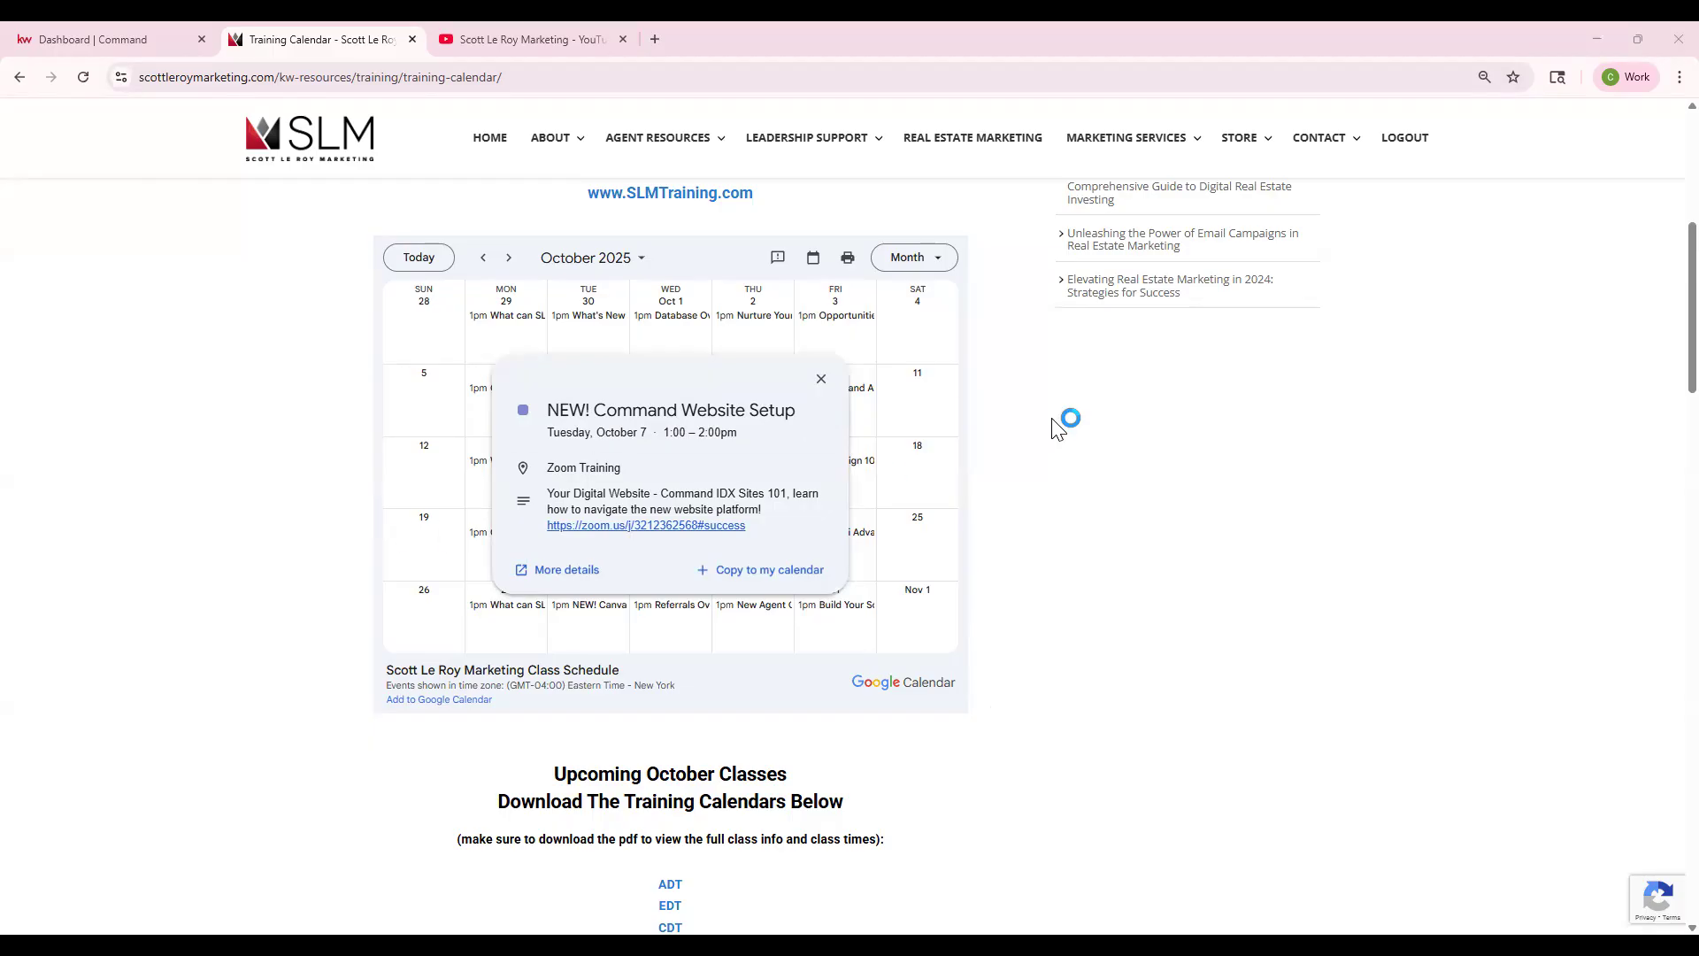
- Switch to the Dashboard | Command tab, then start a new browser tab
{"action": "left_click", "coordinate": [166, 39]}
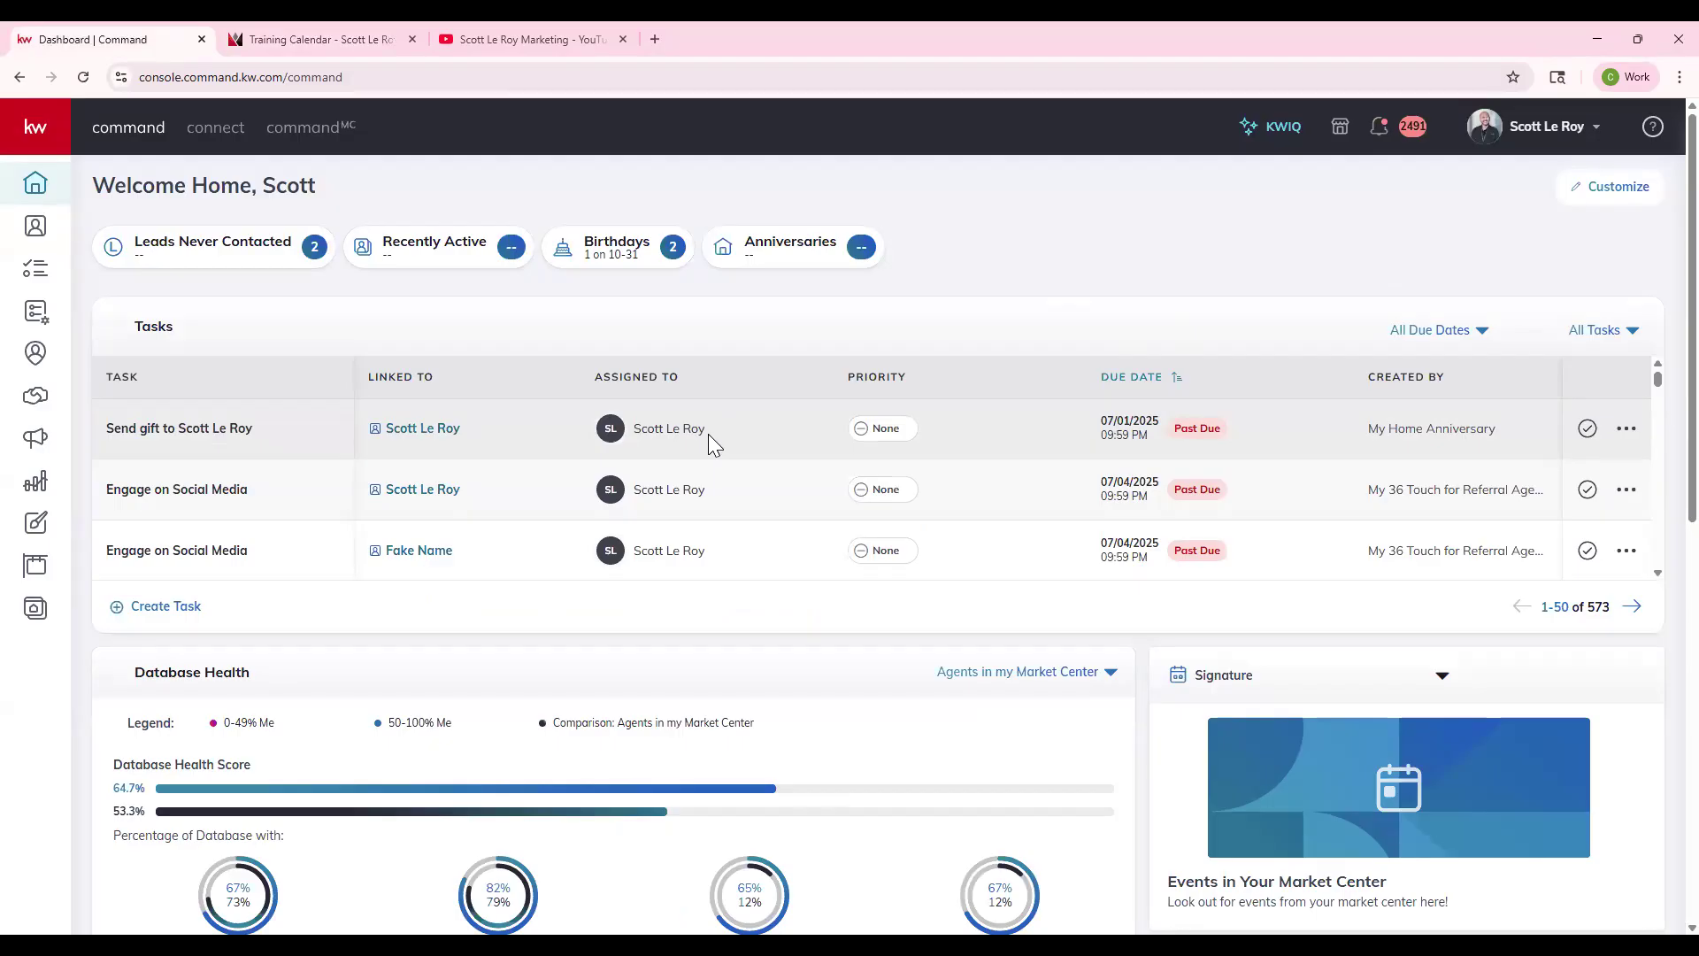
{"action": "left_click", "coordinate": [656, 39]}
- Load scottleroymarketing.kw.com in the new tab, then return to the Command dashboard tab
{"action": "type", "text": "sco"}
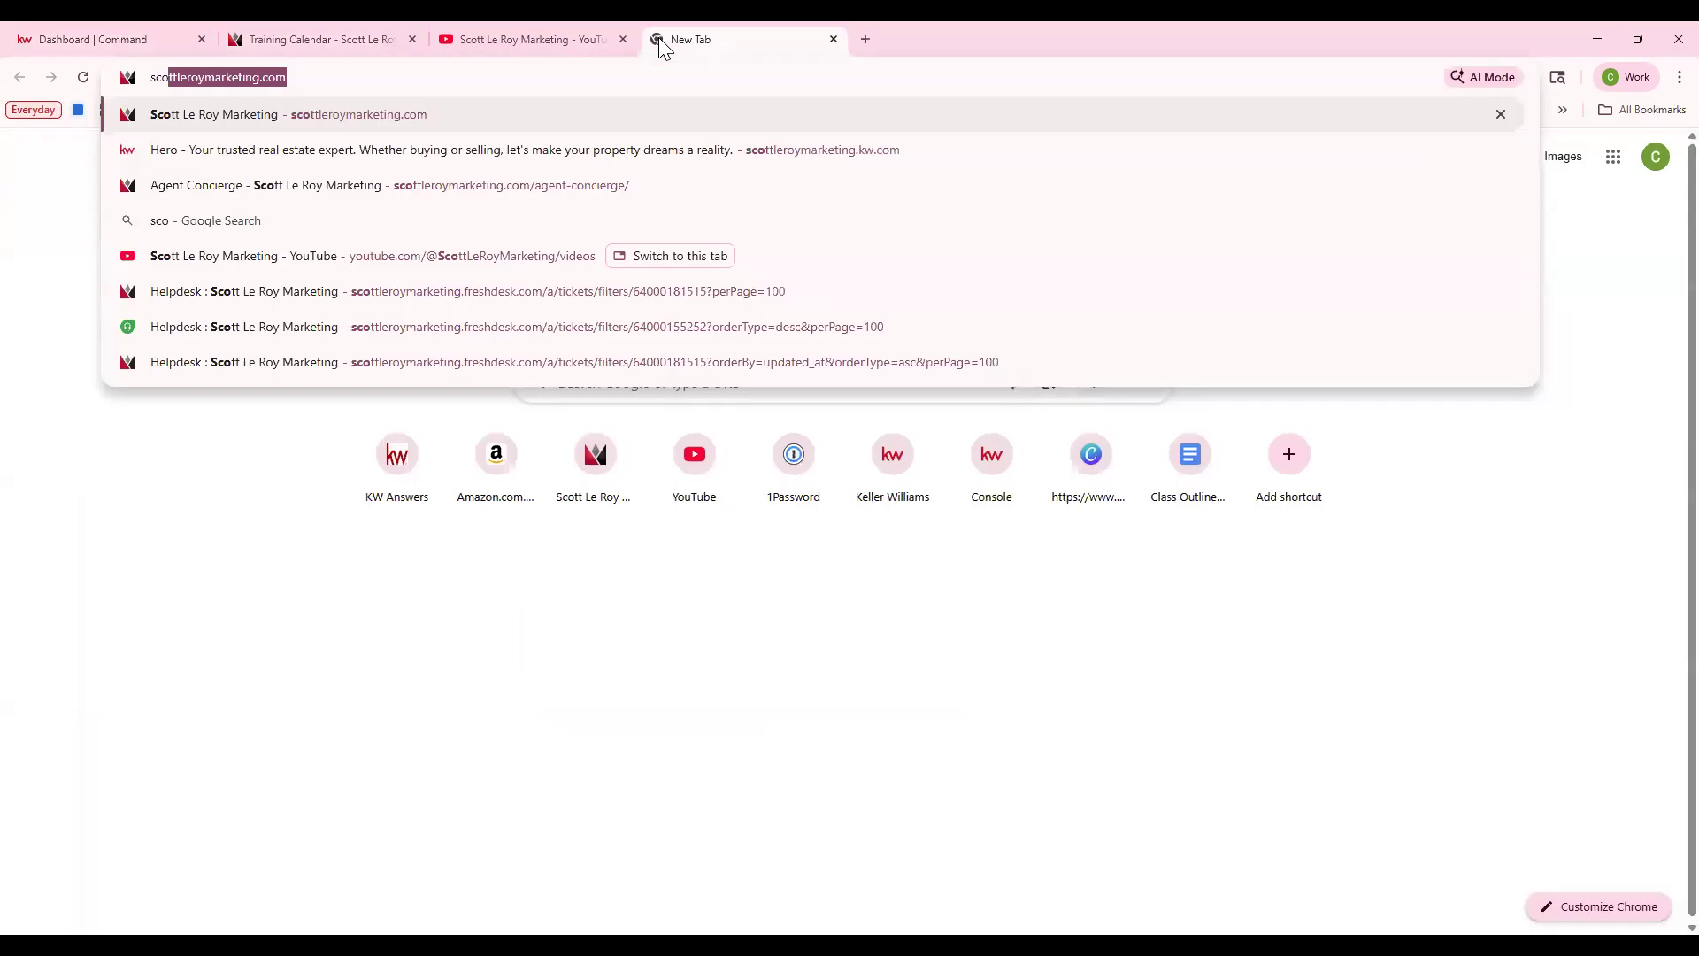
{"action": "type", "text": "ttleroymarketing.kw.com"}
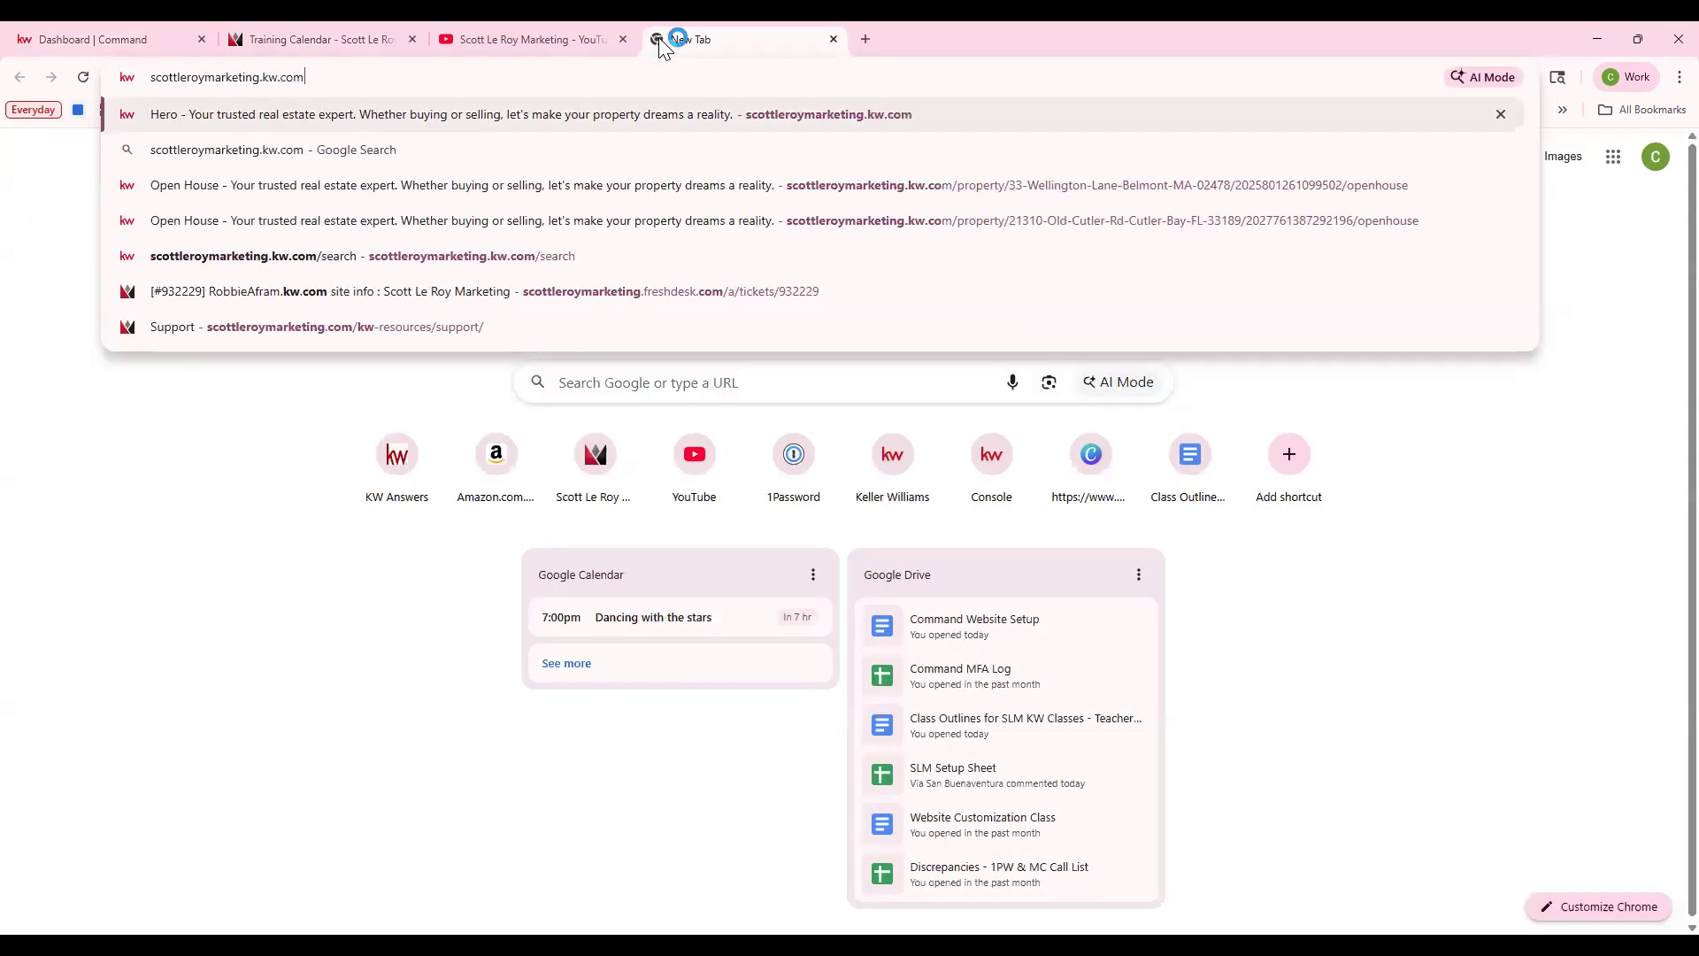
{"action": "key", "text": "Return"}
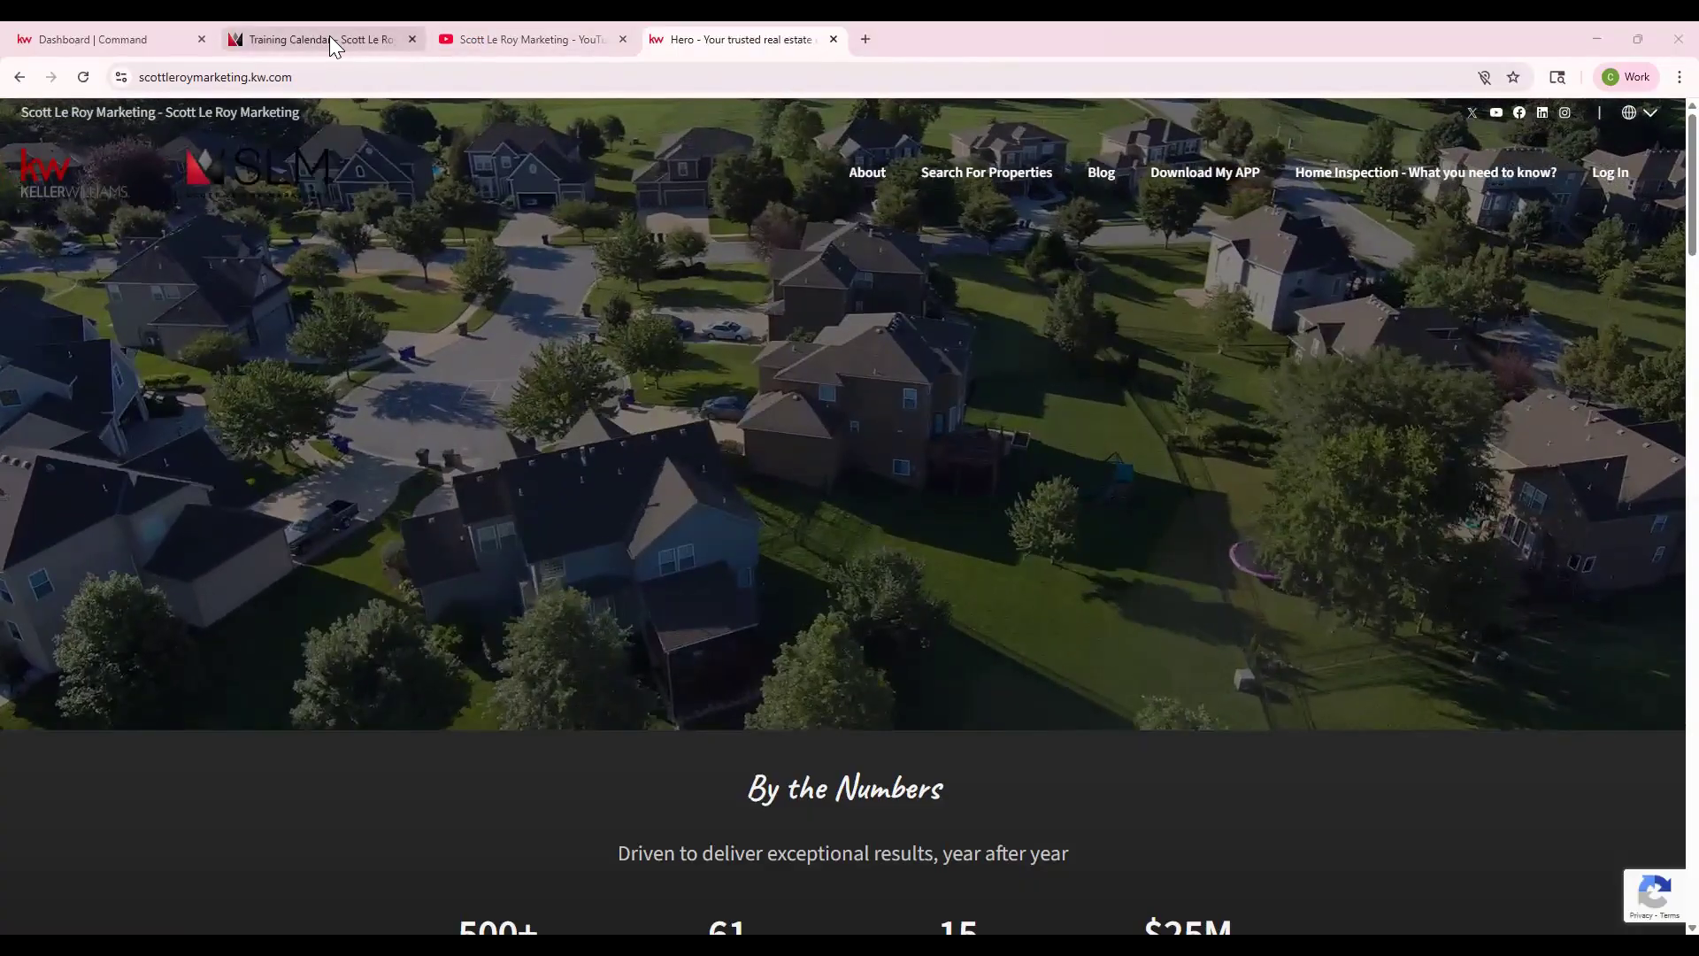
{"action": "left_click", "coordinate": [329, 37]}
{"action": "left_click", "coordinate": [80, 37]}
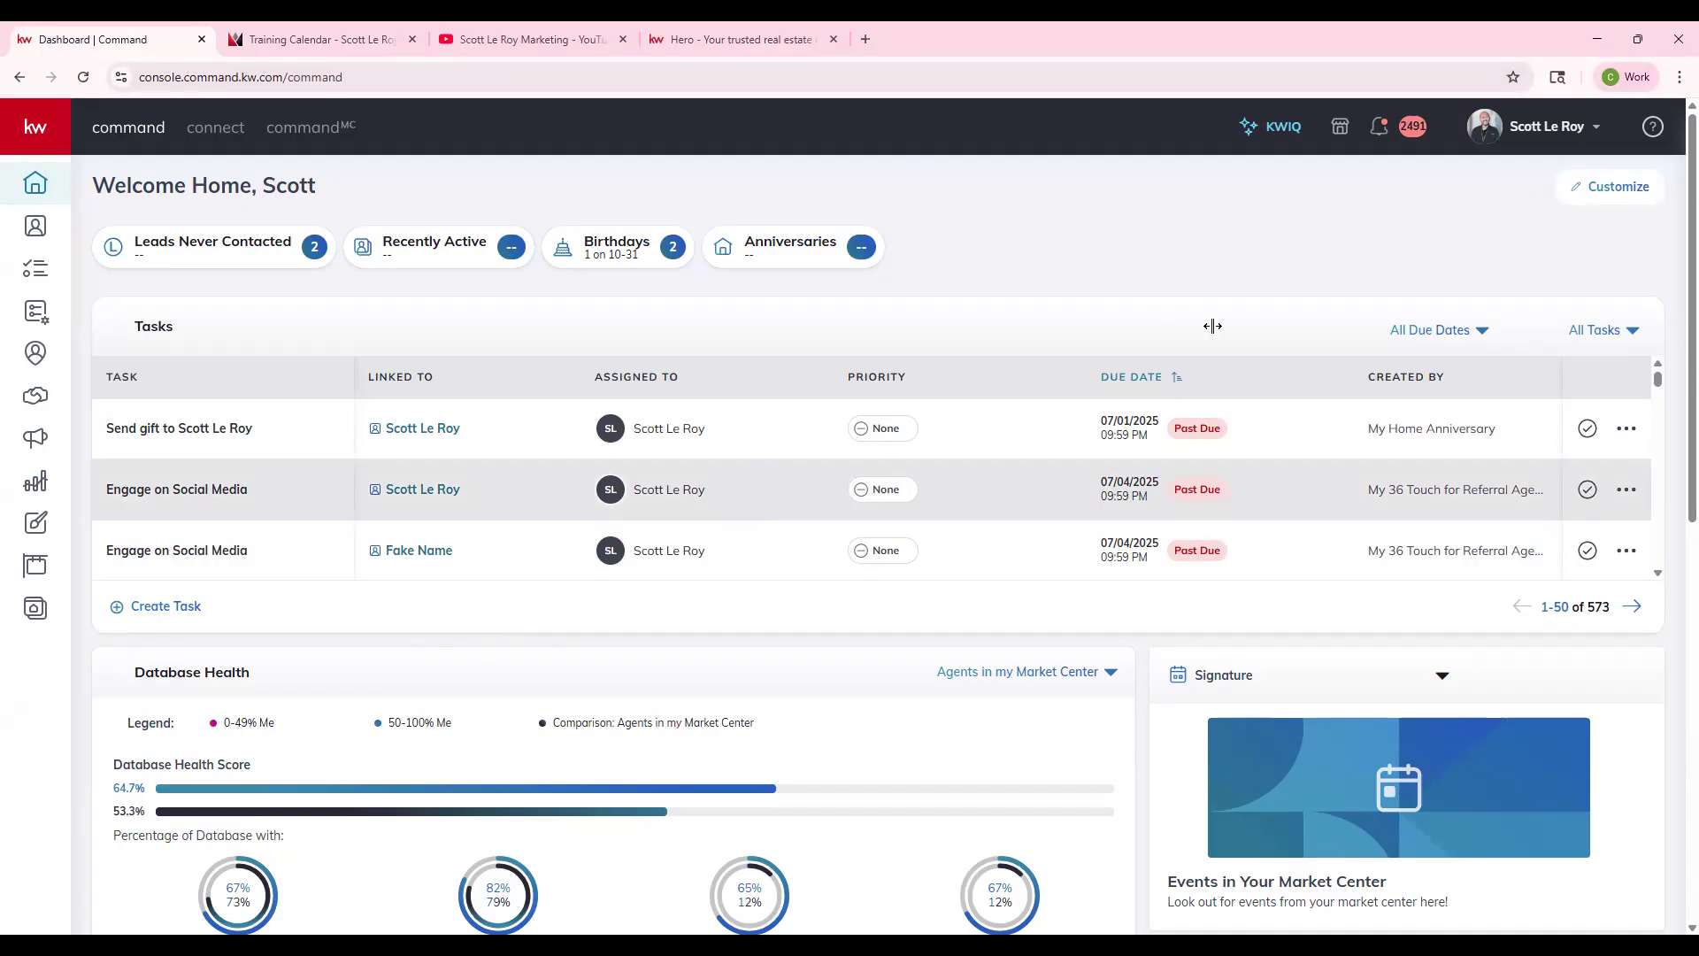
- Open My Profile from the account menu under the profile name
{"action": "left_click", "coordinate": [1585, 140]}
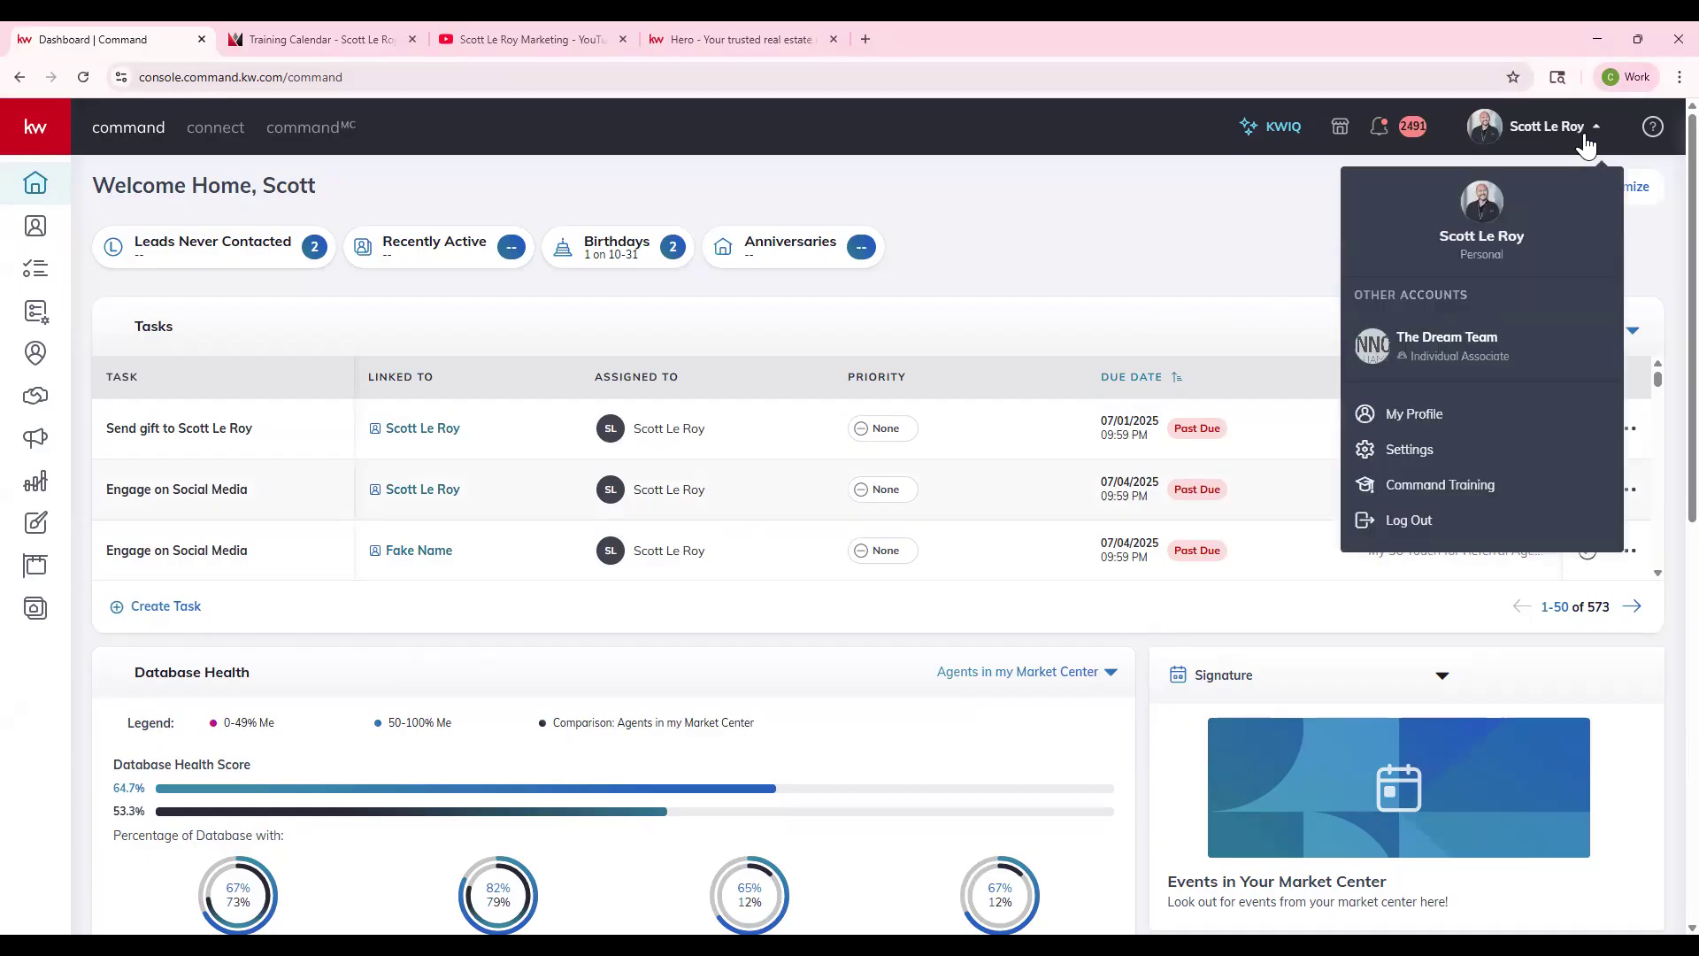
{"action": "left_click", "coordinate": [1417, 420]}
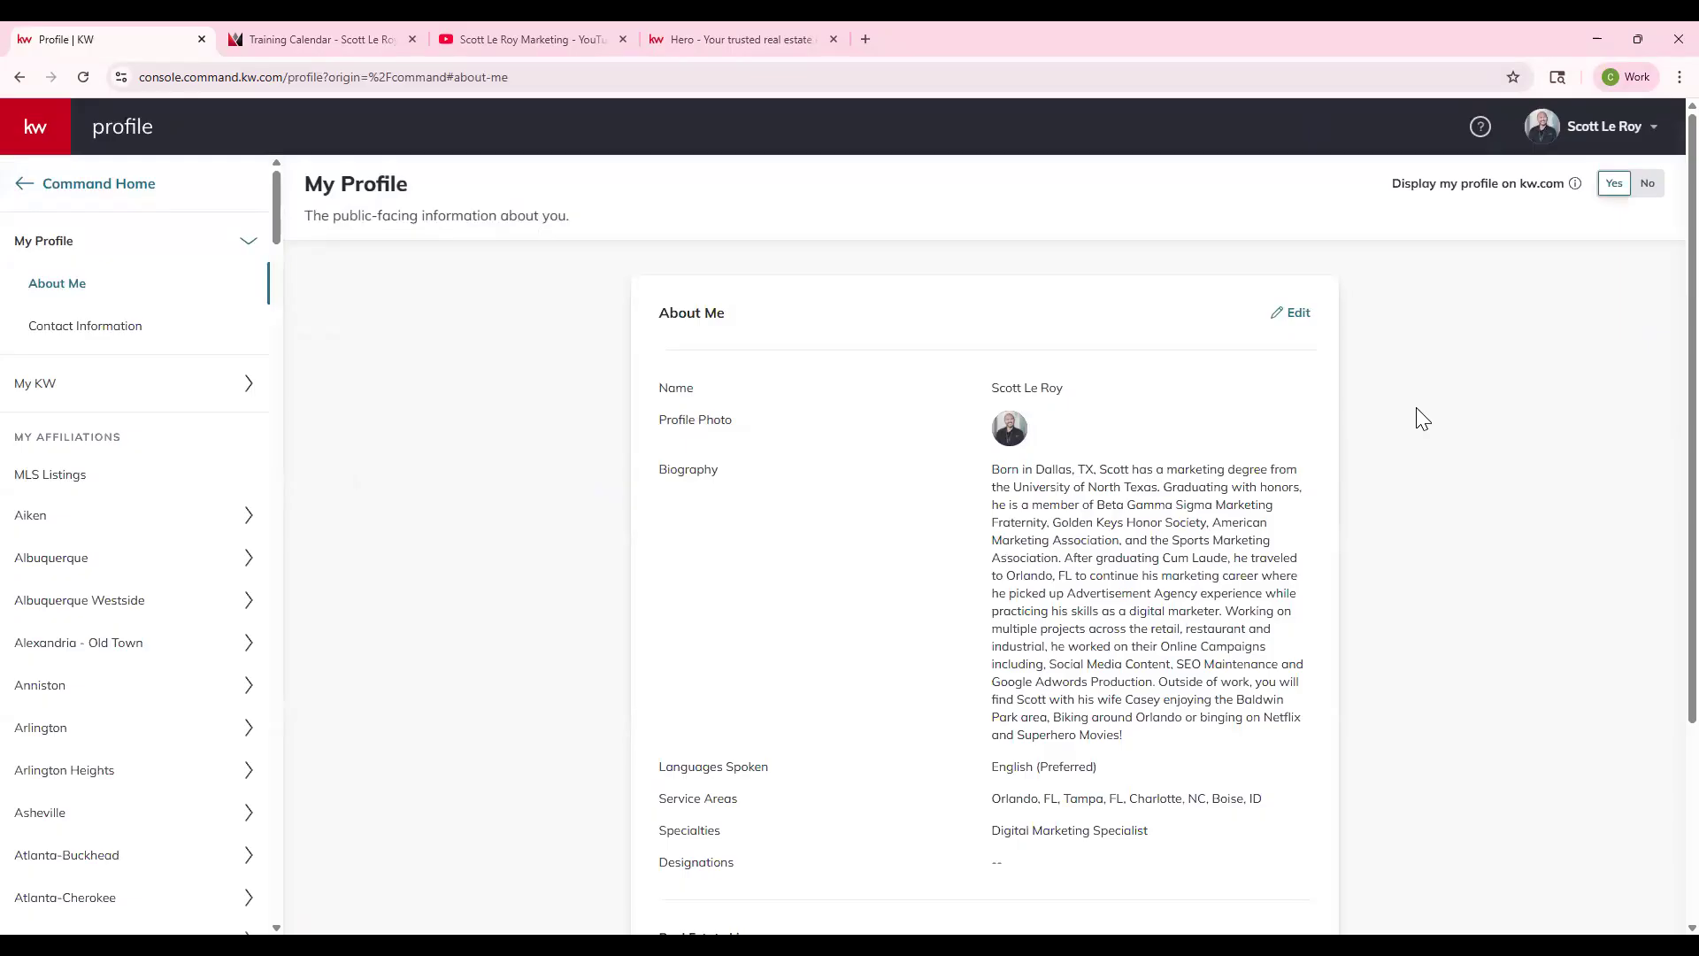
- Review the About Me card's Languages Spoken, Service Areas, biography and photo
{"action": "scroll", "coordinate": [903, 394], "scroll_direction": "down", "scroll_amount": 2}
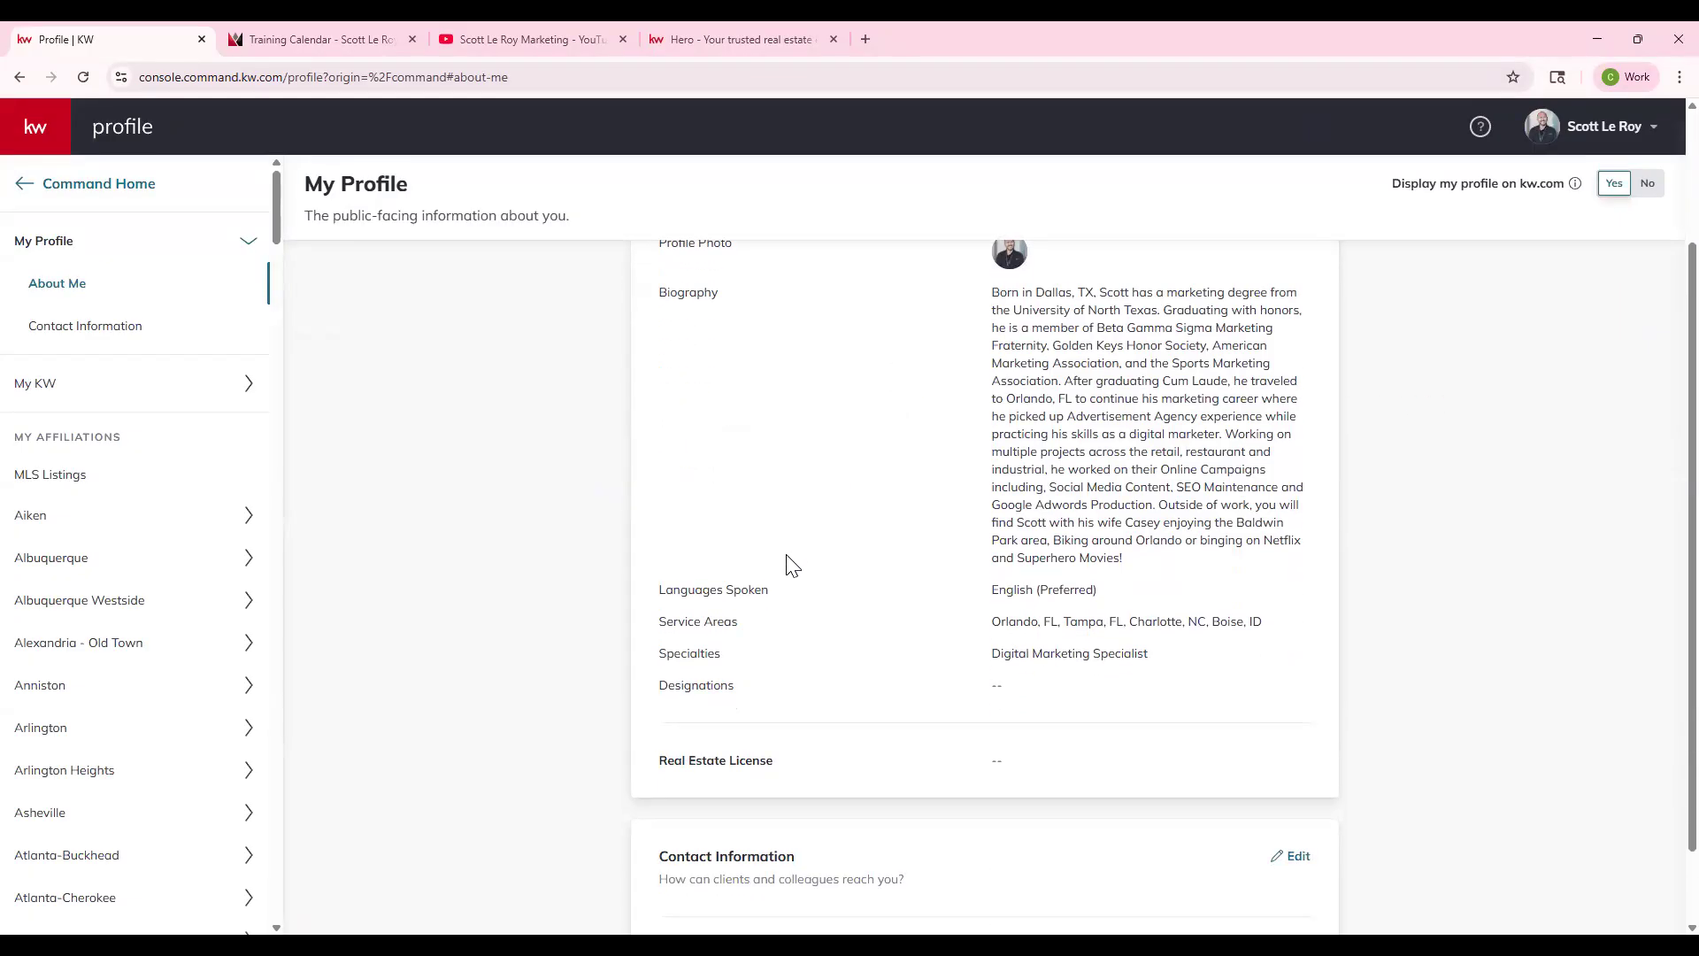
{"action": "left_click_drag", "start_coordinate": [659, 590], "coordinate": [772, 610]}
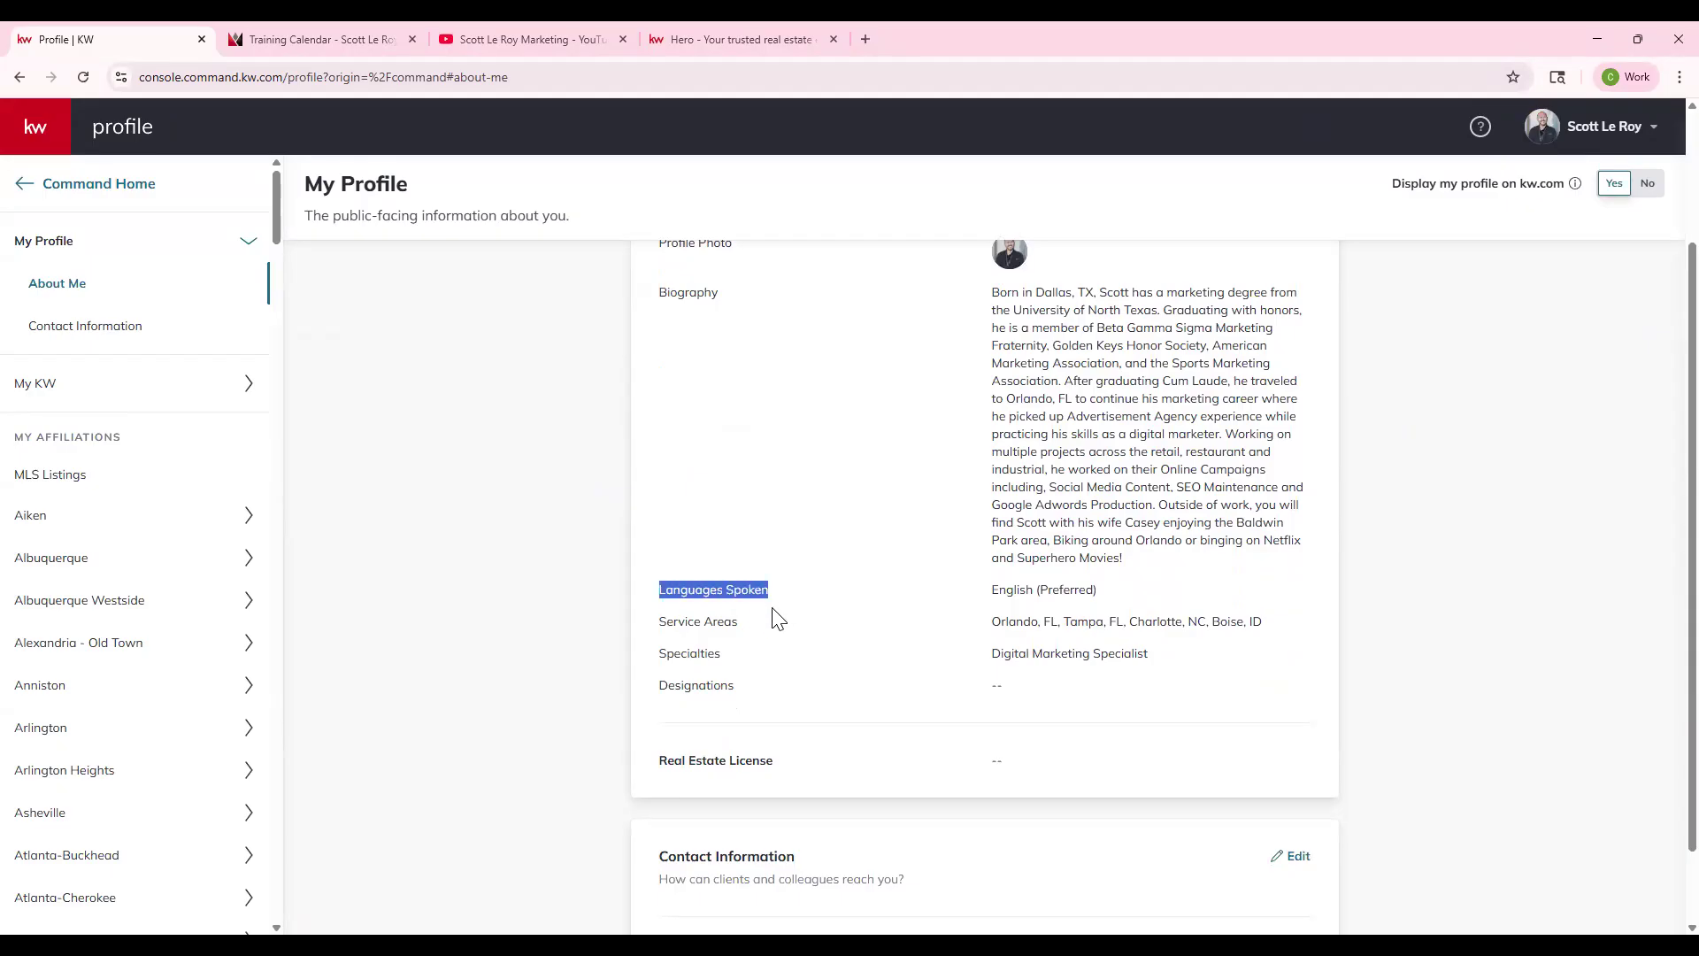
{"action": "left_click_drag", "start_coordinate": [666, 621], "coordinate": [755, 626]}
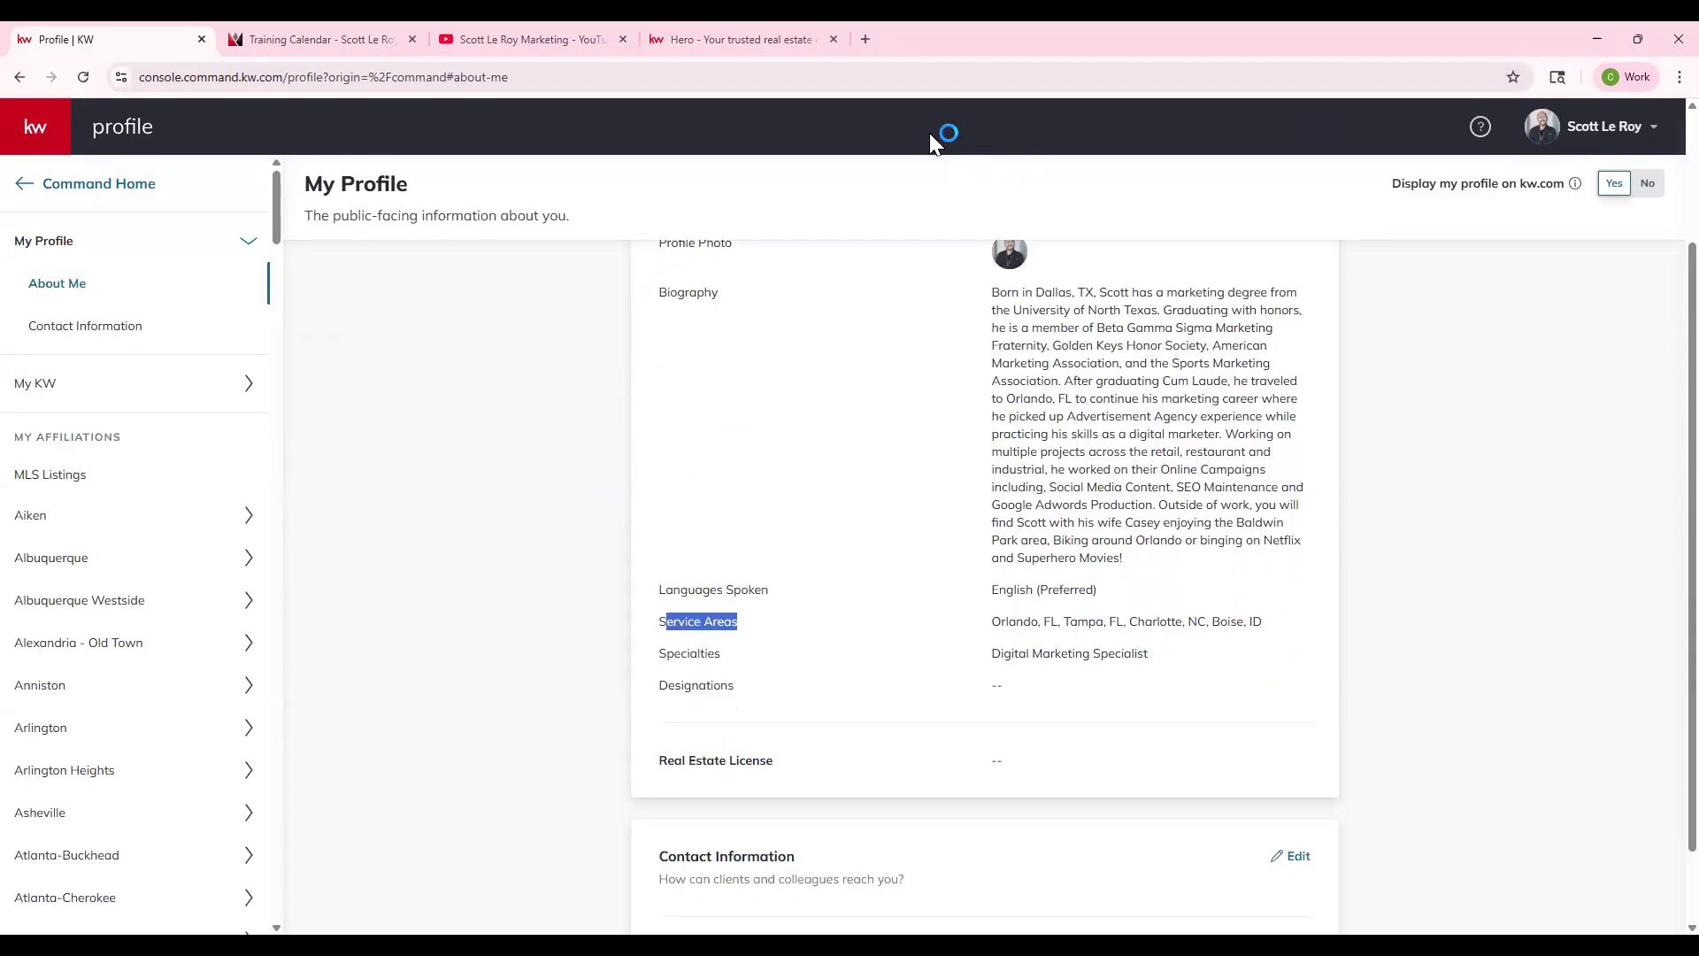
{"action": "scroll", "coordinate": [1150, 487], "scroll_direction": "down", "scroll_amount": 1}
{"action": "scroll", "coordinate": [1151, 487], "scroll_direction": "up", "scroll_amount": 1}
{"action": "left_click", "coordinate": [1084, 438]}
{"action": "left_click_drag", "start_coordinate": [1134, 557], "coordinate": [1005, 311]}
{"action": "left_click", "coordinate": [1038, 255]}
{"action": "left_click_drag", "start_coordinate": [1039, 255], "coordinate": [983, 264]}
{"action": "left_click", "coordinate": [1126, 432]}
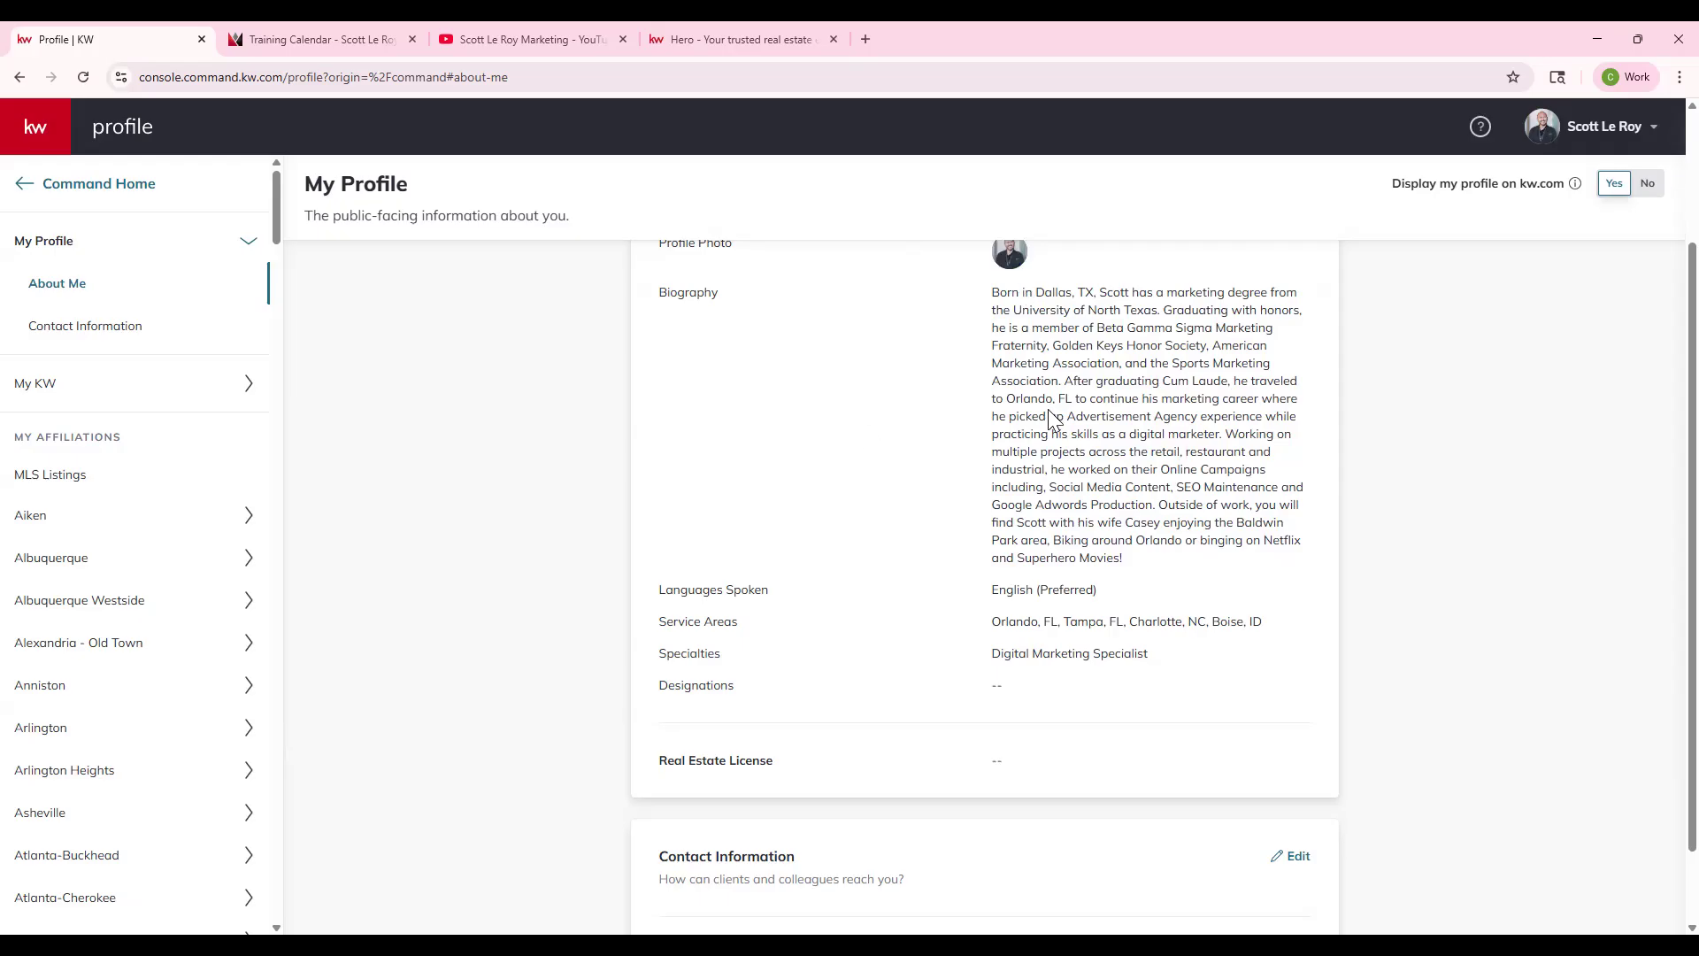
- Open the live site's About the Agent page and scroll through its details
{"action": "left_click", "coordinate": [758, 41]}
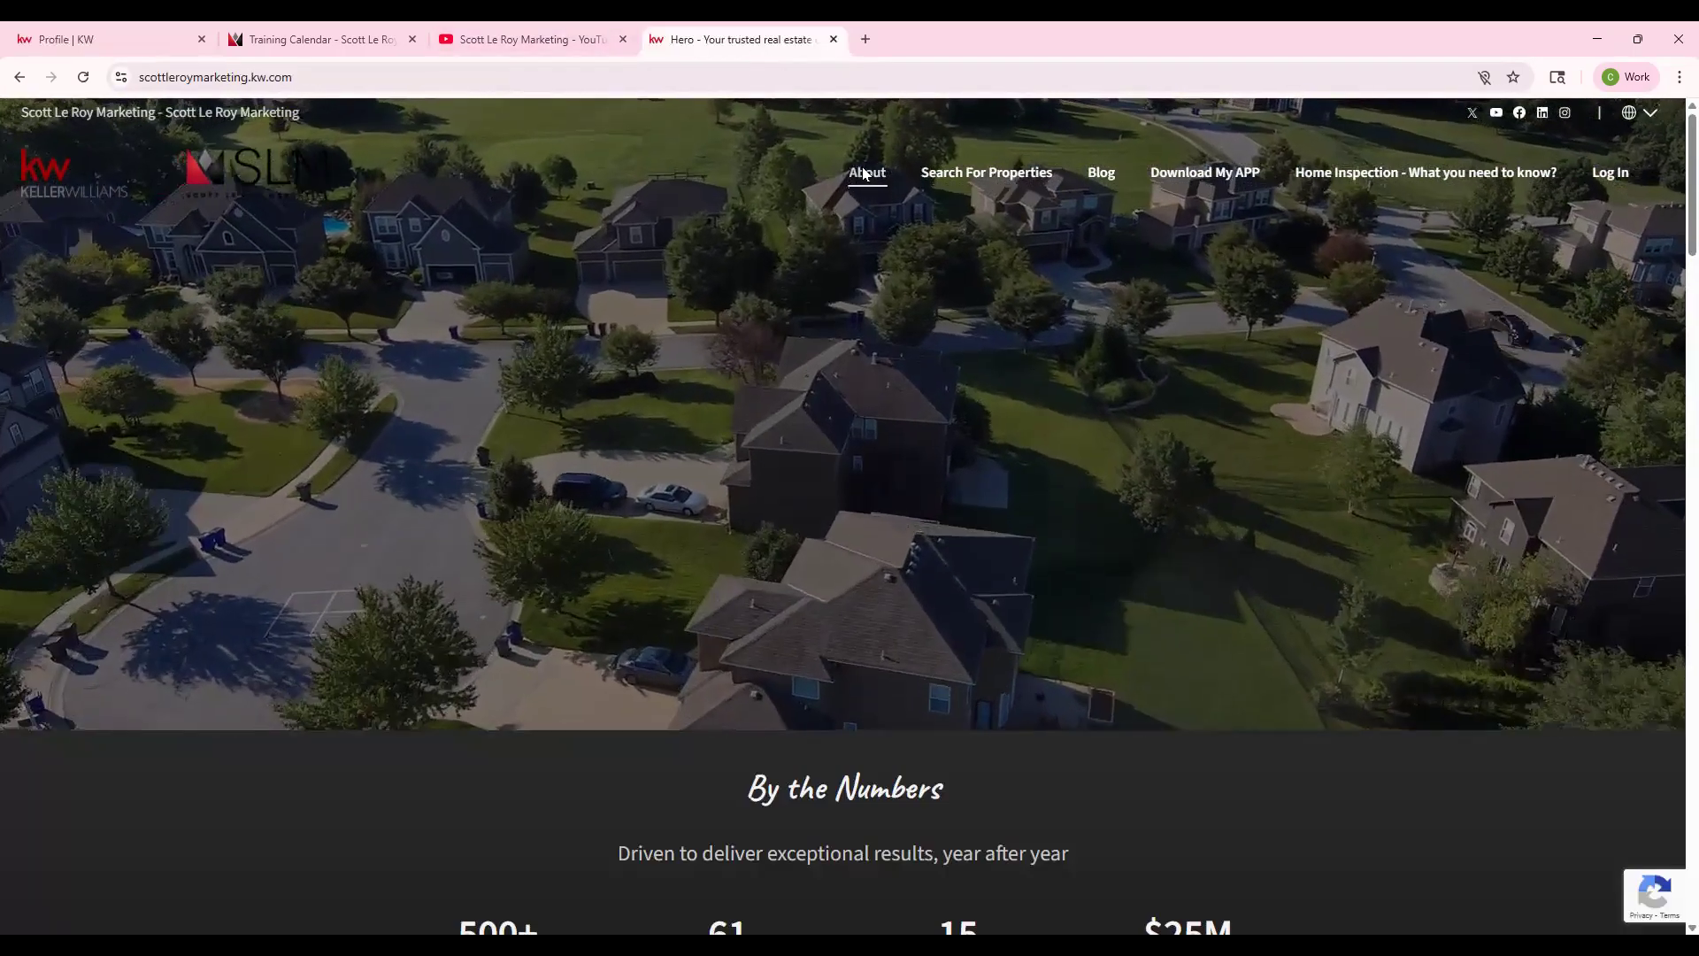
{"action": "left_click", "coordinate": [865, 171]}
{"action": "left_click", "coordinate": [754, 39]}
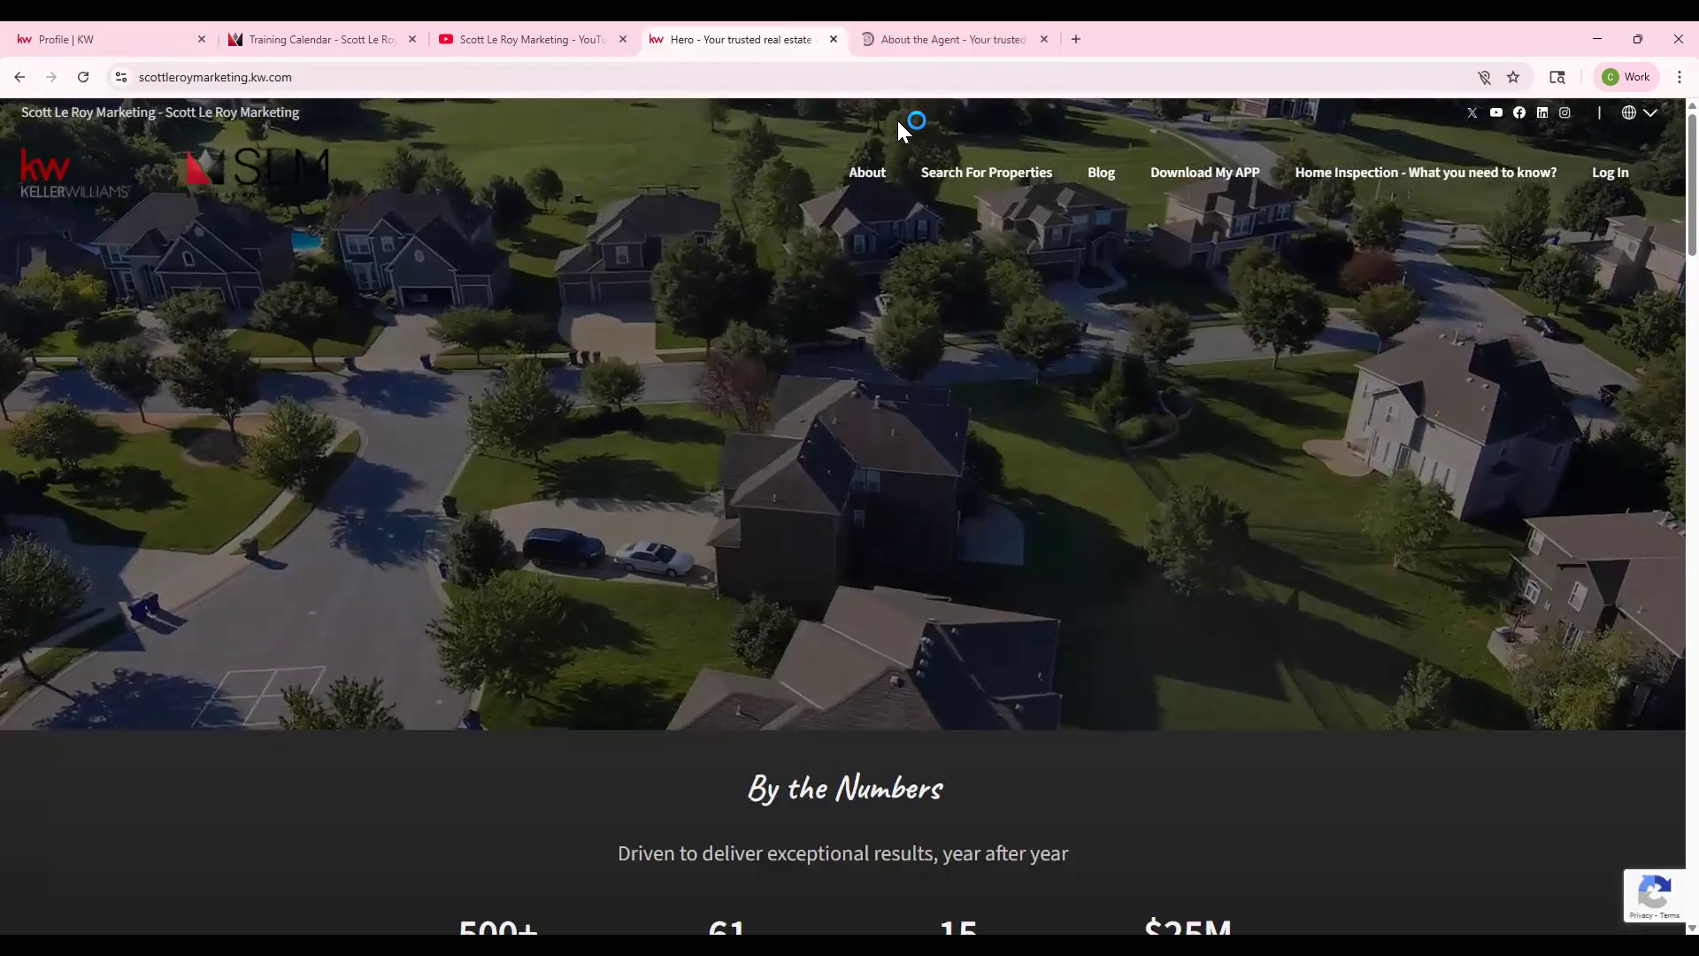
{"action": "left_click", "coordinate": [953, 39]}
{"action": "scroll", "coordinate": [960, 375], "scroll_direction": "down", "scroll_amount": 5}
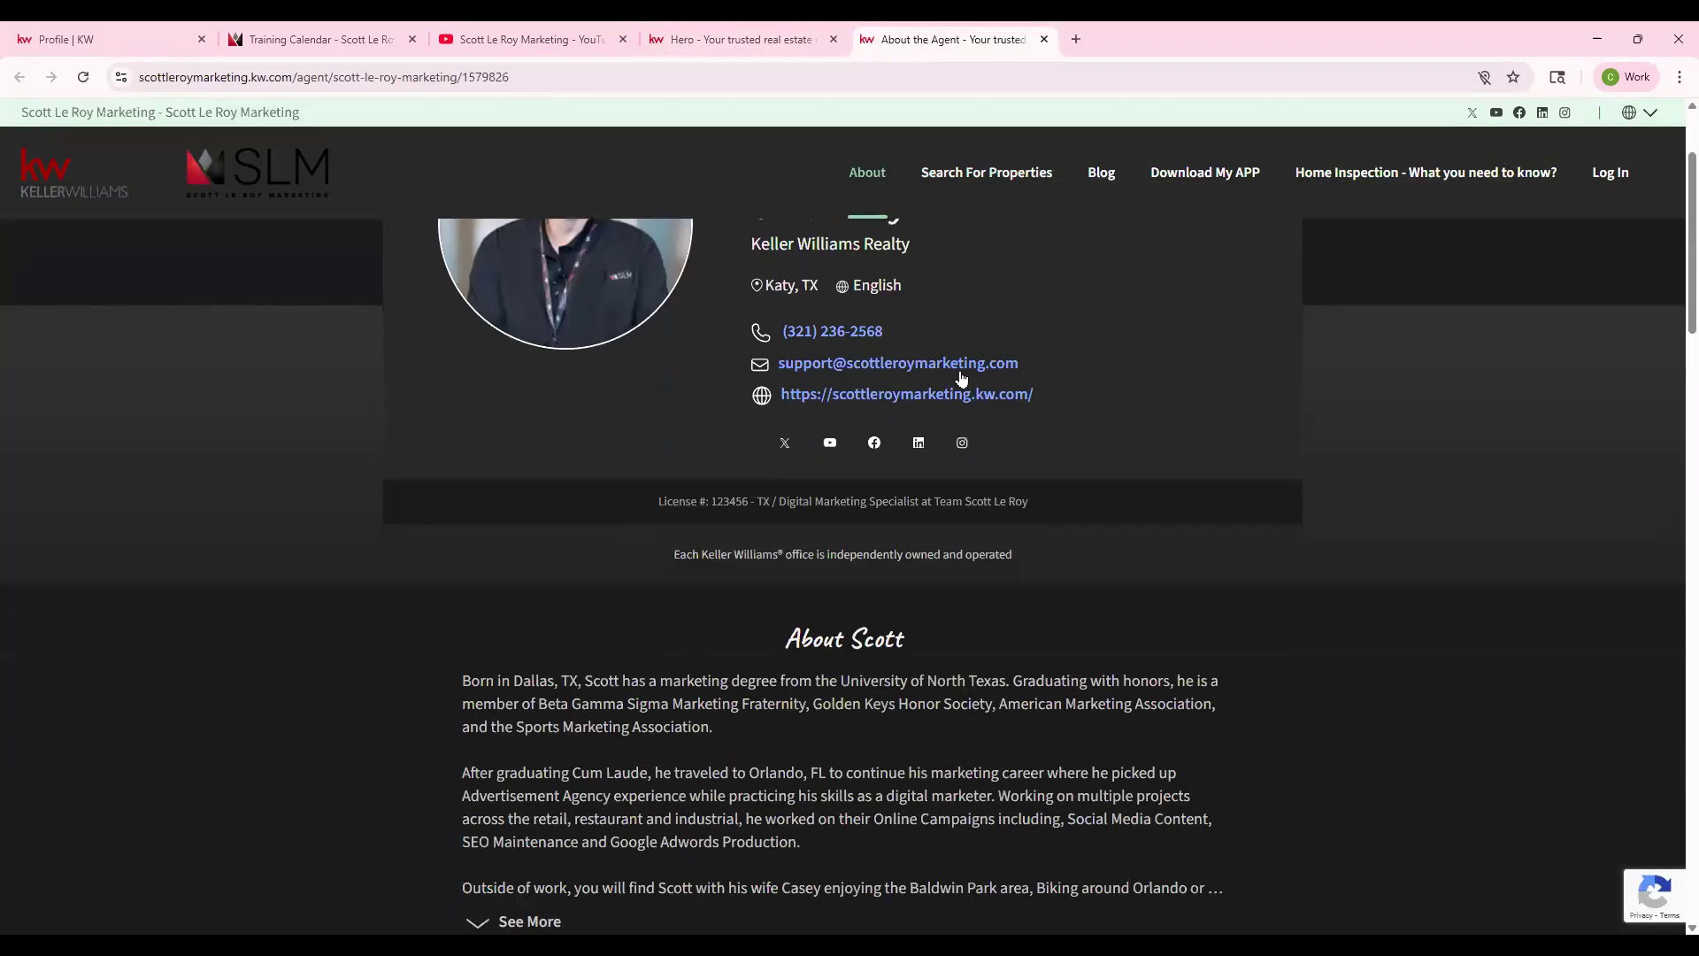
{"action": "scroll", "coordinate": [722, 342], "scroll_direction": "down", "scroll_amount": 6}
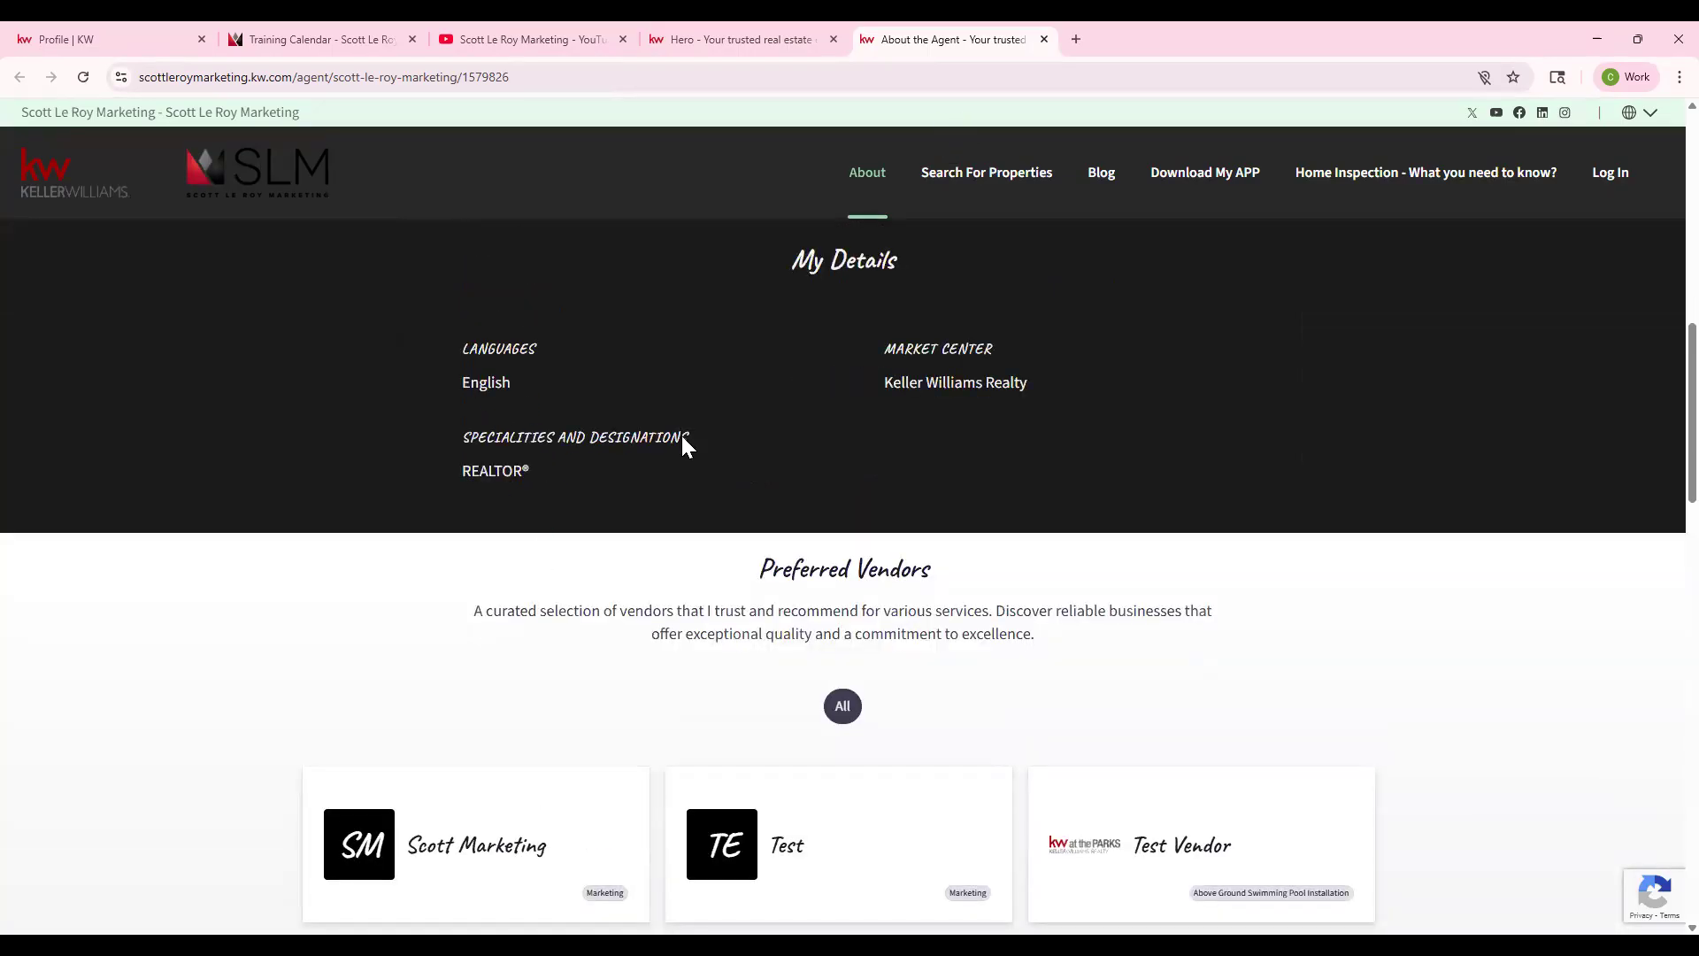
{"action": "scroll", "coordinate": [549, 332], "scroll_direction": "up", "scroll_amount": 2}
- Compare with My Details, then highlight the profile's Languages Spoken and Service Areas rows
{"action": "left_click", "coordinate": [120, 34]}
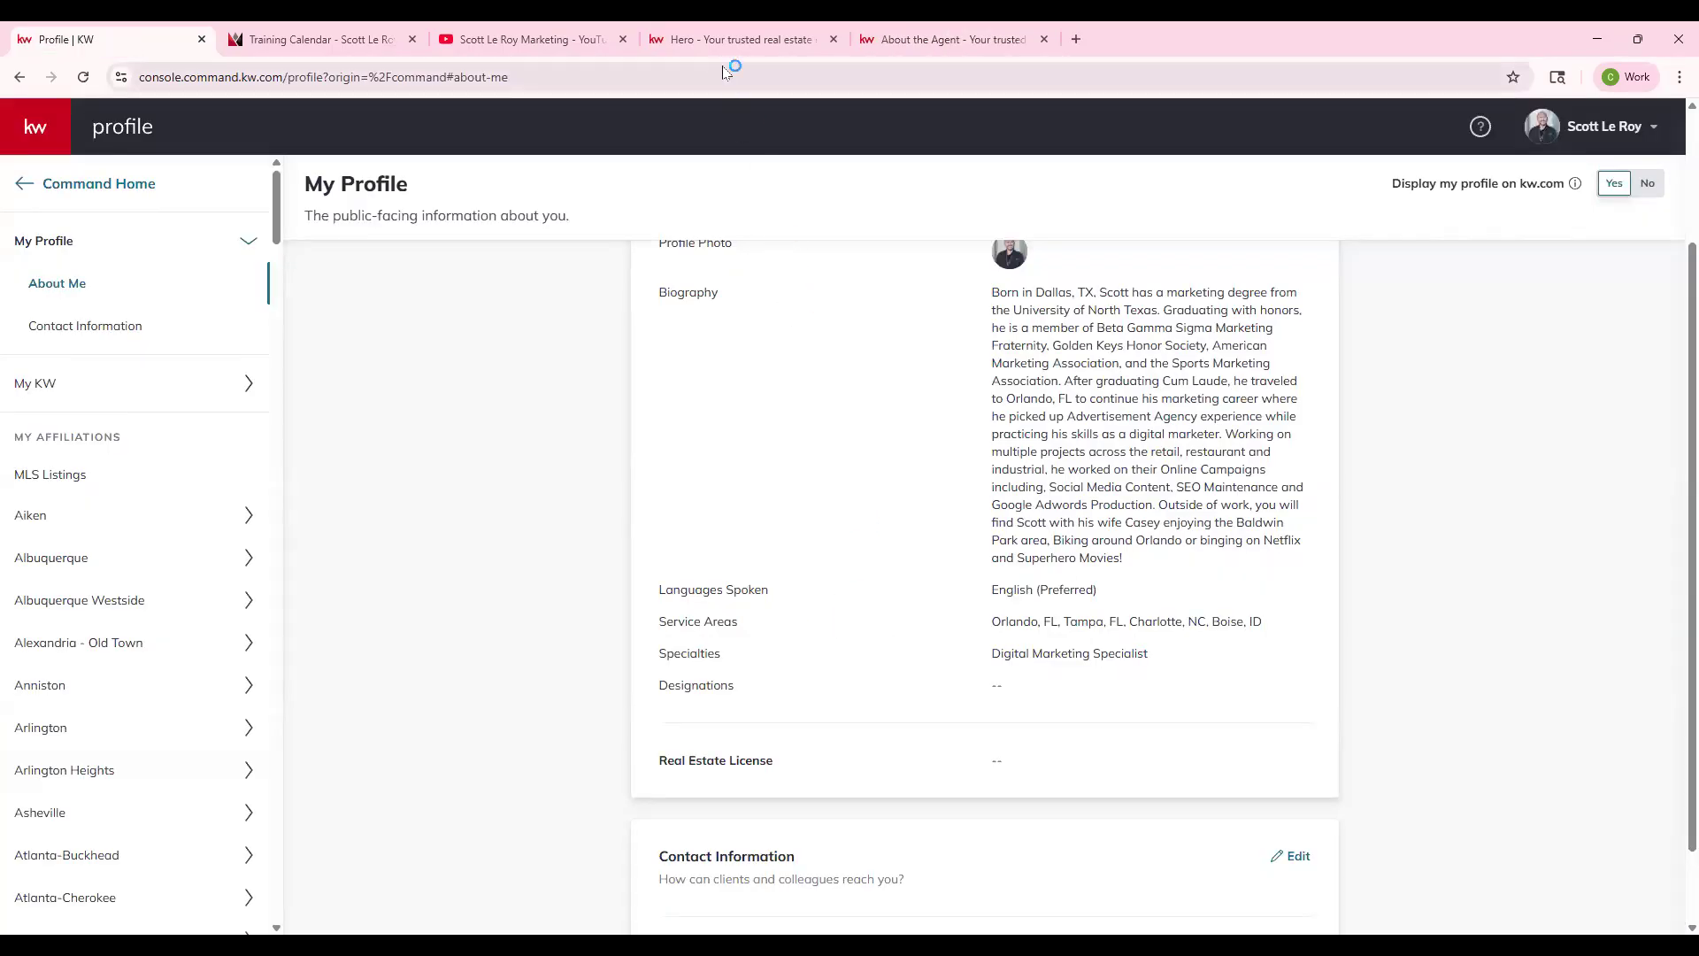
{"action": "left_click", "coordinate": [894, 39]}
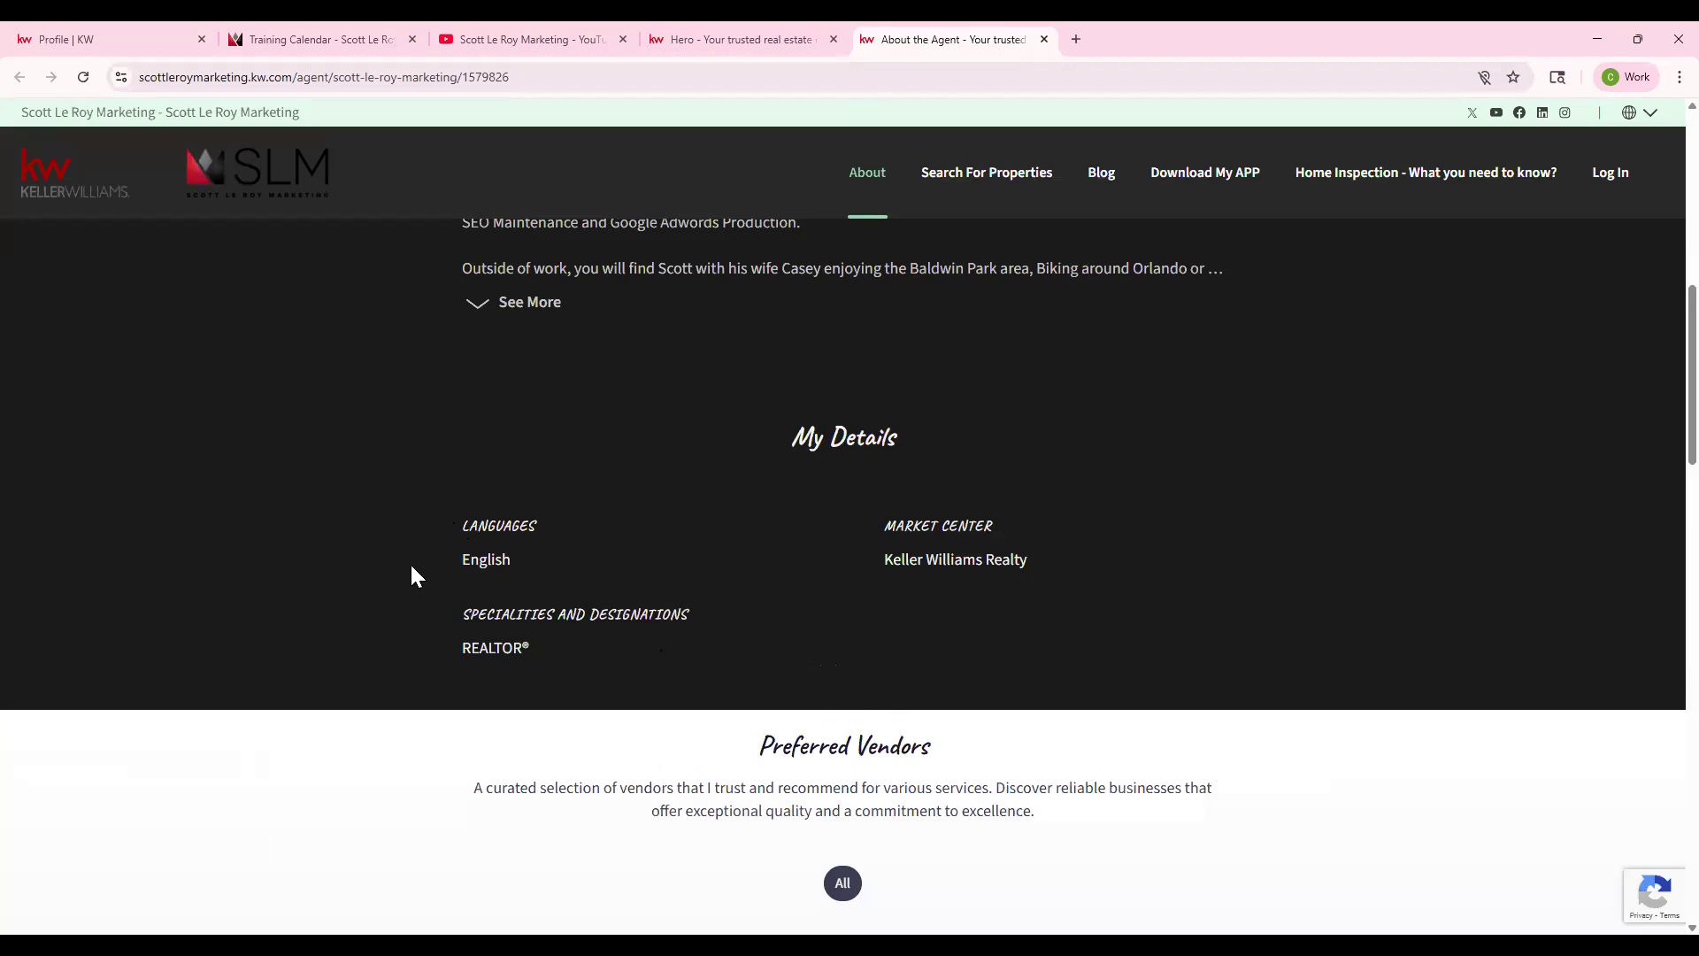
{"action": "left_click", "coordinate": [36, 39]}
{"action": "left_click_drag", "start_coordinate": [655, 595], "coordinate": [1279, 627]}
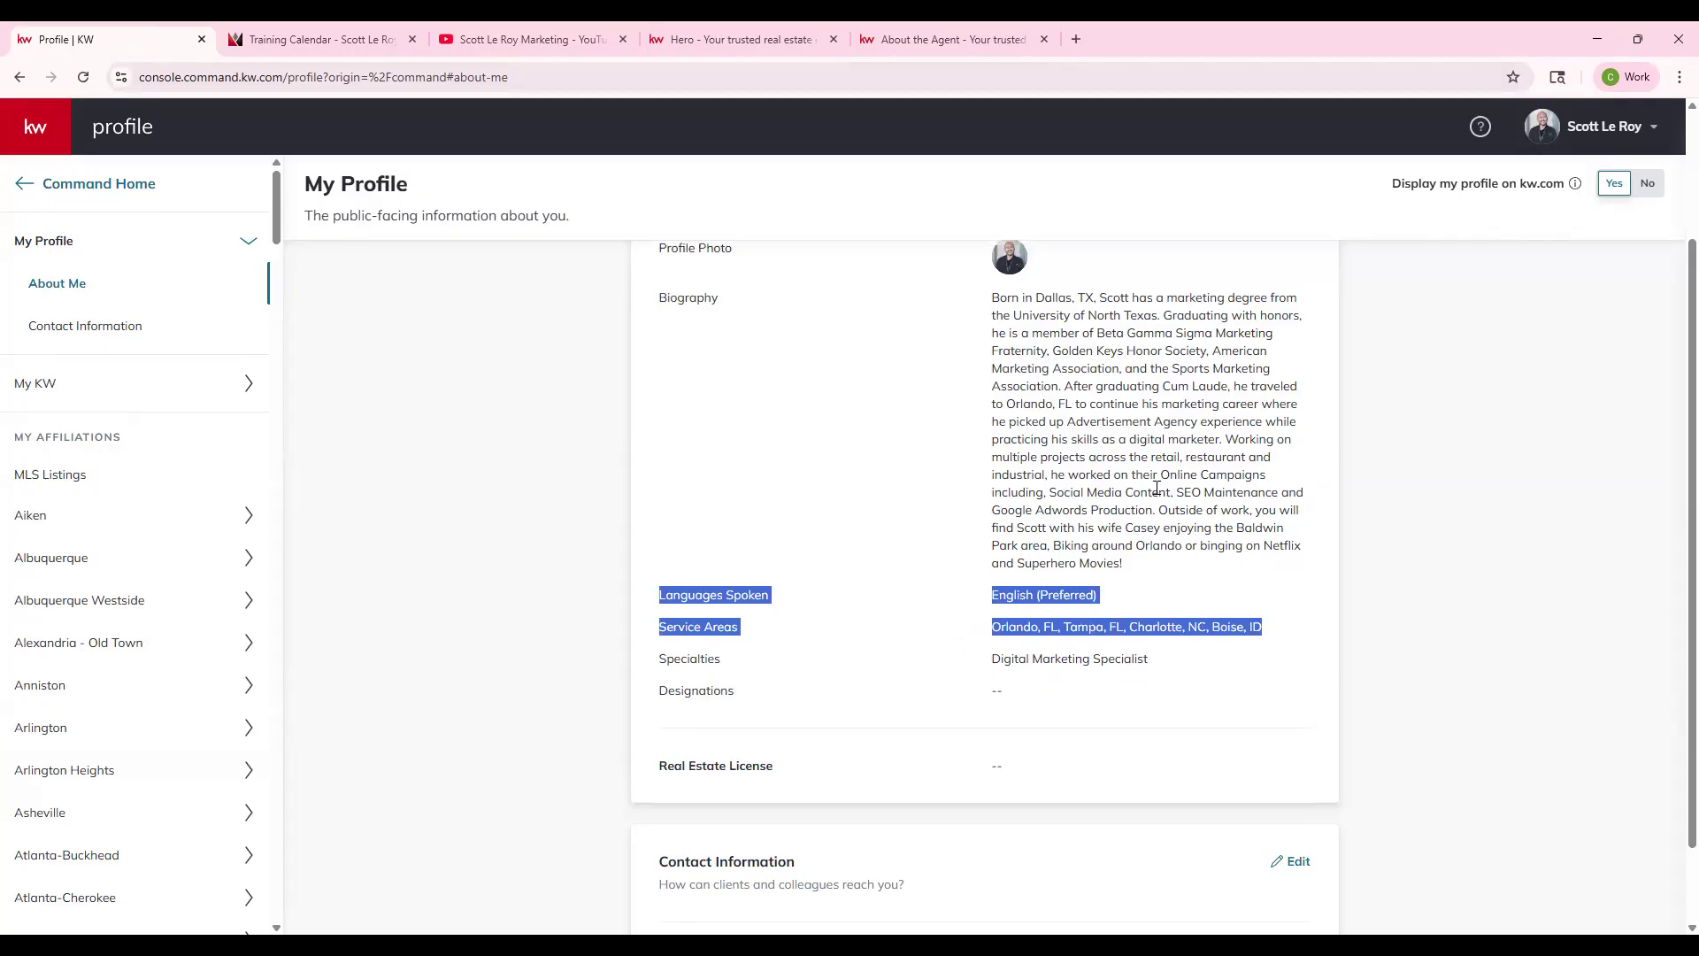
{"action": "scroll", "coordinate": [1157, 488], "scroll_direction": "up", "scroll_amount": 2}
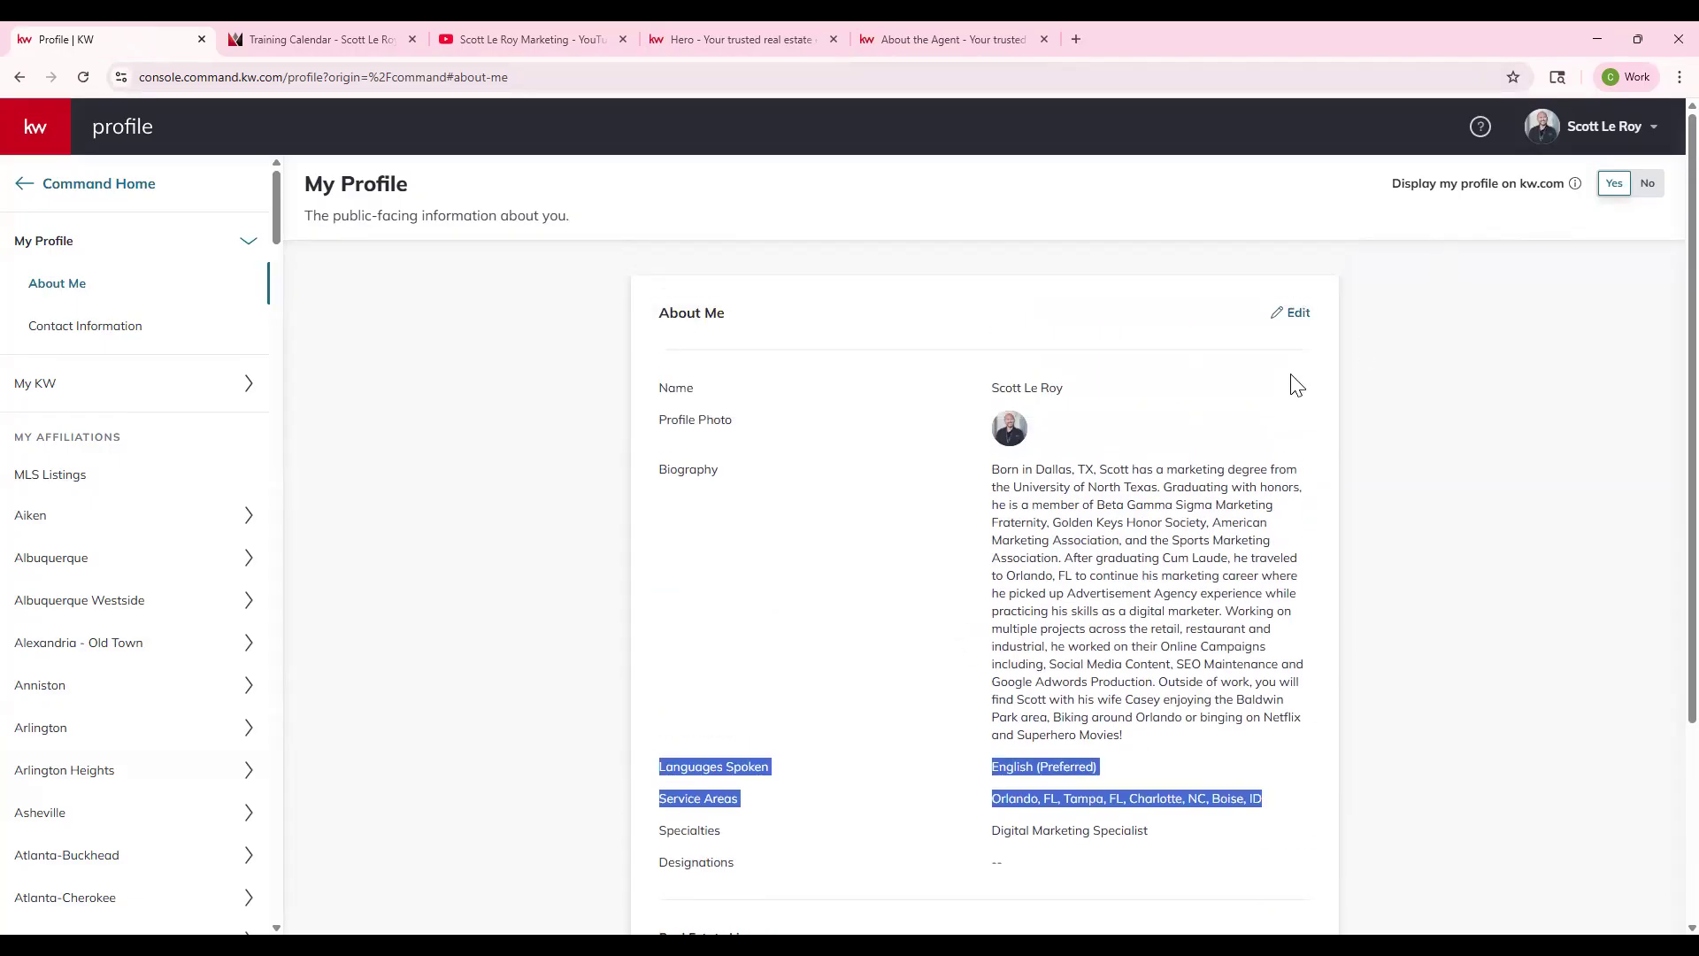
{"action": "left_click", "coordinate": [1292, 314]}
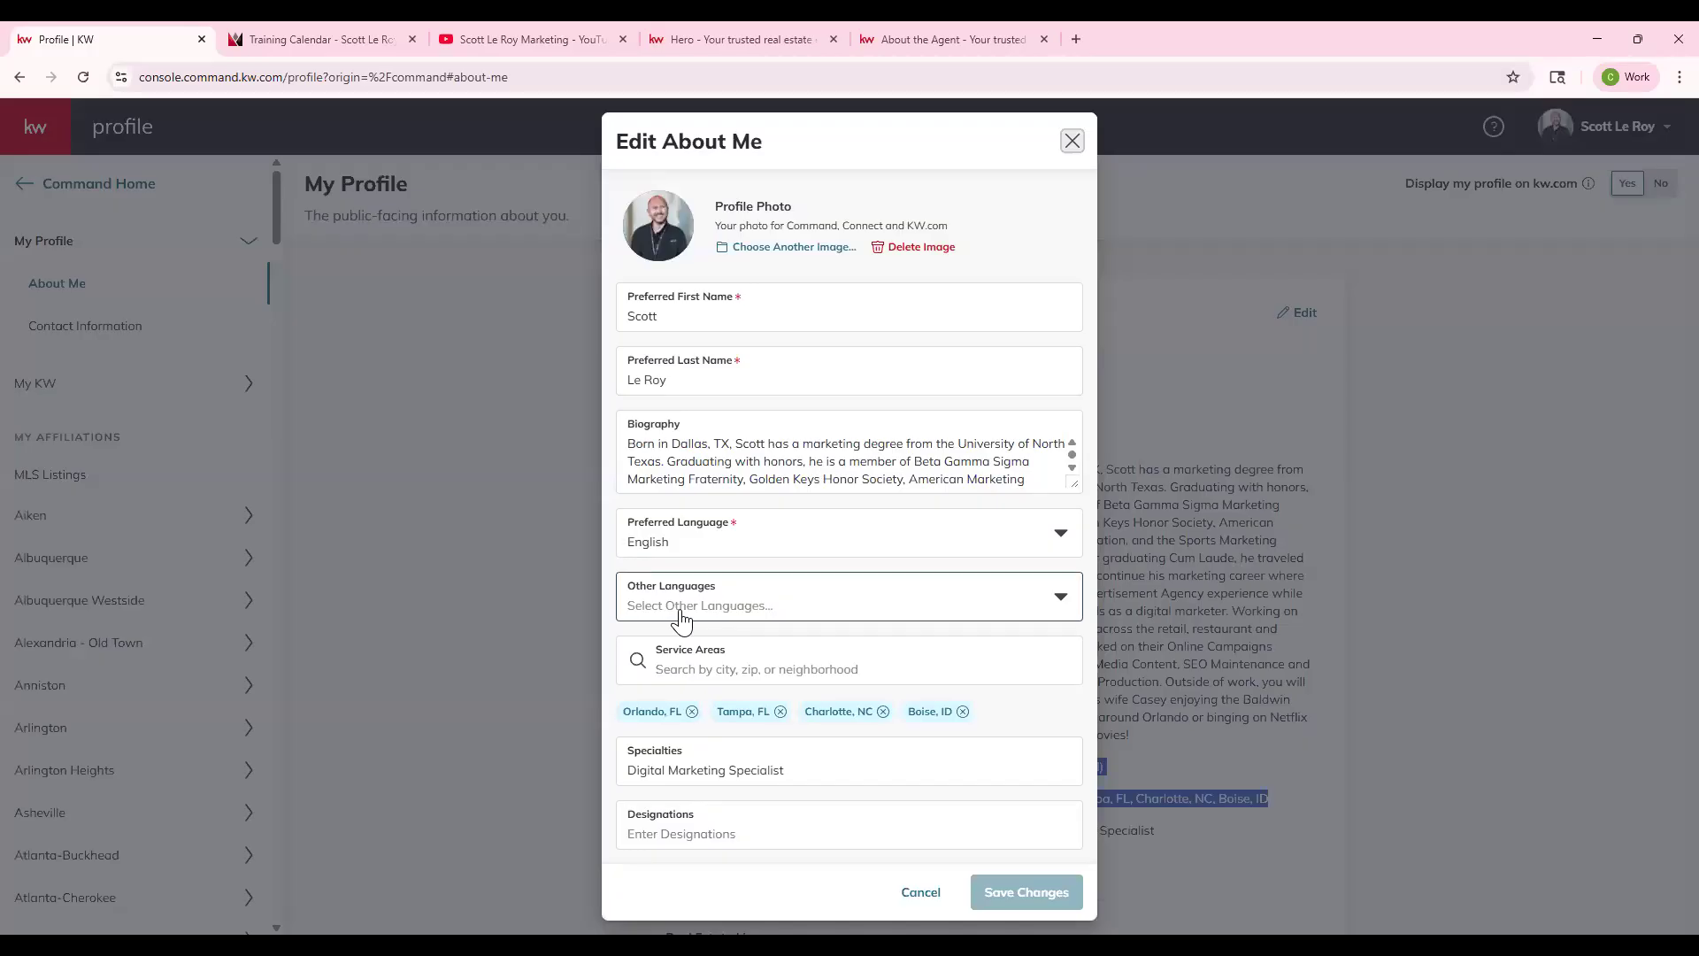
{"action": "left_click", "coordinate": [845, 615]}
{"action": "scroll", "coordinate": [876, 721], "scroll_direction": "down", "scroll_amount": 2}
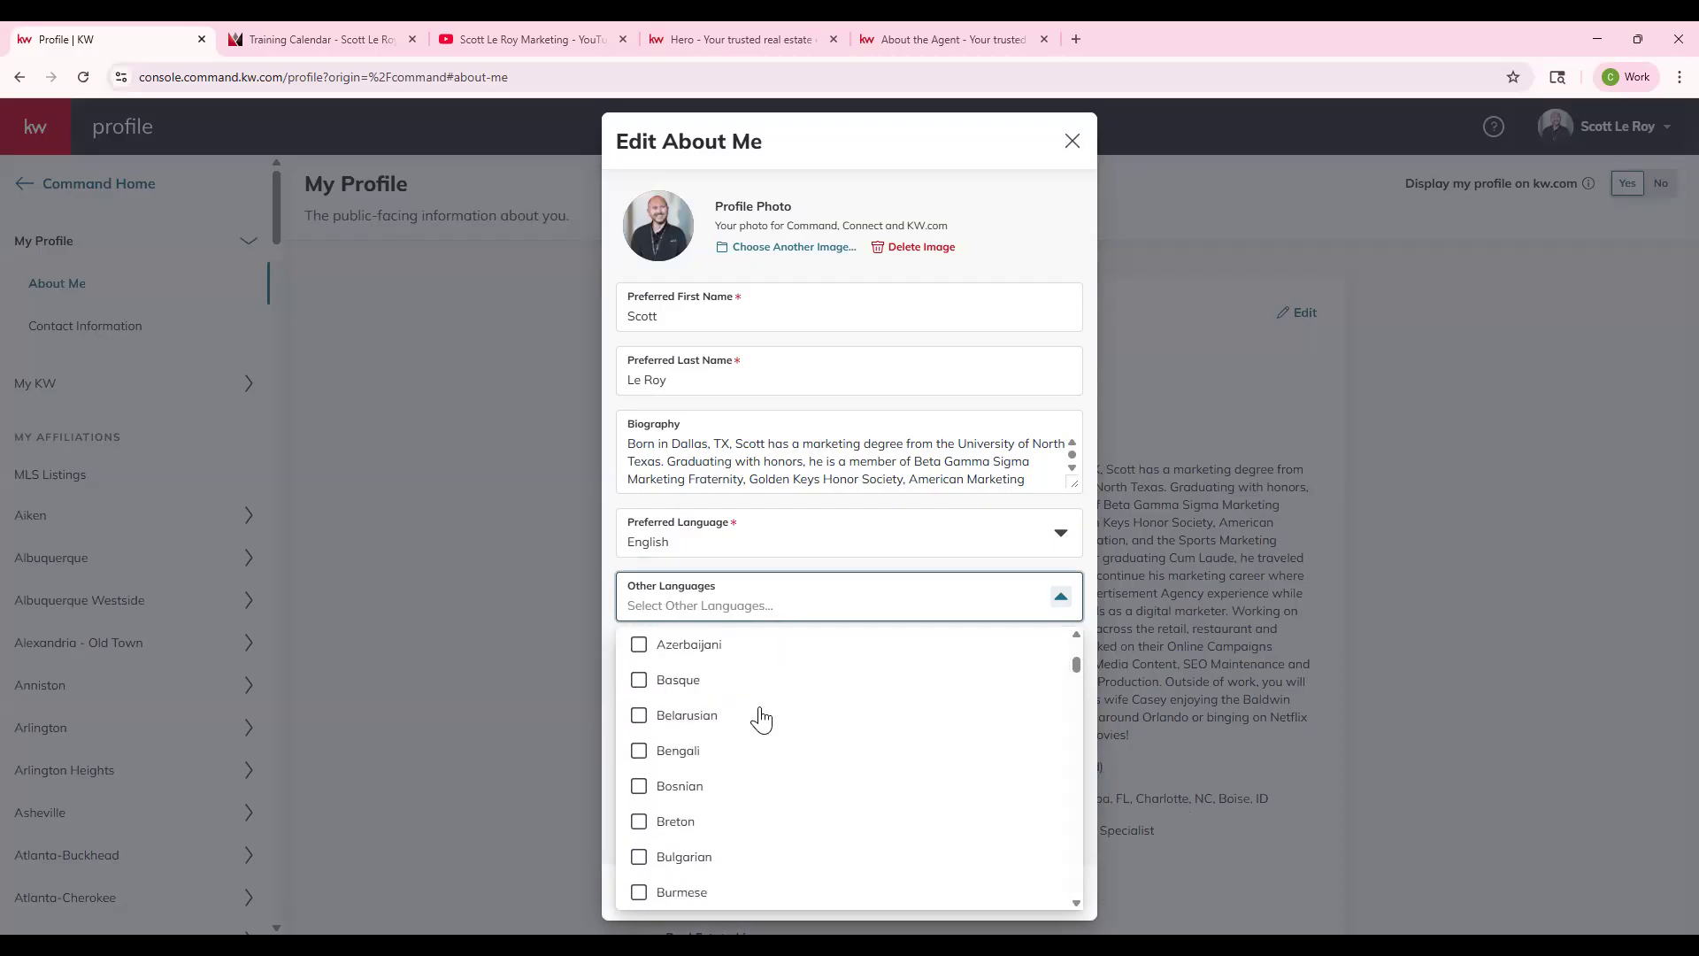
{"action": "scroll", "coordinate": [762, 720], "scroll_direction": "down", "scroll_amount": 2}
{"action": "left_click", "coordinate": [907, 124]}
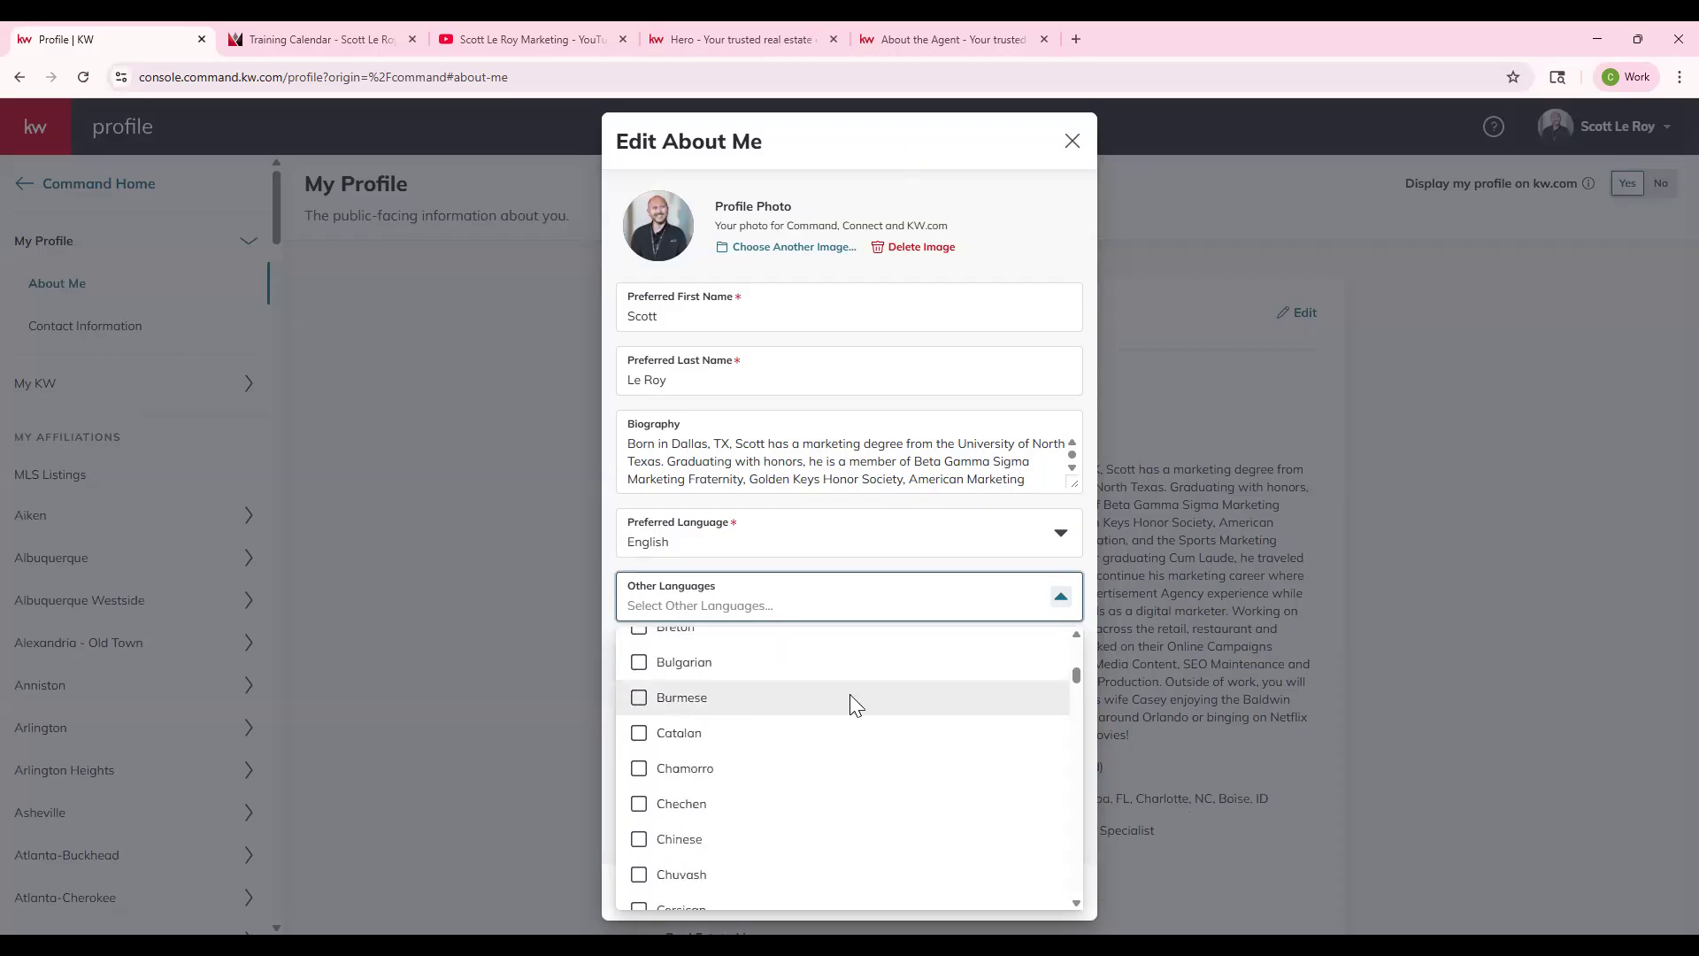
{"action": "left_click", "coordinate": [820, 677]}
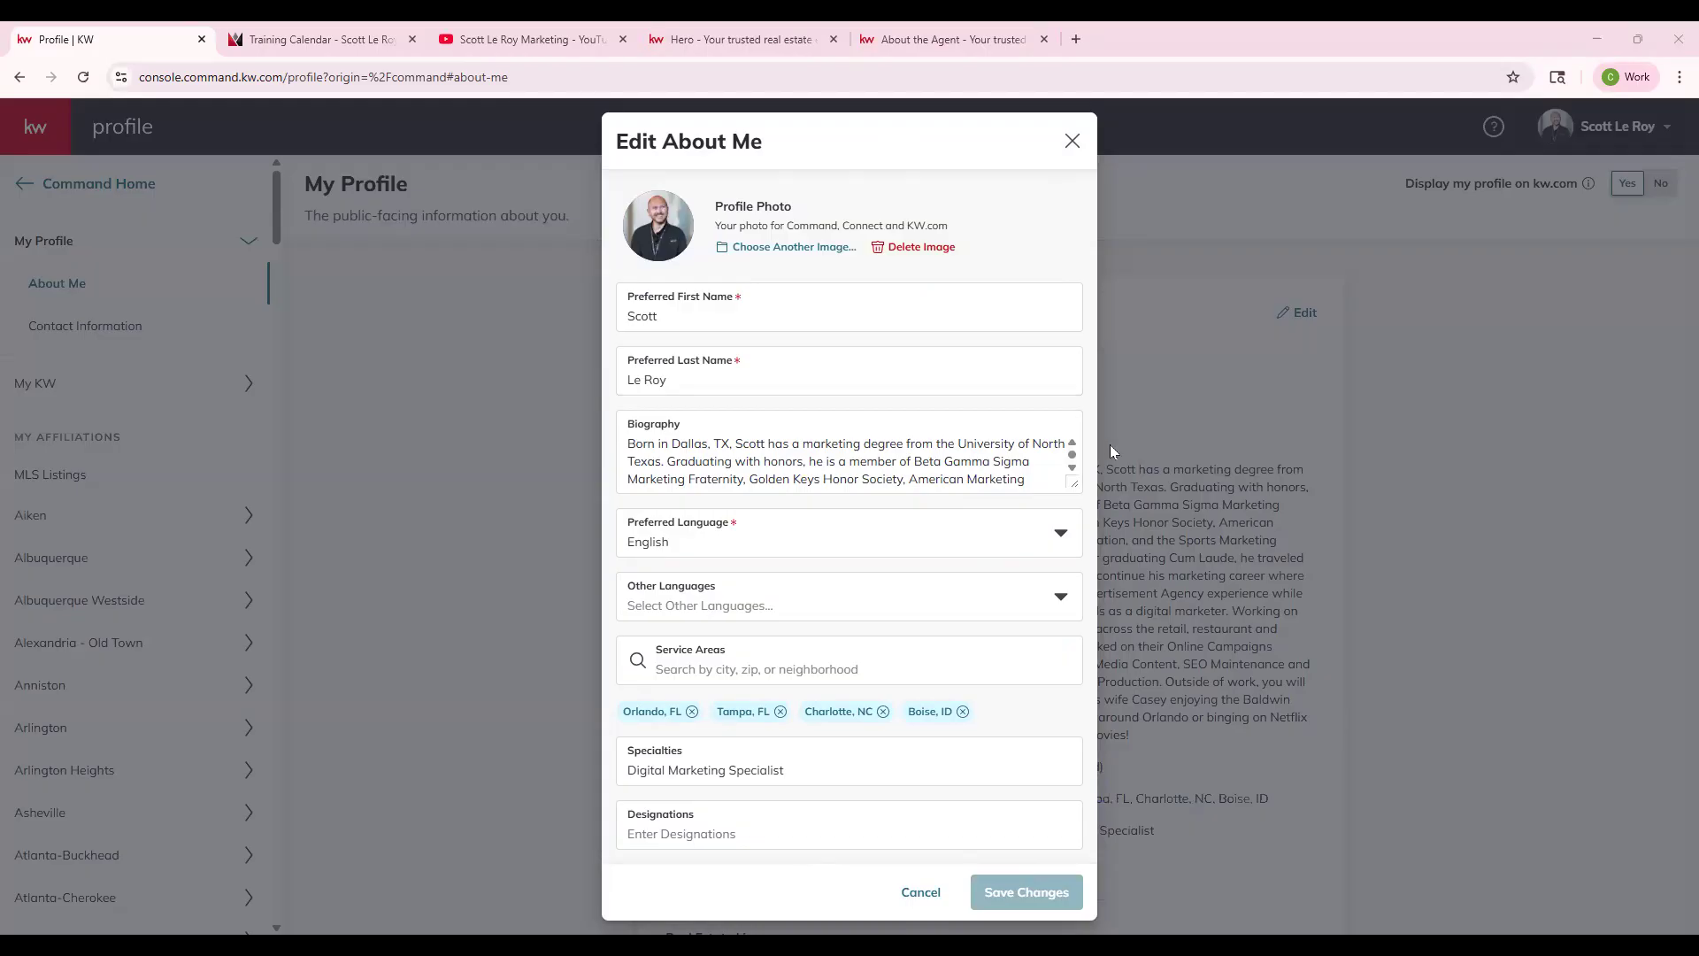
{"action": "left_click", "coordinate": [1109, 517]}
{"action": "left_click_drag", "start_coordinate": [657, 594], "coordinate": [808, 638]}
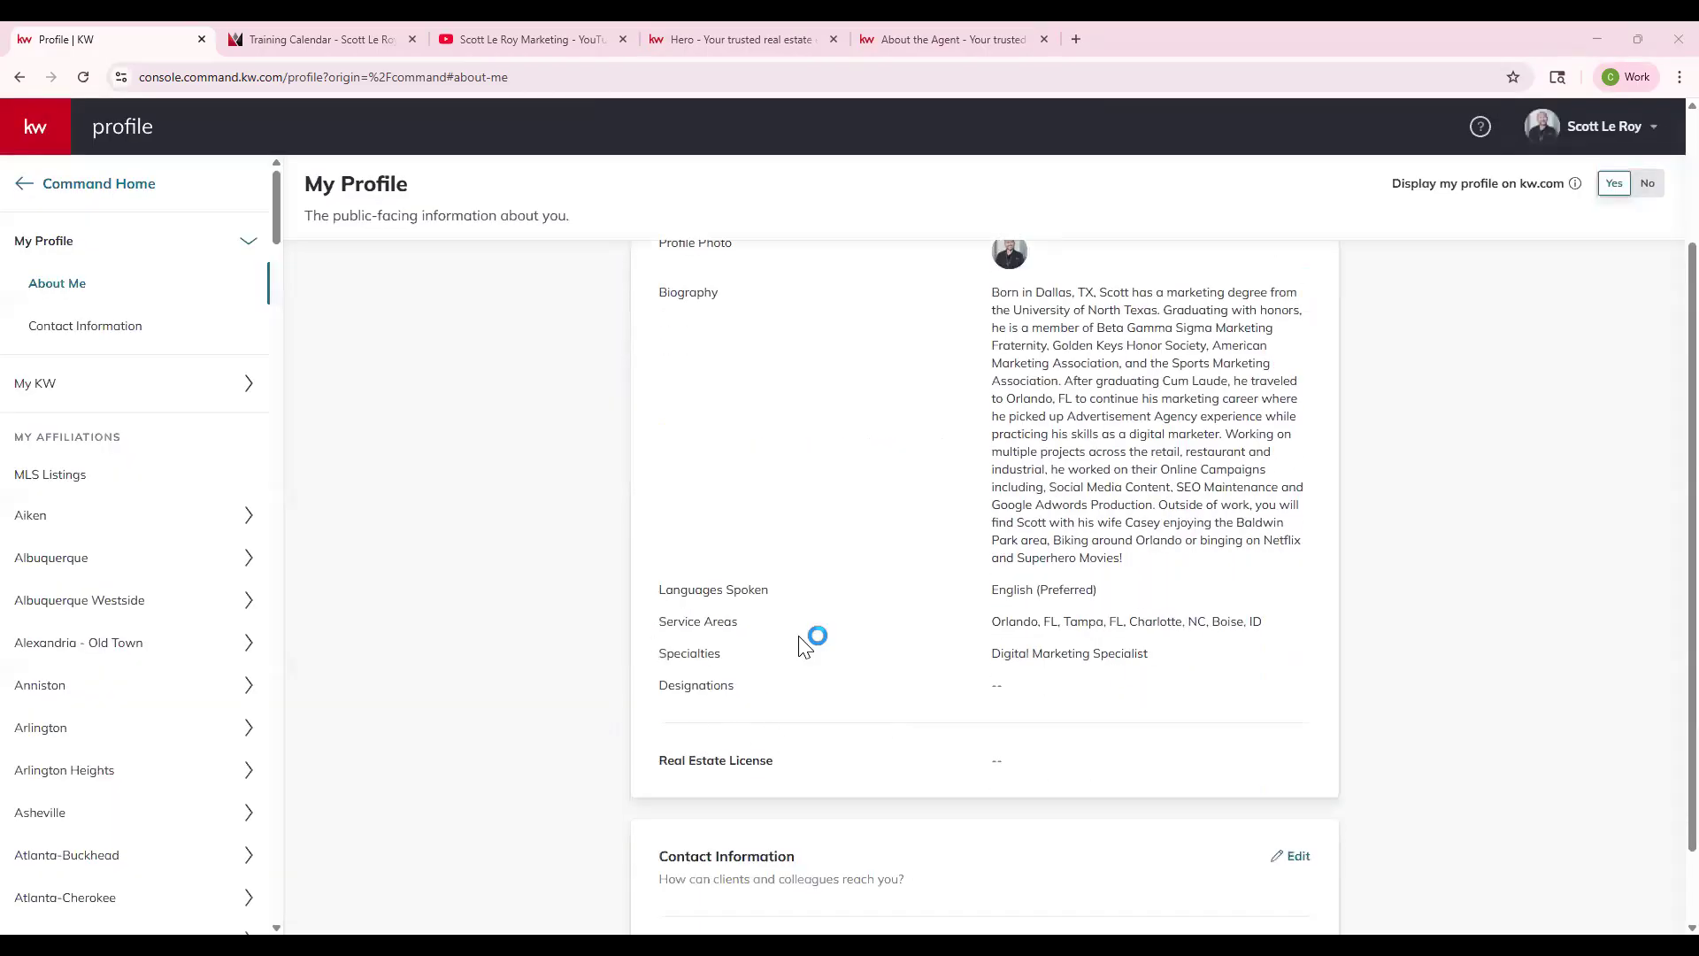
{"action": "left_click", "coordinate": [939, 39]}
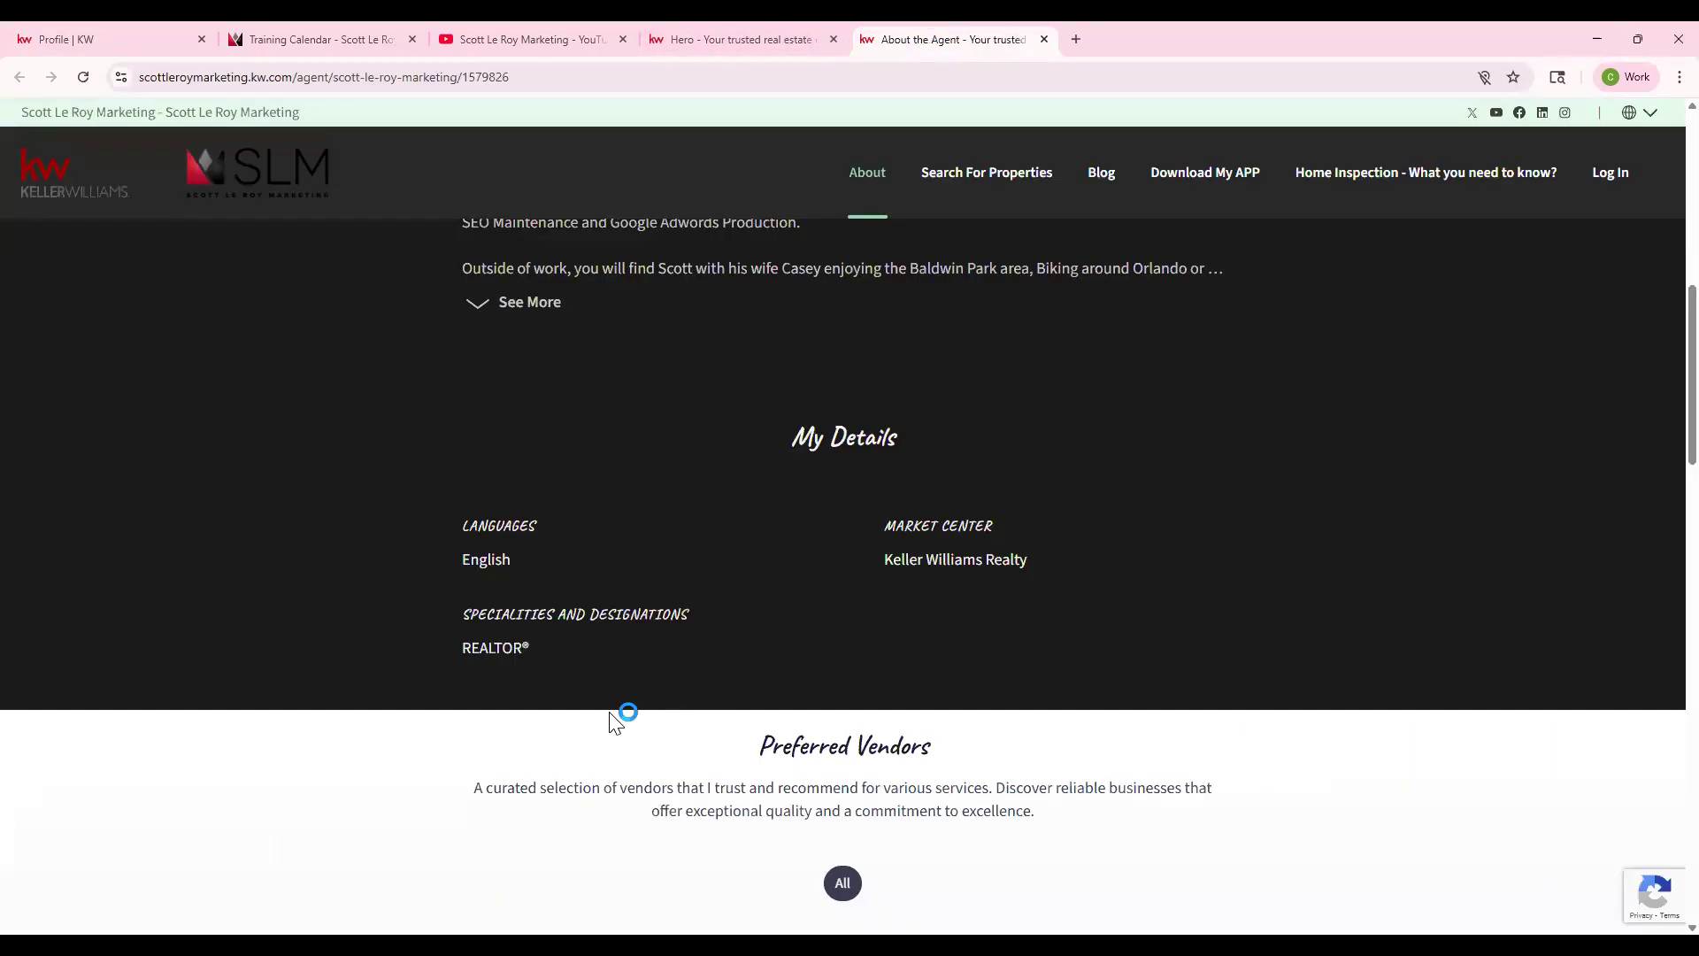
- Check the live Specialities and Designations heading, then return to the Command home dashboard
{"action": "left_click_drag", "start_coordinate": [460, 613], "coordinate": [717, 627]}
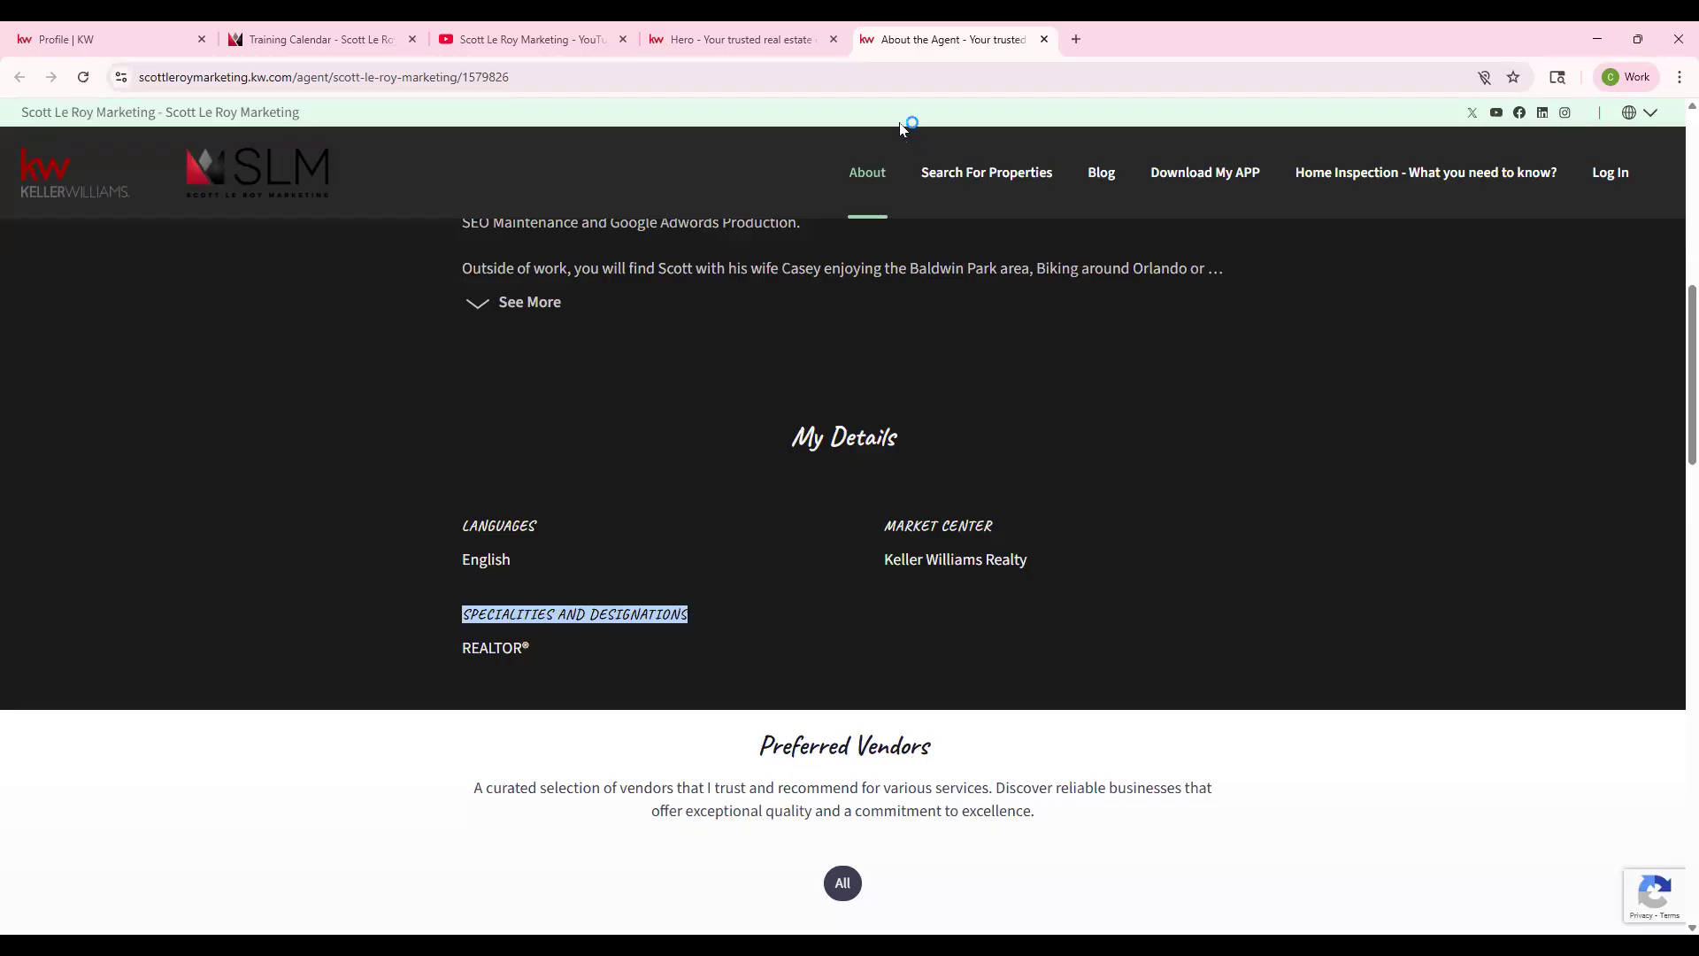
{"action": "left_click", "coordinate": [102, 34]}
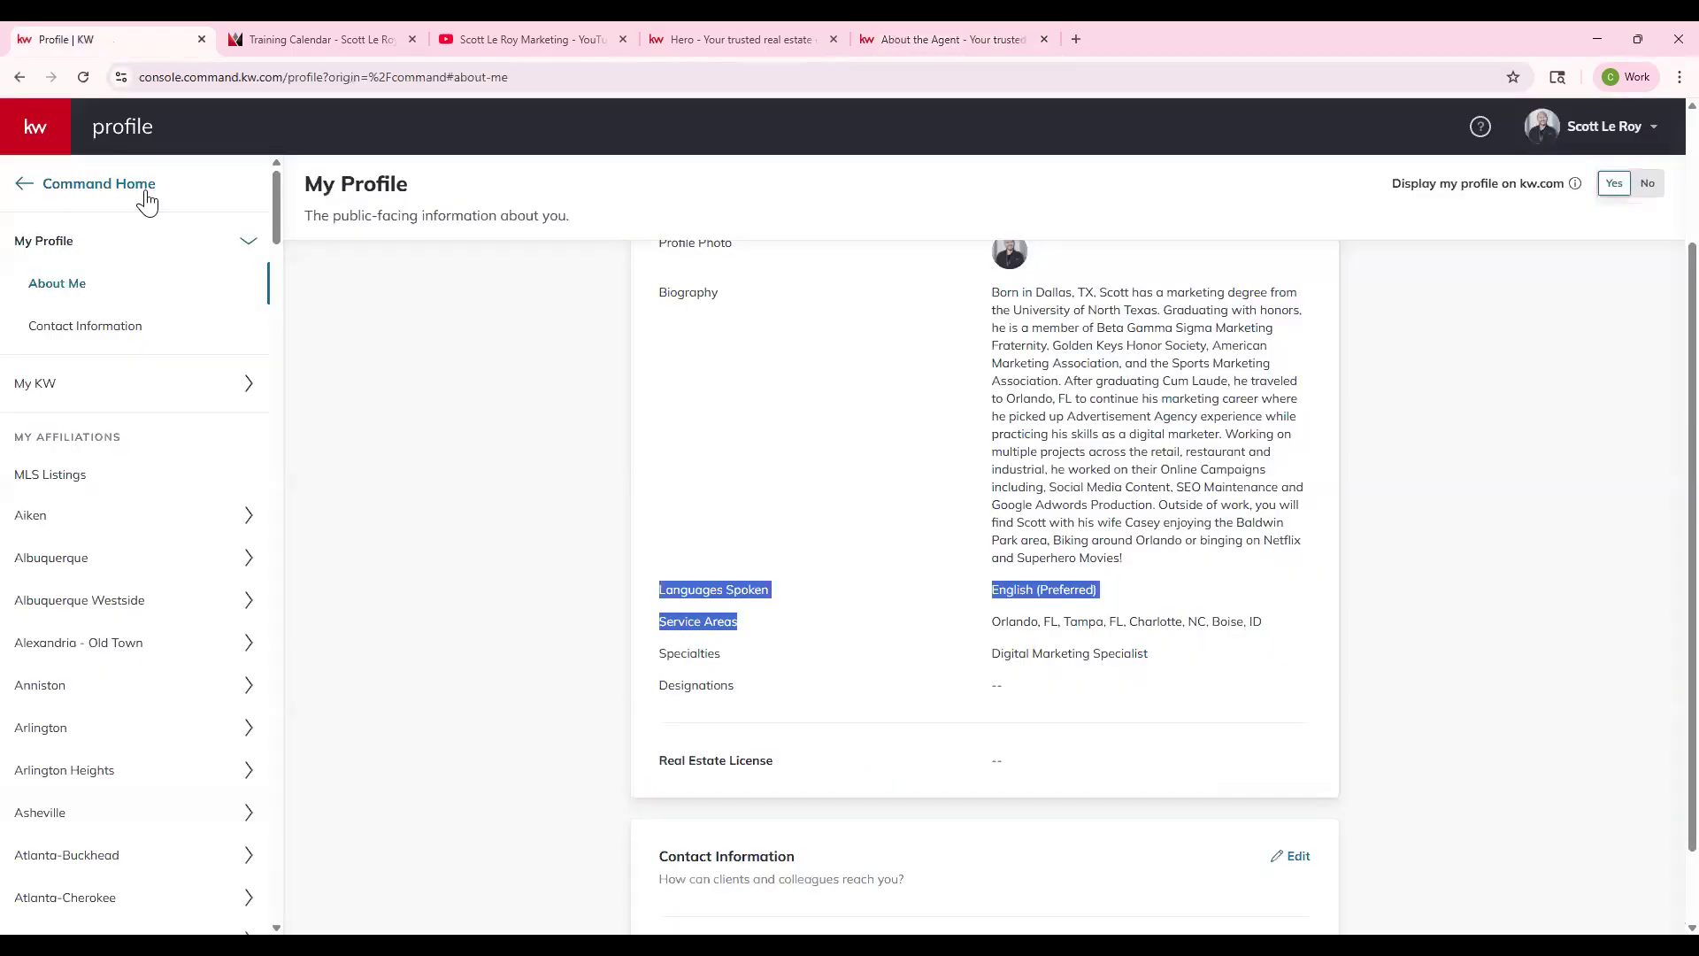
{"action": "left_click", "coordinate": [41, 190]}
{"action": "left_click", "coordinate": [69, 190]}
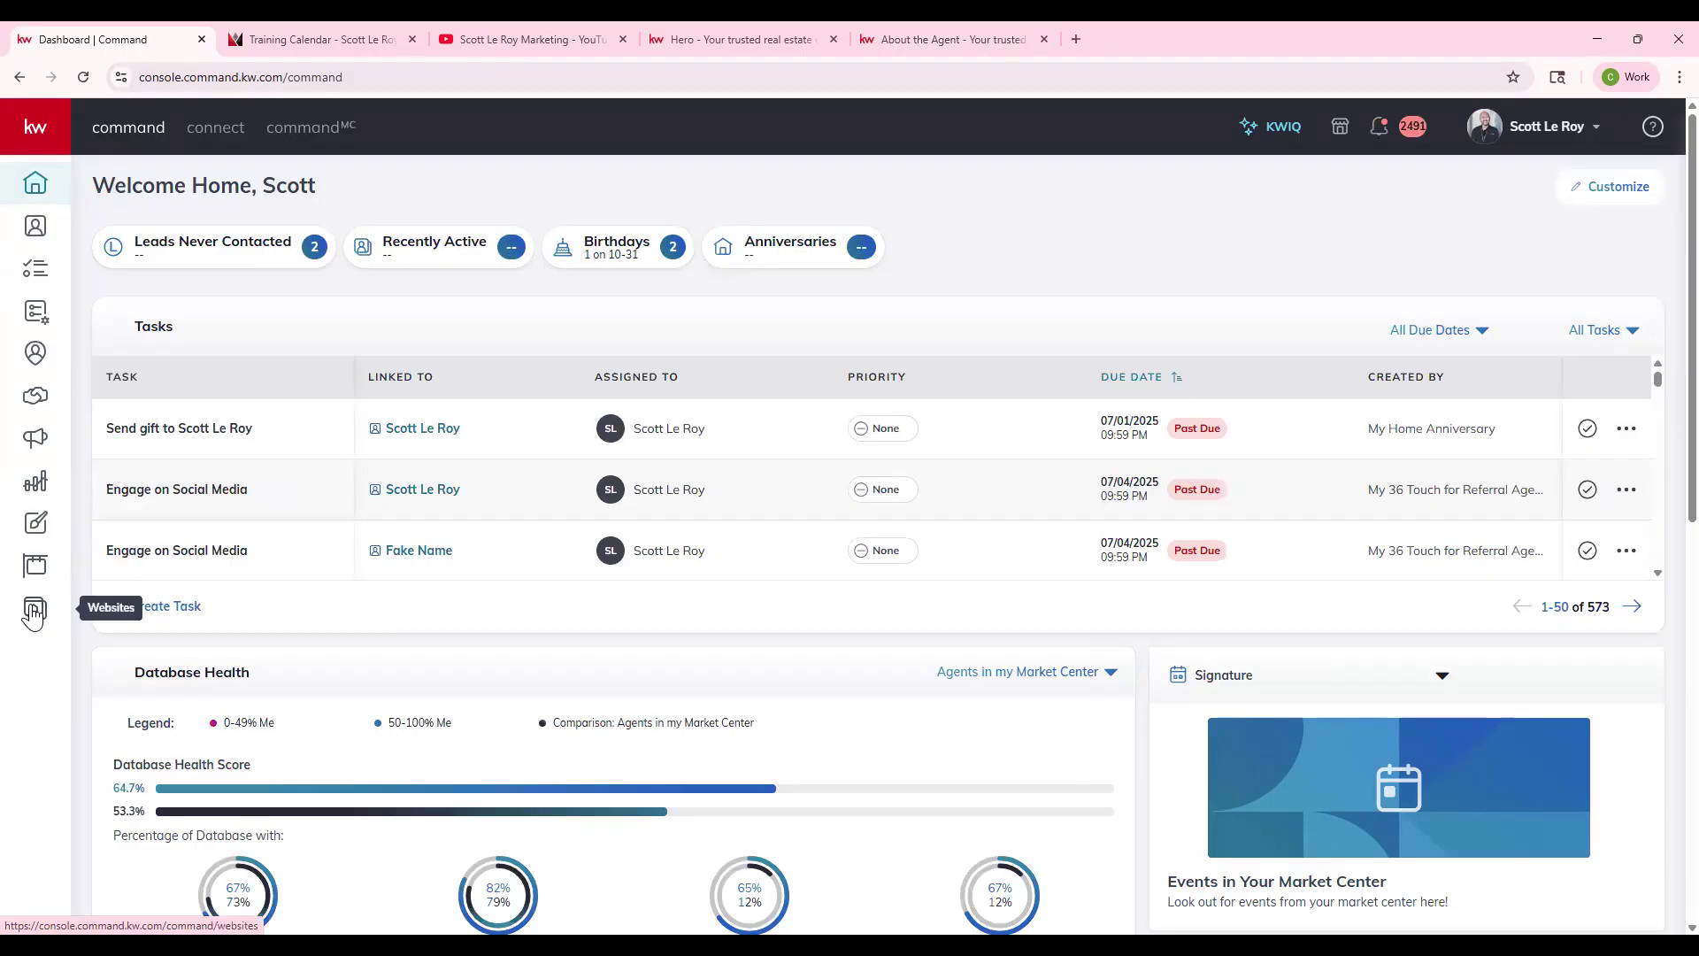
- Go to Websites in the sidebar and open the site's Manage Settings page
{"action": "left_click", "coordinate": [44, 136]}
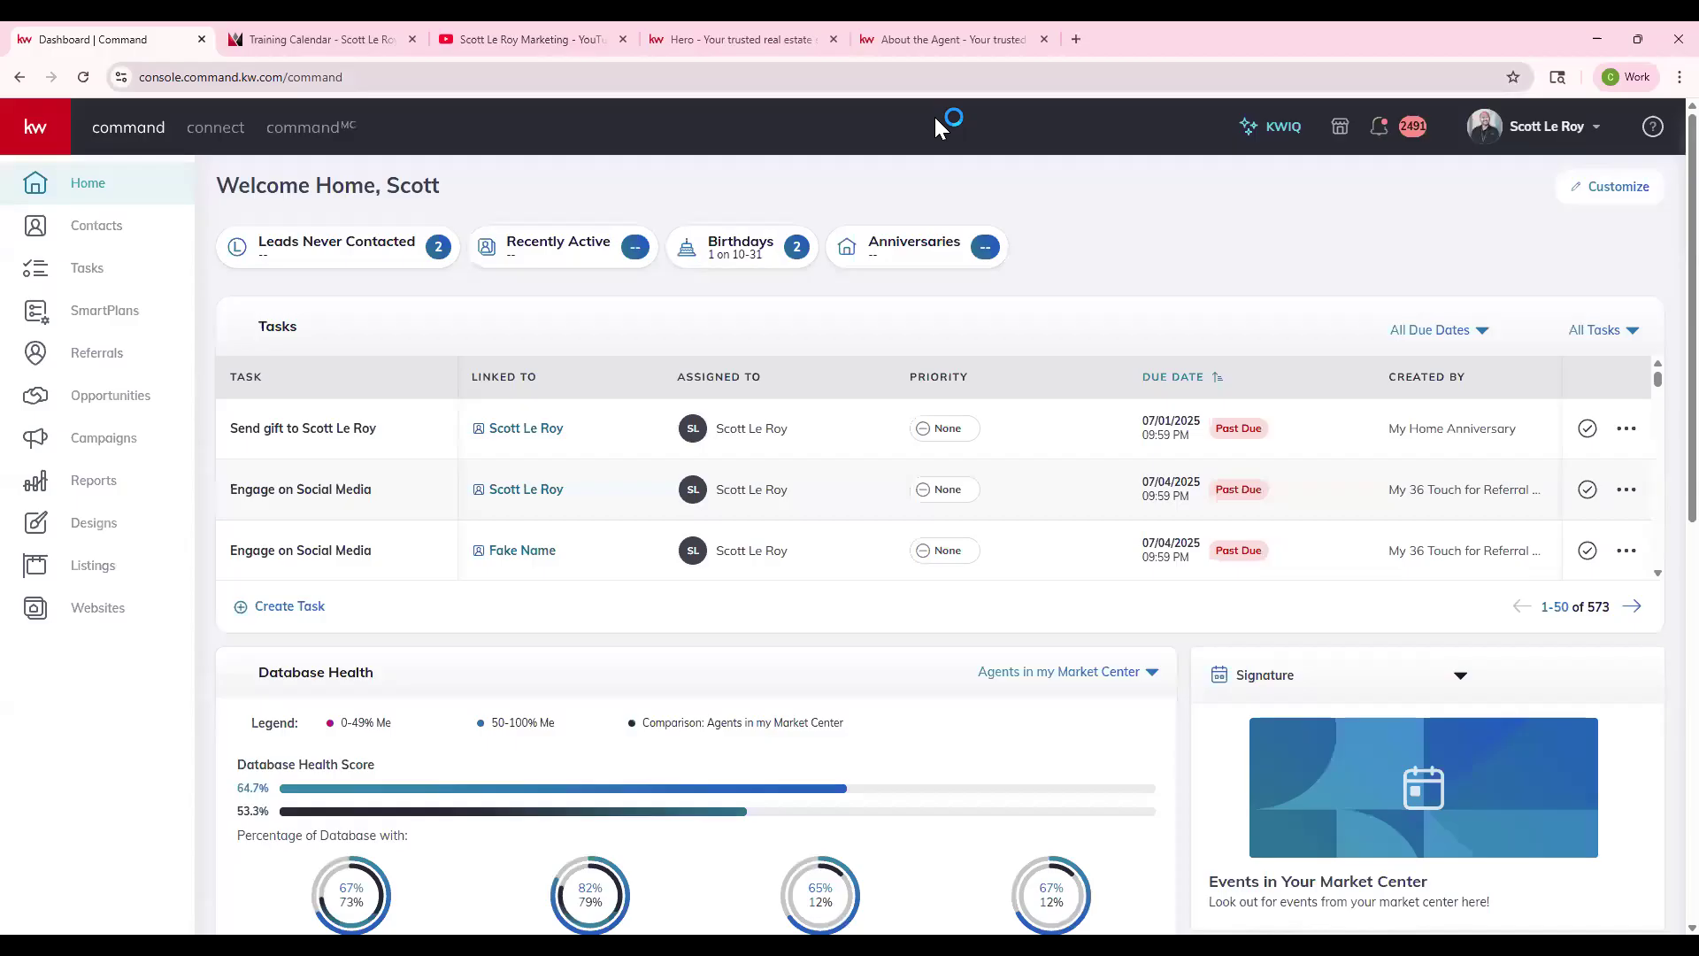
{"action": "left_click", "coordinate": [99, 609]}
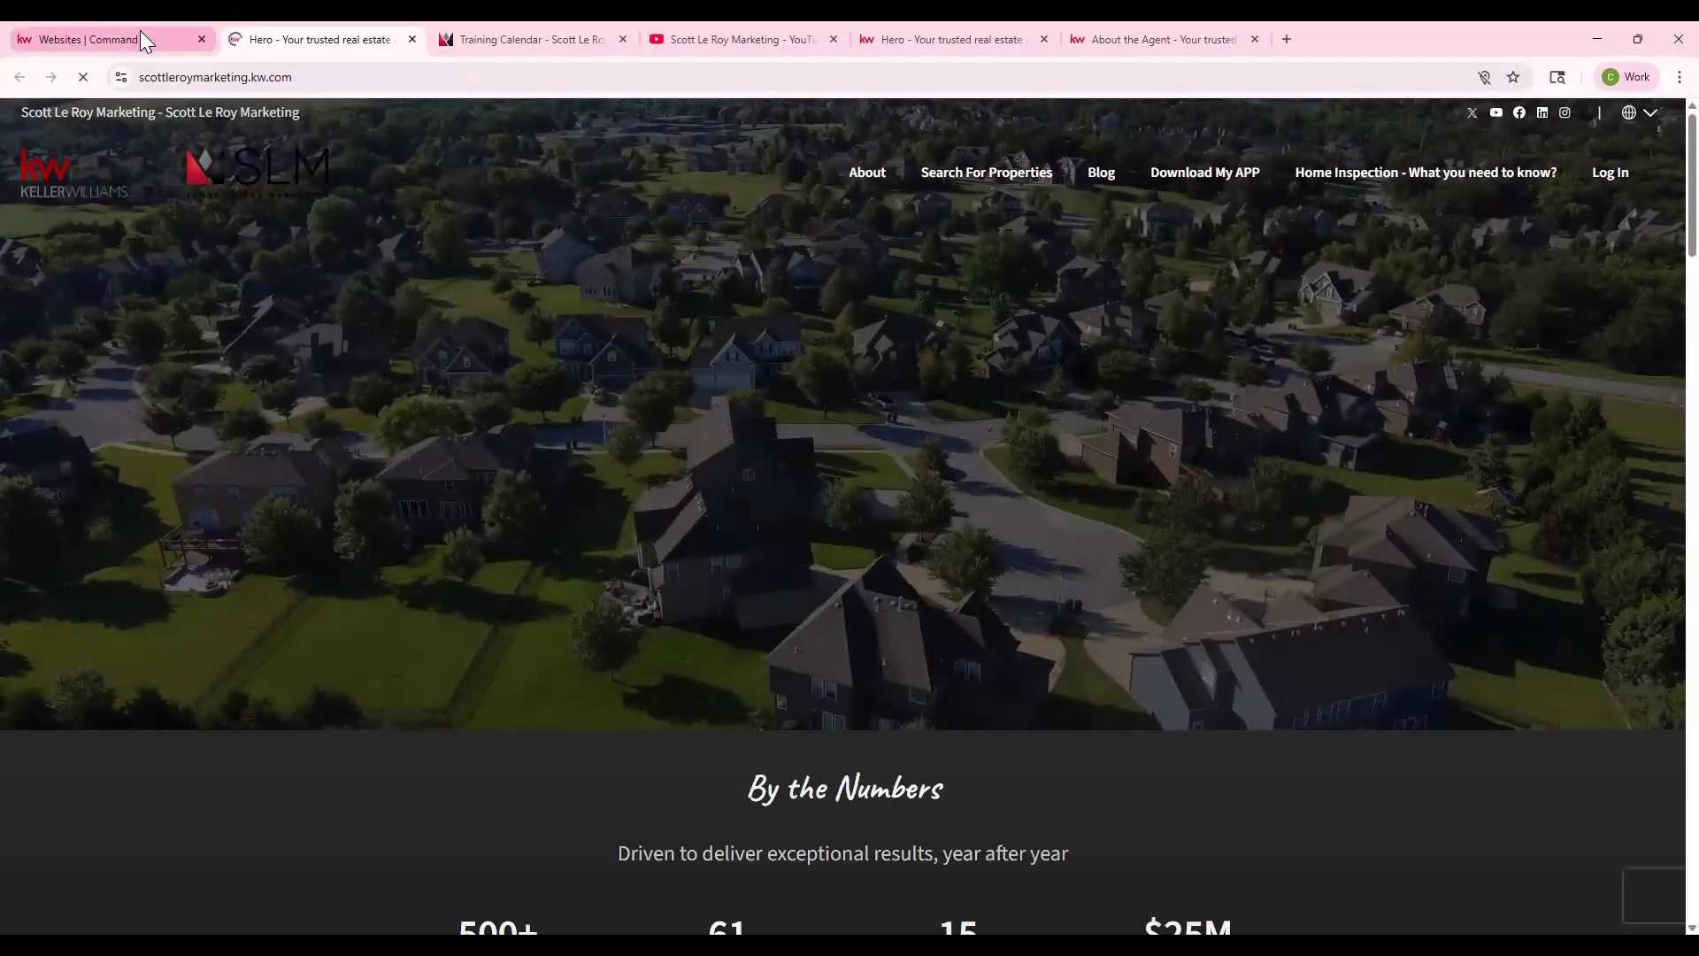
{"action": "left_click", "coordinate": [140, 36]}
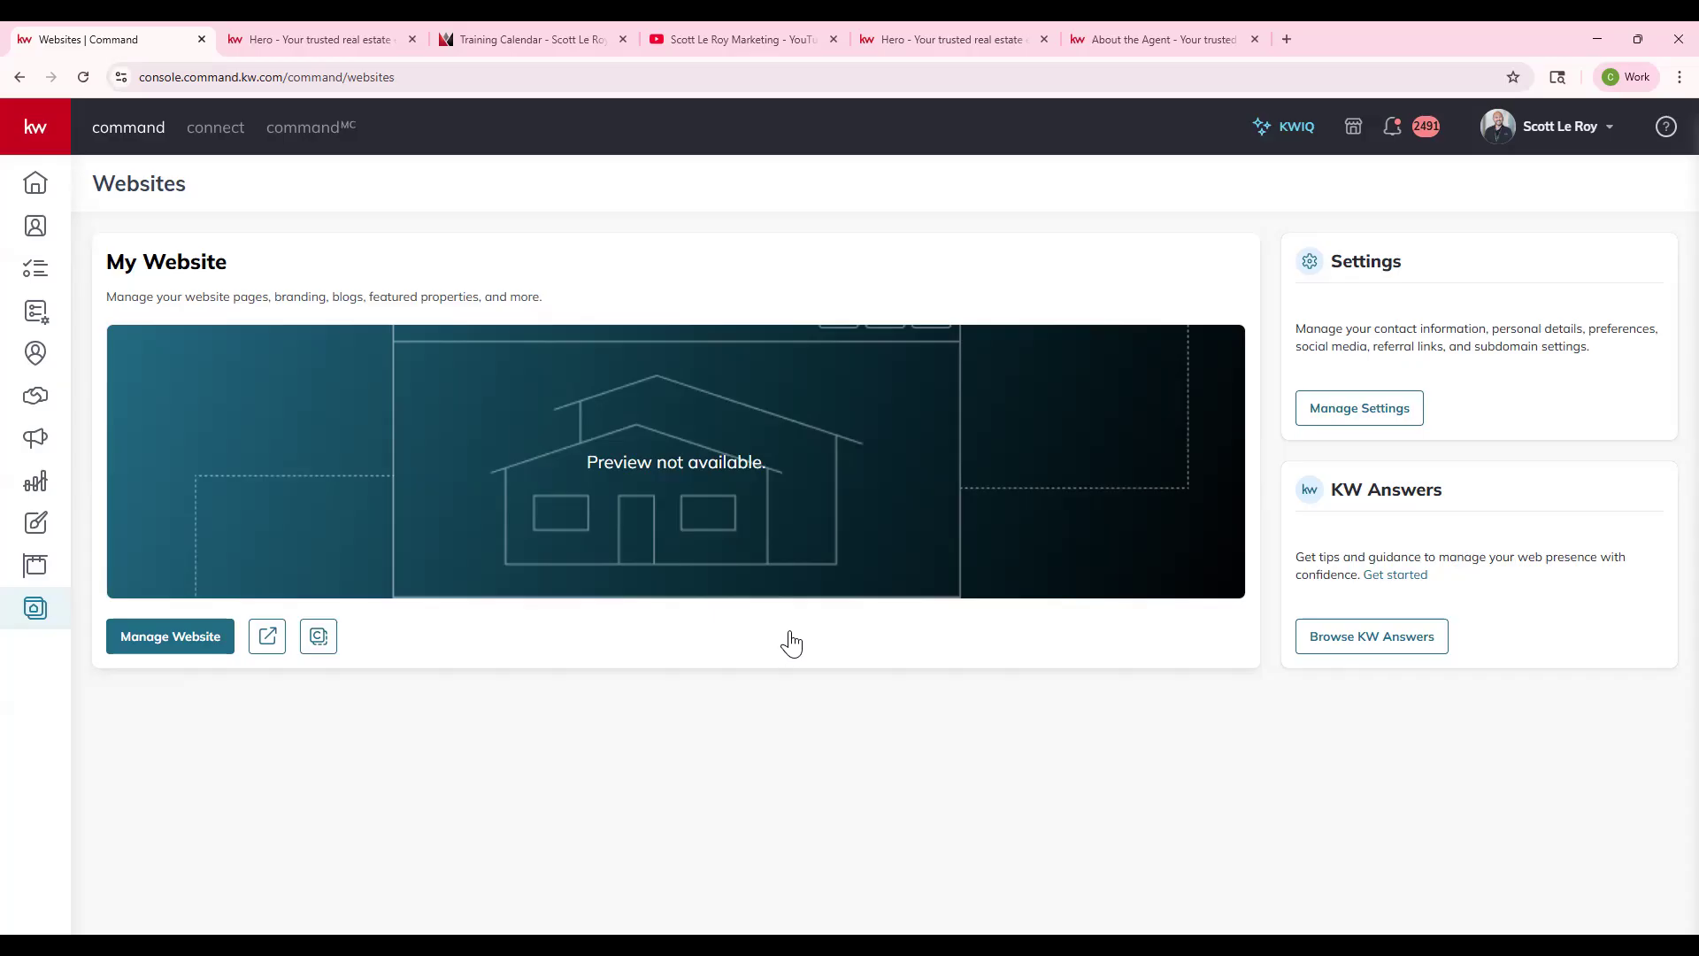
{"action": "left_click", "coordinate": [1385, 416]}
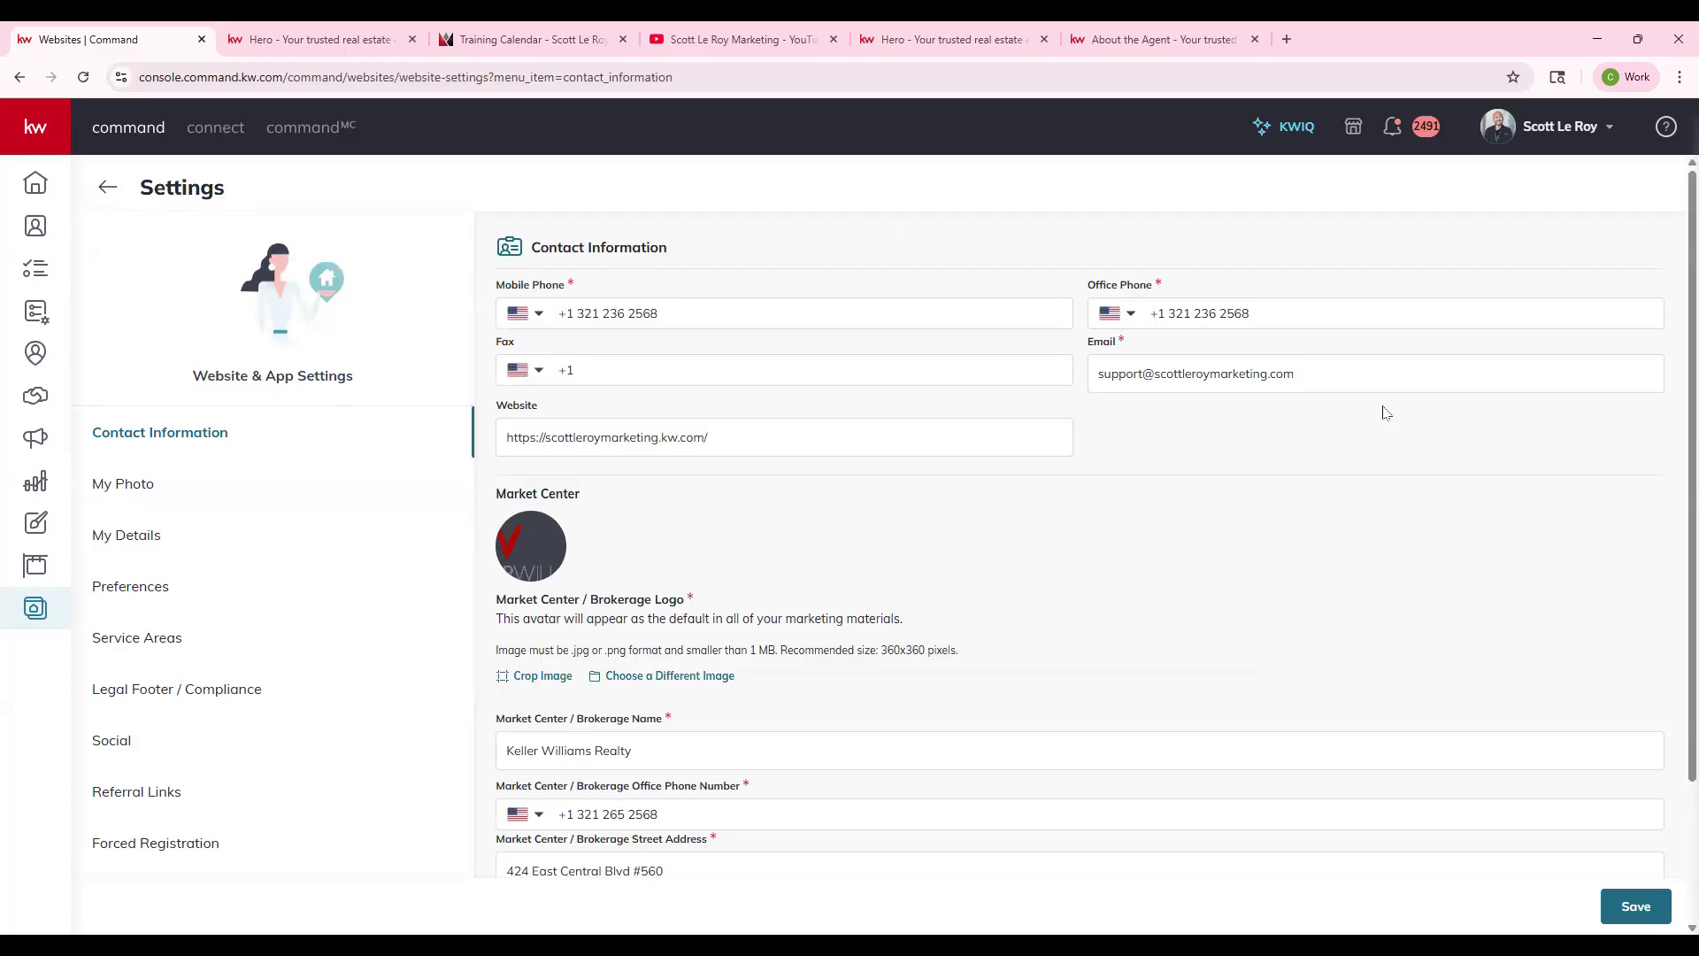
{"action": "left_click", "coordinate": [1549, 143]}
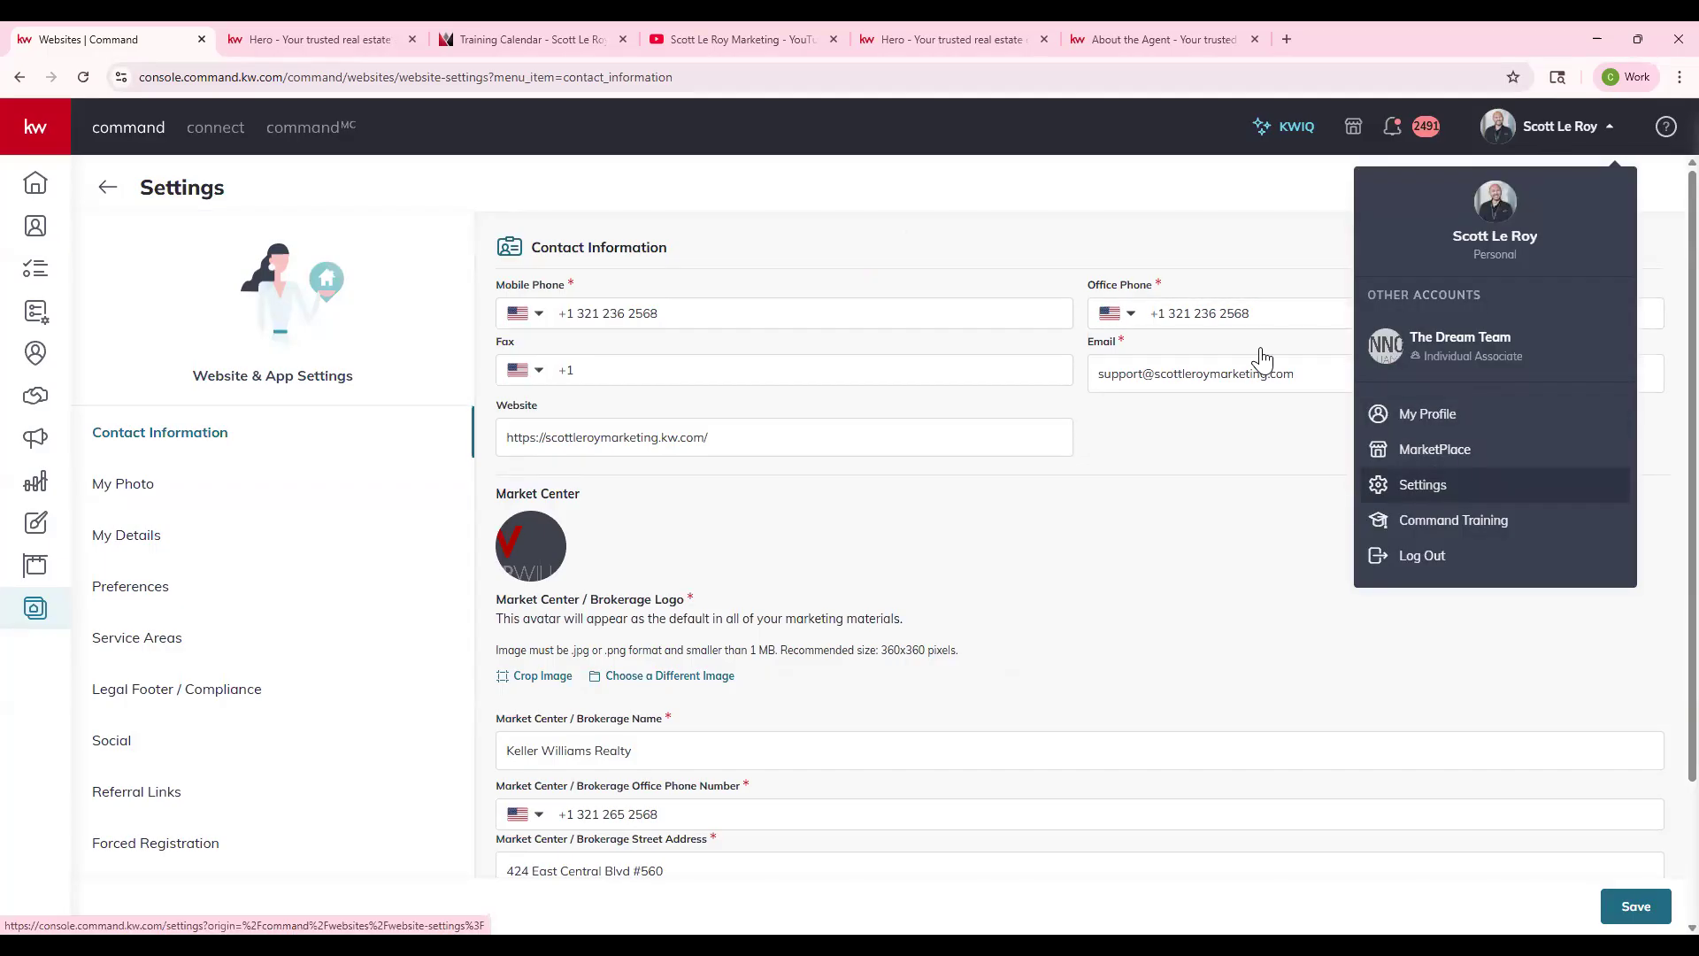
{"action": "left_click", "coordinate": [975, 191]}
{"action": "left_click", "coordinate": [42, 601]}
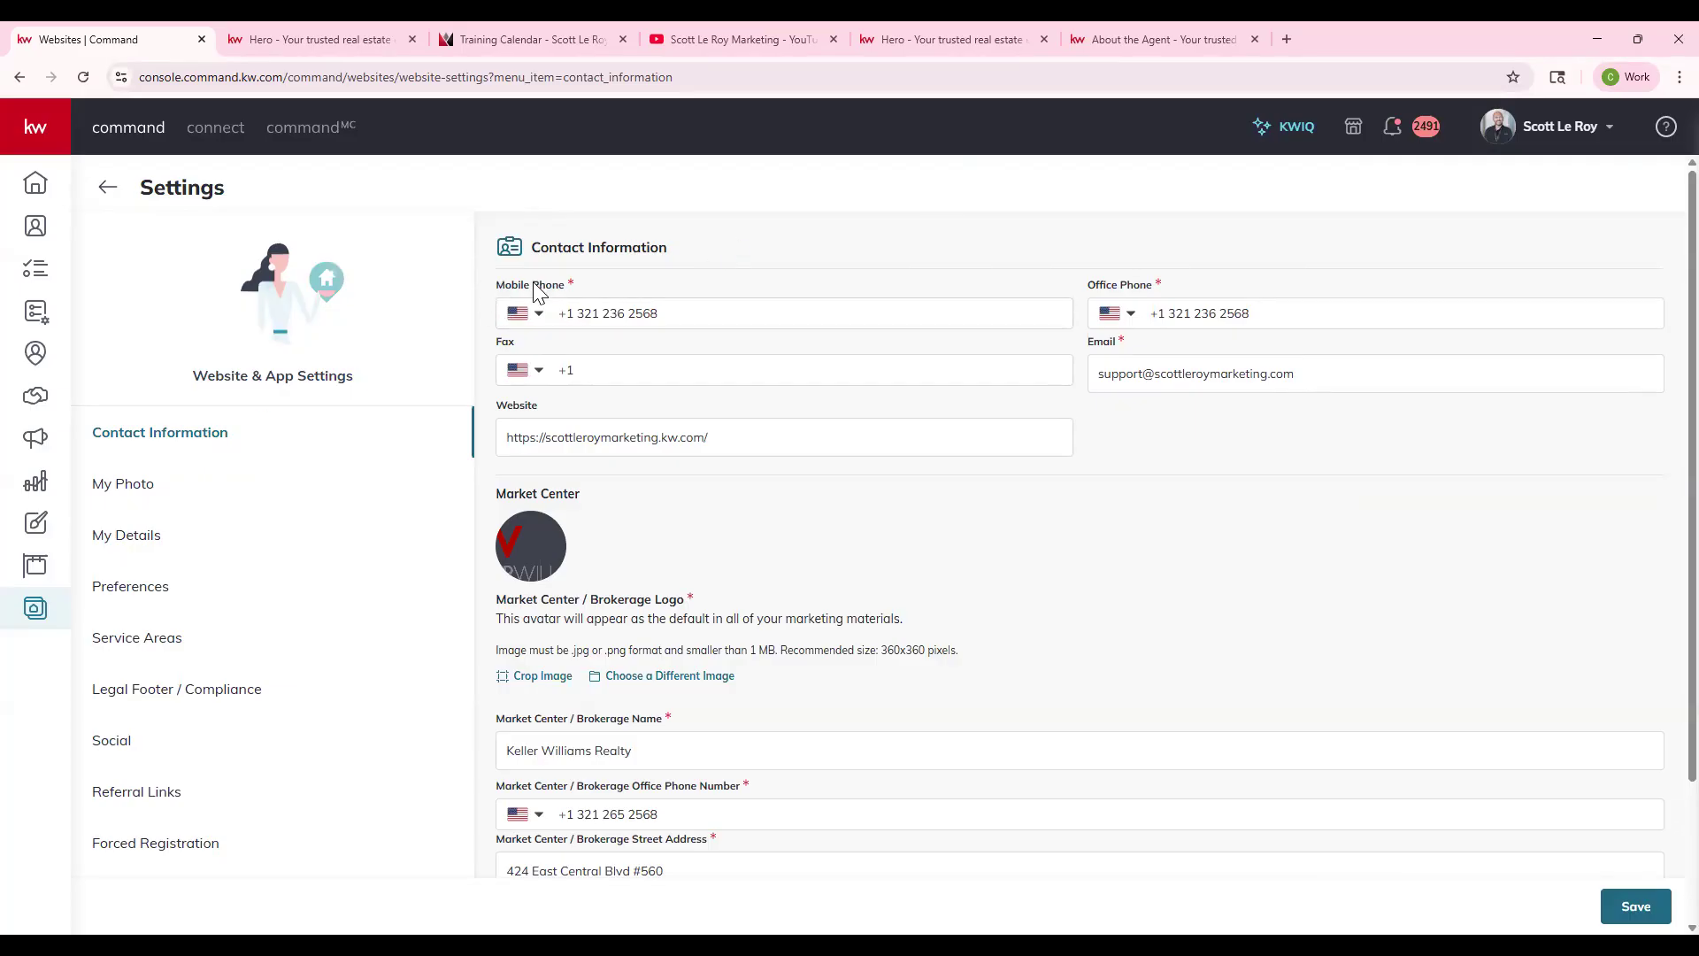
{"action": "left_click", "coordinate": [584, 372]}
{"action": "left_click", "coordinate": [746, 437]}
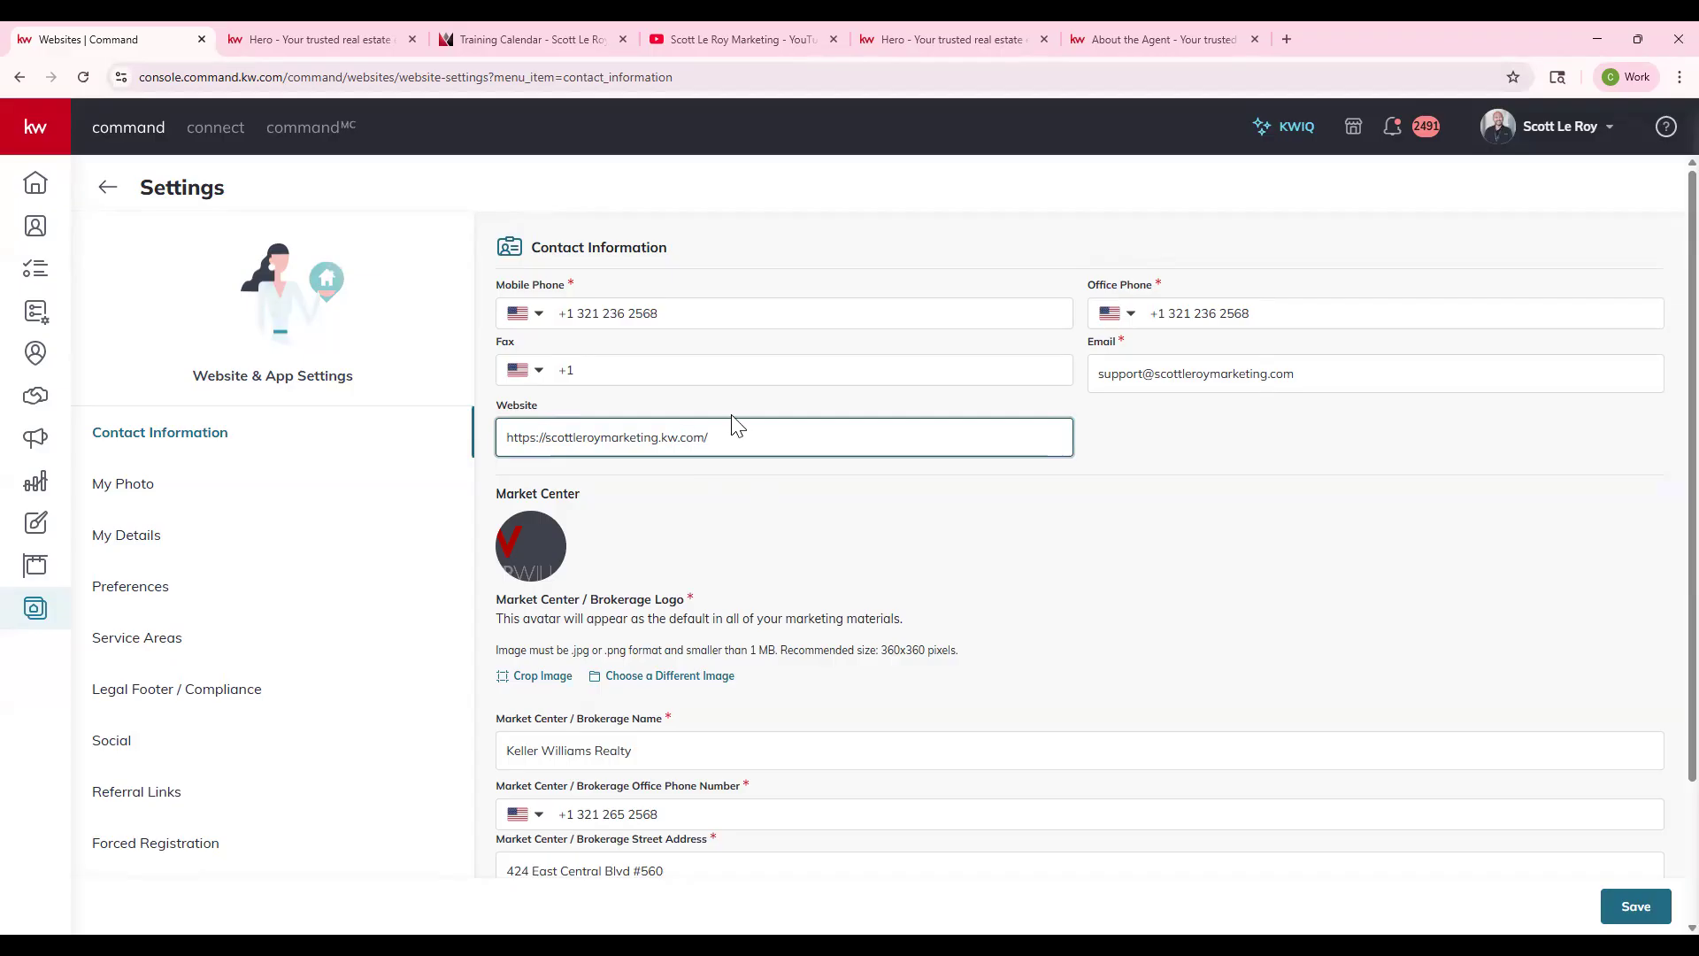
{"action": "type", "text": "www."}
{"action": "key", "text": "BackSpace"}
{"action": "key", "text": "BackSpace"}
{"action": "key", "text": "BackSpace"}
{"action": "key", "text": "BackSpace"}
{"action": "key", "text": "BackSpace"}
{"action": "type", "text": "/"}
{"action": "left_click_drag", "start_coordinate": [496, 492], "coordinate": [586, 501]}
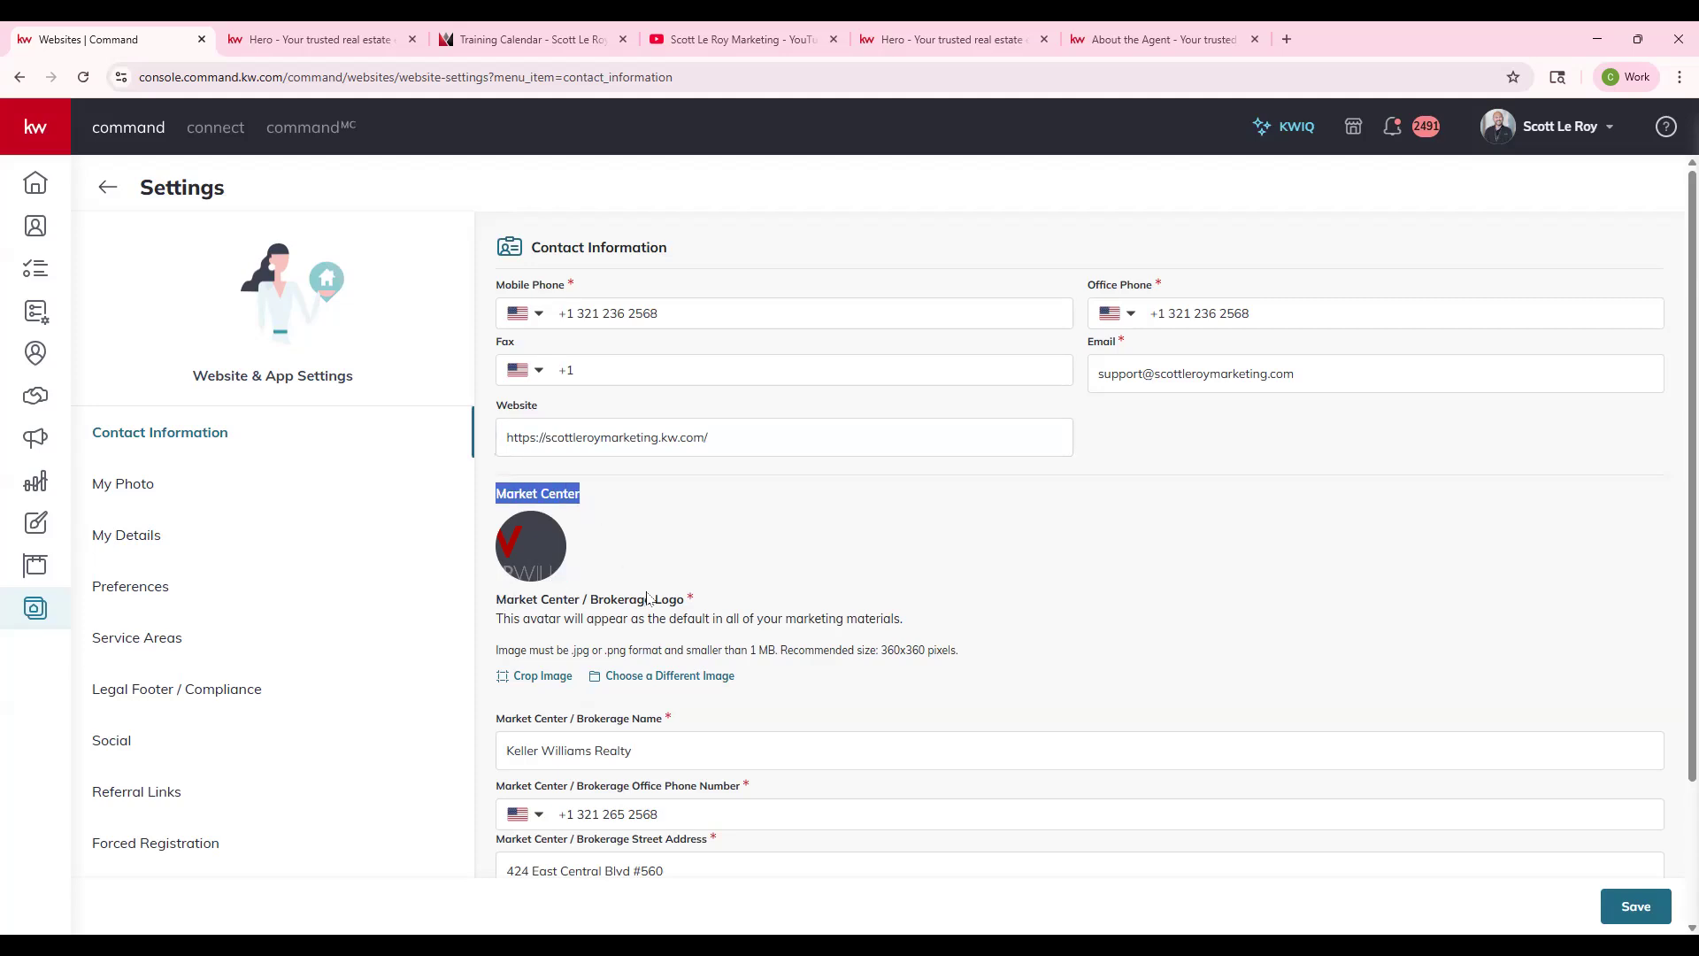
{"action": "scroll", "coordinate": [625, 713], "scroll_direction": "down", "scroll_amount": 1}
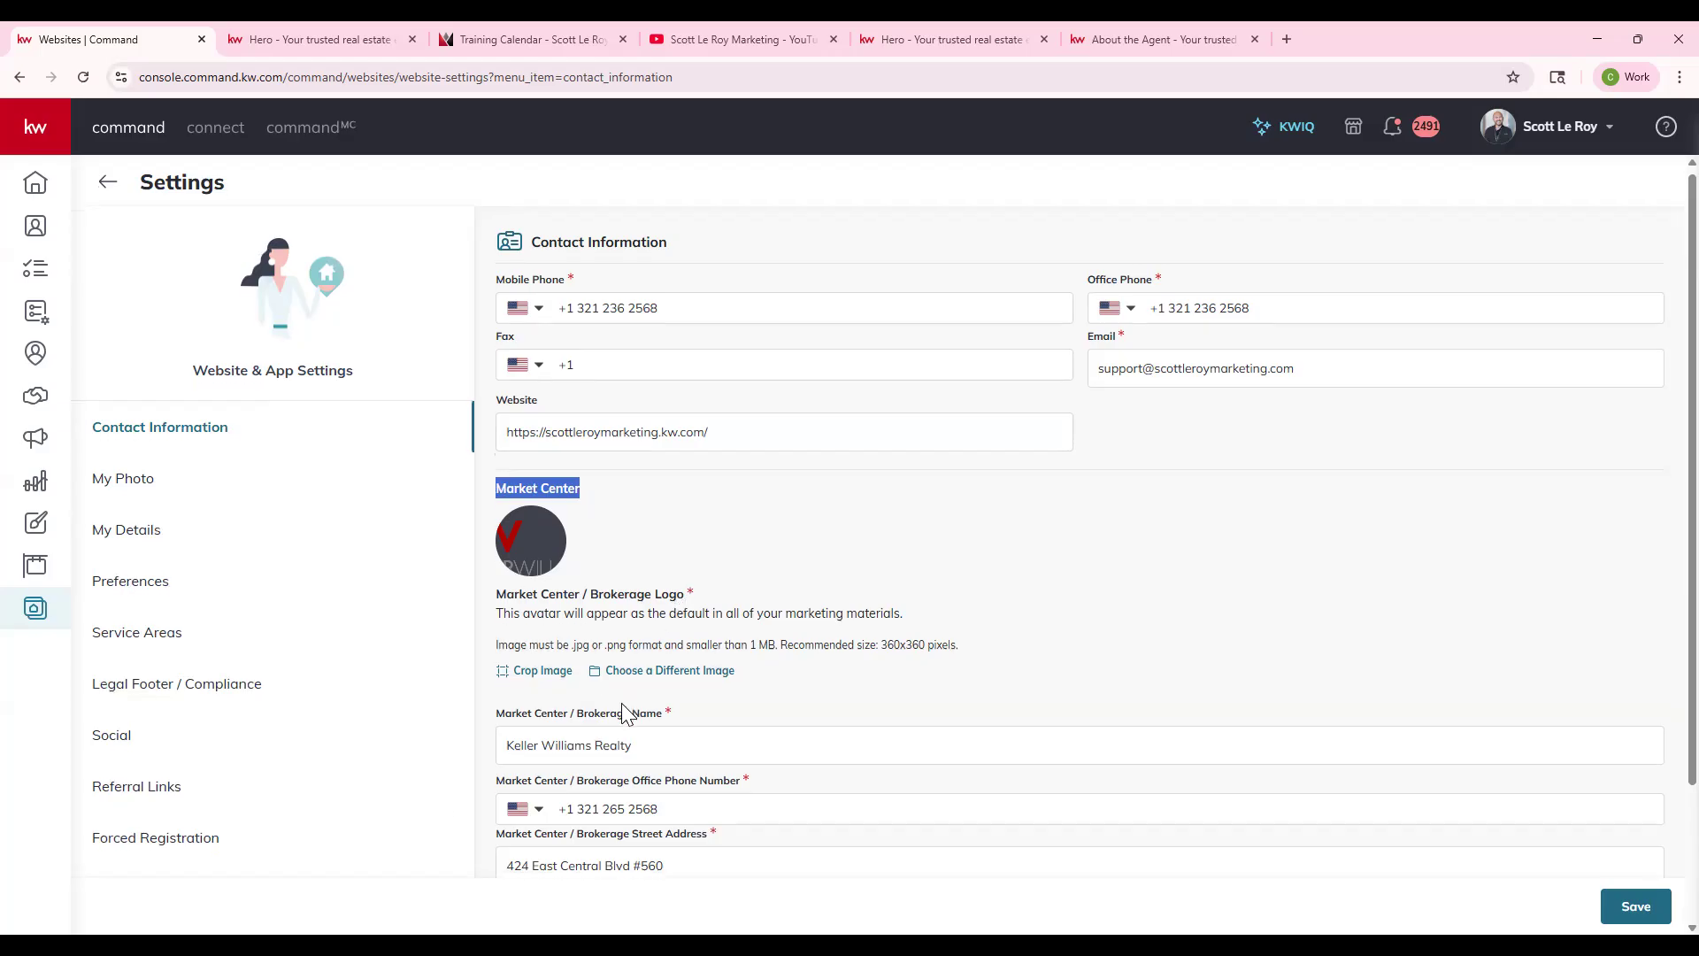
{"action": "scroll", "coordinate": [625, 714], "scroll_direction": "down", "scroll_amount": 2}
{"action": "left_click", "coordinate": [566, 577]}
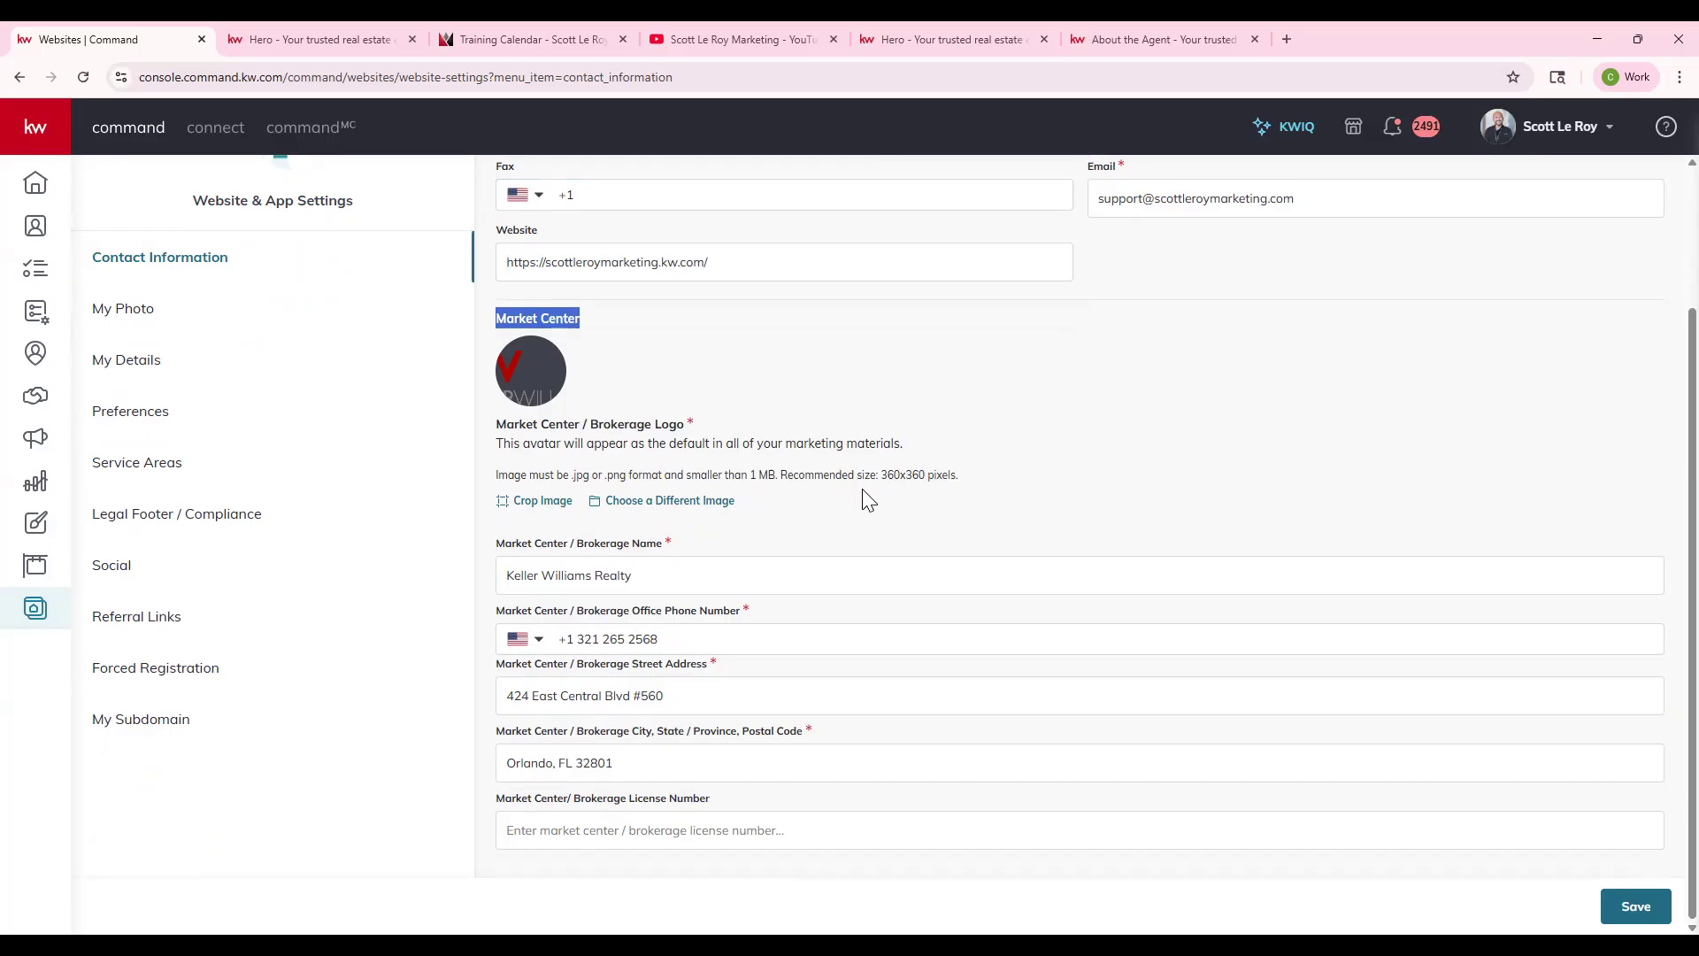
{"action": "left_click", "coordinate": [549, 387]}
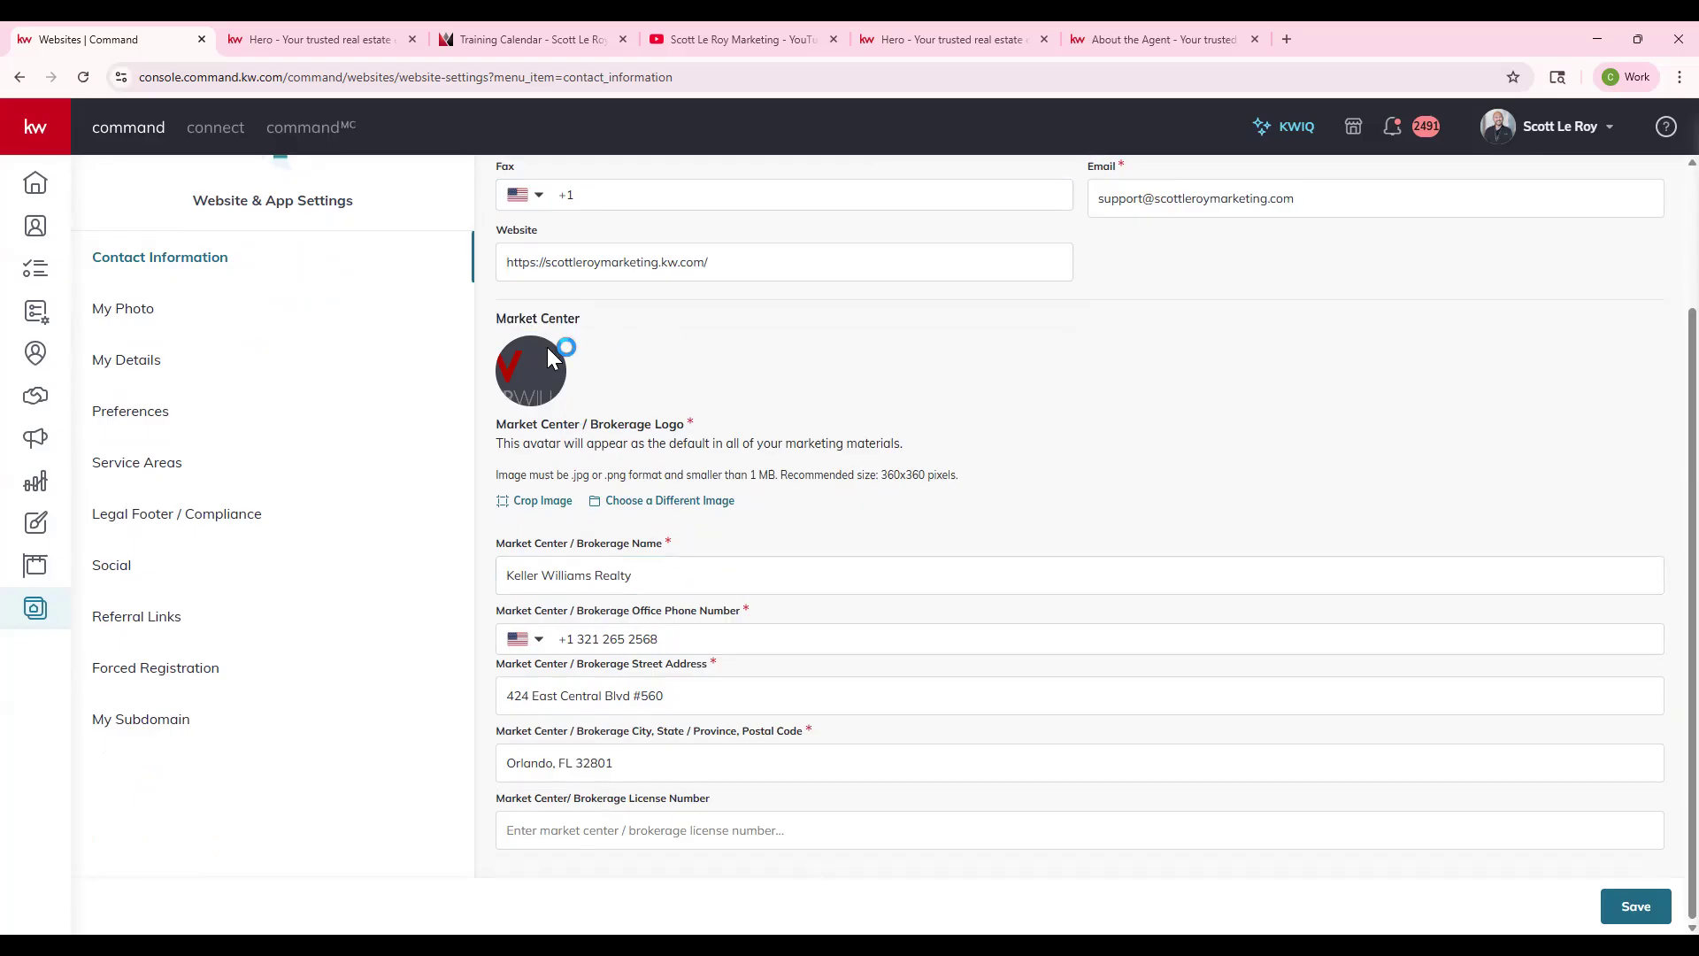
- Send the live-site tab to agent.kw.com
{"action": "left_click", "coordinate": [343, 41]}
{"action": "left_click", "coordinate": [347, 78]}
{"action": "type", "text": "agent.kw.com"}
{"action": "key", "text": "Return"}
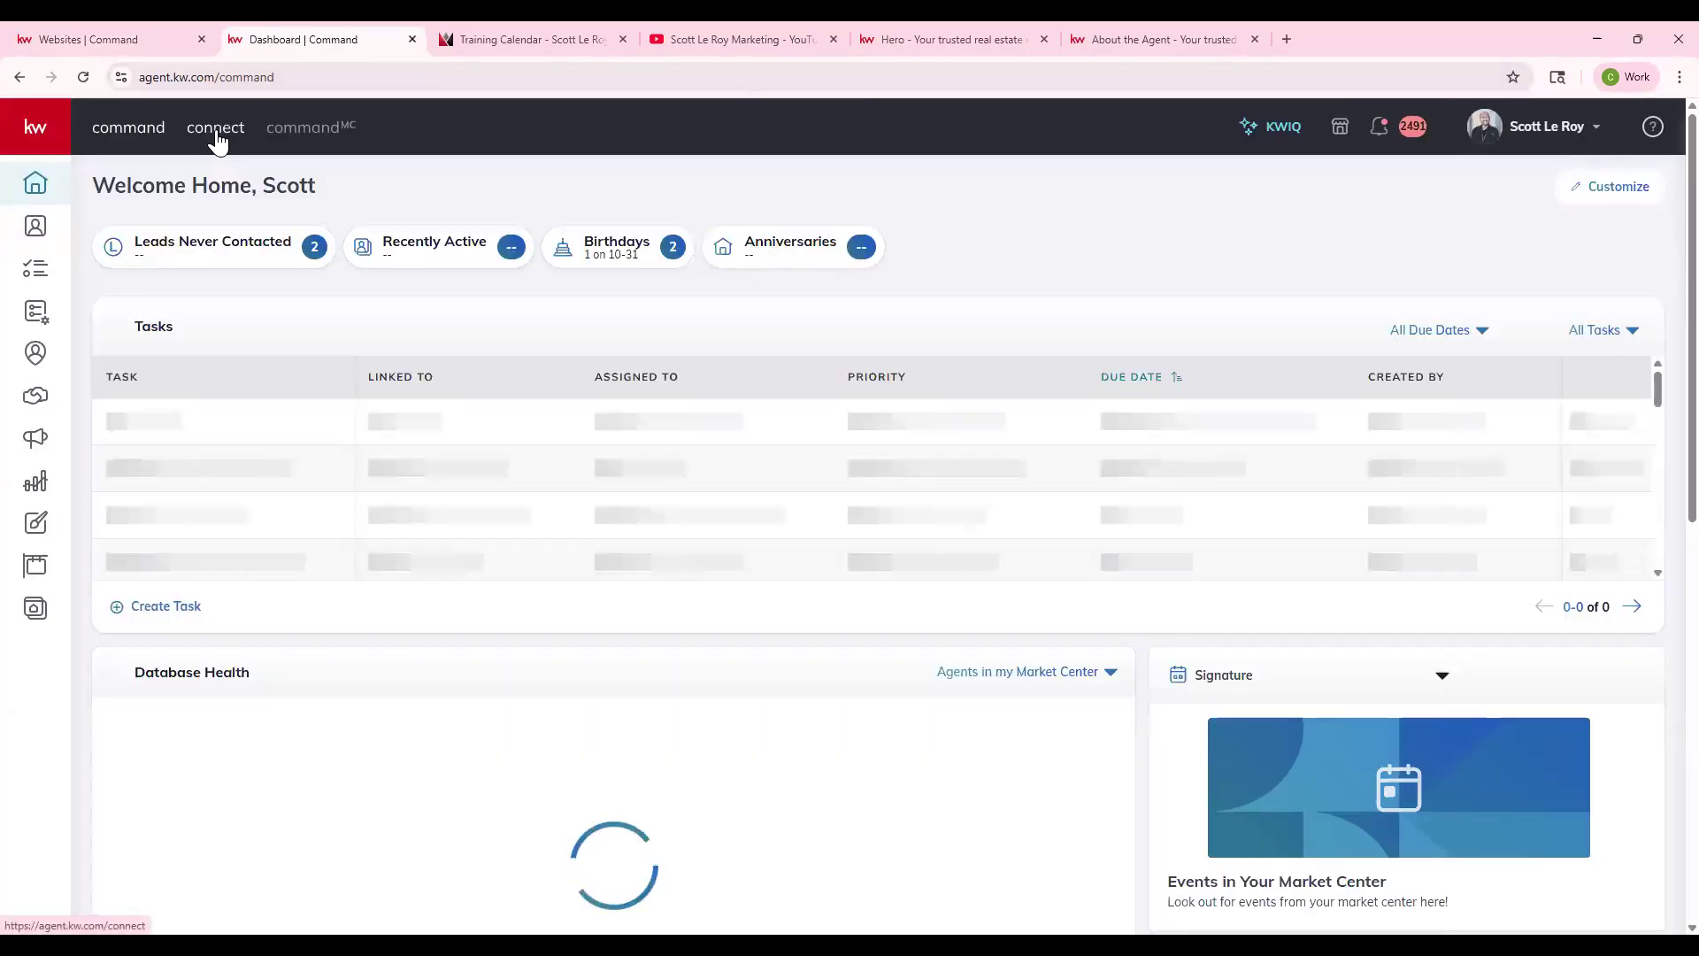
- Open the Connect area from the top header link
{"action": "left_click", "coordinate": [216, 132]}
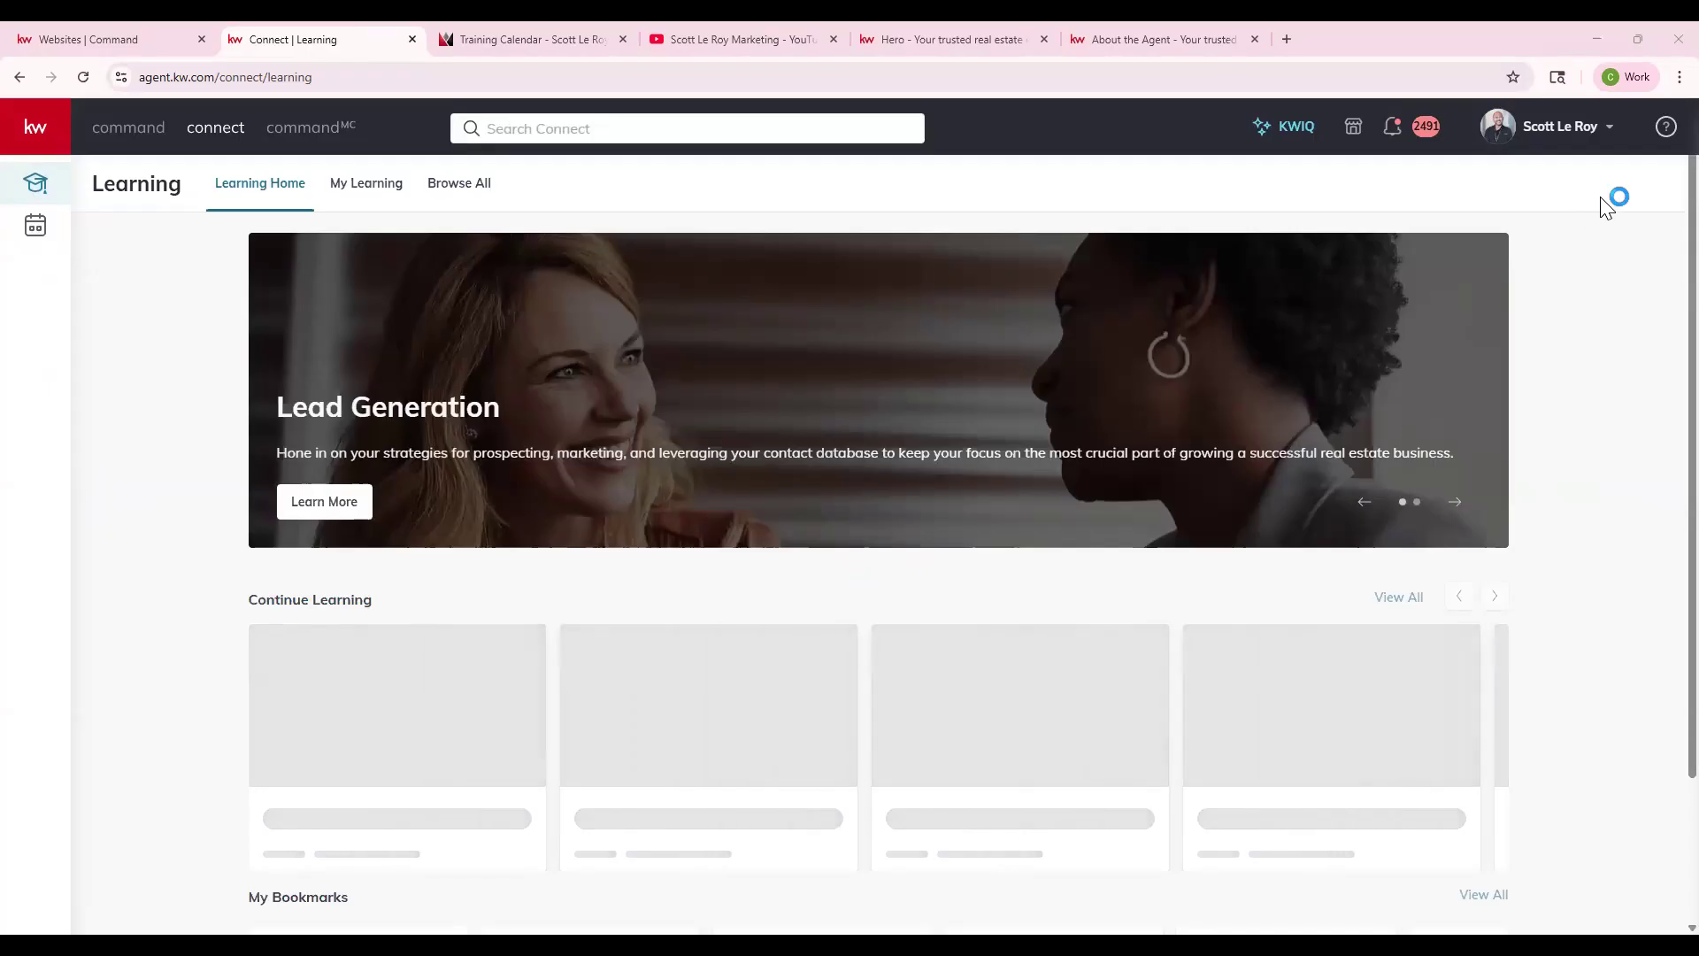
- Search Connect for 'logo' and open the Logos and Branding result
{"action": "left_click", "coordinate": [617, 133]}
{"action": "type", "text": "logo"}
{"action": "left_click", "coordinate": [499, 446]}
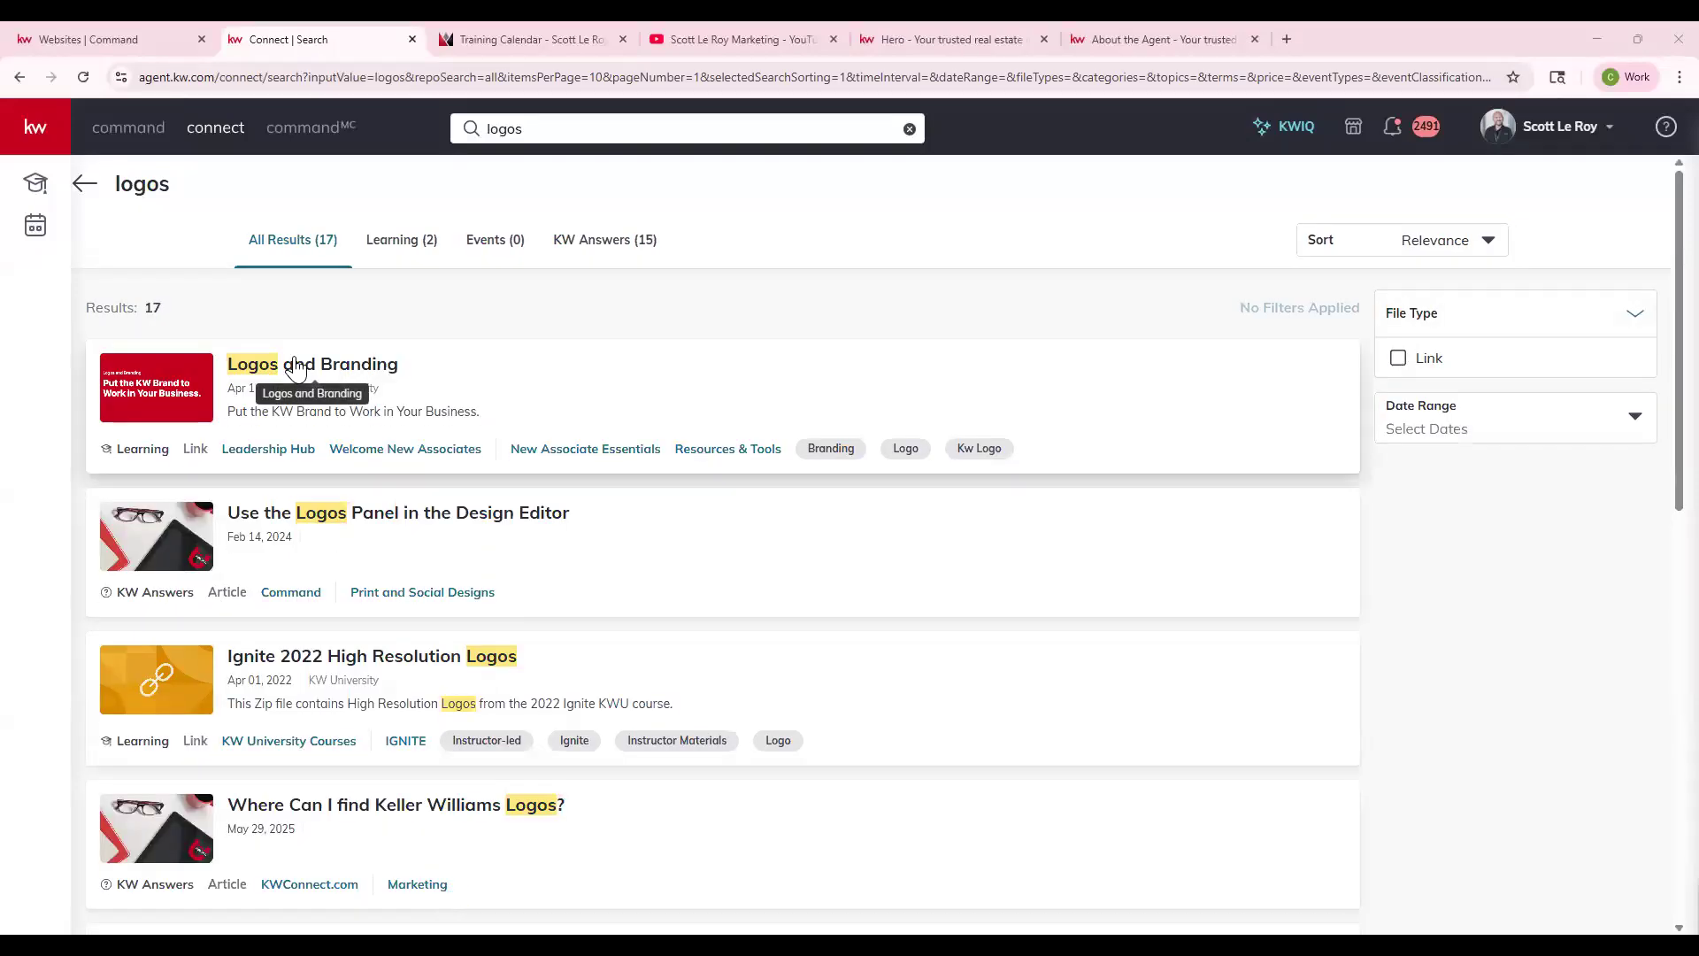
{"action": "left_click", "coordinate": [352, 366]}
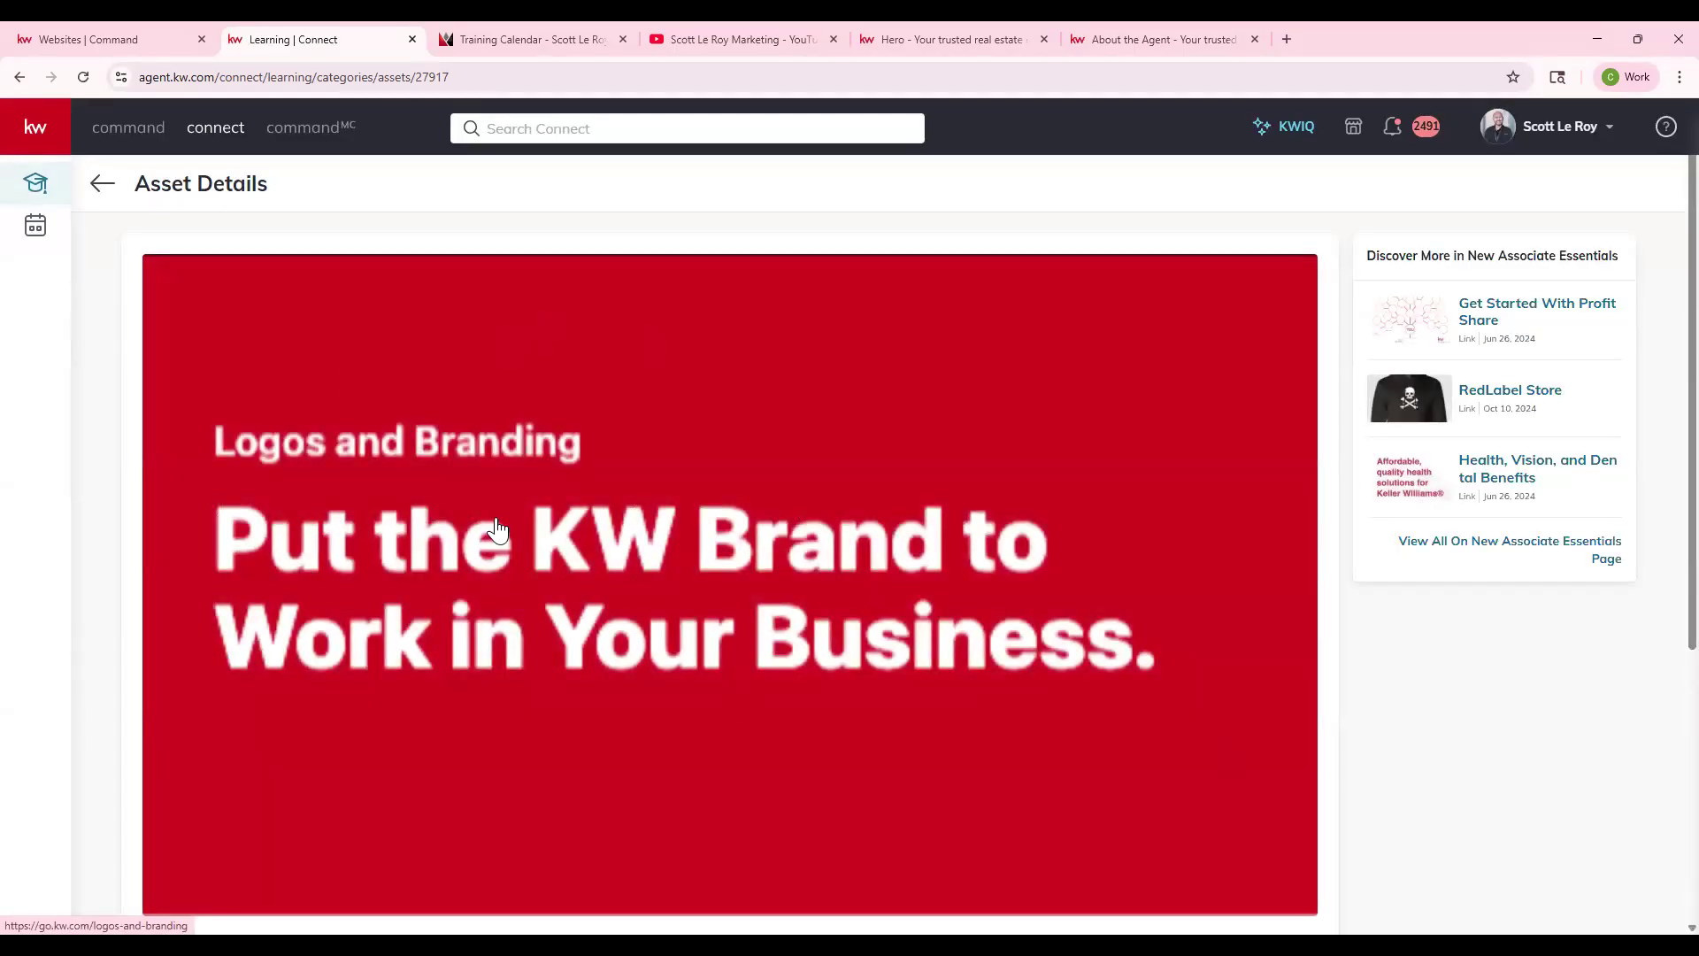
- Open go.kw.com/logos-and-branding and choose Get Your Market Center Logo under Market Center Logos
{"action": "left_click", "coordinate": [496, 528]}
{"action": "scroll", "coordinate": [499, 525], "scroll_direction": "down", "scroll_amount": 4}
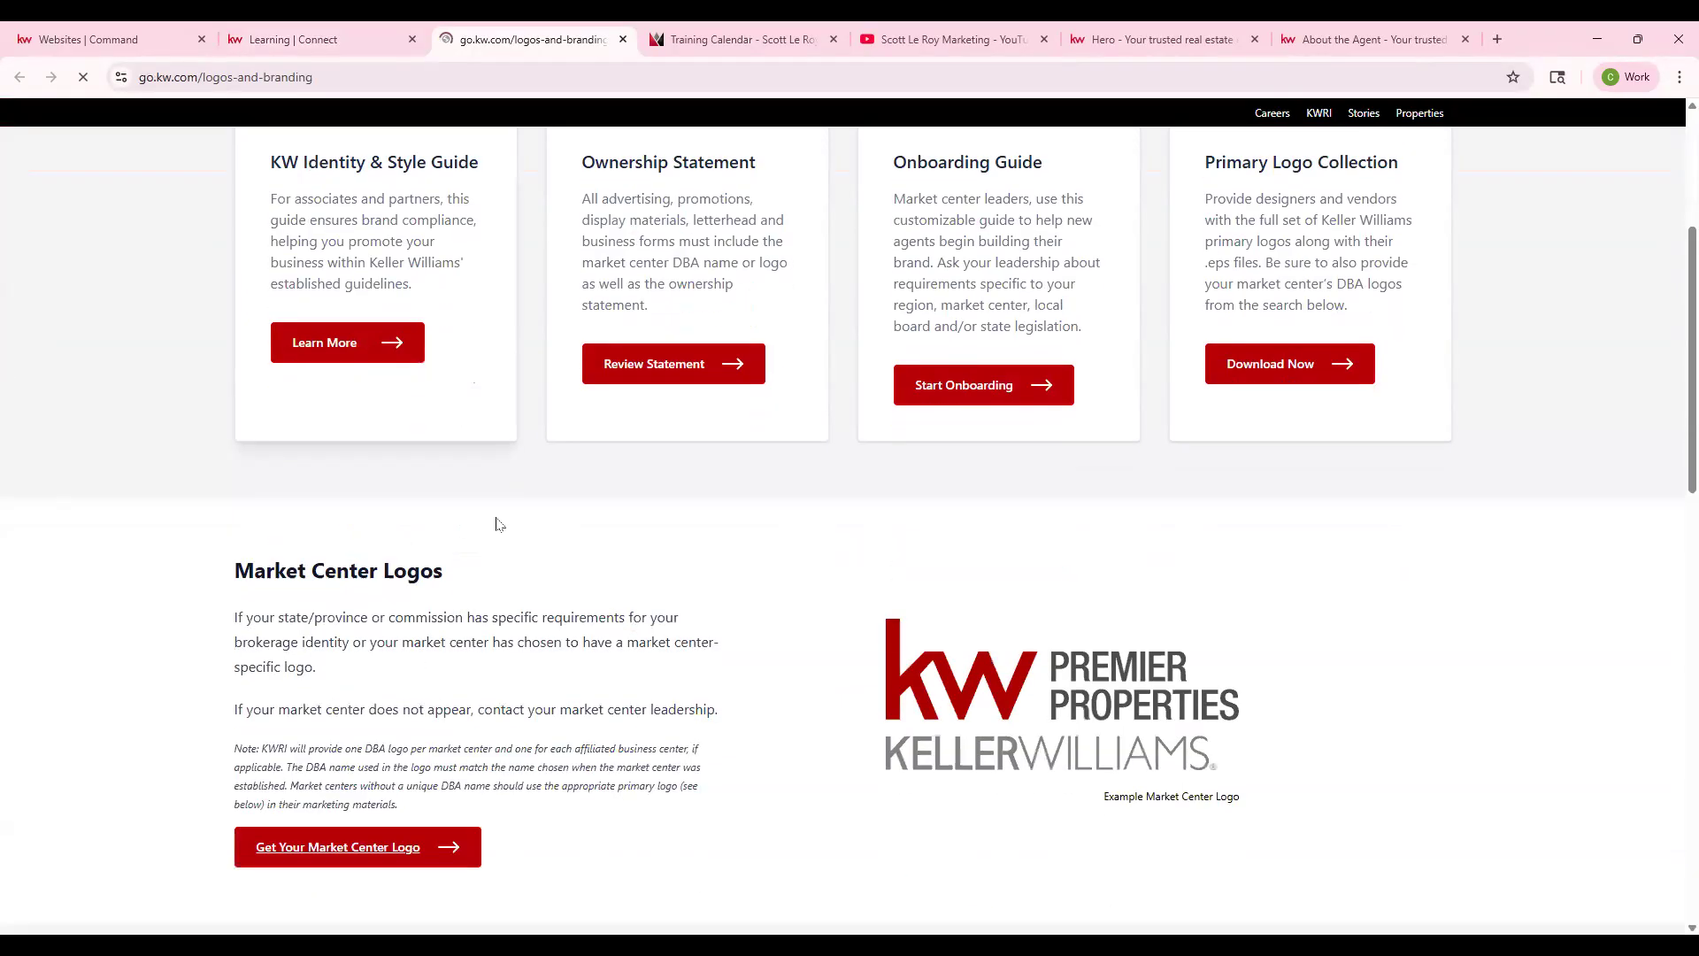
{"action": "scroll", "coordinate": [496, 525], "scroll_direction": "down", "scroll_amount": 2}
{"action": "left_click_drag", "start_coordinate": [456, 399], "coordinate": [508, 402]}
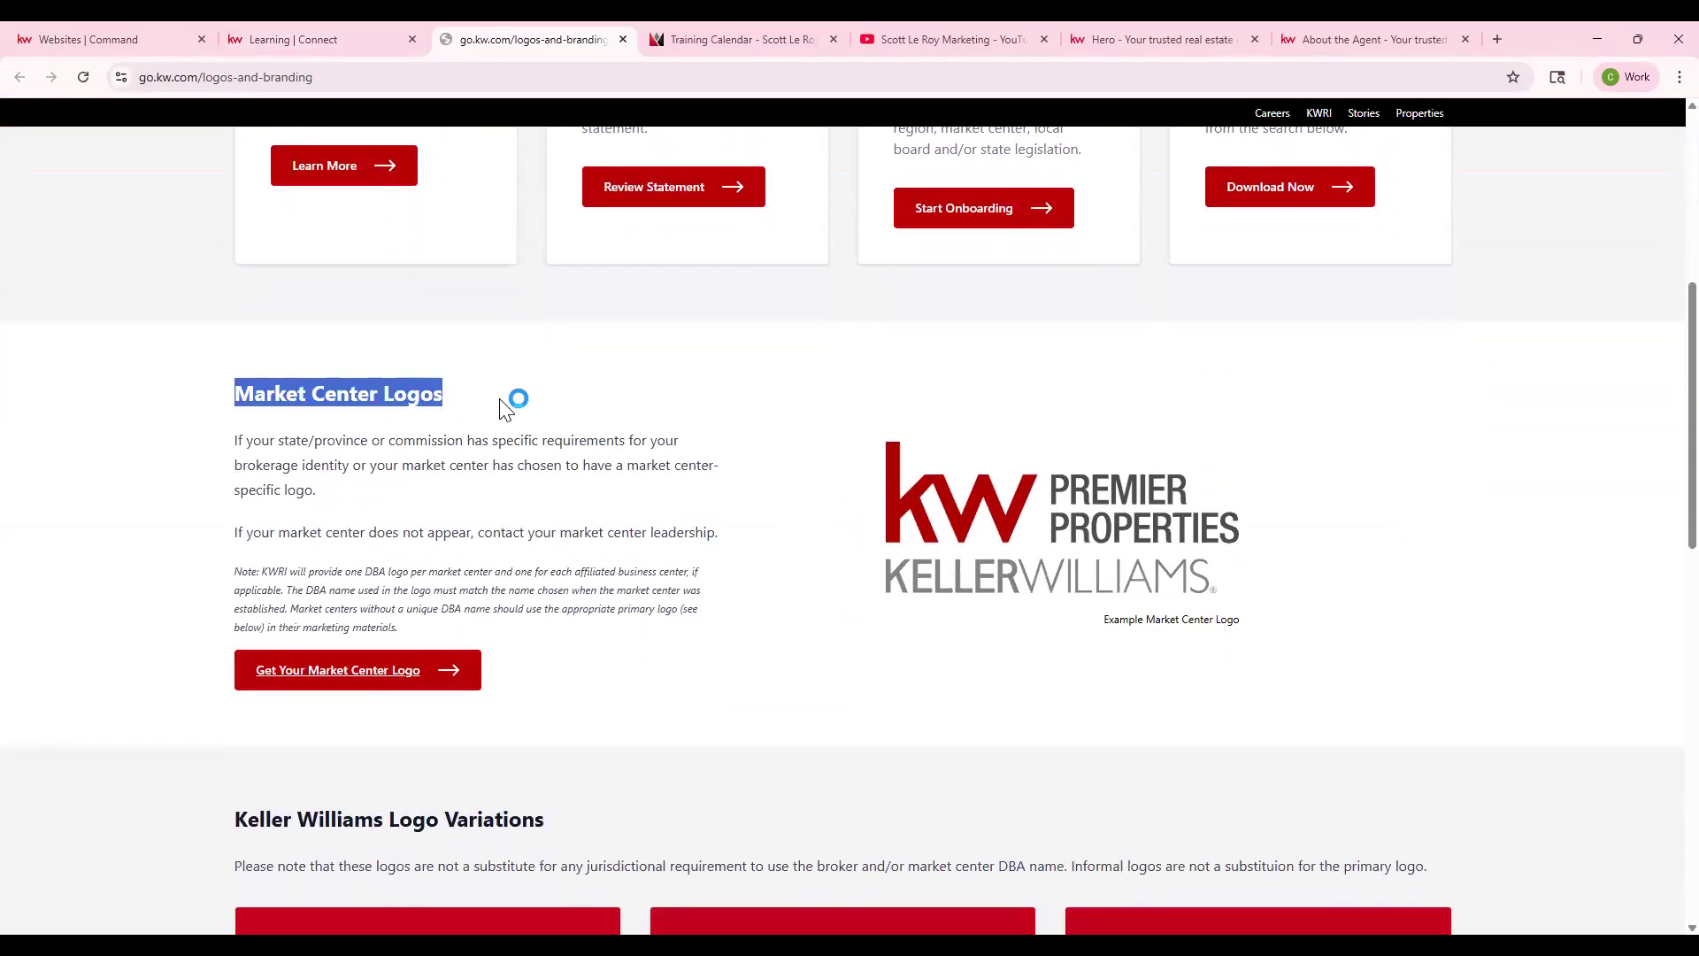
{"action": "left_click", "coordinate": [381, 679]}
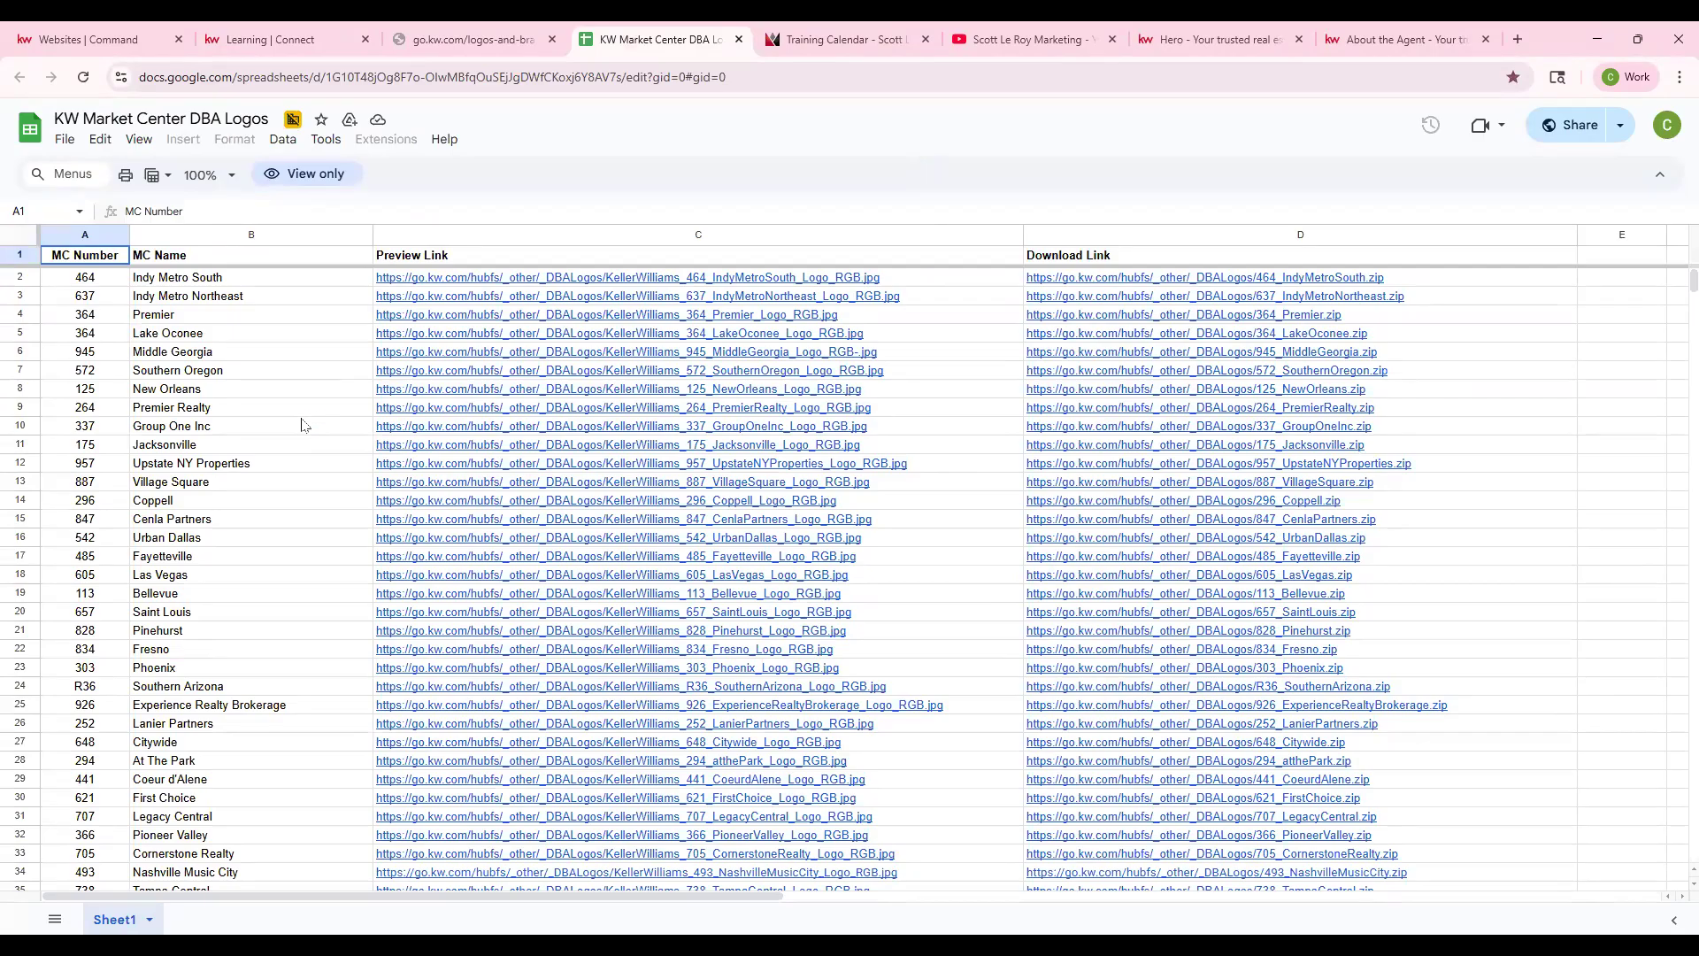
- Search the DBA Logos sheet for '65' and select row 20, Saint Louis market center 657
{"action": "left_click_drag", "start_coordinate": [108, 297], "coordinate": [92, 501]}
{"action": "left_click_drag", "start_coordinate": [217, 316], "coordinate": [227, 500]}
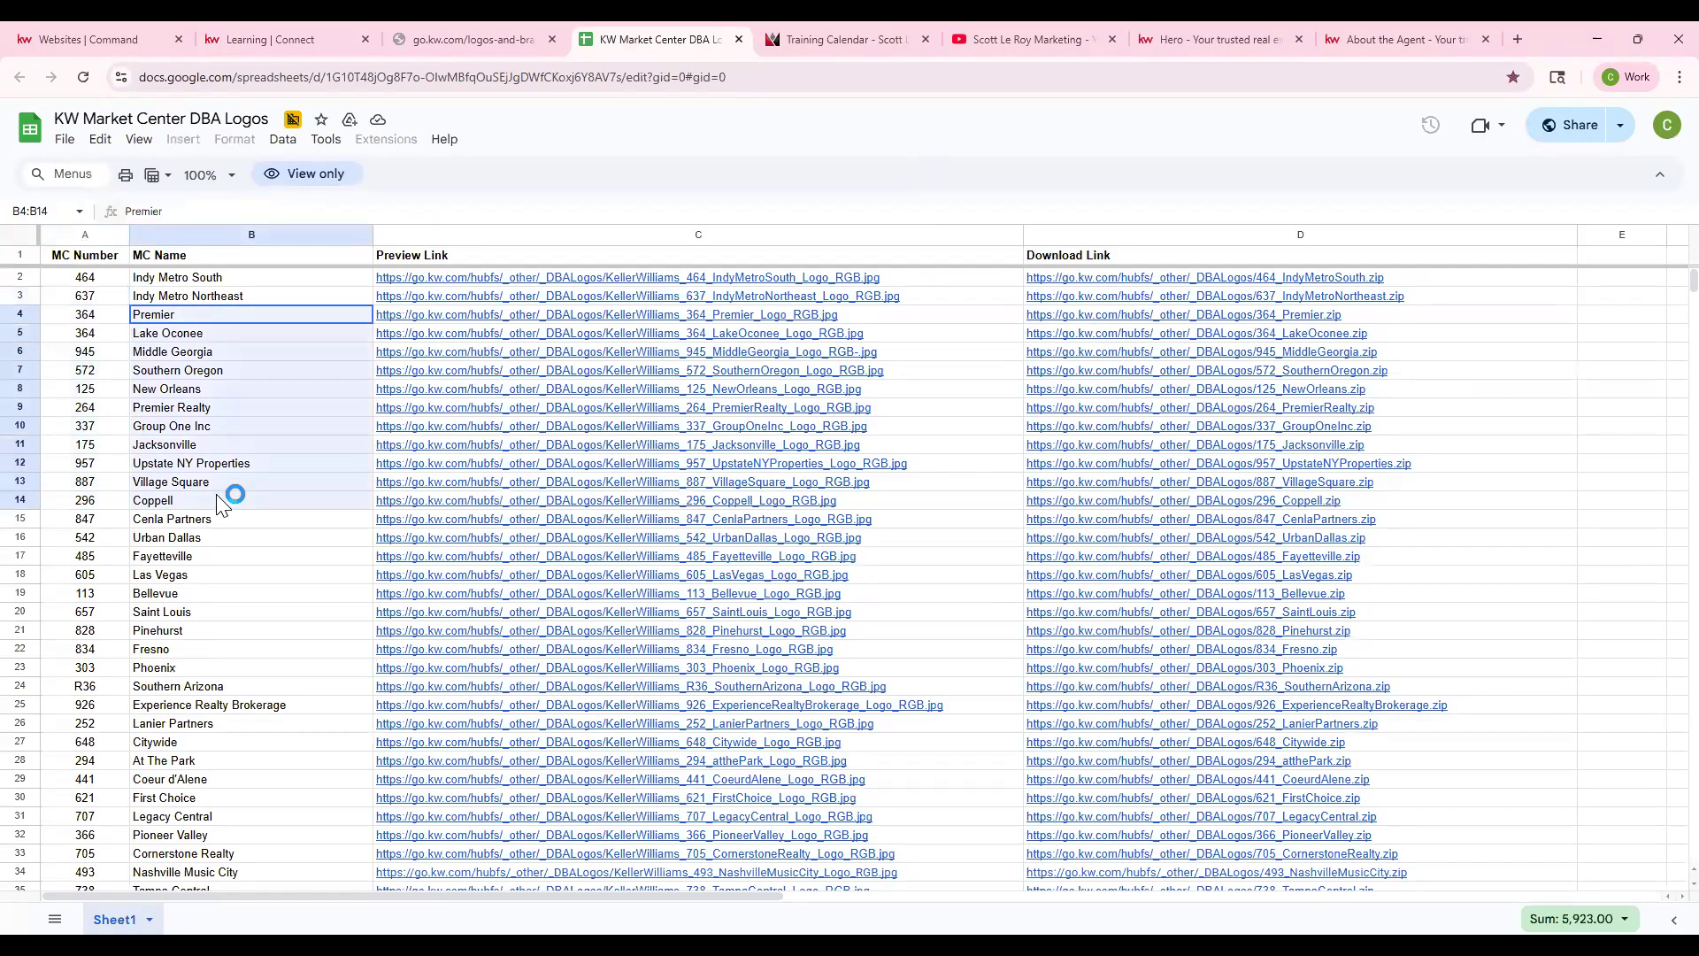
{"action": "left_click", "coordinate": [219, 540]}
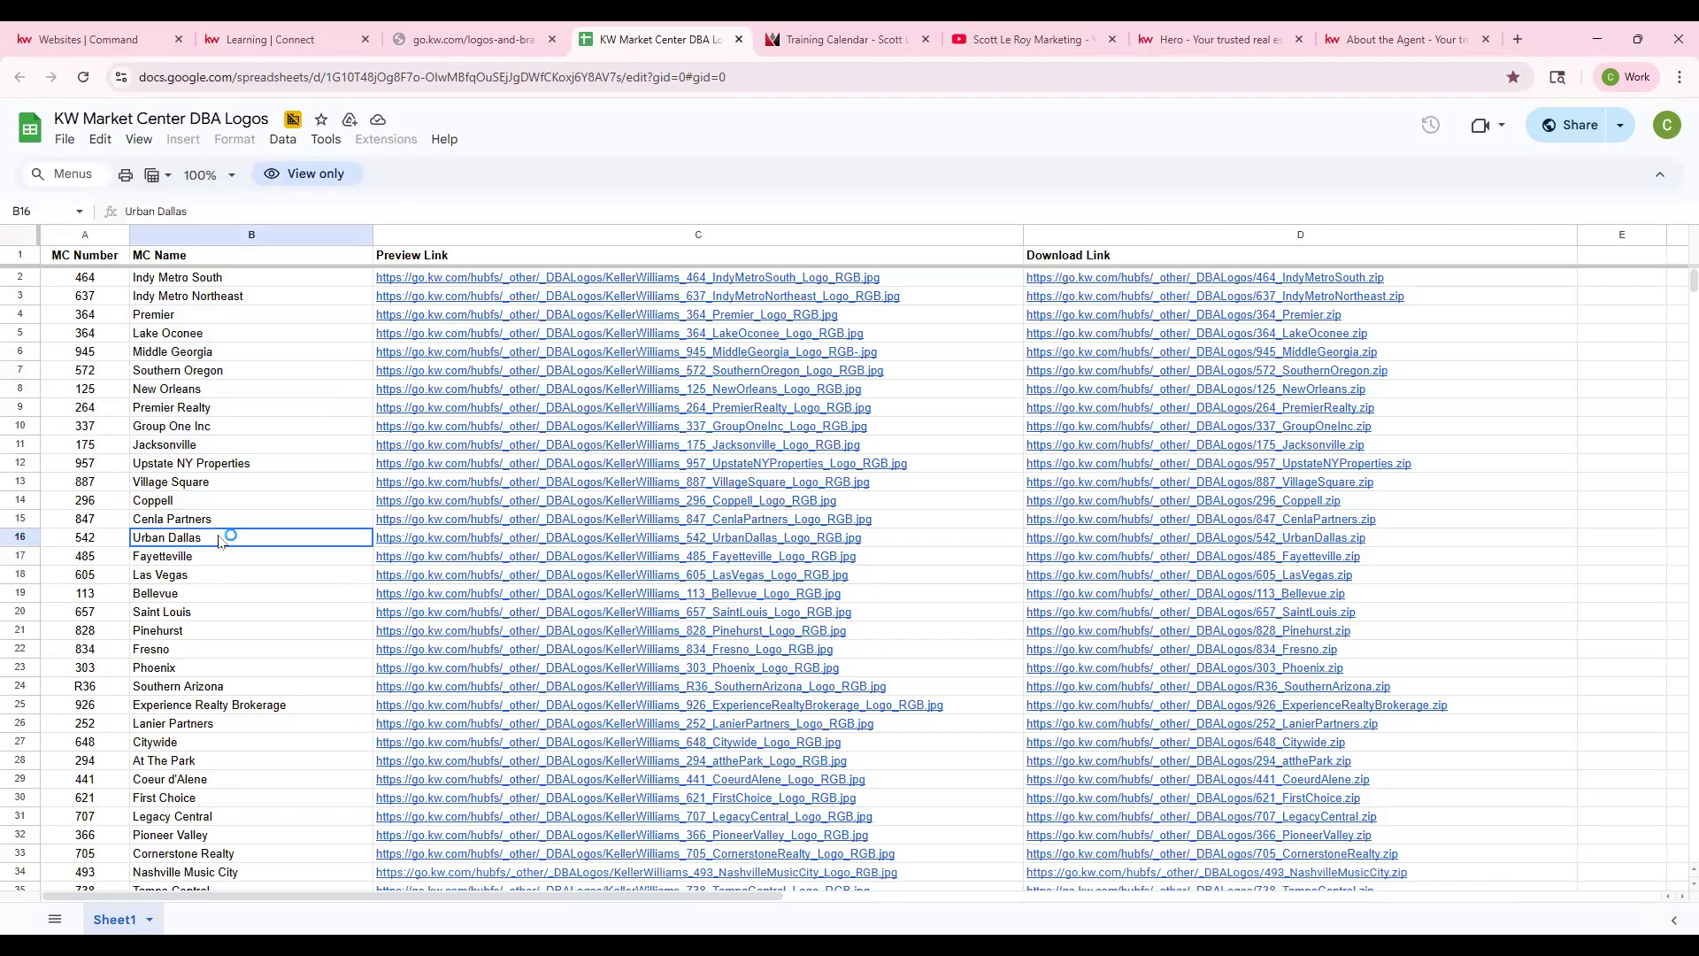
{"action": "key", "text": "ctrl+f"}
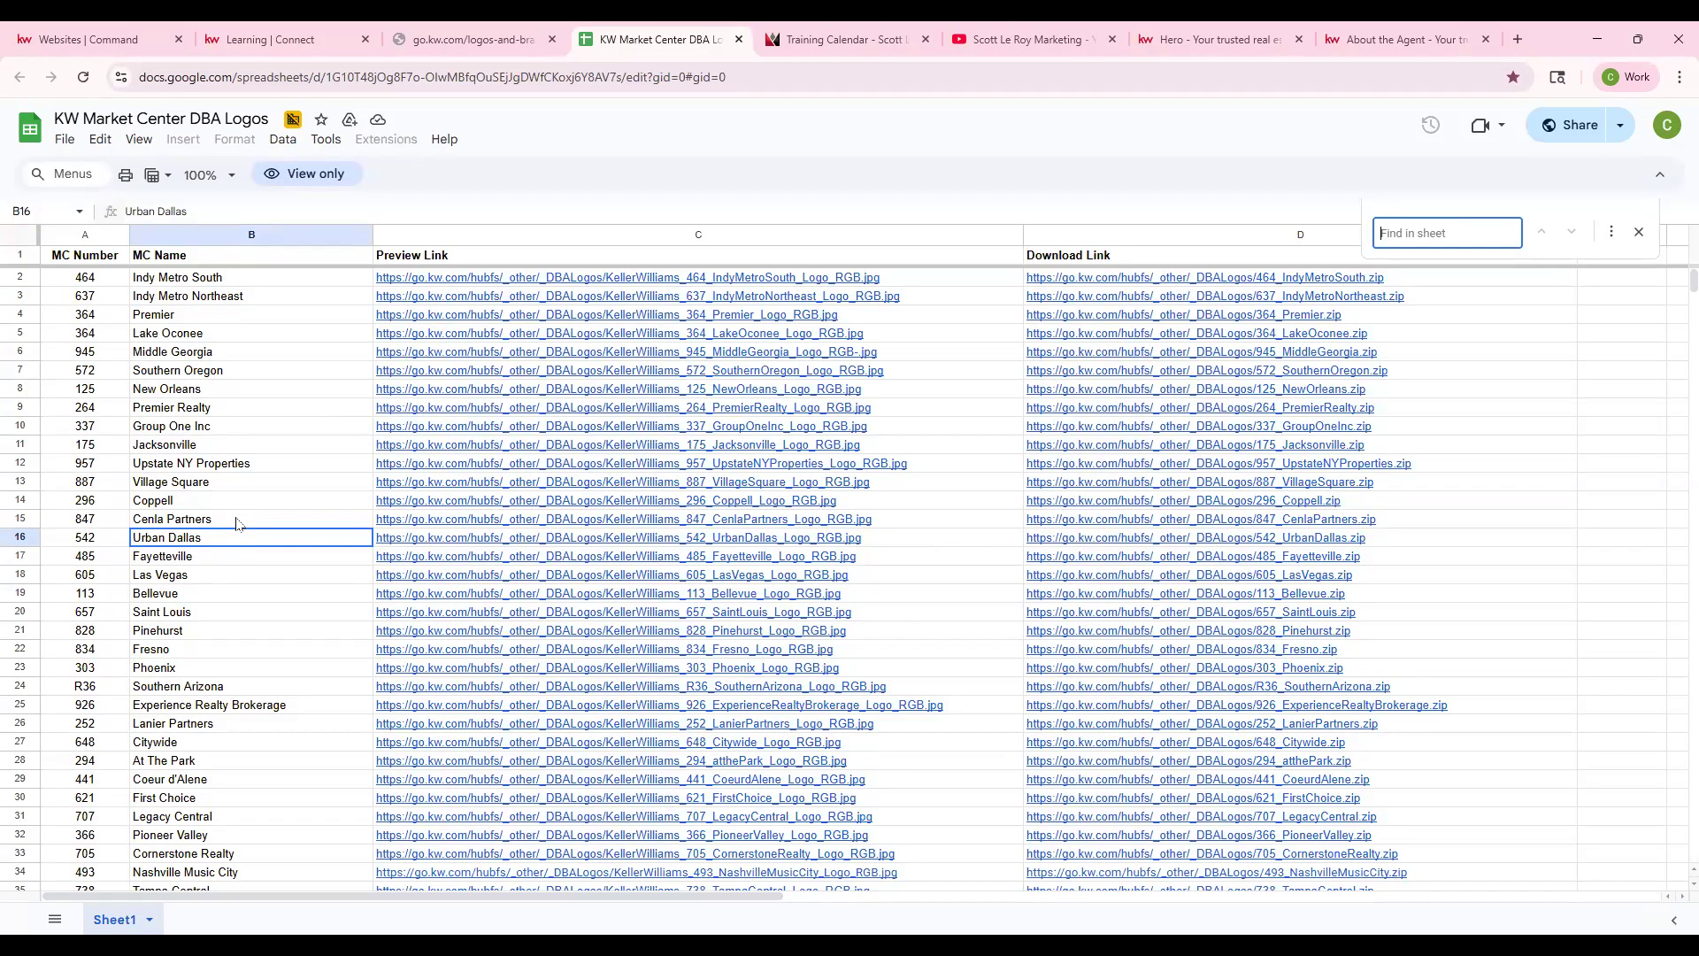
{"action": "type", "text": "65"}
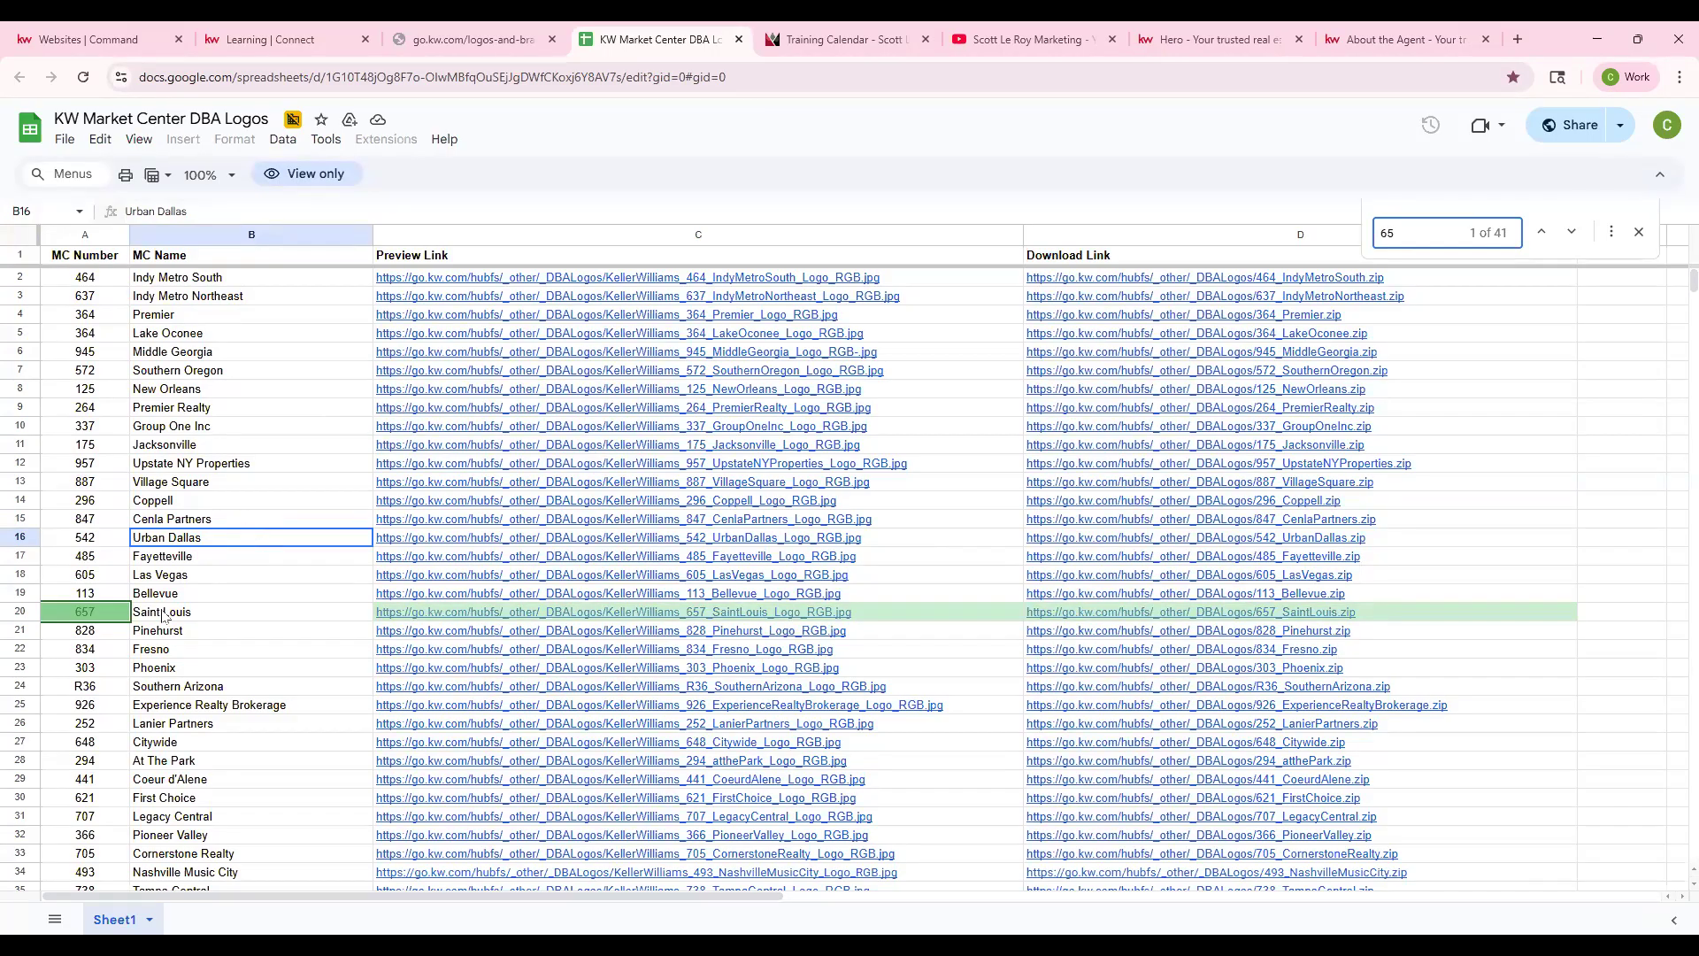
{"action": "left_click", "coordinate": [1573, 233]}
{"action": "left_click", "coordinate": [1574, 233]}
{"action": "left_click", "coordinate": [1574, 233]}
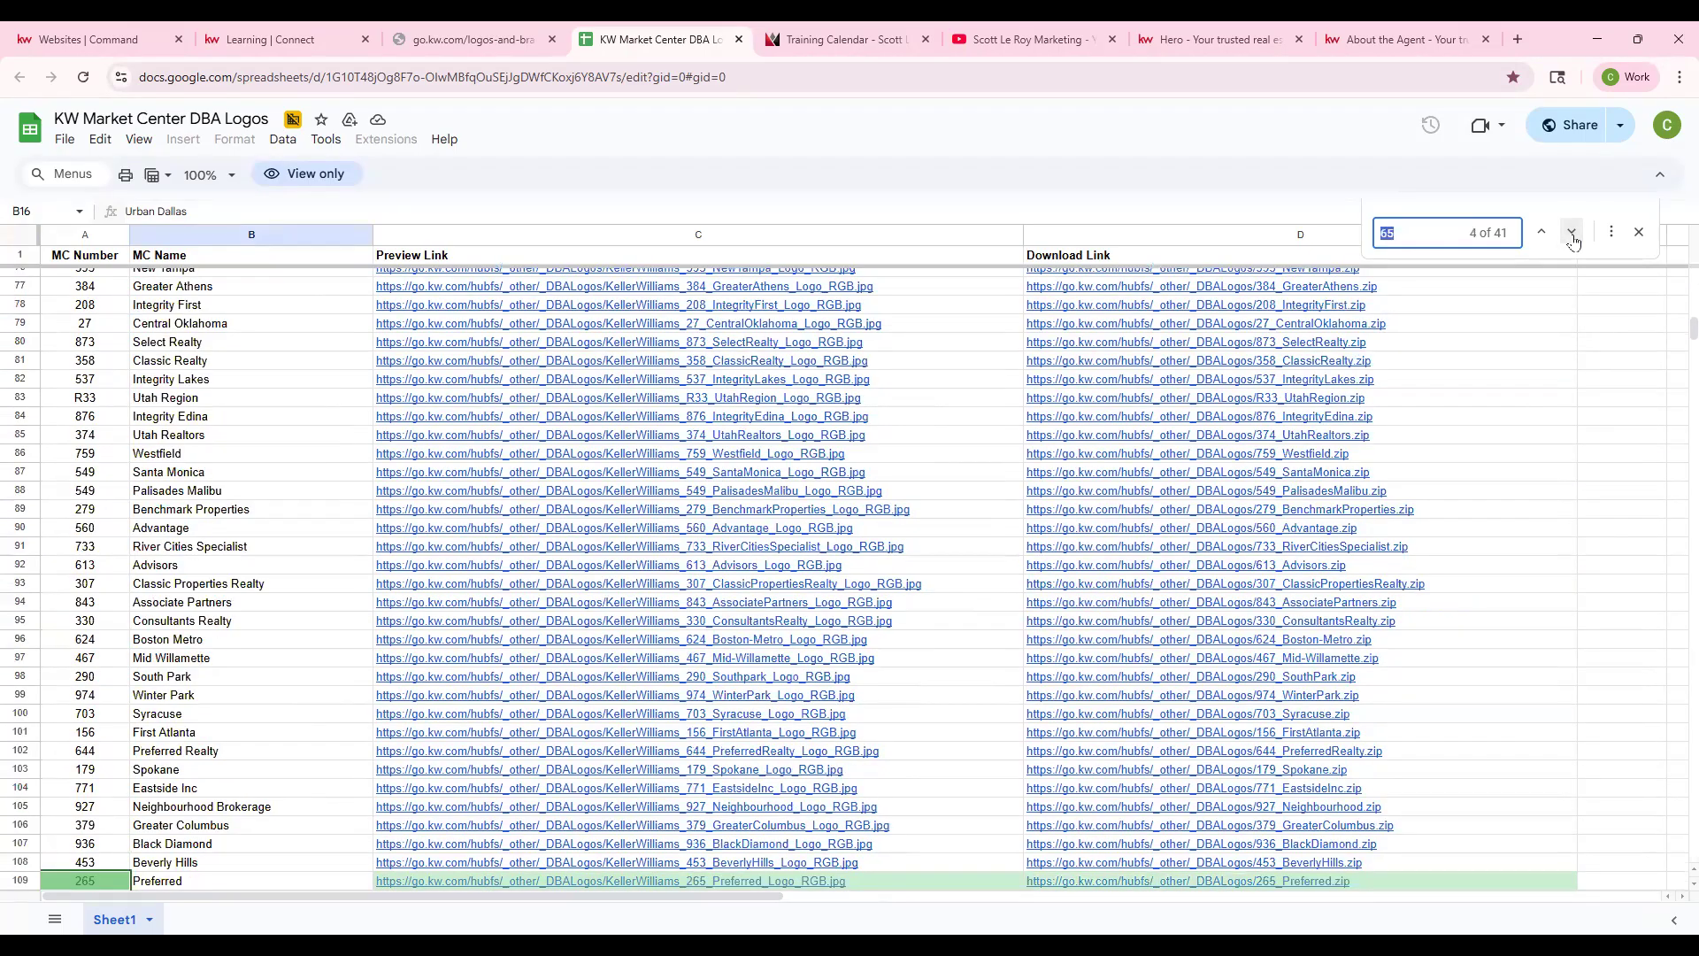
{"action": "left_click", "coordinate": [1548, 233]}
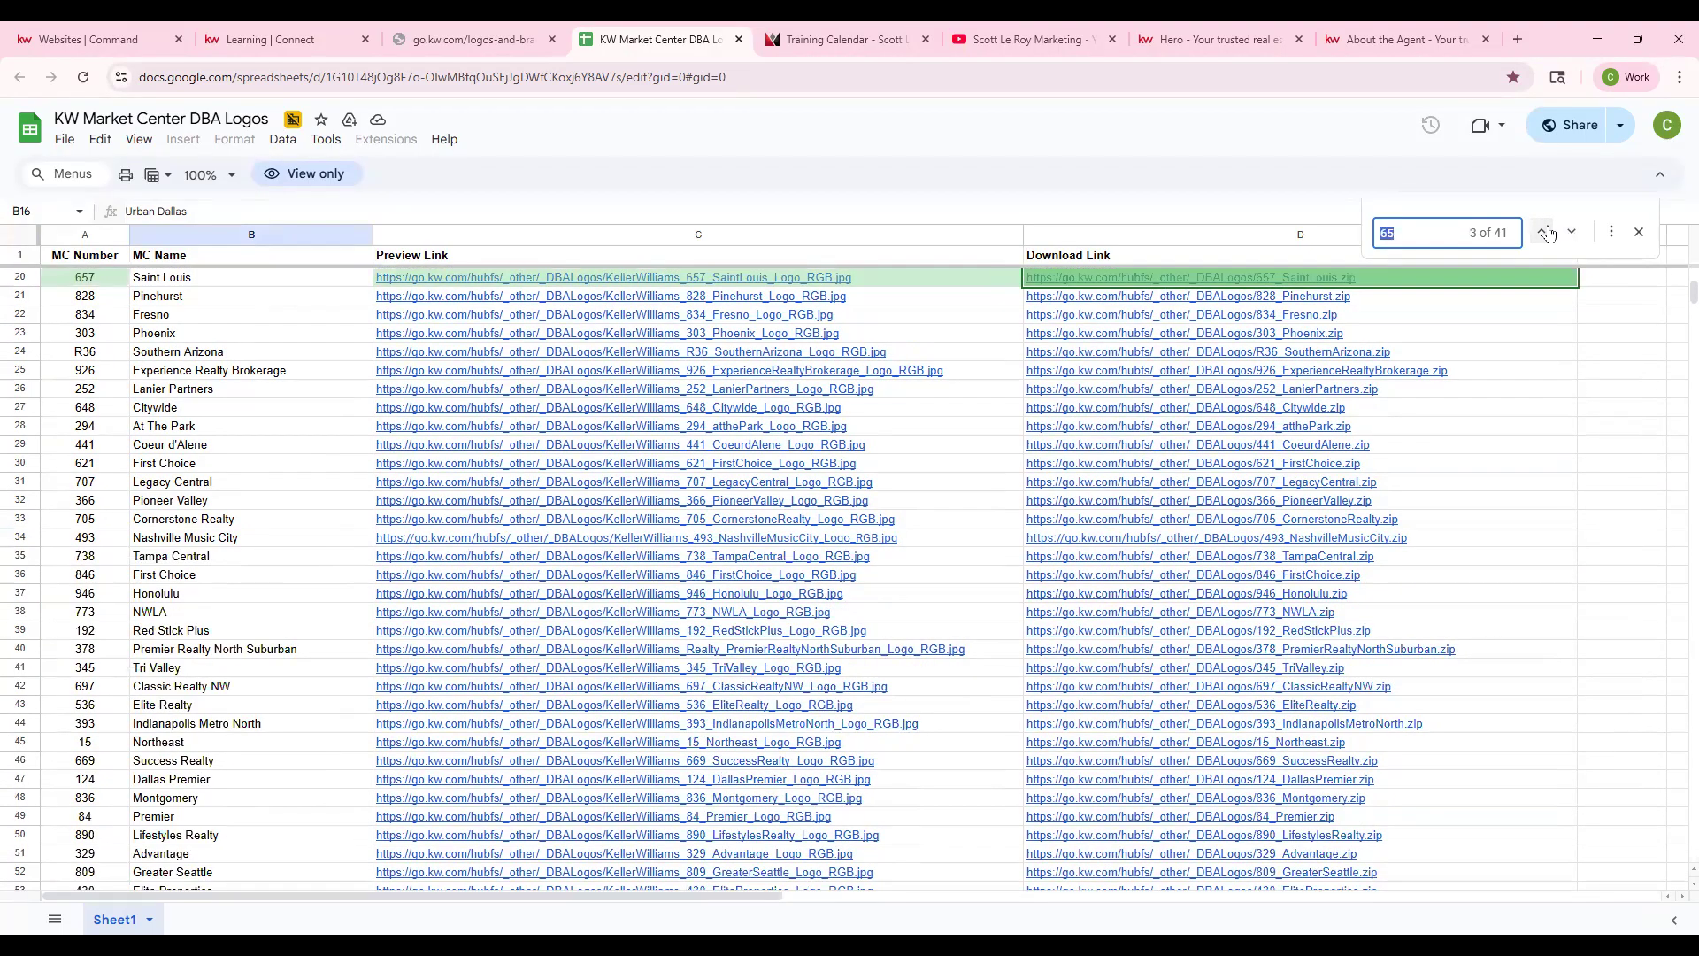
{"action": "left_click", "coordinate": [1547, 232]}
{"action": "scroll", "coordinate": [252, 407], "scroll_direction": "up", "scroll_amount": 2}
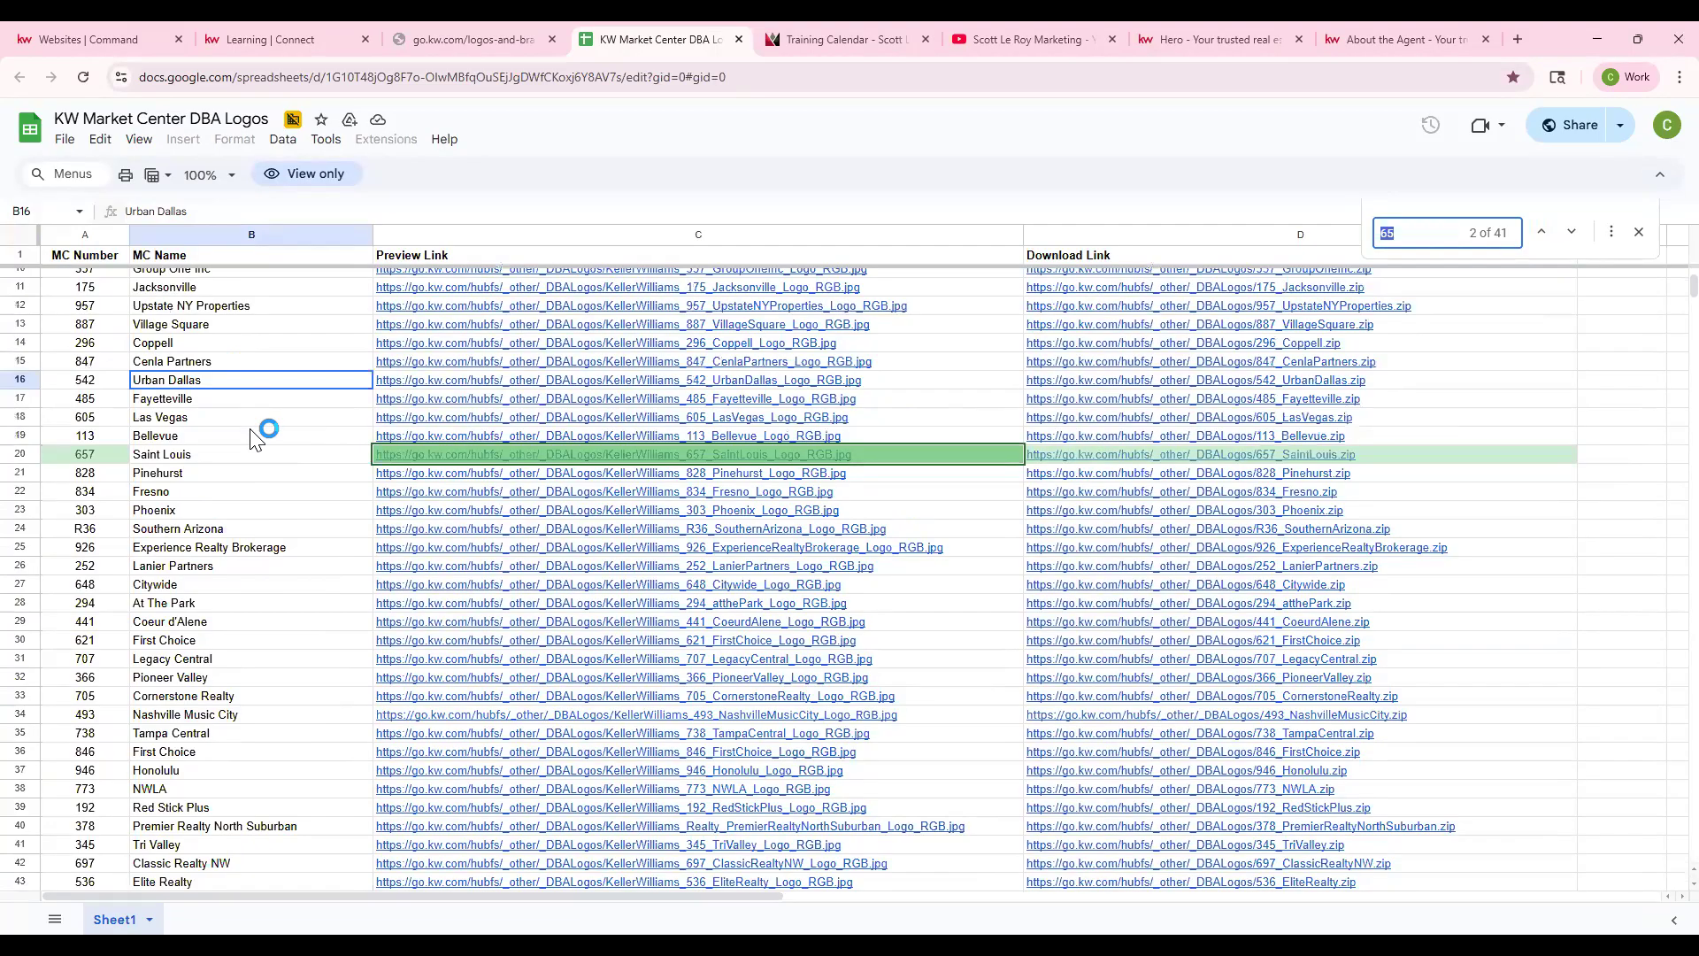
{"action": "left_click", "coordinate": [25, 454]}
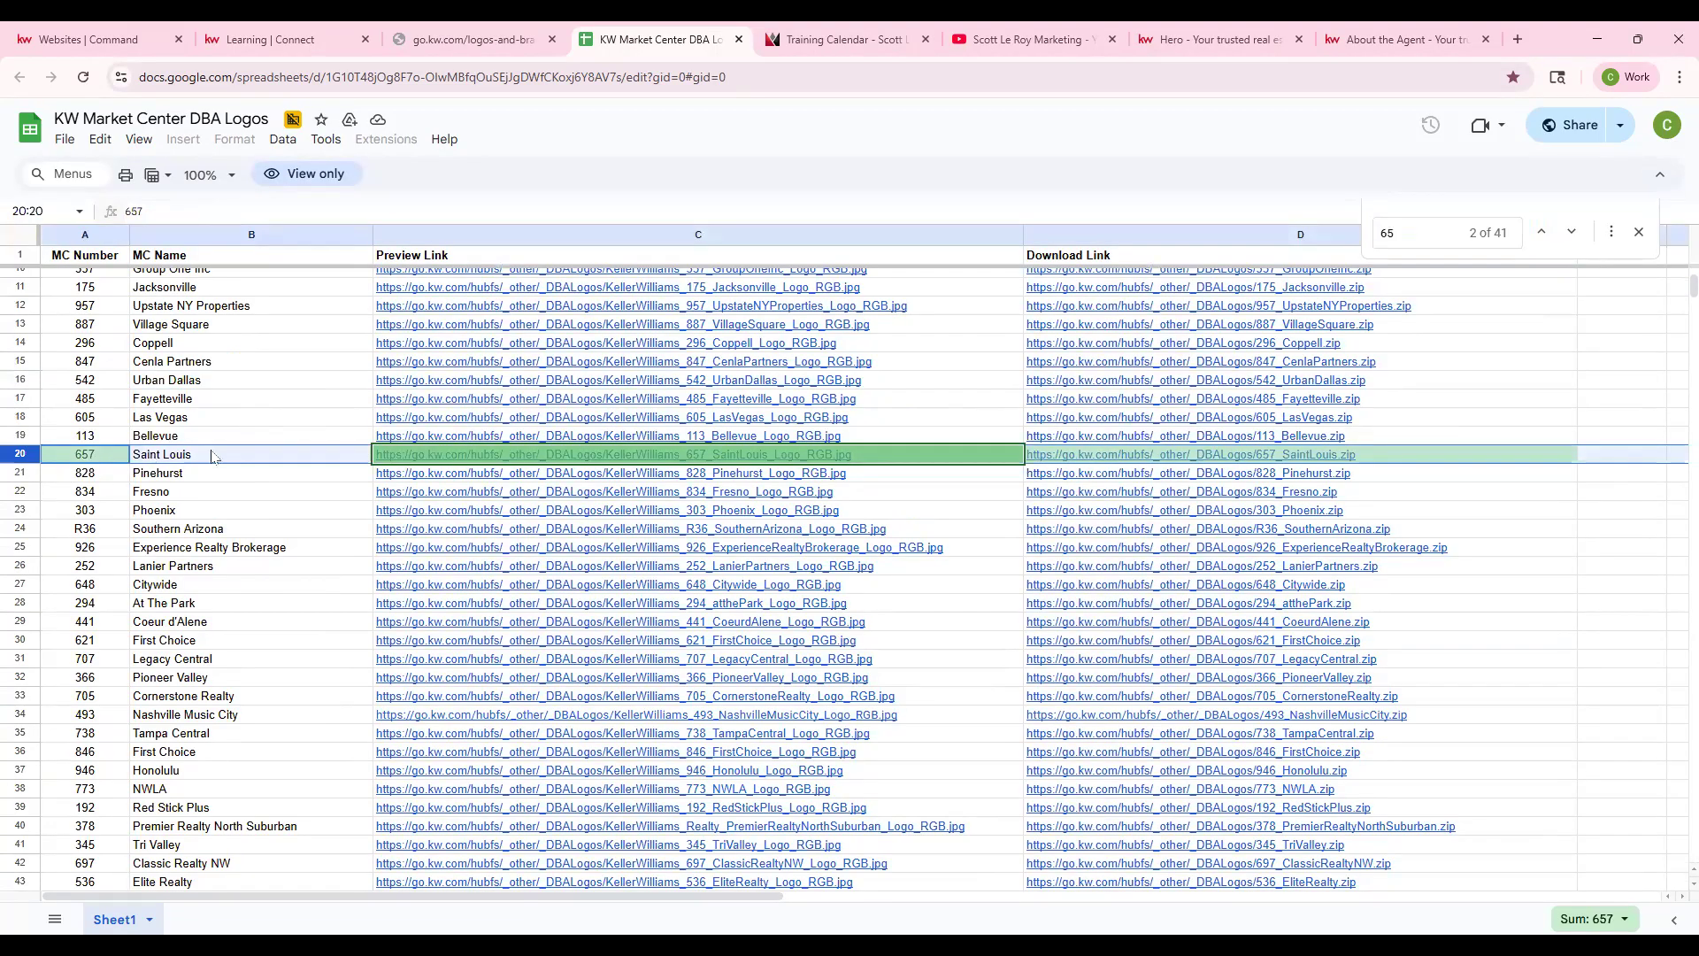
- Preview the Saint Louis logo image from the C20 link
{"action": "left_click", "coordinate": [579, 455]}
{"action": "left_click", "coordinate": [526, 486]}
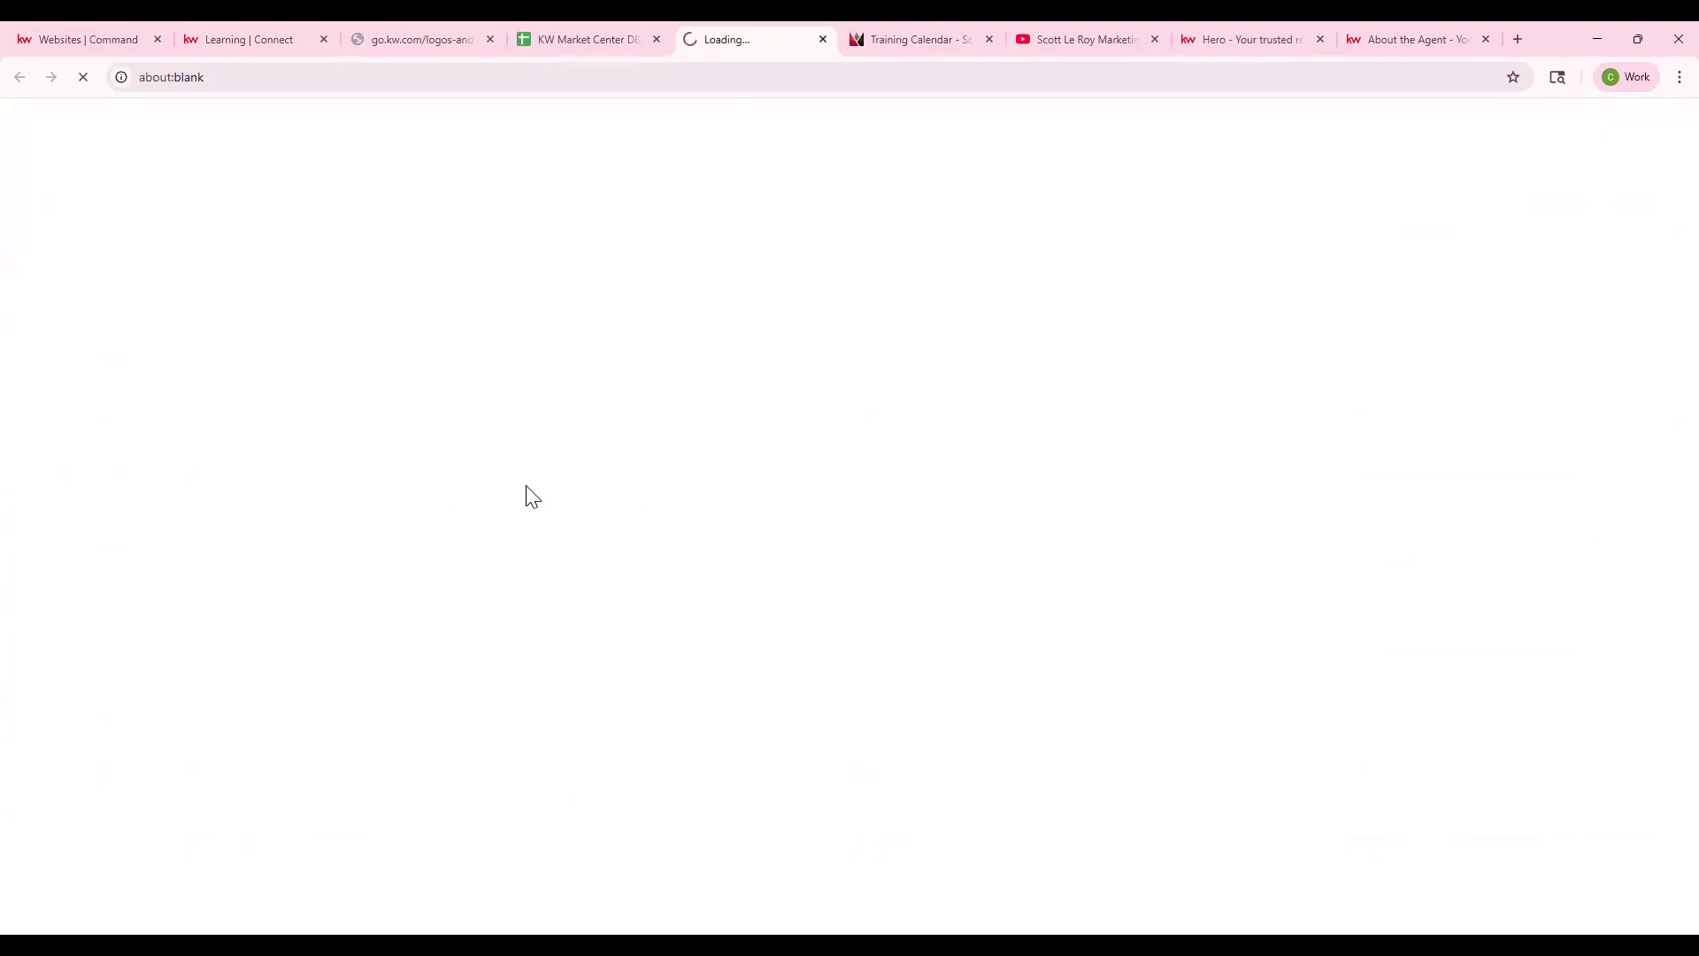
{"action": "left_click", "coordinate": [823, 39]}
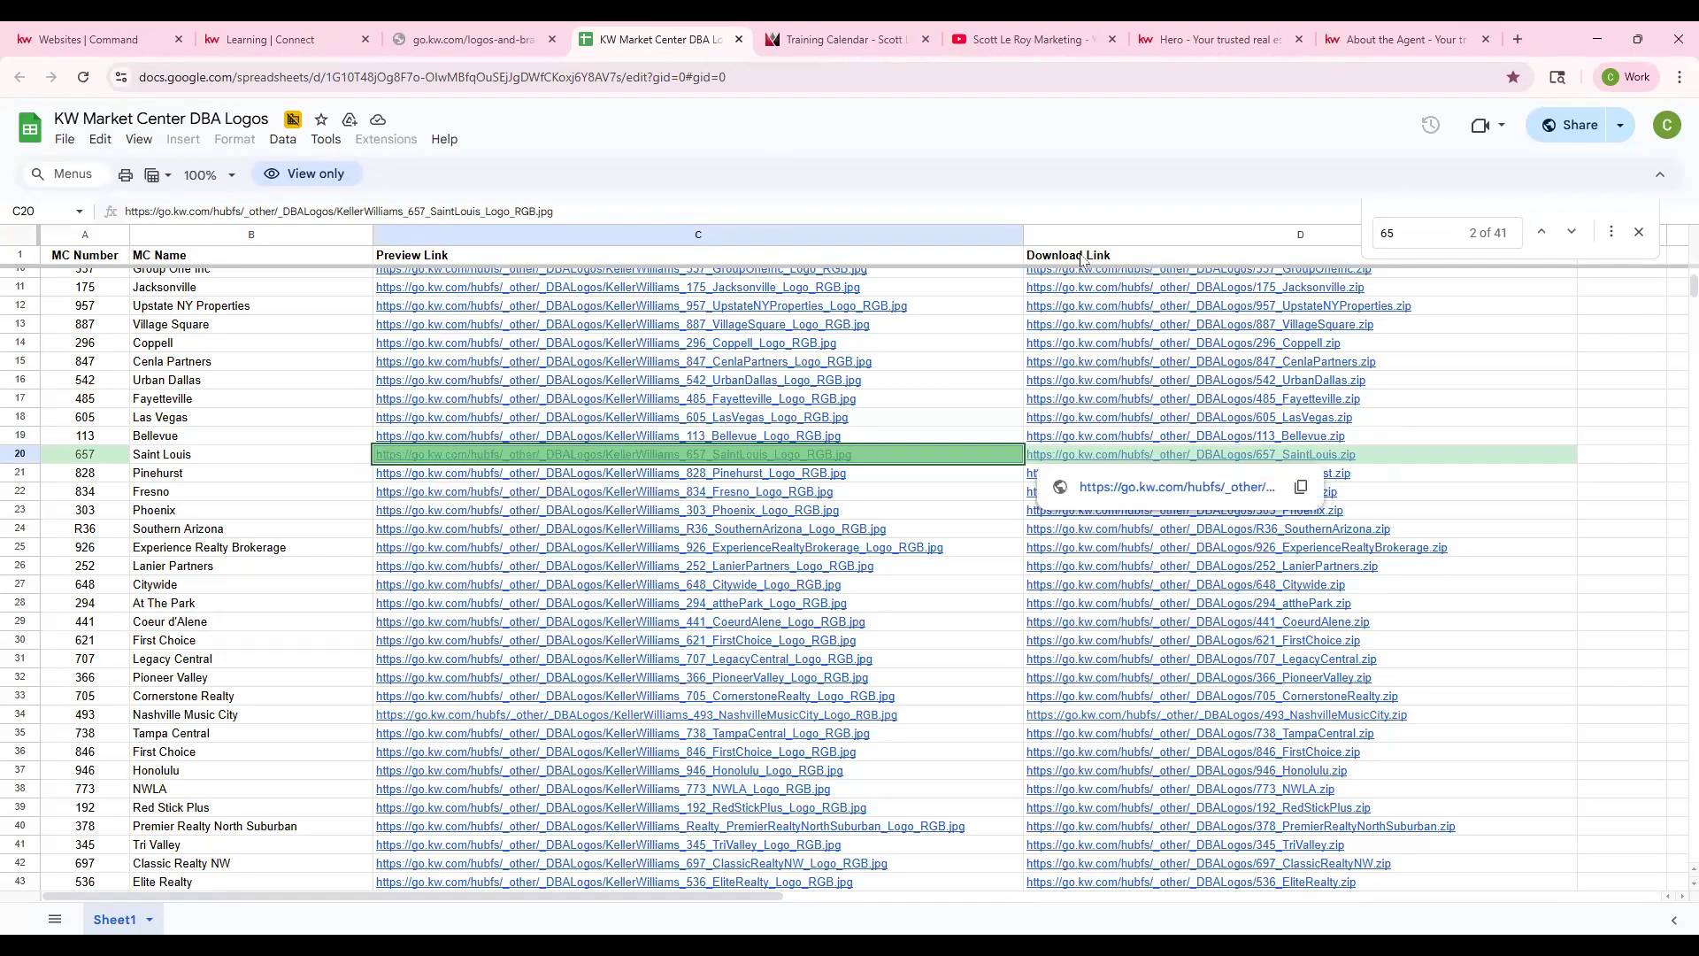
- Download the 657_SaintLouis.zip logo package from D20 and confirm it in recent downloads
{"action": "left_click", "coordinate": [1102, 457]}
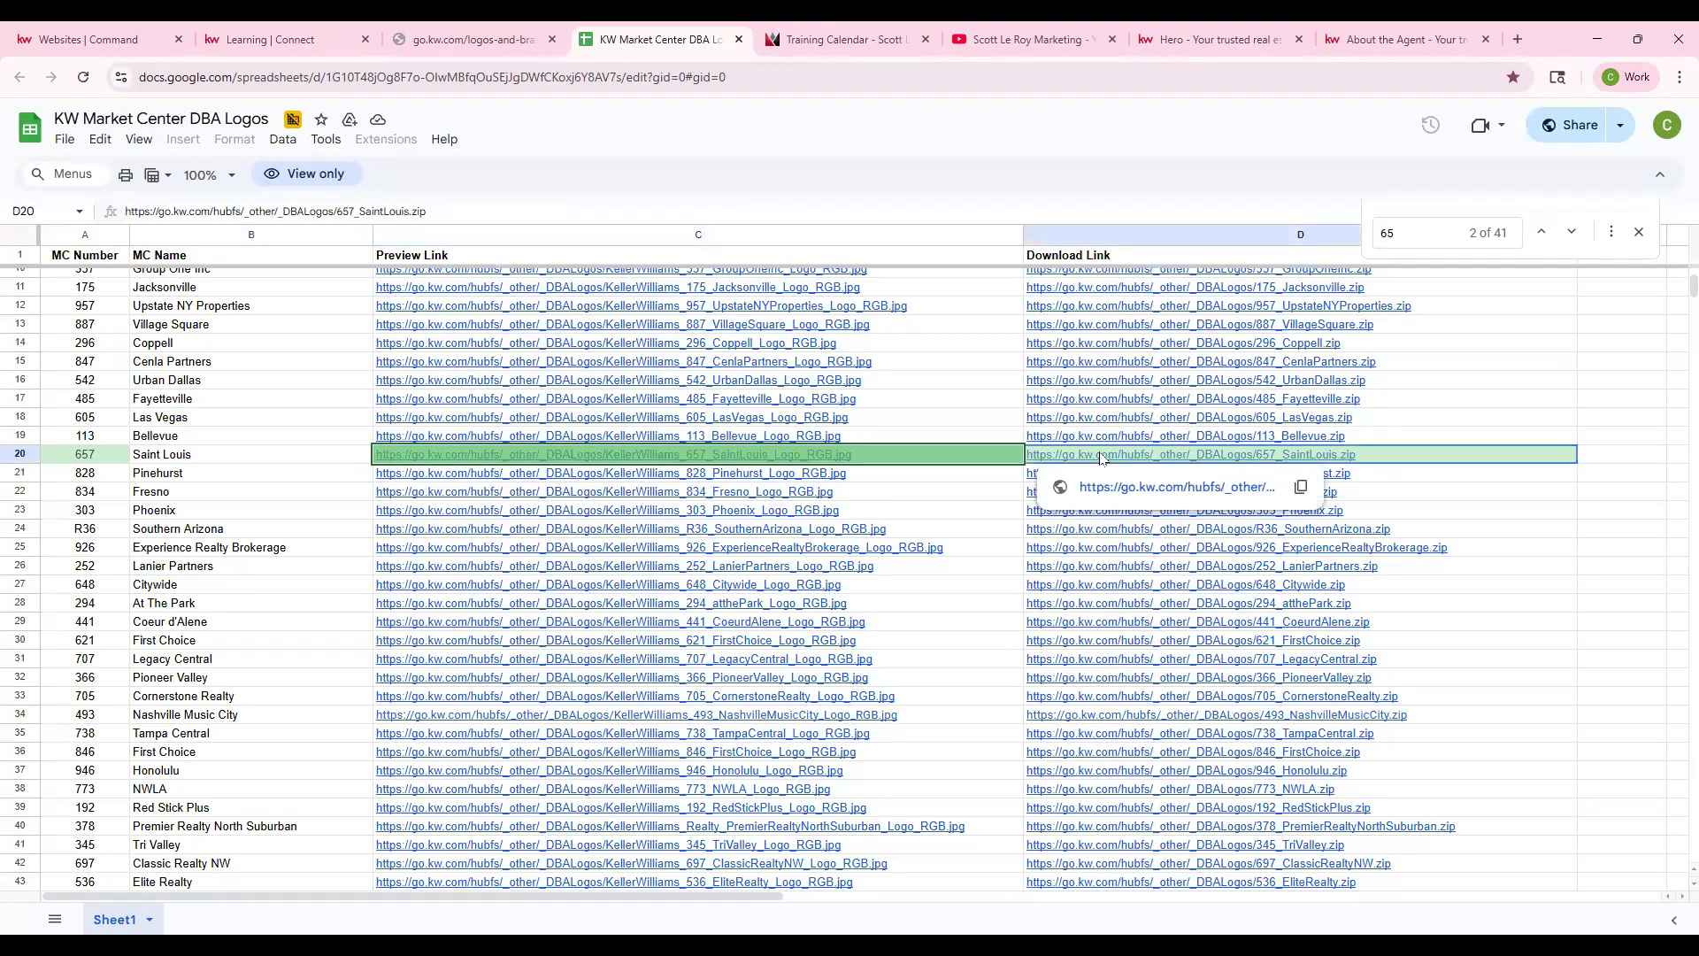
{"action": "left_click", "coordinate": [1141, 487]}
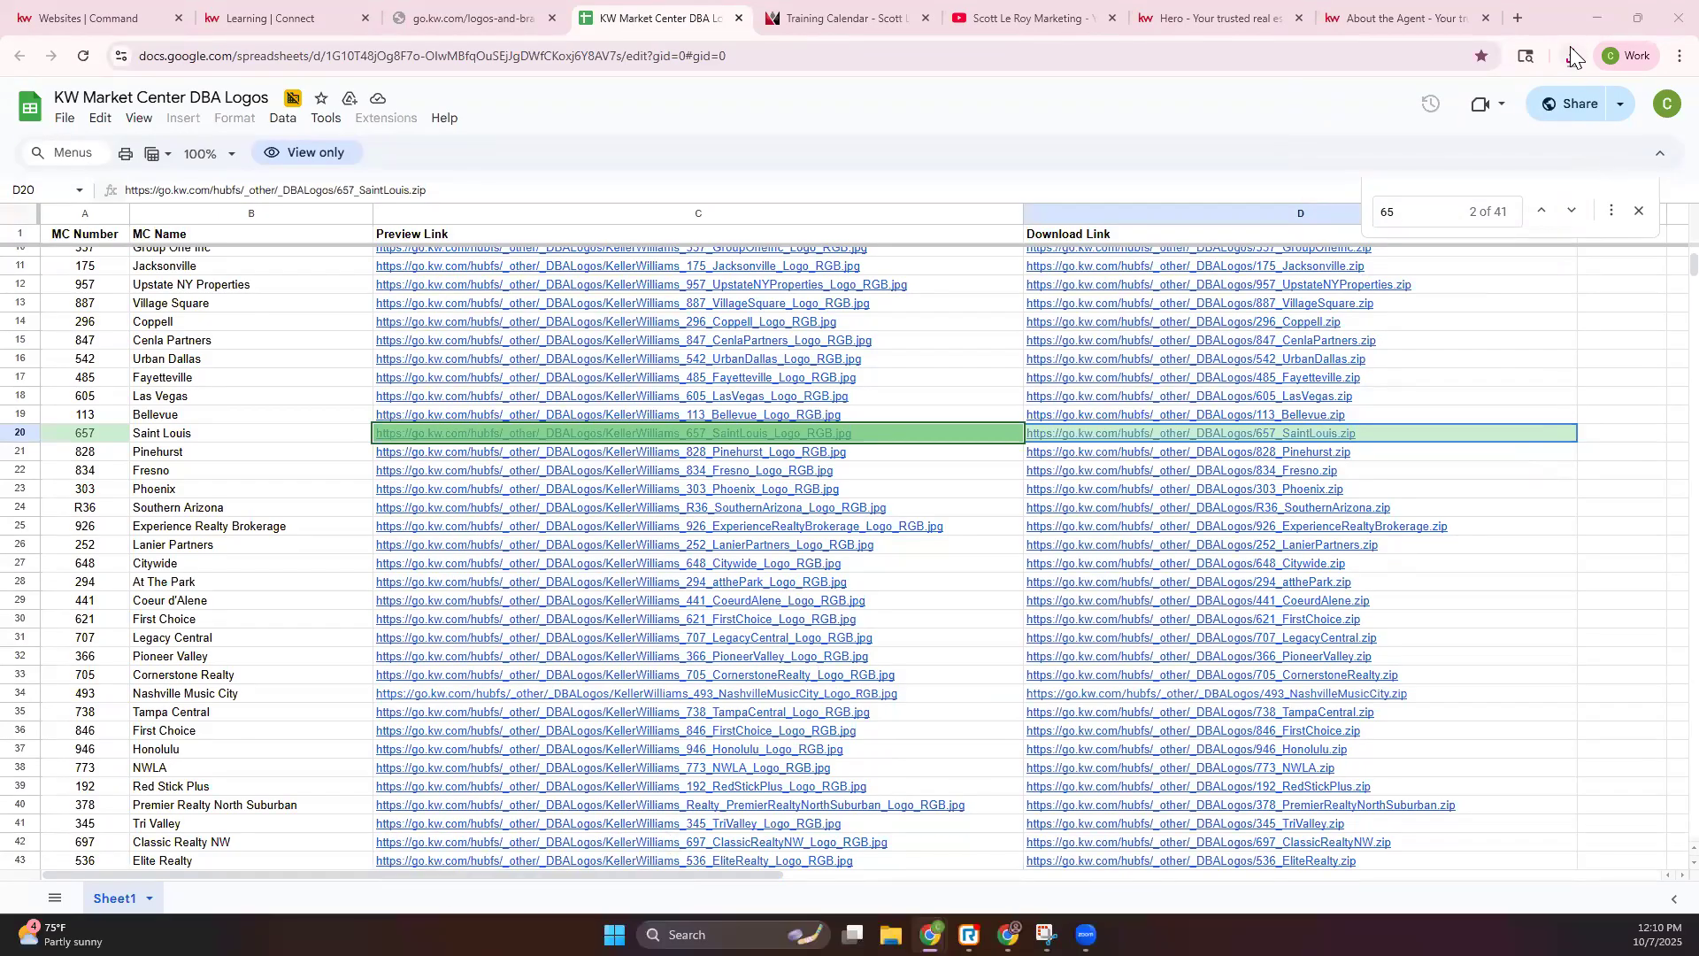
{"action": "left_click", "coordinate": [1572, 75]}
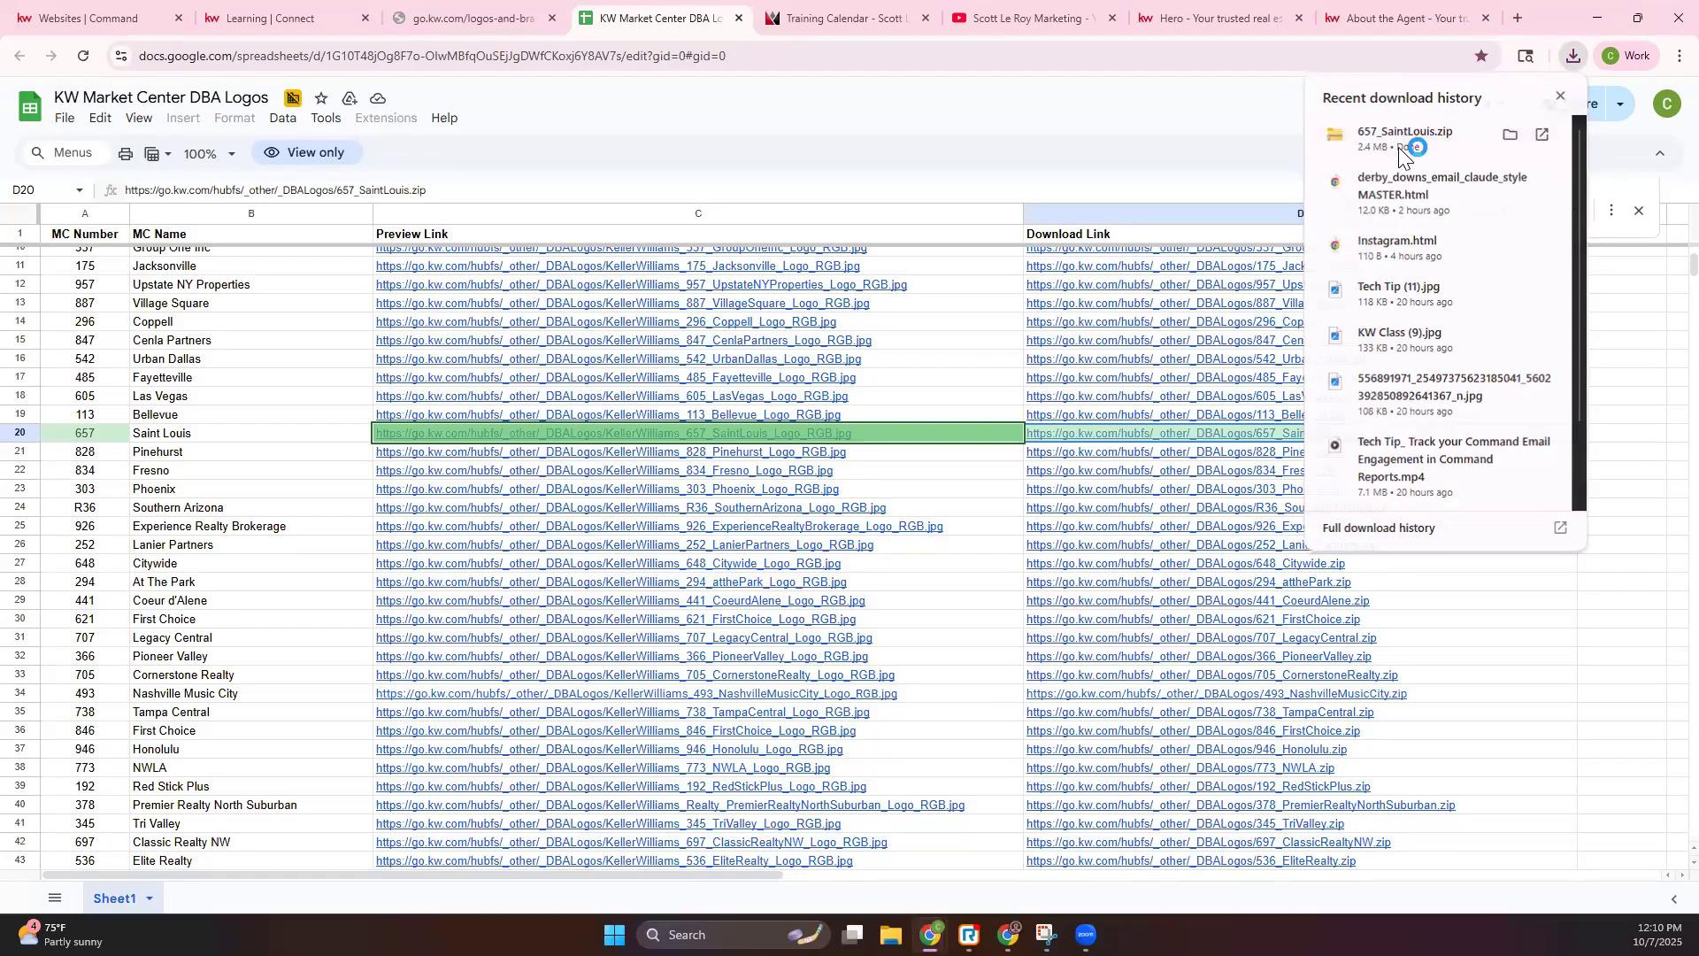
{"action": "left_click", "coordinate": [1399, 147]}
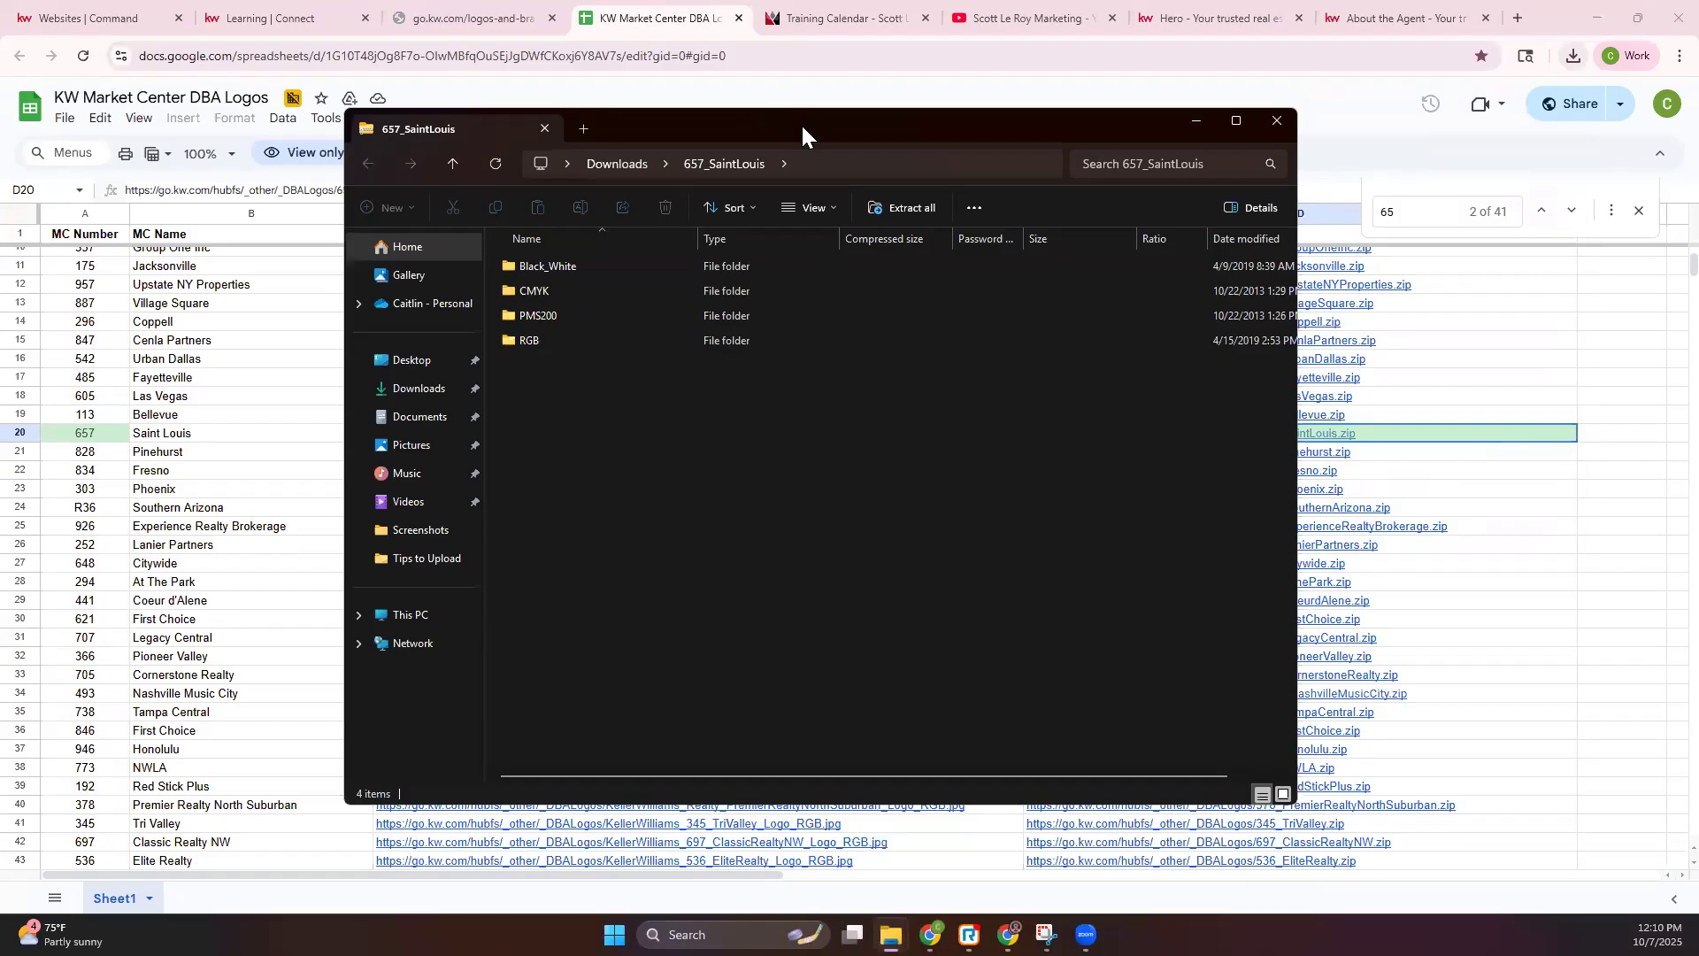
{"action": "left_click_drag", "start_coordinate": [802, 133], "coordinate": [0, 509]}
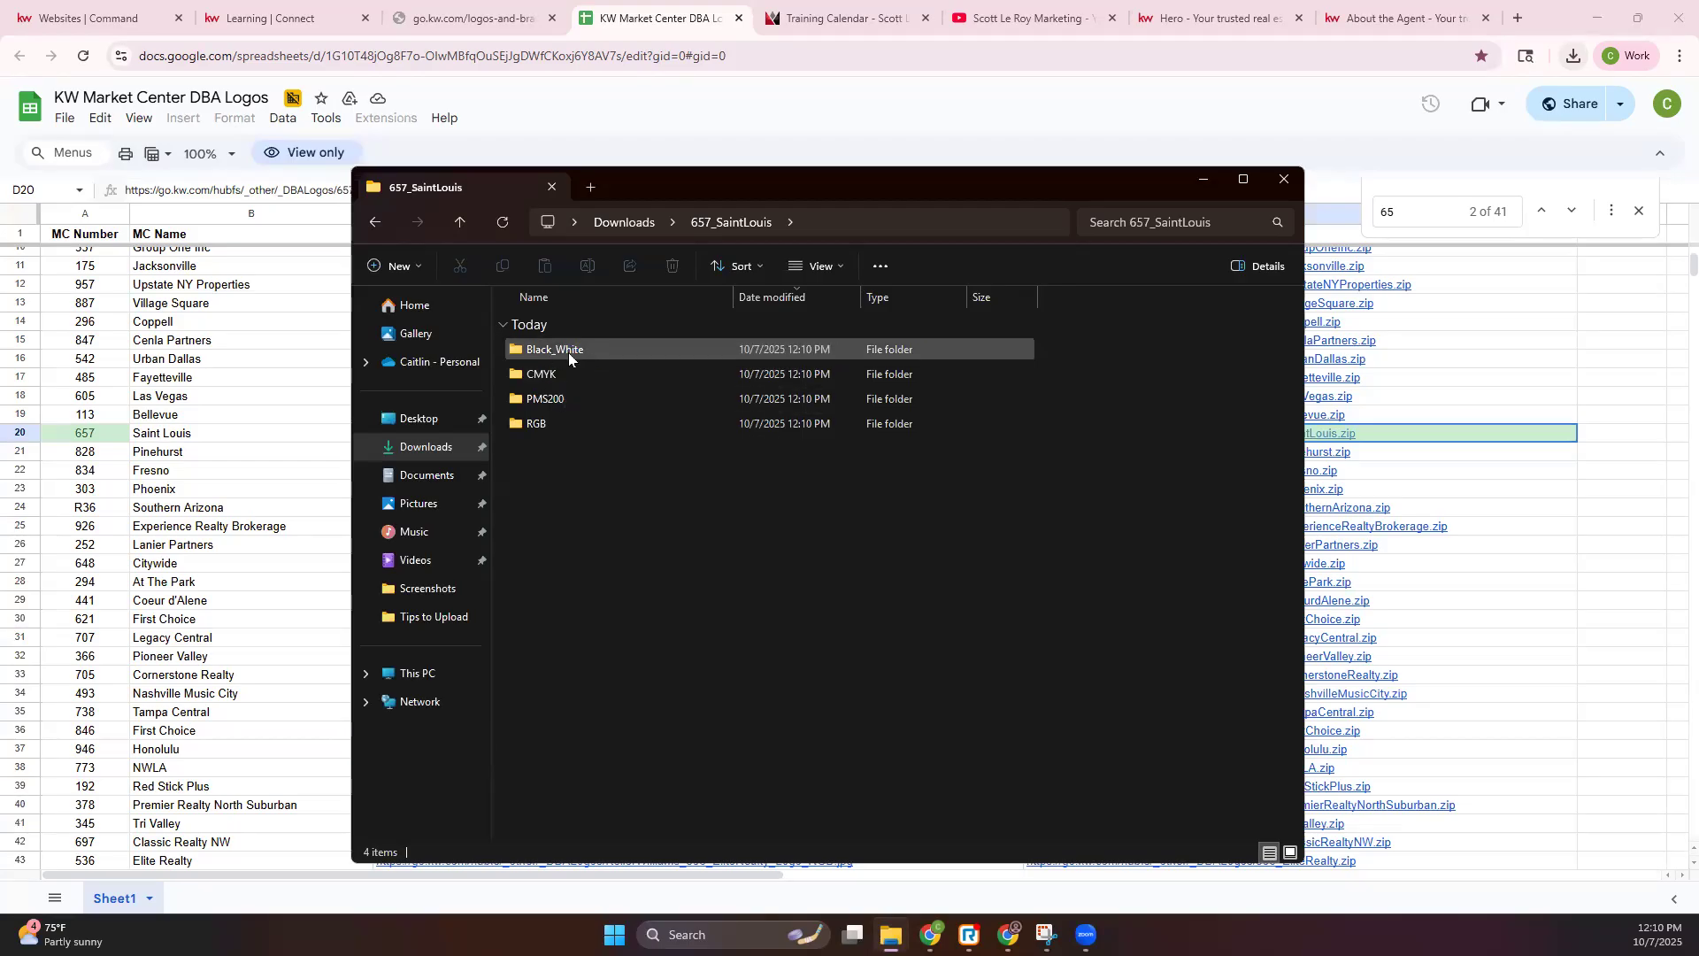
{"action": "double_click", "coordinate": [558, 349]}
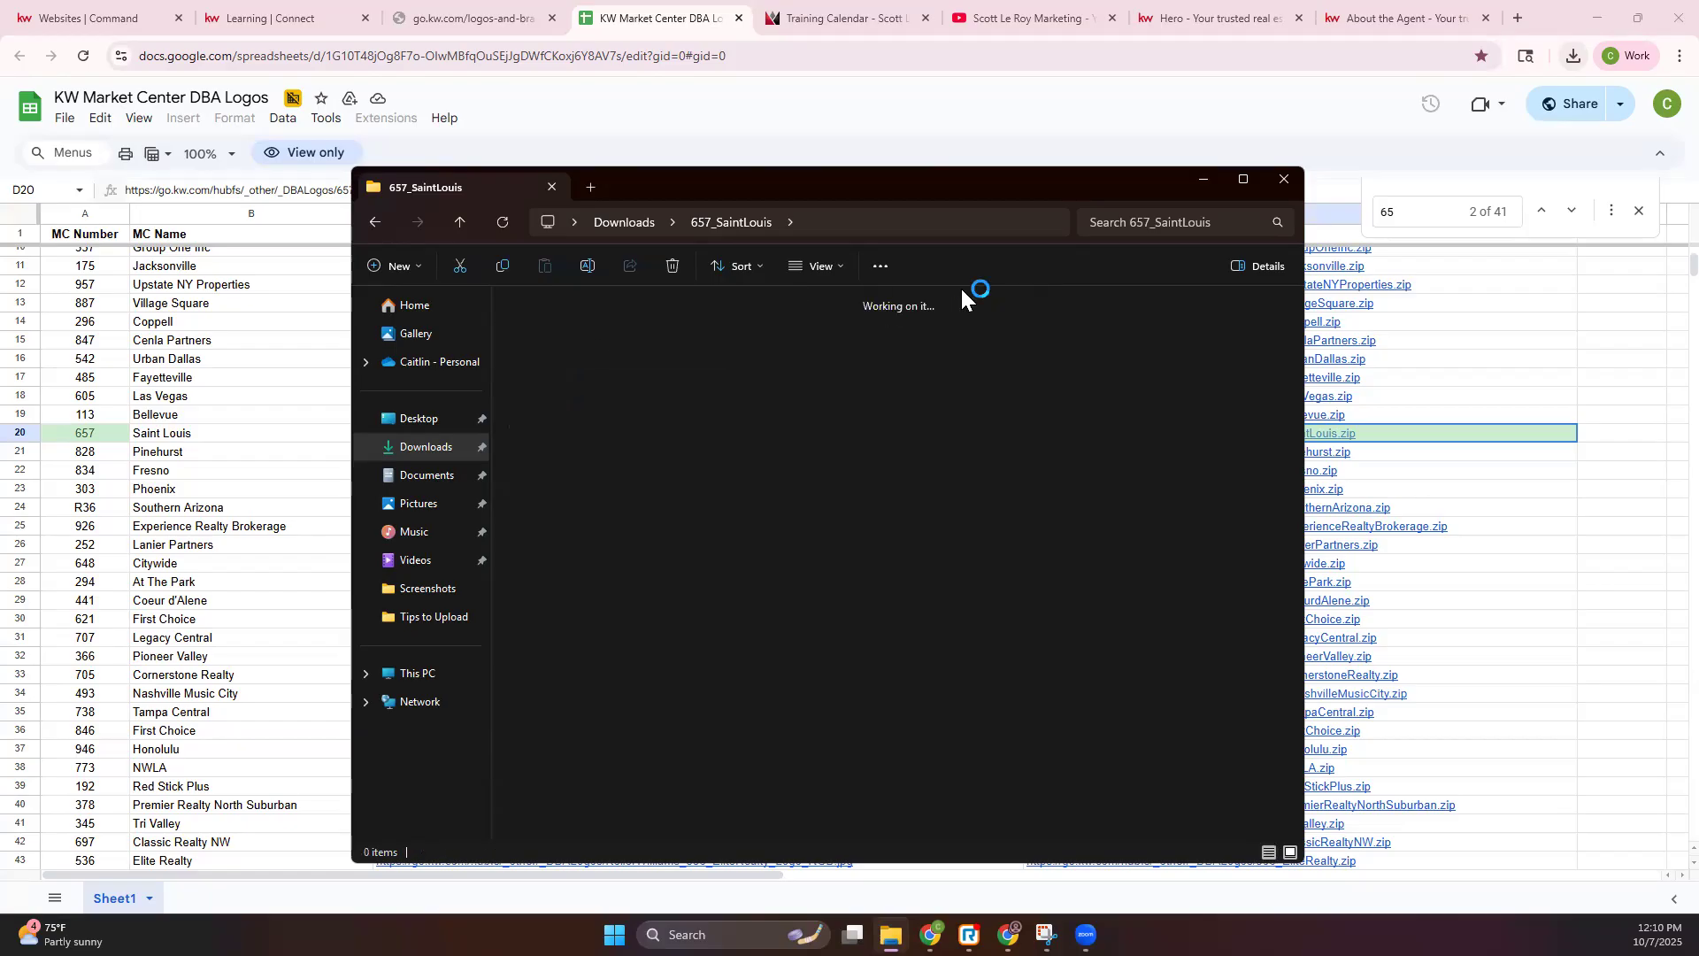
{"action": "scroll", "coordinate": [1096, 581], "scroll_direction": "down", "scroll_amount": 3}
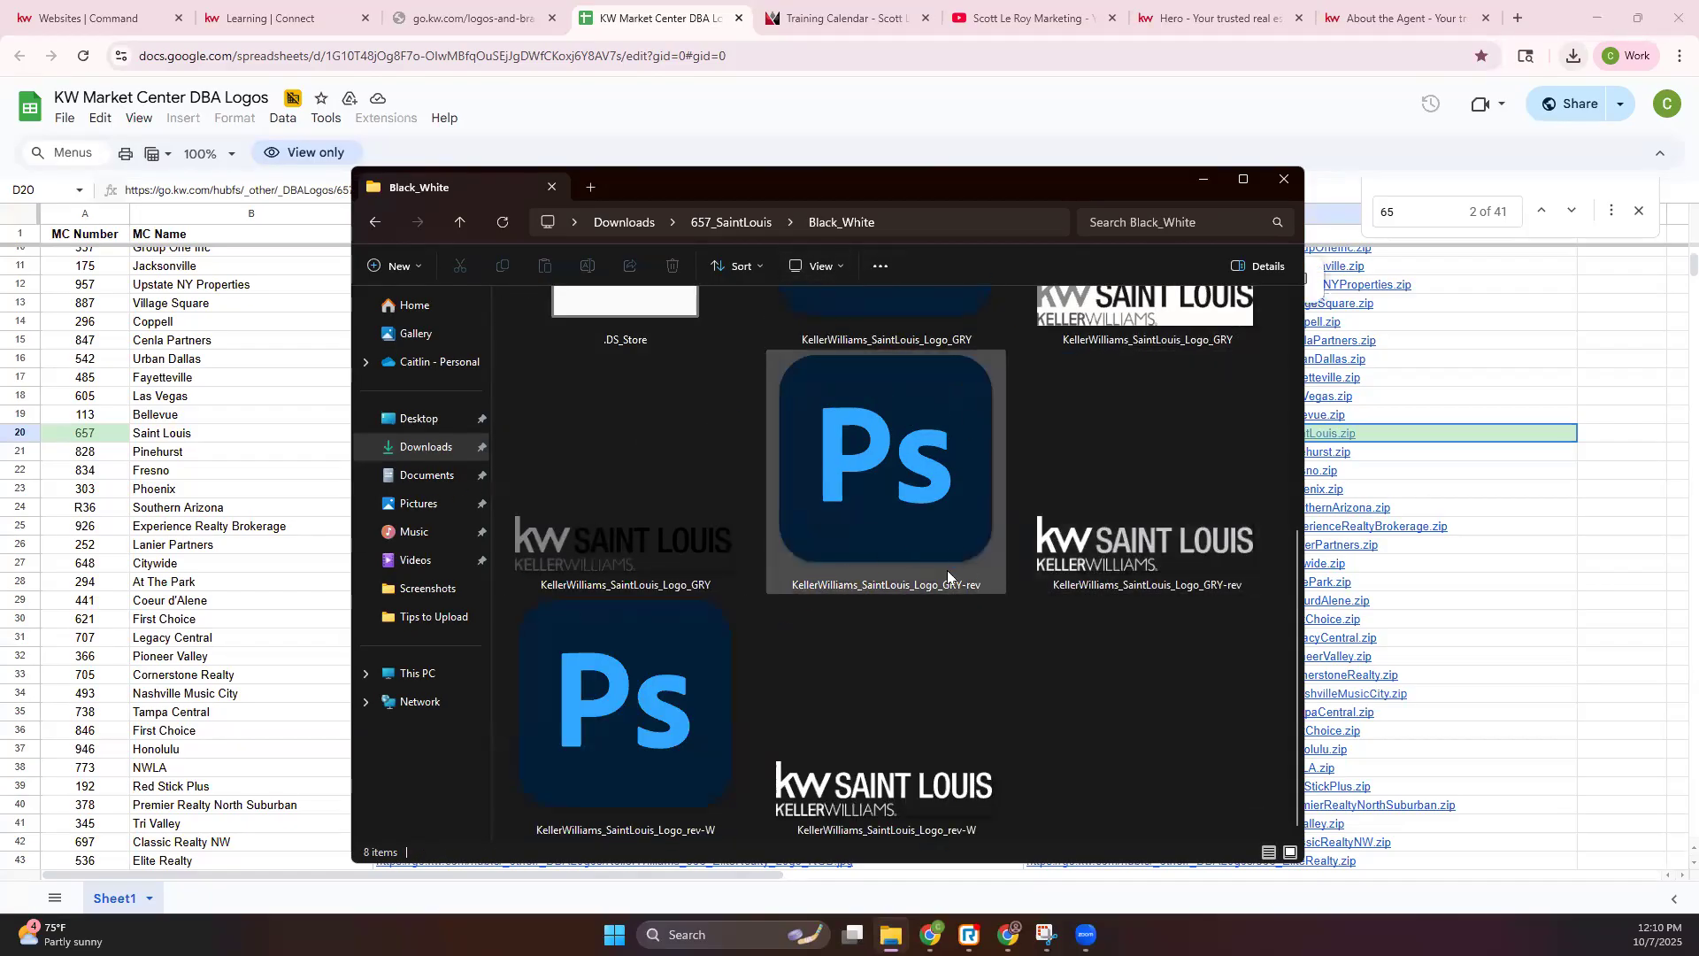
{"action": "scroll", "coordinate": [948, 543], "scroll_direction": "up", "scroll_amount": 3}
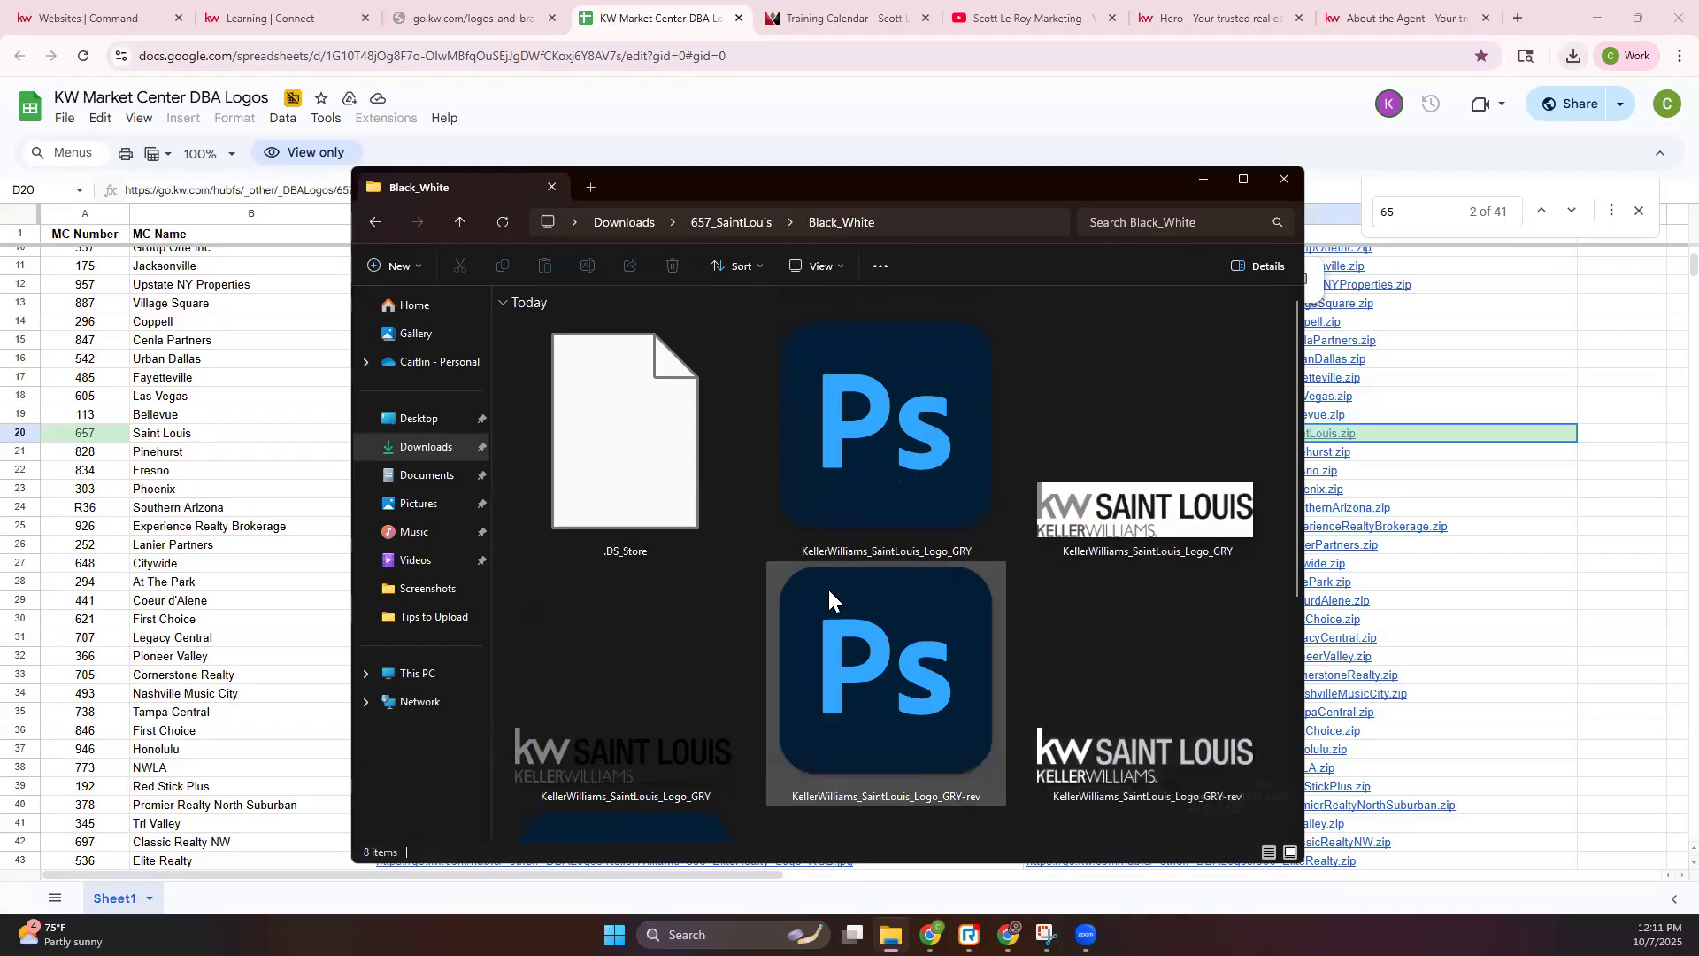
{"action": "left_click", "coordinate": [380, 225]}
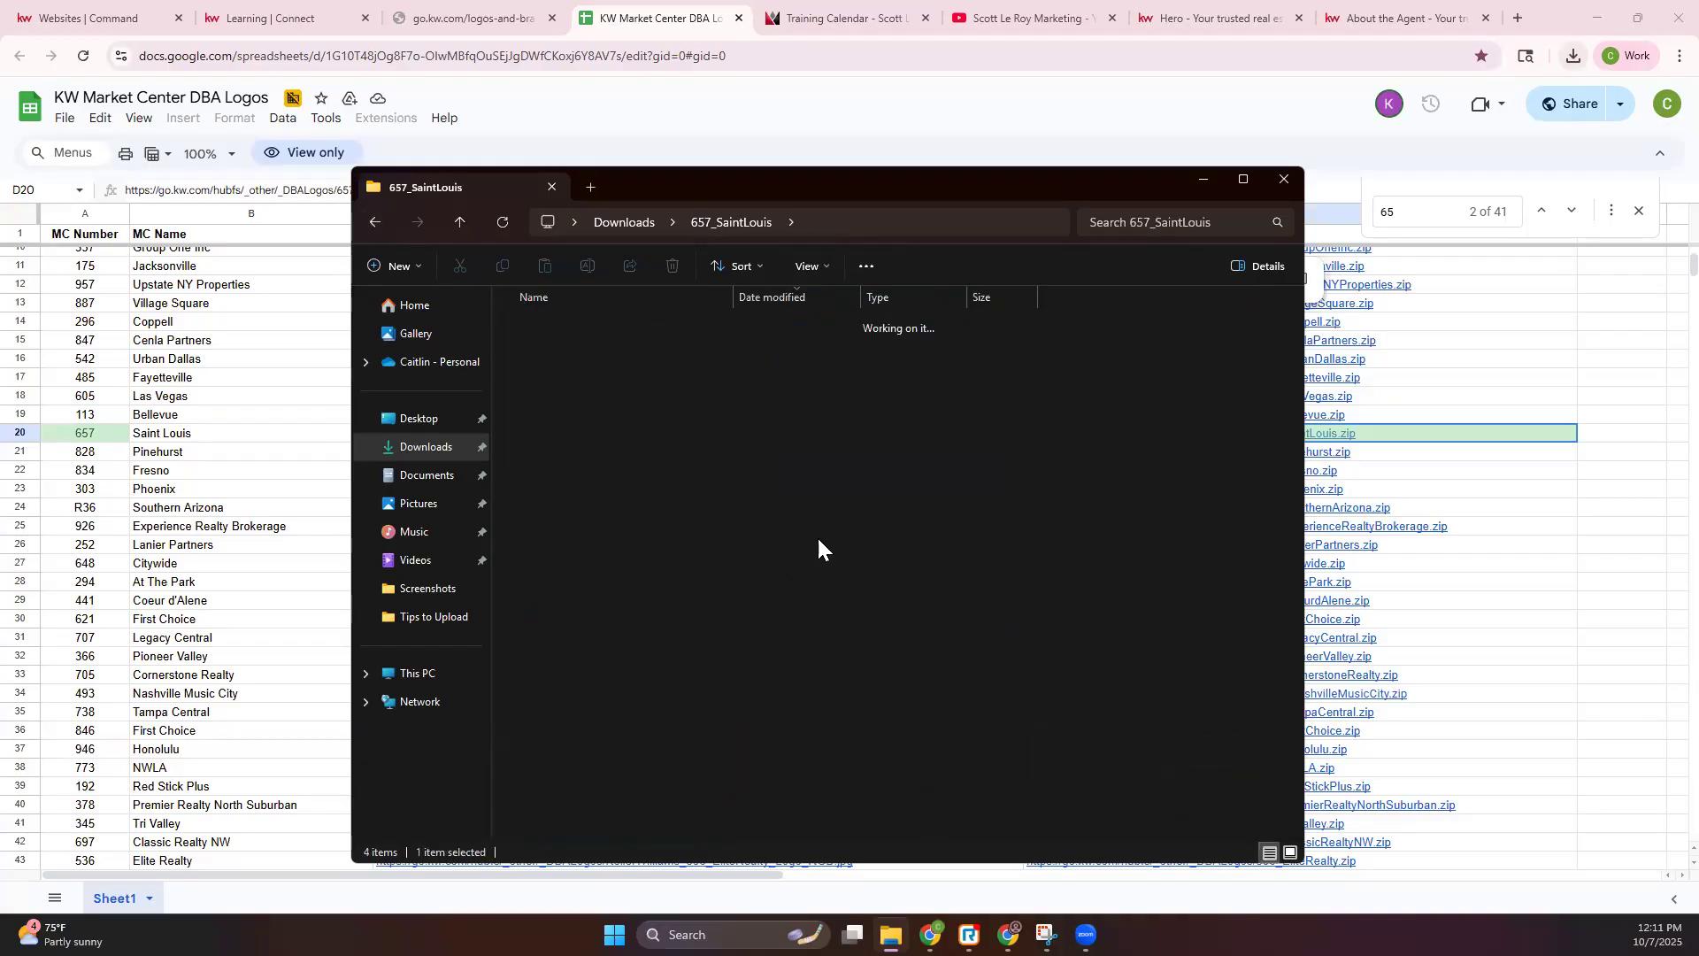
{"action": "double_click", "coordinate": [556, 382]}
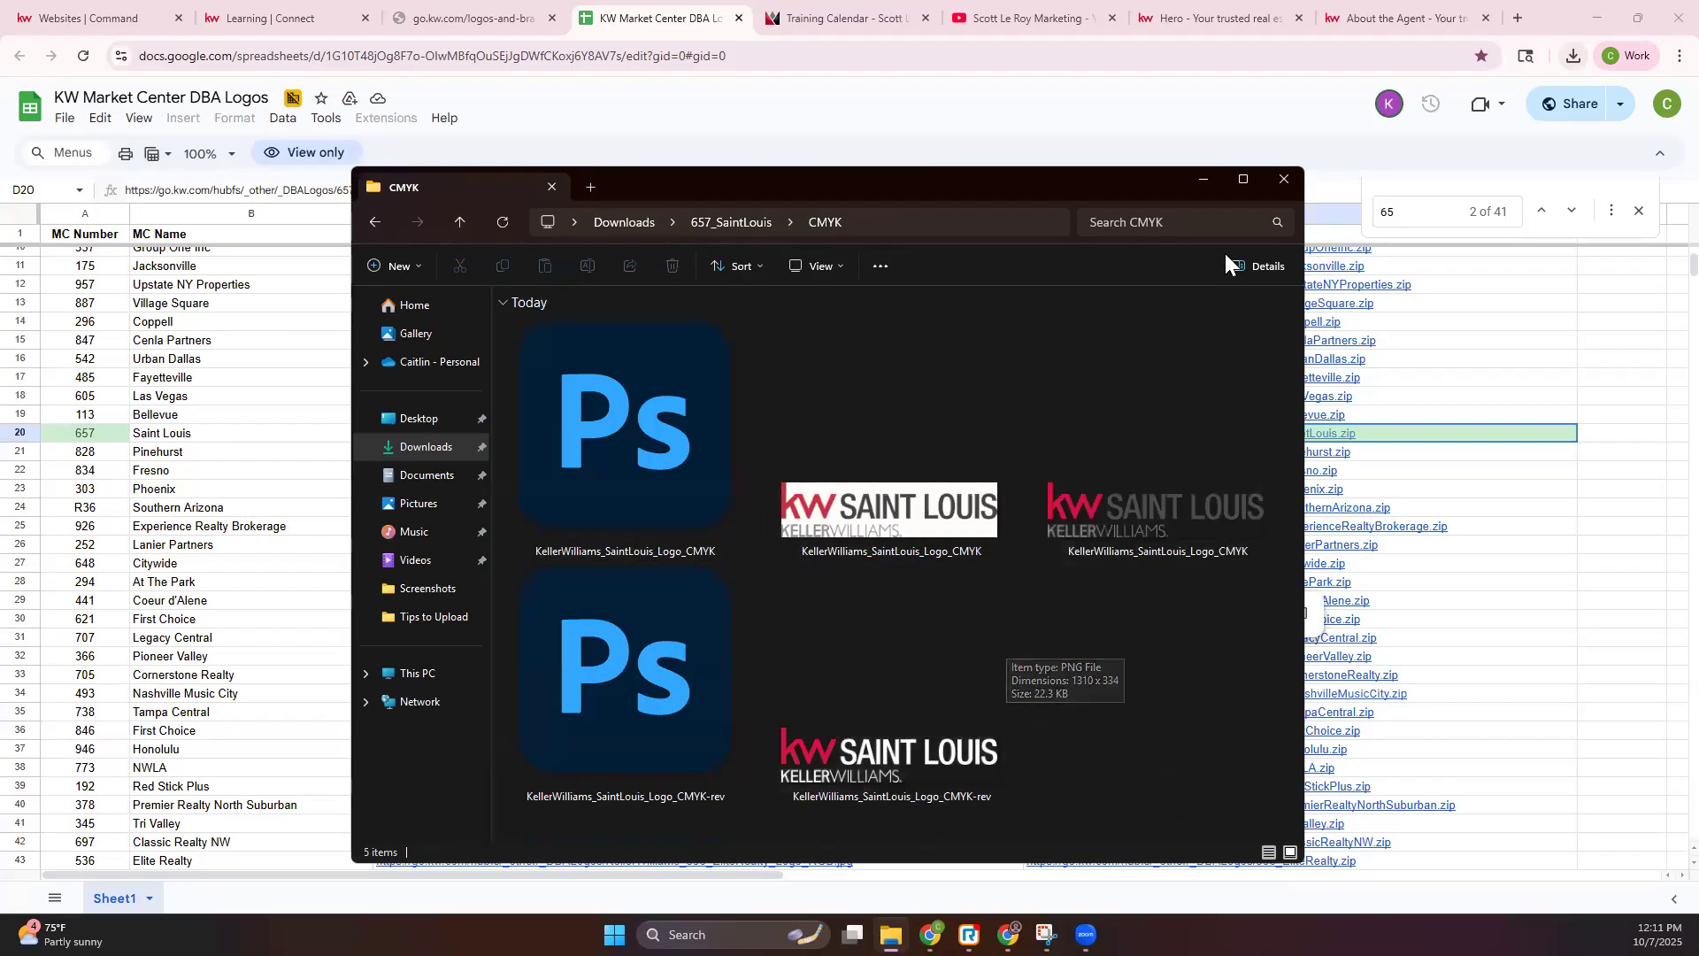
{"action": "left_click", "coordinate": [1285, 179]}
{"action": "left_click", "coordinate": [543, 58]}
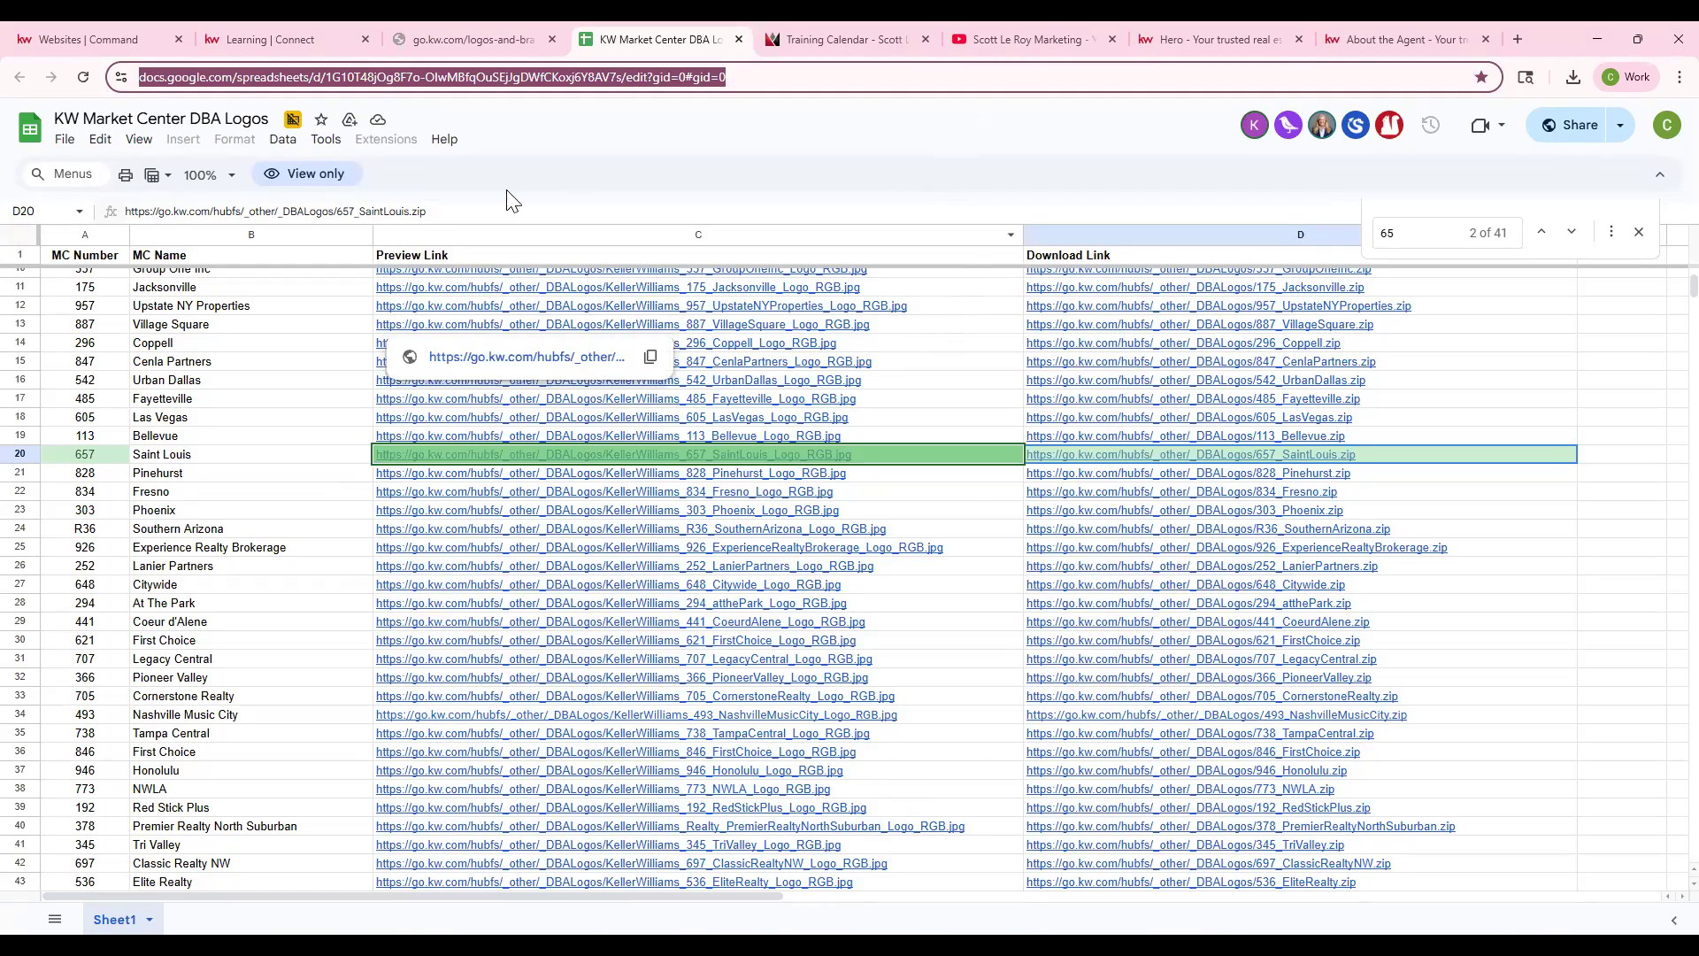
- Save the Contact Information settings, then bring up My Photo showing the SL team logo
{"action": "left_click", "coordinate": [112, 43]}
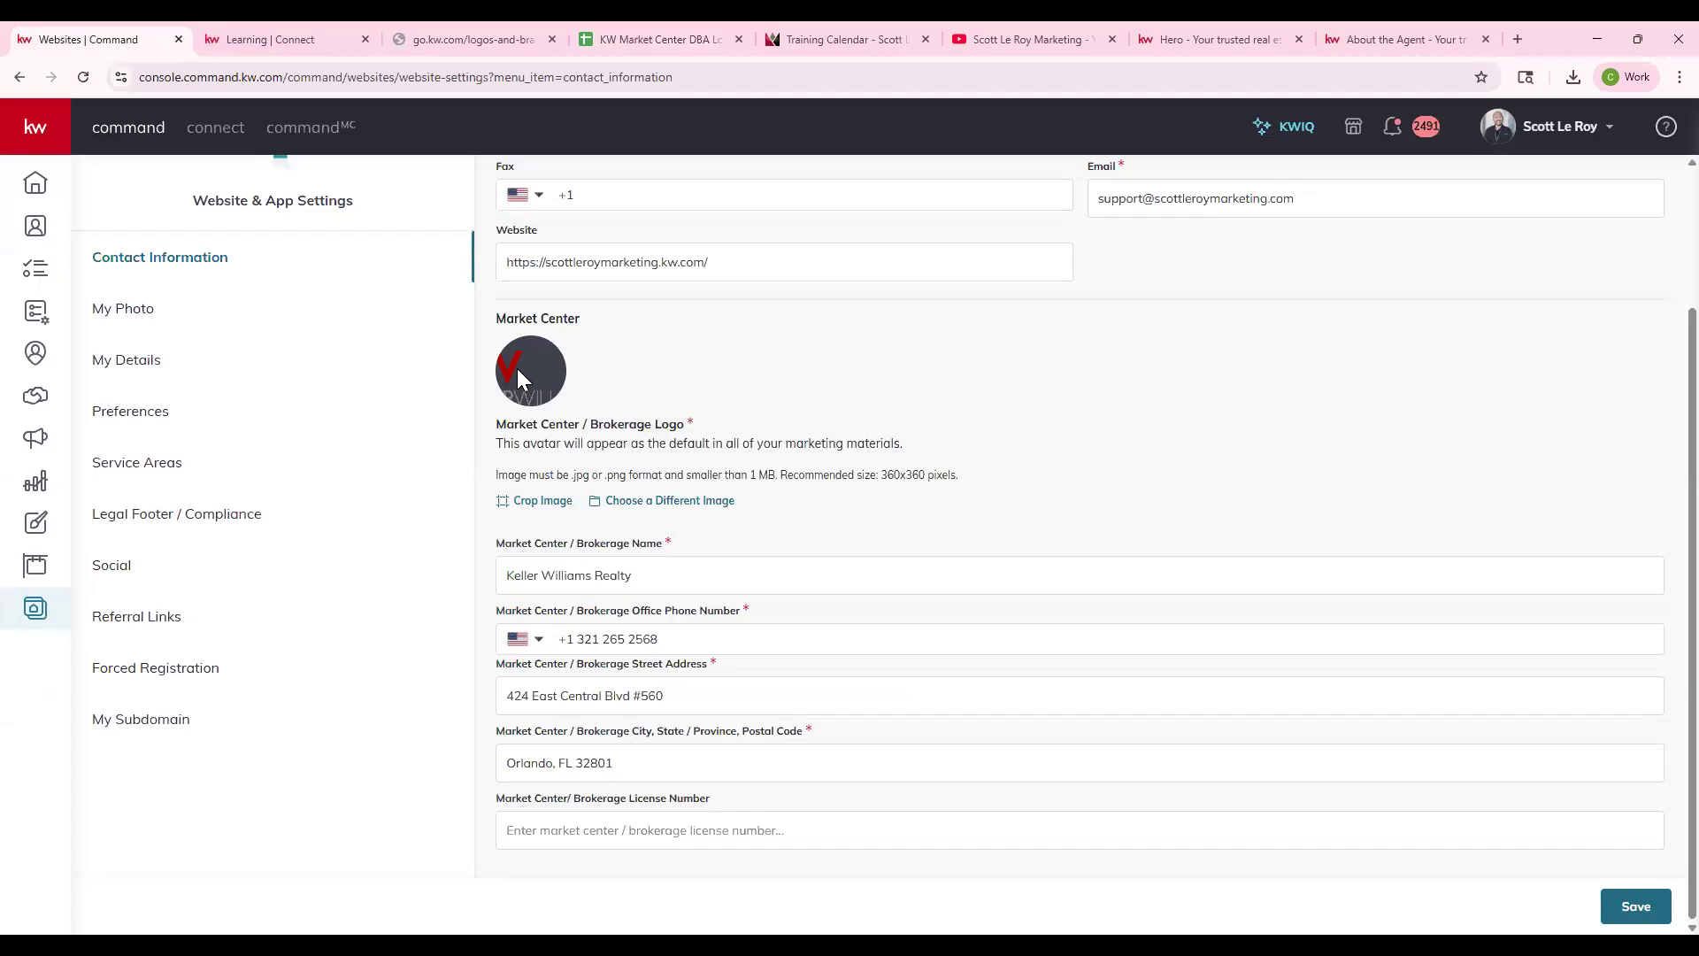
{"action": "scroll", "coordinate": [620, 531], "scroll_direction": "up", "scroll_amount": 2}
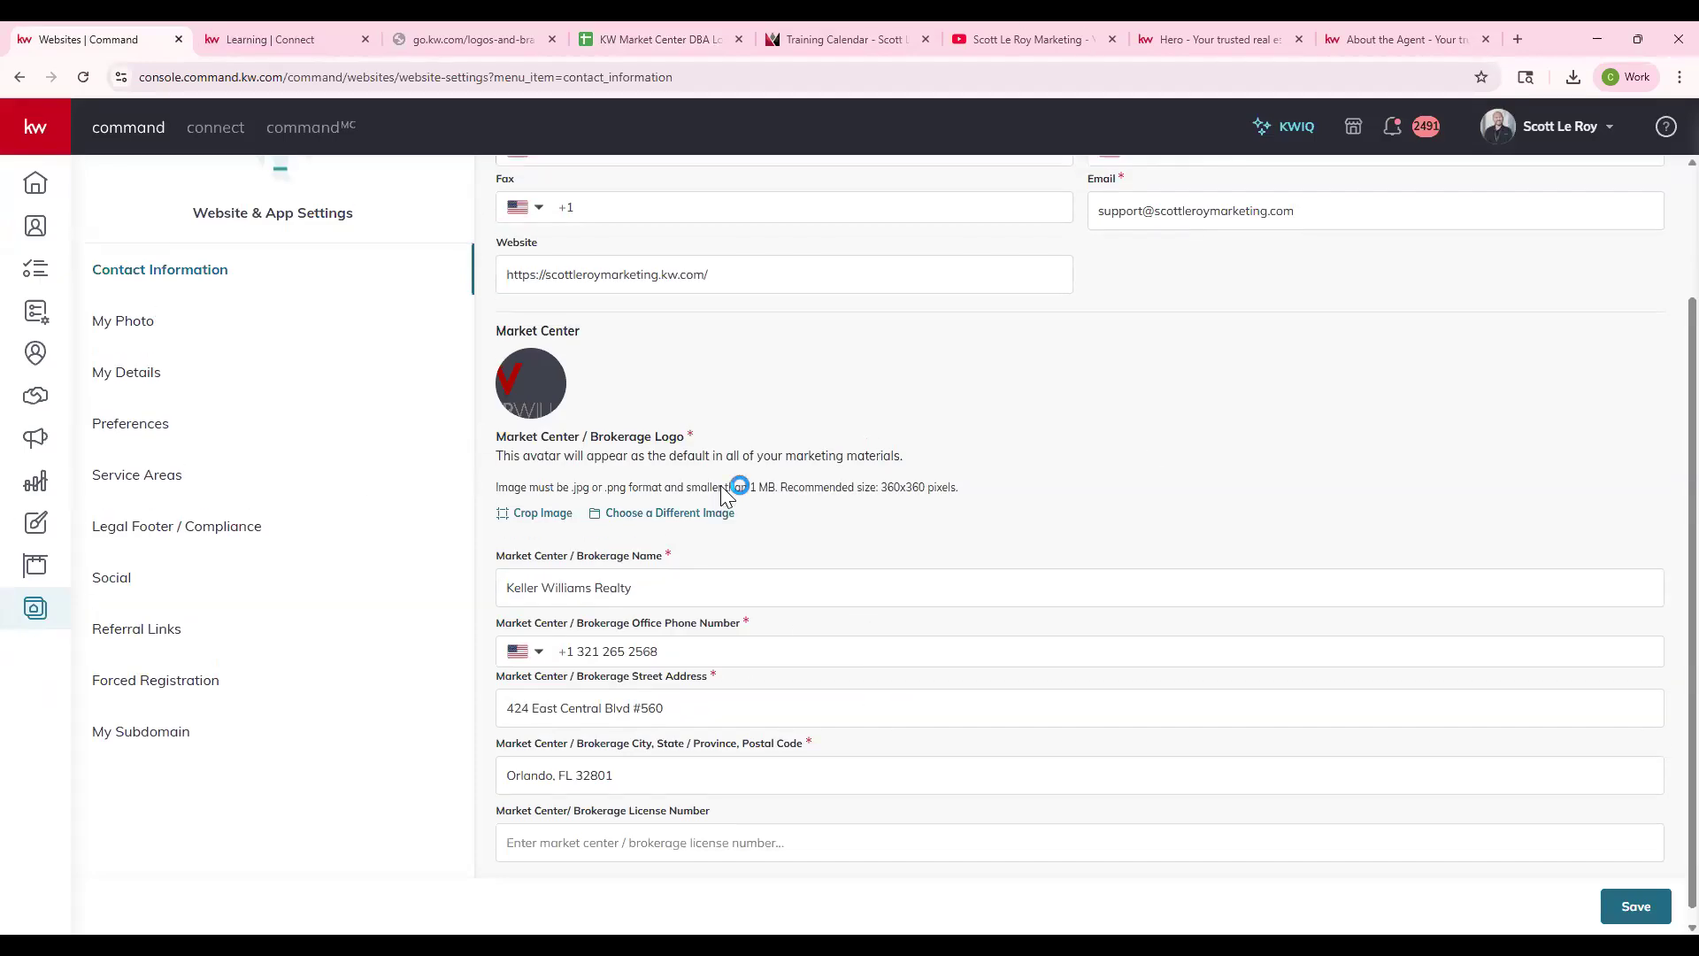
{"action": "left_click_drag", "start_coordinate": [533, 249], "coordinate": [665, 245]}
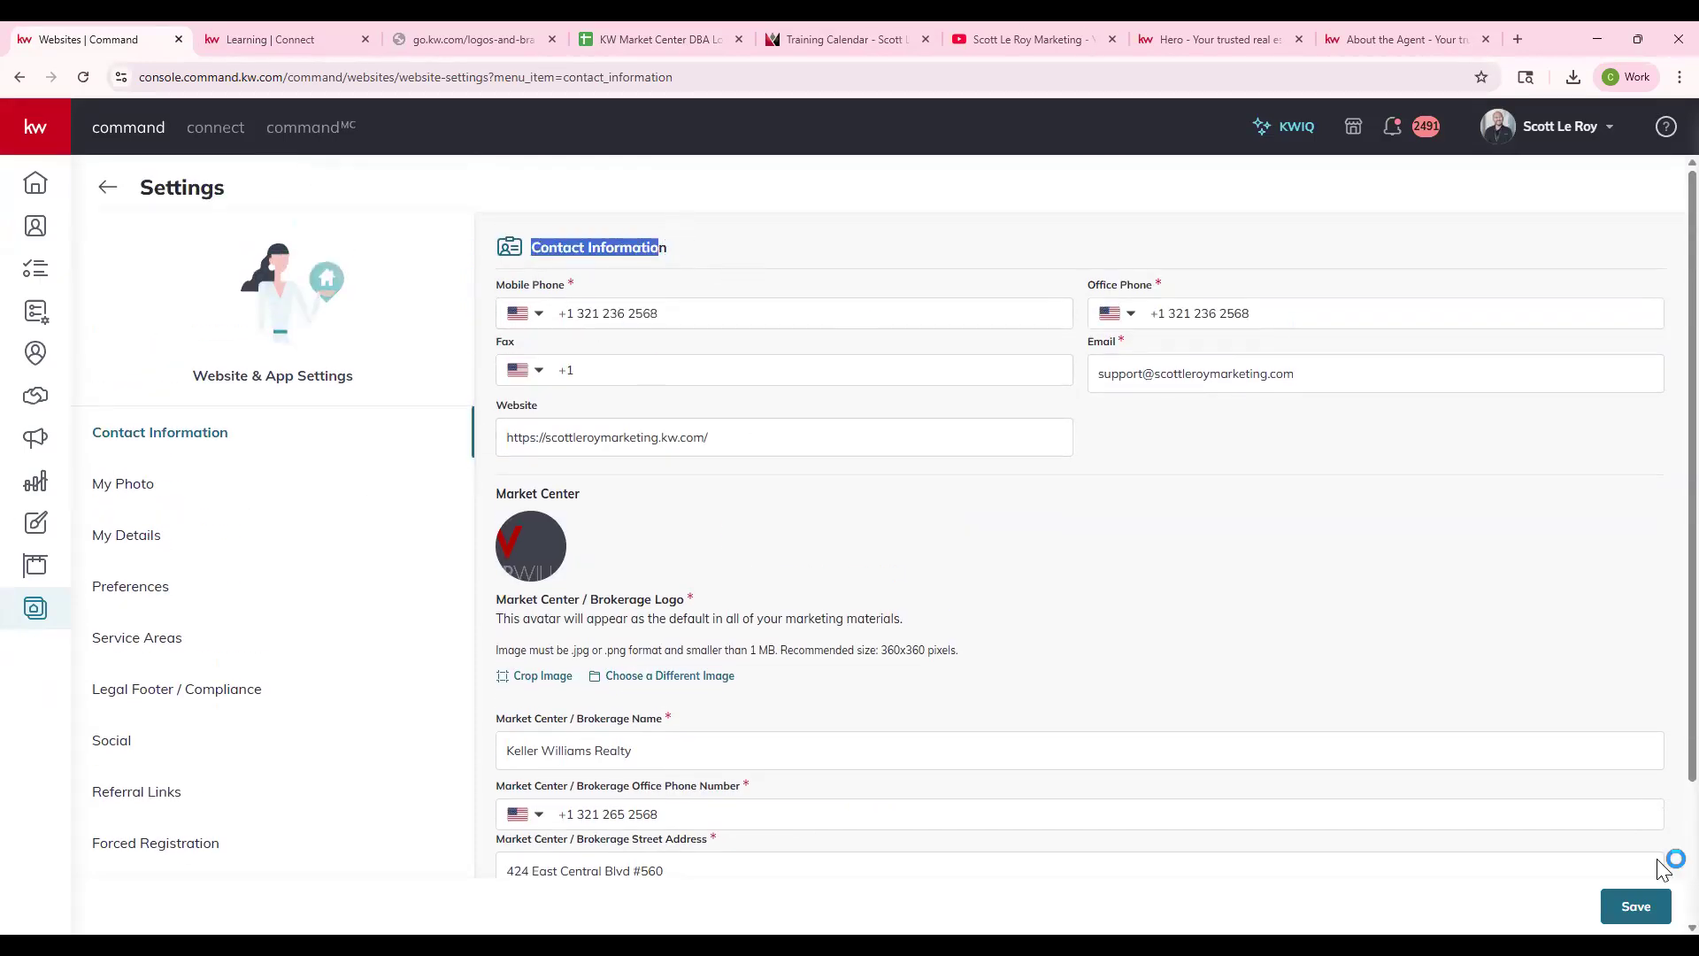
{"action": "left_click", "coordinate": [1632, 906]}
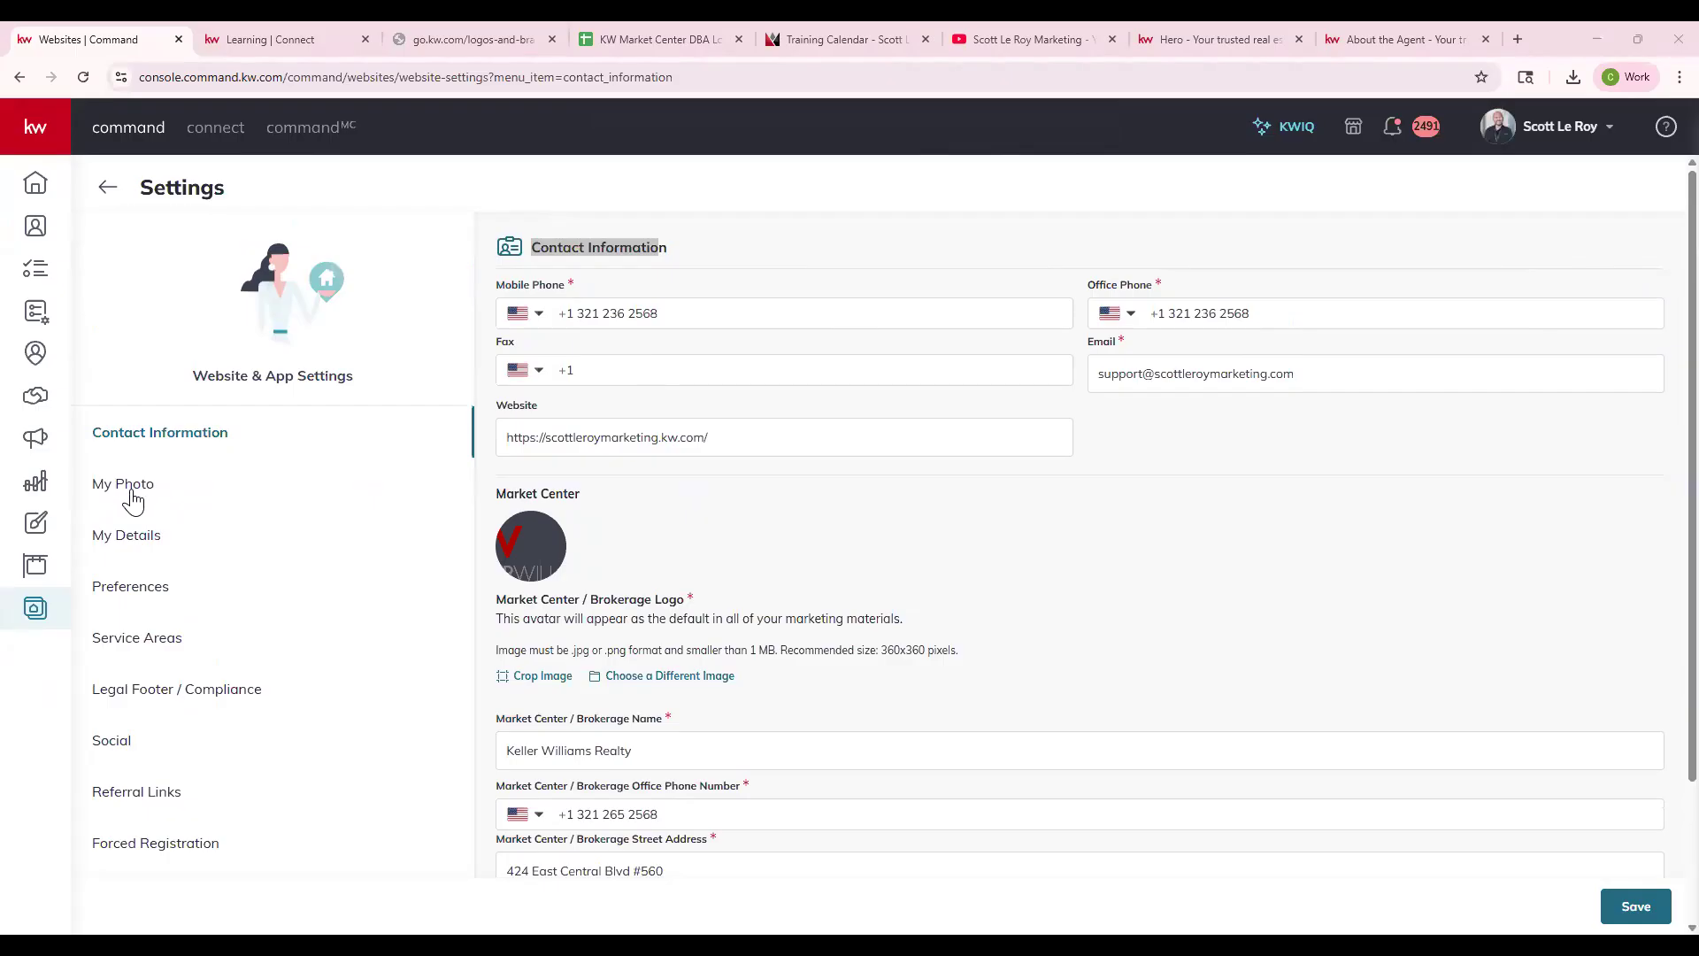
{"action": "left_click", "coordinate": [133, 501]}
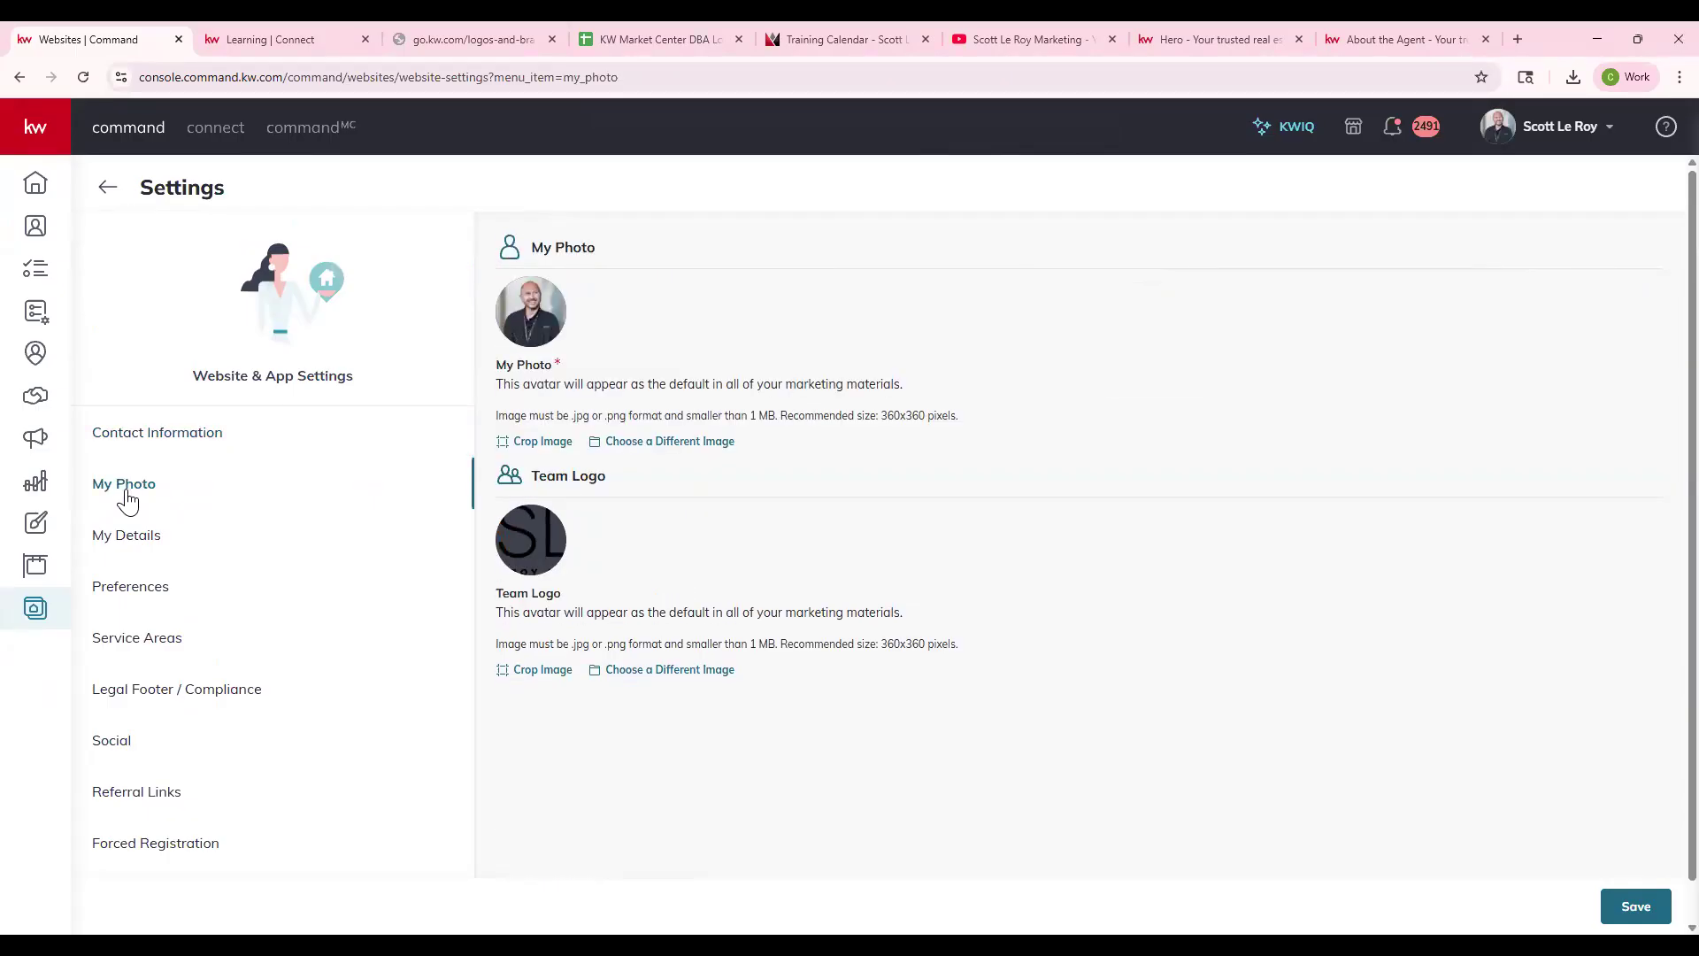
{"action": "mouse_move", "coordinate": [530, 549]}
{"action": "left_click", "coordinate": [315, 35]}
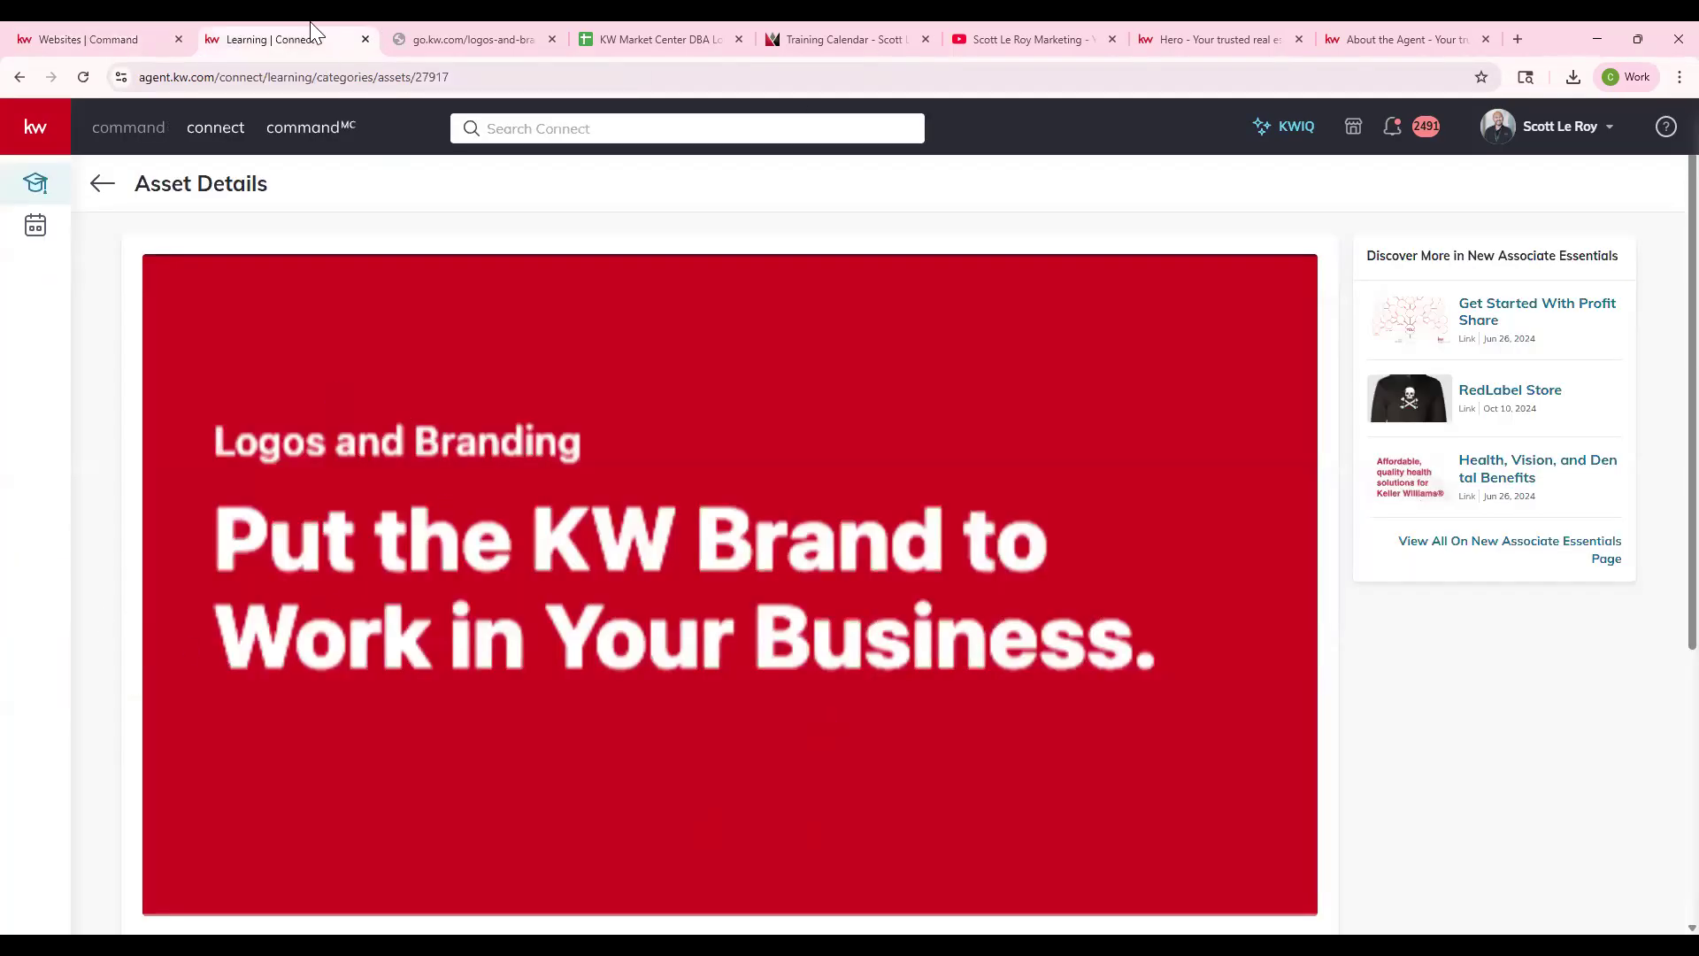
{"action": "left_click", "coordinate": [469, 28]}
{"action": "scroll", "coordinate": [495, 589], "scroll_direction": "down", "scroll_amount": 10}
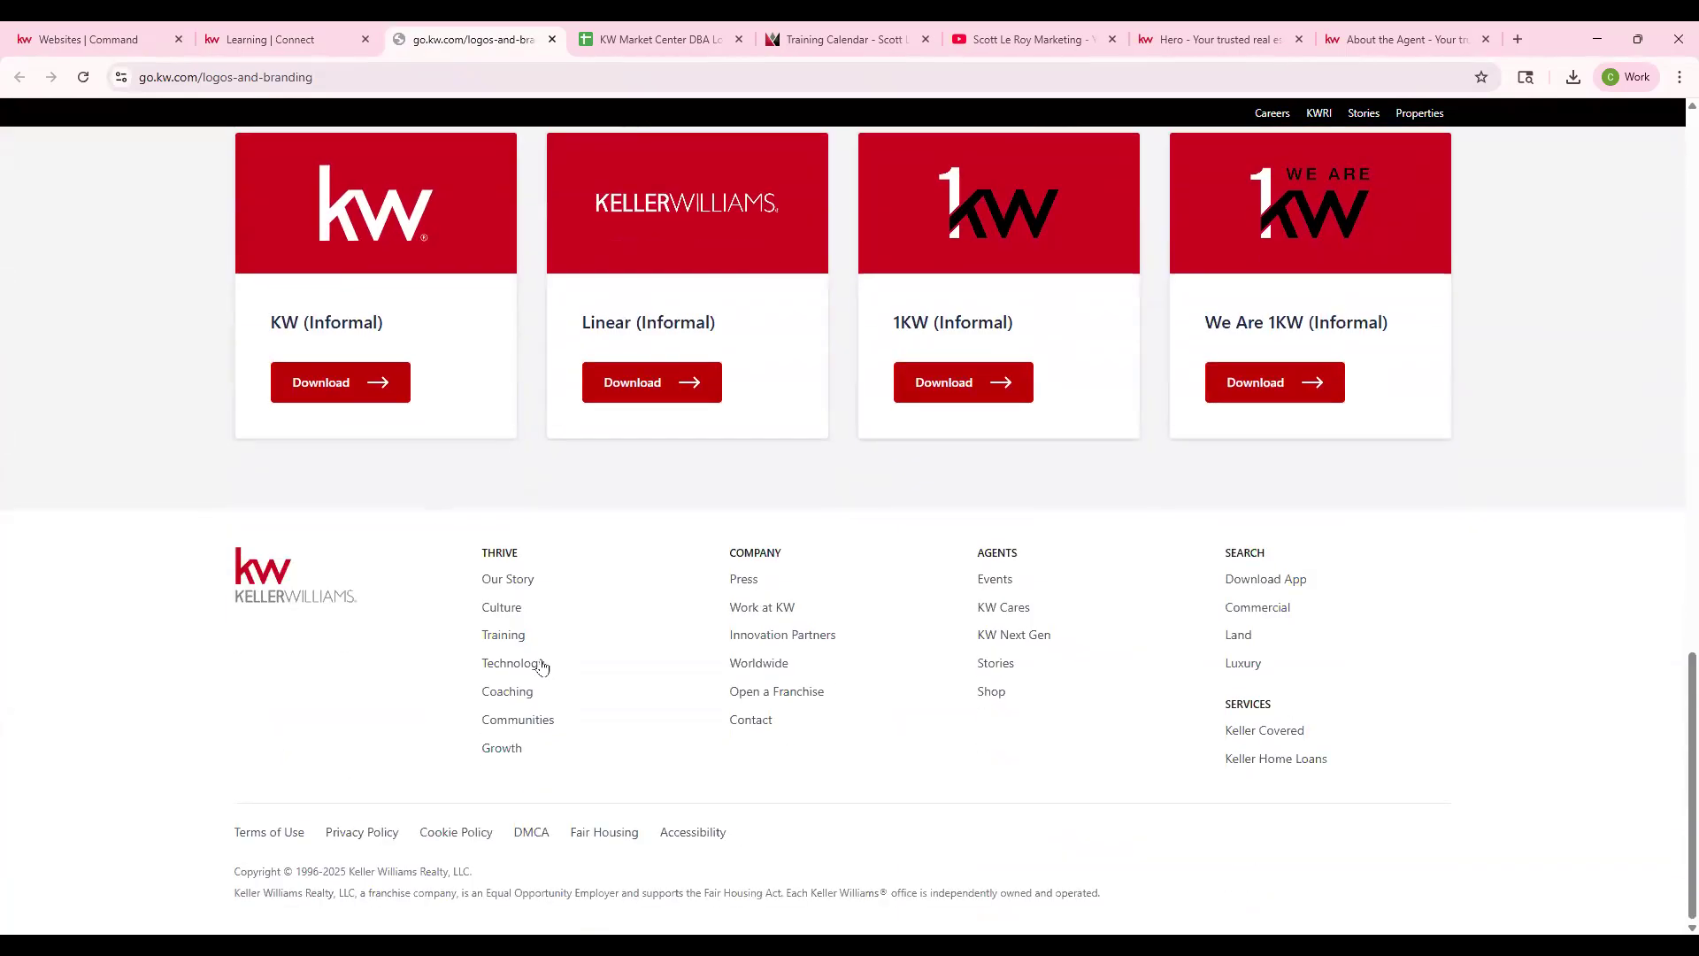
{"action": "left_click", "coordinate": [98, 39]}
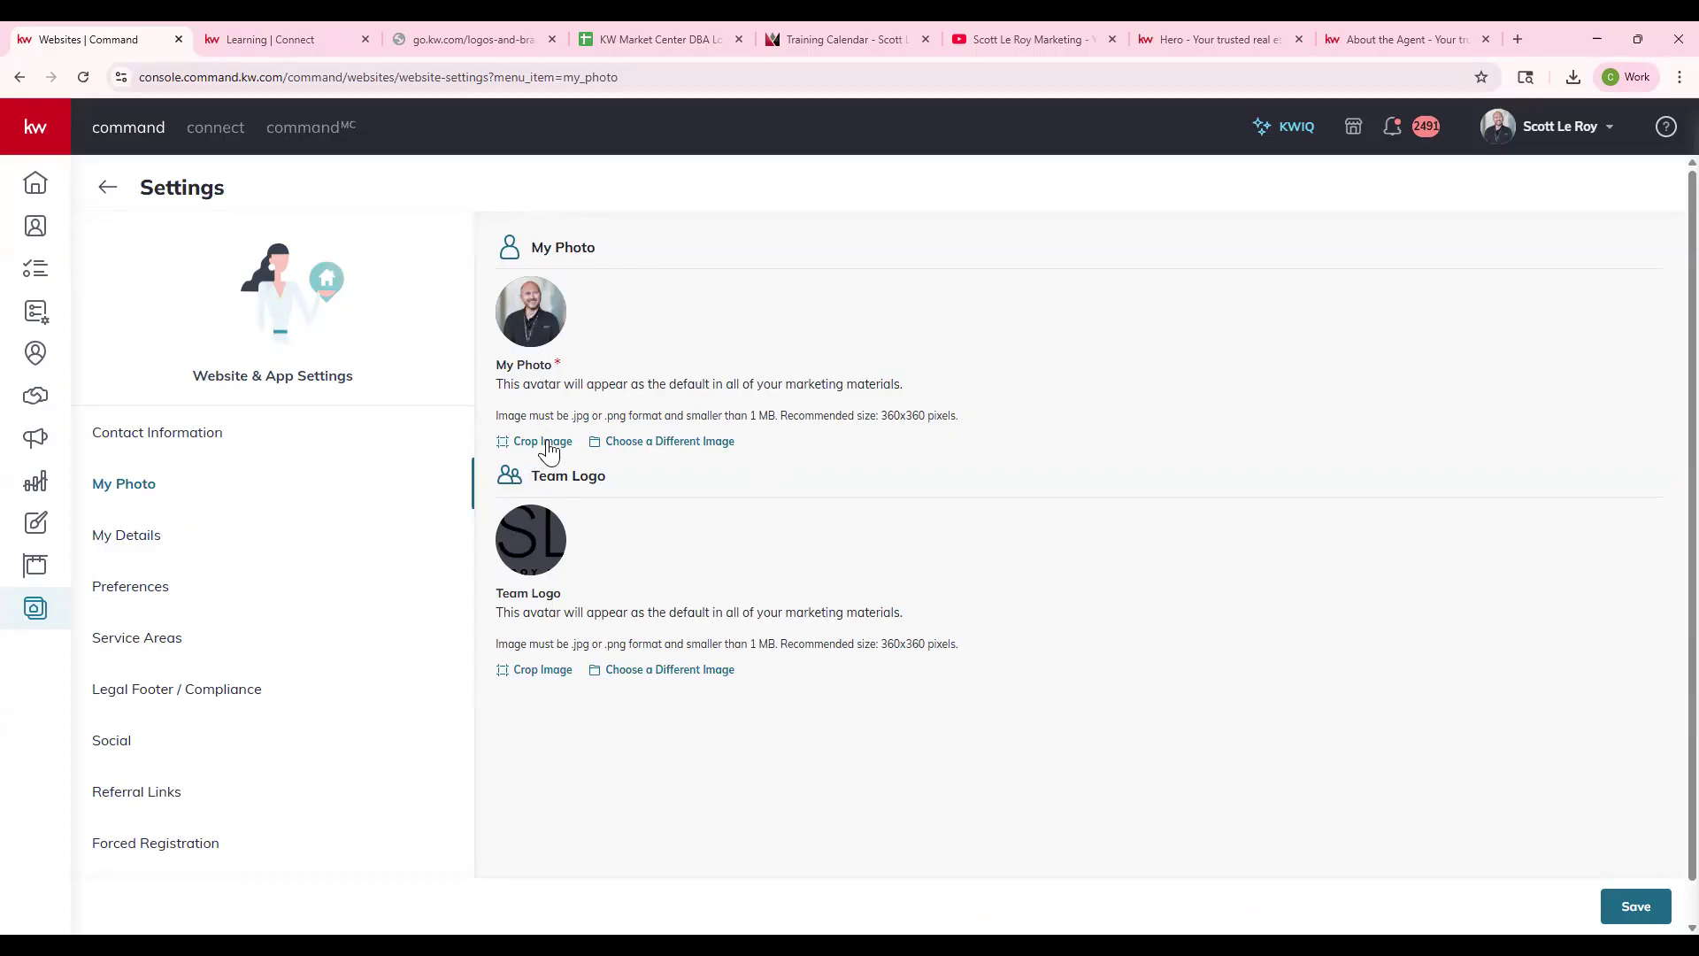
- Save the My Photo settings and bring up My Details with job title, team, designations and bio
{"action": "left_click_drag", "start_coordinate": [882, 415], "coordinate": [966, 424]}
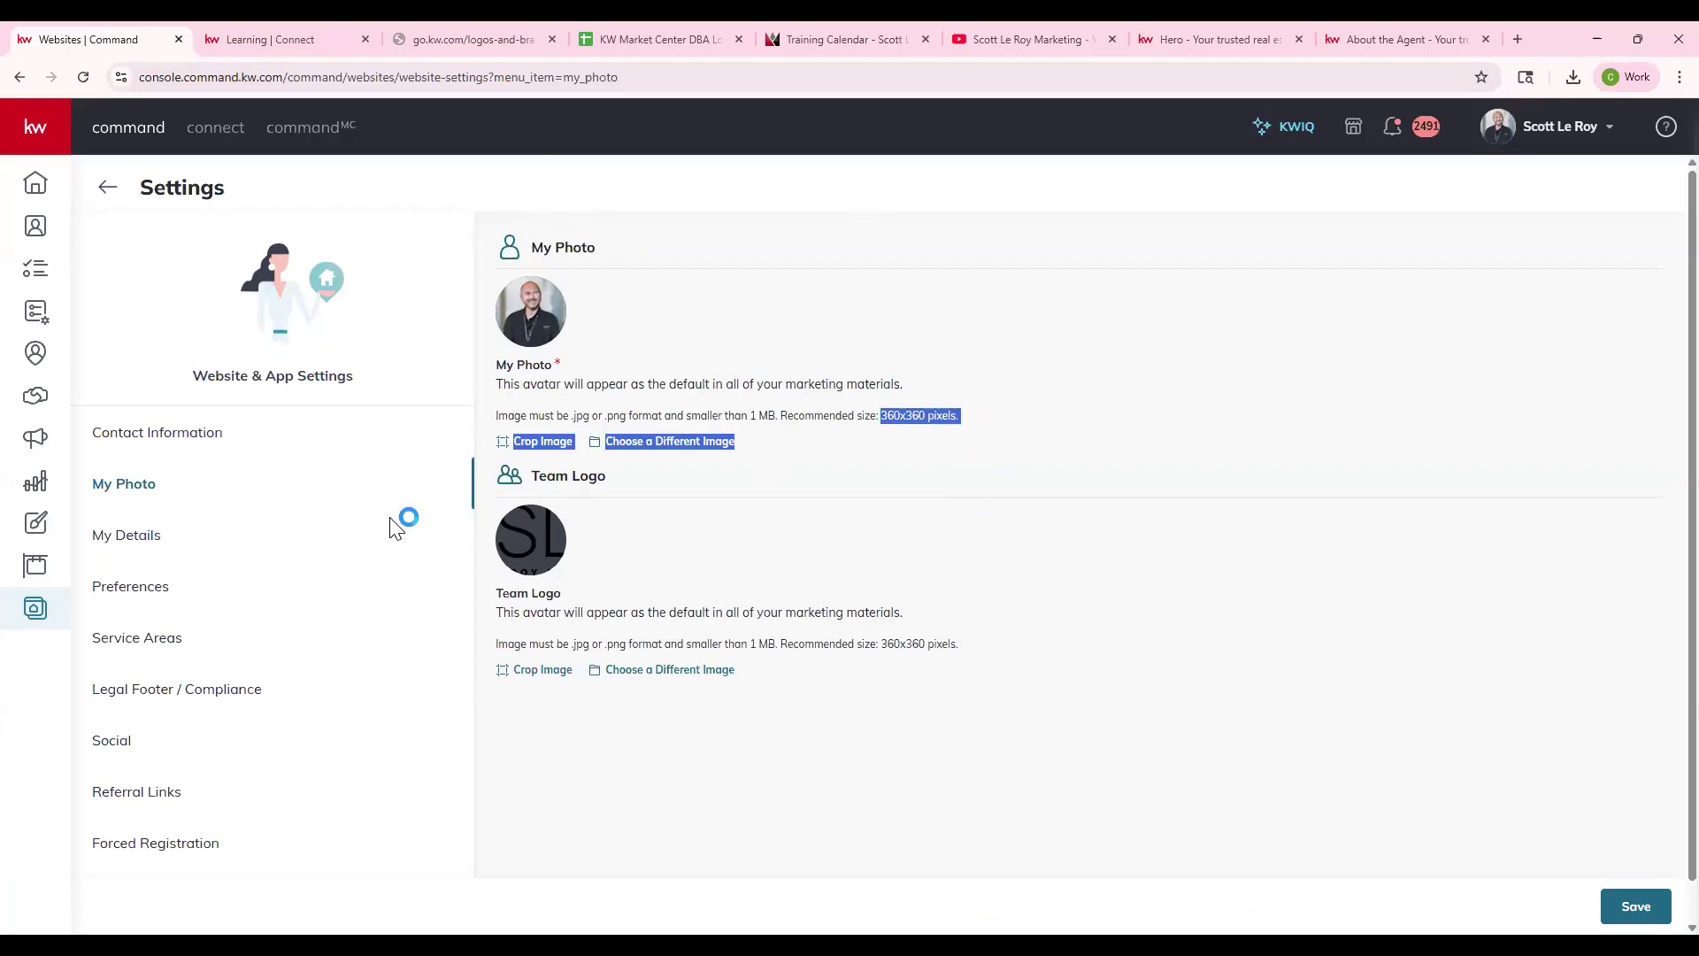
{"action": "left_click", "coordinate": [1637, 906]}
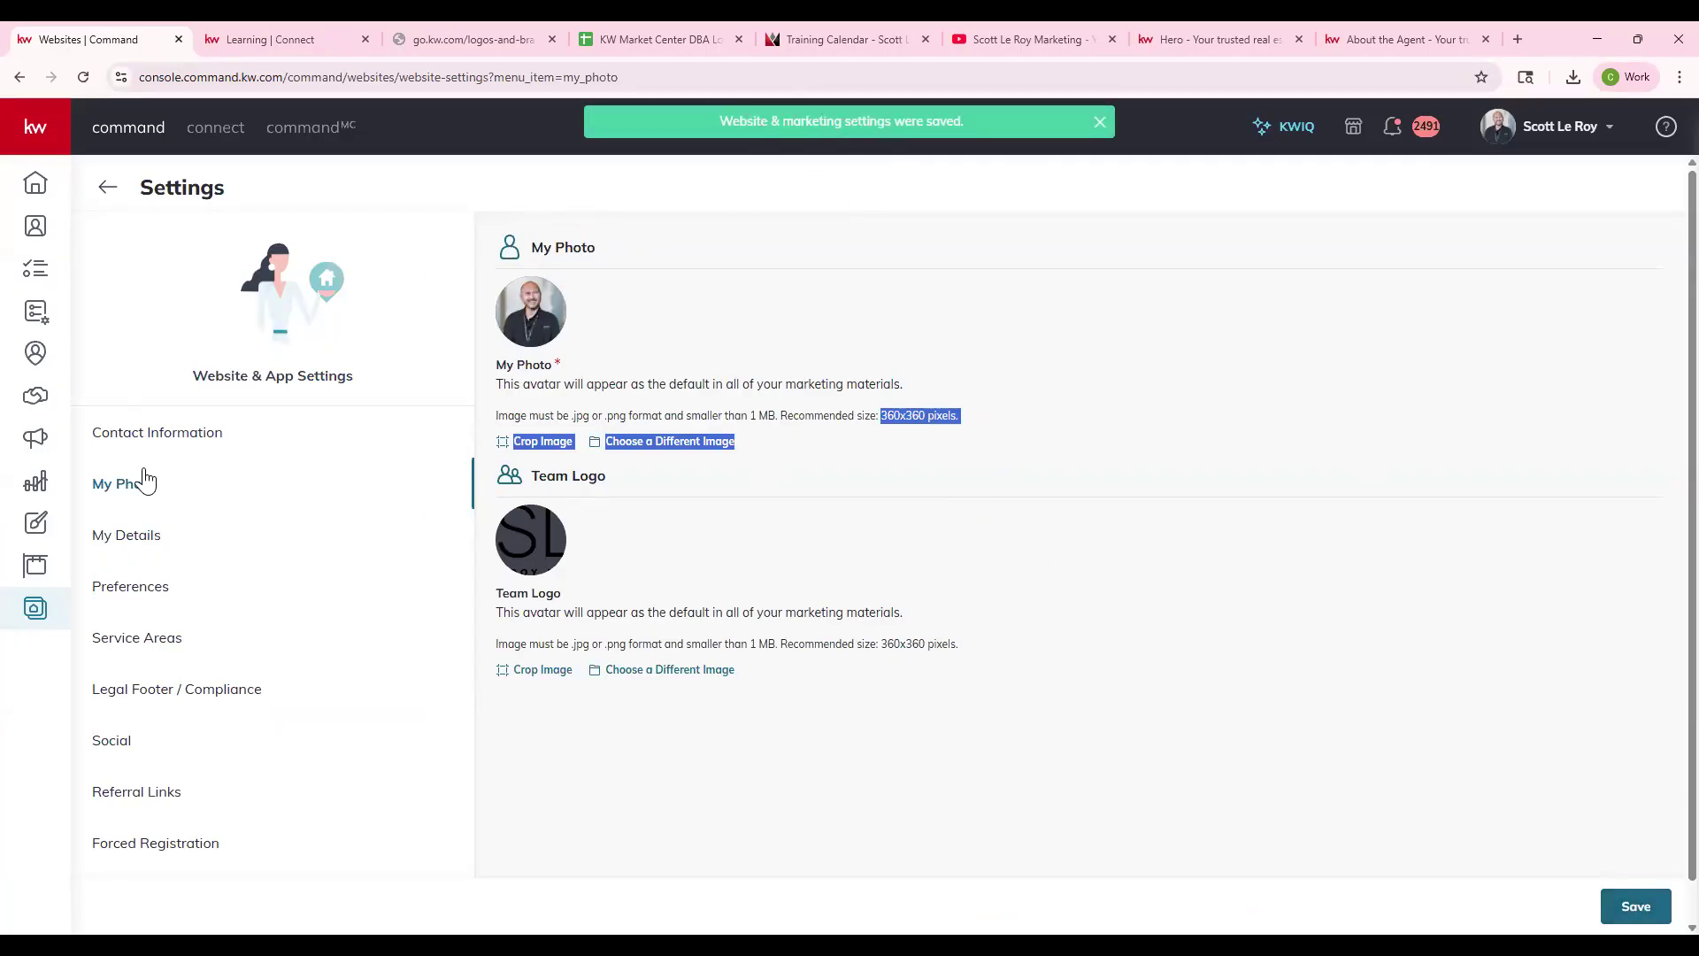
{"action": "left_click", "coordinate": [131, 548]}
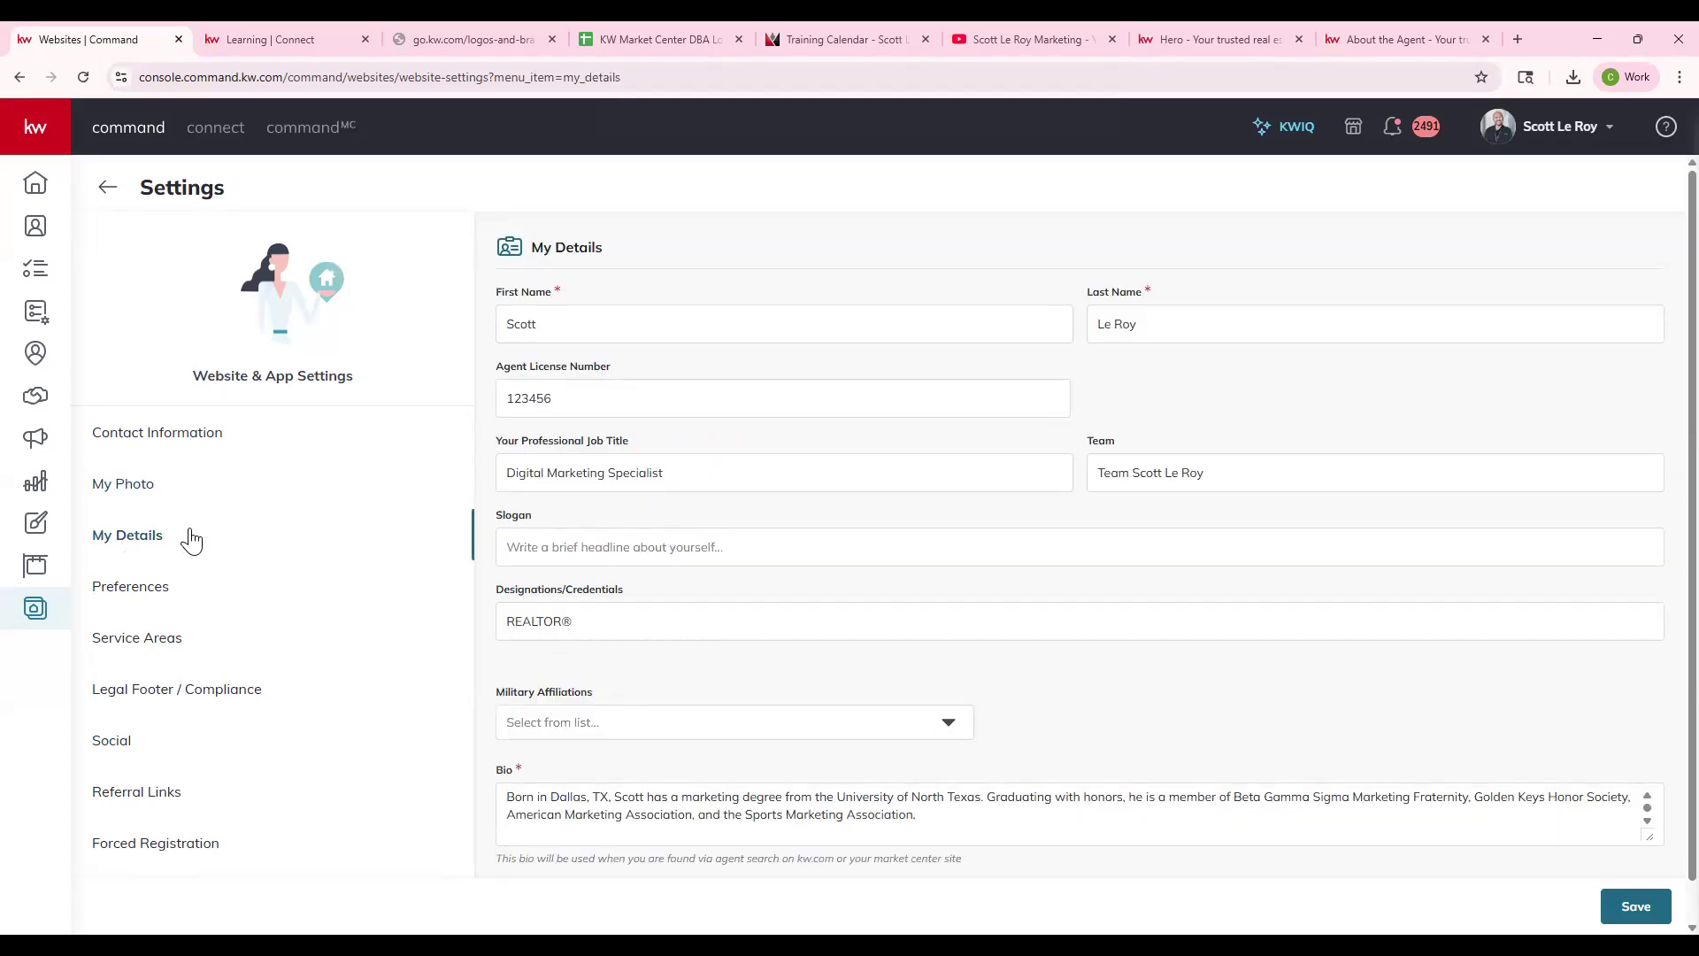
- Review the name, license number, job title, team, slogan, designations and military affiliation fields
{"action": "left_click", "coordinate": [527, 331]}
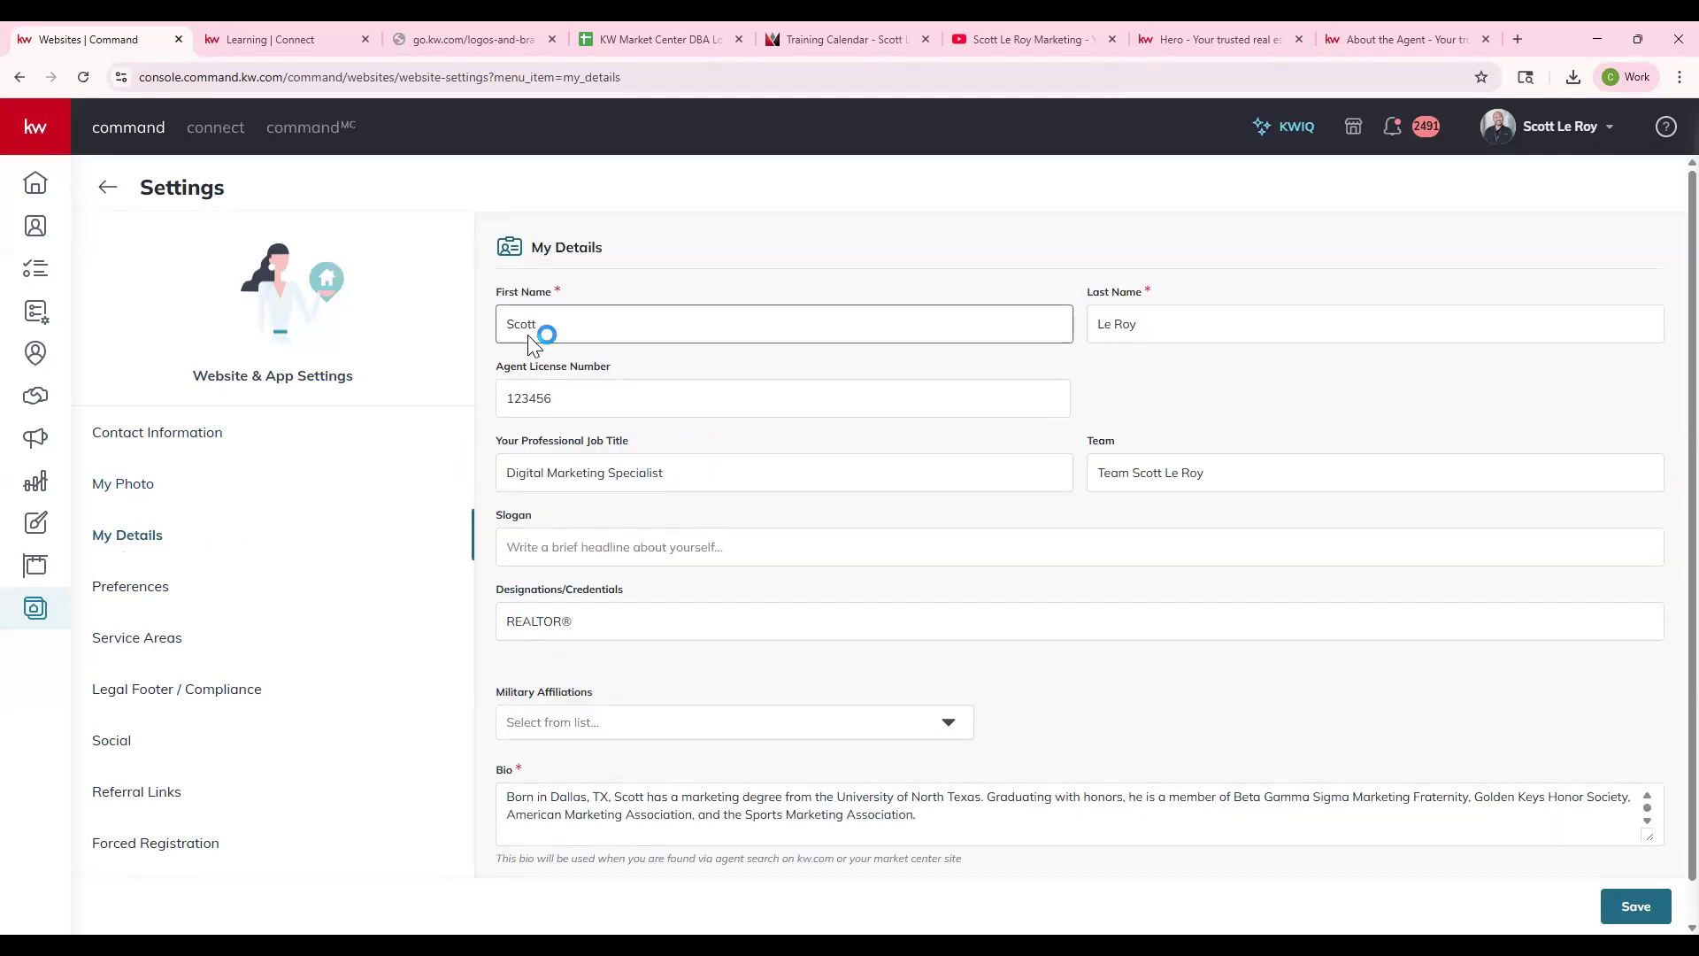
{"action": "left_click", "coordinate": [592, 402]}
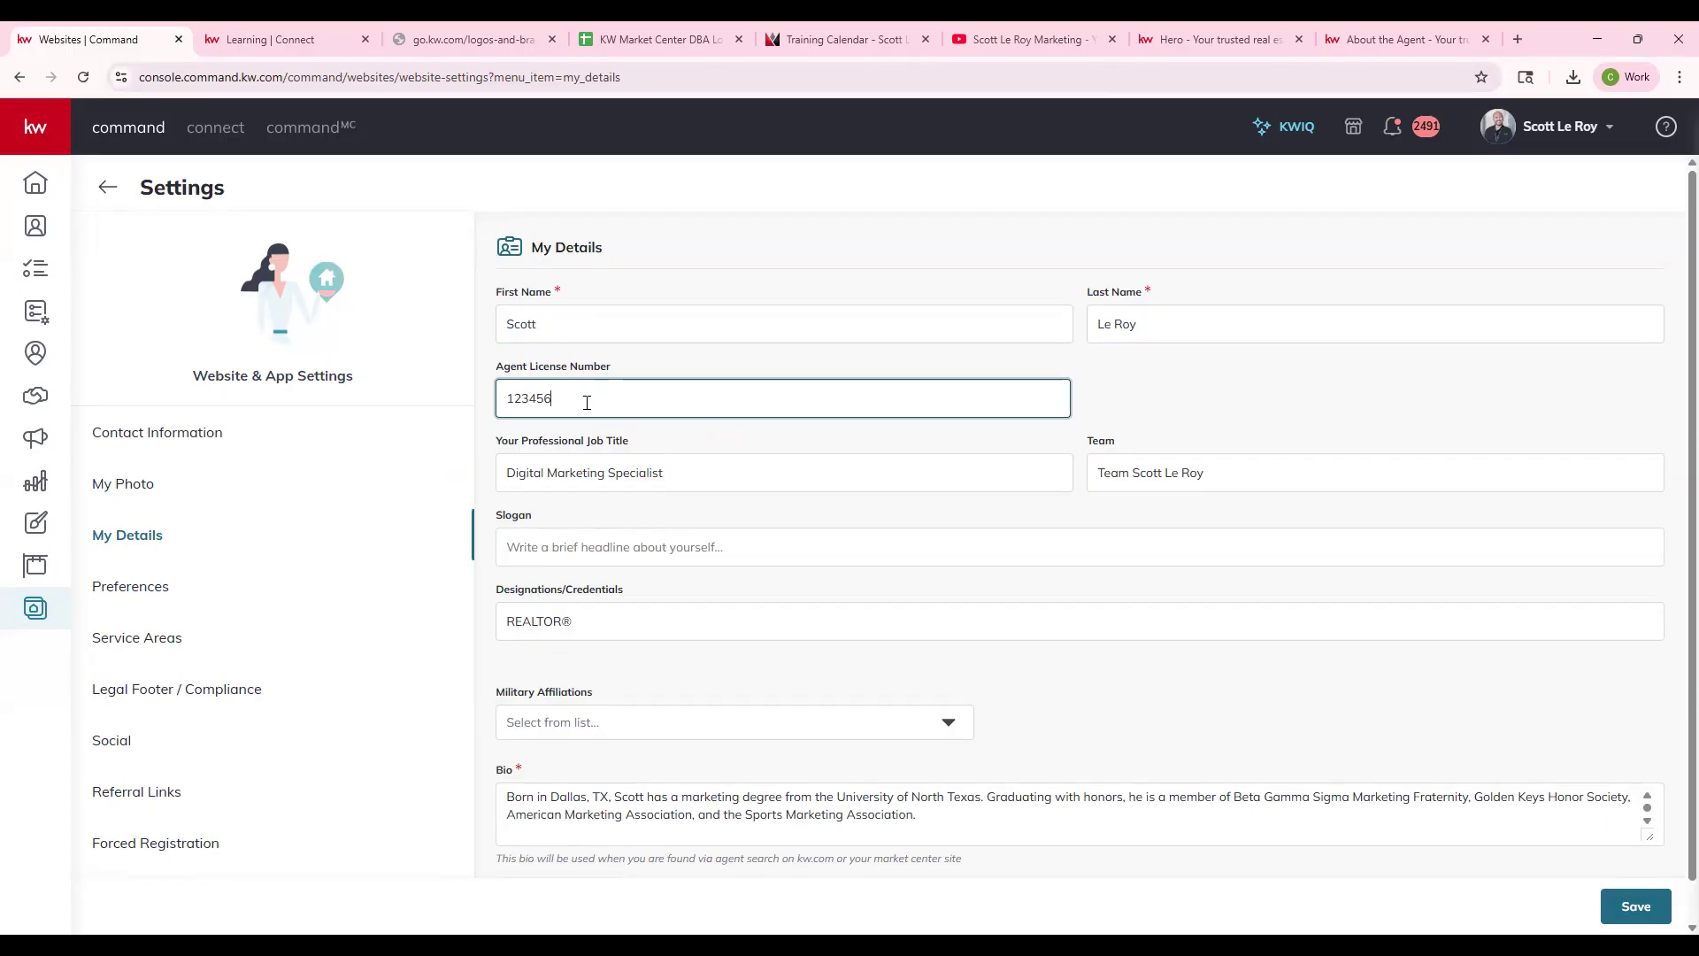
{"action": "left_click", "coordinate": [680, 473]}
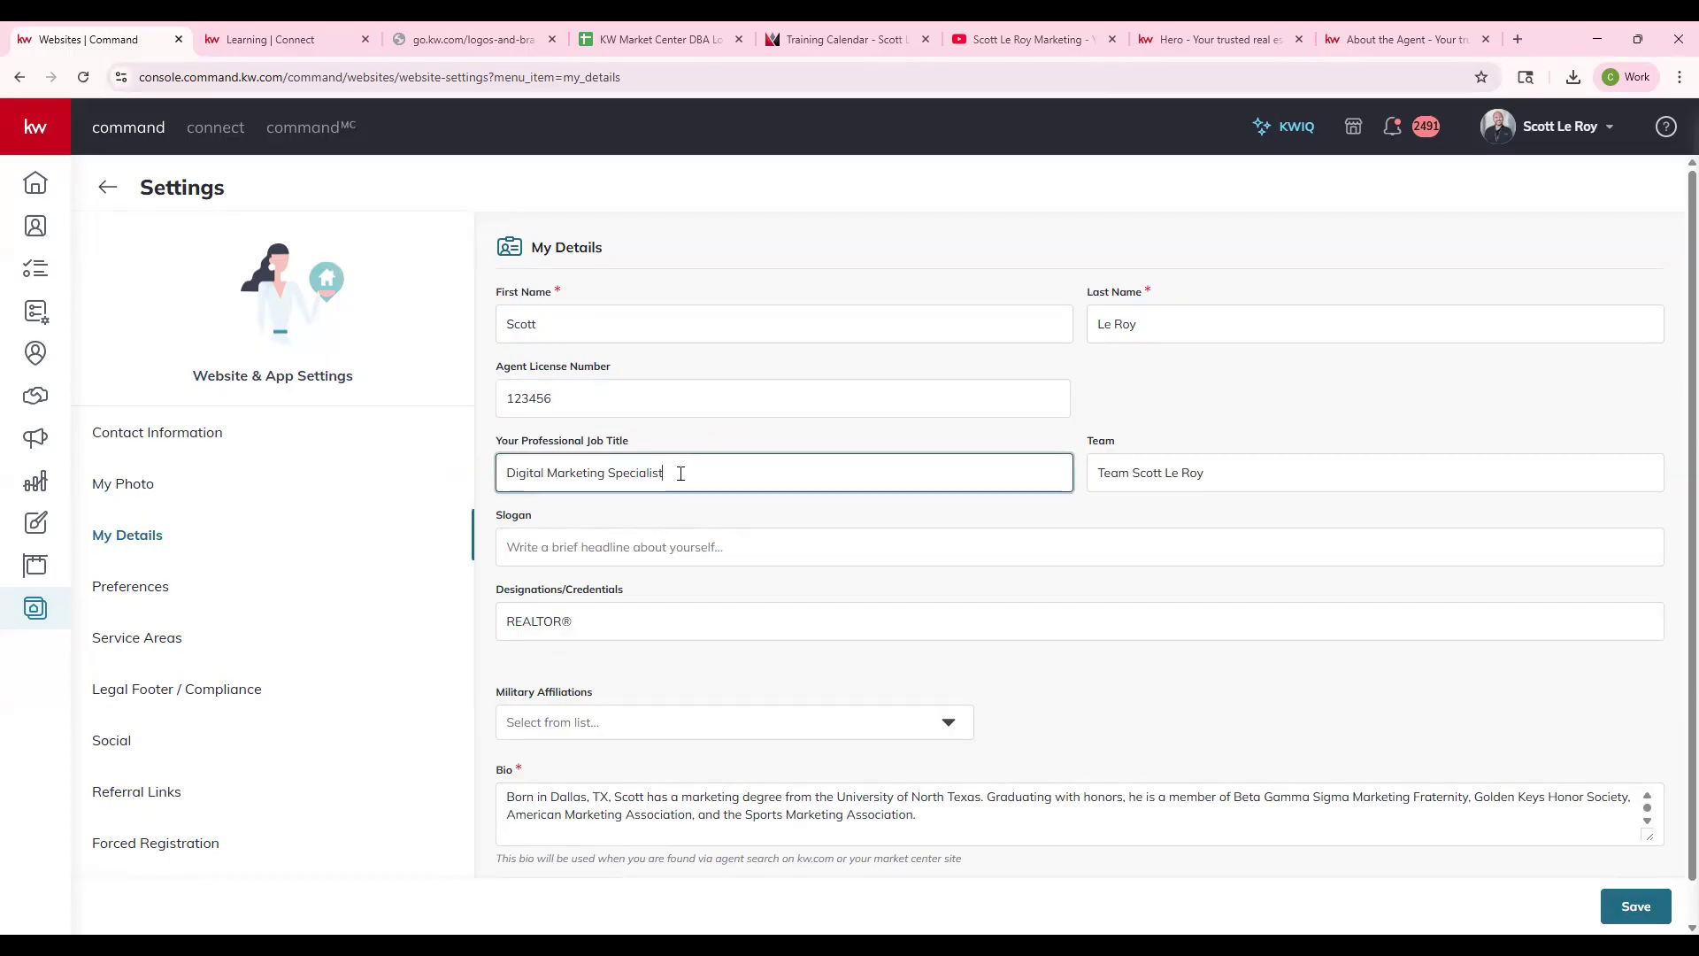
{"action": "left_click", "coordinate": [1100, 470]}
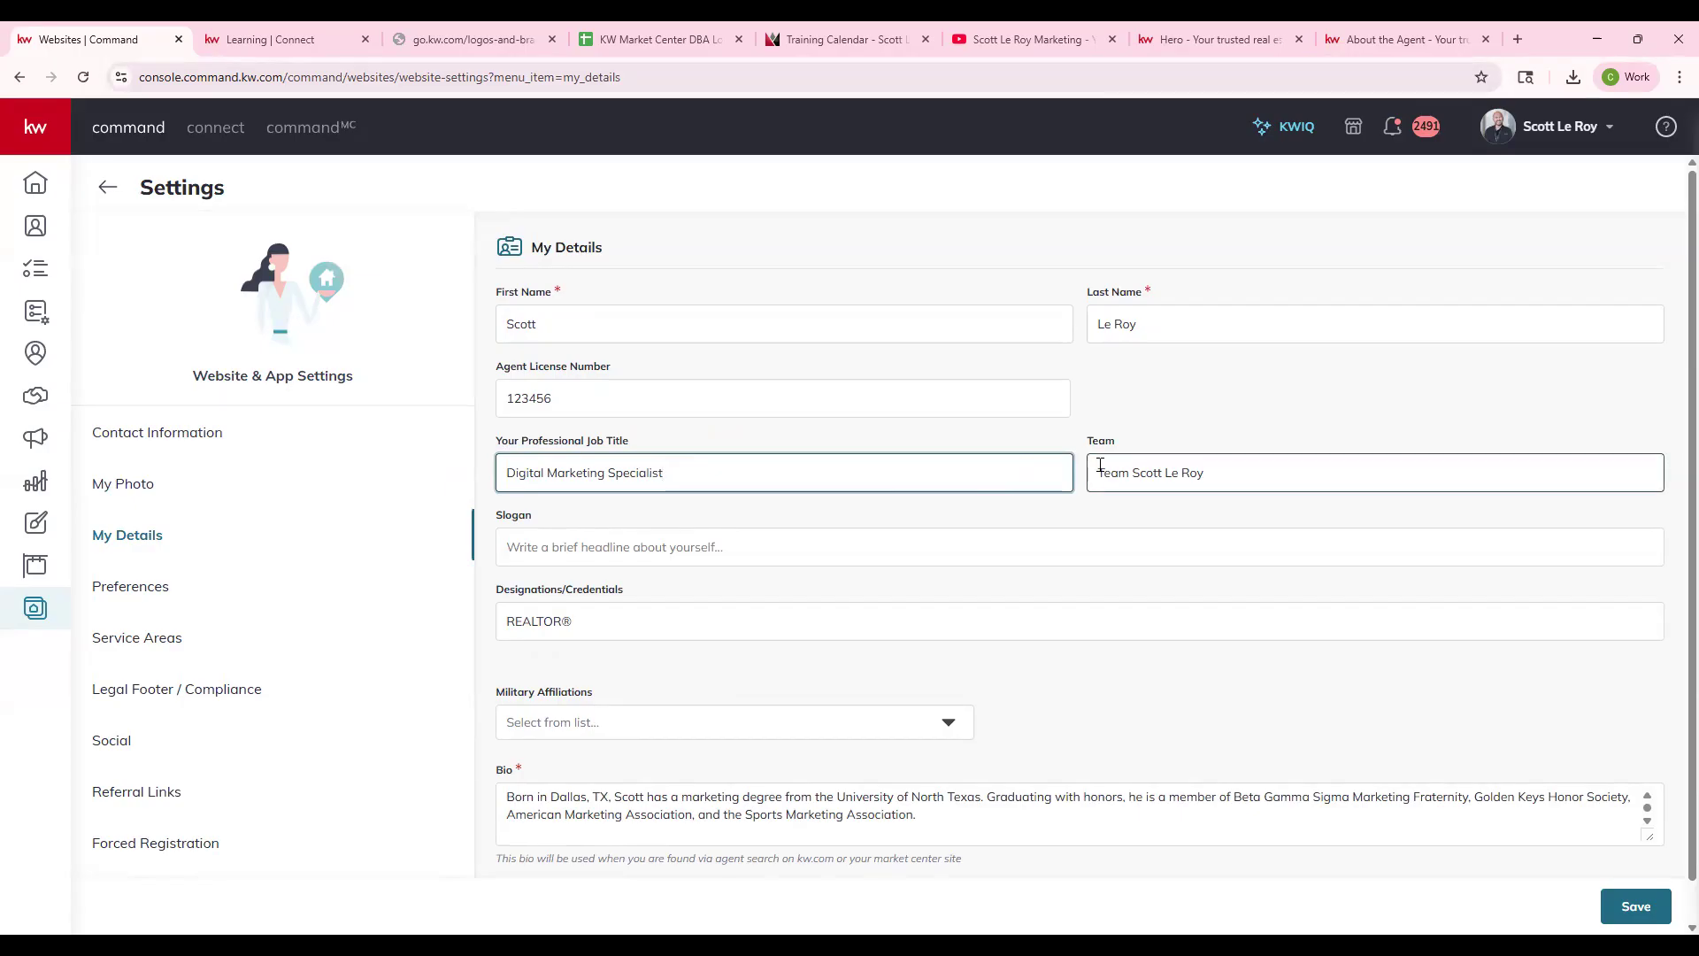
{"action": "key", "text": "ctrl+a"}
{"action": "left_click", "coordinate": [1014, 538]}
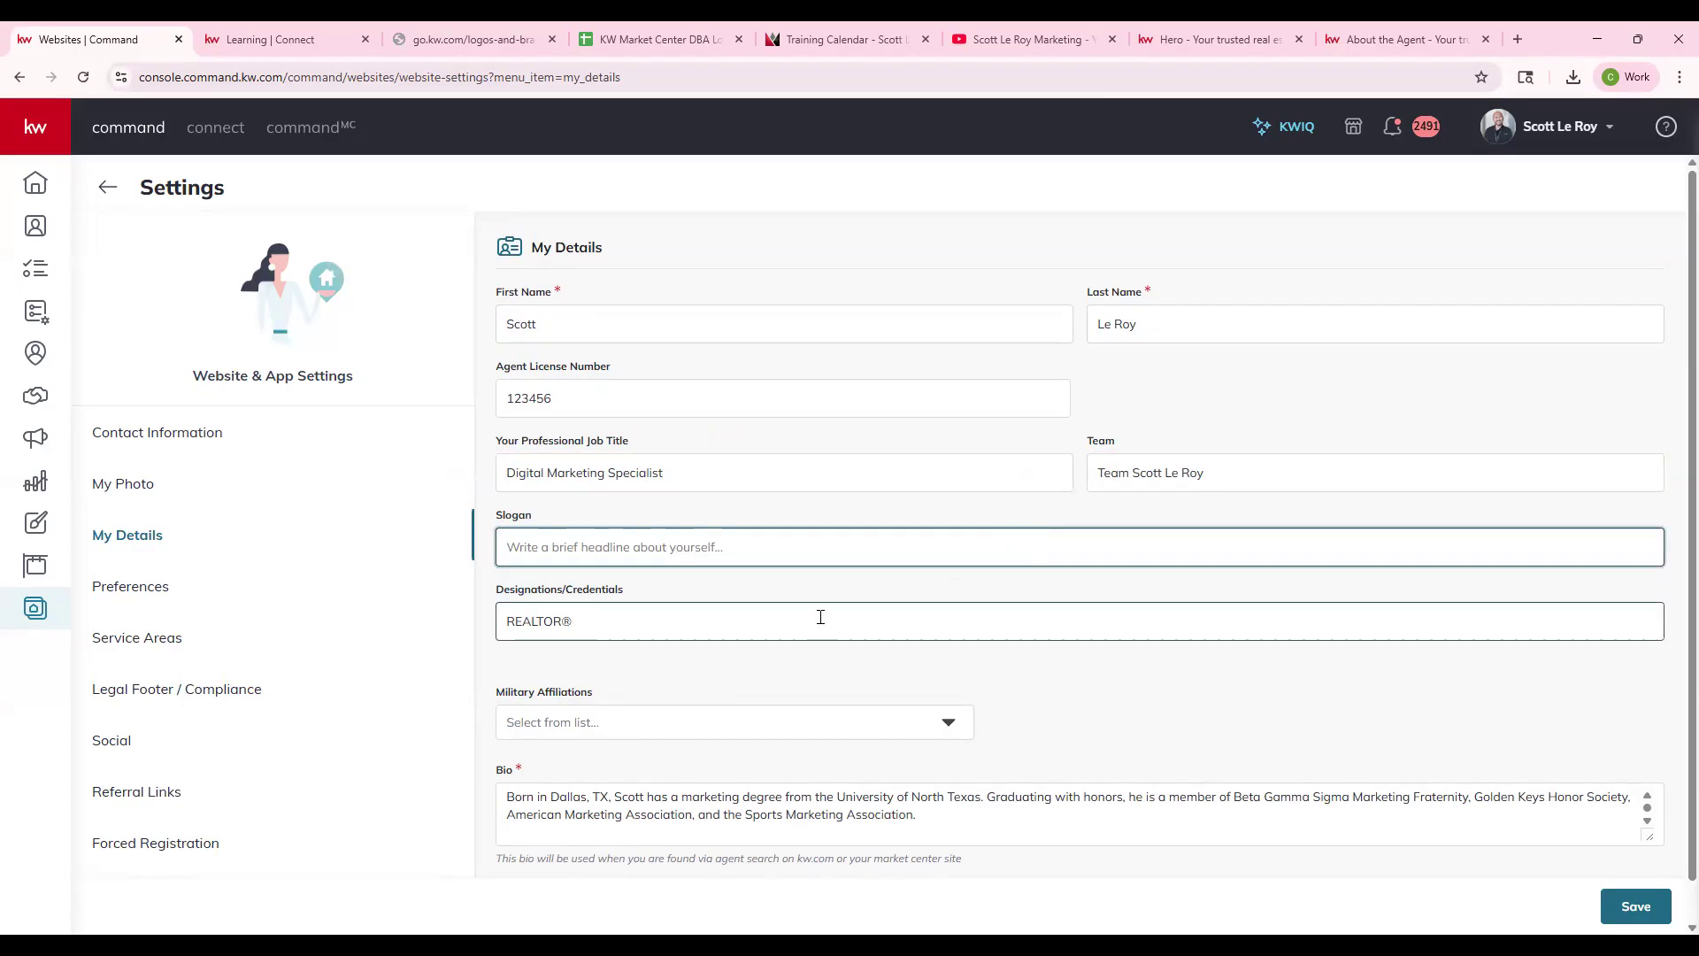
{"action": "left_click", "coordinate": [494, 621]}
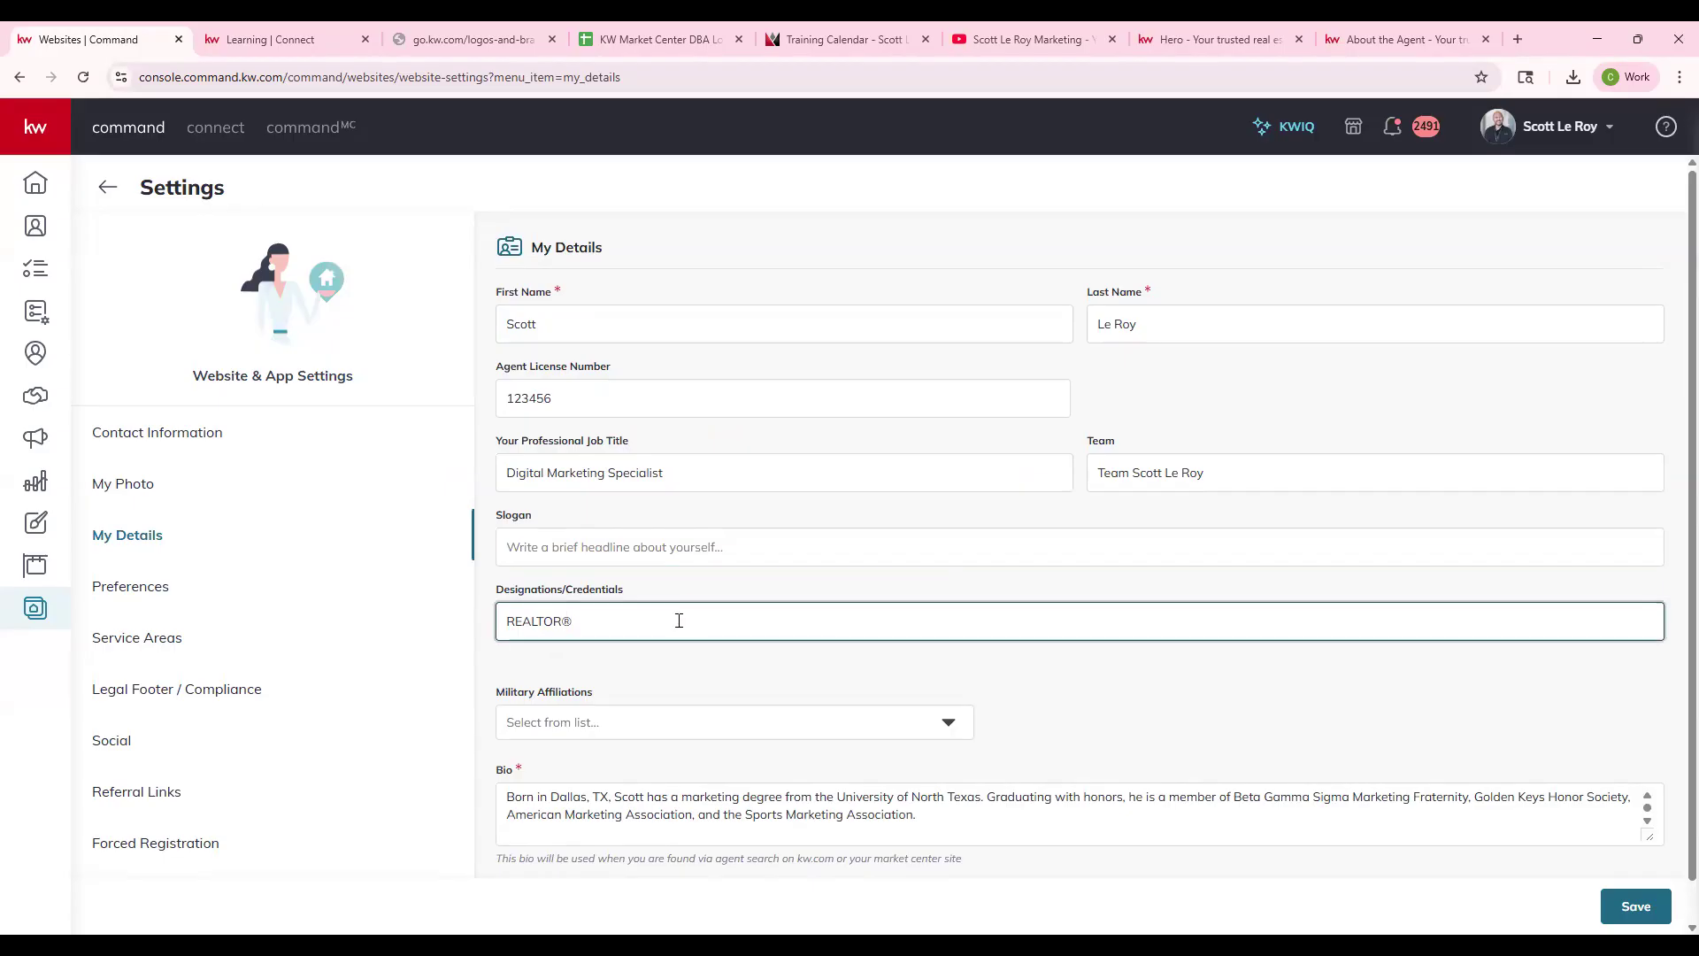
{"action": "scroll", "coordinate": [672, 625], "scroll_direction": "down", "scroll_amount": 1}
{"action": "left_click", "coordinate": [683, 680]}
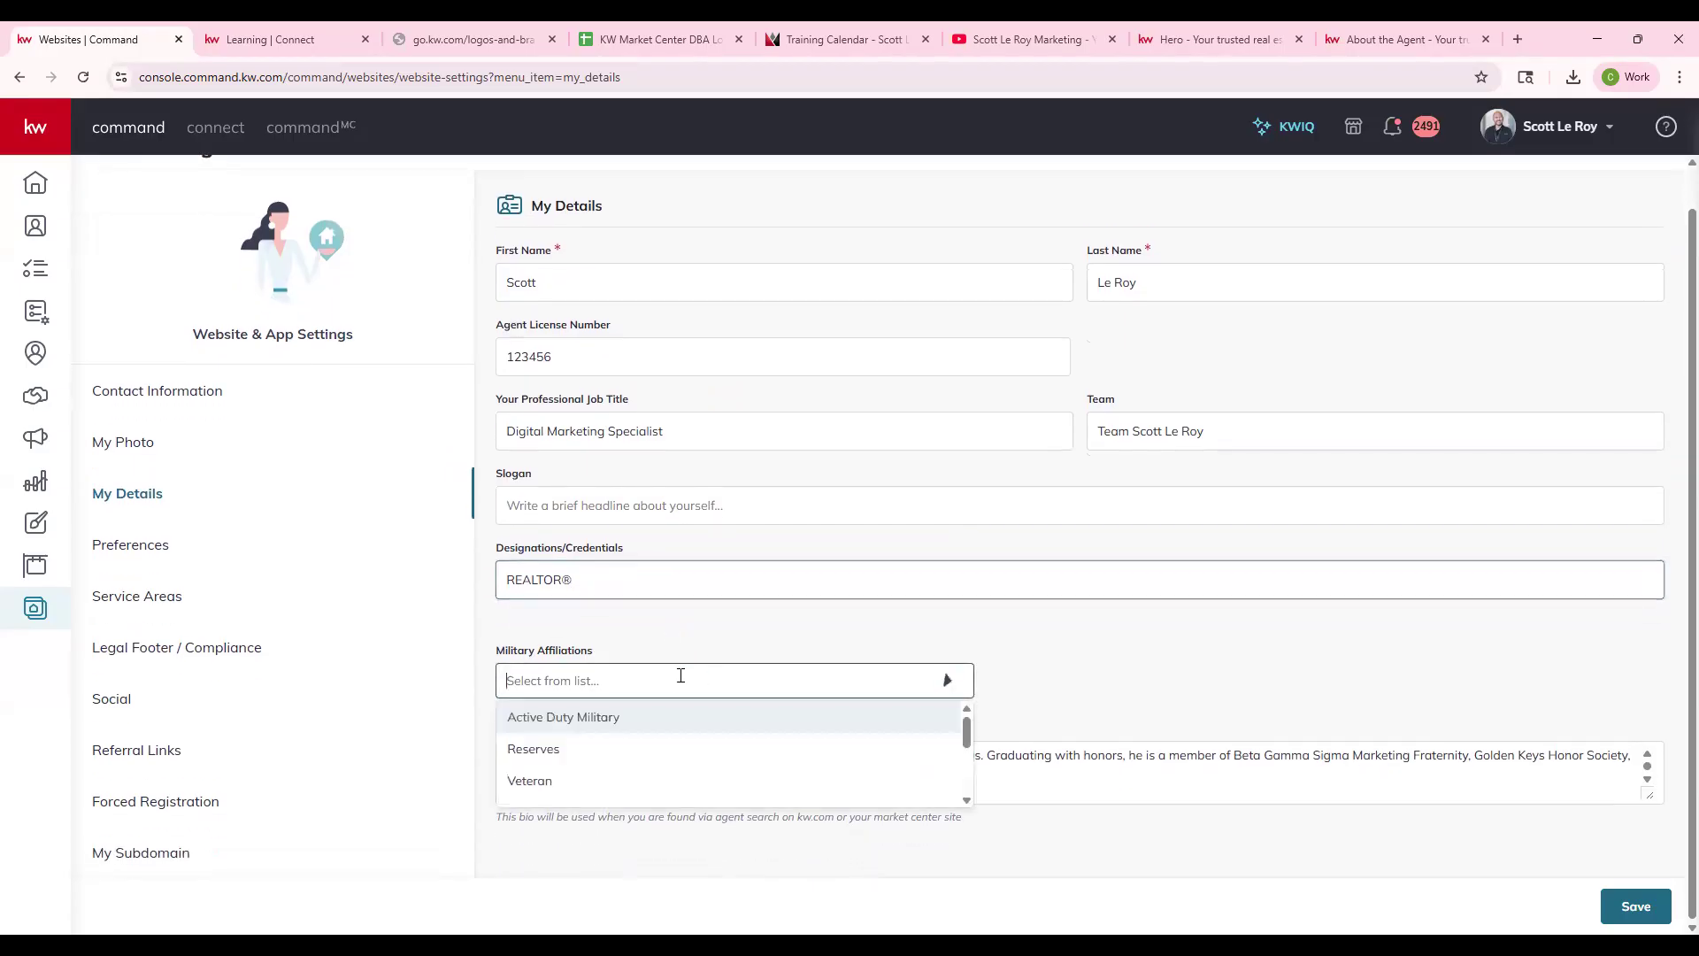
{"action": "scroll", "coordinate": [911, 731], "scroll_direction": "down", "scroll_amount": 2}
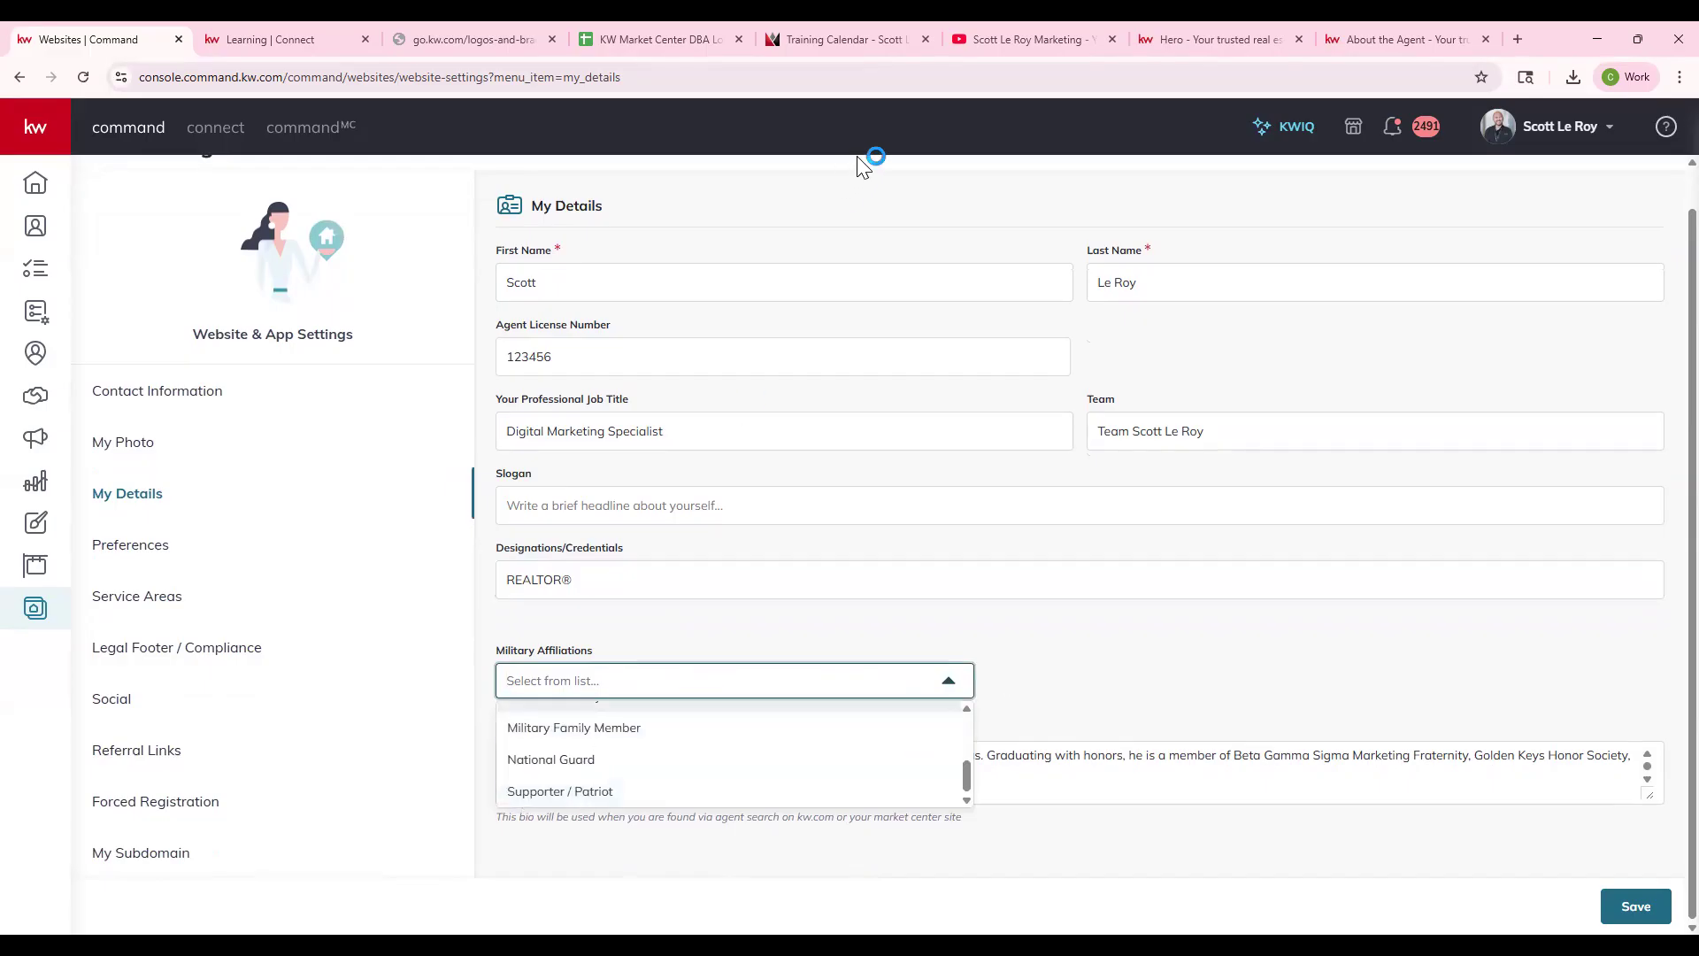
{"action": "left_click", "coordinate": [951, 680]}
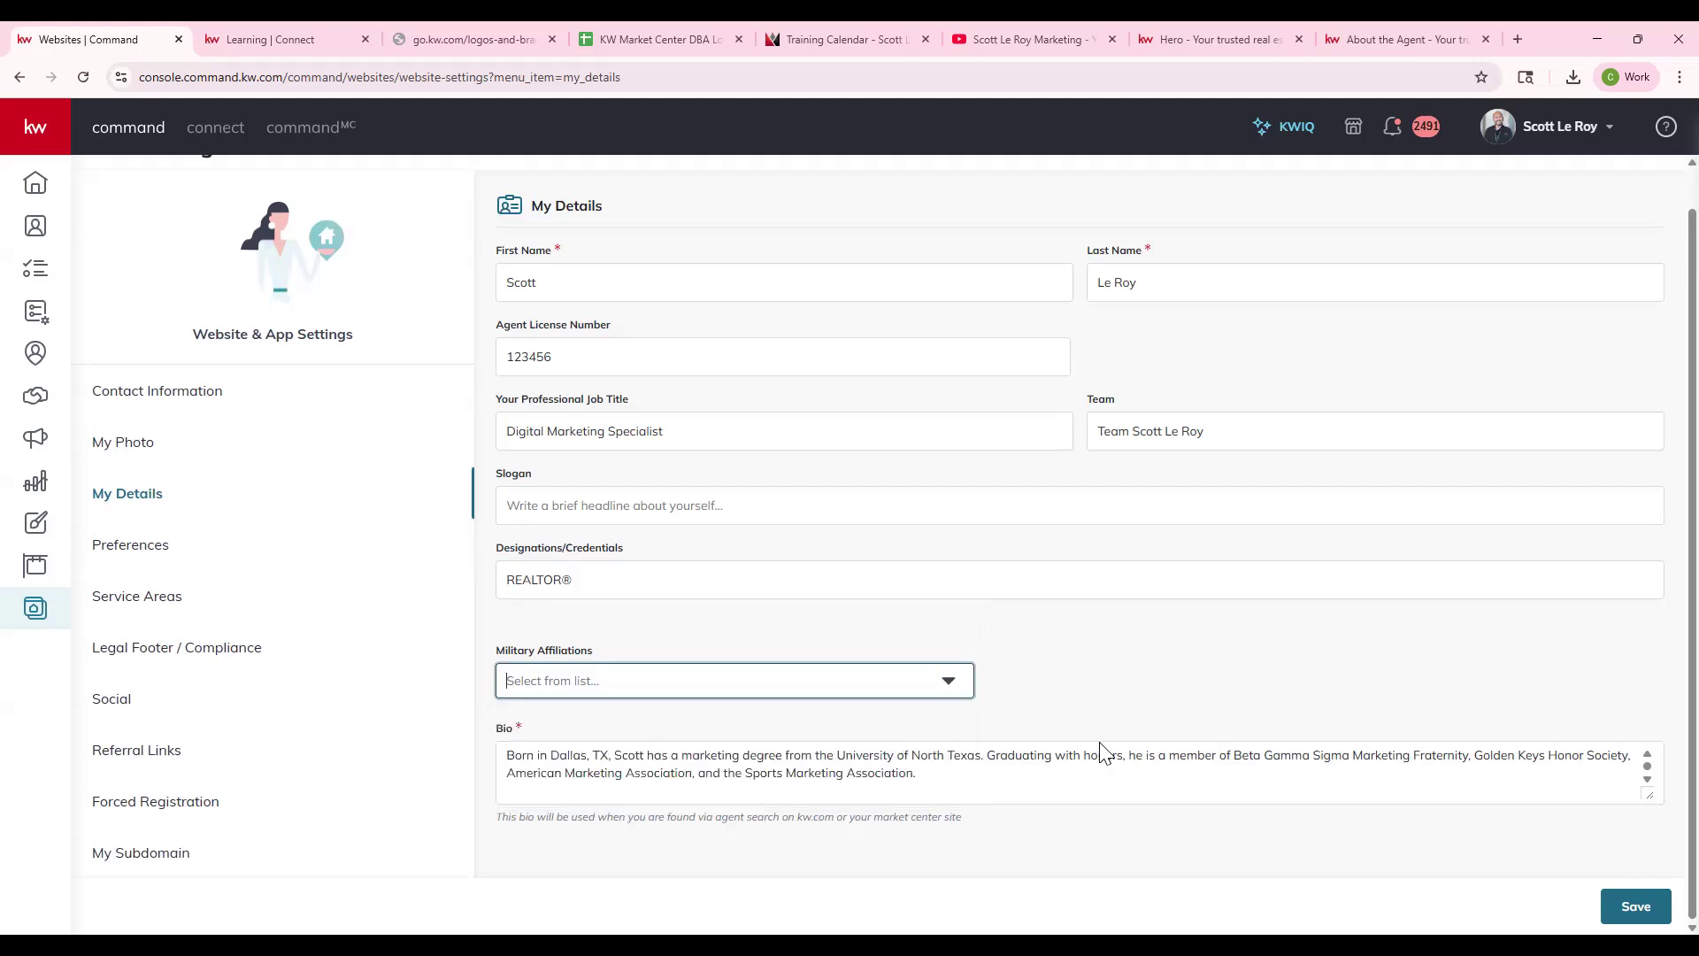
- Expand the Bio to its full three paragraphs and save the My Details profile
{"action": "left_click_drag", "start_coordinate": [1651, 794], "coordinate": [1651, 921]}
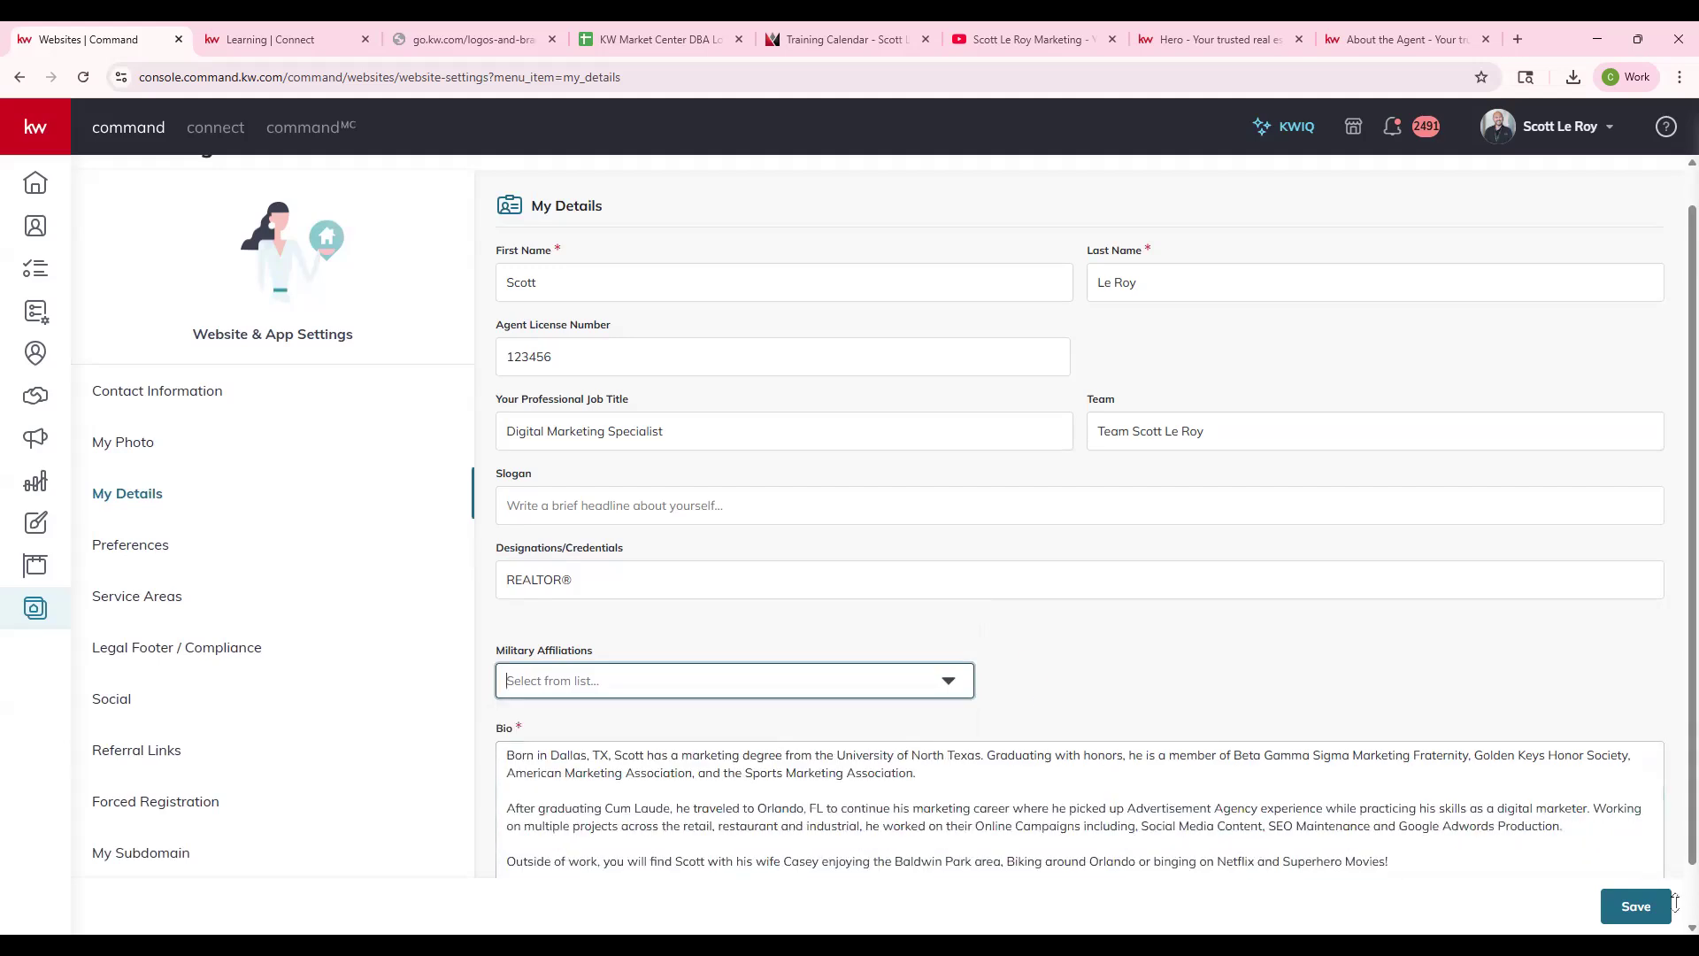
{"action": "scroll", "coordinate": [1366, 721], "scroll_direction": "down", "scroll_amount": 1}
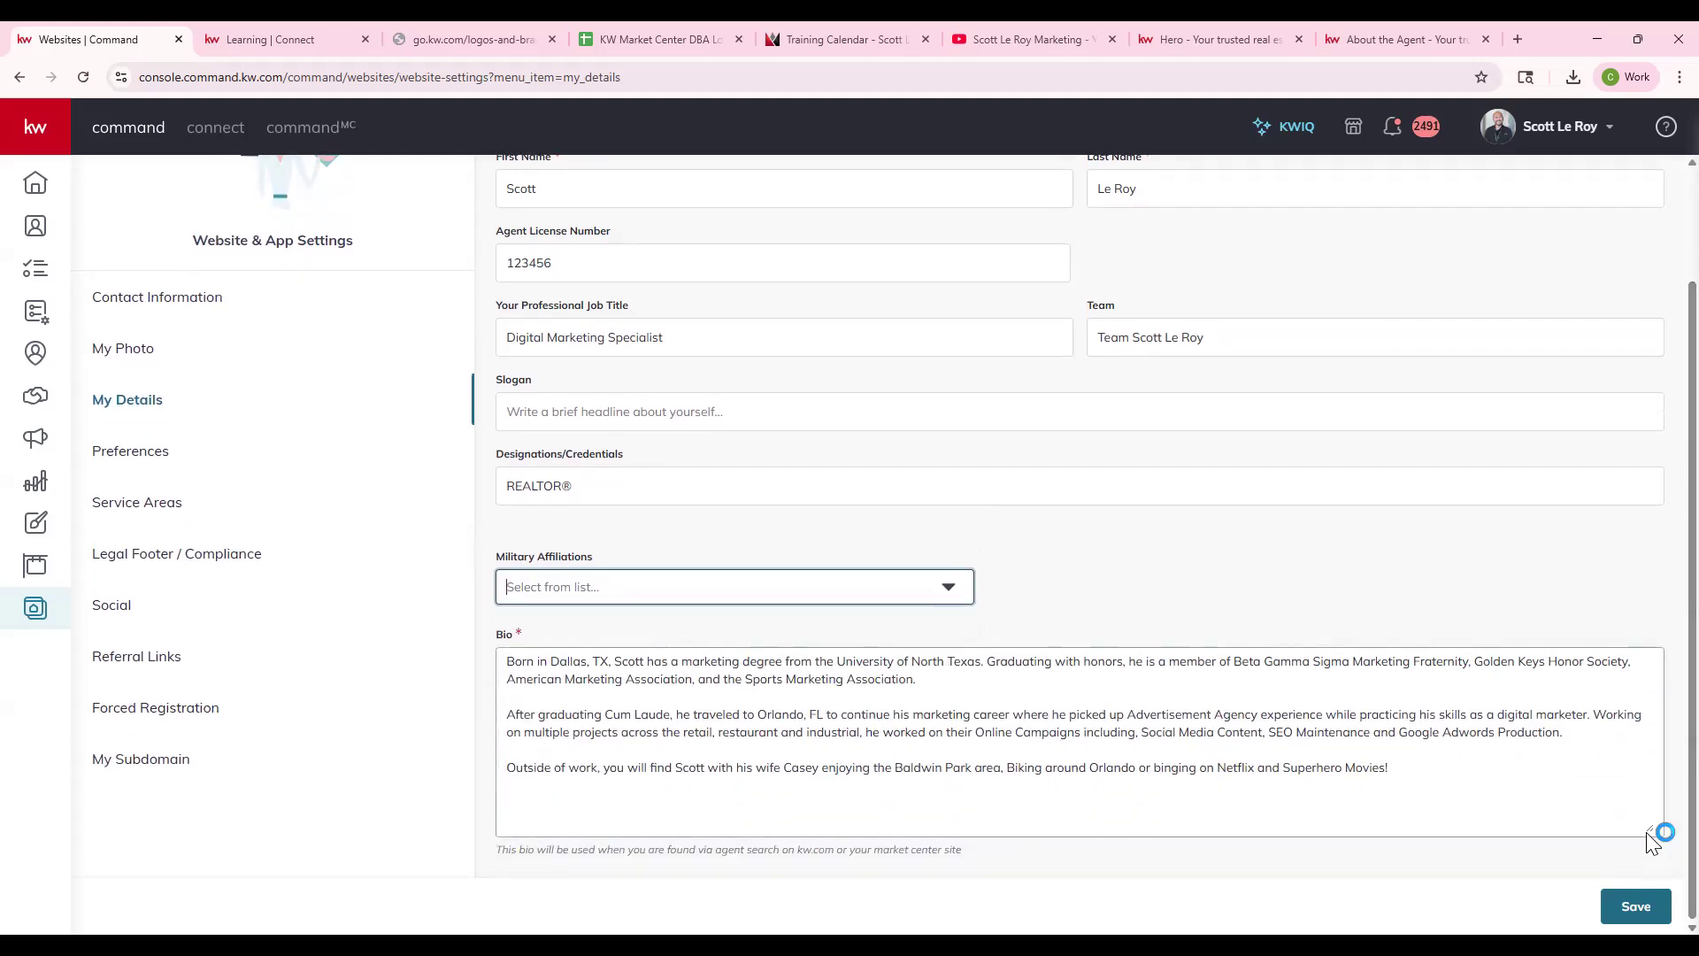
{"action": "scroll", "coordinate": [1384, 766], "scroll_direction": "up", "scroll_amount": 1}
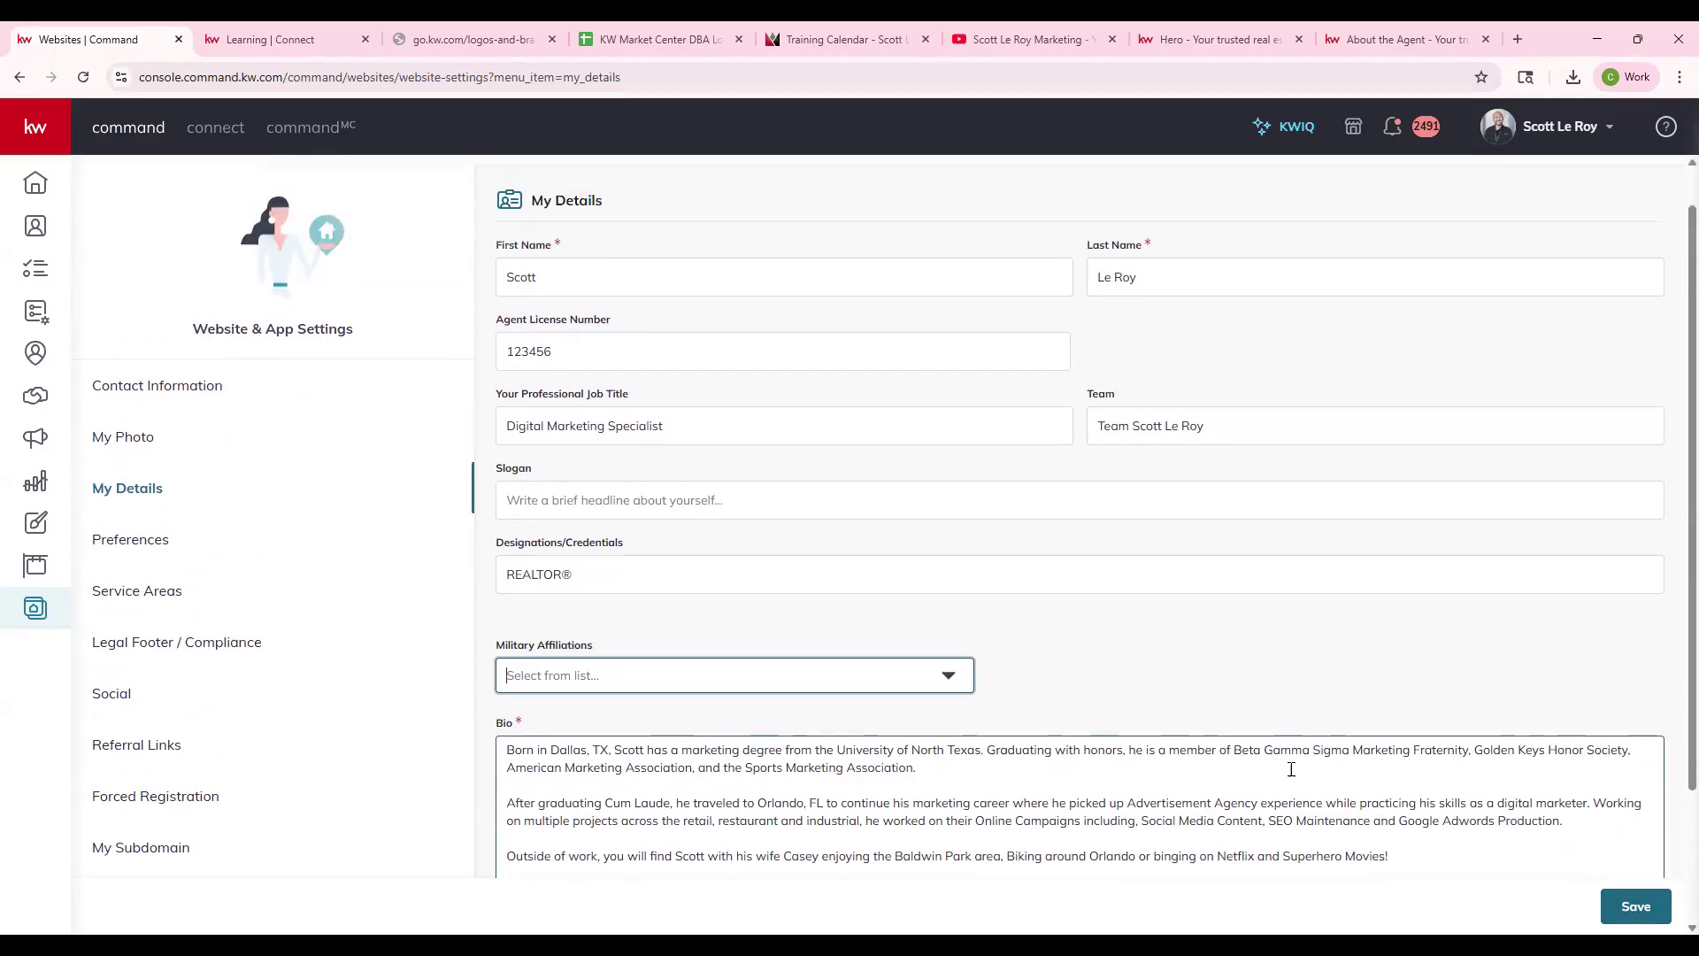
{"action": "scroll", "coordinate": [1279, 751], "scroll_direction": "down", "scroll_amount": 2}
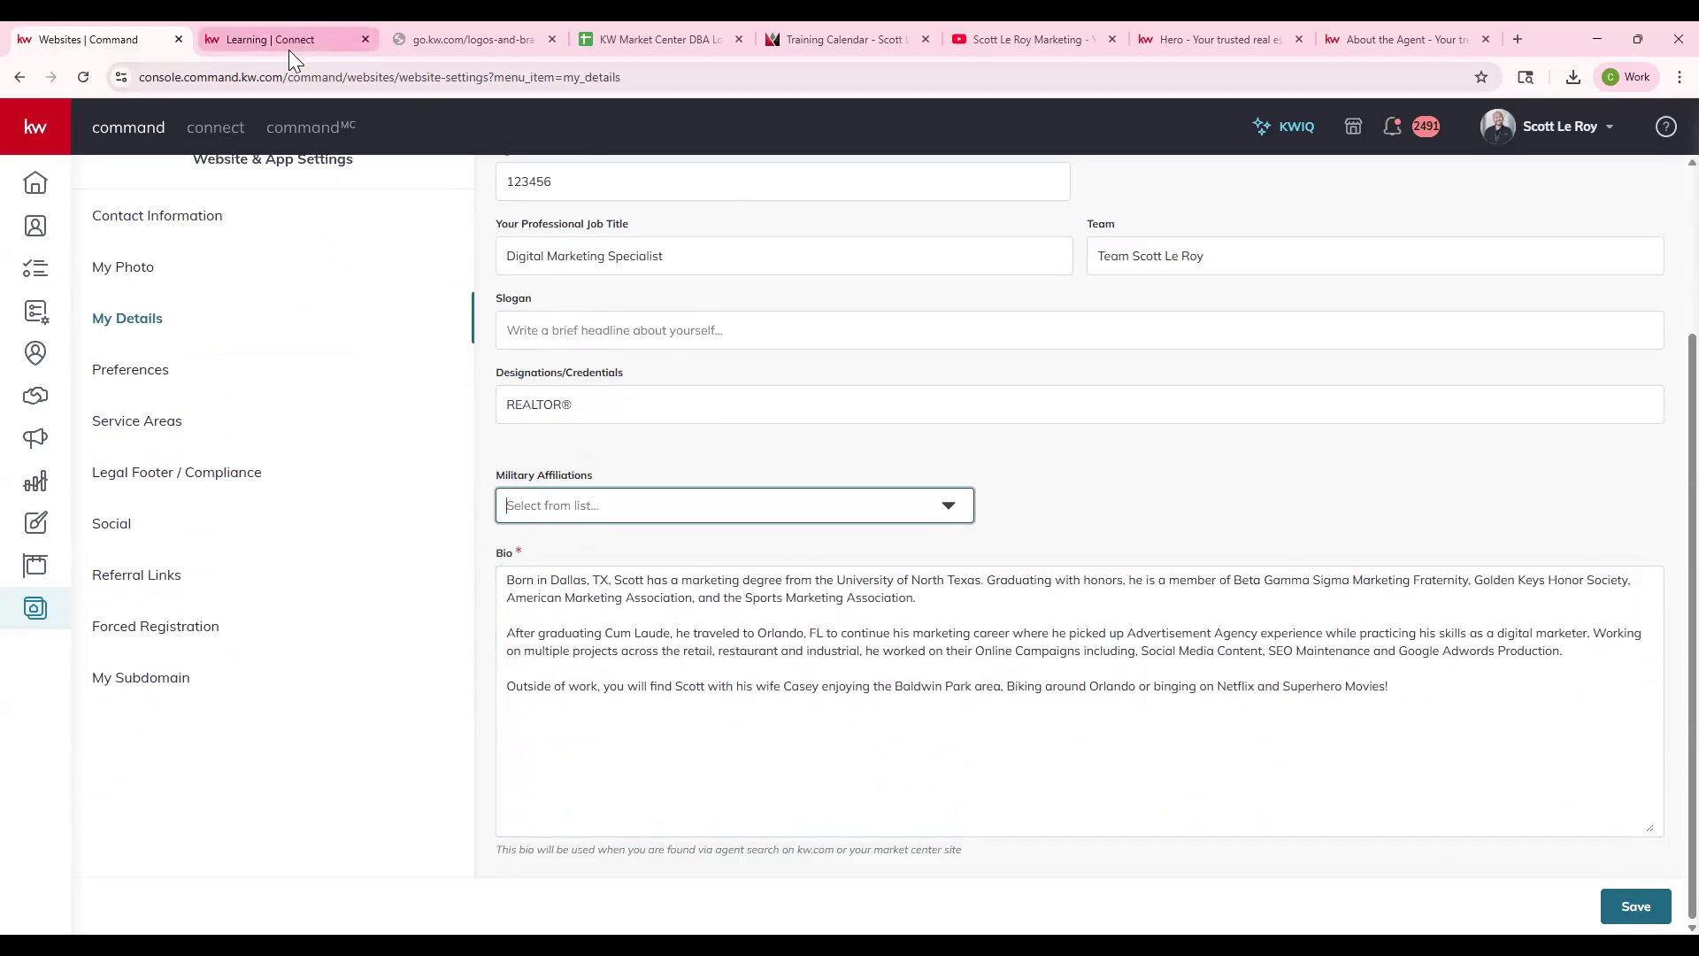
{"action": "left_click", "coordinate": [1009, 651]}
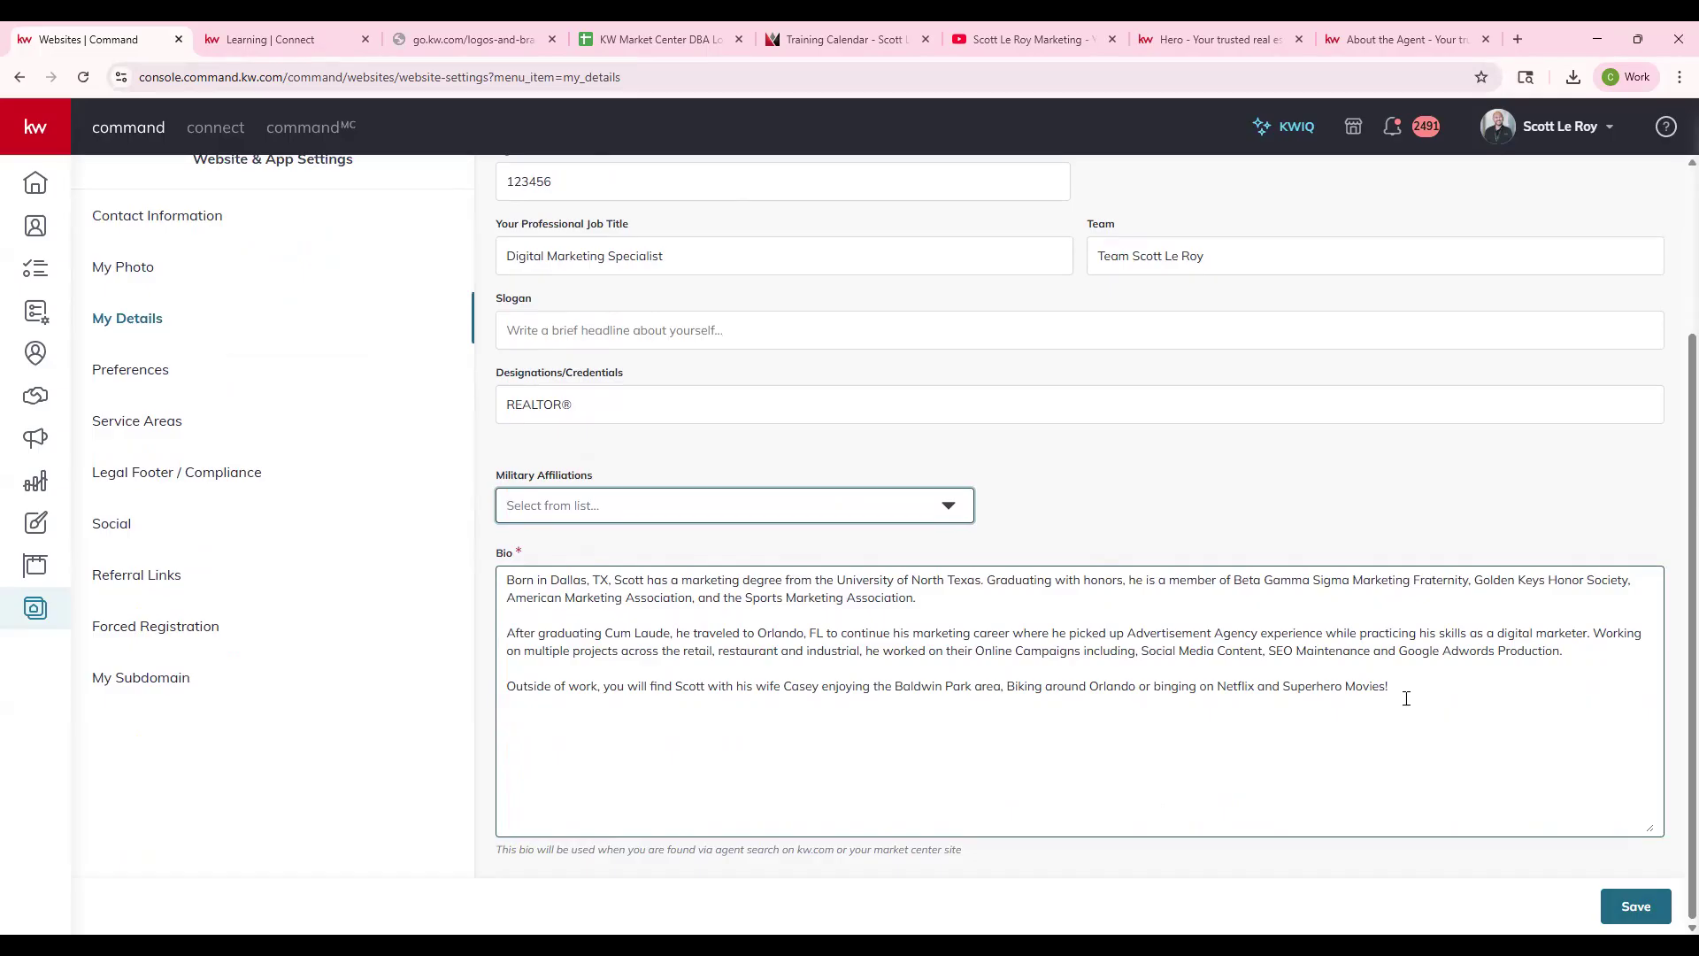
{"action": "left_click", "coordinate": [1634, 906]}
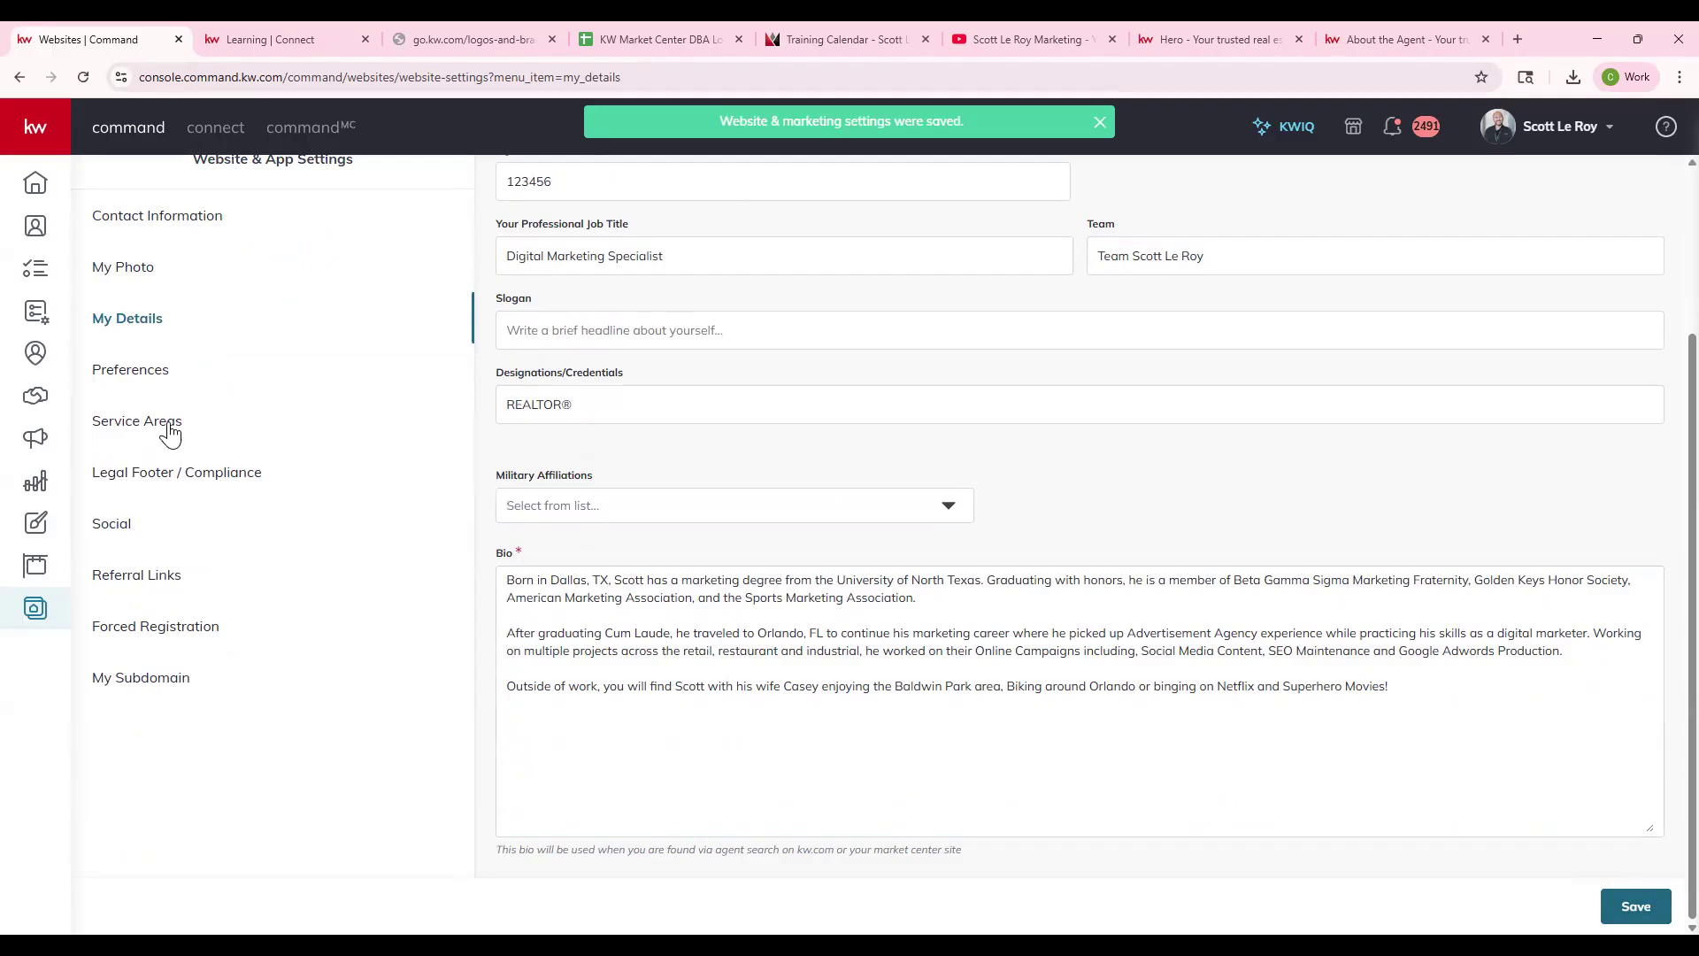
{"action": "left_click", "coordinate": [147, 379]}
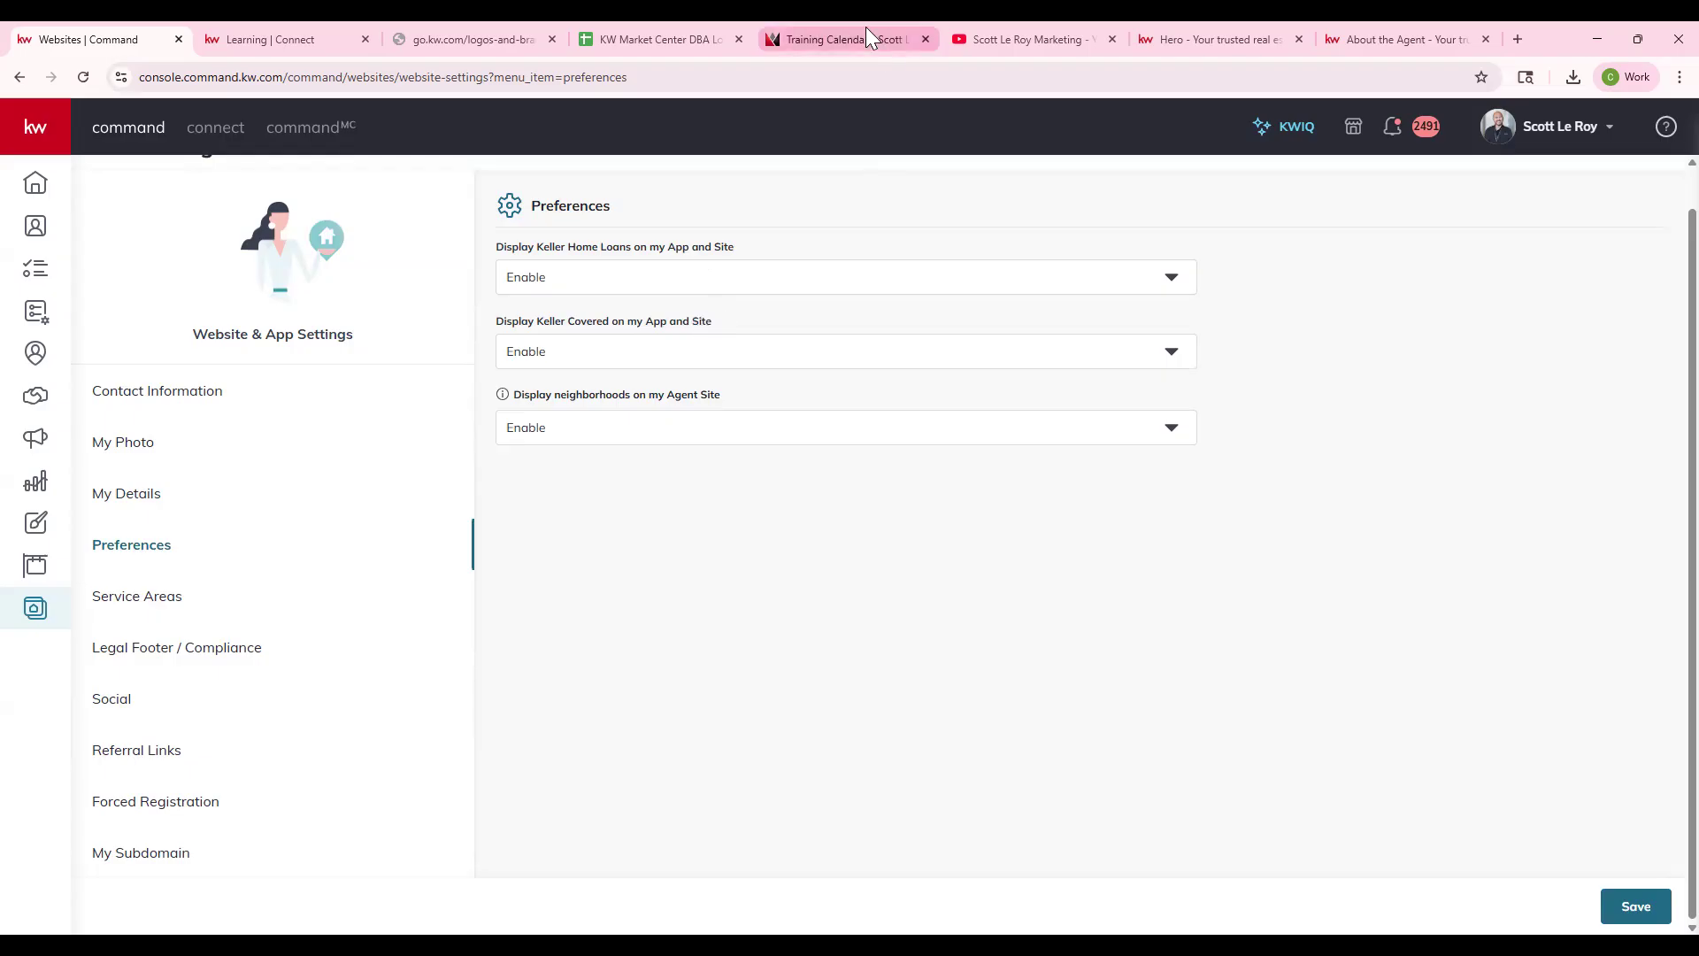
- Switch to the live agent website and scroll to its four Featured Properties
{"action": "left_click", "coordinate": [1162, 35]}
{"action": "scroll", "coordinate": [850, 461], "scroll_direction": "down", "scroll_amount": 4}
{"action": "scroll", "coordinate": [832, 512], "scroll_direction": "down", "scroll_amount": 10}
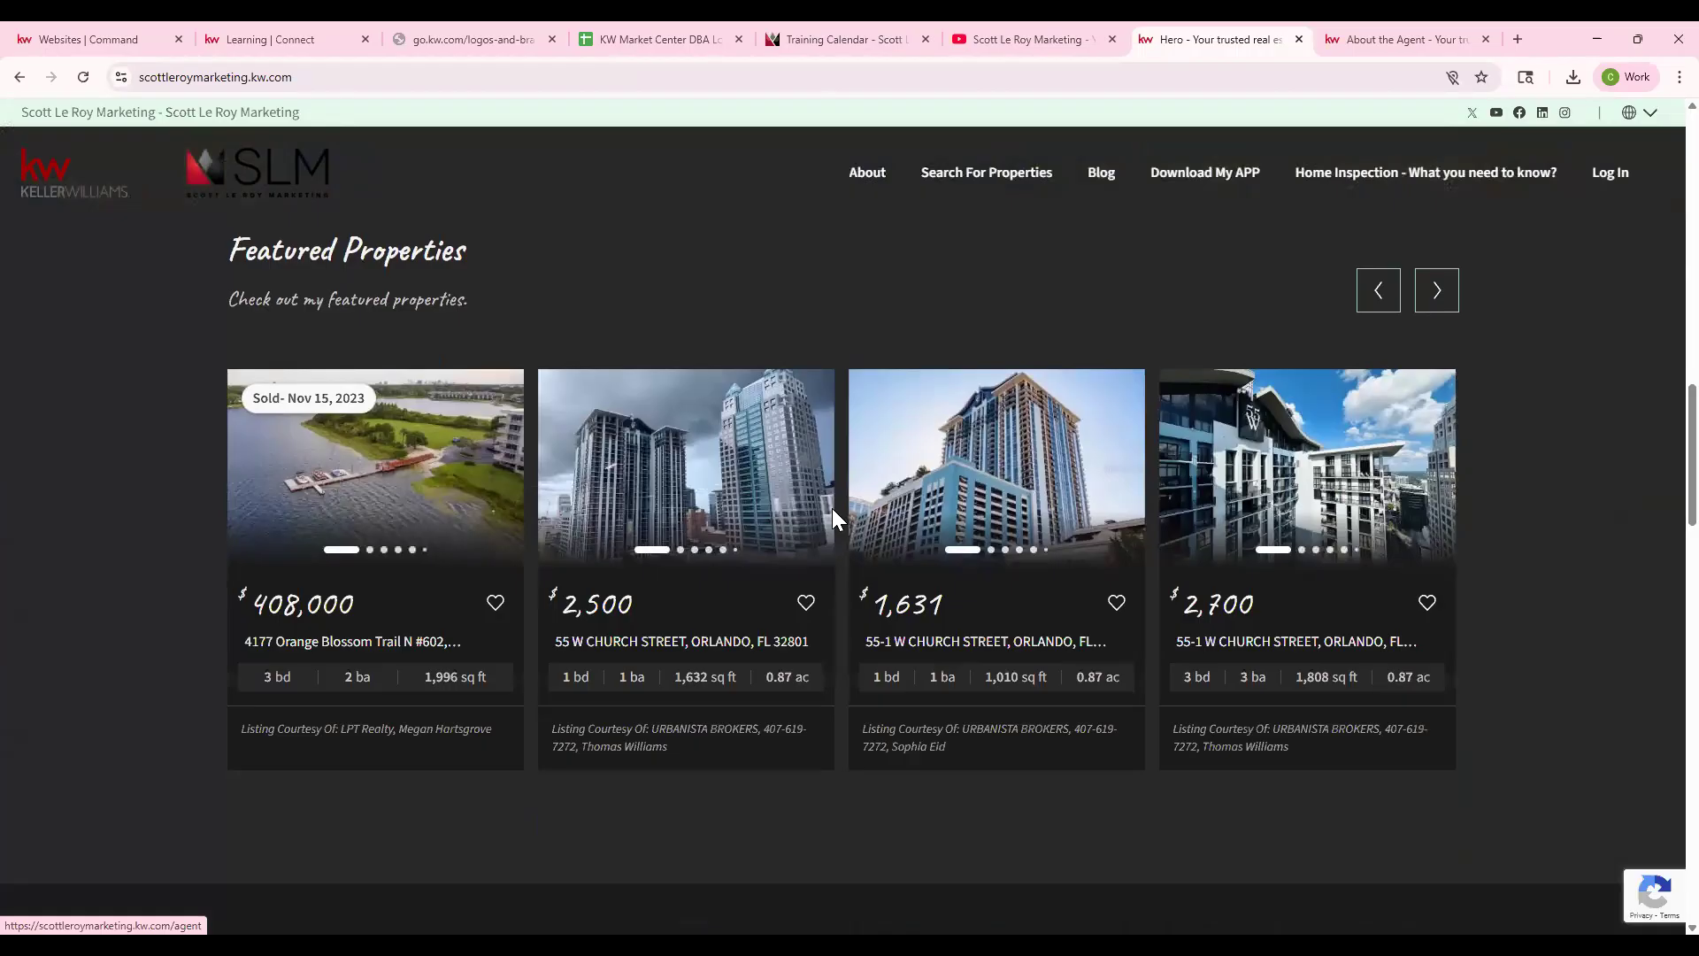
{"action": "left_click", "coordinate": [392, 440]}
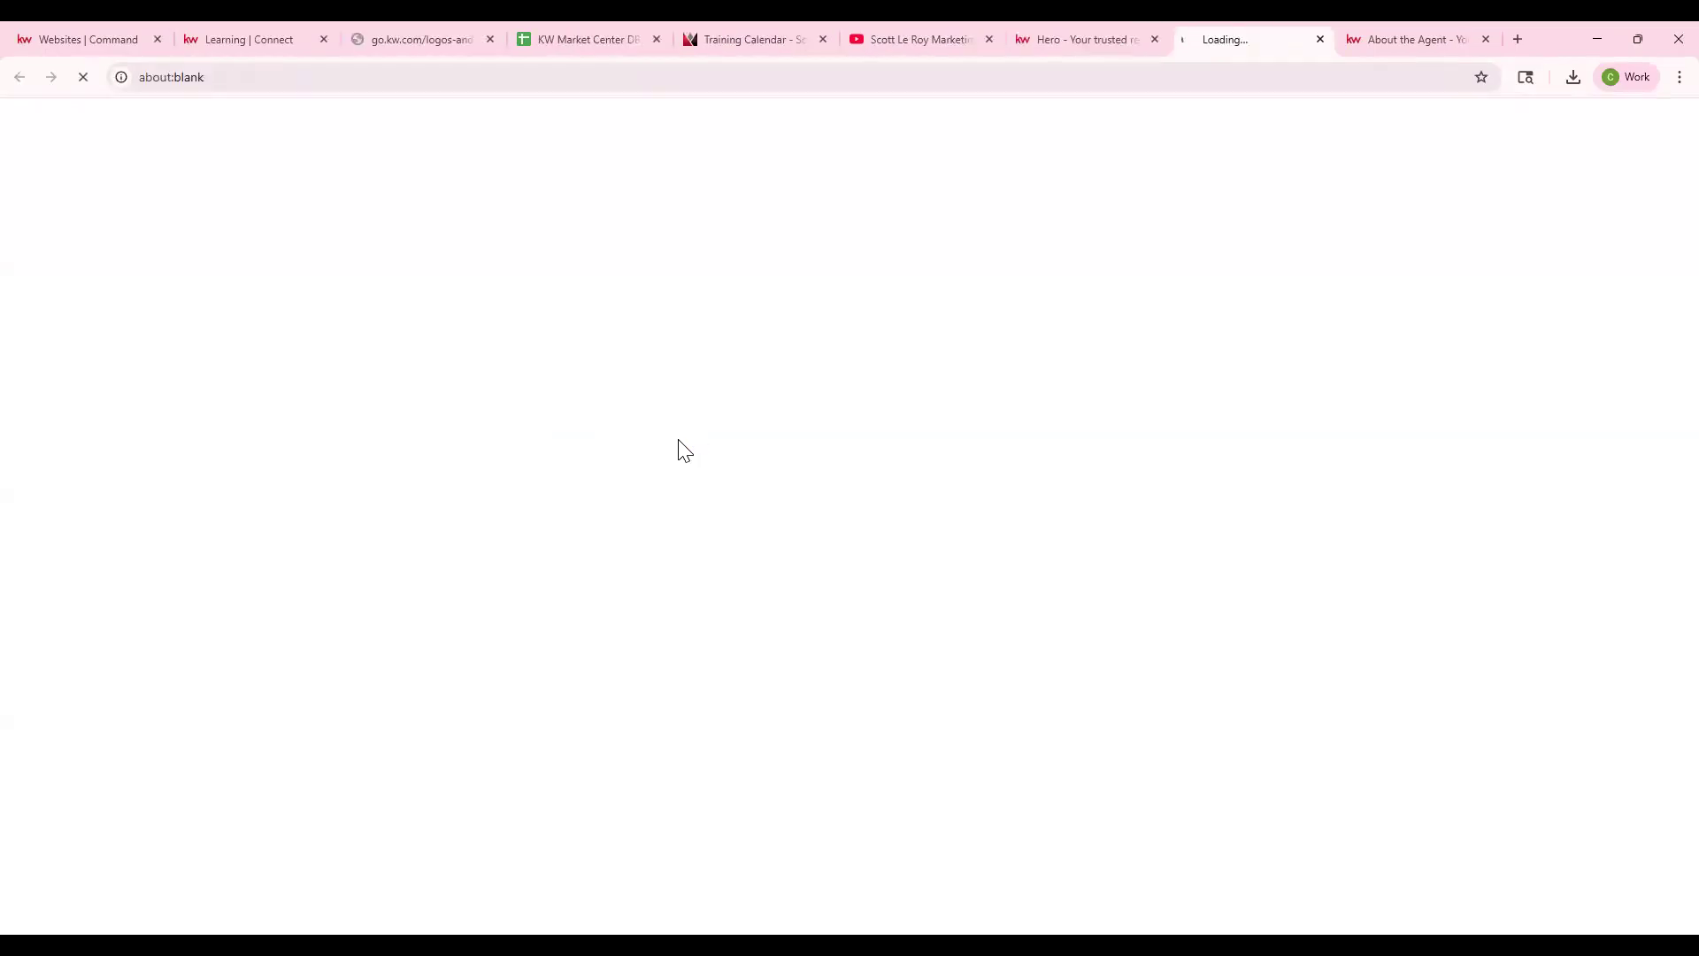
{"action": "scroll", "coordinate": [779, 336], "scroll_direction": "down", "scroll_amount": 15}
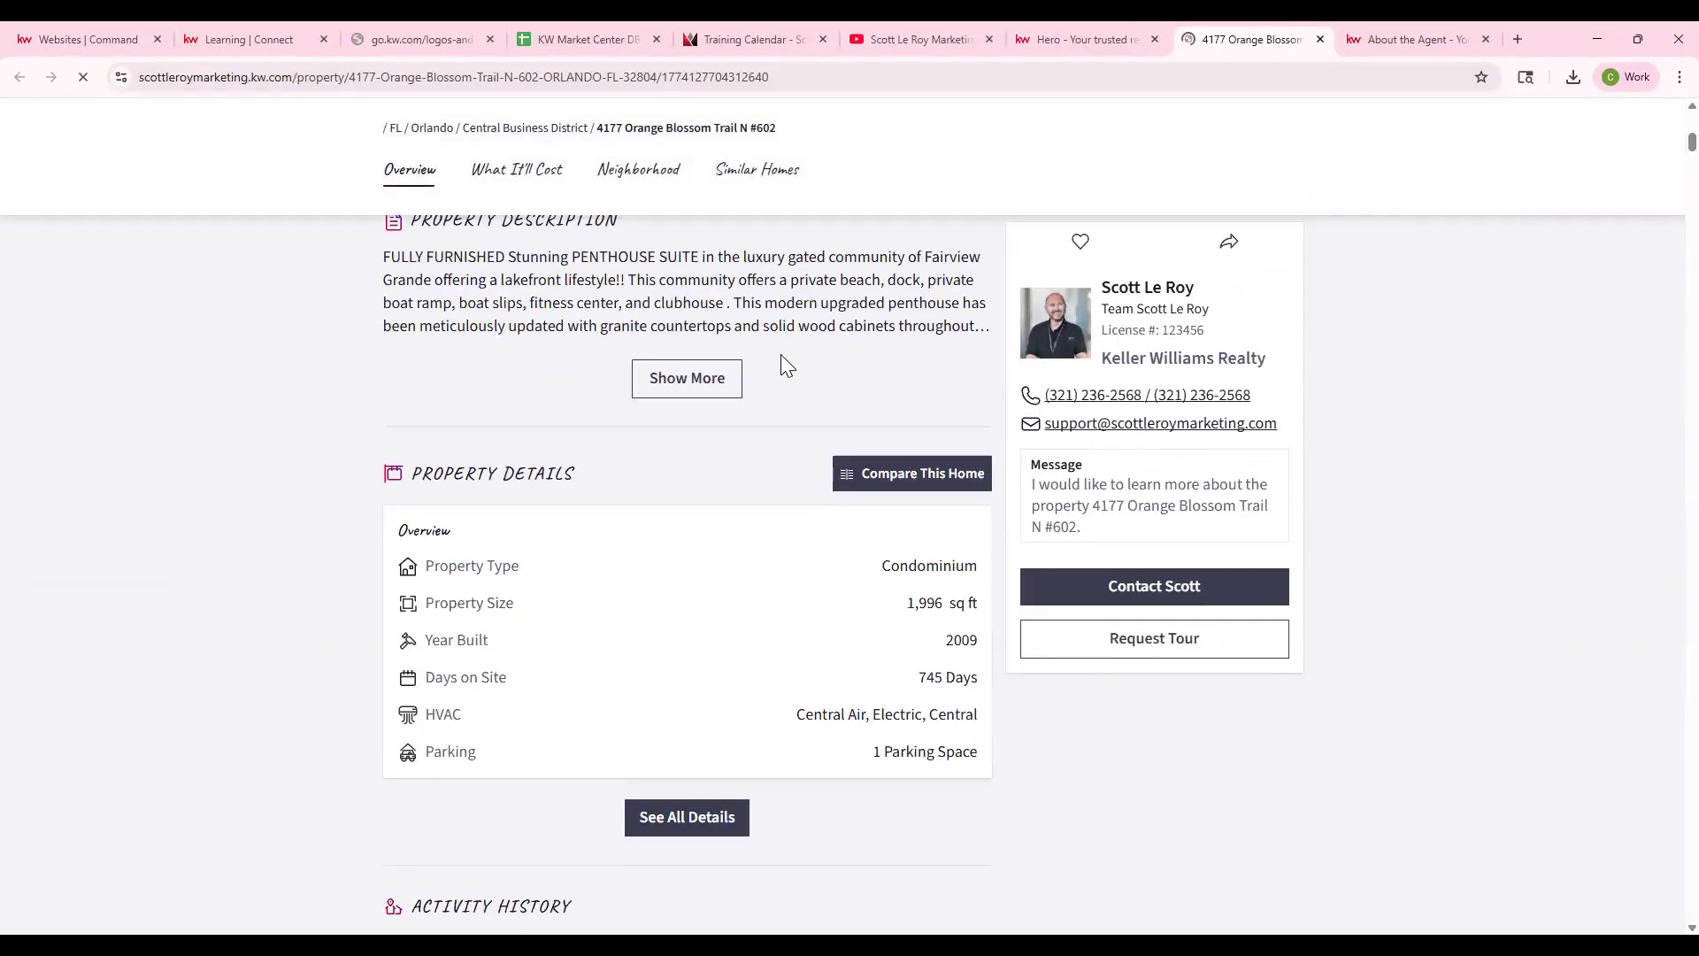
{"action": "scroll", "coordinate": [781, 363], "scroll_direction": "down", "scroll_amount": 15}
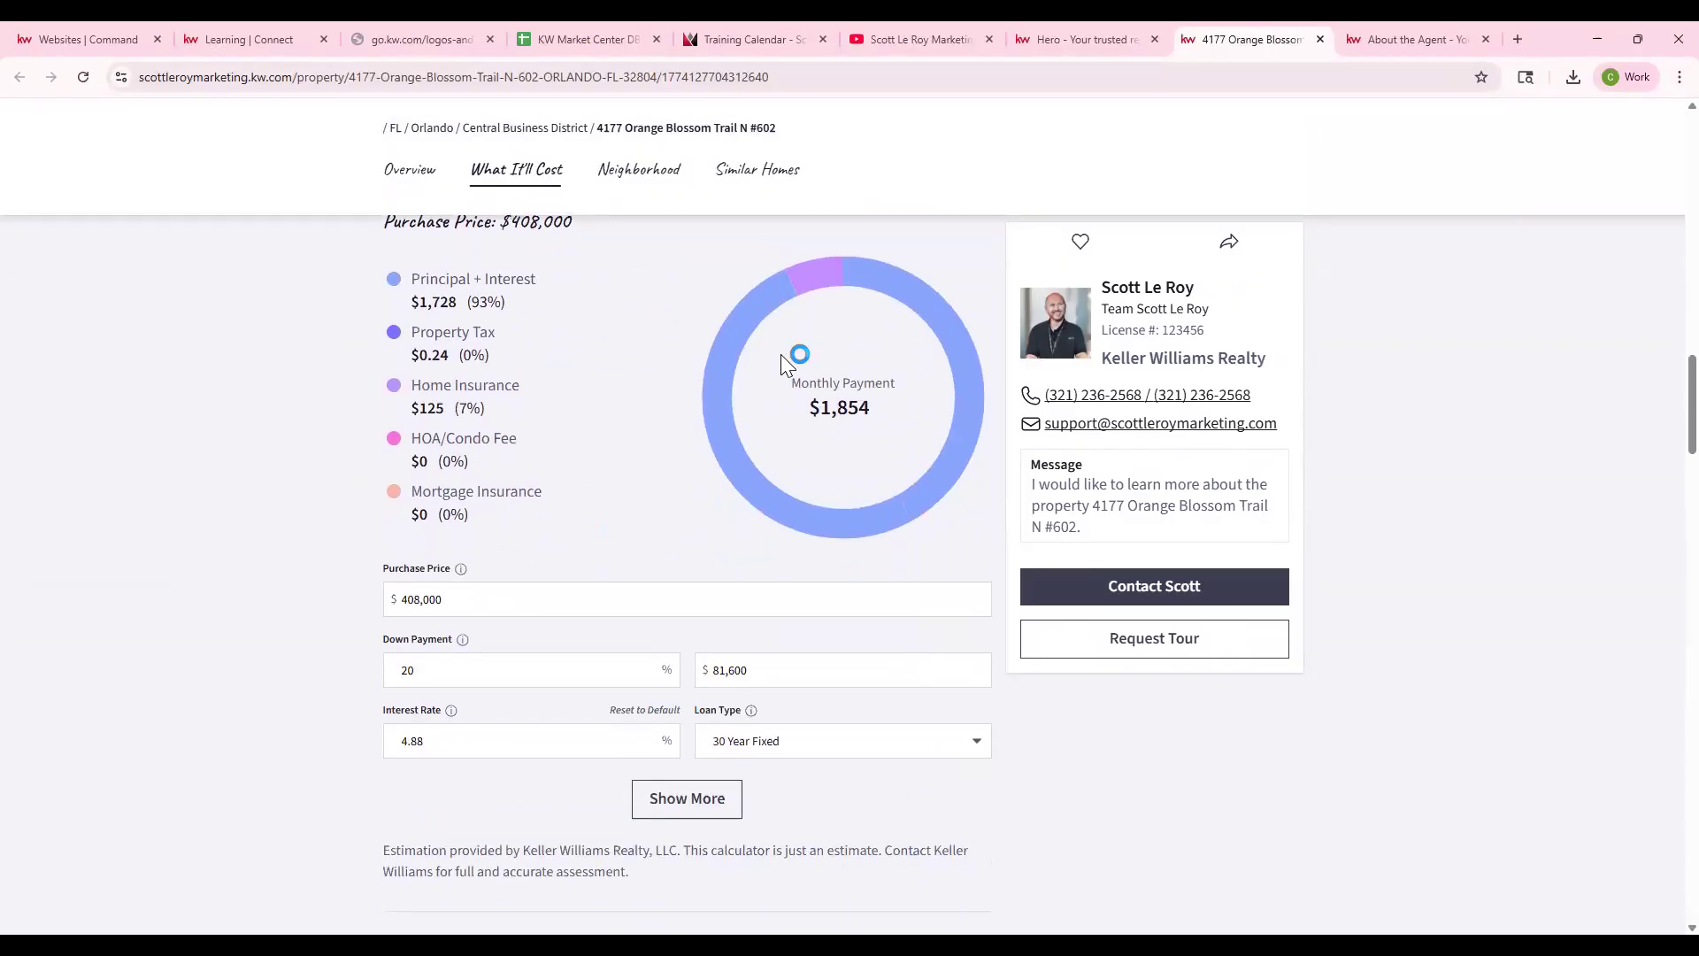
{"action": "scroll", "coordinate": [781, 354], "scroll_direction": "down", "scroll_amount": 3}
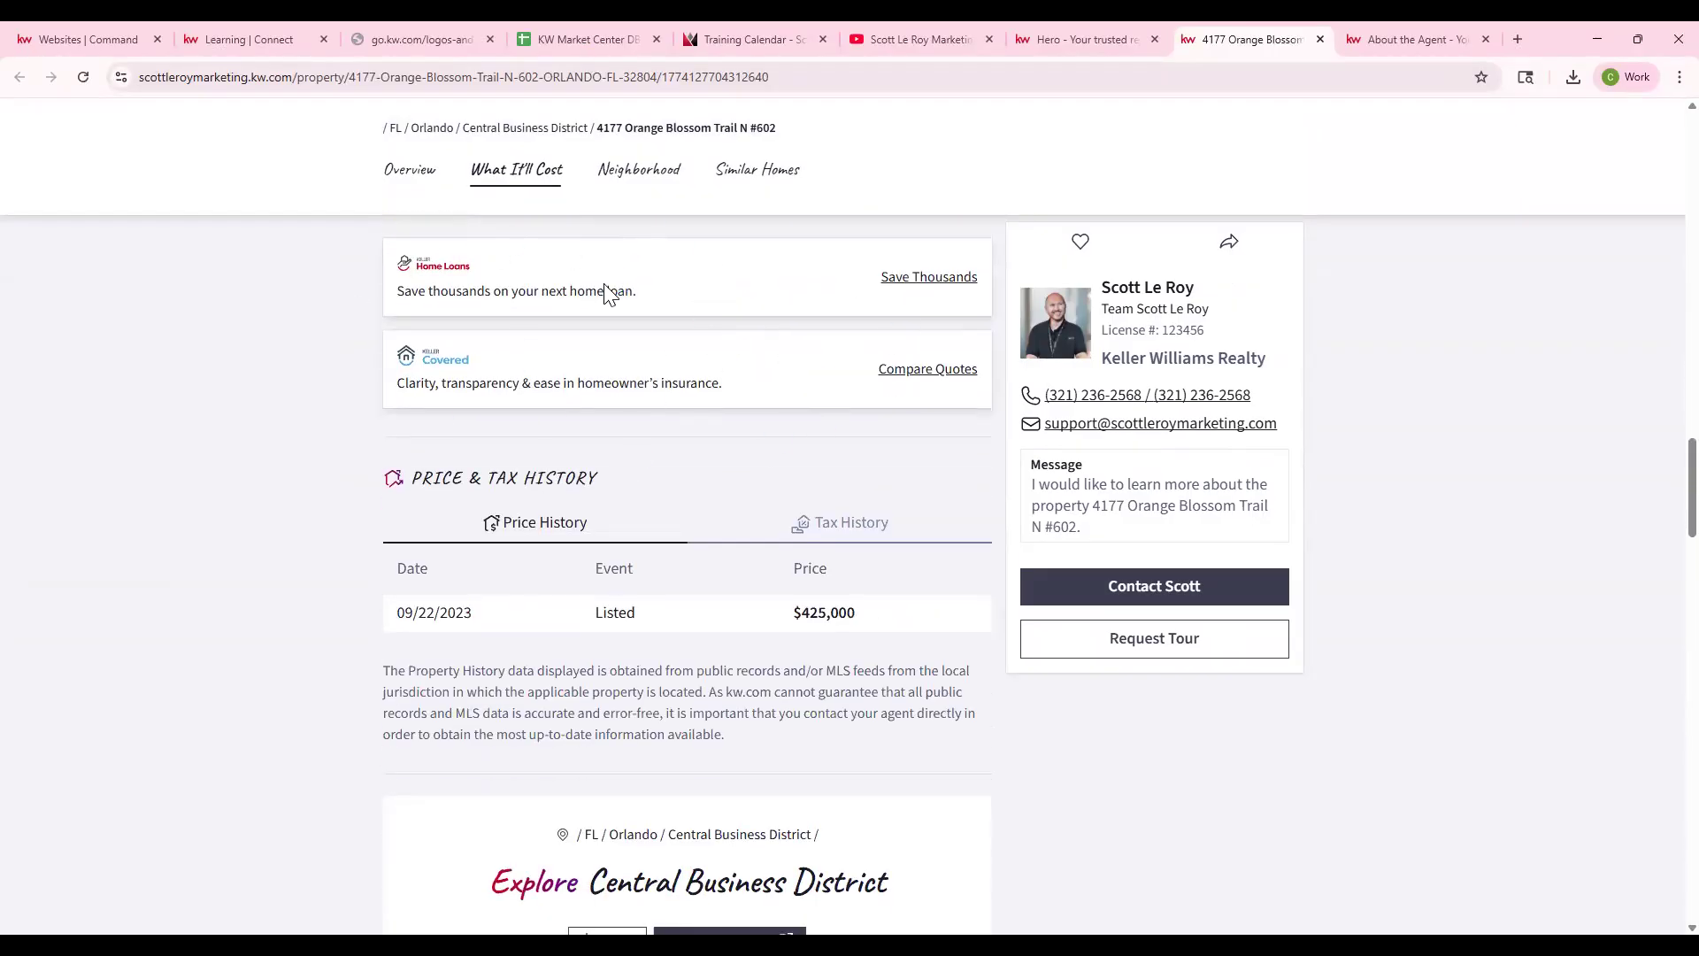
{"action": "left_click", "coordinate": [83, 33]}
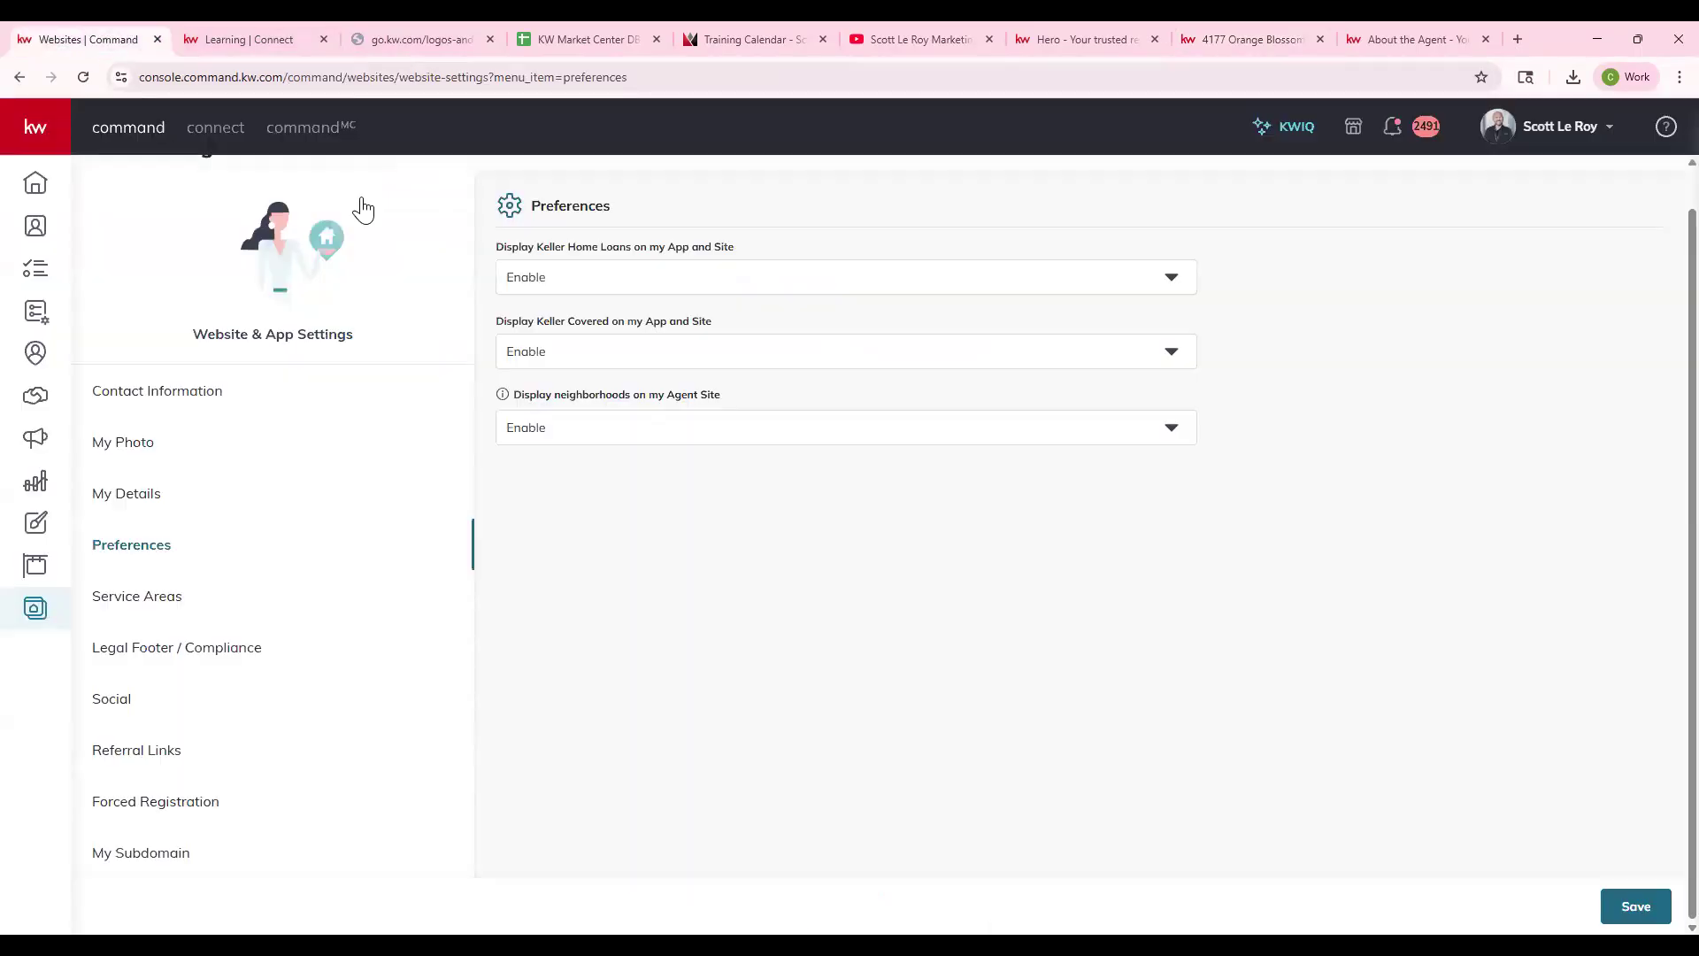
{"action": "left_click", "coordinate": [787, 352]}
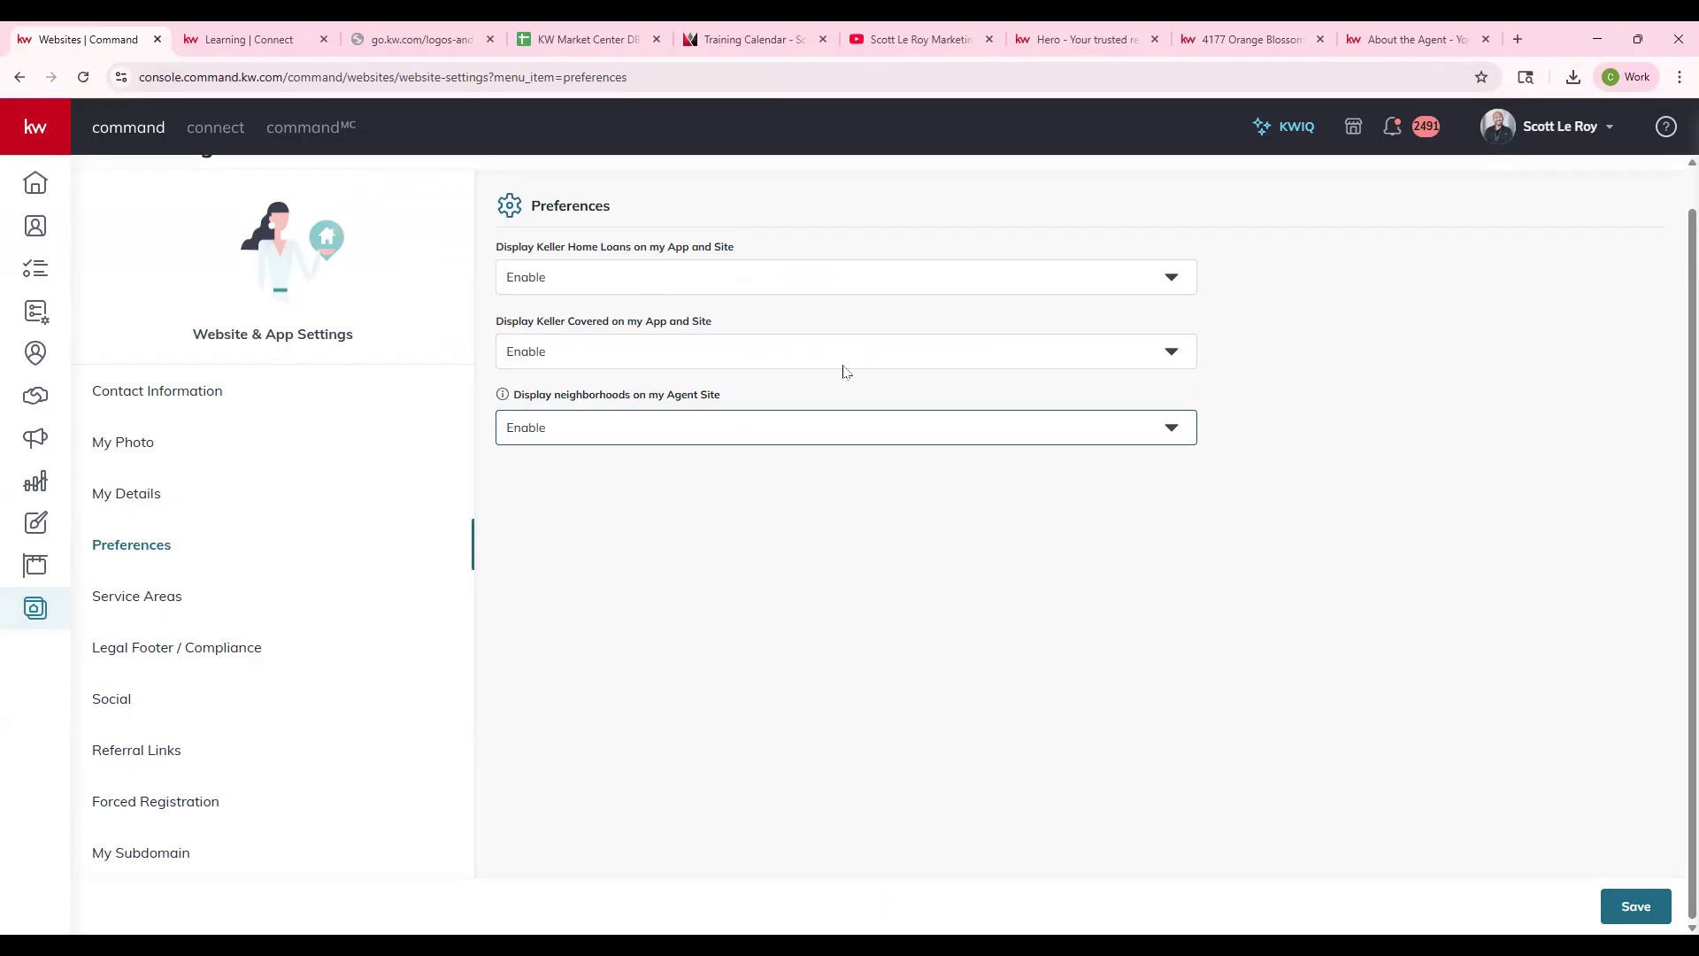
{"action": "left_click", "coordinate": [1216, 27]}
{"action": "scroll", "coordinate": [810, 379], "scroll_direction": "down", "scroll_amount": 5}
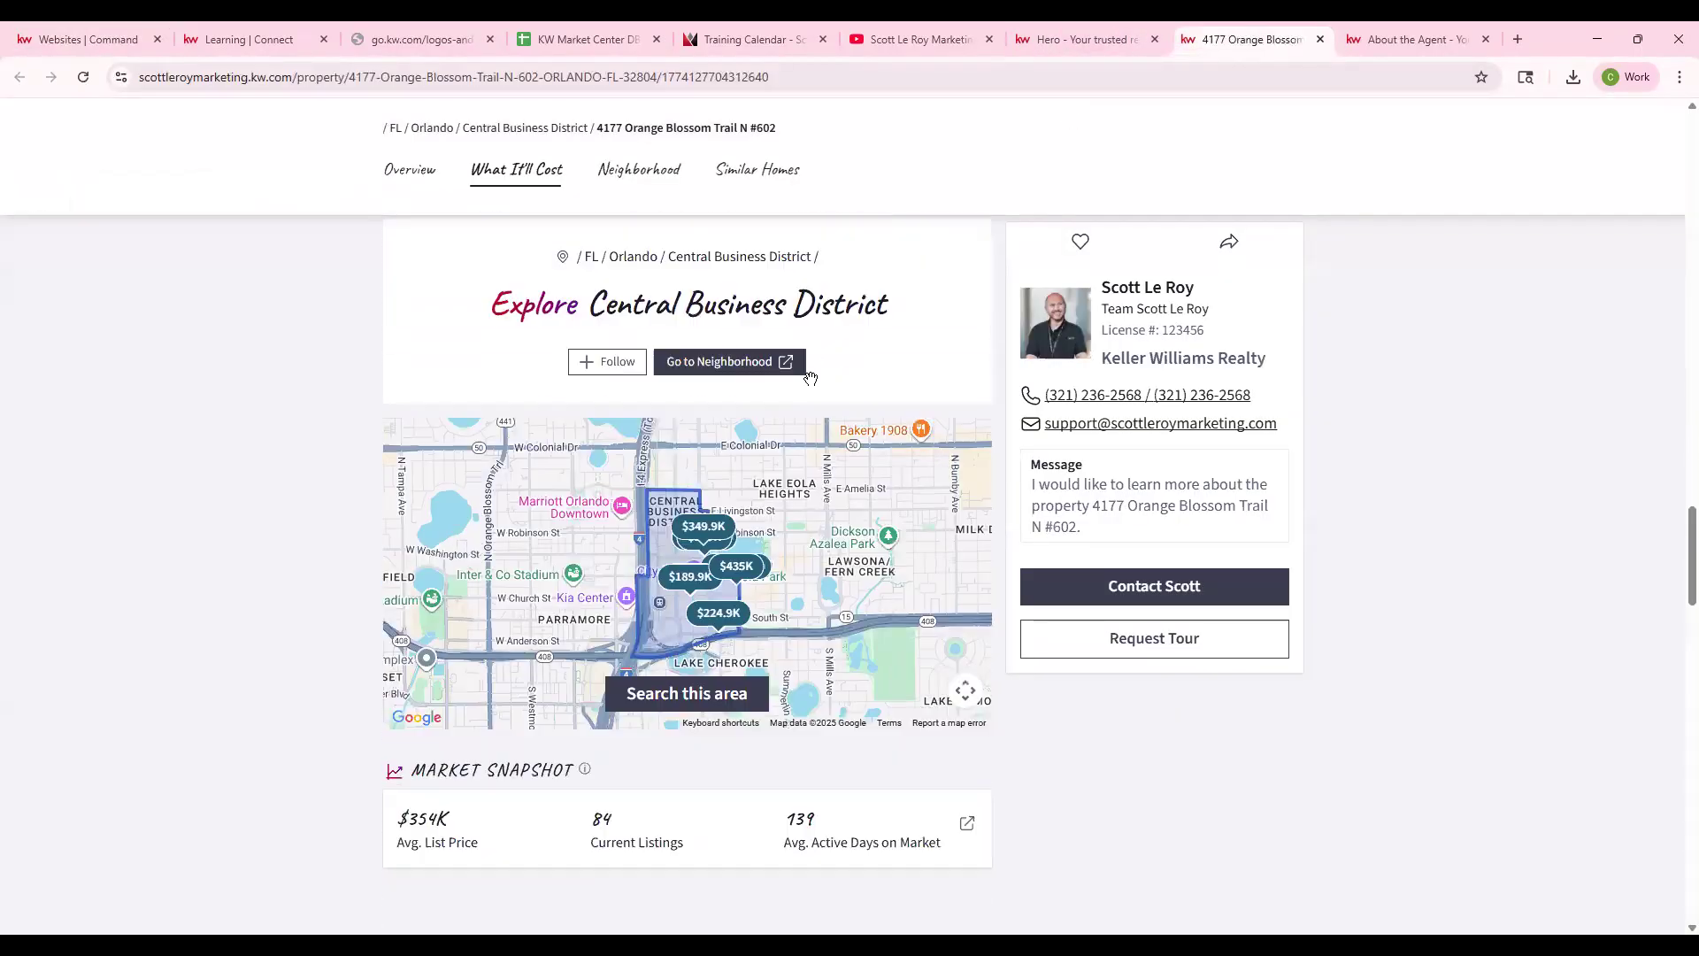
{"action": "scroll", "coordinate": [810, 379], "scroll_direction": "down", "scroll_amount": 2}
{"action": "scroll", "coordinate": [708, 372], "scroll_direction": "up", "scroll_amount": 1}
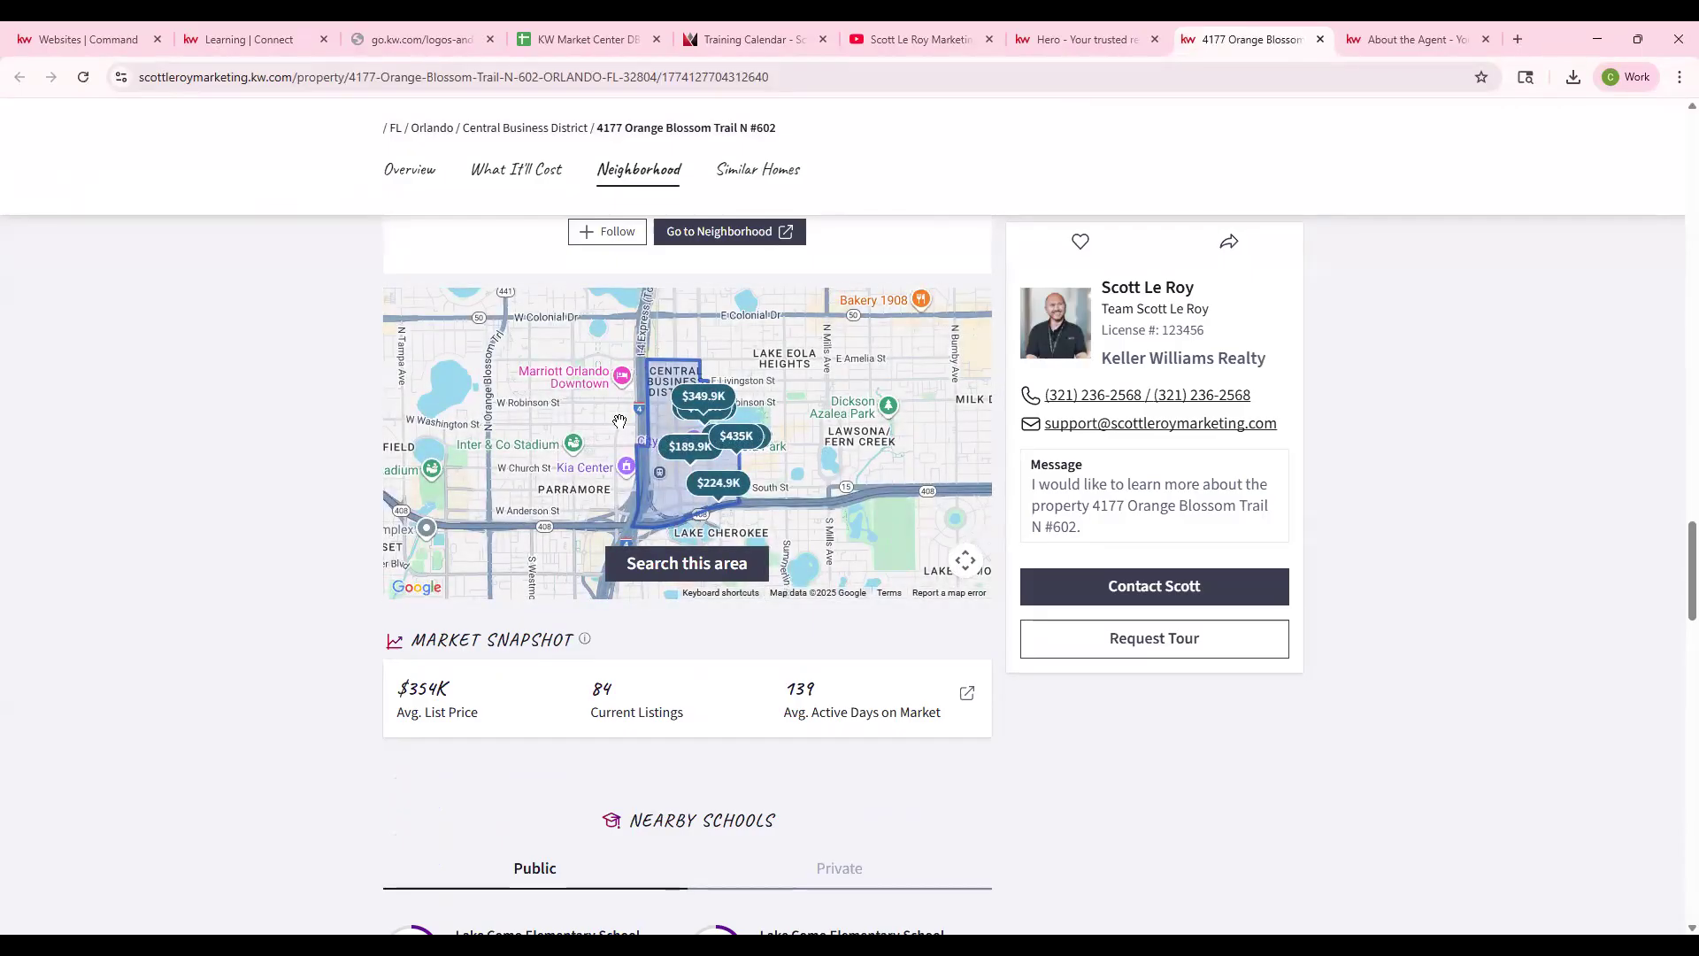
- Close the Learning Connect, logos and Market Center tabs, then save the website preferences
{"action": "left_click", "coordinate": [253, 39]}
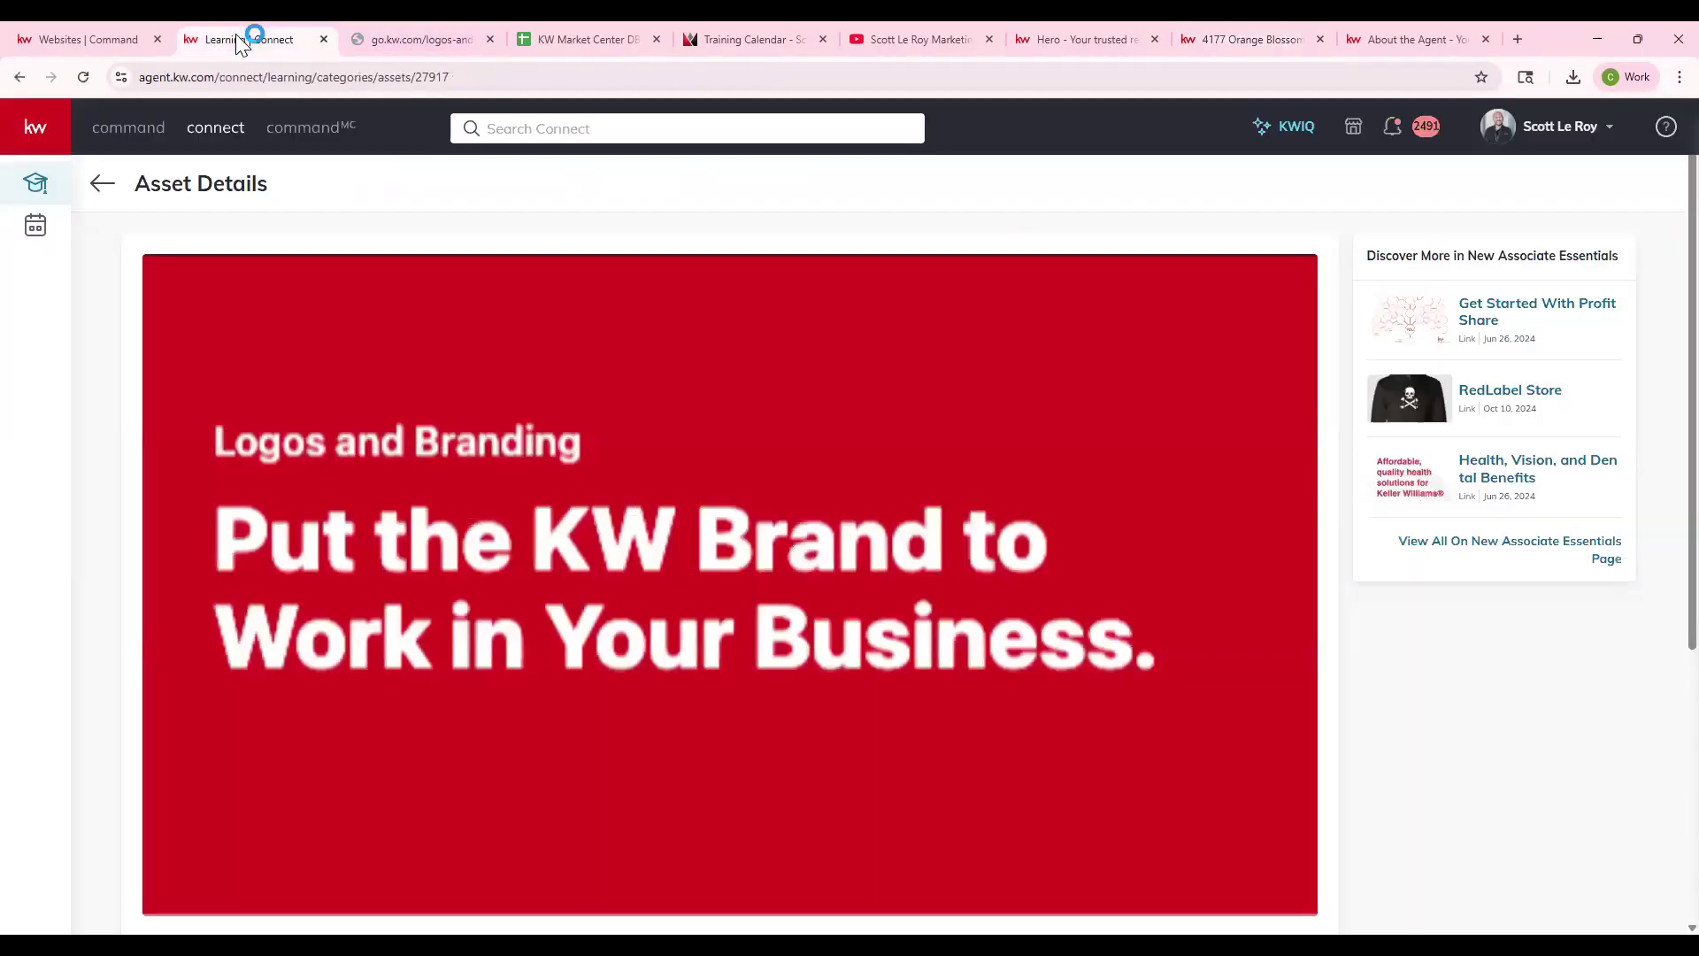
{"action": "left_click", "coordinate": [128, 35]}
{"action": "left_click", "coordinate": [324, 39]}
{"action": "left_click", "coordinate": [326, 41]}
{"action": "left_click", "coordinate": [327, 39]}
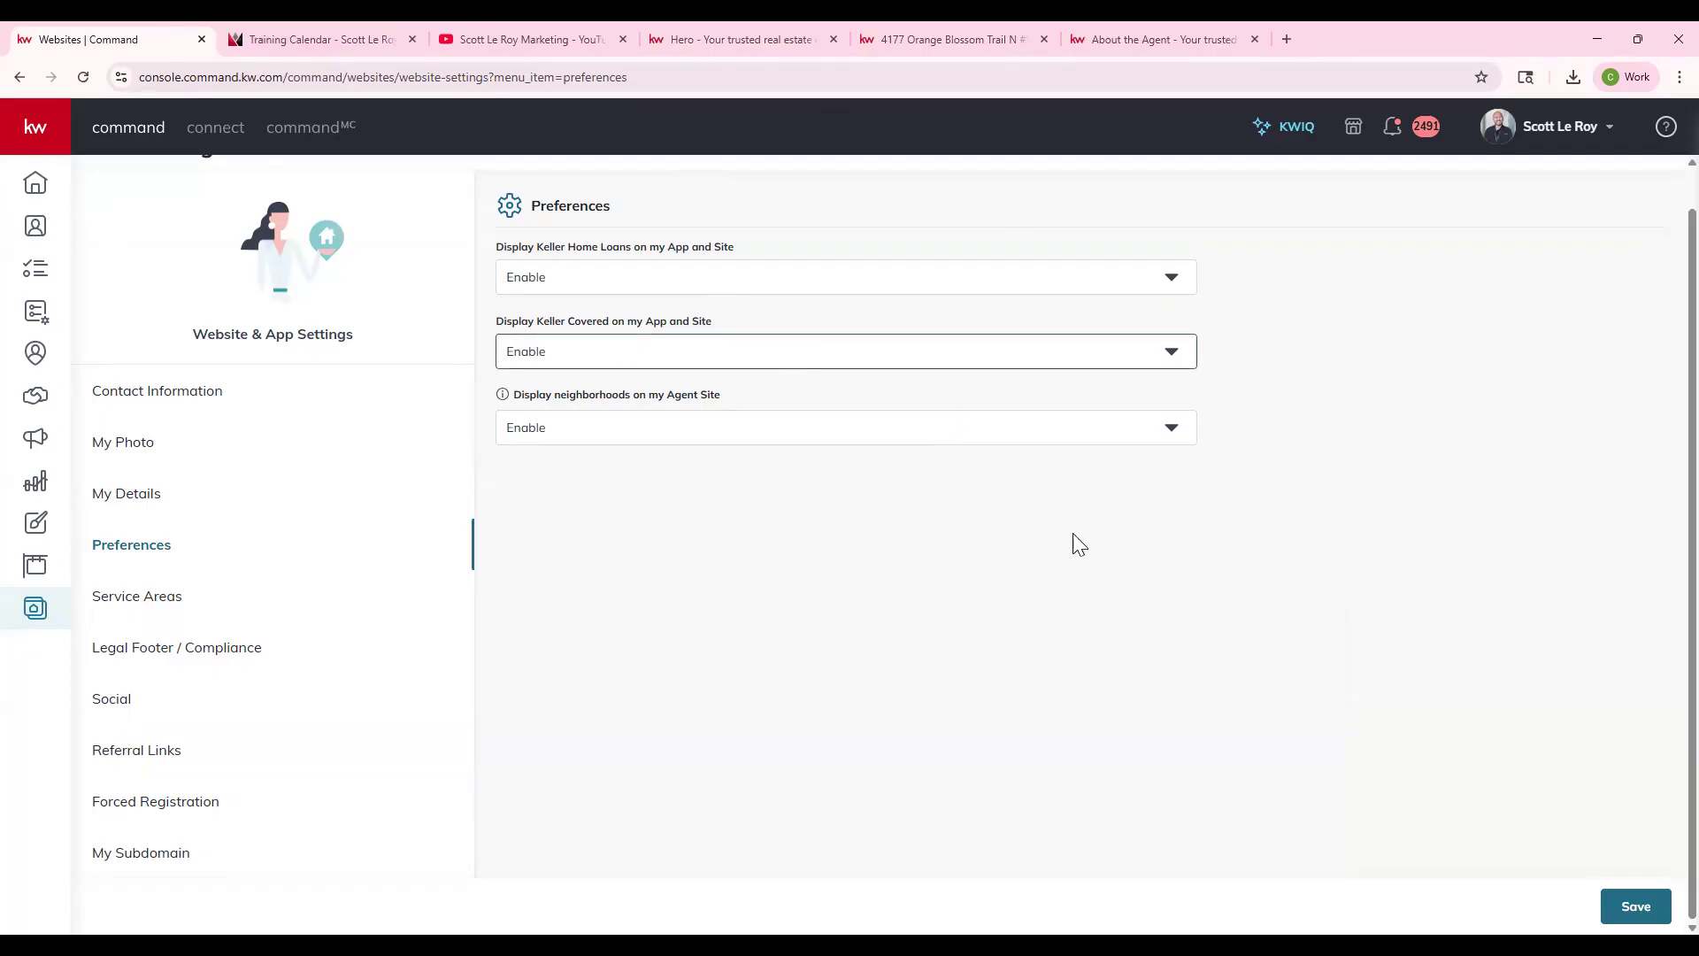
{"action": "left_click", "coordinate": [1621, 921]}
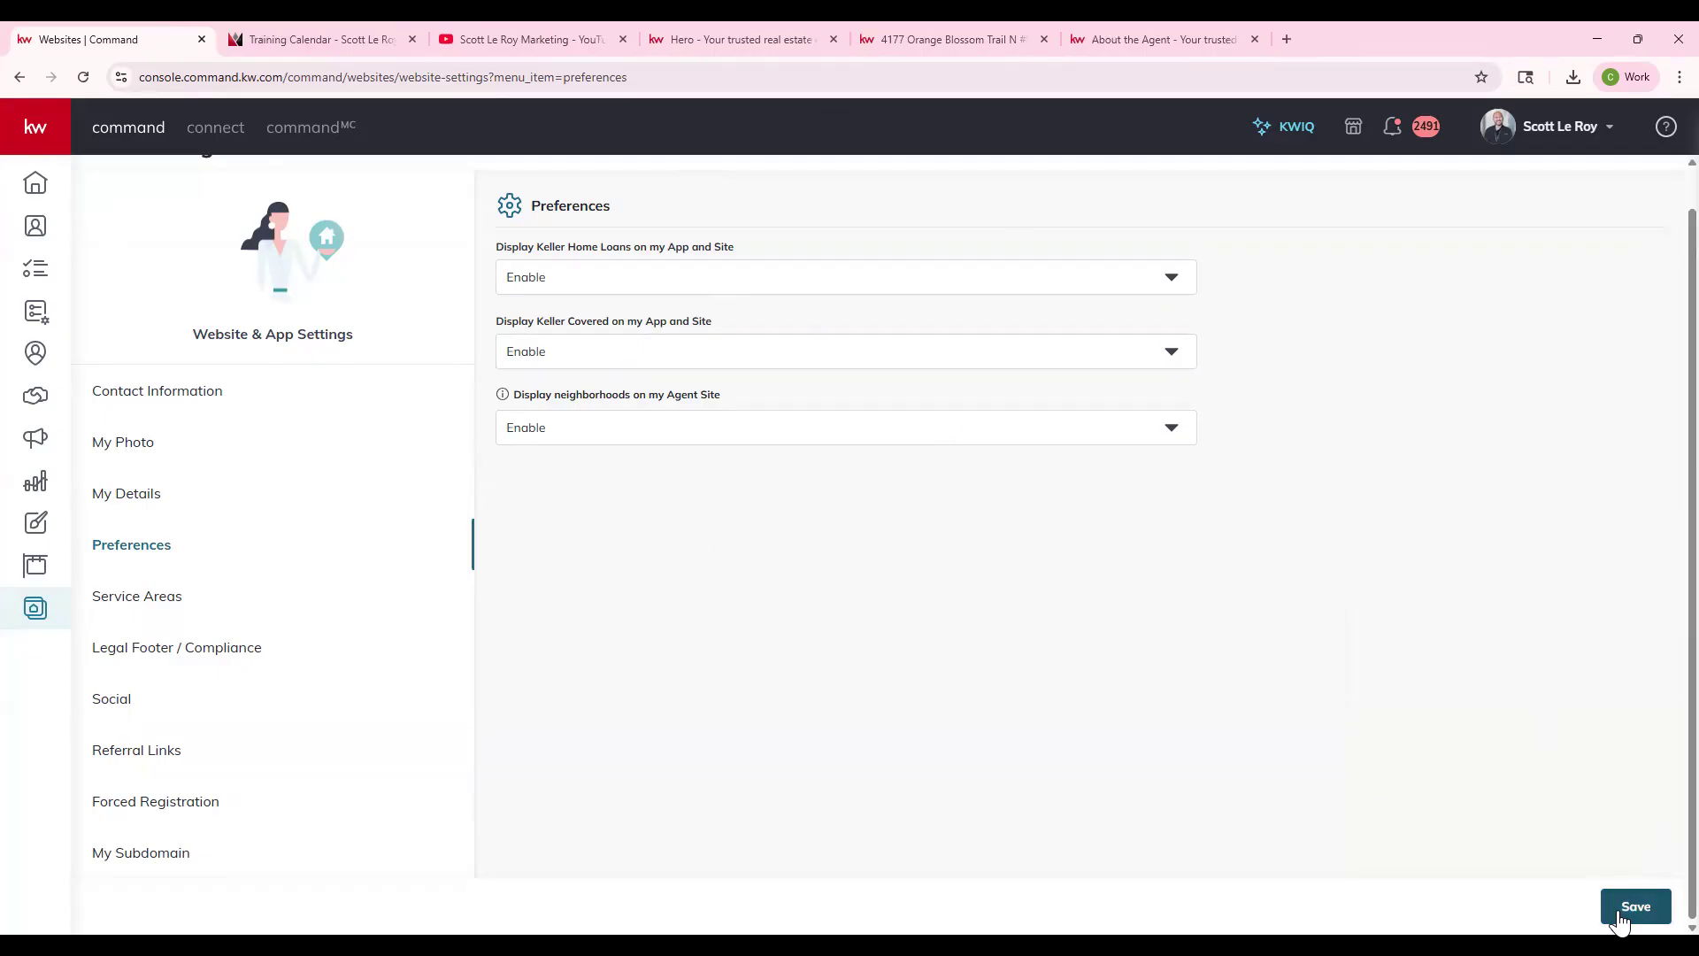
- Open Legal Footer / Compliance via Service Areas, showing three footer links and the SL logo
{"action": "left_click", "coordinate": [167, 608]}
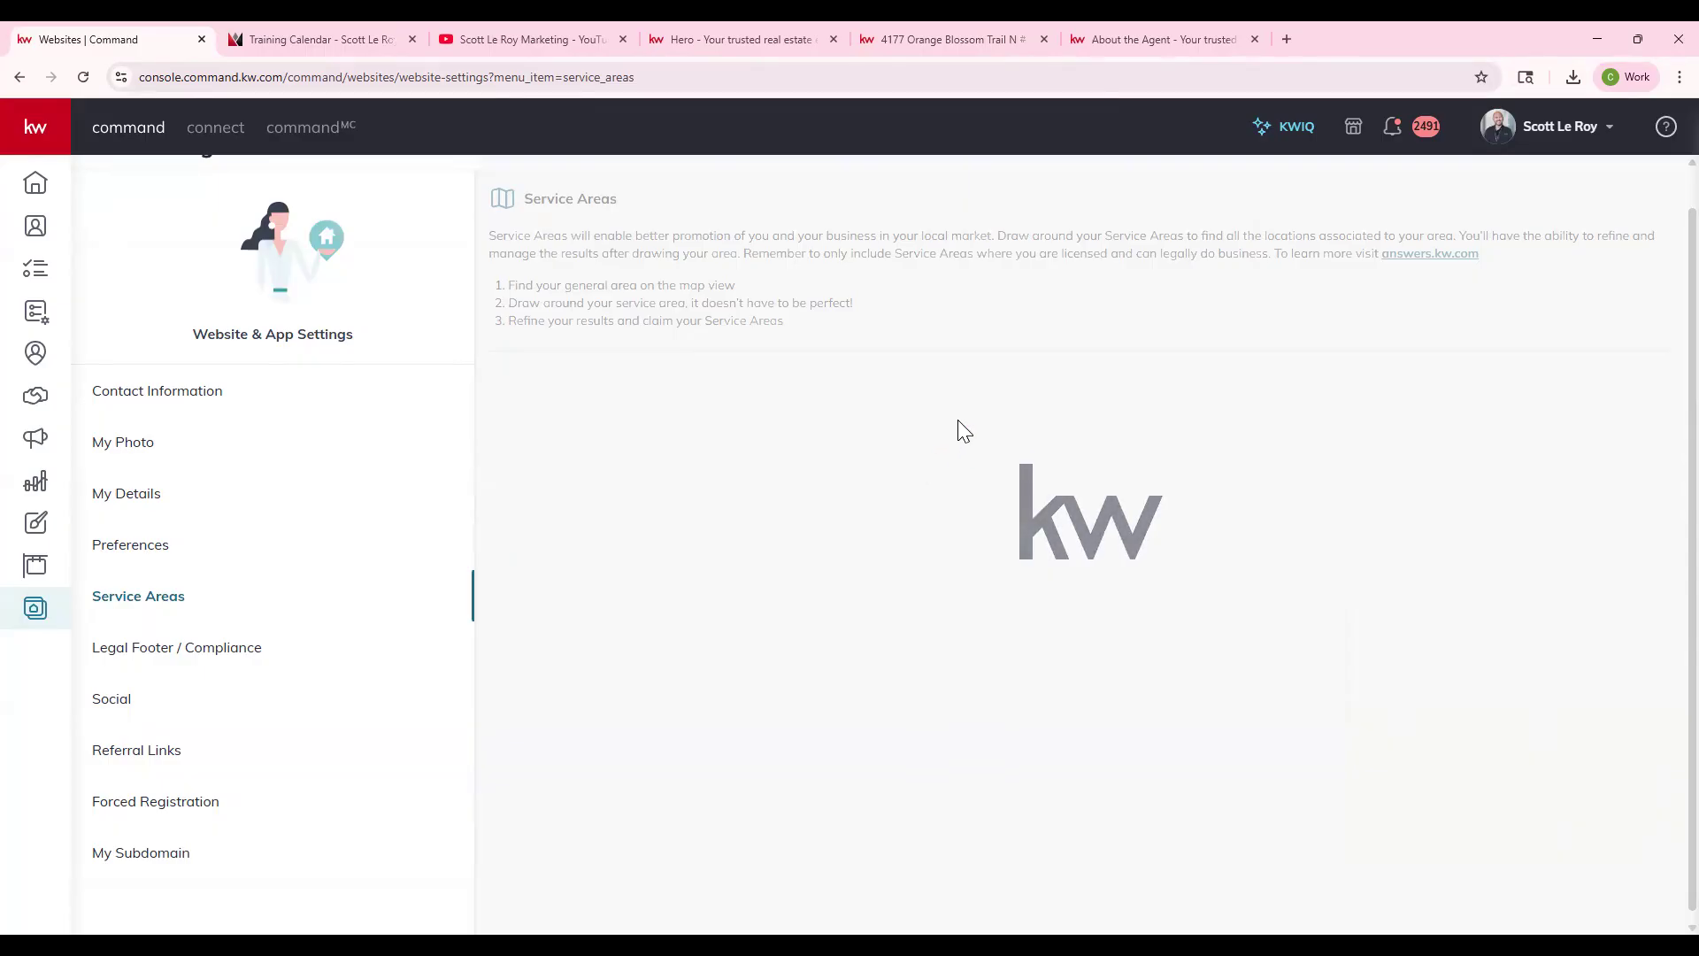
{"action": "left_click", "coordinate": [234, 662]}
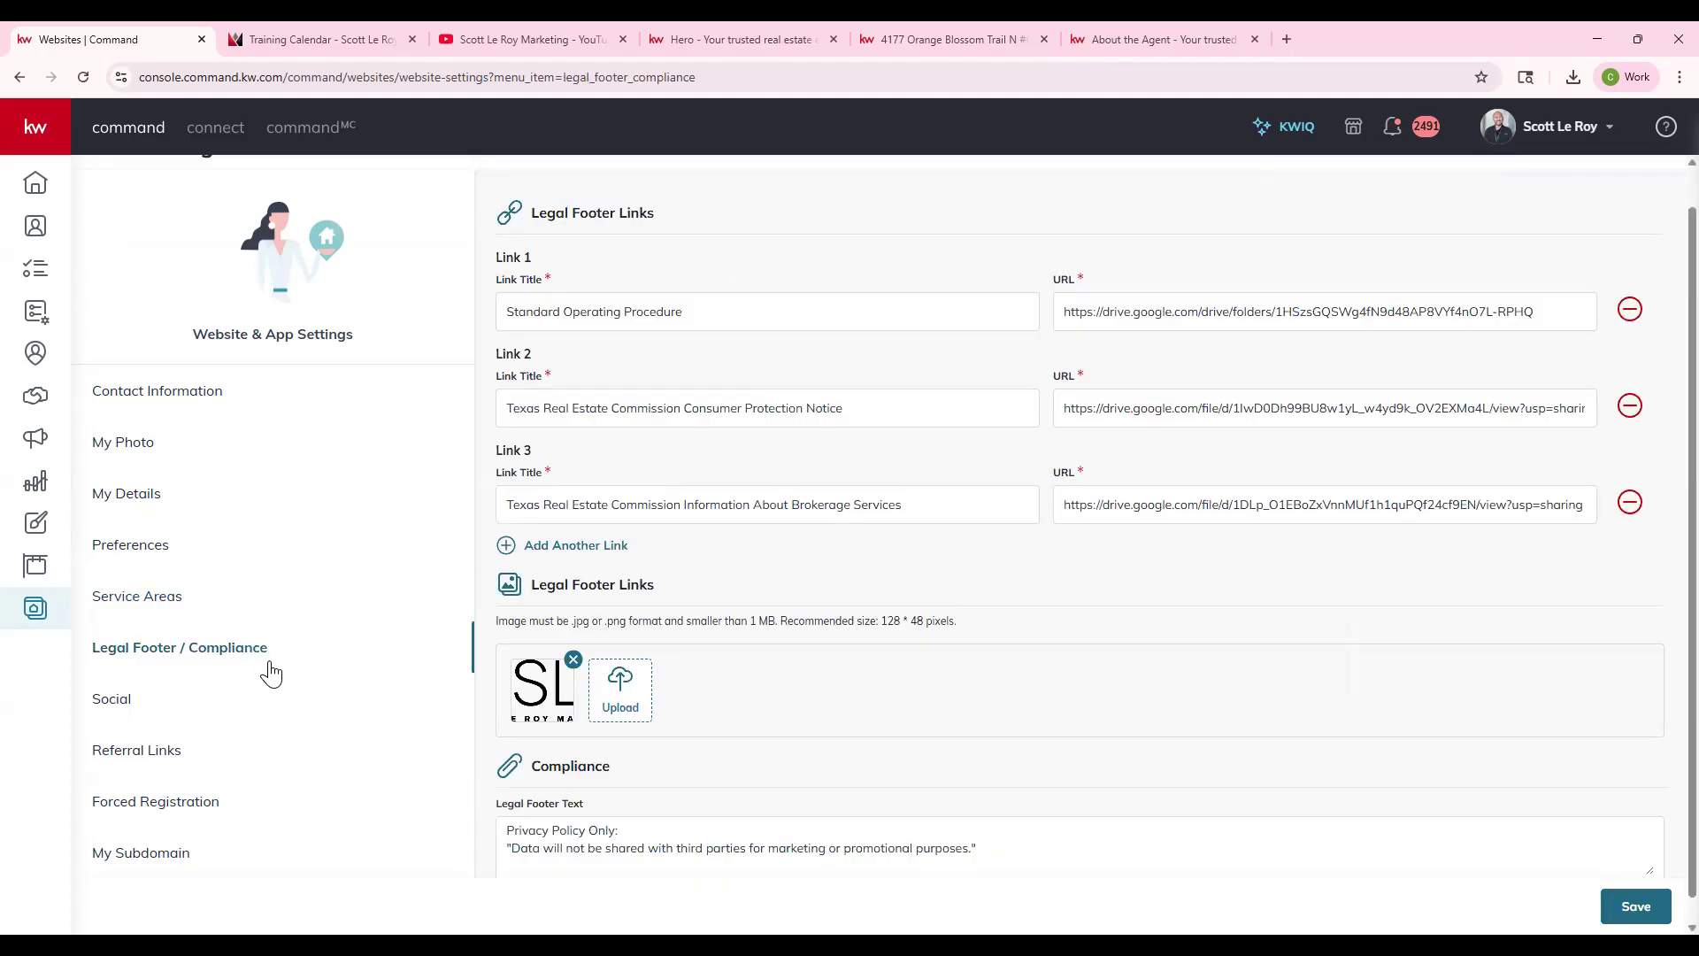
- Reopen Legal Footer / Compliance and inspect the live site's footer legal links and SLM logo
{"action": "left_click", "coordinate": [179, 609]}
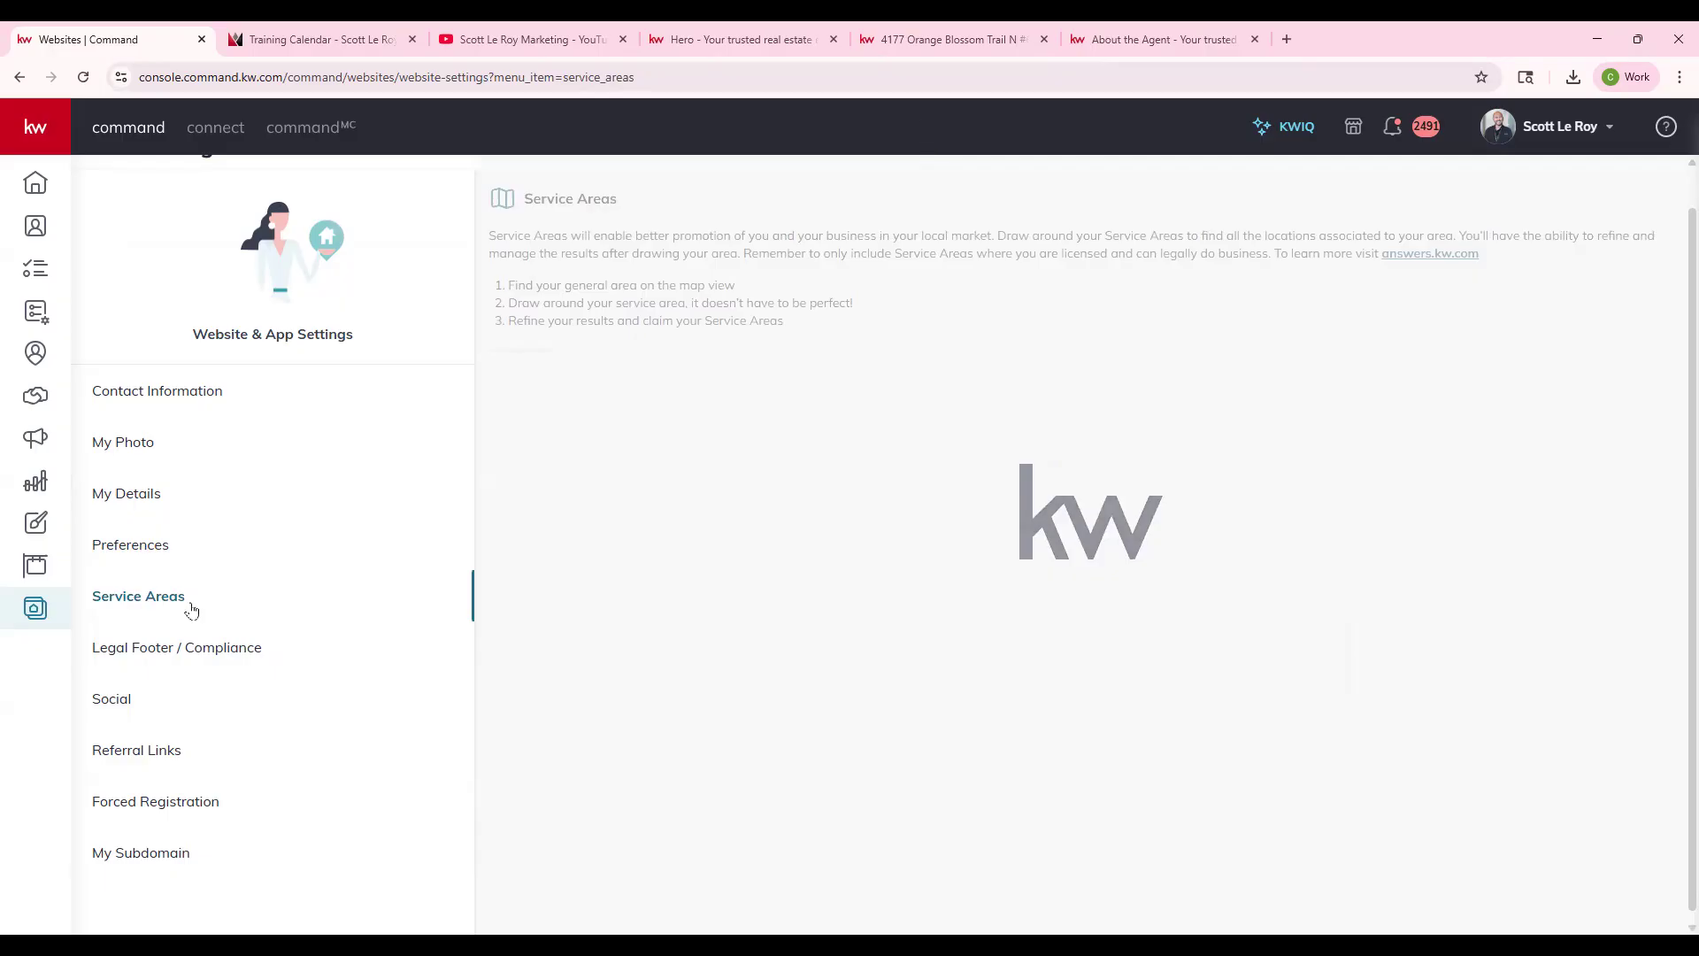
{"action": "left_click", "coordinate": [178, 655]}
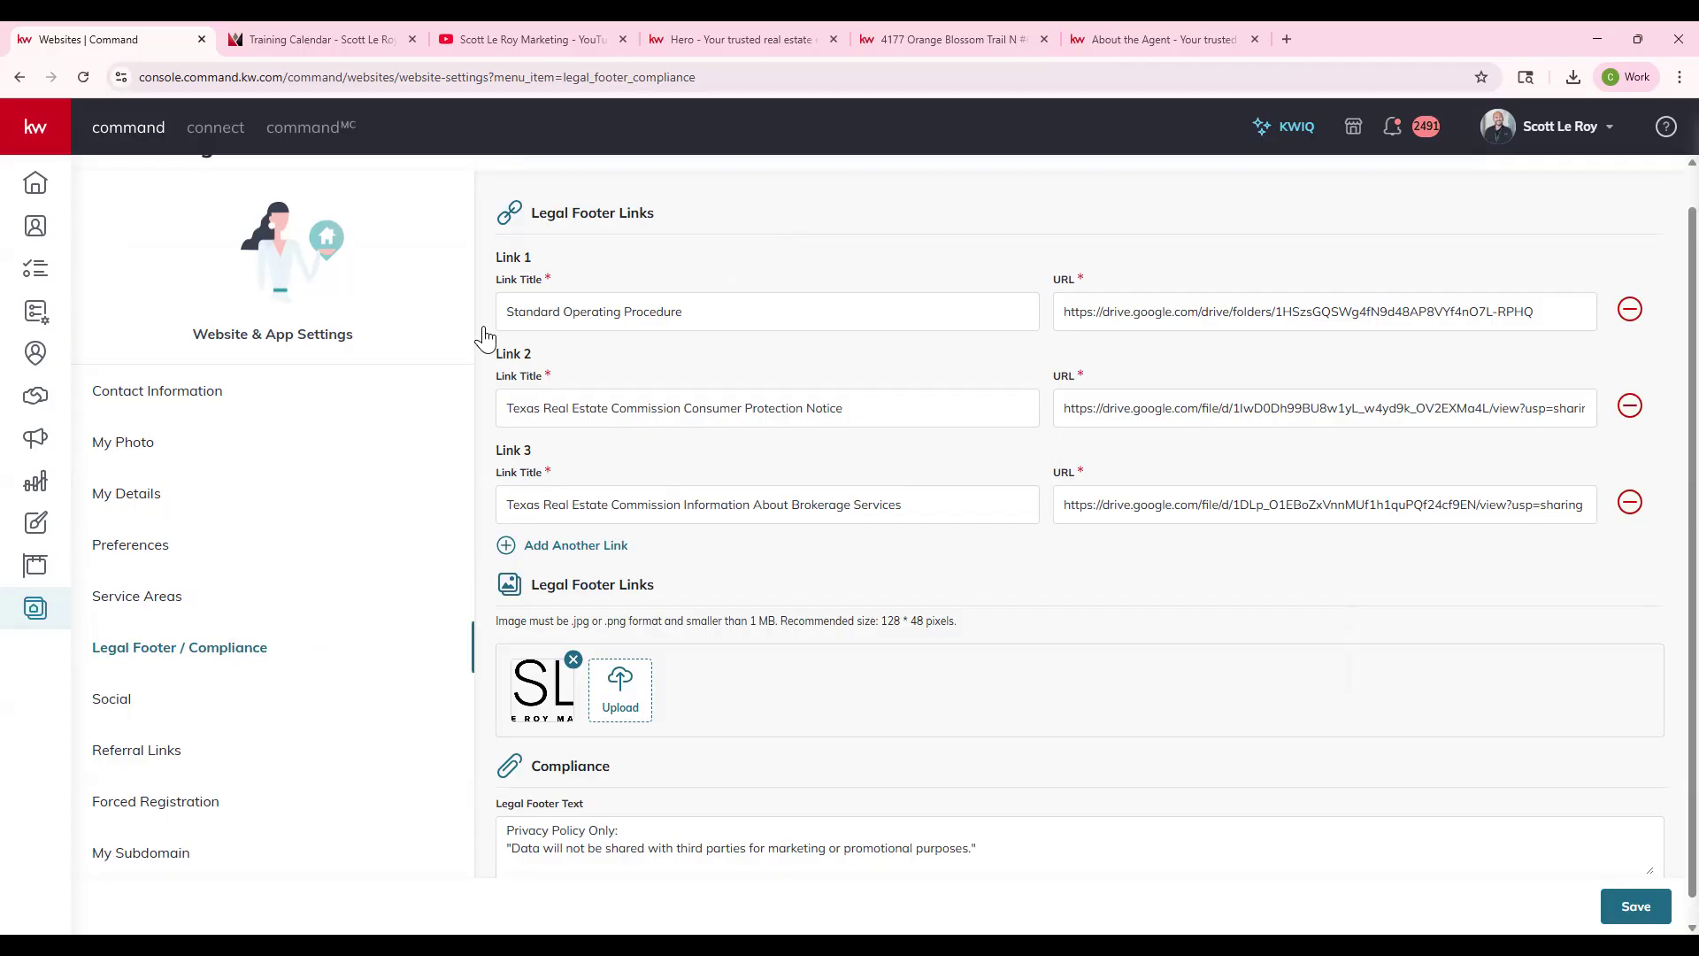
{"action": "left_click", "coordinate": [731, 39]}
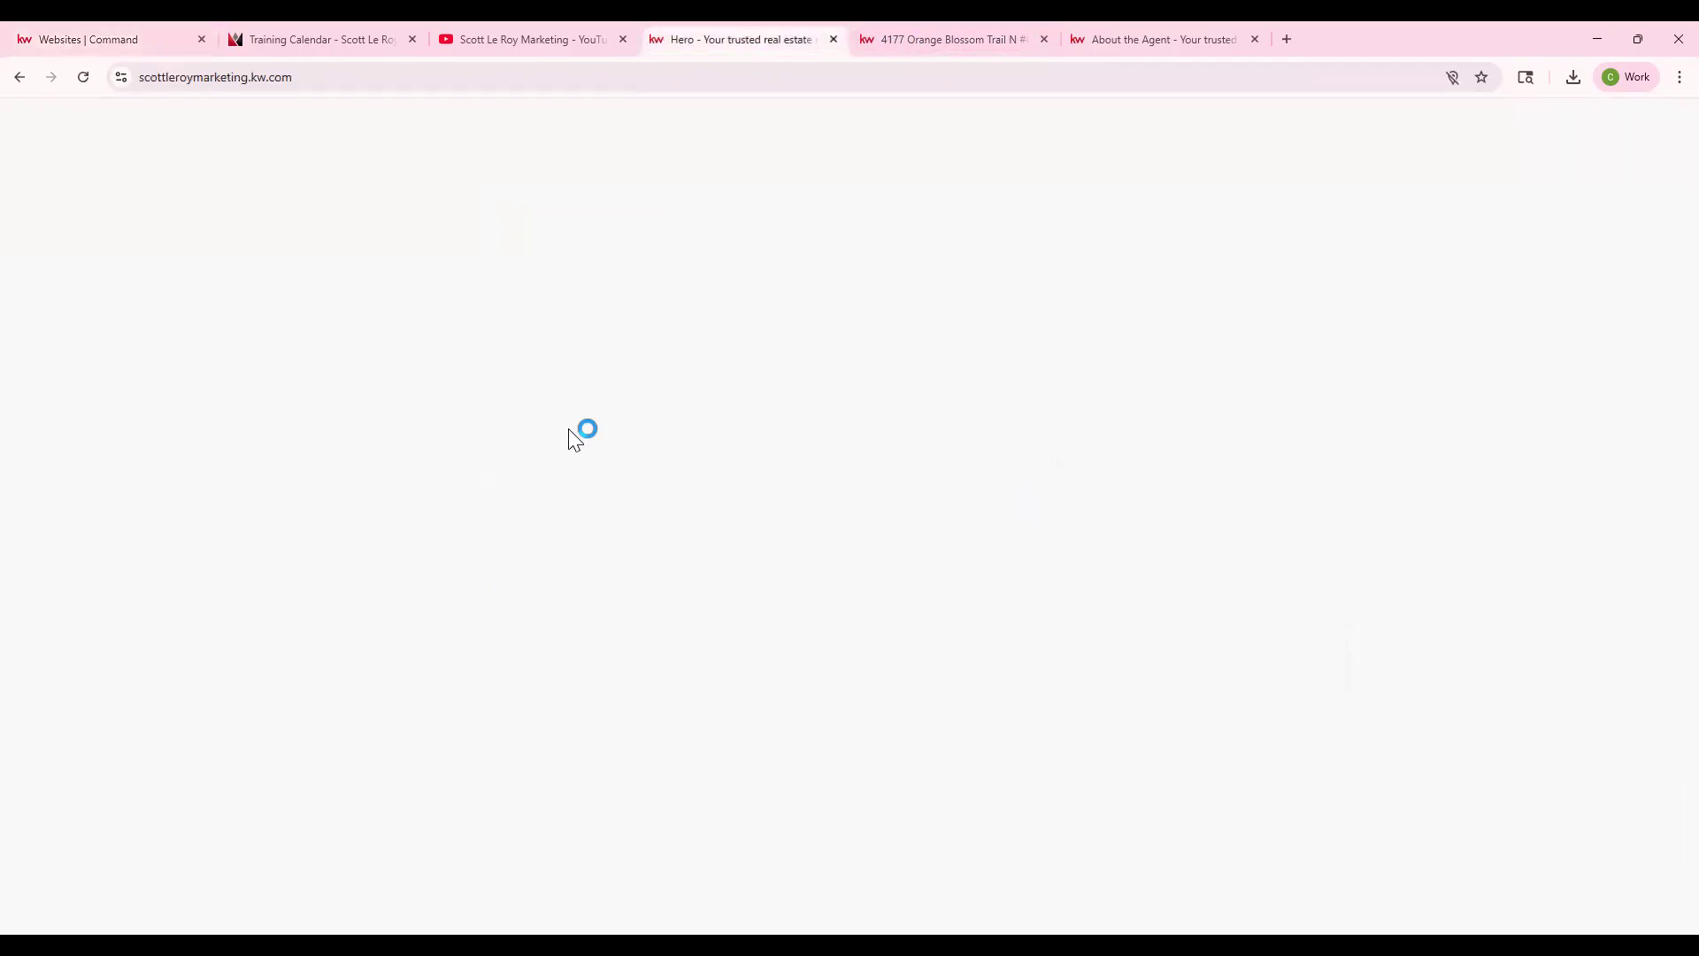
{"action": "scroll", "coordinate": [194, 238], "scroll_direction": "down", "scroll_amount": 3}
{"action": "scroll", "coordinate": [221, 761], "scroll_direction": "down", "scroll_amount": 10}
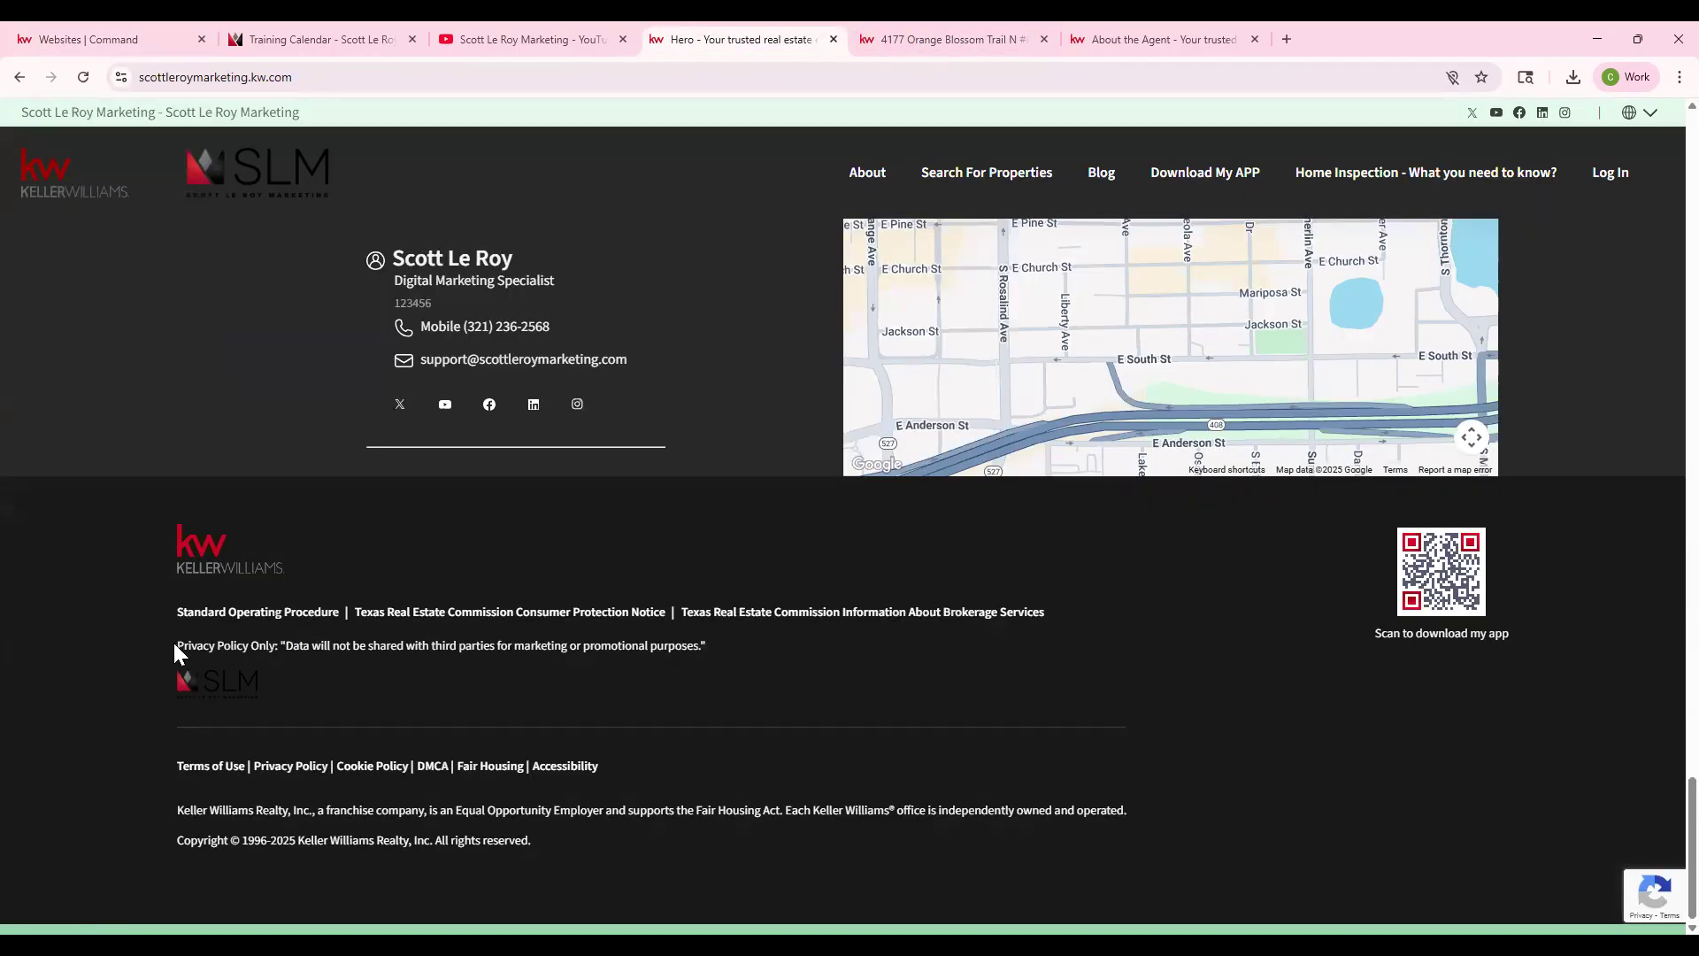
{"action": "triple_click", "coordinate": [327, 627]}
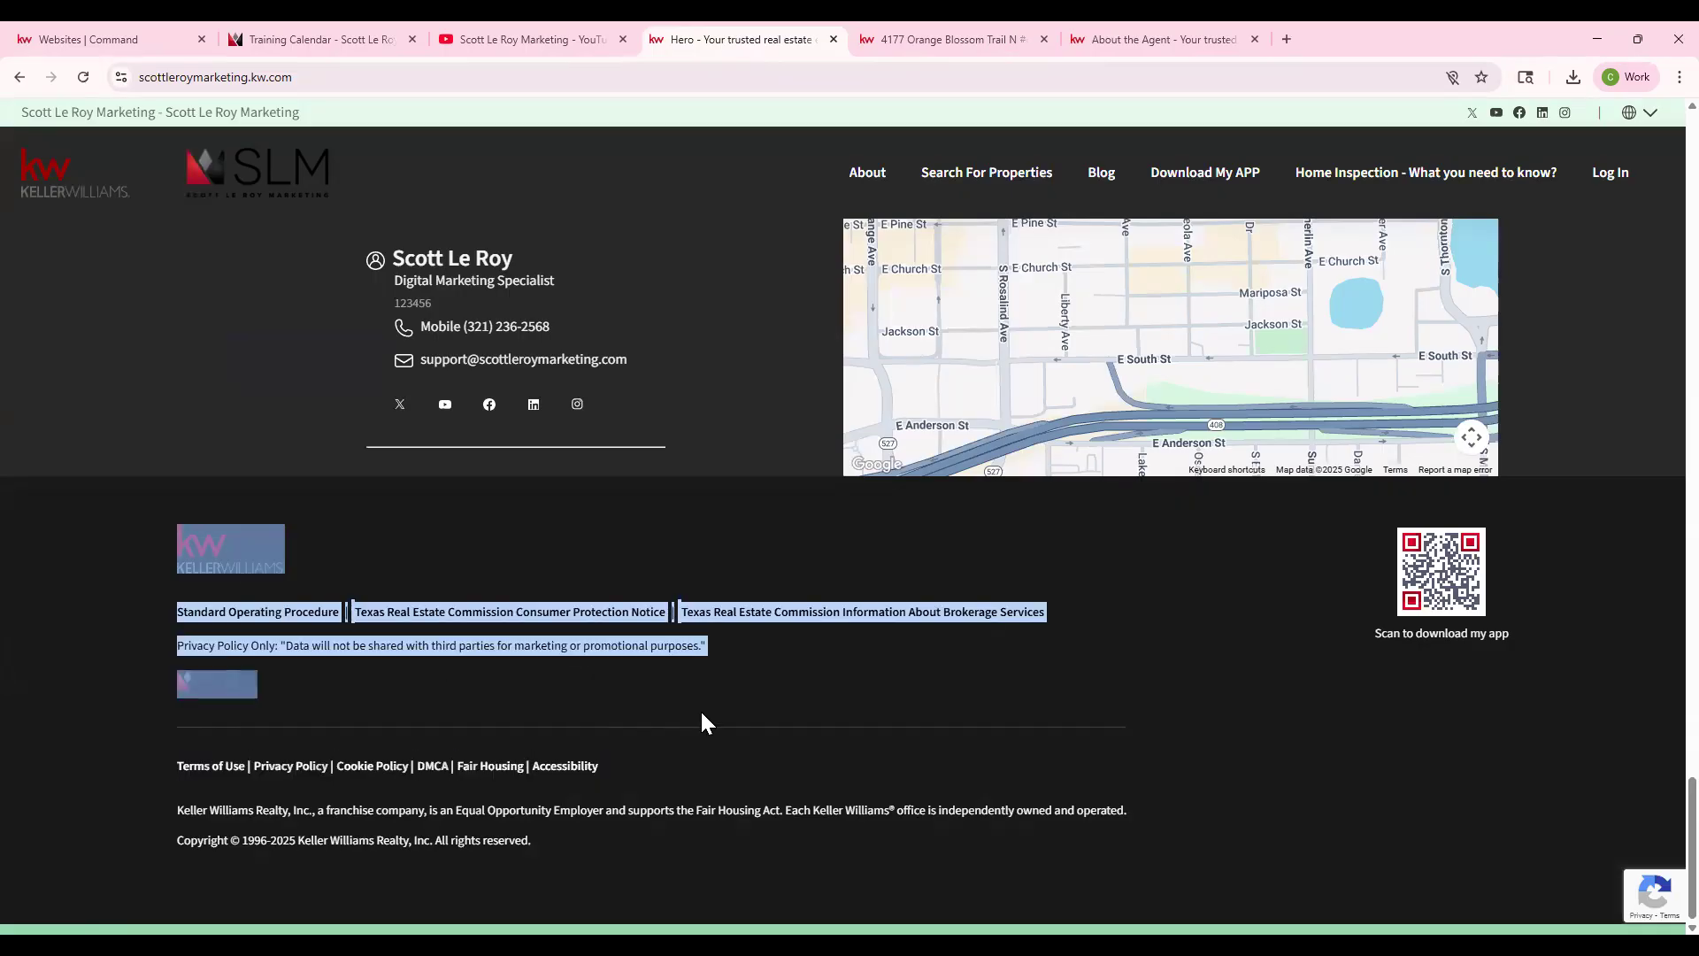
{"action": "left_click", "coordinate": [237, 694]}
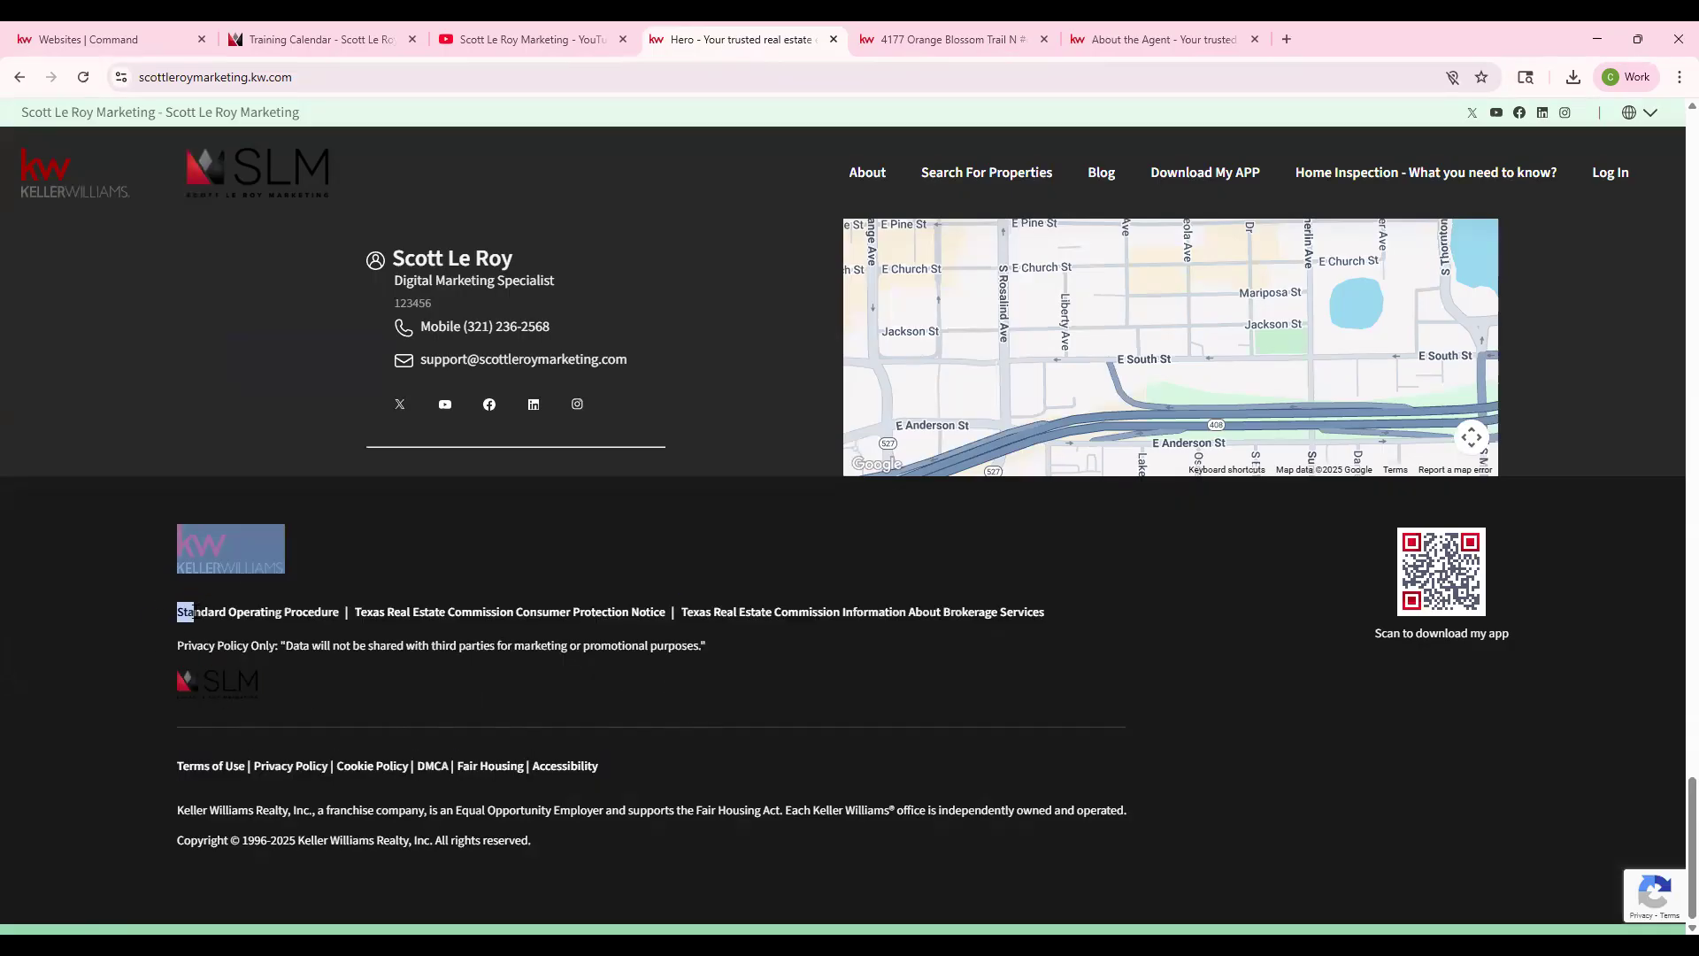
{"action": "left_click_drag", "start_coordinate": [175, 610], "coordinate": [253, 694]}
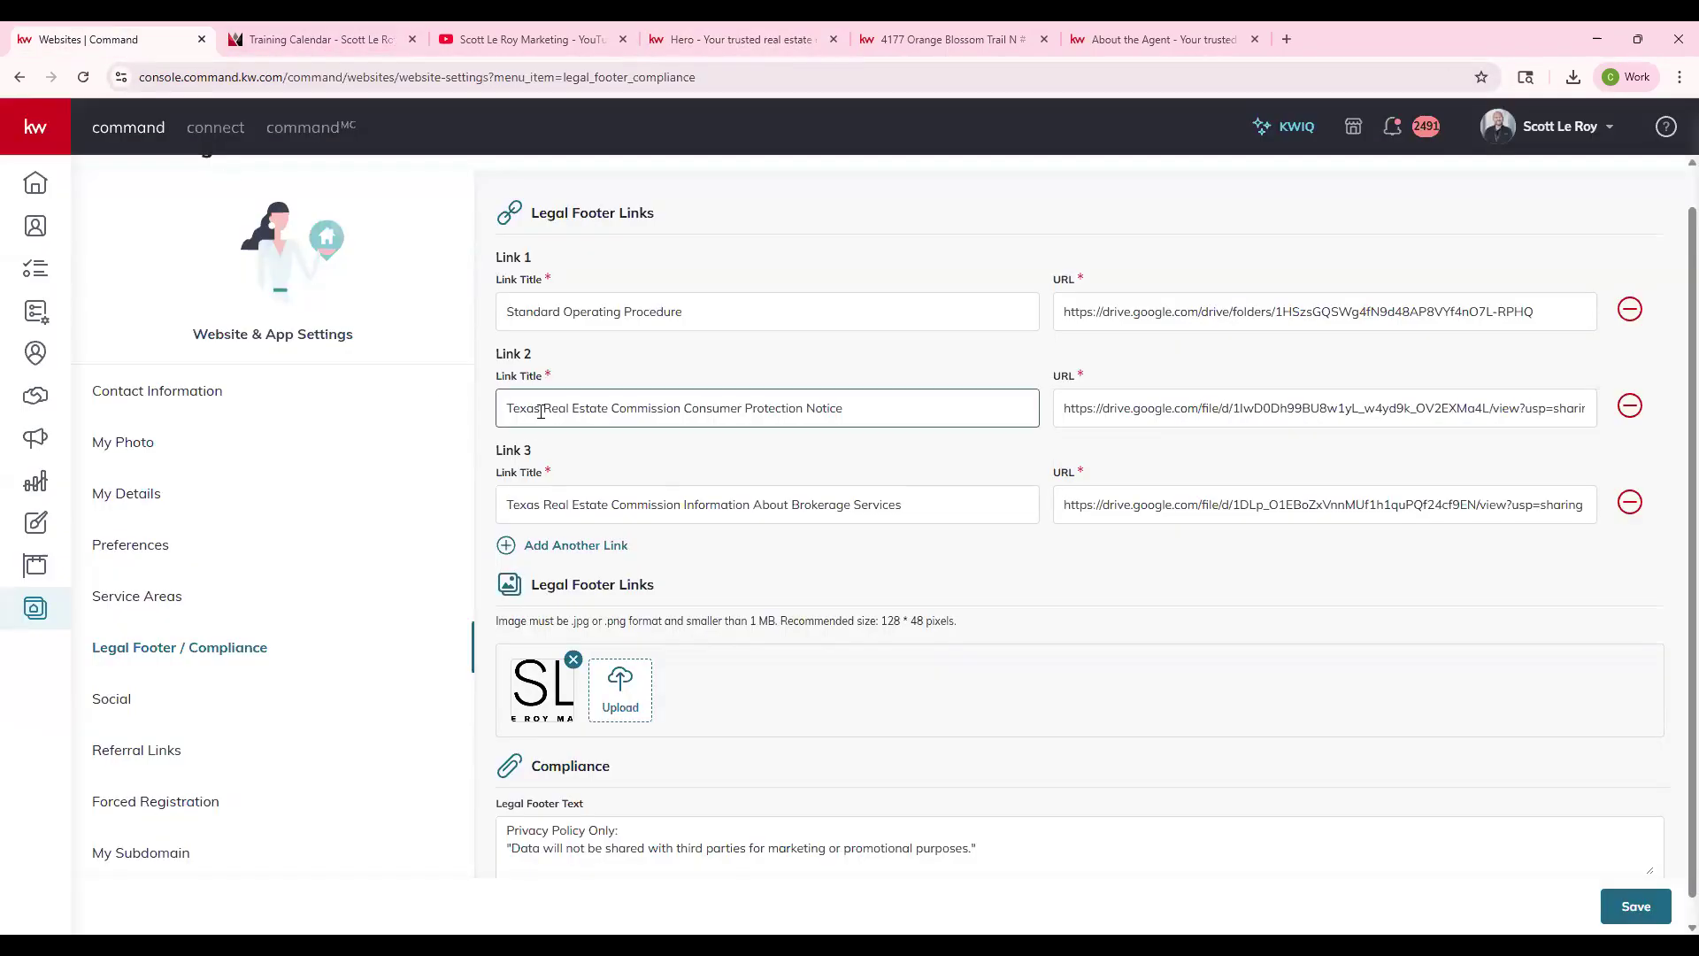
- Review the Legal Footer Links, footer logo and Compliance sections in Command
{"action": "left_click_drag", "start_coordinate": [531, 218], "coordinate": [666, 235]}
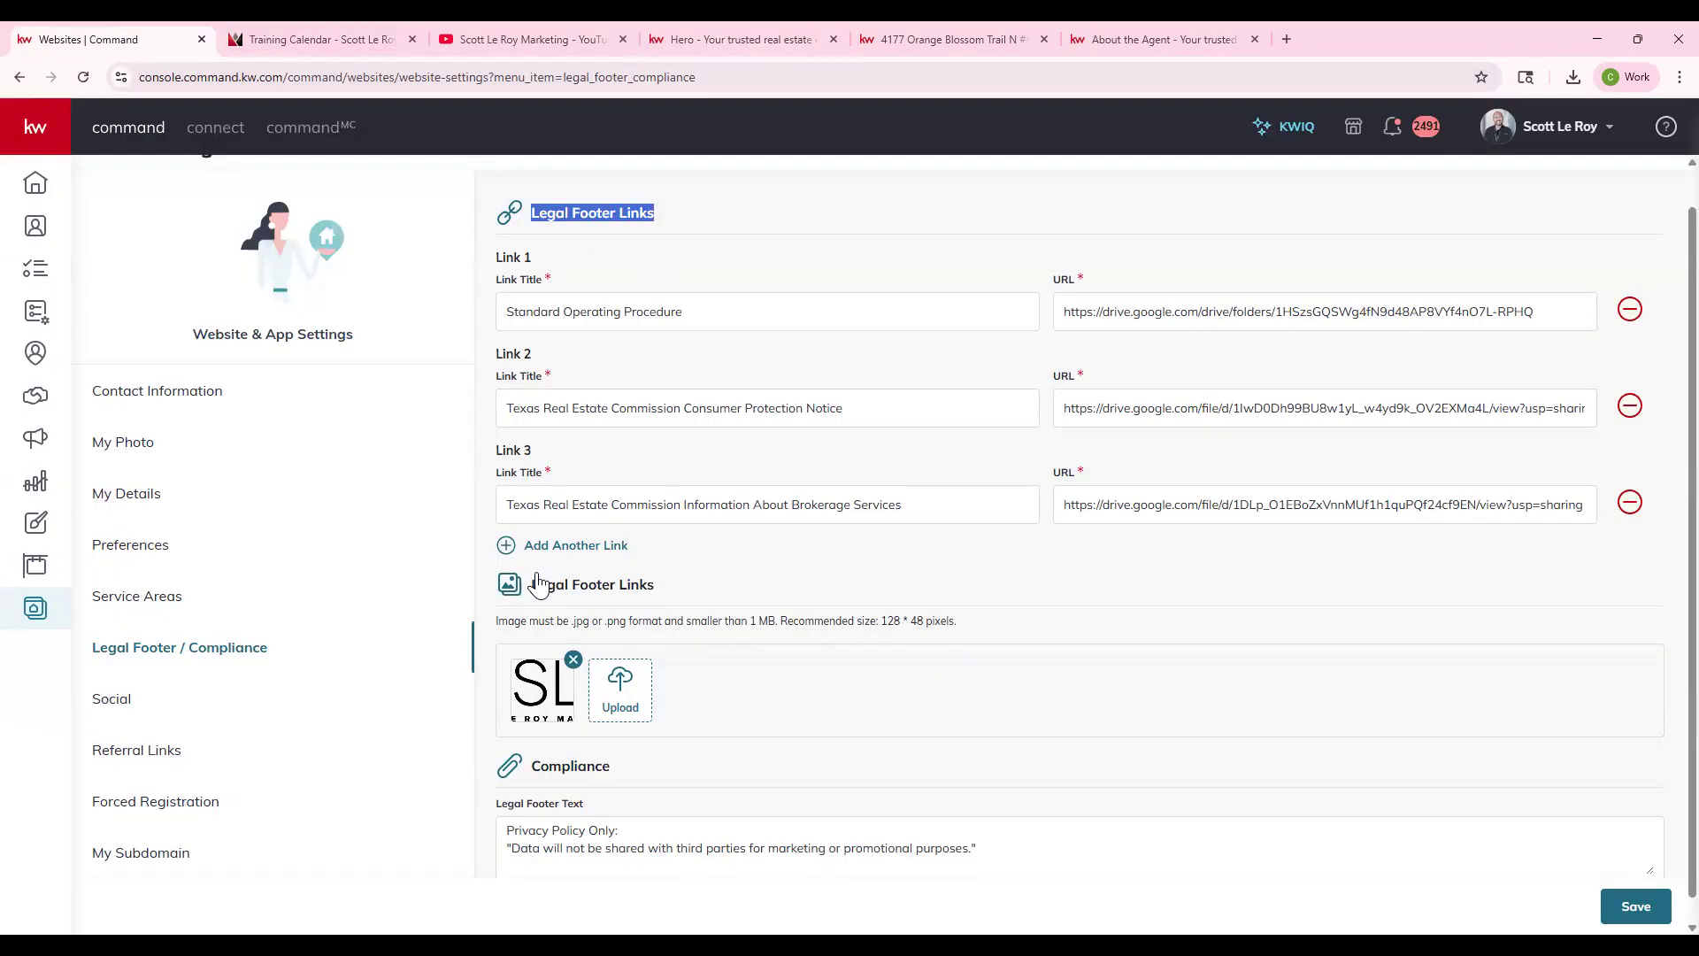
{"action": "left_click_drag", "start_coordinate": [529, 586], "coordinate": [615, 568]}
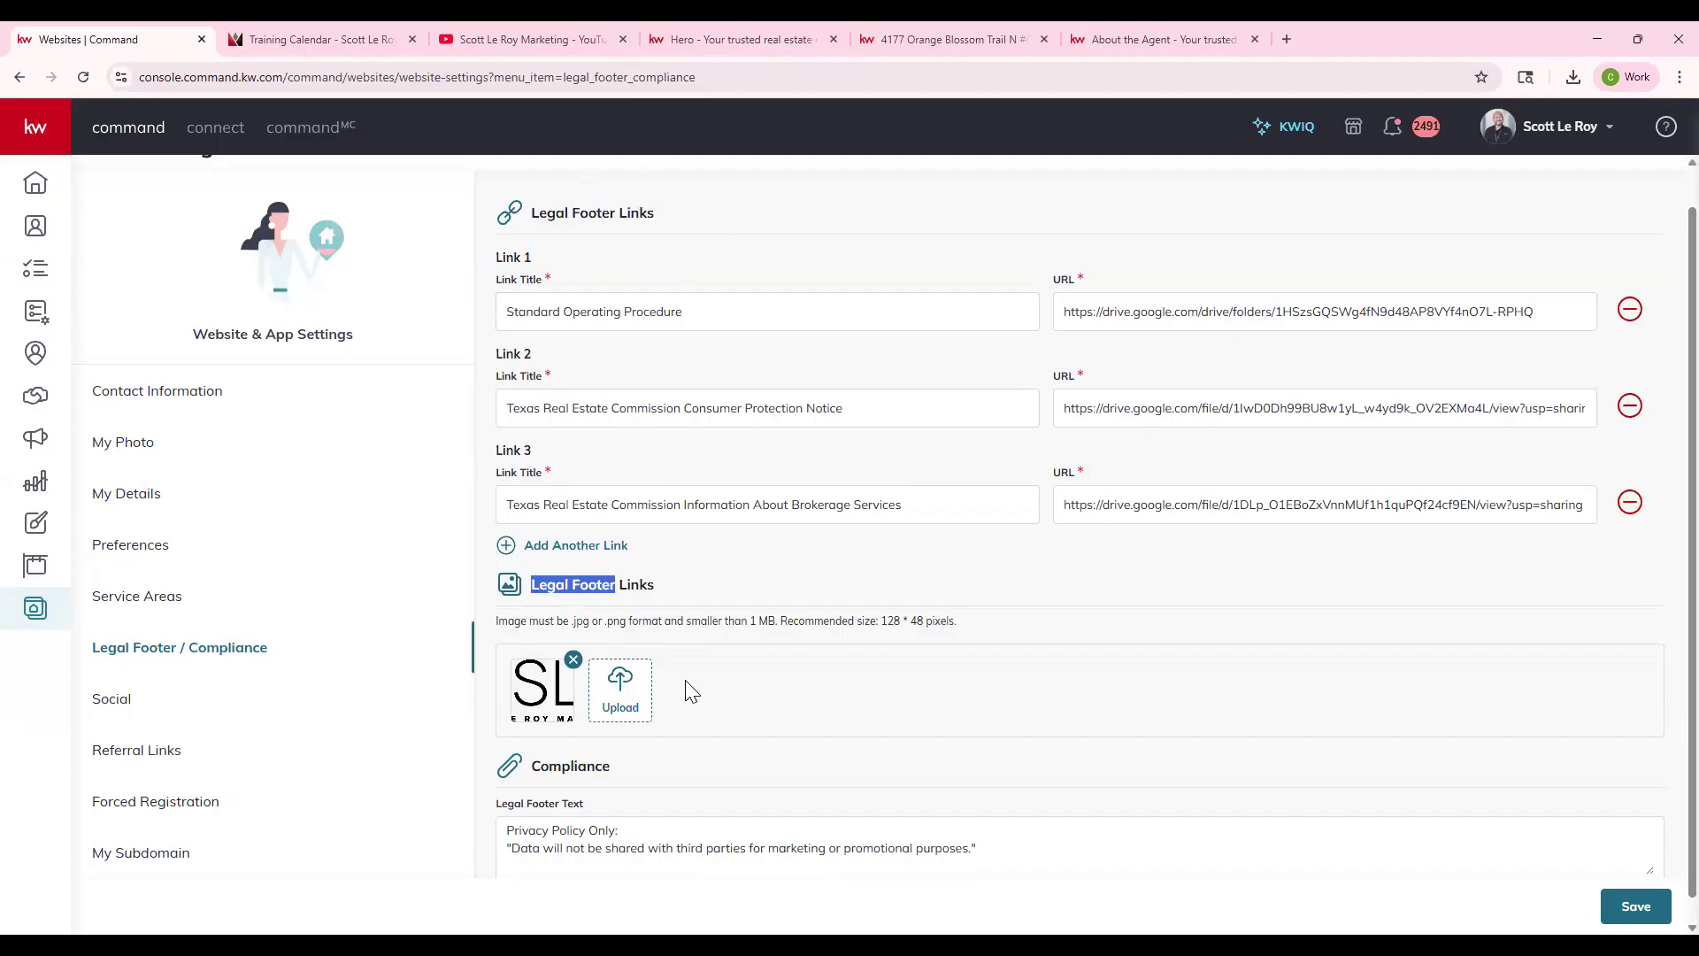
{"action": "scroll", "coordinate": [671, 559], "scroll_direction": "down", "scroll_amount": 1}
{"action": "left_click", "coordinate": [671, 559]}
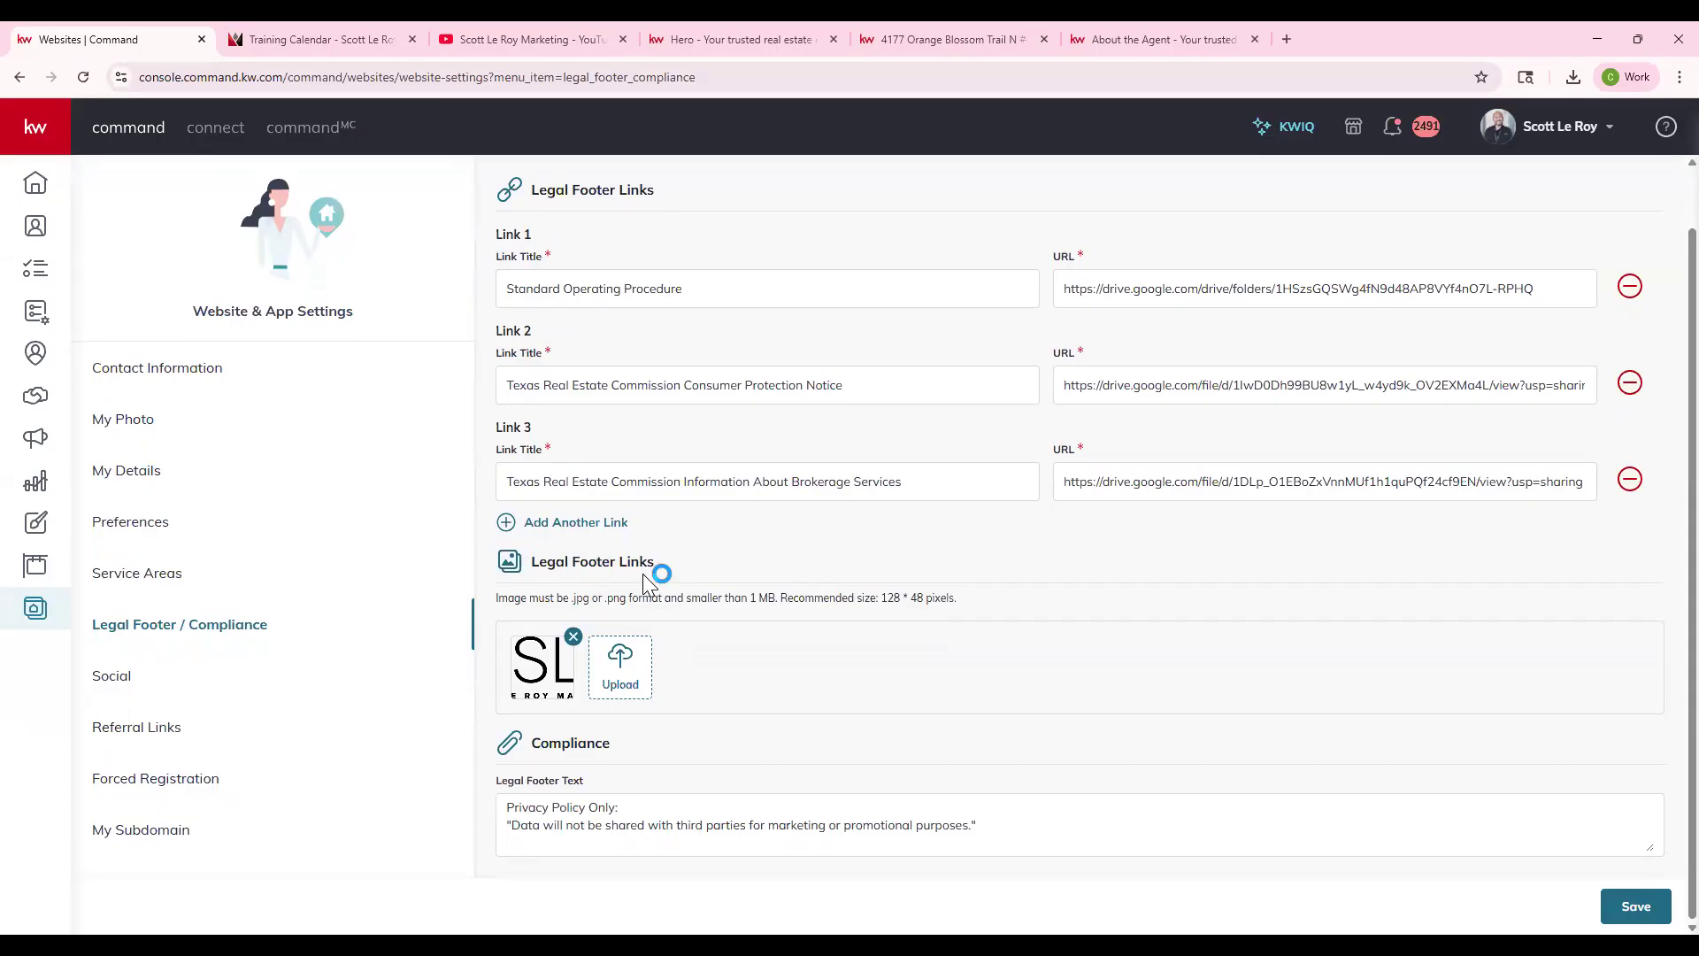
{"action": "left_click_drag", "start_coordinate": [523, 748], "coordinate": [616, 755]}
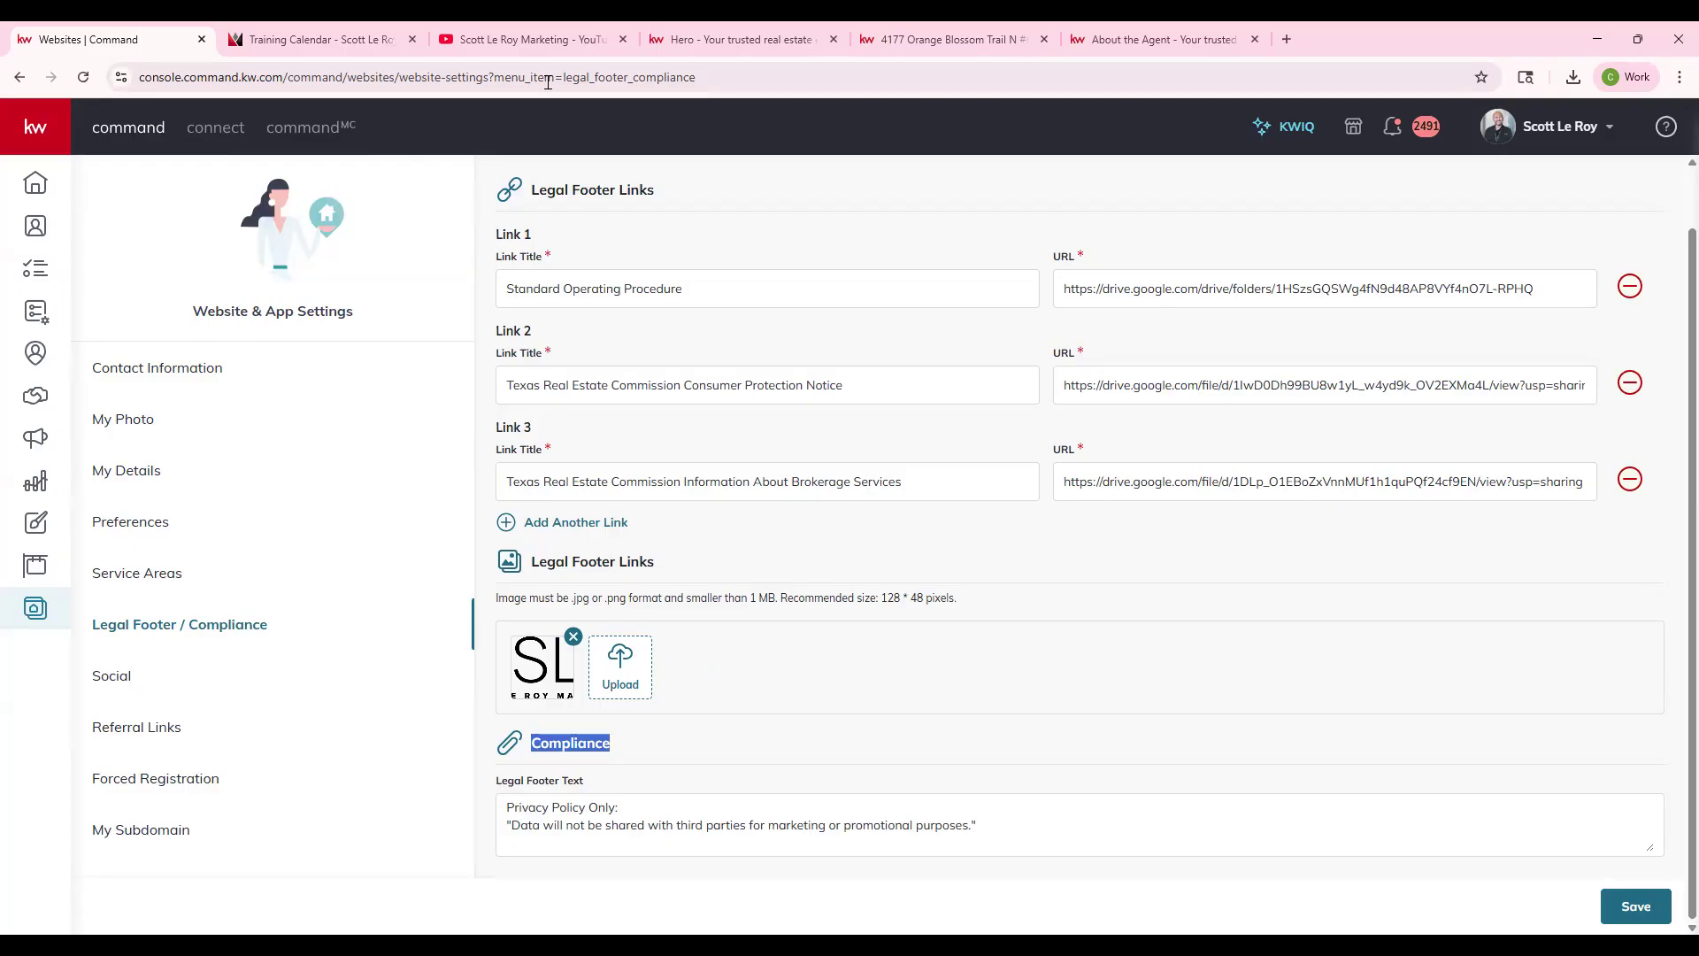
{"action": "left_click", "coordinate": [319, 39]}
{"action": "left_click", "coordinate": [894, 52]}
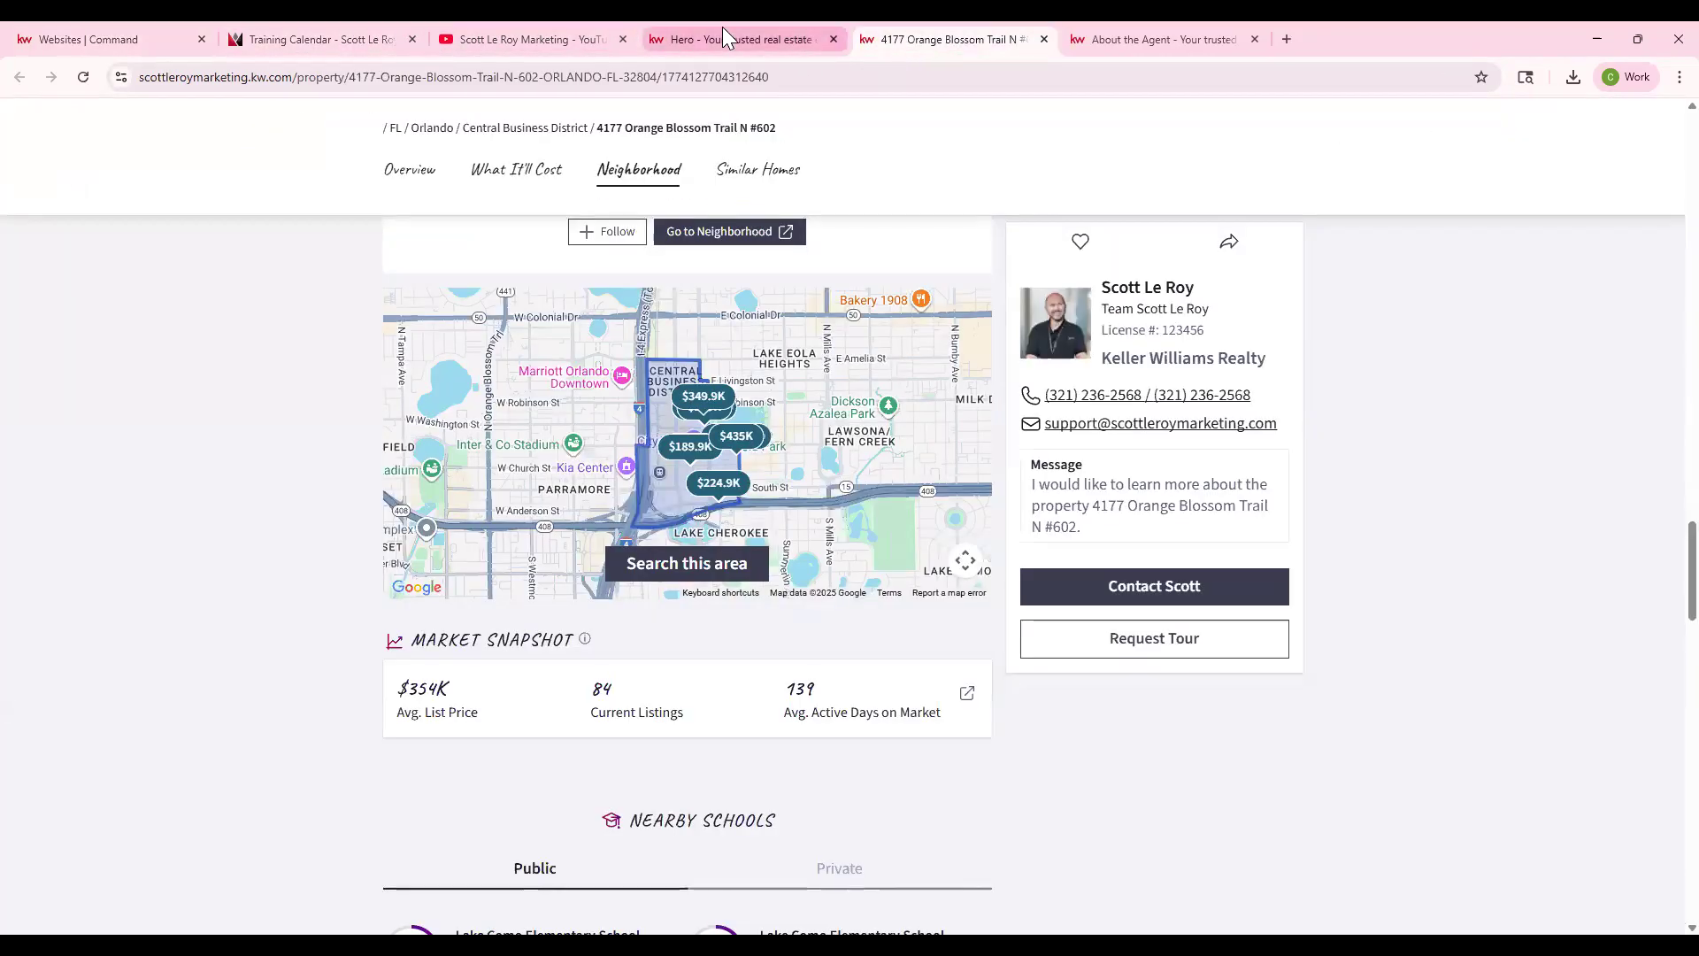
{"action": "left_click", "coordinate": [723, 36]}
{"action": "left_click", "coordinate": [195, 629]}
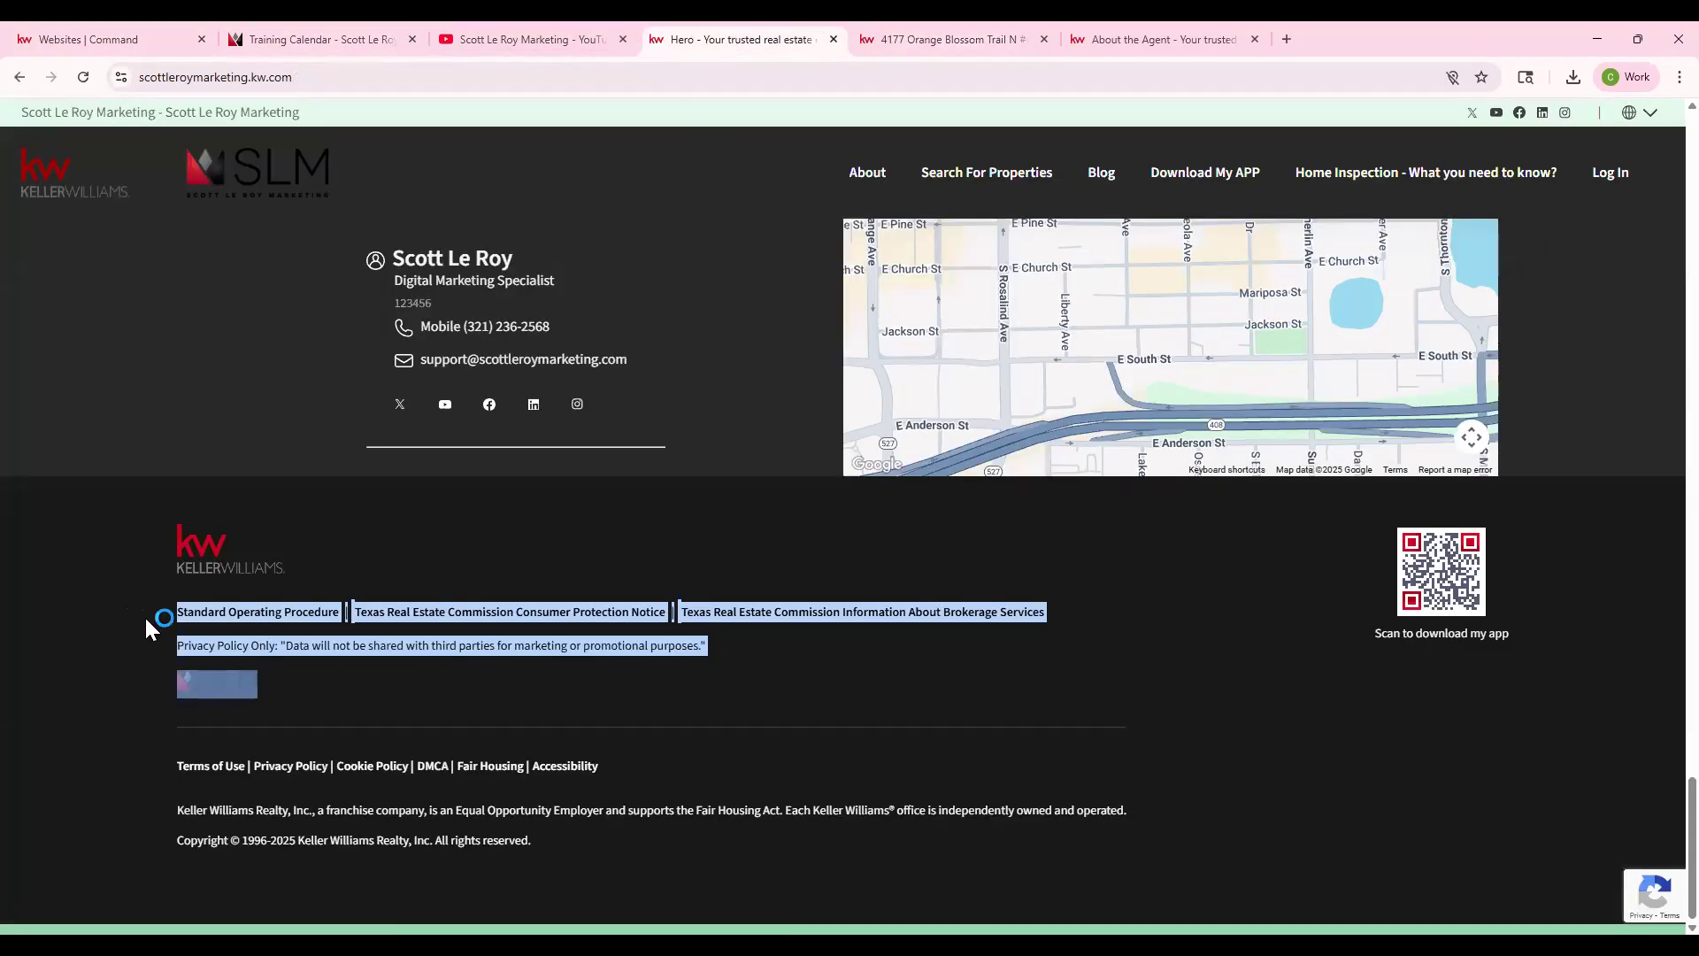
{"action": "left_click", "coordinate": [1039, 683]}
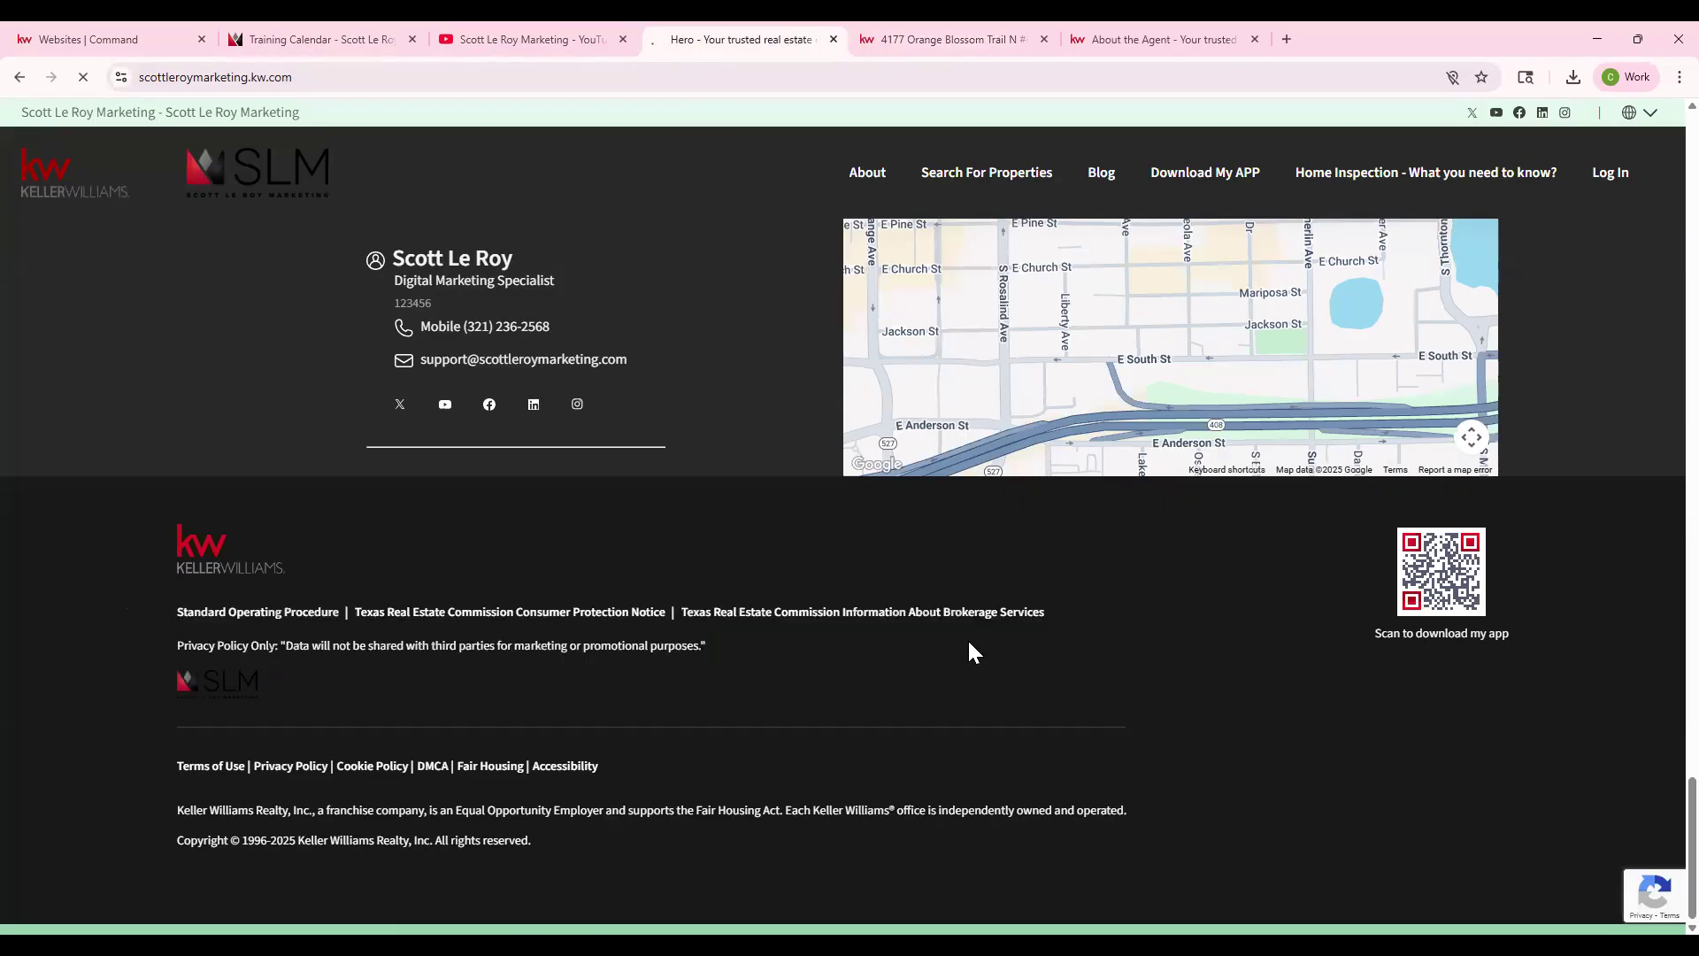
{"action": "left_click", "coordinate": [21, 78]}
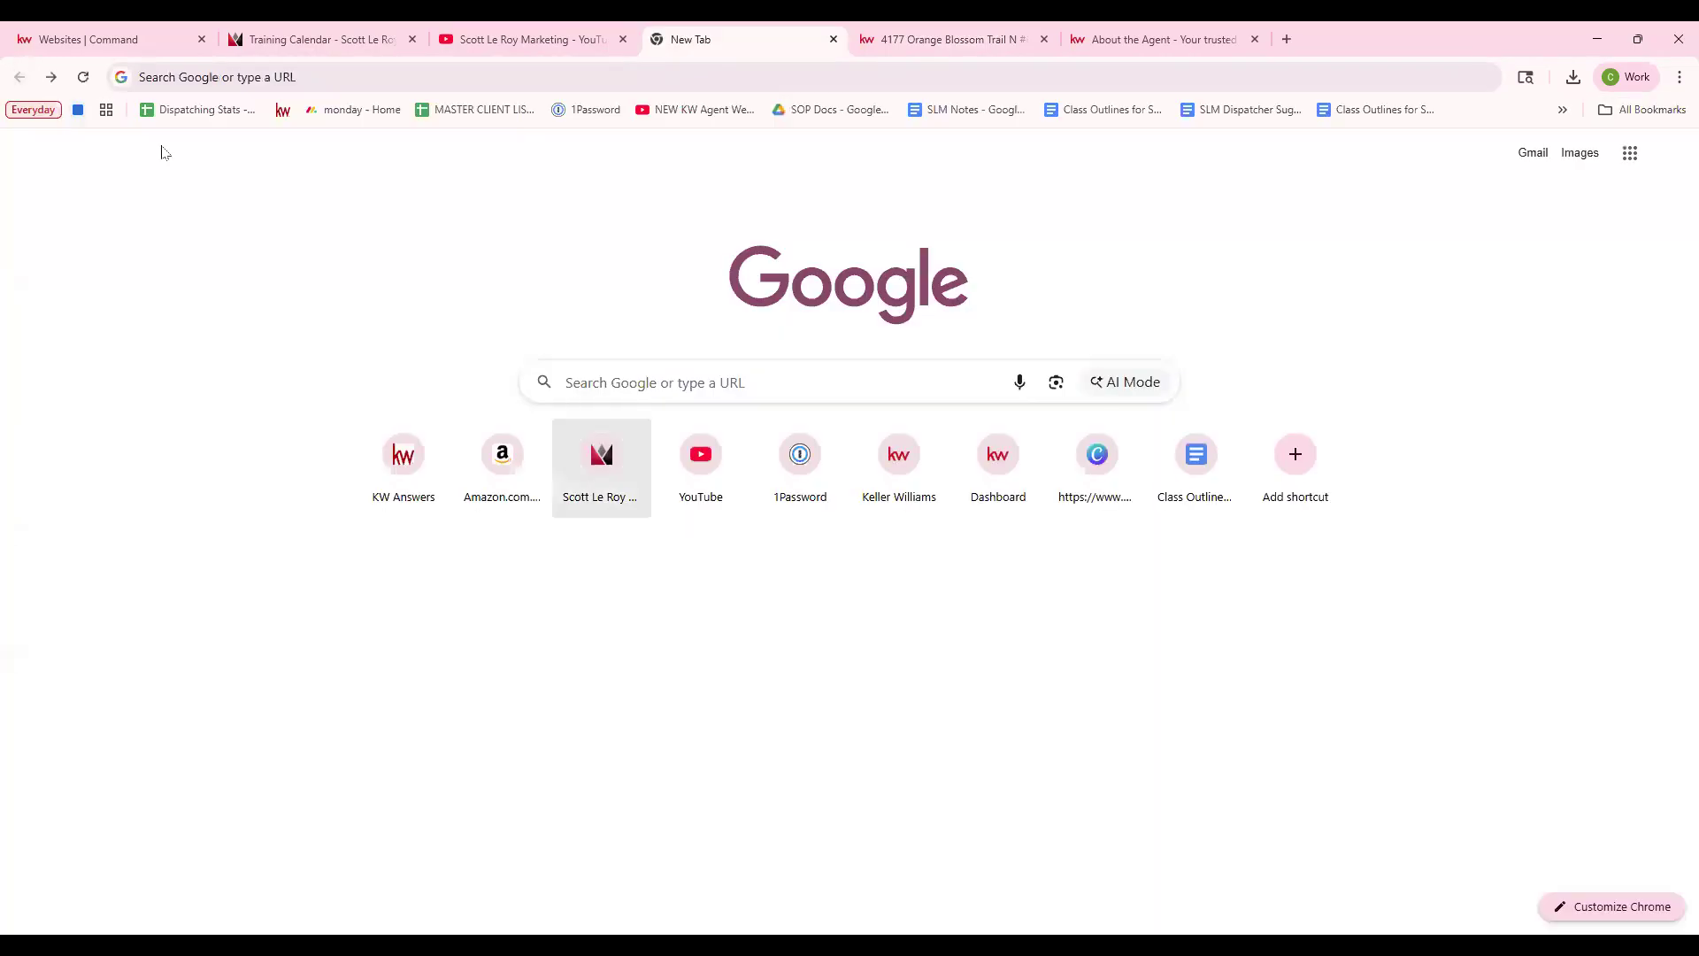
{"action": "left_click", "coordinate": [51, 77]}
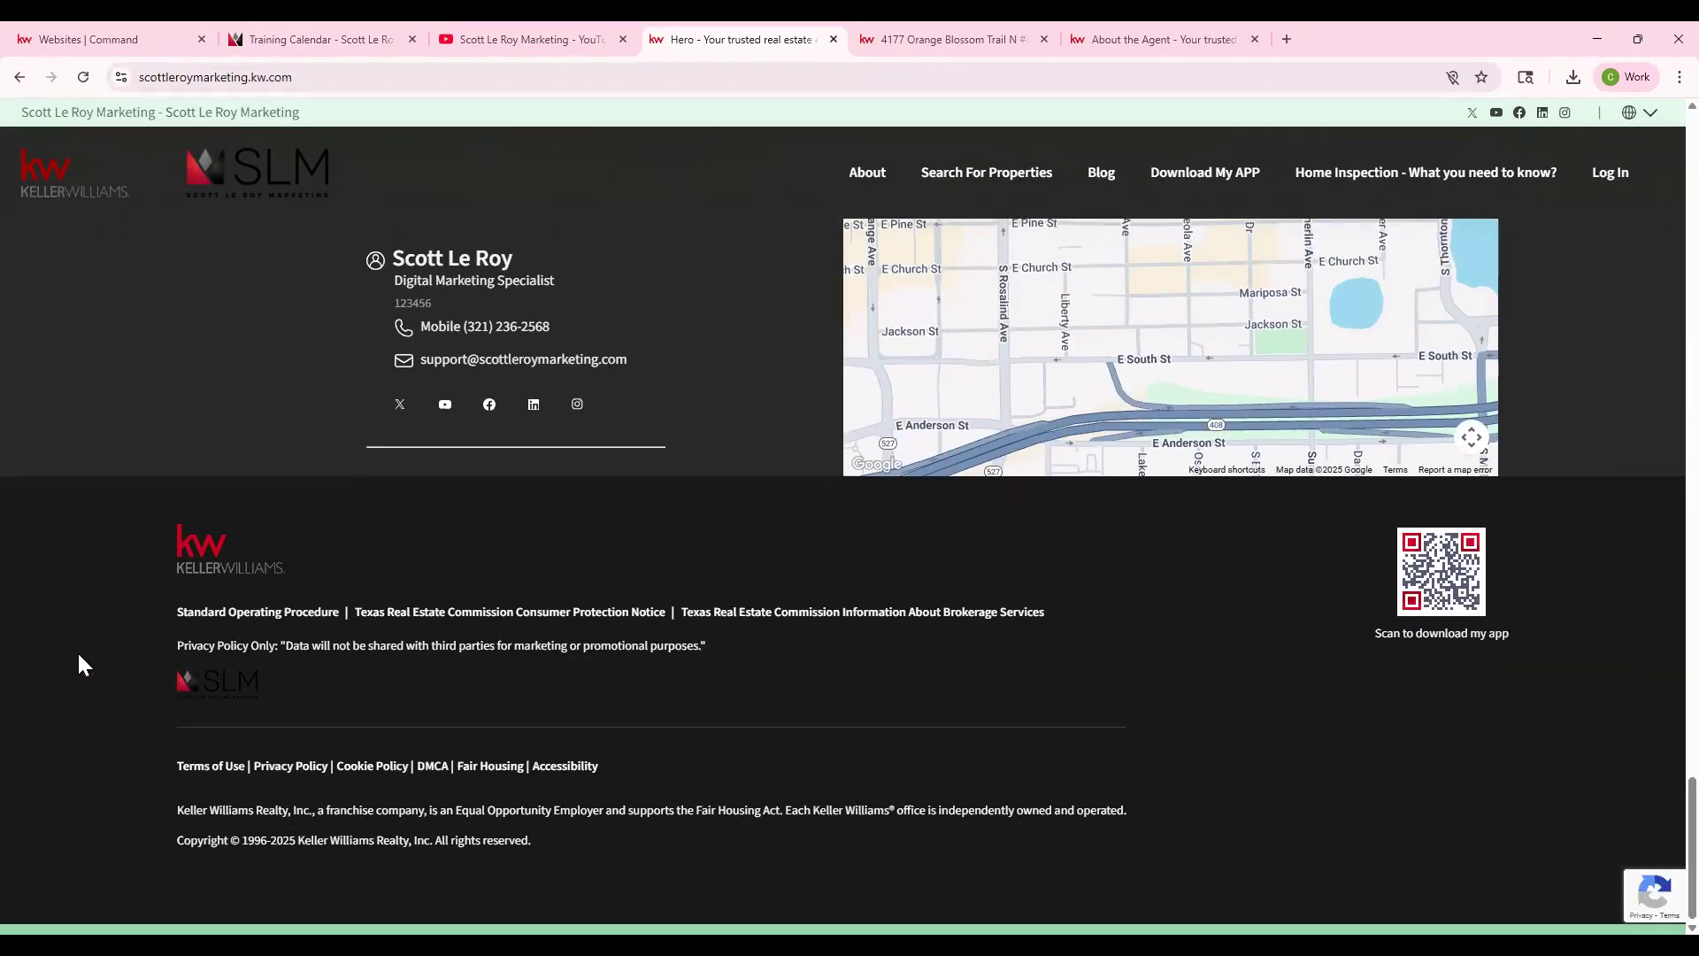
{"action": "left_click_drag", "start_coordinate": [171, 644], "coordinate": [641, 630]}
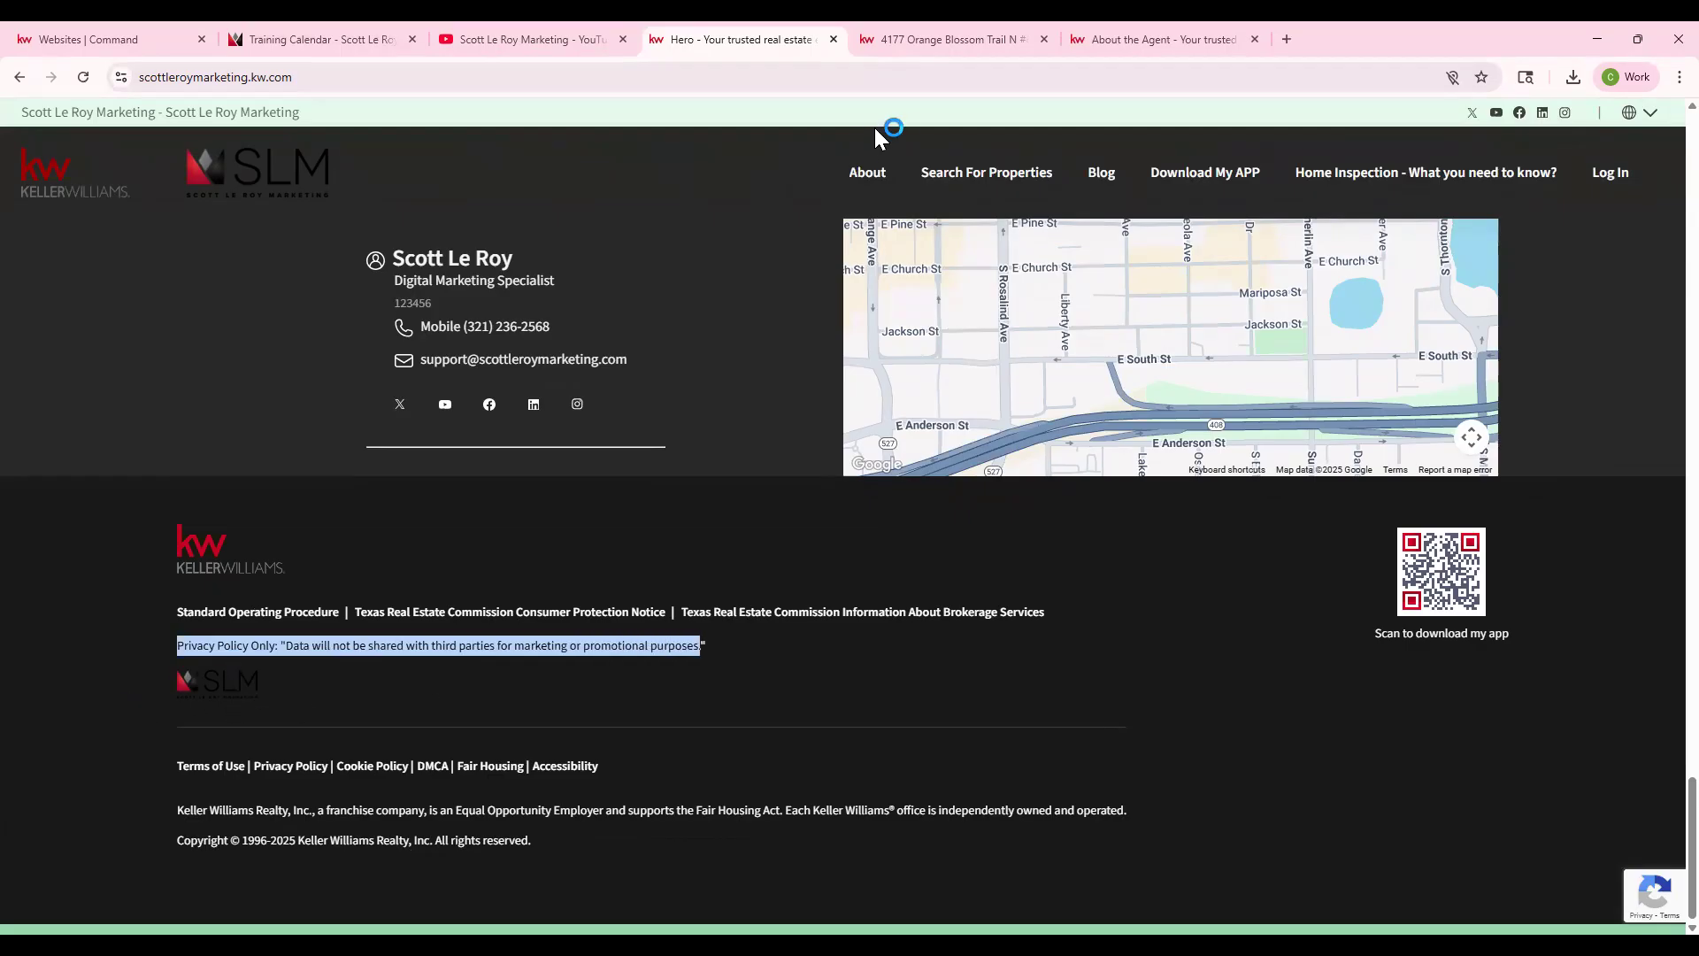
{"action": "left_click", "coordinate": [133, 41]}
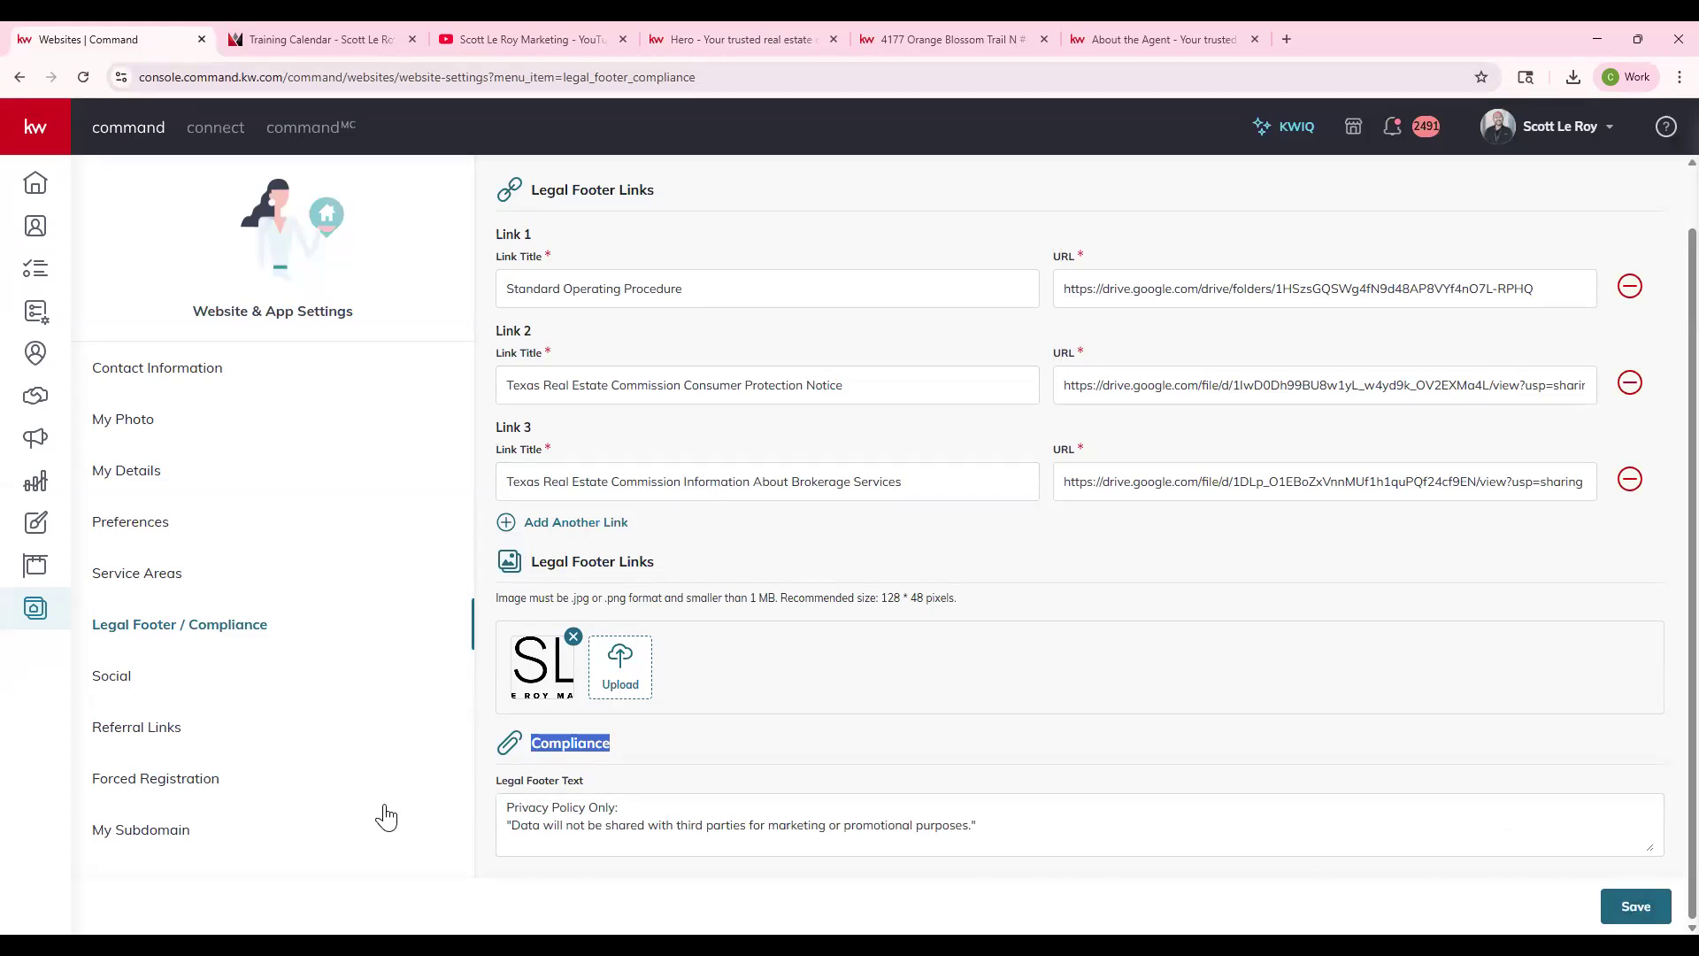
- Open the Social settings listing the business's Facebook, Instagram, LinkedIn, YouTube and X links
{"action": "left_click", "coordinate": [137, 687]}
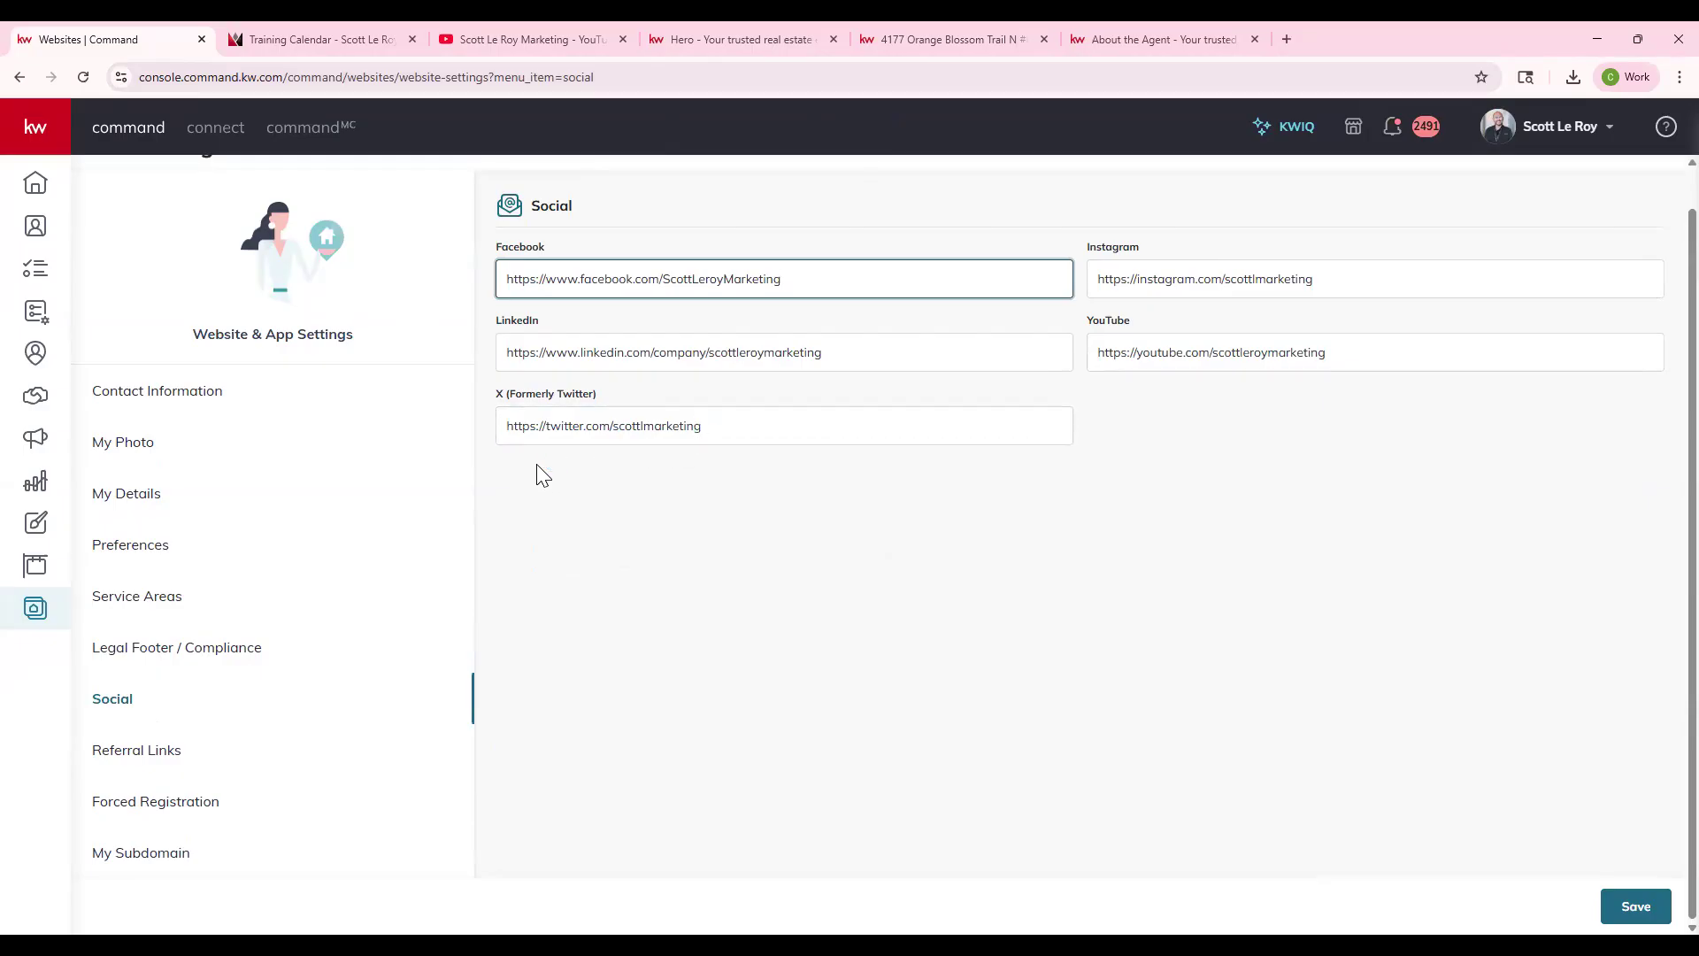
- Check the social icons on the live About and home pages, then open Referral Links settings
{"action": "left_click", "coordinate": [1142, 39]}
{"action": "scroll", "coordinate": [1170, 438], "scroll_direction": "up", "scroll_amount": 10}
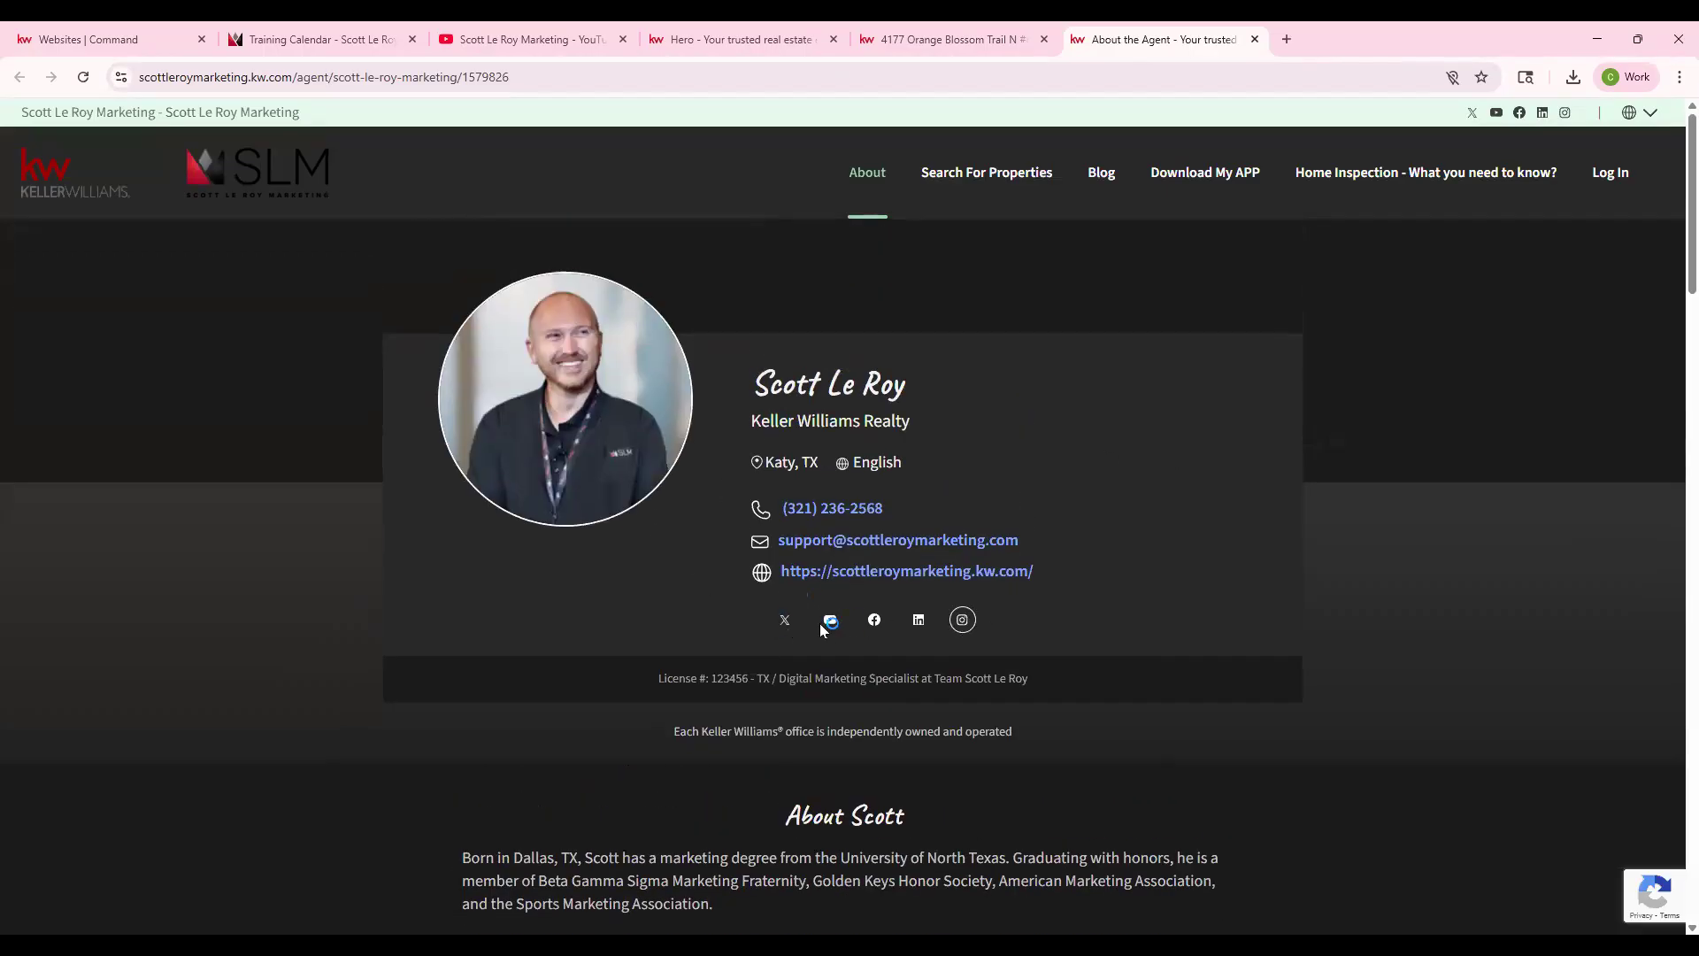
{"action": "left_click", "coordinate": [72, 172]}
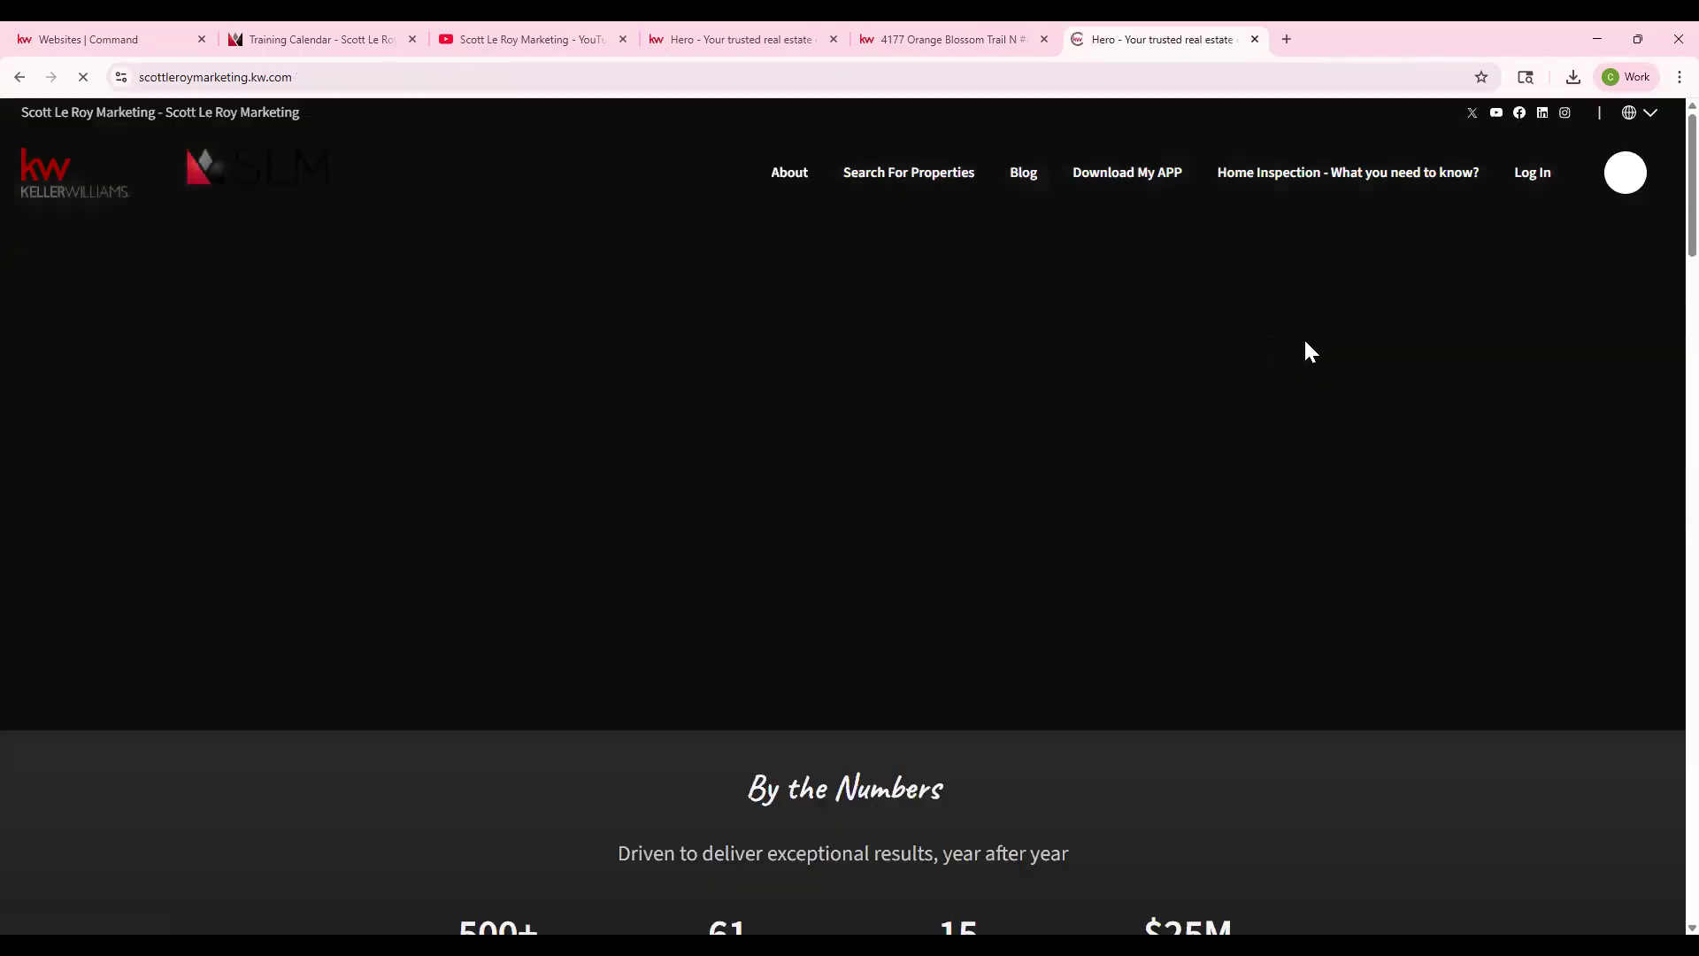
{"action": "scroll", "coordinate": [1562, 258], "scroll_direction": "down", "scroll_amount": 15}
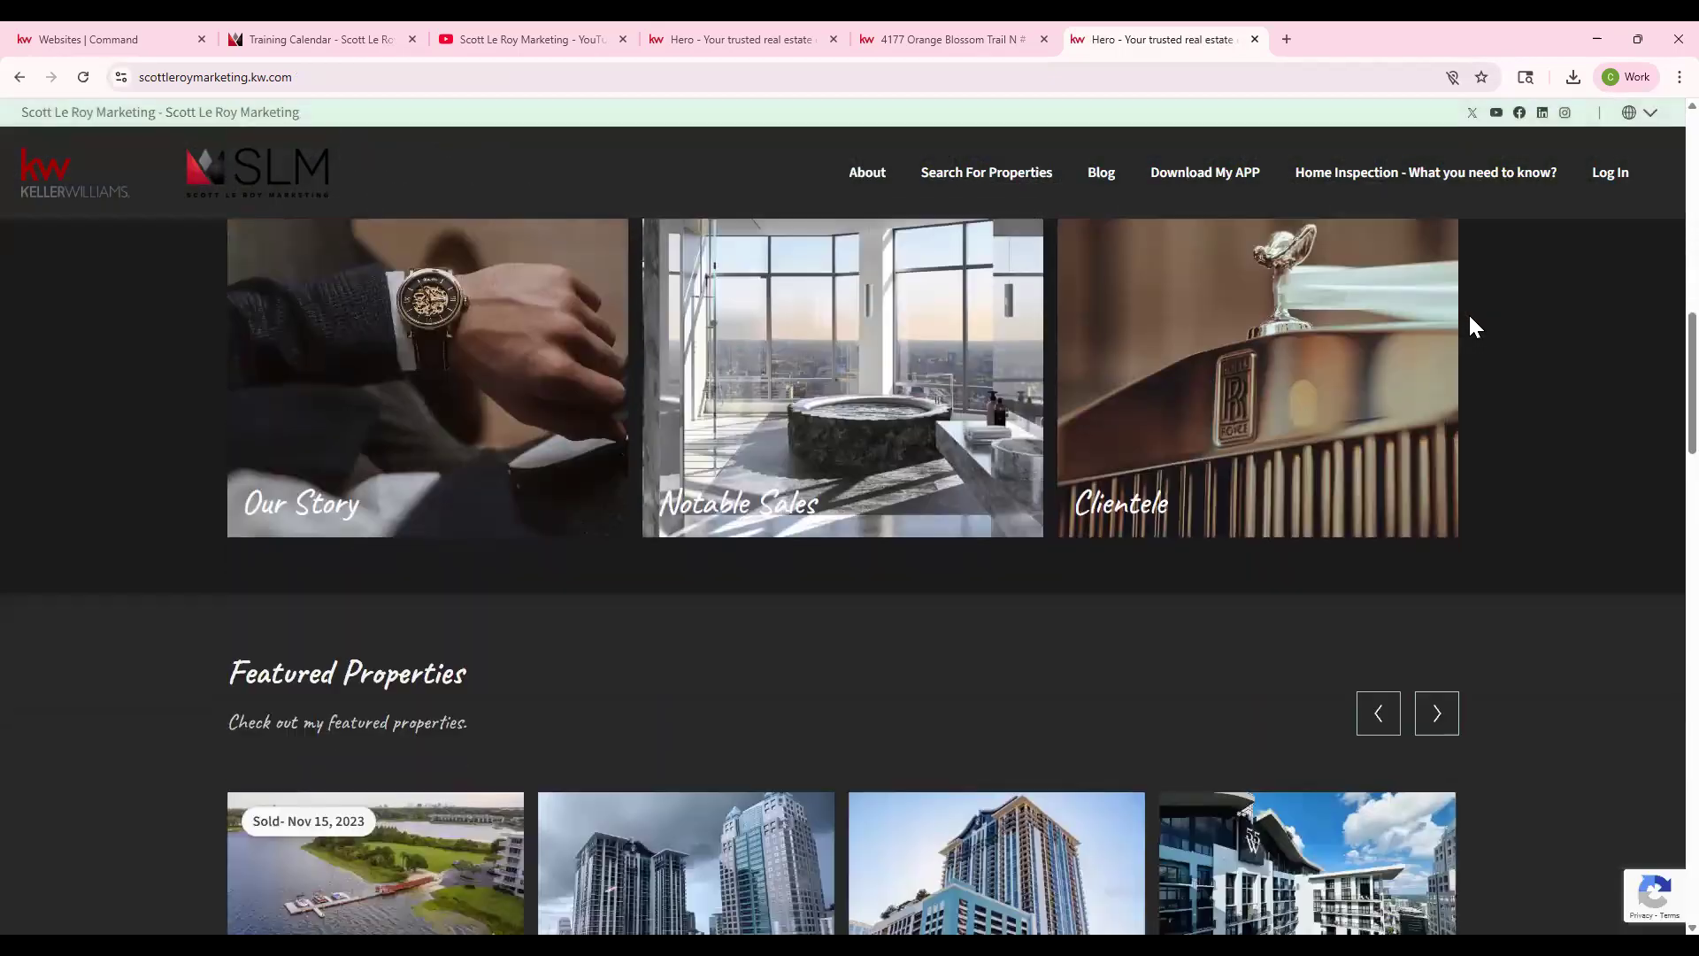
{"action": "scroll", "coordinate": [1067, 814], "scroll_direction": "down", "scroll_amount": 4}
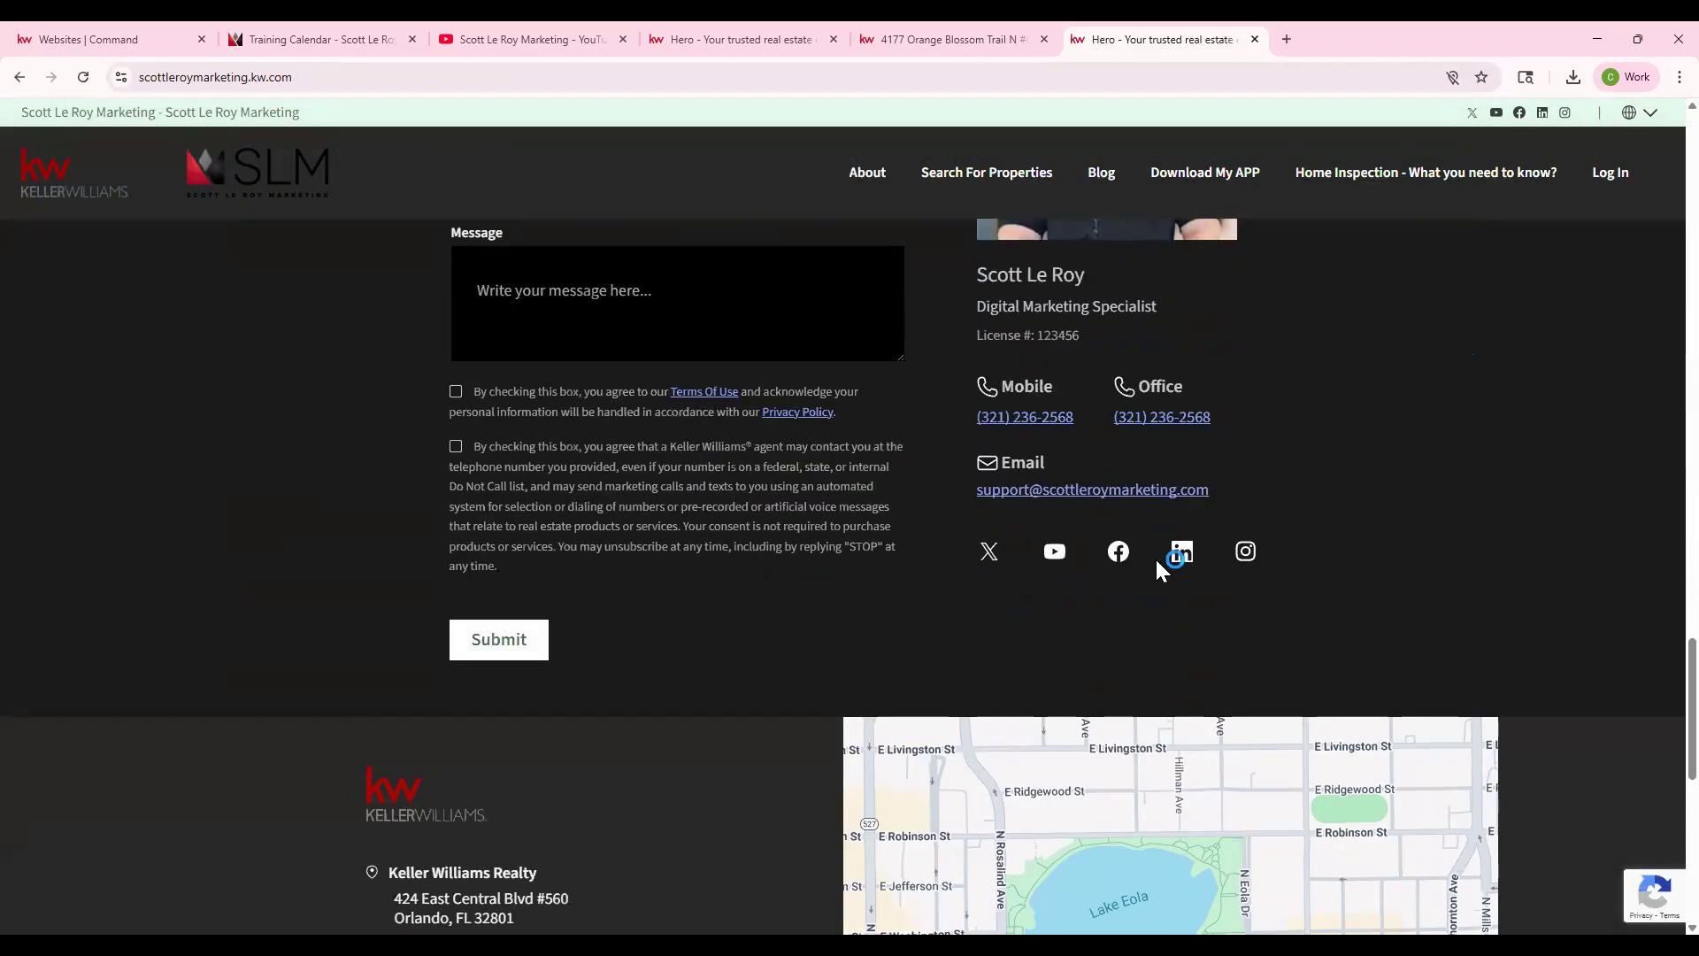
{"action": "left_click", "coordinate": [145, 33]}
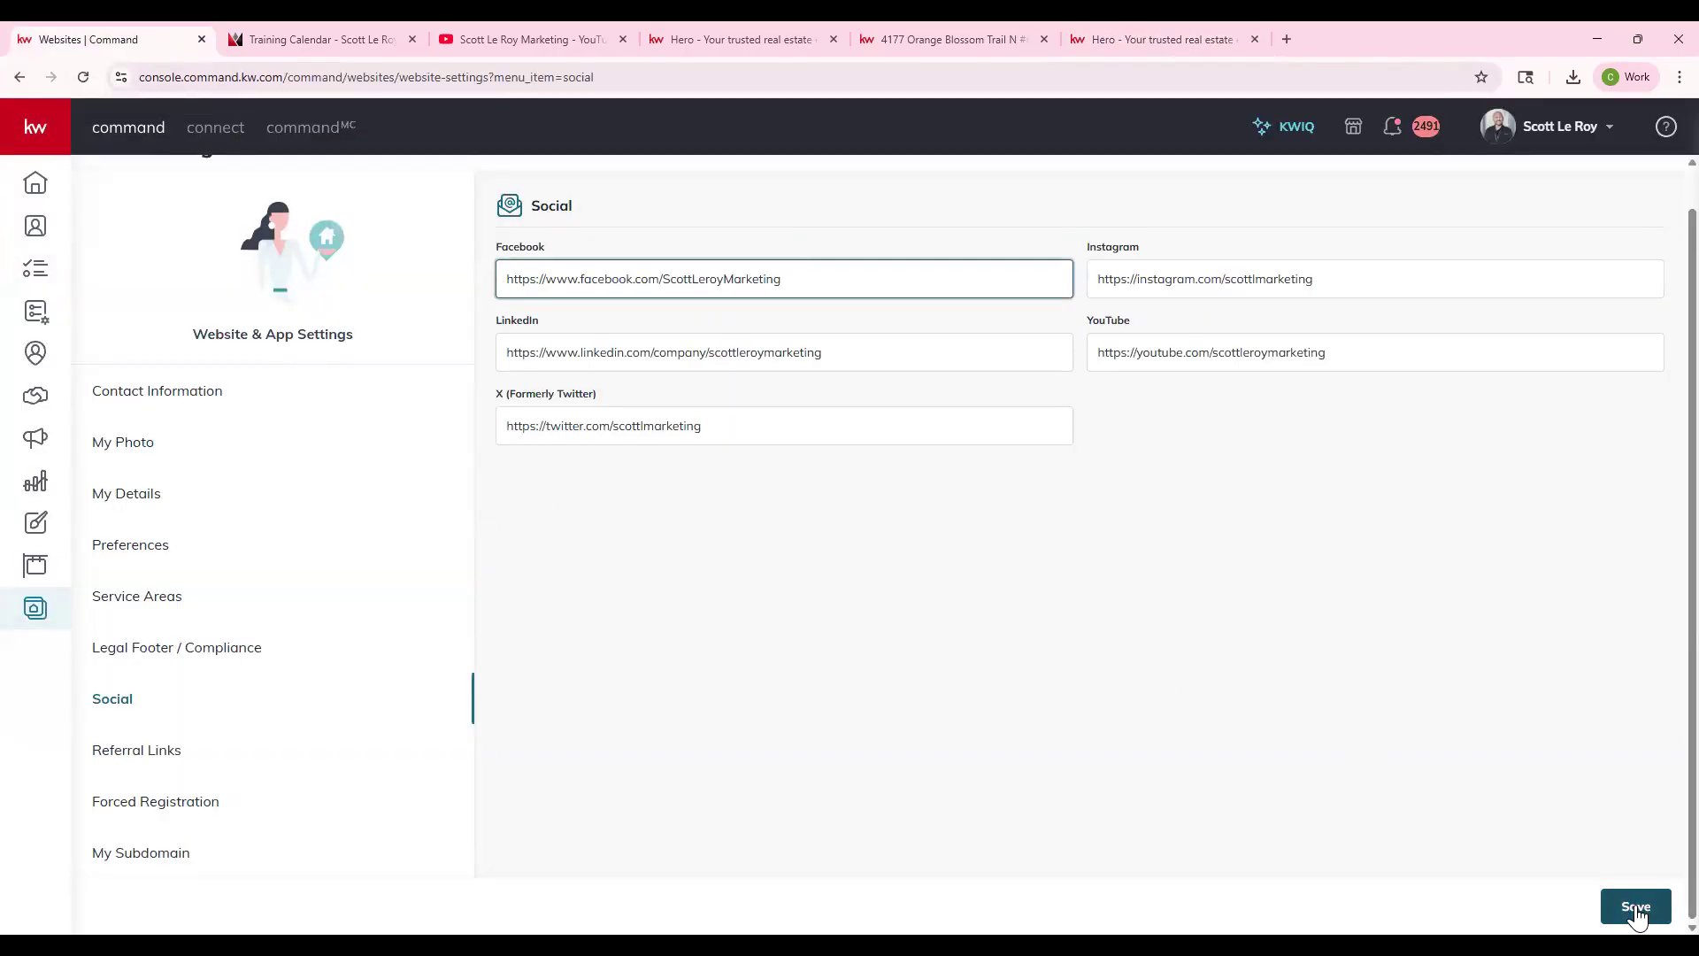
{"action": "left_click", "coordinate": [150, 752]}
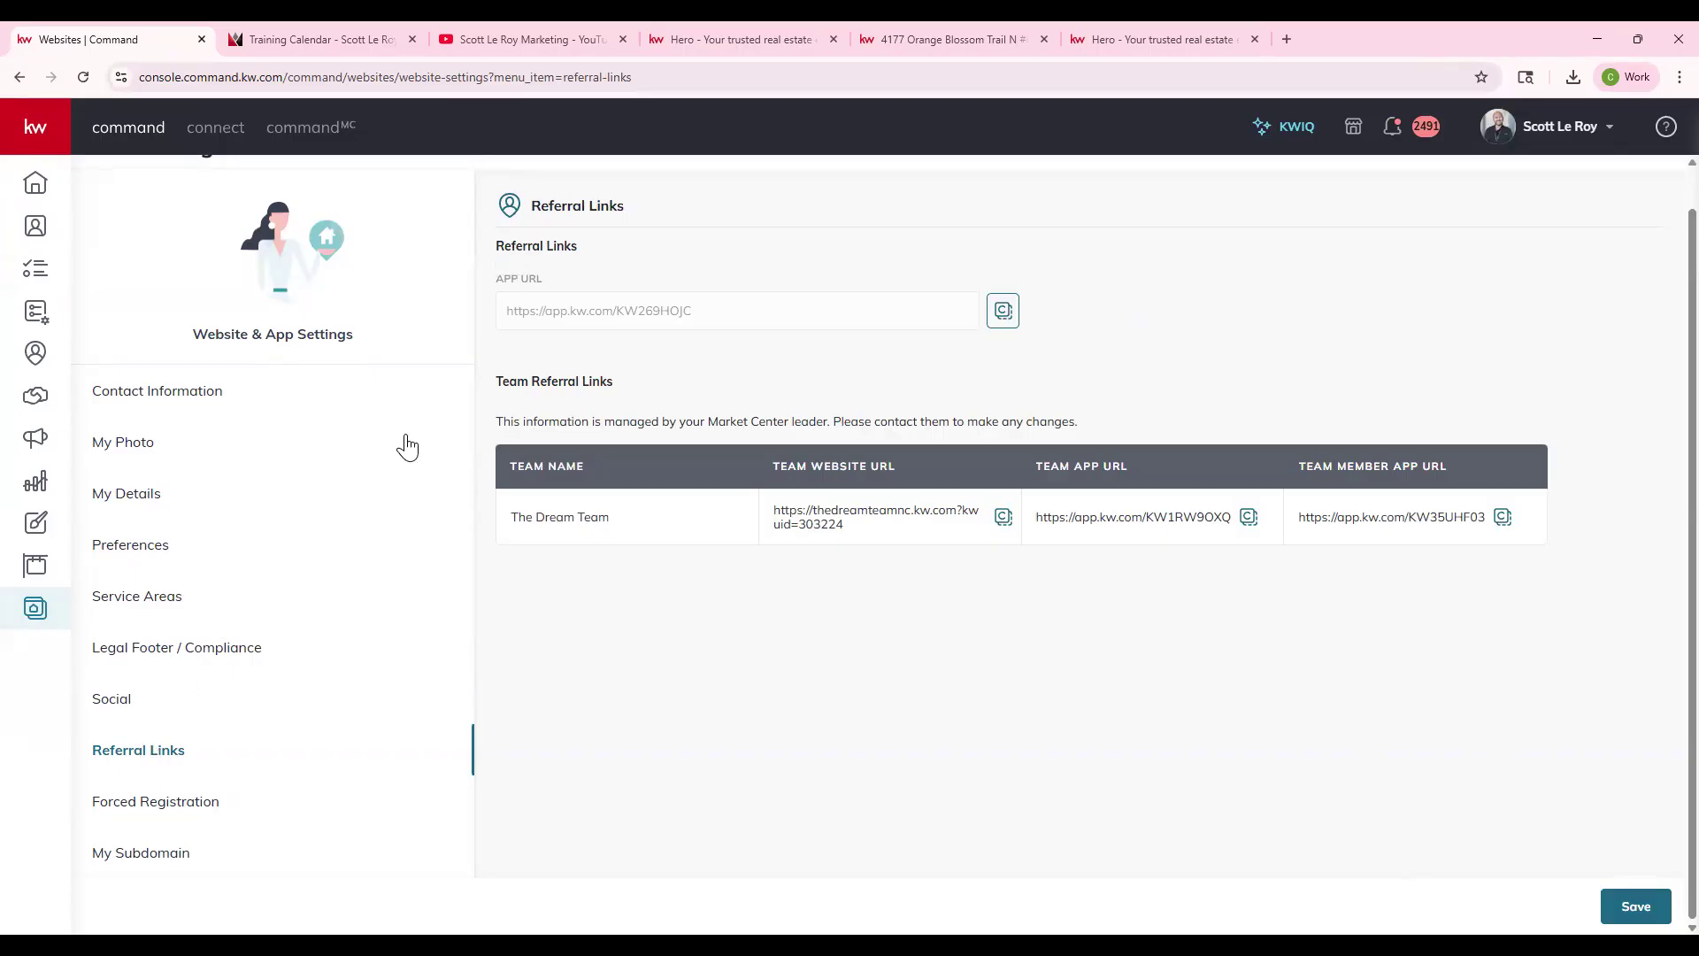
- Copy The Dream Team's Team Member App URL from the Team Referral Links table
{"action": "left_click", "coordinate": [669, 312]}
{"action": "triple_click", "coordinate": [636, 390]}
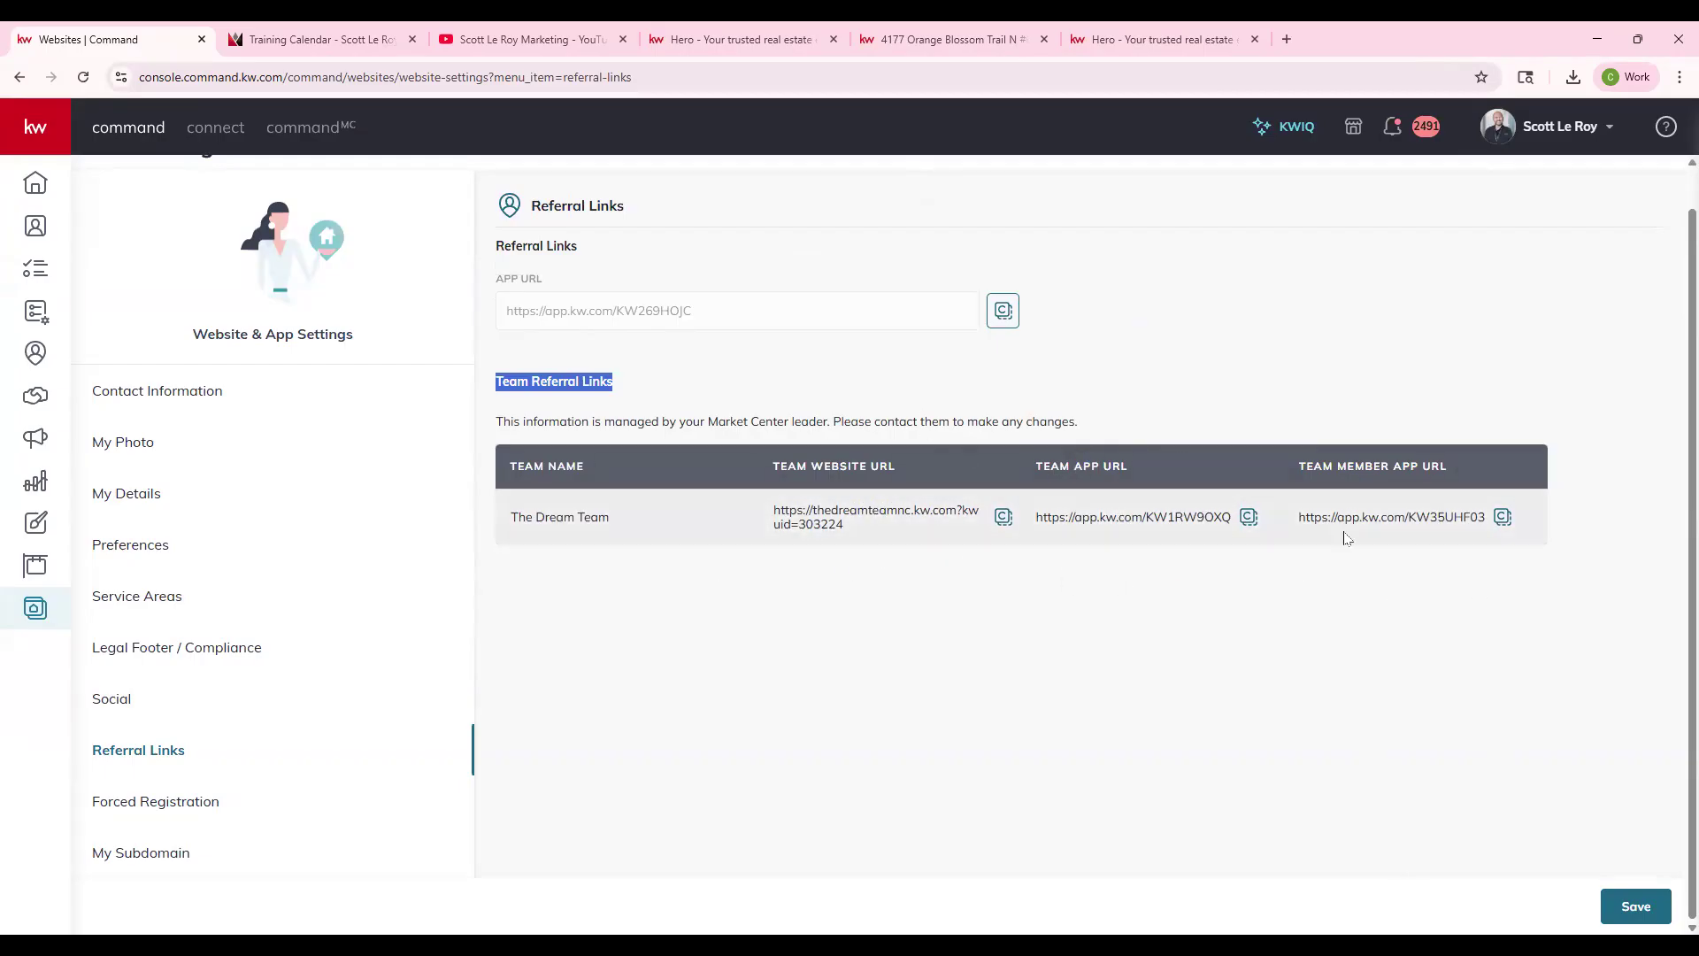
{"action": "left_click", "coordinate": [1503, 531]}
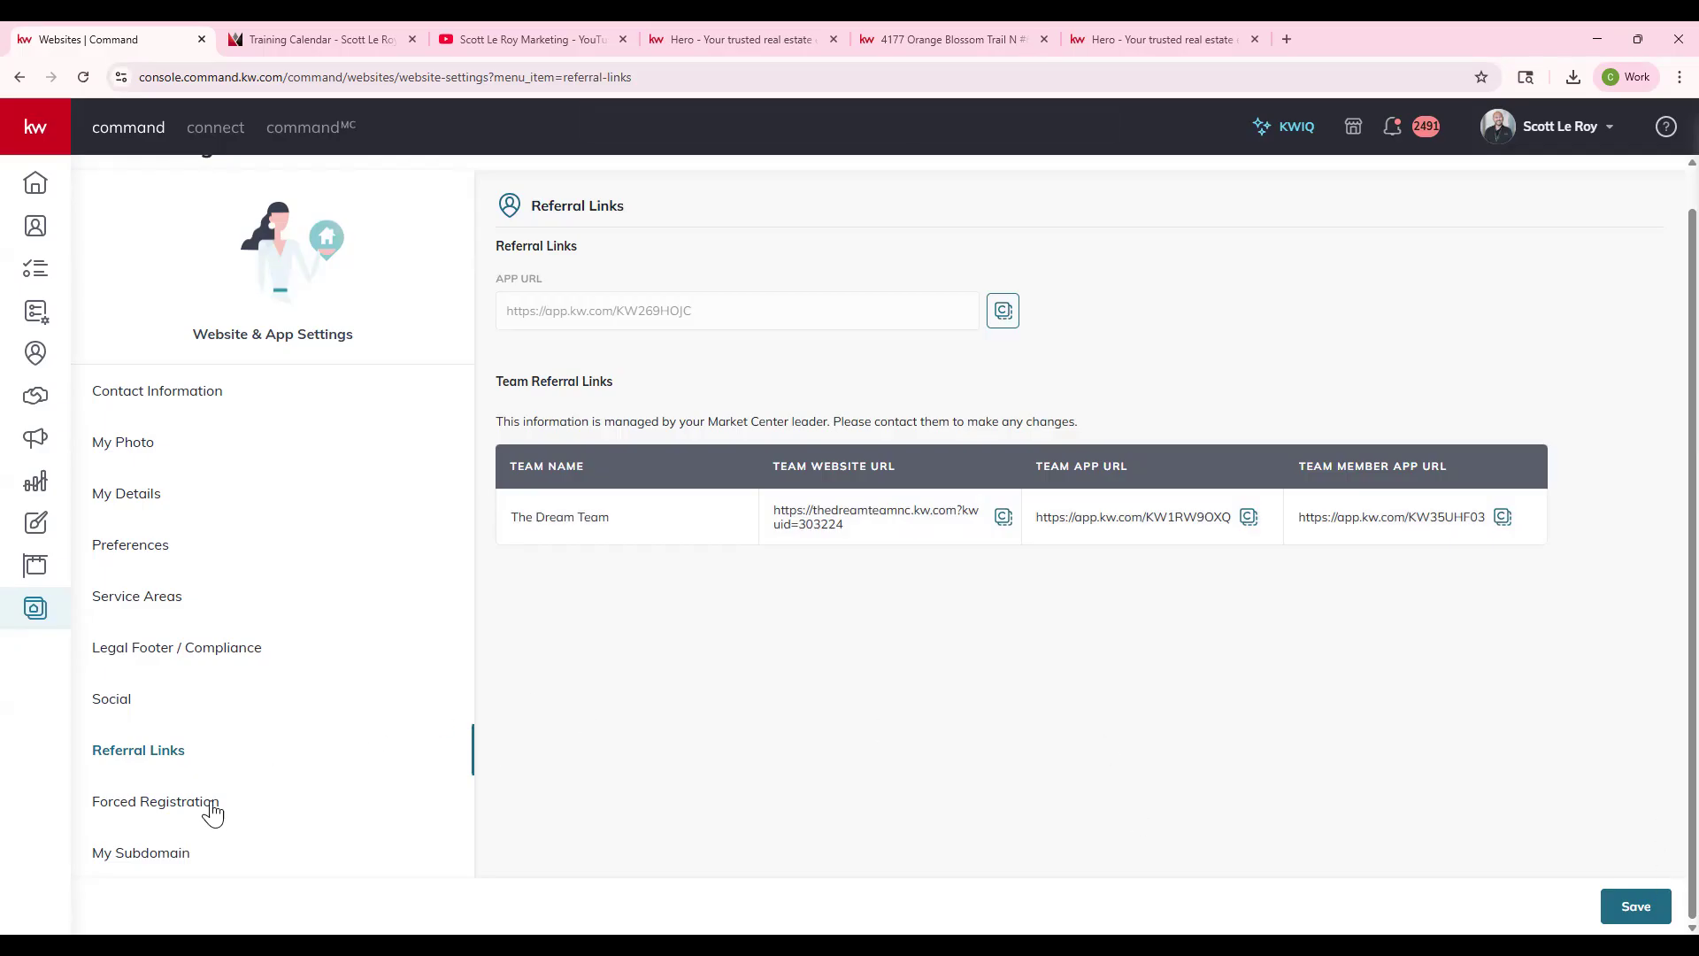
- Check Forced Registration and the live site, then open My Subdomain showing the current .kw.com subdomain
{"action": "left_click", "coordinate": [166, 809]}
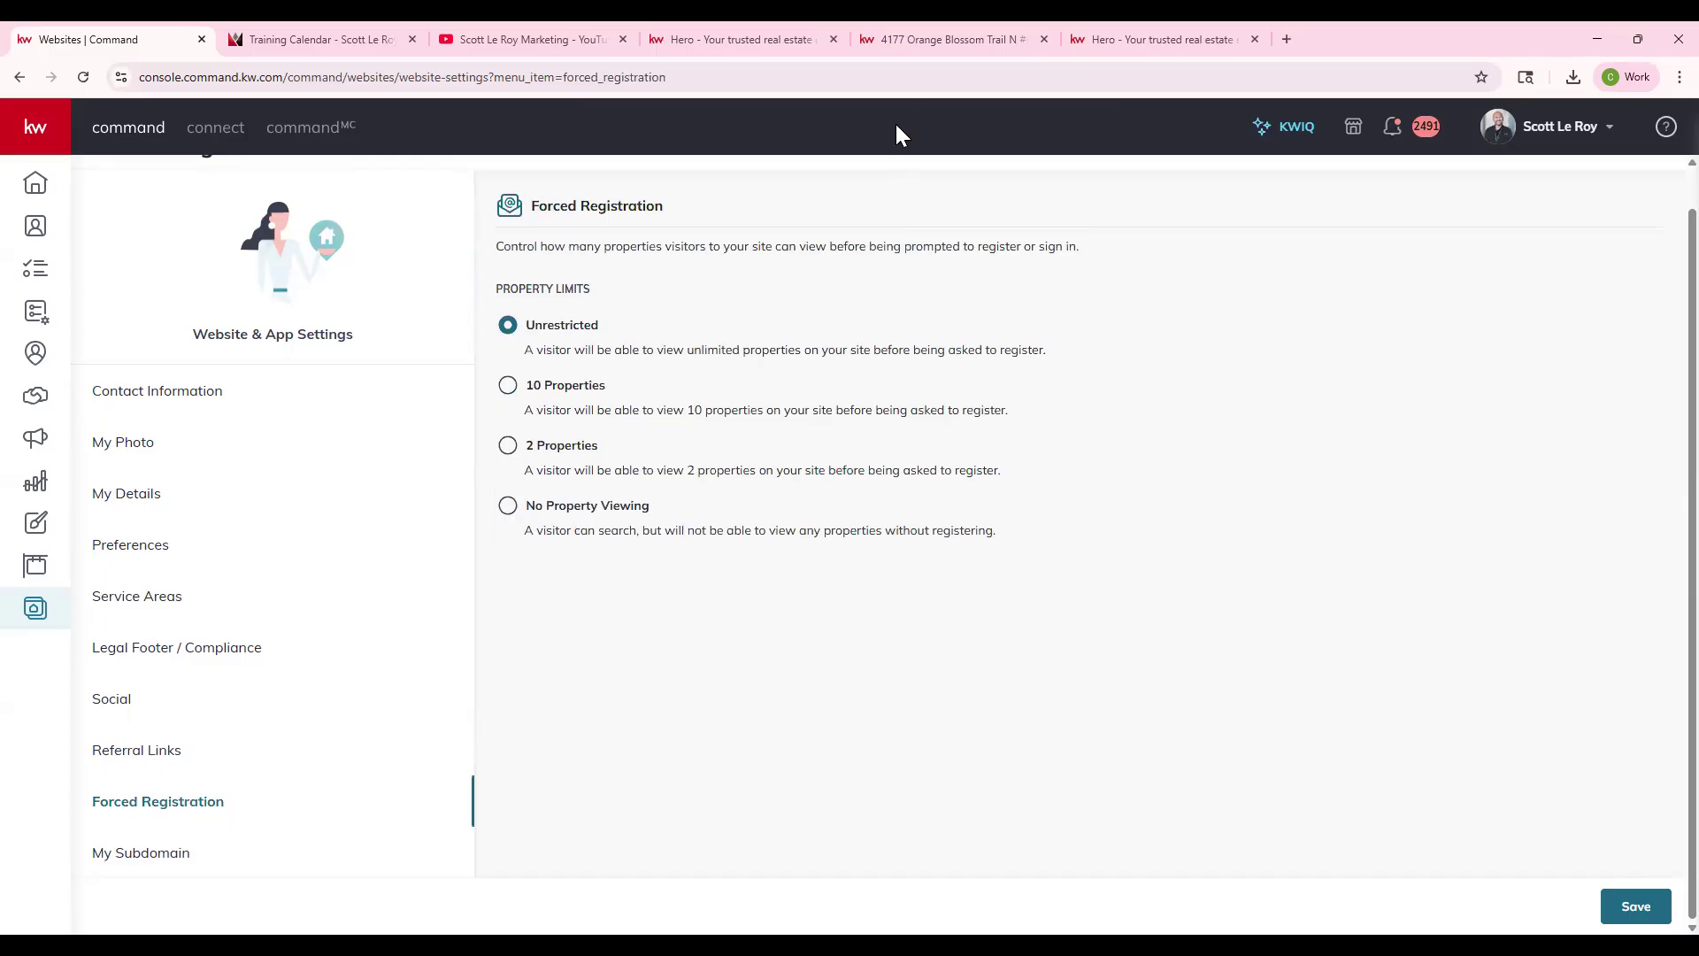
{"action": "left_click", "coordinate": [710, 39]}
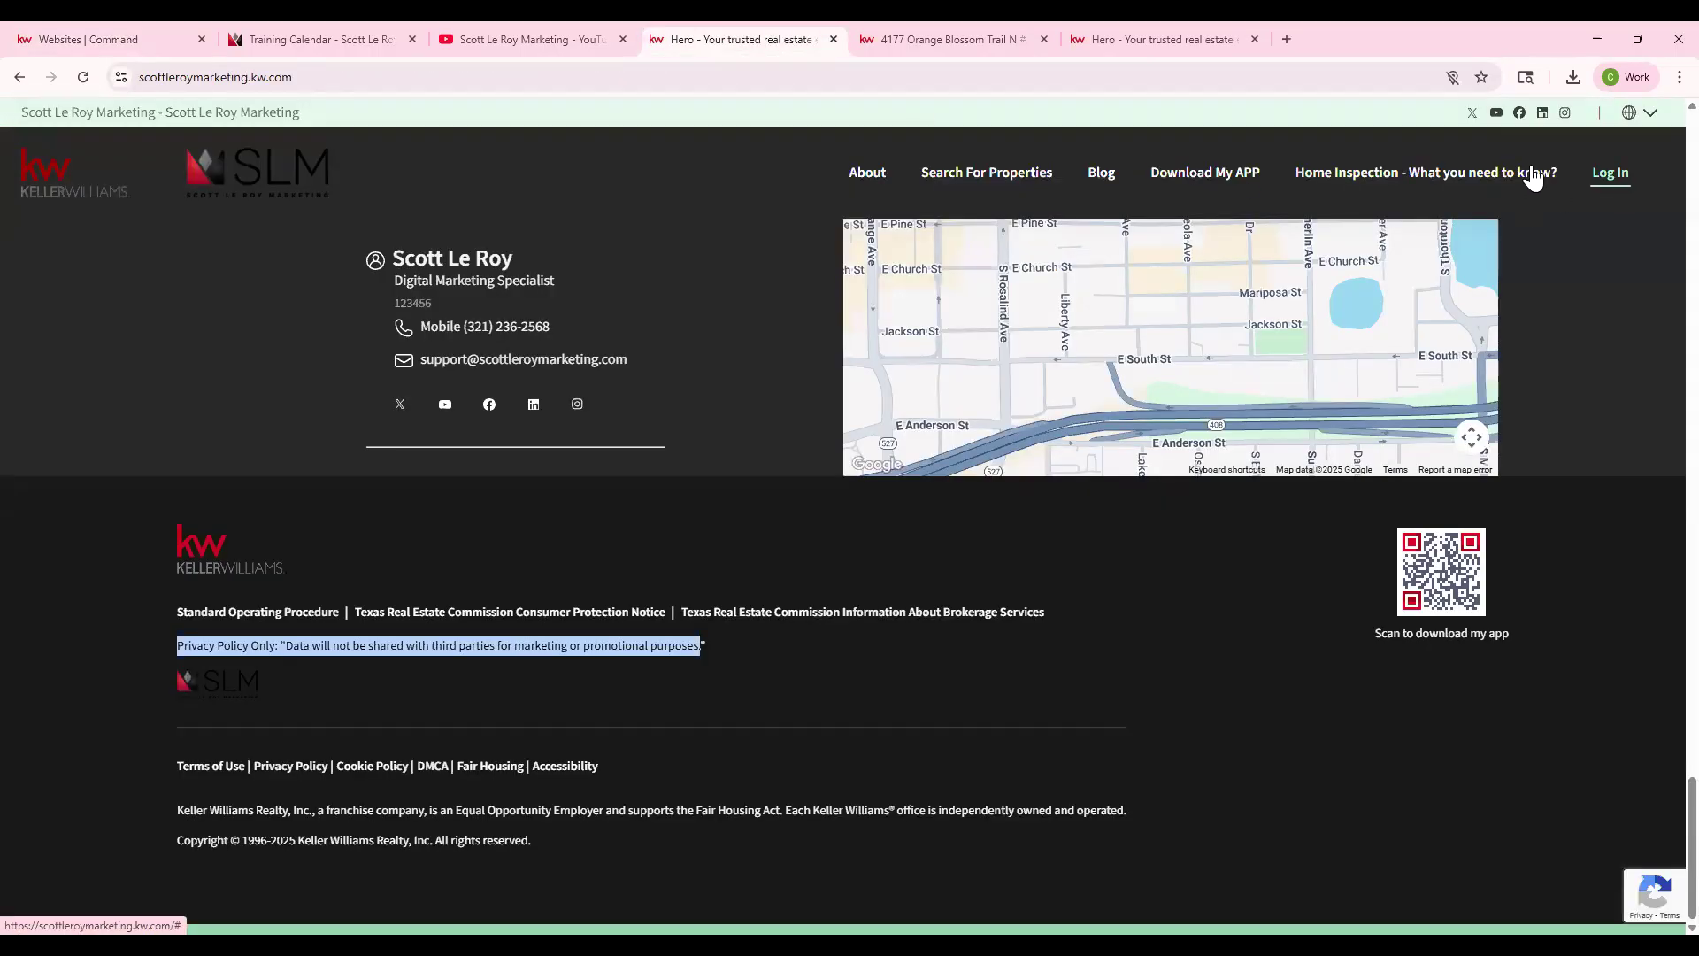
{"action": "left_click", "coordinate": [89, 39]}
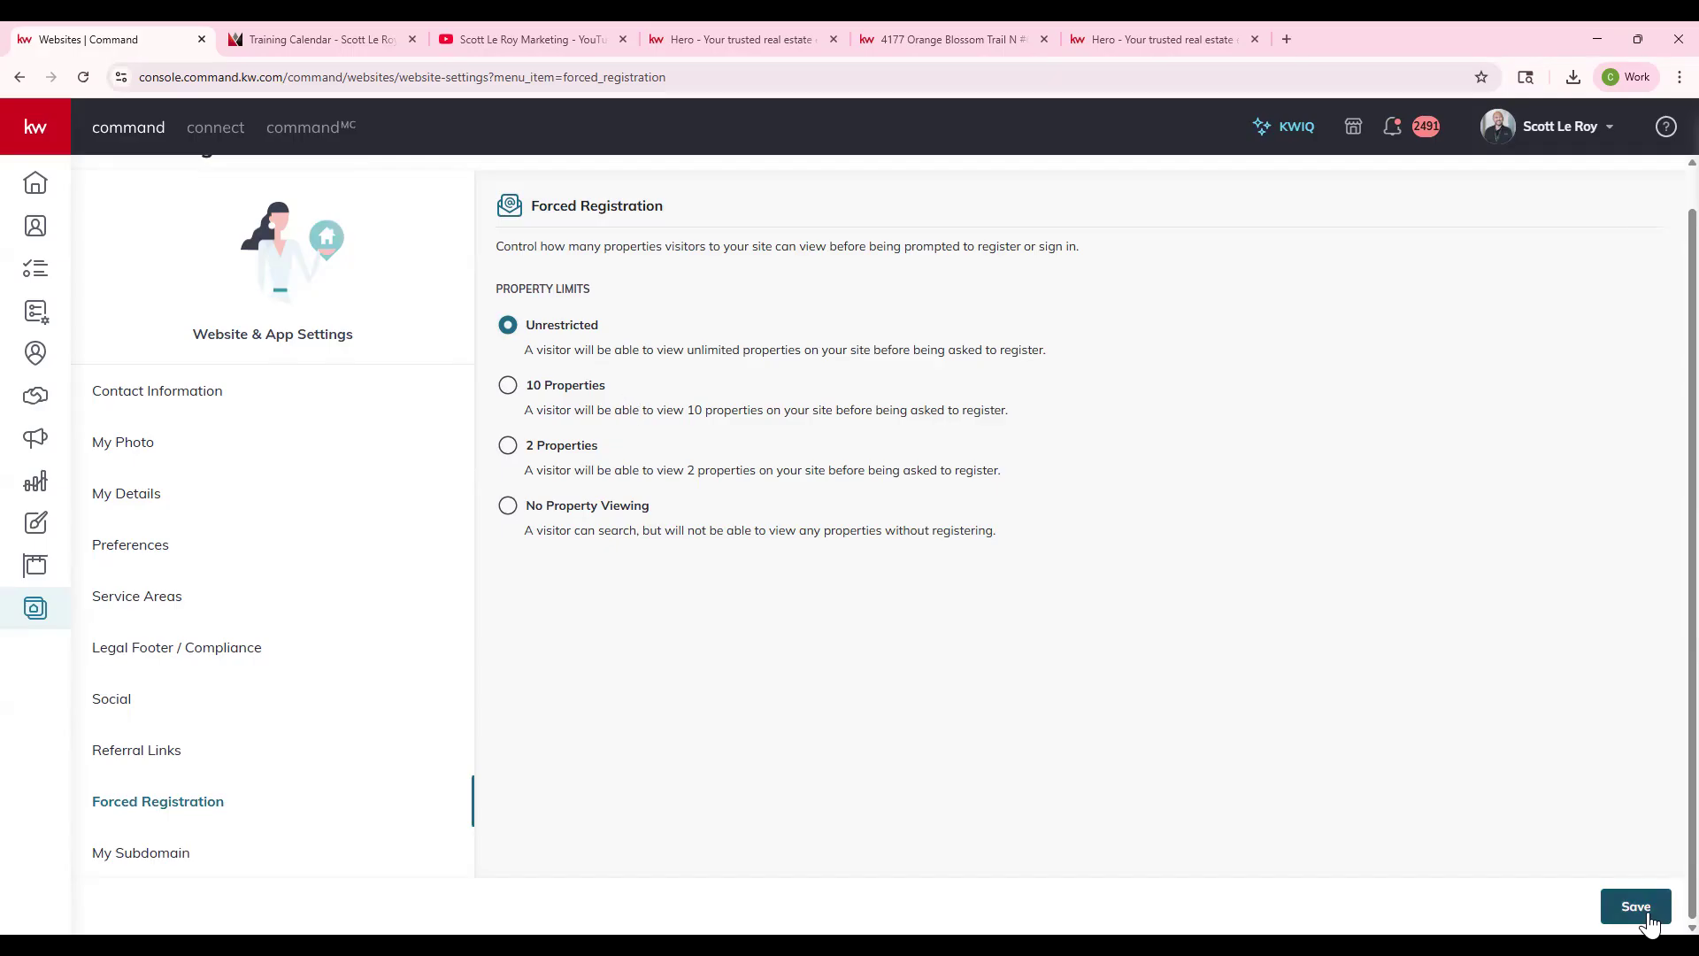
{"action": "left_click", "coordinate": [175, 860]}
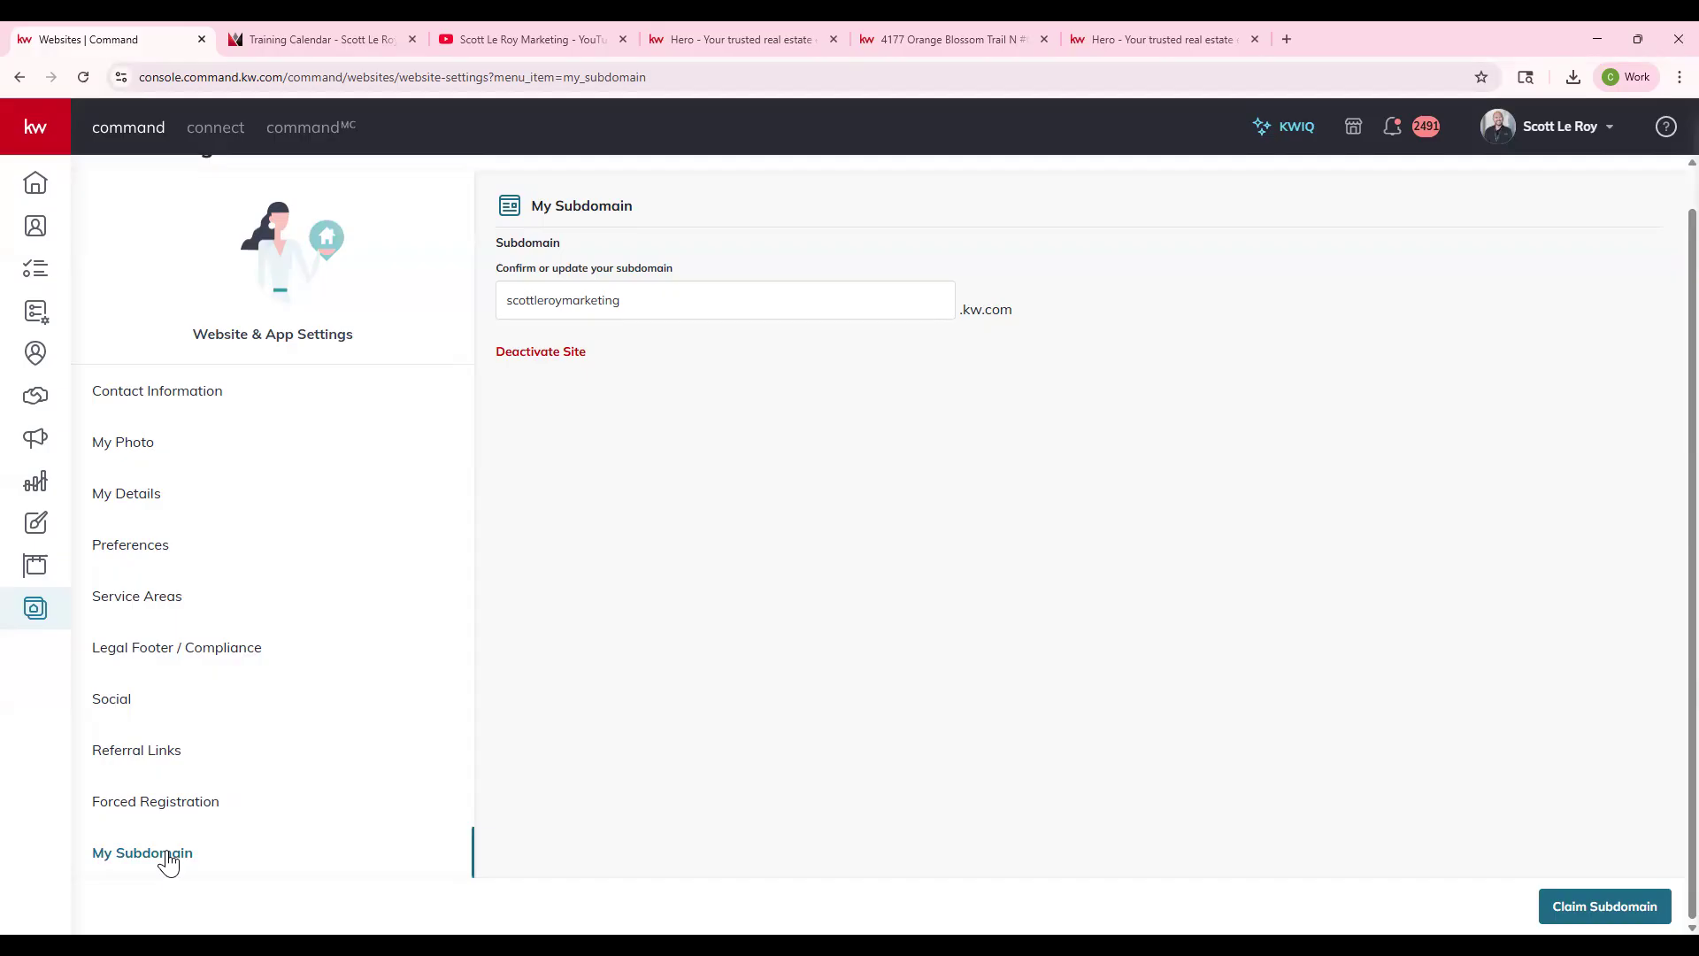
- Claim the site's existing .kw.com subdomain from the My Subdomain page
{"action": "left_click", "coordinate": [1607, 906]}
{"action": "scroll", "coordinate": [380, 420], "scroll_direction": "up", "scroll_amount": 1}
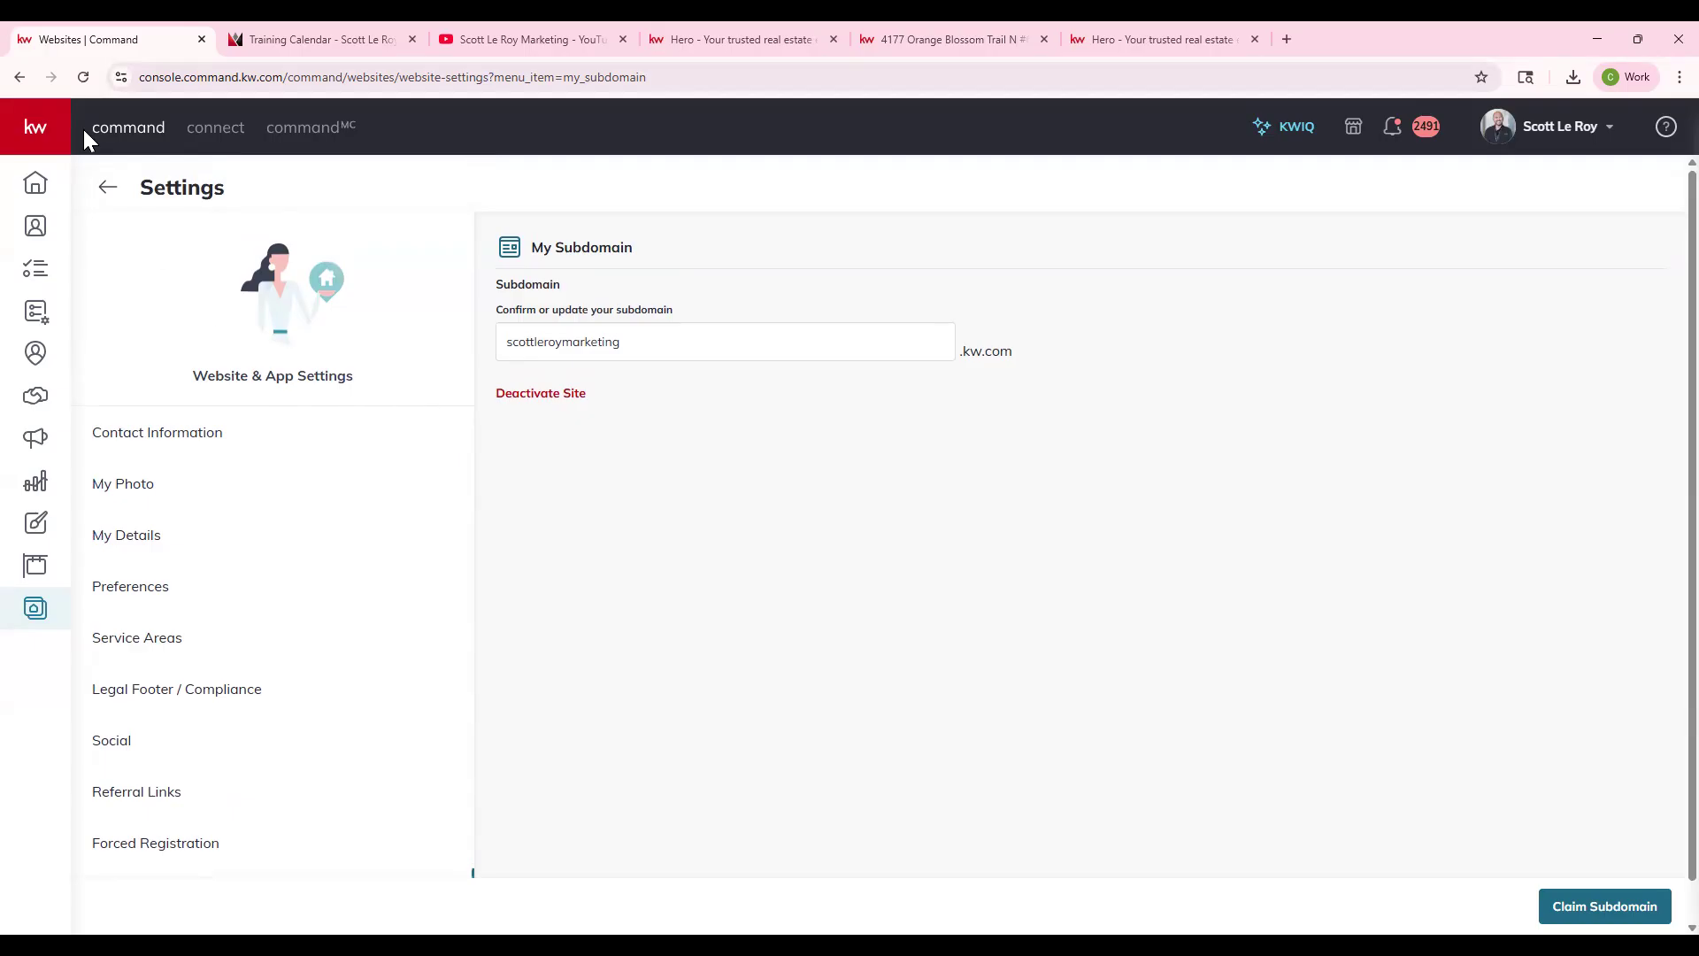
- Return to the websites overview and open Manage Website to show the Pages list and Homepage preview
{"action": "left_click", "coordinate": [107, 191]}
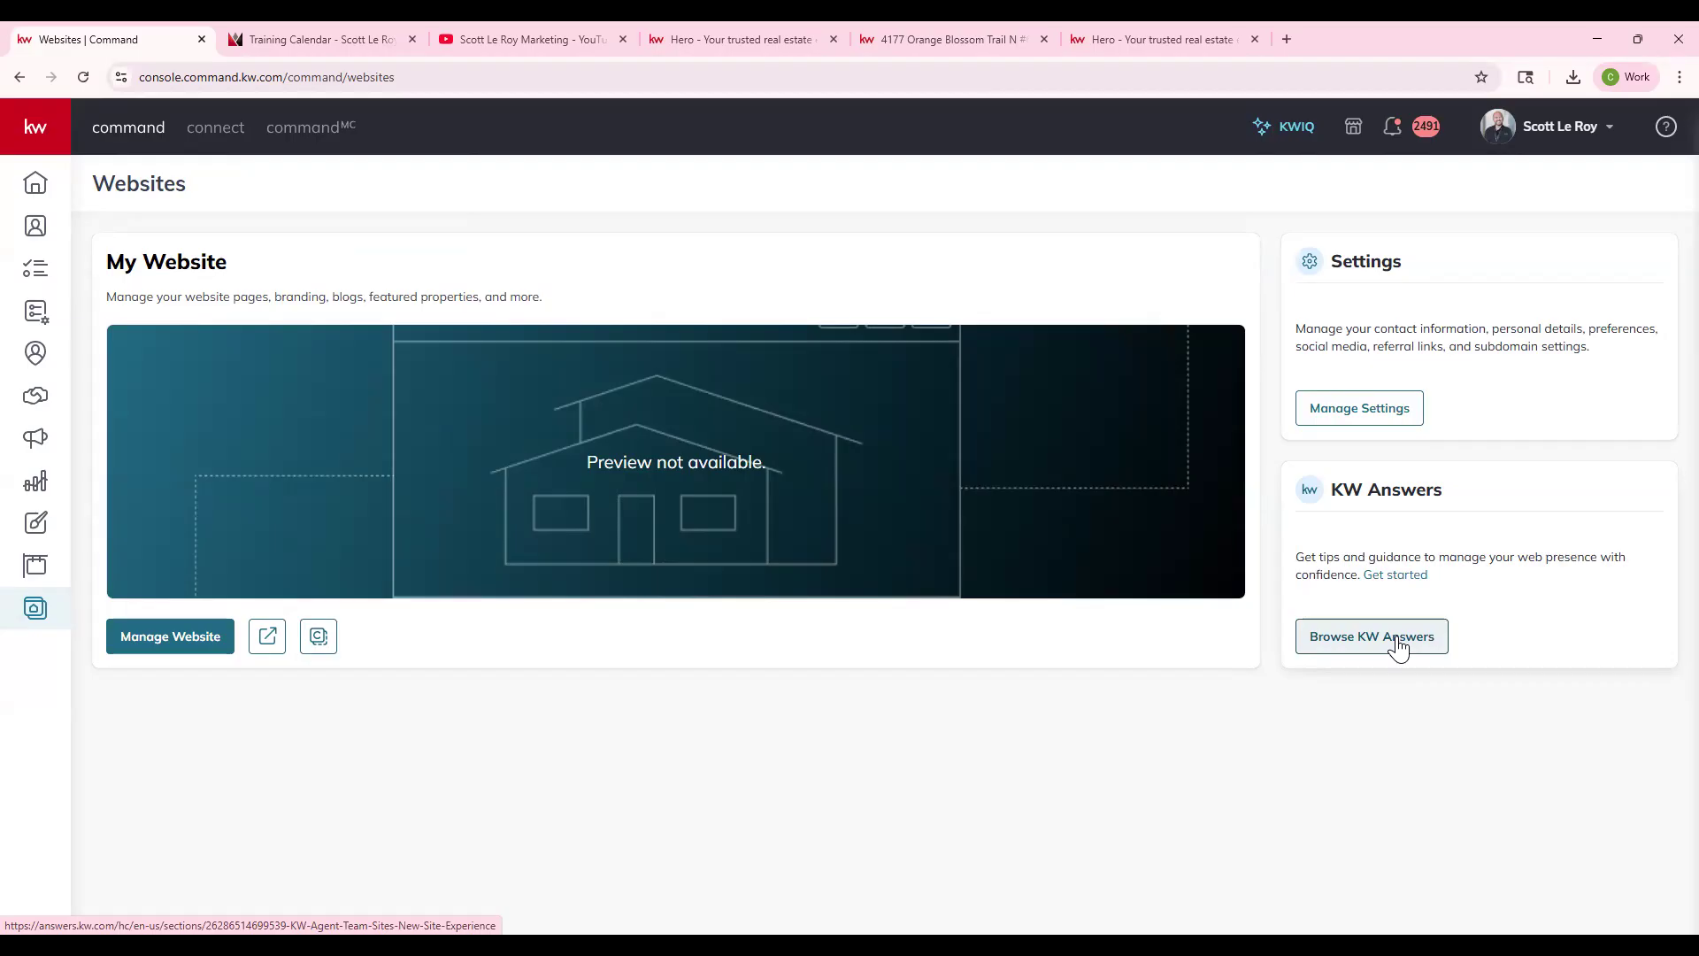
{"action": "left_click", "coordinate": [180, 654]}
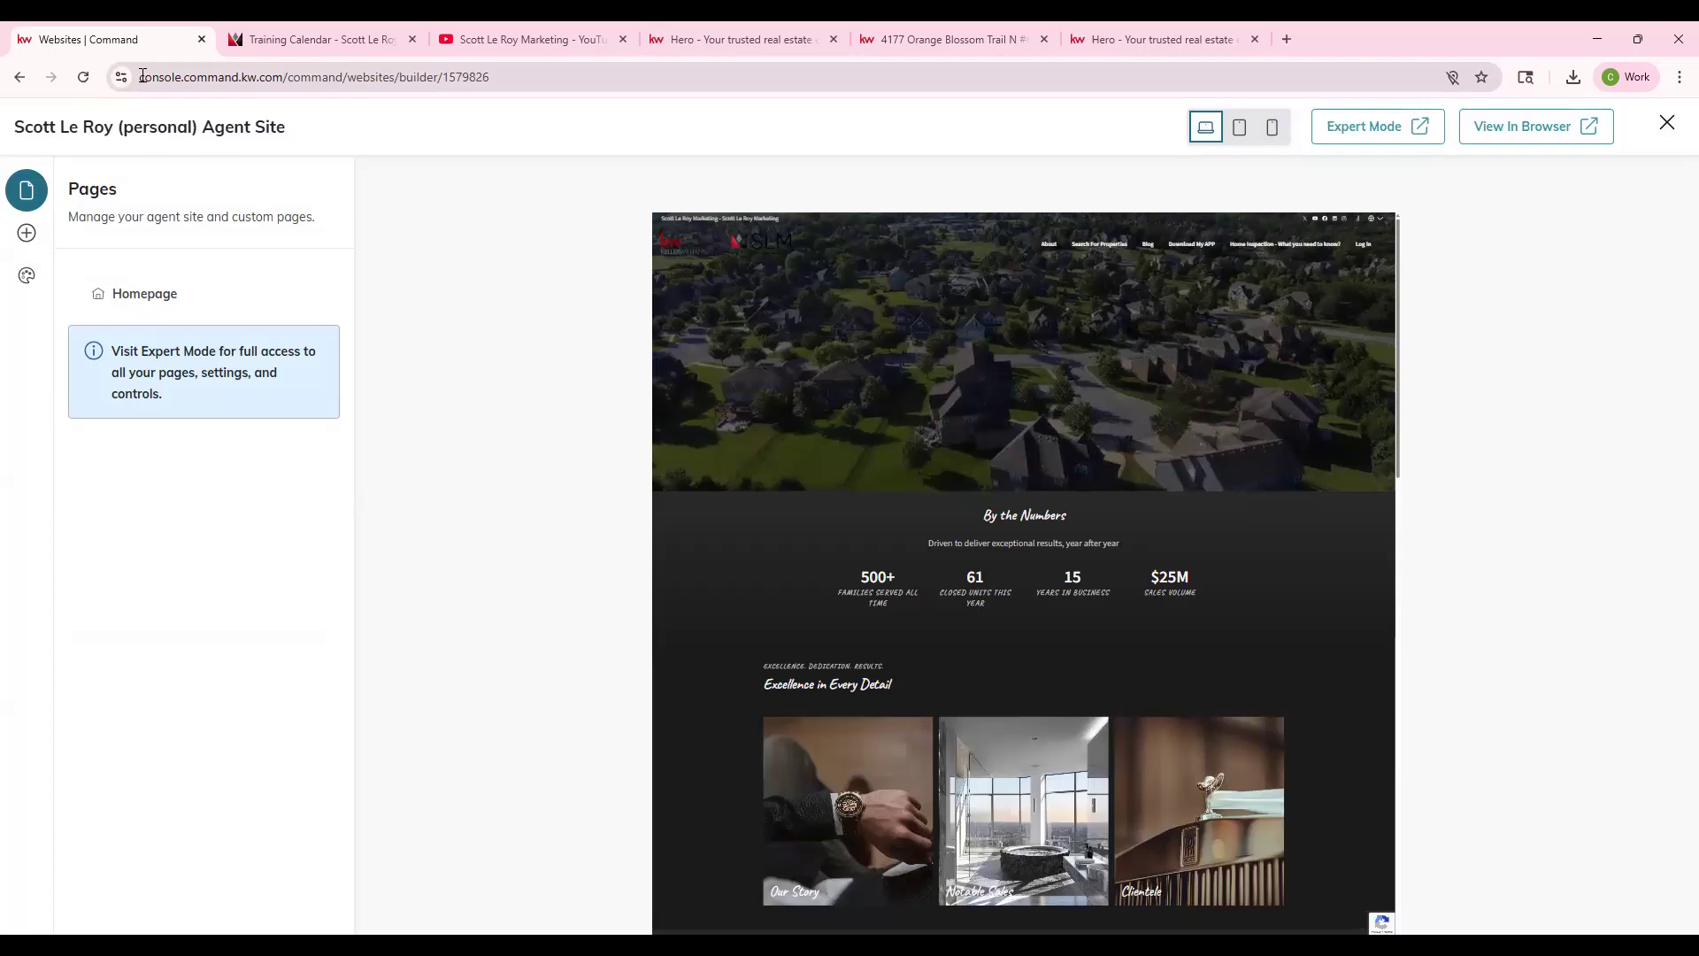
{"action": "left_click_drag", "start_coordinate": [141, 76], "coordinate": [297, 77]}
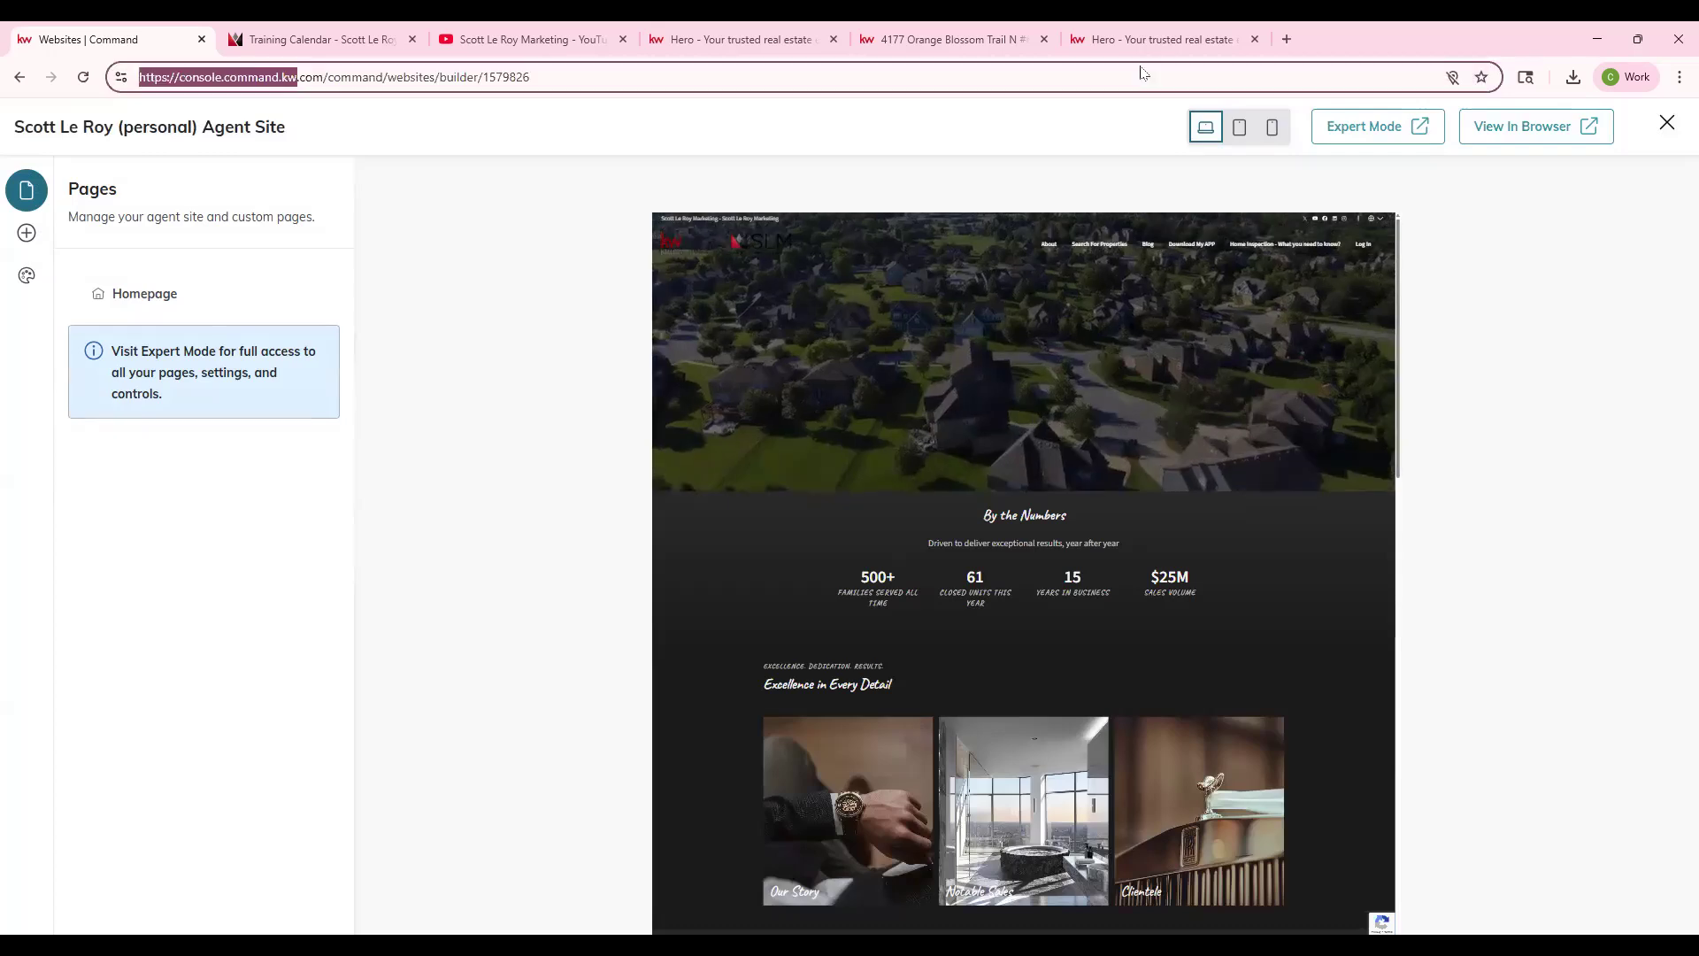
- Launch Expert Mode's Brightspot dashboard in a new tab, then go back to the Websites | Command tab
{"action": "left_click", "coordinate": [1372, 128]}
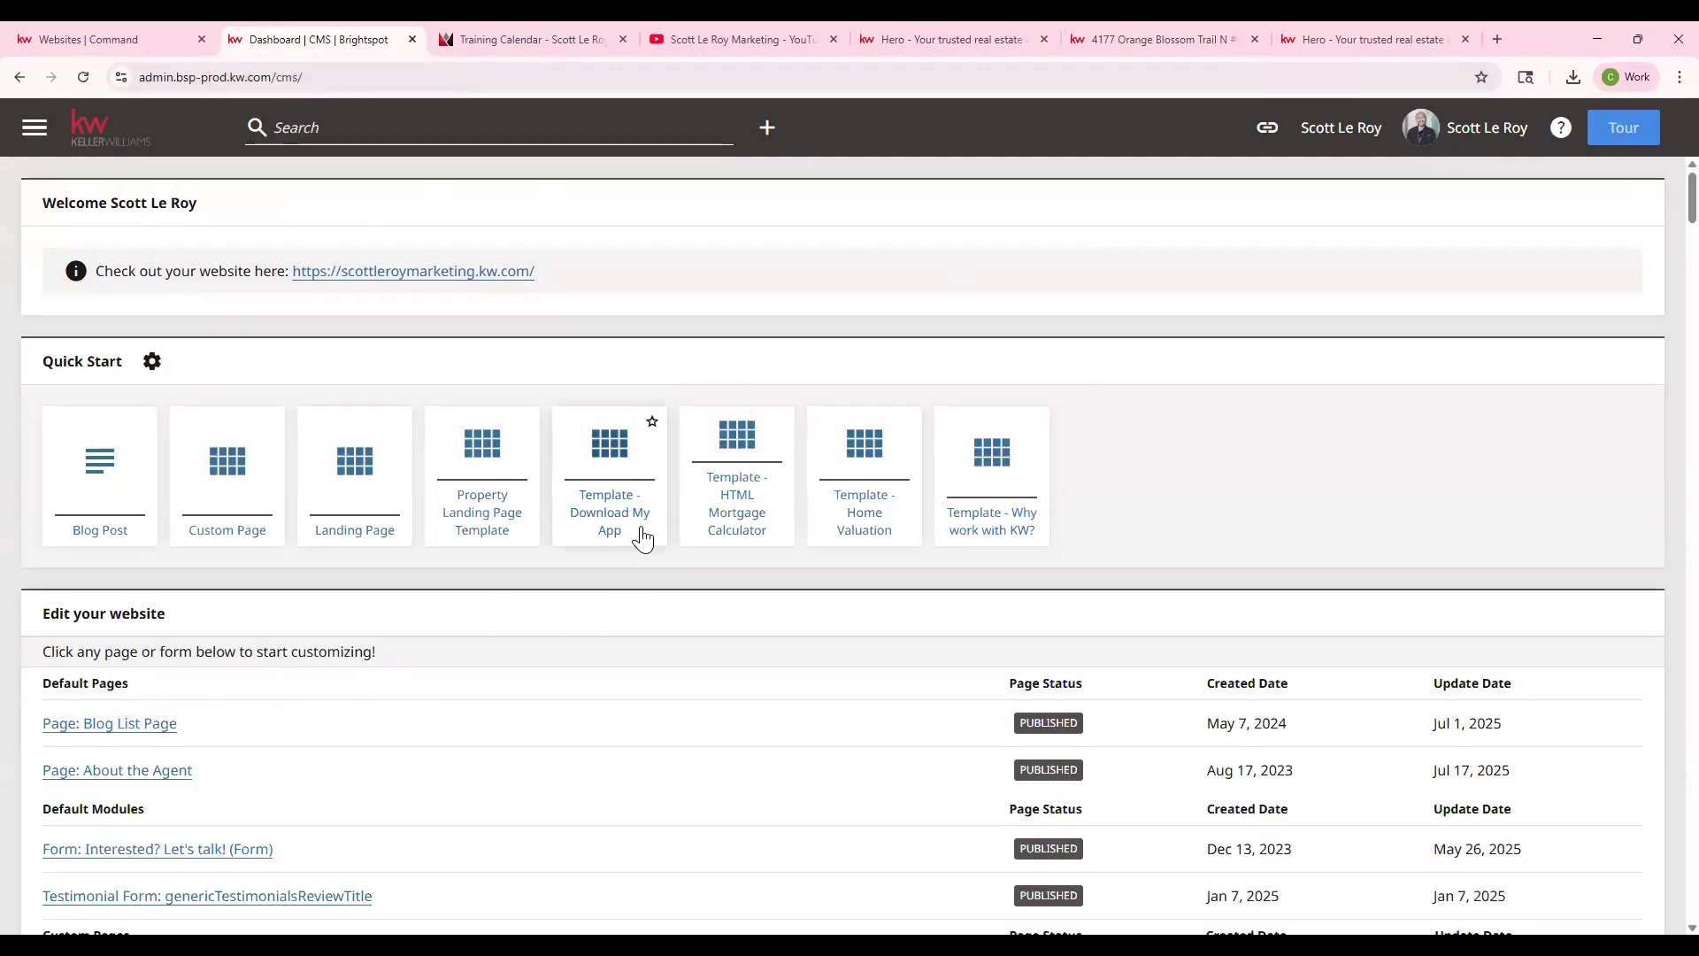
{"action": "left_click", "coordinate": [137, 44]}
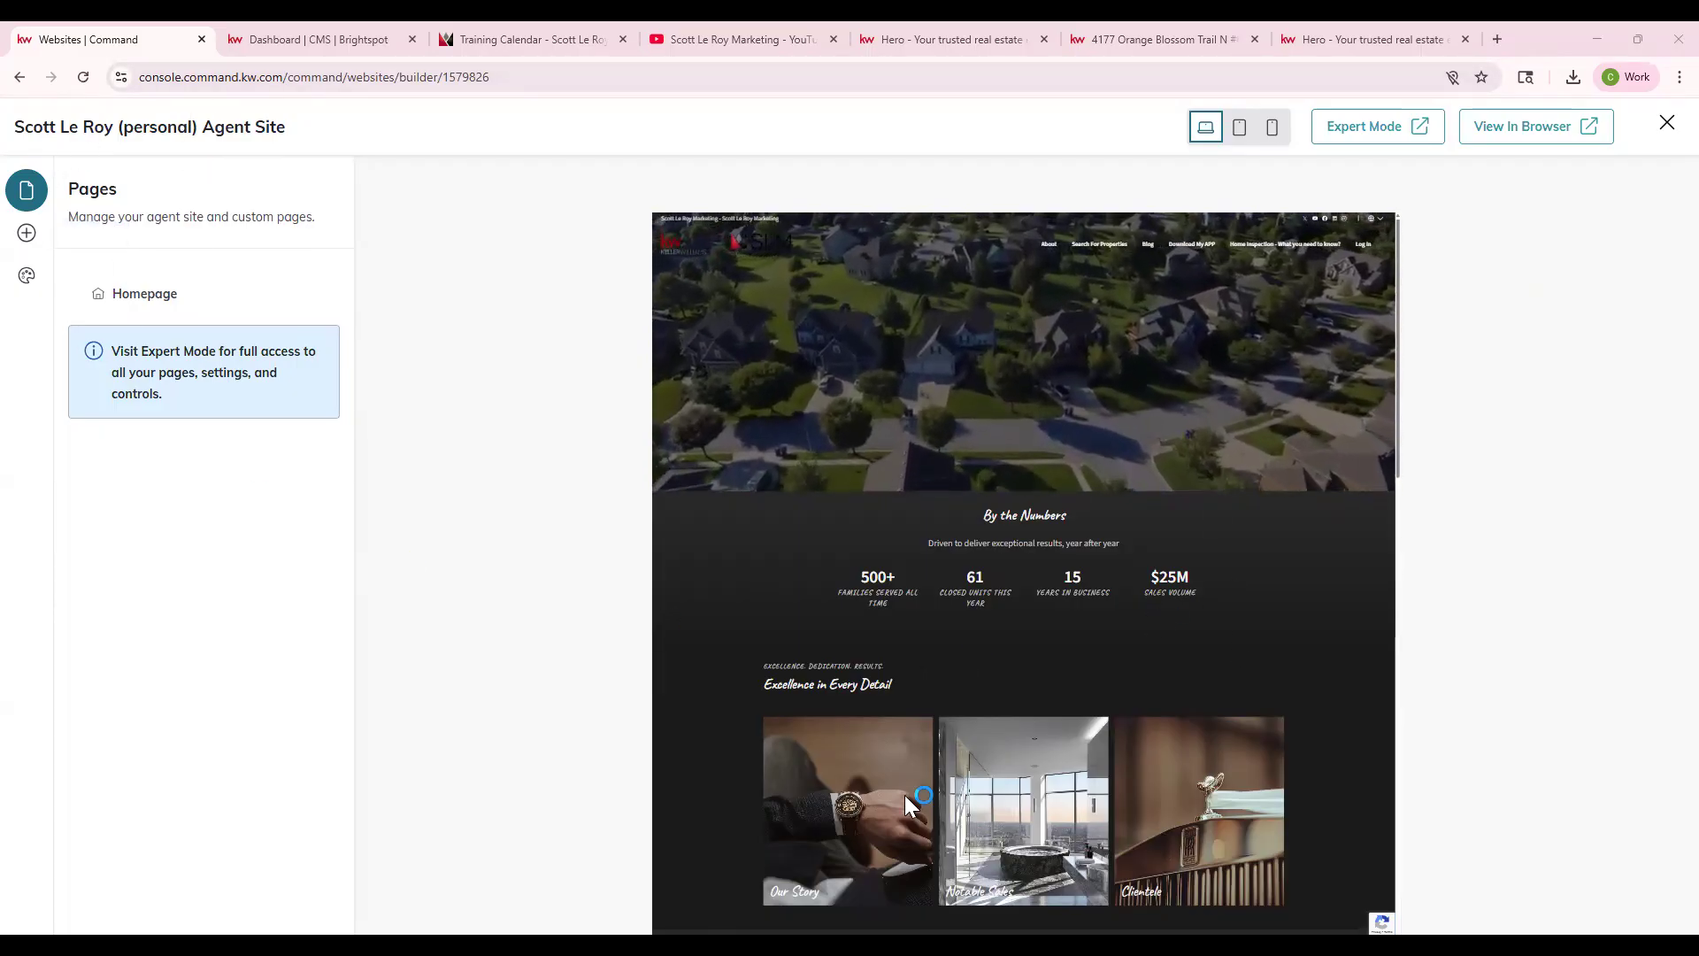
{"action": "left_click", "coordinate": [1241, 129]}
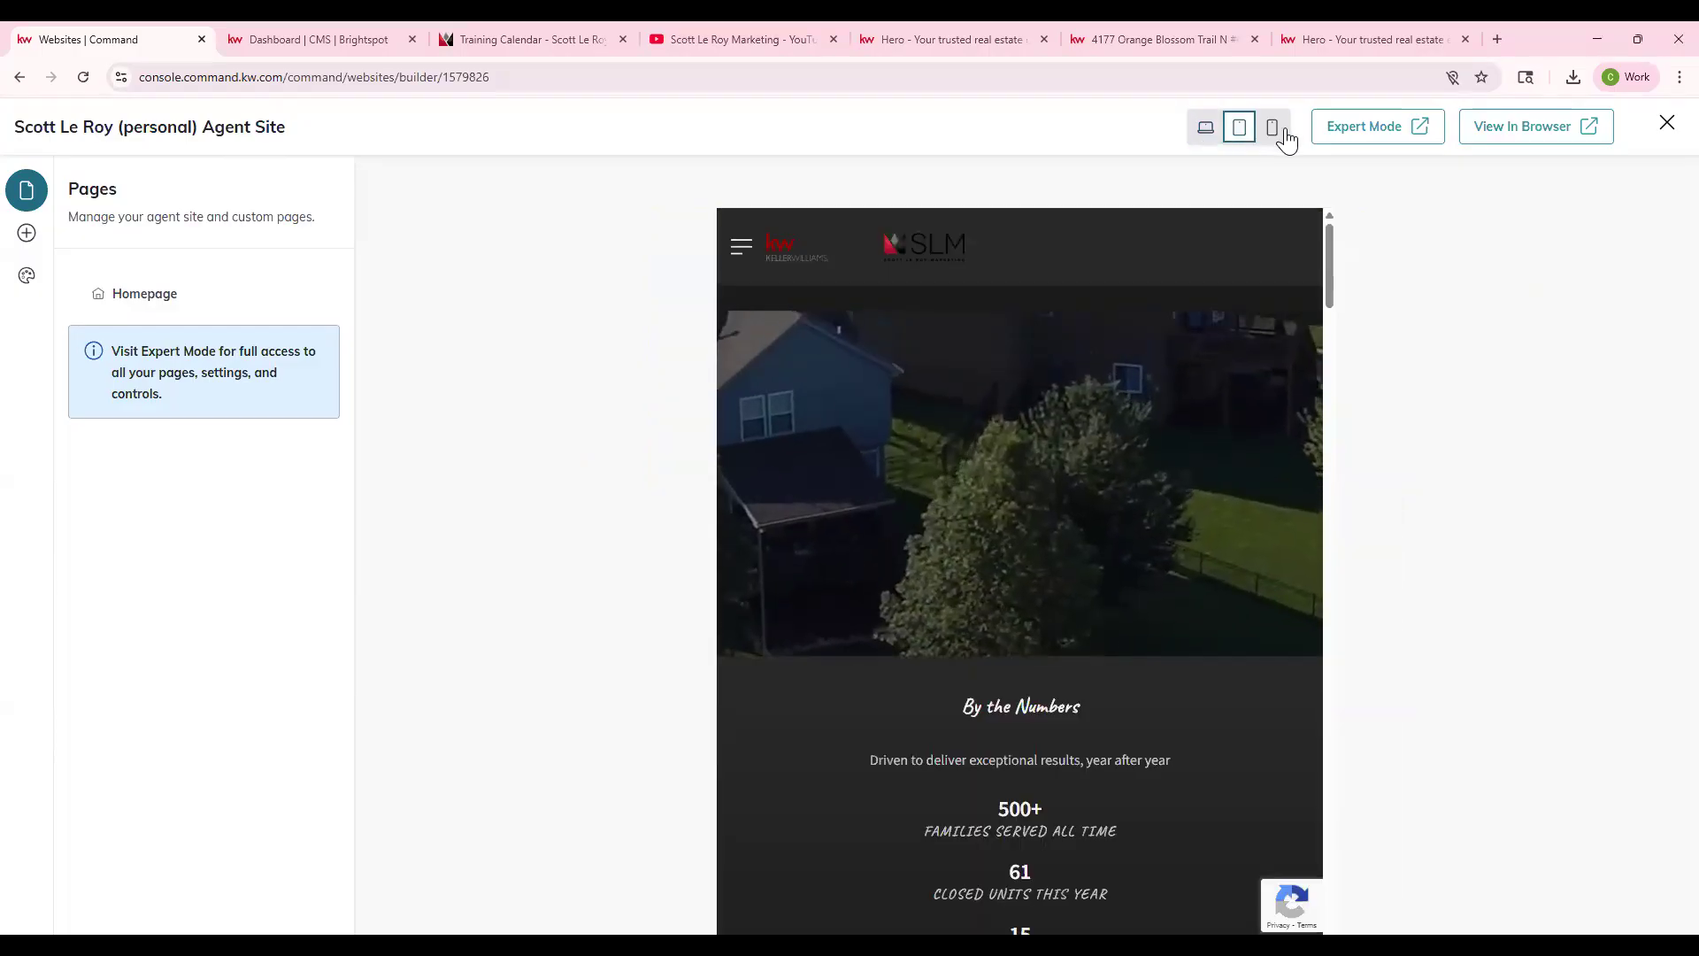
{"action": "left_click", "coordinate": [1280, 133]}
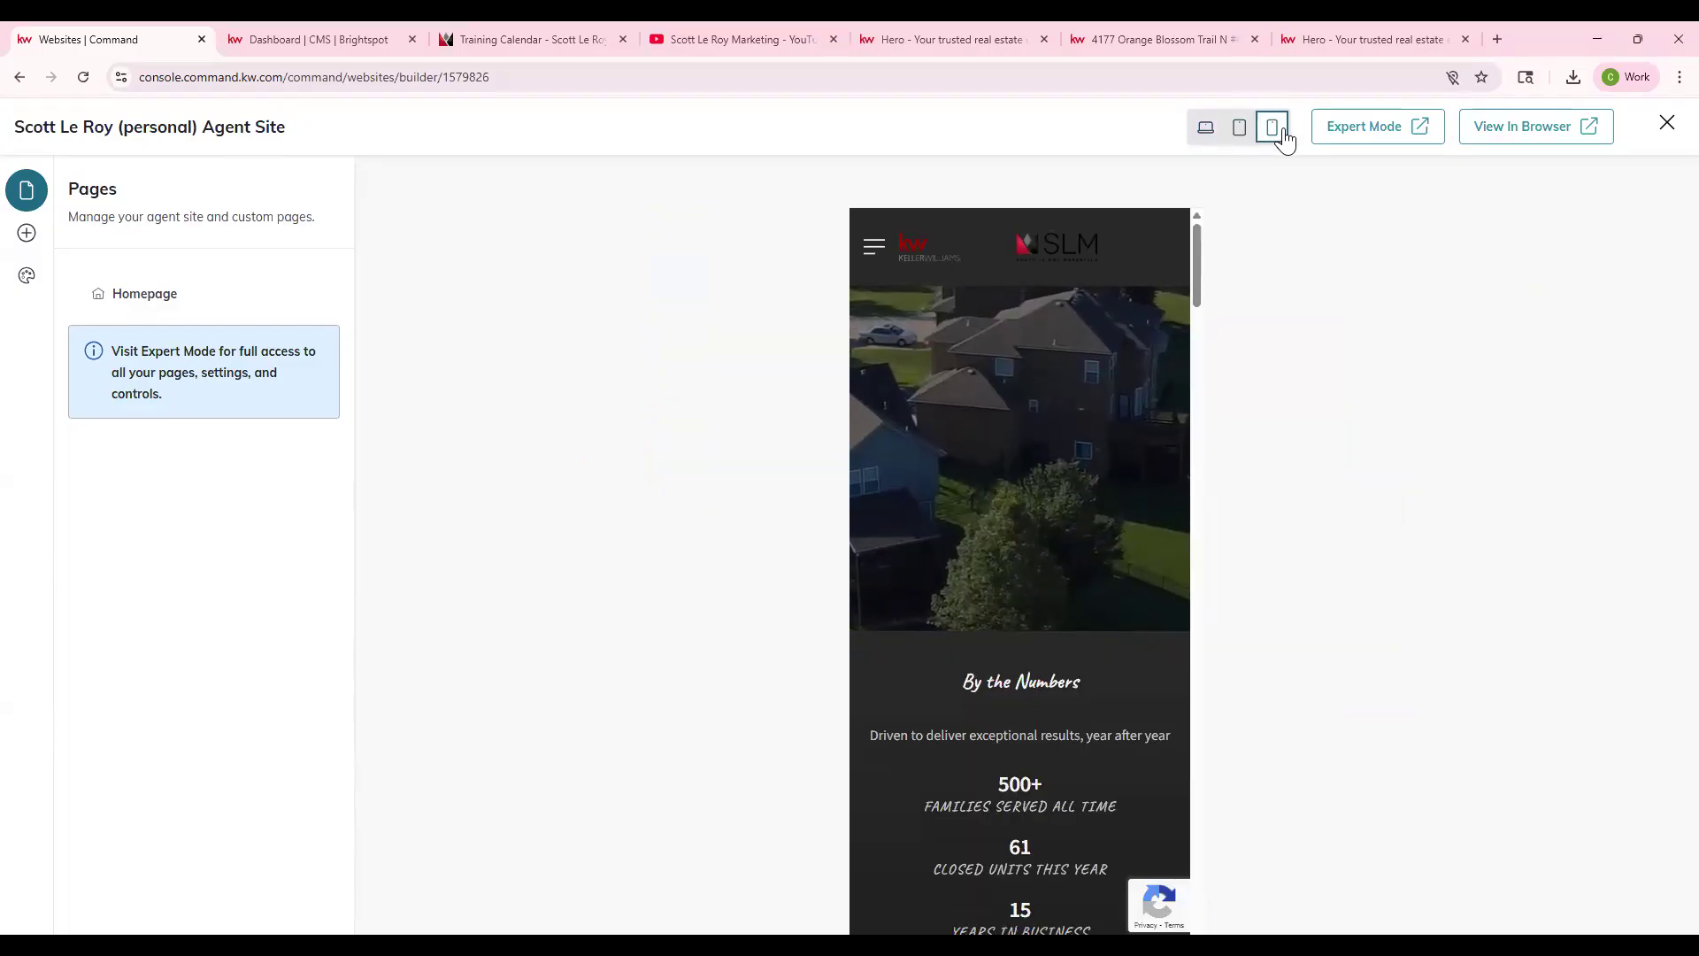
{"action": "left_click", "coordinate": [1206, 126]}
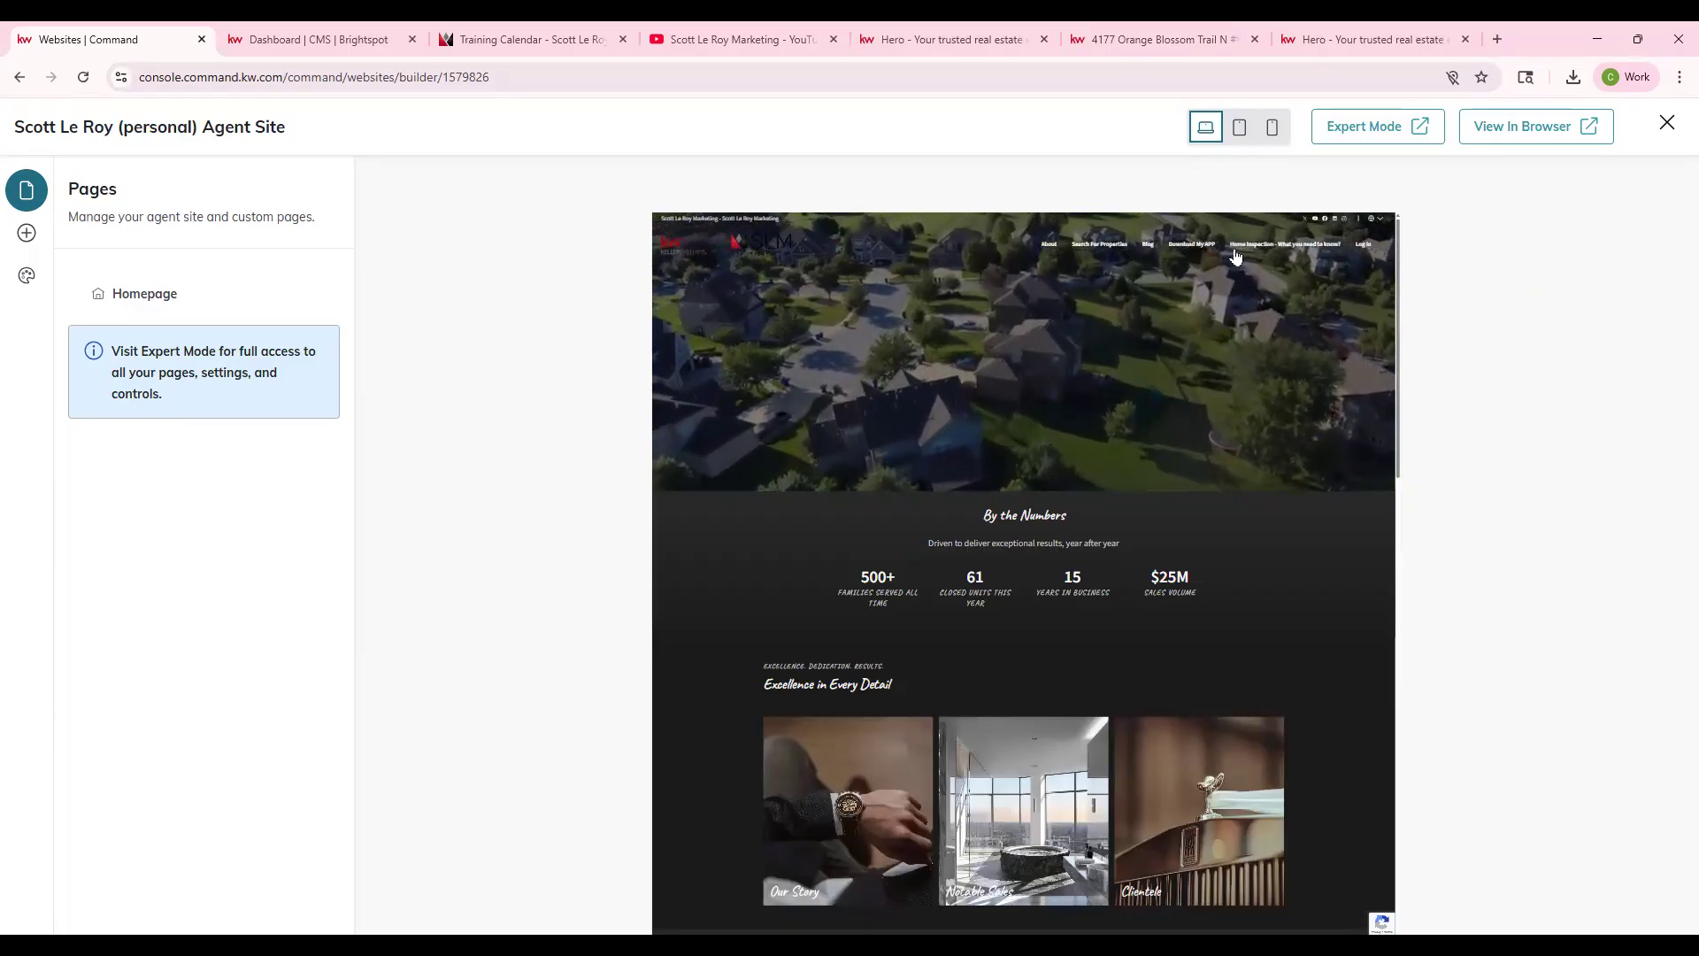
{"action": "left_click", "coordinate": [1240, 133]}
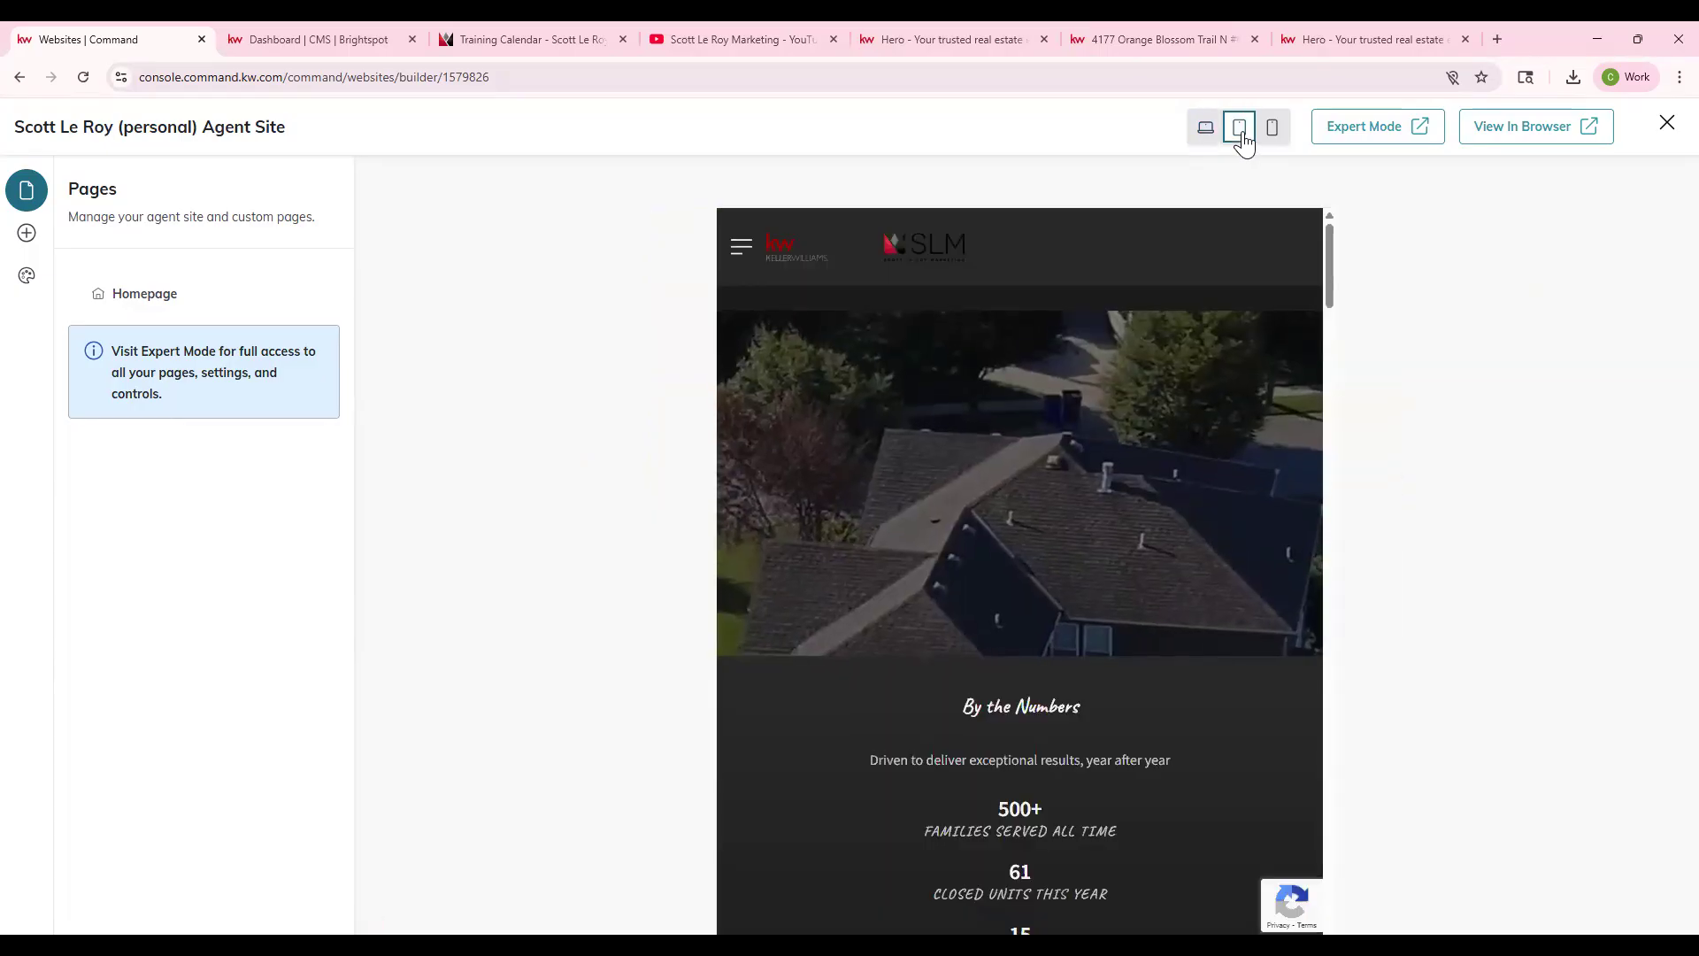
{"action": "left_click", "coordinate": [1273, 131]}
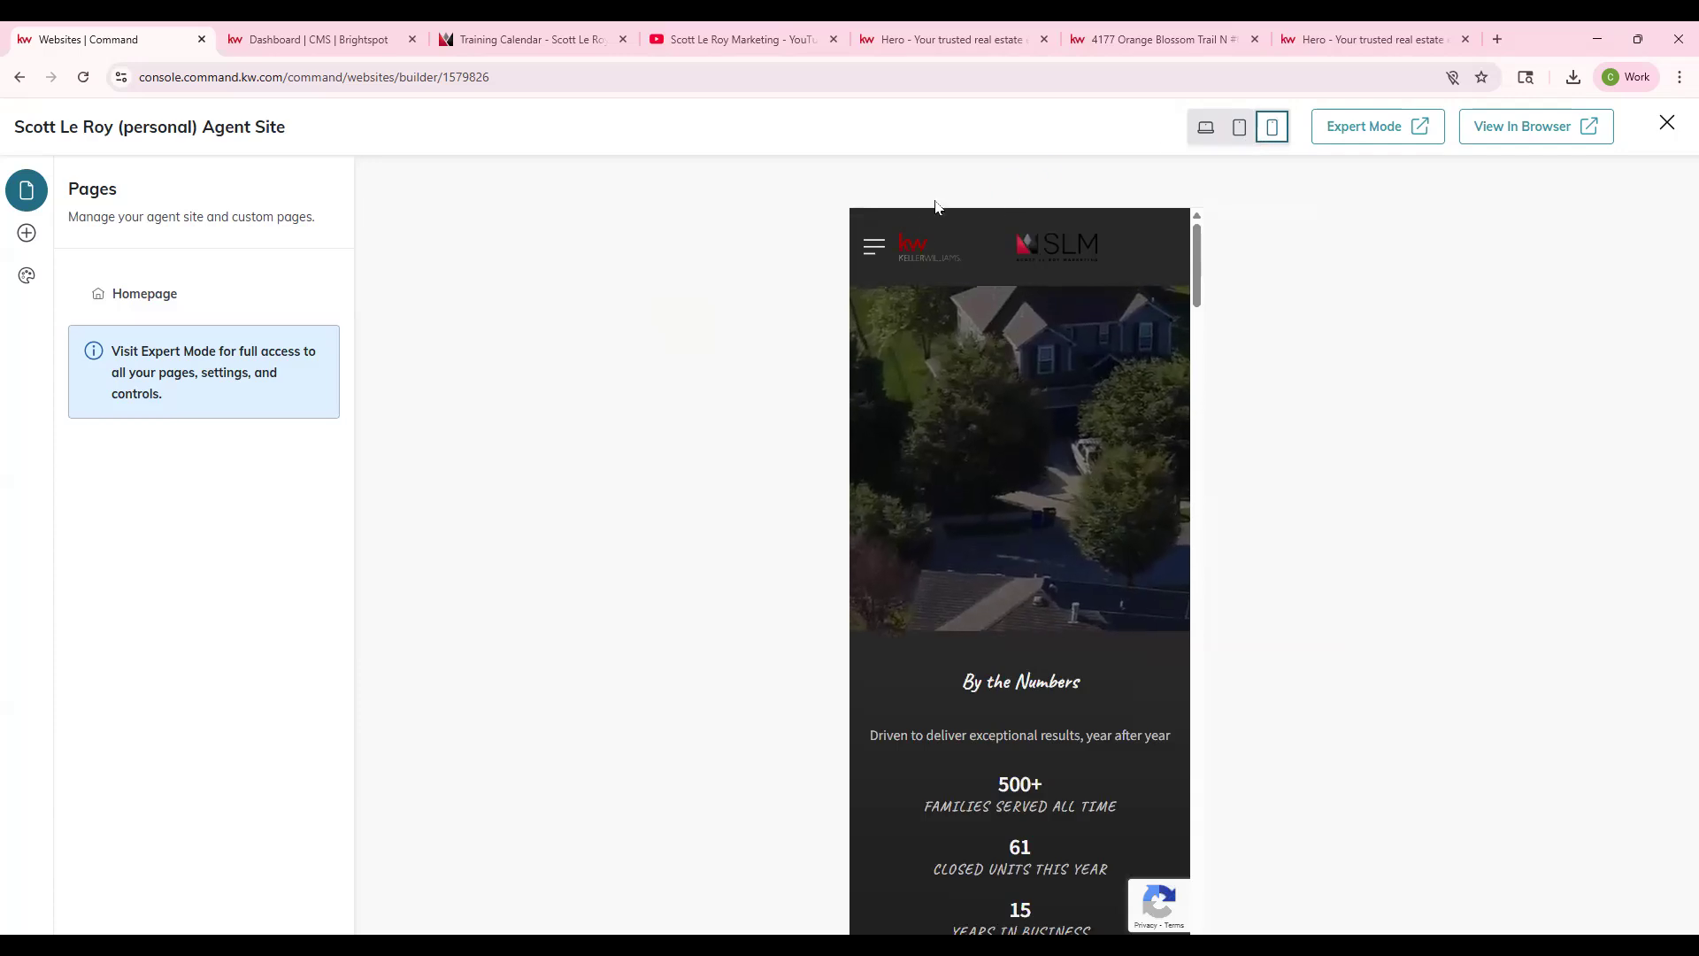
{"action": "left_click", "coordinate": [875, 250]}
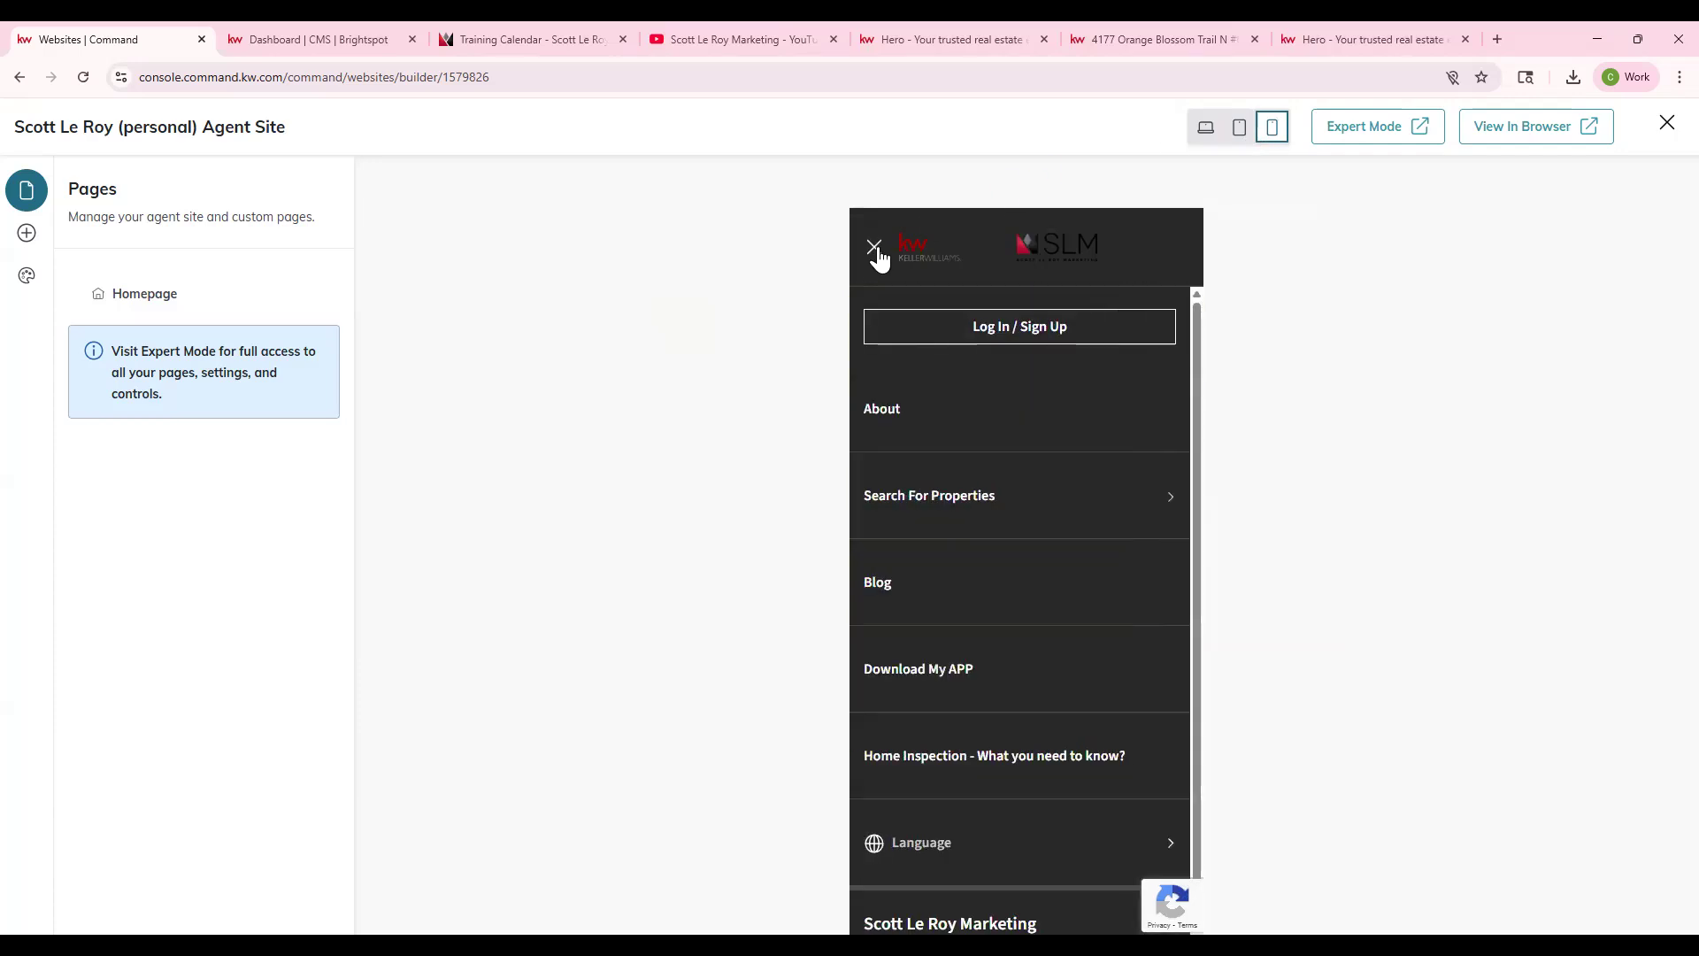
{"action": "left_click", "coordinate": [902, 249]}
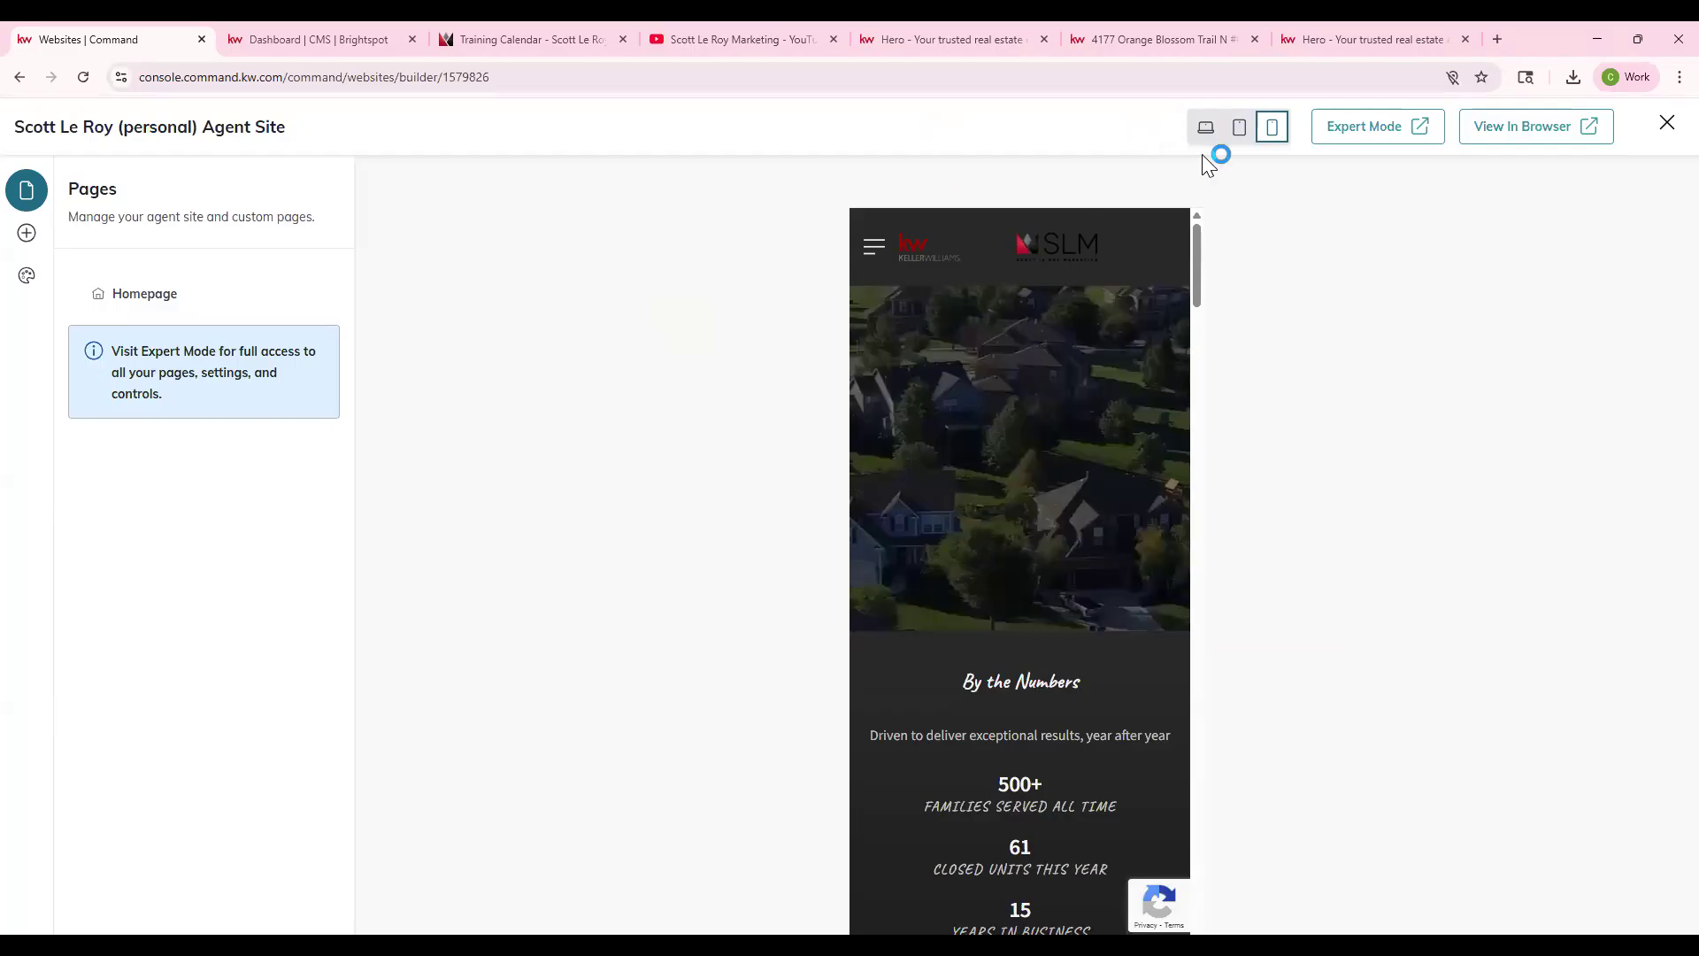
{"action": "left_click", "coordinate": [1206, 126]}
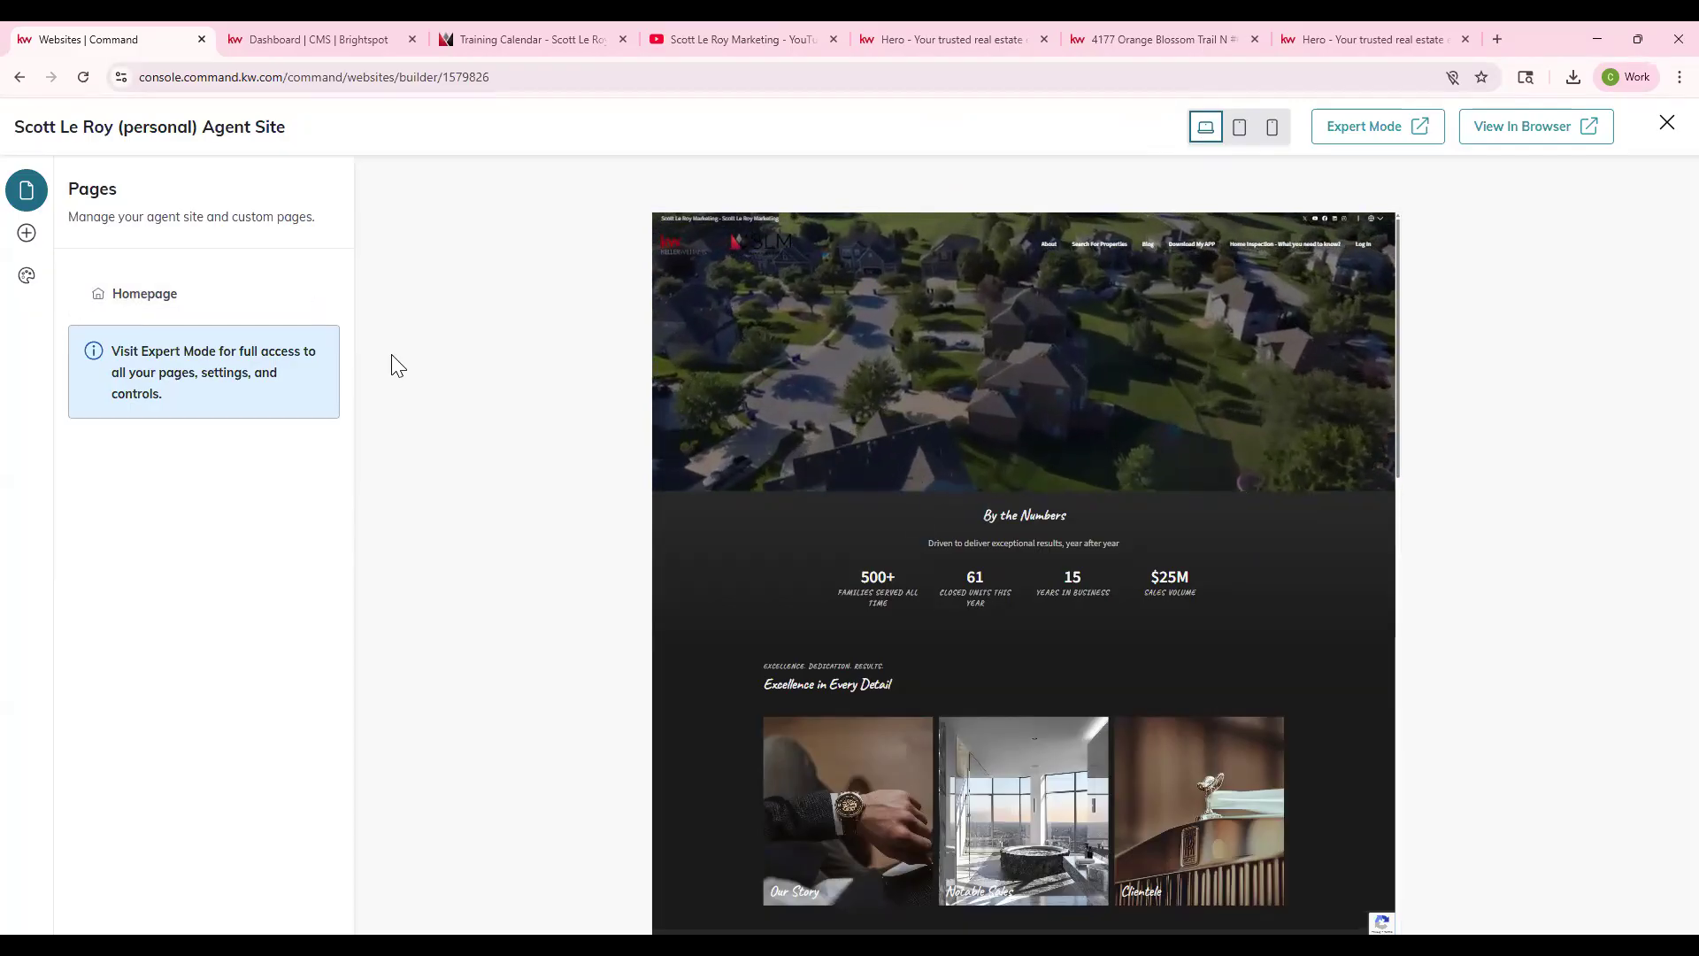
- Open the Homepage's page sections and display the Homepage Layouts choices, Search and Hero
{"action": "left_click", "coordinate": [197, 296]}
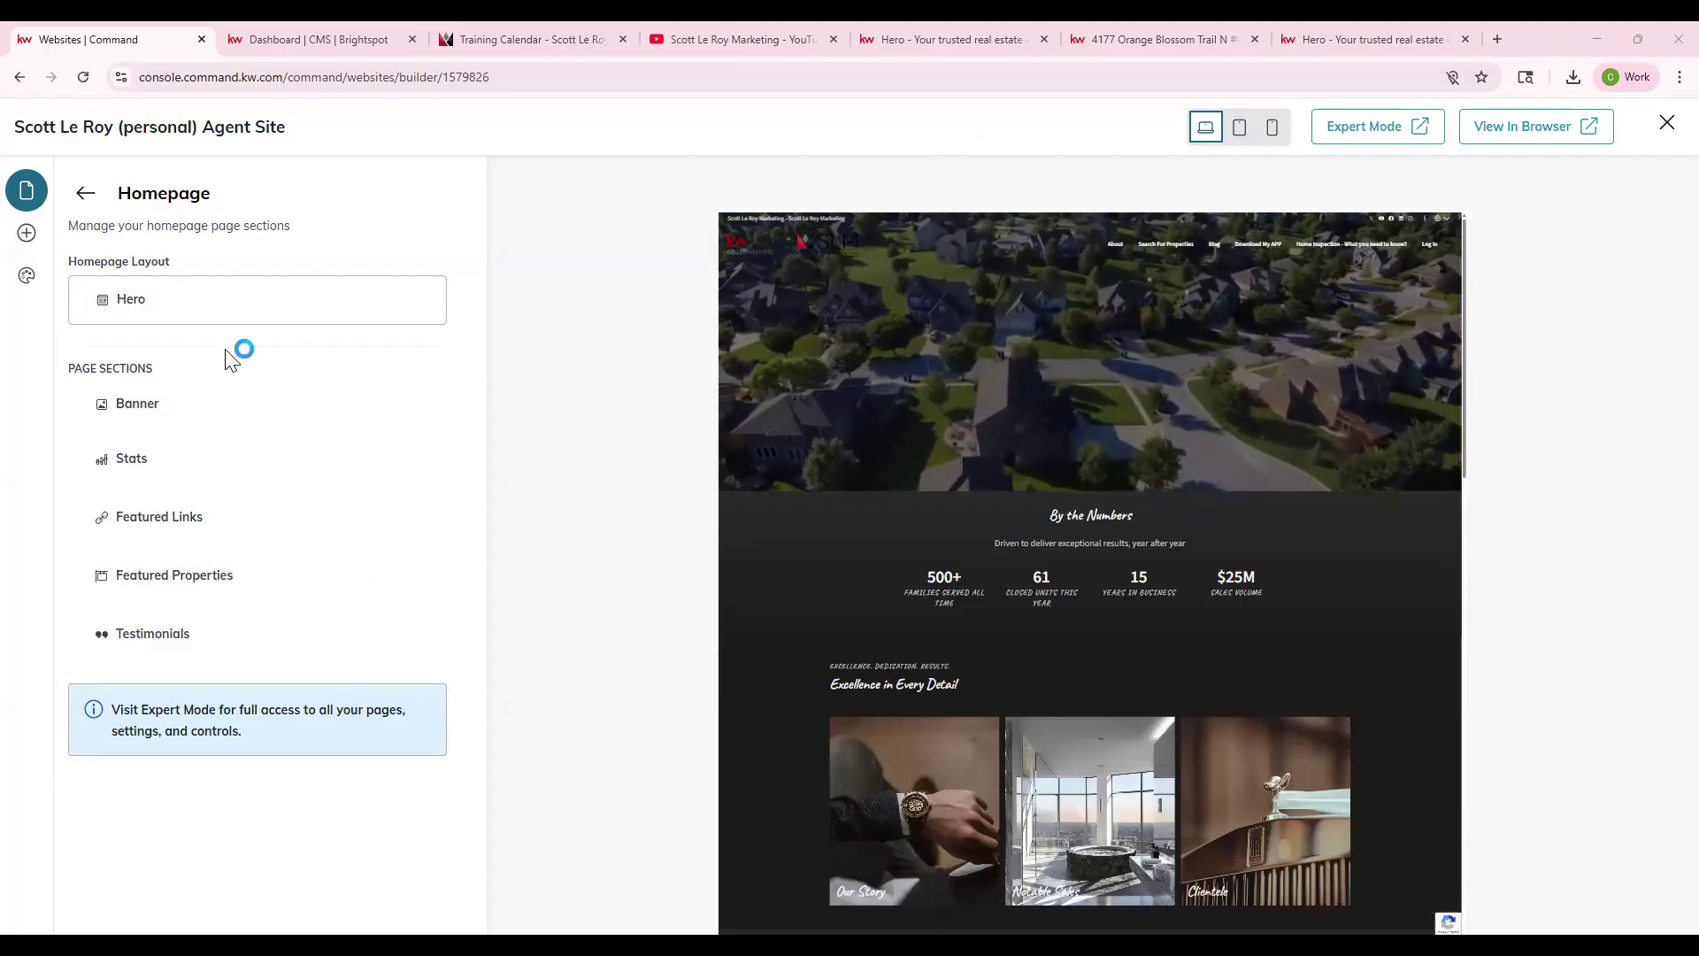
{"action": "left_click", "coordinate": [207, 301]}
{"action": "left_click", "coordinate": [85, 191]}
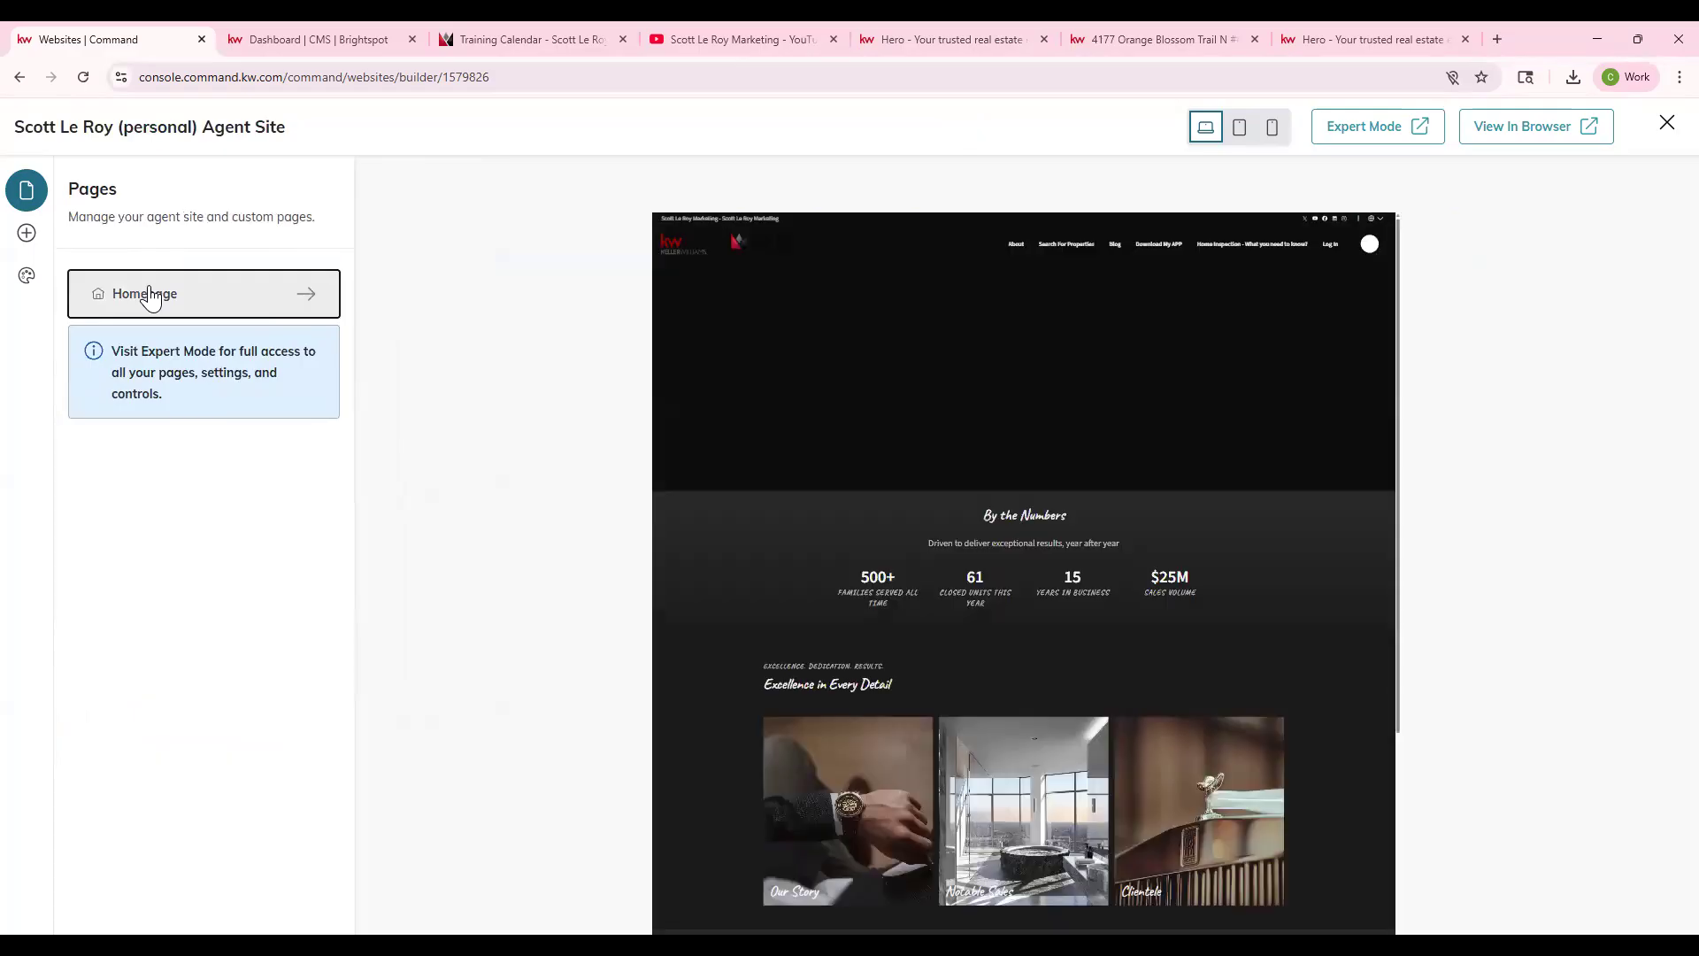
{"action": "left_click", "coordinate": [160, 296]}
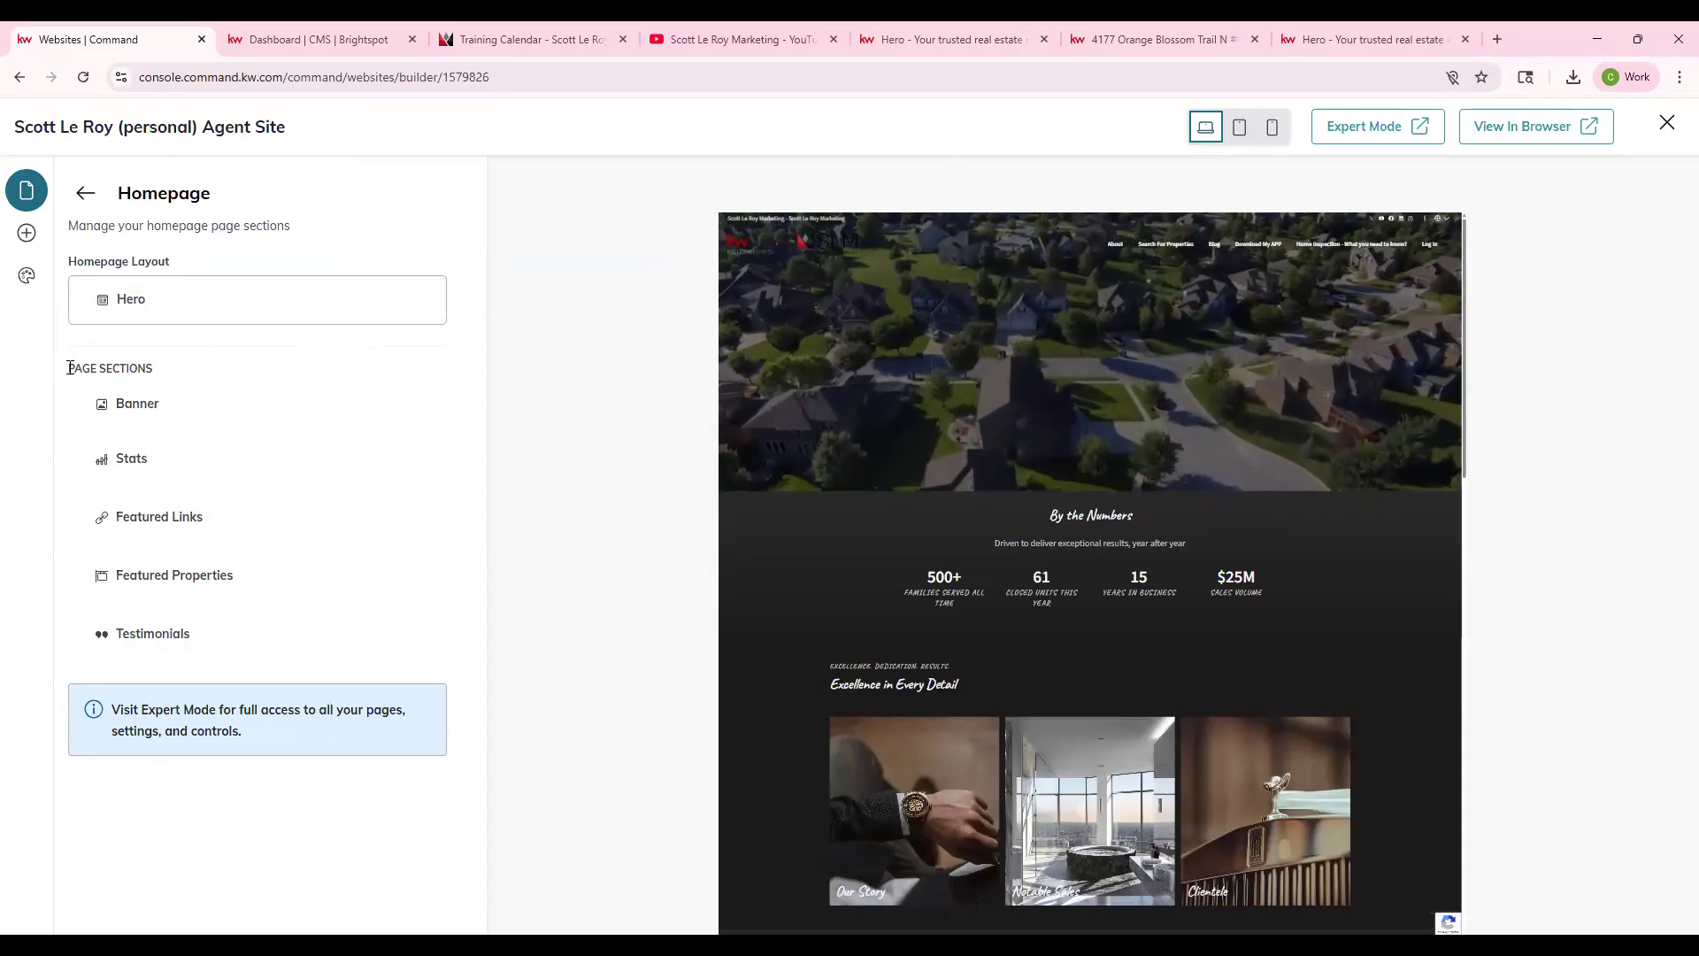
{"action": "left_click_drag", "start_coordinate": [70, 368], "coordinate": [158, 374]}
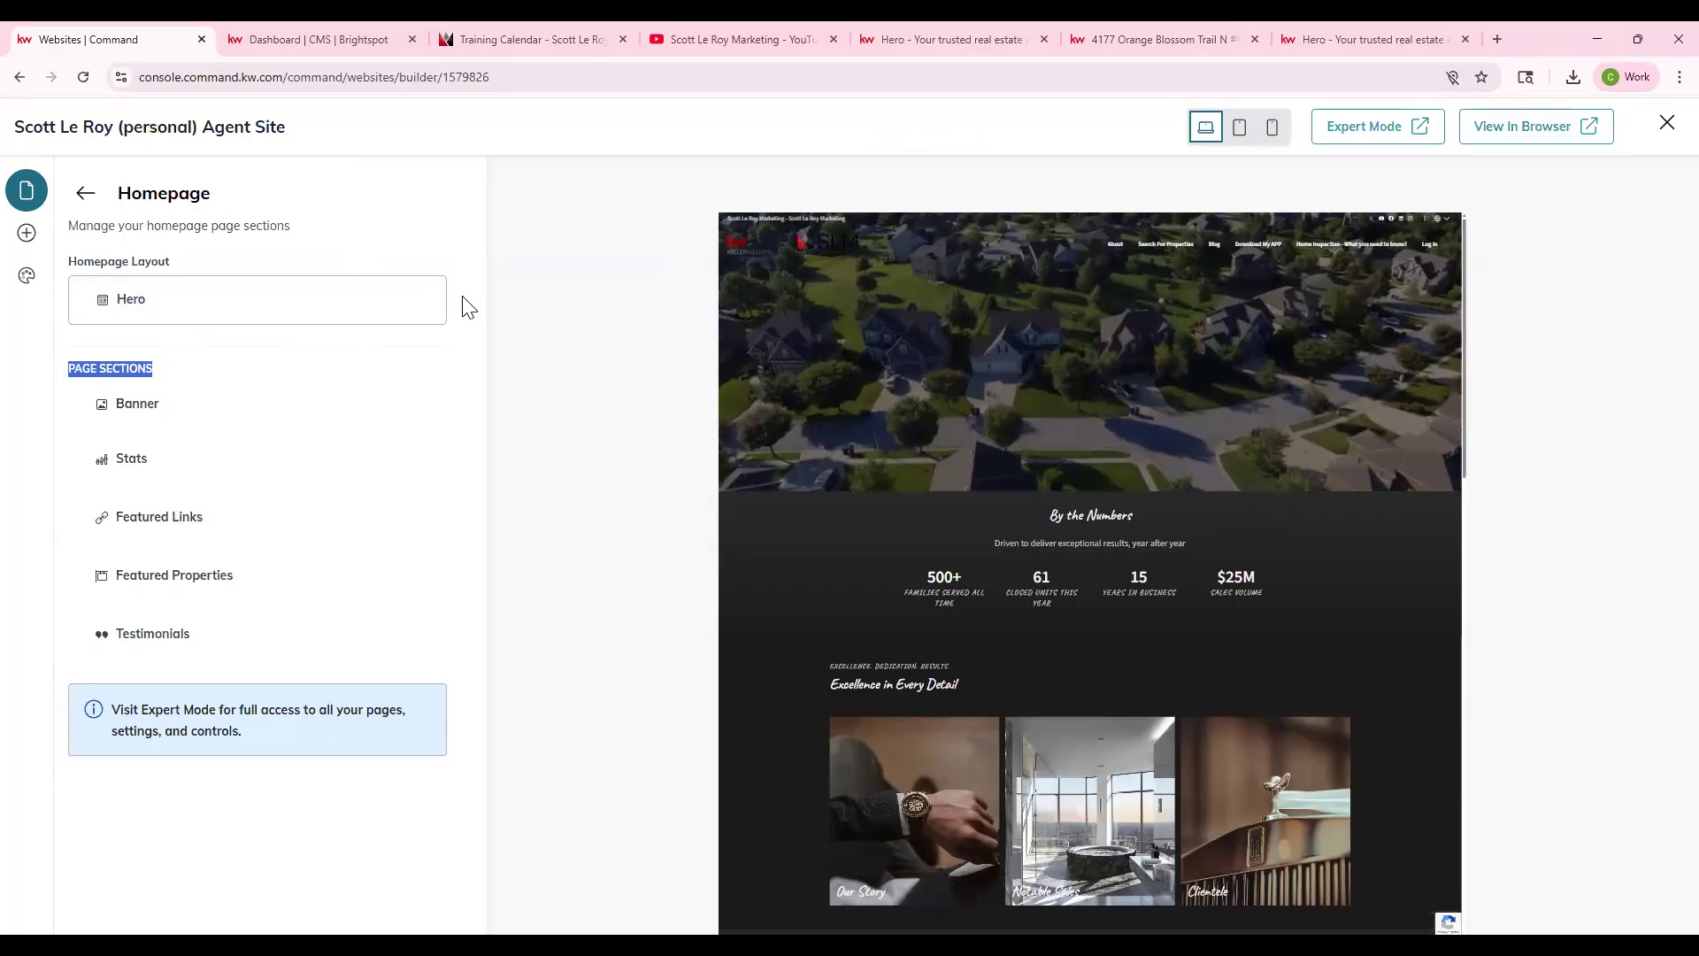
{"action": "left_click", "coordinate": [438, 302]}
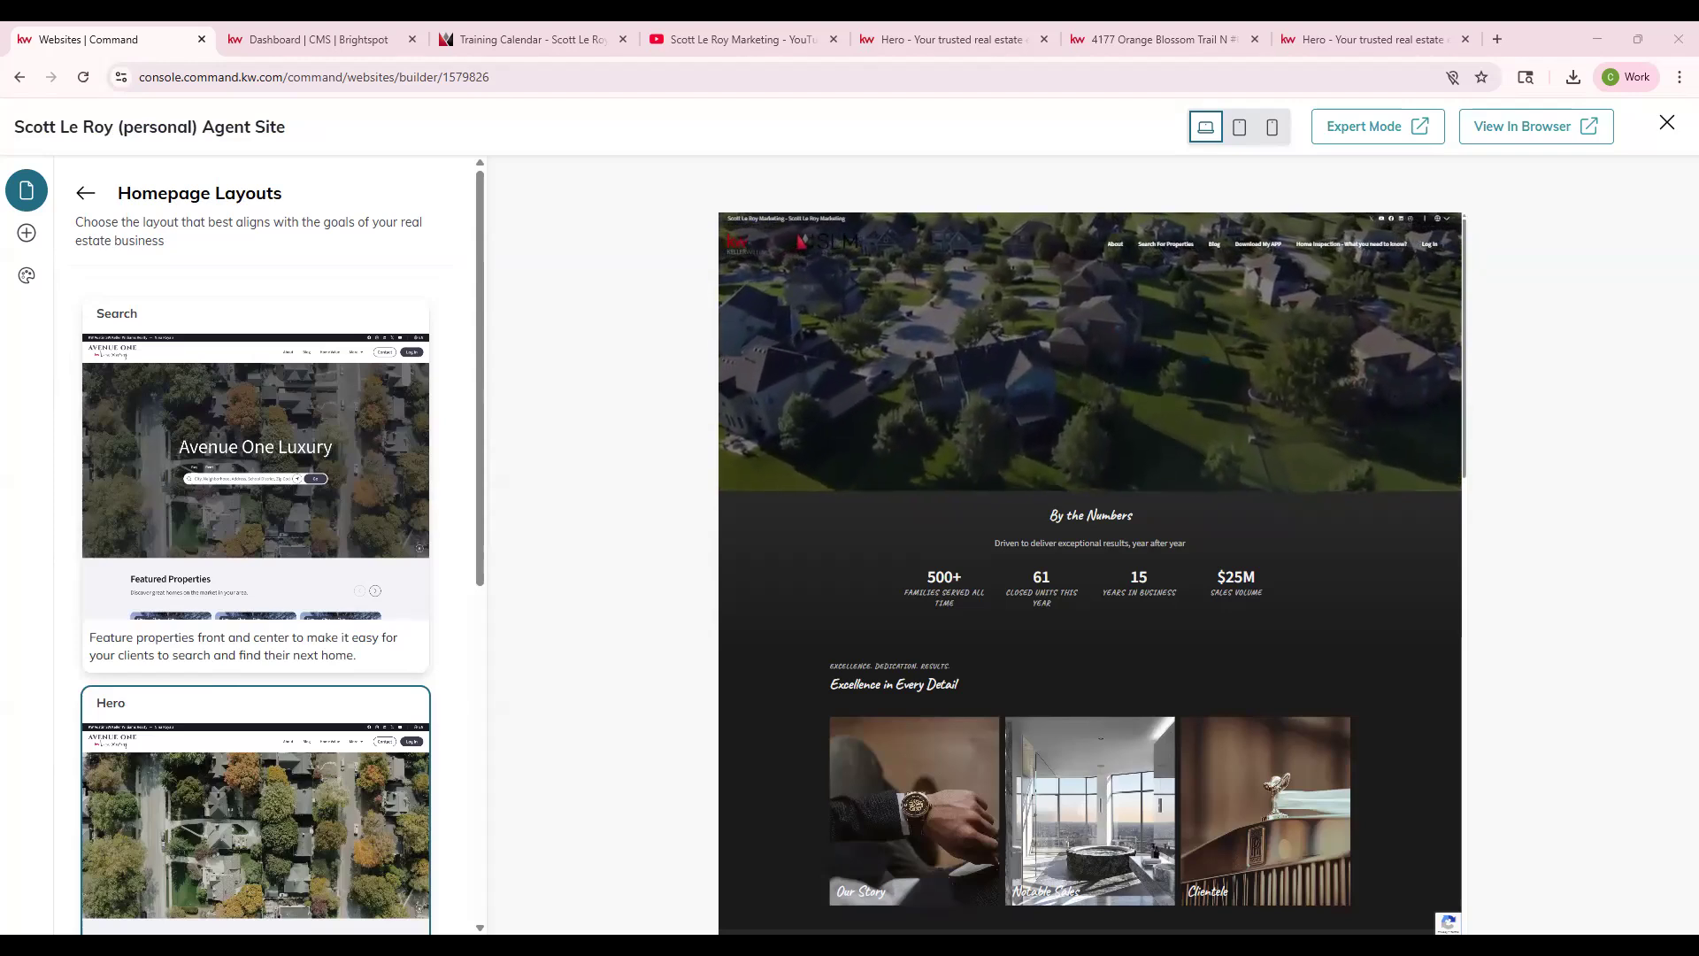
{"action": "mouse_move", "coordinate": [293, 549]}
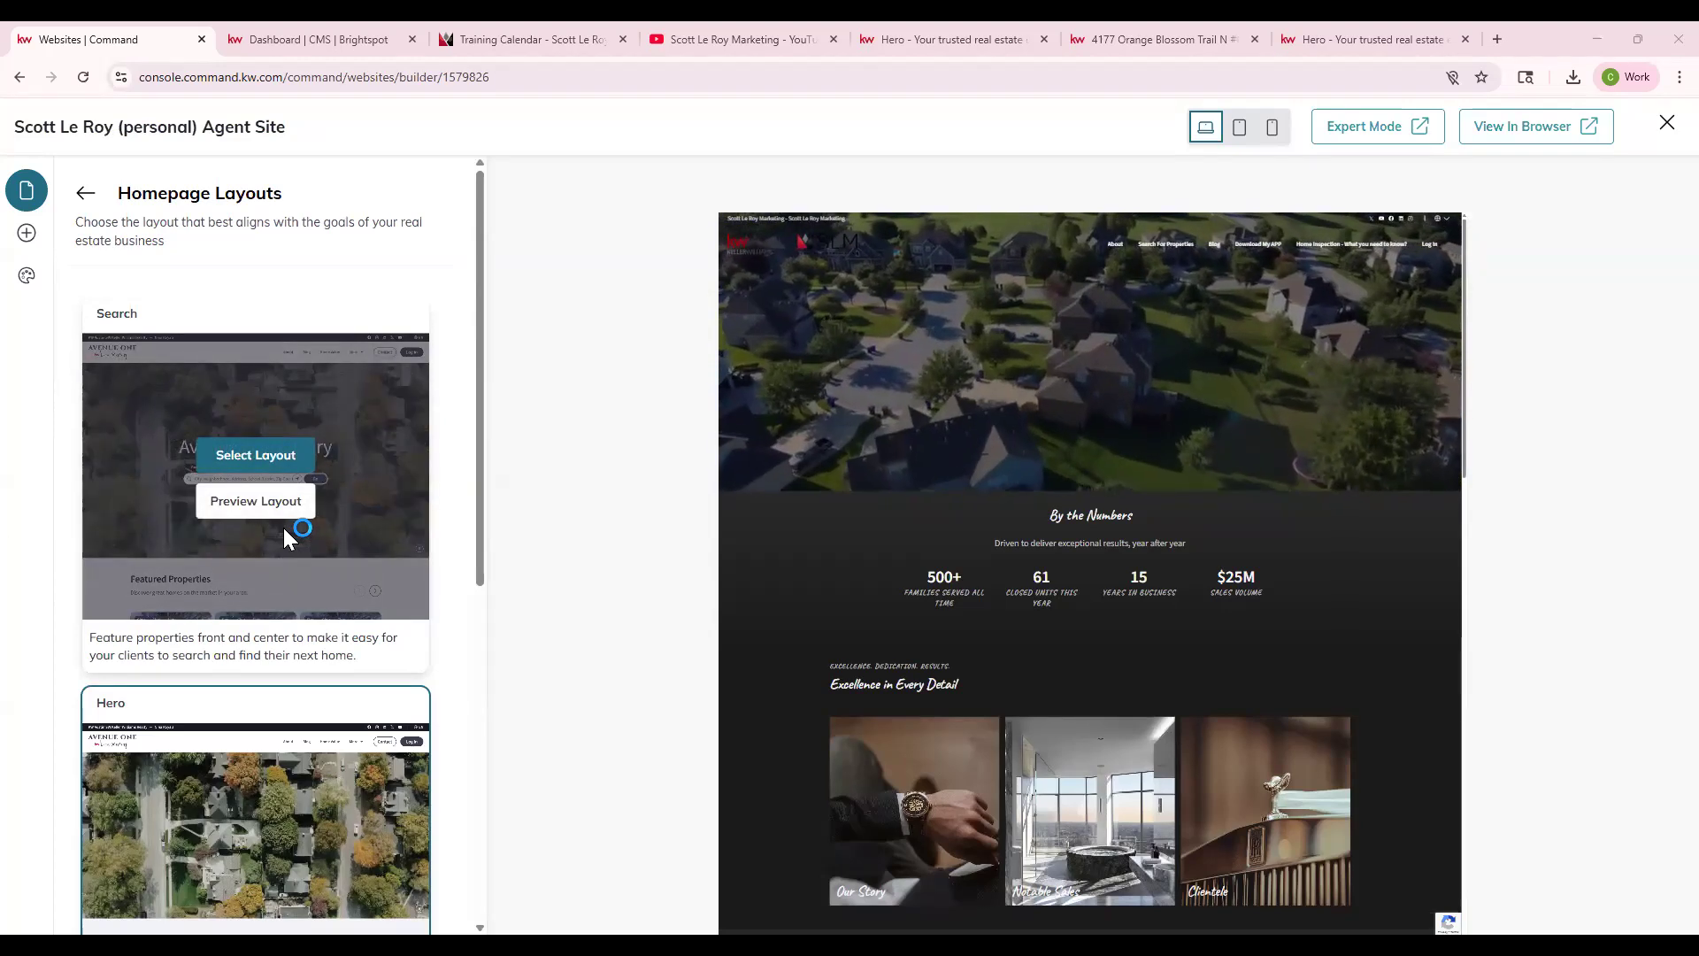
{"action": "mouse_move", "coordinate": [219, 755]}
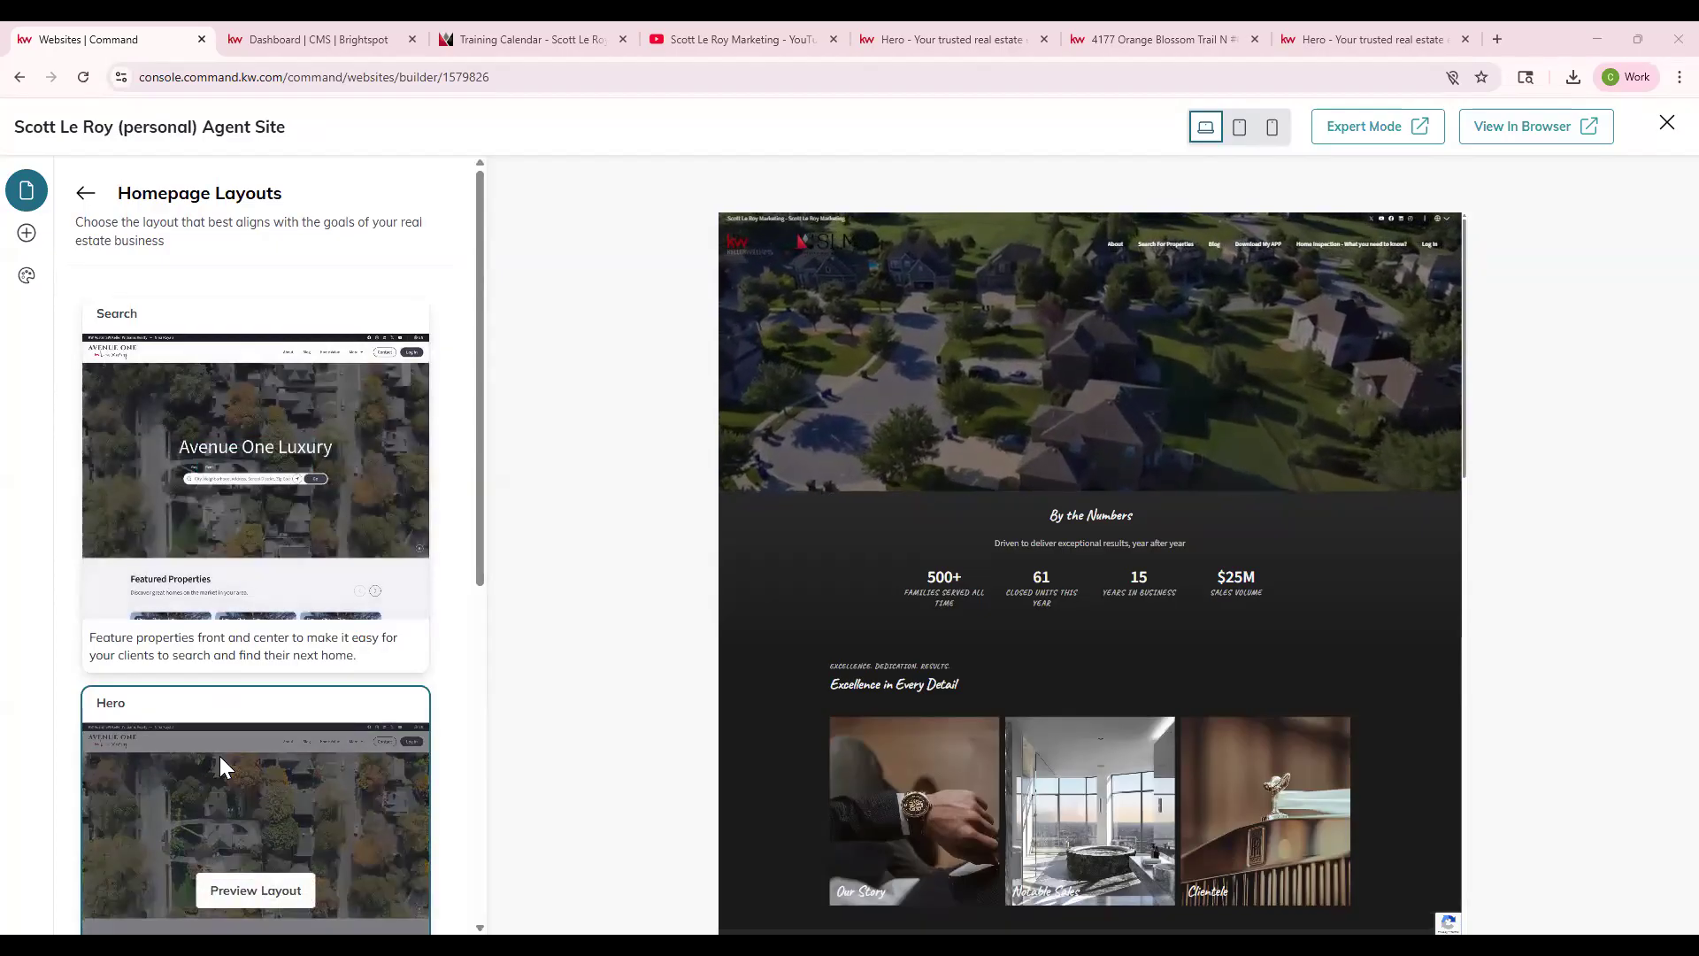
{"action": "scroll", "coordinate": [221, 760], "scroll_direction": "down", "scroll_amount": 3}
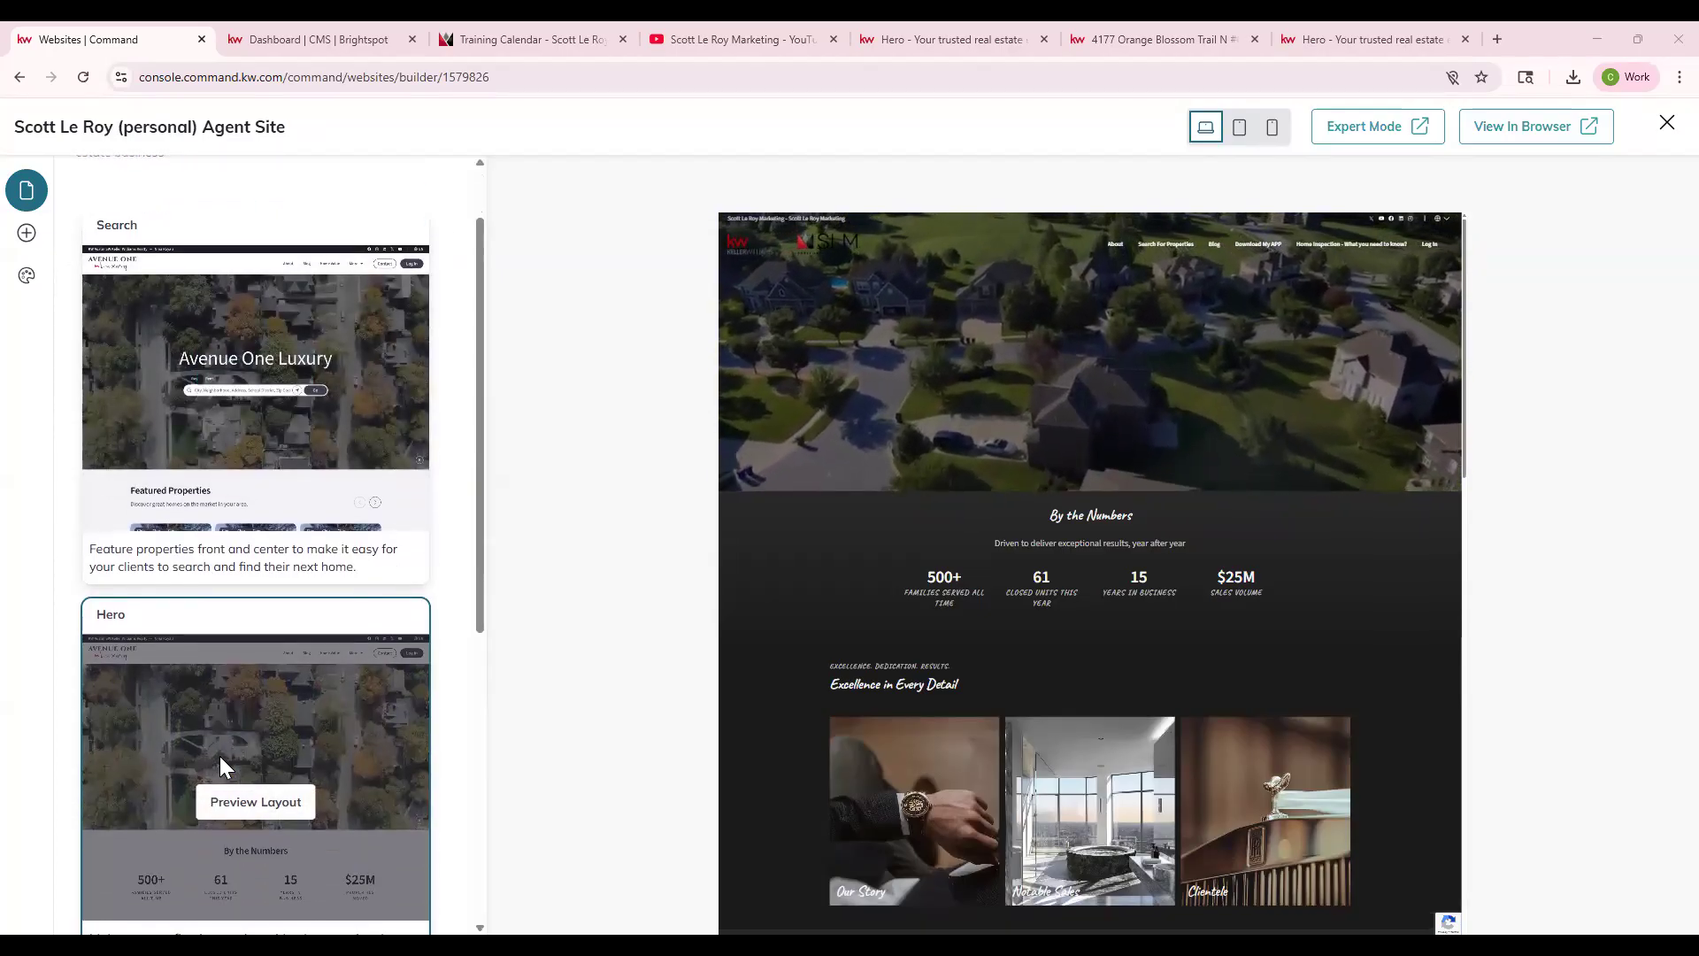
{"action": "scroll", "coordinate": [220, 760], "scroll_direction": "down", "scroll_amount": 2}
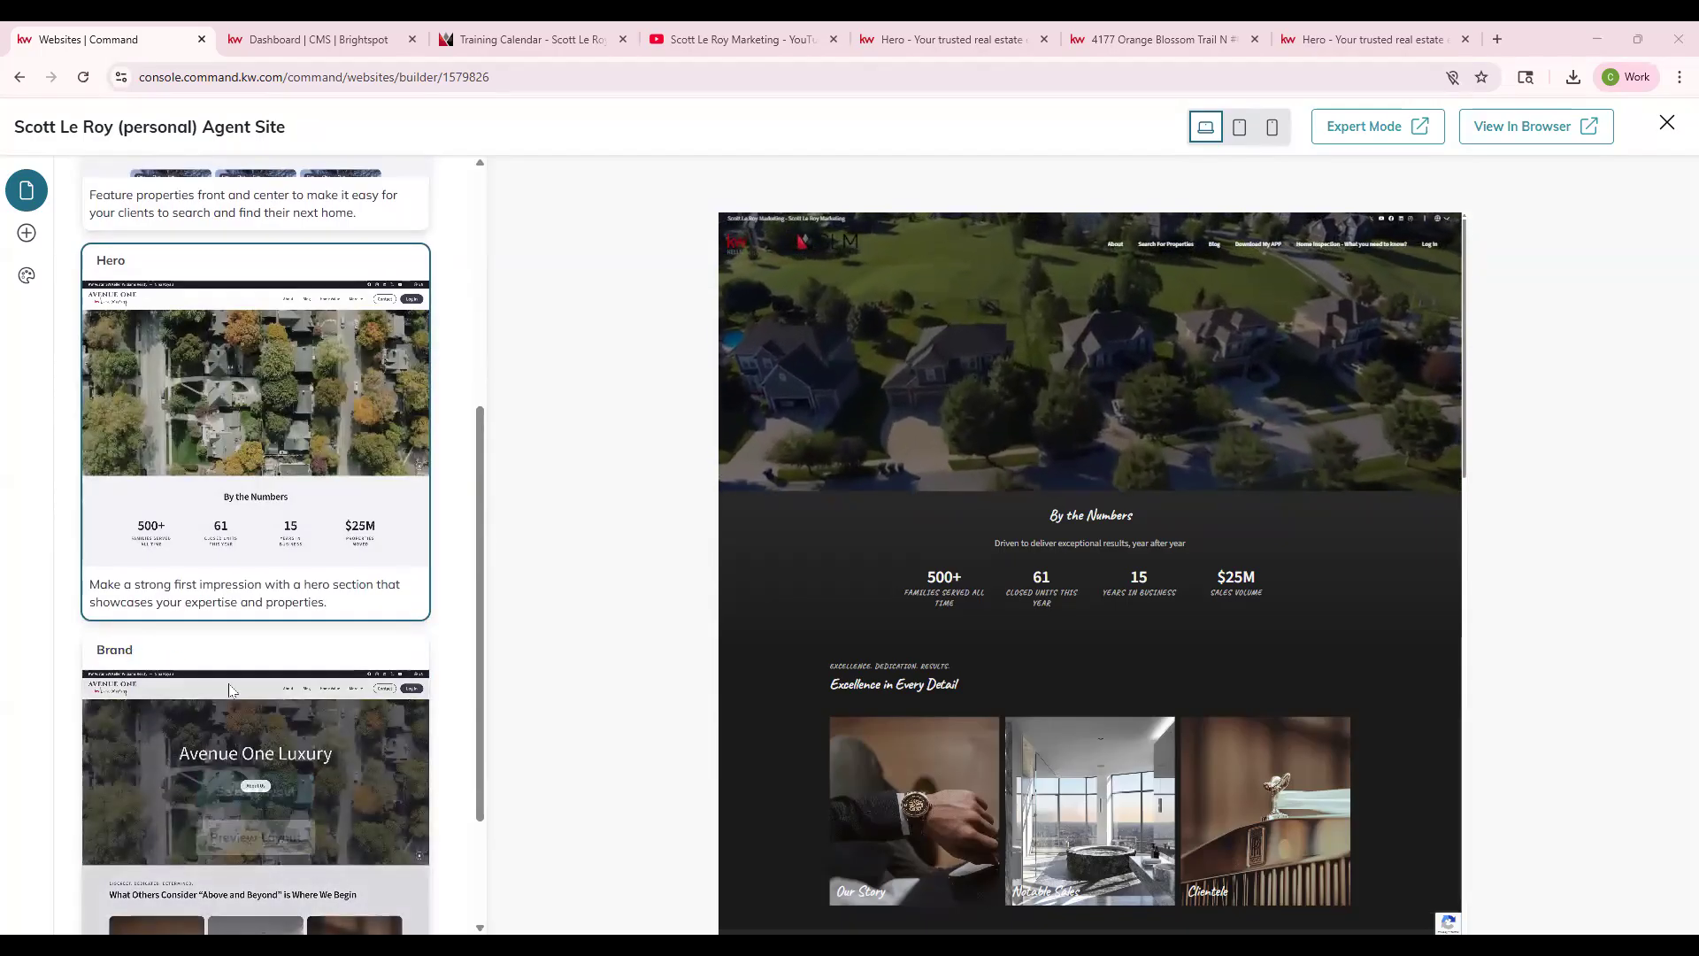
{"action": "mouse_move", "coordinate": [245, 347]}
{"action": "scroll", "coordinate": [246, 363], "scroll_direction": "up", "scroll_amount": 4}
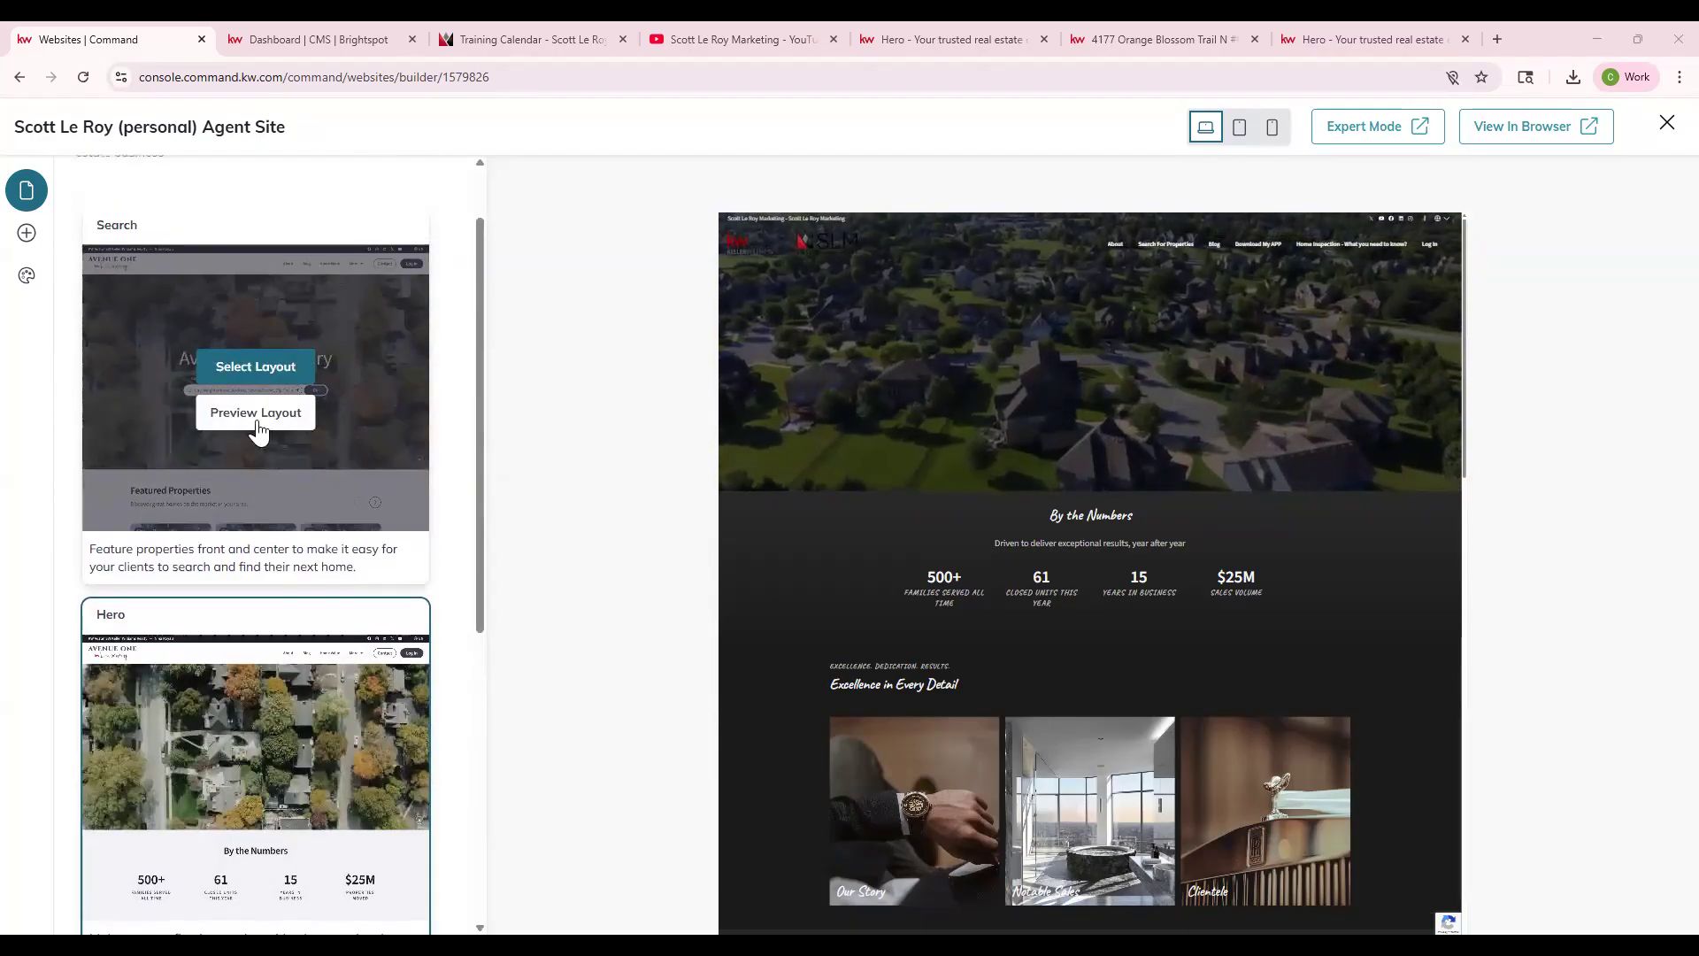
- Preview the Search layout and apply it to the homepage
{"action": "left_click", "coordinate": [264, 370]}
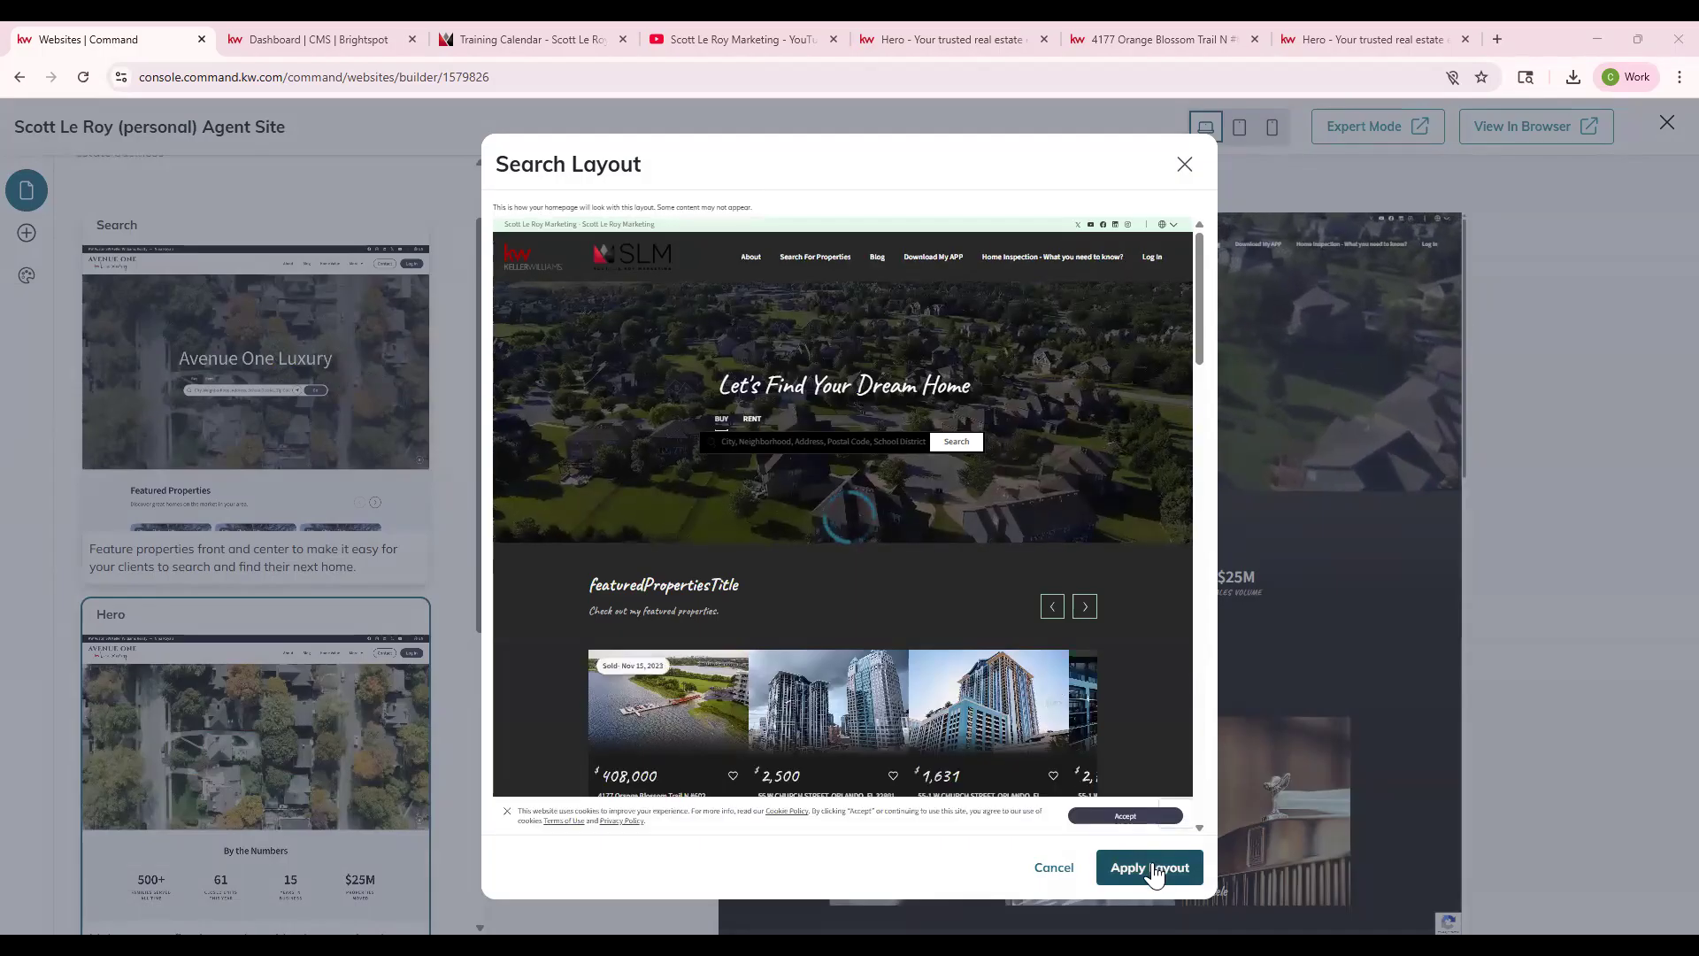
{"action": "left_click", "coordinate": [1150, 868]}
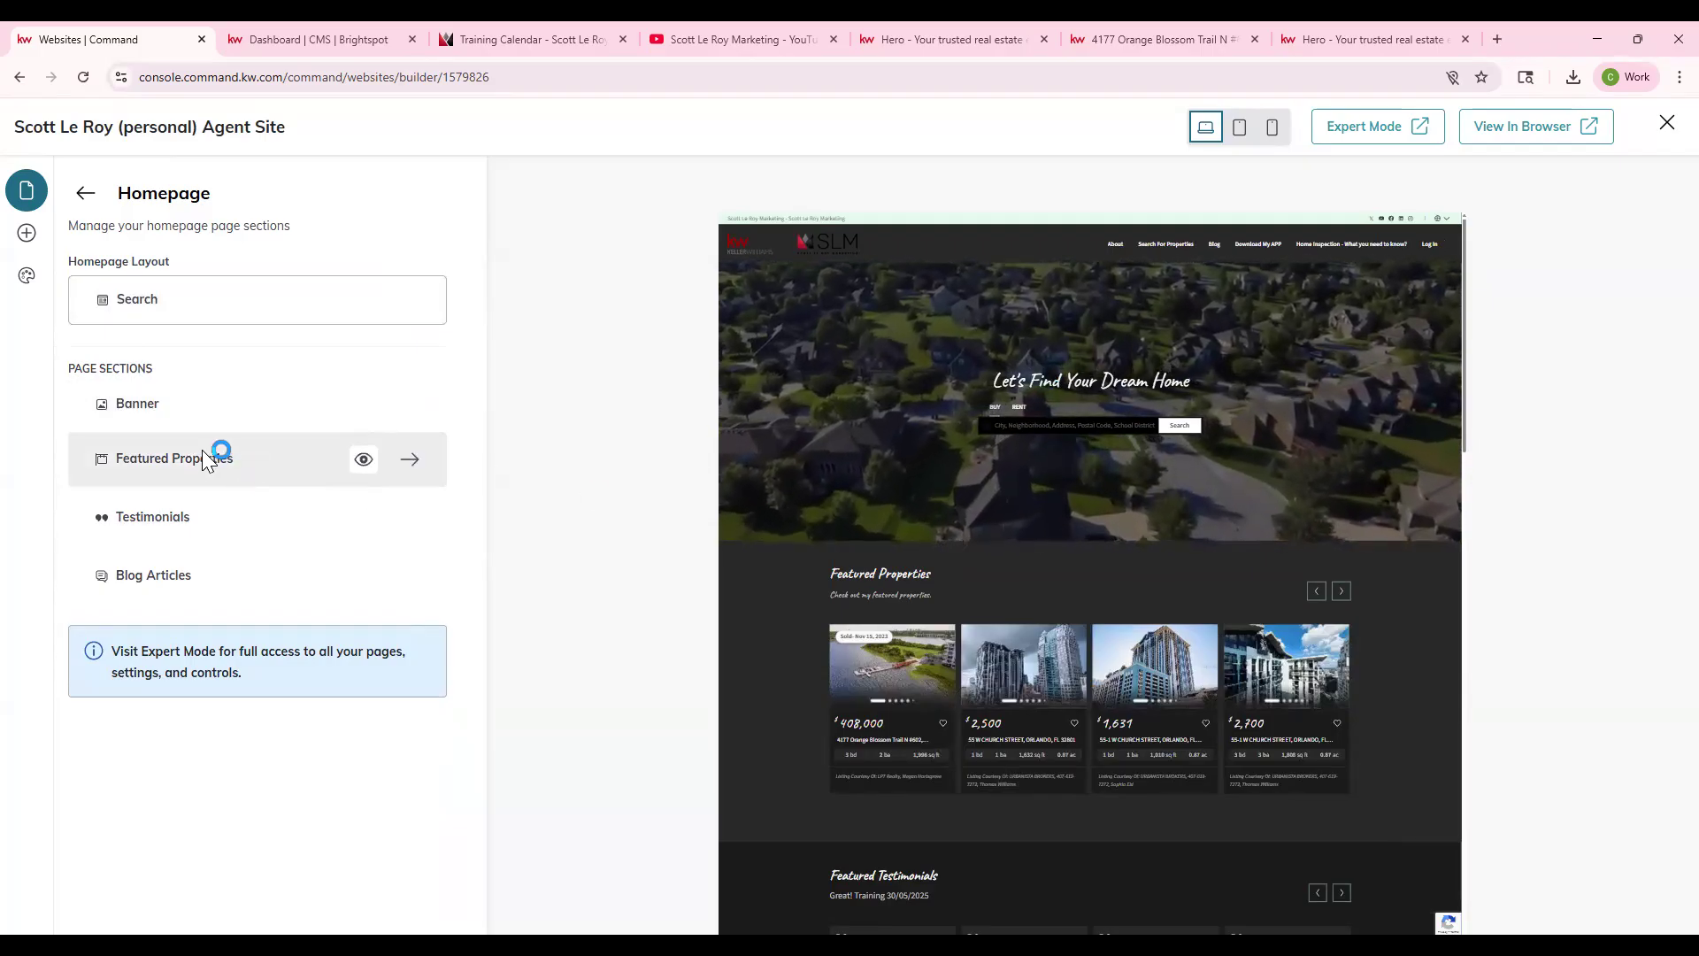
{"action": "scroll", "coordinate": [995, 485], "scroll_direction": "down", "scroll_amount": 1}
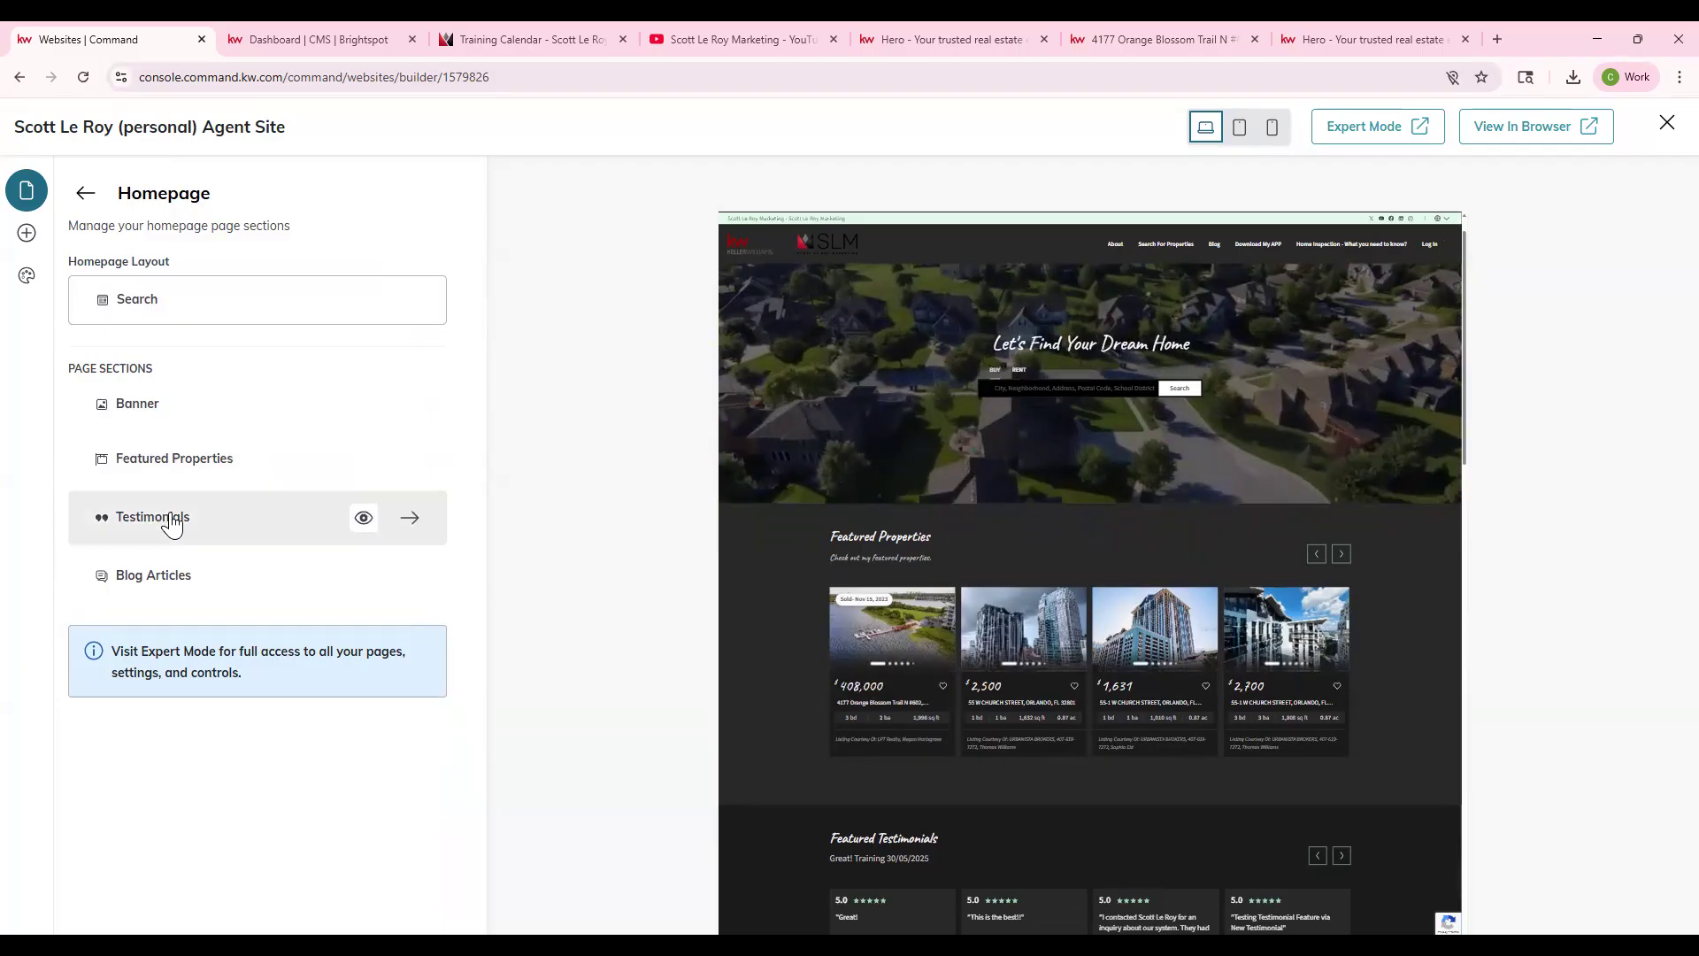
{"action": "scroll", "coordinate": [1042, 638], "scroll_direction": "down", "scroll_amount": 2}
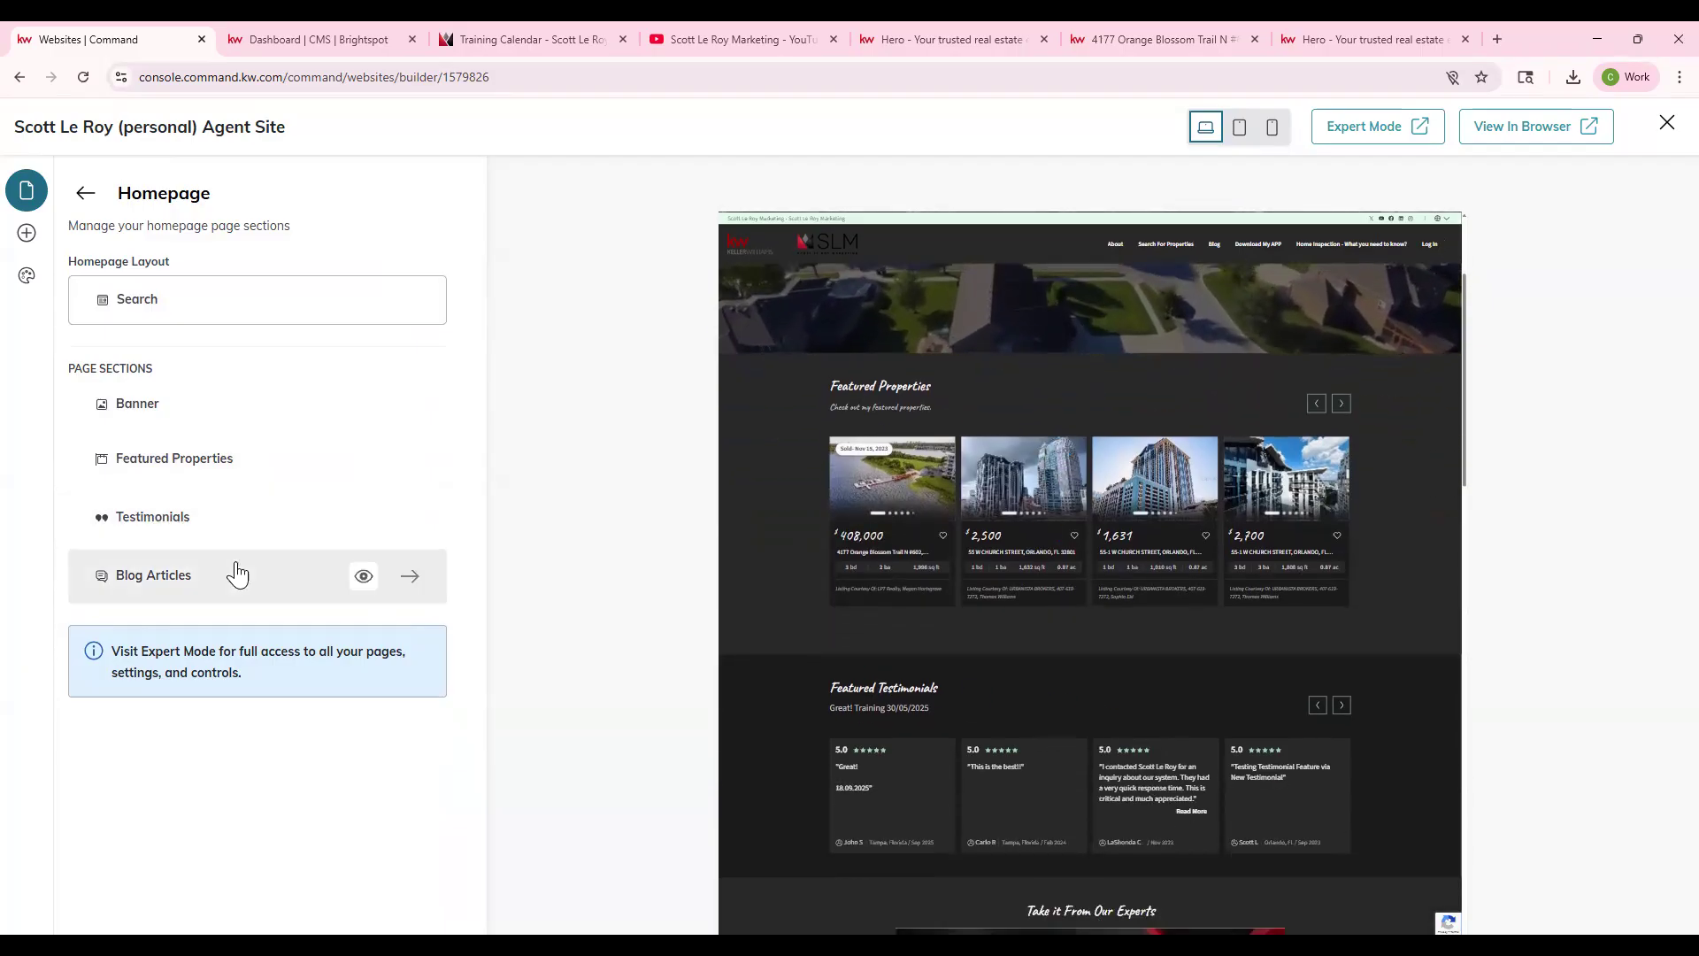
{"action": "scroll", "coordinate": [1106, 655], "scroll_direction": "down", "scroll_amount": 2}
{"action": "scroll", "coordinate": [1009, 776], "scroll_direction": "down", "scroll_amount": 6}
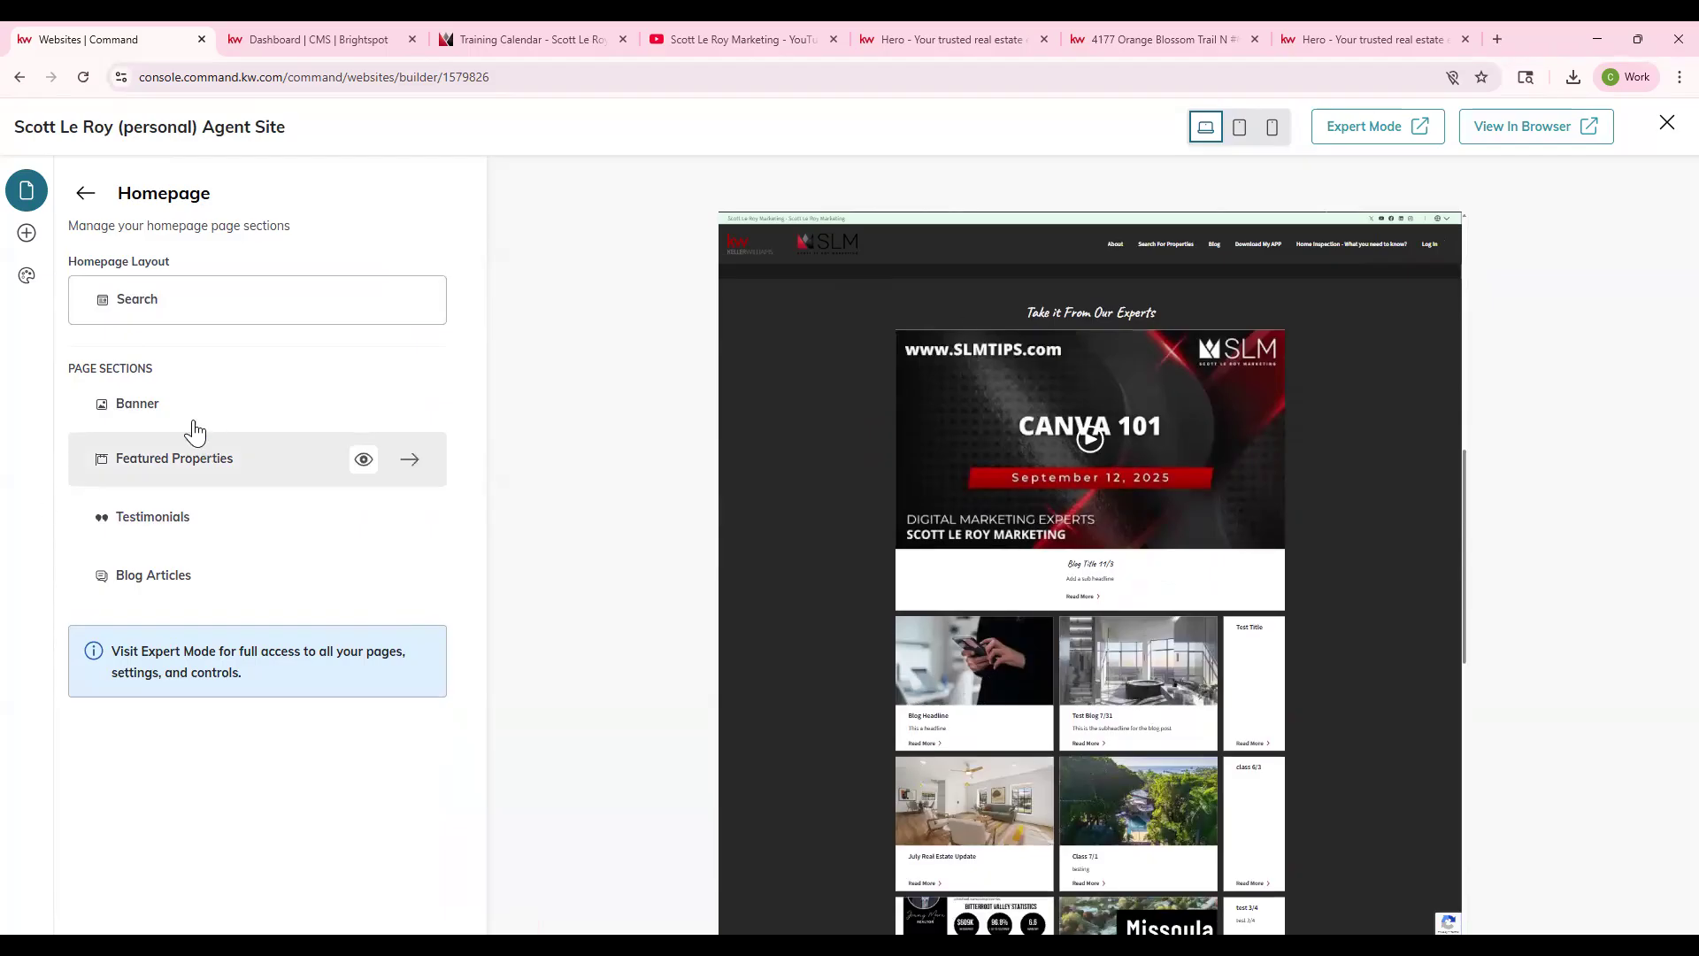
- Preview the Hero layout from the layout list and apply it back to the homepage
{"action": "left_click", "coordinate": [203, 310]}
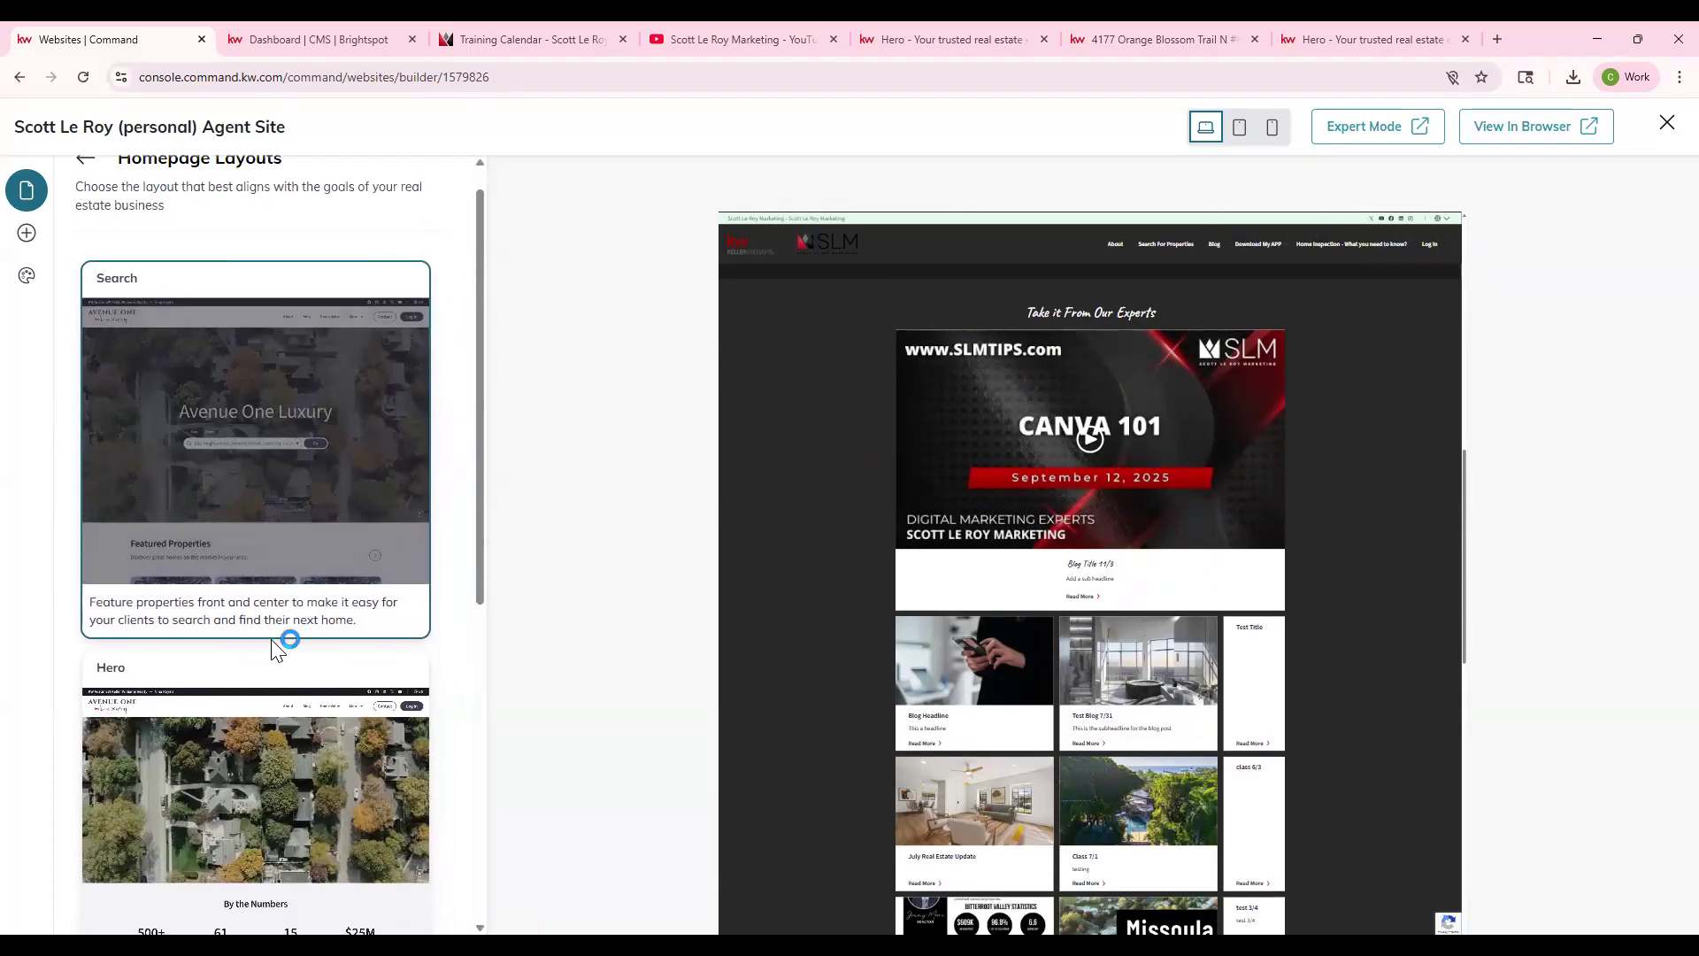
{"action": "scroll", "coordinate": [284, 655], "scroll_direction": "down", "scroll_amount": 4}
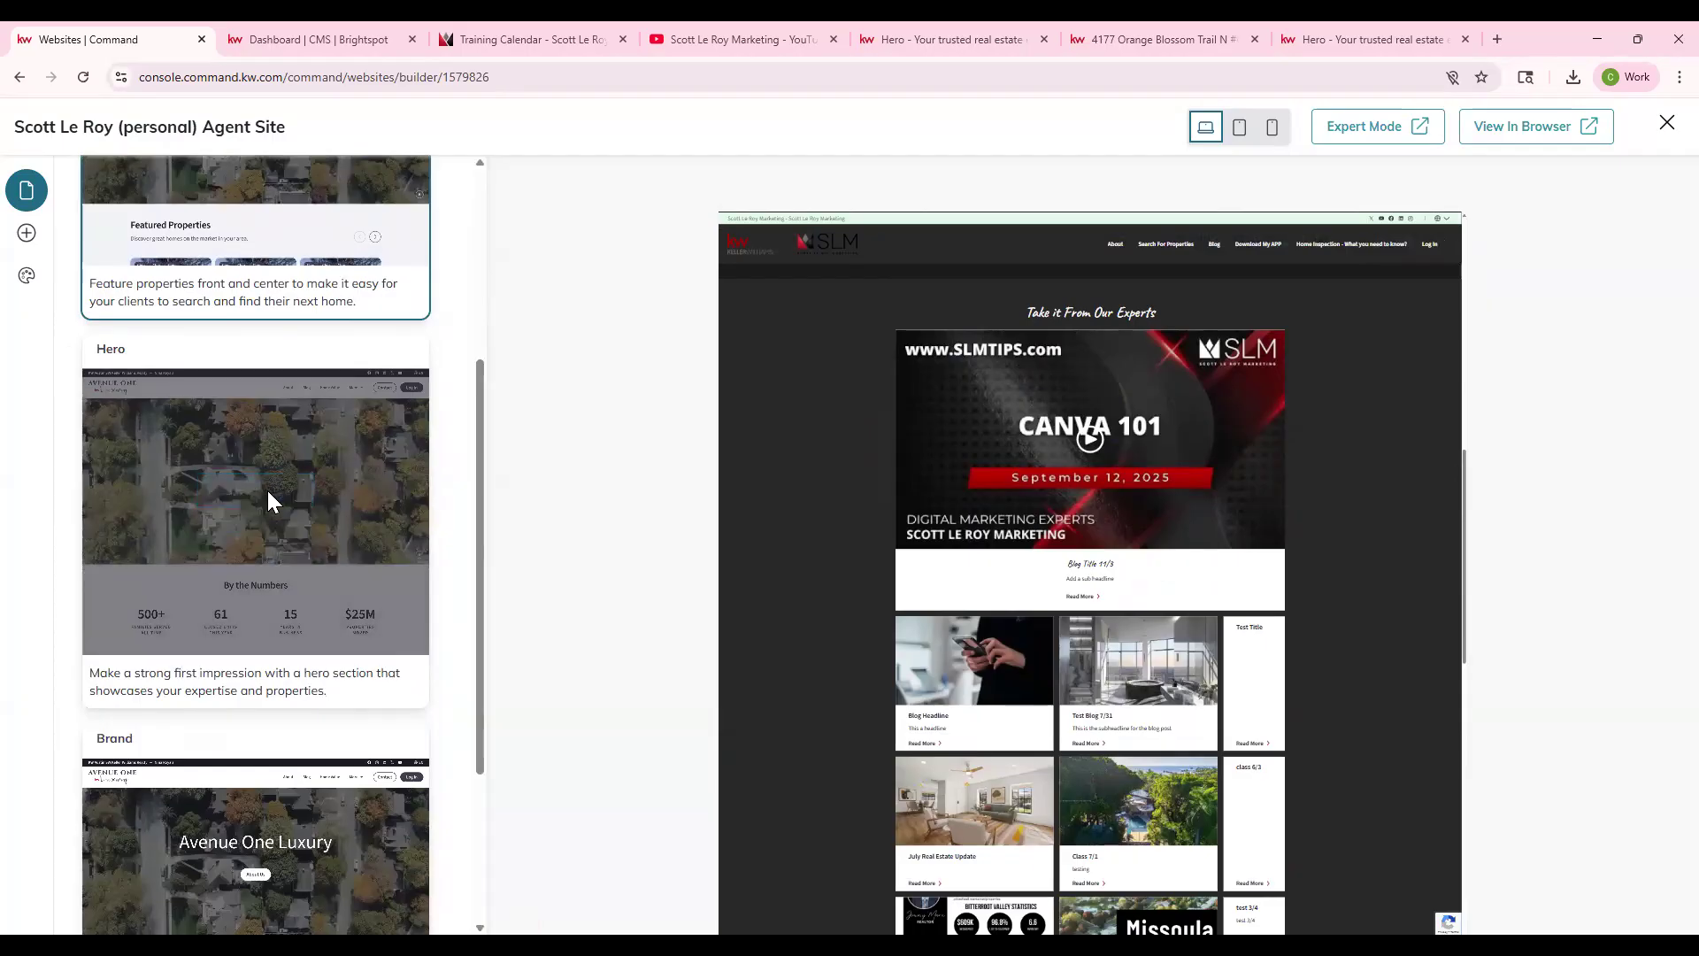
{"action": "left_click", "coordinate": [268, 501]}
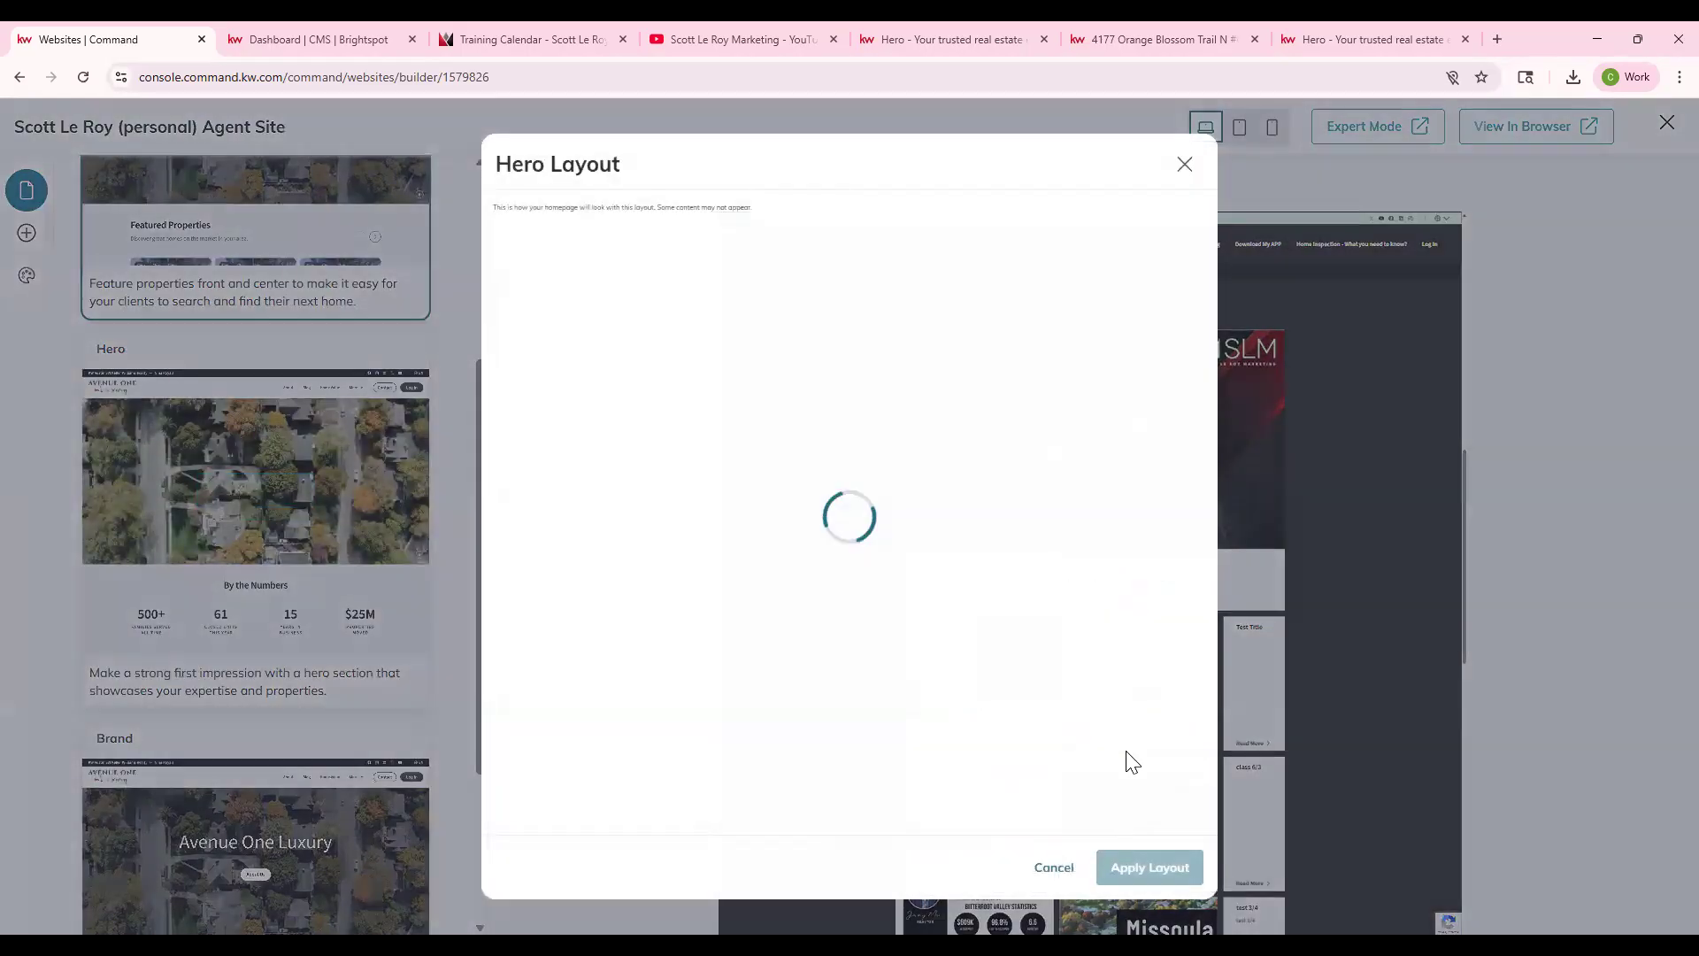
{"action": "left_click", "coordinate": [1152, 865]}
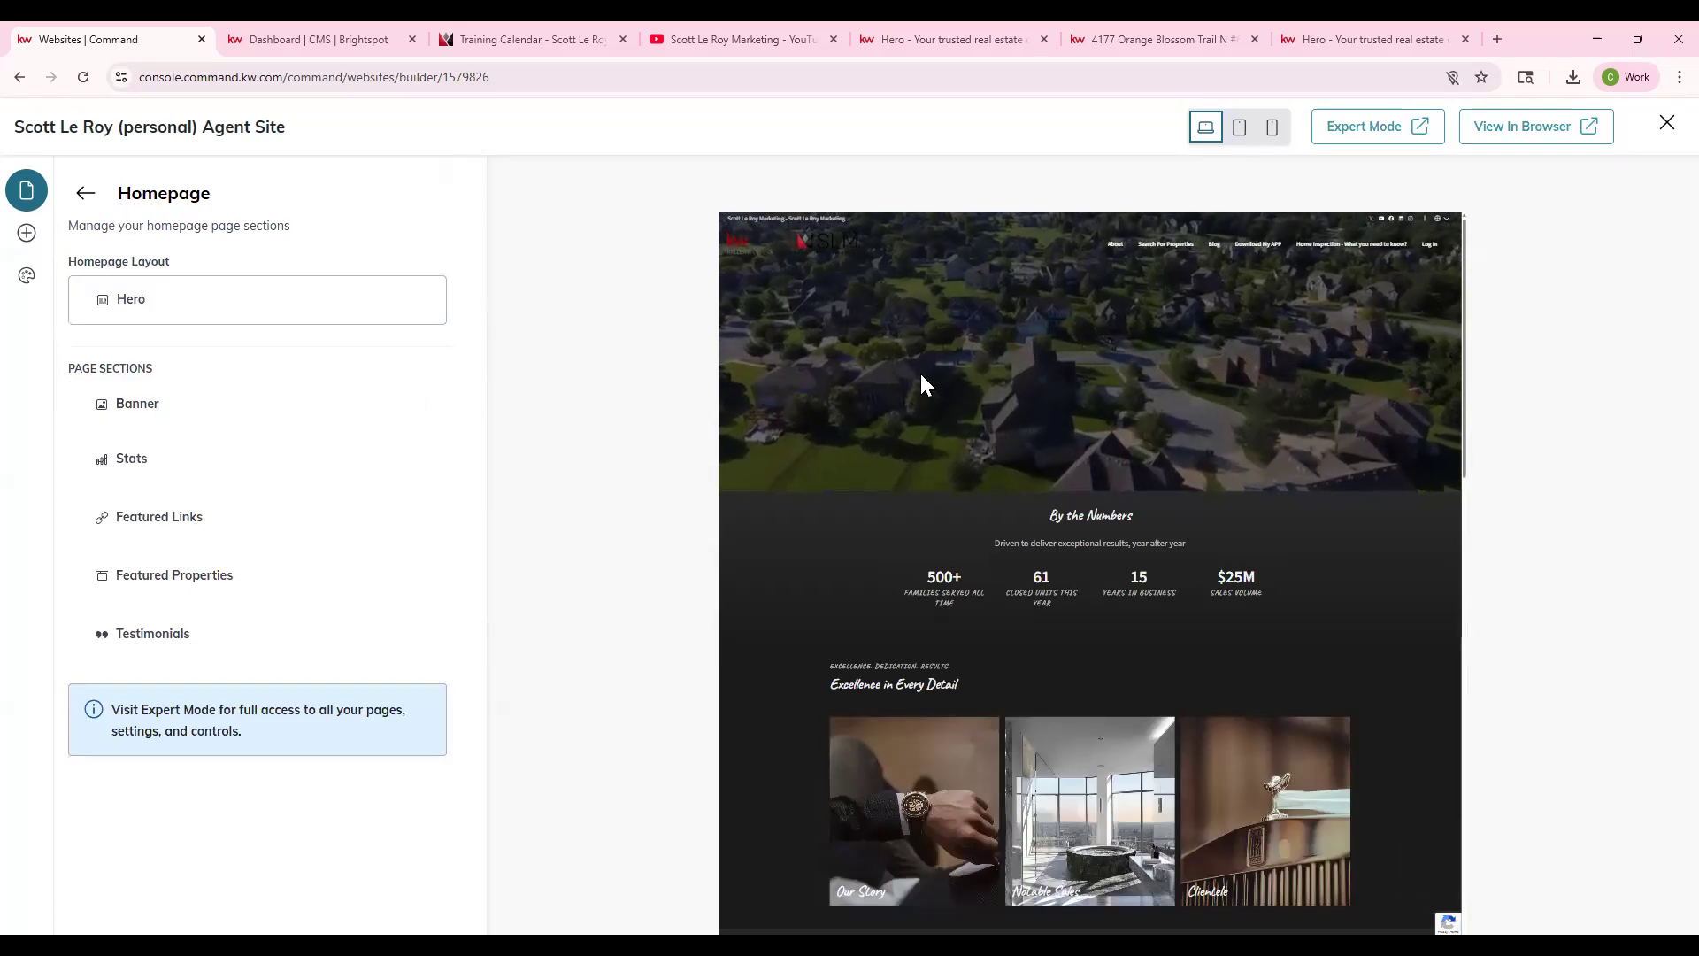
{"action": "left_click", "coordinate": [177, 472]}
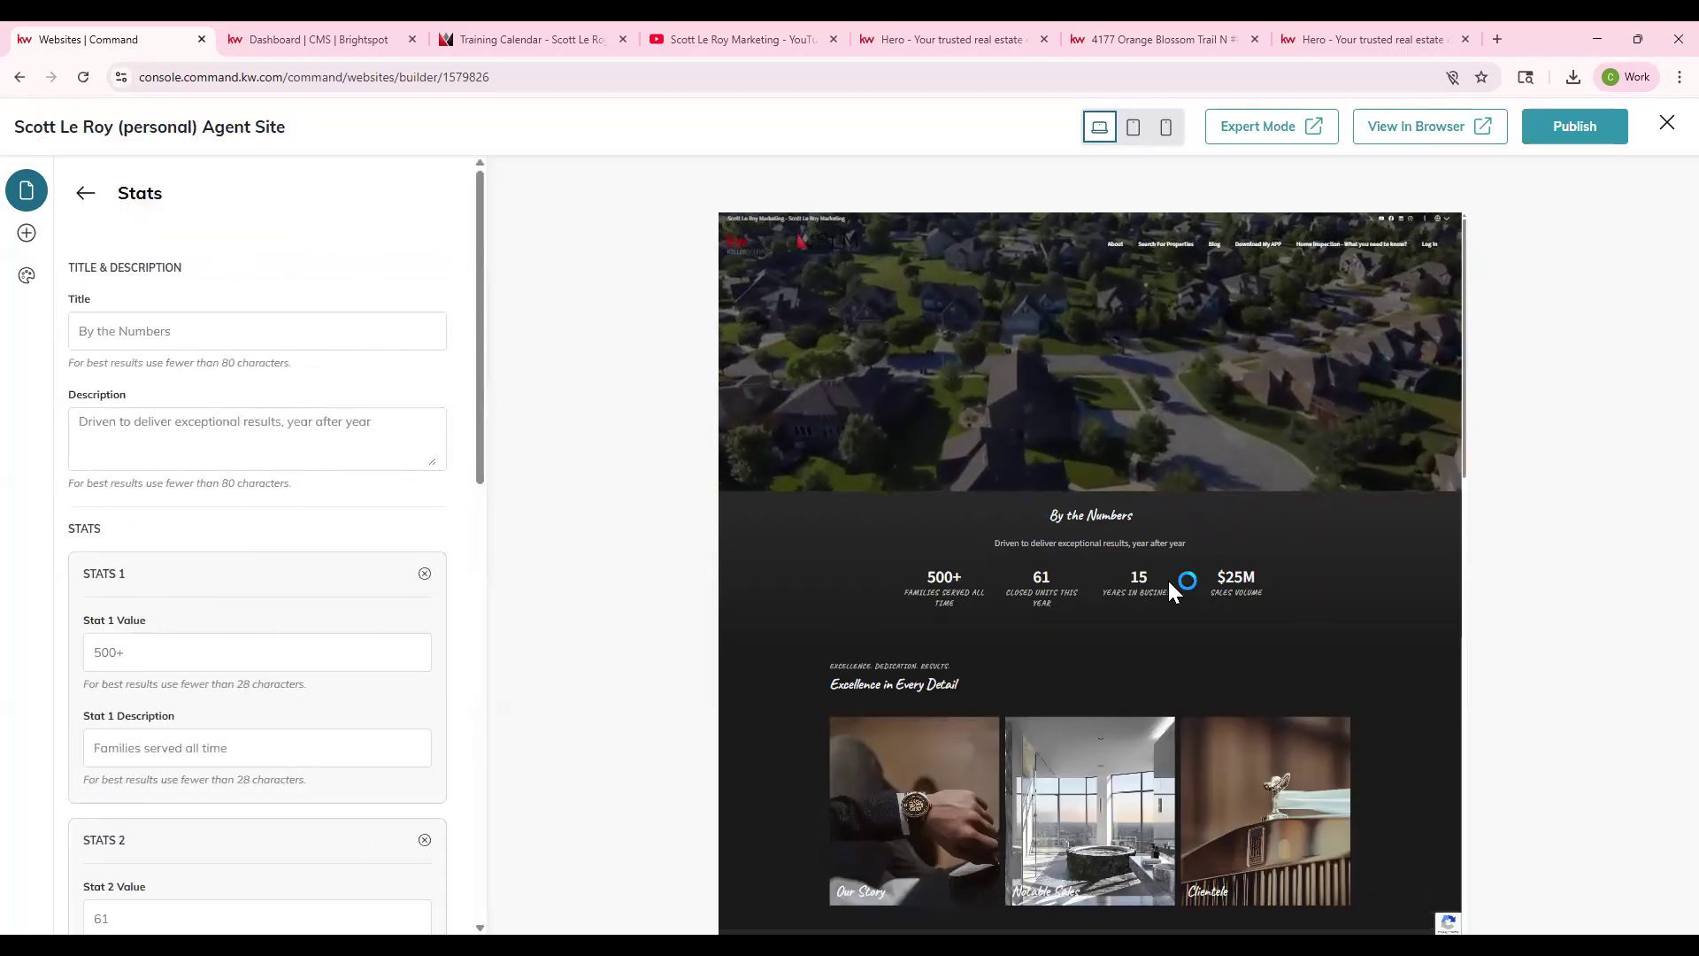
{"action": "left_click", "coordinate": [84, 196]}
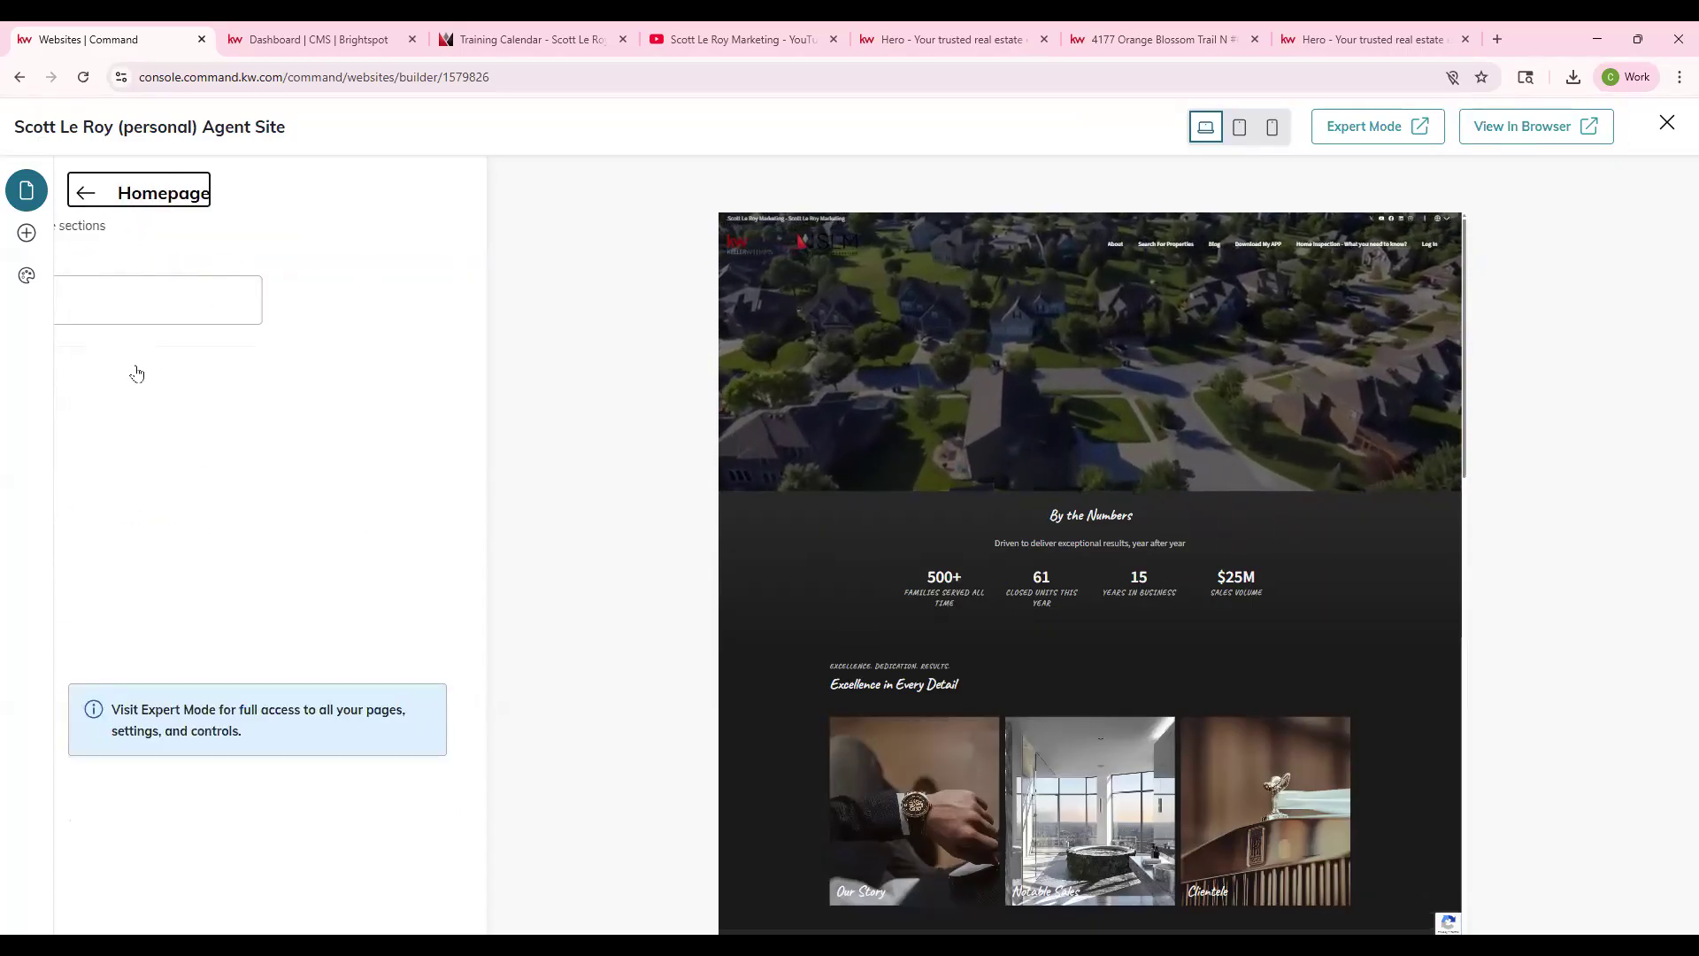
{"action": "scroll", "coordinate": [1018, 644], "scroll_direction": "down", "scroll_amount": 1}
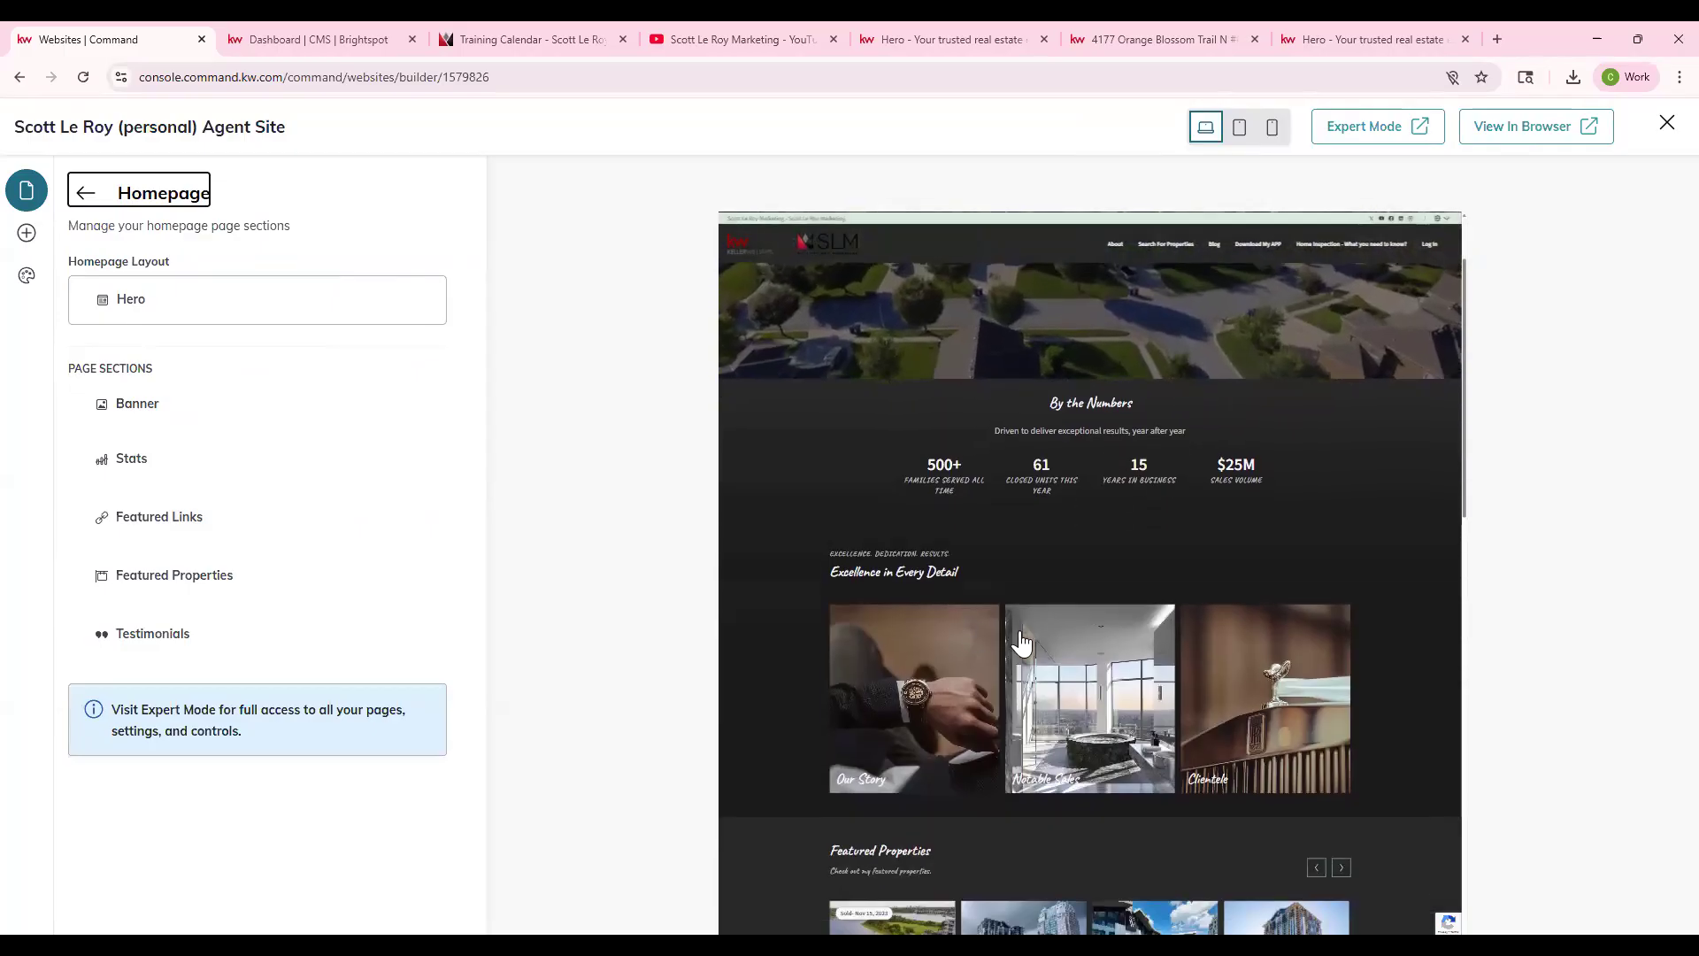
{"action": "scroll", "coordinate": [1007, 673], "scroll_direction": "down", "scroll_amount": 2}
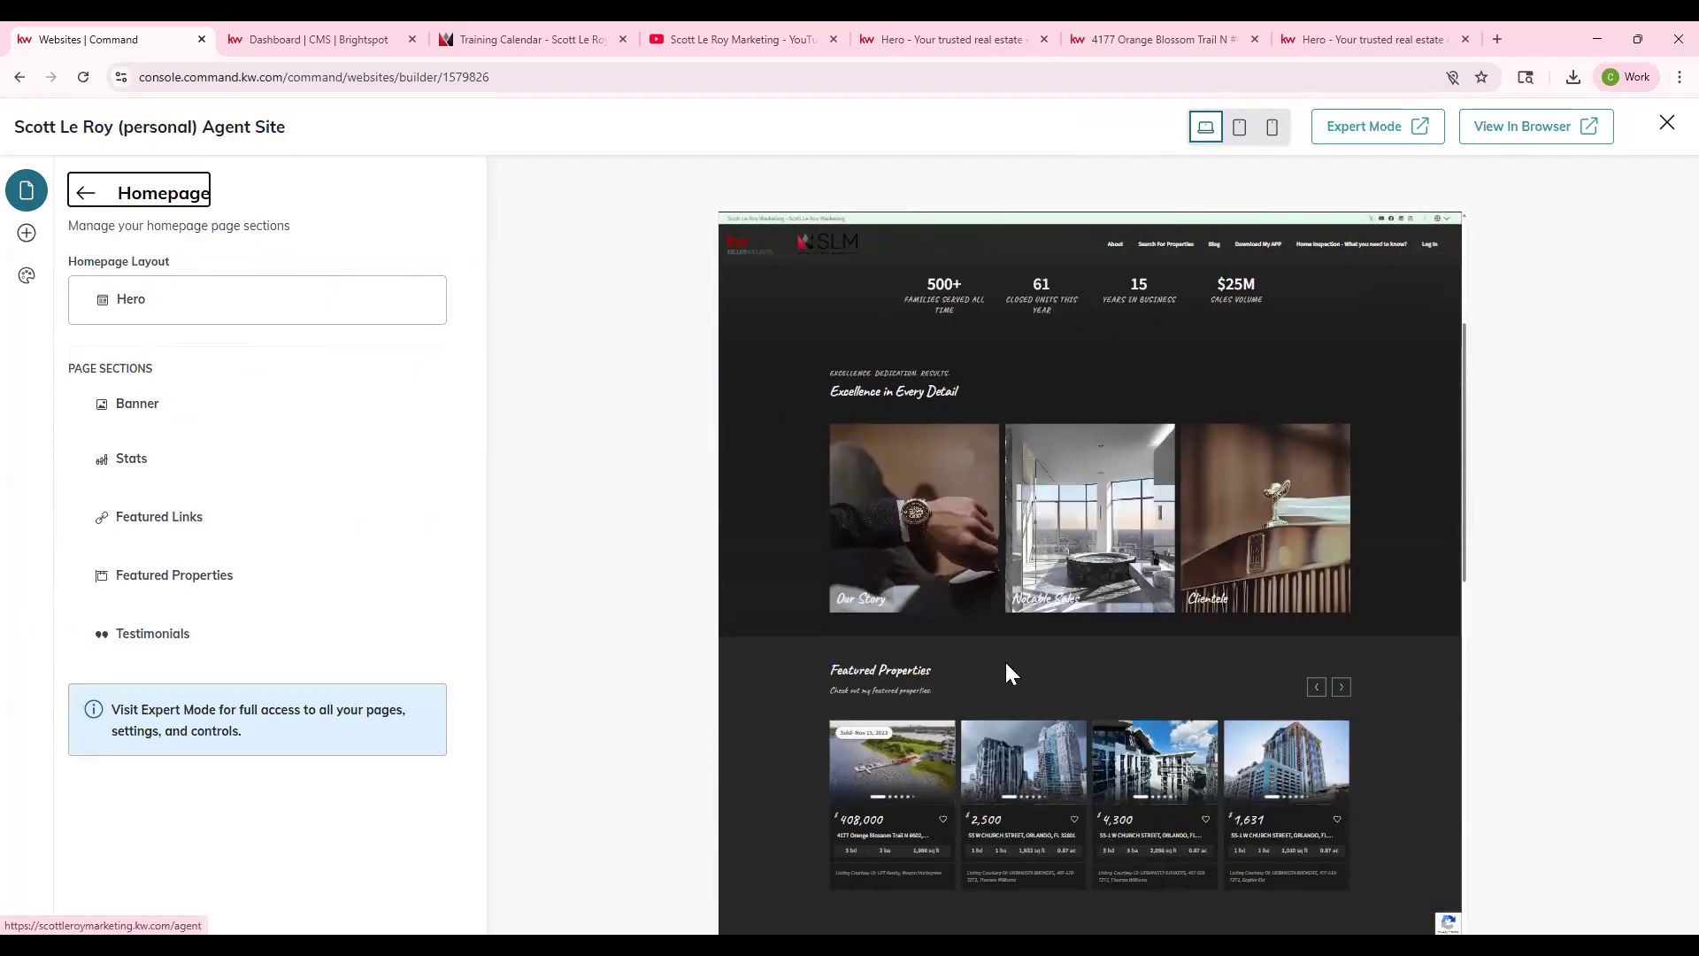
{"action": "scroll", "coordinate": [1056, 724], "scroll_direction": "down", "scroll_amount": 3}
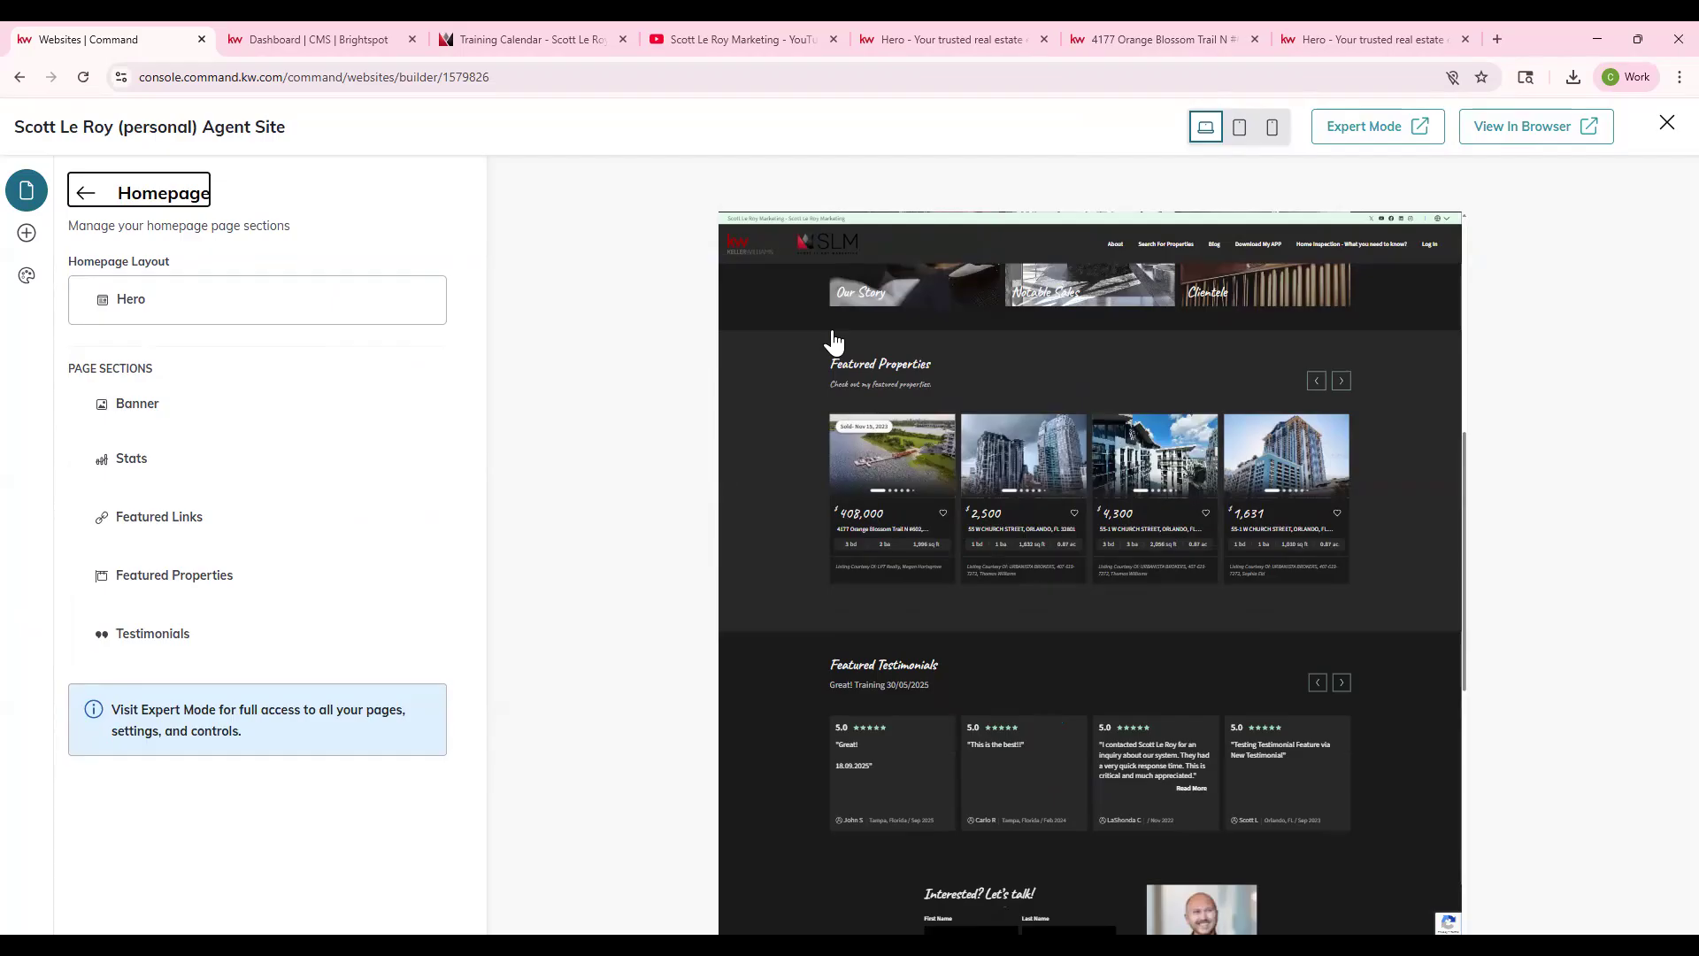
- From the Homepage's sections, preview the Brand layout and apply it in place of Hero
{"action": "left_click", "coordinate": [86, 193]}
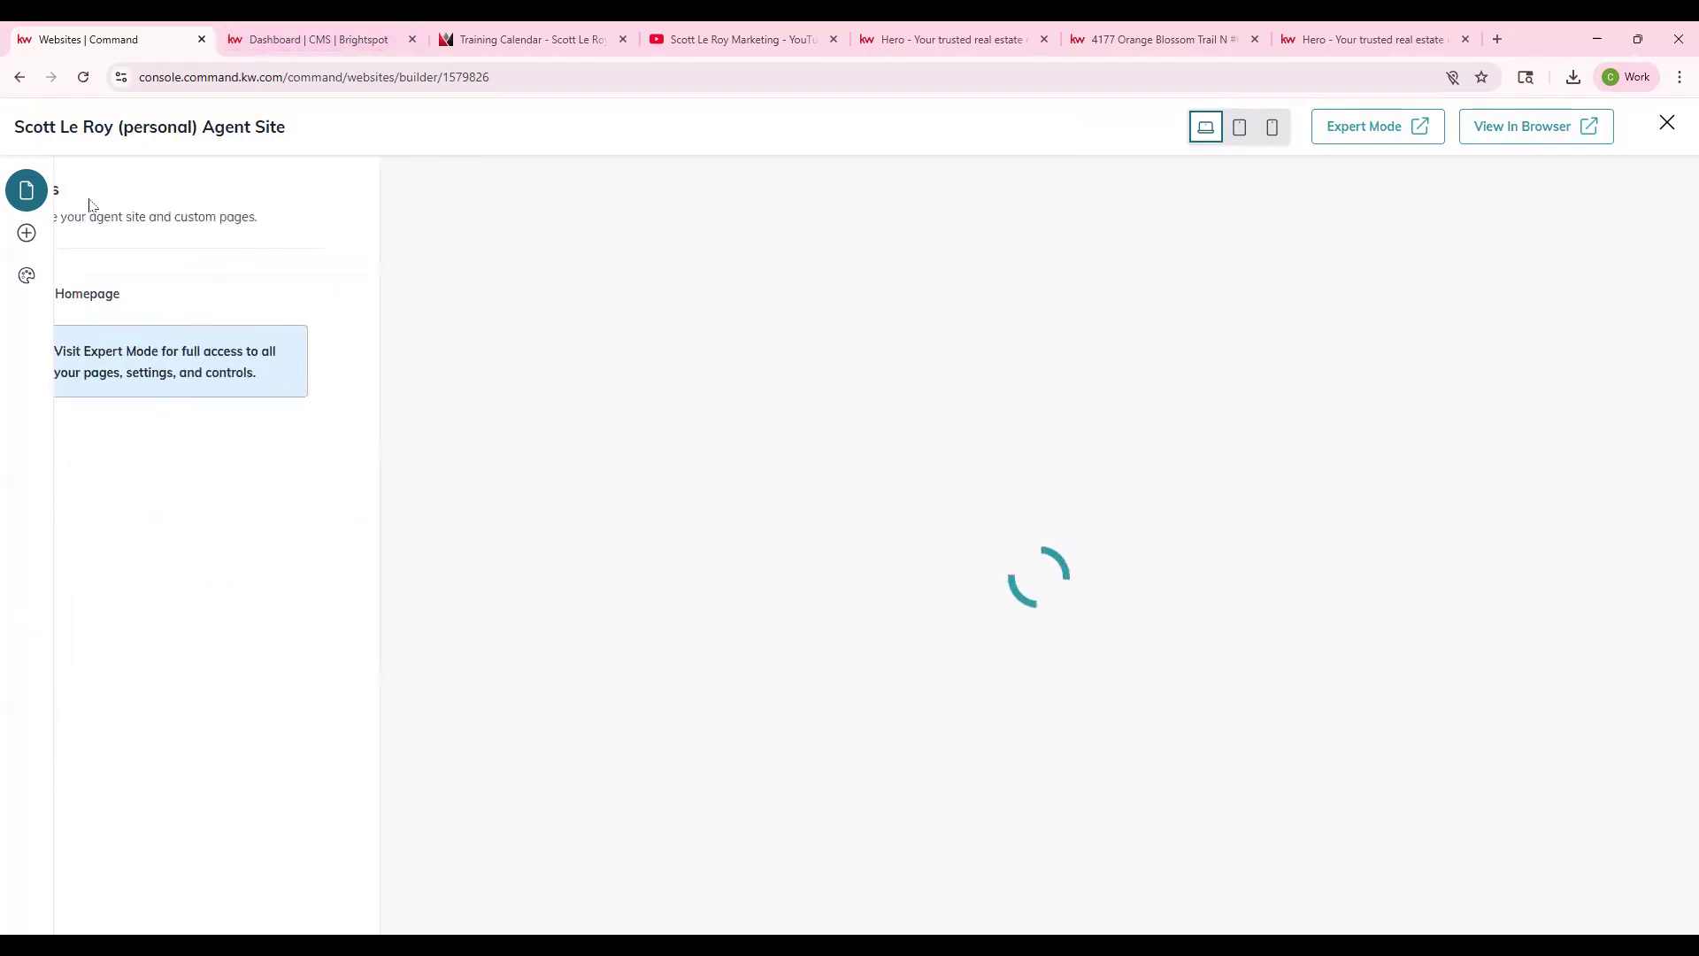
{"action": "left_click", "coordinate": [179, 318]}
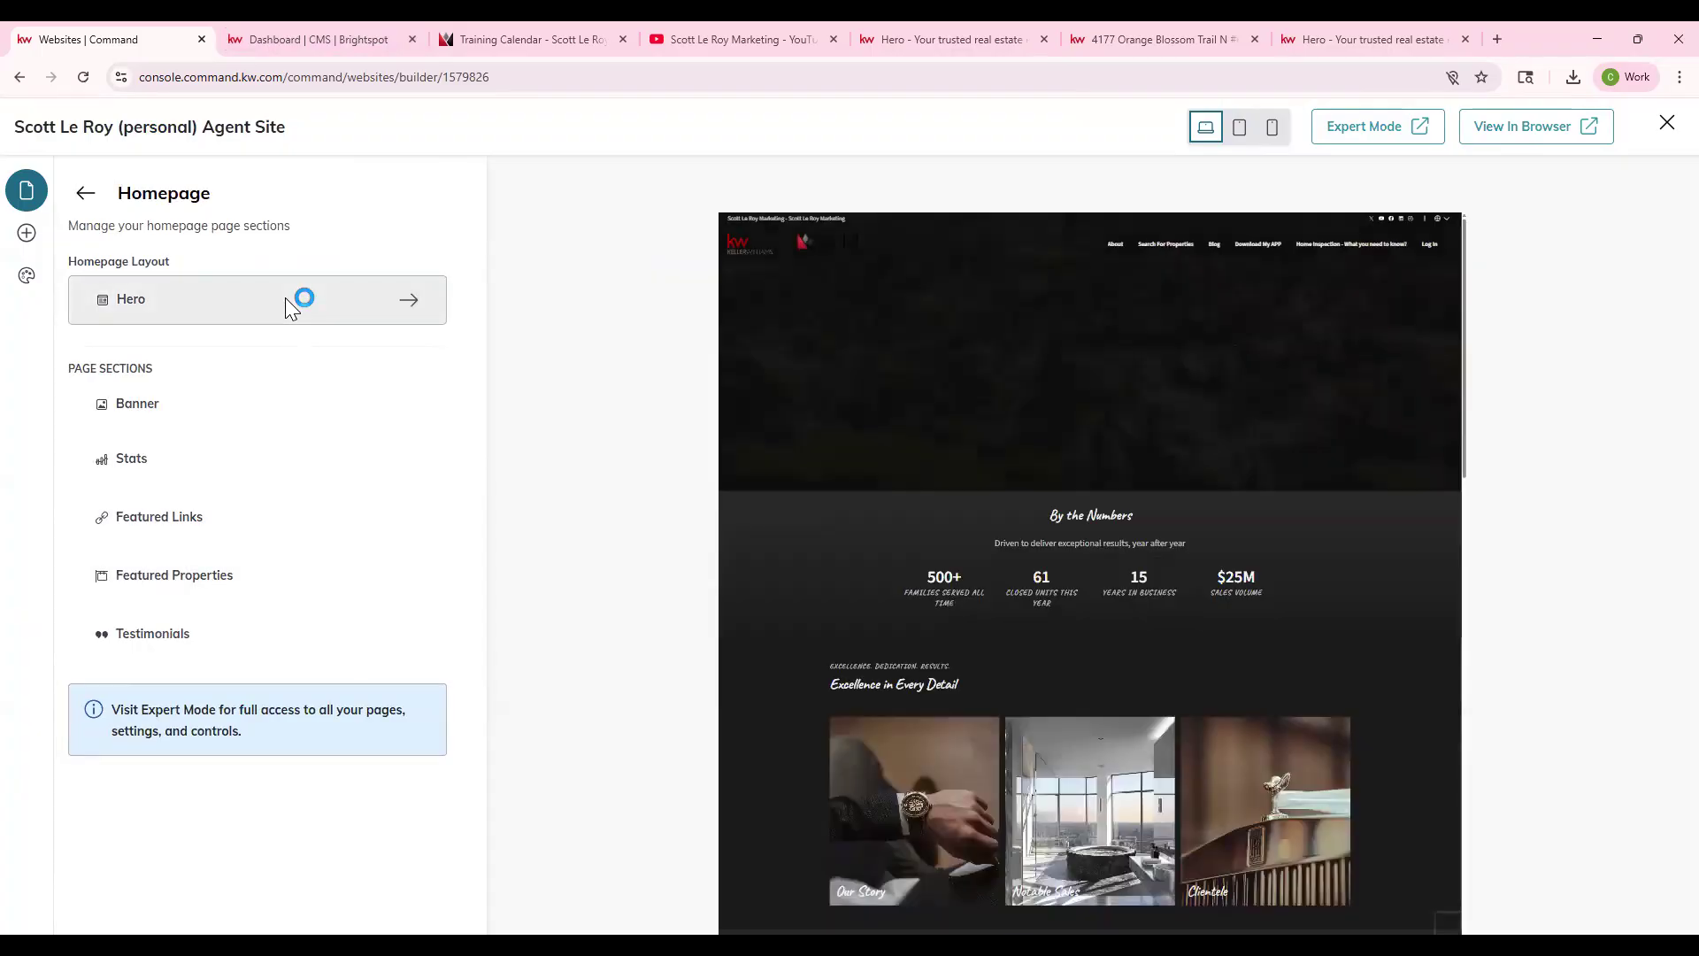
{"action": "left_click", "coordinate": [285, 297]}
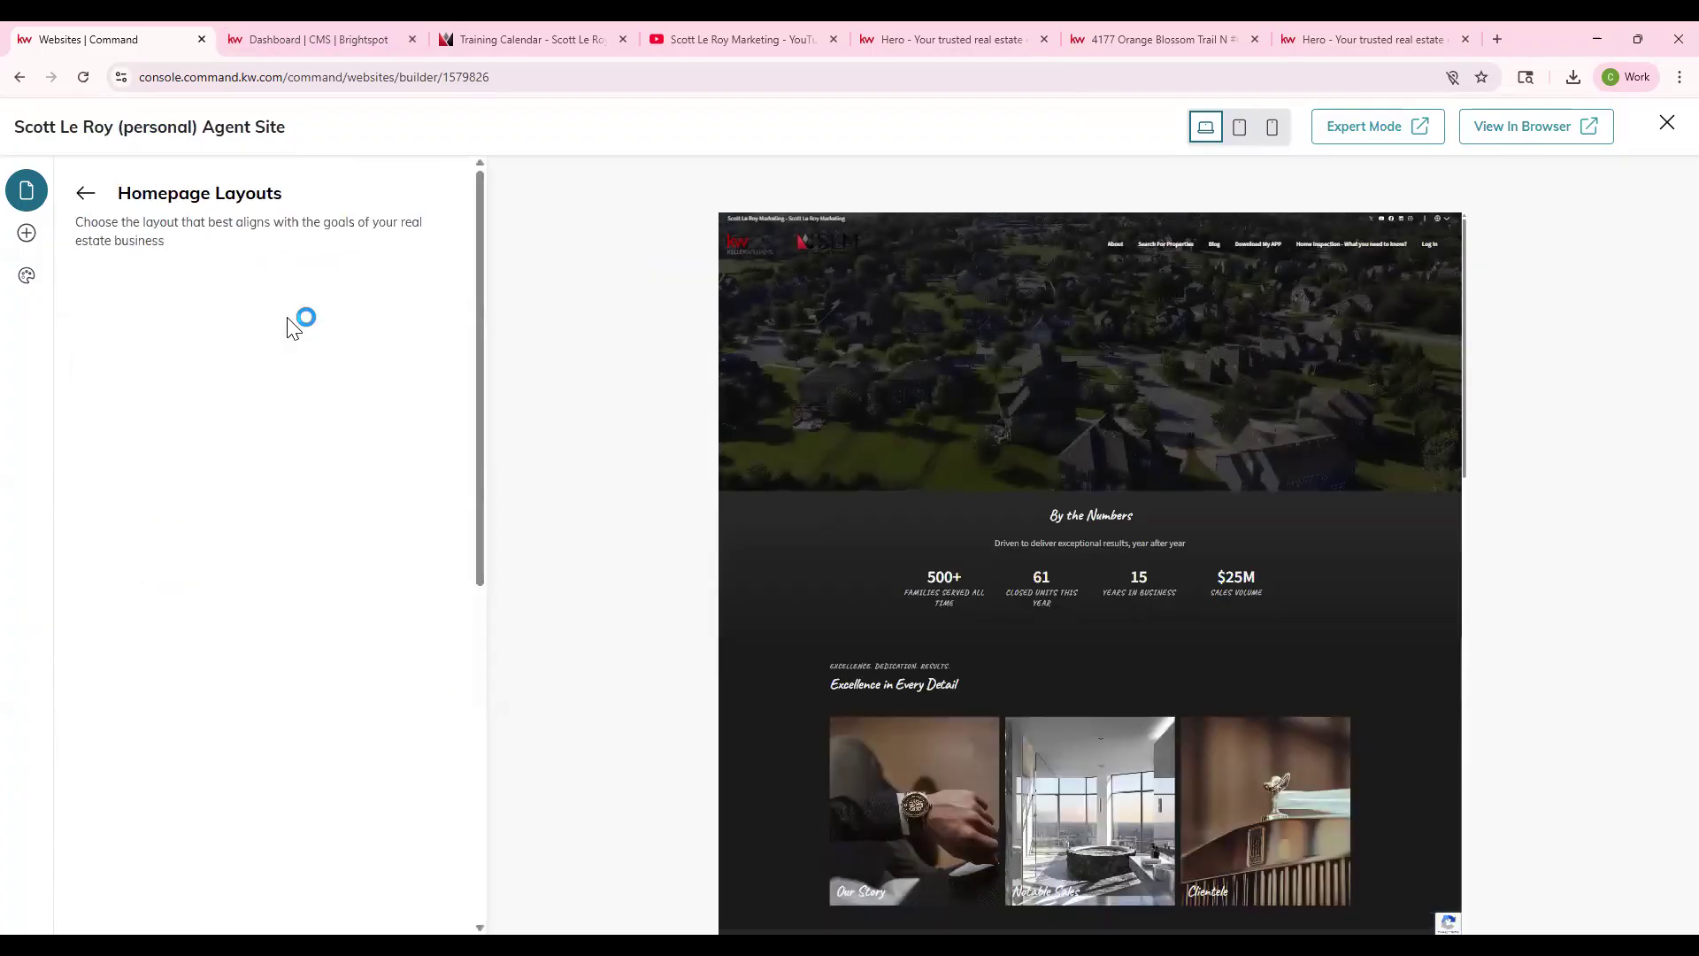
{"action": "scroll", "coordinate": [275, 621], "scroll_direction": "down", "scroll_amount": 7}
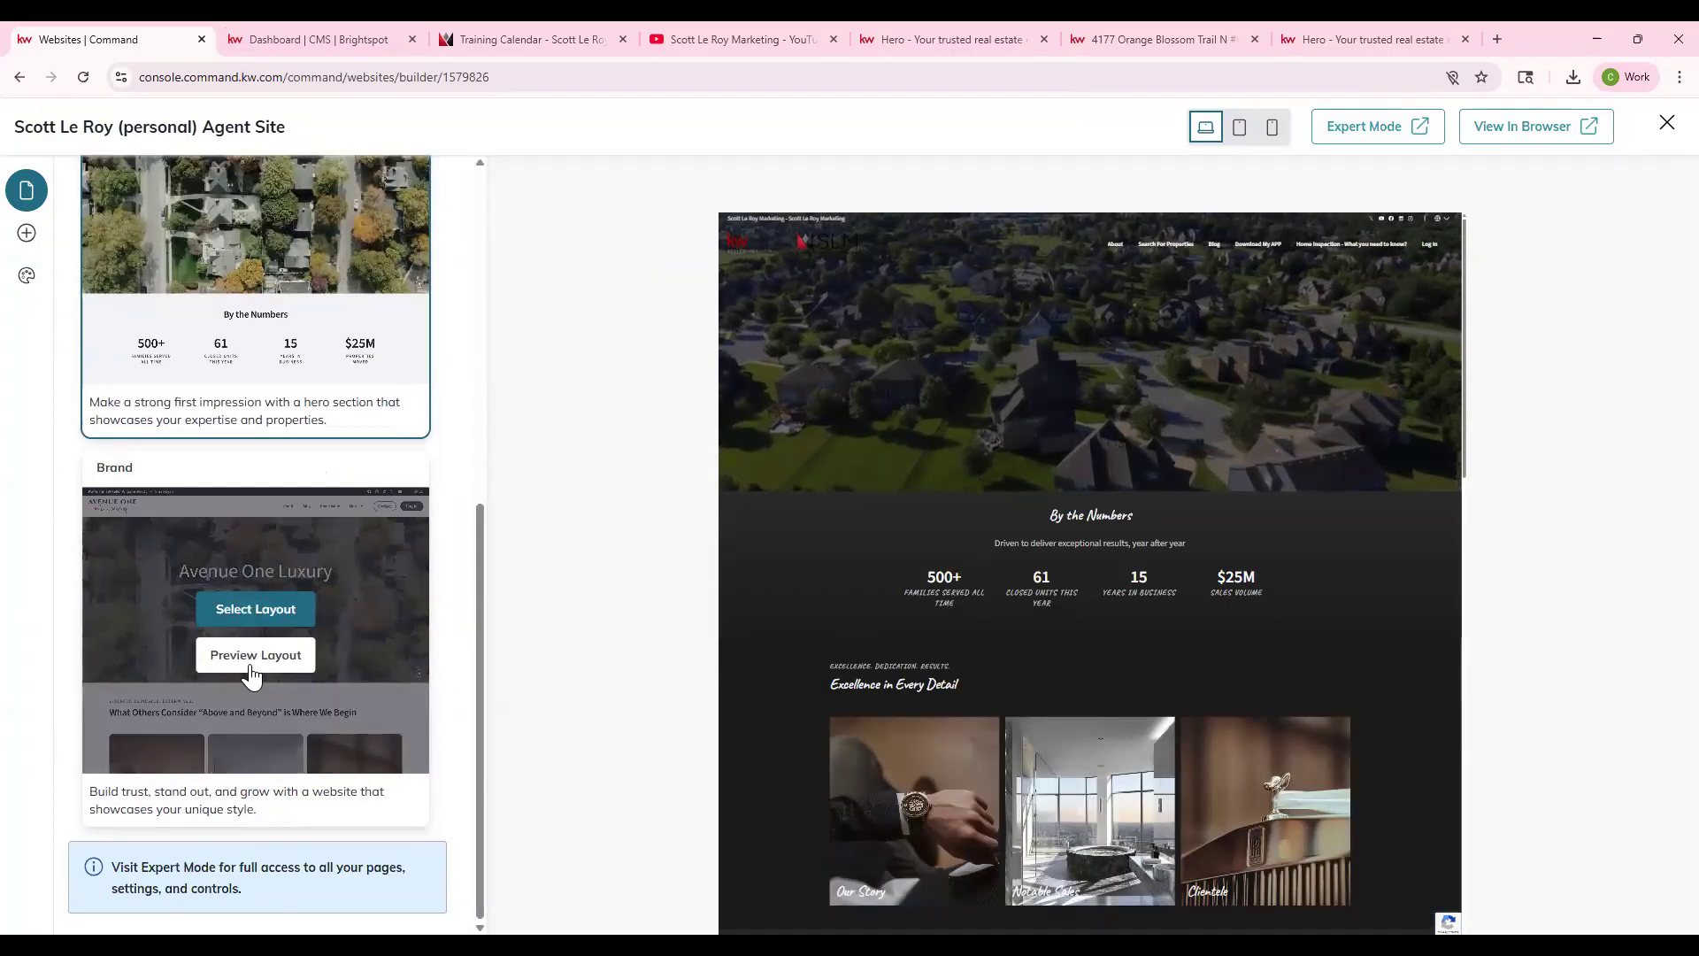
{"action": "left_click", "coordinate": [256, 609]}
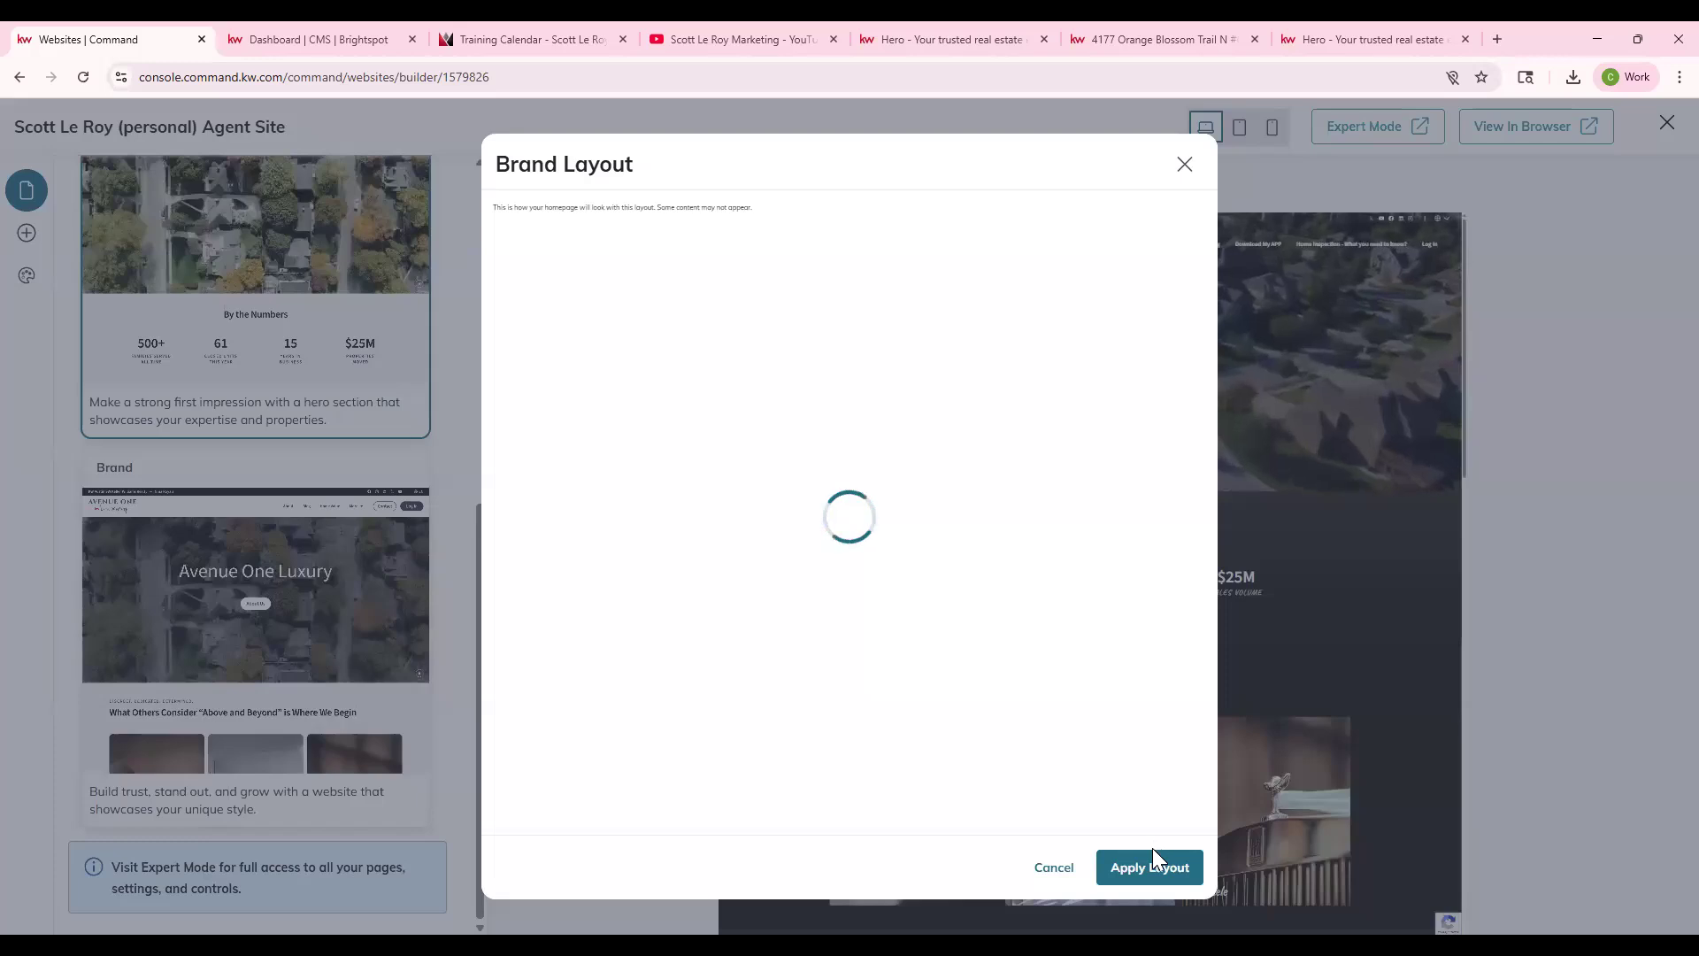
{"action": "left_click", "coordinate": [1153, 851]}
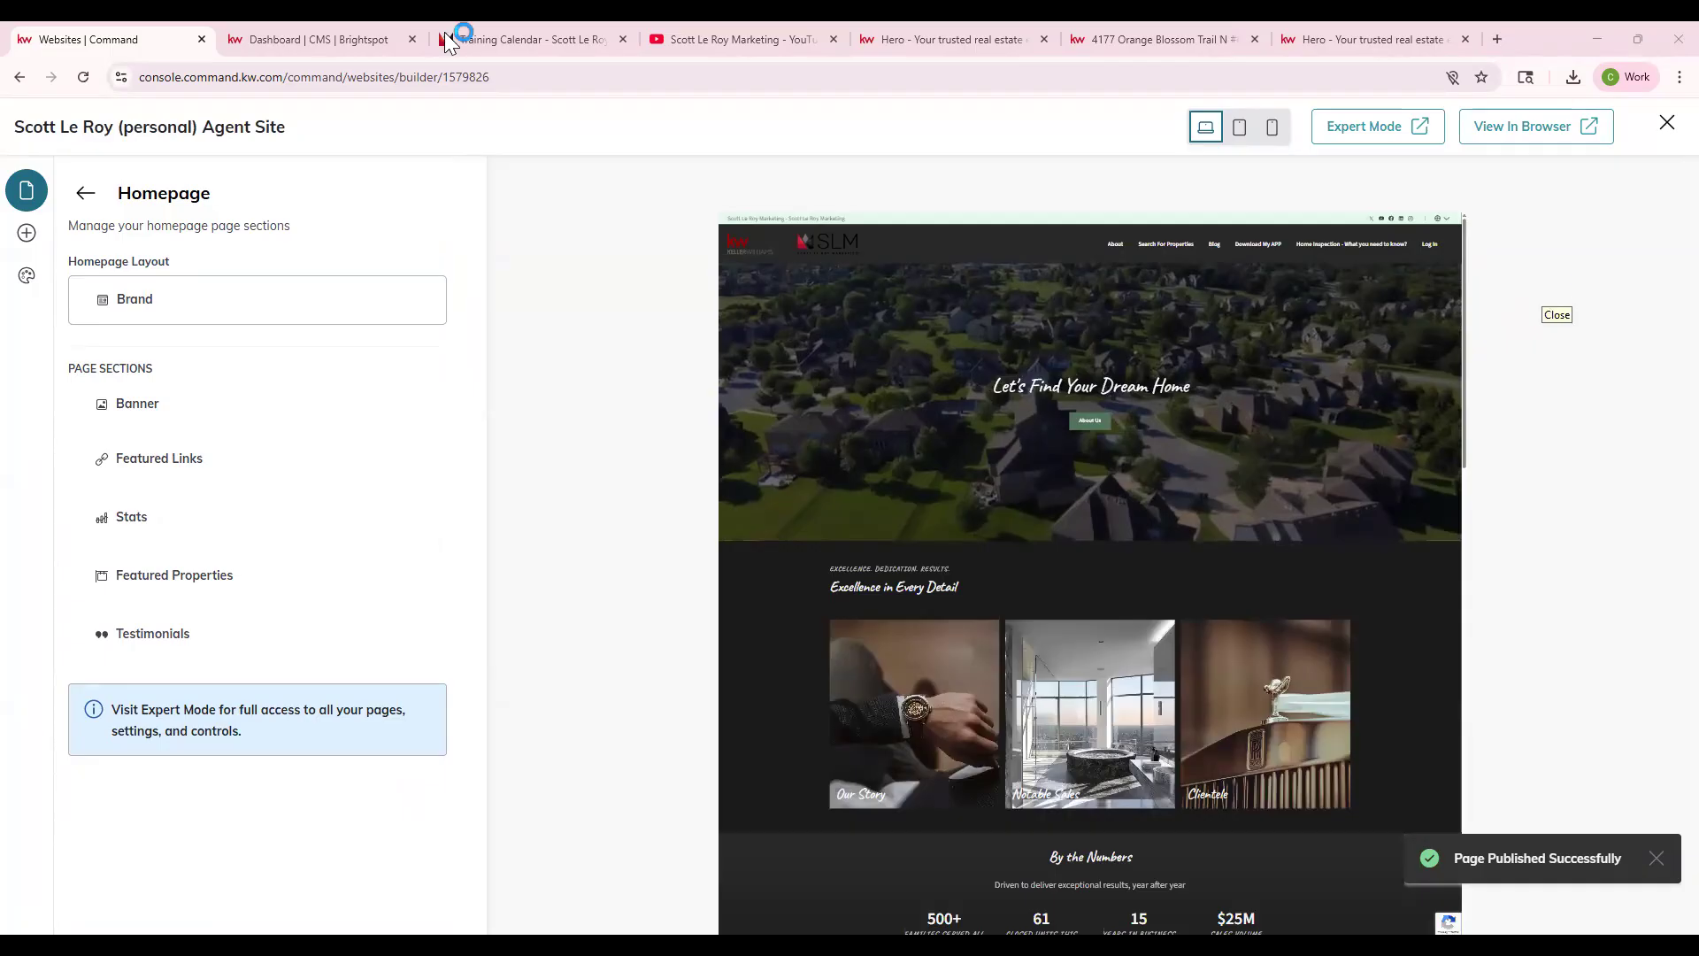
{"action": "left_click", "coordinate": [340, 36]}
{"action": "left_click", "coordinate": [109, 35]}
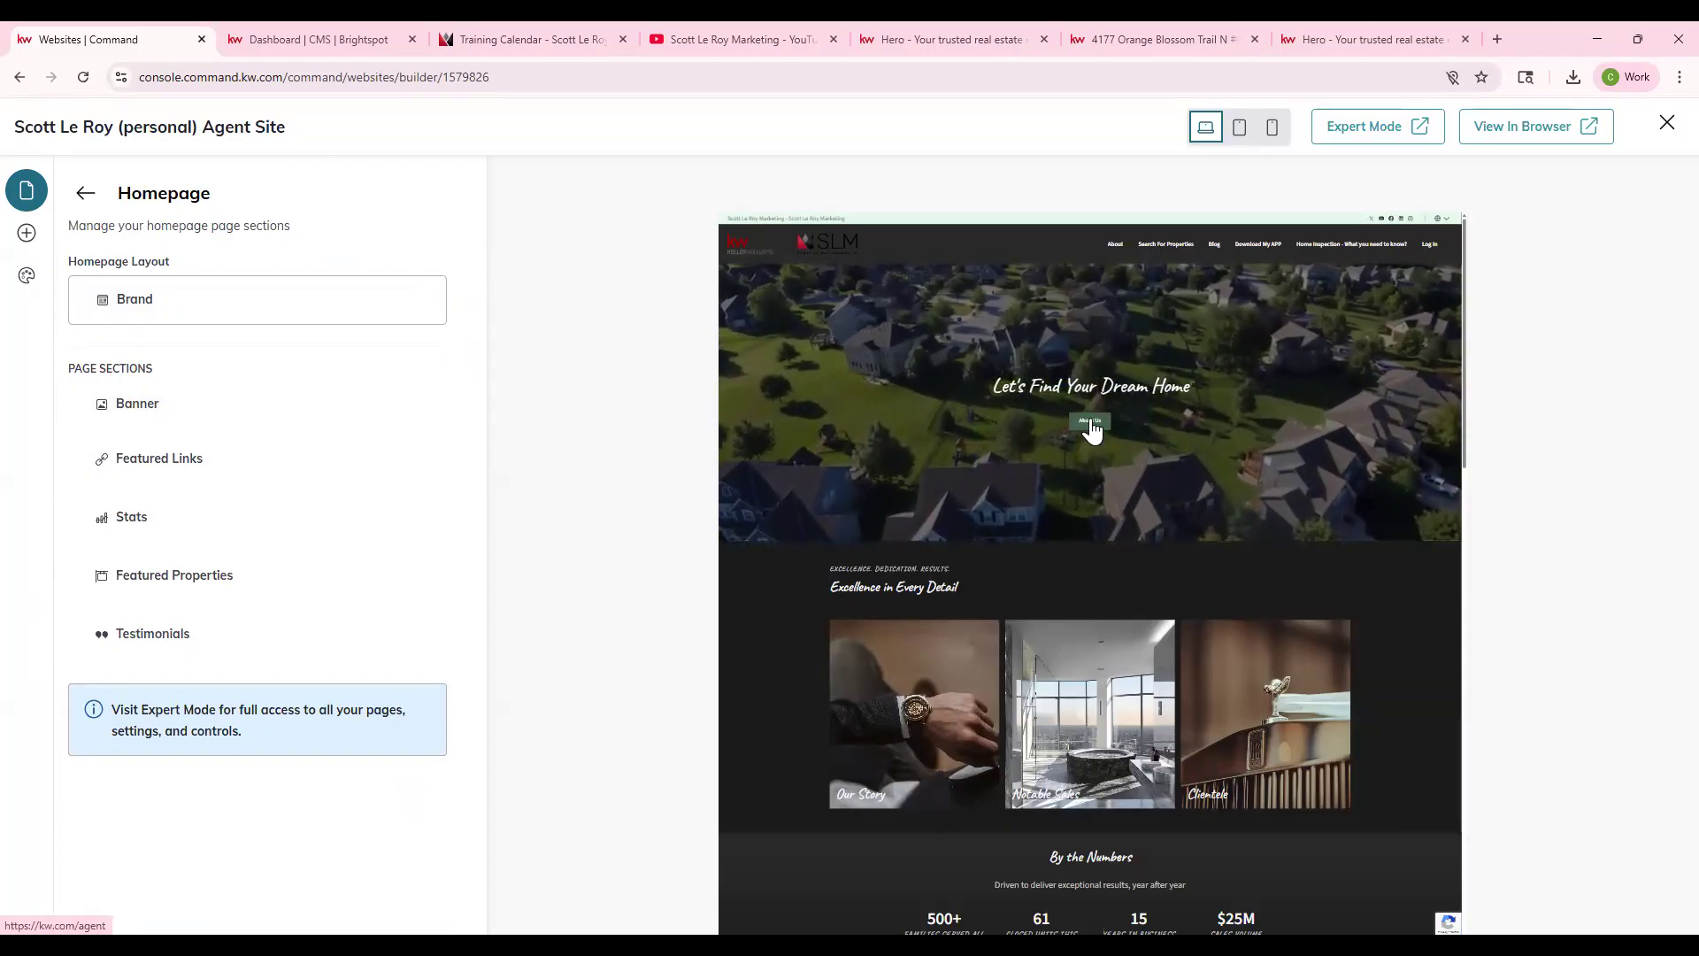
{"action": "scroll", "coordinate": [1151, 620], "scroll_direction": "down", "scroll_amount": 1}
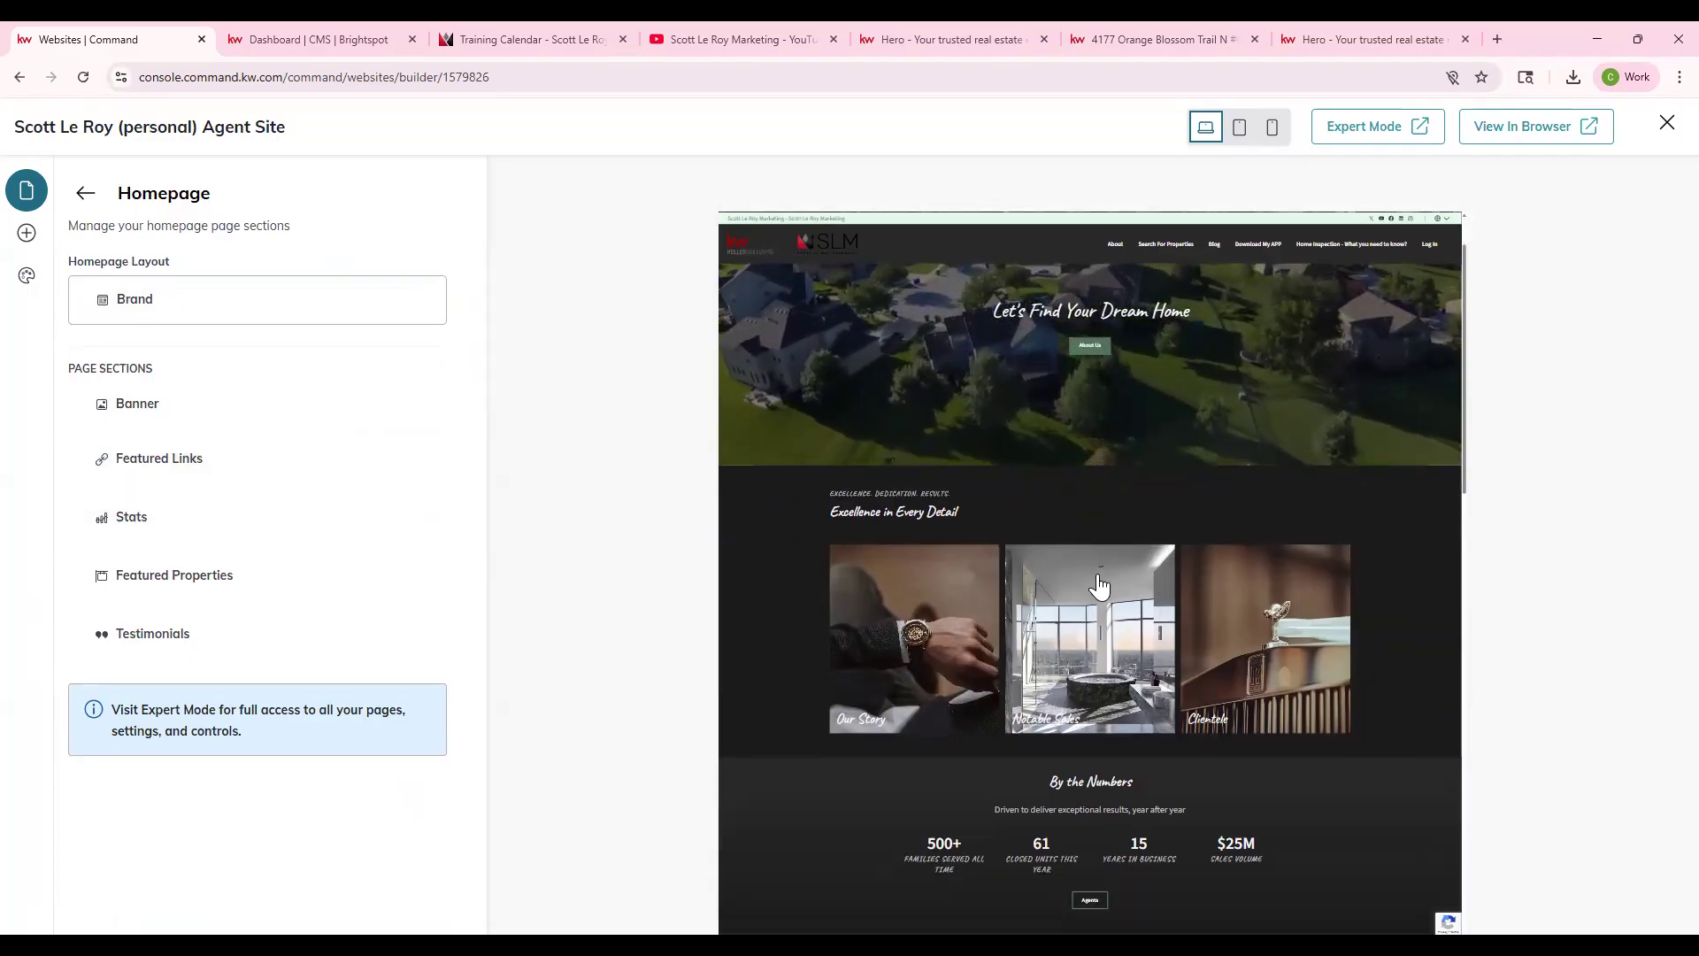
{"action": "scroll", "coordinate": [1062, 638], "scroll_direction": "down", "scroll_amount": 2}
{"action": "scroll", "coordinate": [876, 713], "scroll_direction": "down", "scroll_amount": 2}
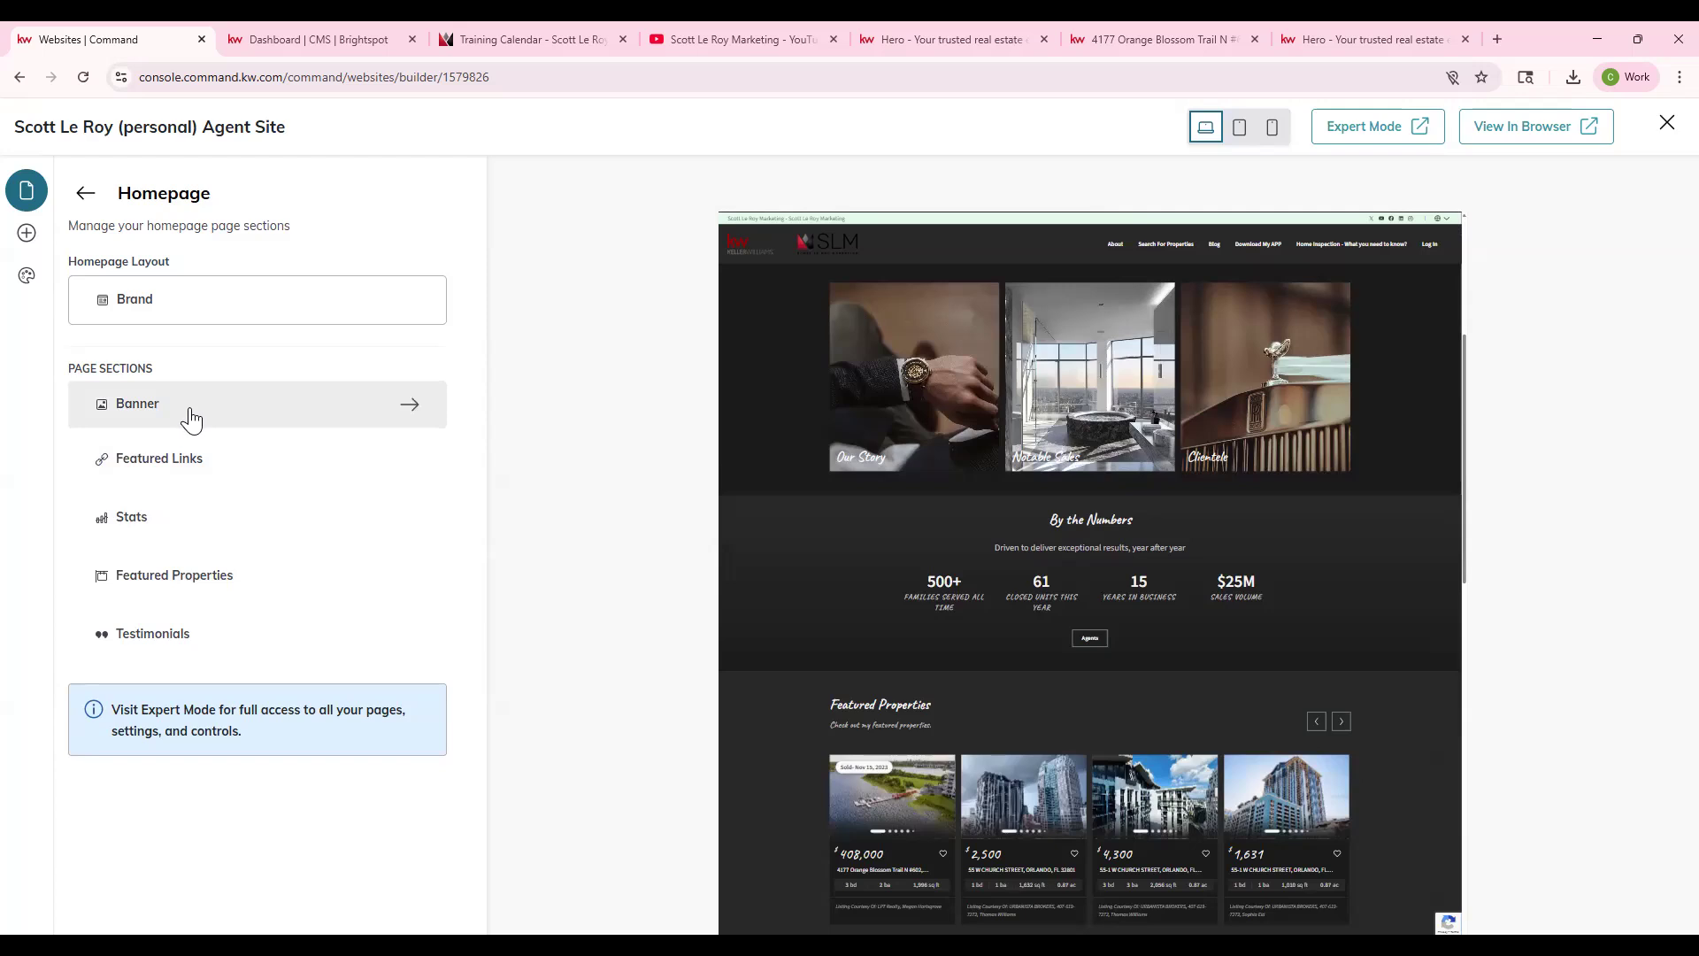
- Open the Banner section settings and select the 'Let's Find Your Dream Home' headline text
{"action": "left_click", "coordinate": [140, 398]}
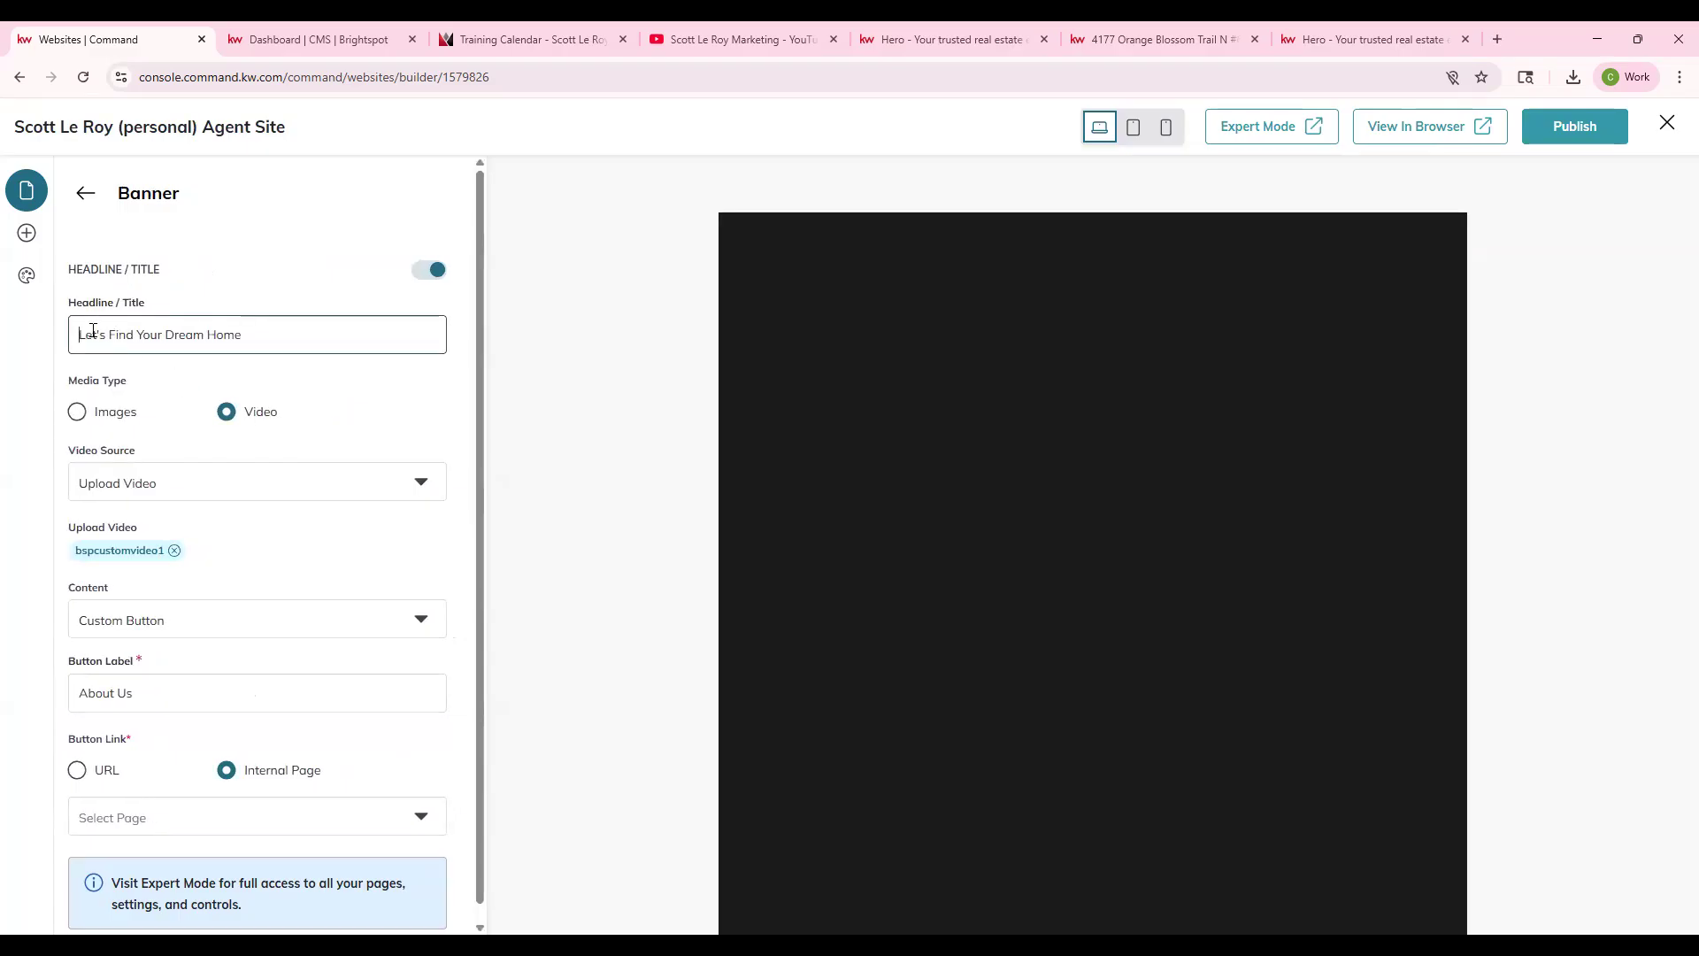
{"action": "triple_click", "coordinate": [93, 329]}
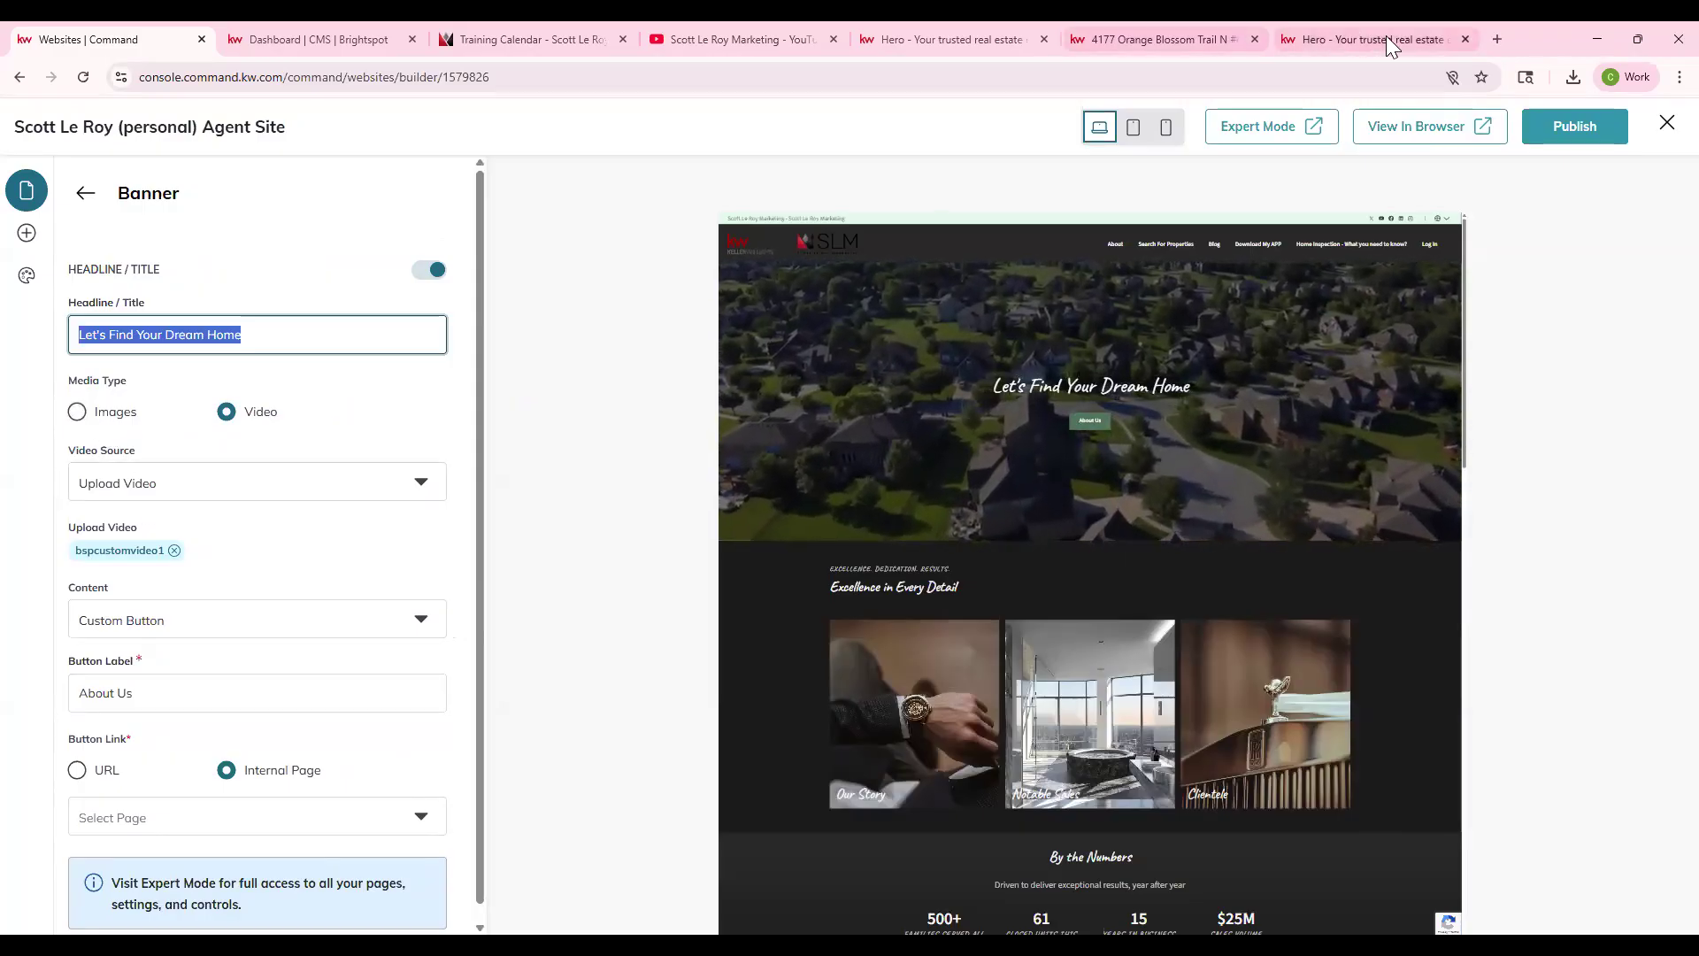
- Open pexels.com in a new browser tab
{"action": "left_click", "coordinate": [1500, 42]}
{"action": "type", "text": "pex"}
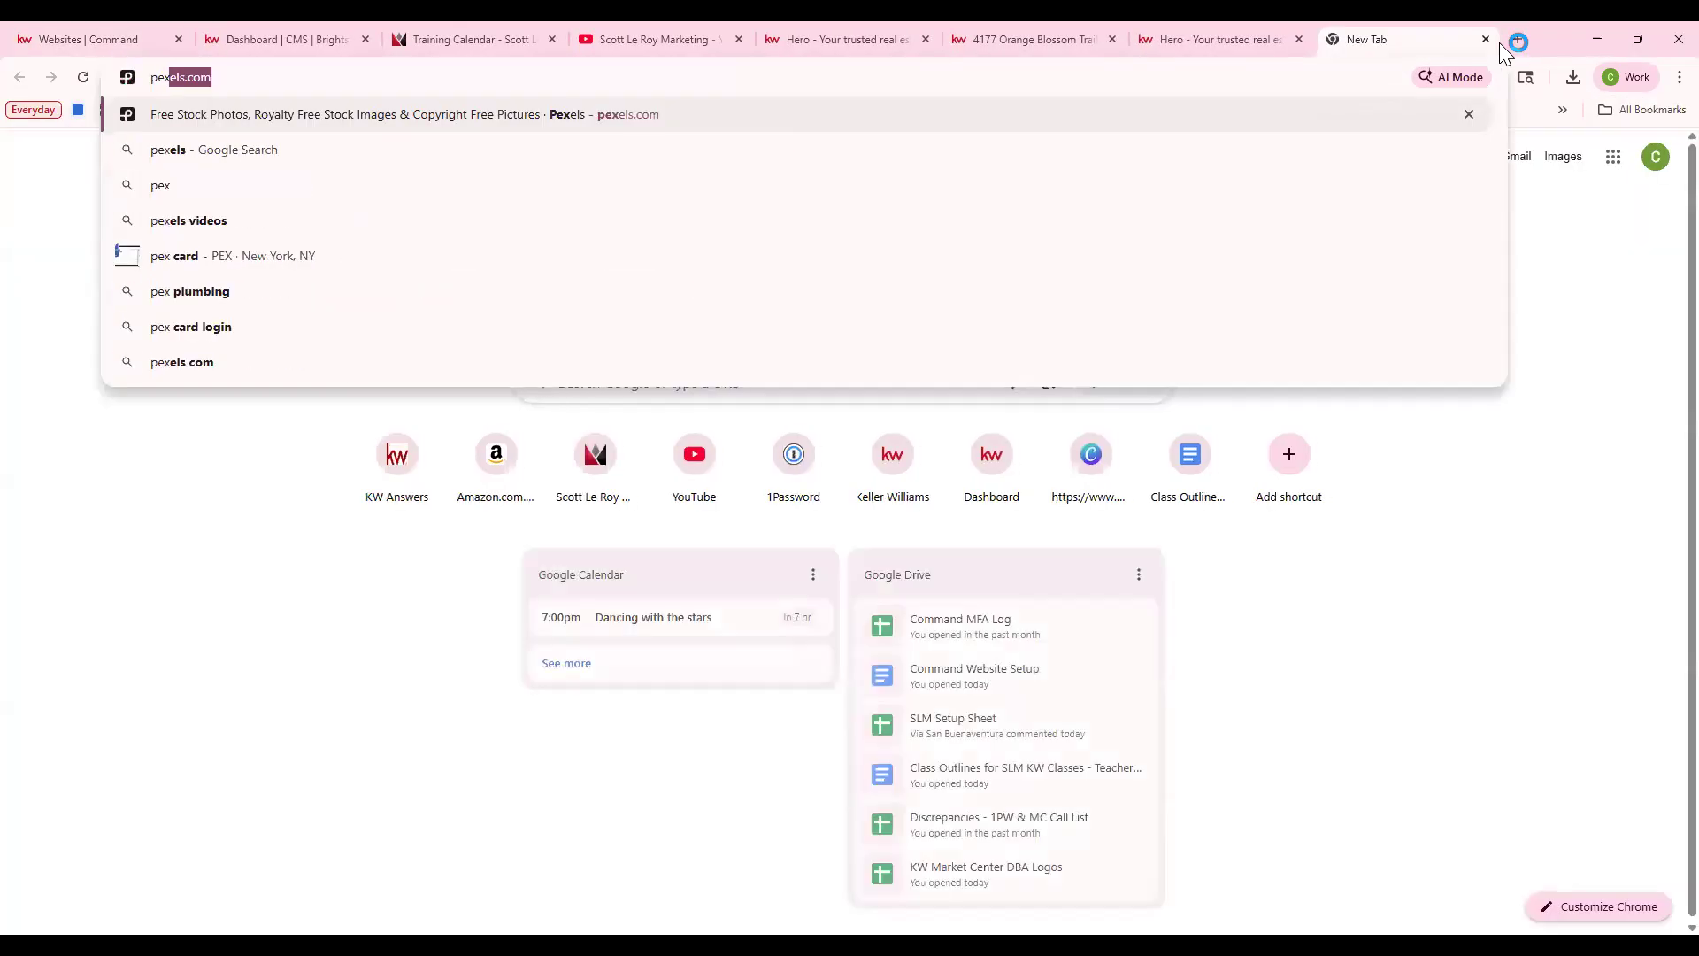
{"action": "key", "text": "Return"}
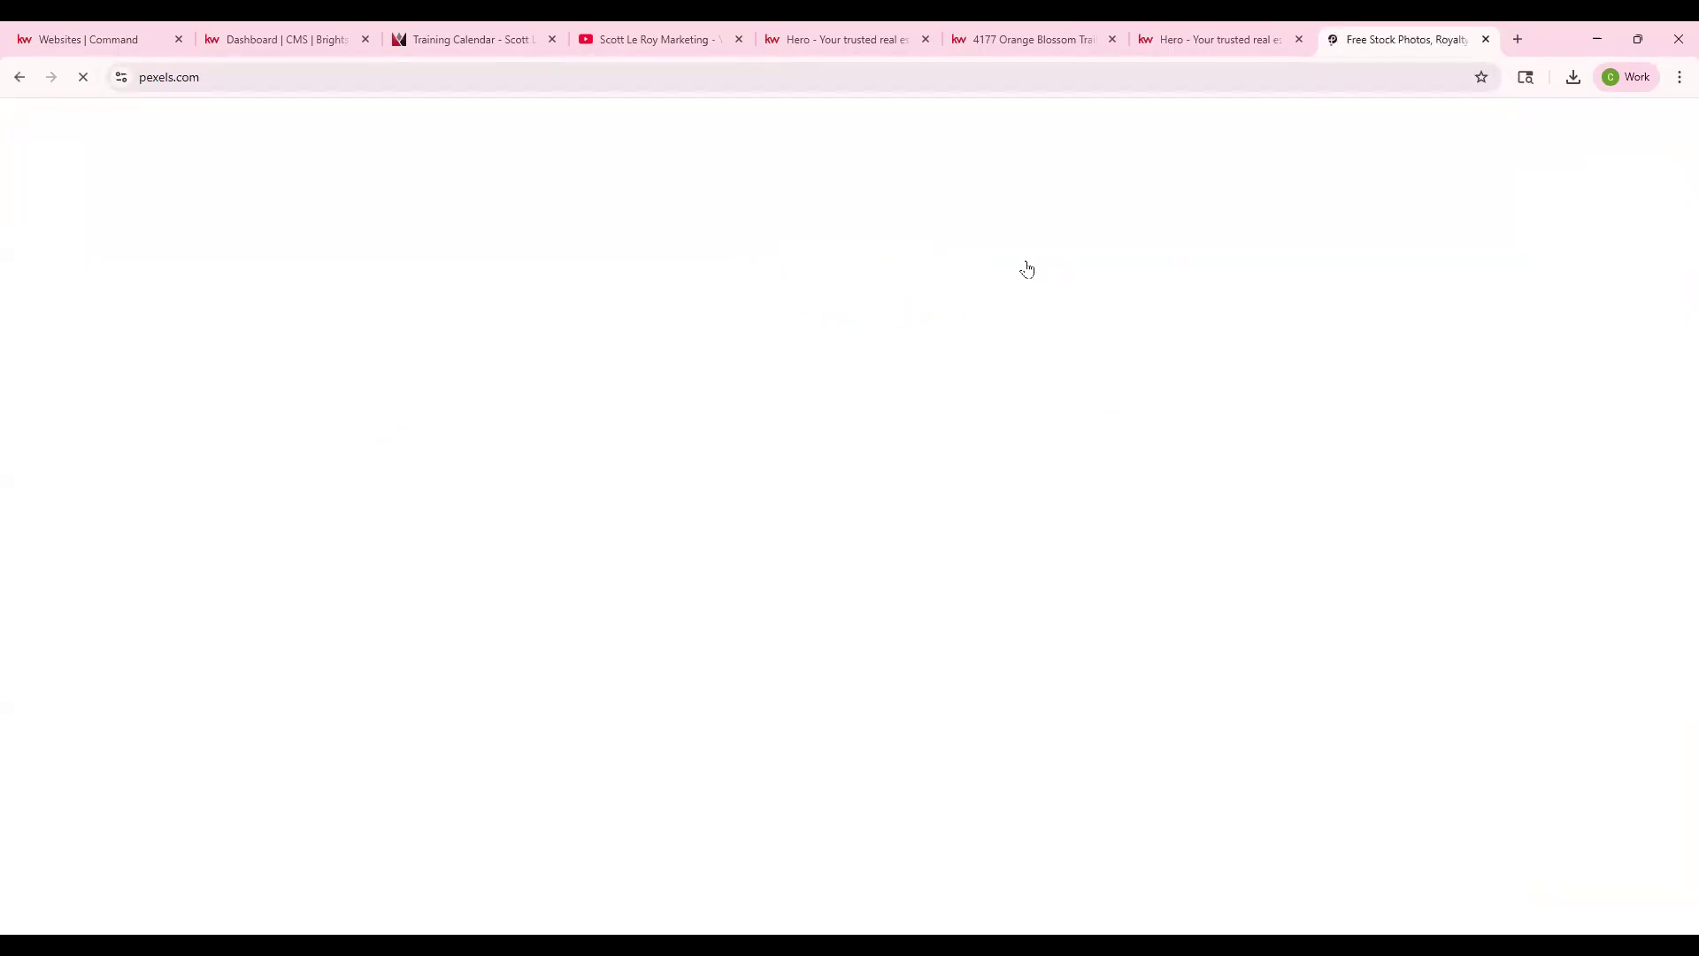
- Search Pexels for 'real estate' videos, browse the results, and return to the KW Command tab
{"action": "mouse_move", "coordinate": [272, 390]}
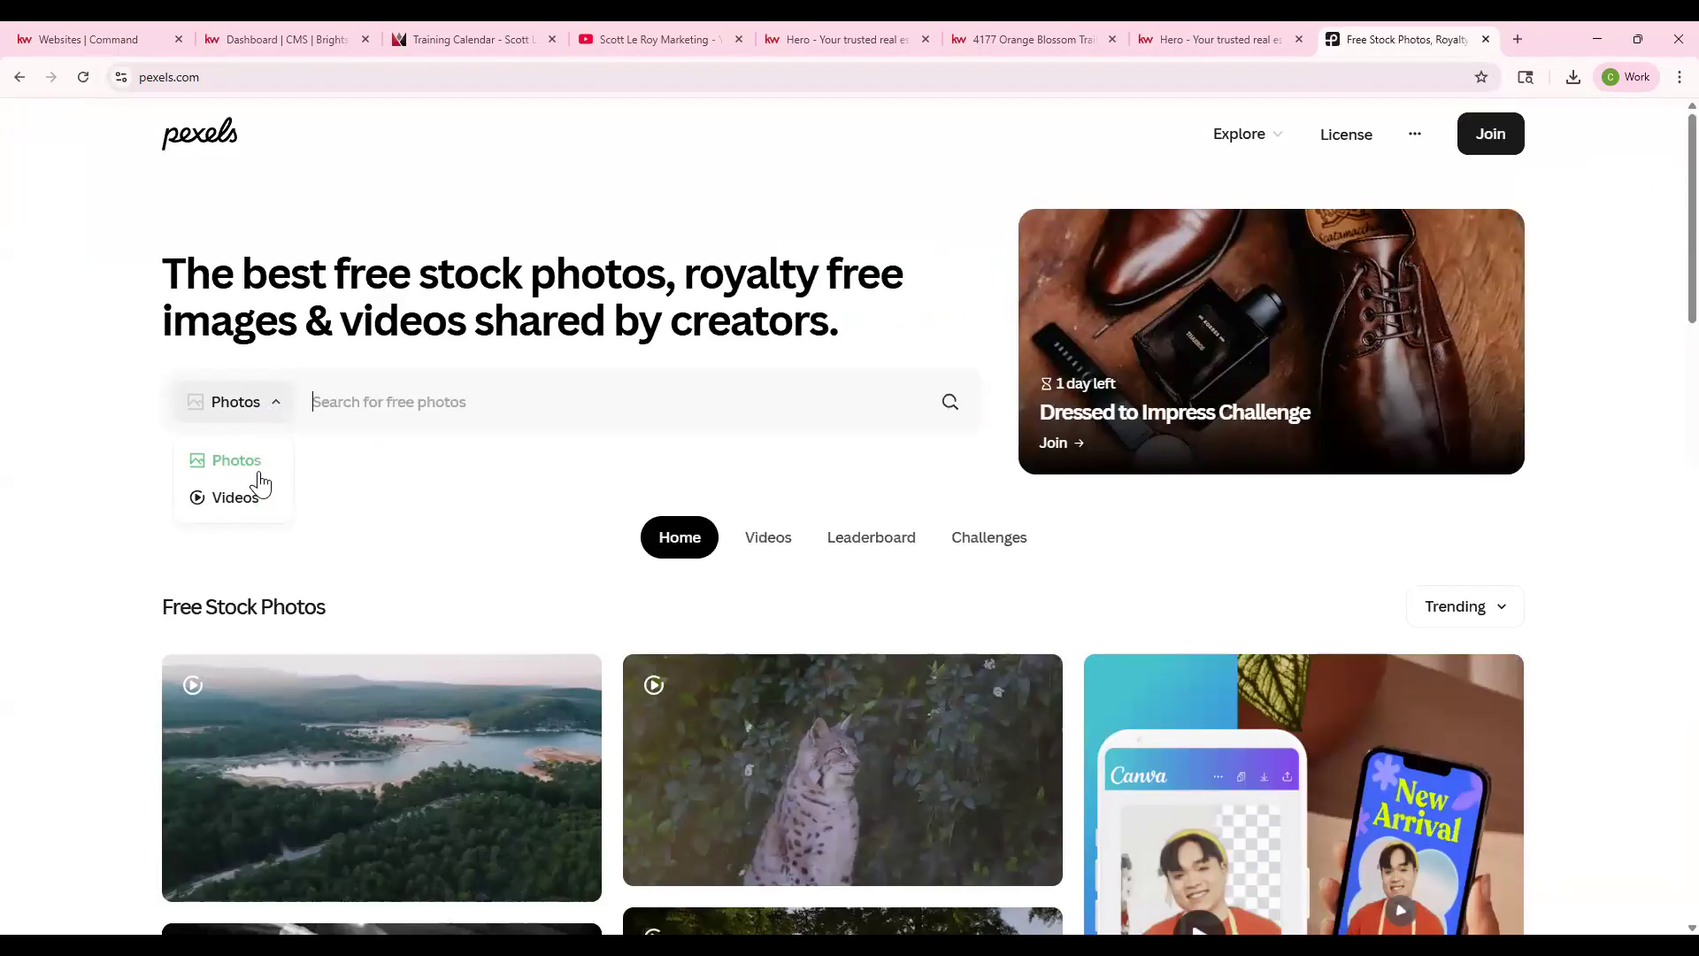
{"action": "left_click", "coordinate": [406, 412]}
{"action": "type", "text": "real estate"}
{"action": "key", "text": "Return"}
{"action": "scroll", "coordinate": [832, 548], "scroll_direction": "down", "scroll_amount": 1}
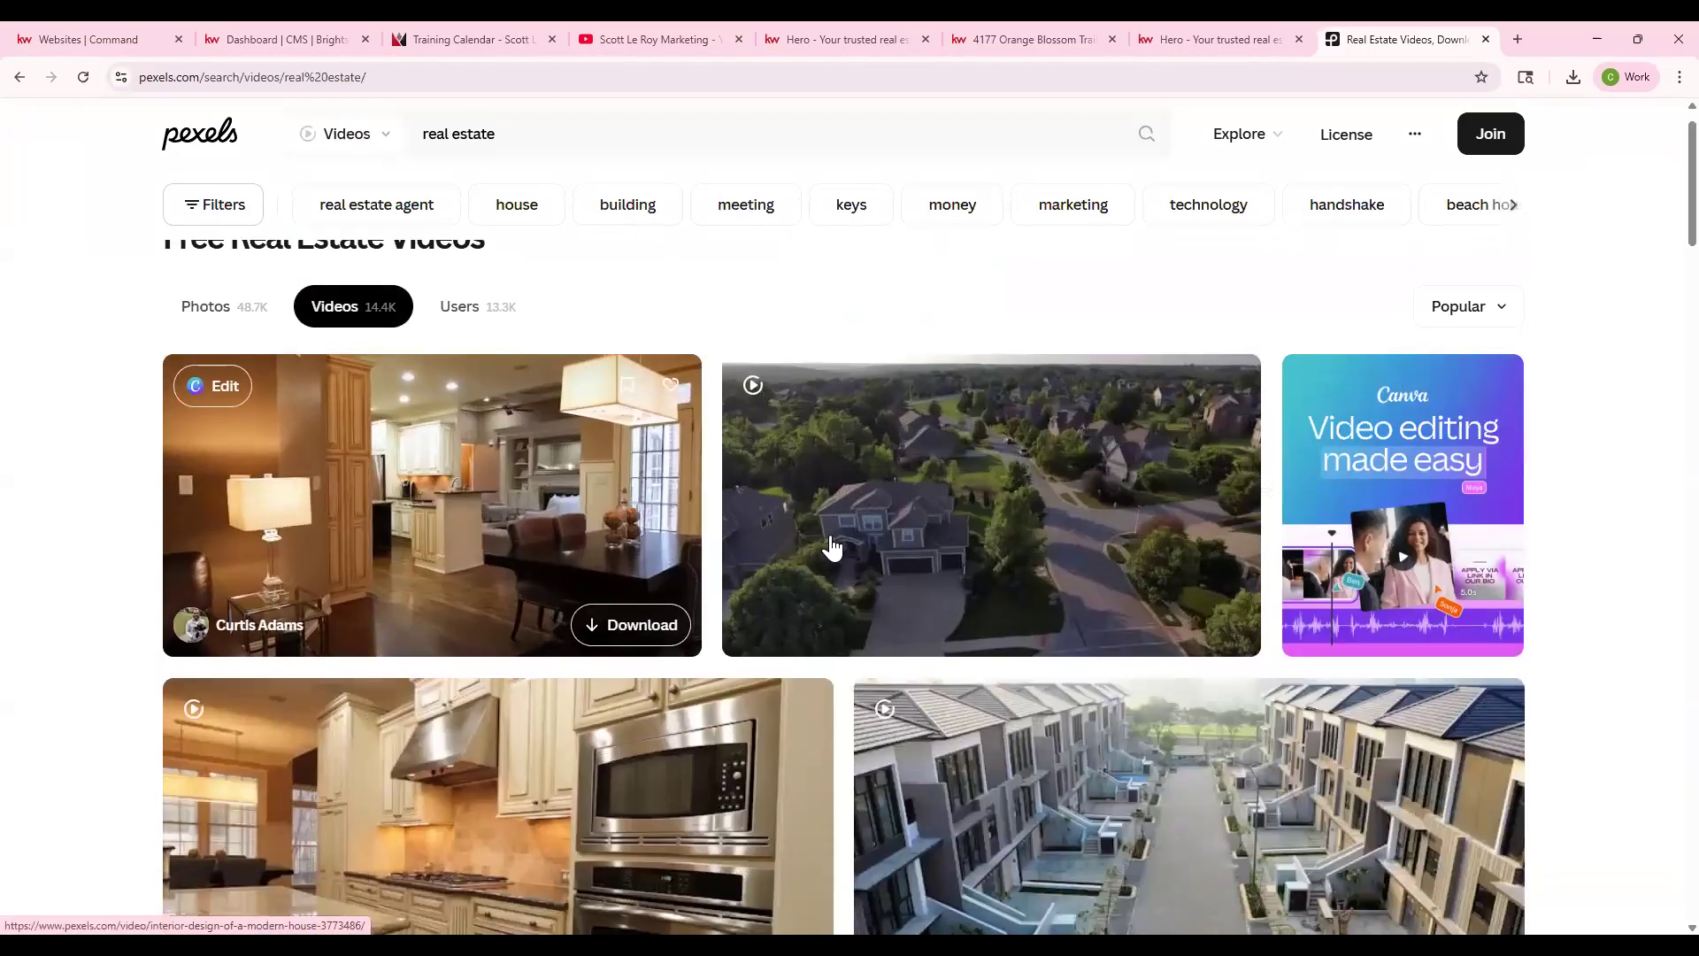
{"action": "scroll", "coordinate": [631, 540], "scroll_direction": "down", "scroll_amount": 8}
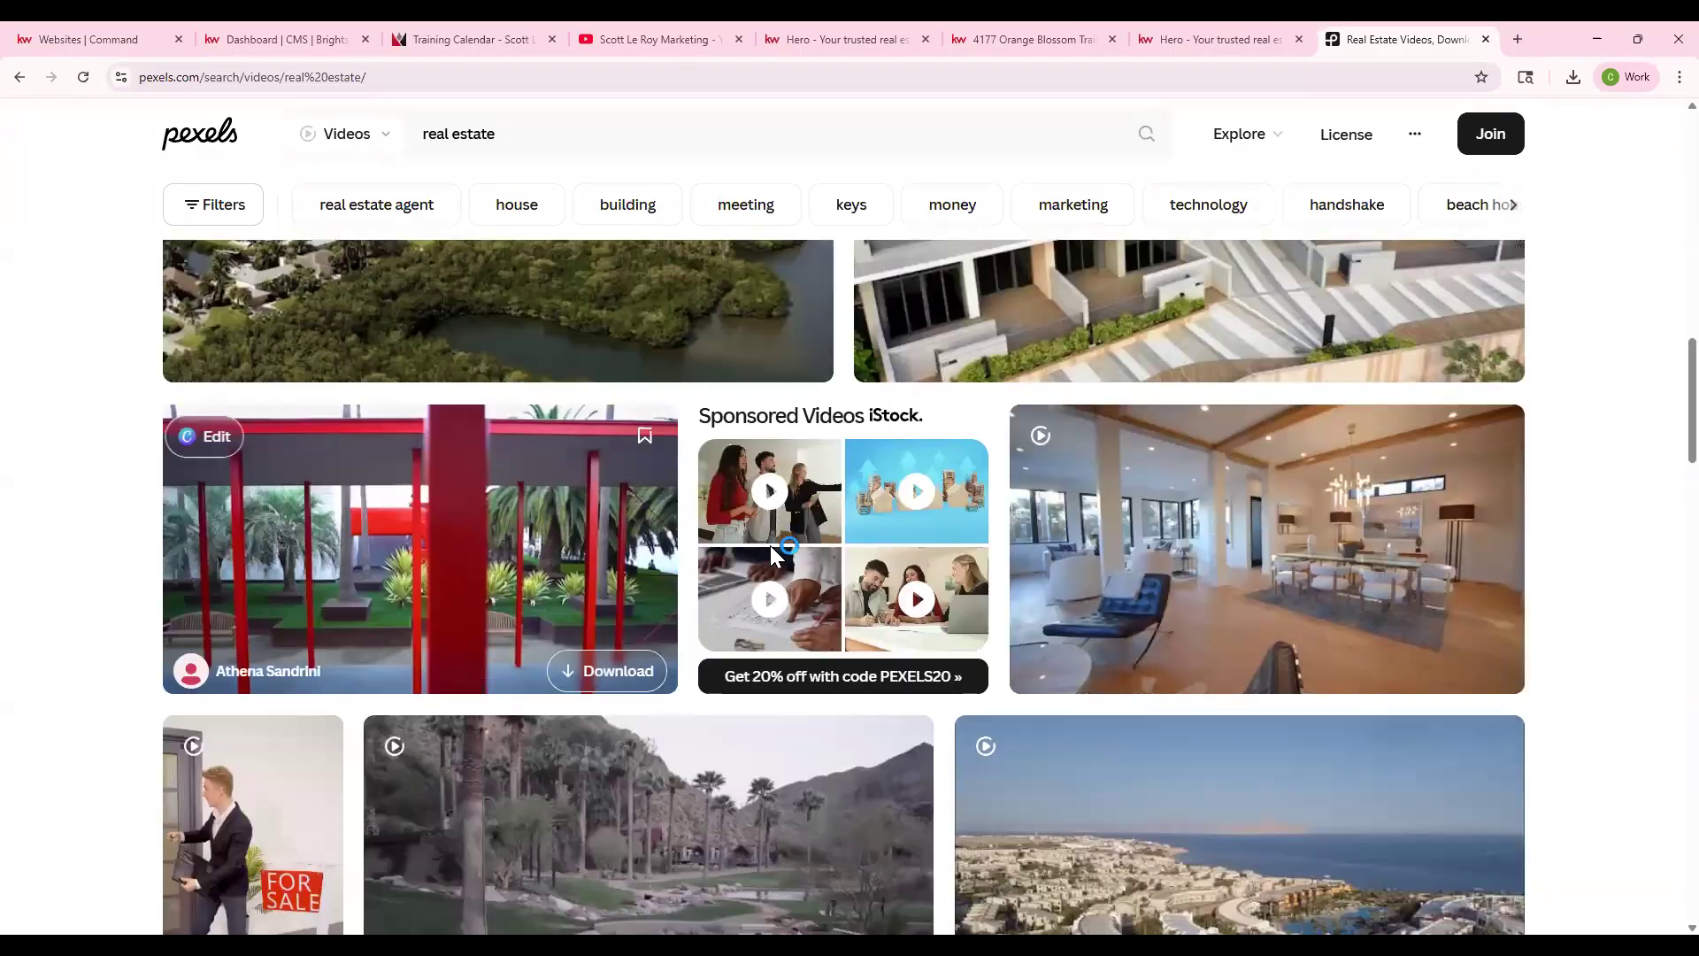
{"action": "scroll", "coordinate": [899, 584], "scroll_direction": "down", "scroll_amount": 10}
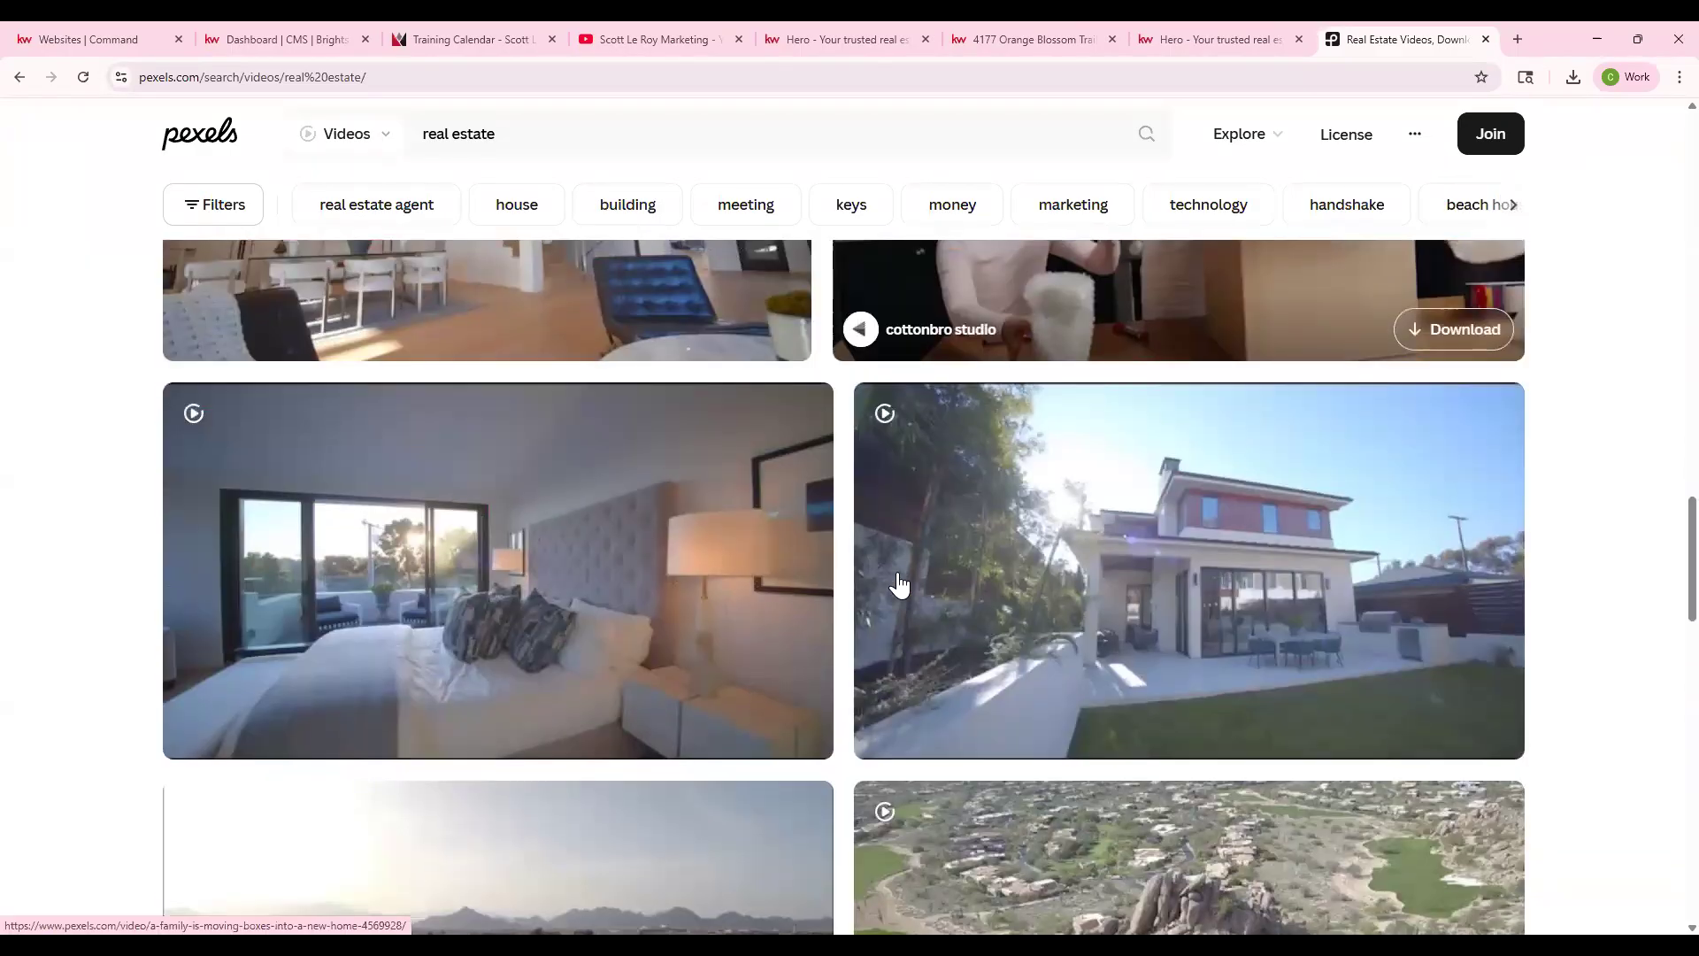
{"action": "scroll", "coordinate": [899, 584], "scroll_direction": "down", "scroll_amount": 7}
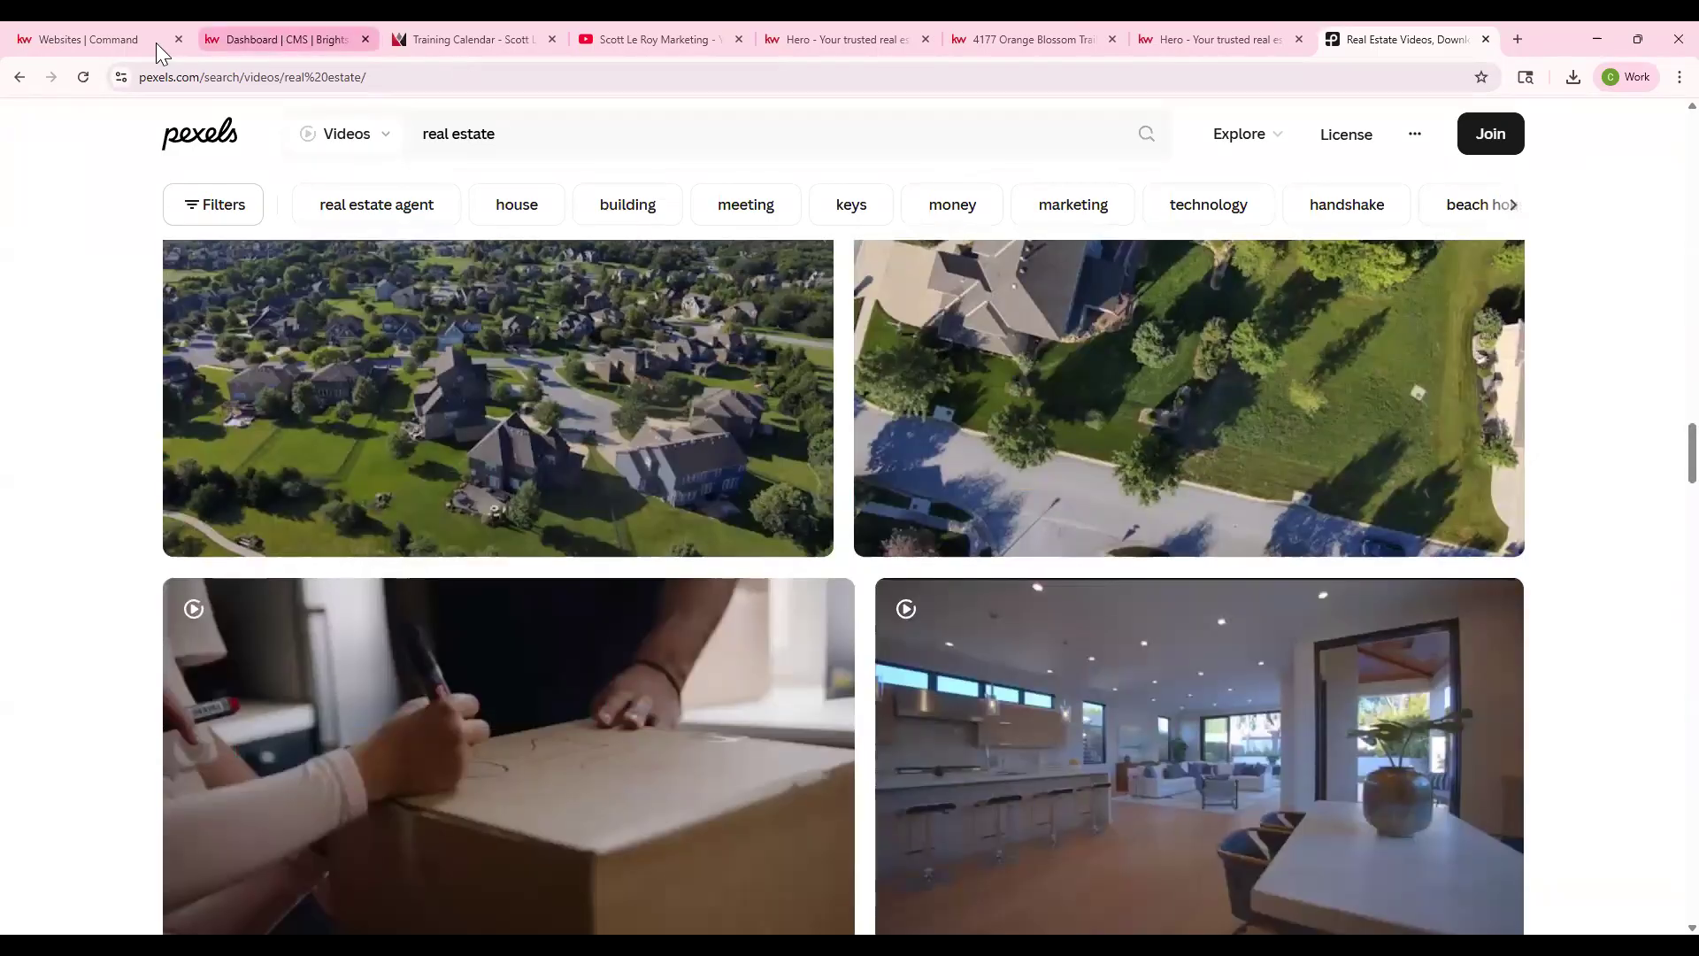
{"action": "left_click", "coordinate": [147, 39]}
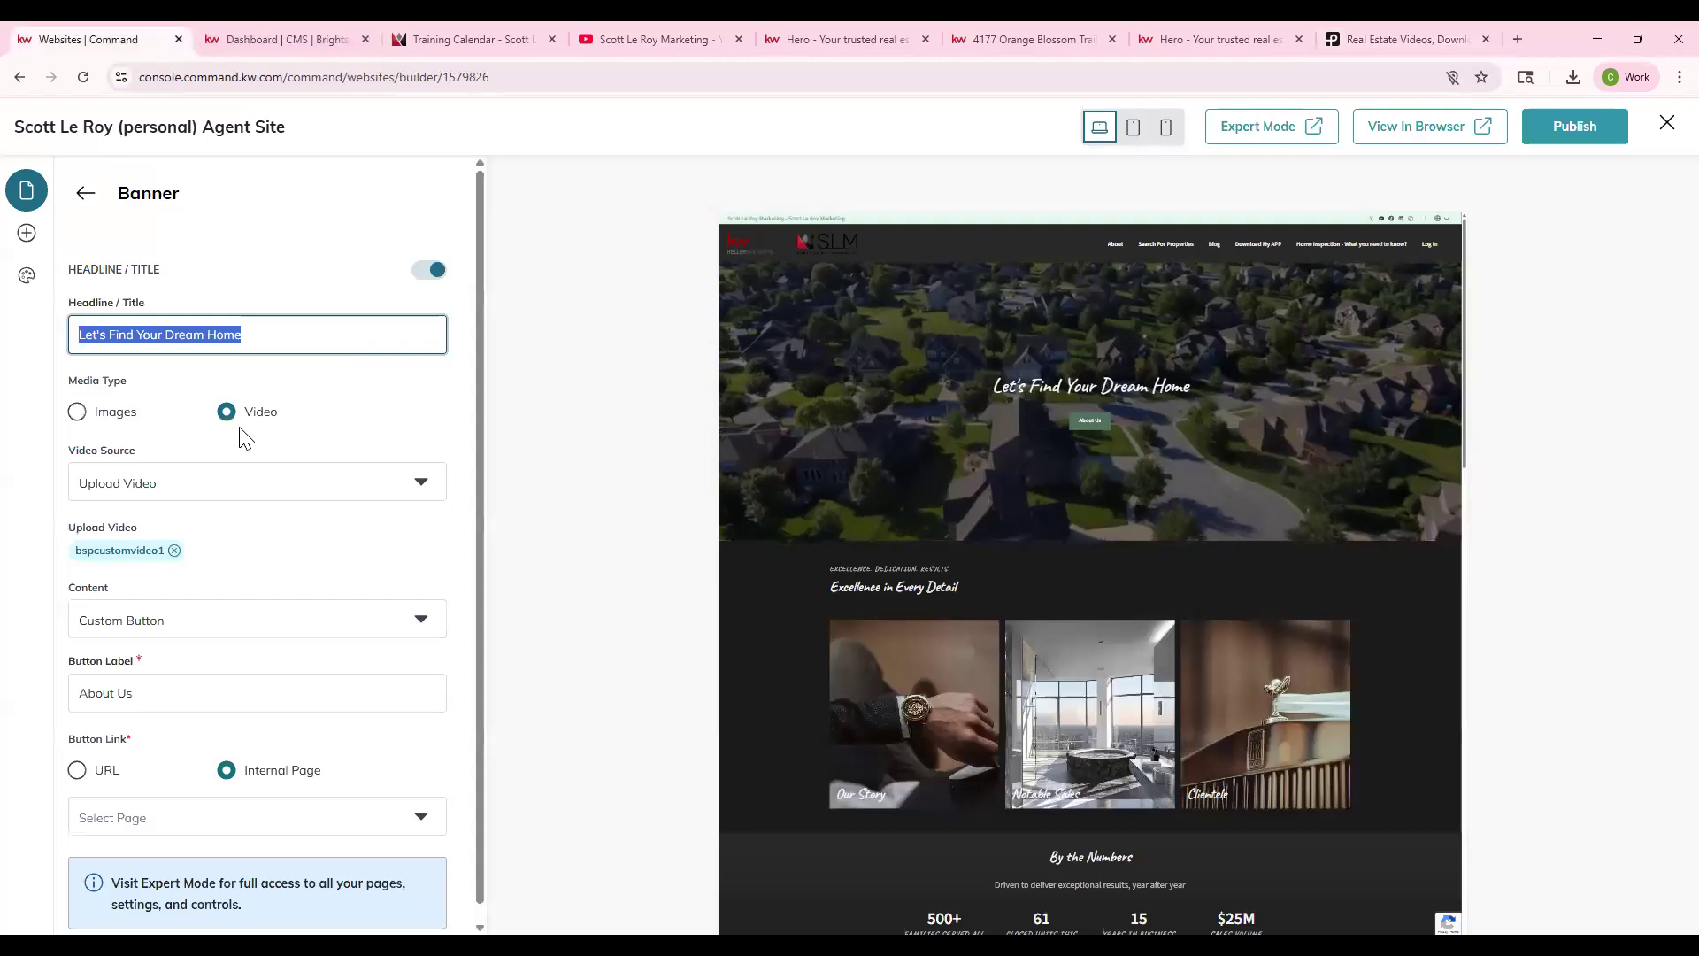
- Keep the banner's uploaded video source and Custom Button content, then go back to Homepage
{"action": "left_click", "coordinate": [168, 485]}
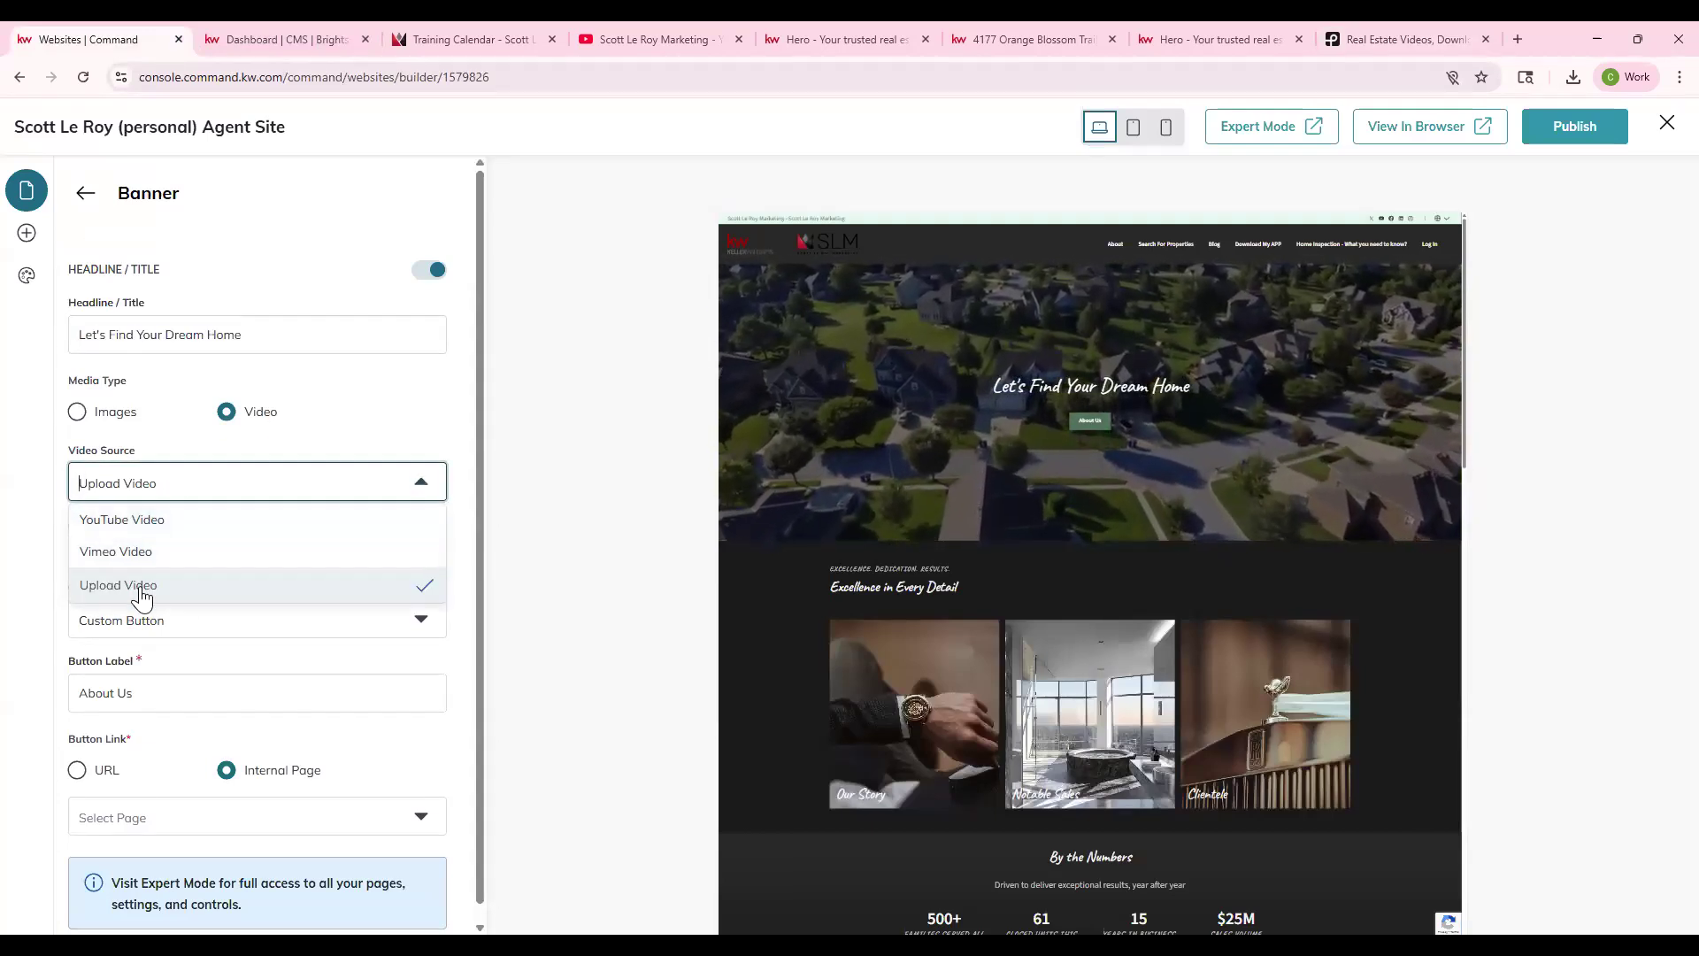
{"action": "left_click", "coordinate": [440, 443]}
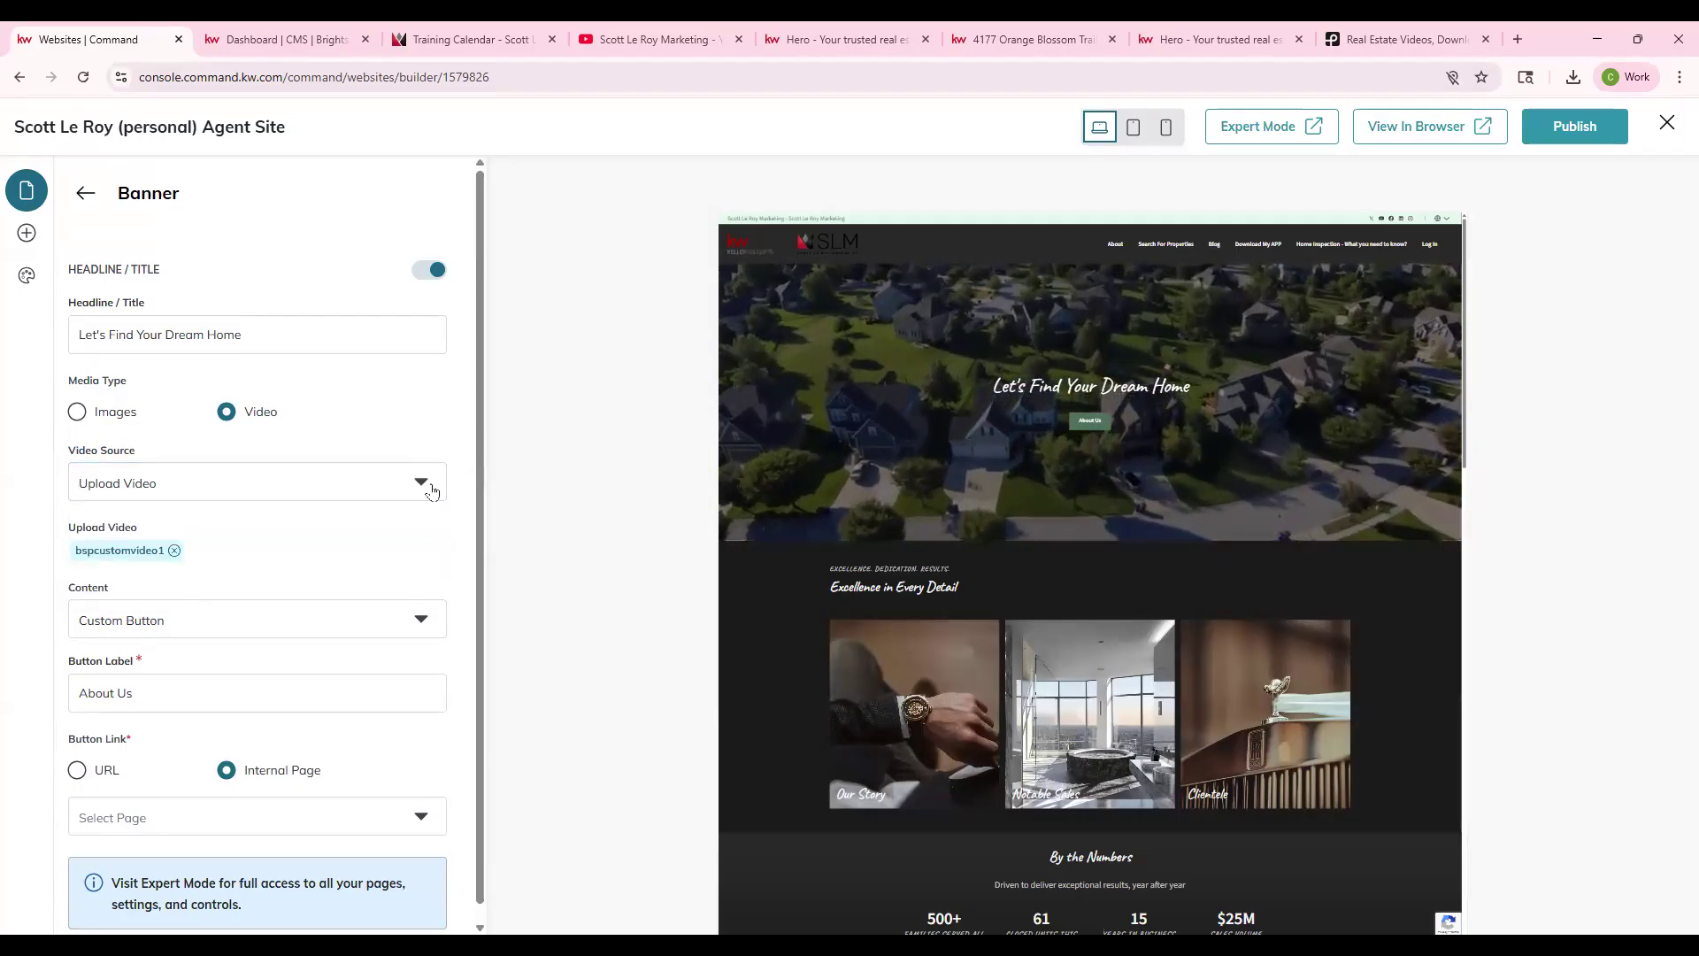
{"action": "left_click", "coordinate": [433, 489]}
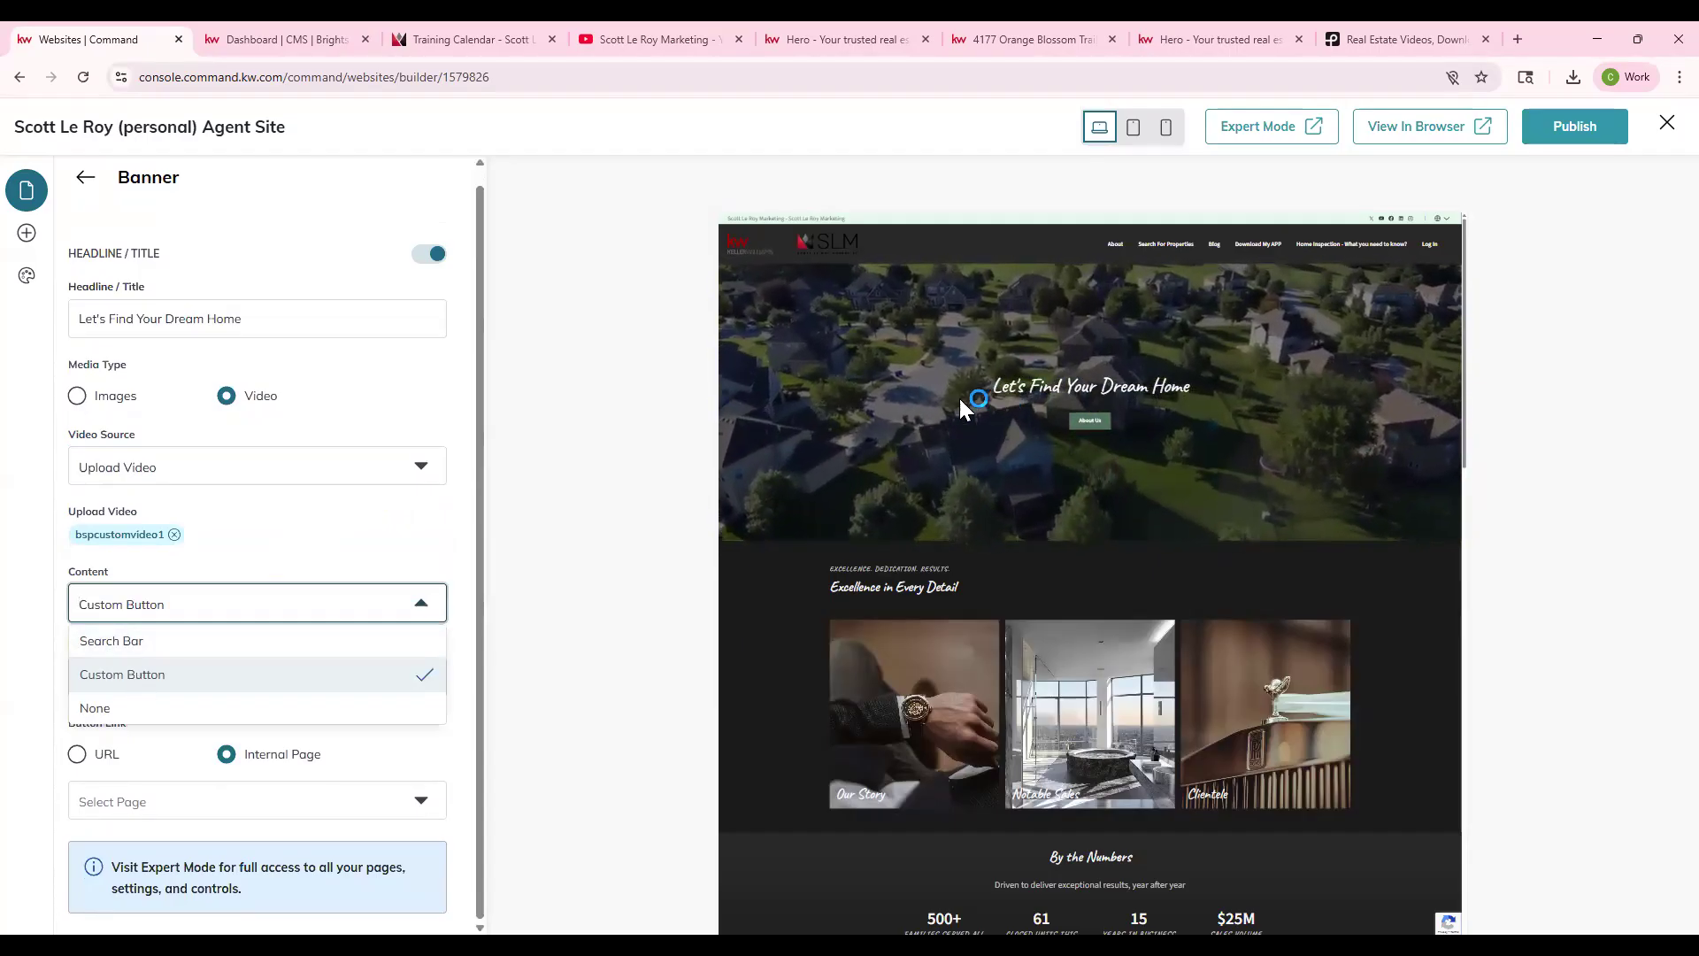
{"action": "left_click", "coordinate": [163, 677]}
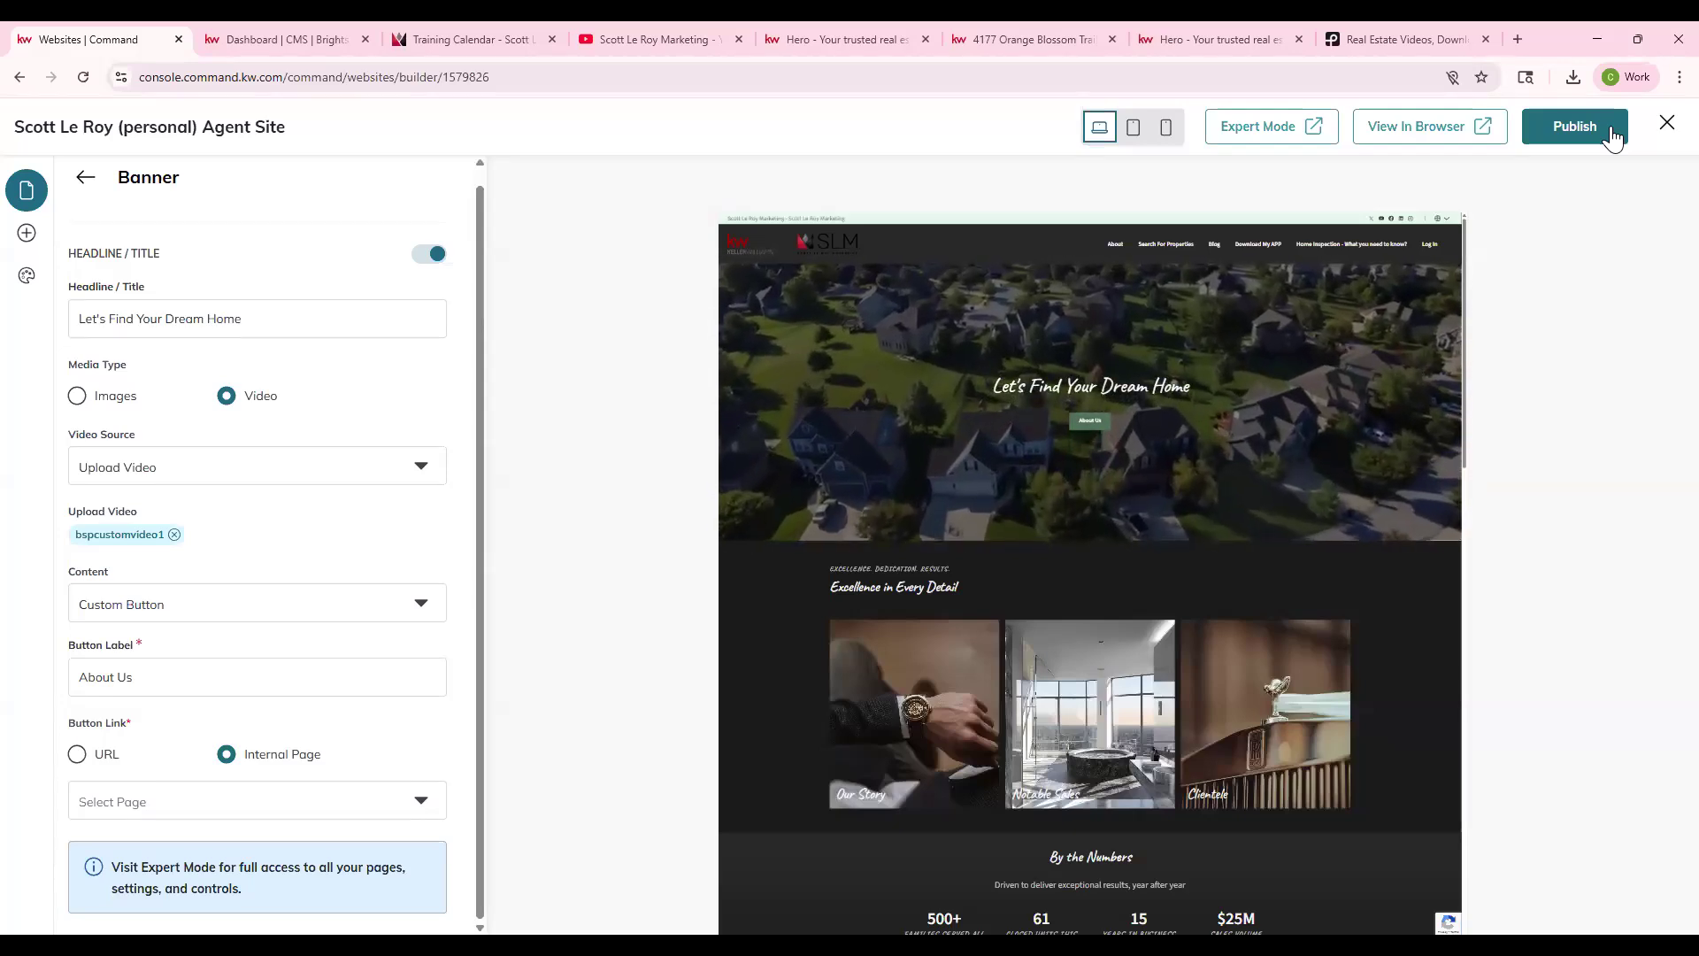
{"action": "left_click", "coordinate": [85, 177]}
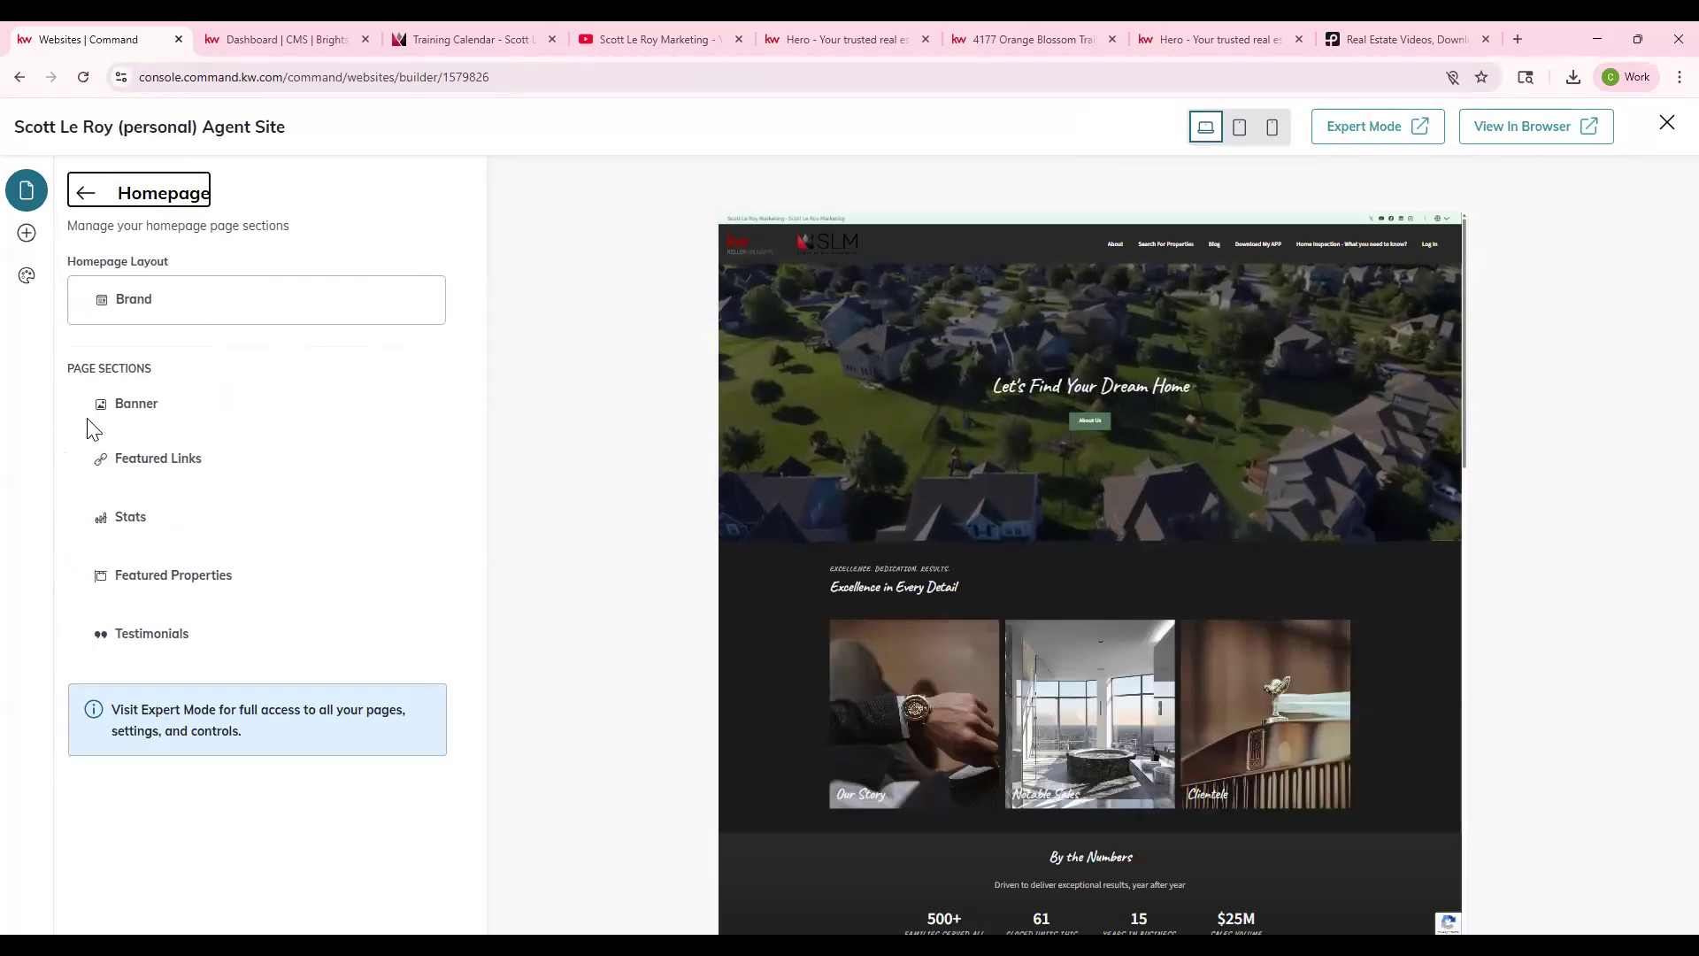
- Browse the Featured Links Card 1–3 settings, then open the Stats section
{"action": "left_click", "coordinate": [163, 462]}
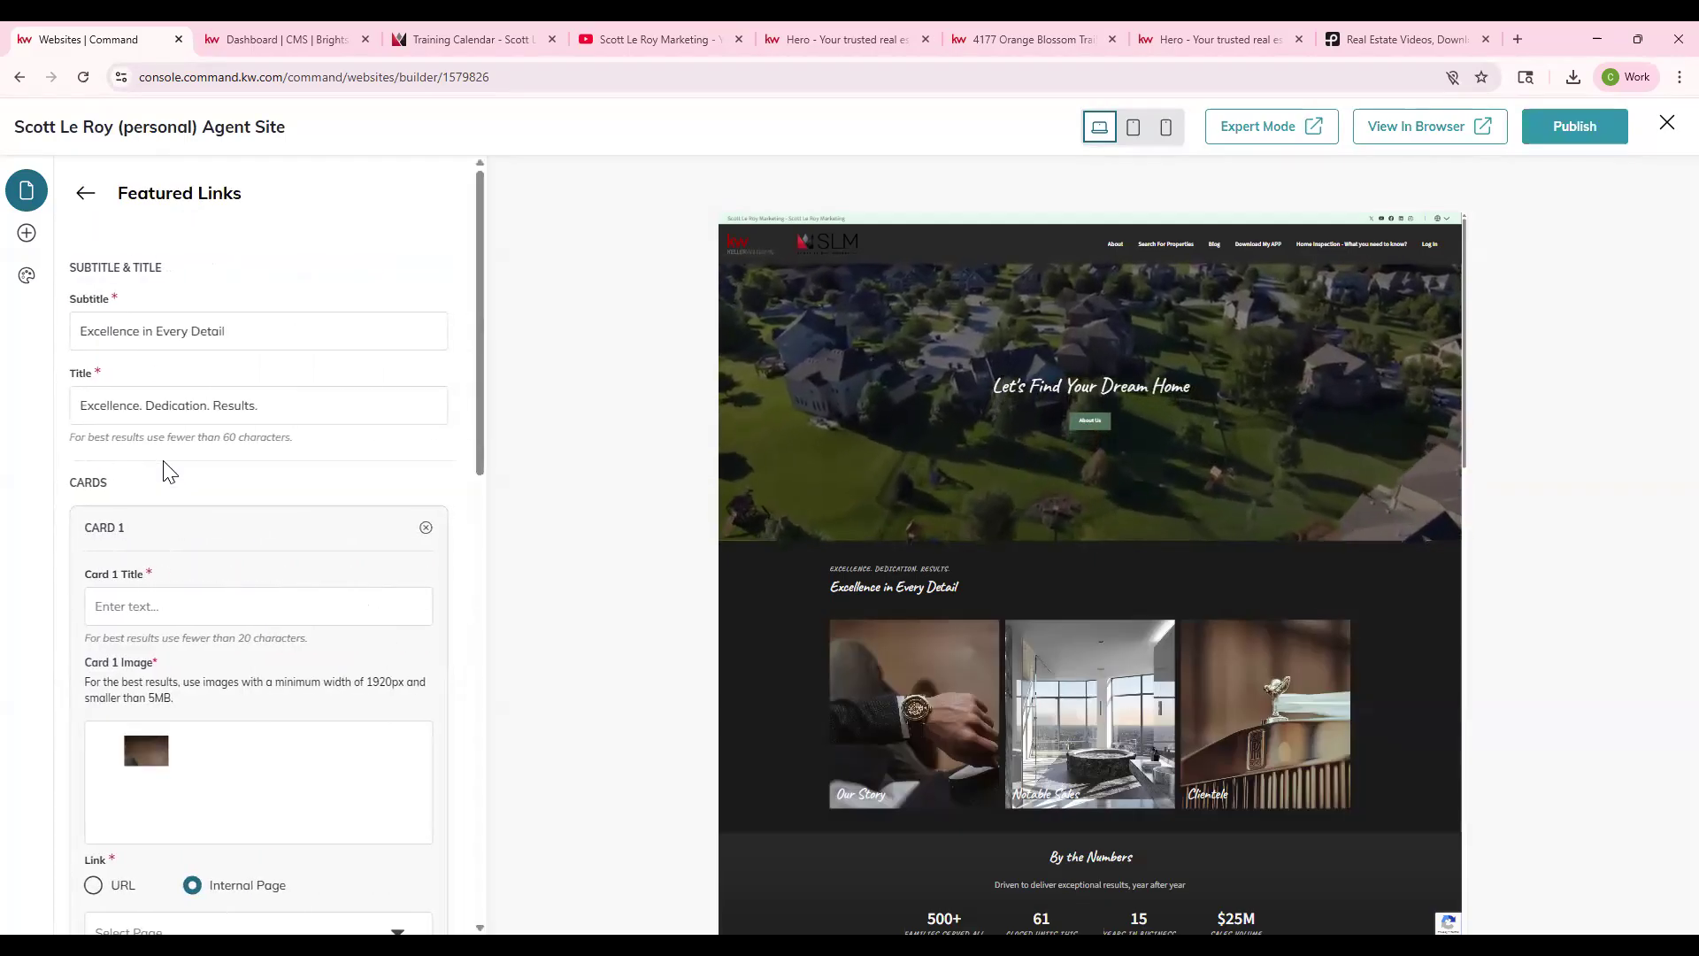
{"action": "scroll", "coordinate": [170, 469], "scroll_direction": "down", "scroll_amount": 2}
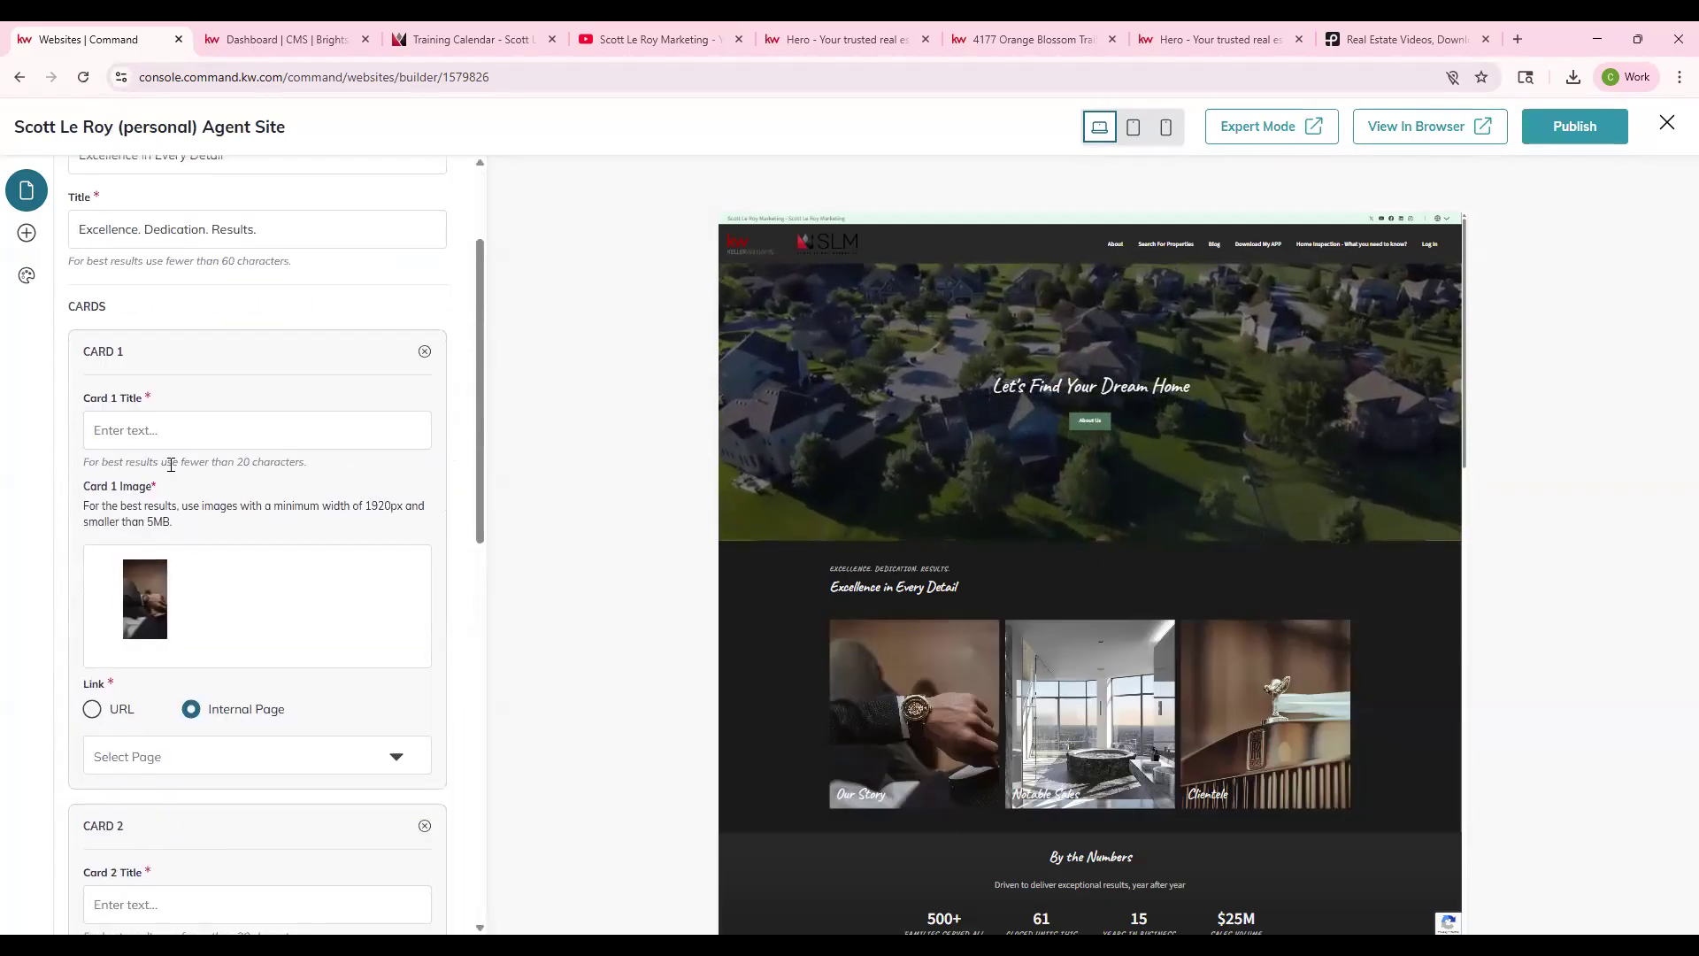
{"action": "scroll", "coordinate": [171, 464], "scroll_direction": "up", "scroll_amount": 1}
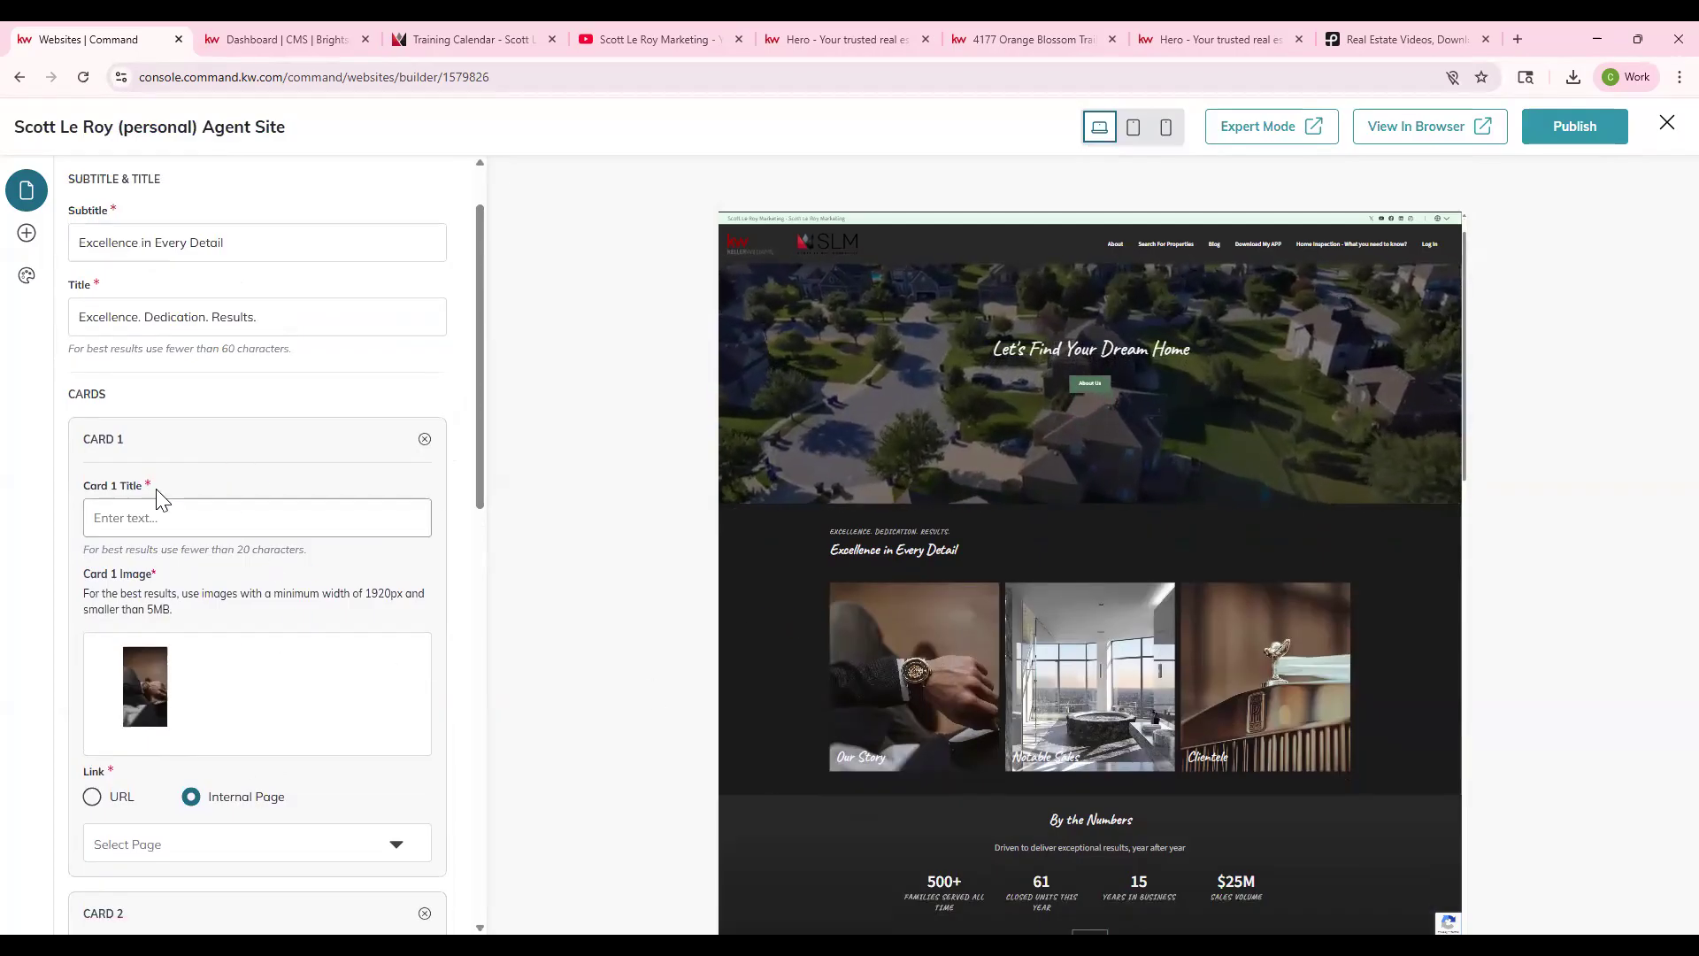
{"action": "left_click", "coordinate": [141, 515]}
{"action": "scroll", "coordinate": [194, 645], "scroll_direction": "down", "scroll_amount": 3}
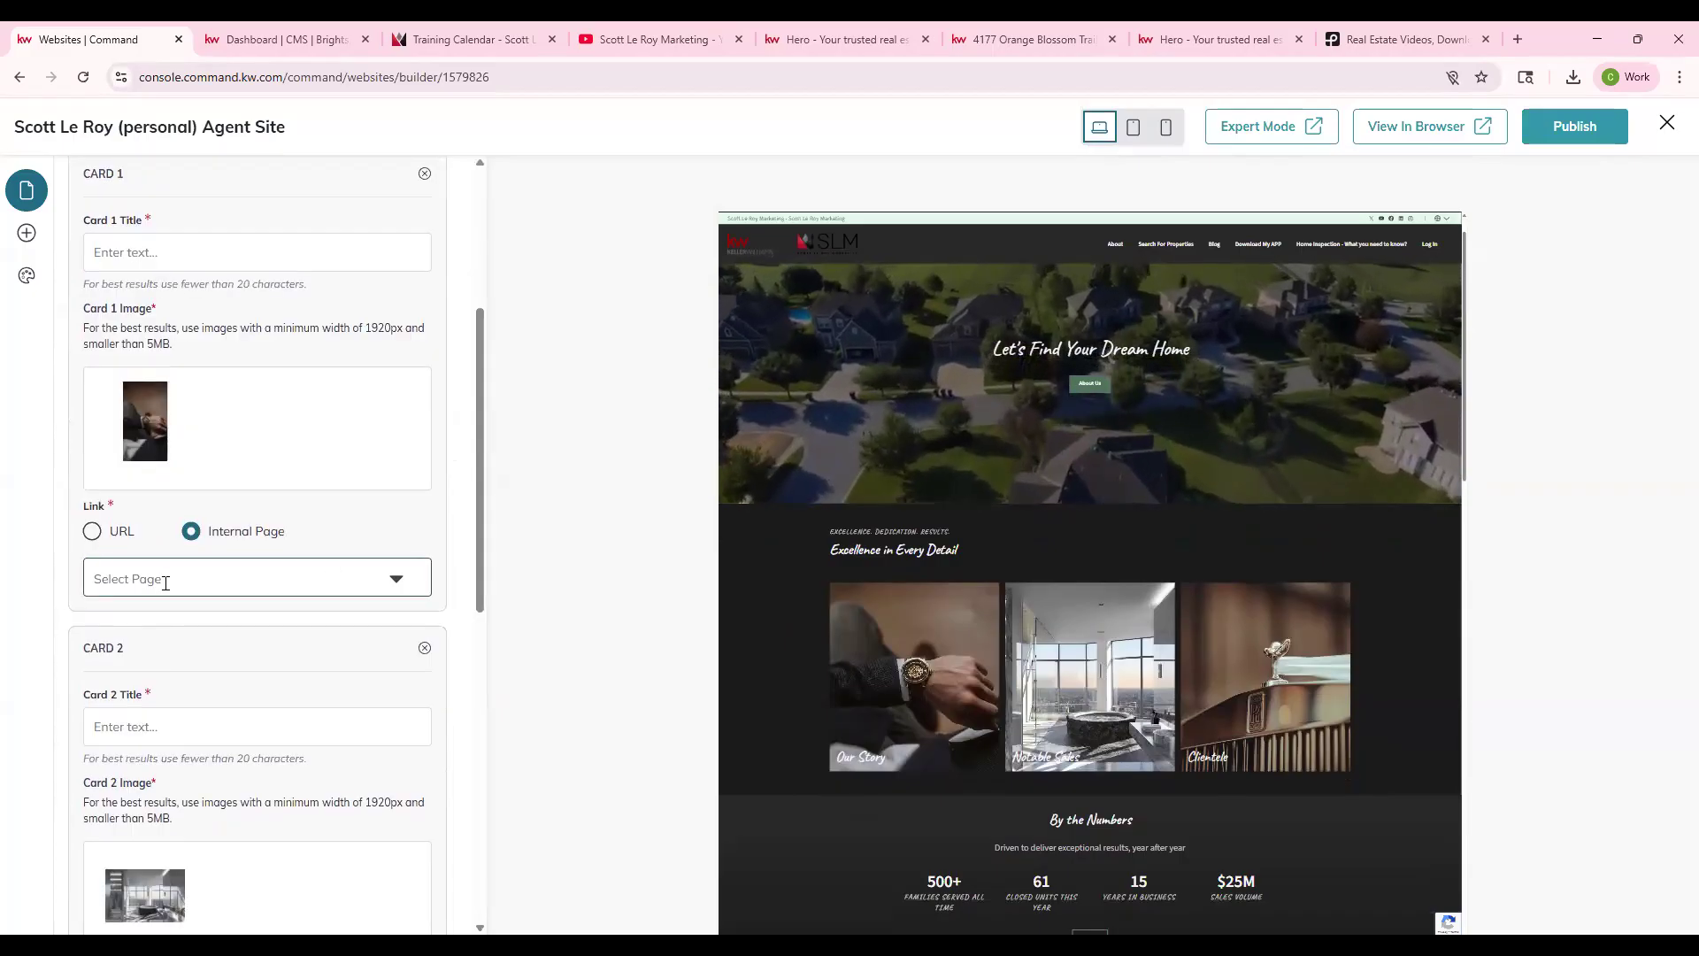
{"action": "scroll", "coordinate": [168, 585], "scroll_direction": "down", "scroll_amount": 8}
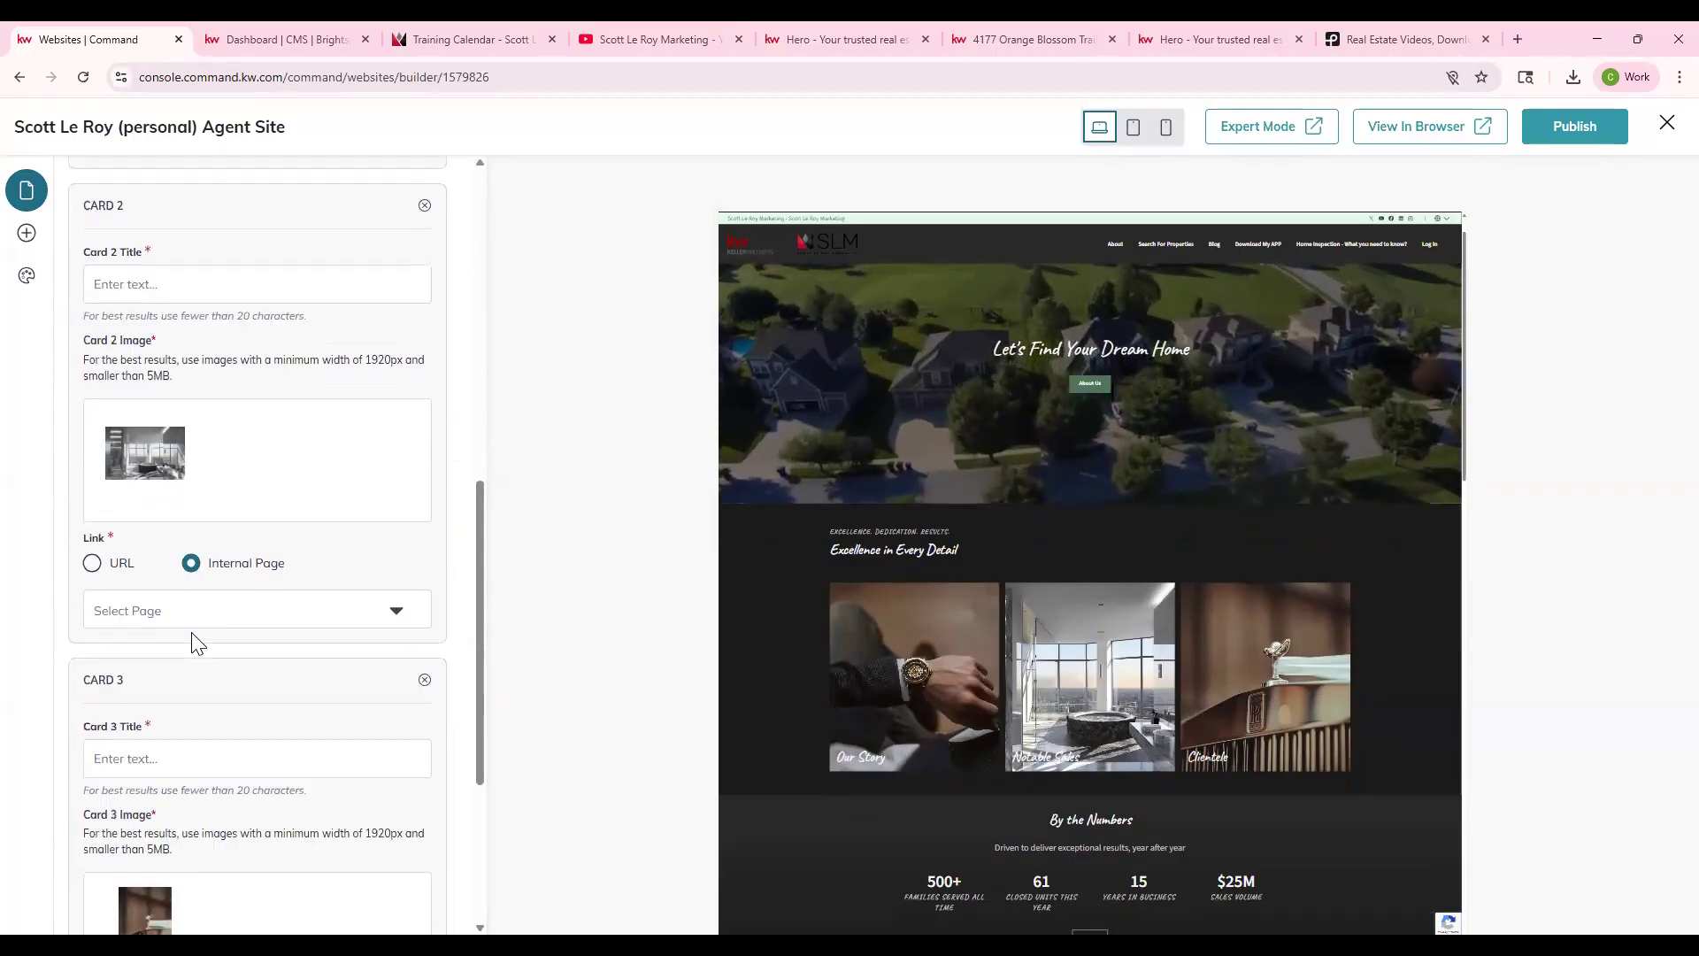
{"action": "scroll", "coordinate": [202, 672], "scroll_direction": "down", "scroll_amount": 1}
{"action": "scroll", "coordinate": [196, 667], "scroll_direction": "up", "scroll_amount": 13}
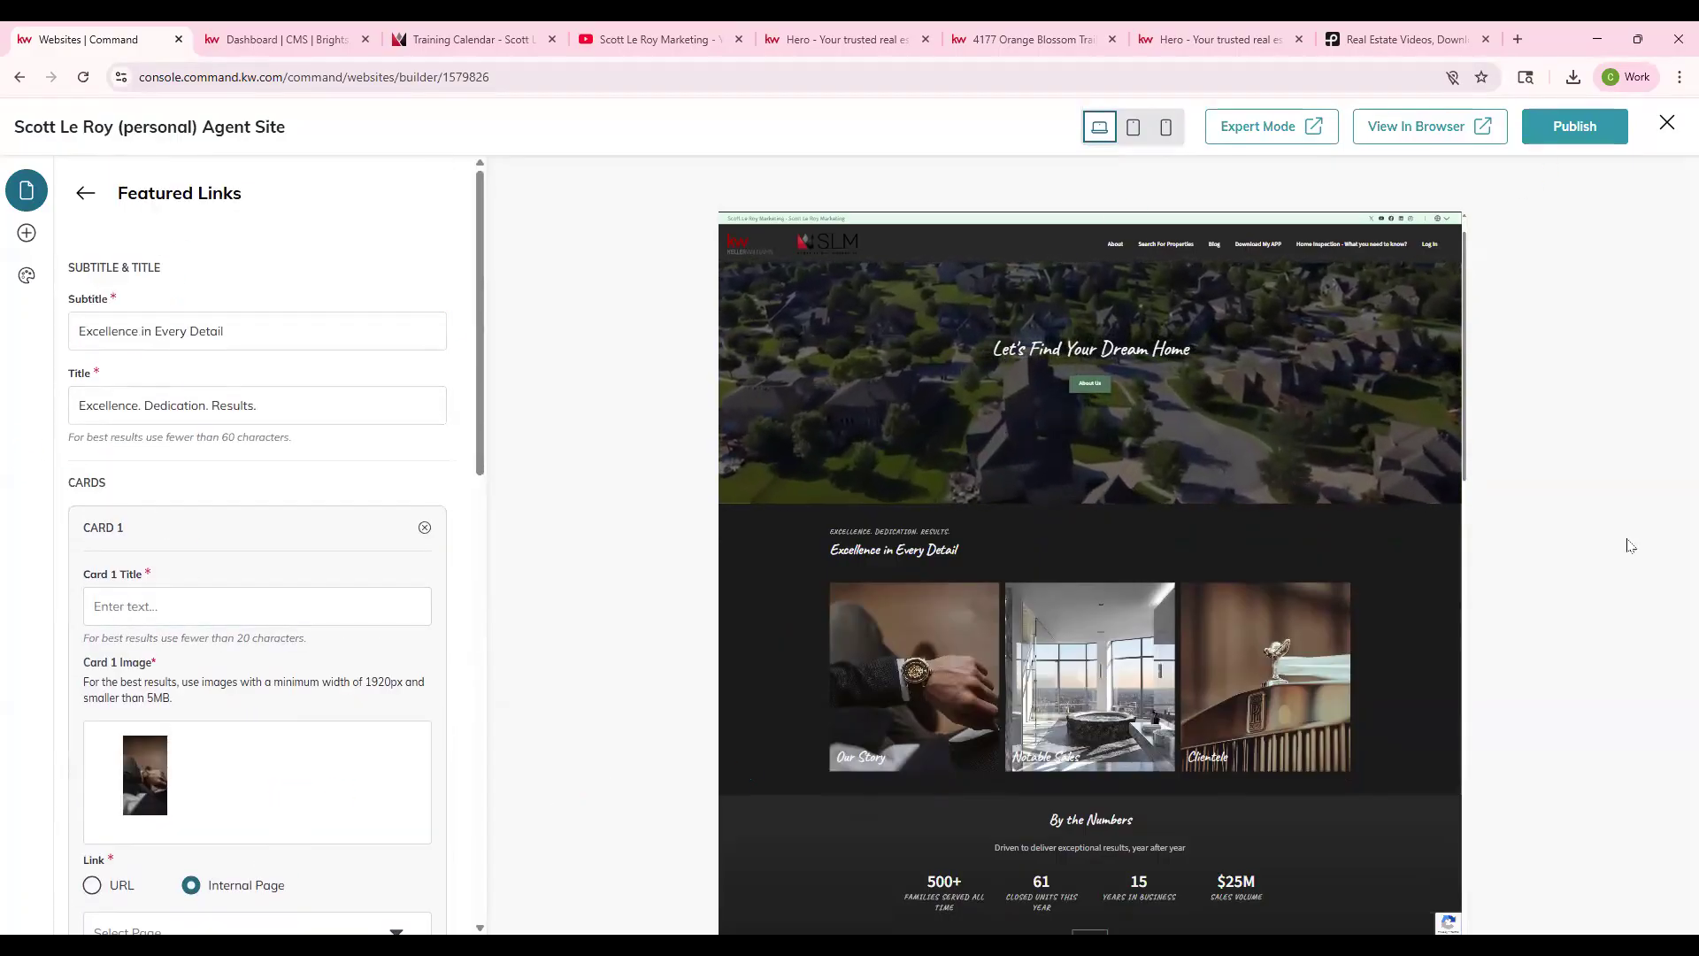
{"action": "left_click", "coordinate": [89, 202]}
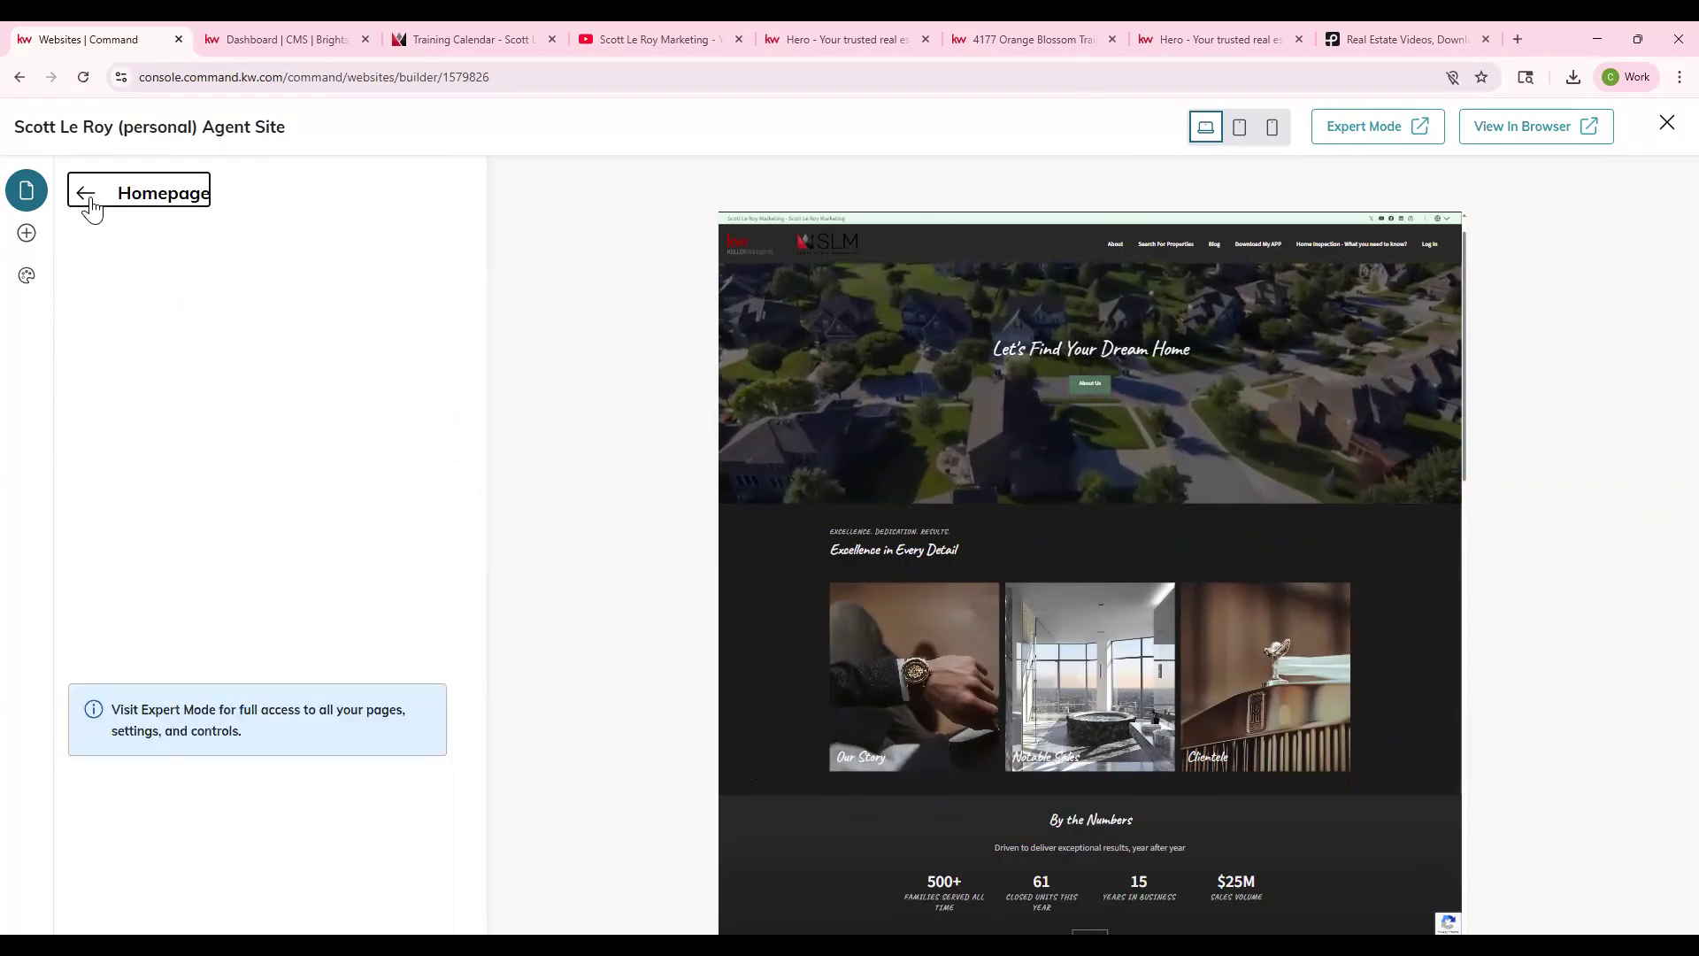
{"action": "left_click", "coordinate": [143, 532]}
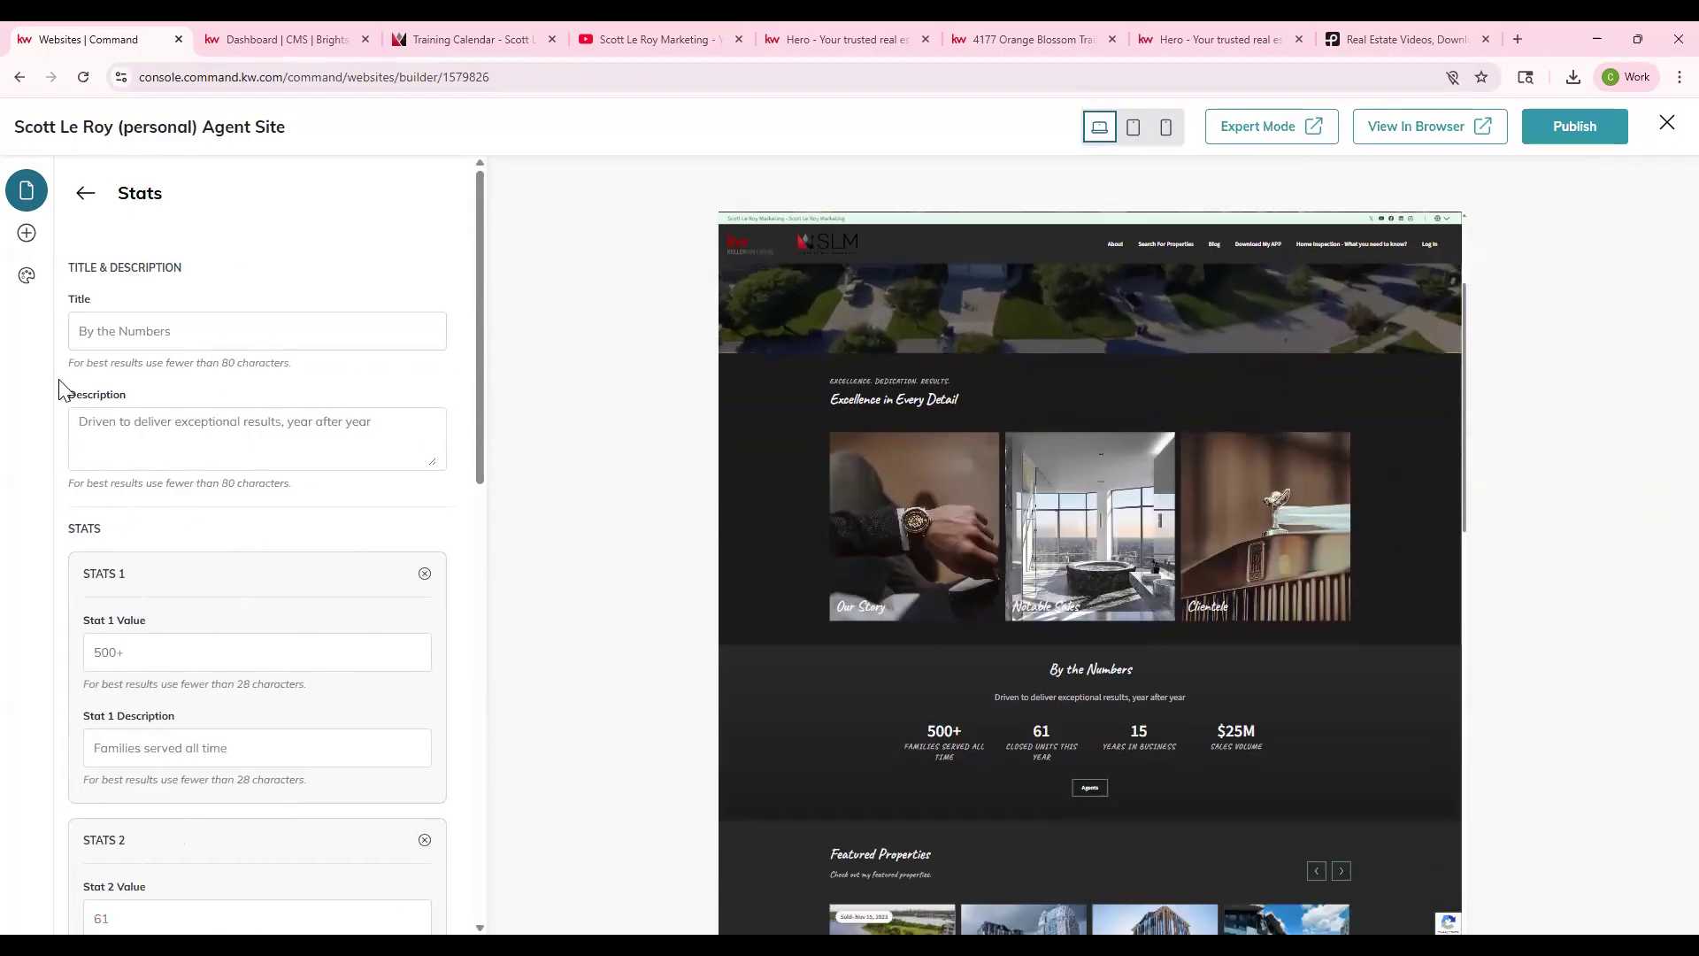
- Look over the Stats title 'By the Numbers', its description and stat values
{"action": "left_click", "coordinate": [90, 330]}
{"action": "left_click", "coordinate": [152, 425]}
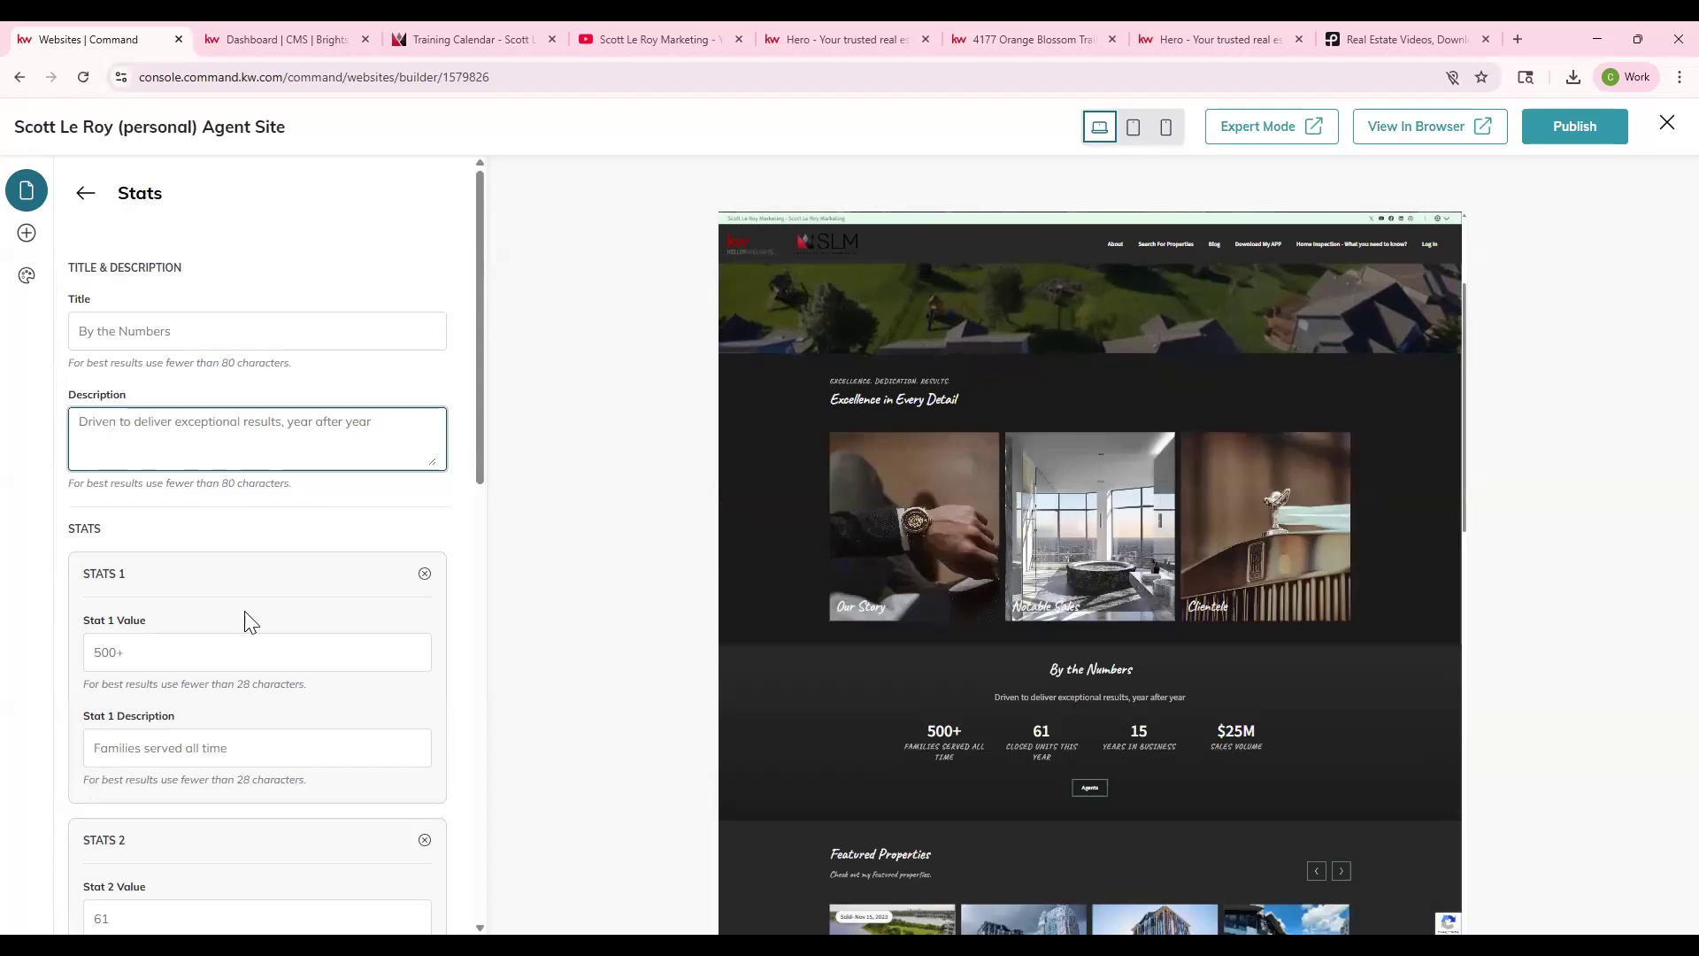
{"action": "scroll", "coordinate": [123, 549], "scroll_direction": "down", "scroll_amount": 1}
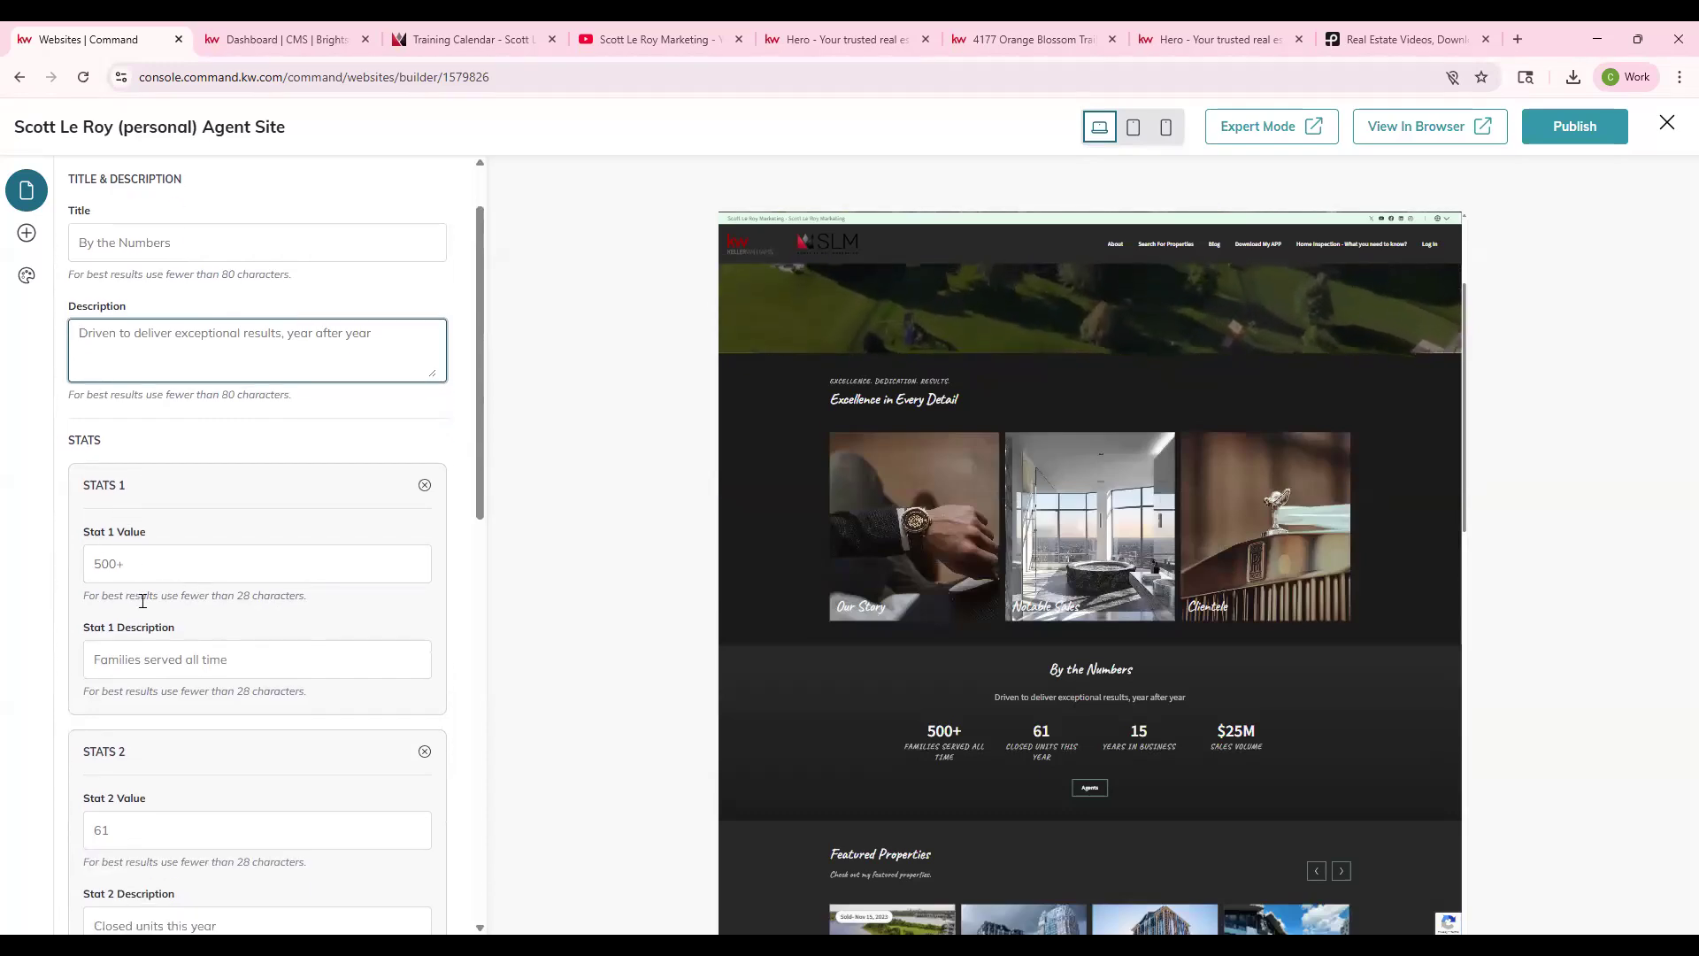
{"action": "scroll", "coordinate": [142, 600], "scroll_direction": "down", "scroll_amount": 1}
{"action": "scroll", "coordinate": [277, 679], "scroll_direction": "down", "scroll_amount": 9}
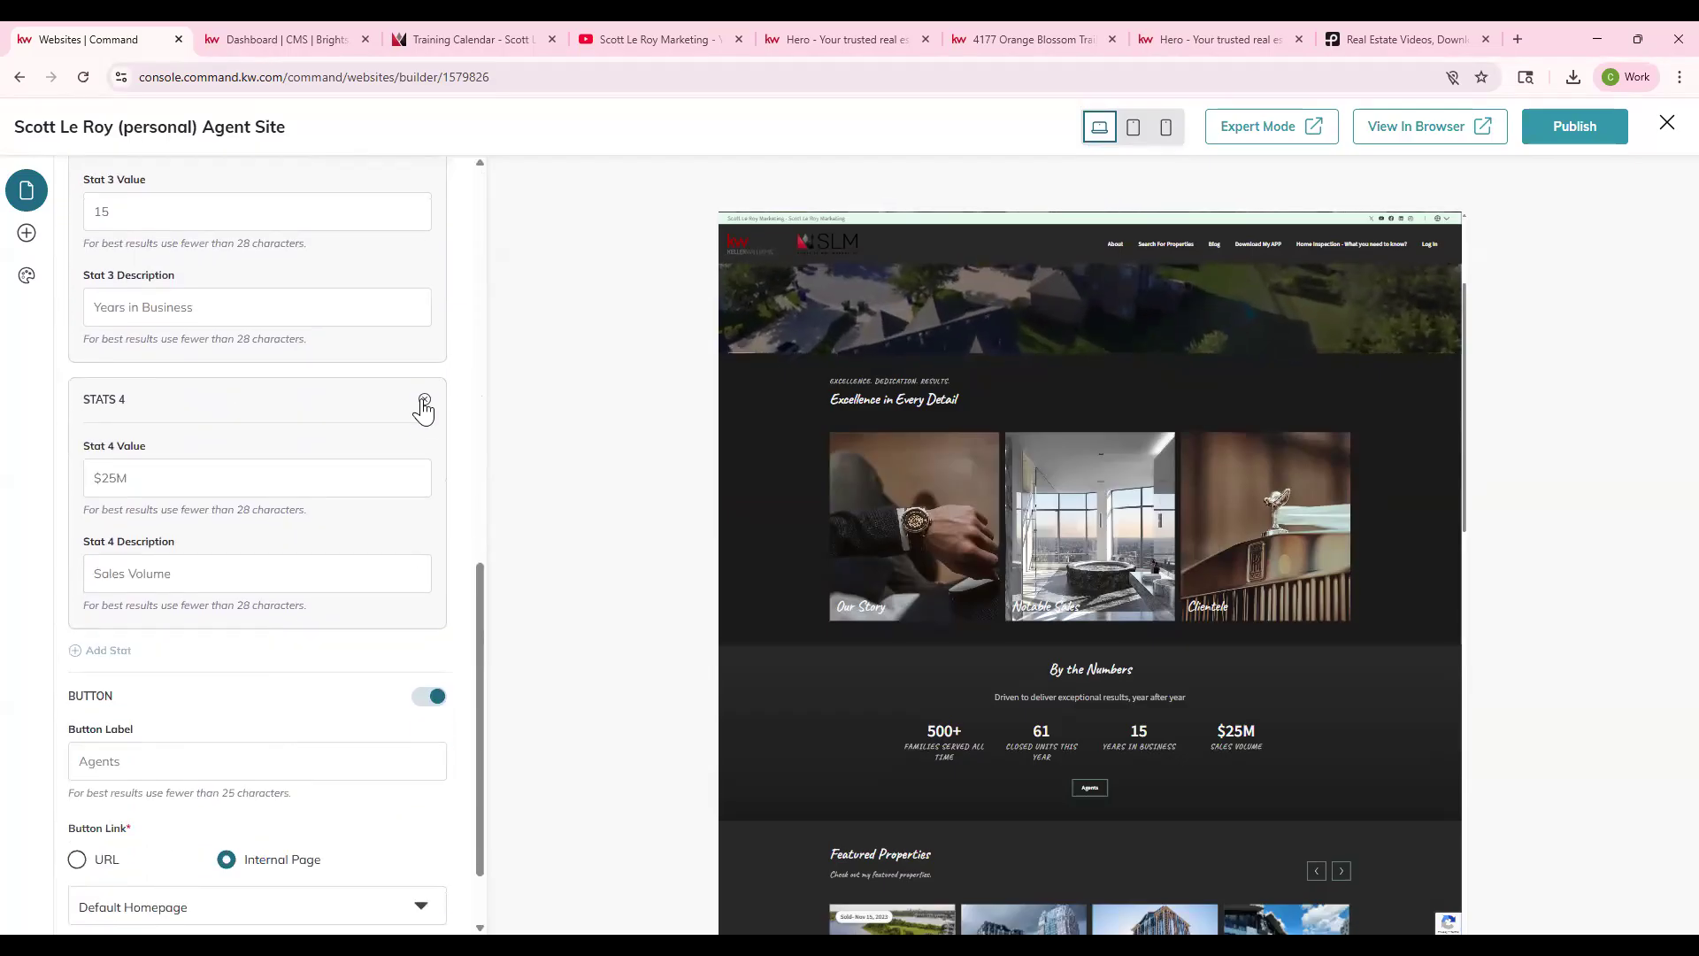
{"action": "scroll", "coordinate": [424, 408], "scroll_direction": "up", "scroll_amount": 10}
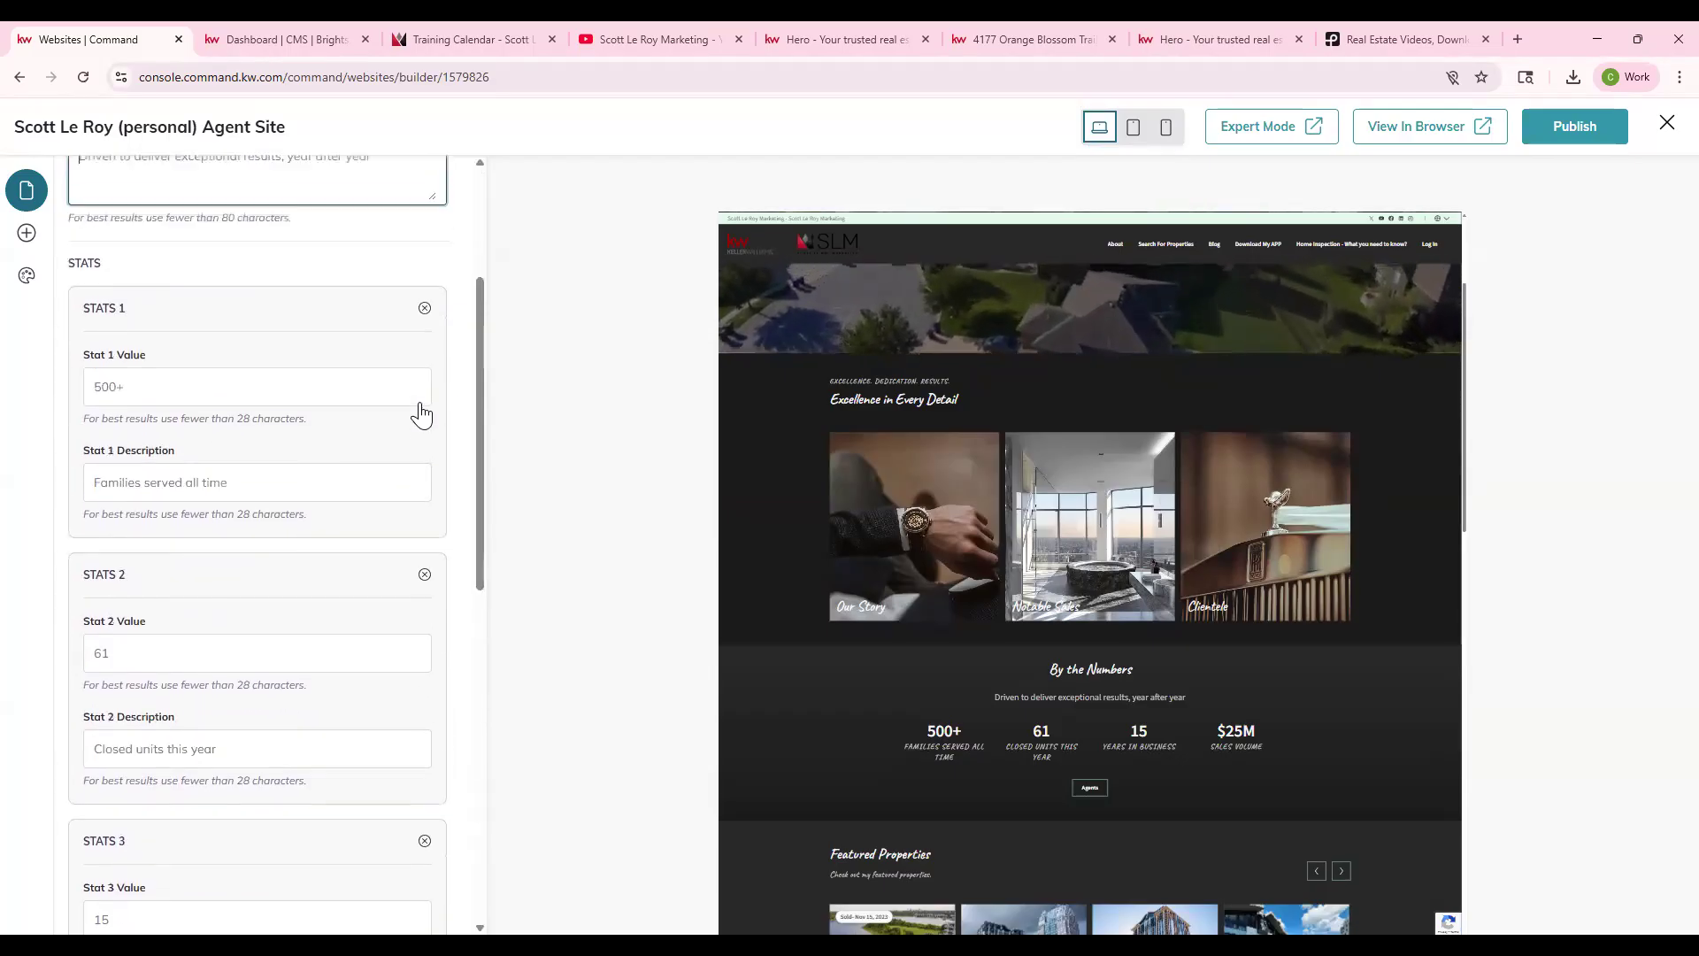
{"action": "scroll", "coordinate": [424, 416], "scroll_direction": "down", "scroll_amount": 12}
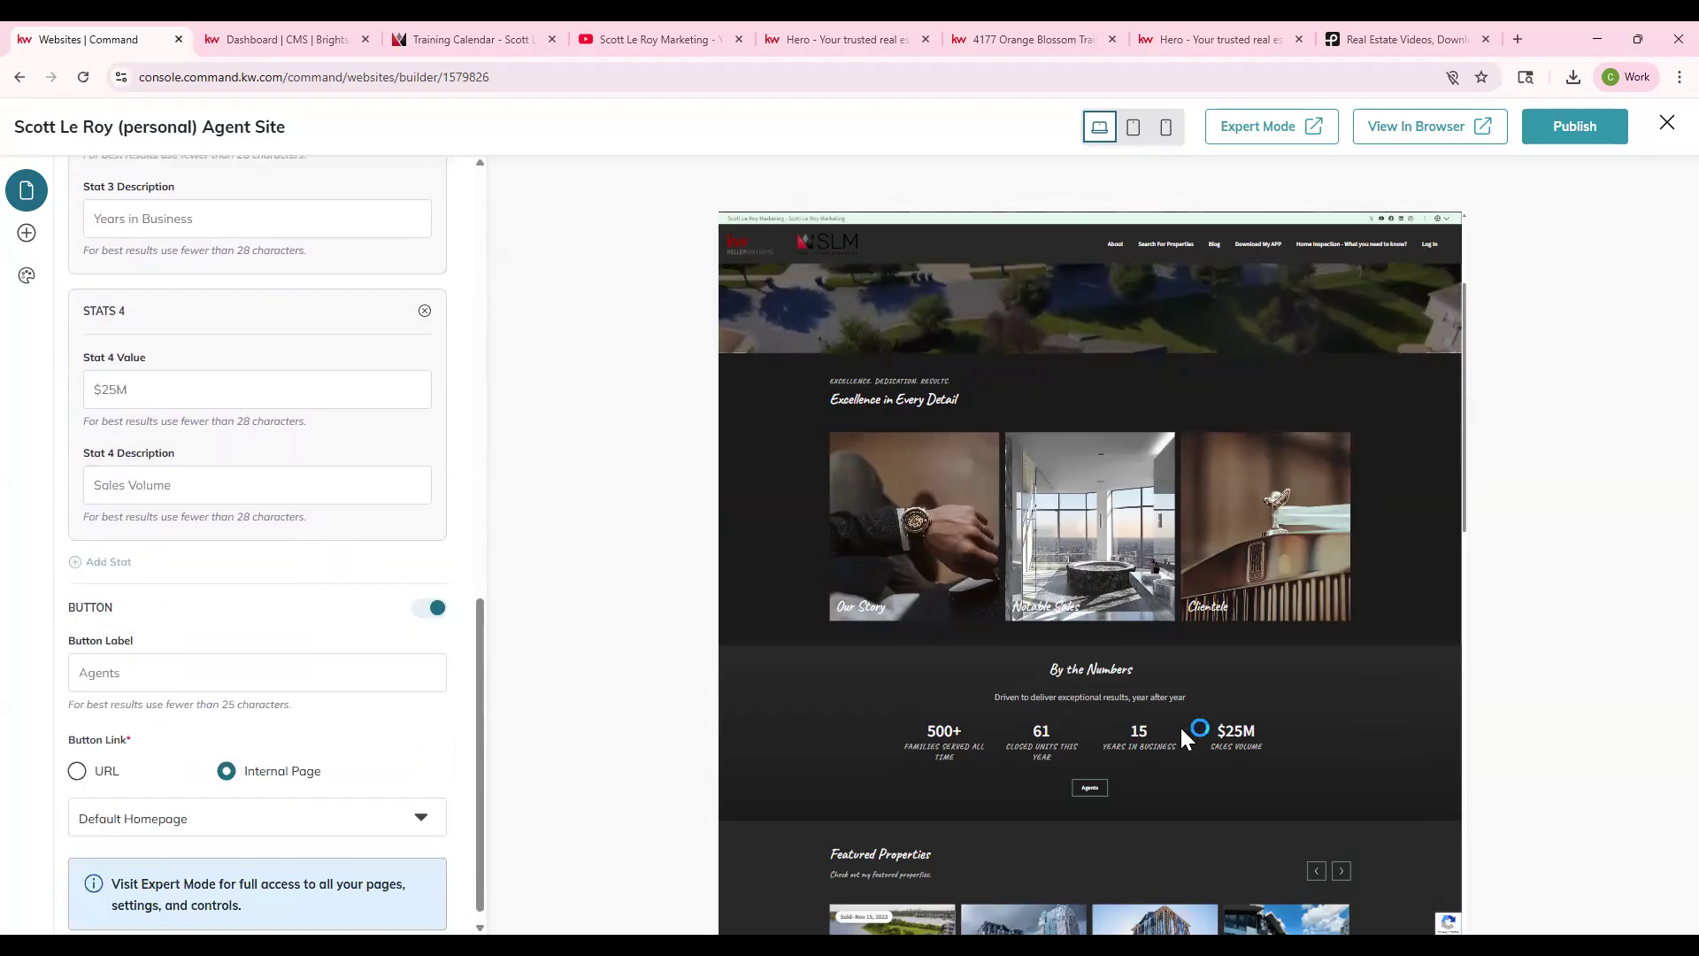
{"action": "scroll", "coordinate": [128, 638], "scroll_direction": "down", "scroll_amount": 1}
{"action": "scroll", "coordinate": [142, 390], "scroll_direction": "up", "scroll_amount": 15}
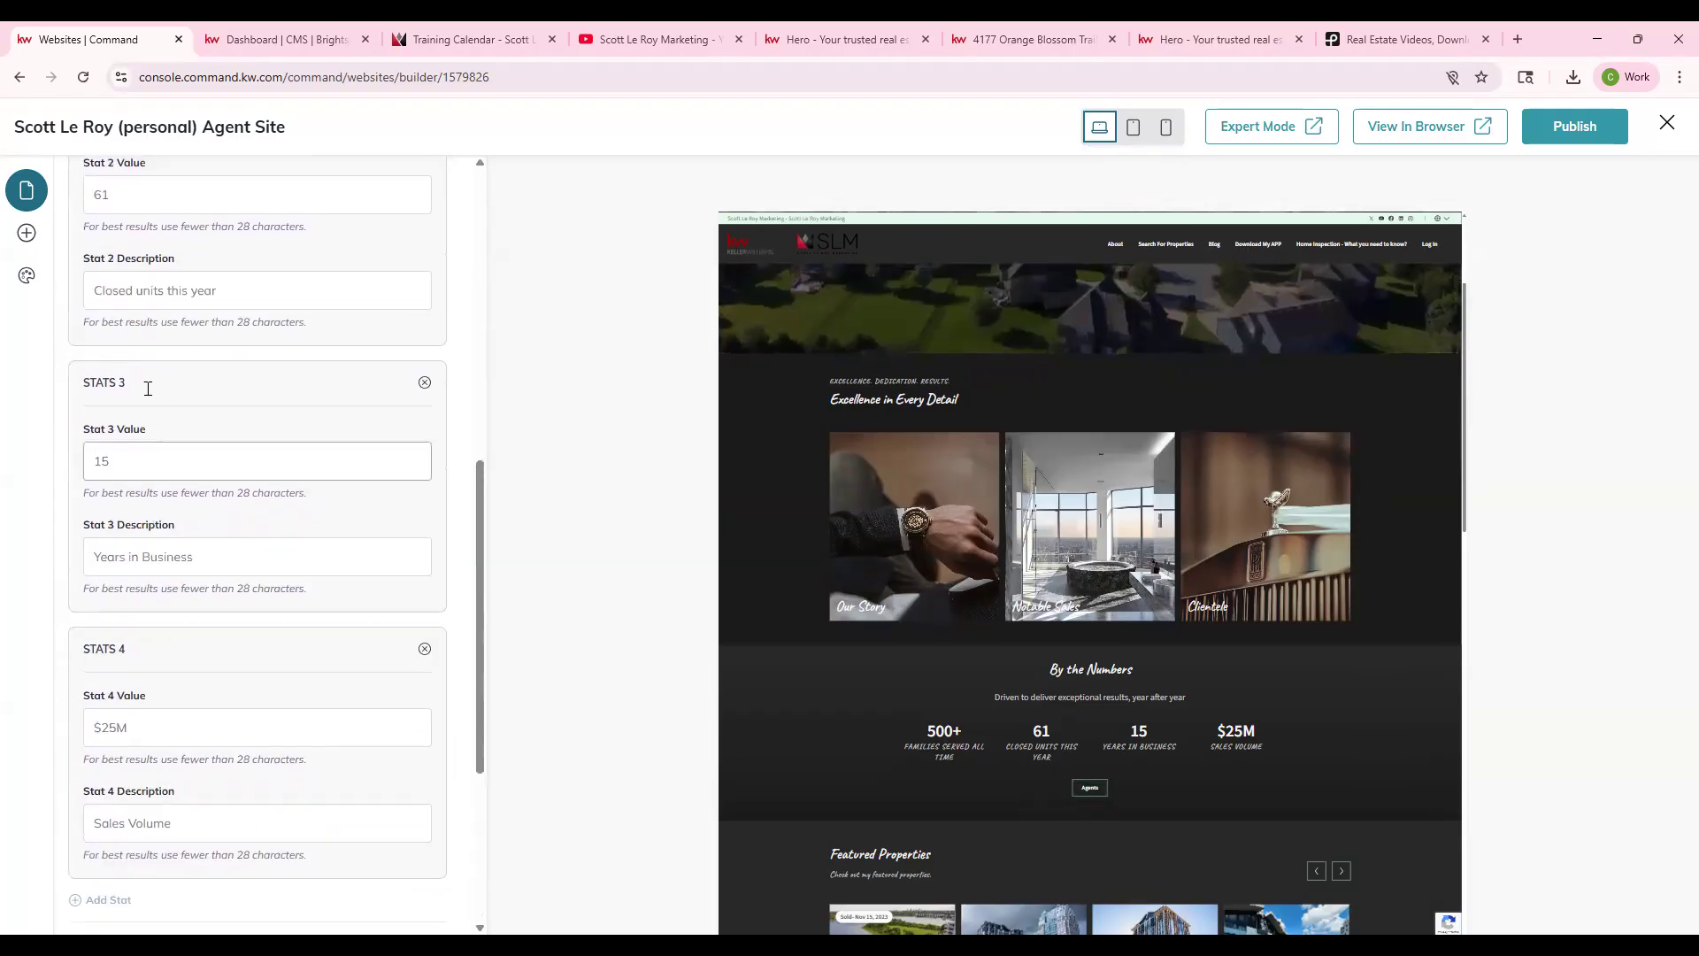
- Hide the Stats section with its eye icon on the homepage list, then open Featured Properties
{"action": "left_click", "coordinate": [86, 195]}
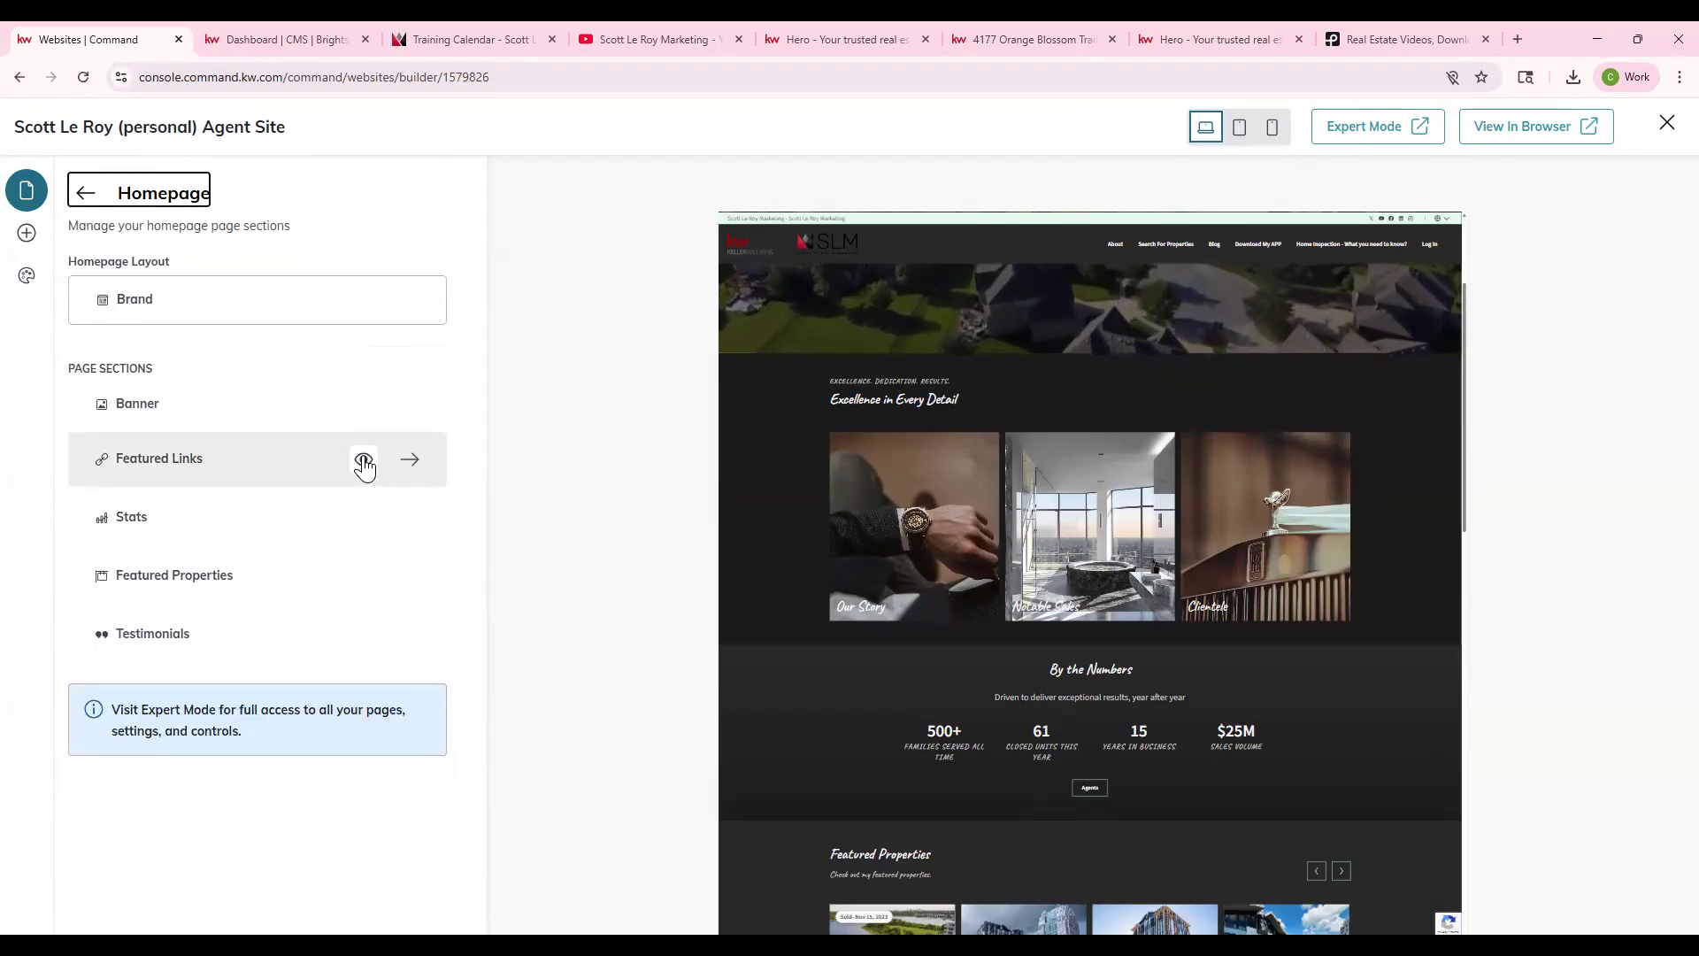
{"action": "left_click", "coordinate": [360, 516]}
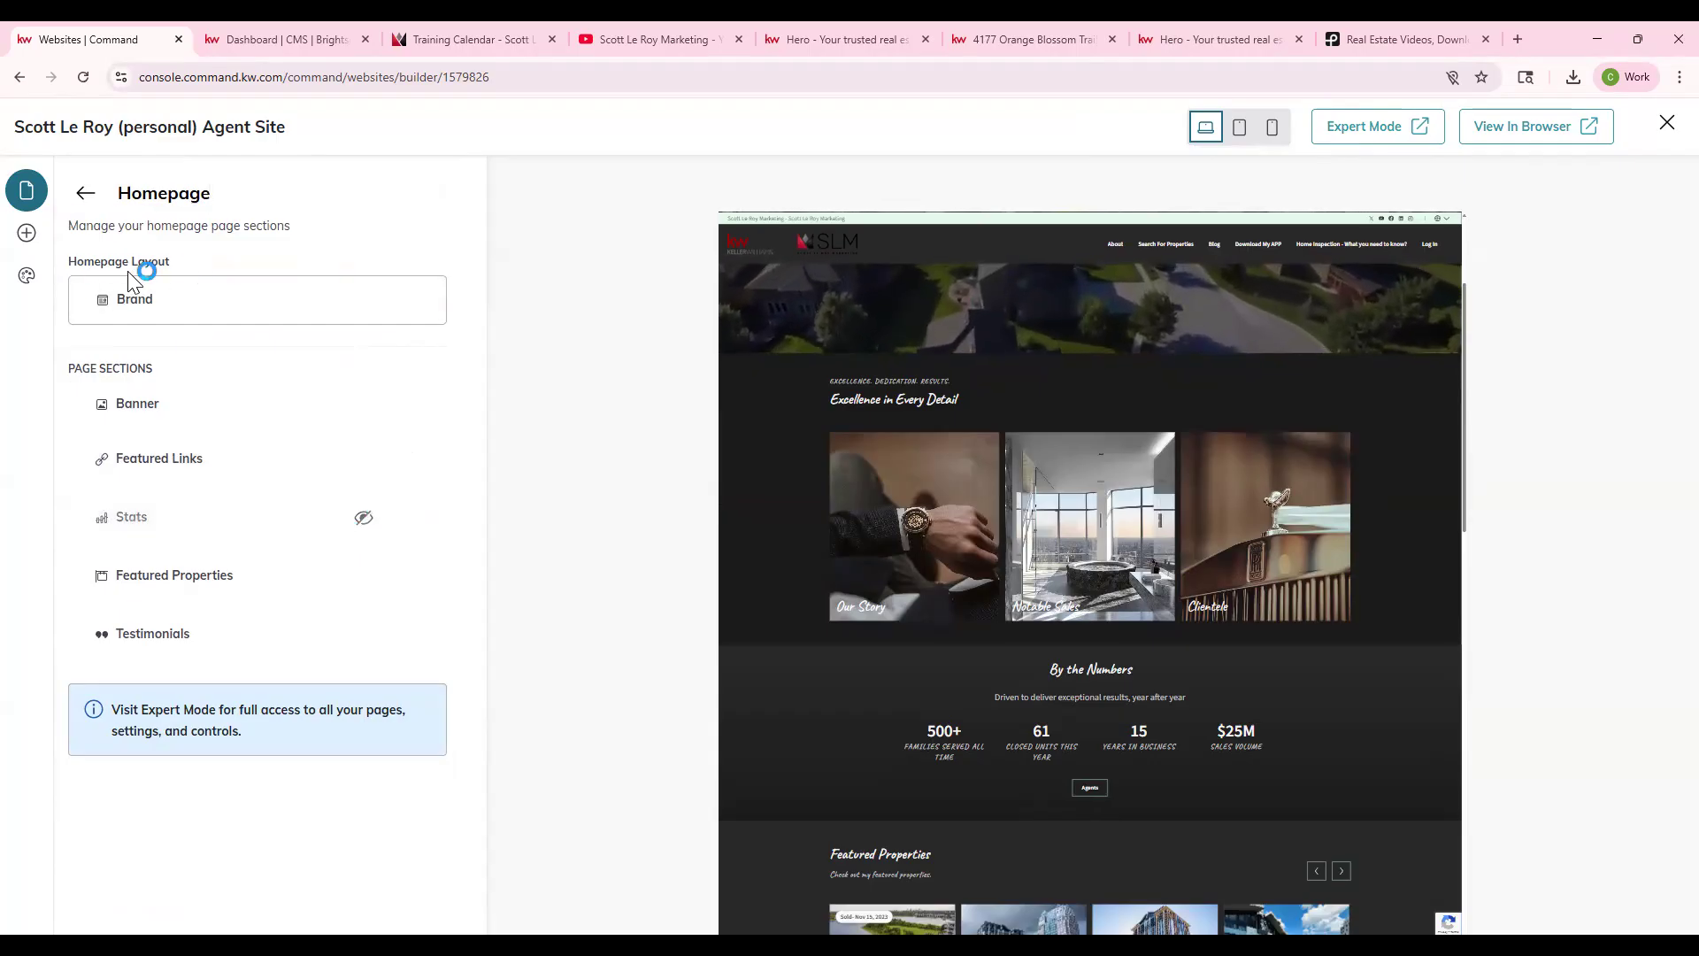
{"action": "left_click", "coordinate": [368, 519]}
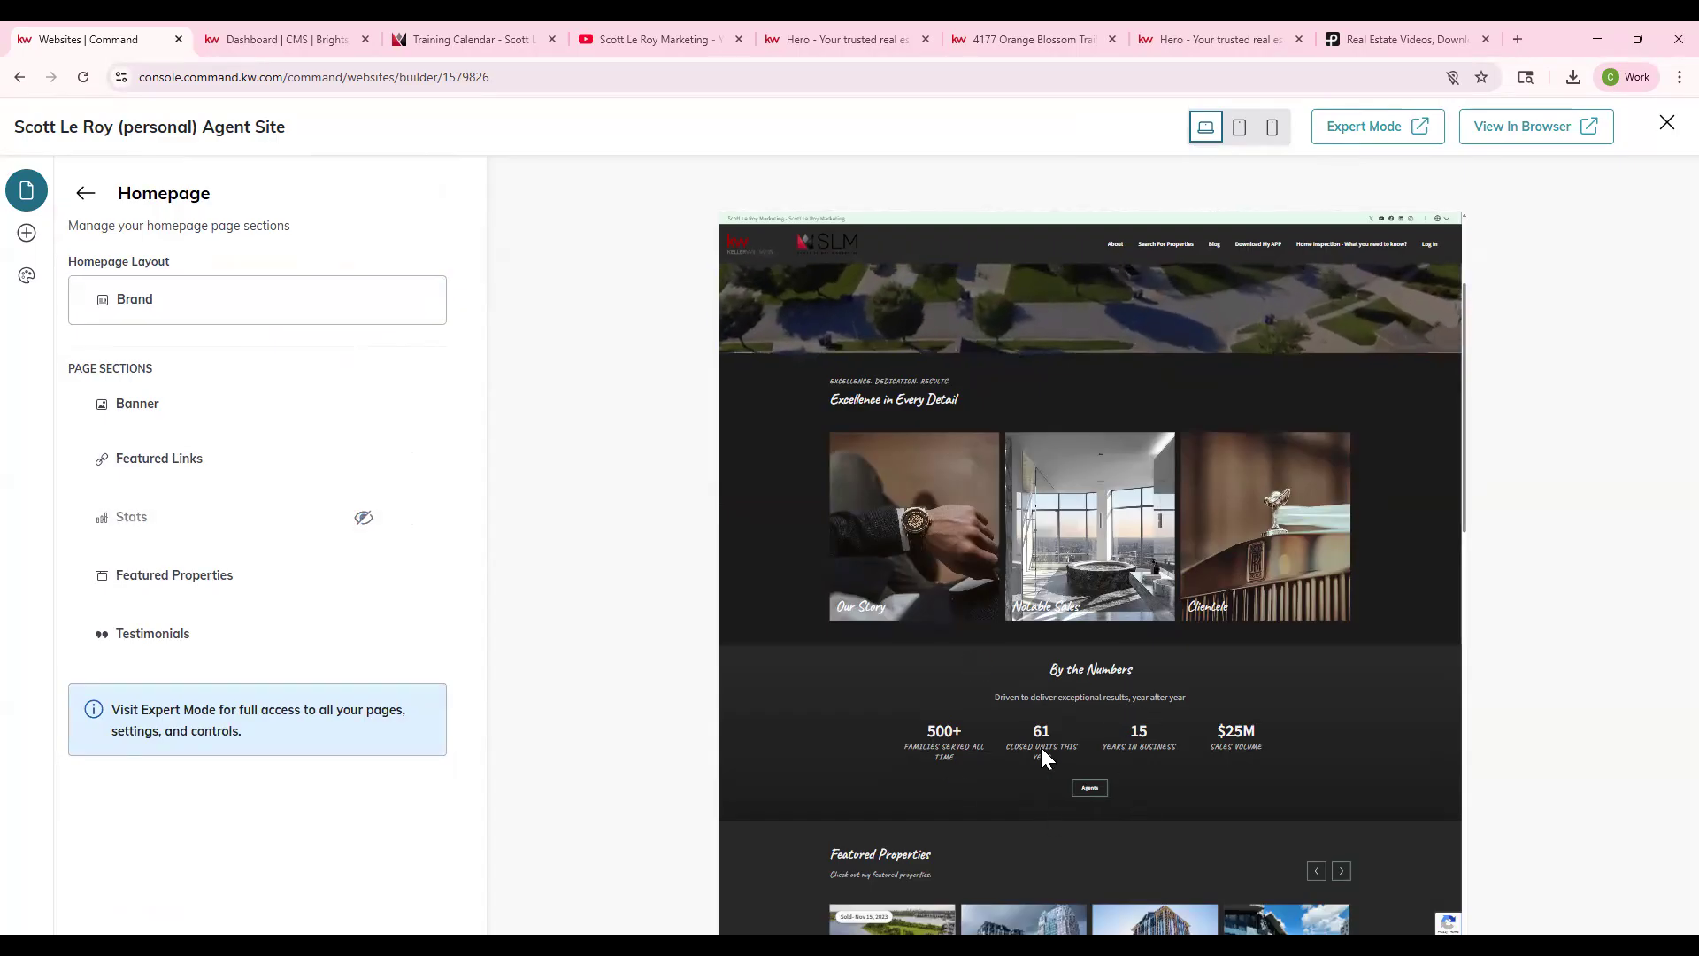
{"action": "left_click", "coordinate": [363, 518]}
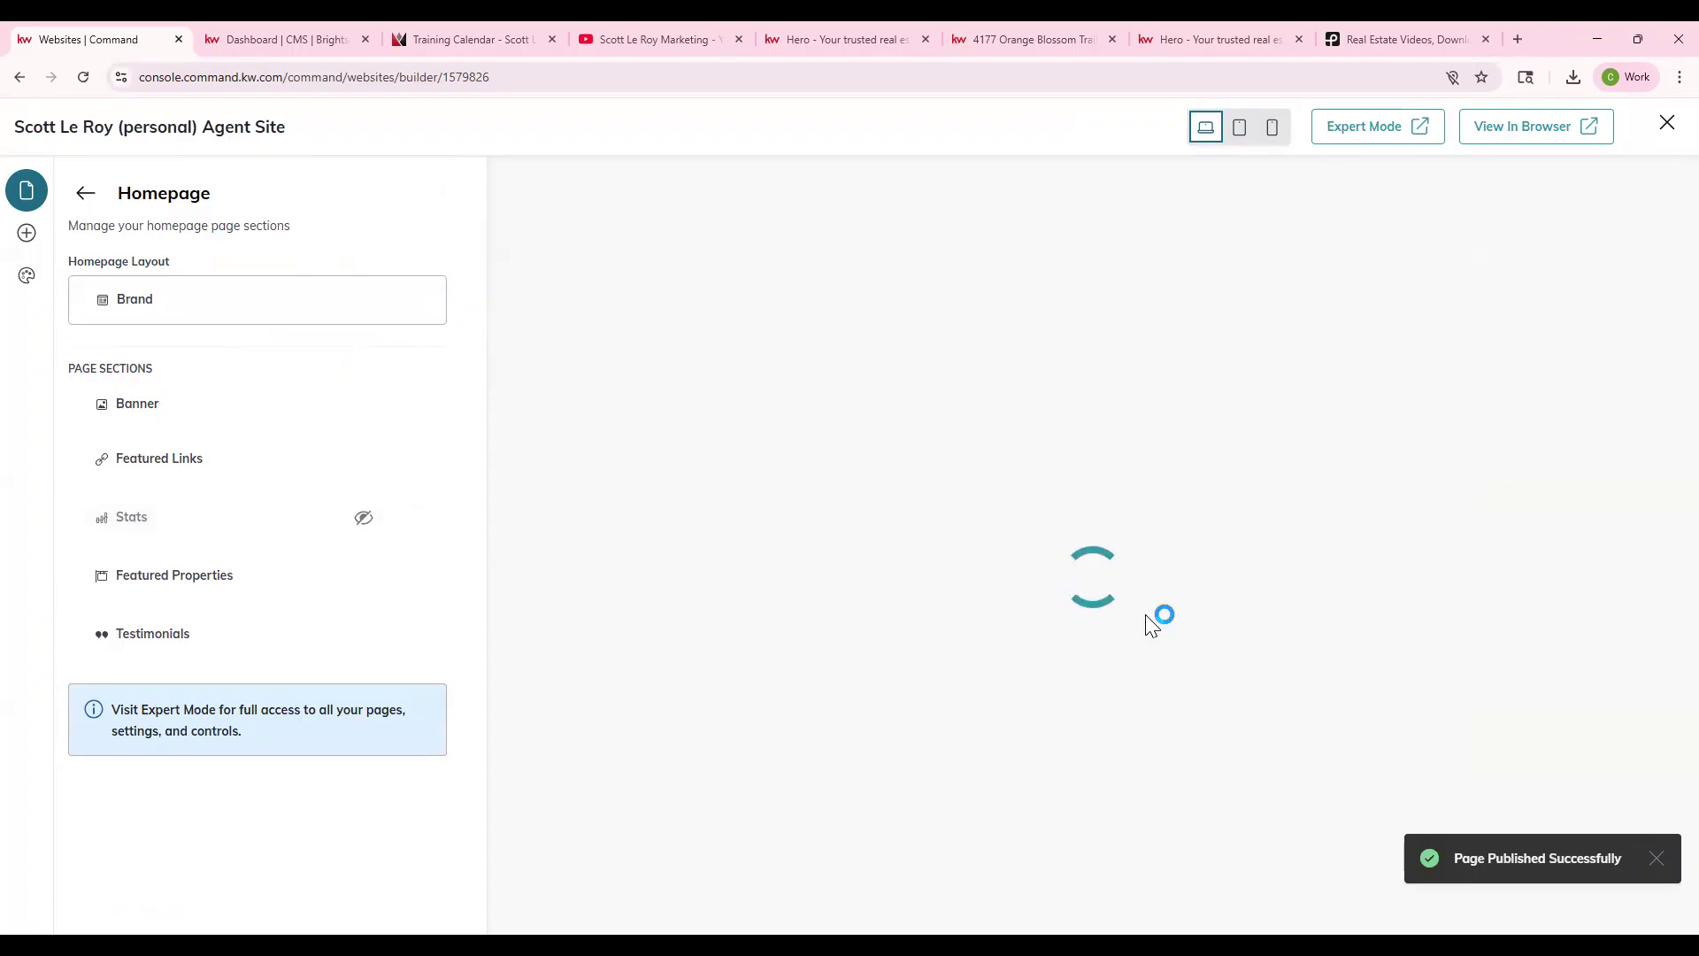
{"action": "scroll", "coordinate": [1145, 615], "scroll_direction": "down", "scroll_amount": 3}
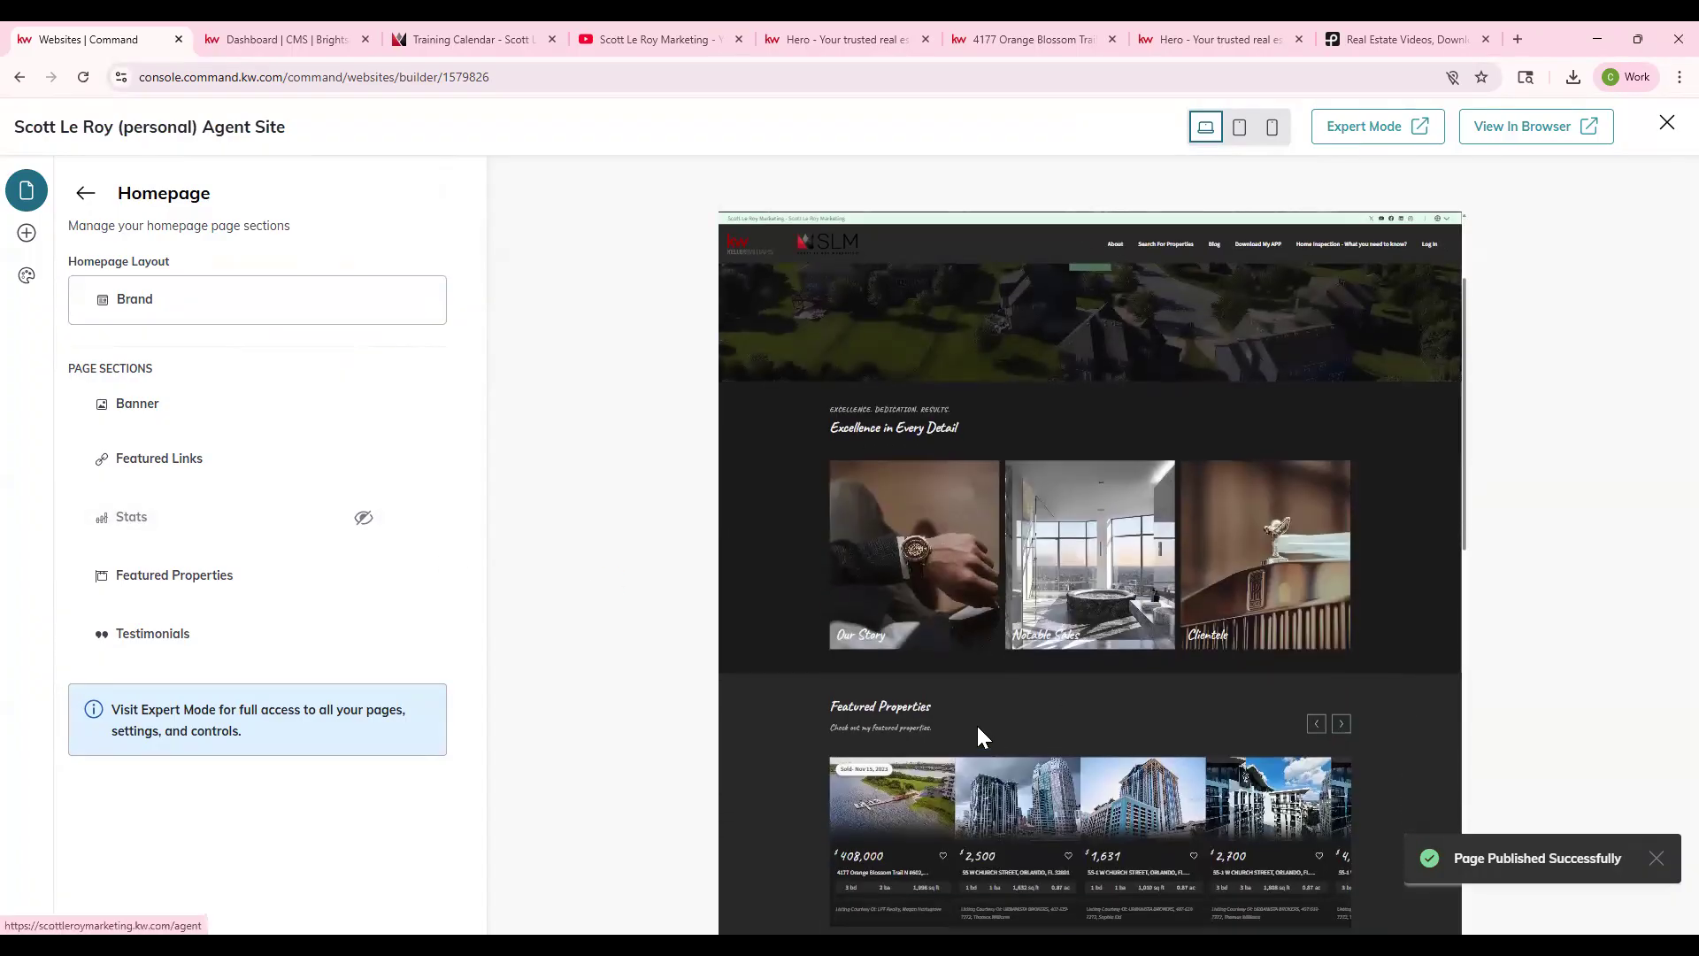
{"action": "left_click", "coordinate": [234, 579]}
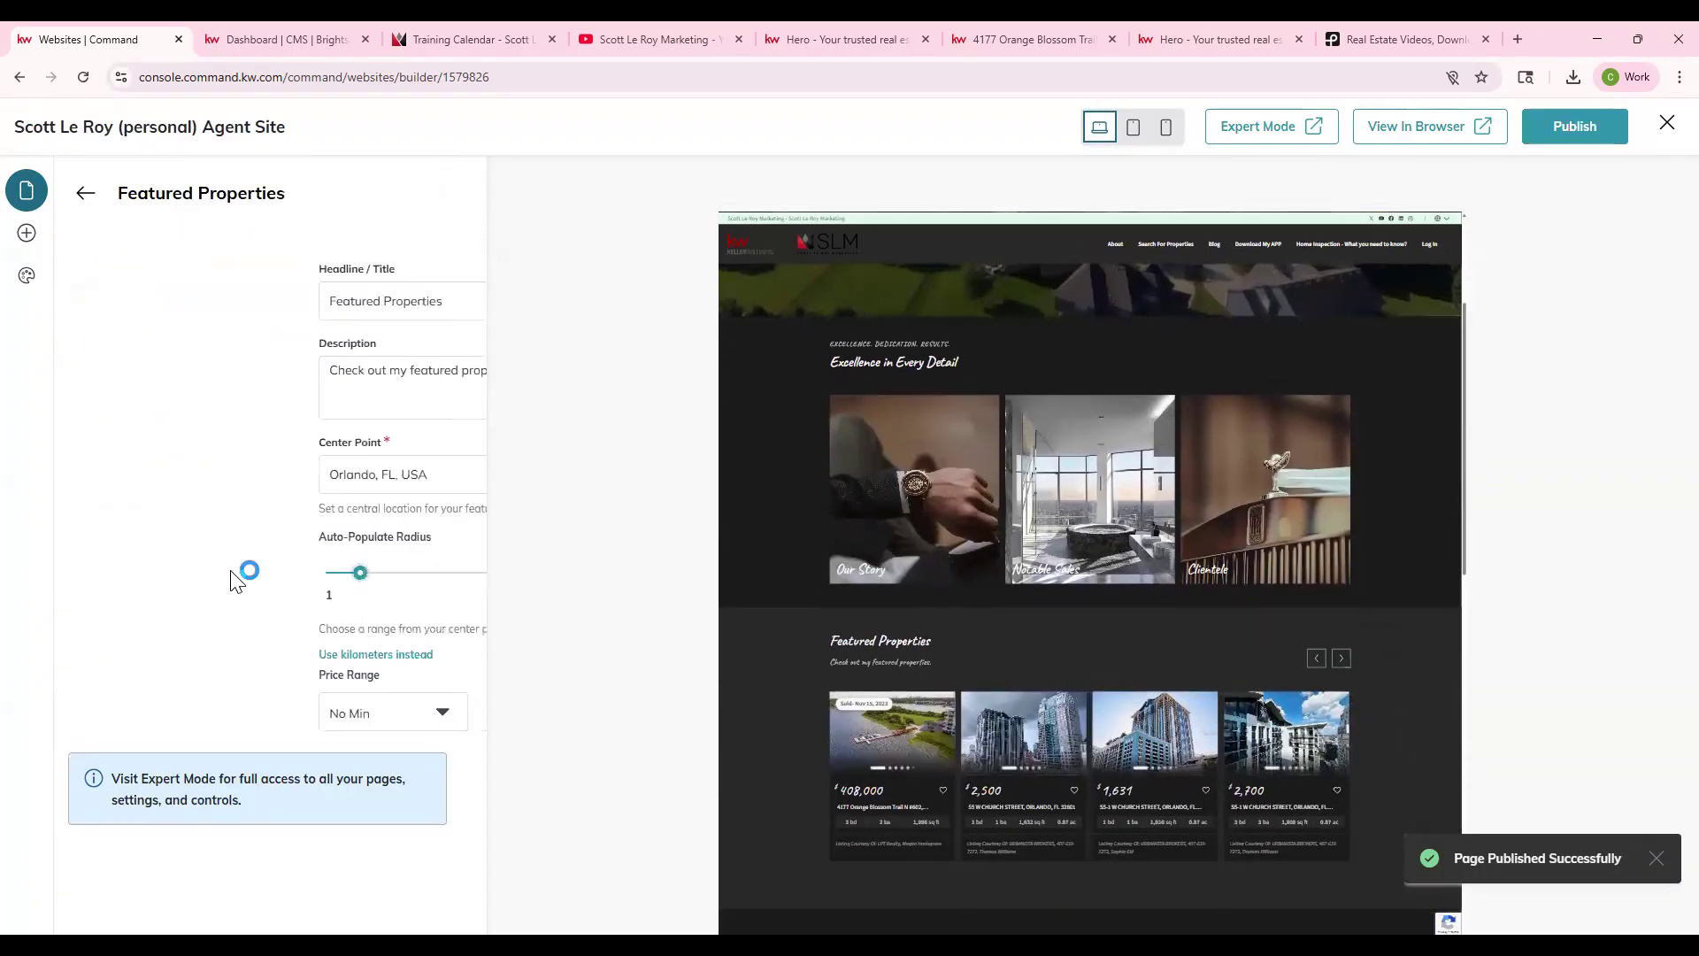
- Inspect the Featured Properties headline, 25-mile radius and Orlando, FL center point, leaving them unchanged
{"action": "left_click_drag", "start_coordinate": [234, 579], "coordinate": [257, 582]}
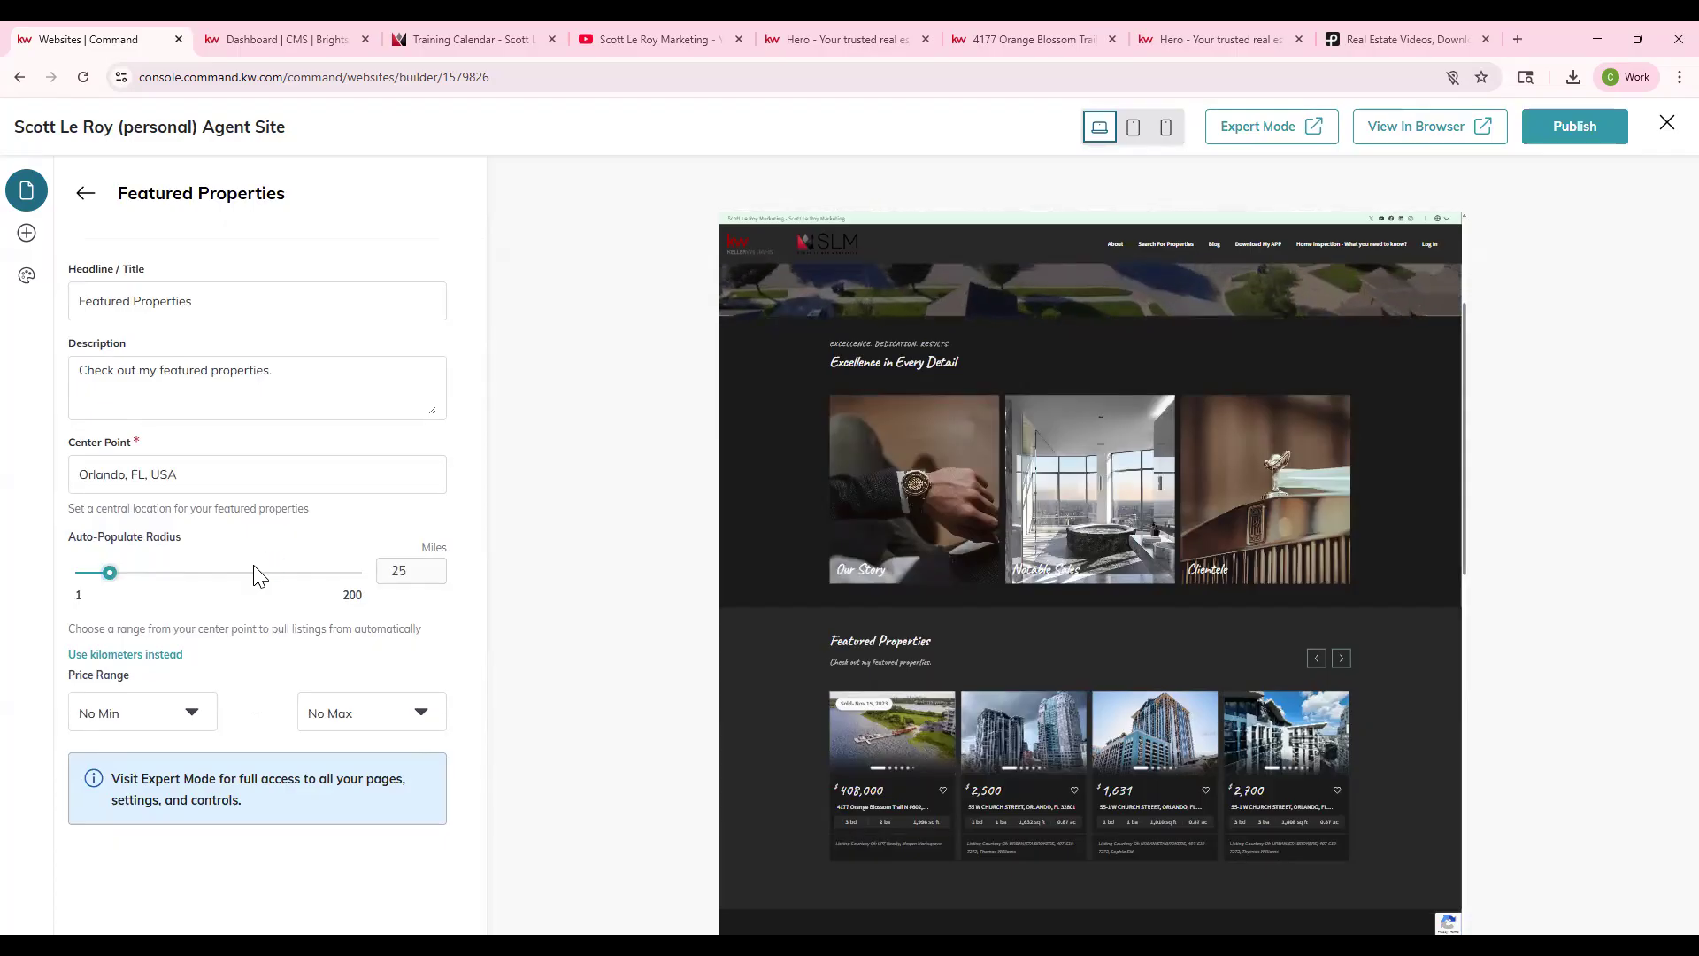
{"action": "scroll", "coordinate": [937, 526], "scroll_direction": "down", "scroll_amount": 1}
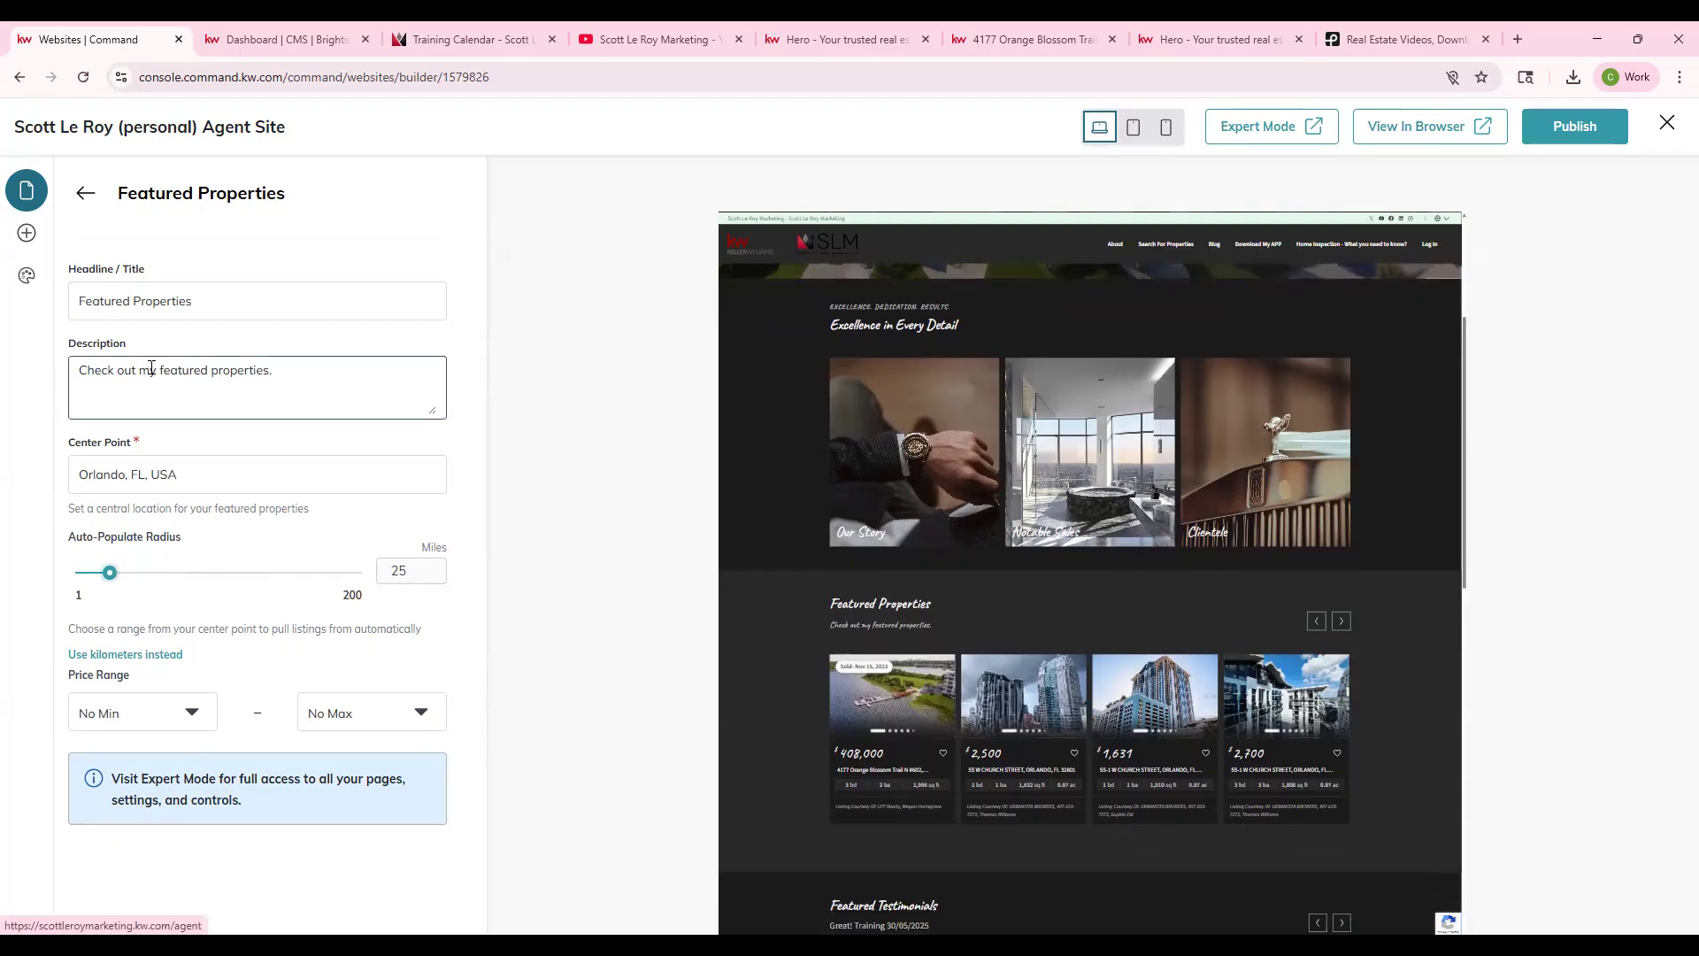
{"action": "left_click_drag", "start_coordinate": [142, 305], "coordinate": [82, 379]}
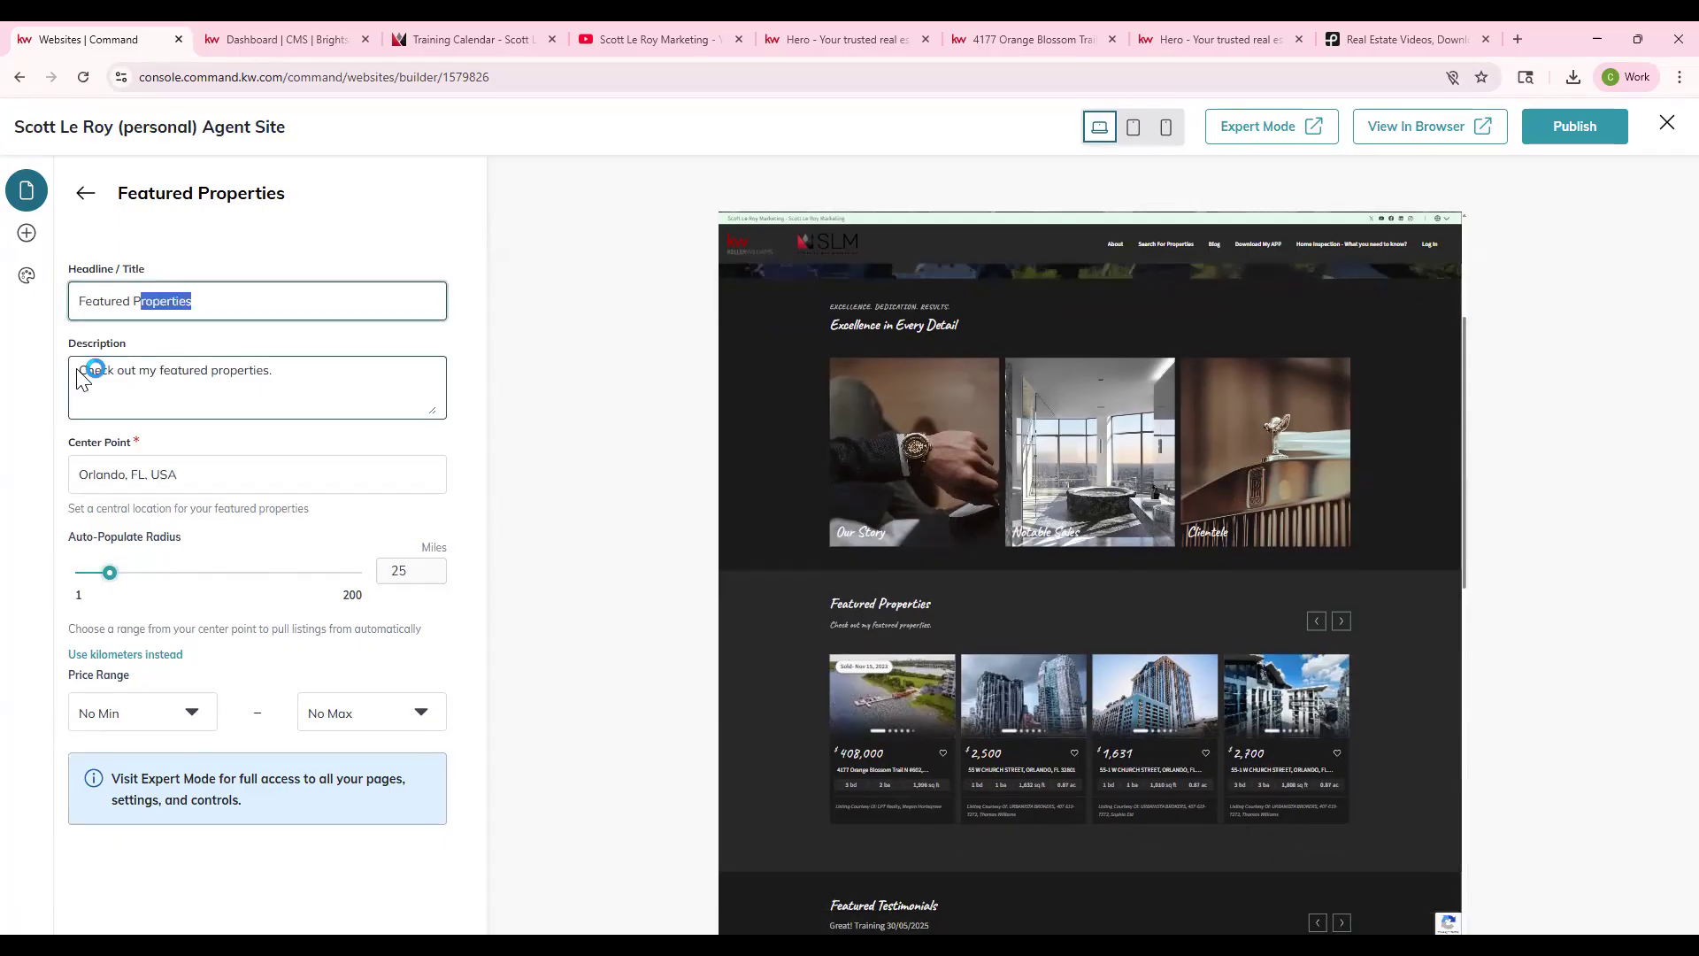
{"action": "left_click", "coordinate": [82, 379]}
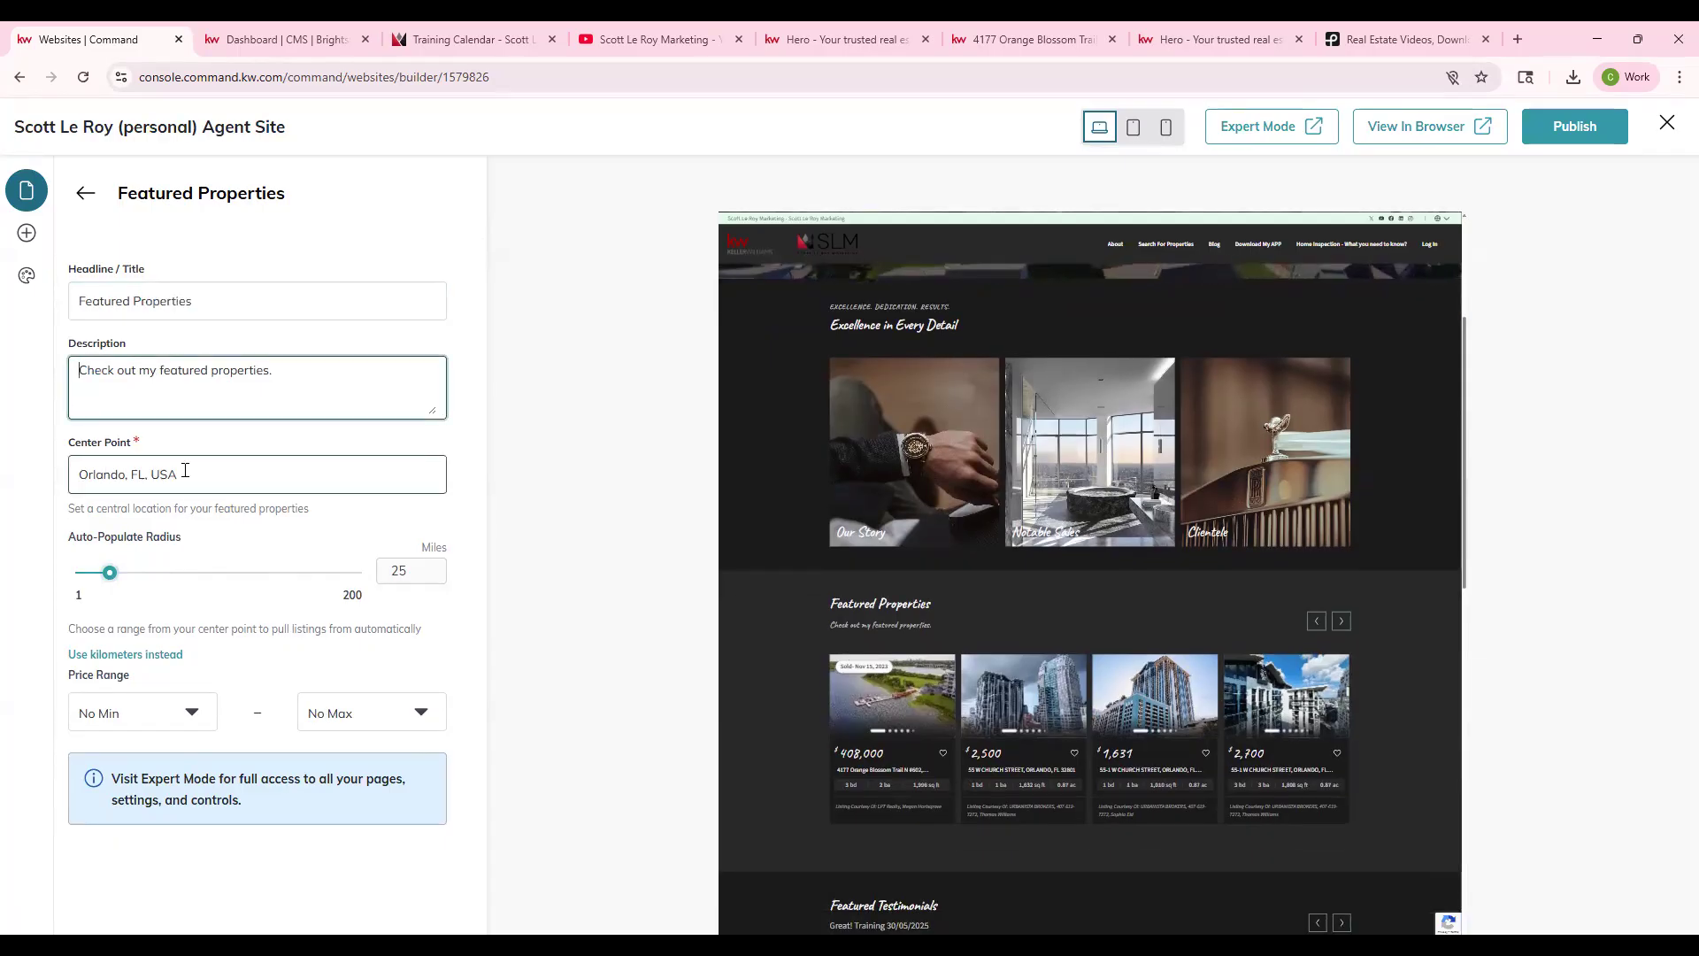
{"action": "left_click_drag", "start_coordinate": [185, 474], "coordinate": [104, 474]}
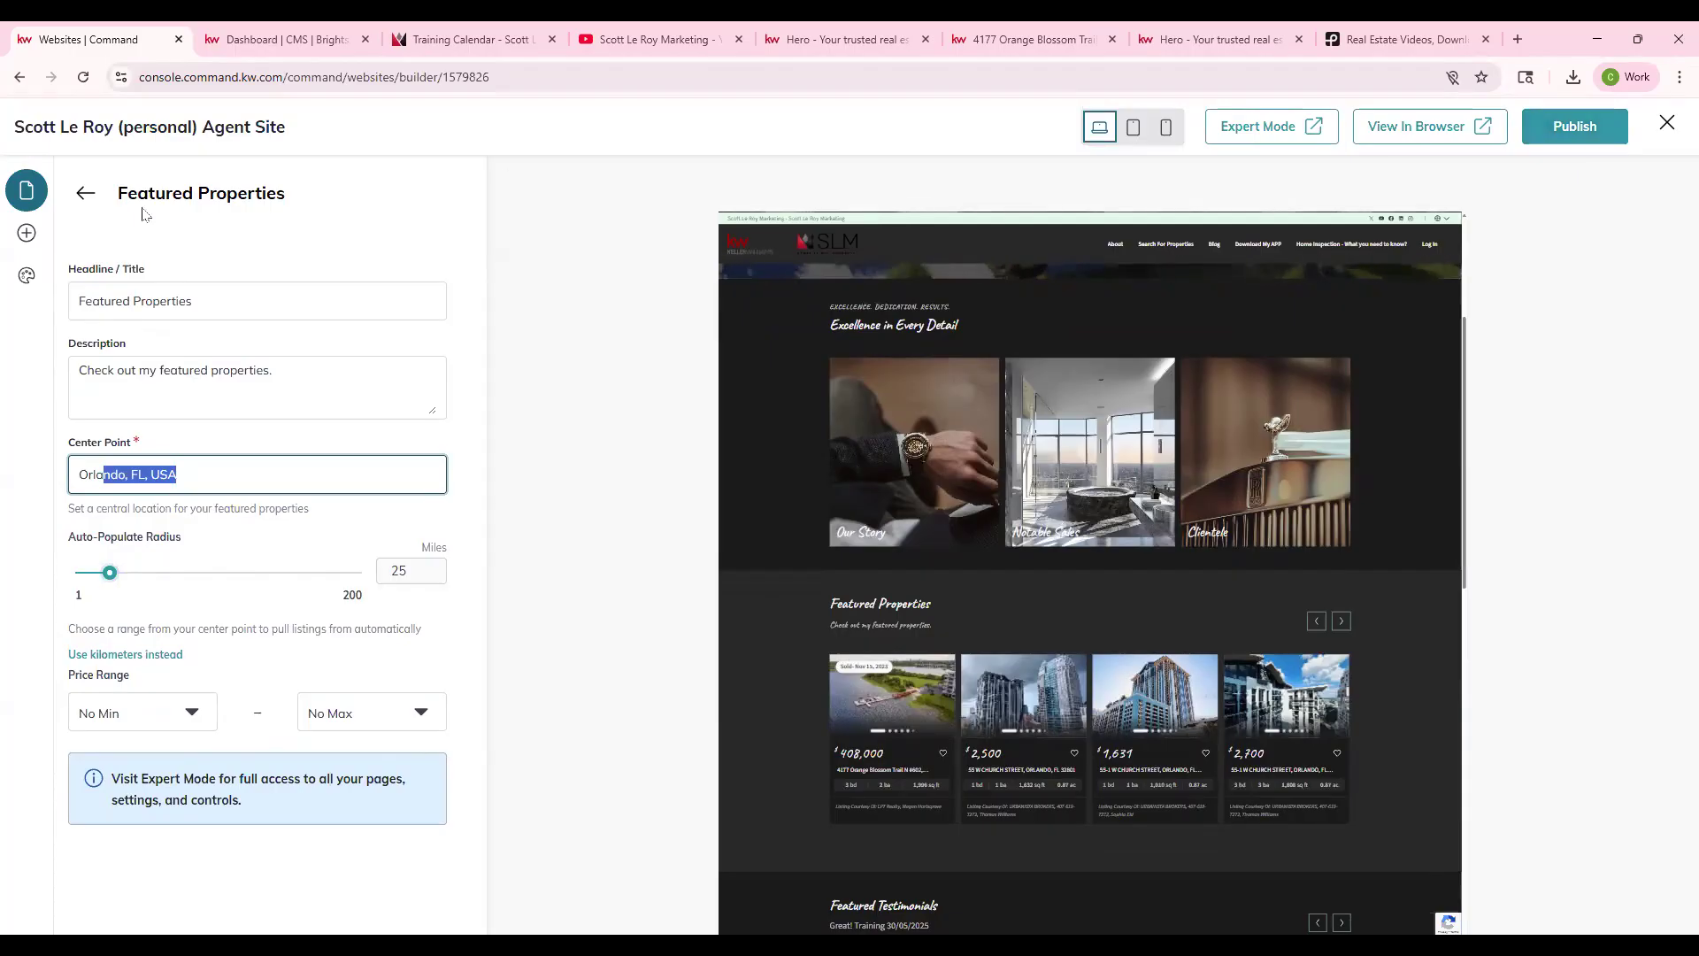
{"action": "left_click", "coordinate": [104, 205]}
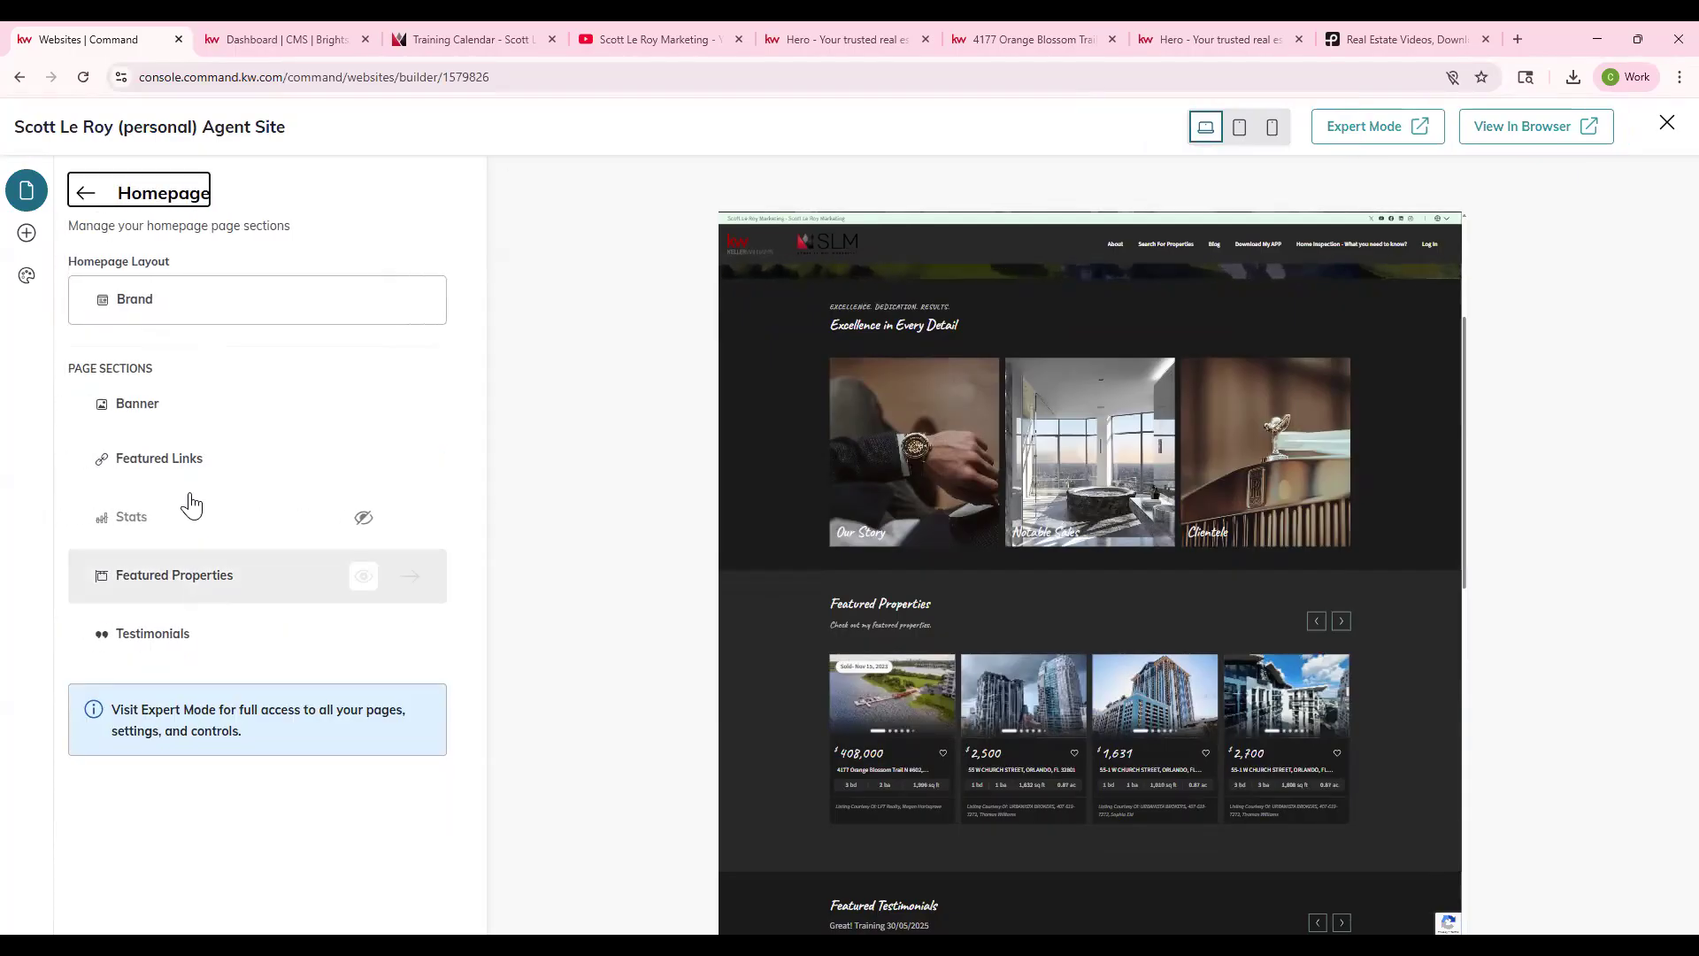
- Review the Testimonials description 'Great! Training 30/05/2025', publish, and return to the homepage list
{"action": "left_click", "coordinate": [200, 634]}
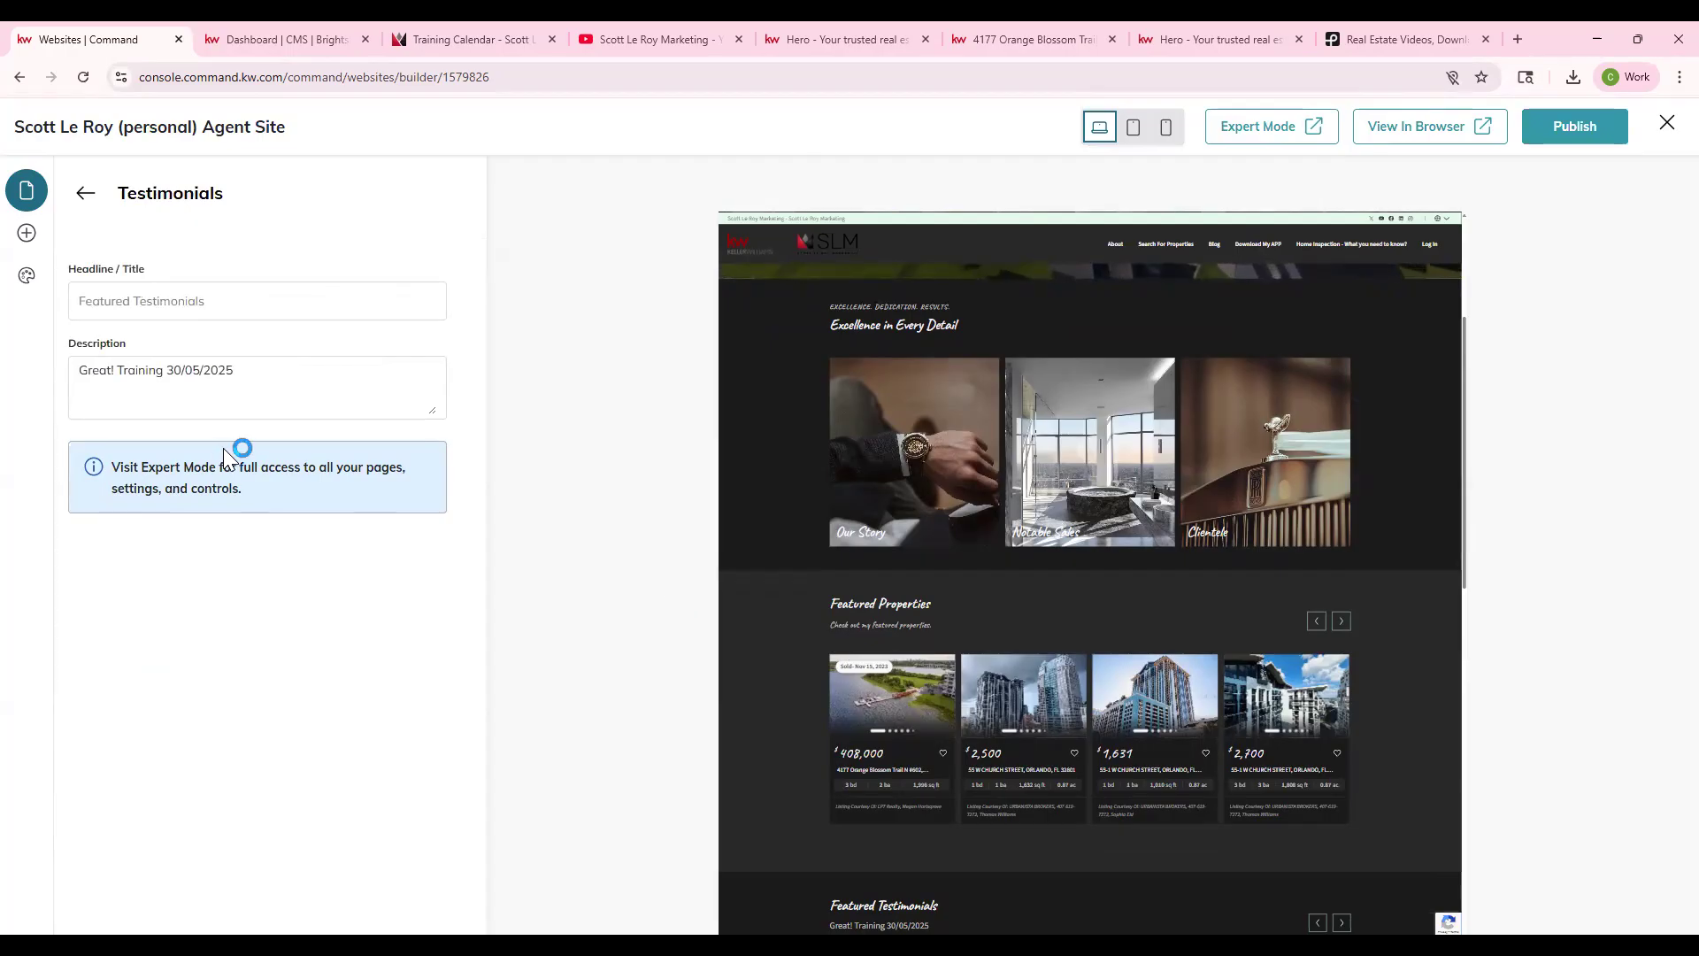
{"action": "scroll", "coordinate": [1015, 517], "scroll_direction": "down", "scroll_amount": 3}
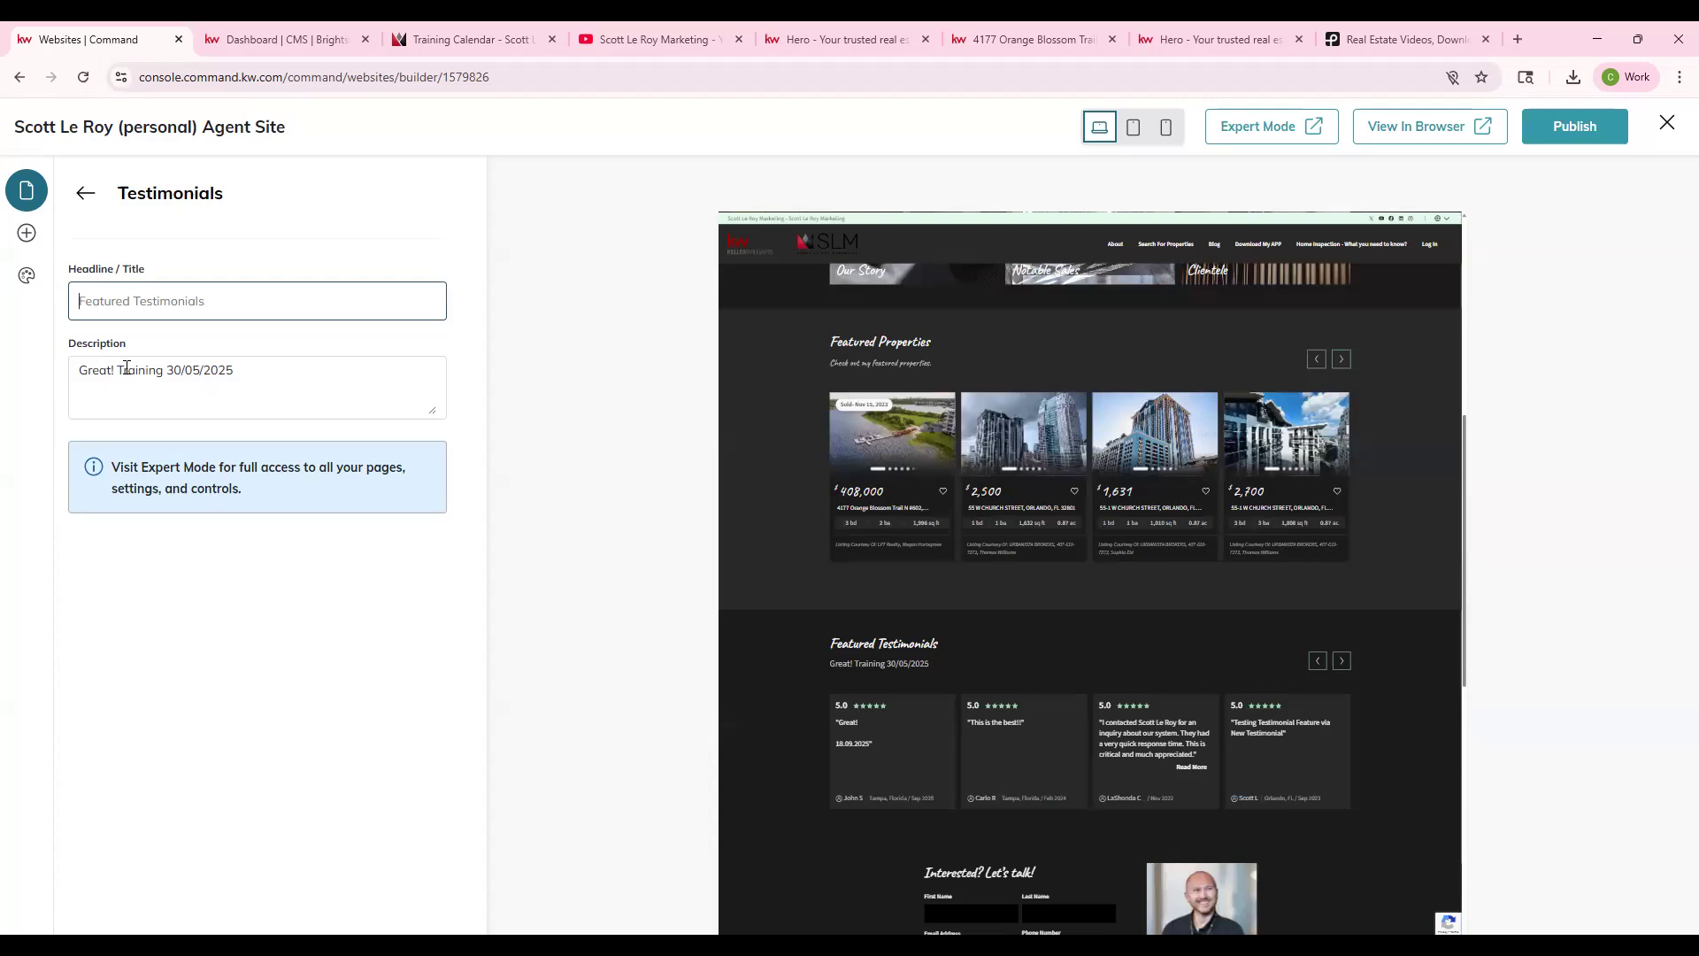
{"action": "left_click_drag", "start_coordinate": [92, 370], "coordinate": [309, 378]}
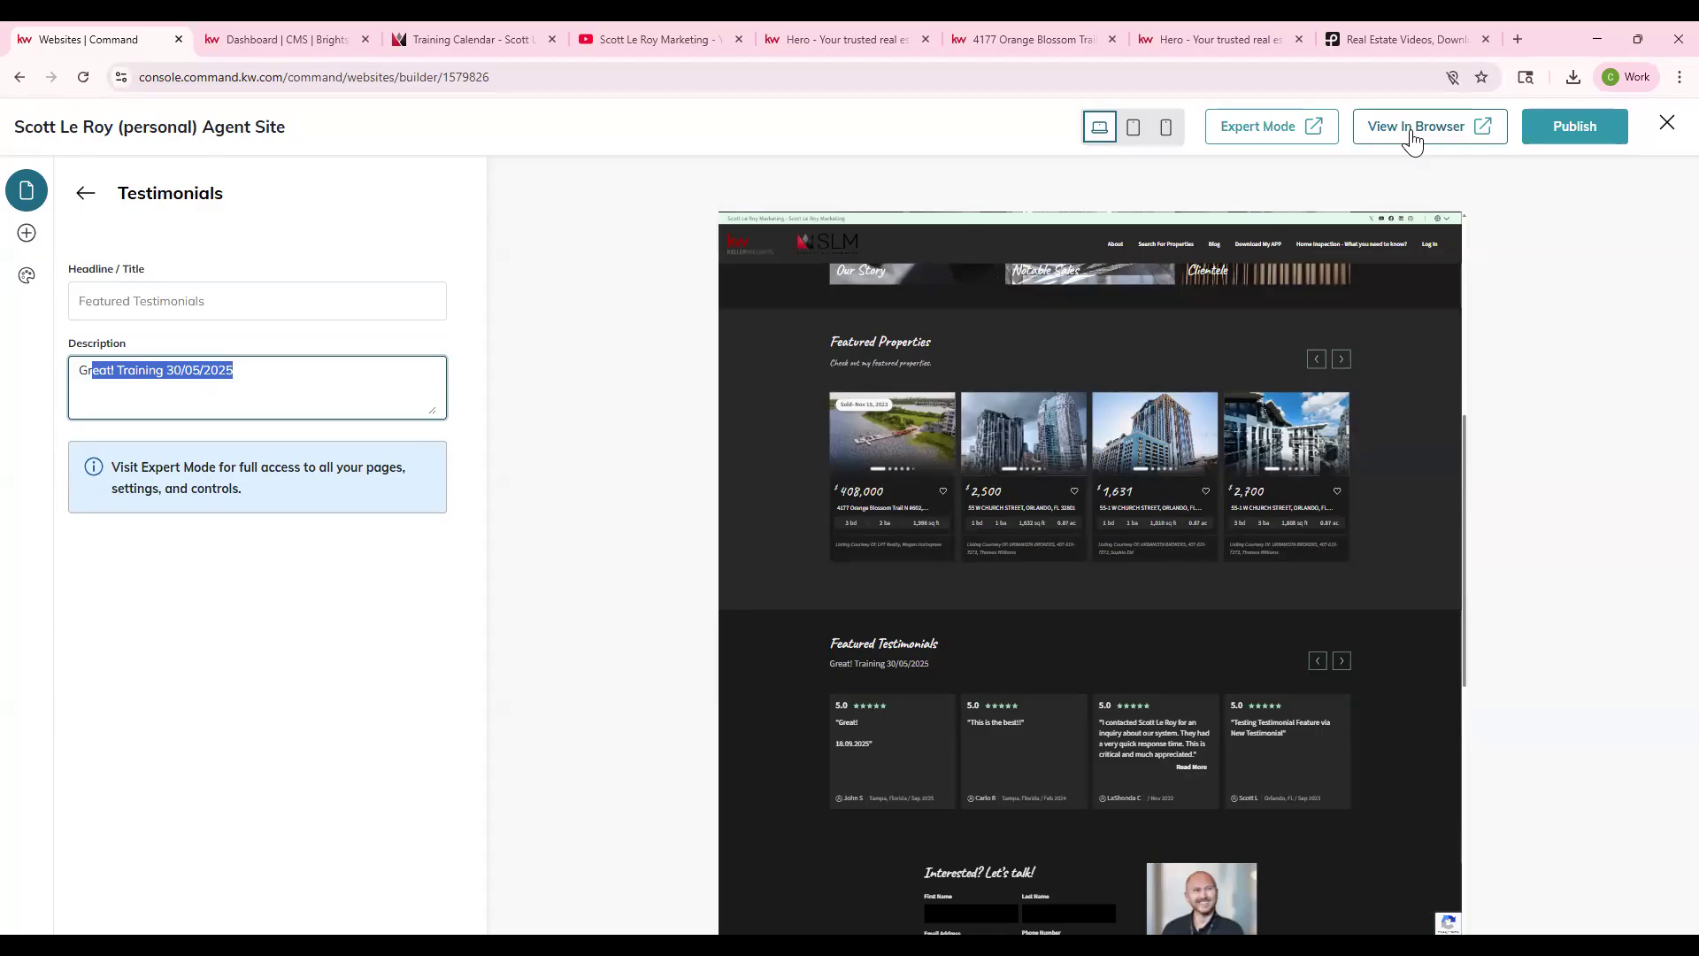
{"action": "left_click", "coordinate": [1580, 135]}
{"action": "left_click", "coordinate": [88, 194]}
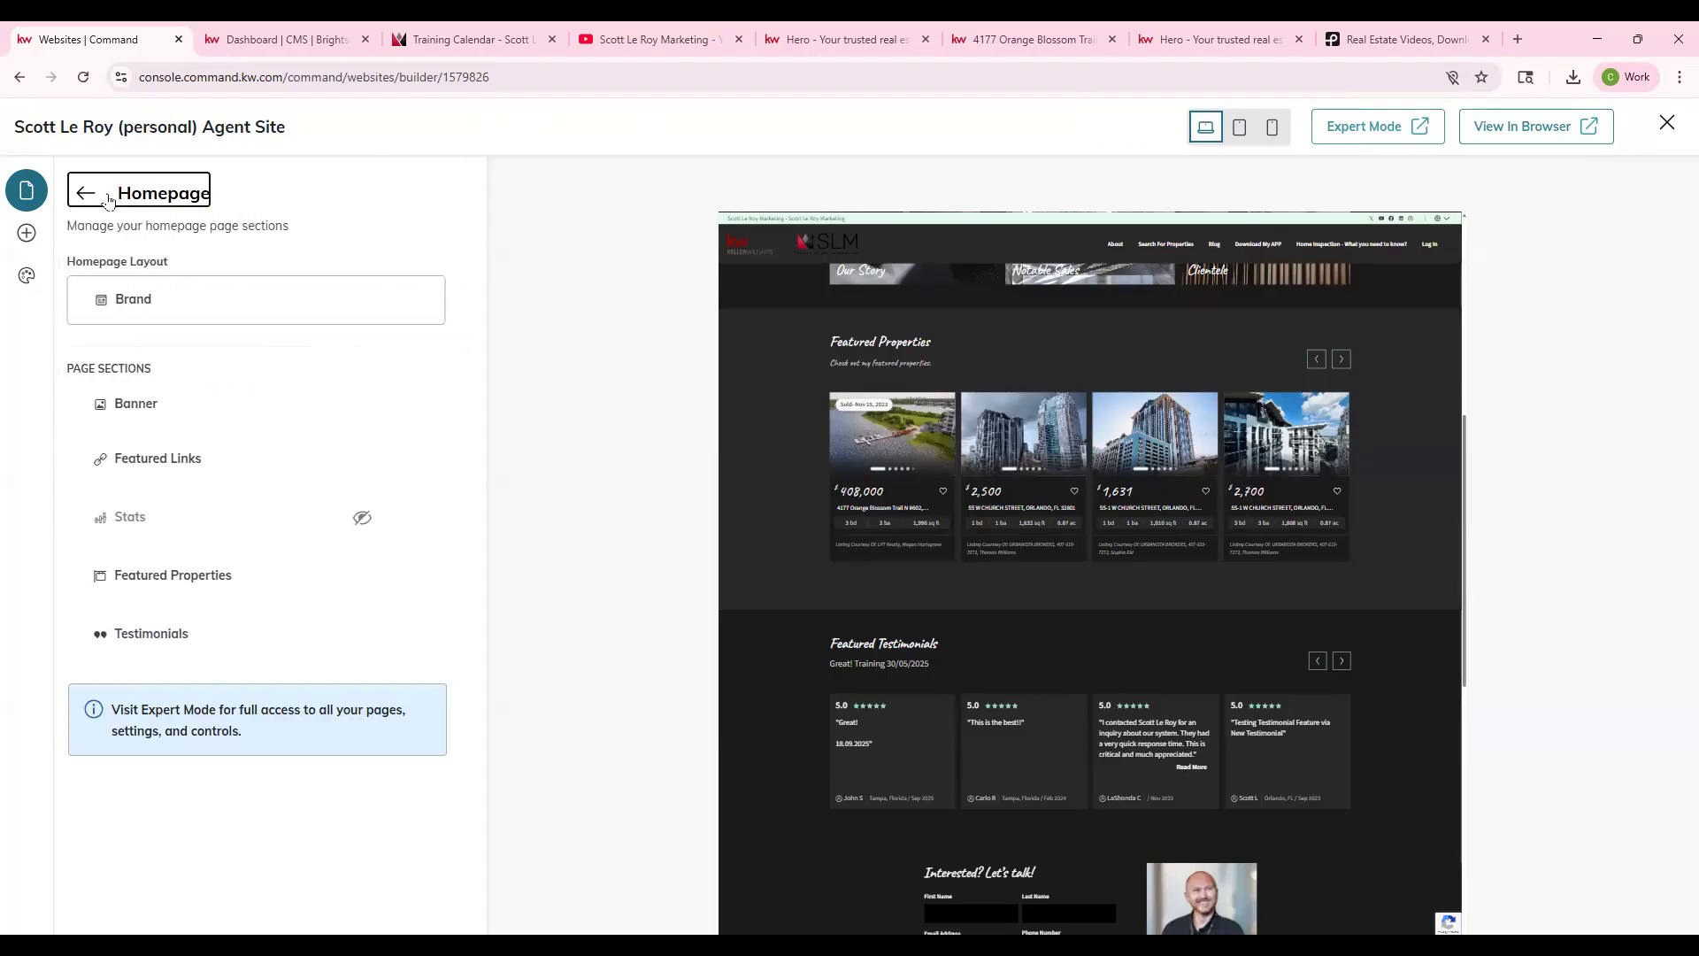
{"action": "left_click", "coordinate": [177, 306]}
- Apply the Search homepage layout with the 'Let's Find Your Dream Home' banner, then return to Pages
{"action": "mouse_move", "coordinate": [255, 366]}
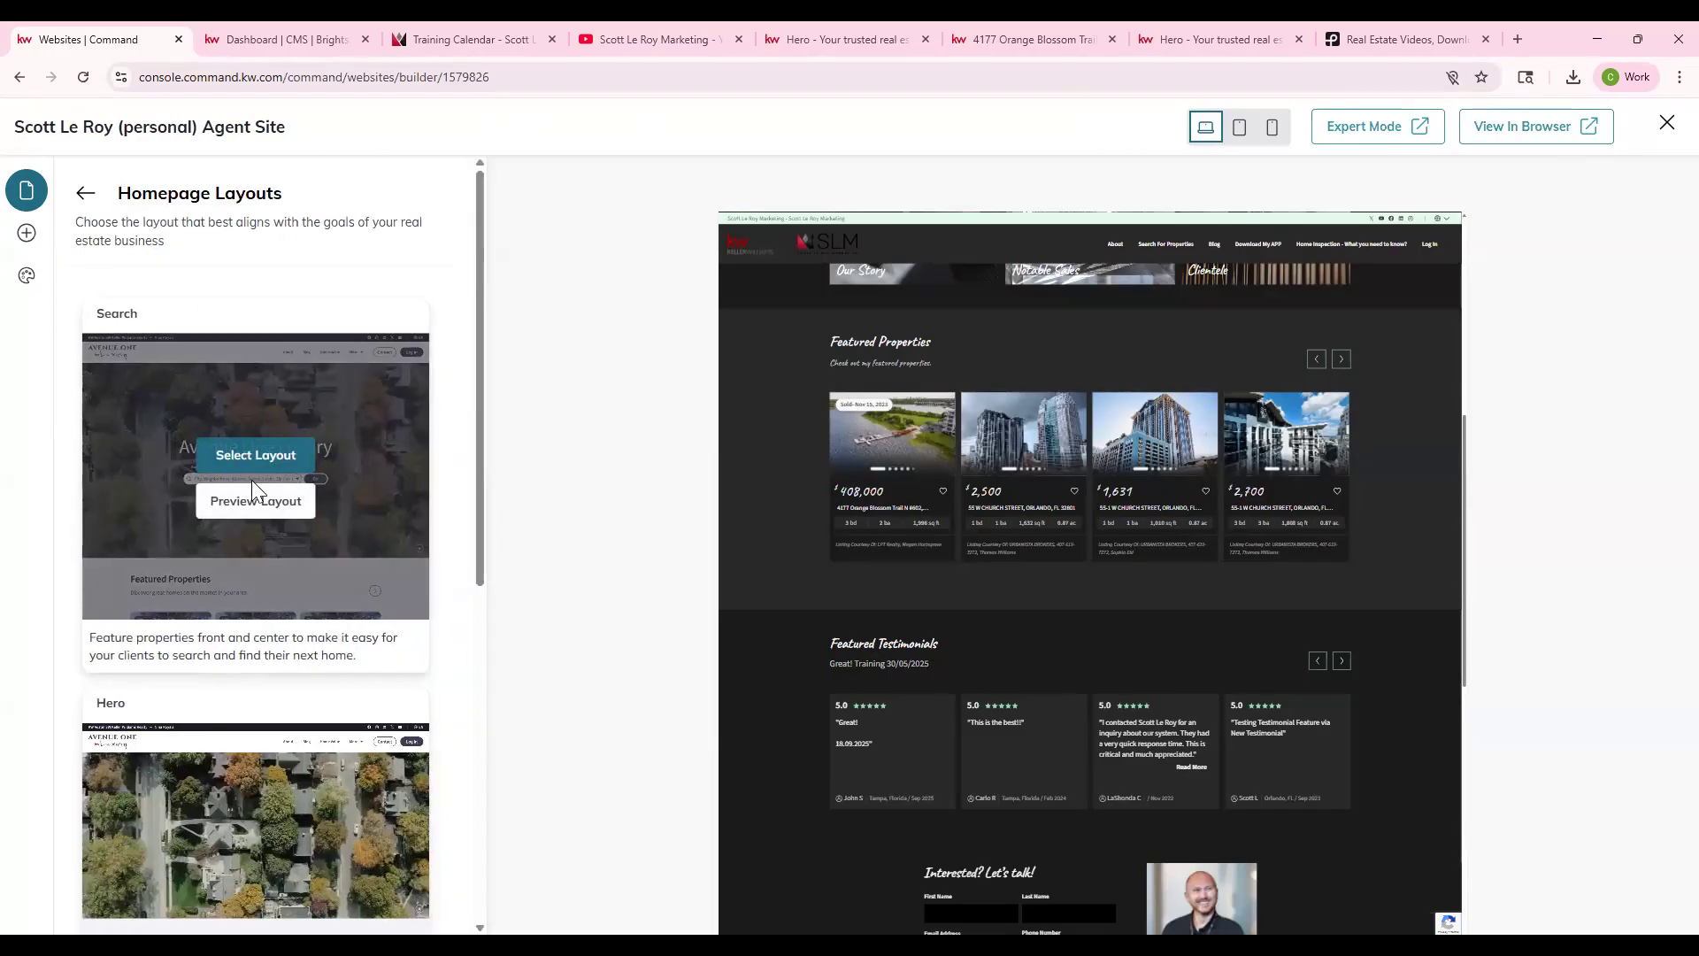
{"action": "left_click", "coordinate": [262, 453]}
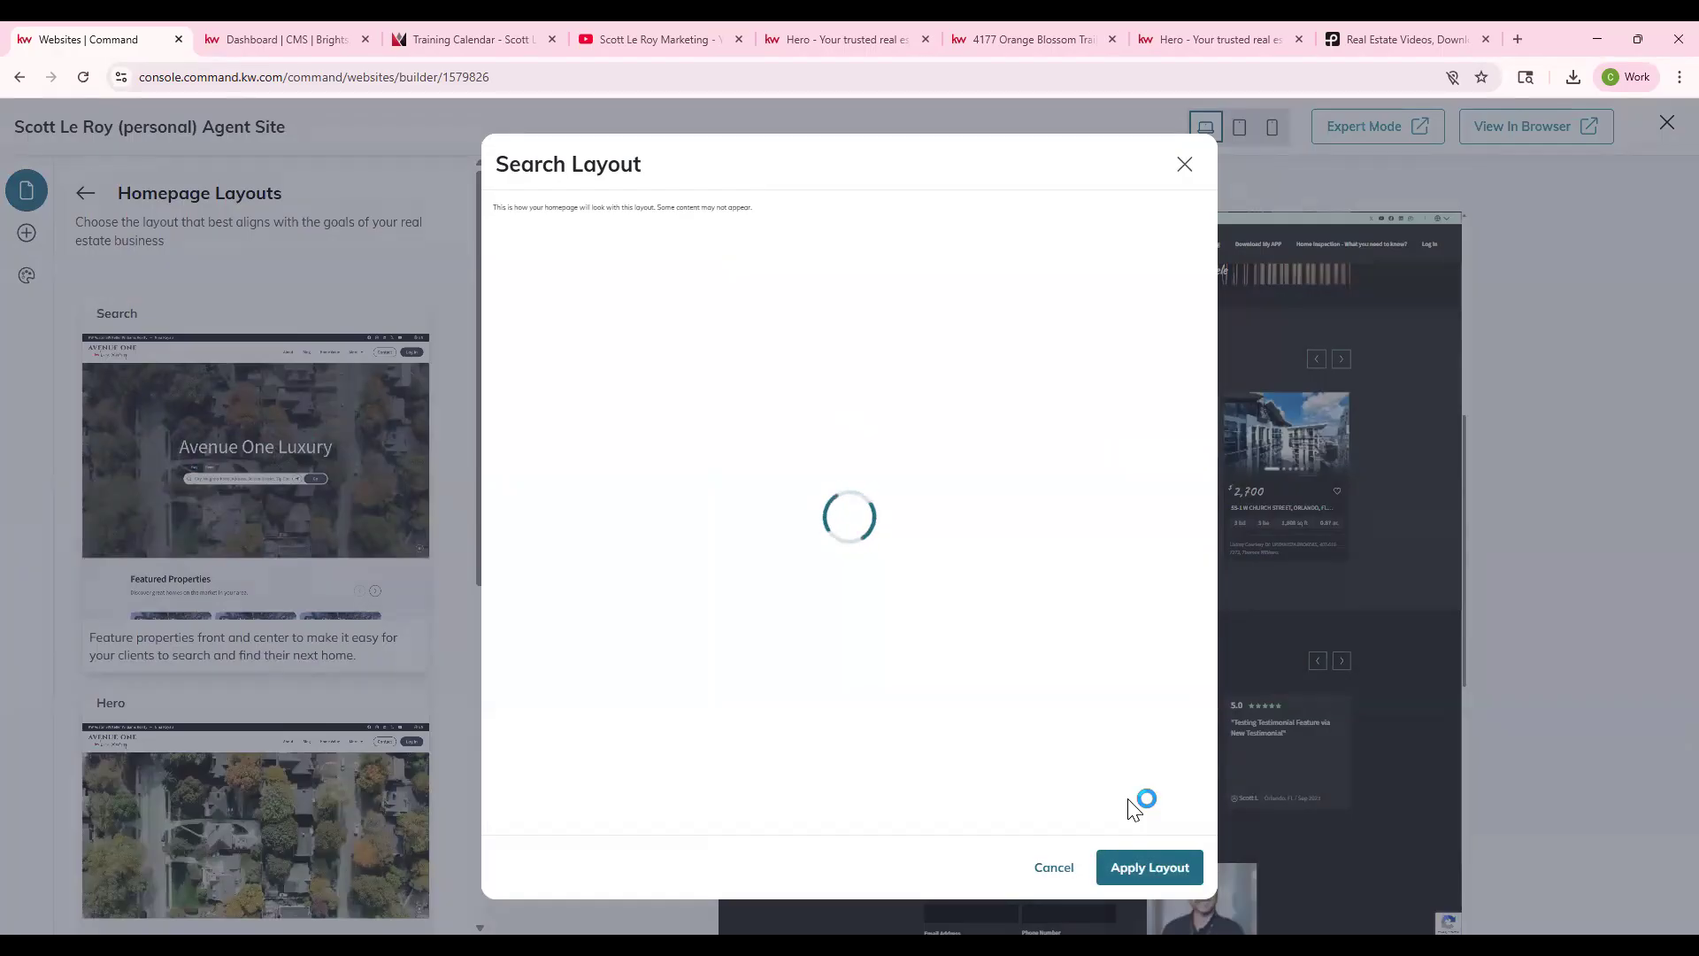
{"action": "left_click", "coordinate": [1150, 868]}
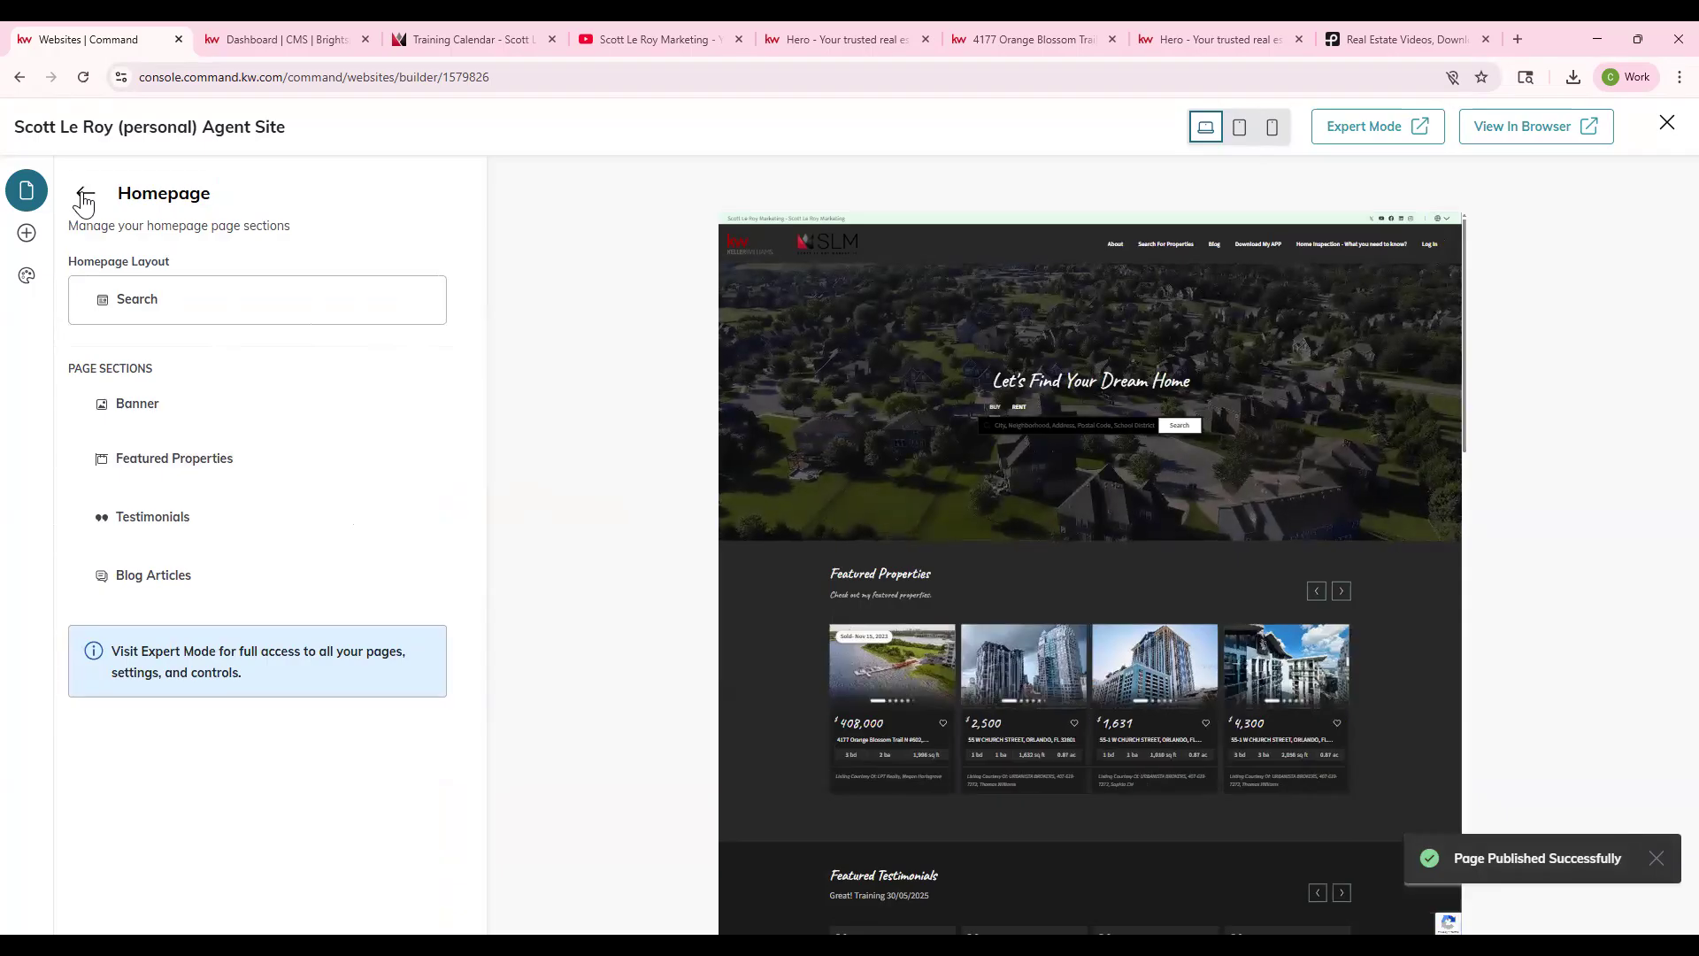
{"action": "left_click", "coordinate": [83, 196]}
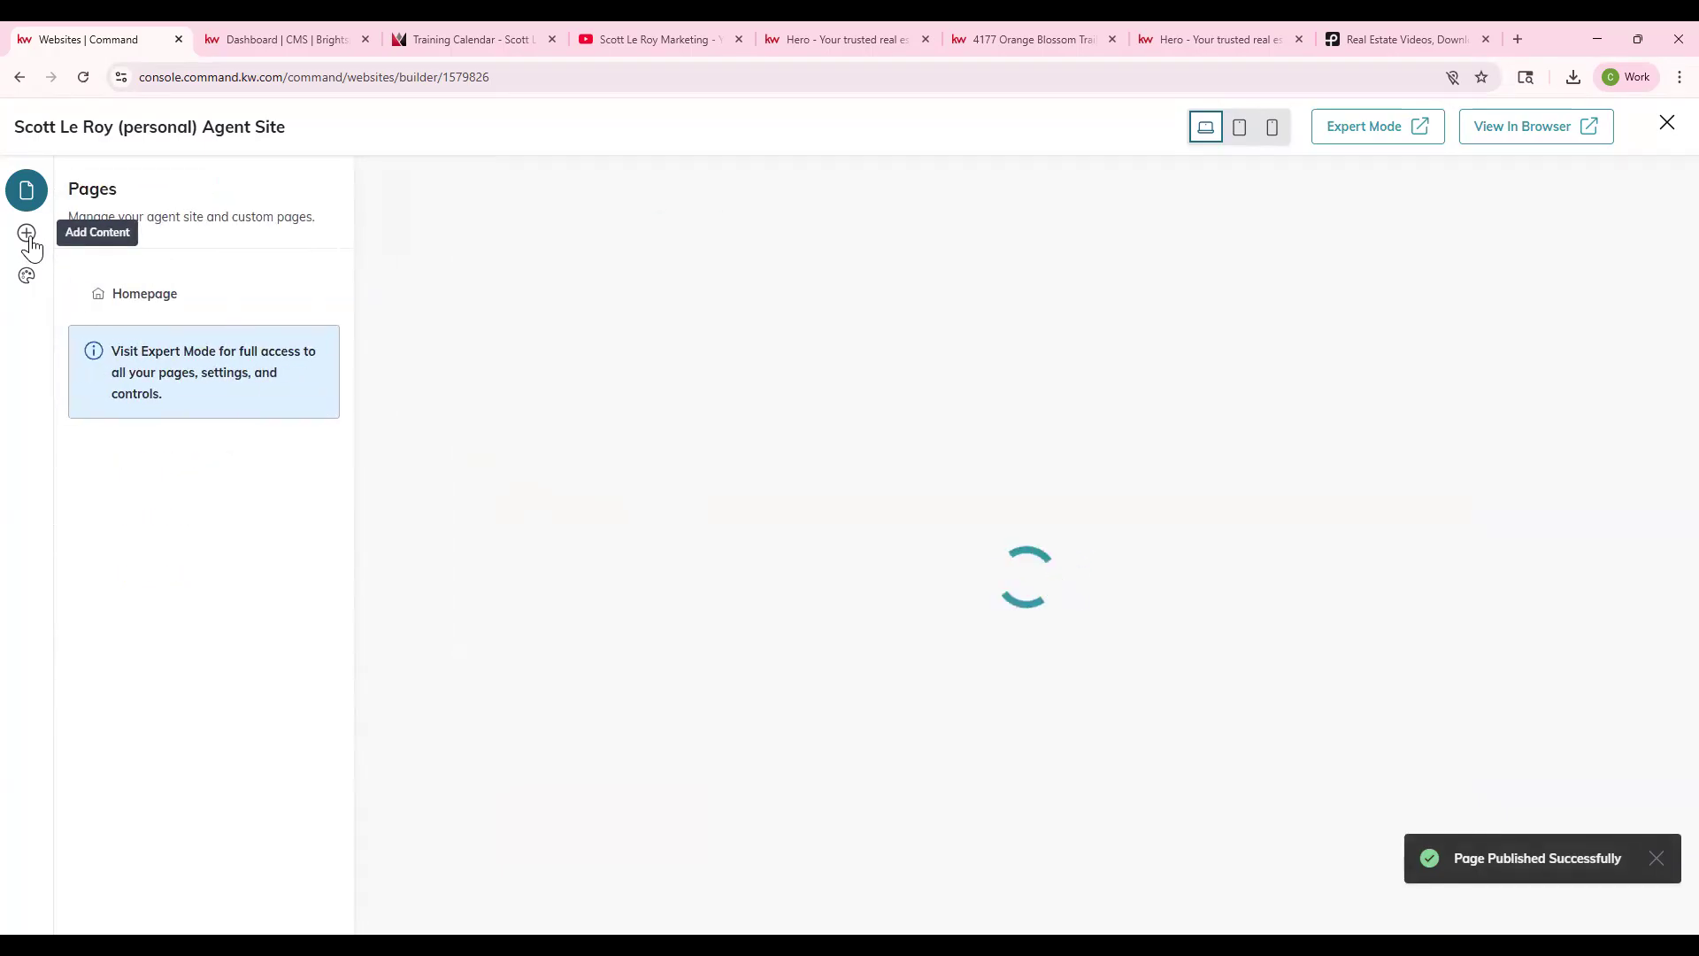
- Start a new blog post, look over its subheadline and body, then back out to Add Content
{"action": "left_click", "coordinate": [30, 246]}
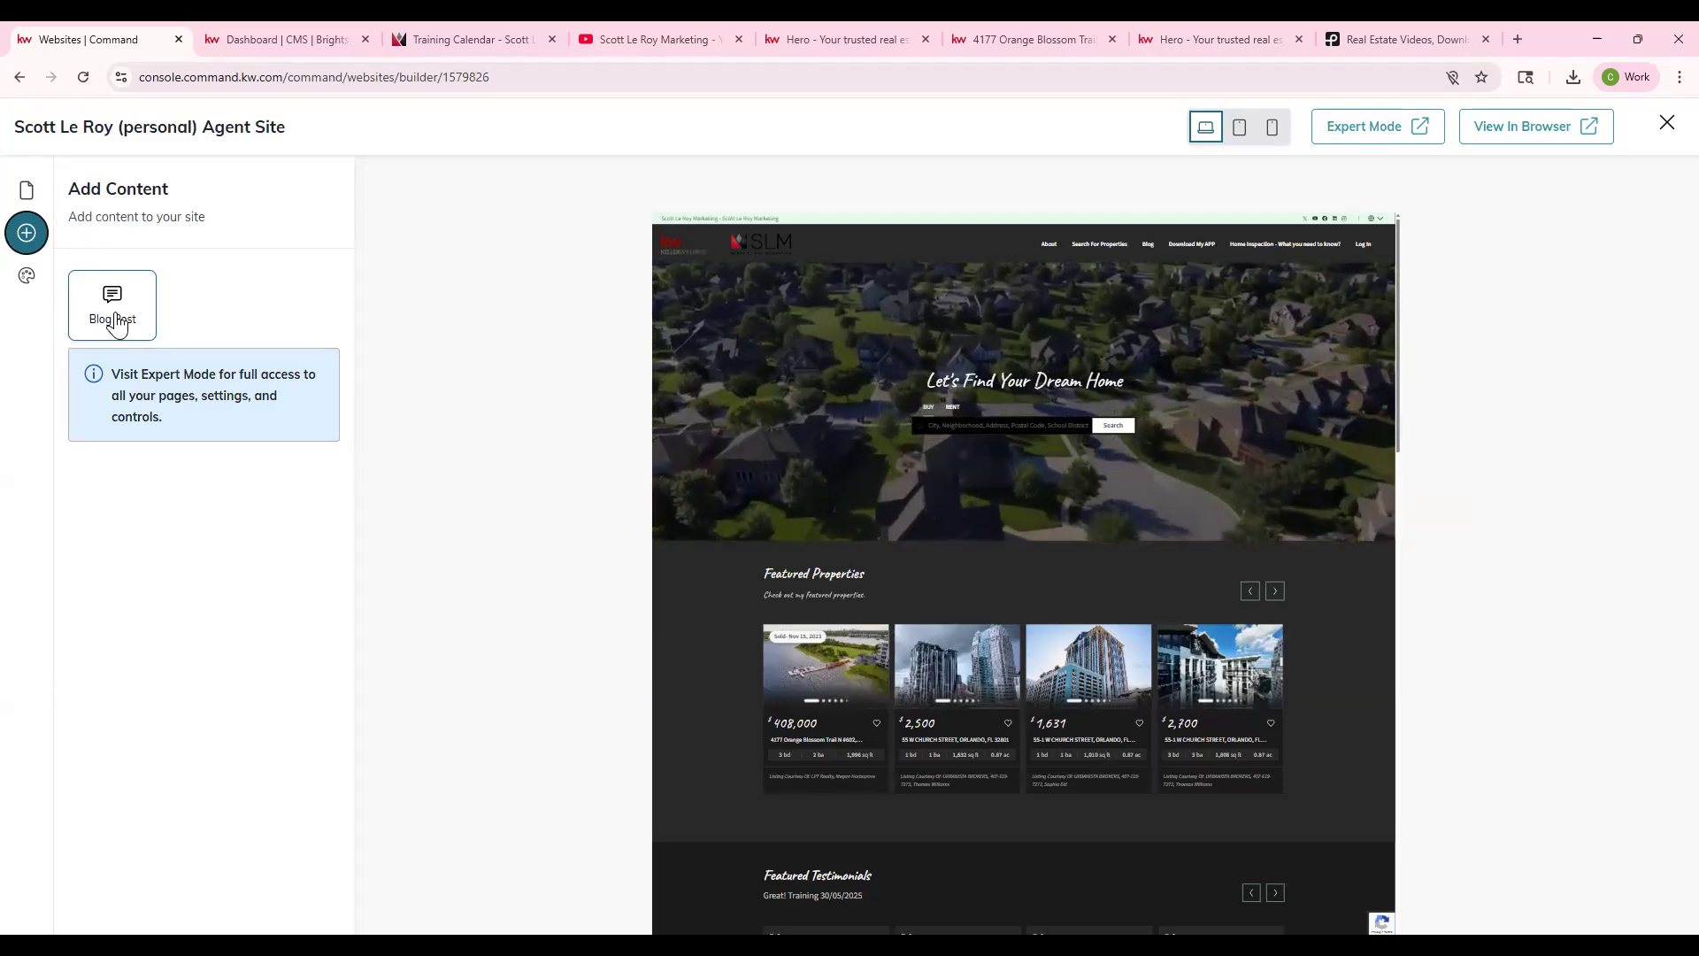
{"action": "left_click", "coordinate": [115, 318]}
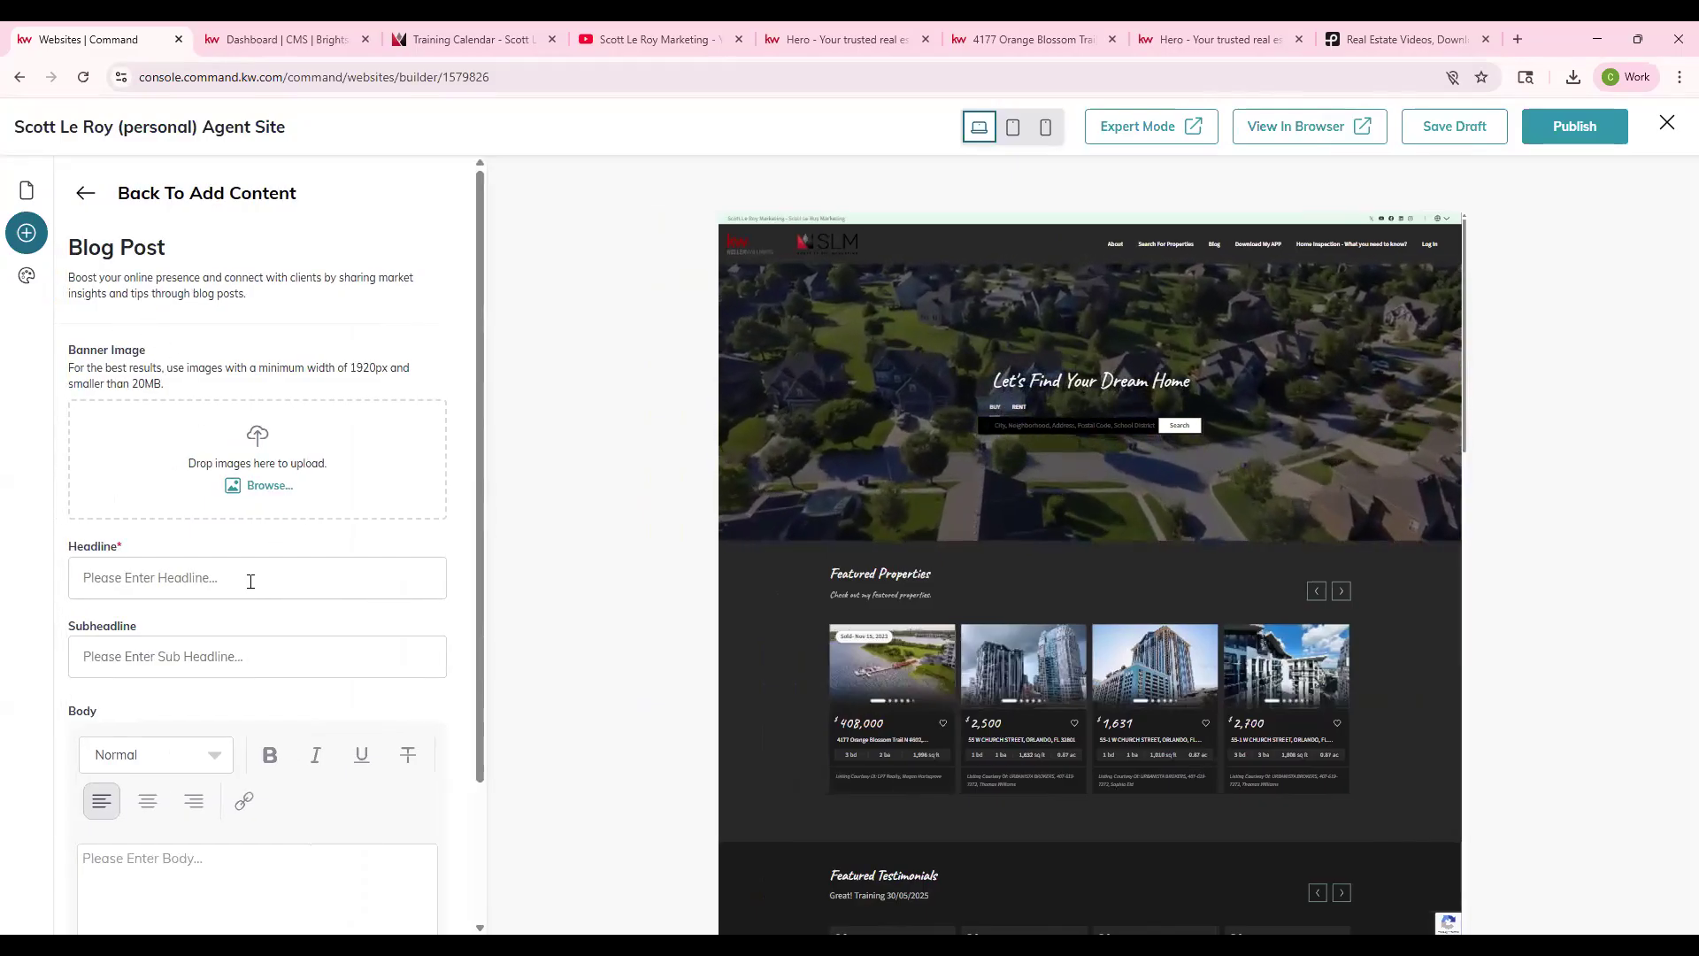
{"action": "scroll", "coordinate": [252, 589], "scroll_direction": "down", "scroll_amount": 1}
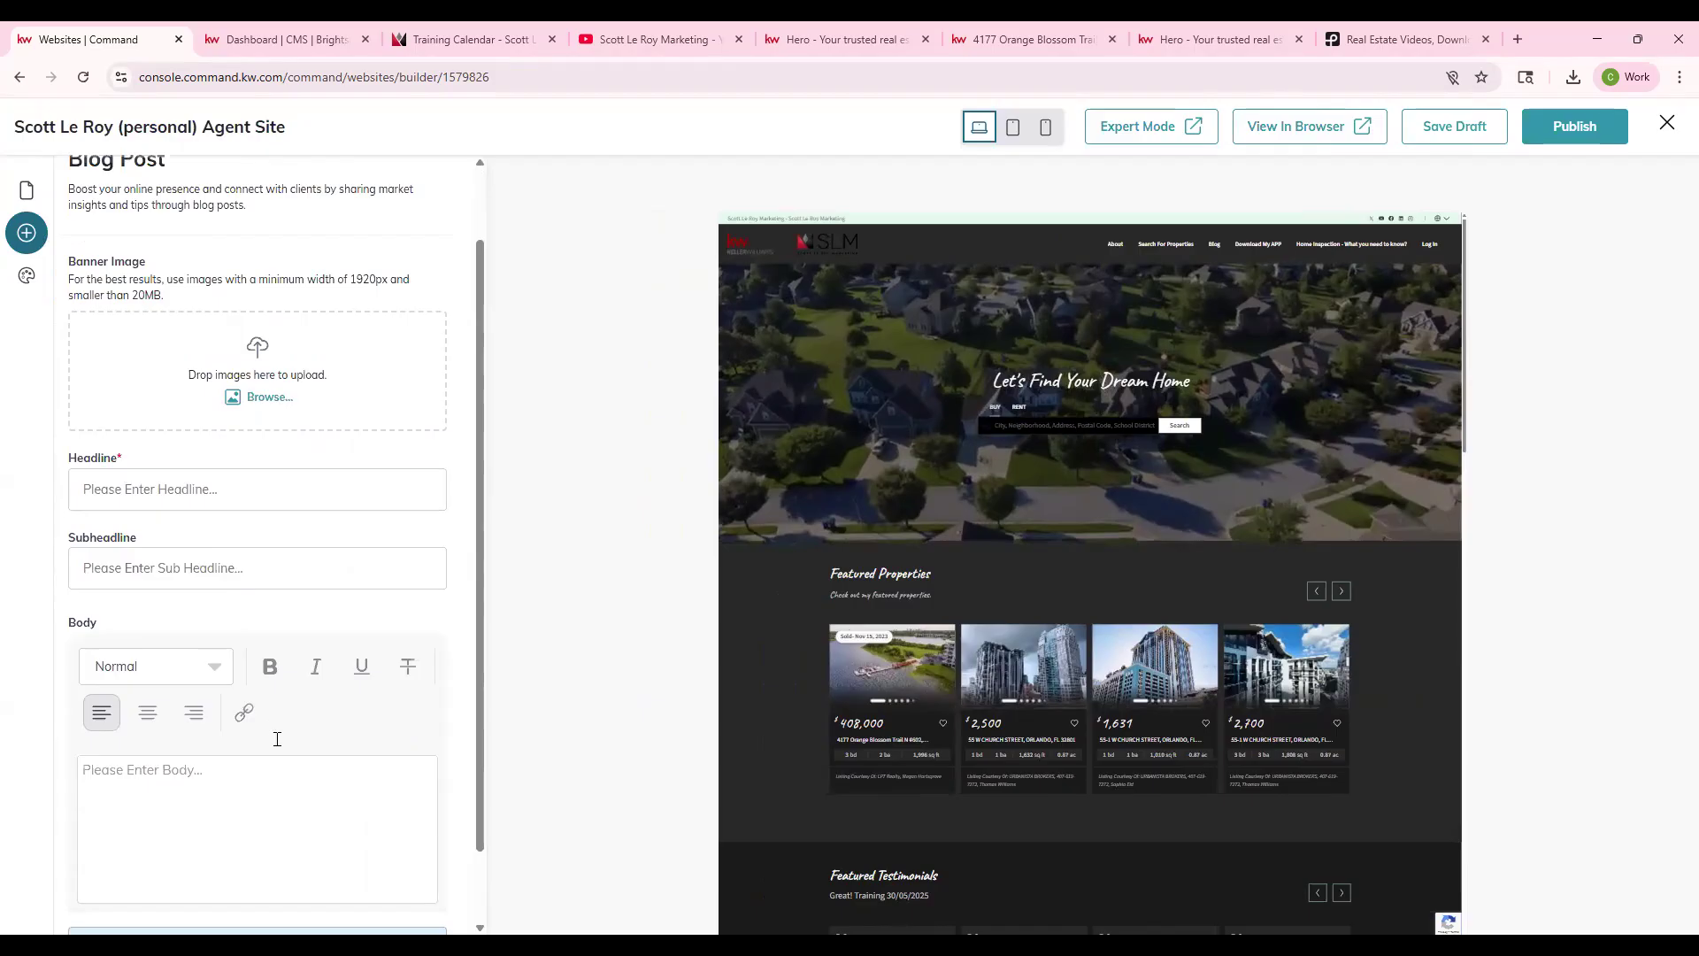
{"action": "scroll", "coordinate": [277, 739], "scroll_direction": "down", "scroll_amount": 1}
{"action": "left_click", "coordinate": [151, 482]}
{"action": "left_click", "coordinate": [350, 719]}
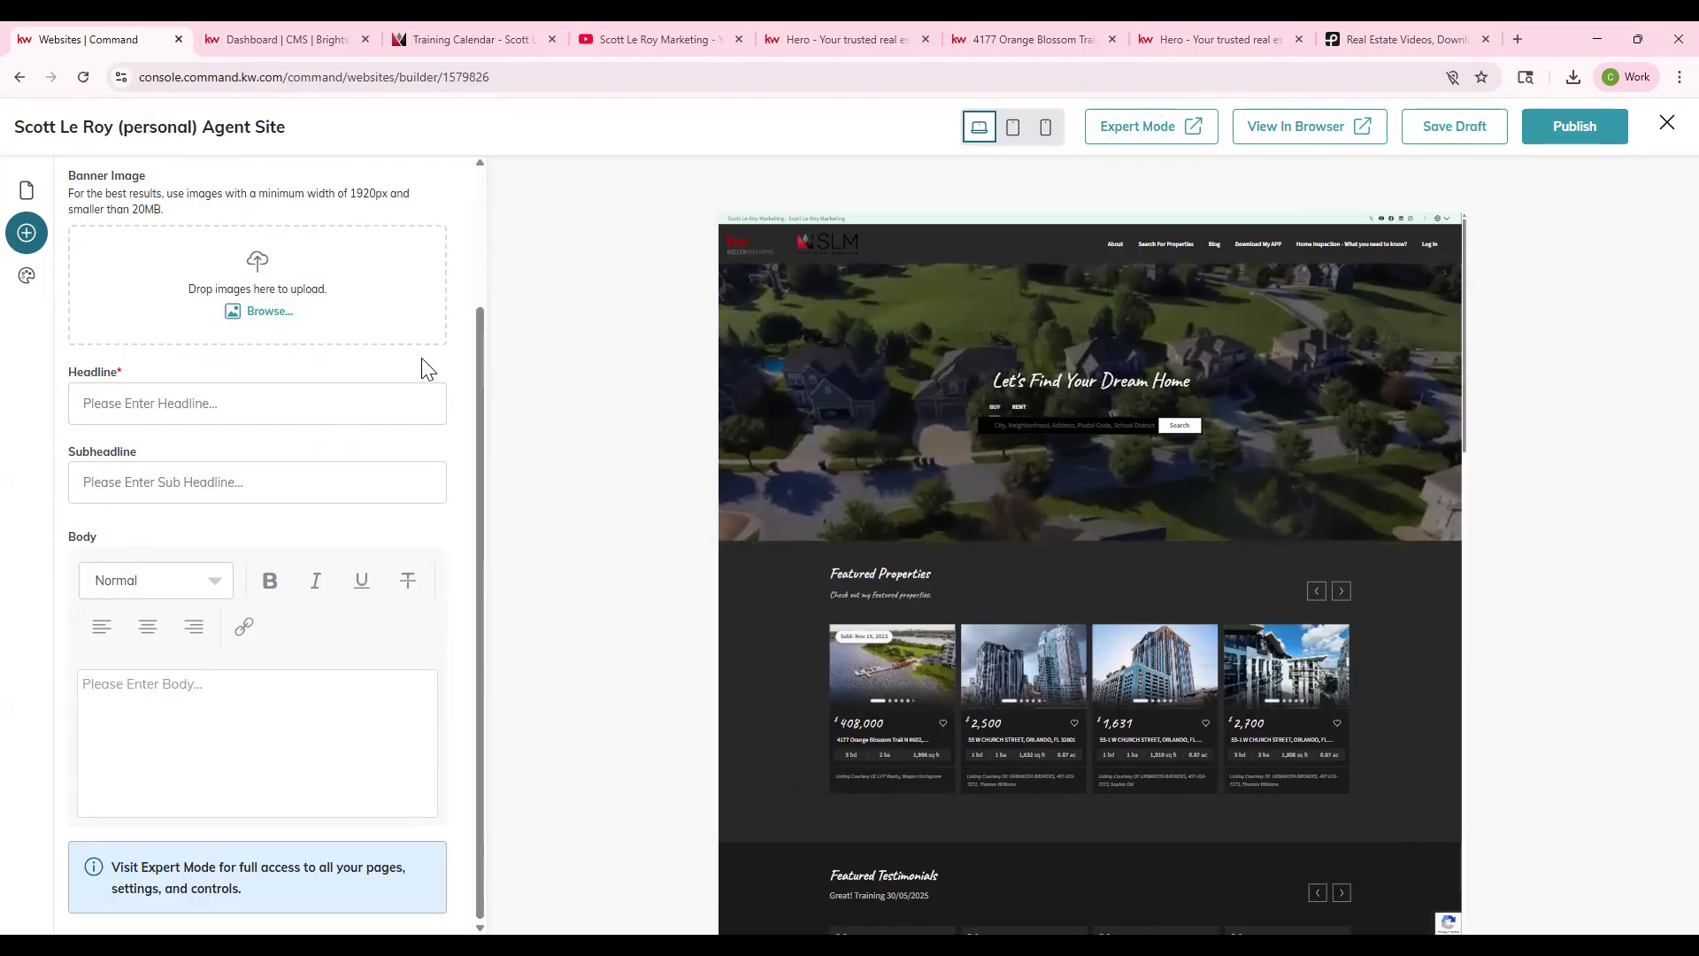
{"action": "scroll", "coordinate": [420, 385], "scroll_direction": "up", "scroll_amount": 2}
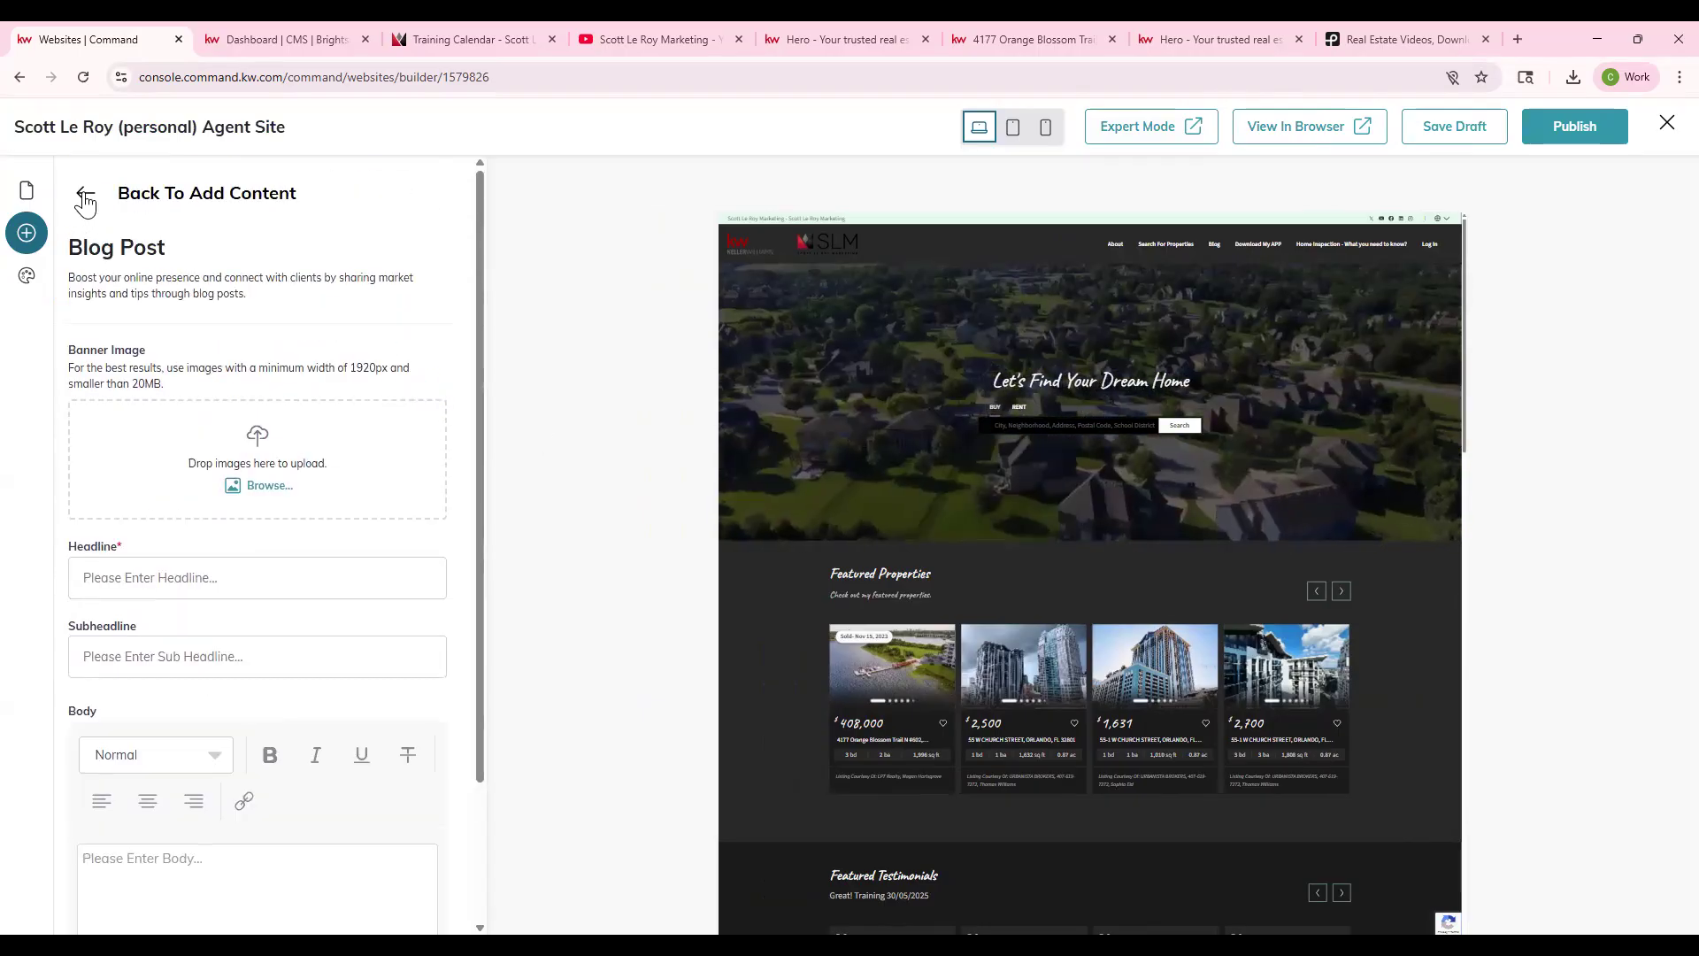
{"action": "left_click", "coordinate": [89, 193]}
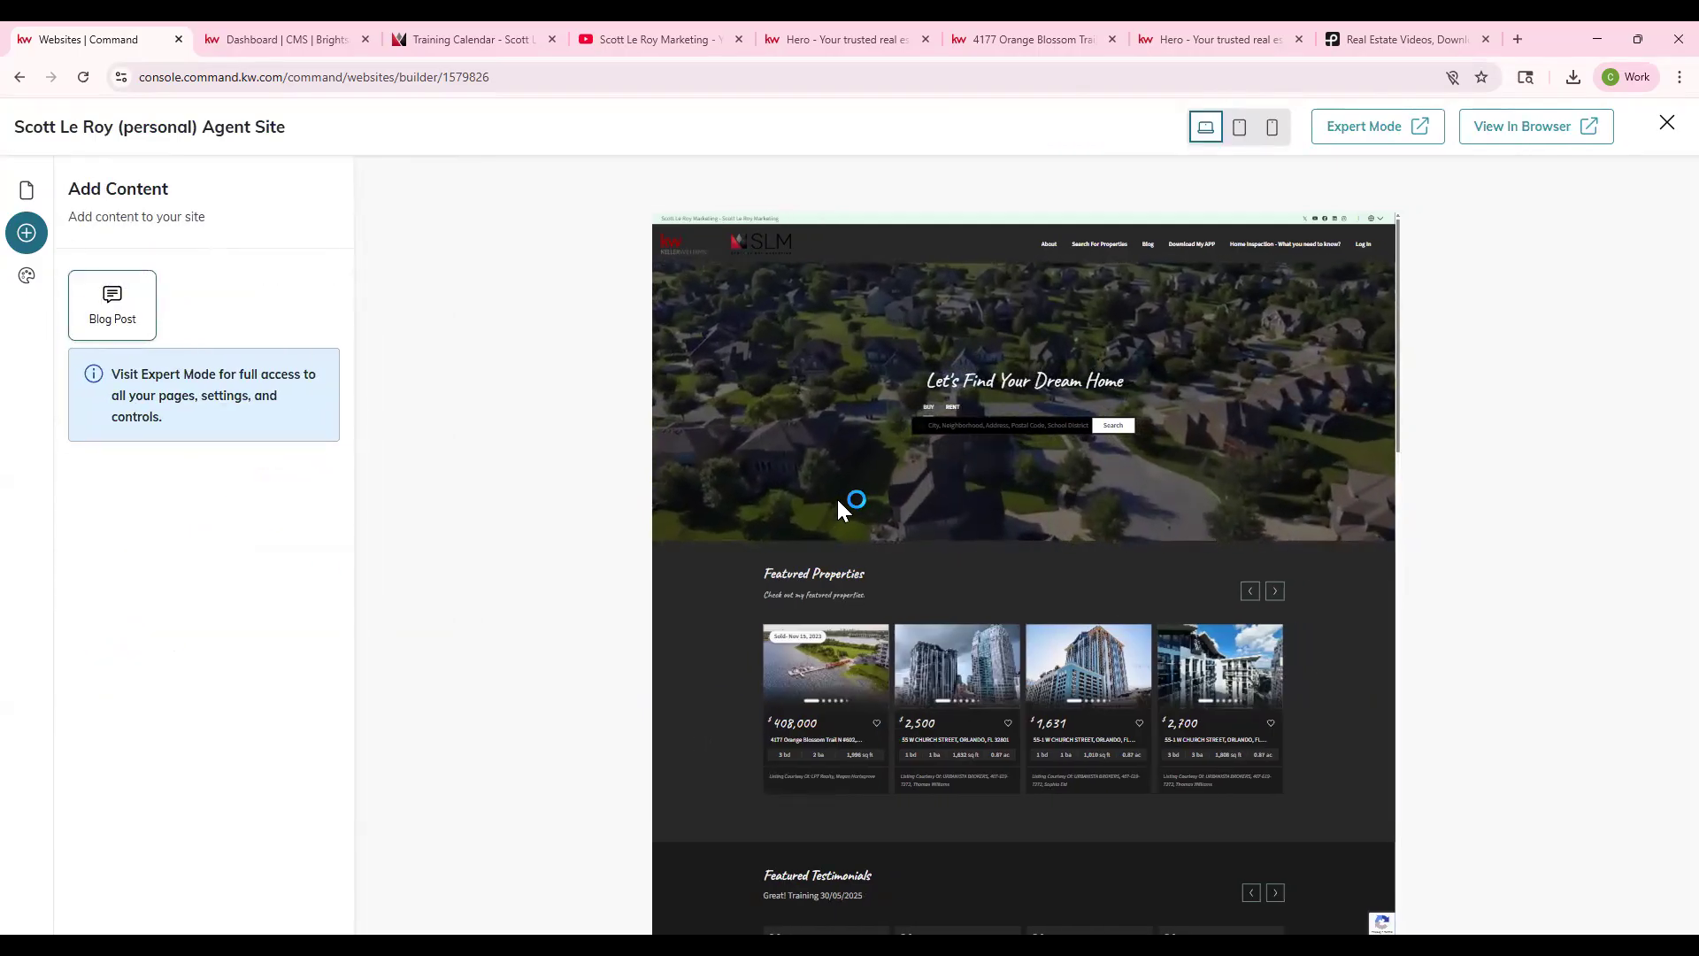
- Open the Design Studio's Classic and Modern templates, then switch to the live agent site
{"action": "left_click", "coordinate": [26, 277]}
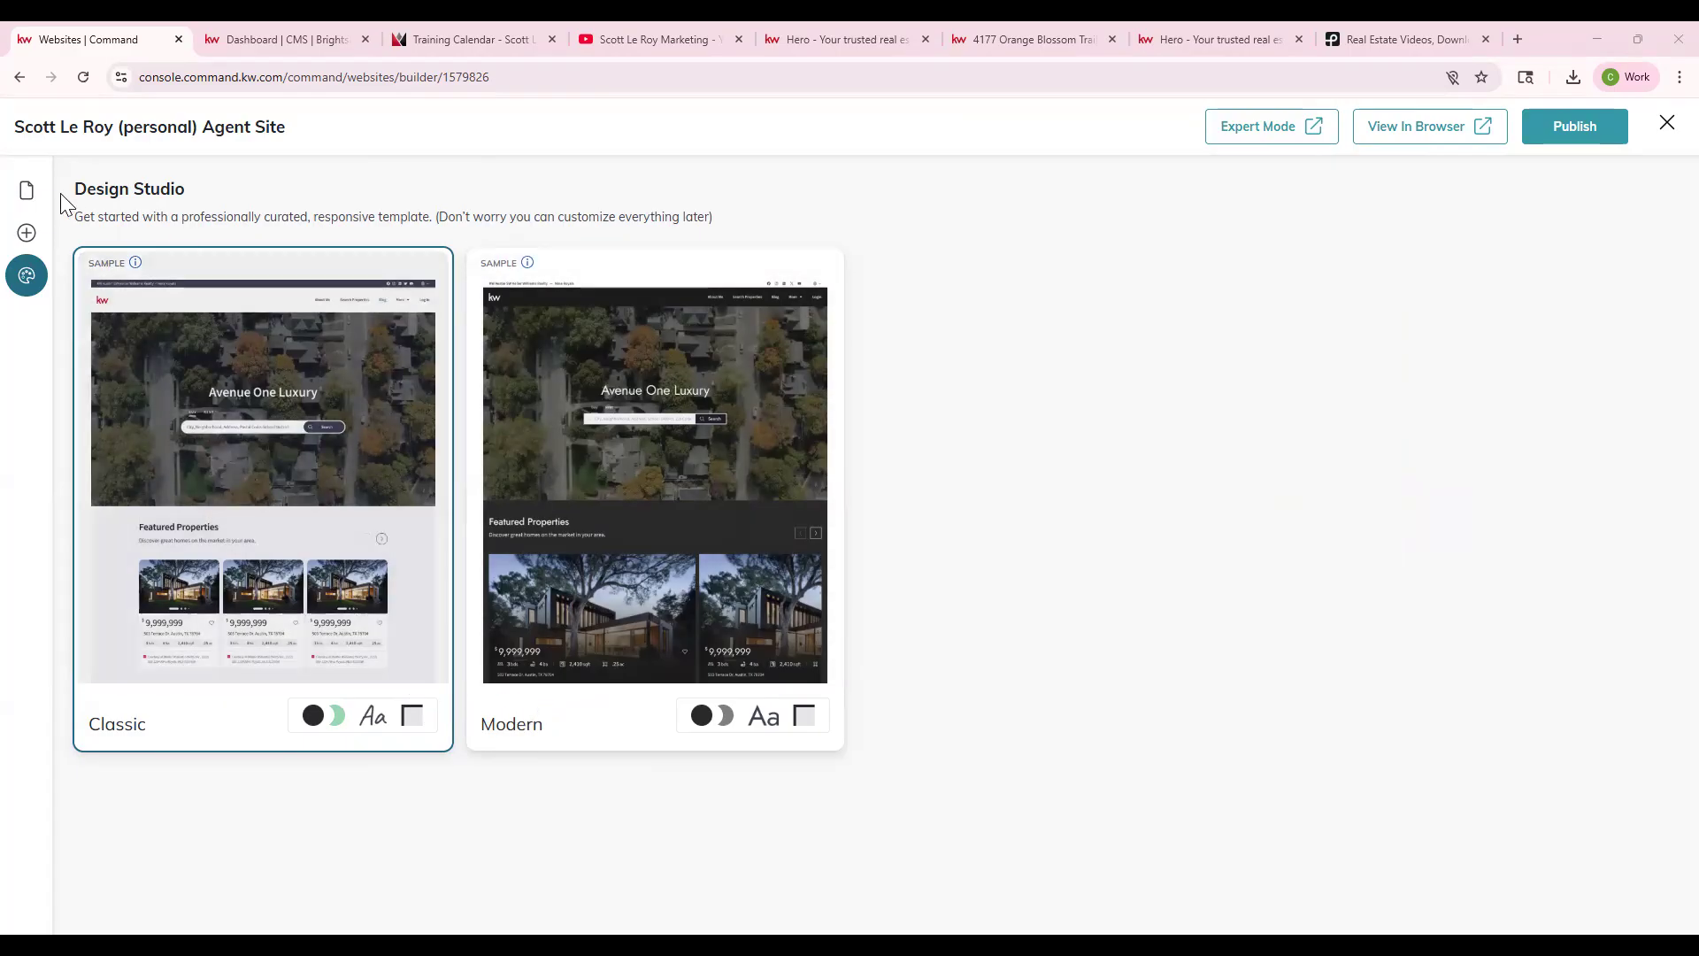
{"action": "left_click", "coordinate": [853, 39]}
- Scroll the live site from the aerial banner through By the Numbers, Excellence gallery and testimonials
{"action": "scroll", "coordinate": [549, 260], "scroll_direction": "up", "scroll_amount": 15}
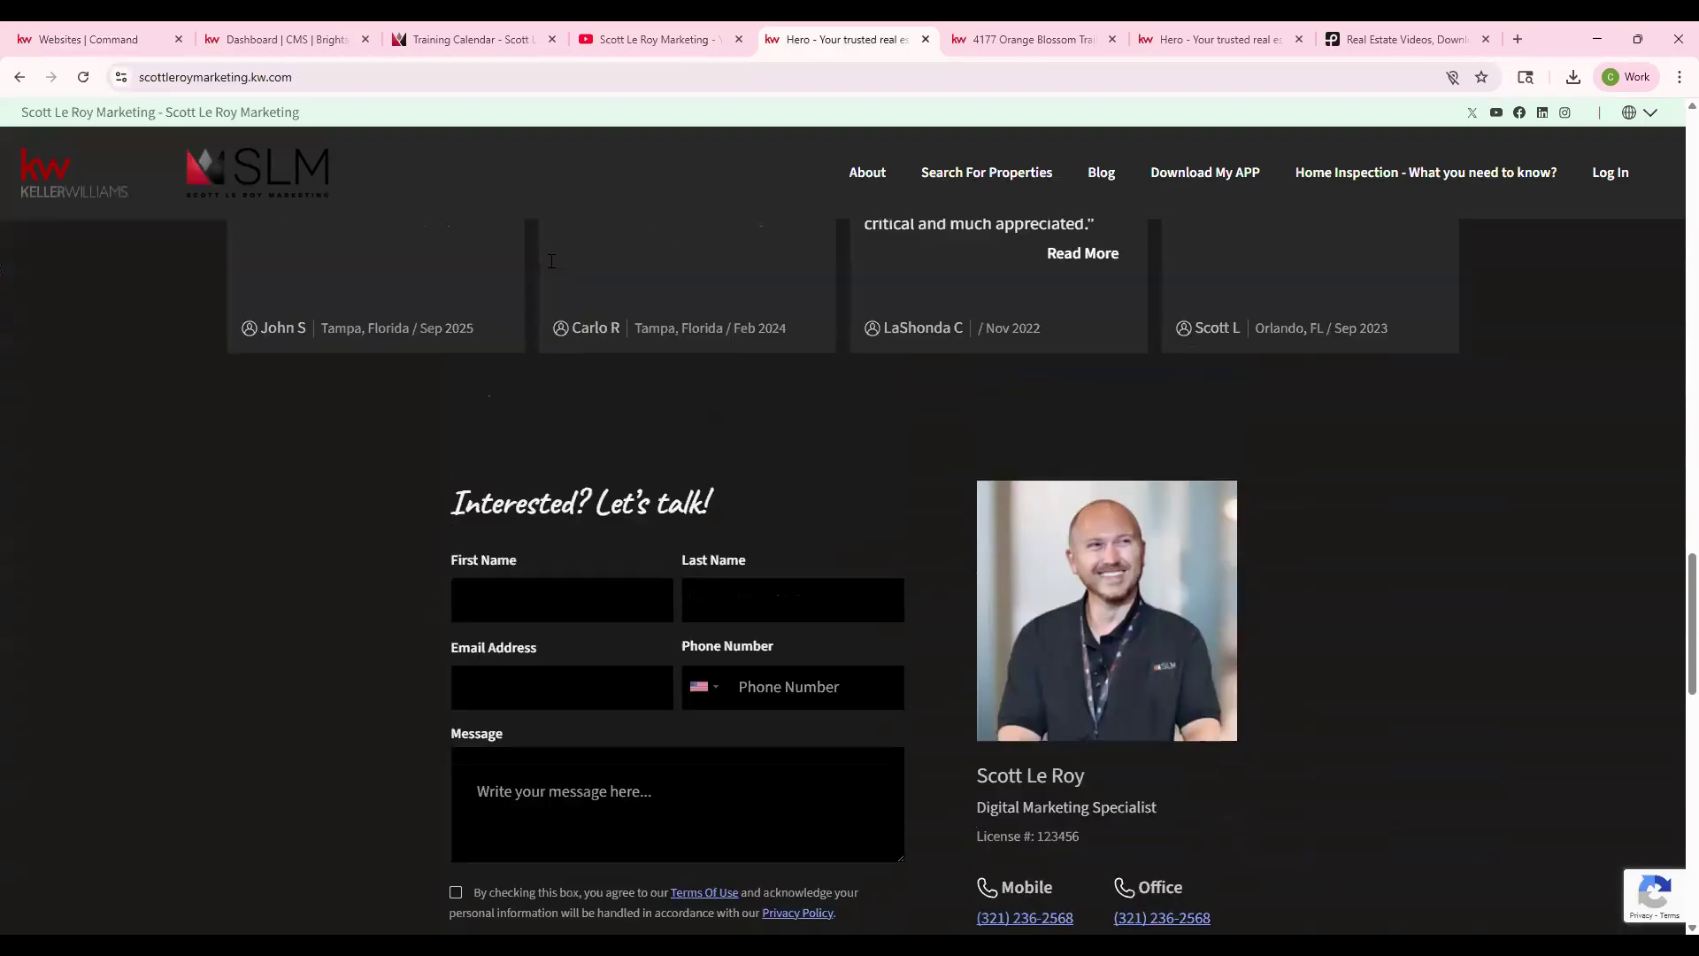
{"action": "scroll", "coordinate": [550, 260], "scroll_direction": "up", "scroll_amount": 15}
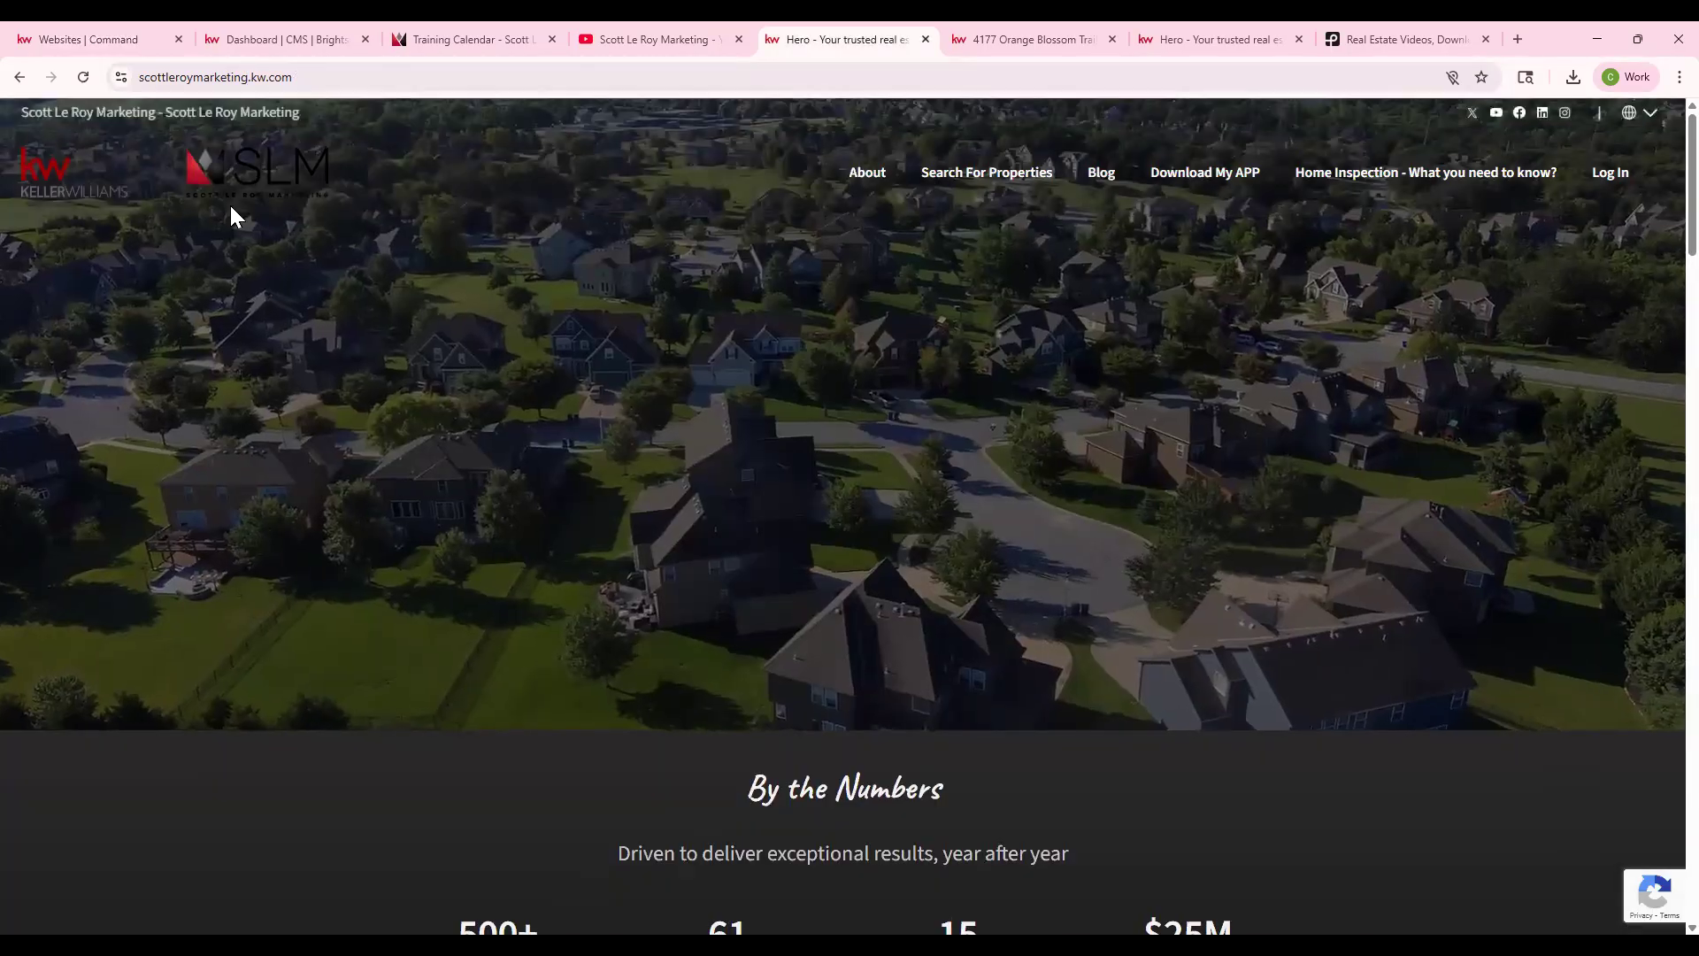
{"action": "scroll", "coordinate": [547, 232], "scroll_direction": "down", "scroll_amount": 2}
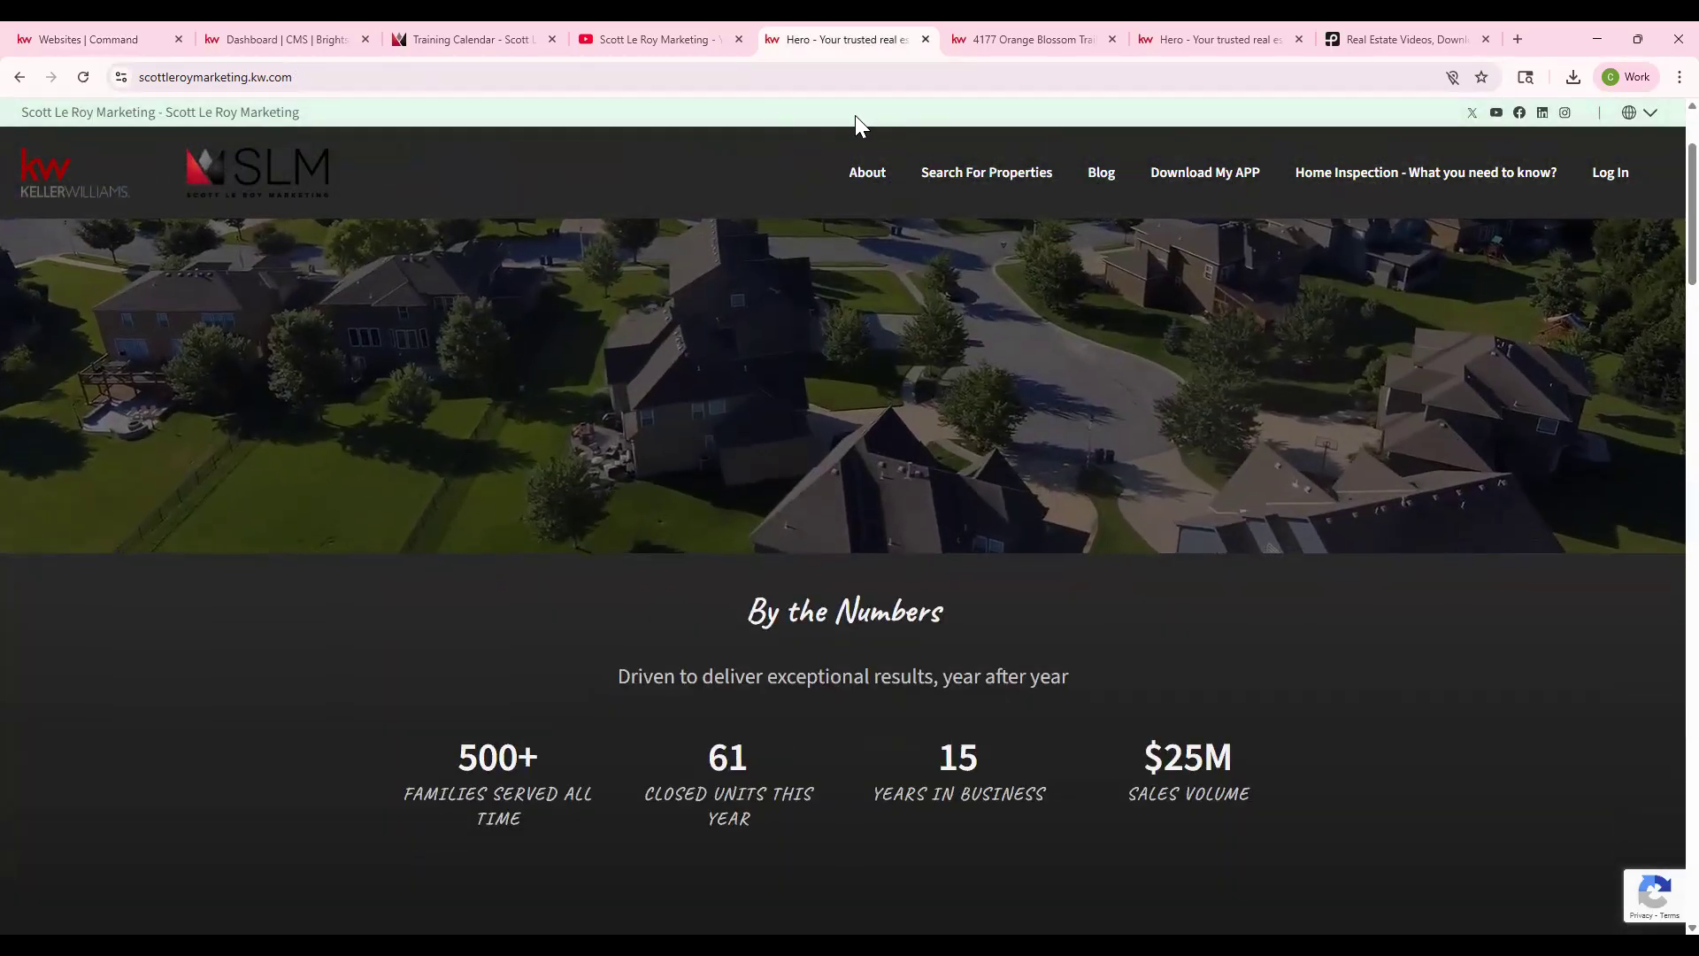
{"action": "scroll", "coordinate": [561, 704], "scroll_direction": "down", "scroll_amount": 1}
{"action": "scroll", "coordinate": [561, 704], "scroll_direction": "down", "scroll_amount": 6}
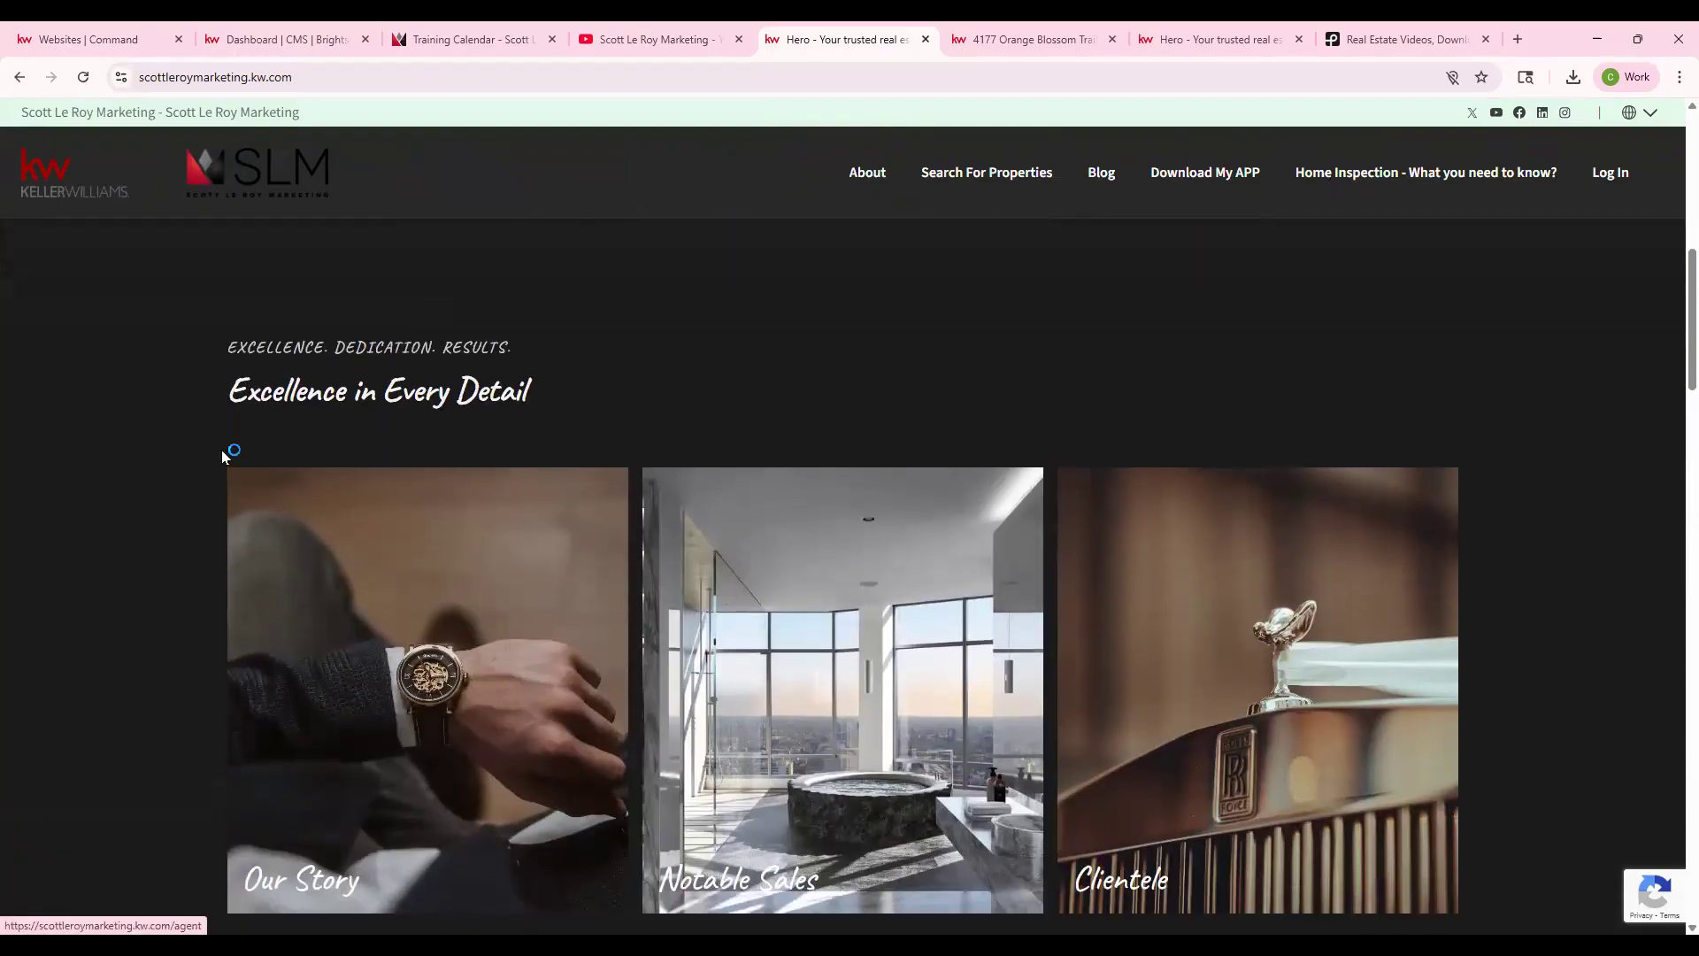
{"action": "scroll", "coordinate": [235, 542], "scroll_direction": "down", "scroll_amount": 1}
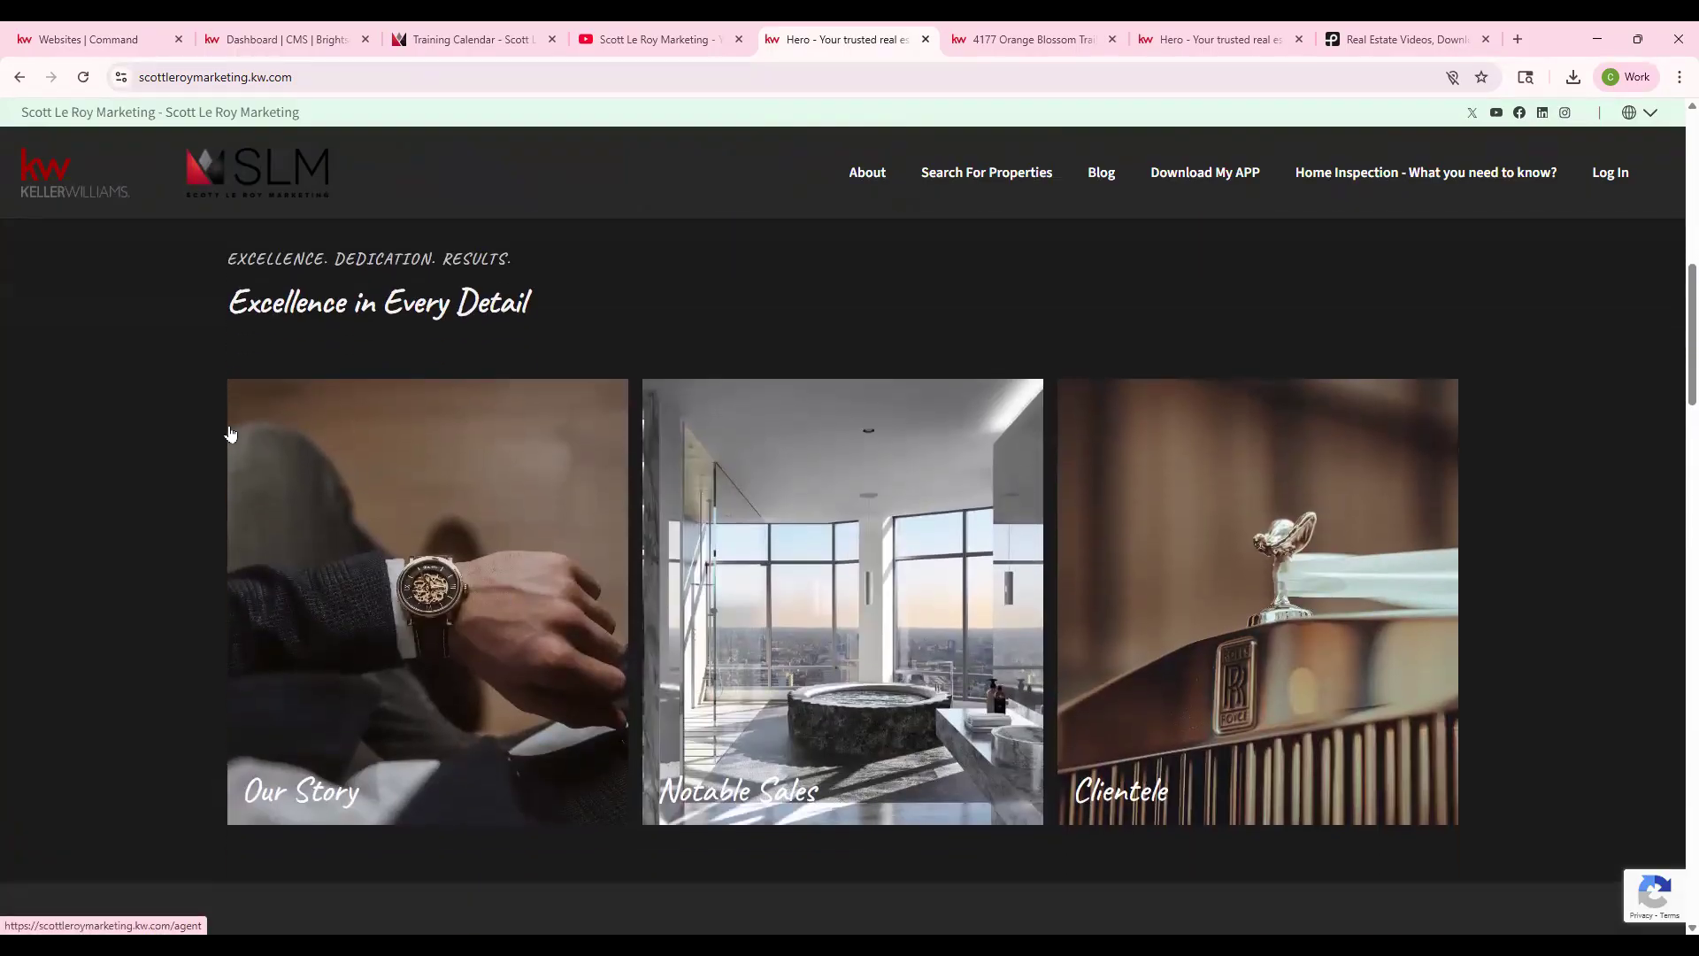
{"action": "scroll", "coordinate": [642, 425], "scroll_direction": "down", "scroll_amount": 4}
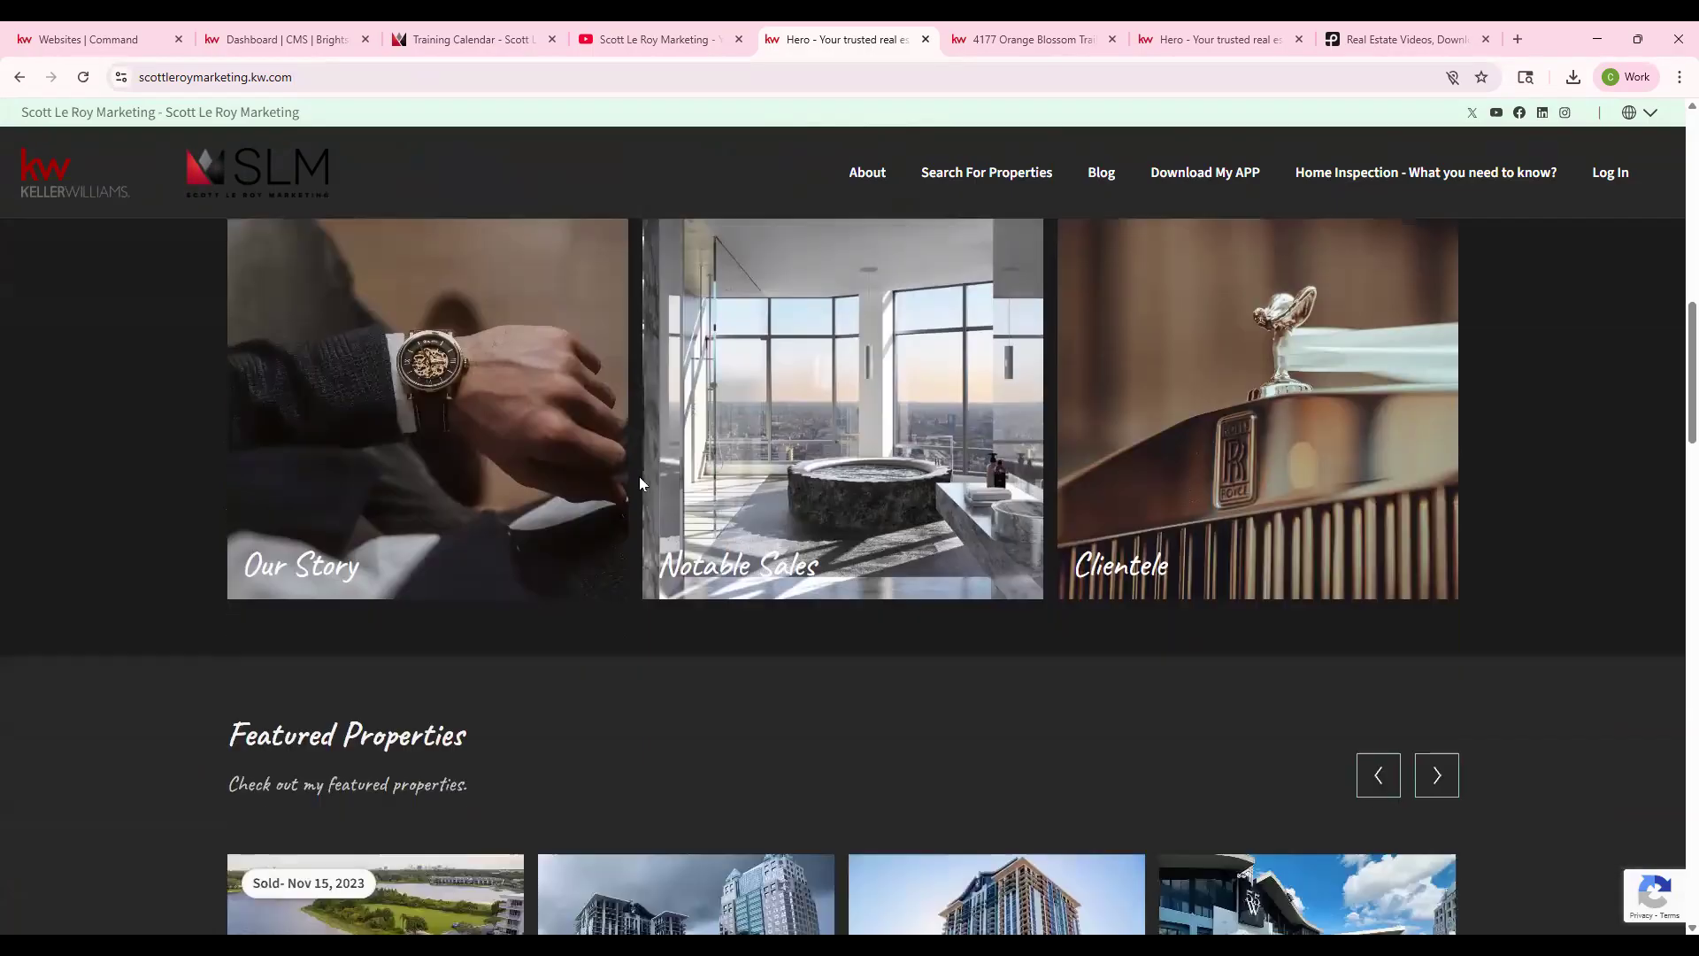
{"action": "scroll", "coordinate": [354, 691], "scroll_direction": "down", "scroll_amount": 4}
{"action": "scroll", "coordinate": [519, 746], "scroll_direction": "down", "scroll_amount": 7}
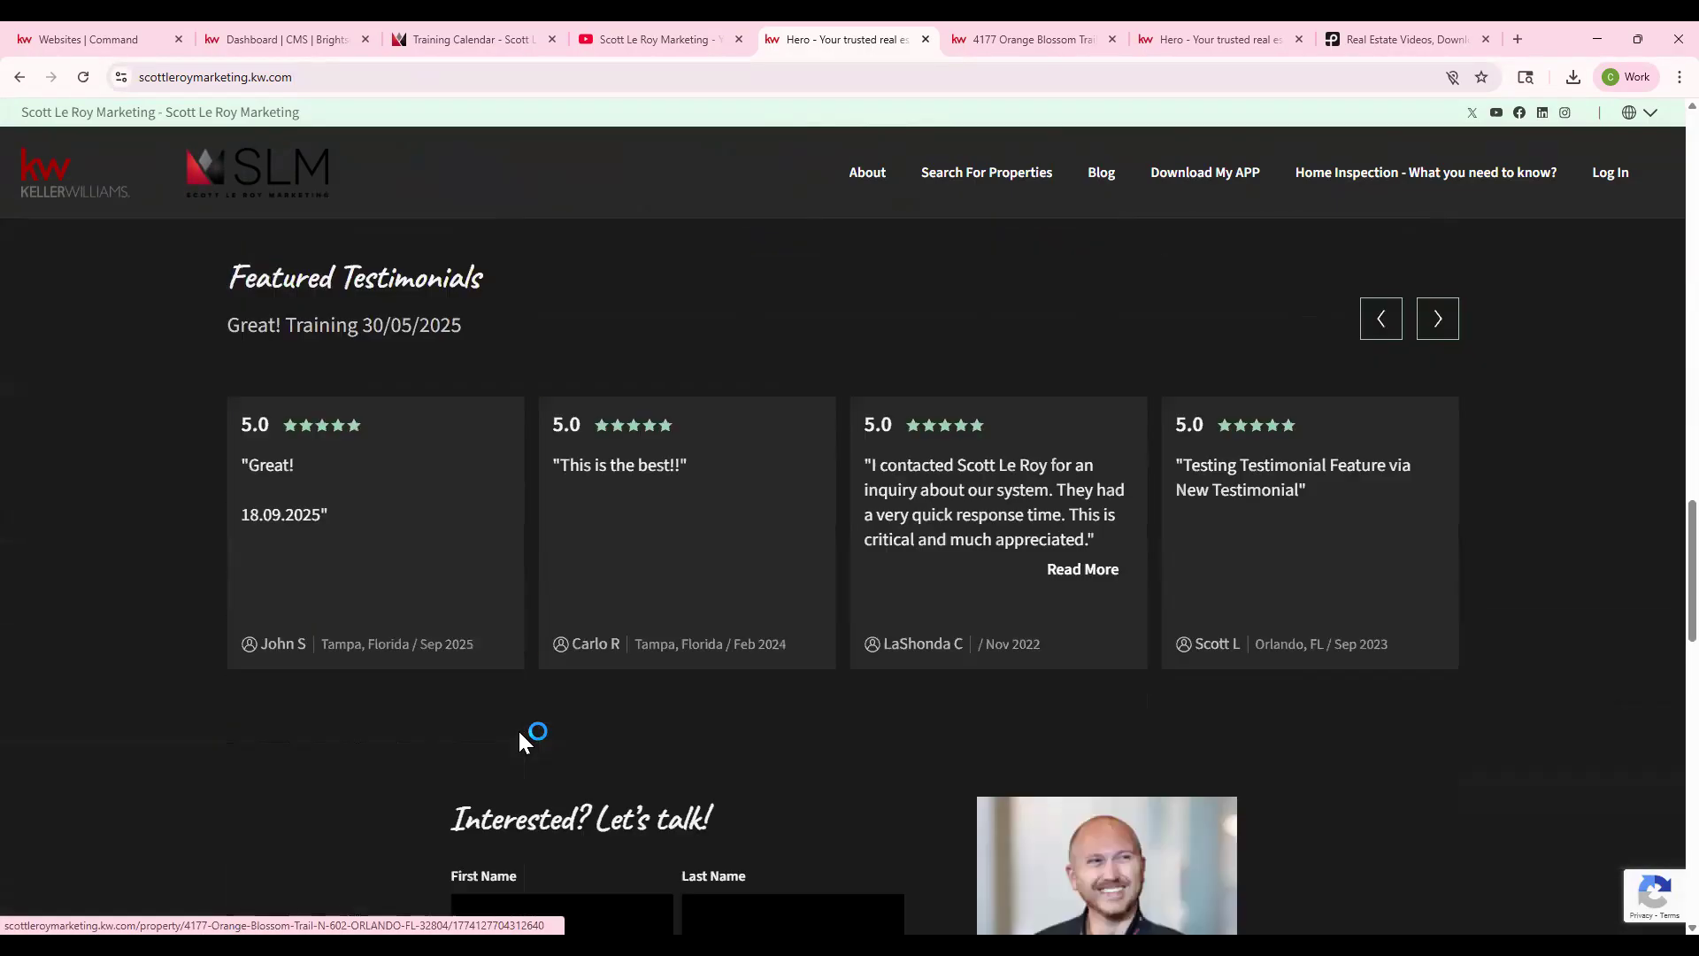
{"action": "scroll", "coordinate": [292, 442], "scroll_direction": "up", "scroll_amount": 2}
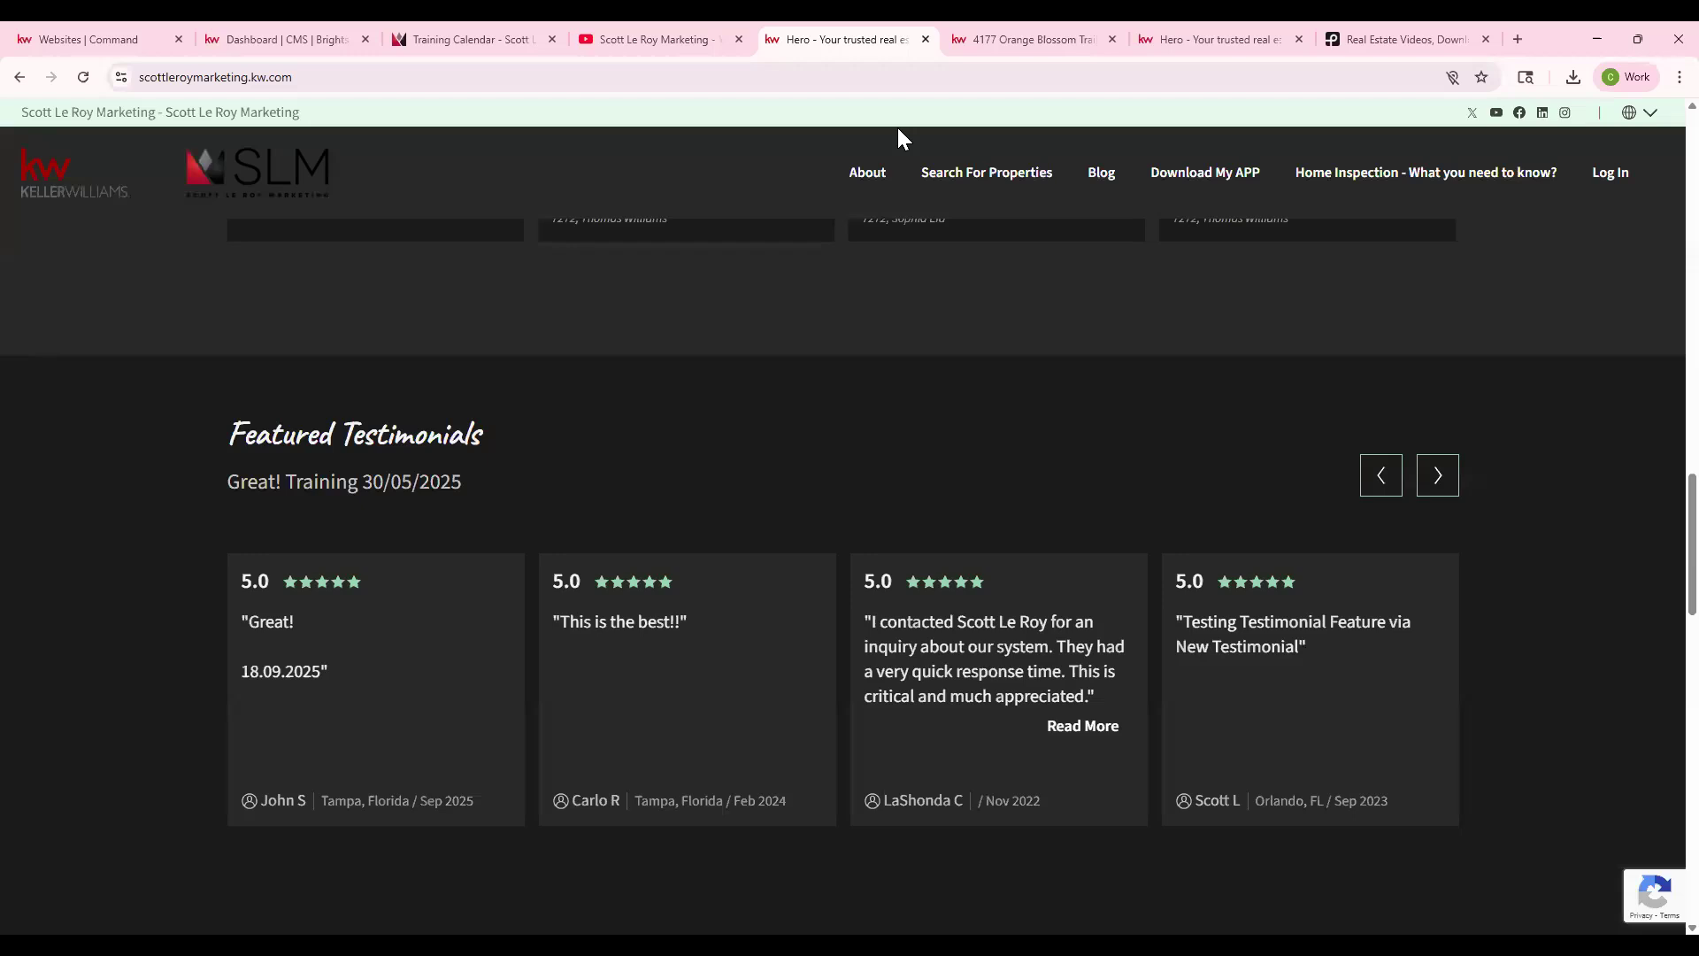
- Choose the Modern theme with Pewter Light colours, Source Sans 3 font and Pill corners
{"action": "left_click", "coordinate": [78, 39]}
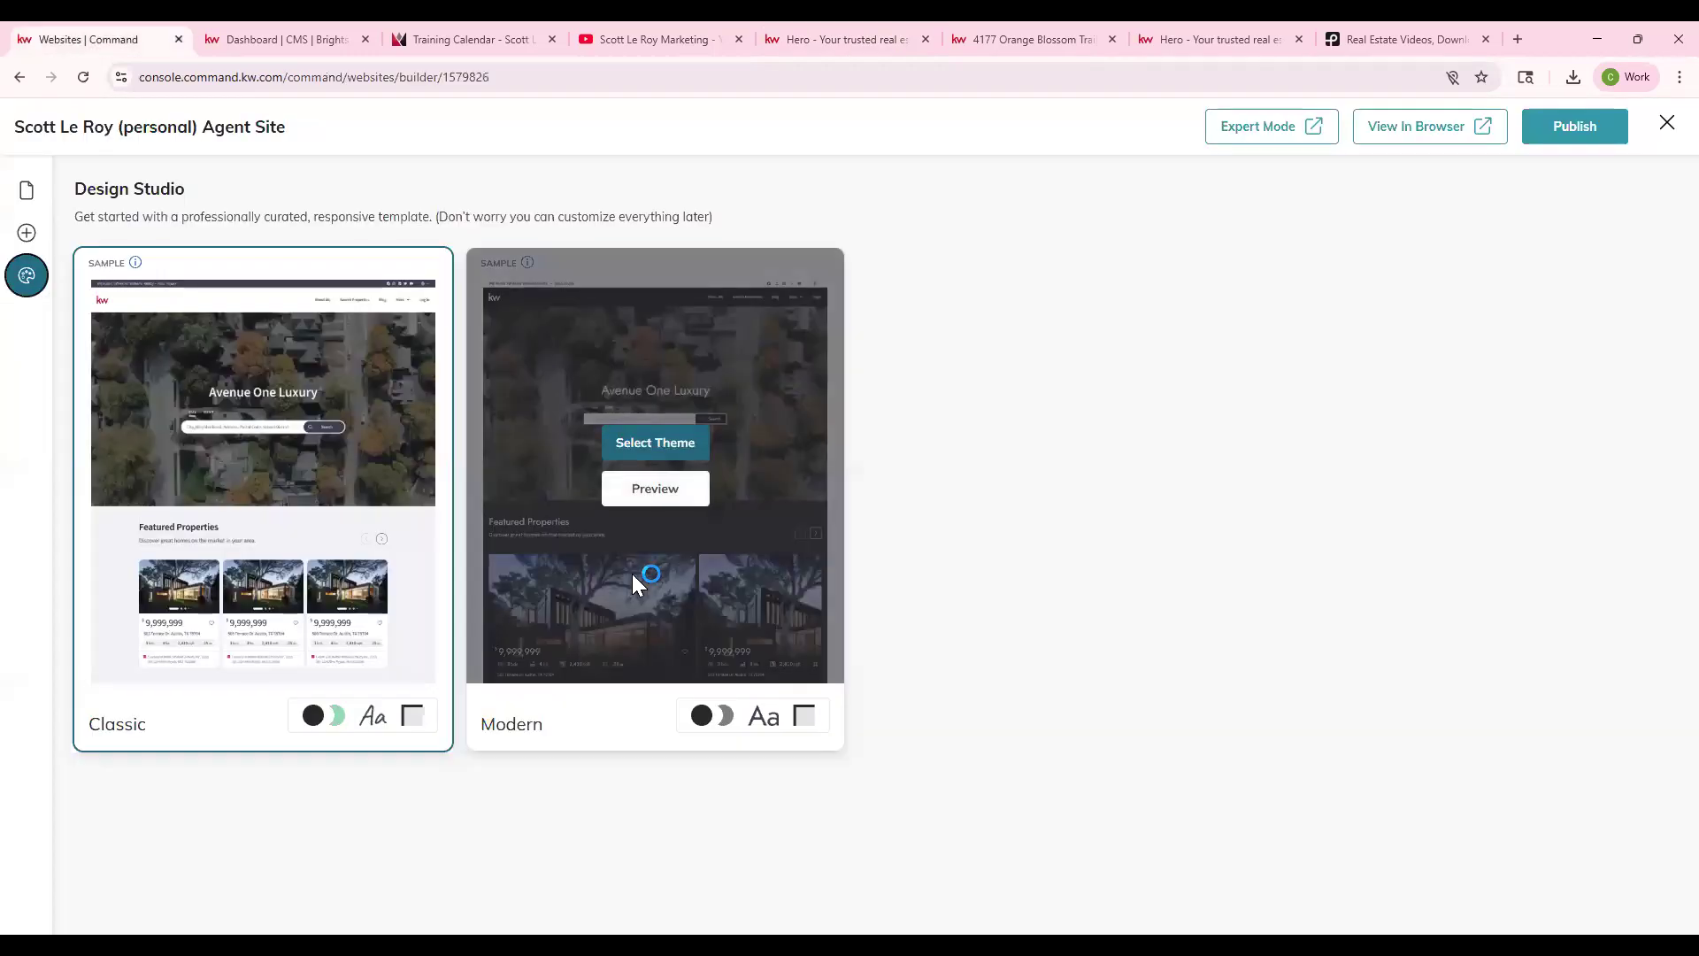
{"action": "left_click", "coordinate": [662, 454]}
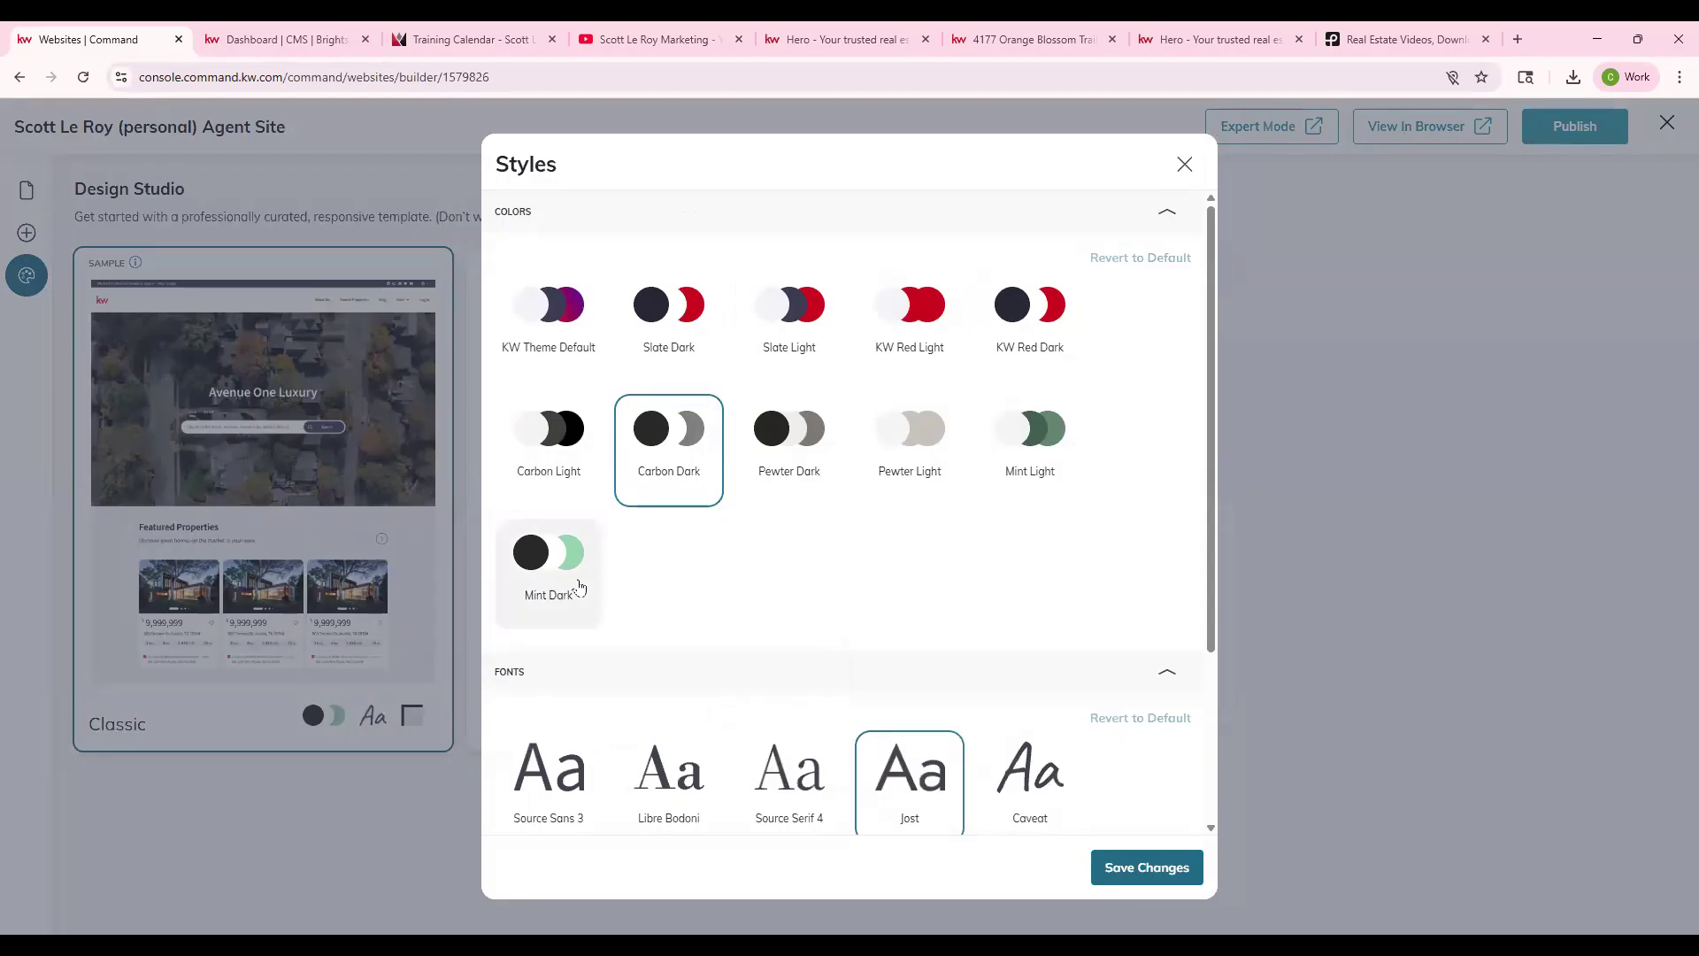
{"action": "left_click", "coordinate": [910, 448]}
{"action": "scroll", "coordinate": [910, 448], "scroll_direction": "down", "scroll_amount": 2}
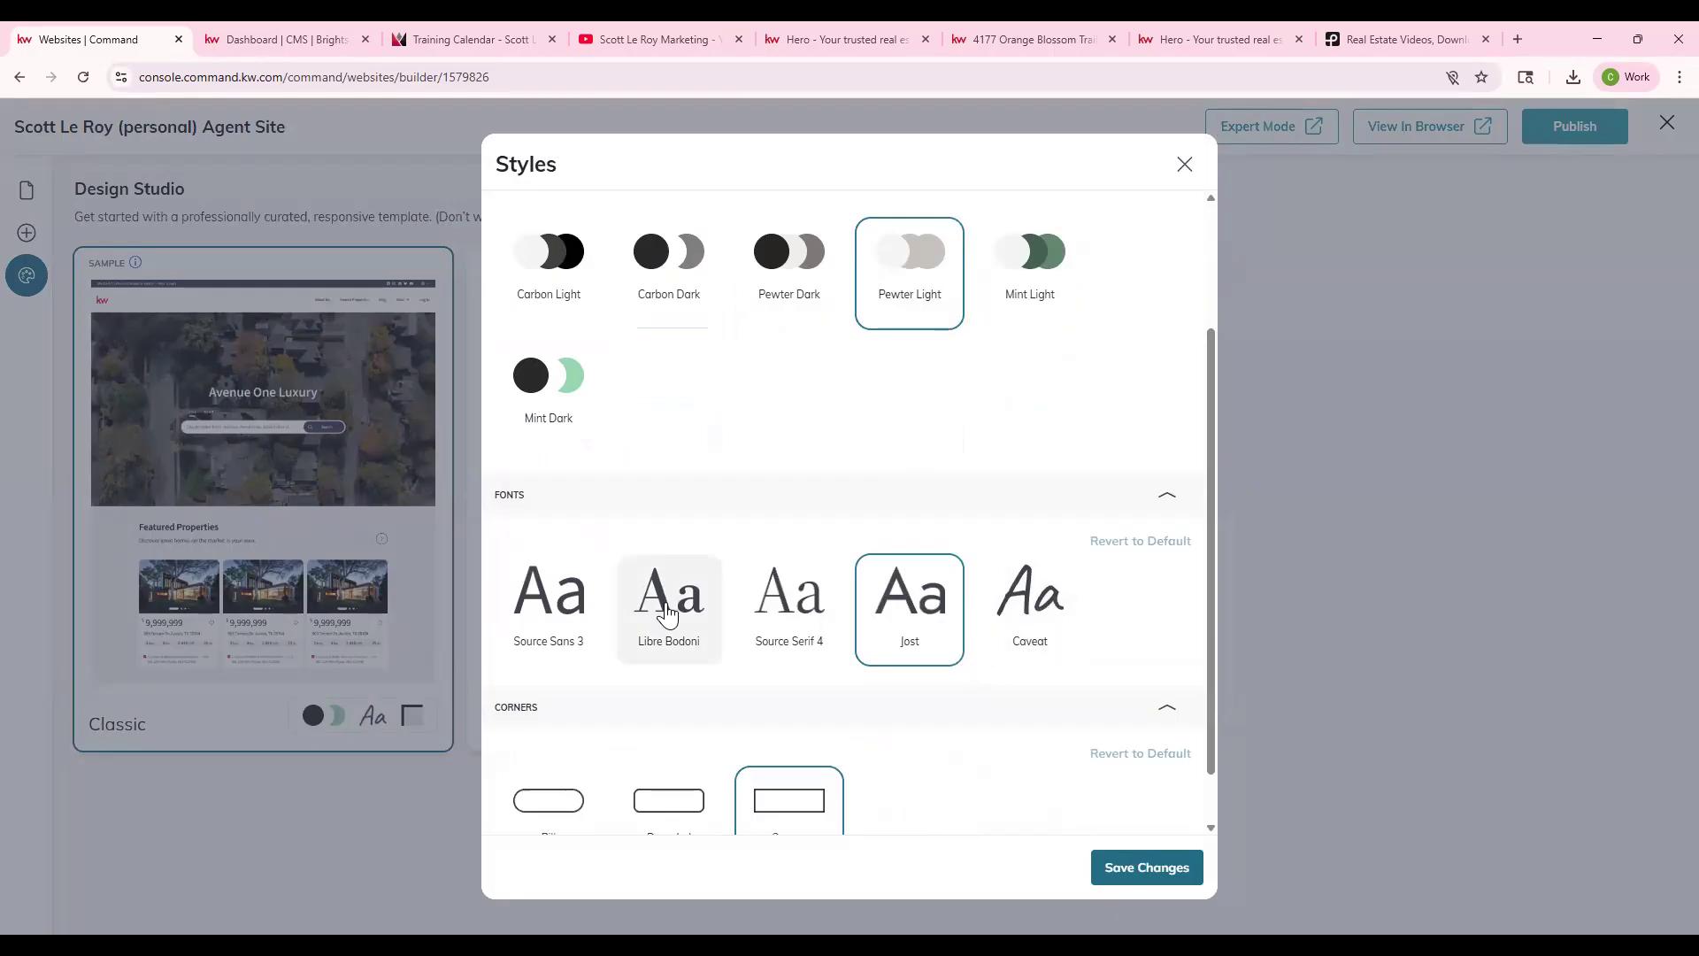
{"action": "left_click", "coordinate": [557, 619]}
{"action": "scroll", "coordinate": [673, 620], "scroll_direction": "down", "scroll_amount": 1}
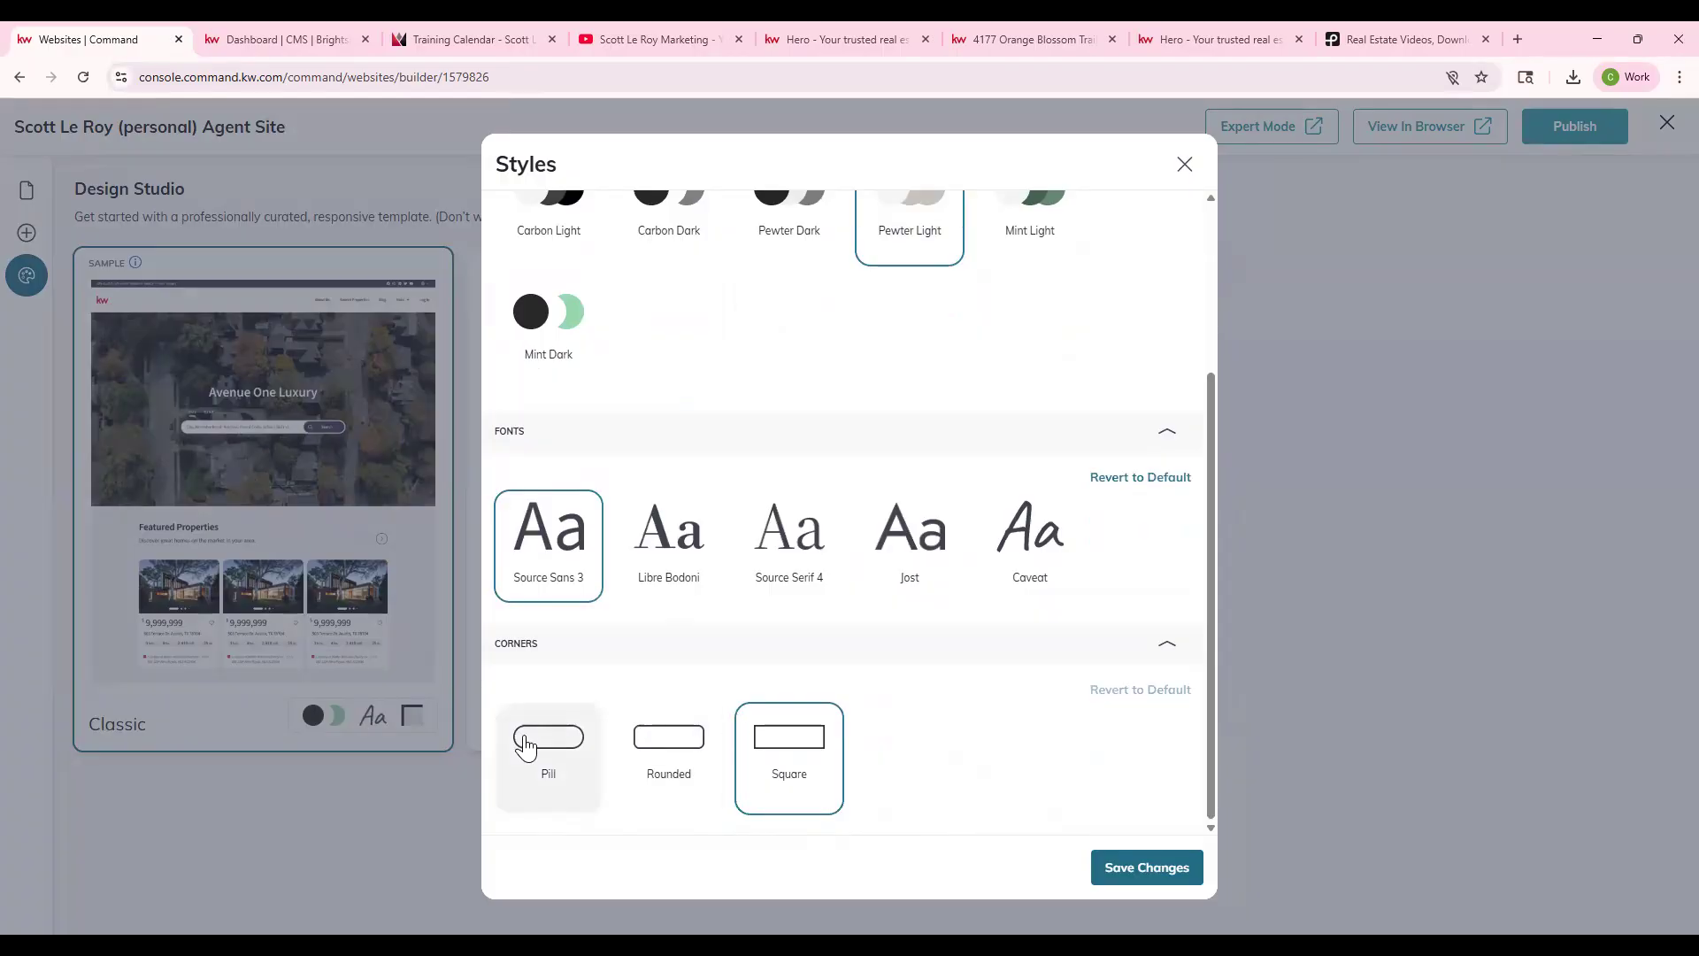
{"action": "left_click", "coordinate": [526, 740]}
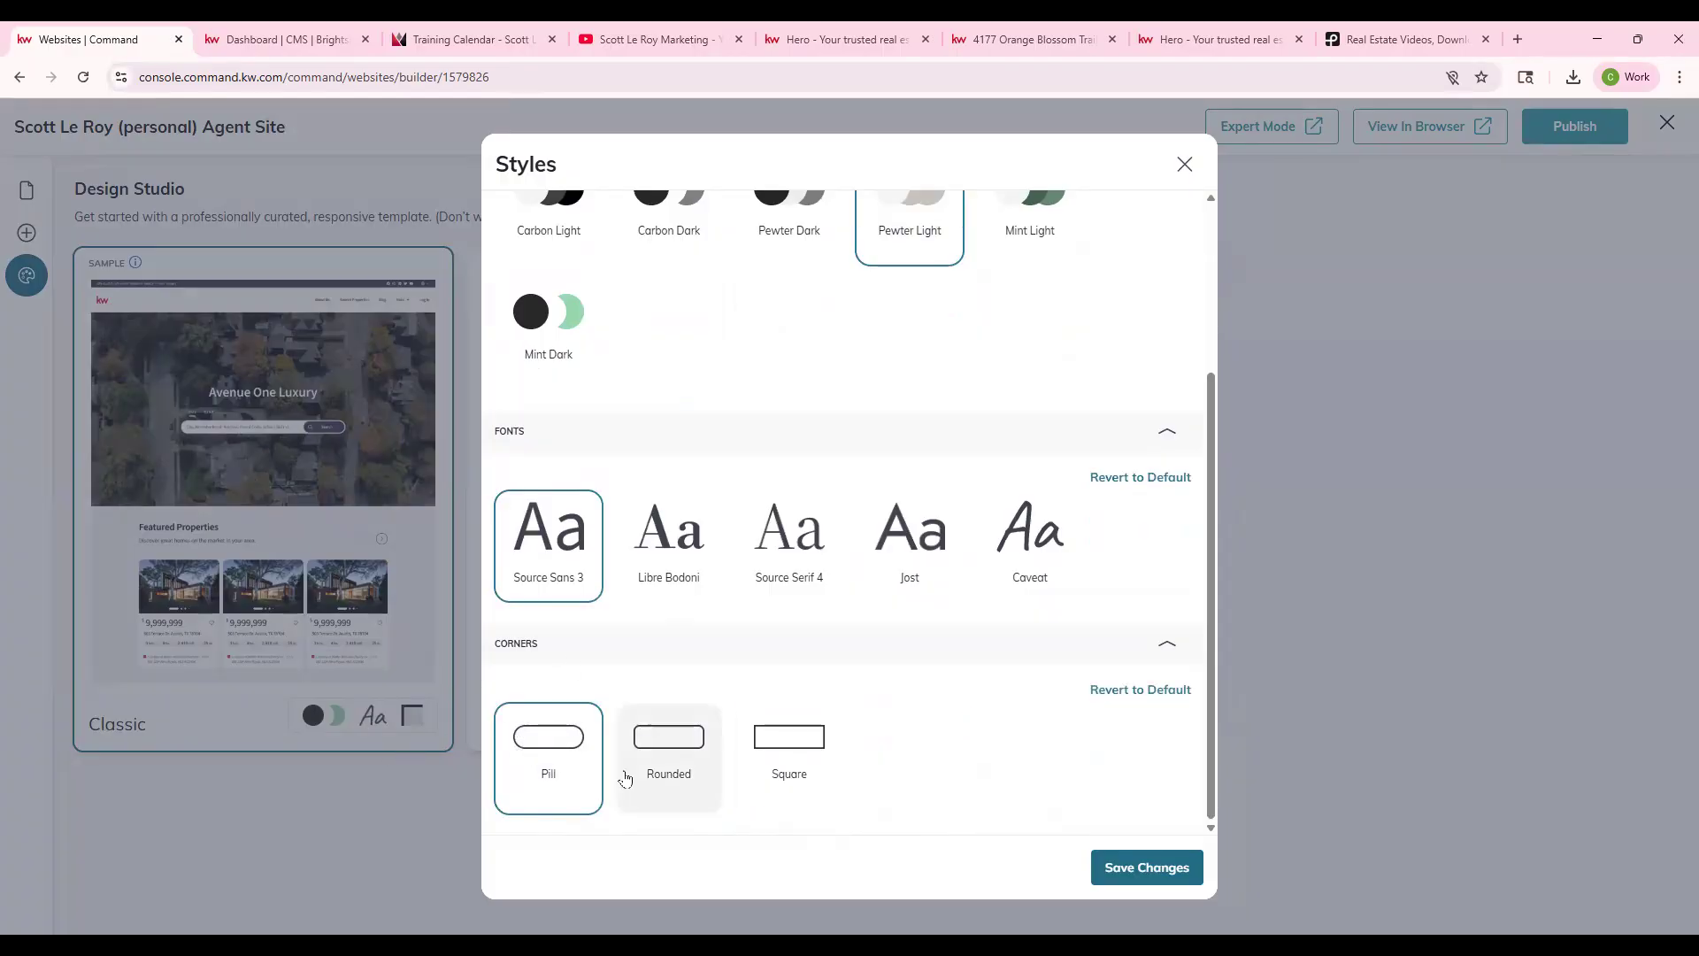
- Save the style changes, publish the site, and open it live in a new tab
{"action": "left_click", "coordinate": [1147, 868]}
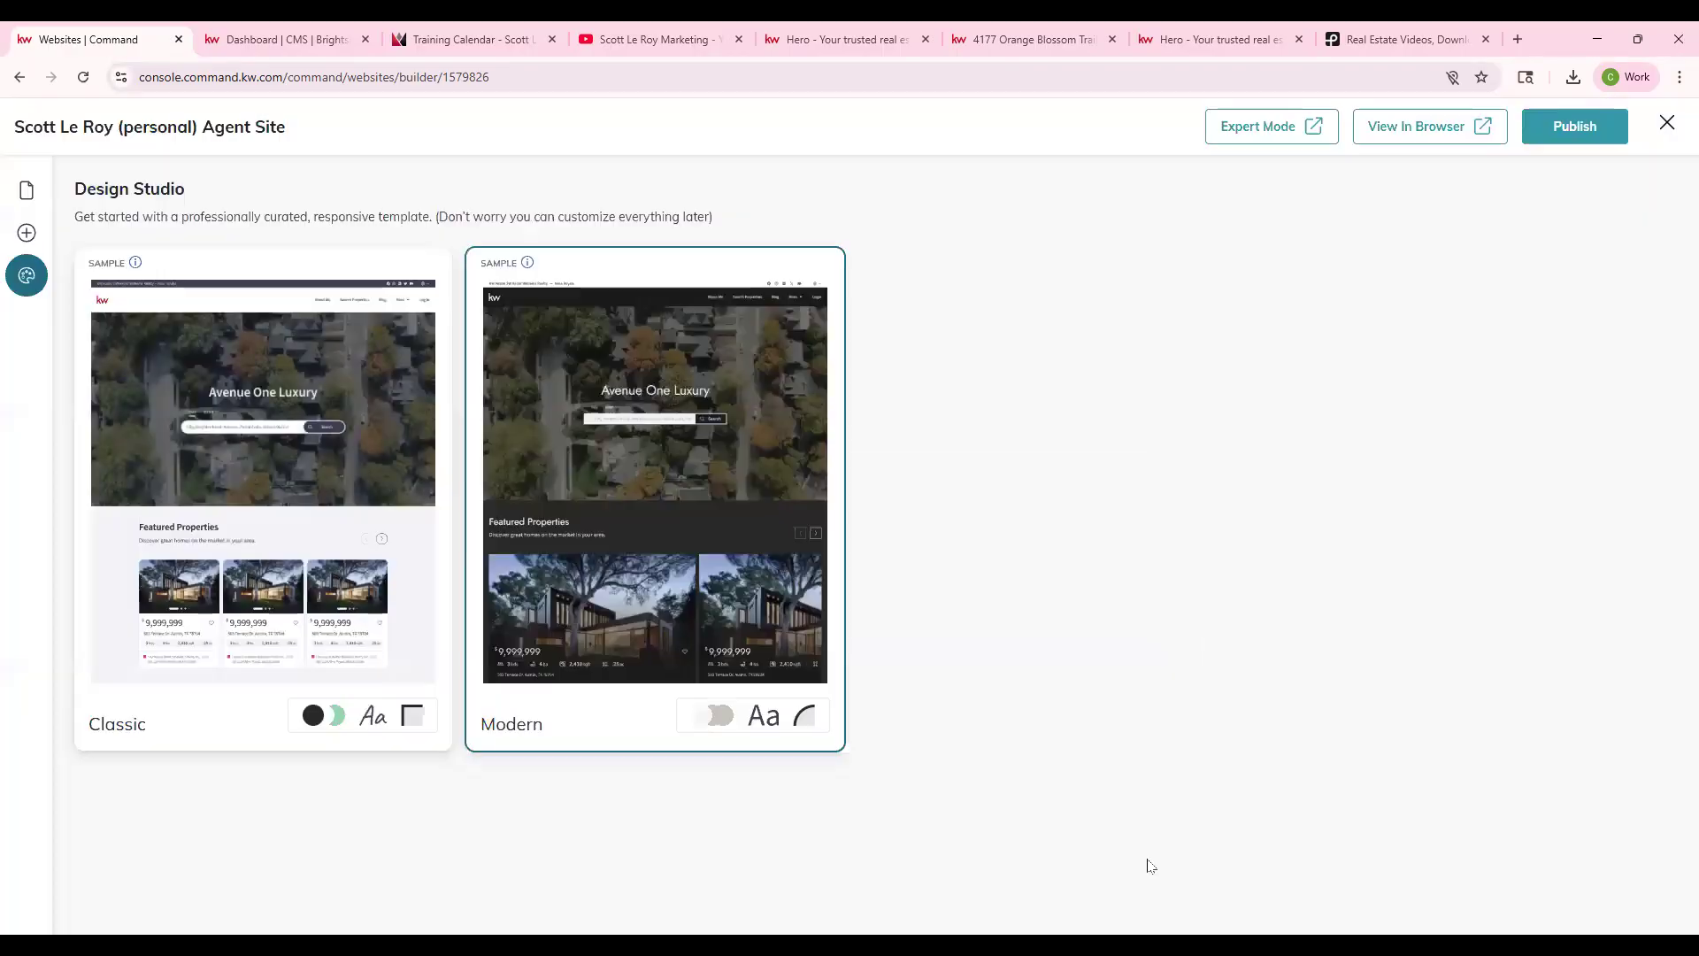
{"action": "left_click", "coordinate": [1540, 136]}
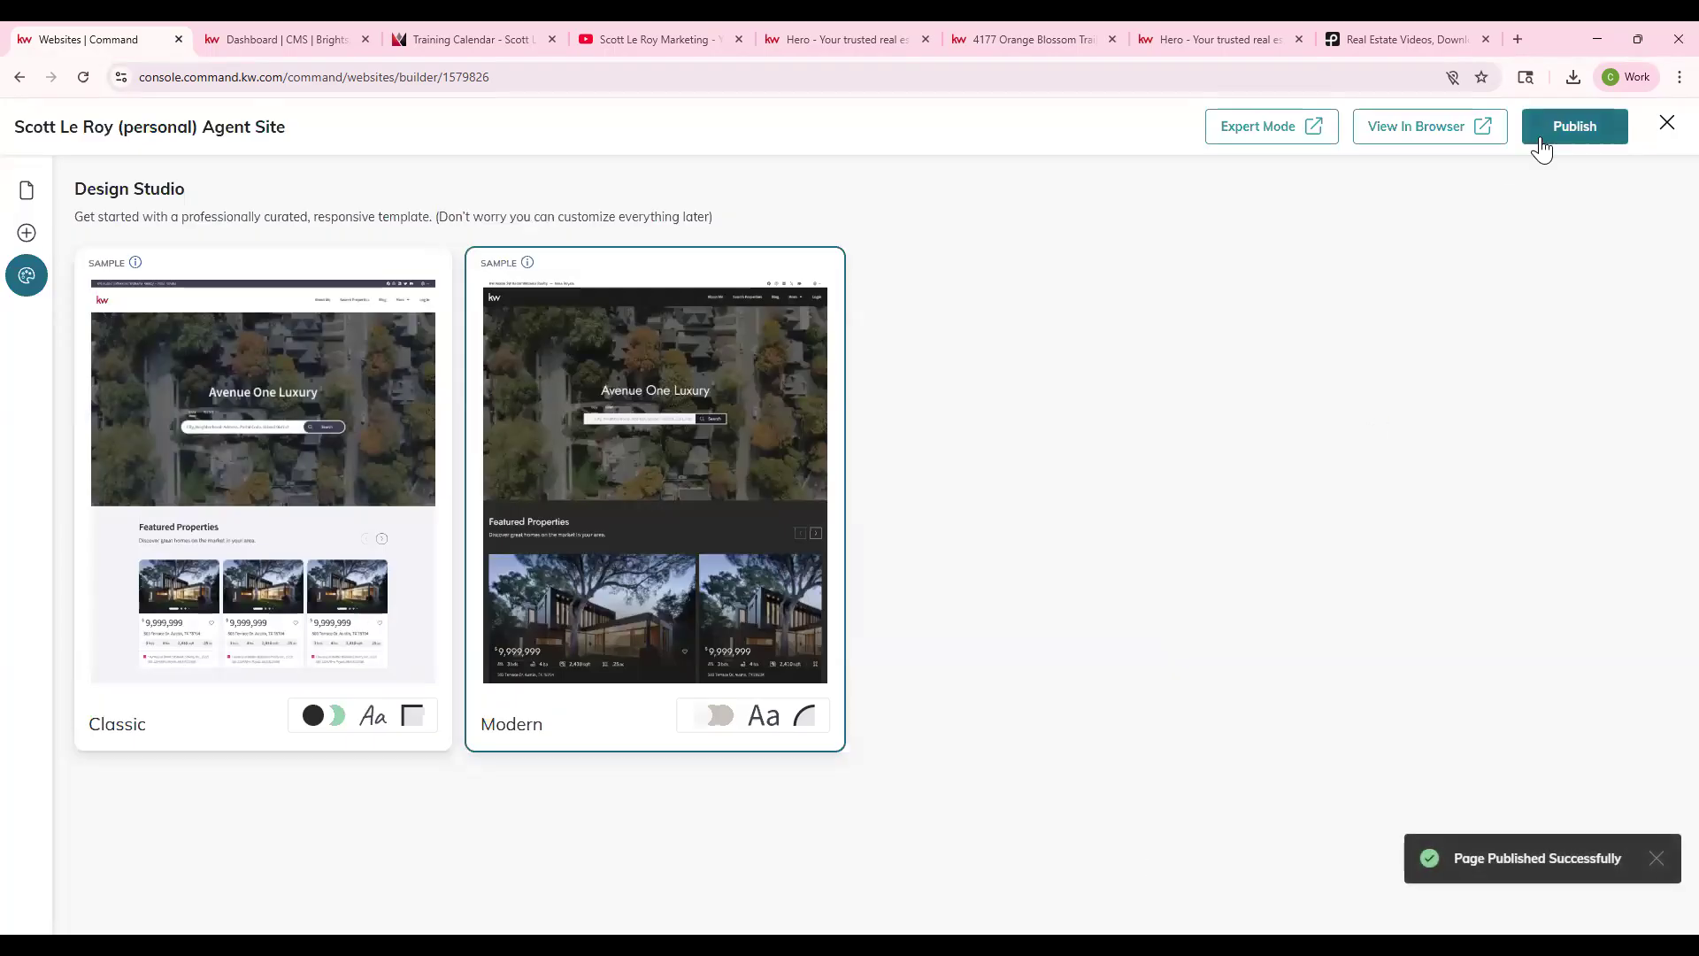
{"action": "left_click", "coordinate": [1456, 133]}
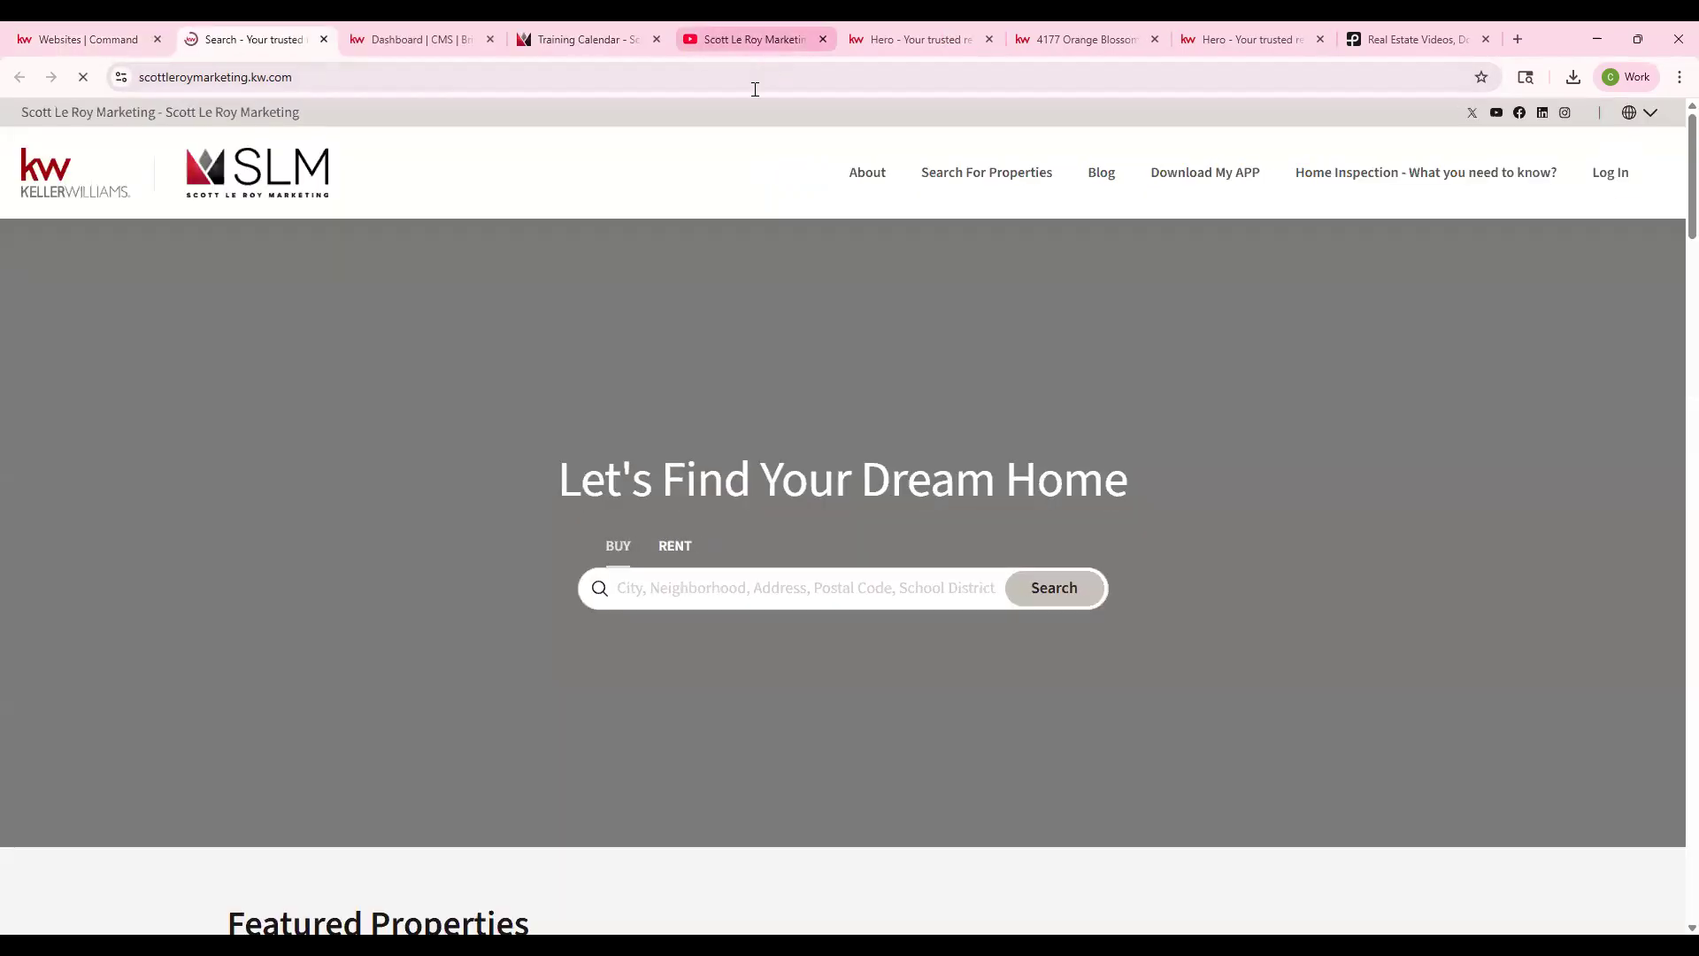
- Scroll the live site from the hero banner to the footer and back, then return to the builder
{"action": "scroll", "coordinate": [985, 331], "scroll_direction": "down", "scroll_amount": 1}
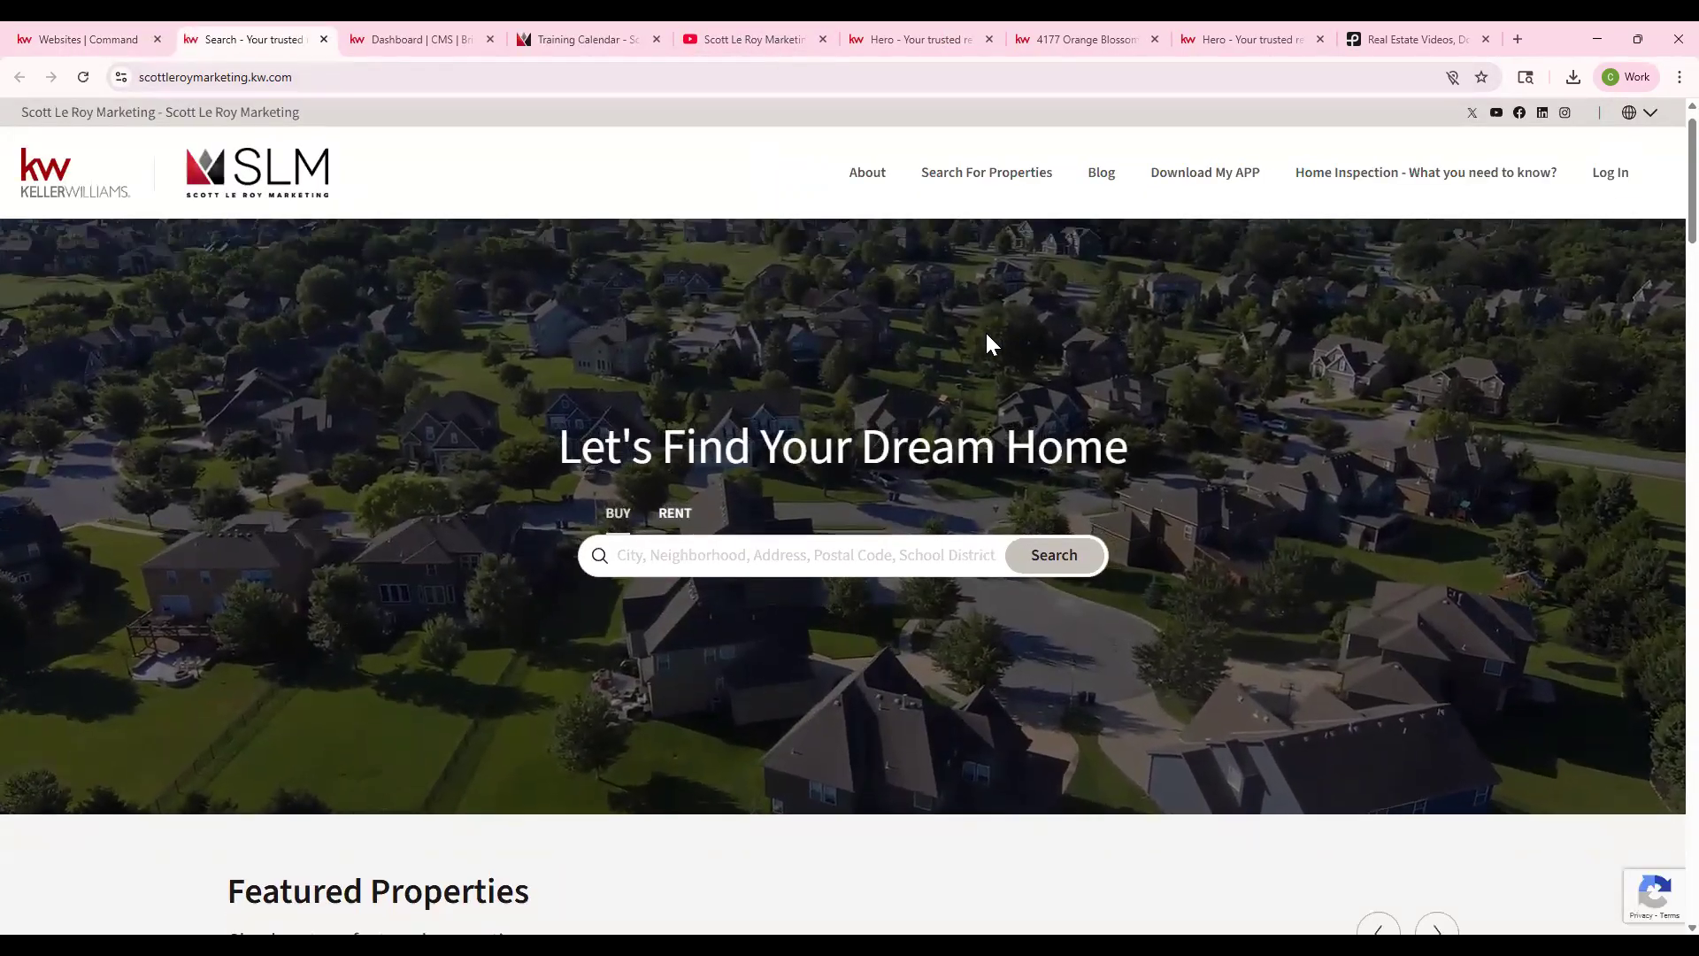
{"action": "scroll", "coordinate": [980, 342], "scroll_direction": "up", "scroll_amount": 1}
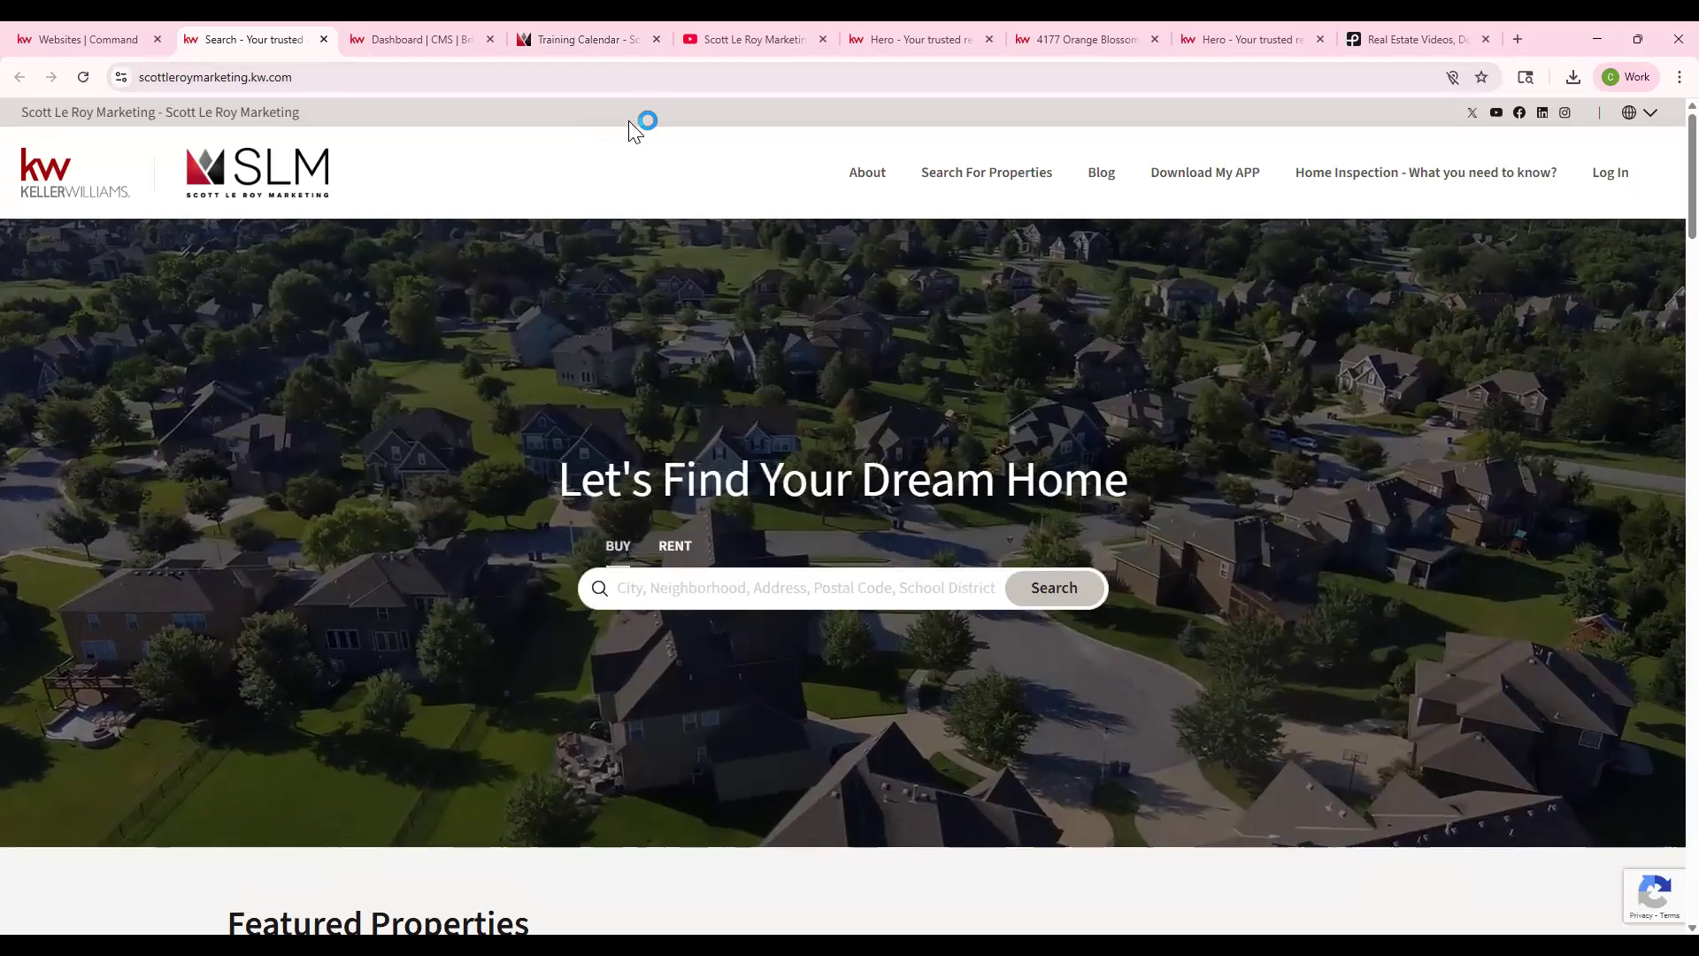
{"action": "scroll", "coordinate": [648, 226], "scroll_direction": "down", "scroll_amount": 5}
{"action": "scroll", "coordinate": [648, 221], "scroll_direction": "down", "scroll_amount": 2}
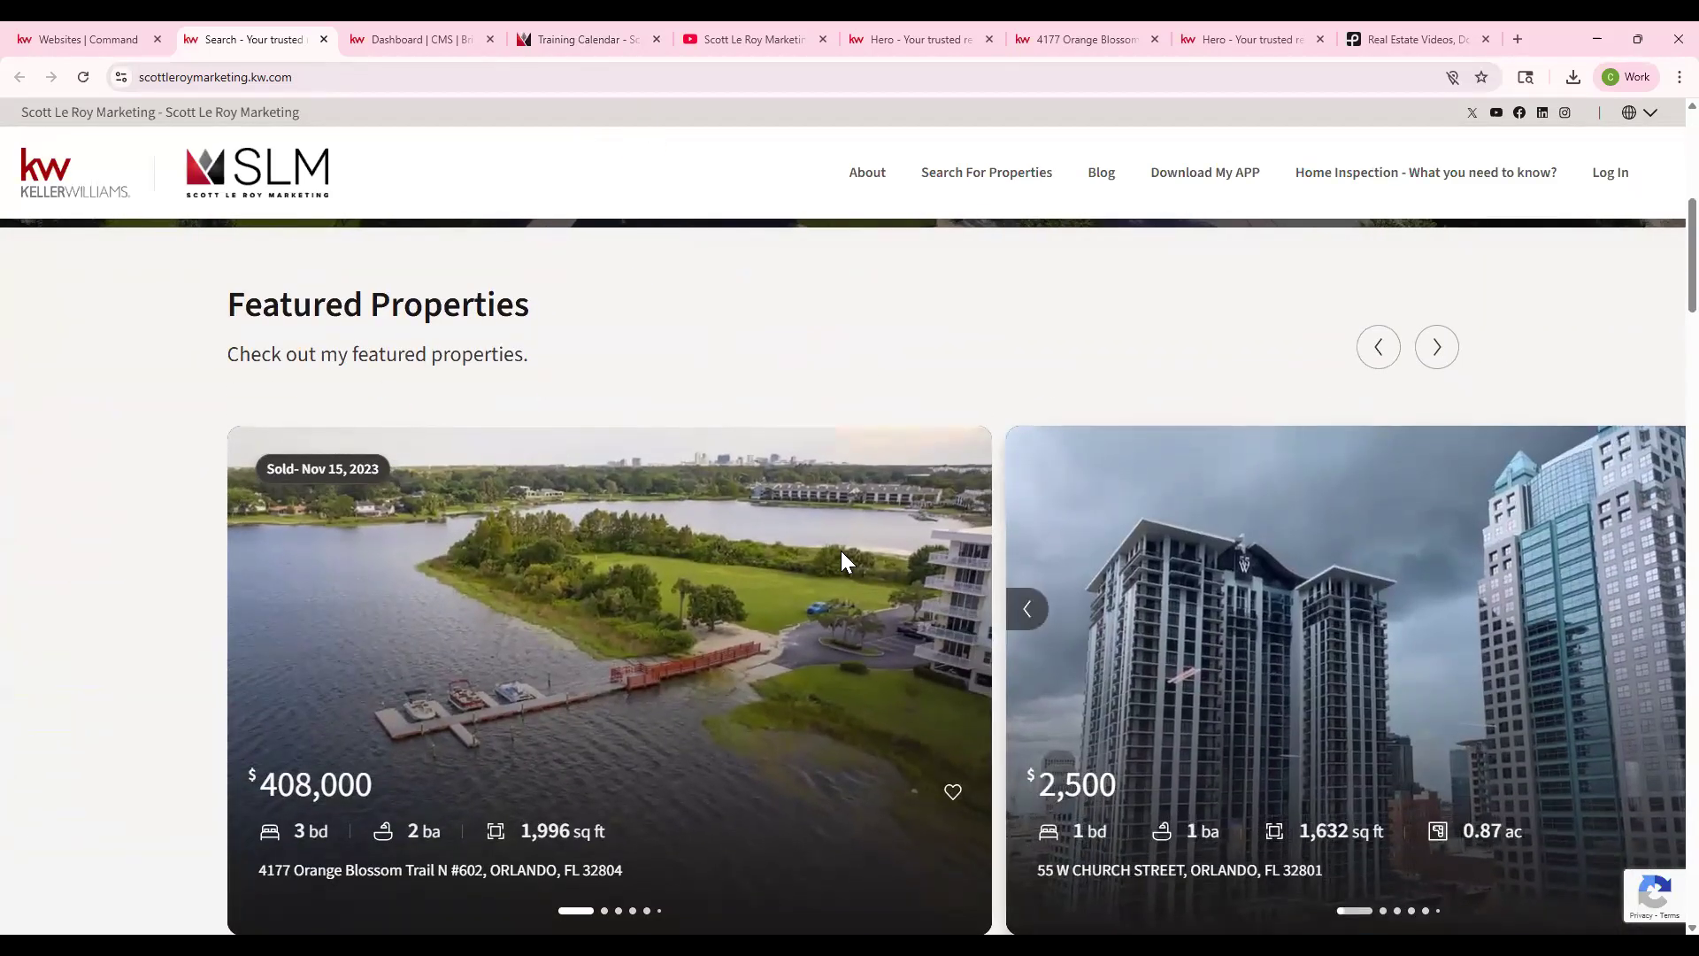
{"action": "scroll", "coordinate": [494, 484], "scroll_direction": "down", "scroll_amount": 14}
{"action": "scroll", "coordinate": [489, 479], "scroll_direction": "down", "scroll_amount": 18}
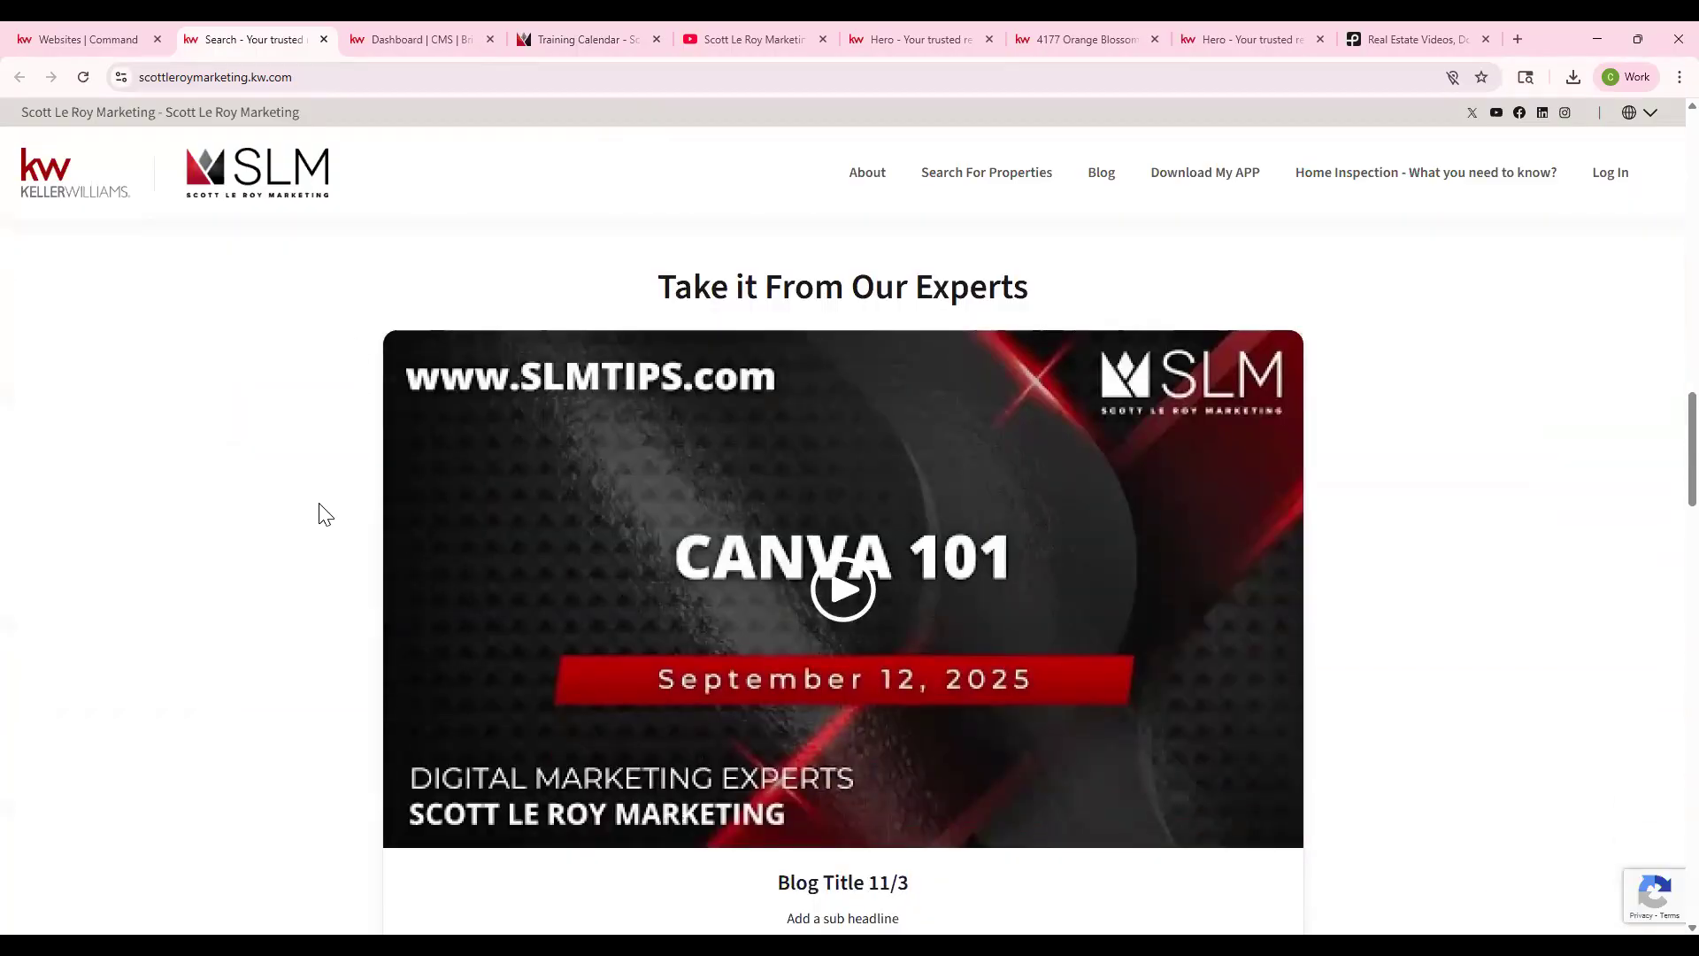
{"action": "scroll", "coordinate": [566, 562], "scroll_direction": "down", "scroll_amount": 2}
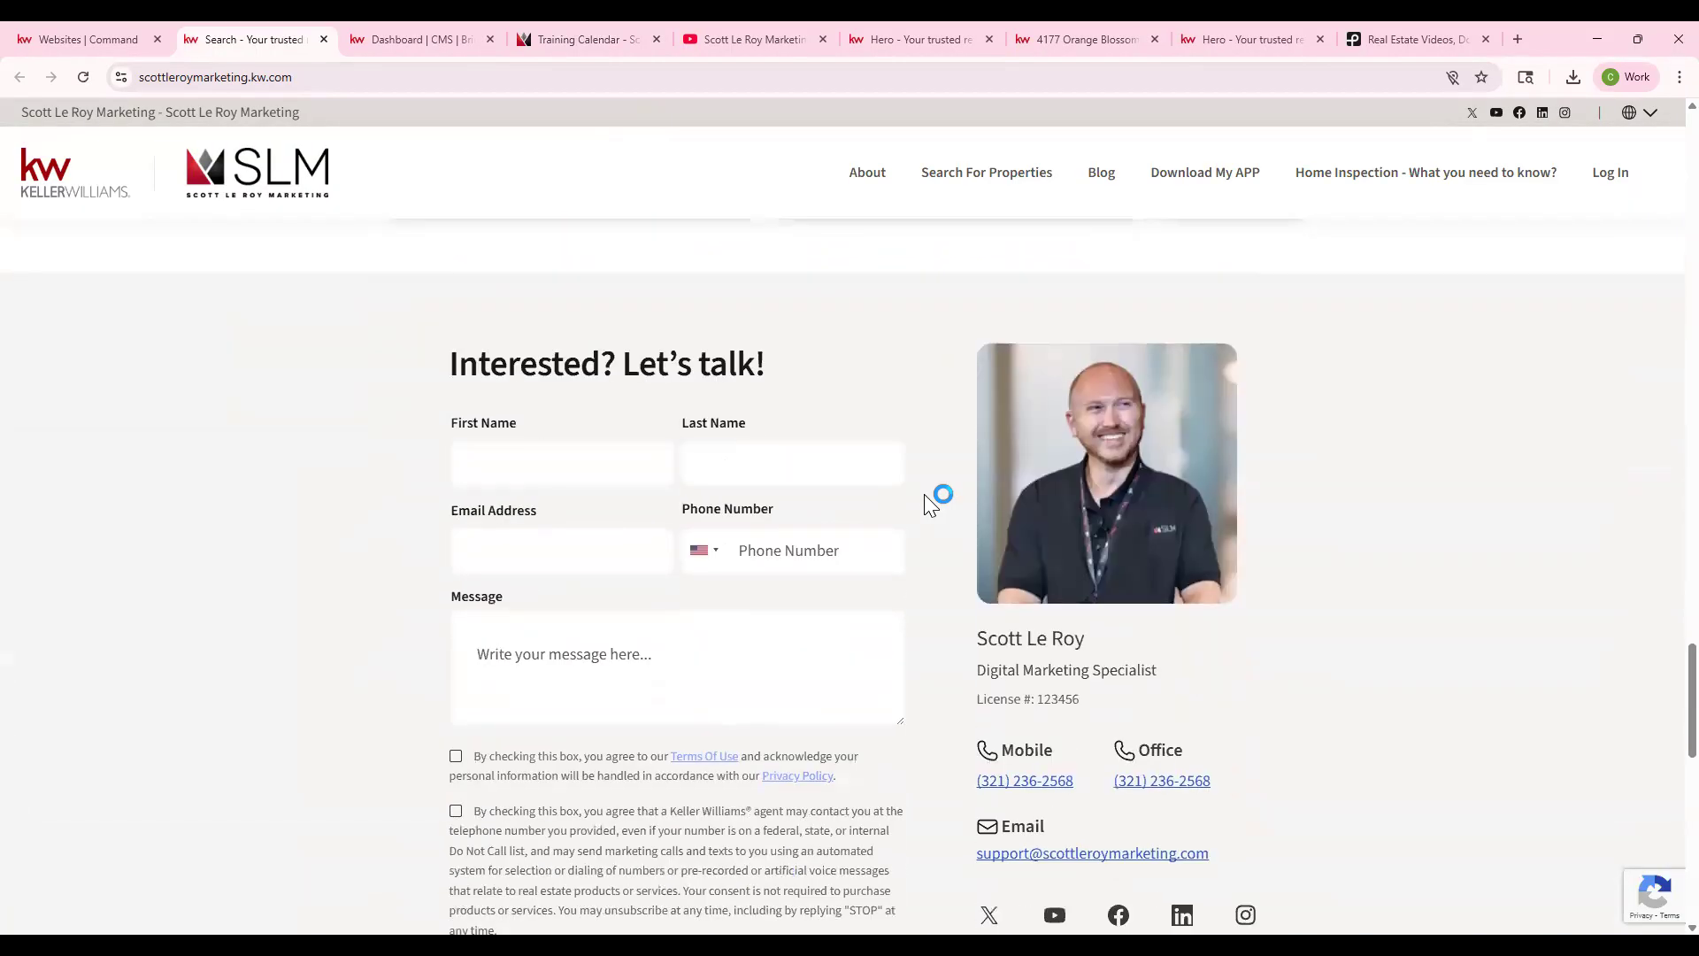
{"action": "scroll", "coordinate": [759, 460], "scroll_direction": "down", "scroll_amount": 3}
{"action": "scroll", "coordinate": [482, 455], "scroll_direction": "up", "scroll_amount": 2}
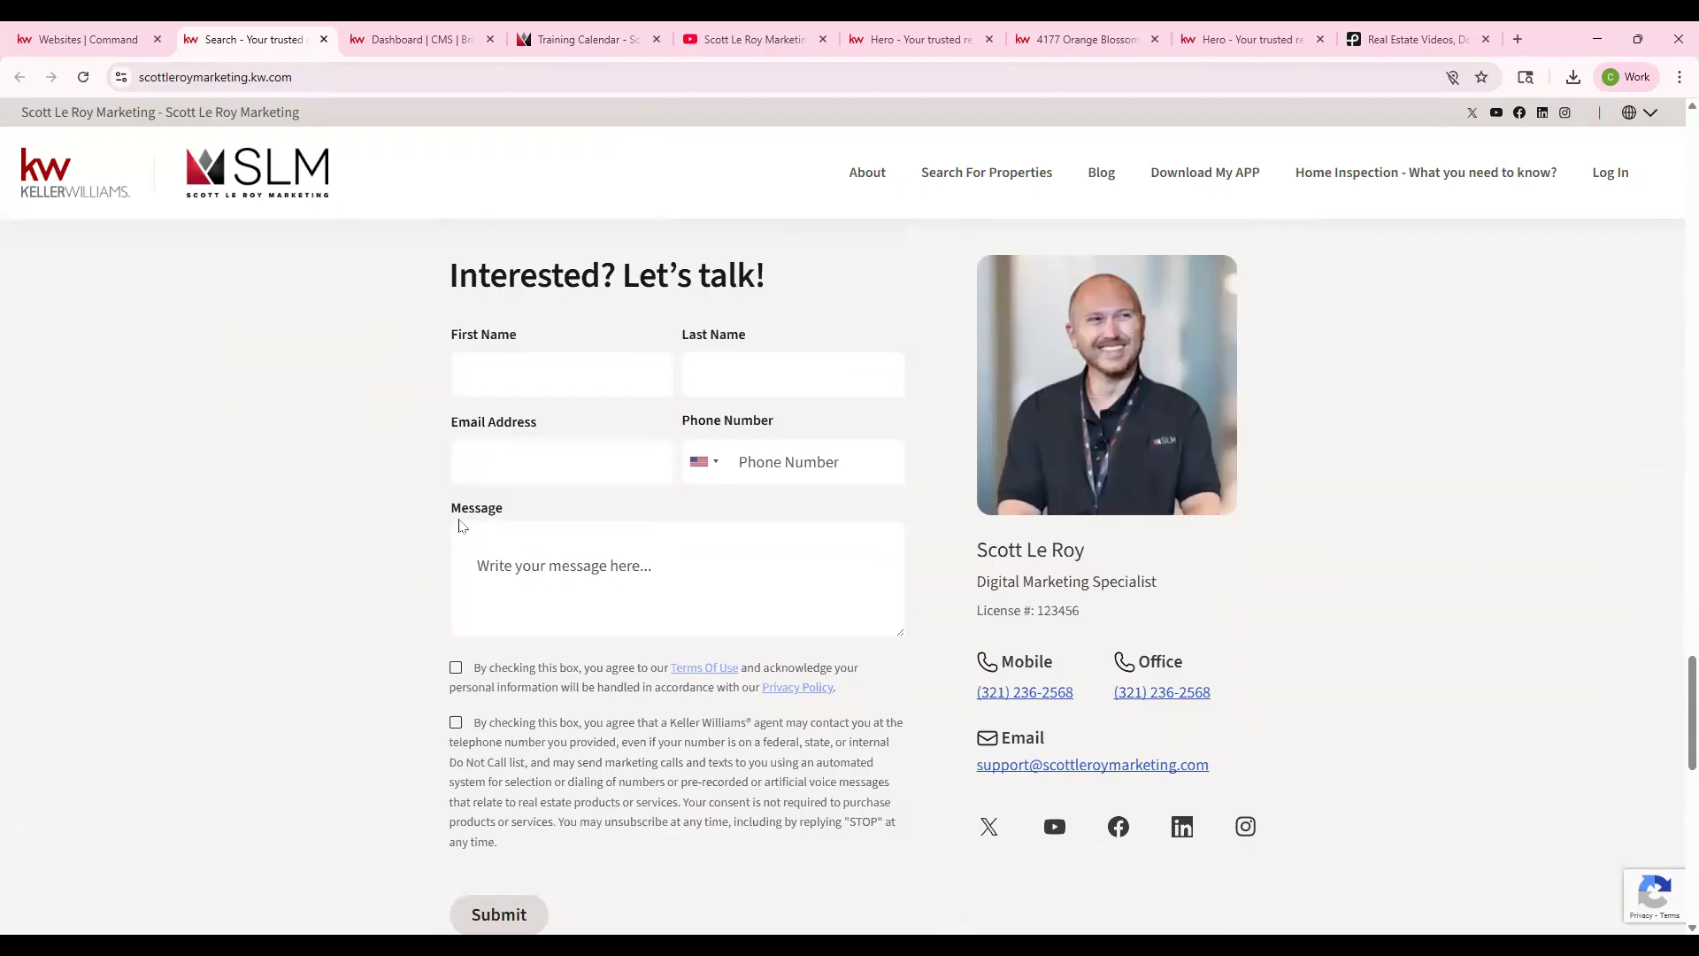
{"action": "scroll", "coordinate": [616, 543], "scroll_direction": "down", "scroll_amount": 9}
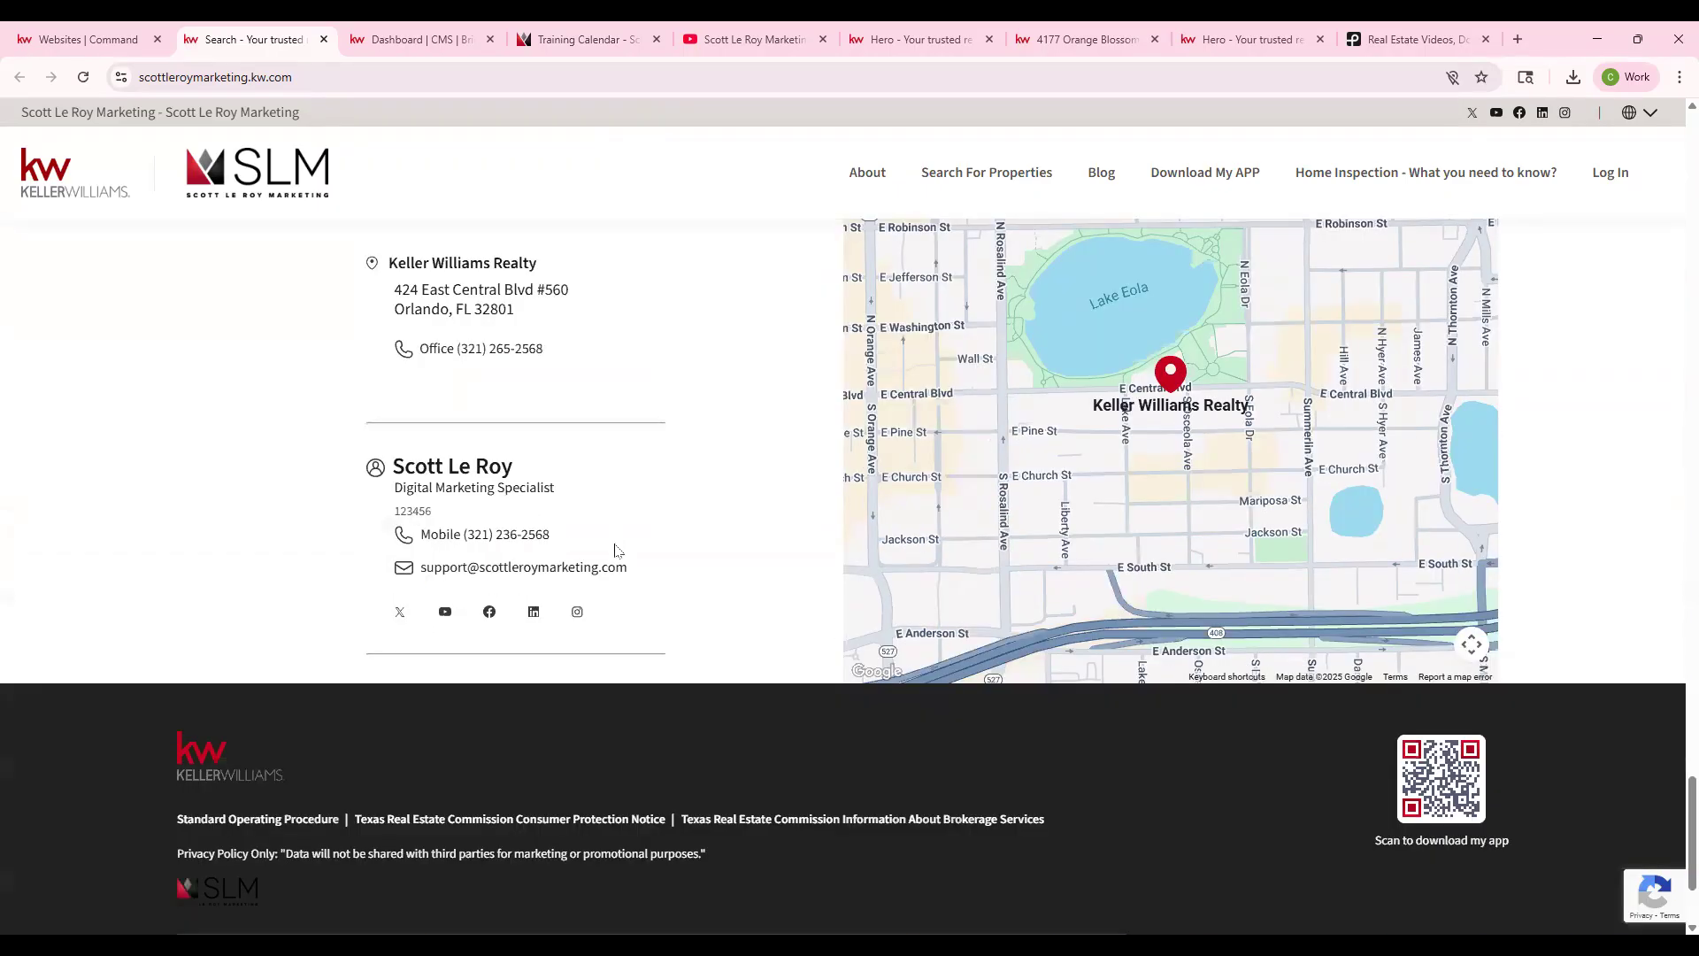
{"action": "scroll", "coordinate": [617, 547], "scroll_direction": "down", "scroll_amount": 2}
{"action": "scroll", "coordinate": [232, 326], "scroll_direction": "up", "scroll_amount": 20}
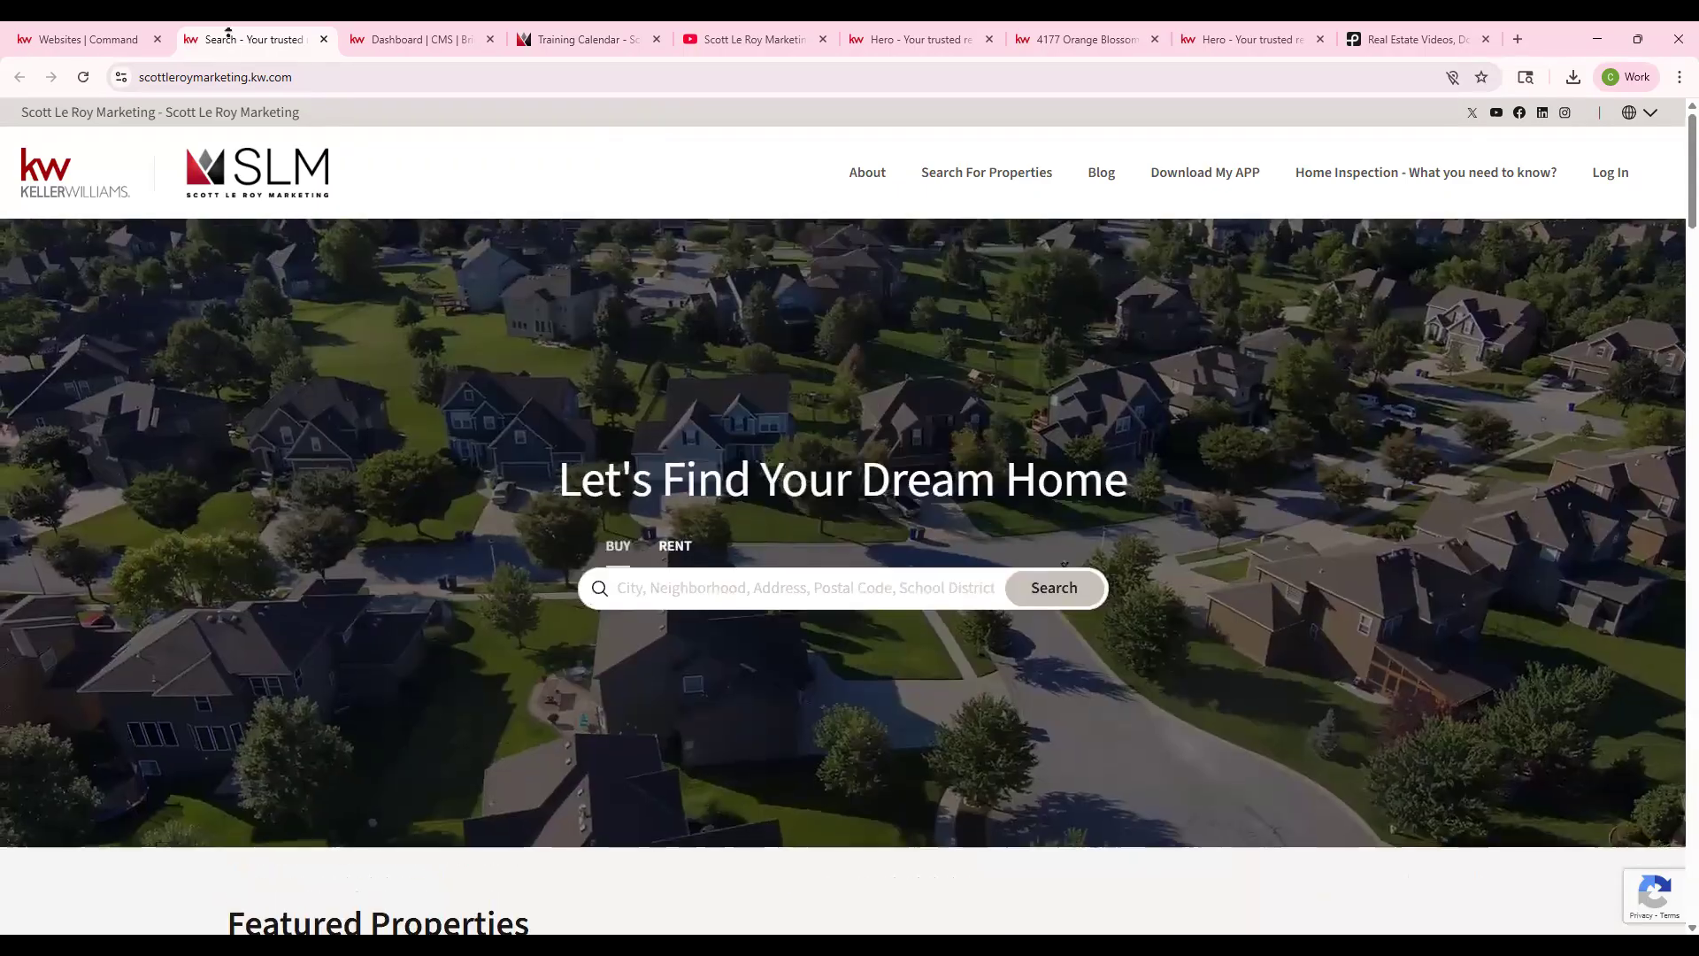
{"action": "left_click", "coordinate": [76, 26]}
- Restyle the Modern theme with KW Red Light colours, Caveat font and Rounded corners, and save
{"action": "mouse_move", "coordinate": [670, 482]}
{"action": "left_click", "coordinate": [667, 450]}
{"action": "left_click", "coordinate": [897, 351]}
{"action": "scroll", "coordinate": [918, 656], "scroll_direction": "down", "scroll_amount": 2}
{"action": "left_click", "coordinate": [1038, 617]}
{"action": "scroll", "coordinate": [796, 708], "scroll_direction": "down", "scroll_amount": 1}
{"action": "left_click", "coordinate": [673, 752]}
{"action": "left_click", "coordinate": [1166, 868]}
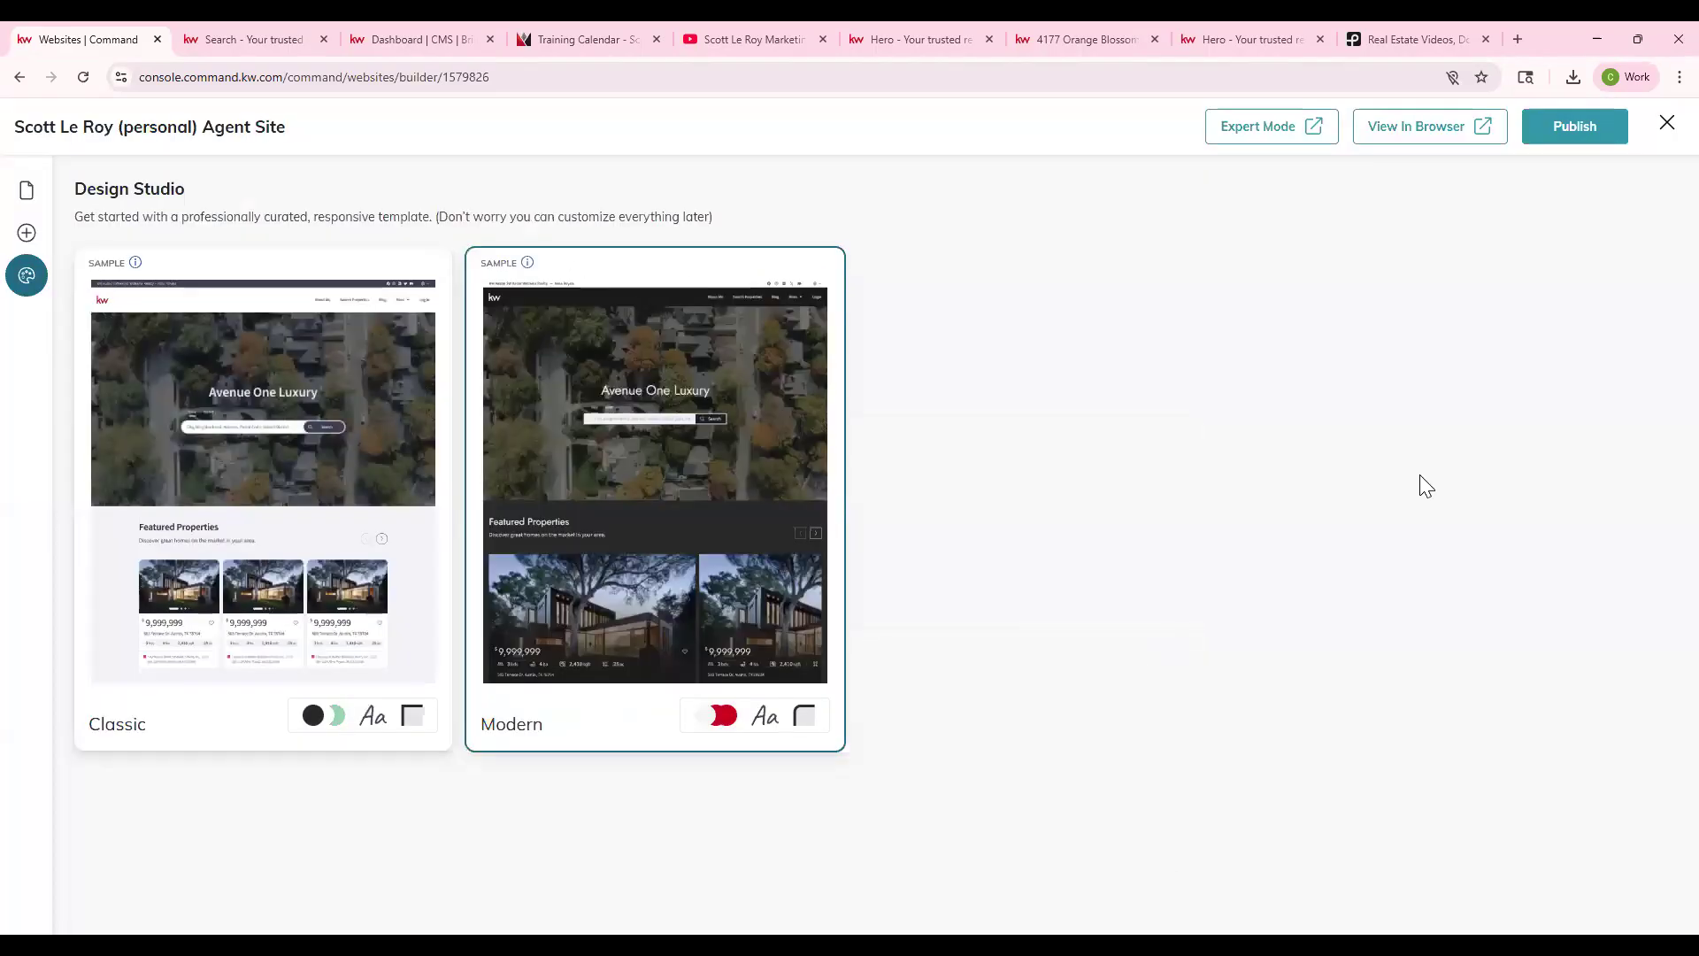
- Publish the restyled site, close the old preview, and open the new live site
{"action": "left_click", "coordinate": [1563, 138]}
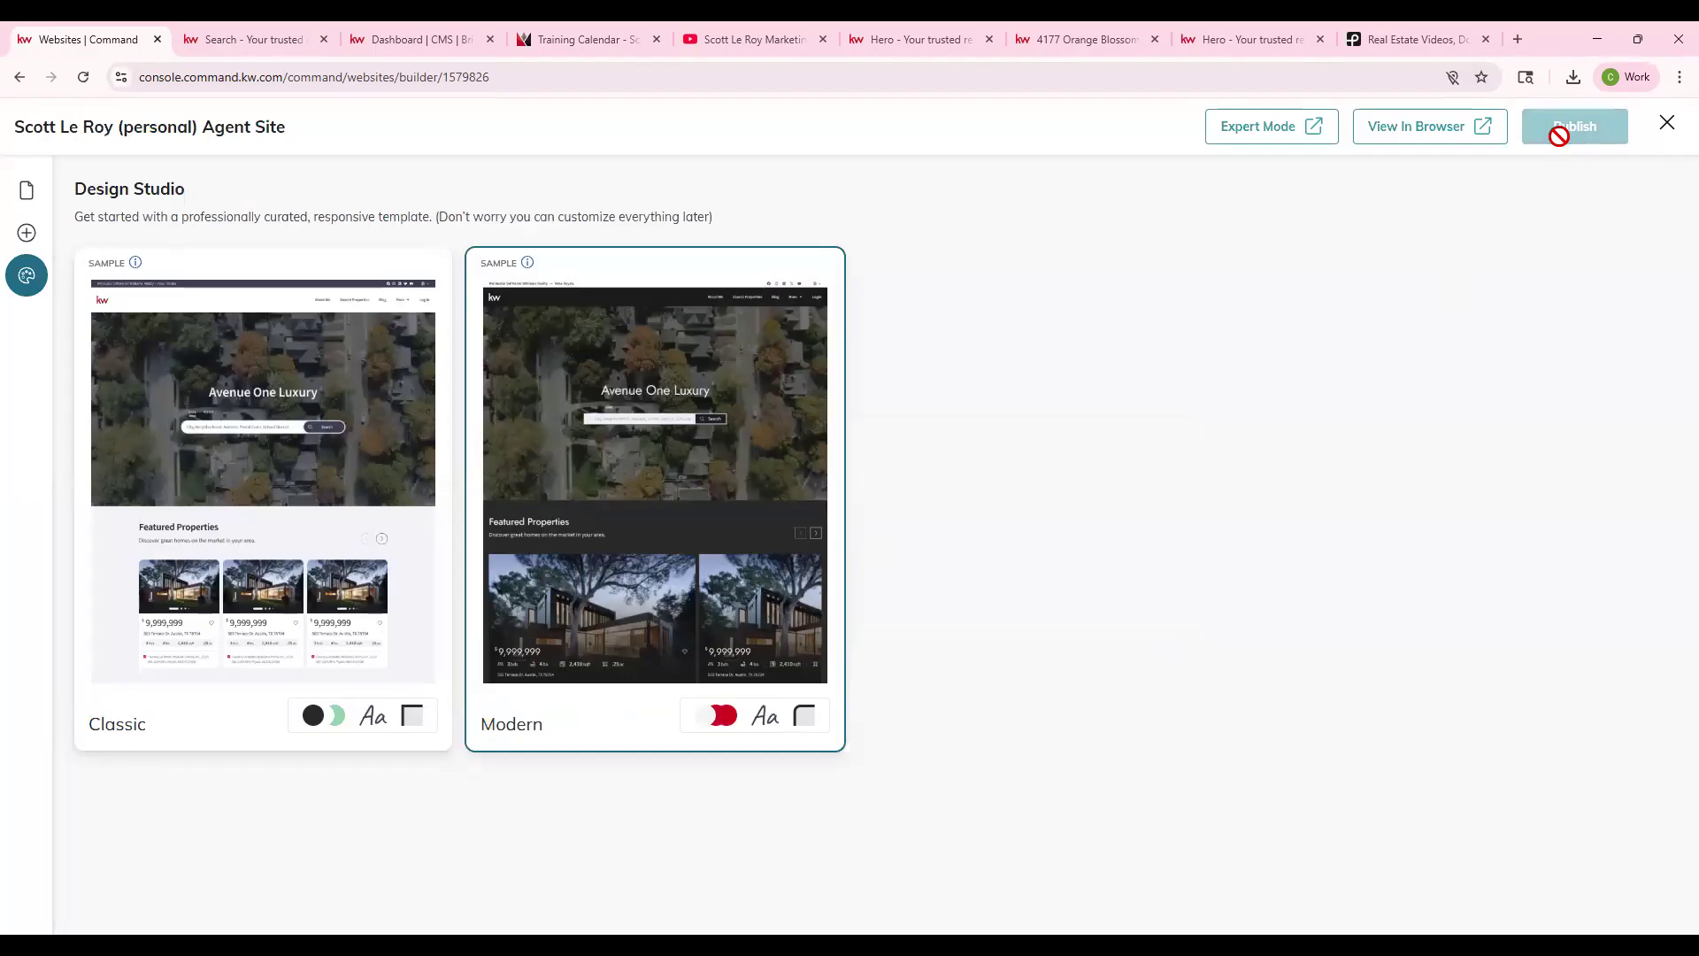
{"action": "left_click", "coordinate": [323, 39]}
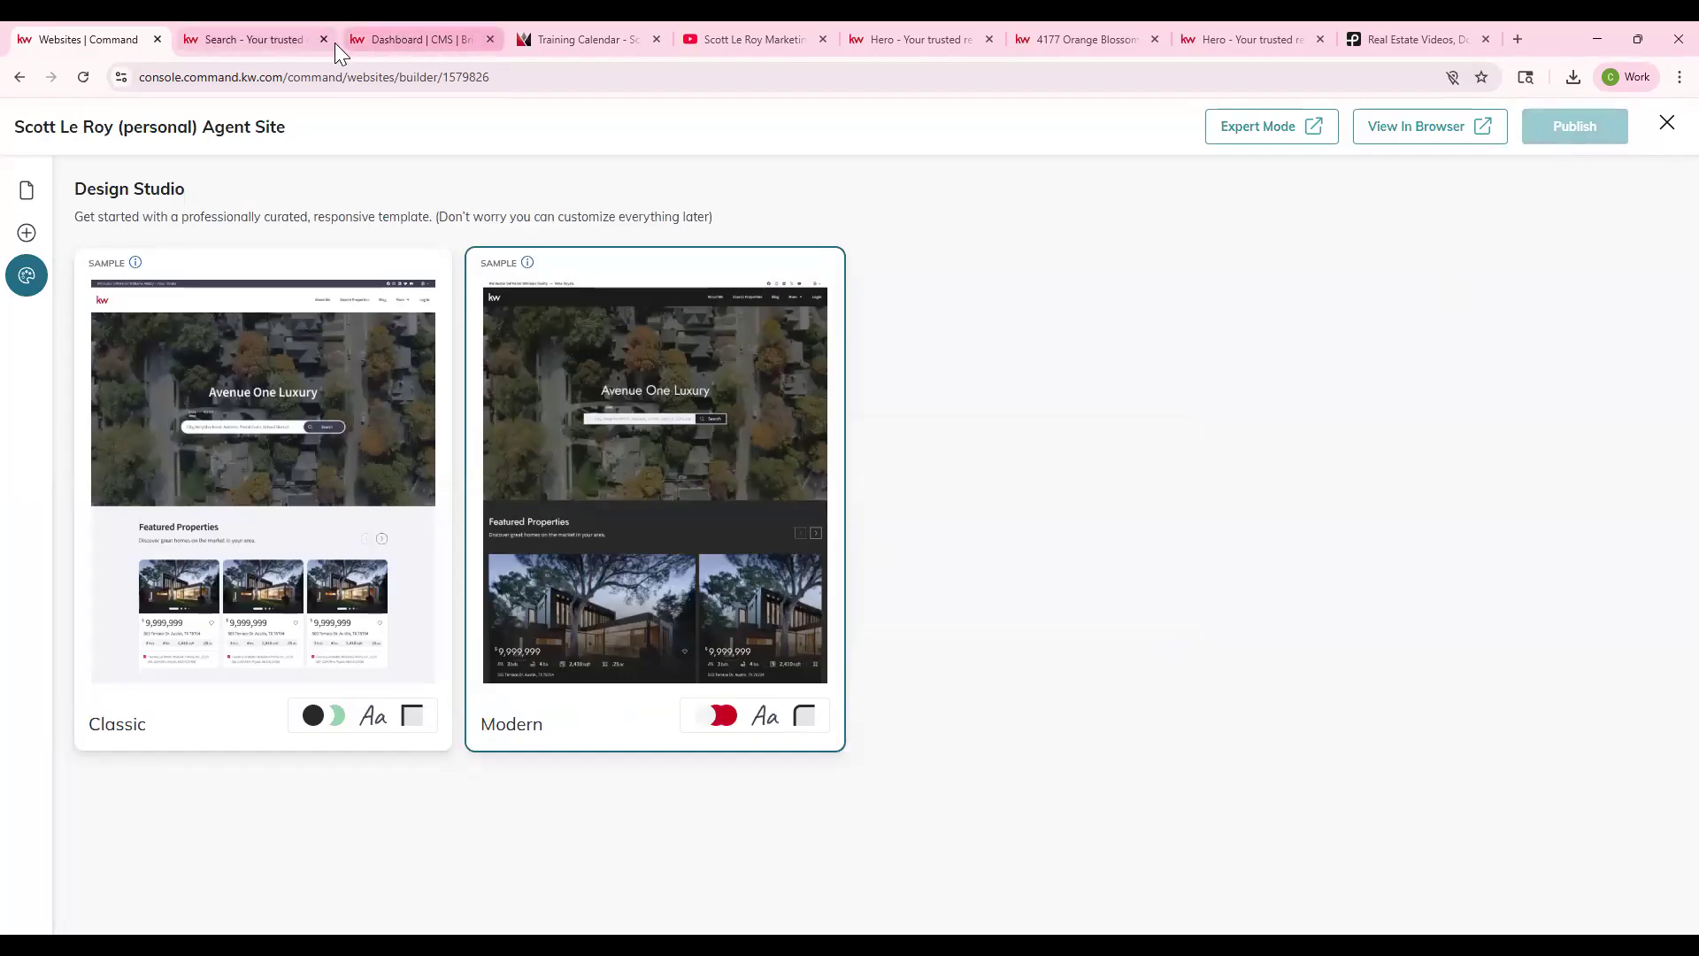
{"action": "left_click", "coordinate": [1414, 135]}
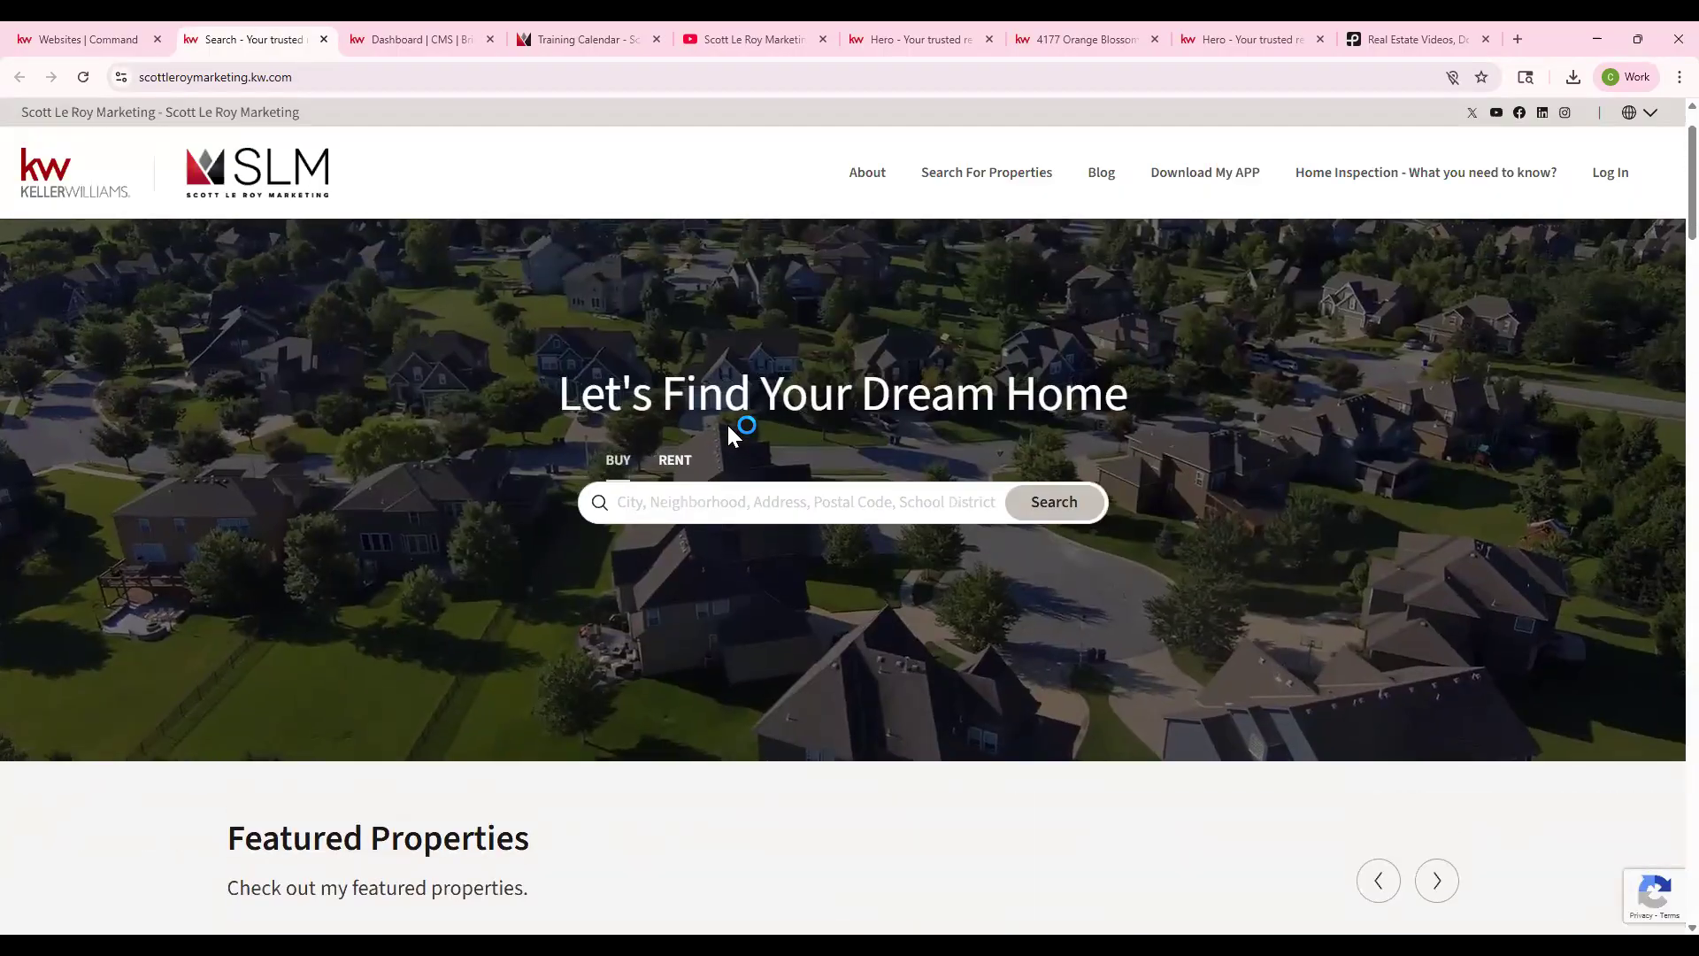
{"action": "scroll", "coordinate": [726, 422], "scroll_direction": "down", "scroll_amount": 10}
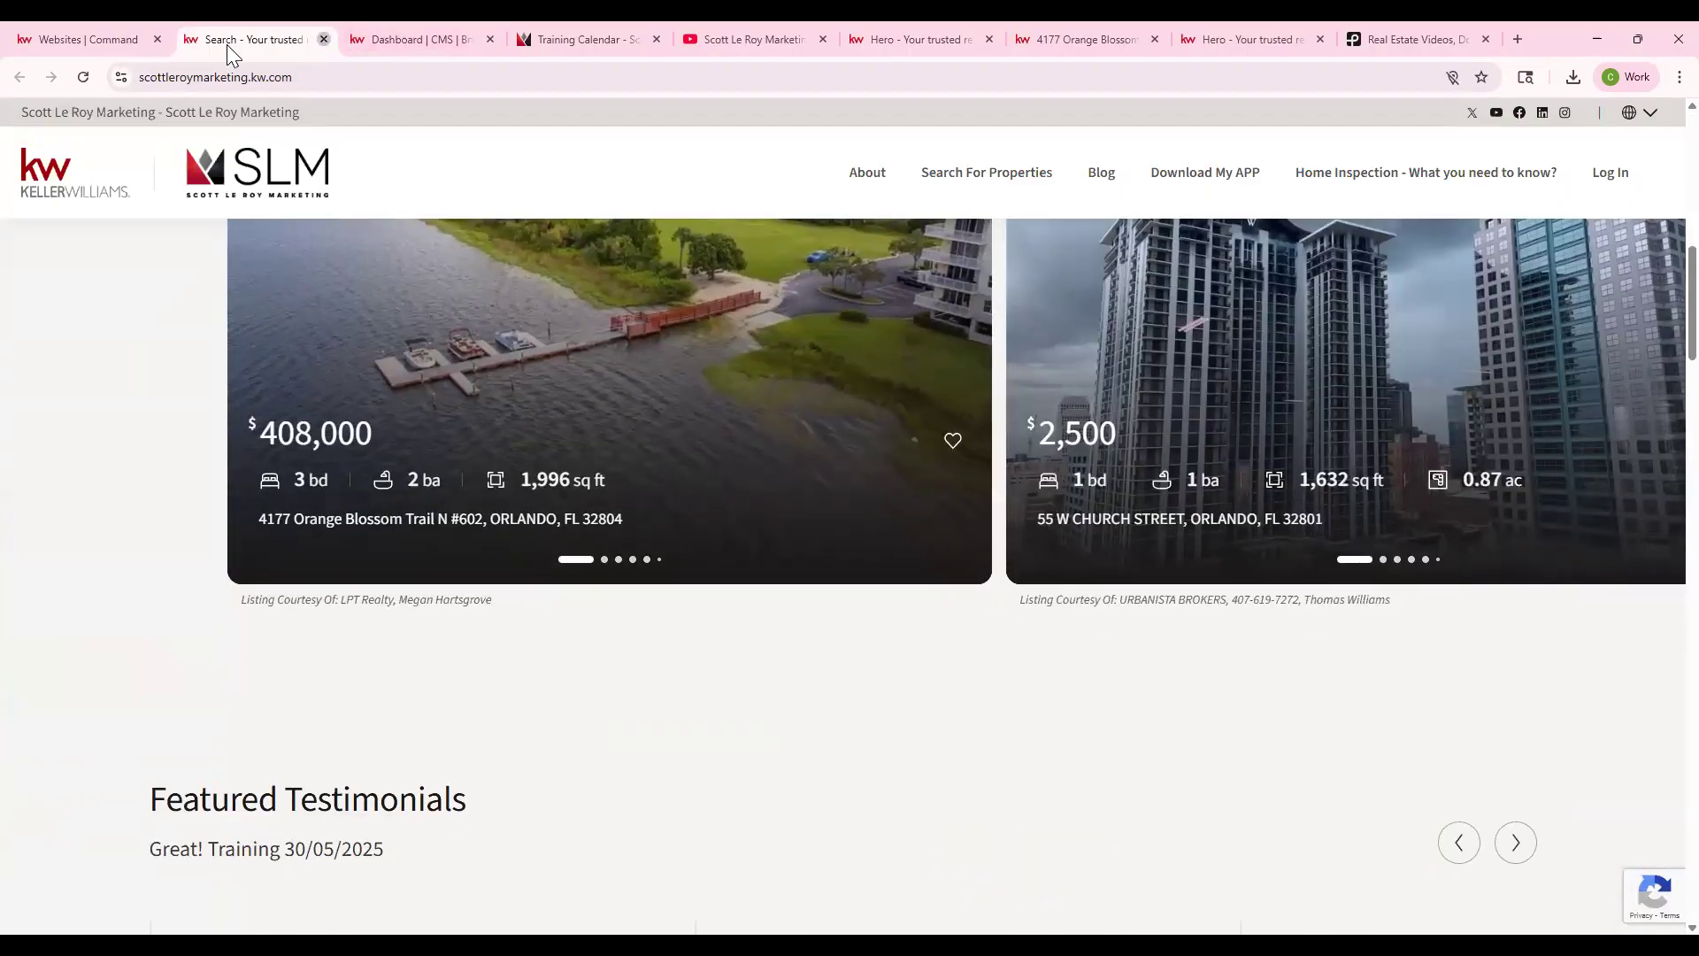
- Publish the site again, scroll the live version to its footer, and return to the Design Studio
{"action": "left_click", "coordinate": [324, 39]}
{"action": "left_click", "coordinate": [1597, 131]}
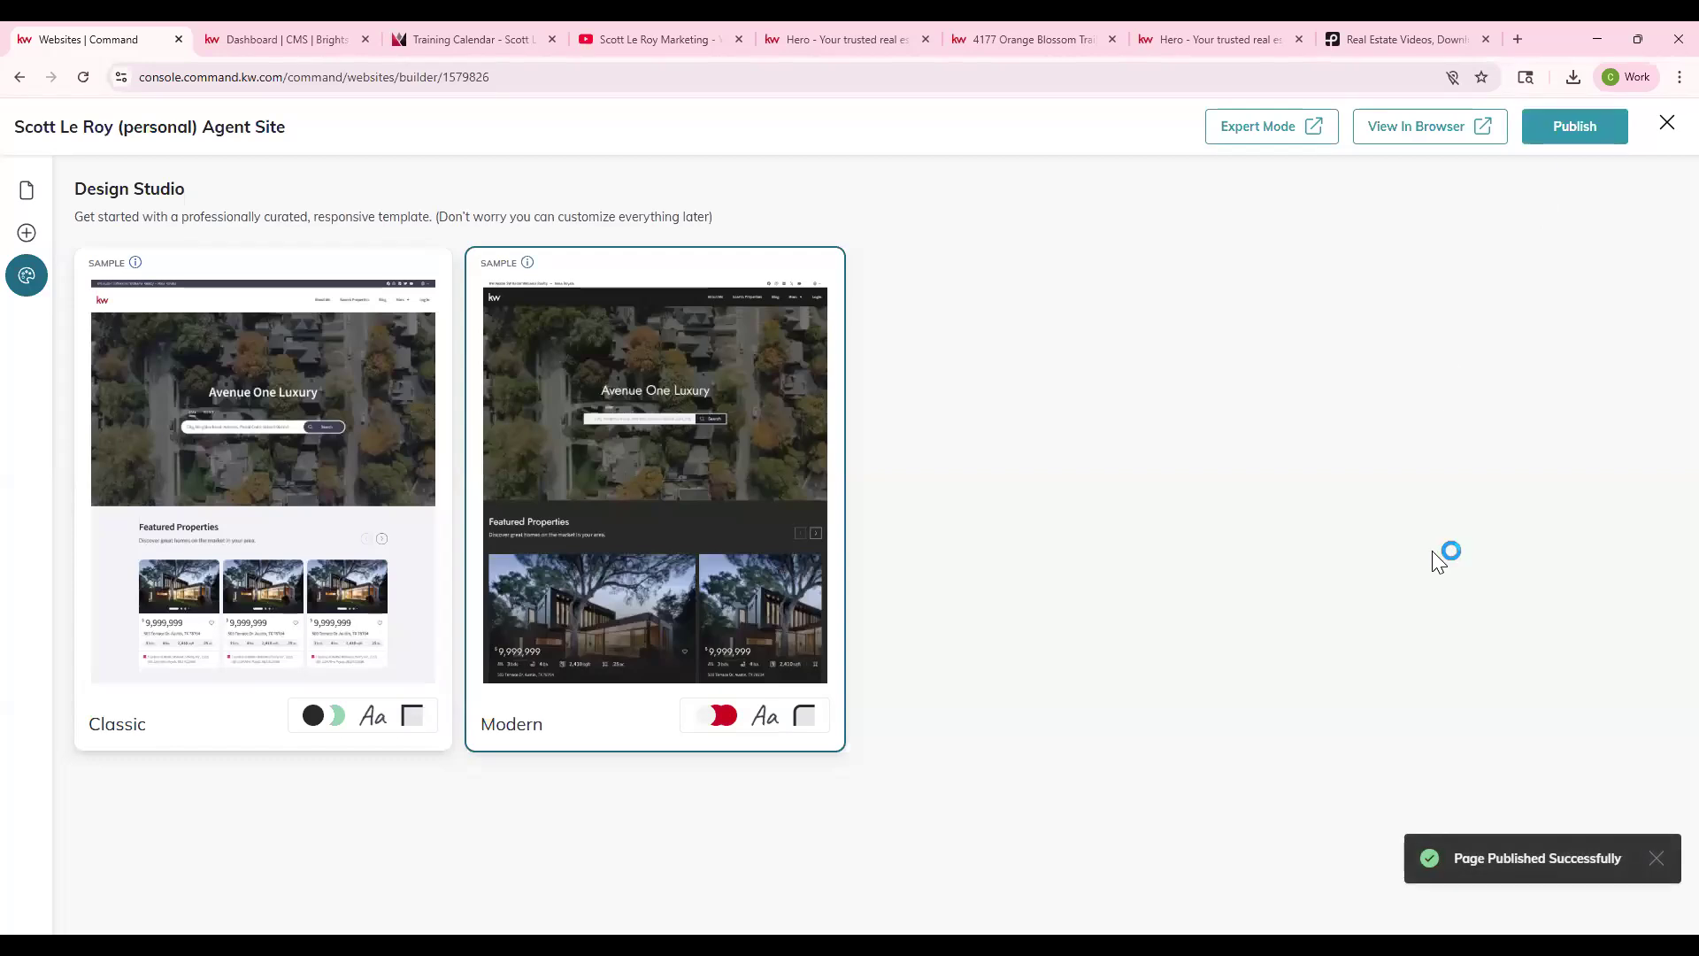
{"action": "left_click", "coordinate": [1467, 133]}
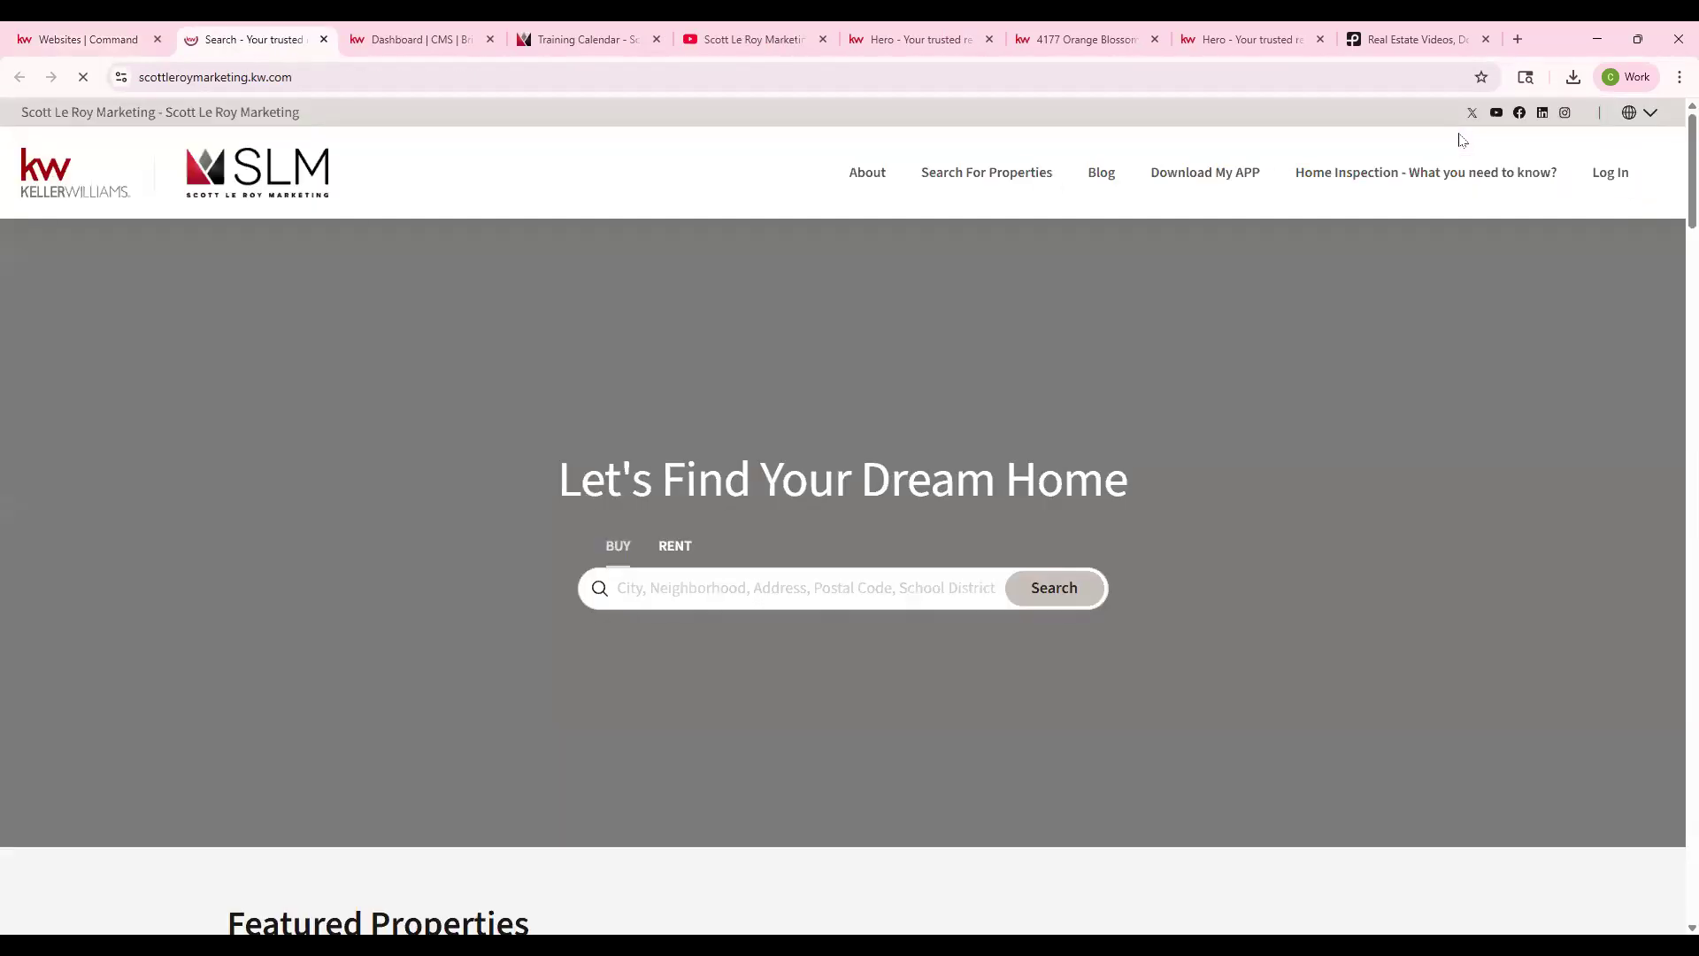
{"action": "scroll", "coordinate": [799, 386], "scroll_direction": "down", "scroll_amount": 15}
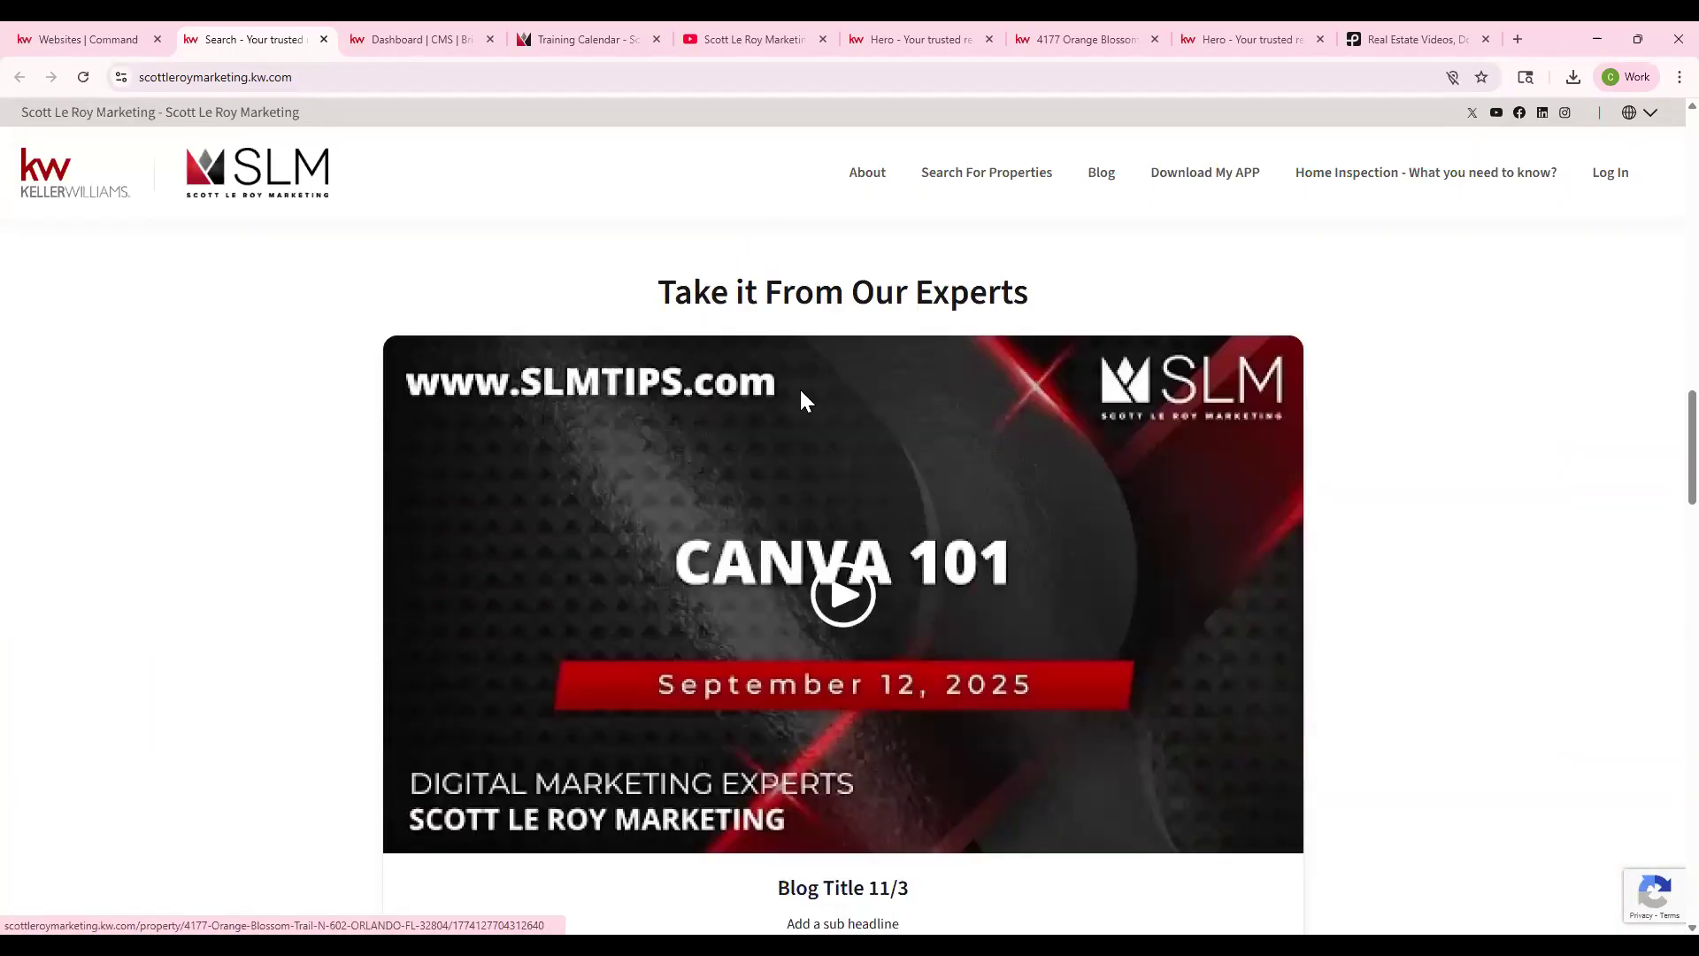
{"action": "scroll", "coordinate": [809, 396], "scroll_direction": "down", "scroll_amount": 10}
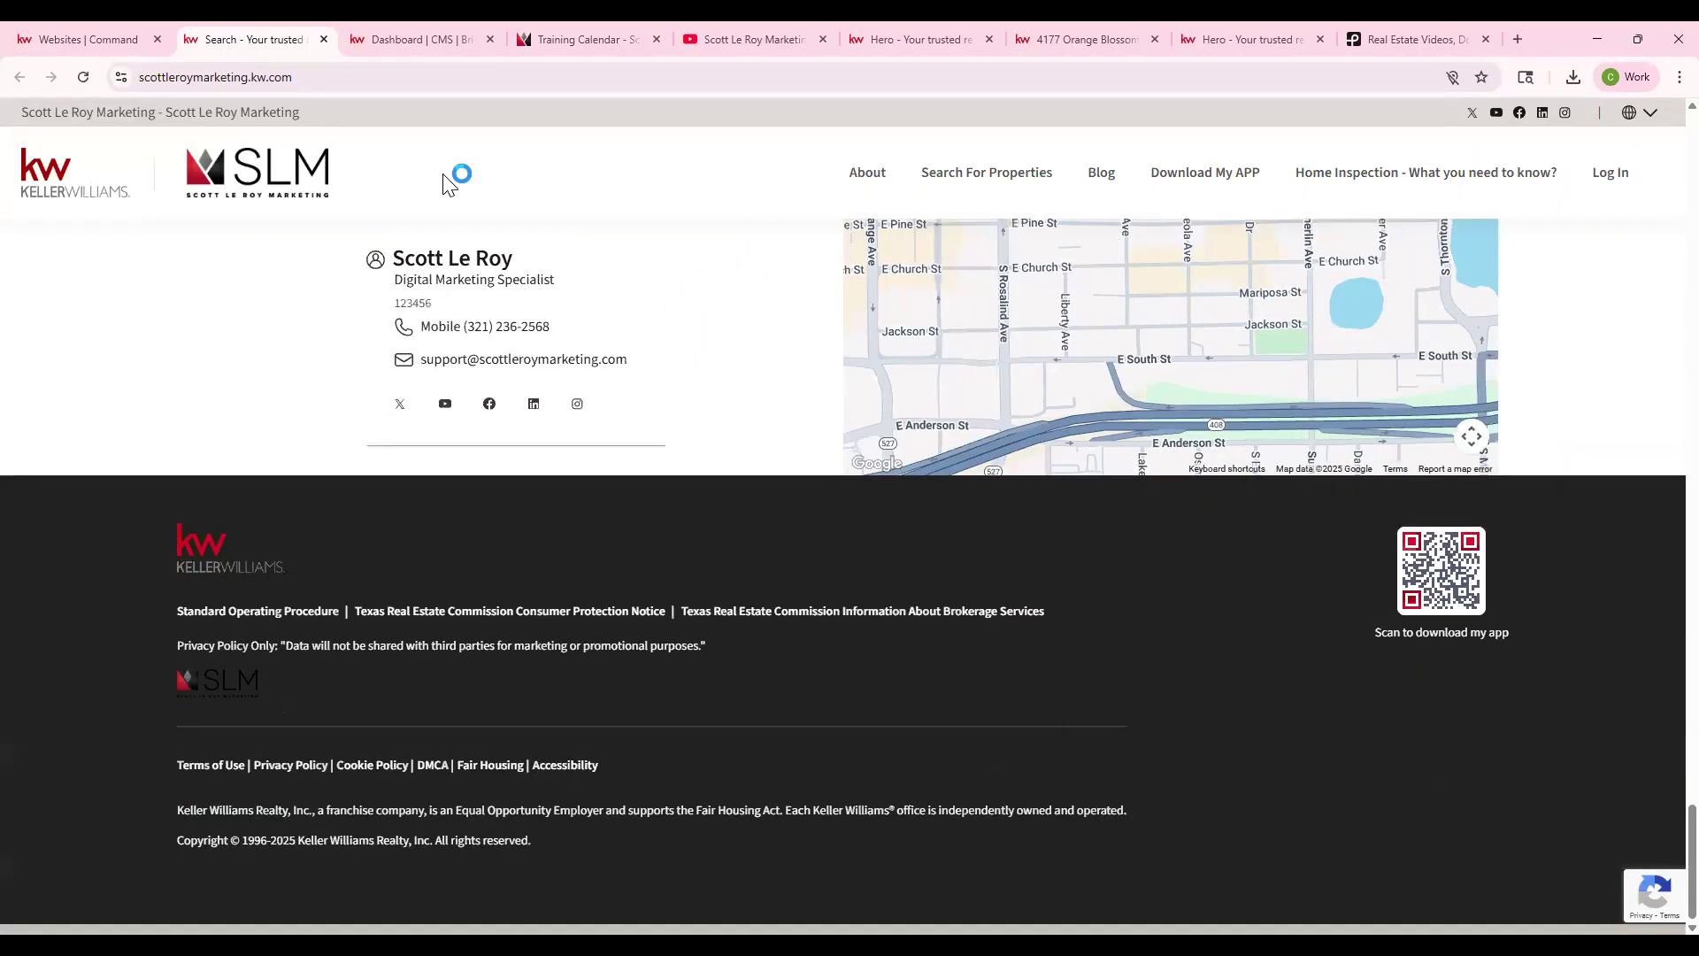
{"action": "left_click", "coordinate": [133, 38]}
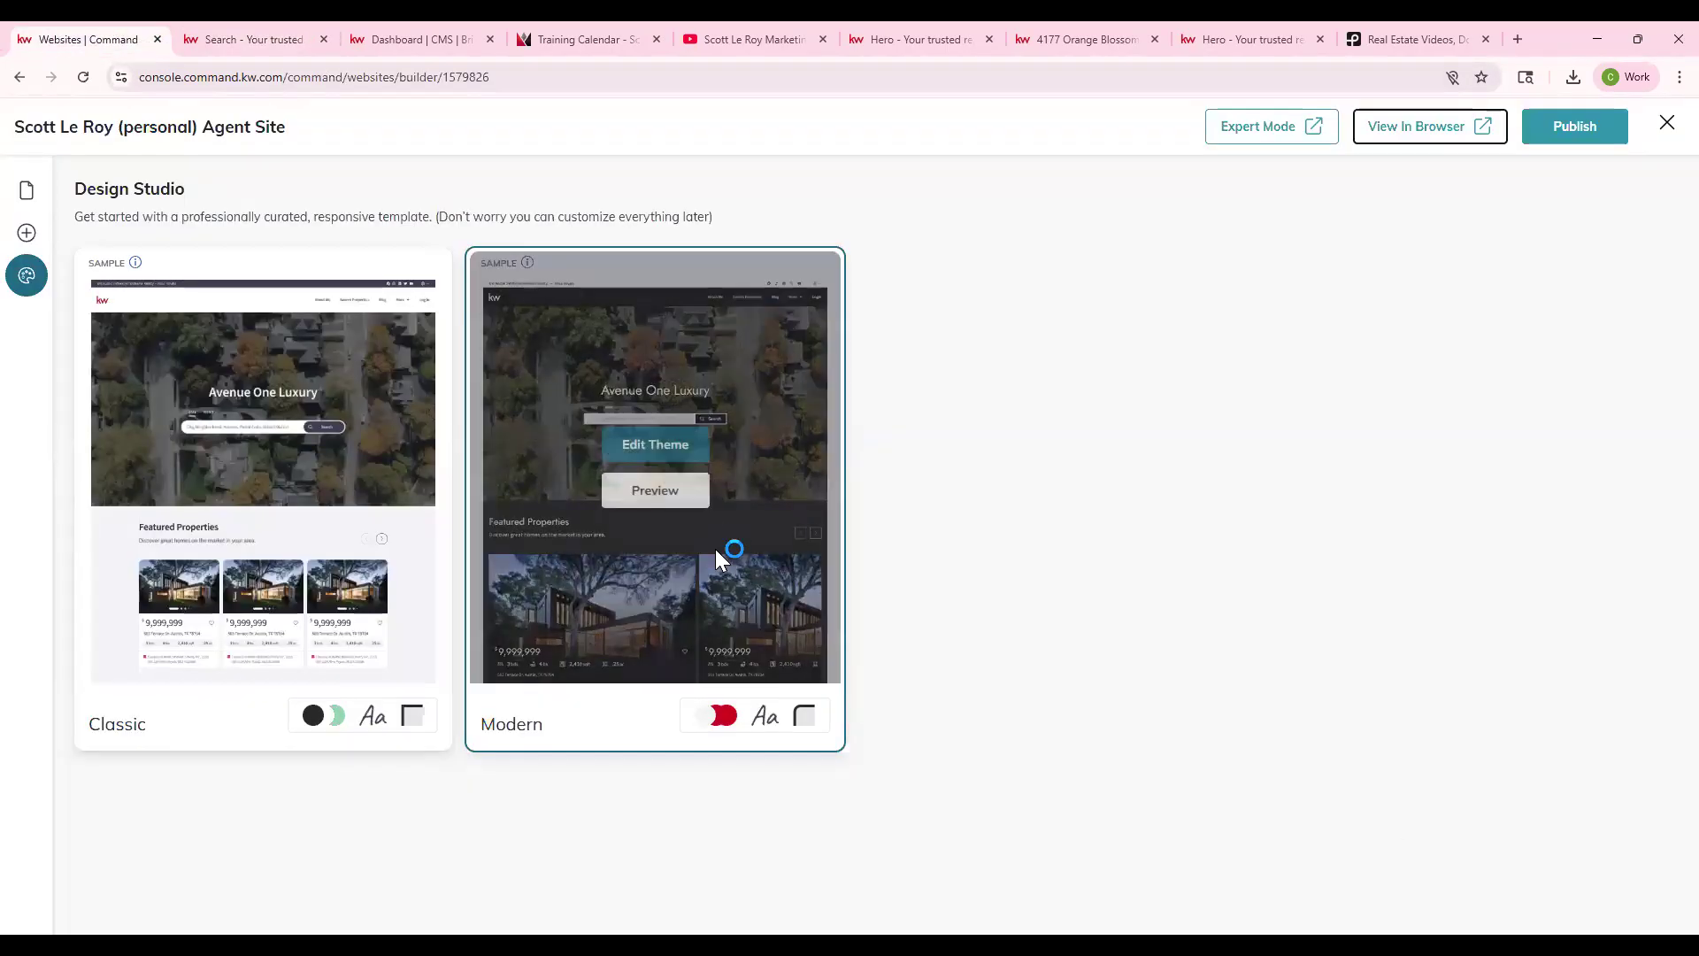
- Switch the Modern theme's colours to KW Theme Default and save the style
{"action": "left_click", "coordinate": [646, 444]}
{"action": "left_click", "coordinate": [542, 321]}
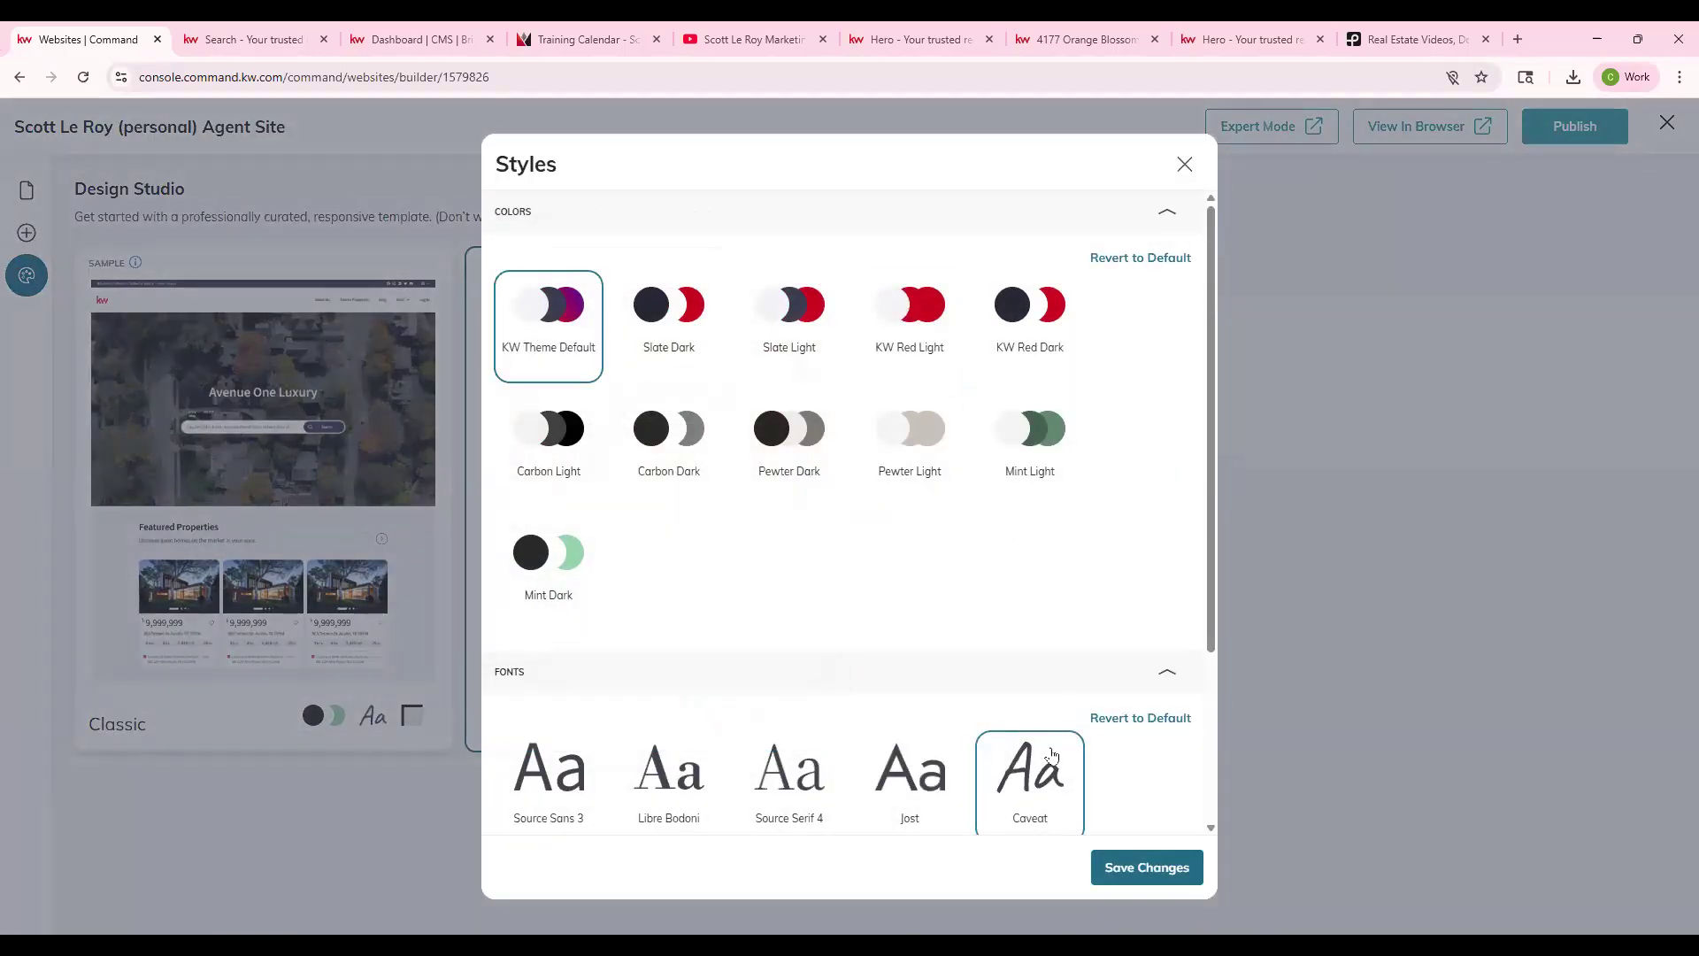
{"action": "scroll", "coordinate": [1046, 806], "scroll_direction": "down", "scroll_amount": 3}
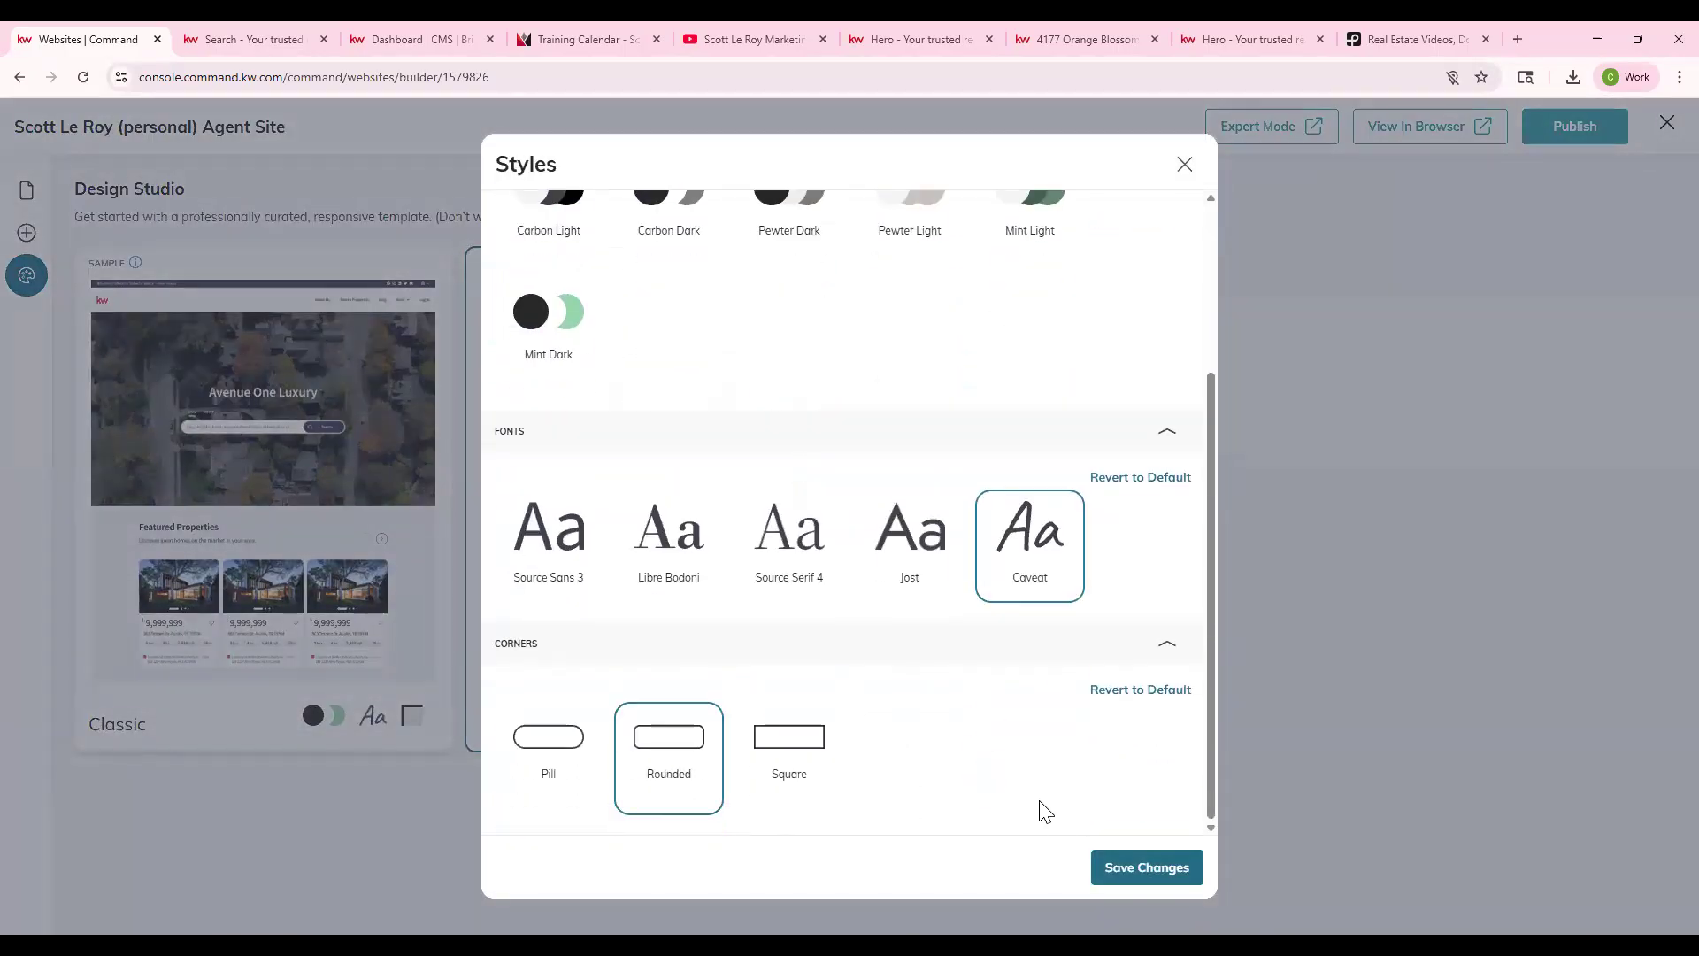
{"action": "left_click", "coordinate": [1160, 865]}
- Publish the site, scroll through the live version, and close the preview
{"action": "left_click", "coordinate": [1557, 136]}
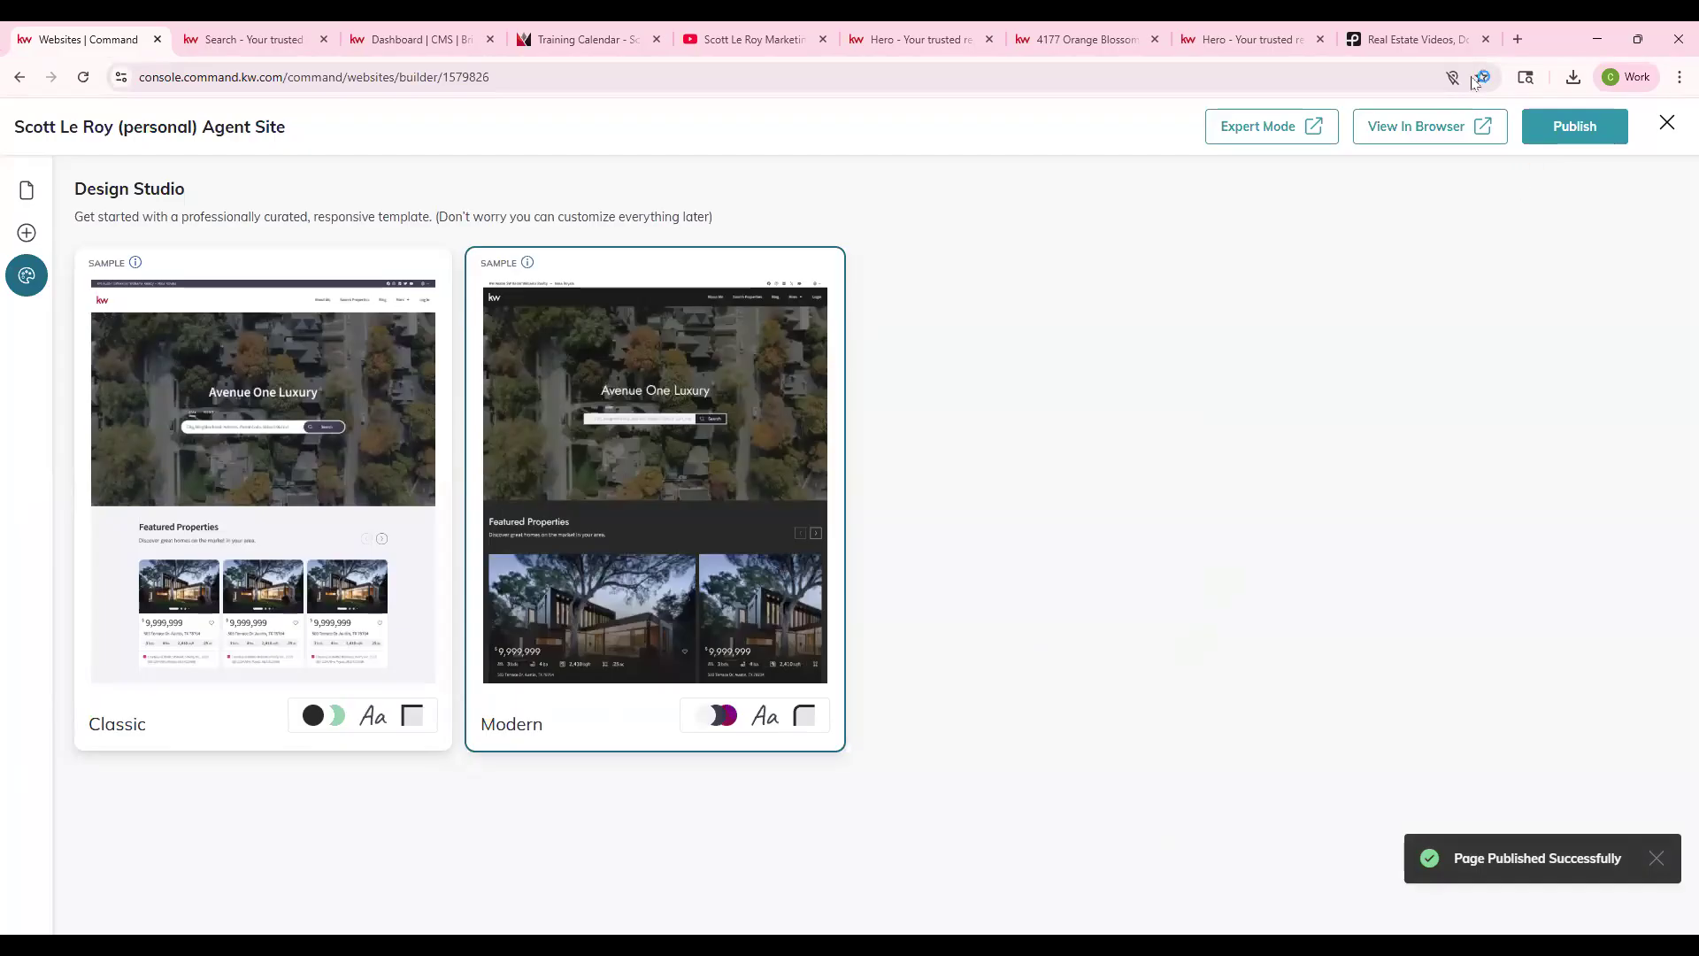
{"action": "left_click", "coordinate": [1452, 126]}
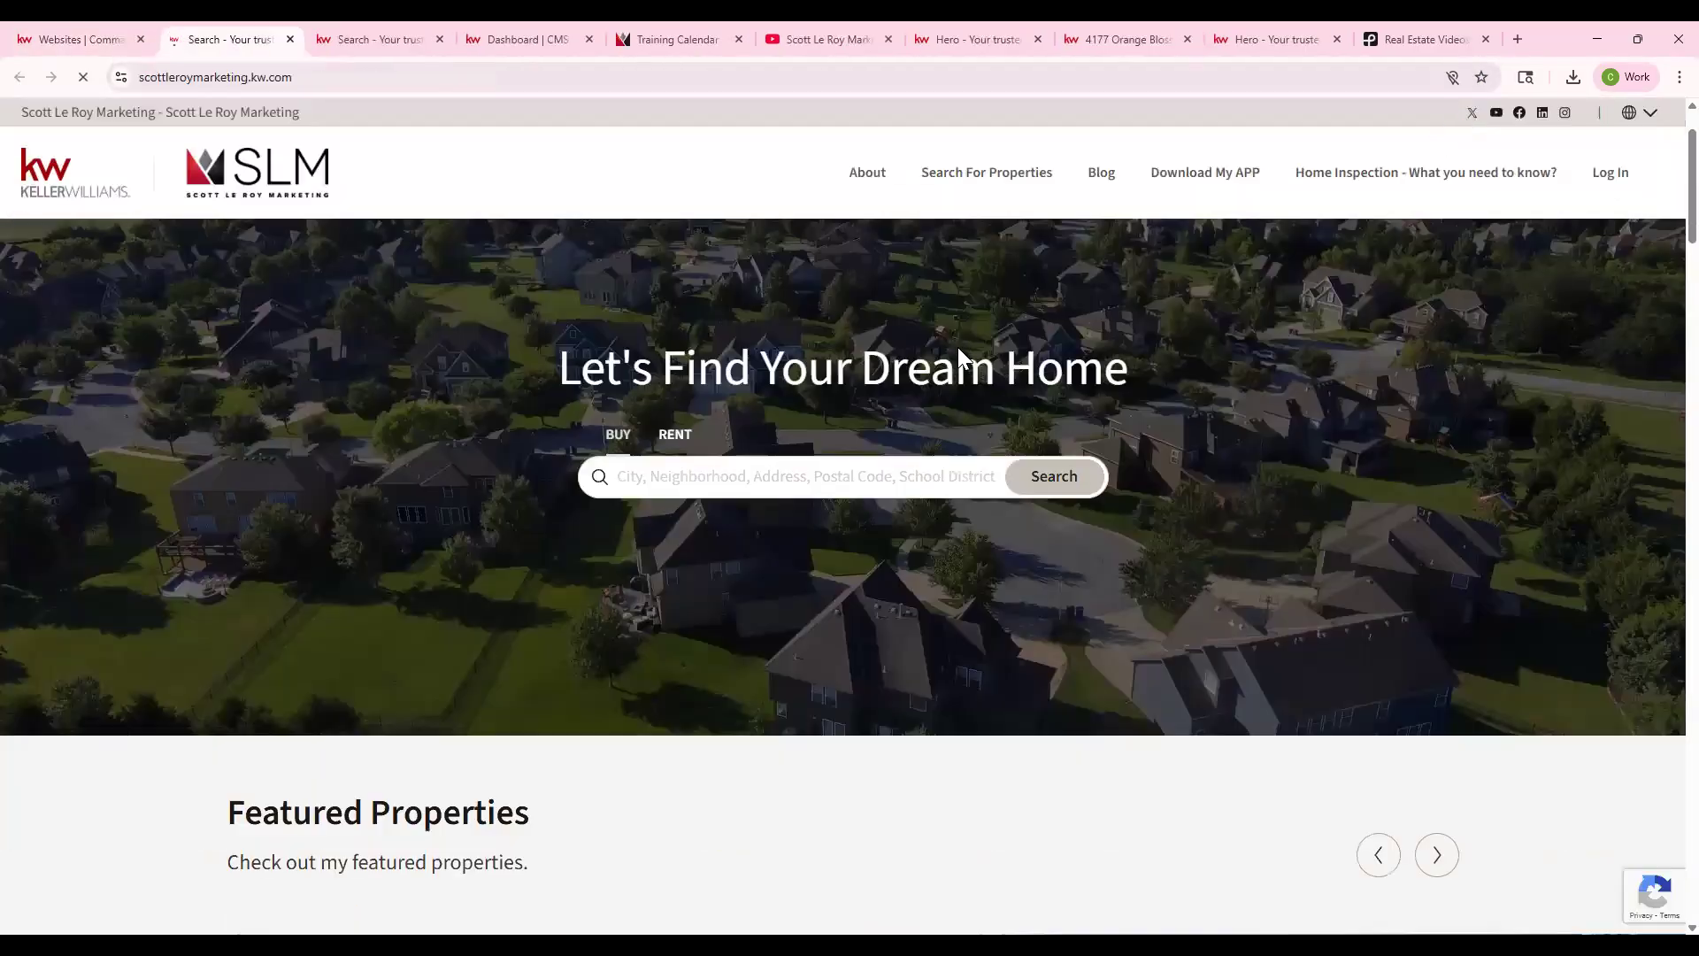
{"action": "scroll", "coordinate": [958, 347], "scroll_direction": "down", "scroll_amount": 17}
{"action": "scroll", "coordinate": [881, 292], "scroll_direction": "up", "scroll_amount": 5}
{"action": "scroll", "coordinate": [577, 200], "scroll_direction": "up", "scroll_amount": 8}
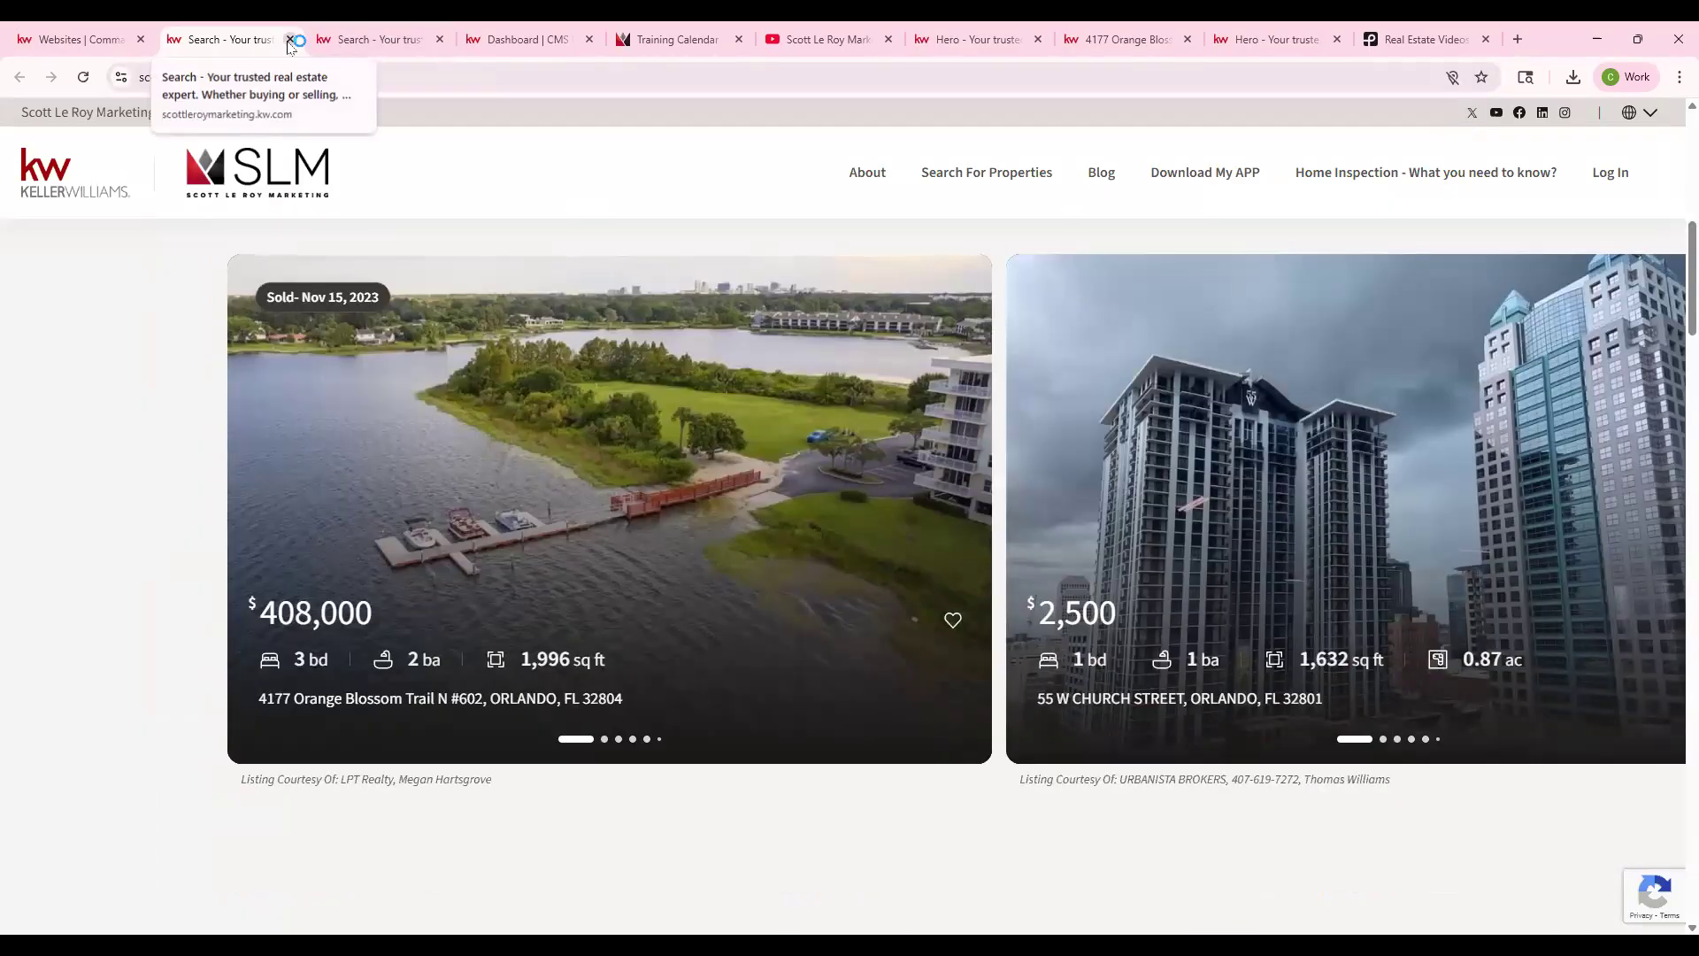
{"action": "left_click", "coordinate": [289, 39]}
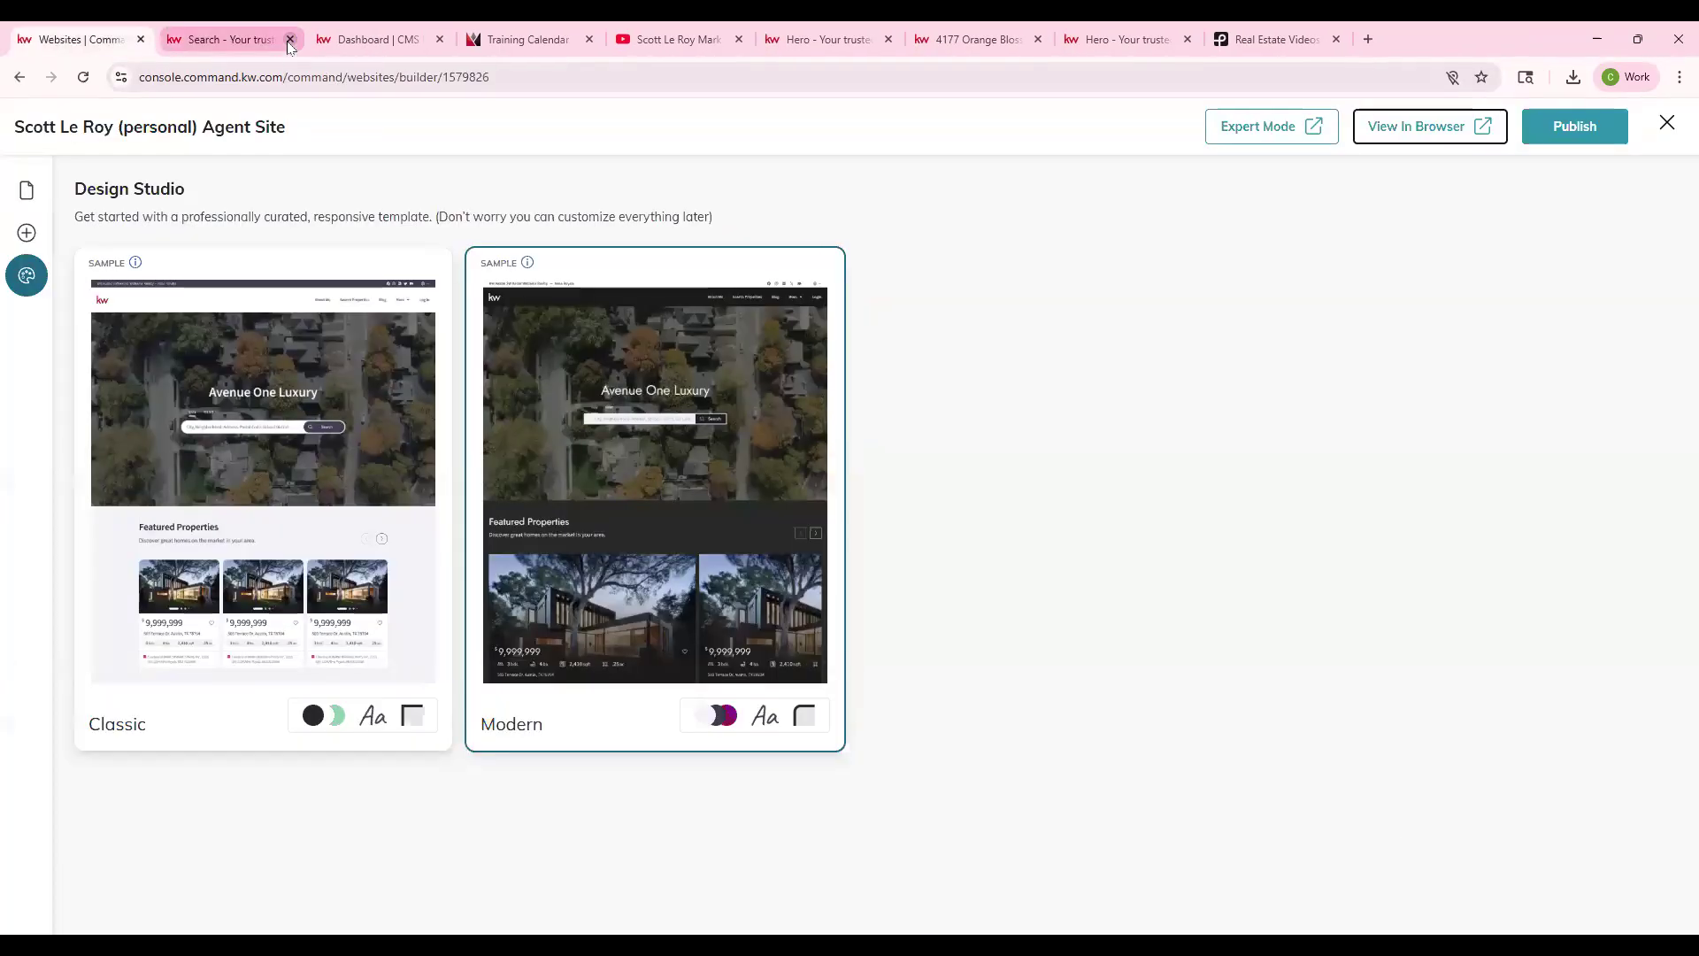
- Close the leftover preview, give the Modern theme the Mint Light palette, save, and publish
{"action": "left_click", "coordinate": [289, 40]}
{"action": "left_click", "coordinate": [680, 447]}
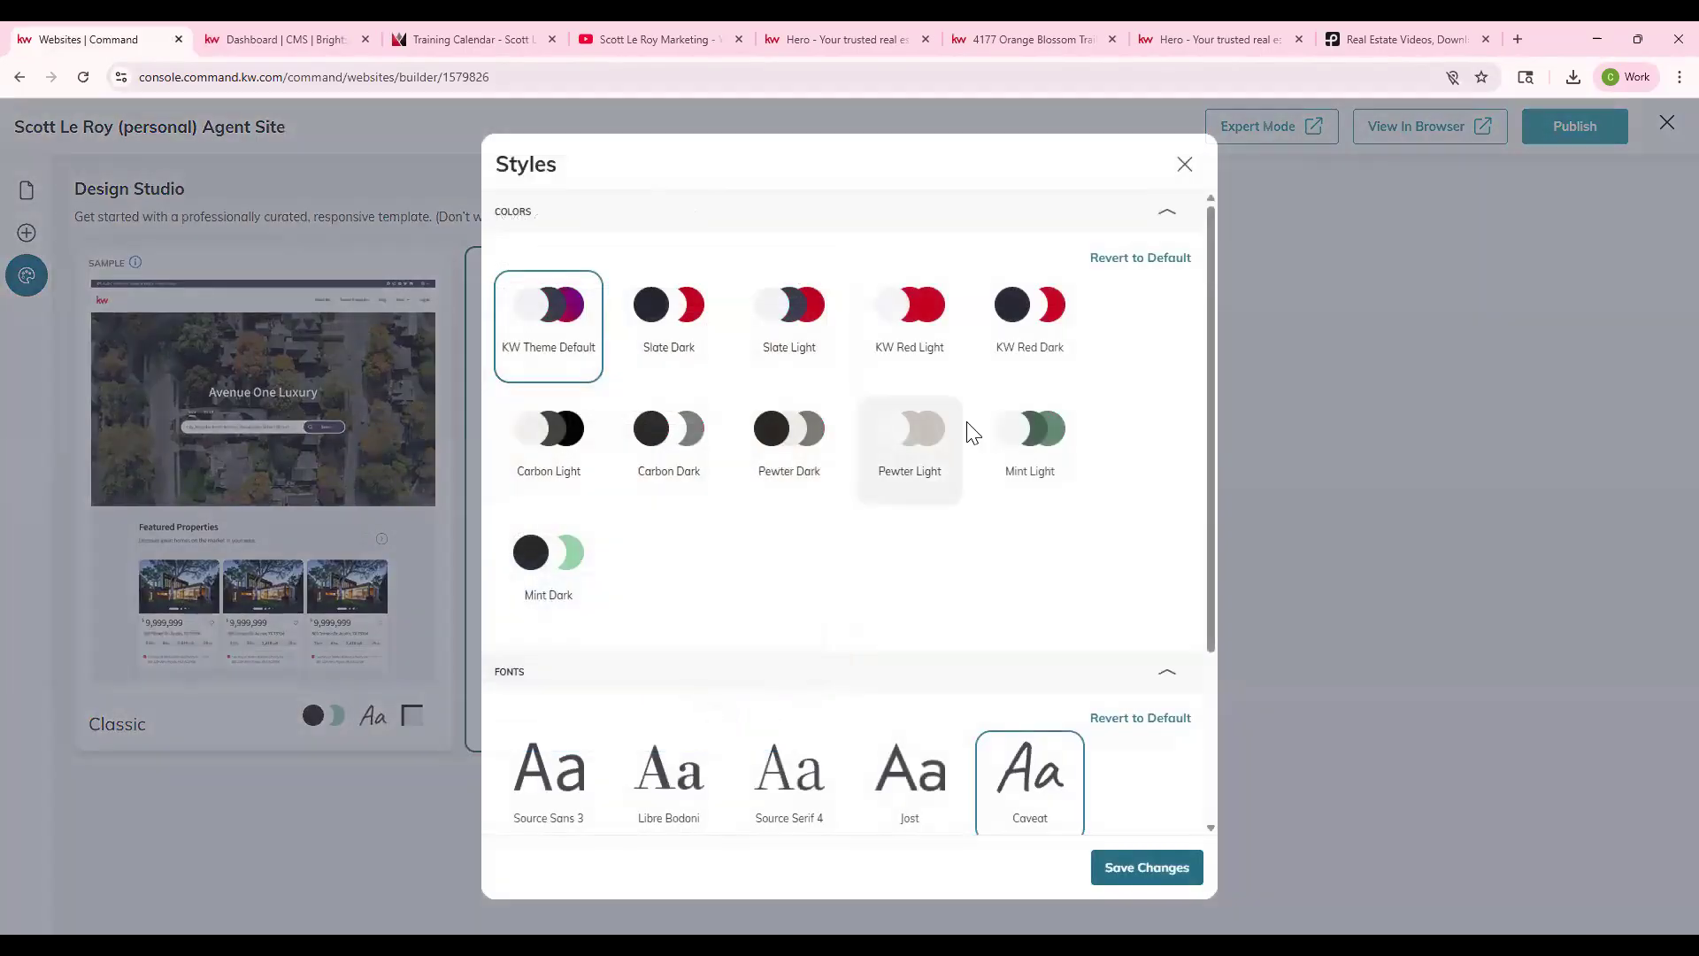
{"action": "left_click", "coordinate": [1025, 447]}
{"action": "scroll", "coordinate": [888, 710], "scroll_direction": "down", "scroll_amount": 1}
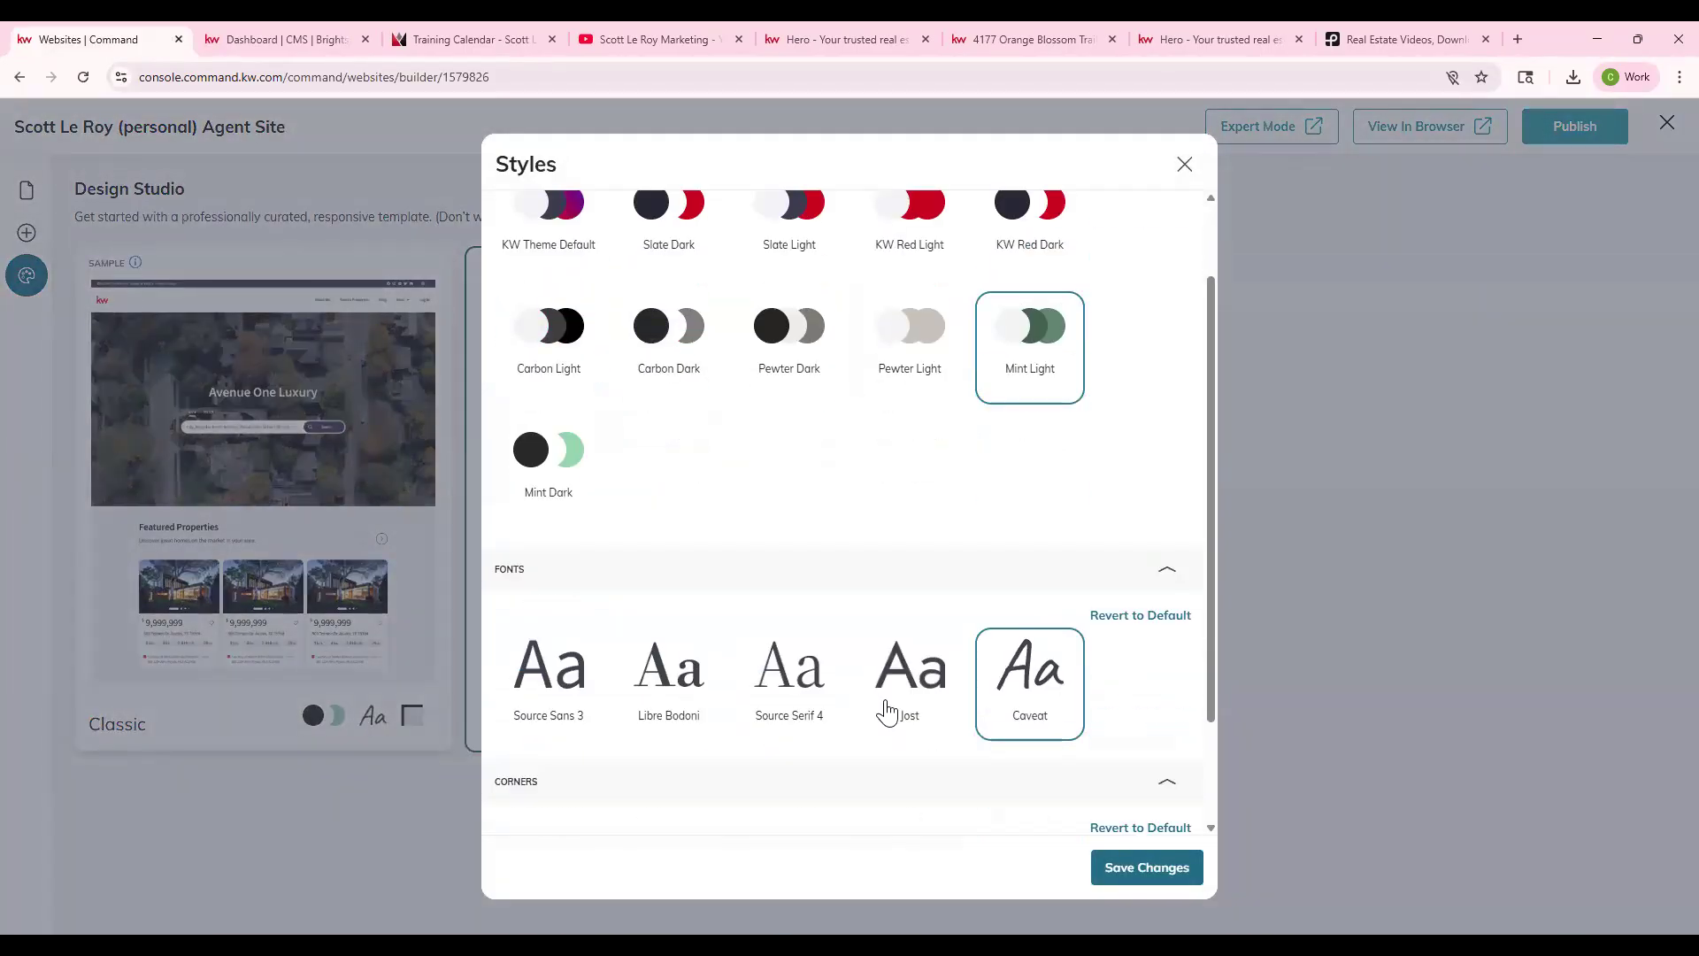
{"action": "scroll", "coordinate": [888, 711], "scroll_direction": "down", "scroll_amount": 1}
{"action": "left_click", "coordinate": [1155, 850]}
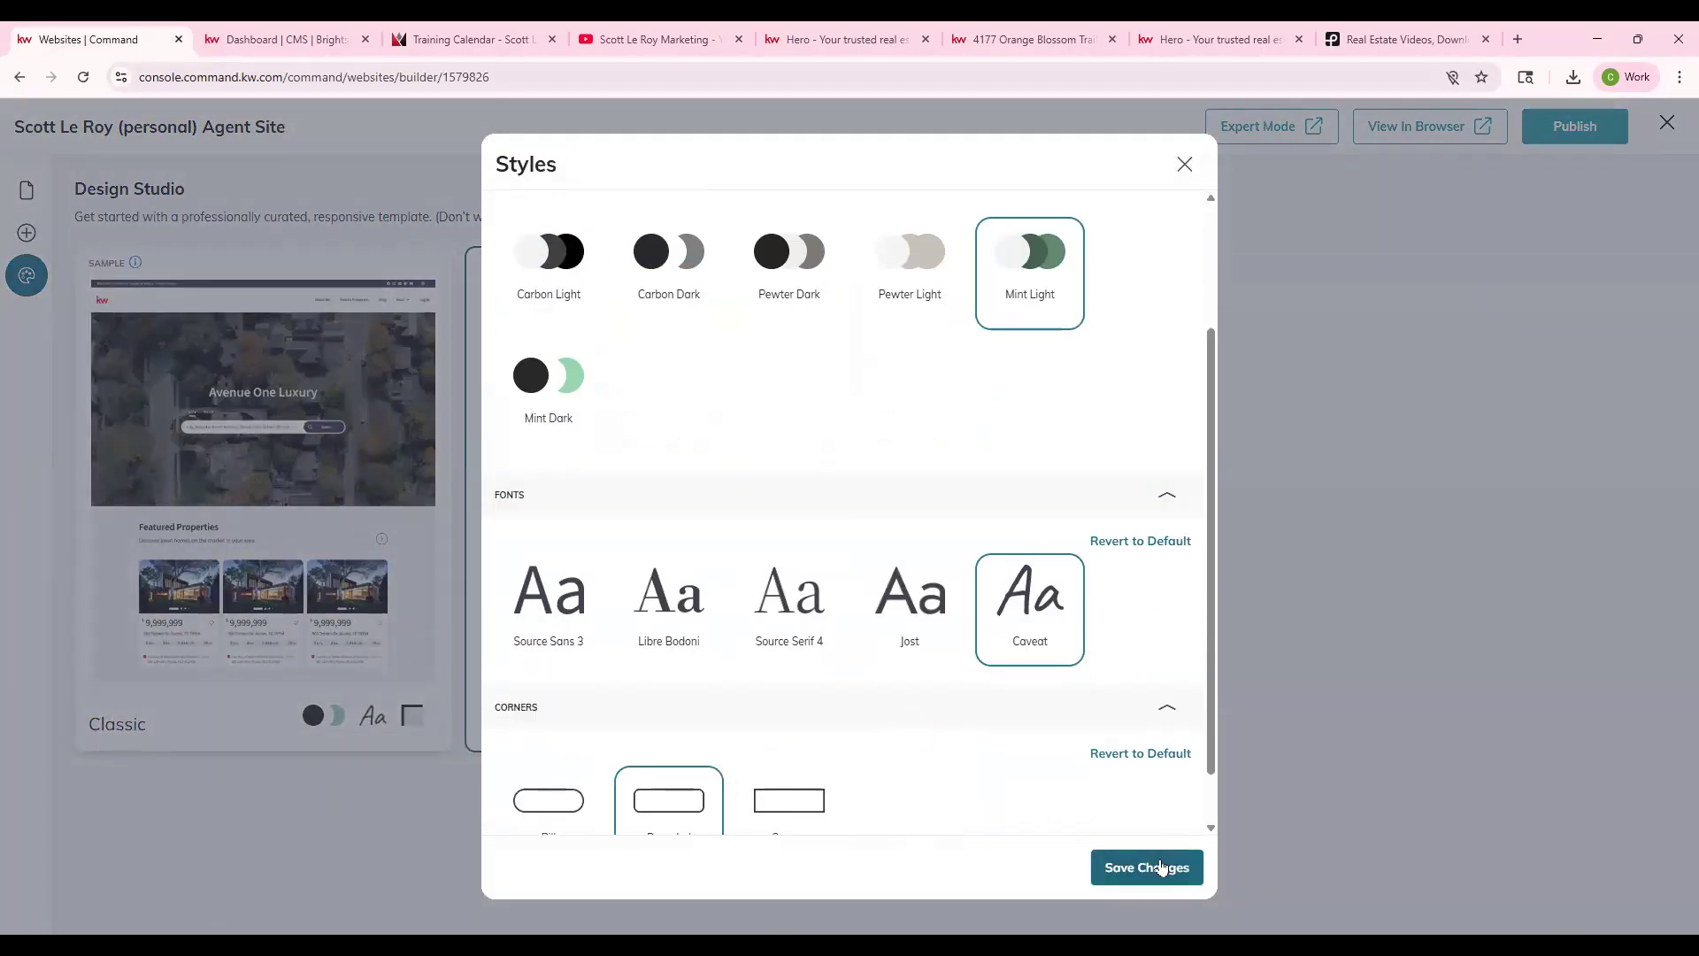
{"action": "left_click", "coordinate": [1554, 139]}
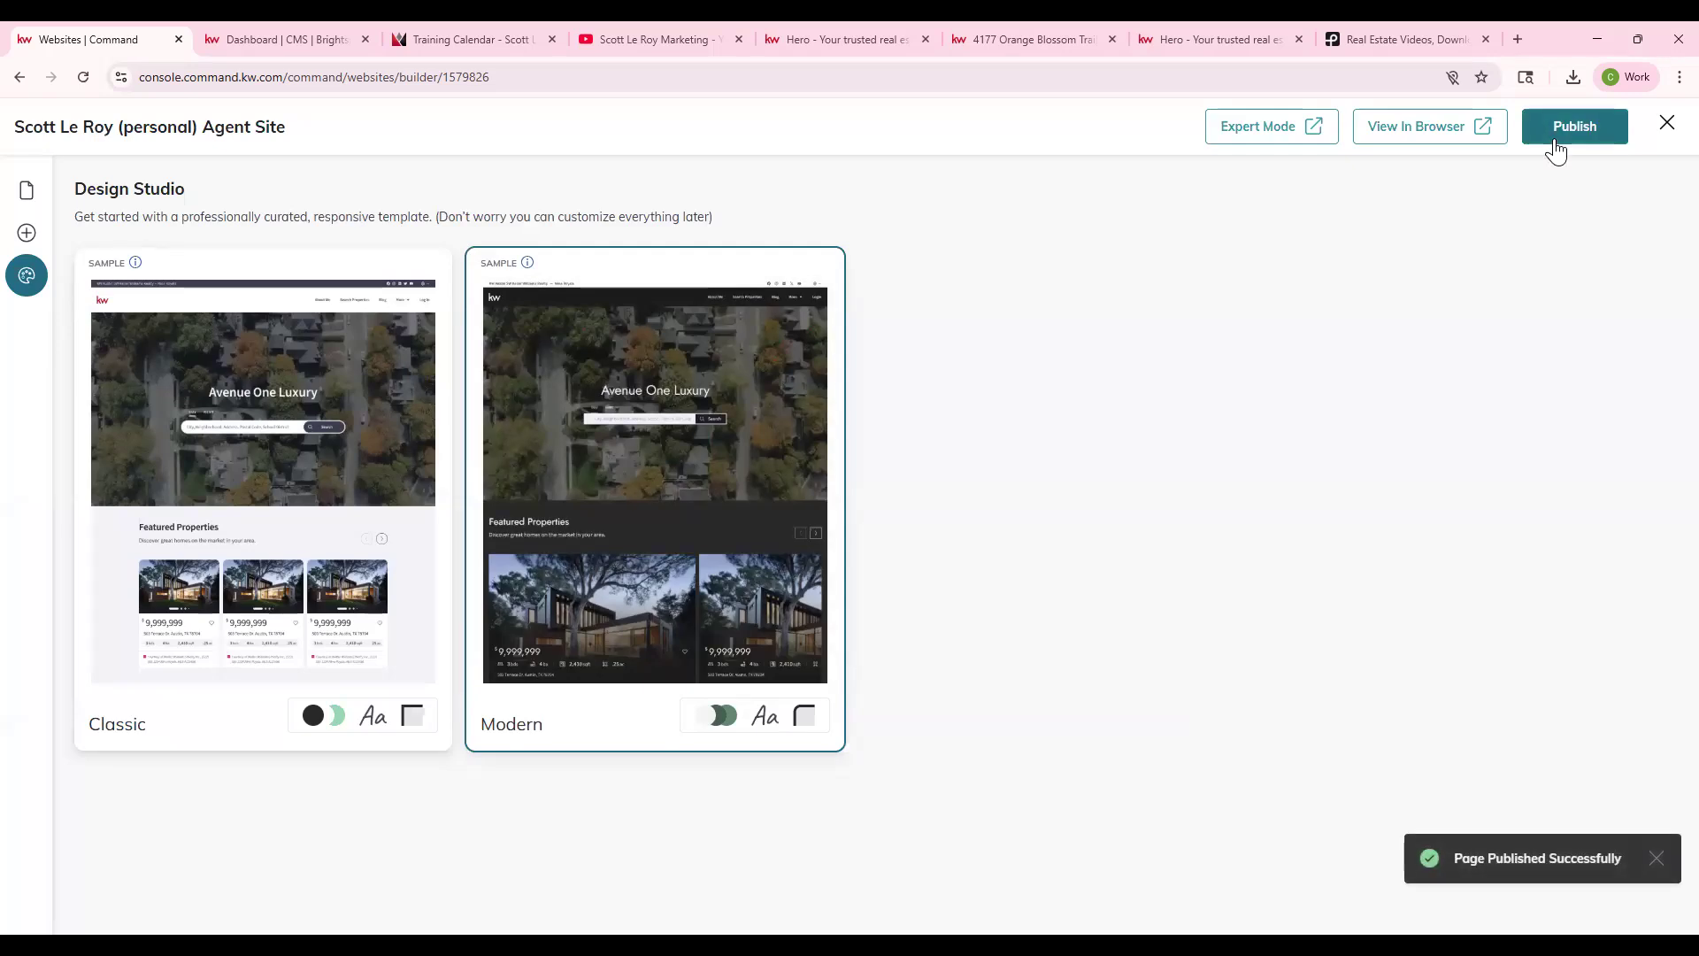
- Scroll through the live agent site, close it, and switch to the Brightspot CMS dashboard
{"action": "left_click", "coordinate": [1419, 144]}
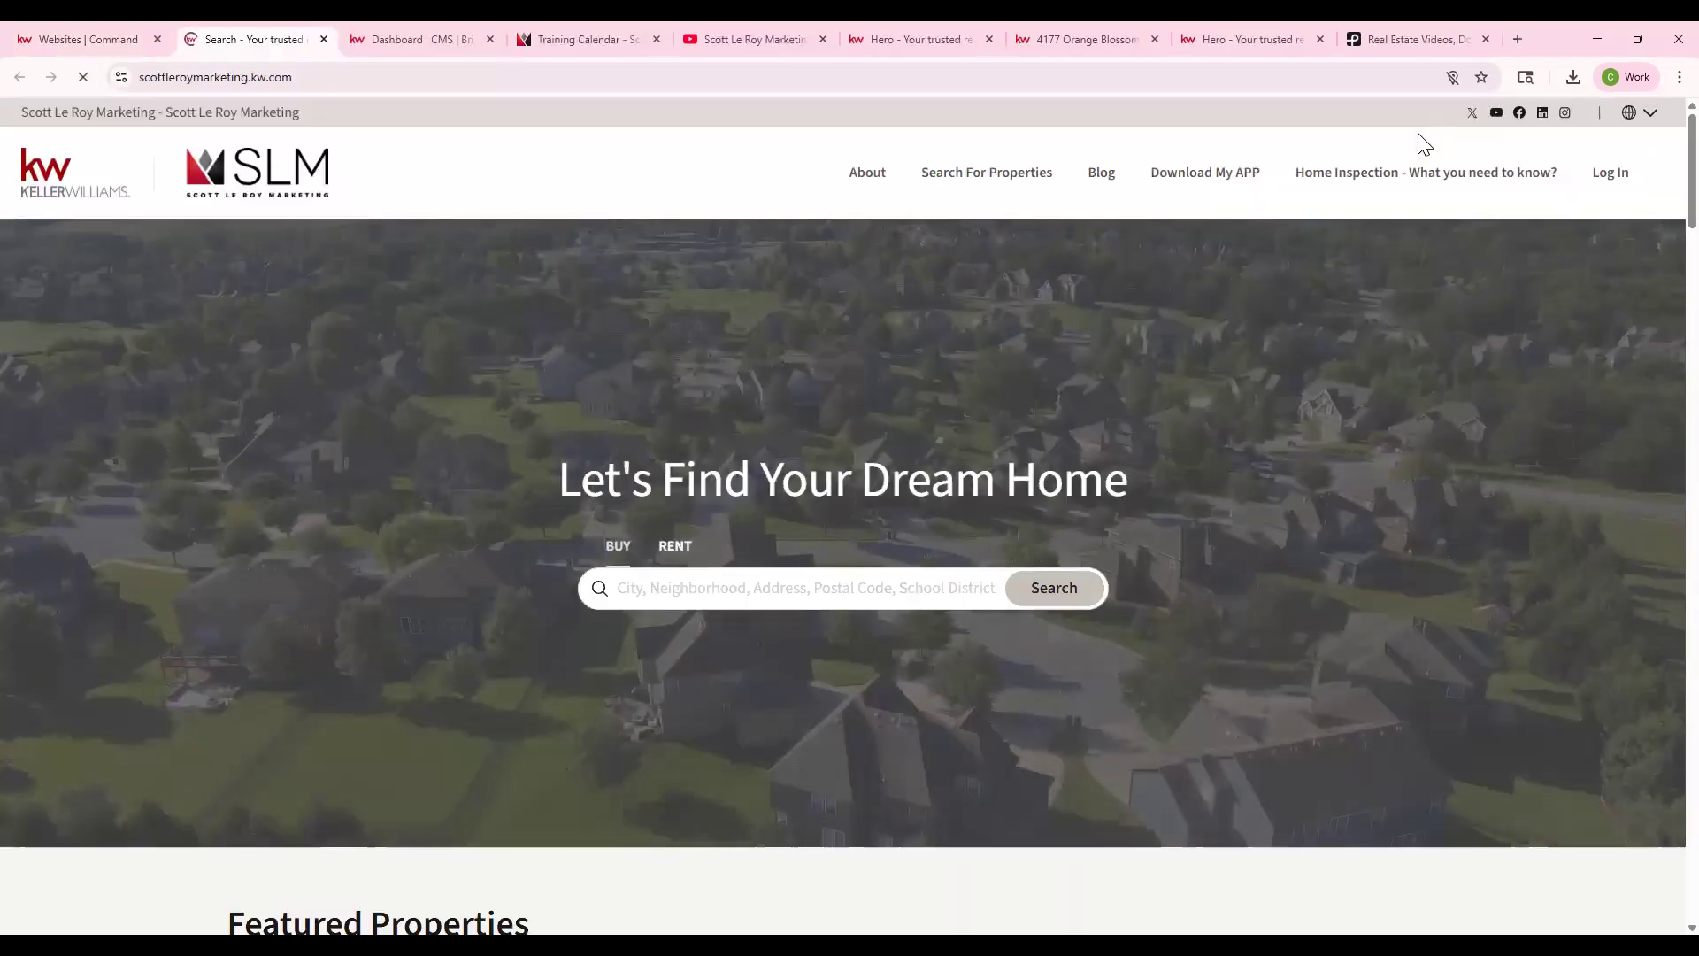
{"action": "scroll", "coordinate": [948, 433], "scroll_direction": "down", "scroll_amount": 5}
{"action": "scroll", "coordinate": [949, 434], "scroll_direction": "down", "scroll_amount": 7}
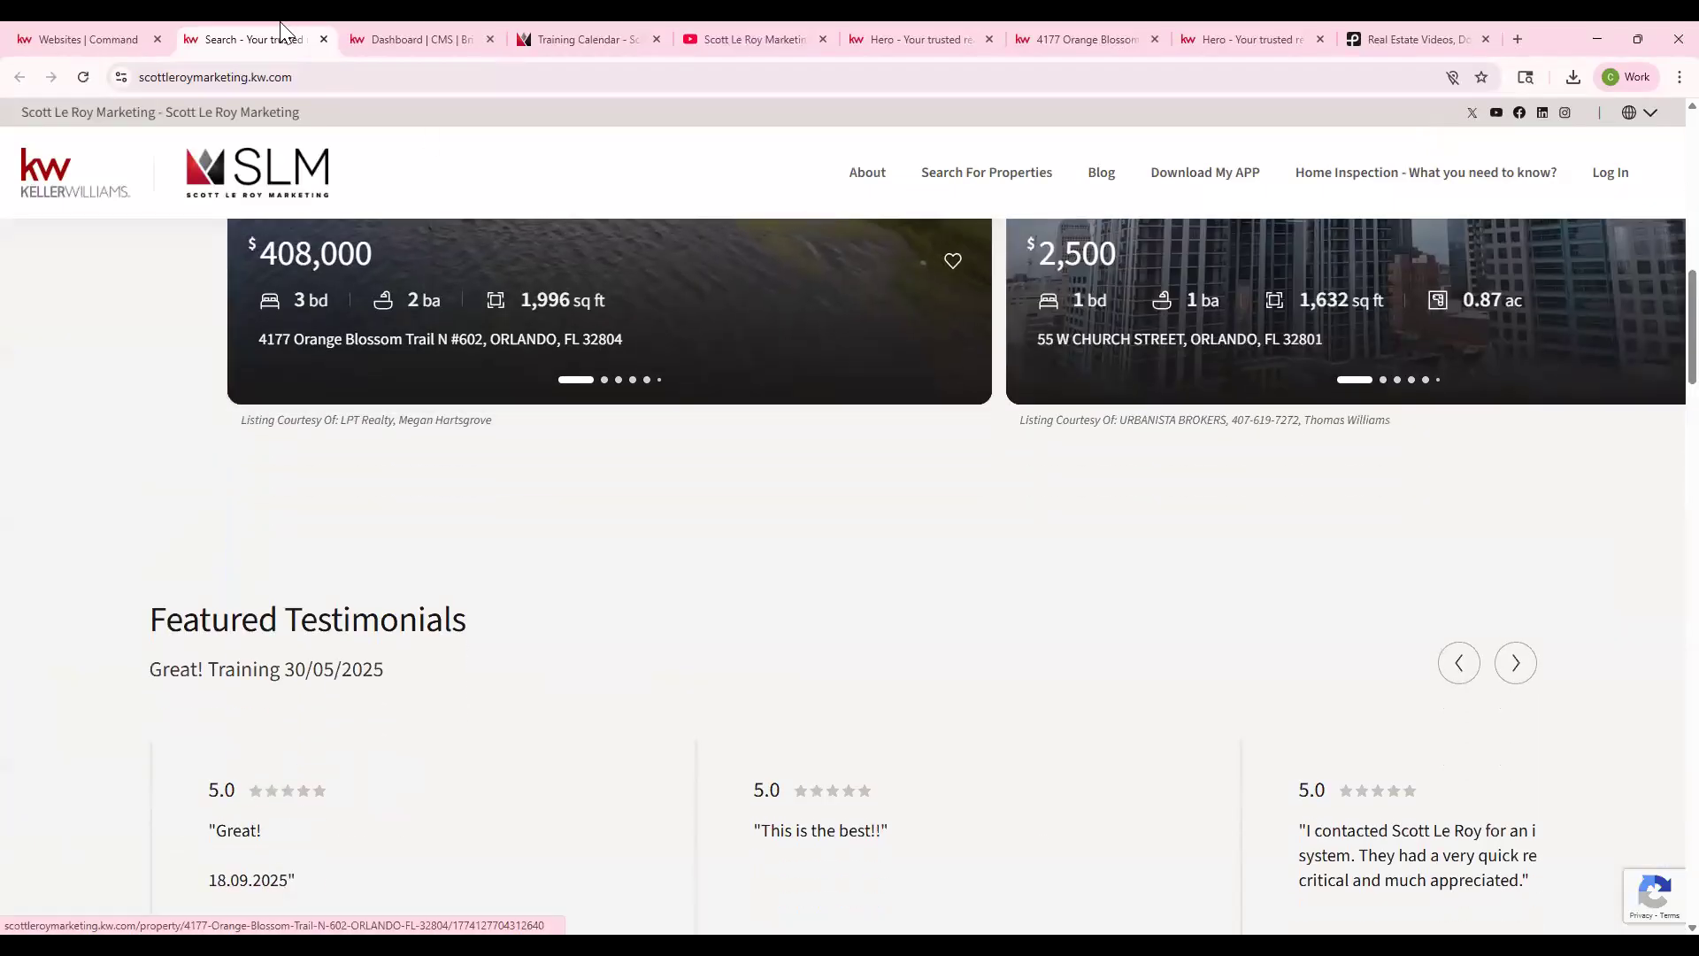
{"action": "left_click", "coordinate": [324, 38]}
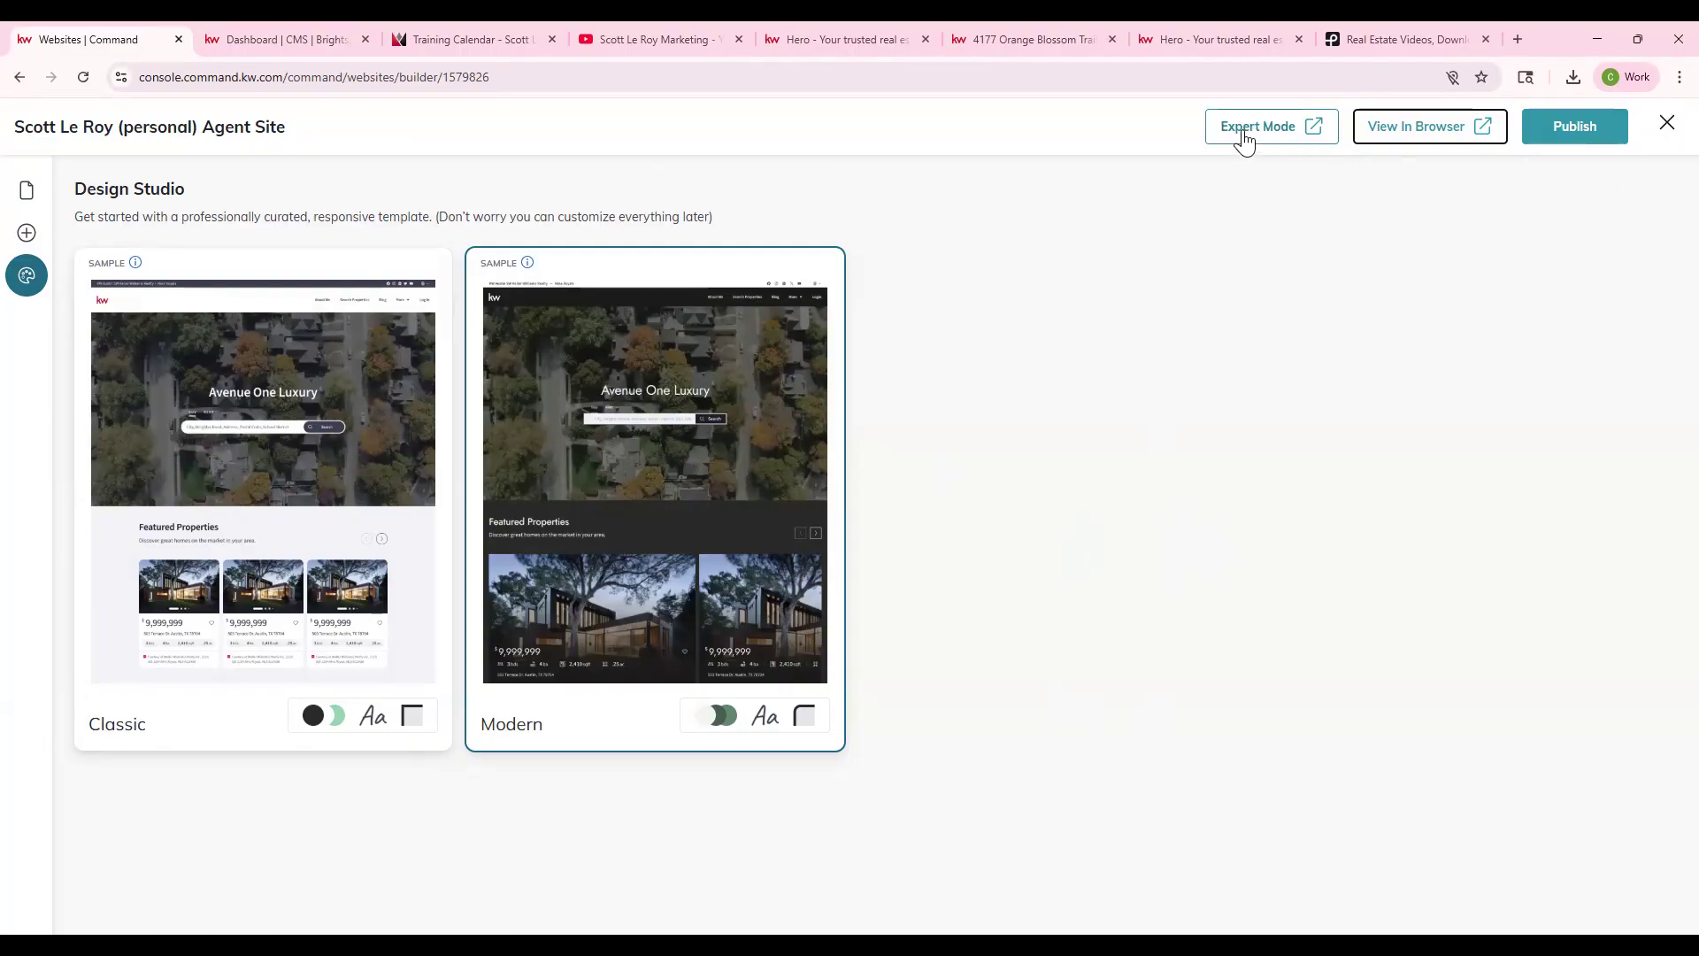
{"action": "left_click", "coordinate": [318, 32]}
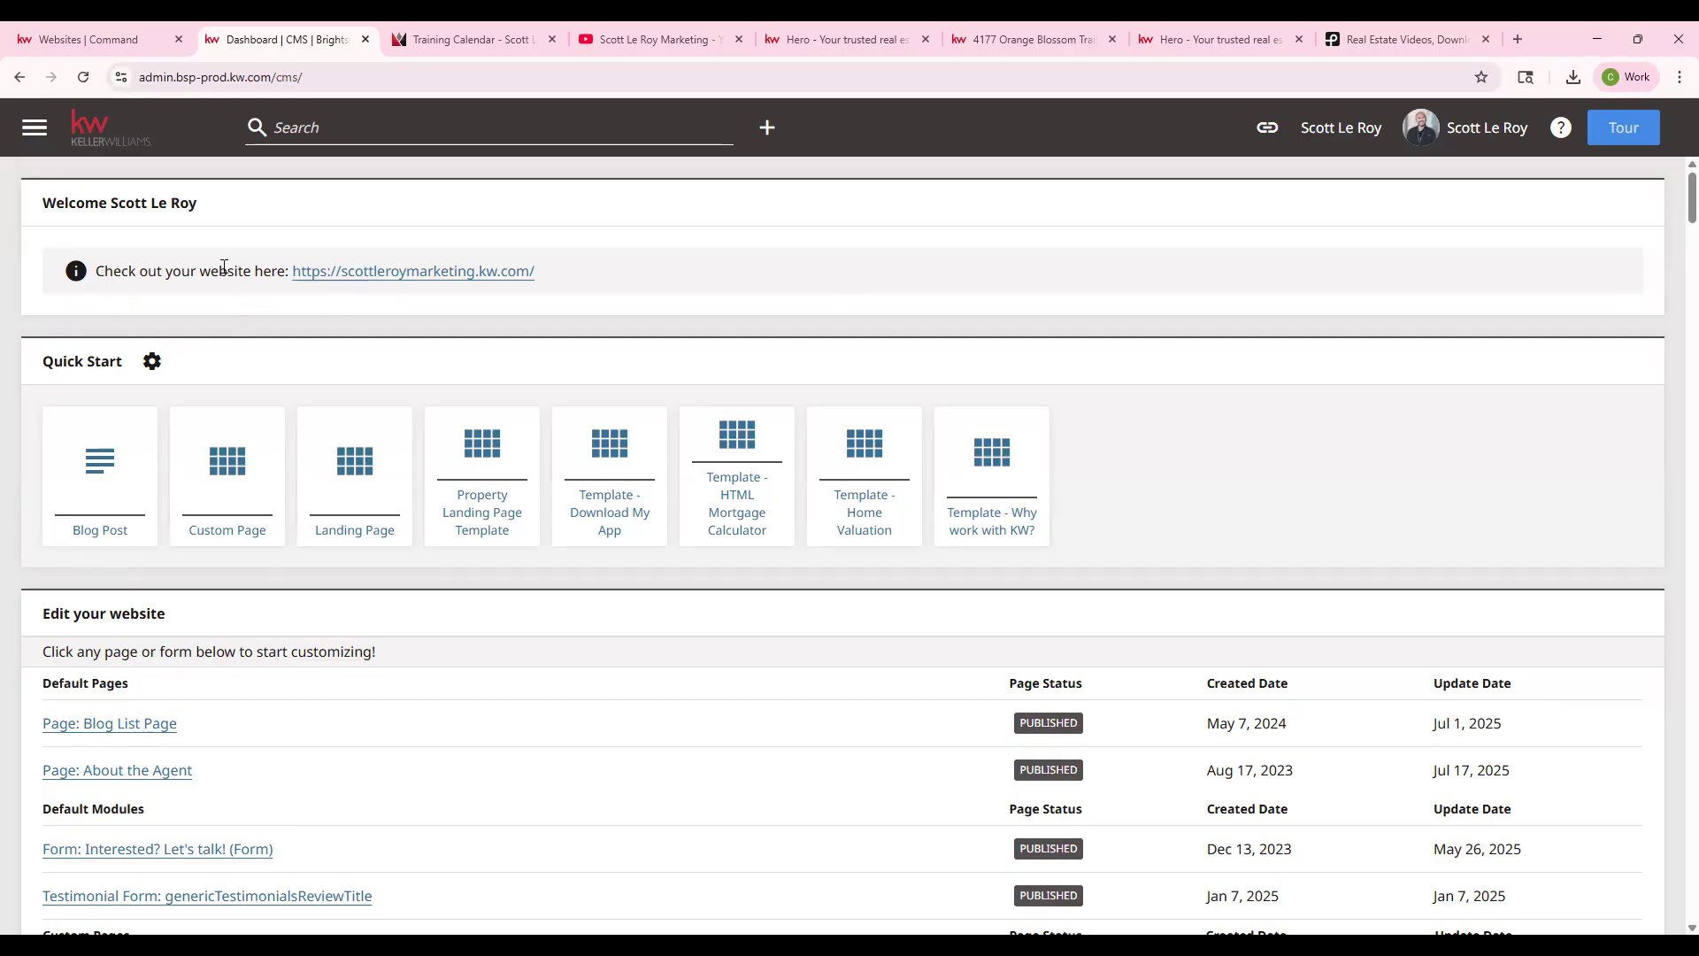
- Highlight the website address on the dashboard, close the site switcher, and clear the highlight
{"action": "left_click_drag", "start_coordinate": [581, 270], "coordinate": [287, 295]}
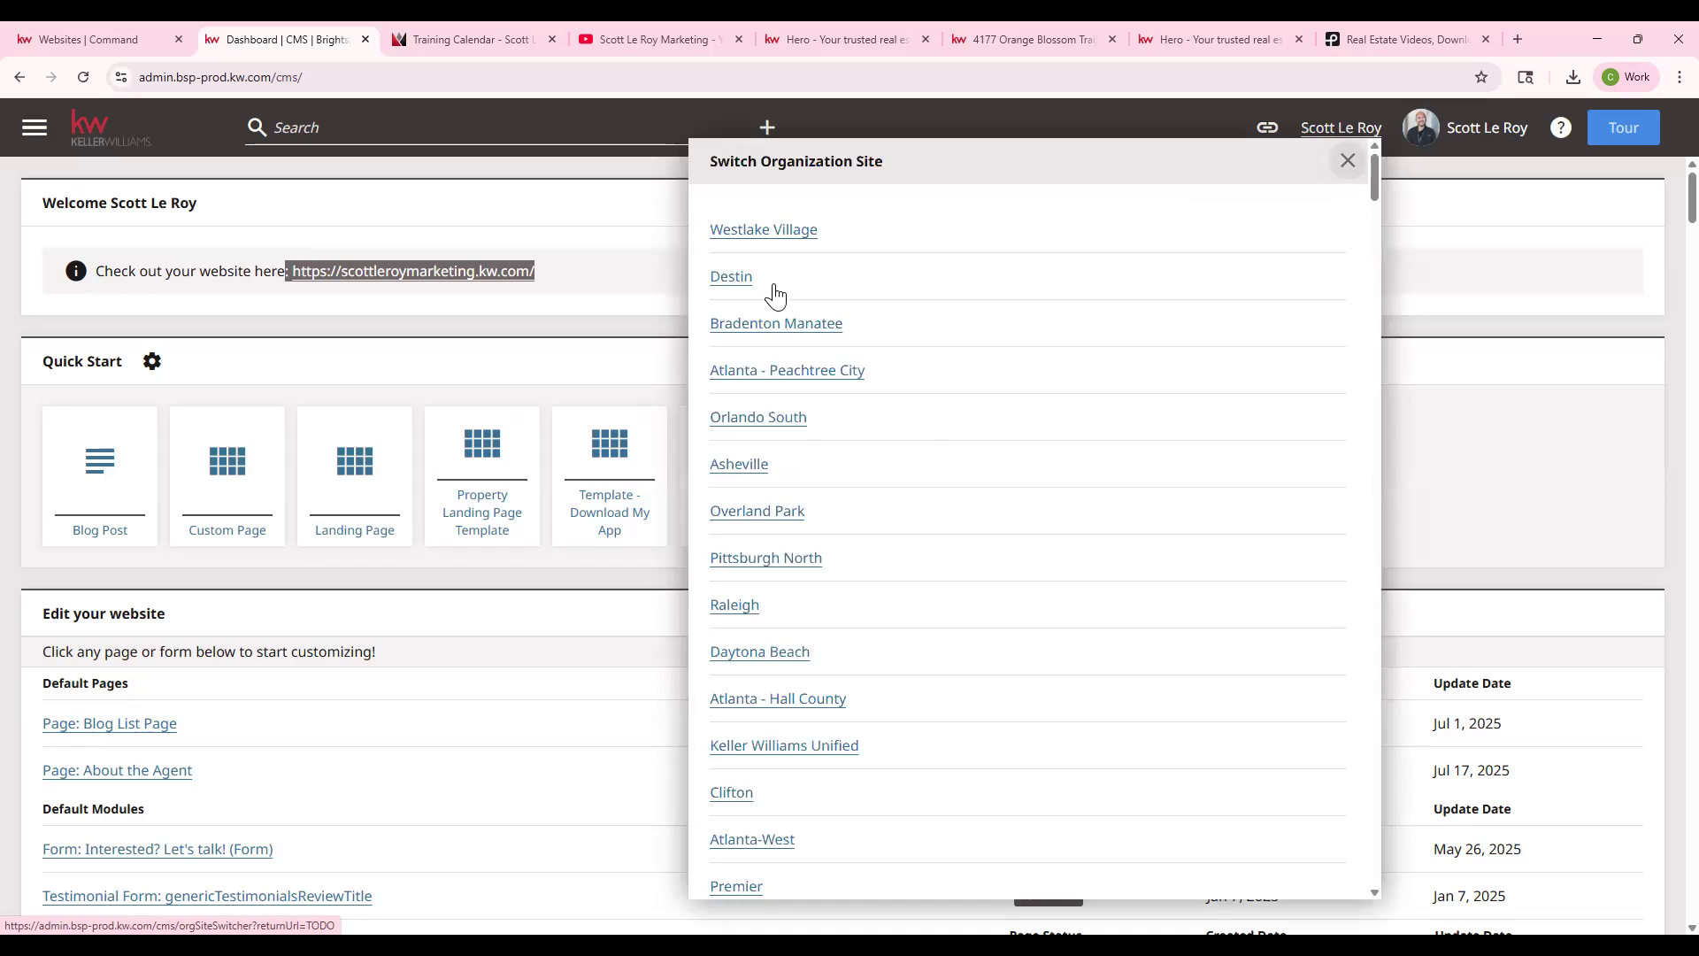
{"action": "left_click", "coordinate": [1350, 162]}
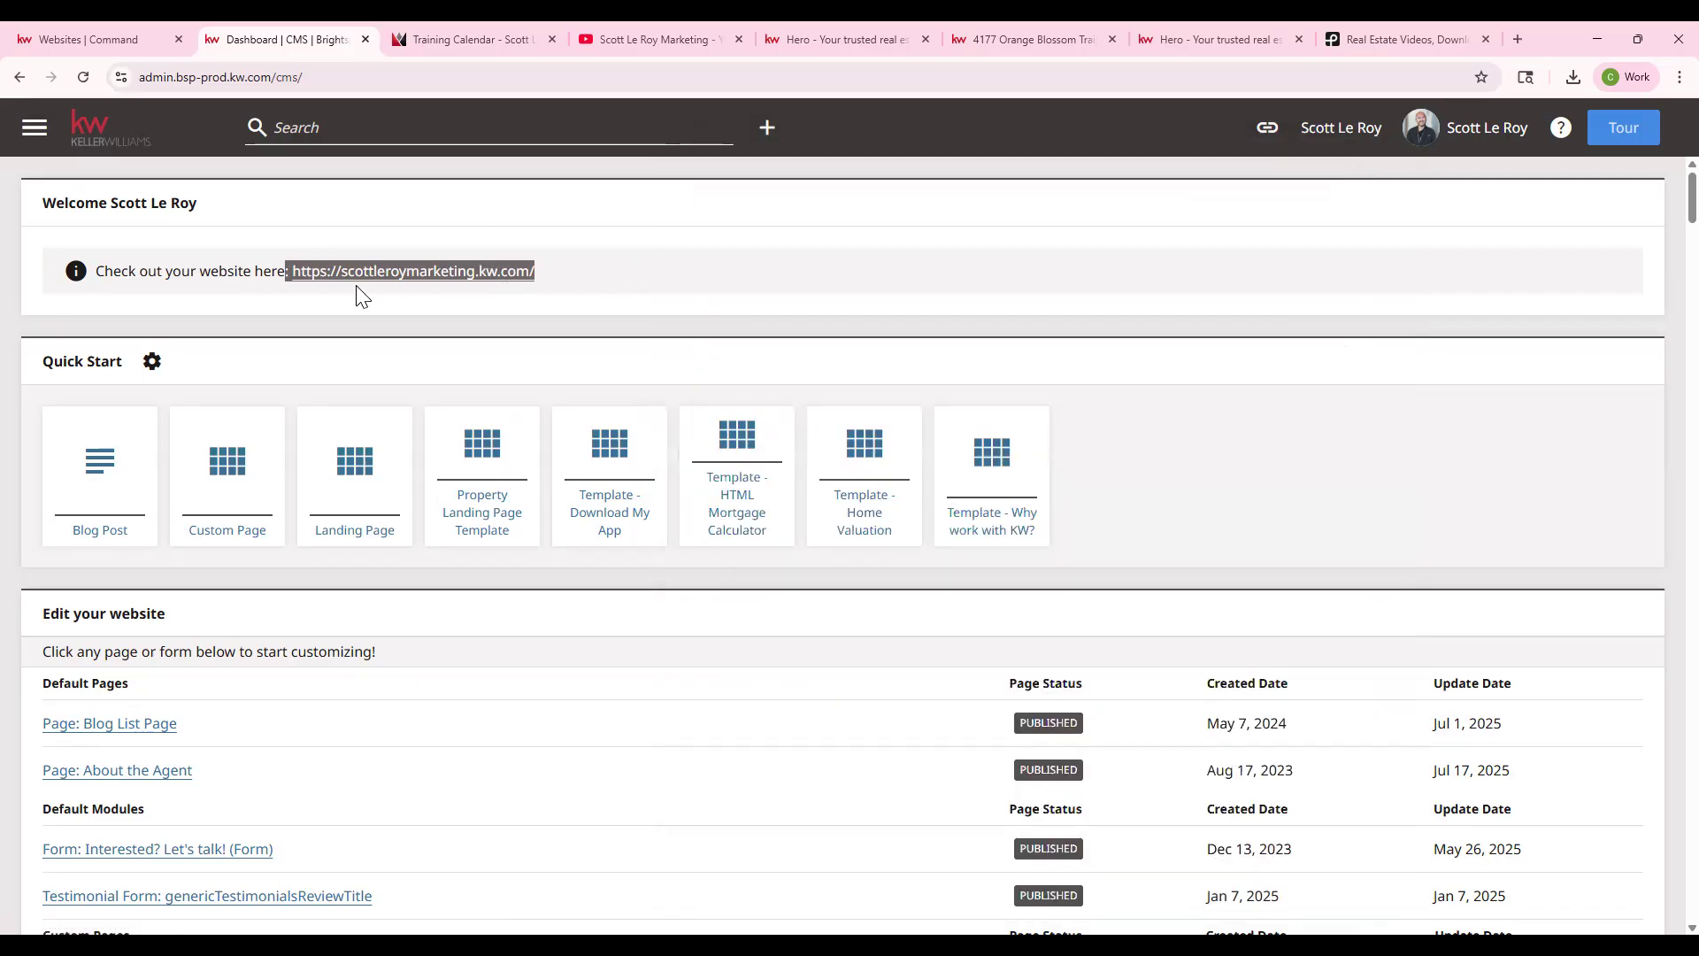
{"action": "left_click", "coordinate": [711, 274]}
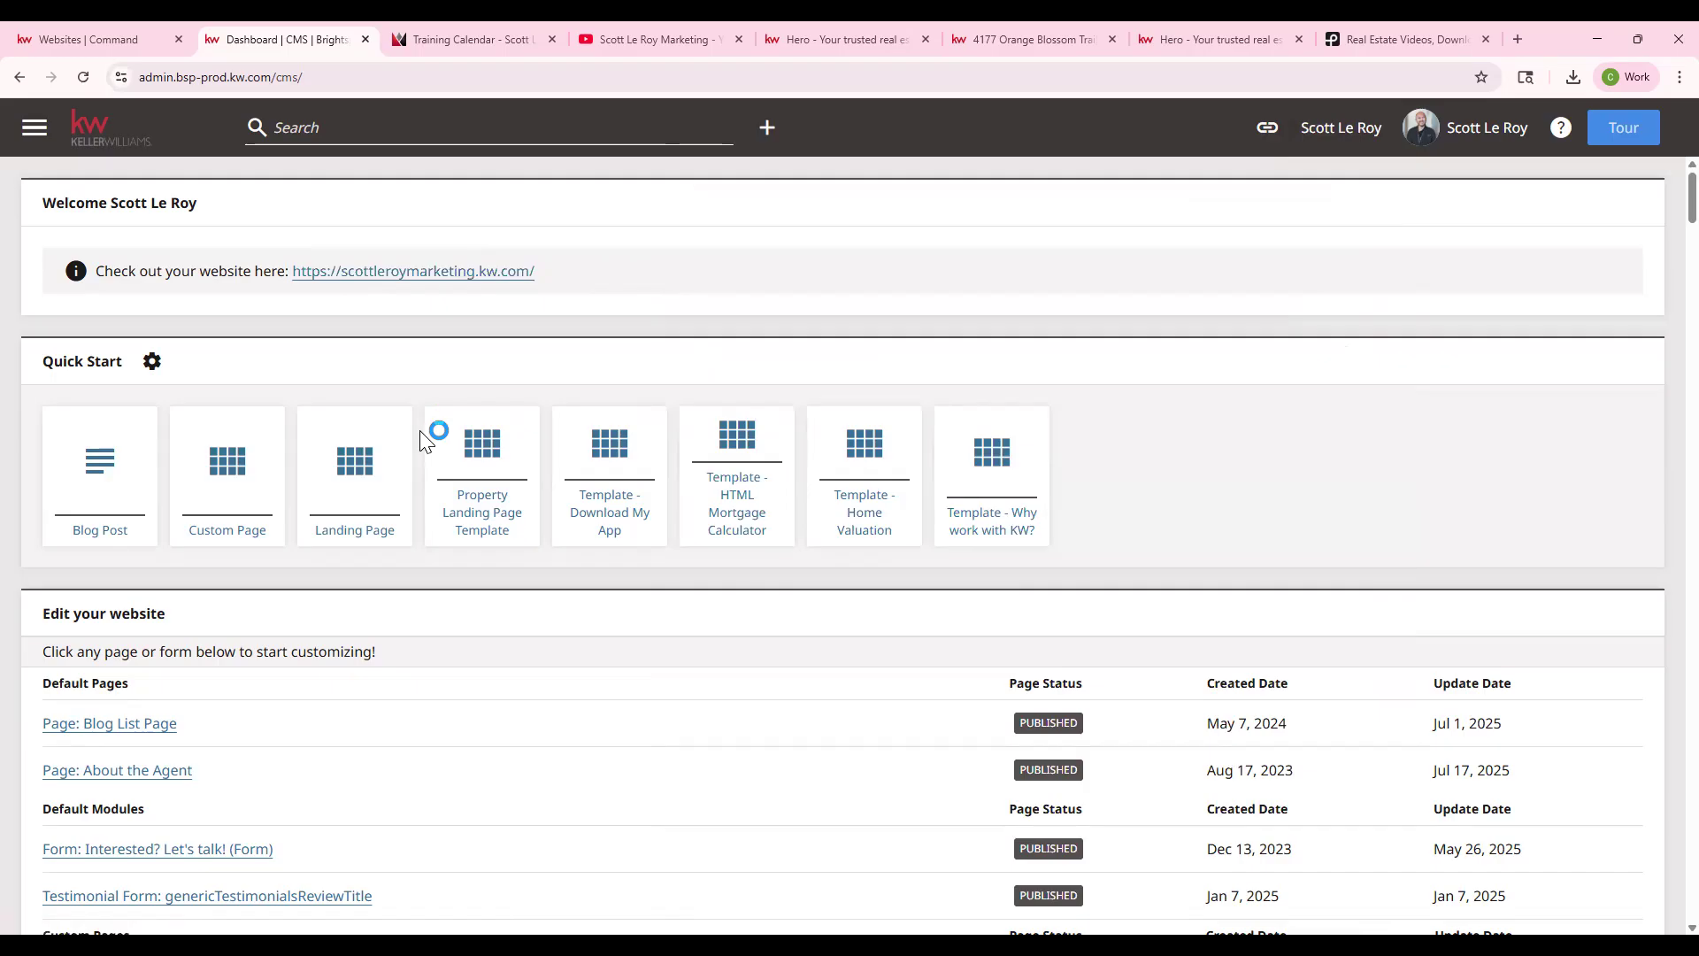
- Scroll the page list and search it for 'home' to find Custom Homepage: Search
{"action": "scroll", "coordinate": [416, 440], "scroll_direction": "down", "scroll_amount": 2}
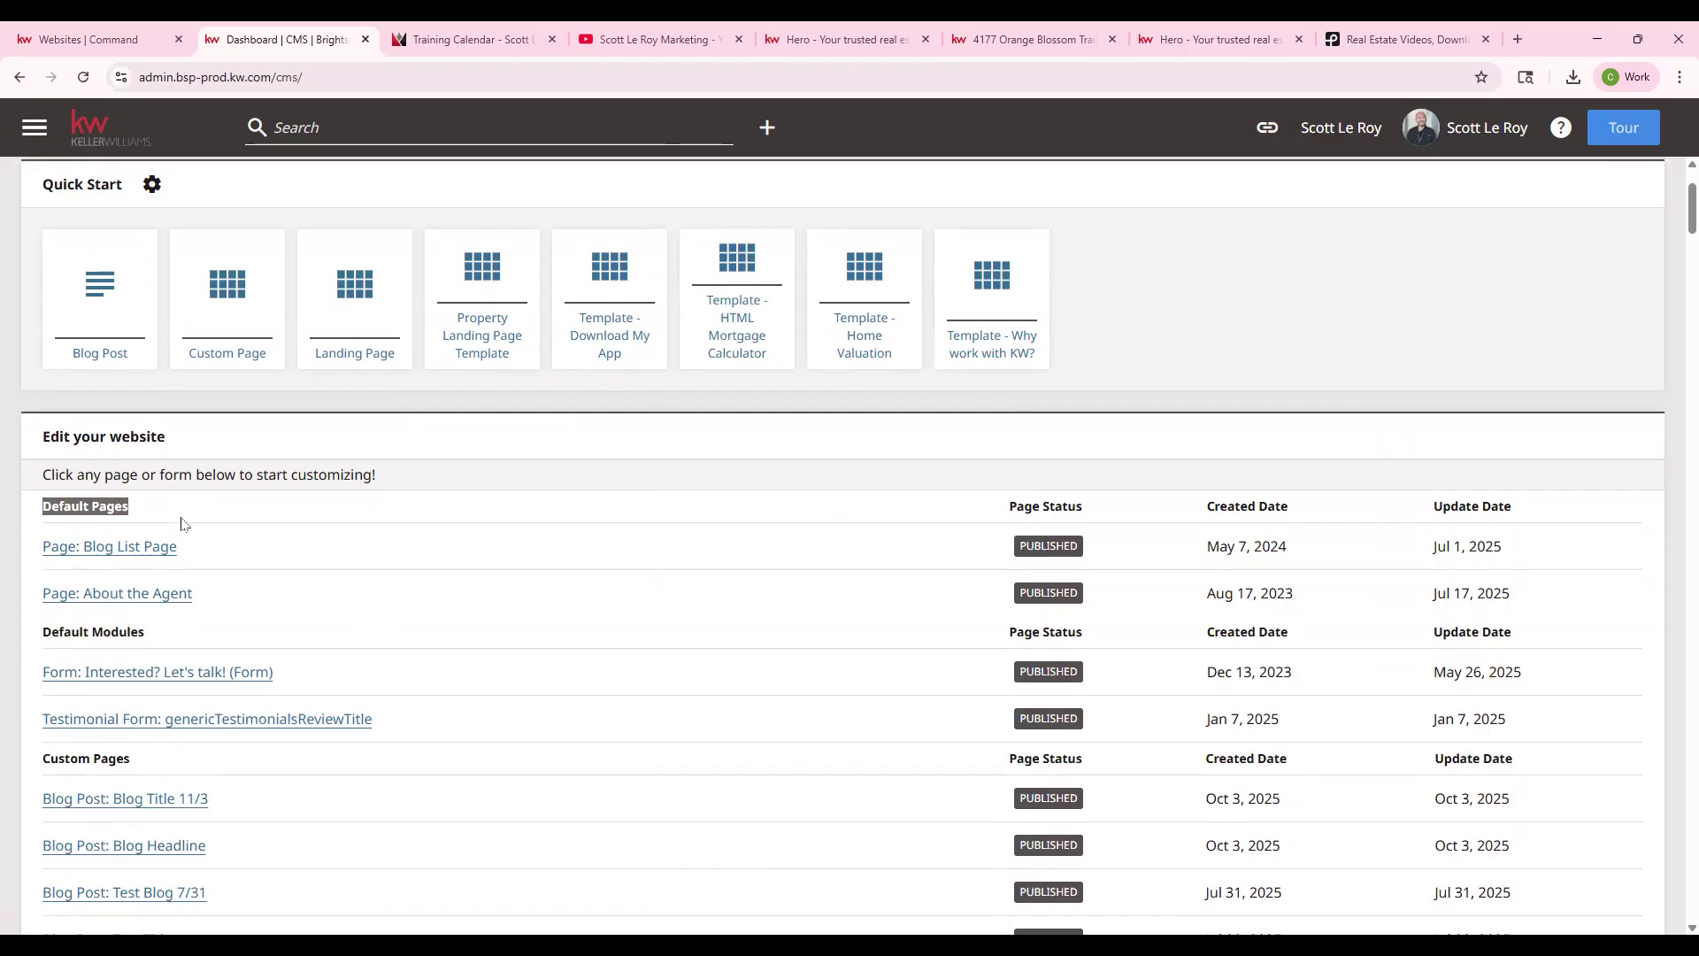
{"action": "scroll", "coordinate": [181, 524], "scroll_direction": "down", "scroll_amount": 7}
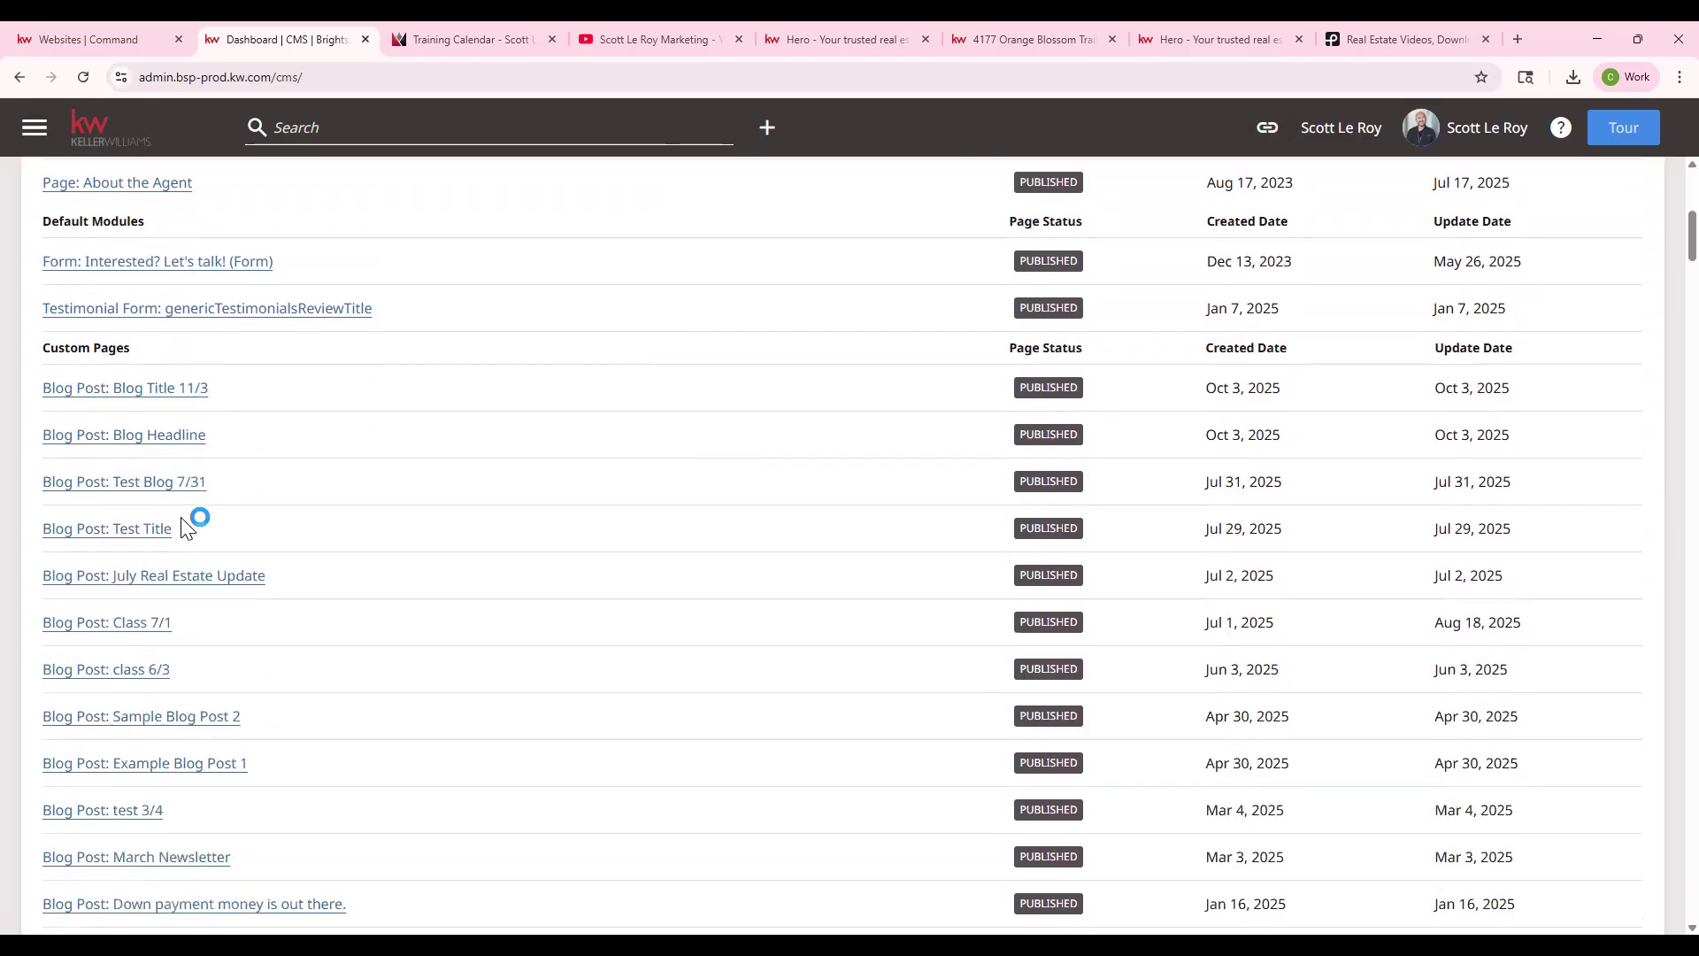
{"action": "scroll", "coordinate": [181, 520], "scroll_direction": "down", "scroll_amount": 11}
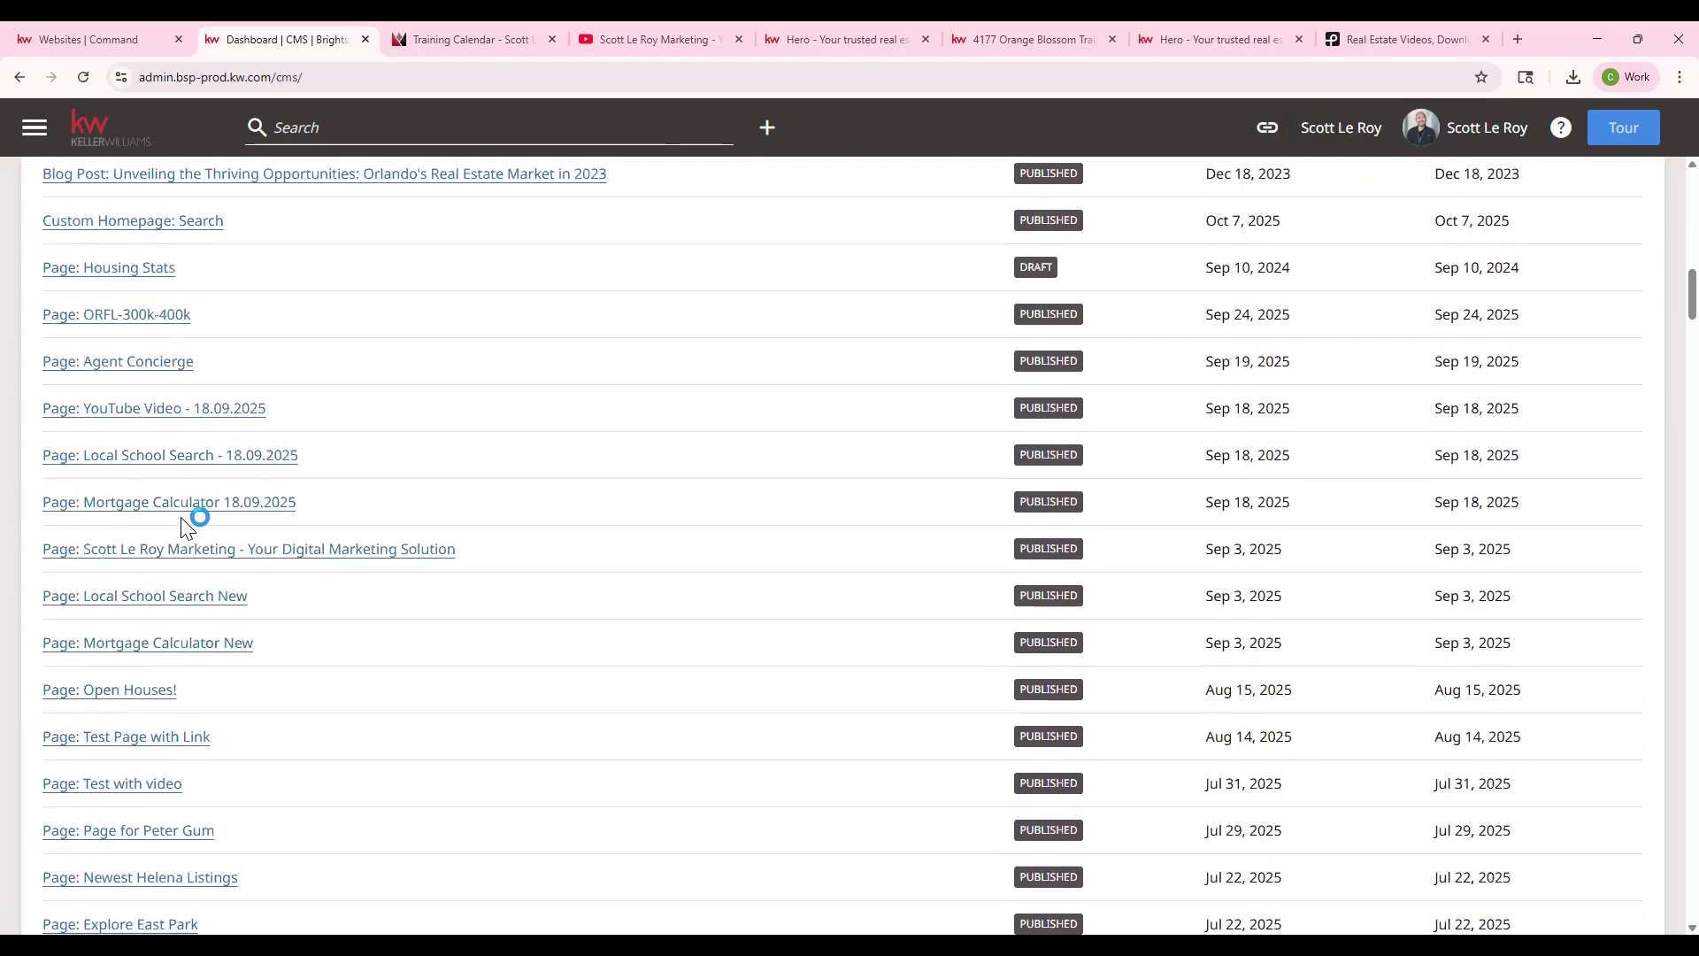
{"action": "scroll", "coordinate": [182, 520], "scroll_direction": "down", "scroll_amount": 5}
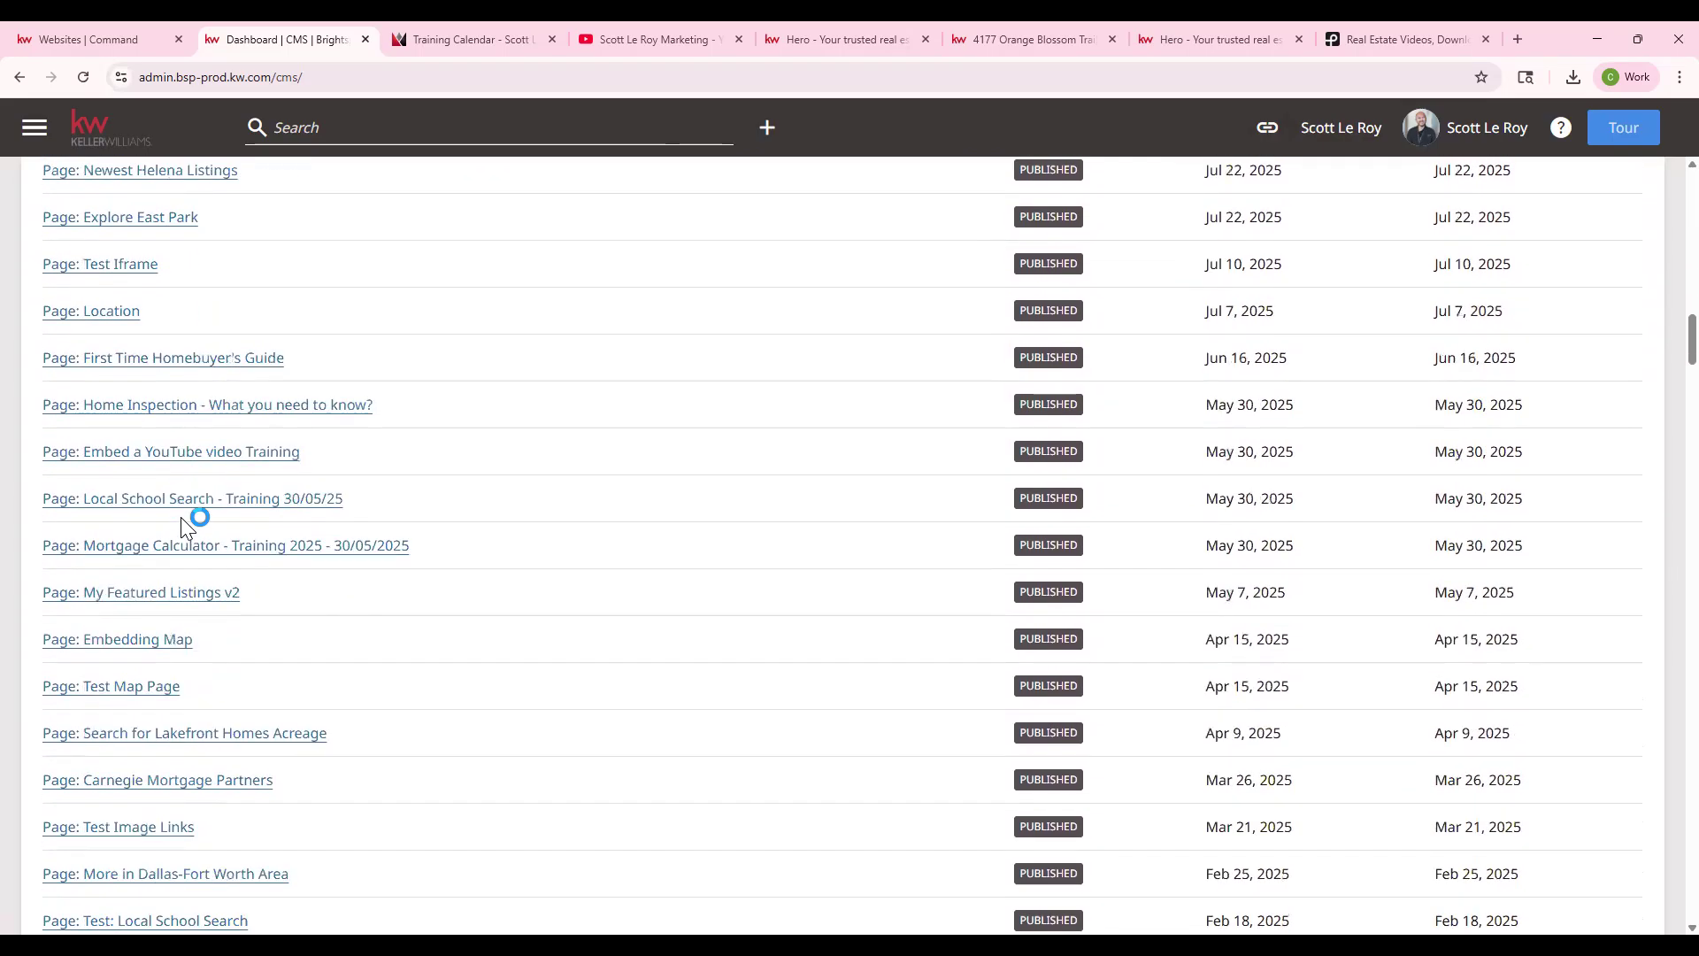
{"action": "scroll", "coordinate": [181, 522], "scroll_direction": "down", "scroll_amount": 8}
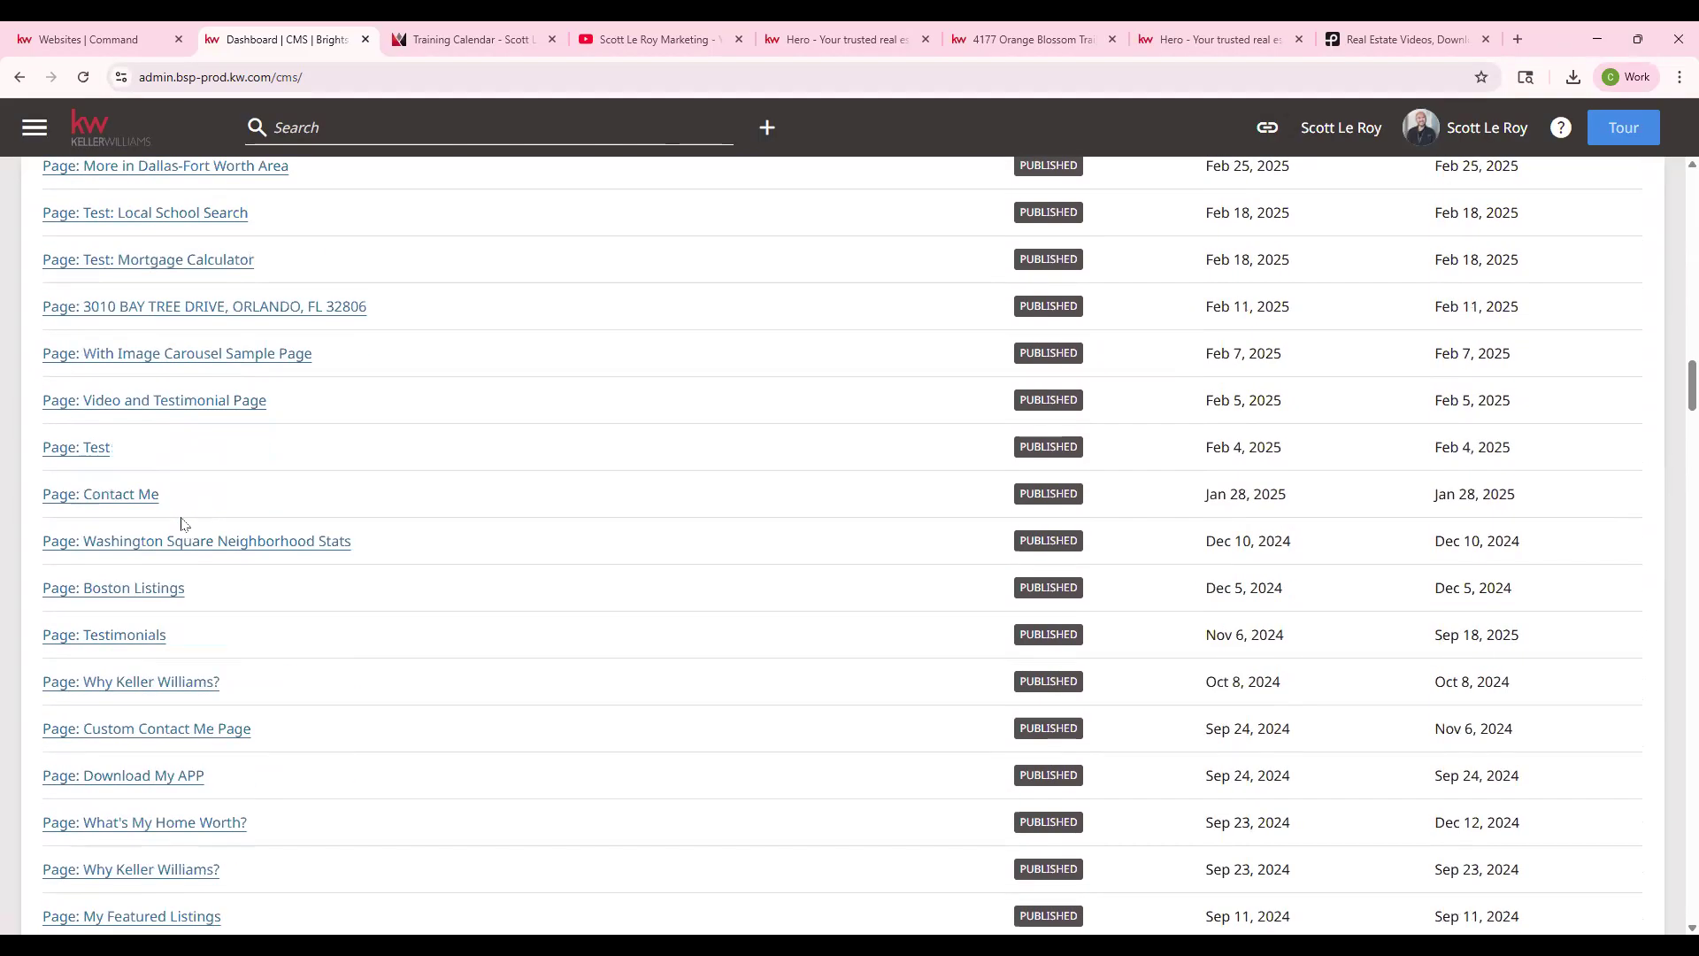
{"action": "scroll", "coordinate": [182, 522], "scroll_direction": "down", "scroll_amount": 10}
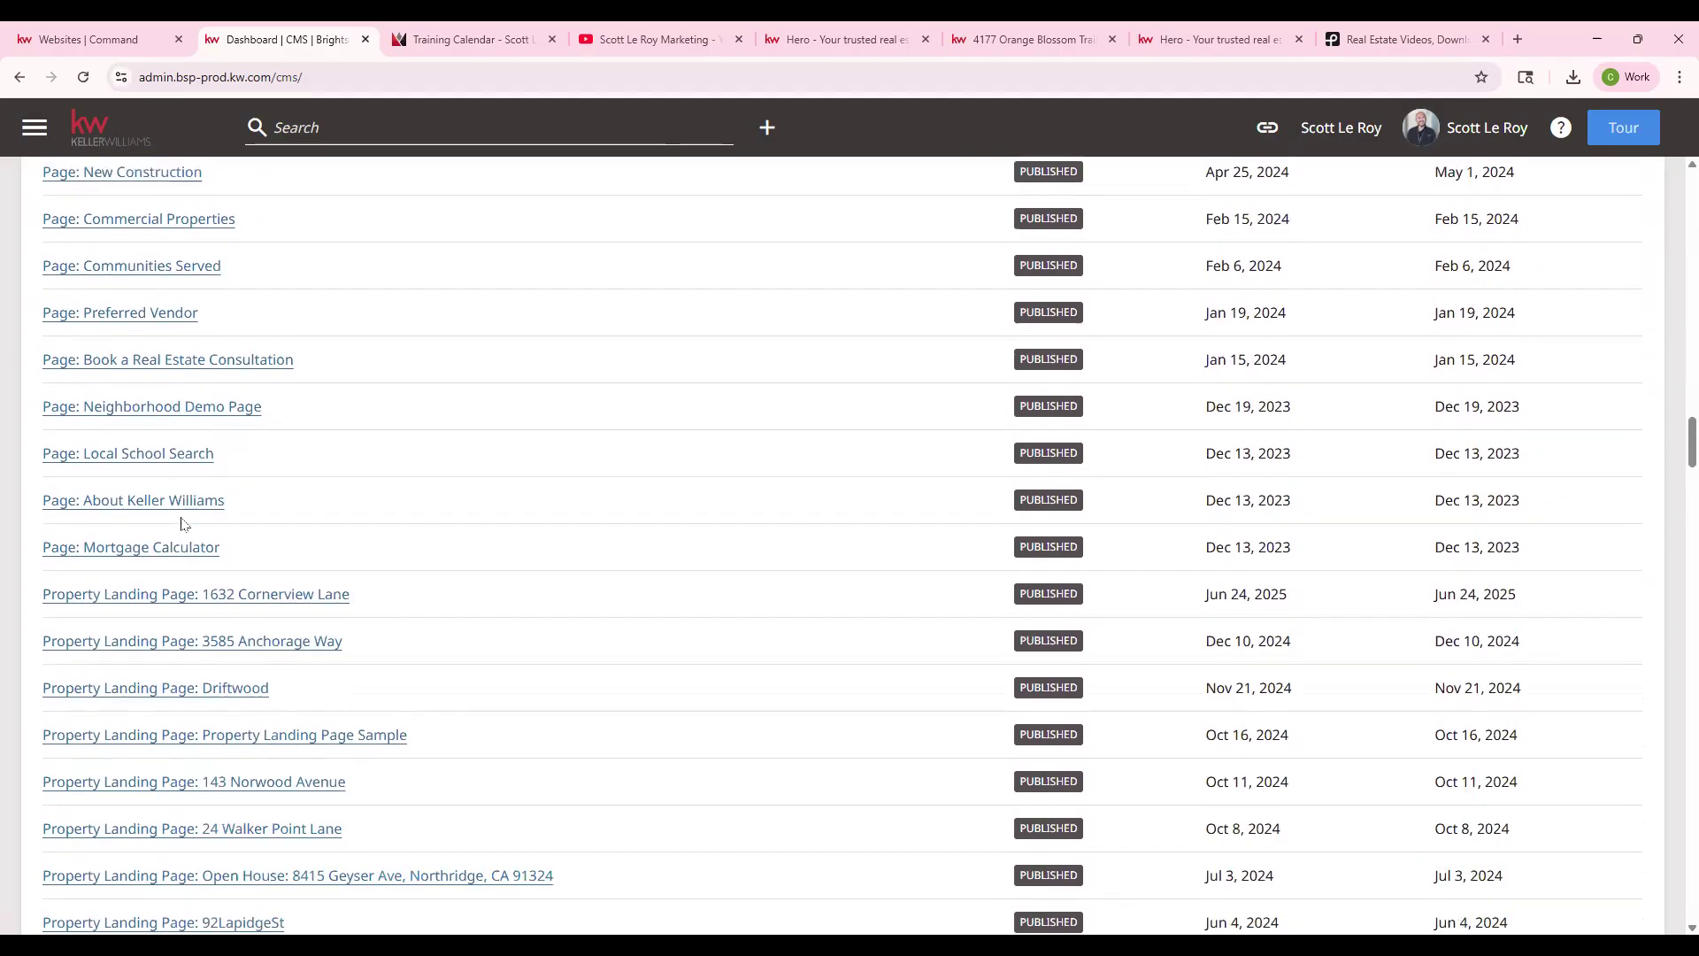
{"action": "key", "text": "ctrl+f"}
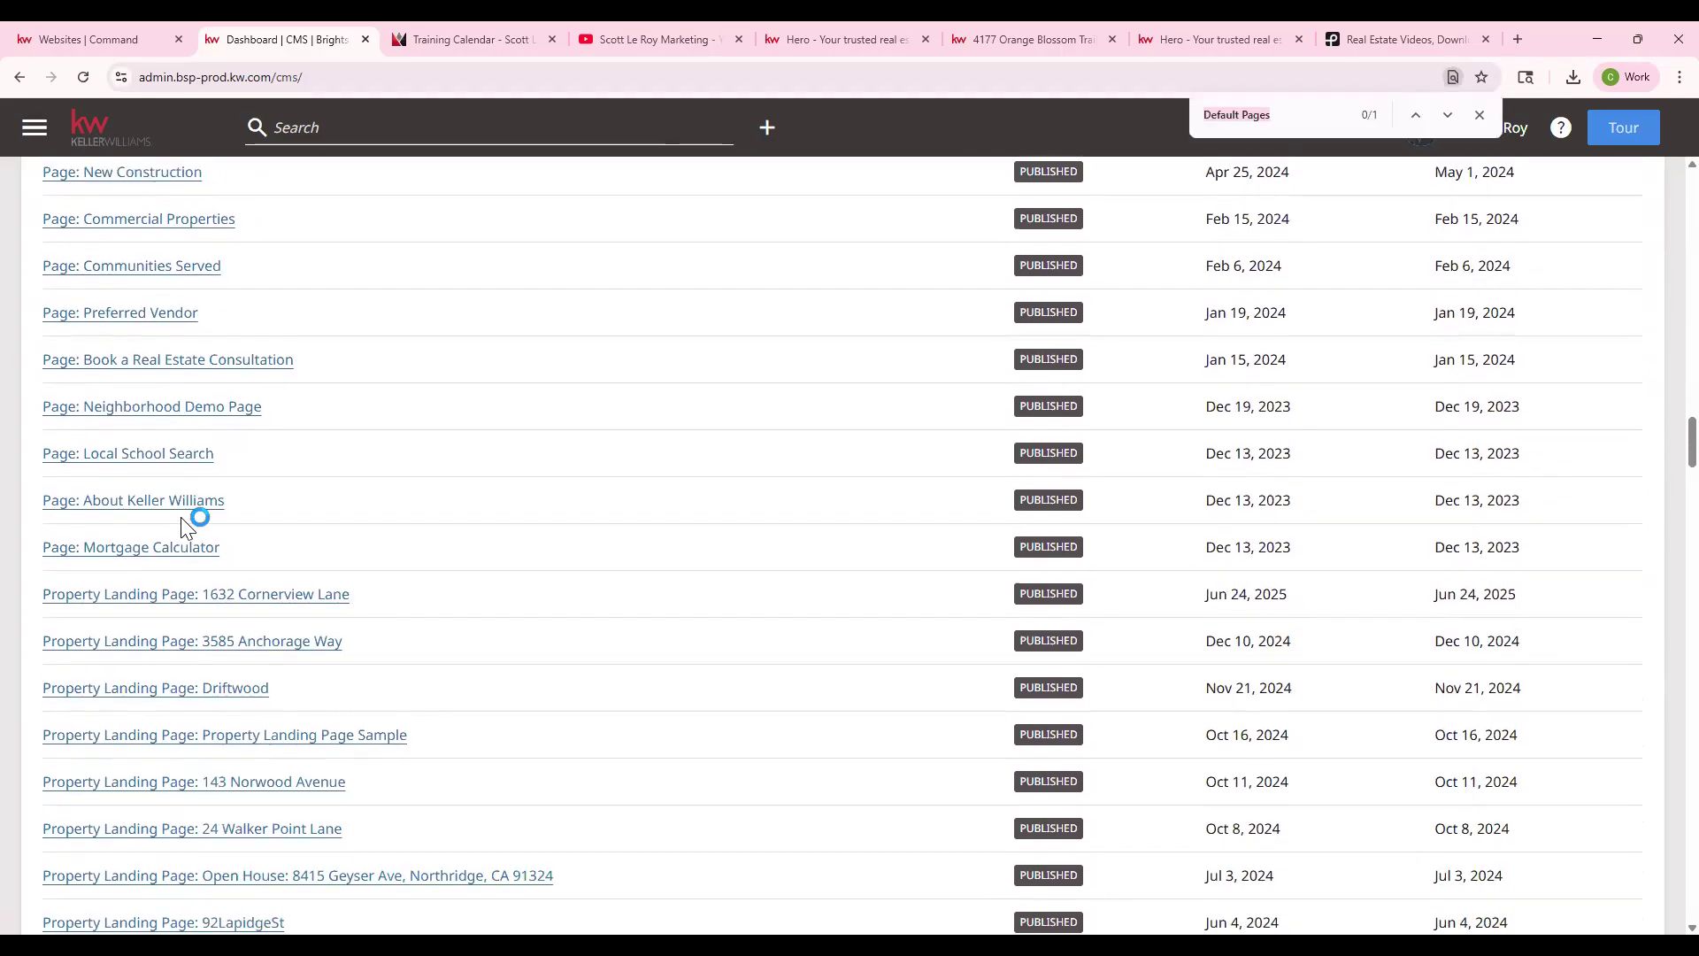
{"action": "type", "text": "home"}
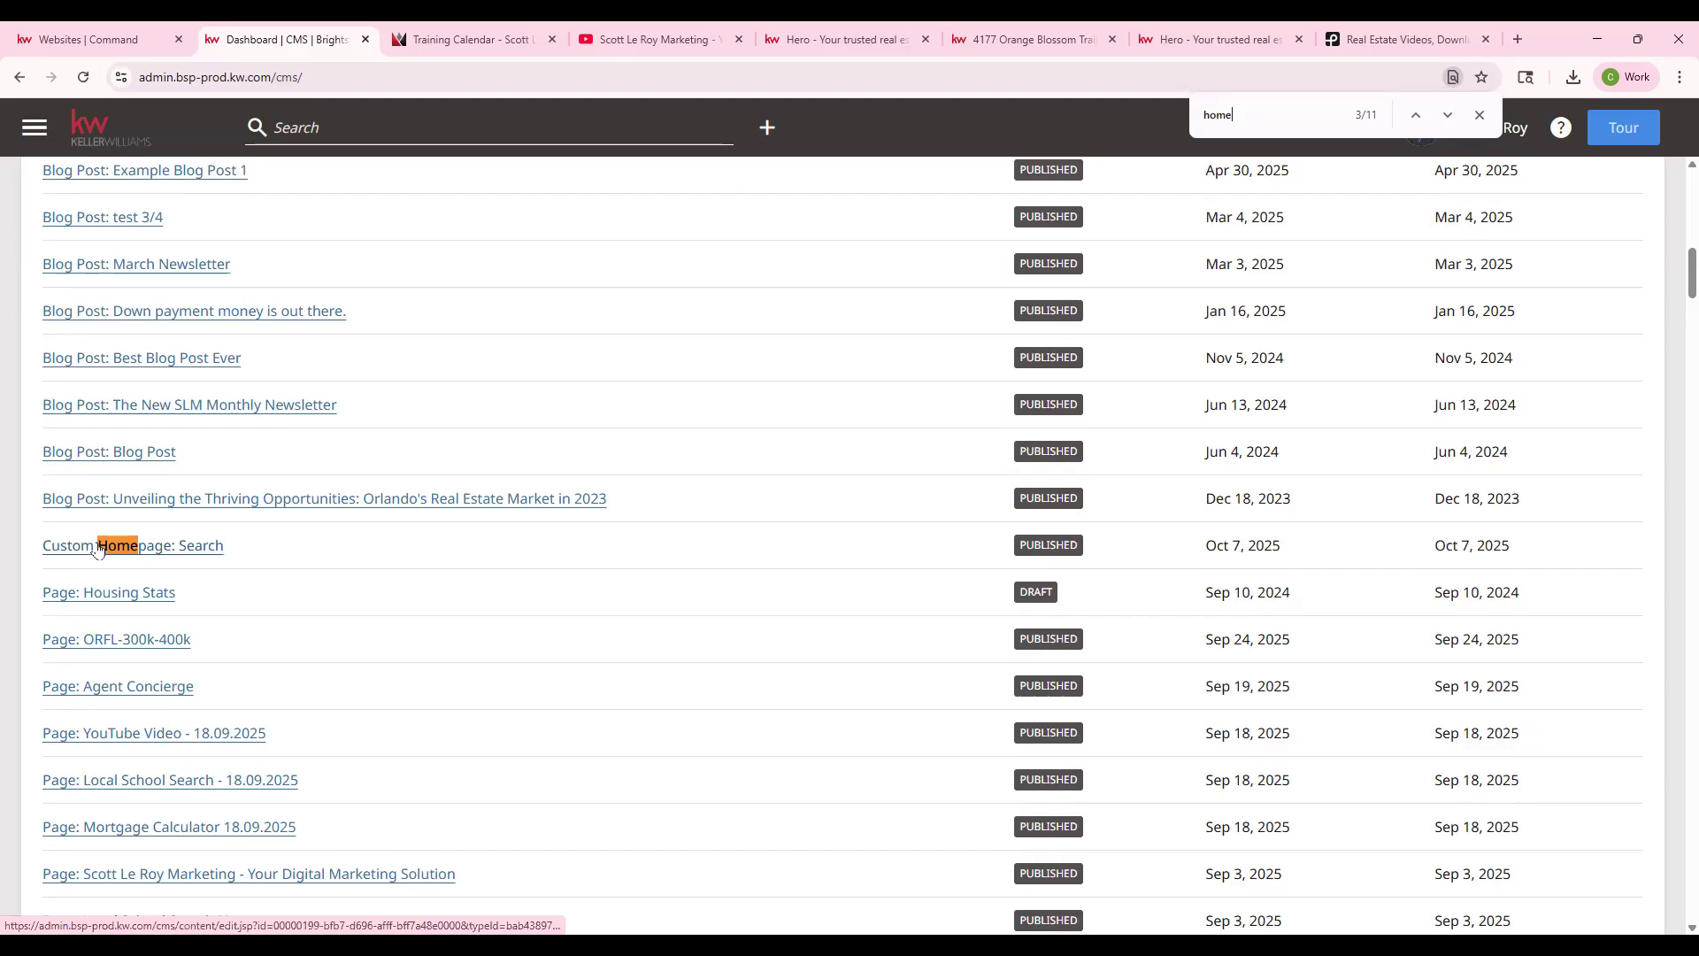
- Review the homepage's Search layout options in KW Command, then open Custom Homepage: Search in the CMS
{"action": "left_click", "coordinate": [220, 553]}
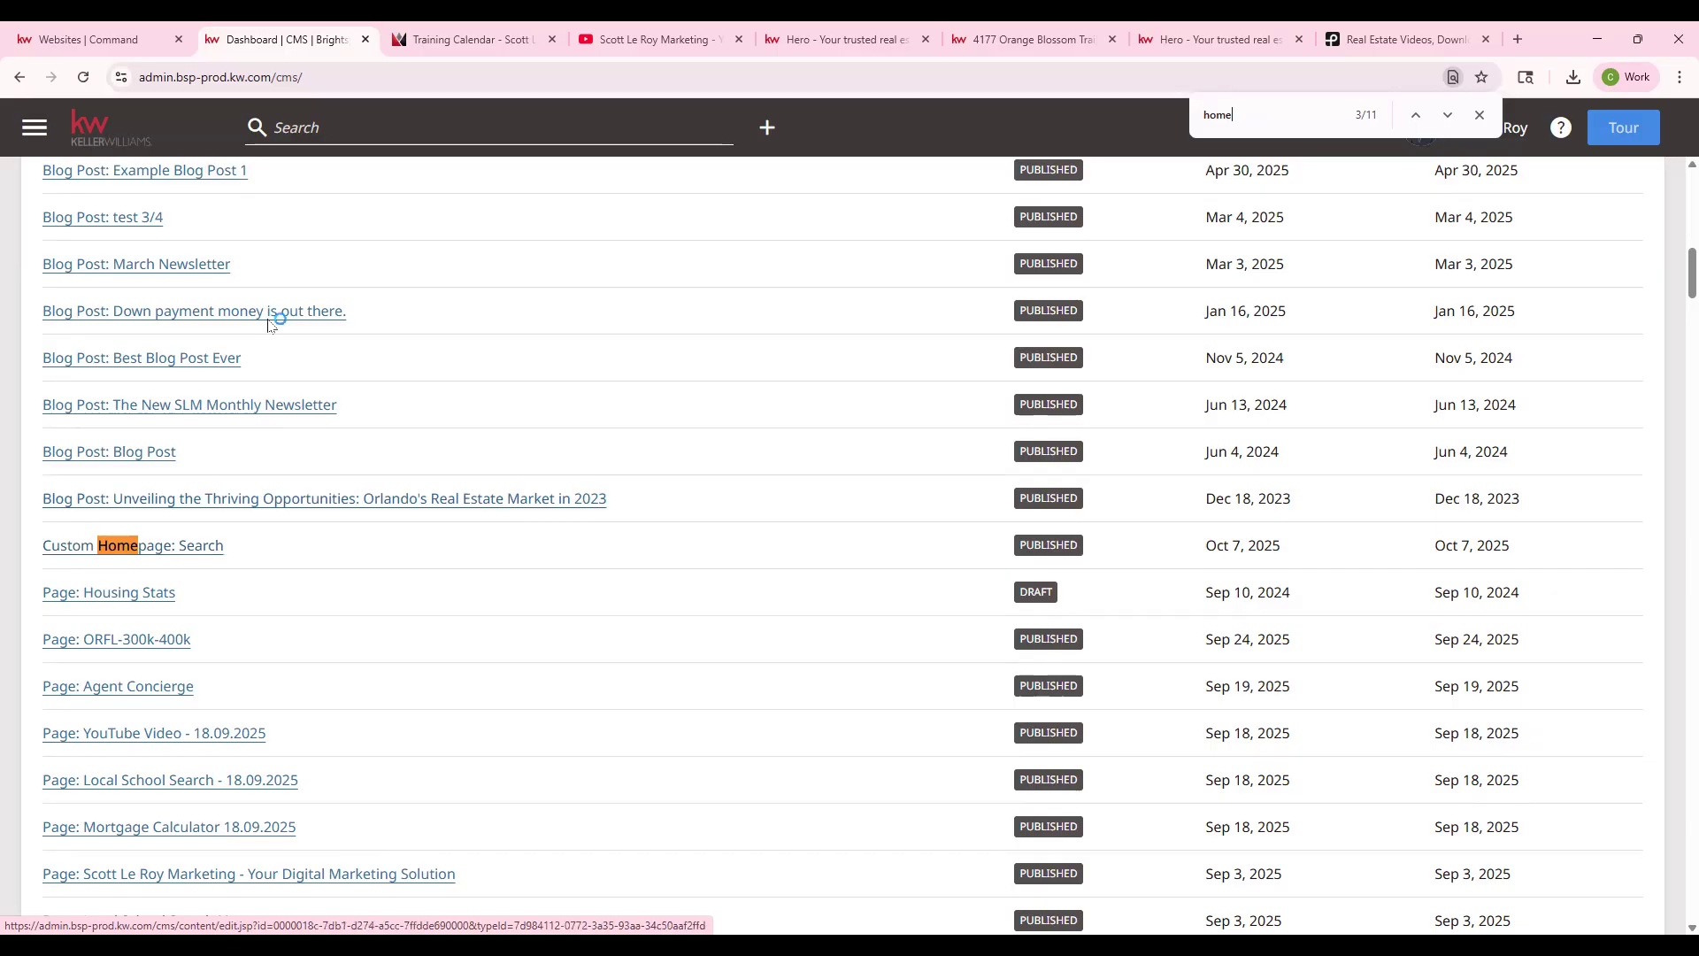
{"action": "left_click", "coordinate": [119, 40]}
{"action": "left_click", "coordinate": [26, 188]}
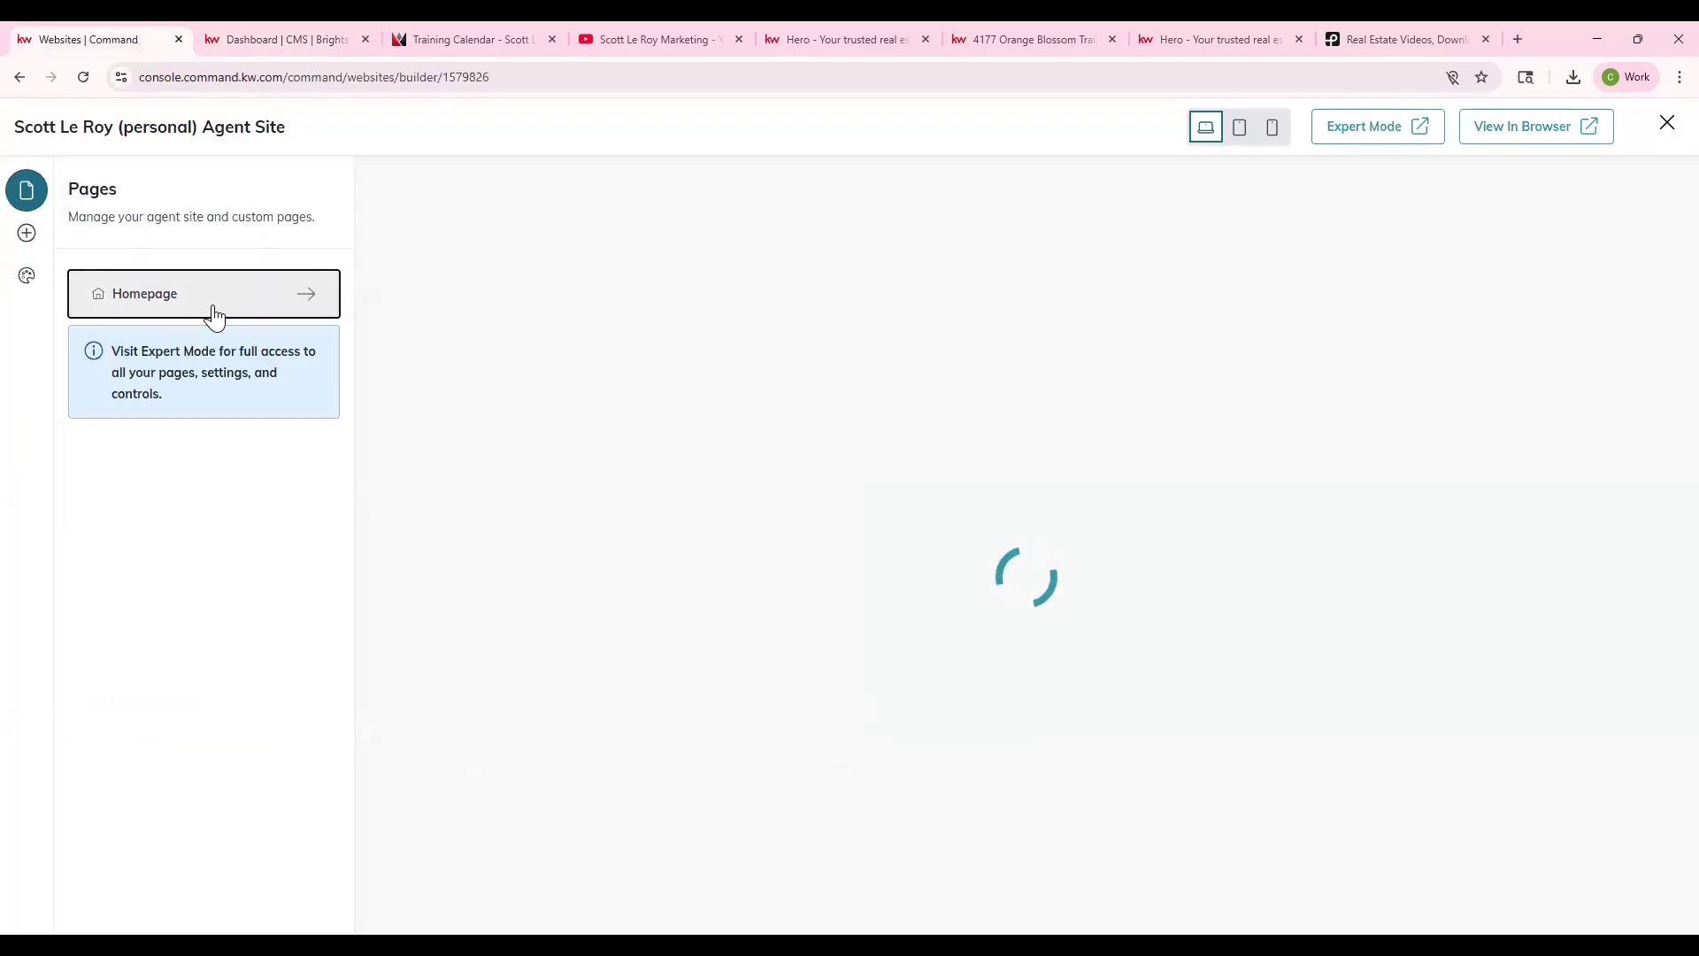
{"action": "left_click", "coordinate": [215, 314]}
{"action": "left_click", "coordinate": [186, 326]}
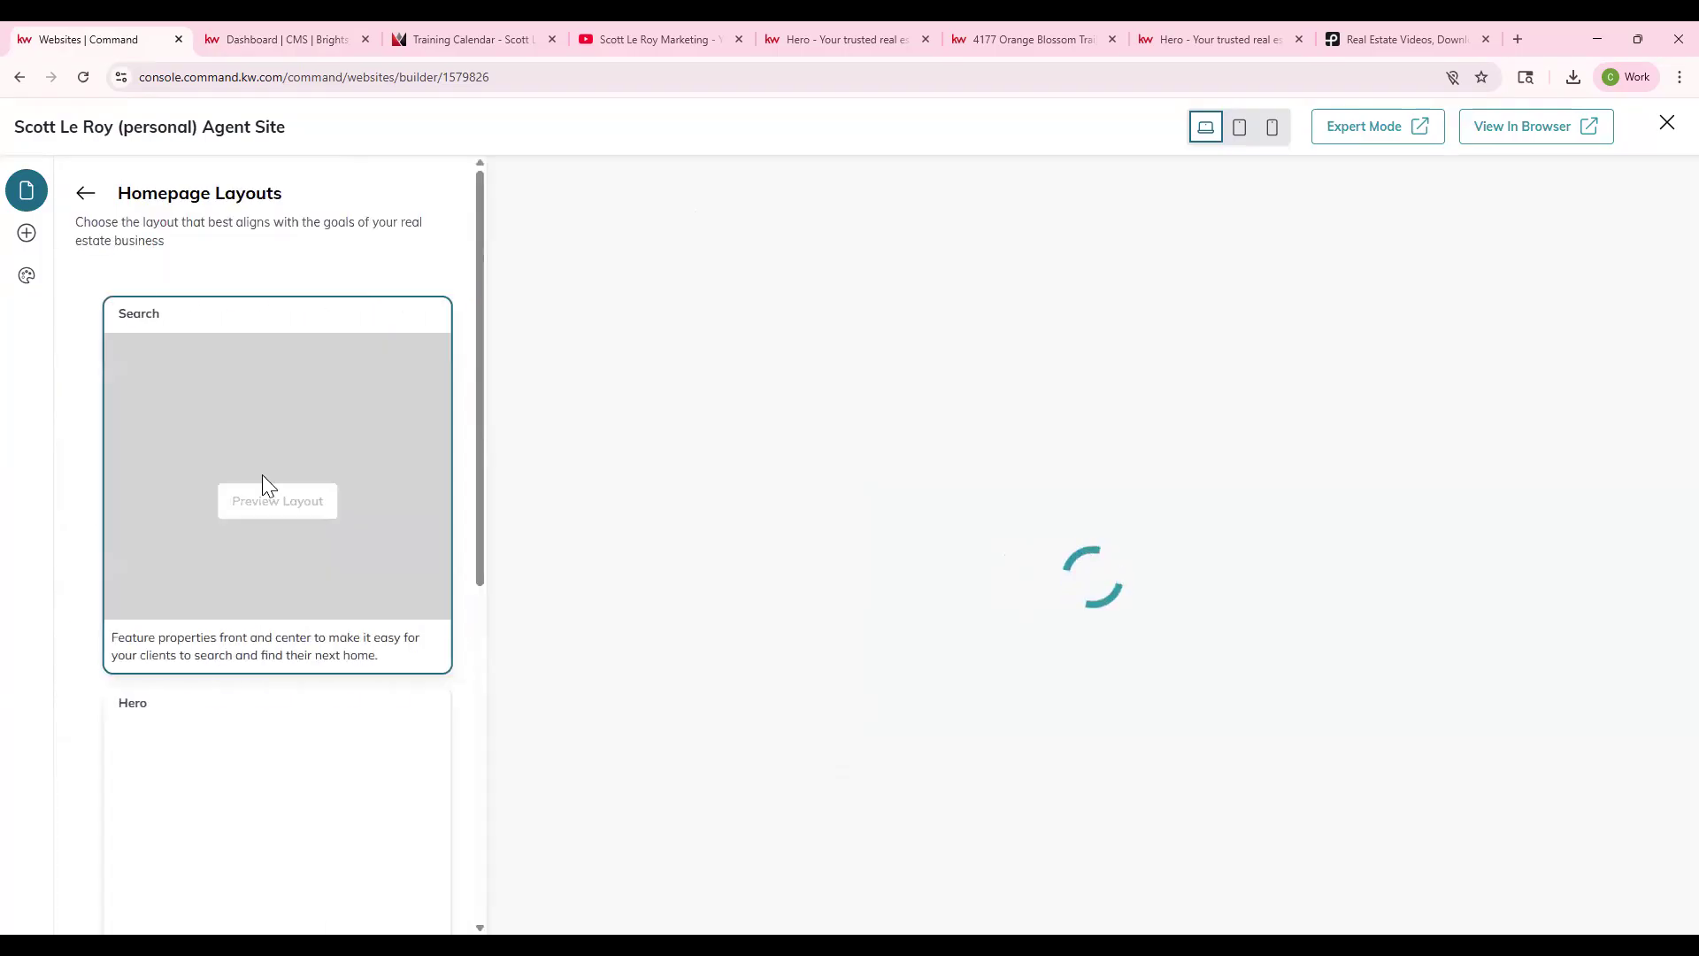
{"action": "scroll", "coordinate": [228, 681], "scroll_direction": "down", "scroll_amount": 5}
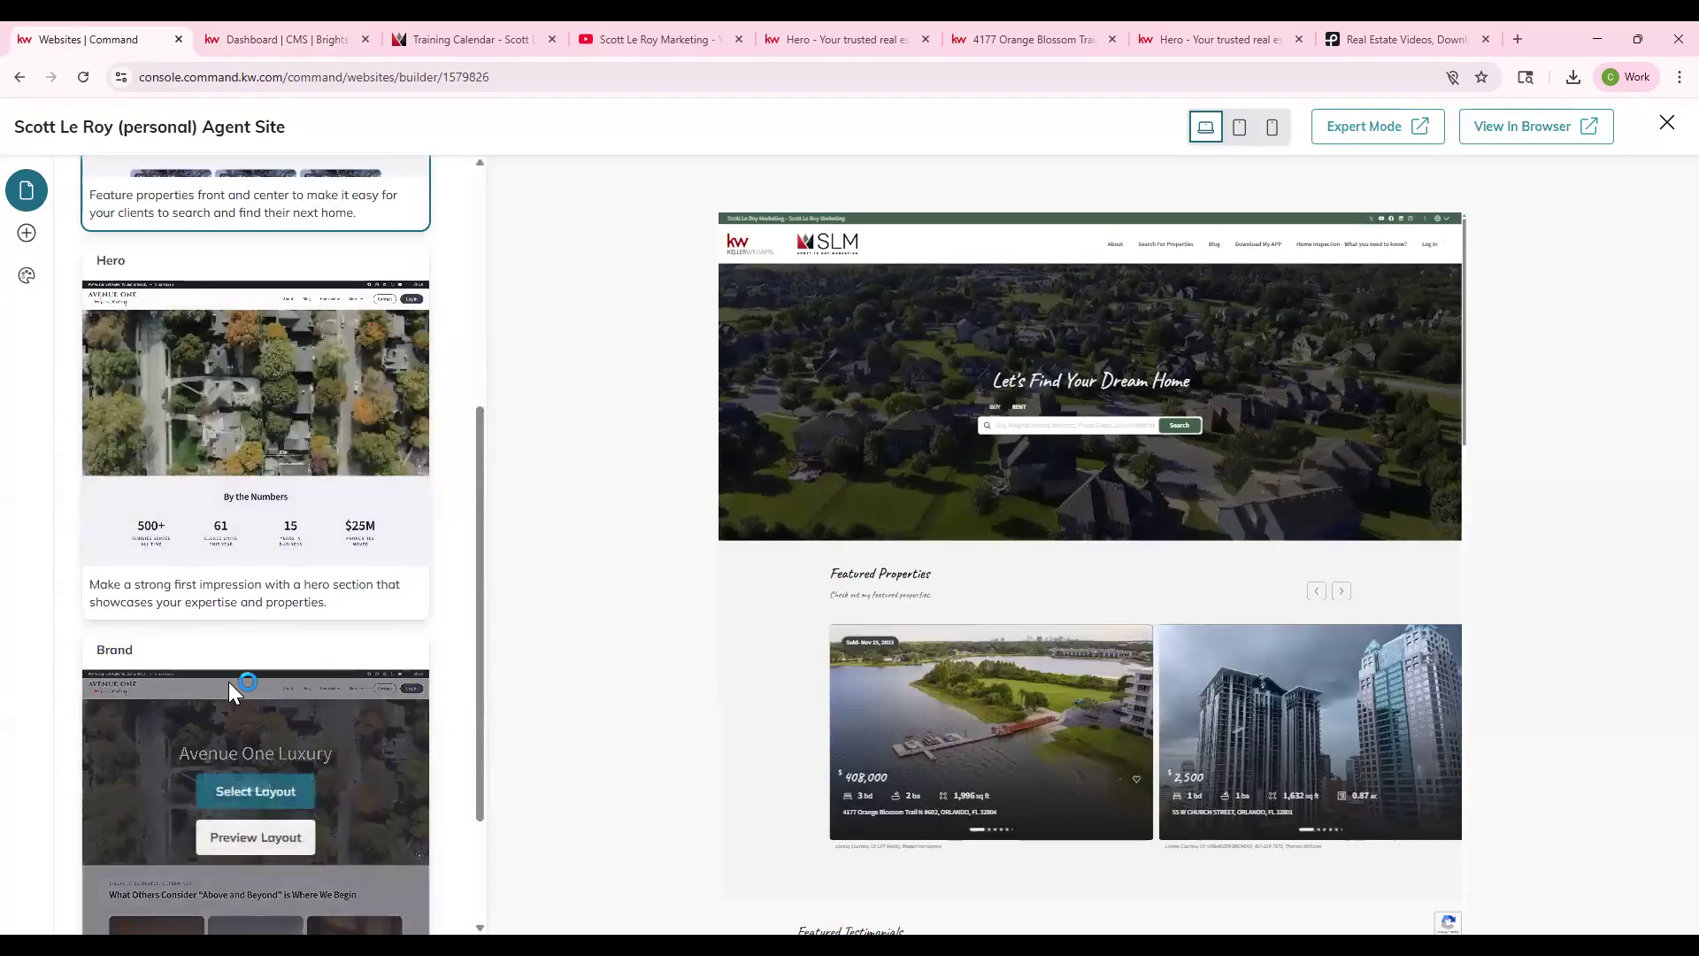
{"action": "scroll", "coordinate": [229, 681], "scroll_direction": "down", "scroll_amount": 1}
{"action": "left_click", "coordinate": [326, 40]}
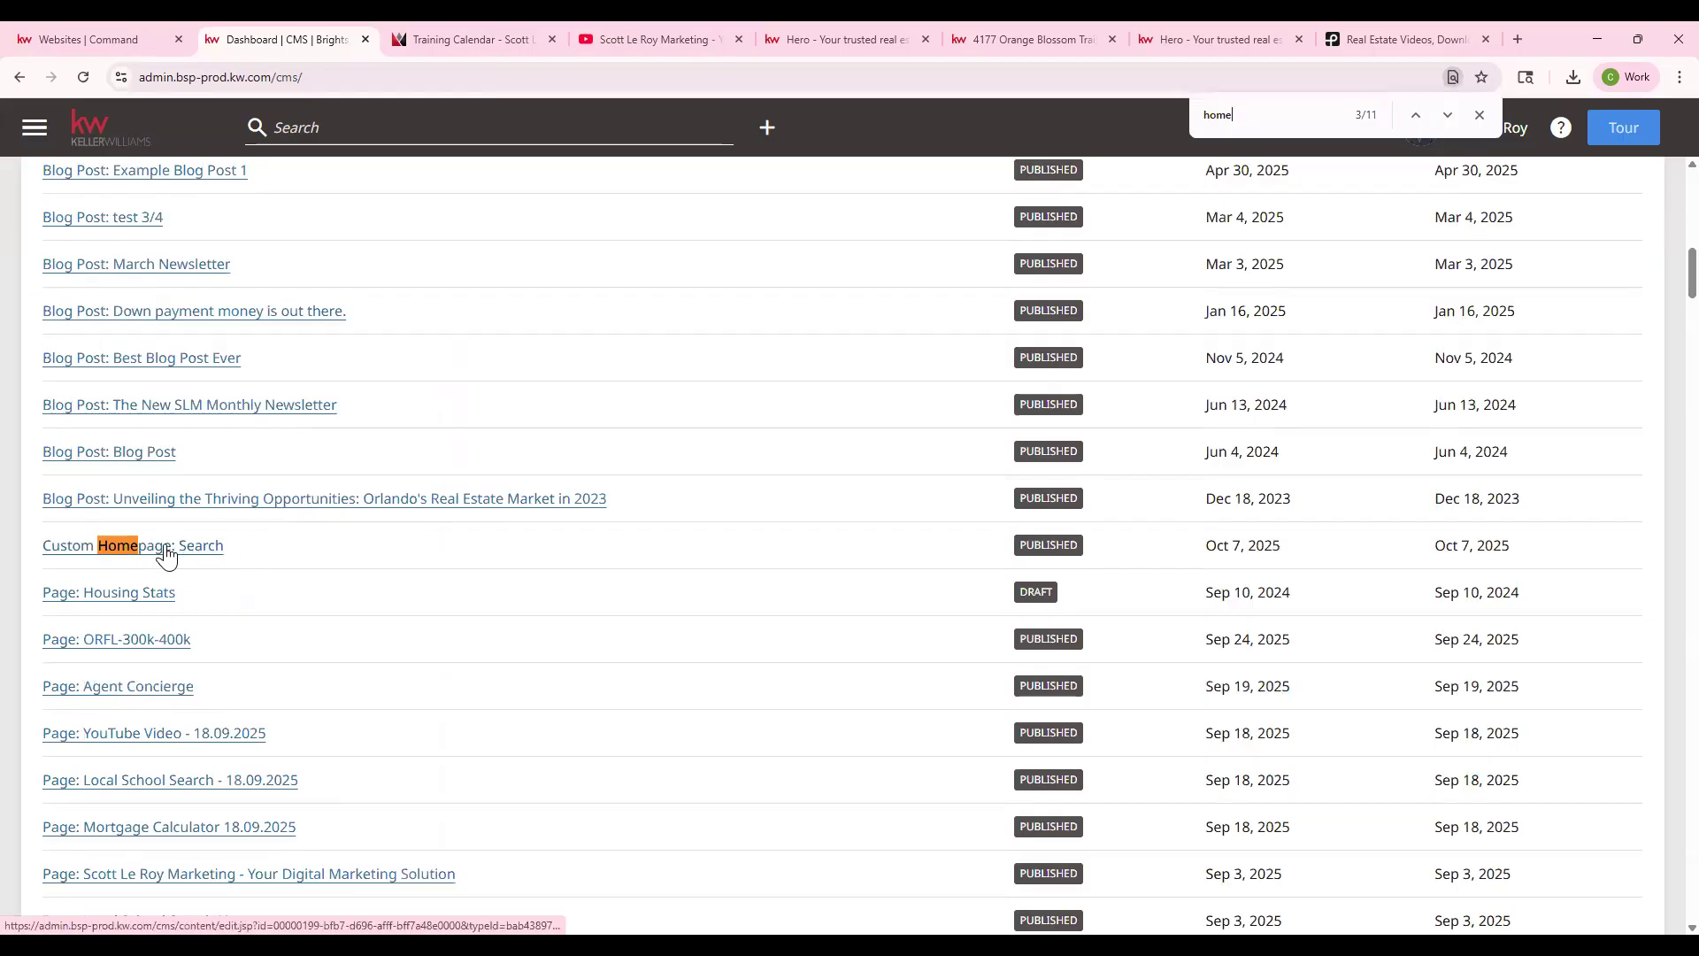
{"action": "left_click", "coordinate": [167, 553]}
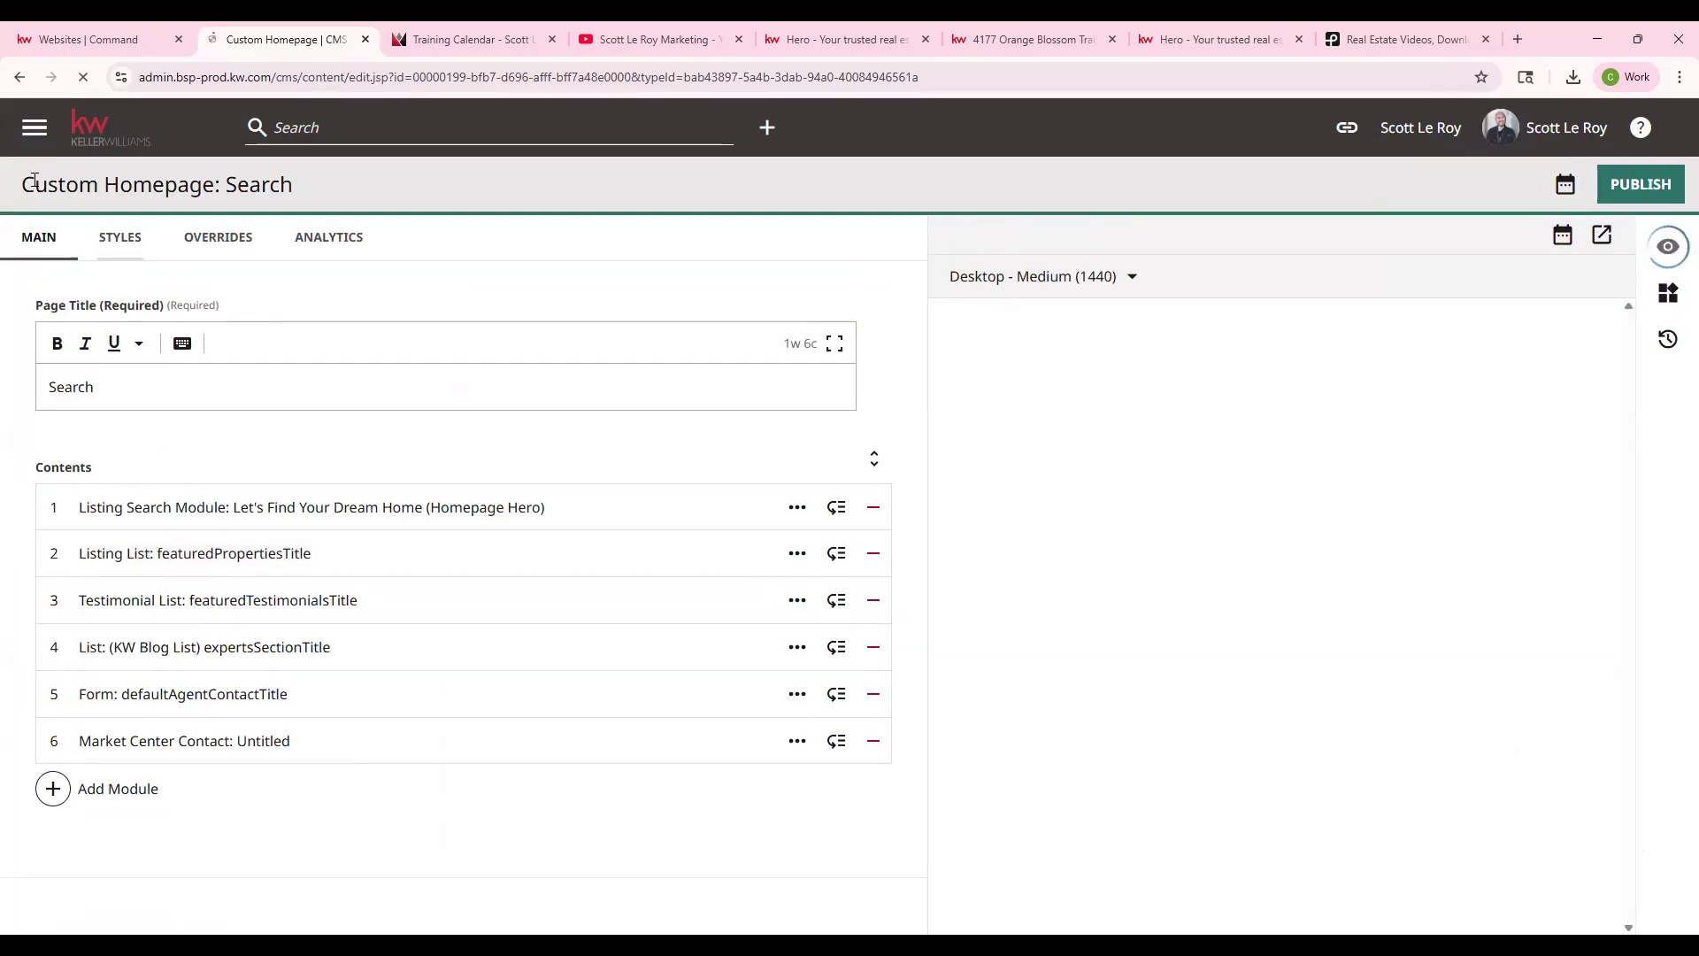
{"action": "left_click_drag", "start_coordinate": [21, 186], "coordinate": [313, 209]}
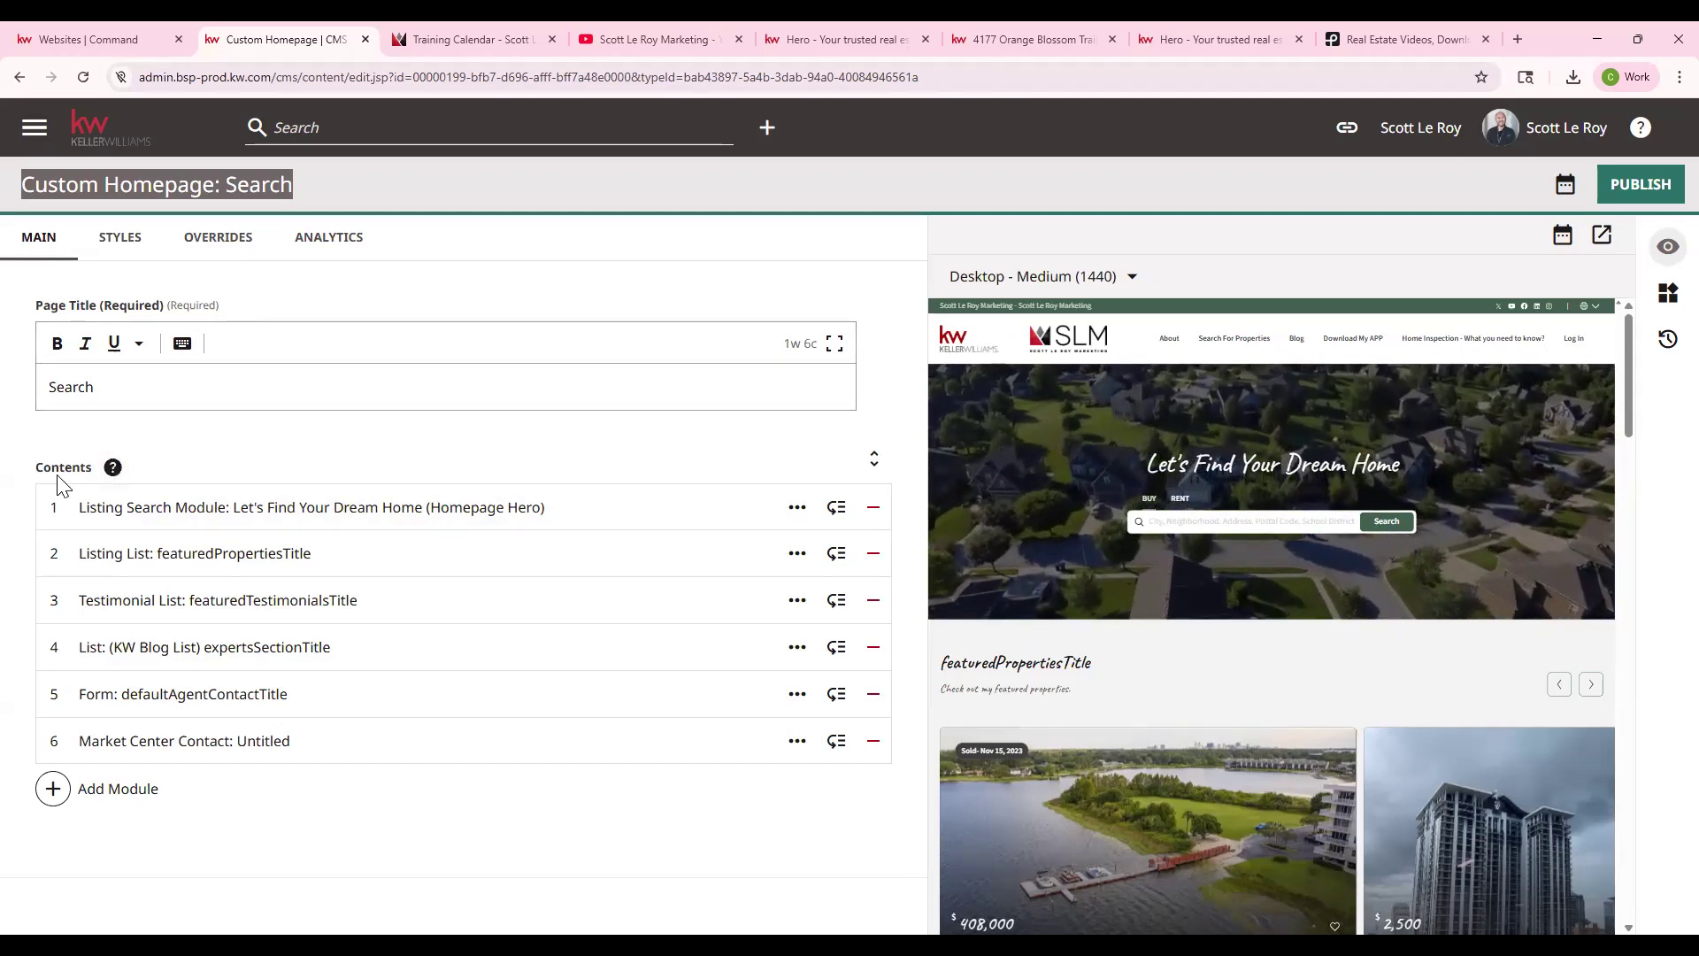
{"action": "left_click_drag", "start_coordinate": [35, 467], "coordinate": [85, 469]}
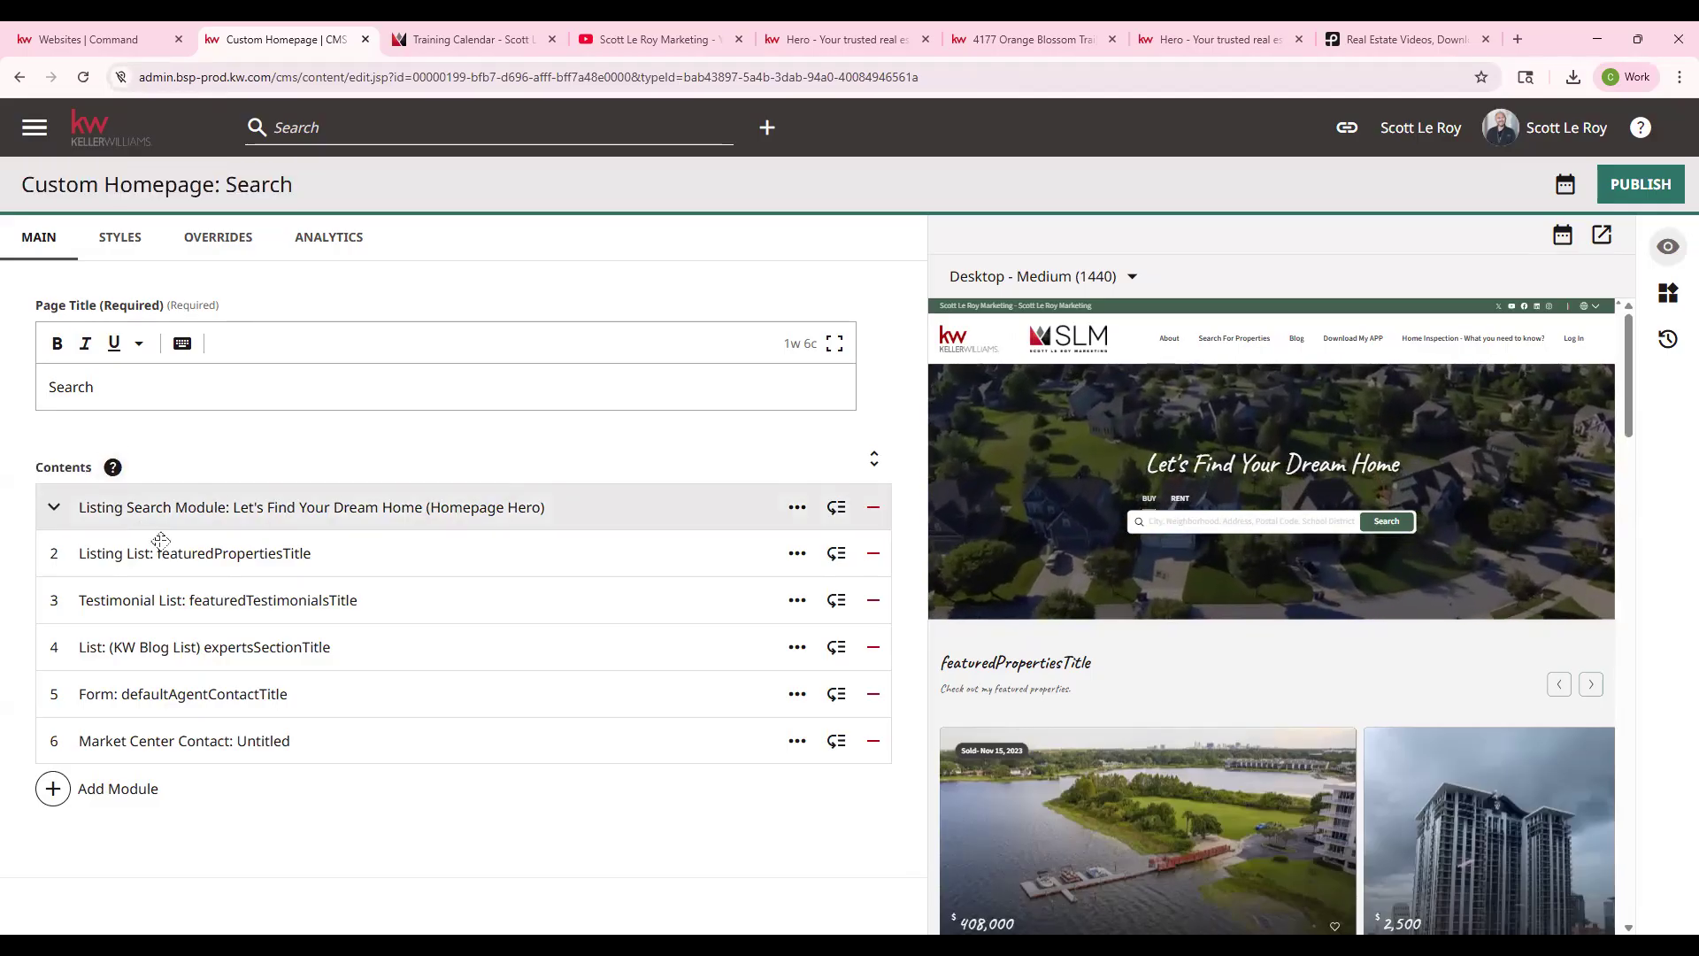
{"action": "left_click", "coordinate": [107, 39]}
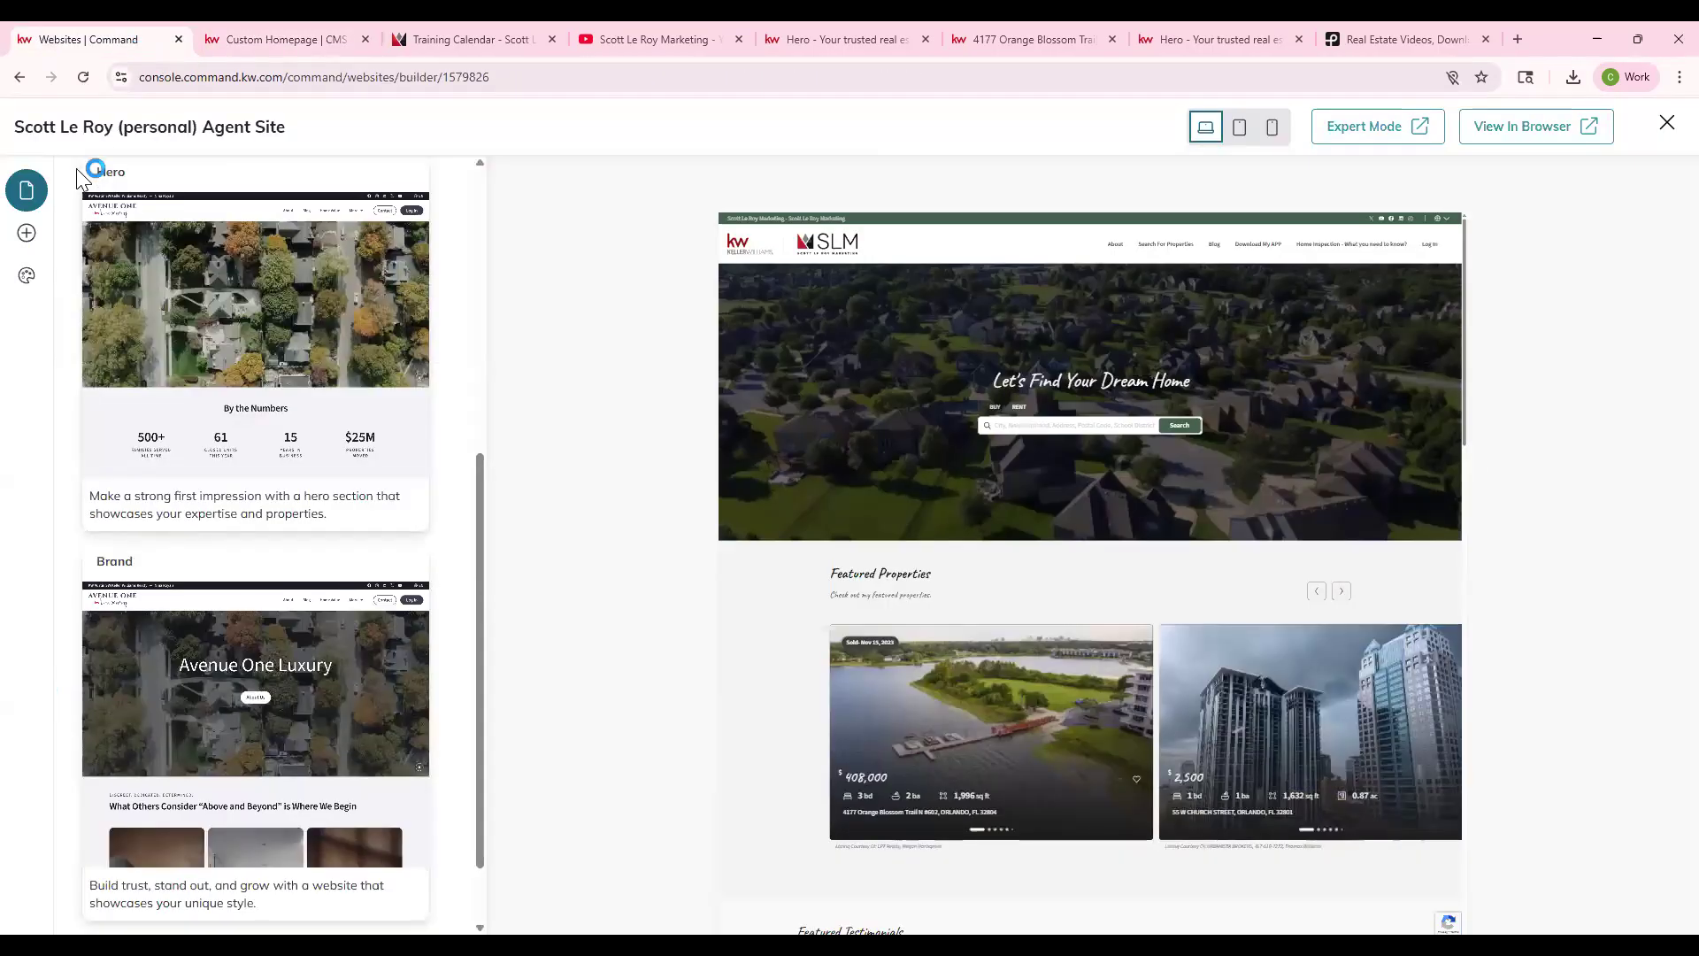
{"action": "left_click", "coordinate": [20, 77]}
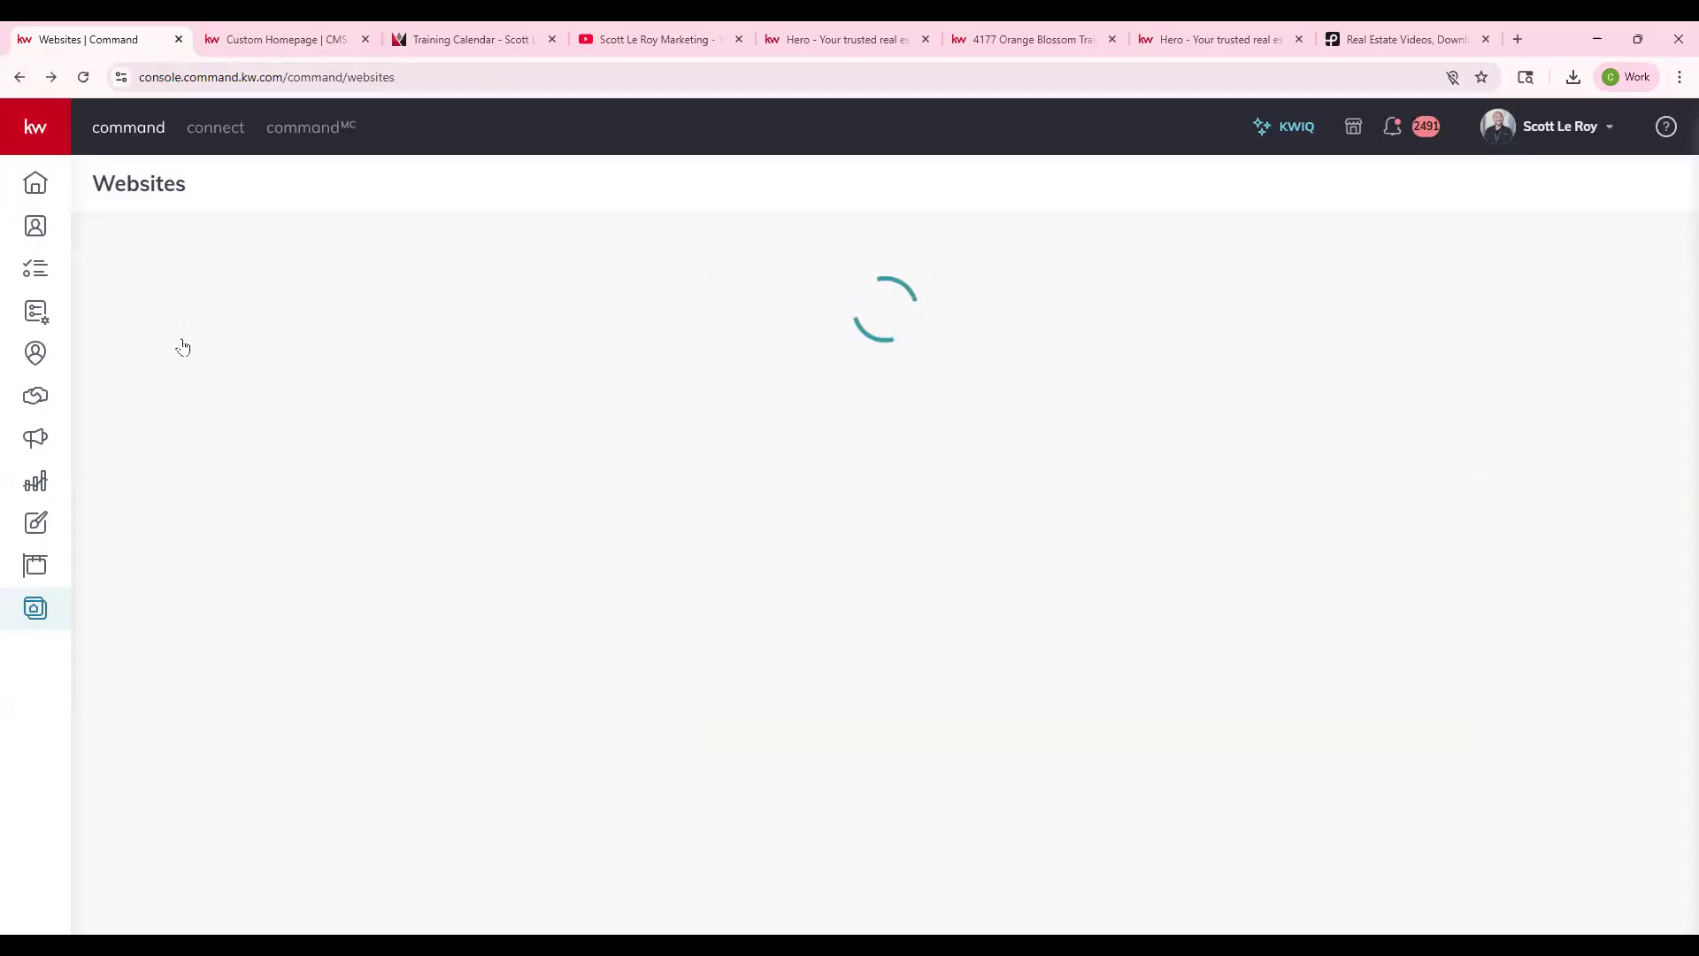
{"action": "left_click", "coordinate": [203, 634]}
{"action": "left_click", "coordinate": [156, 292]}
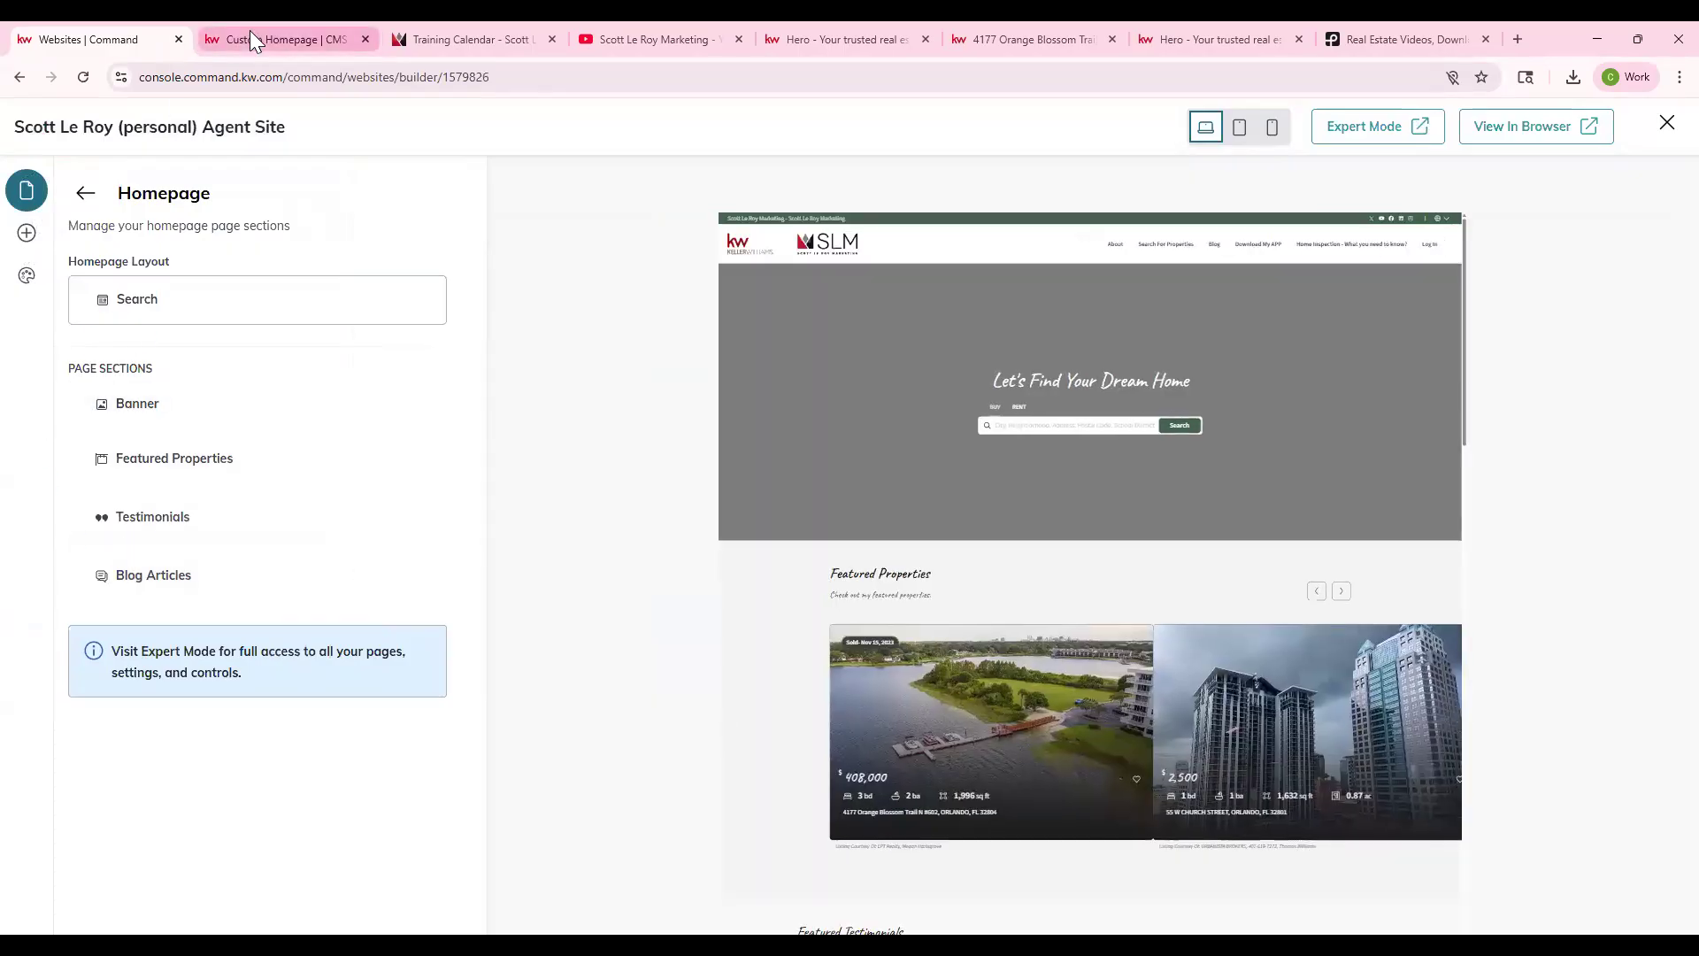
{"action": "left_click", "coordinate": [251, 36]}
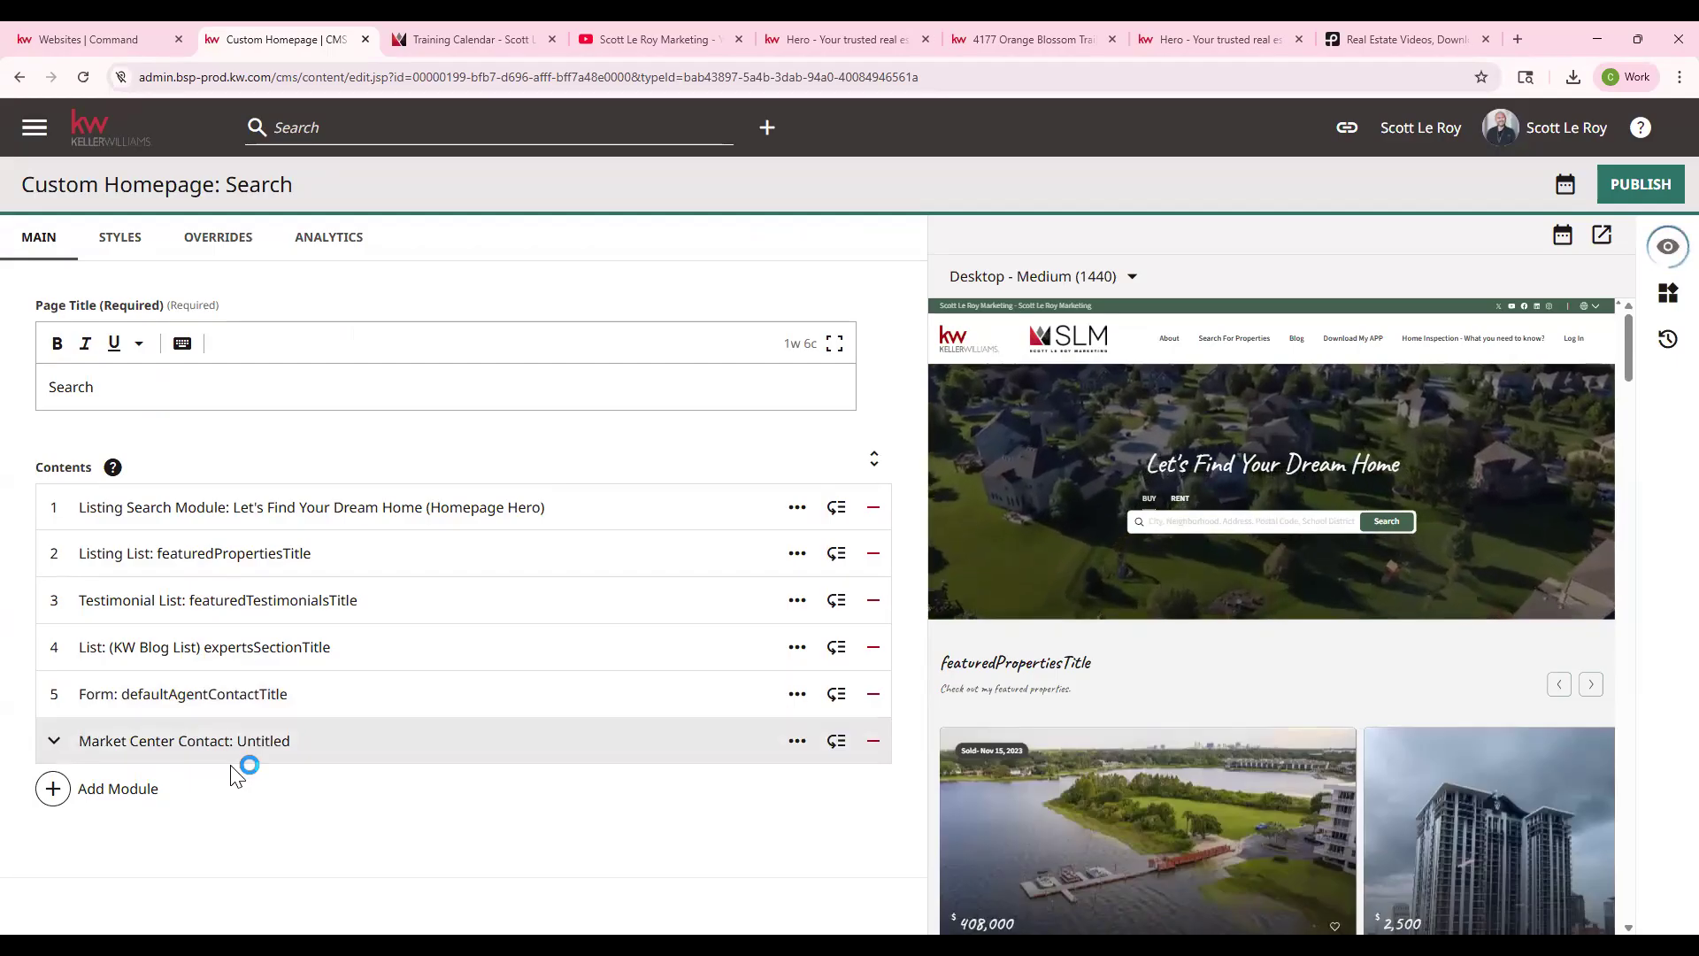
- Set the Listing Search Module's Featured Image/Video to Default, revealing its three carousel images
{"action": "left_click", "coordinate": [323, 506]}
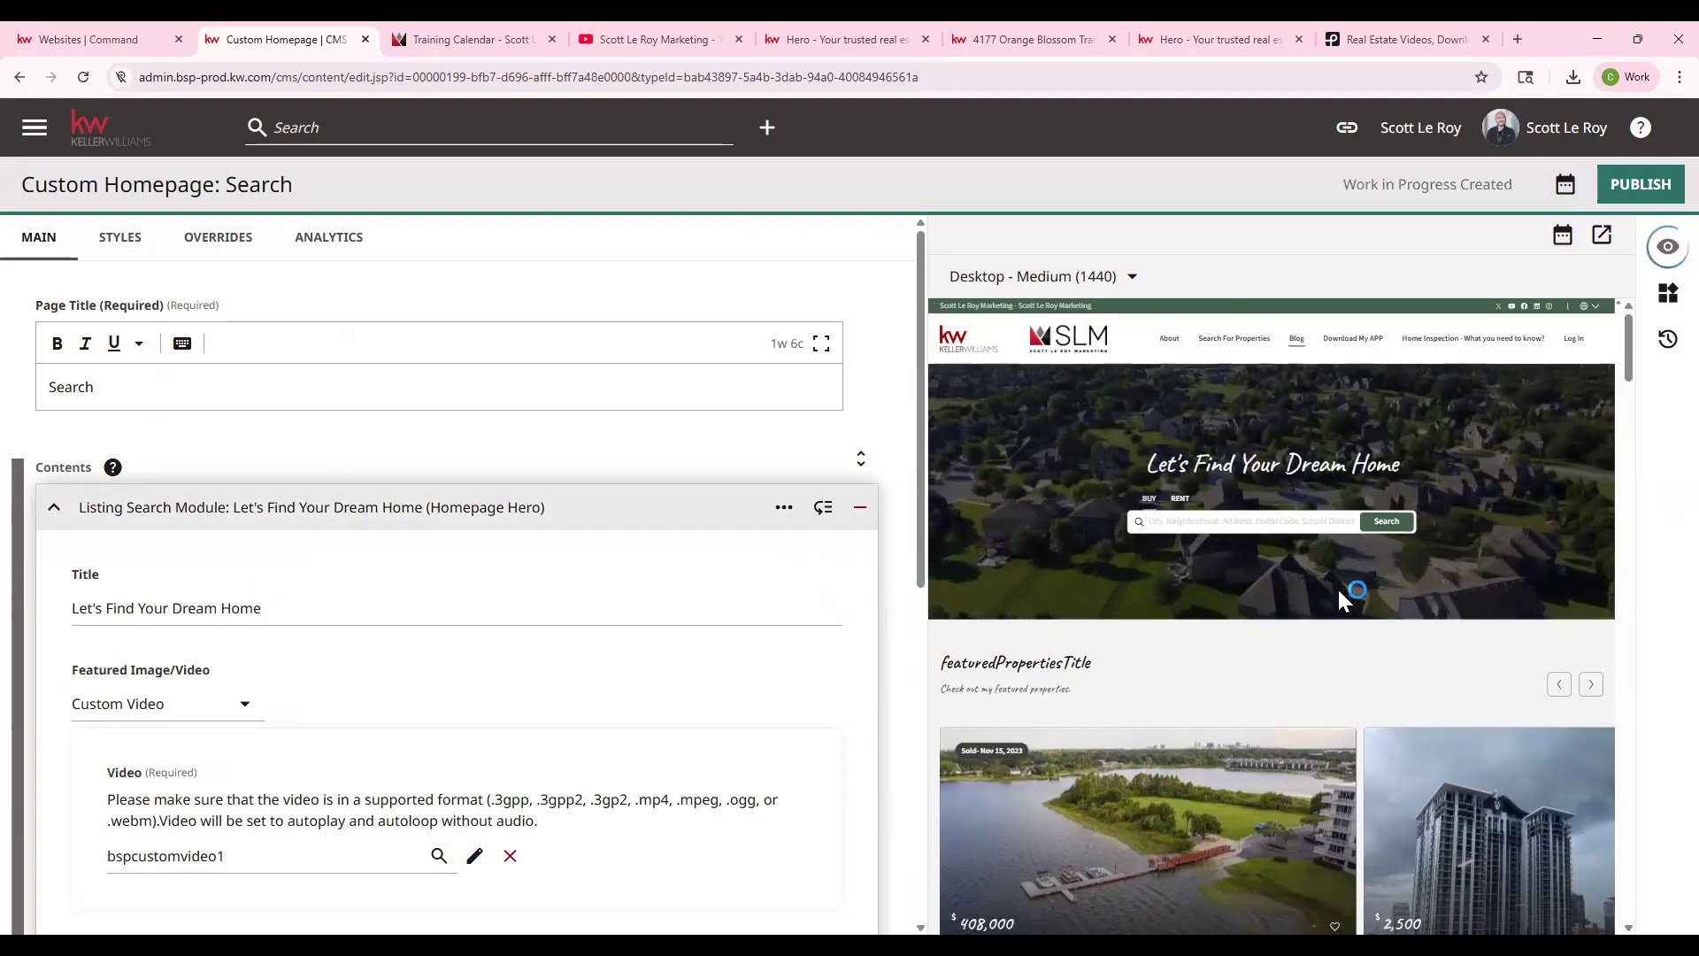
{"action": "scroll", "coordinate": [182, 668], "scroll_direction": "down", "scroll_amount": 1}
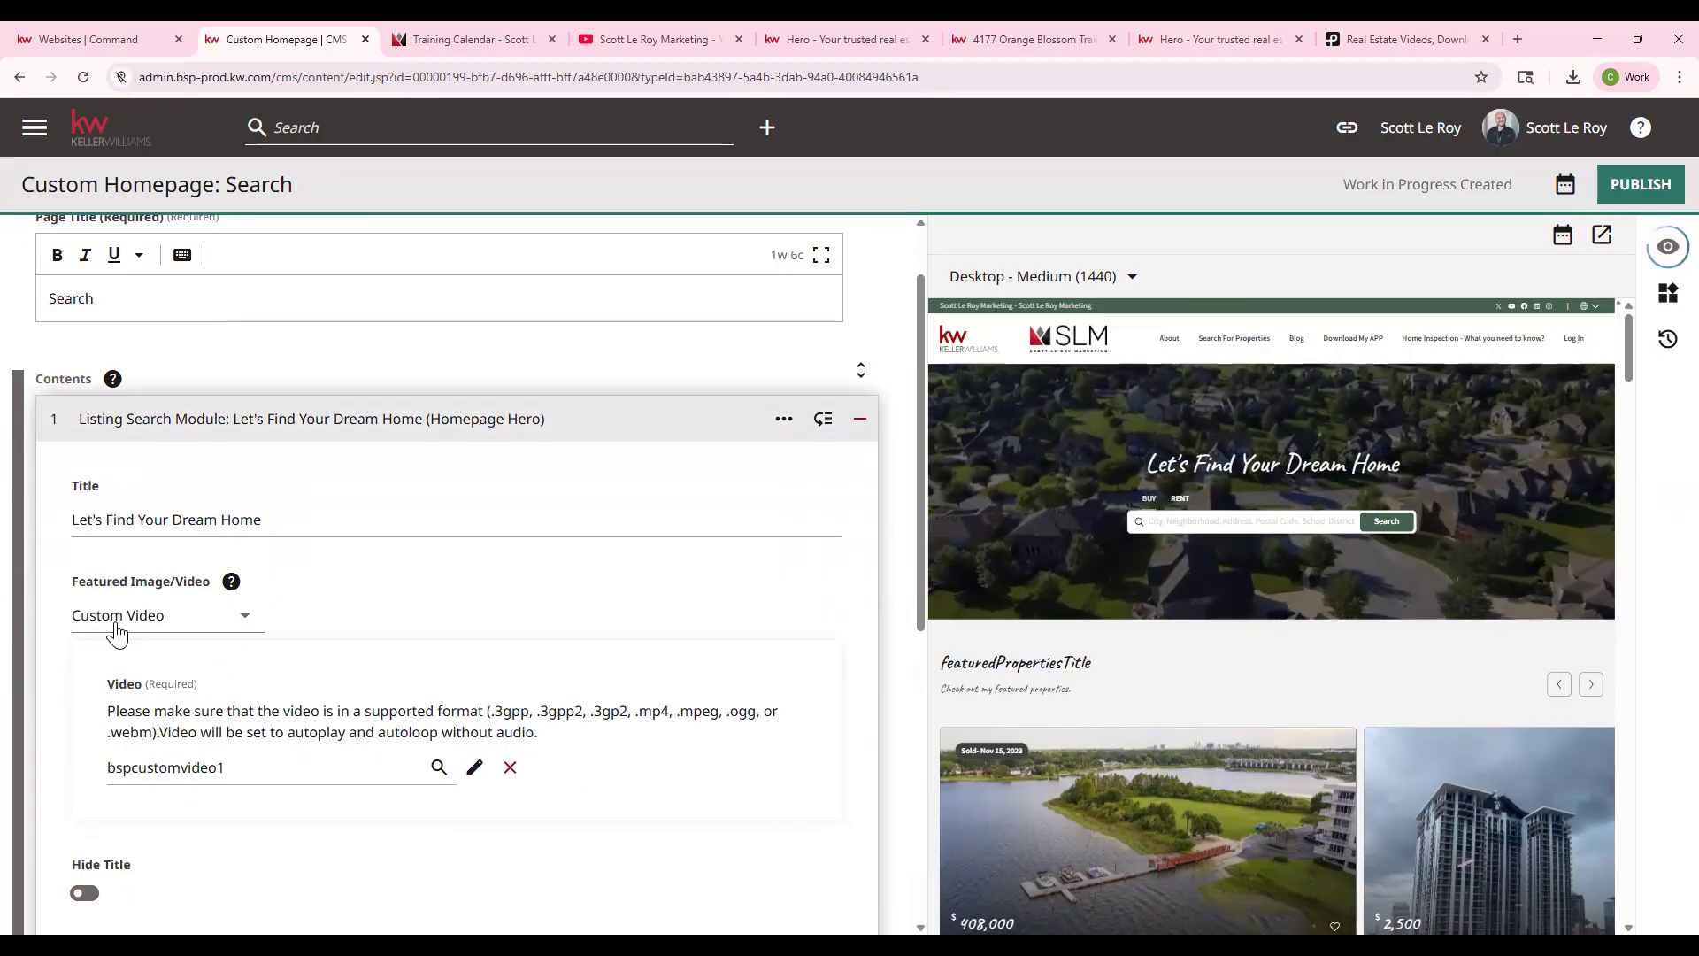
{"action": "scroll", "coordinate": [168, 642], "scroll_direction": "down", "scroll_amount": 3}
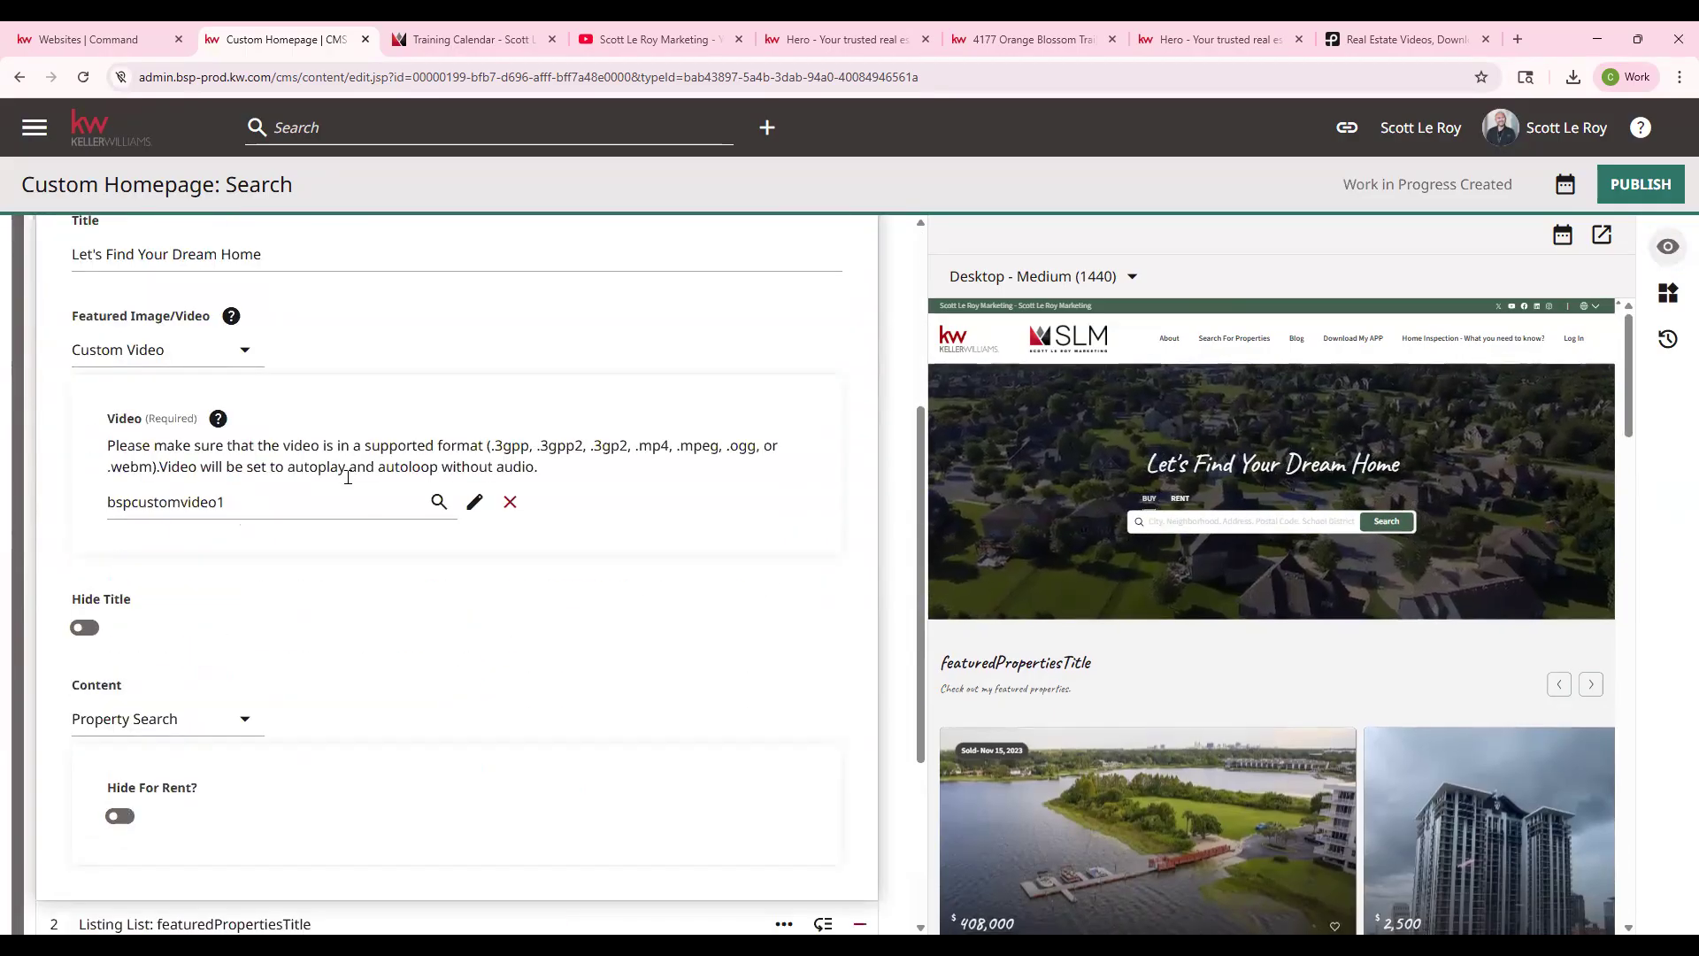
{"action": "left_click", "coordinate": [234, 377]}
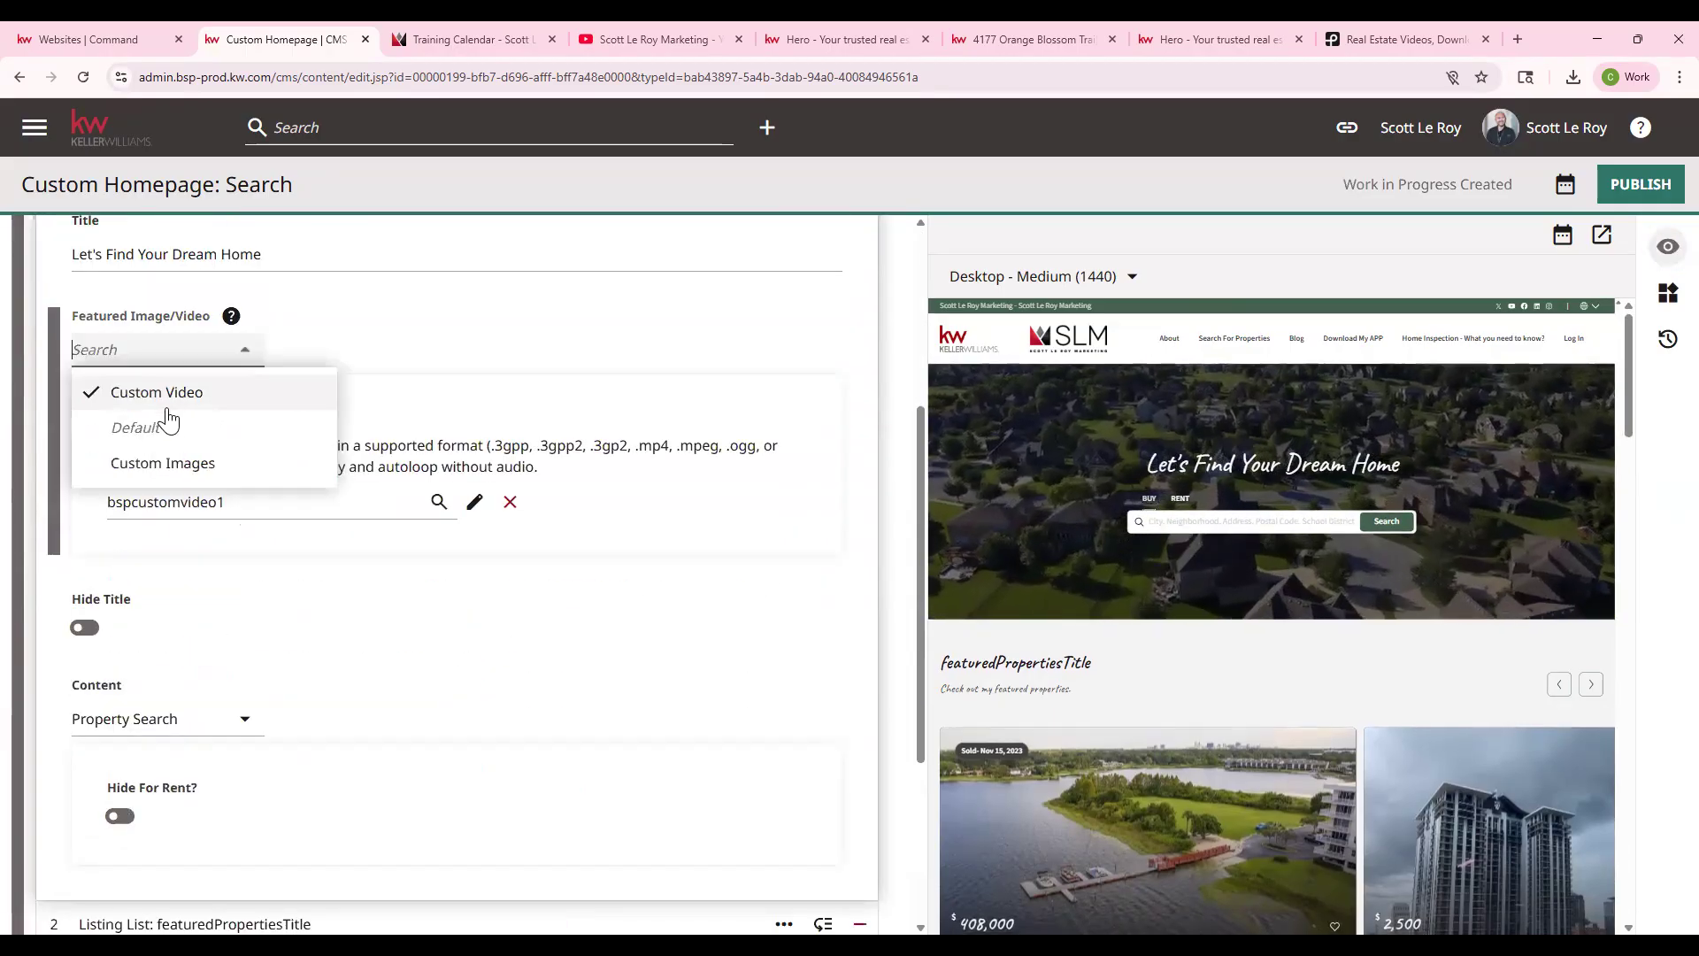
{"action": "left_click", "coordinate": [157, 432]}
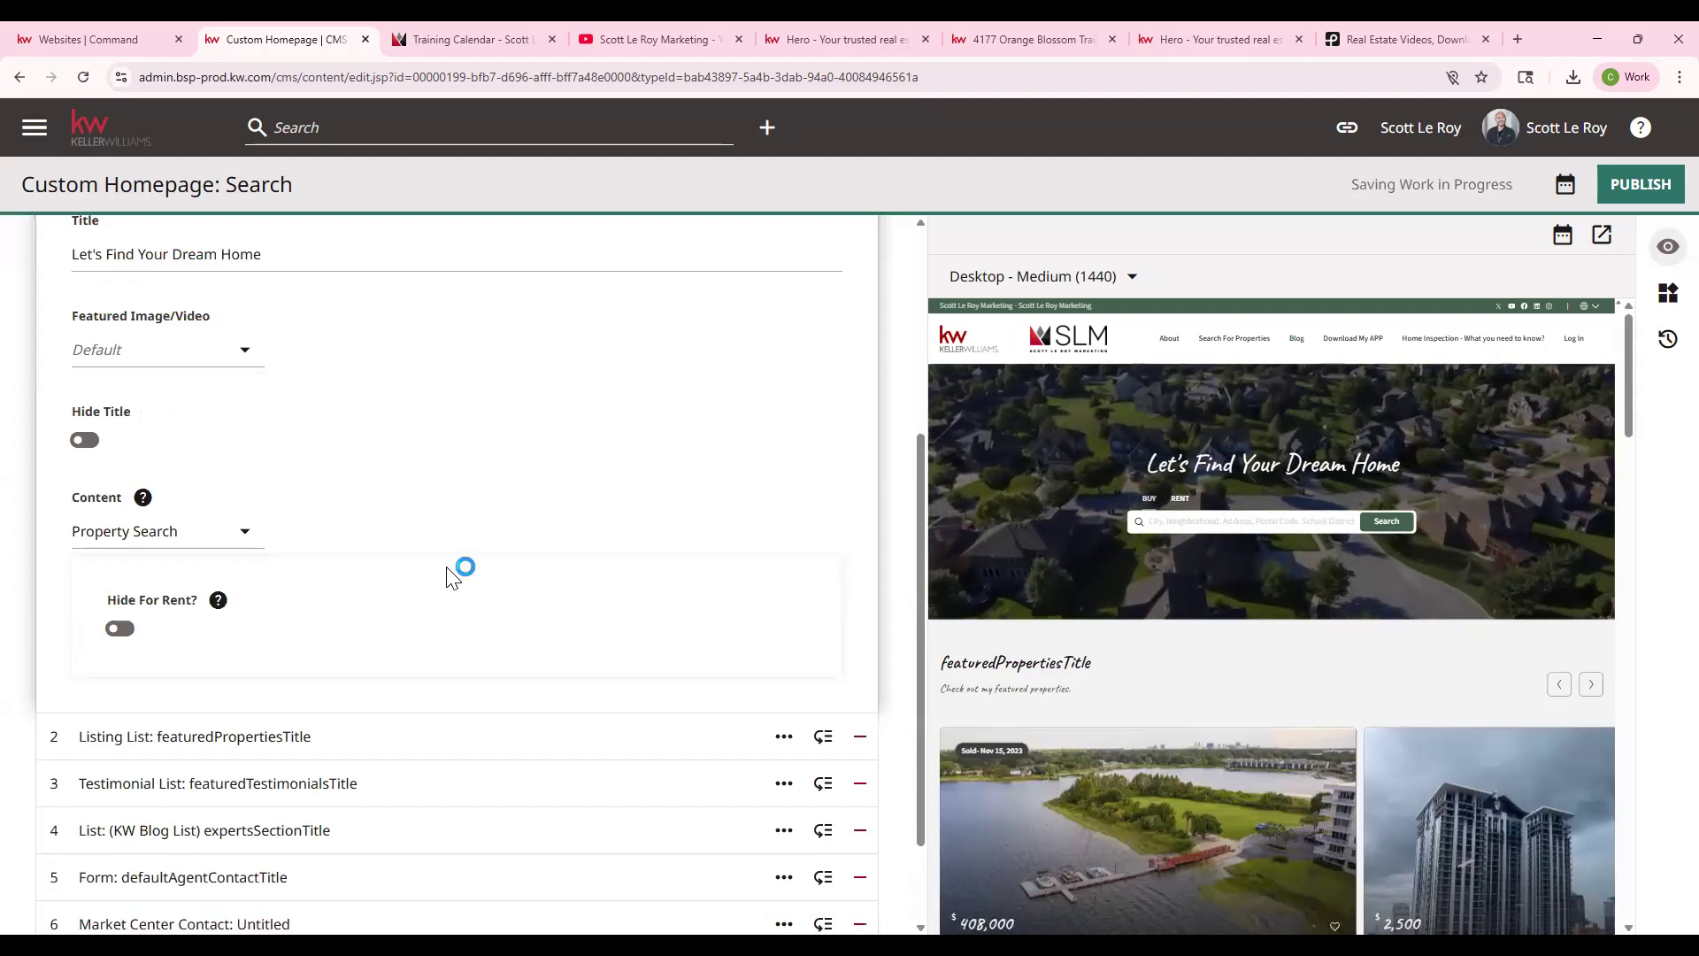
{"action": "scroll", "coordinate": [452, 578], "scroll_direction": "up", "scroll_amount": 2}
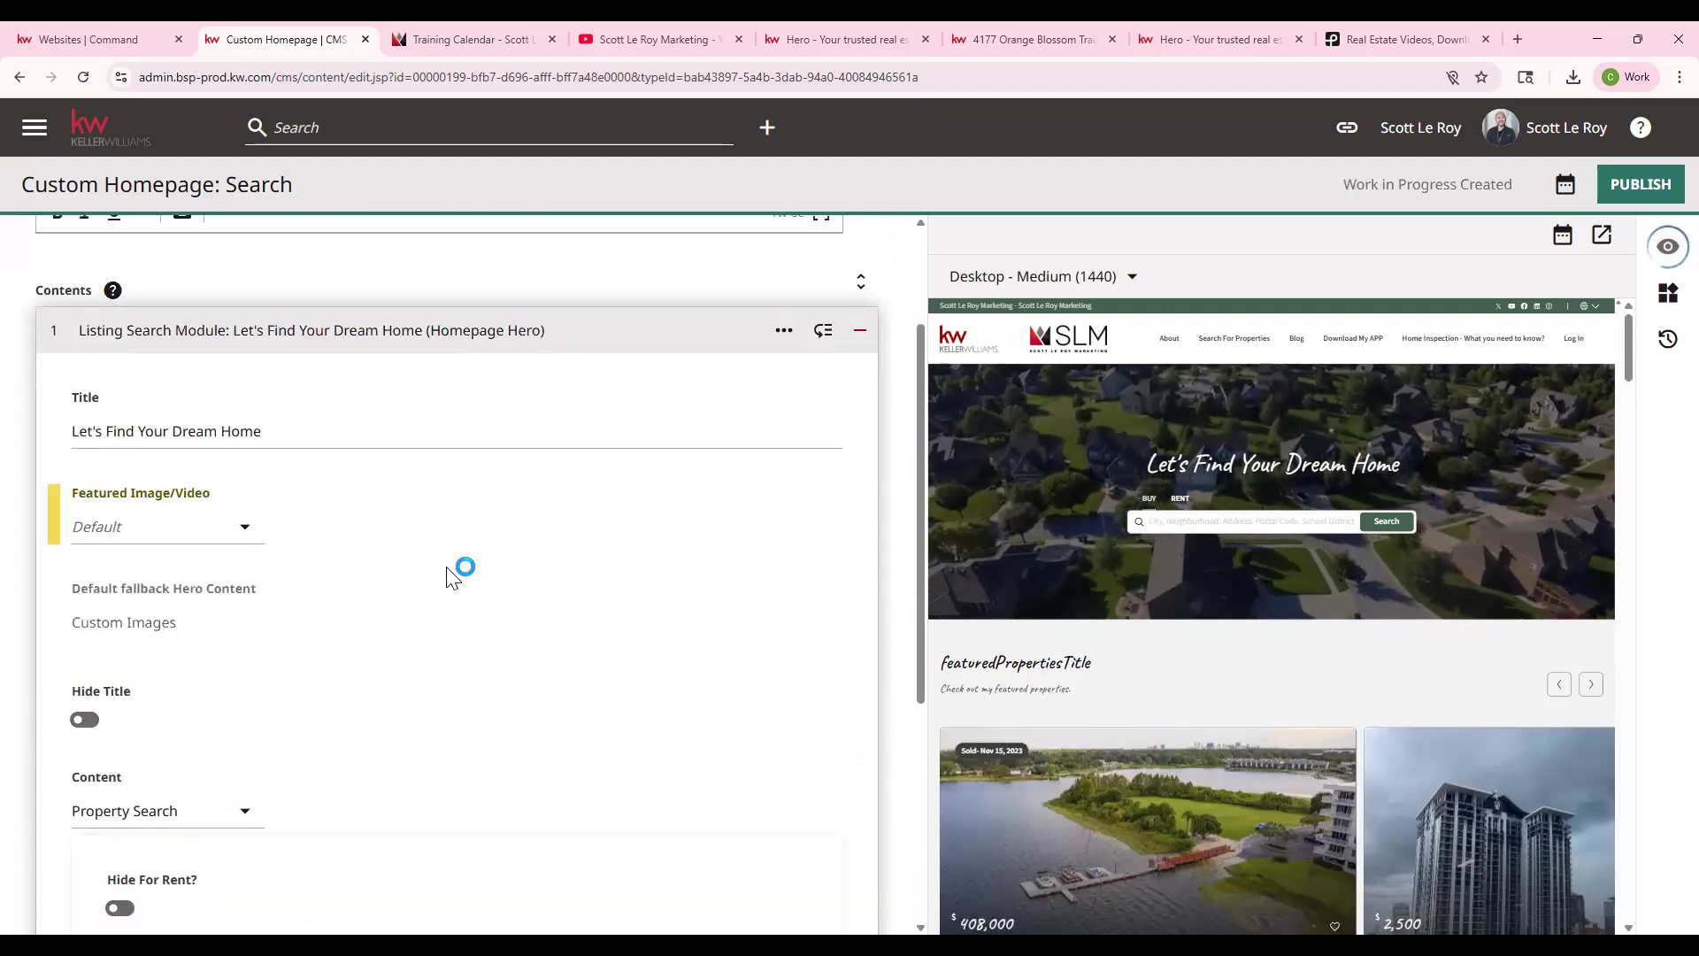
{"action": "scroll", "coordinate": [448, 577], "scroll_direction": "down", "scroll_amount": 2}
{"action": "scroll", "coordinate": [207, 522], "scroll_direction": "down", "scroll_amount": 2}
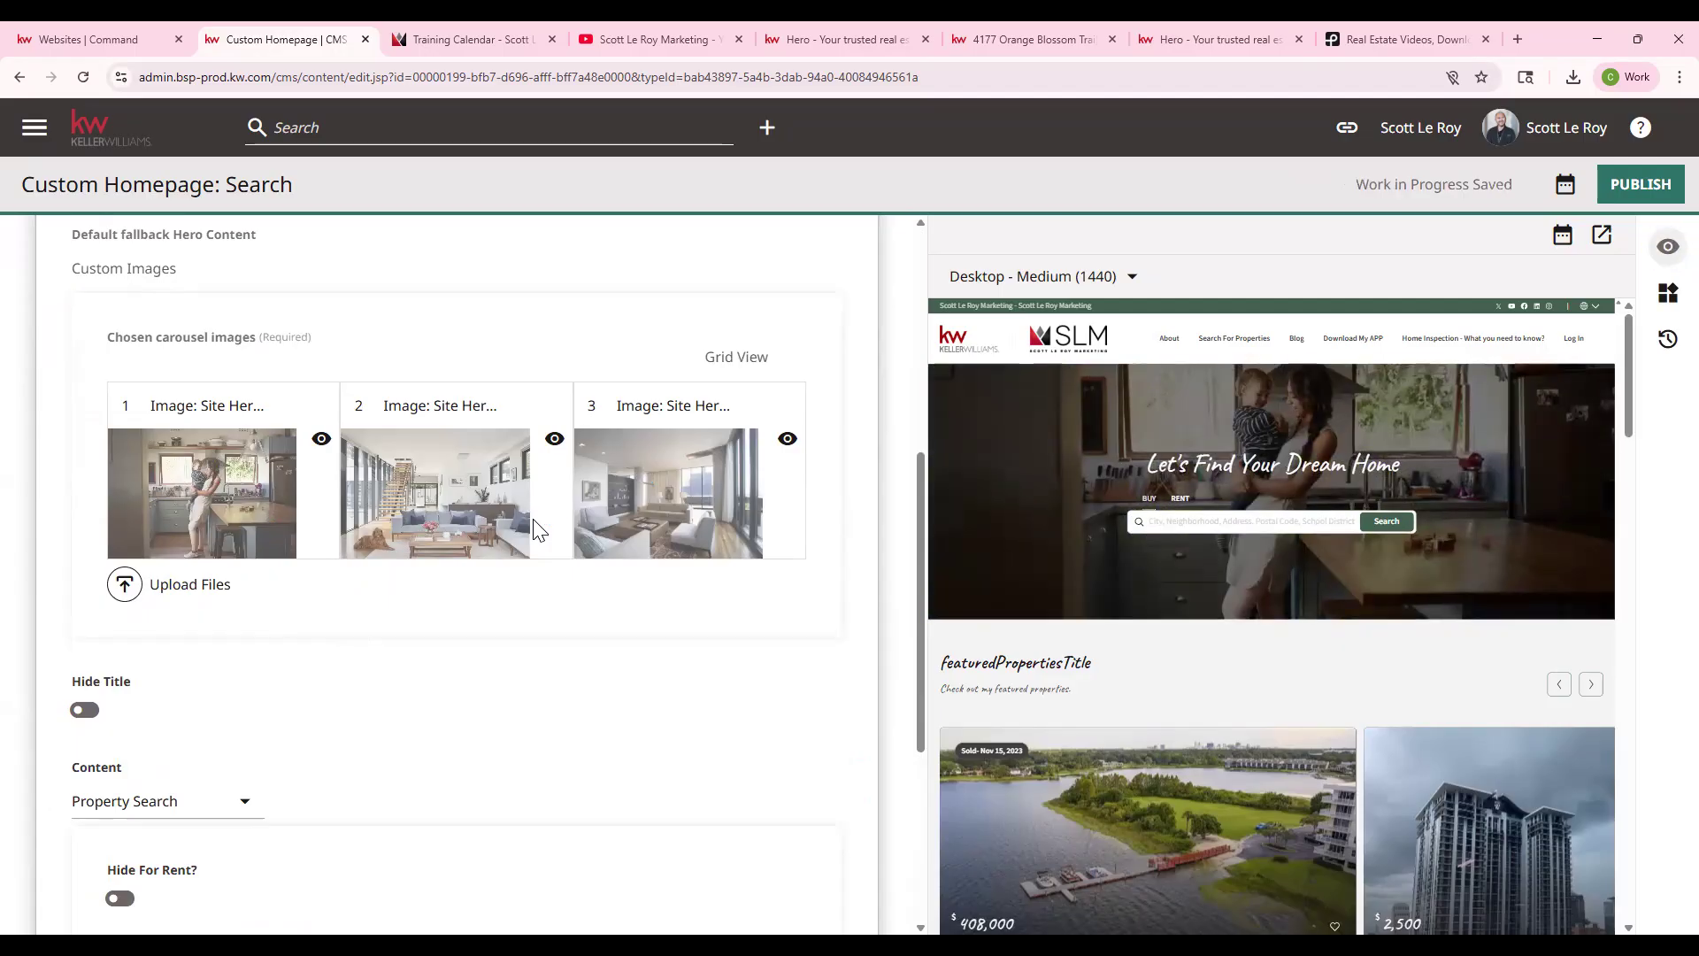
{"action": "scroll", "coordinate": [498, 405], "scroll_direction": "up", "scroll_amount": 2}
{"action": "left_click", "coordinate": [159, 361]}
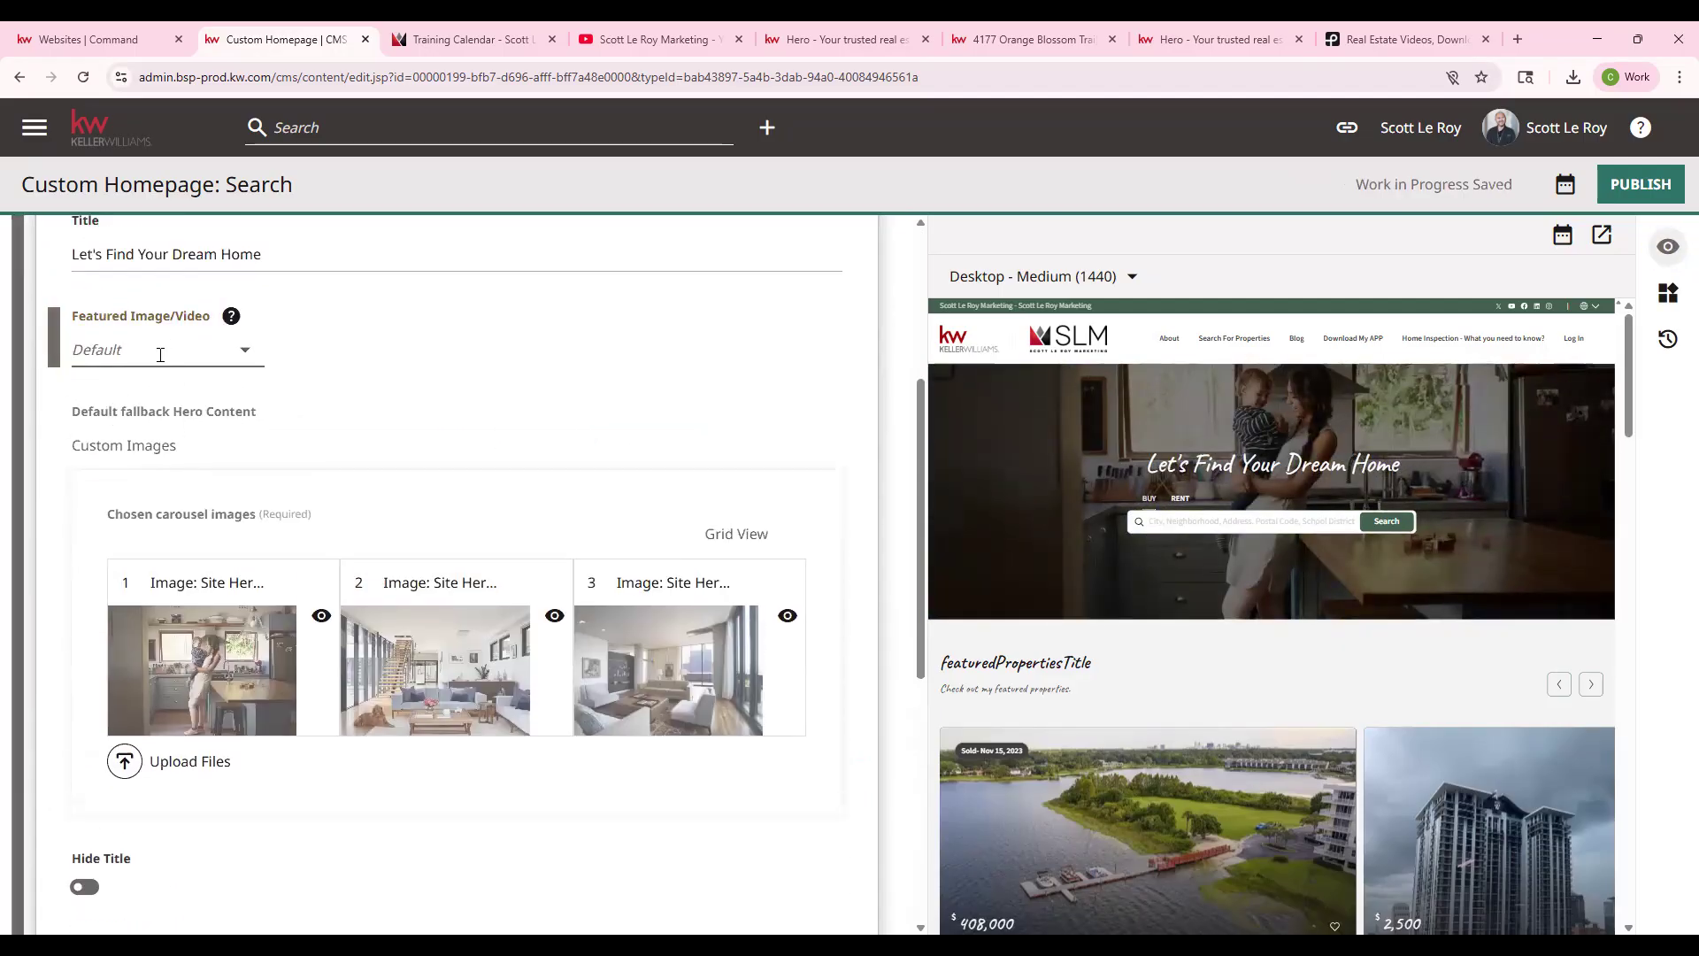
- Switch the hero's featured media back to Custom Video, keeping Property Search as its content
{"action": "left_click", "coordinate": [163, 391]}
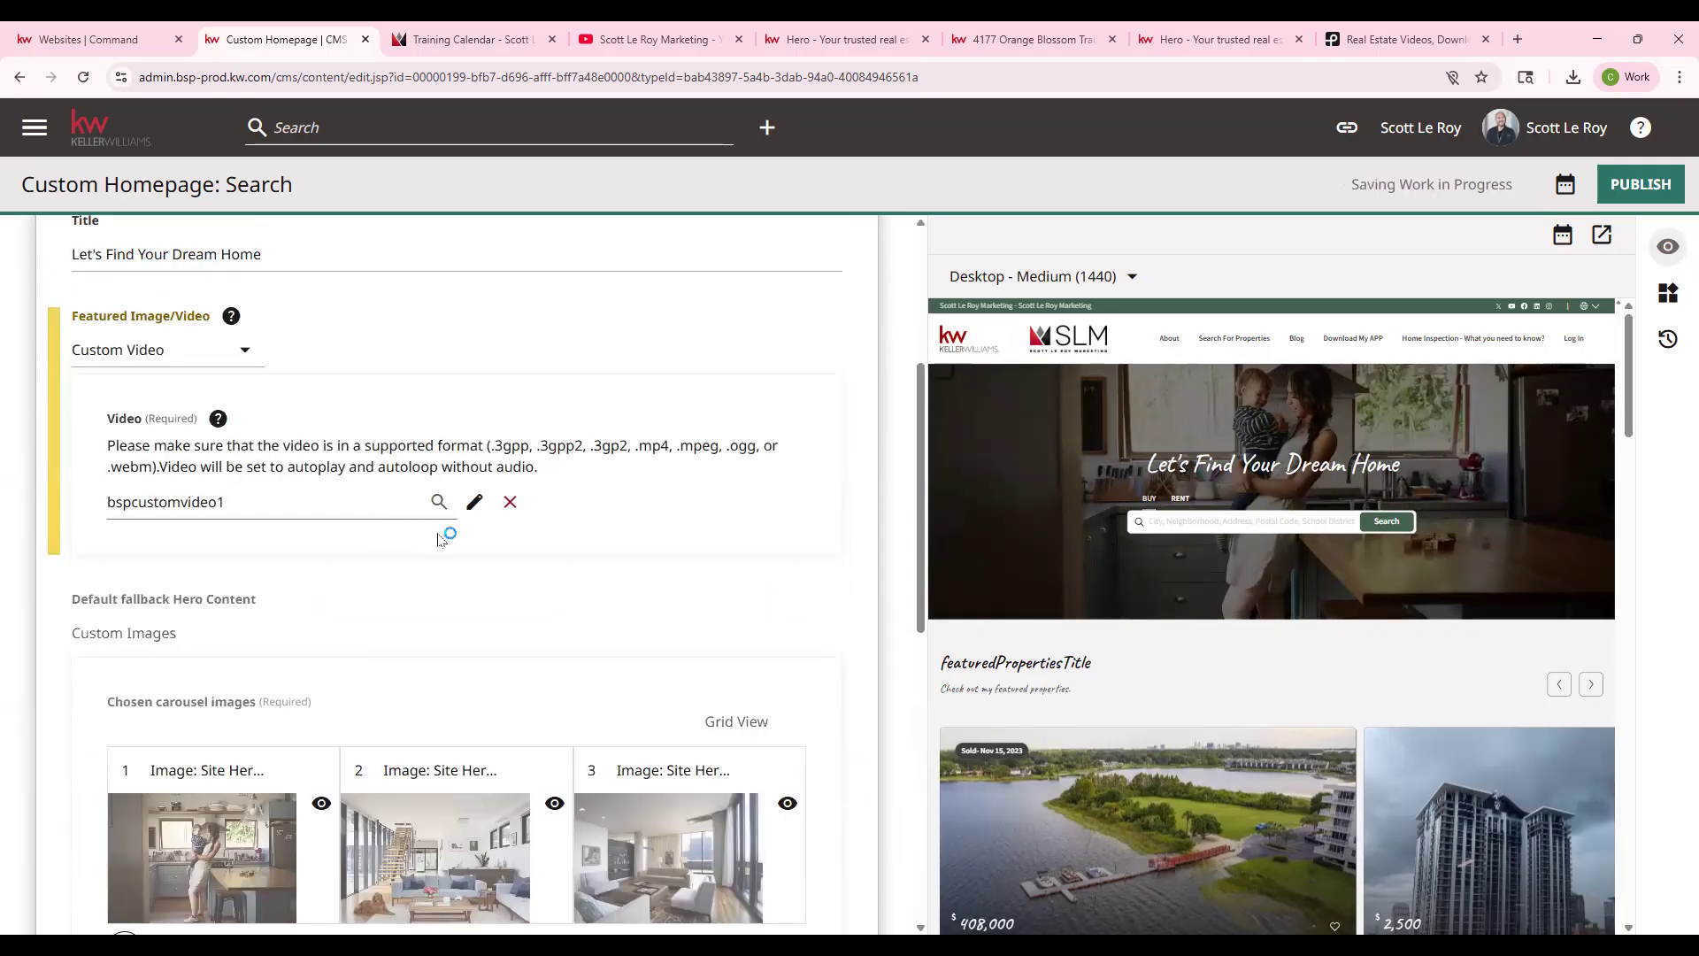
{"action": "scroll", "coordinate": [361, 493], "scroll_direction": "down", "scroll_amount": 8}
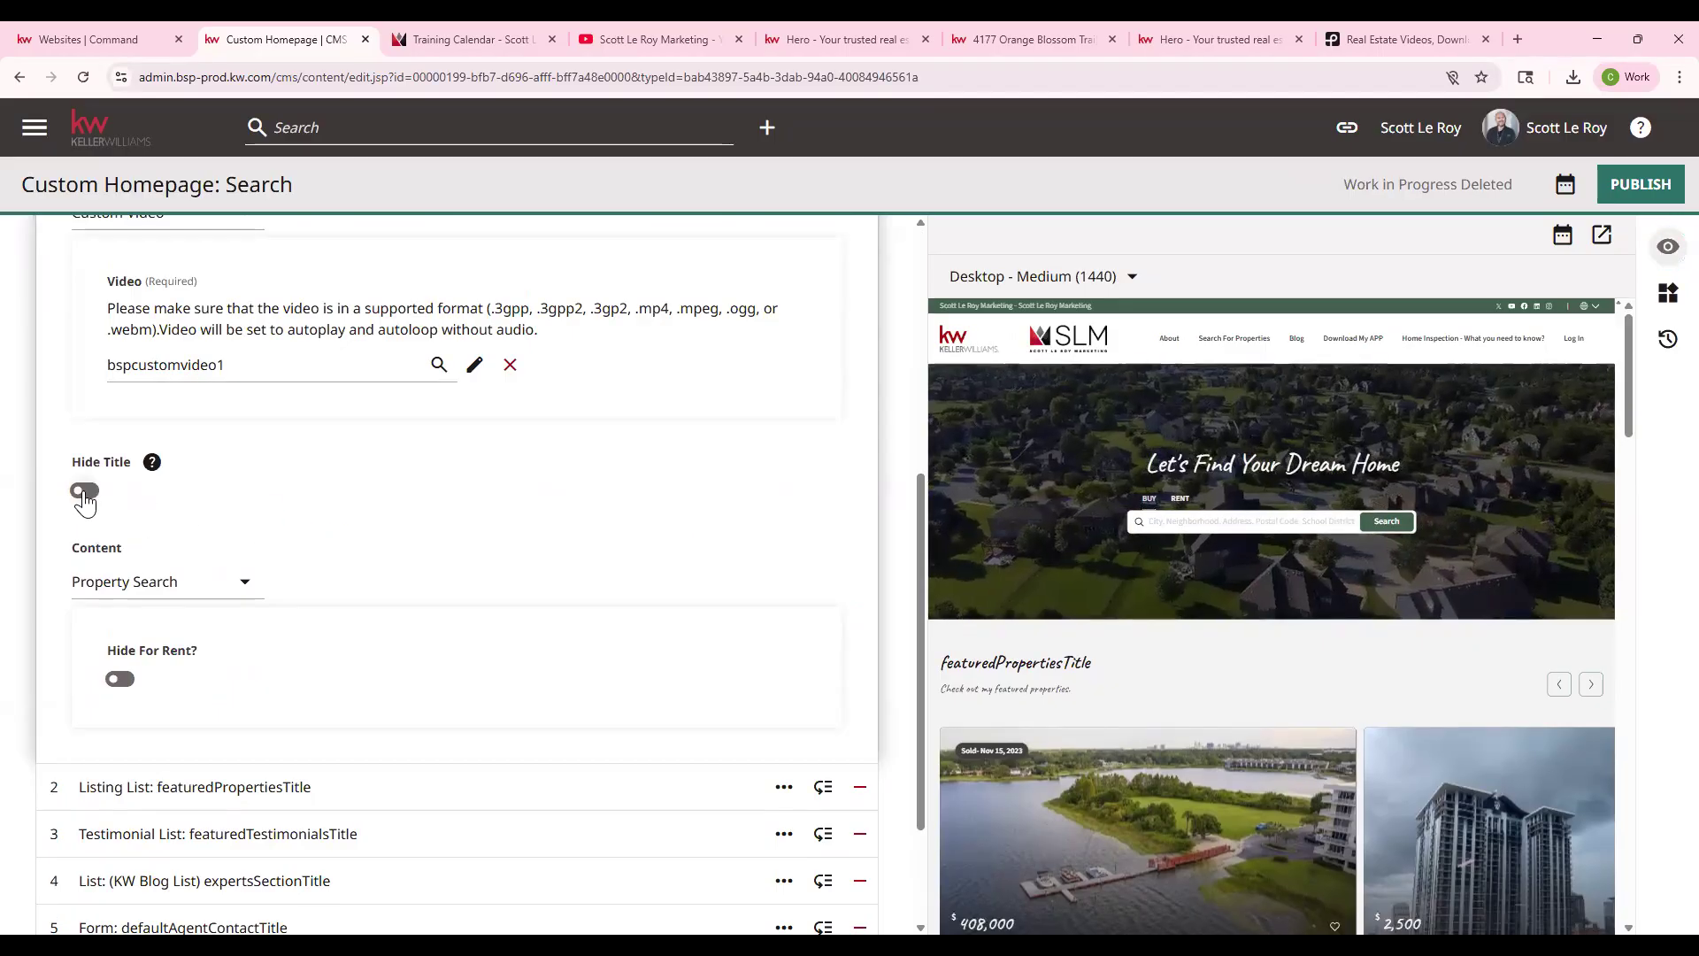
{"action": "left_click", "coordinate": [171, 584]}
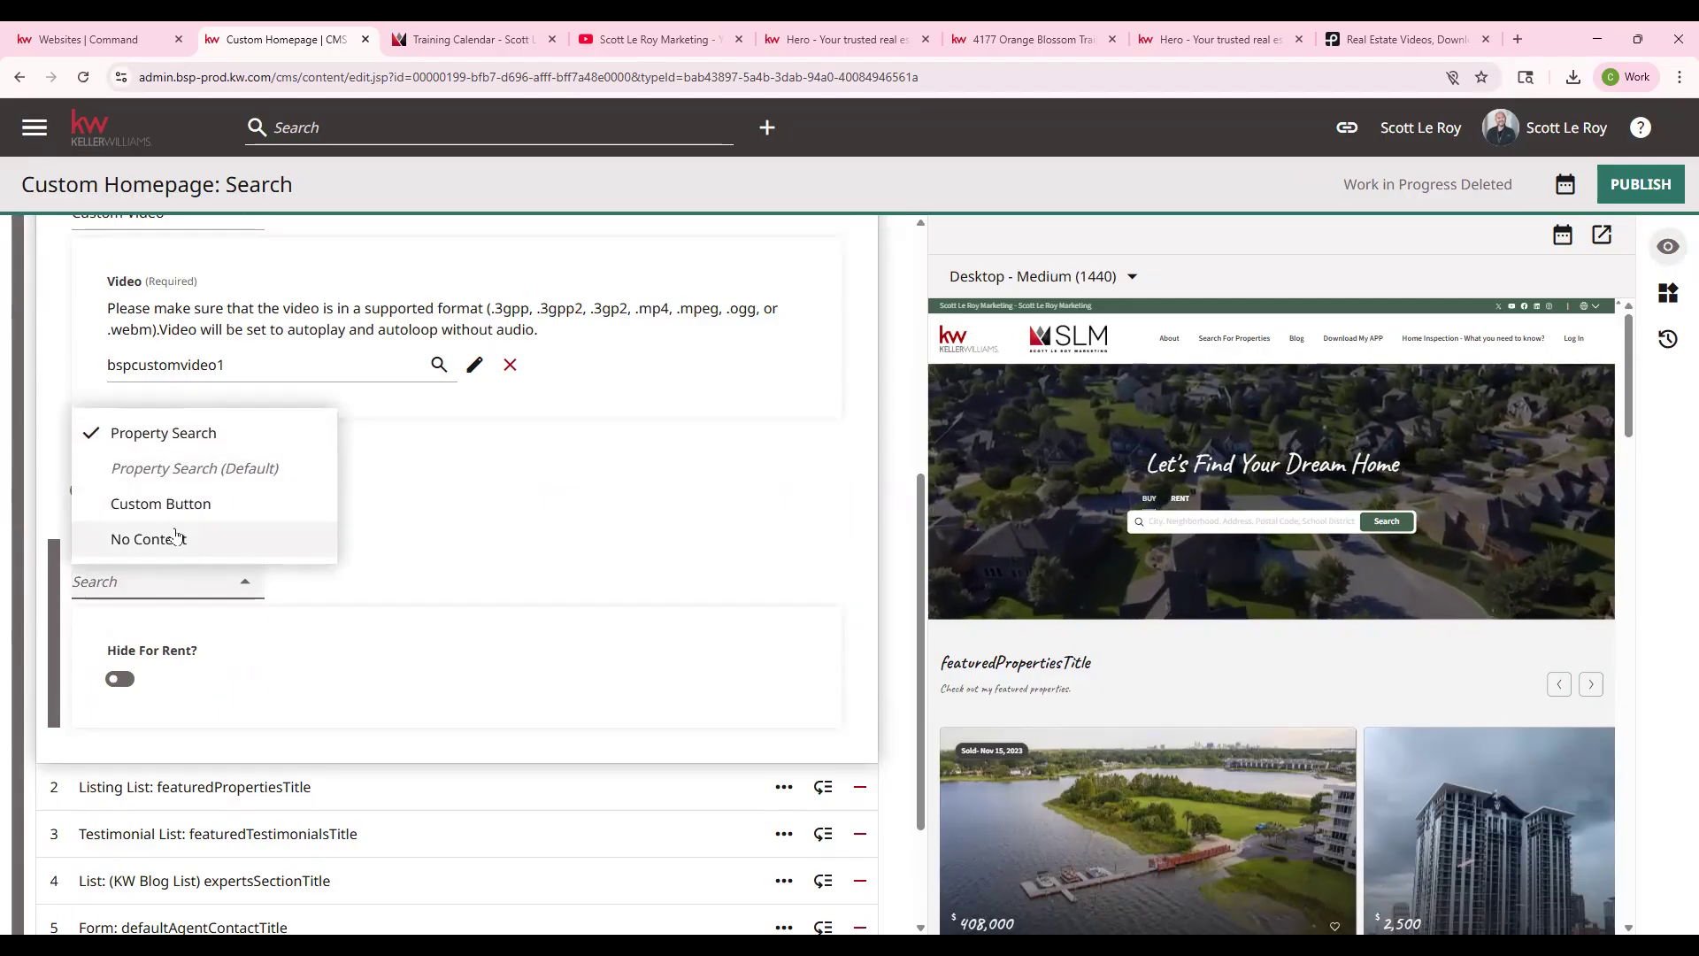
{"action": "left_click", "coordinate": [520, 548]}
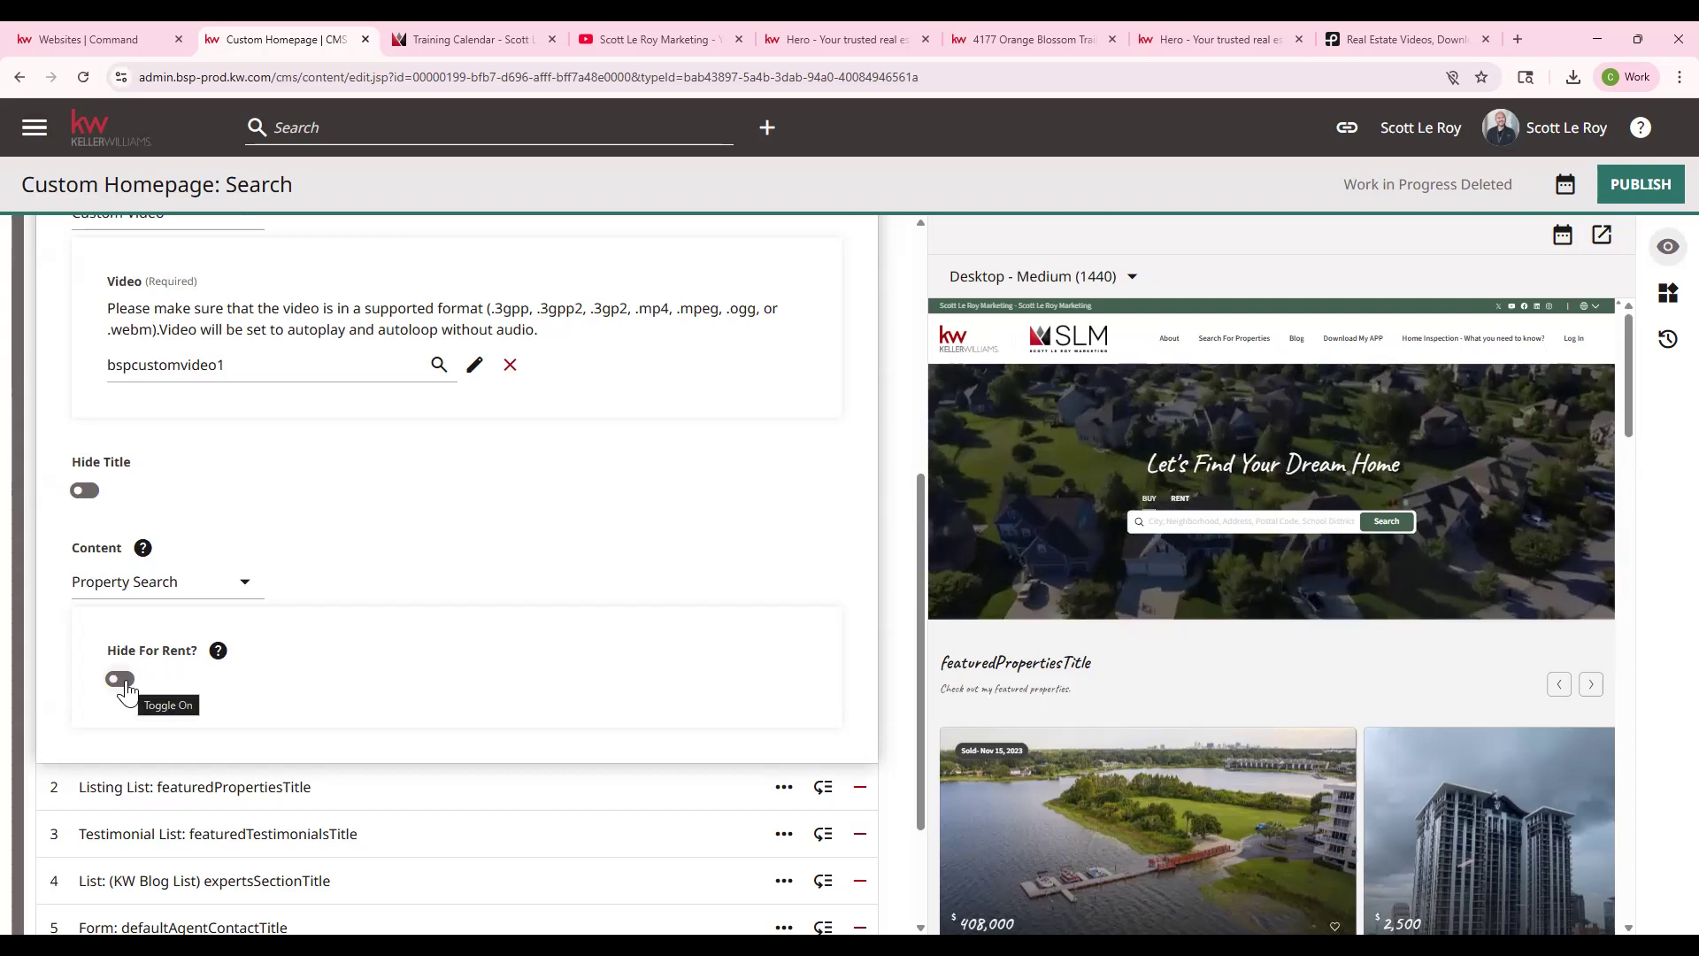
{"action": "scroll", "coordinate": [319, 637], "scroll_direction": "down", "scroll_amount": 1}
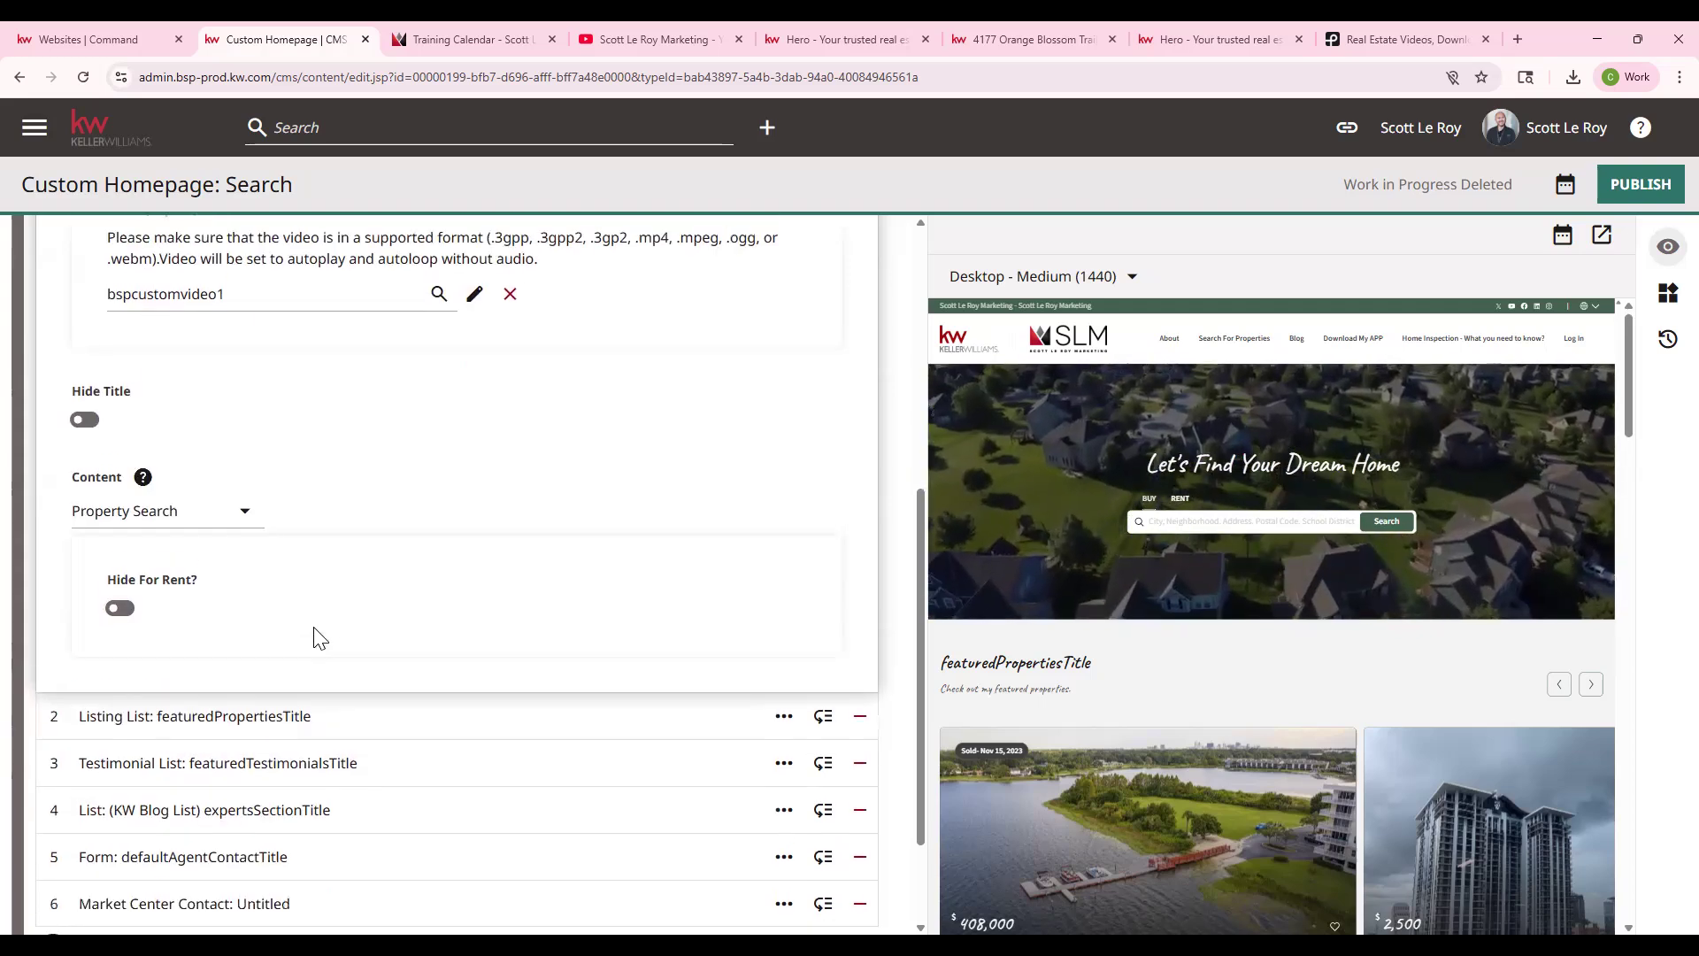
{"action": "scroll", "coordinate": [638, 580], "scroll_direction": "up", "scroll_amount": 3}
{"action": "scroll", "coordinate": [222, 354], "scroll_direction": "up", "scroll_amount": 3}
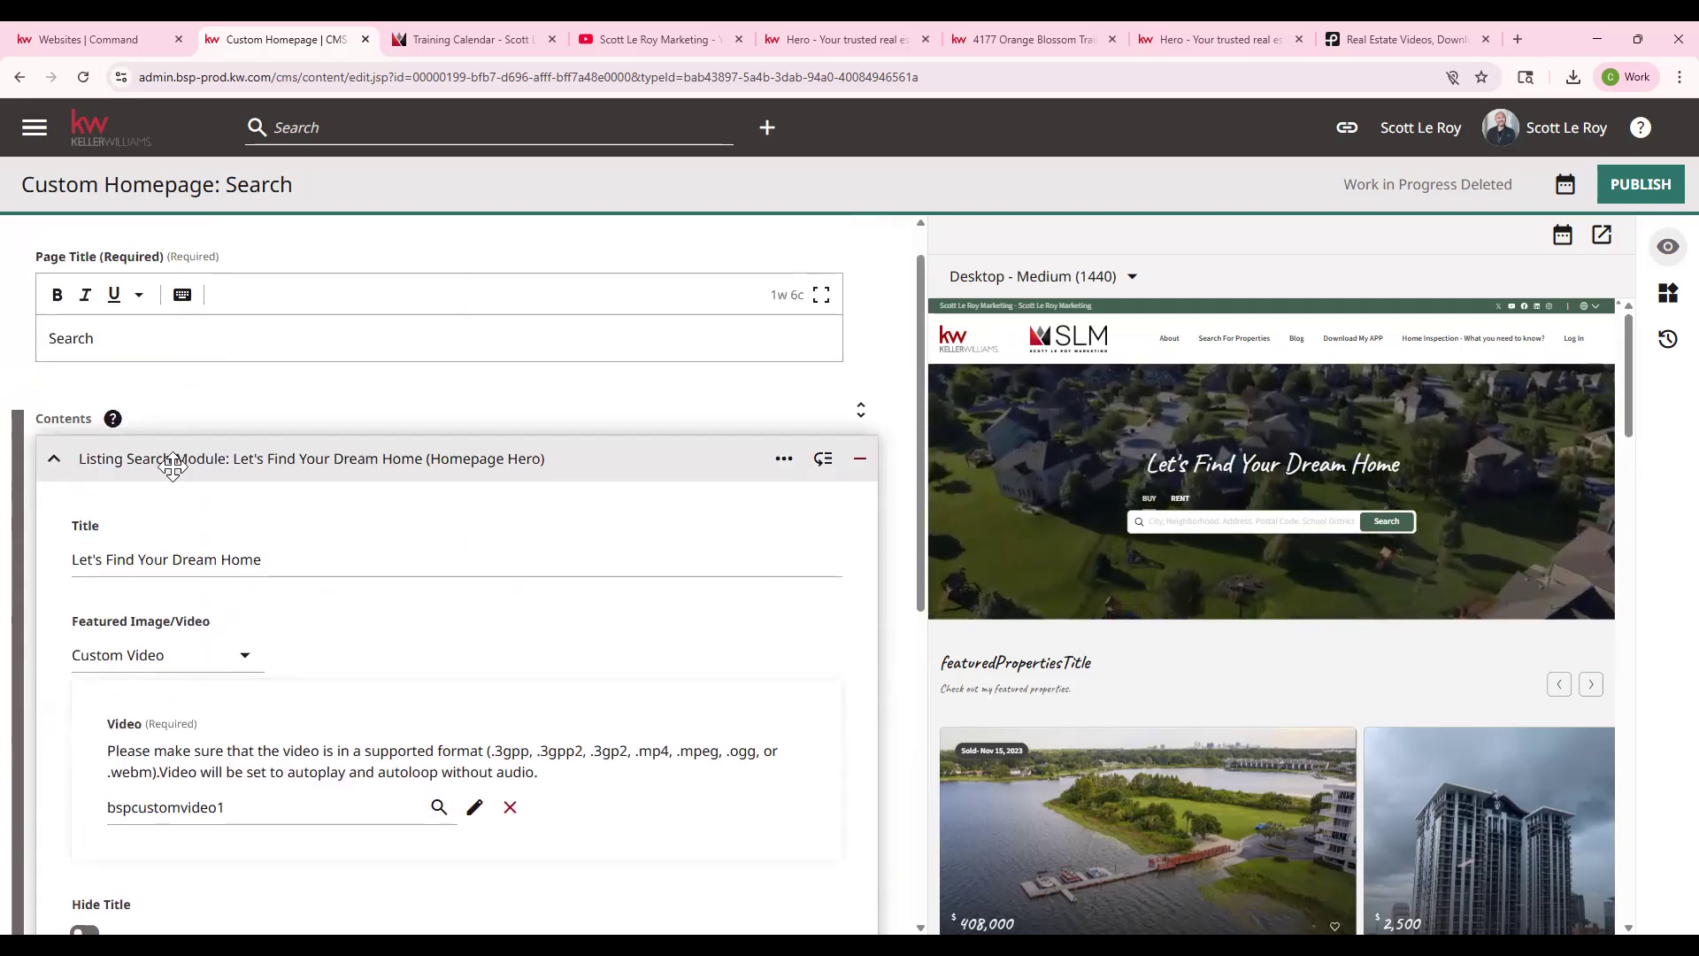
- Collapse the search module, expand Listing List, and change its layout to Grid
{"action": "left_click", "coordinate": [265, 460]}
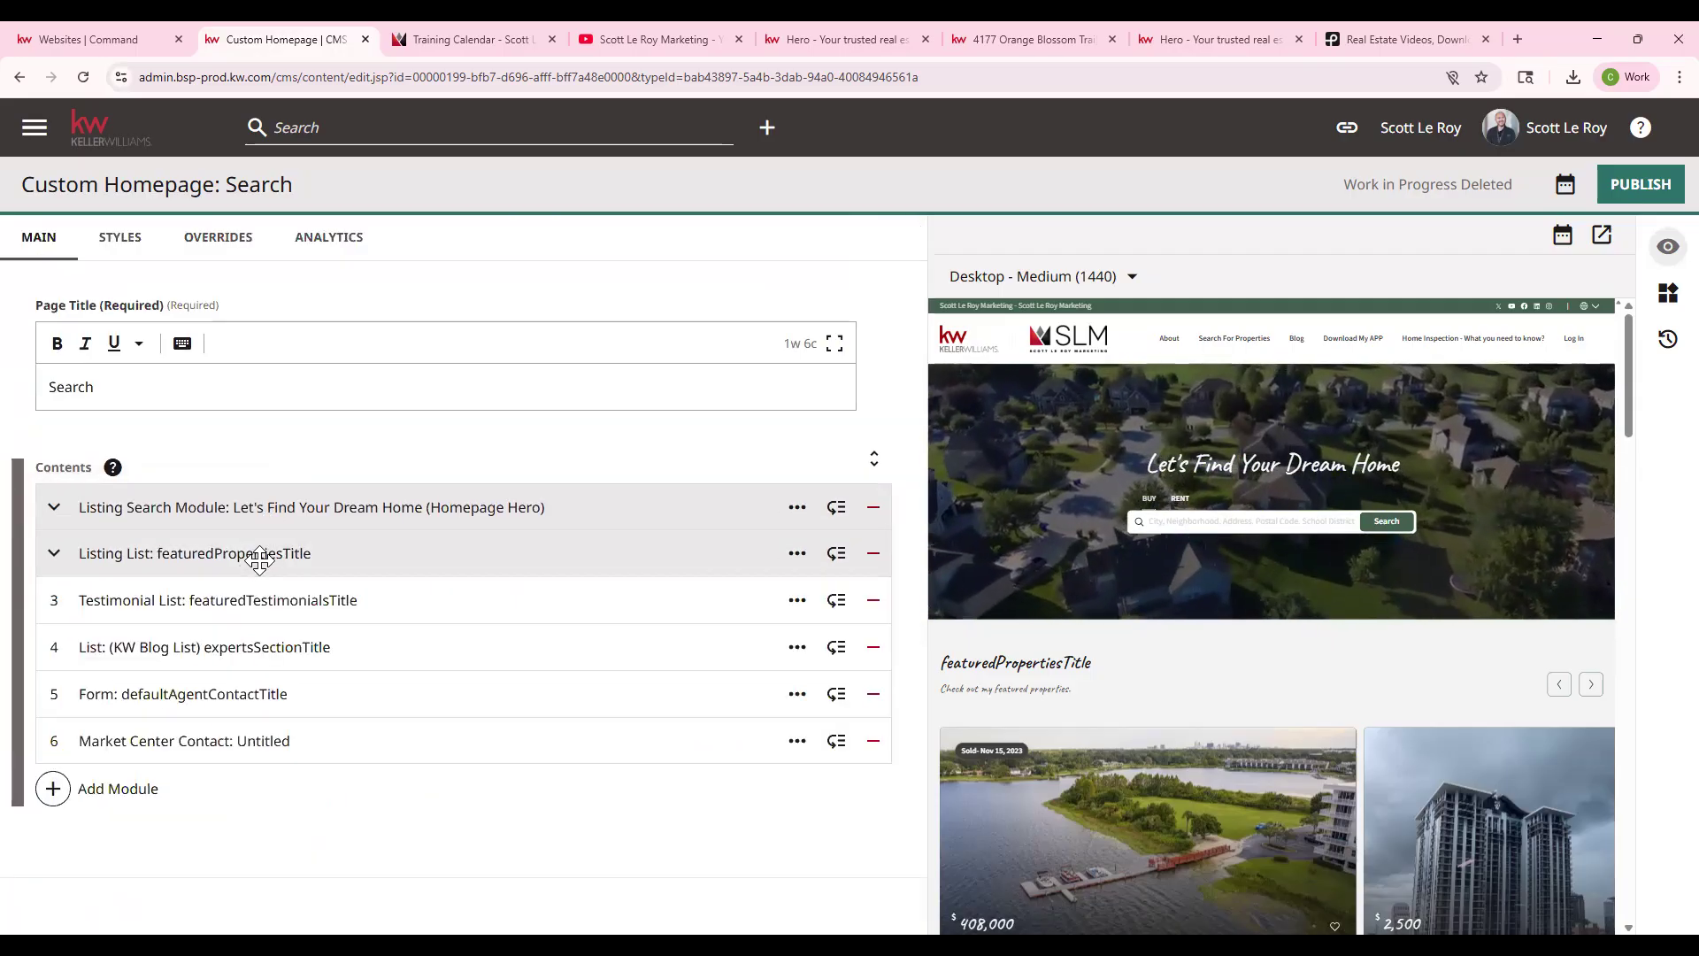
{"action": "left_click", "coordinate": [304, 558]}
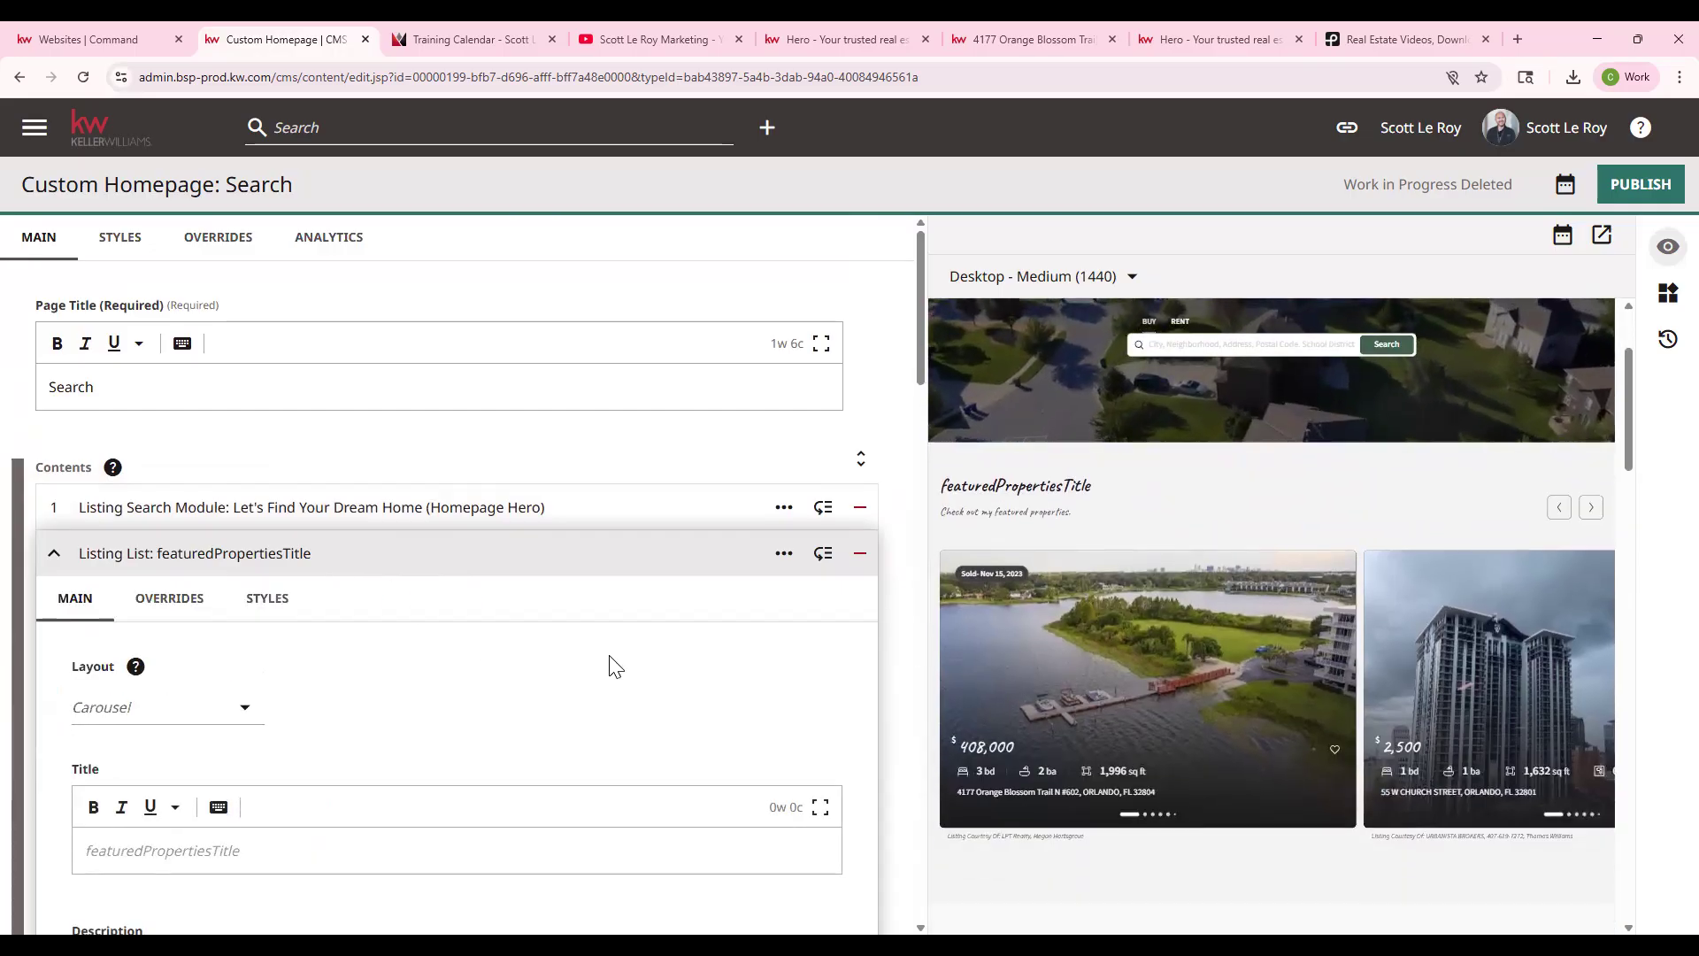
{"action": "scroll", "coordinate": [156, 673], "scroll_direction": "down", "scroll_amount": 1}
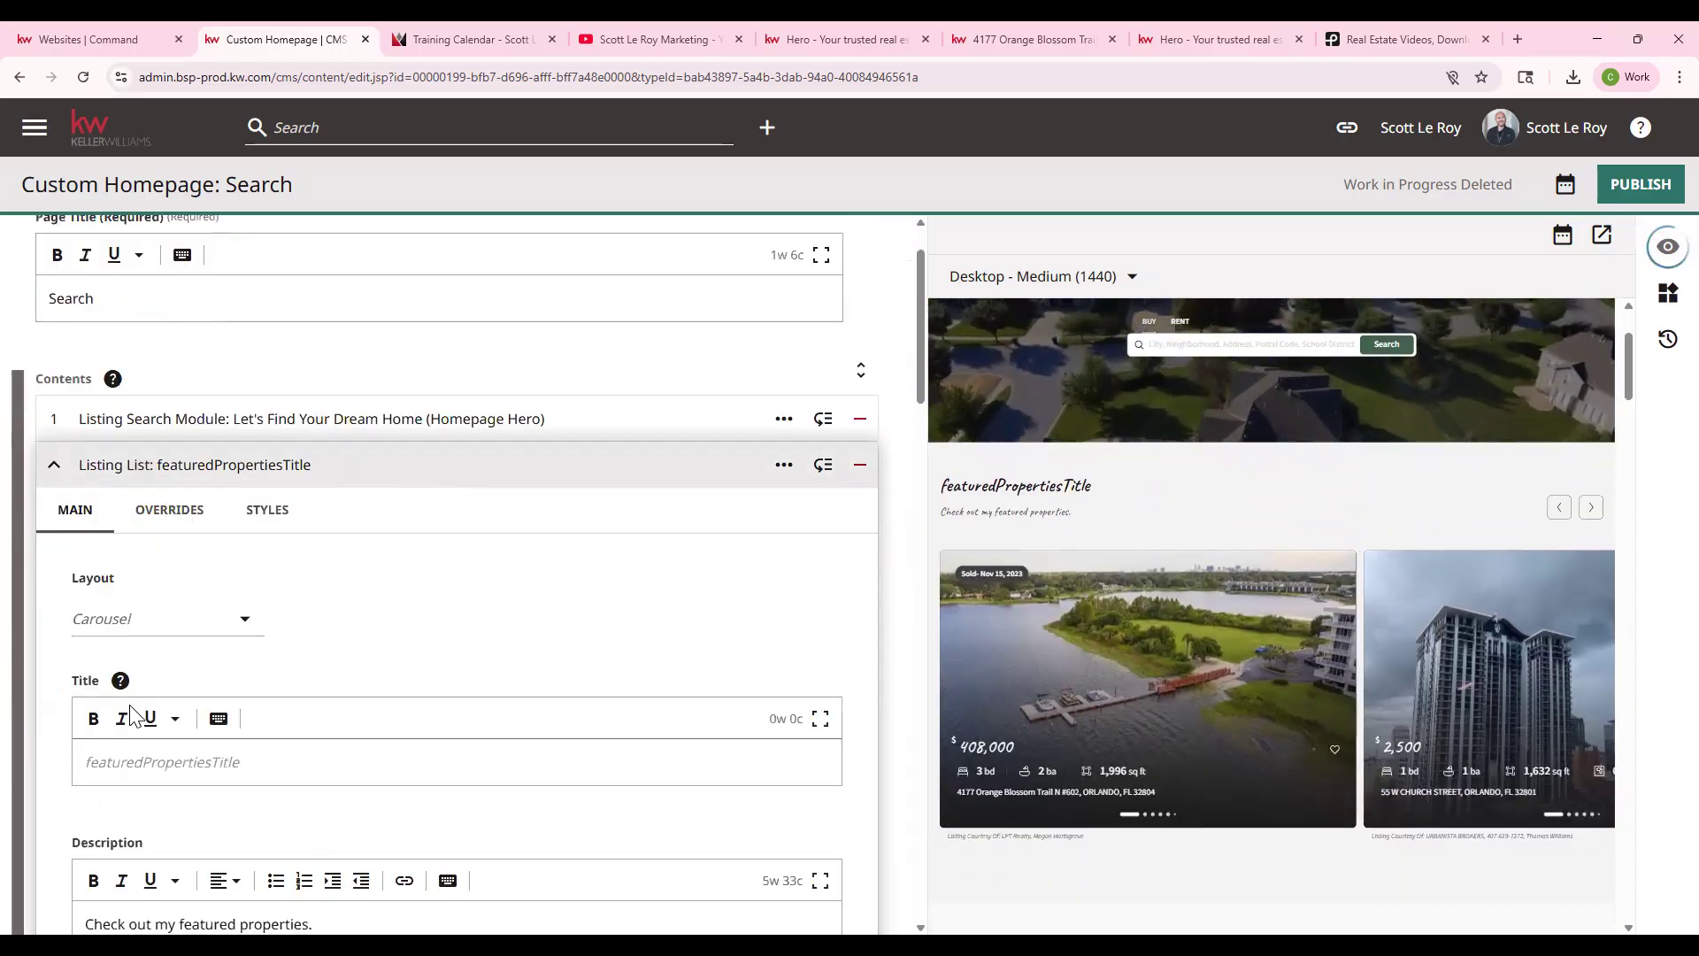
{"action": "left_click", "coordinate": [242, 623]}
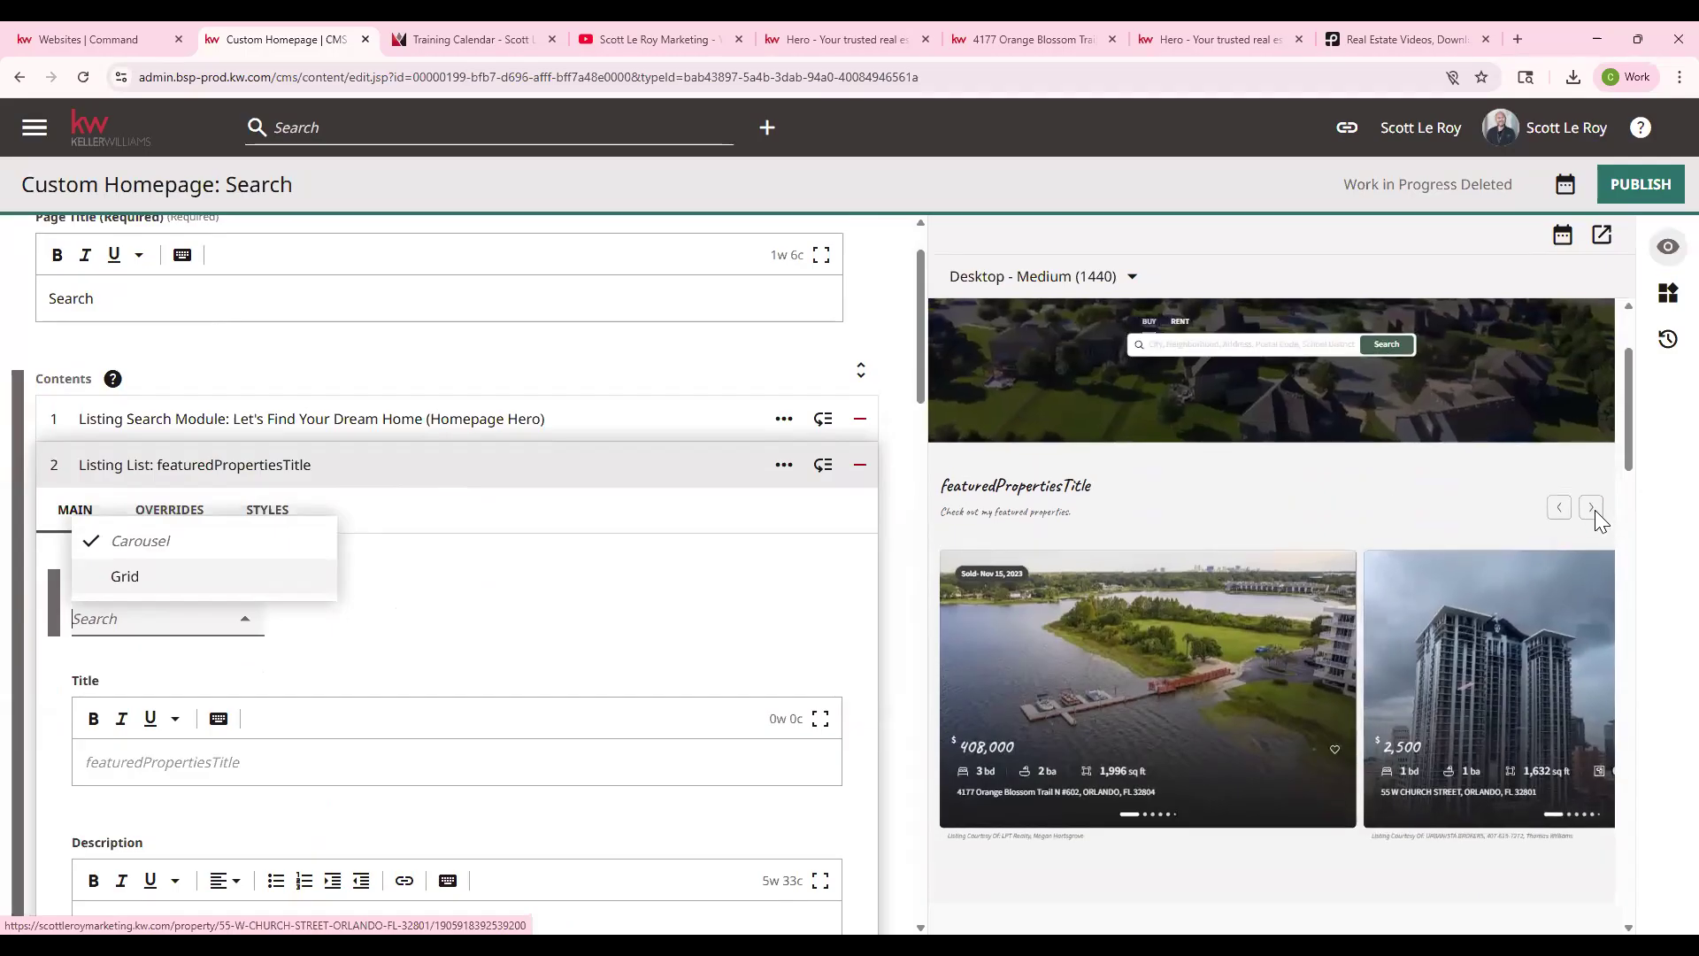
{"action": "left_click", "coordinate": [1591, 515]}
{"action": "left_click", "coordinate": [1590, 515]}
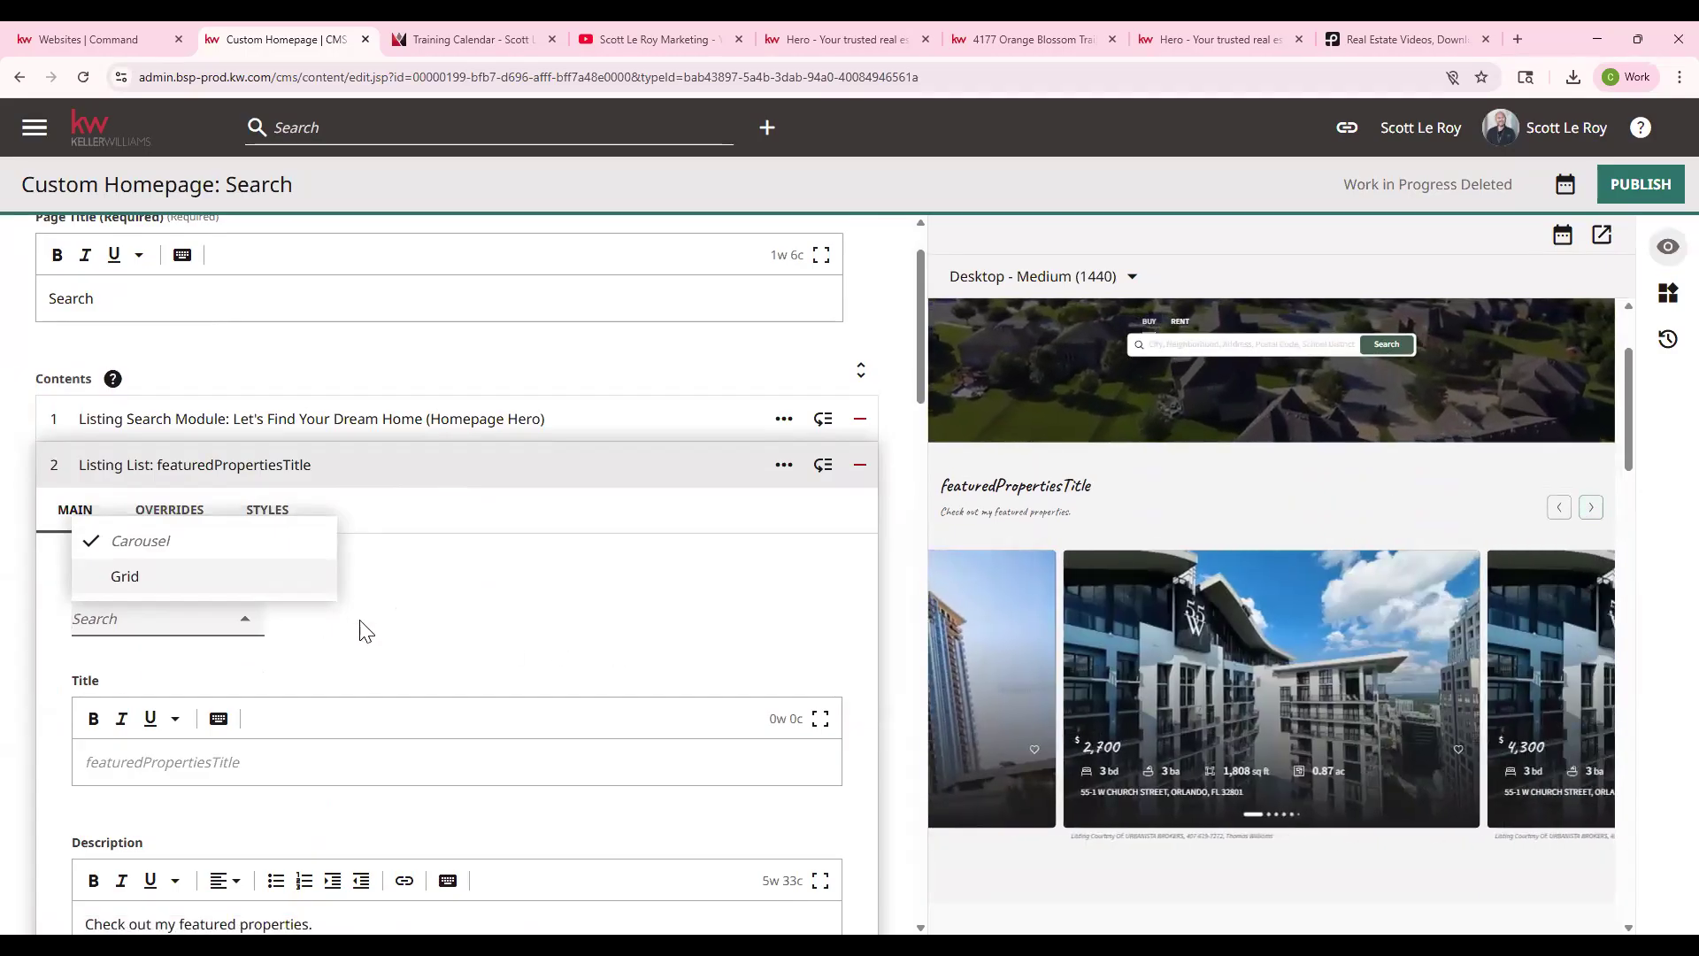
{"action": "left_click", "coordinate": [239, 577]}
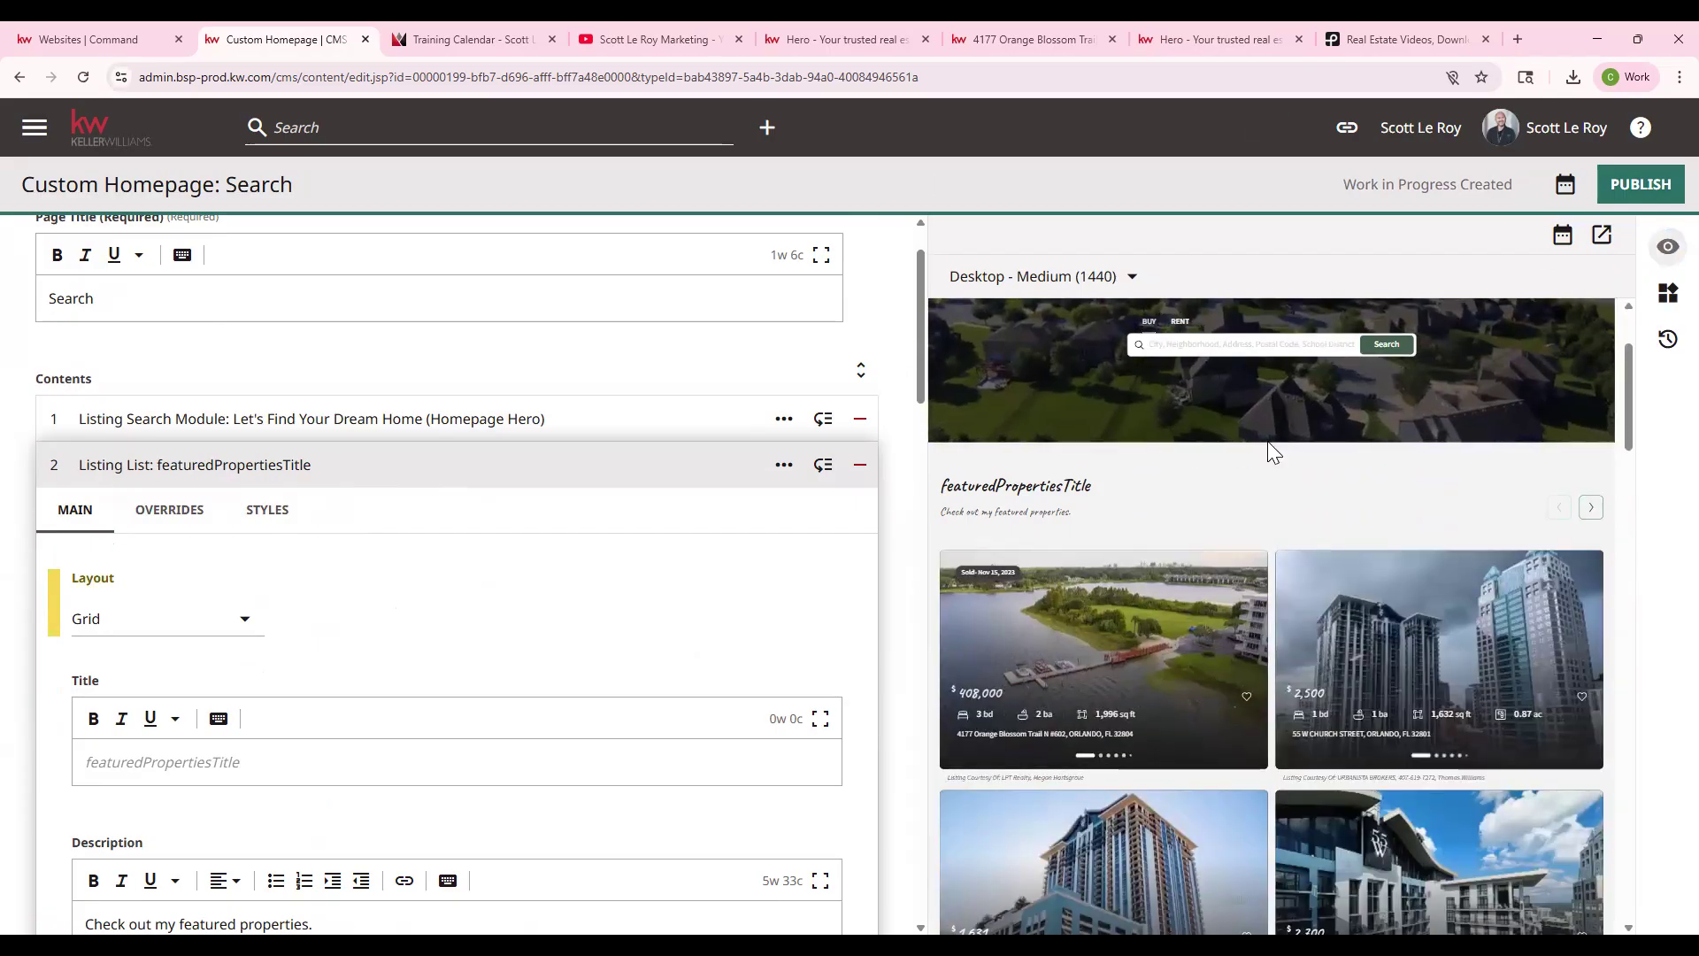
- Review the Grid preview, then set the listing layout back to Carousel
{"action": "scroll", "coordinate": [1270, 443], "scroll_direction": "down", "scroll_amount": 1}
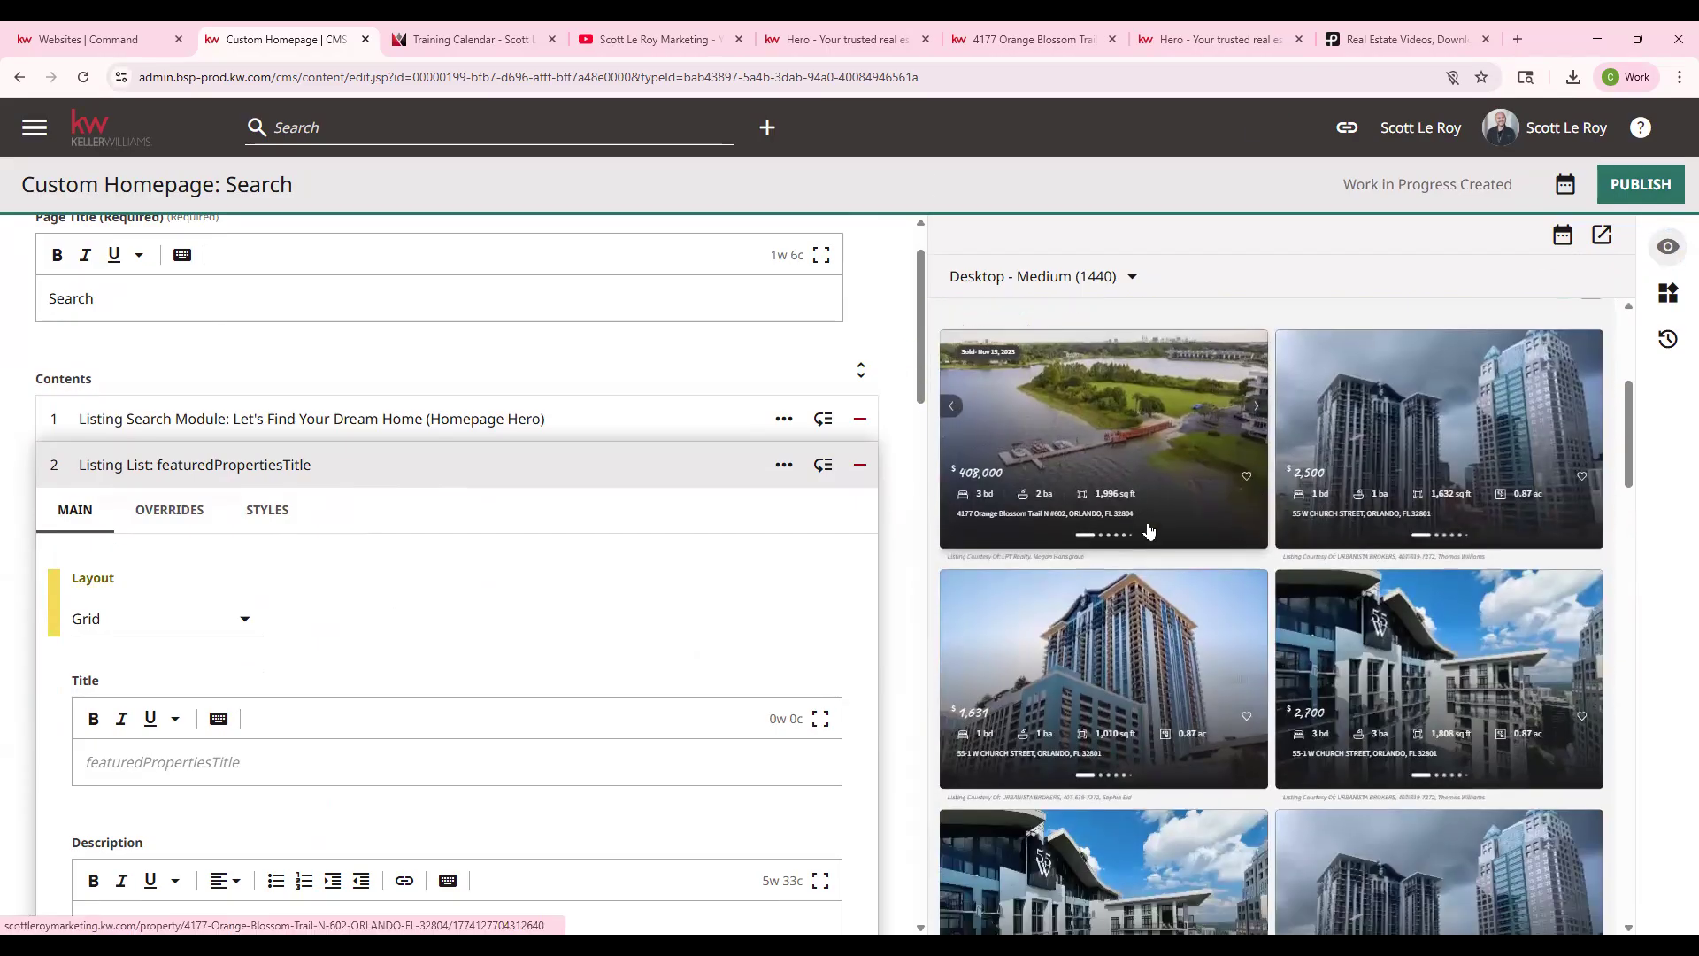
{"action": "scroll", "coordinate": [1151, 524], "scroll_direction": "down", "scroll_amount": 5}
{"action": "scroll", "coordinate": [1331, 581], "scroll_direction": "up", "scroll_amount": 4}
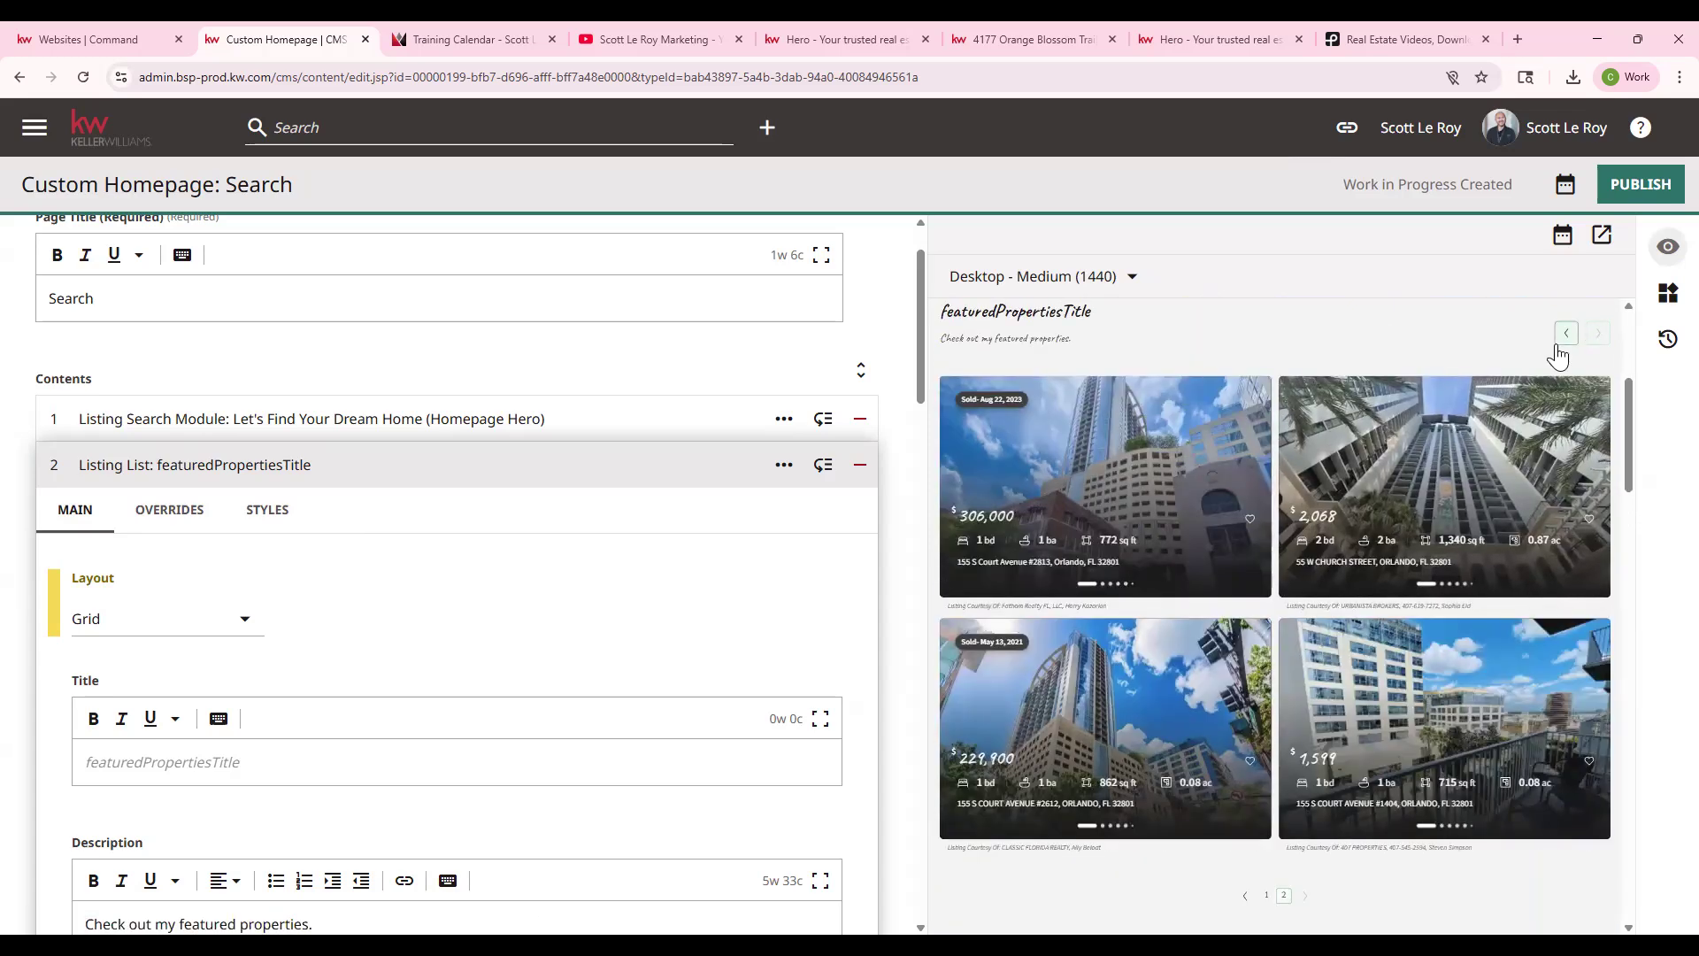
{"action": "left_click", "coordinate": [1559, 340]}
{"action": "left_click", "coordinate": [216, 618]}
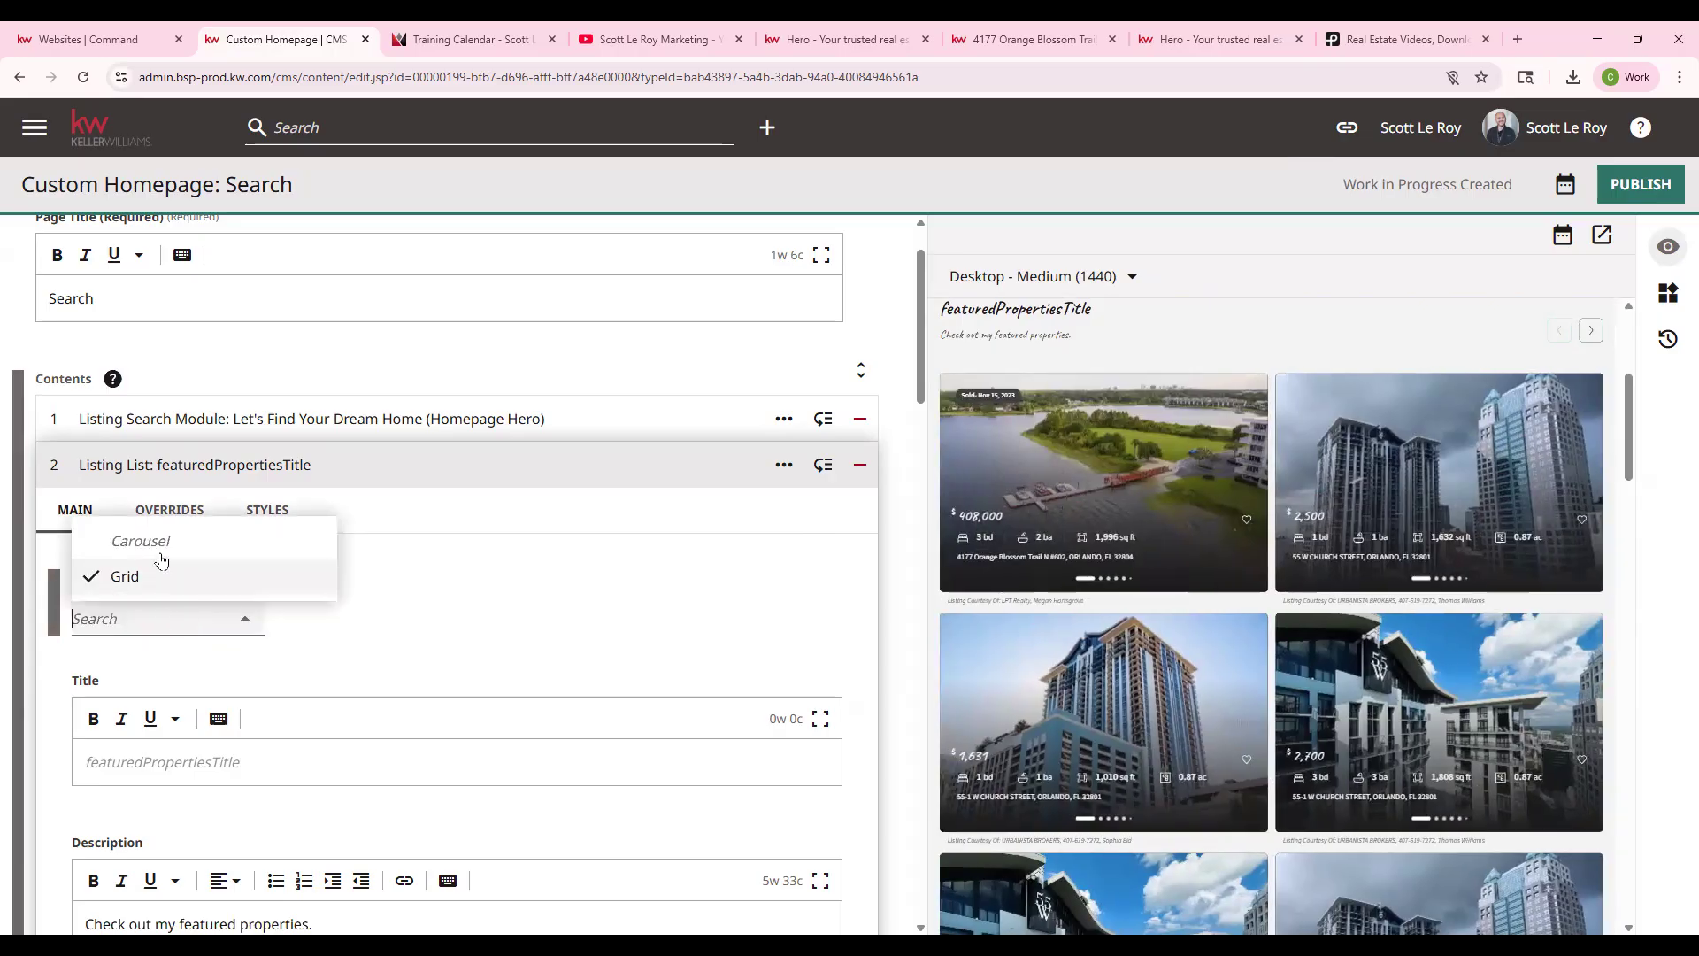
{"action": "left_click", "coordinate": [141, 541]}
{"action": "scroll", "coordinate": [277, 551], "scroll_direction": "down", "scroll_amount": 3}
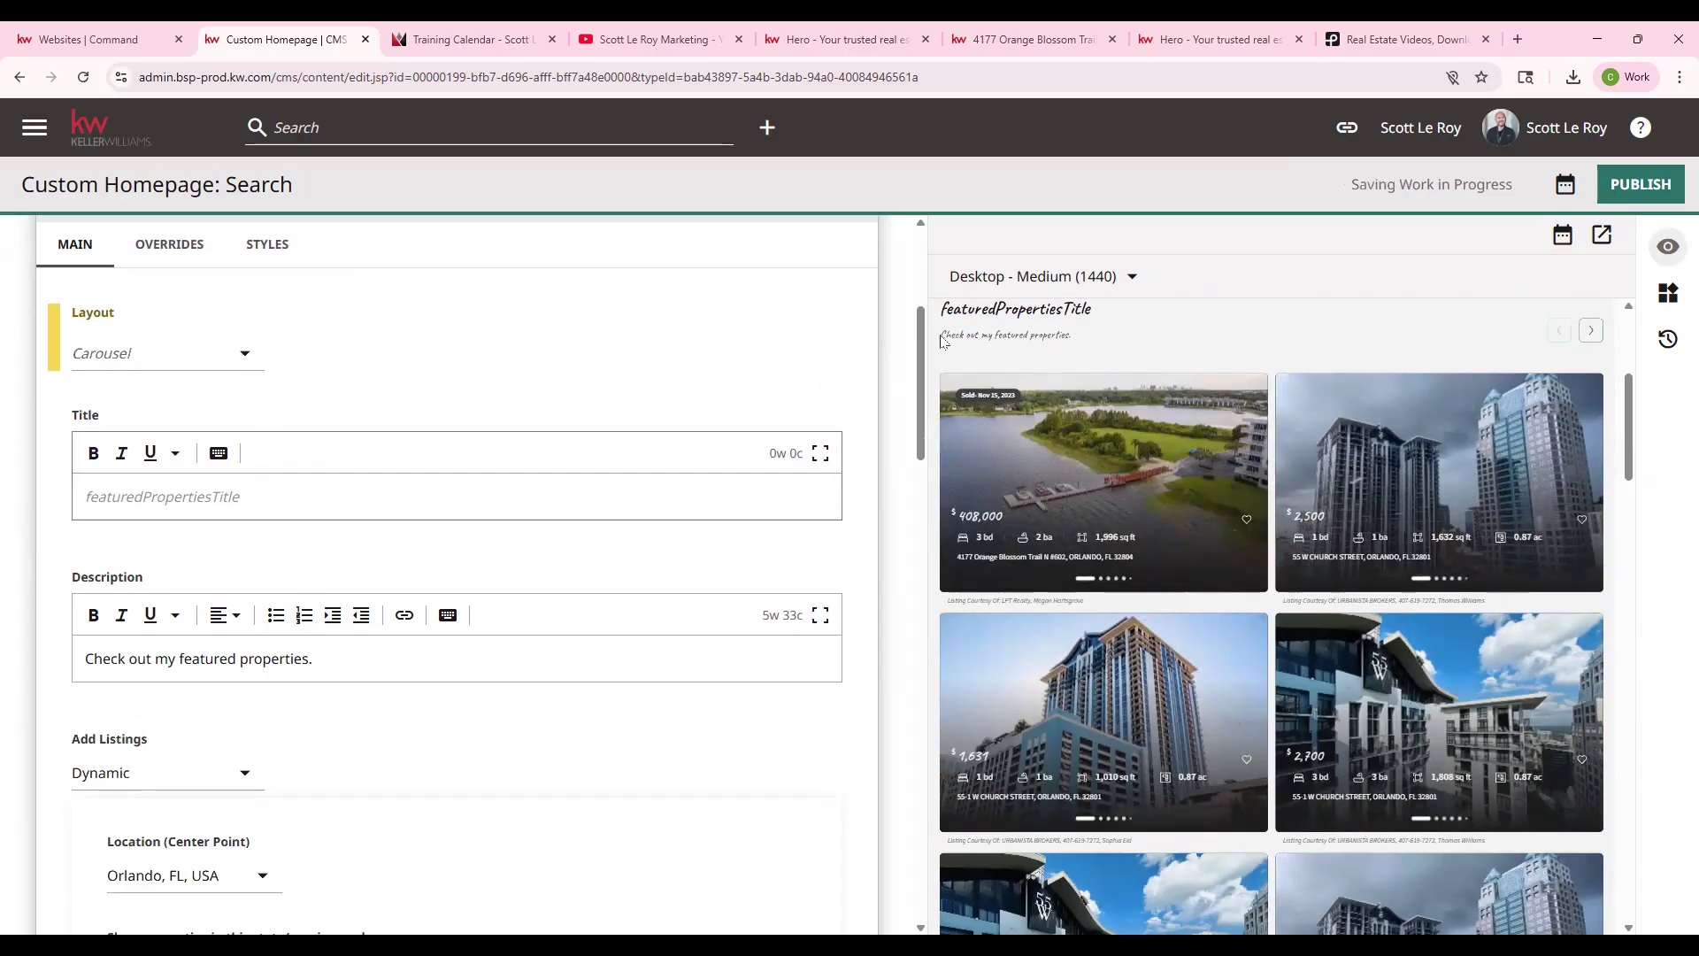
{"action": "left_click", "coordinate": [309, 482]}
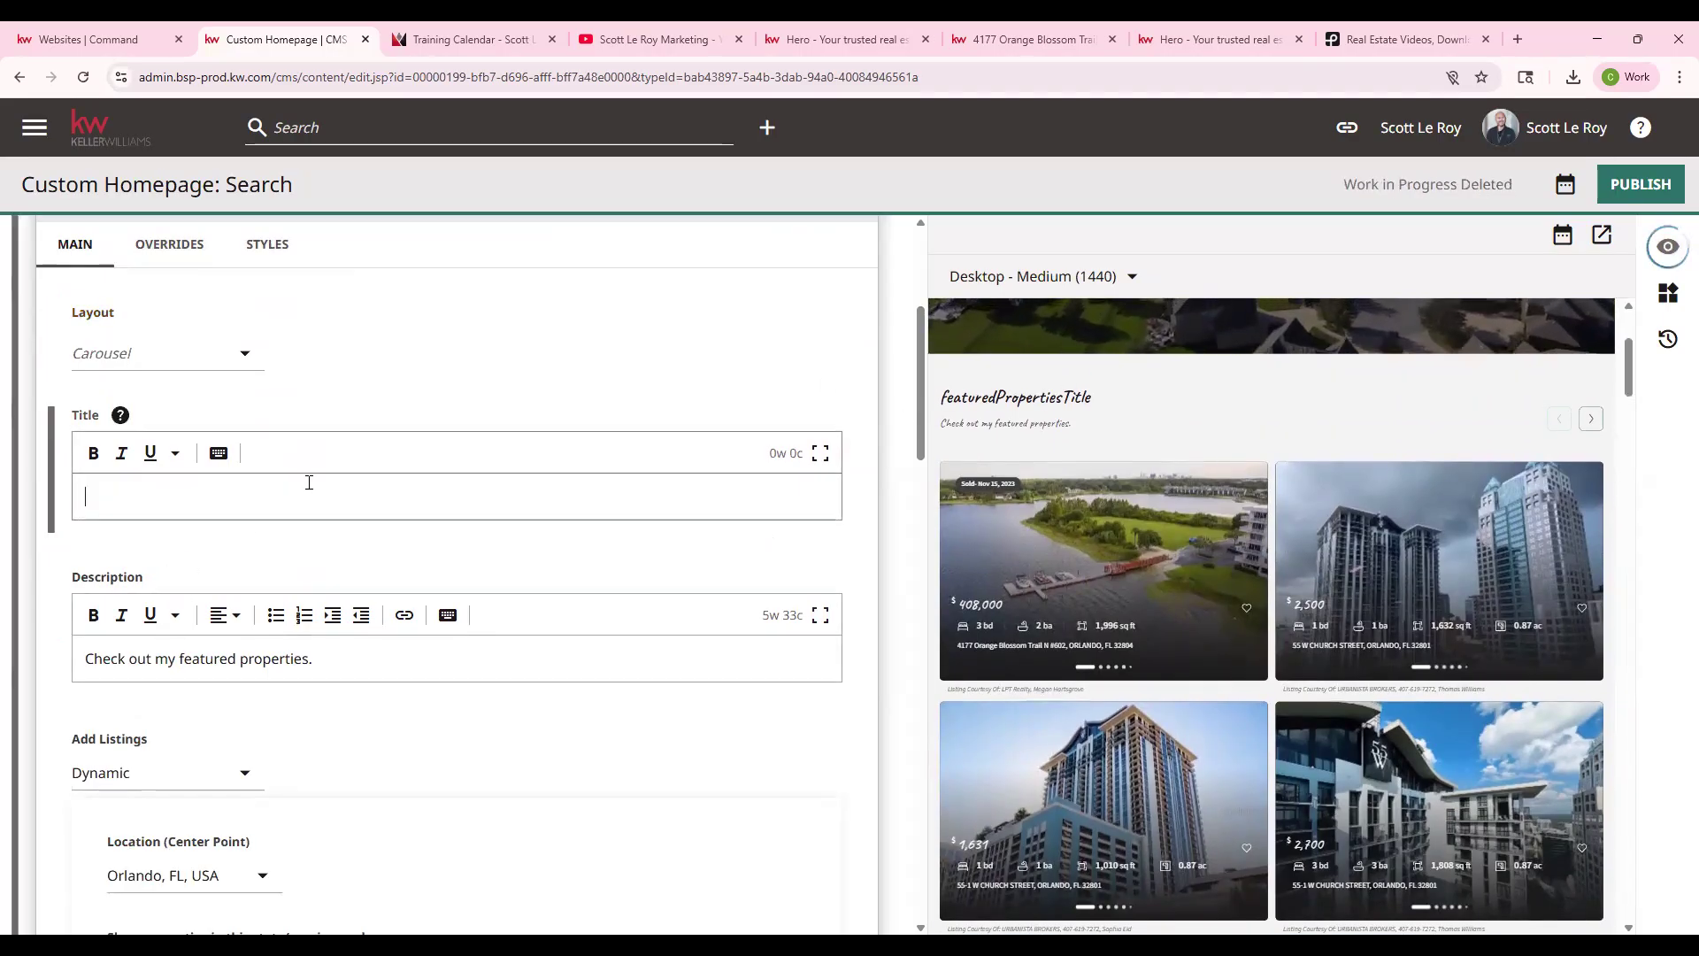
- Enter 'Featured Properties' as the title and review the Dynamic Orlando, FL listing settings
{"action": "type", "text": "F"}
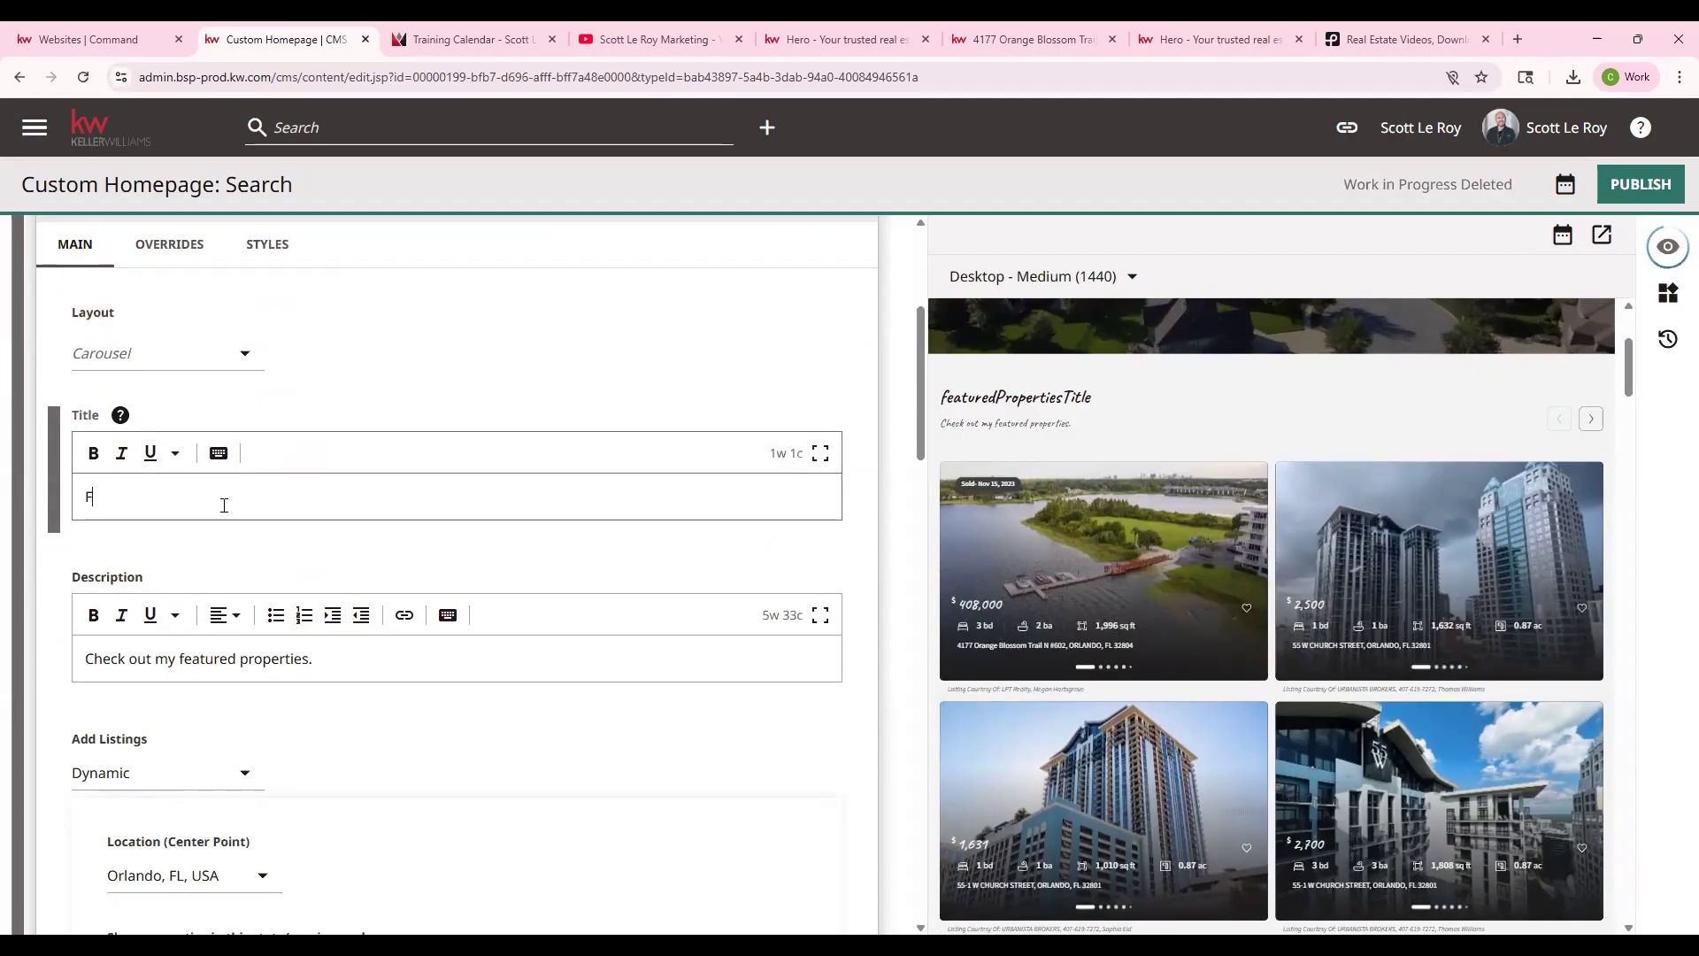
{"action": "type", "text": "eatured Properties"}
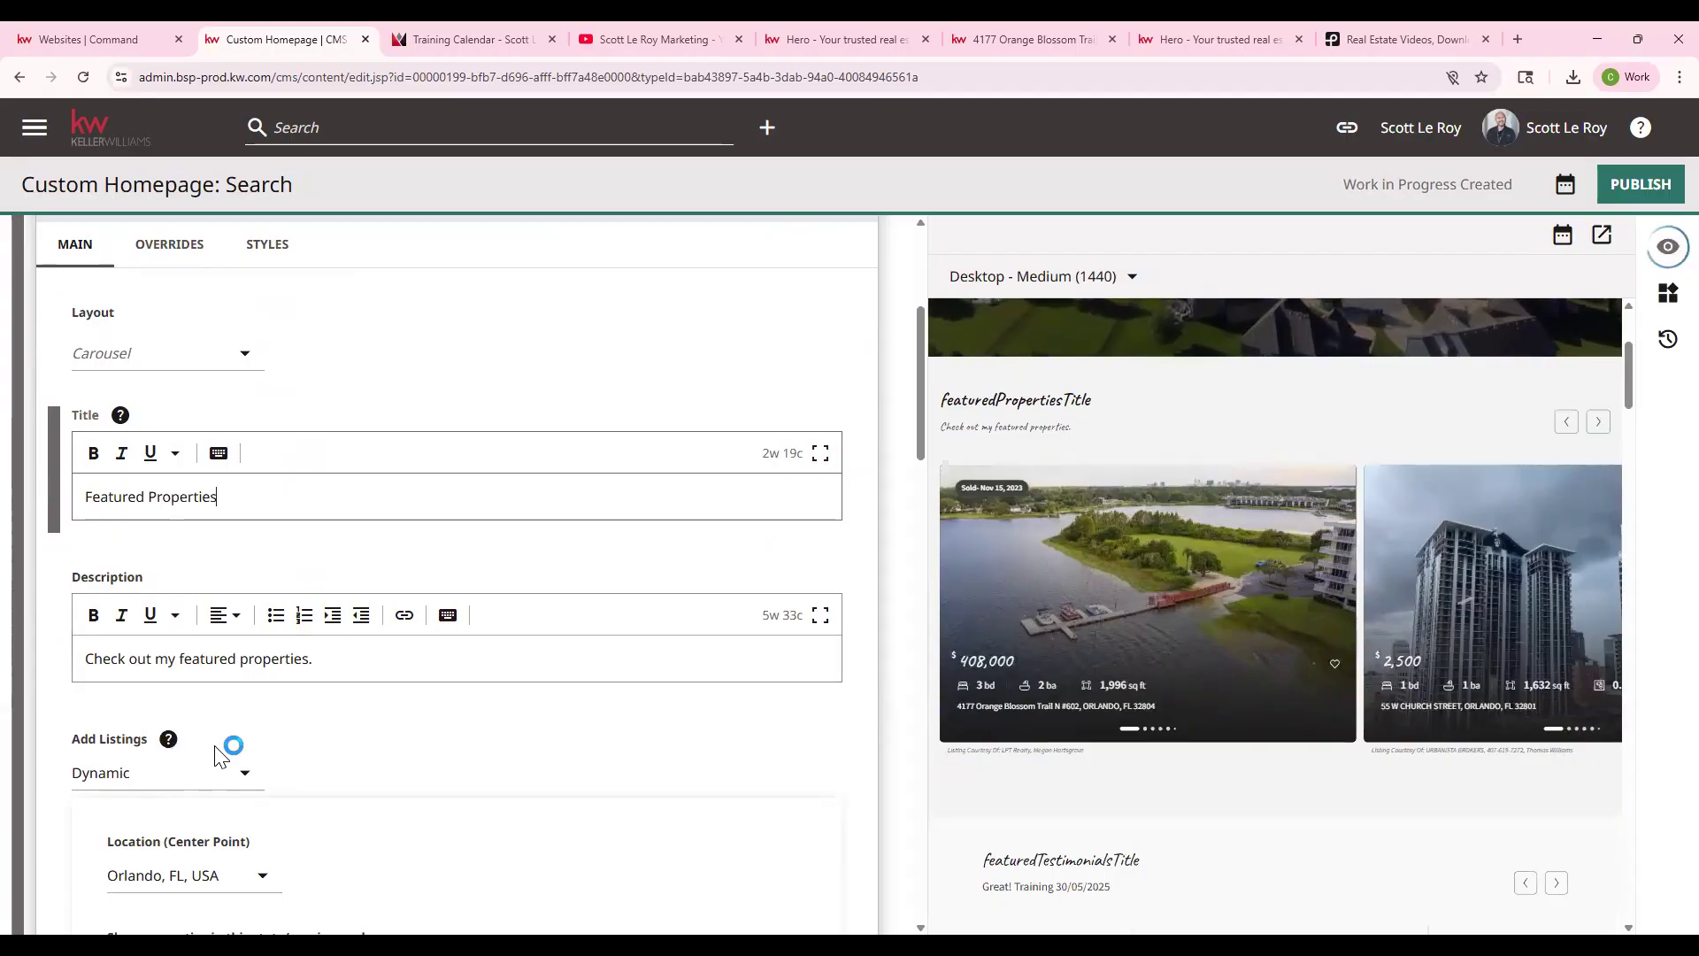
{"action": "scroll", "coordinate": [230, 757], "scroll_direction": "down", "scroll_amount": 1}
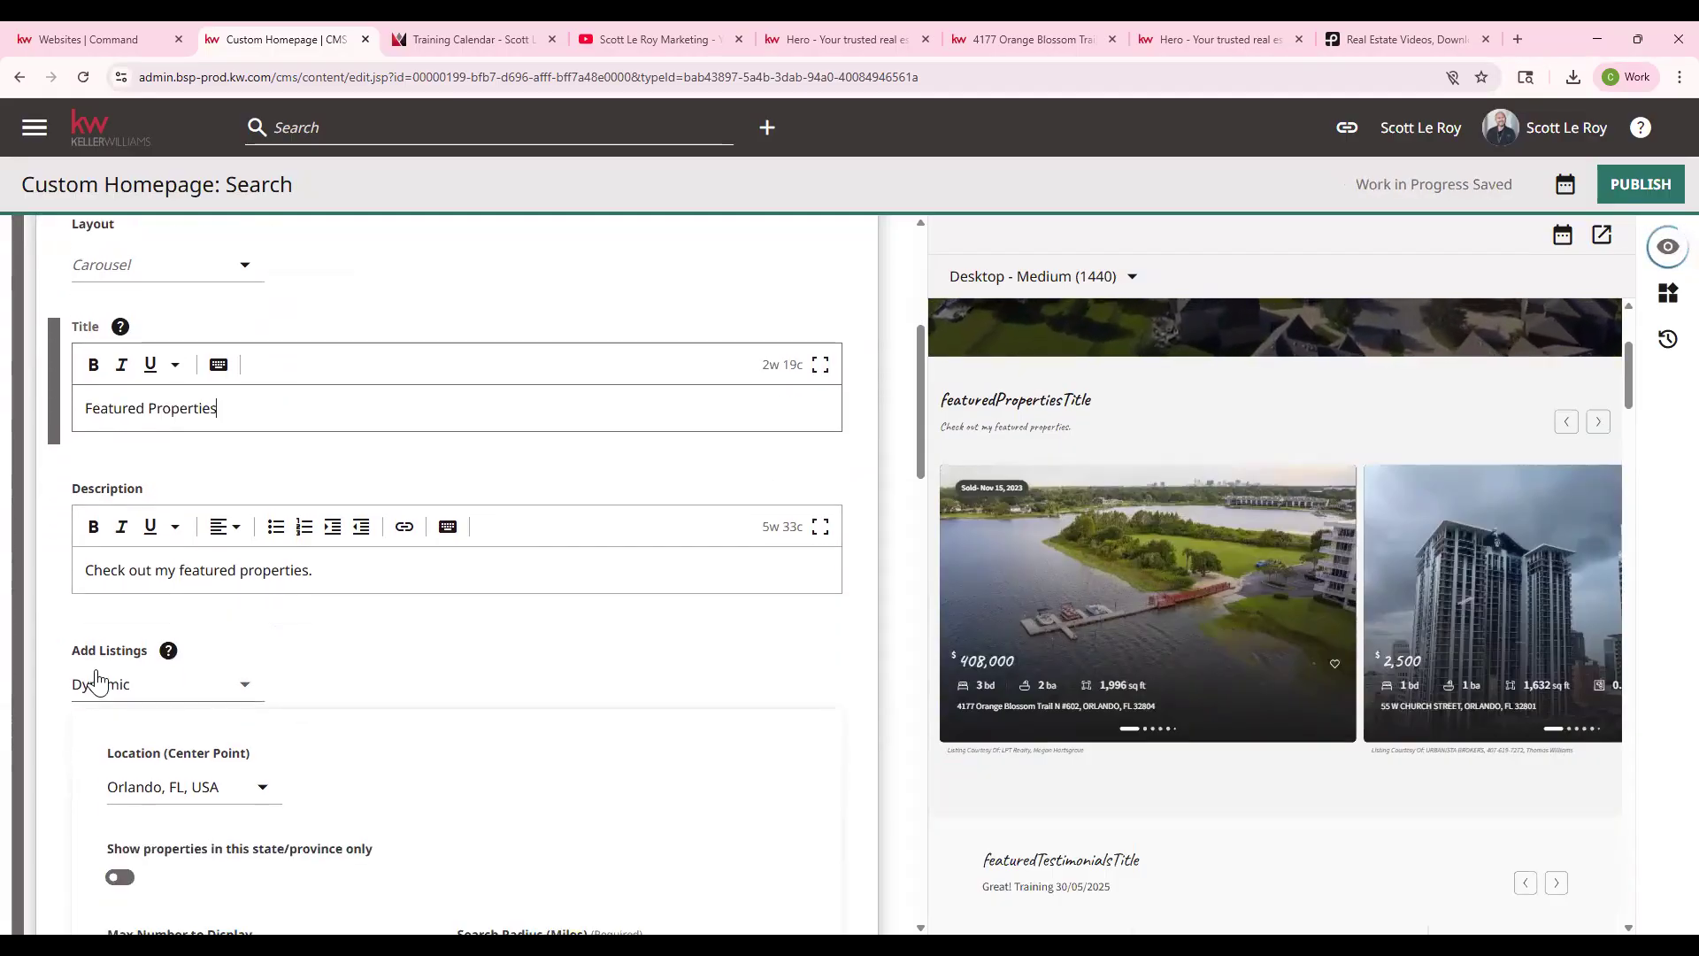
{"action": "scroll", "coordinate": [380, 768], "scroll_direction": "down", "scroll_amount": 1}
{"action": "scroll", "coordinate": [379, 768], "scroll_direction": "down", "scroll_amount": 2}
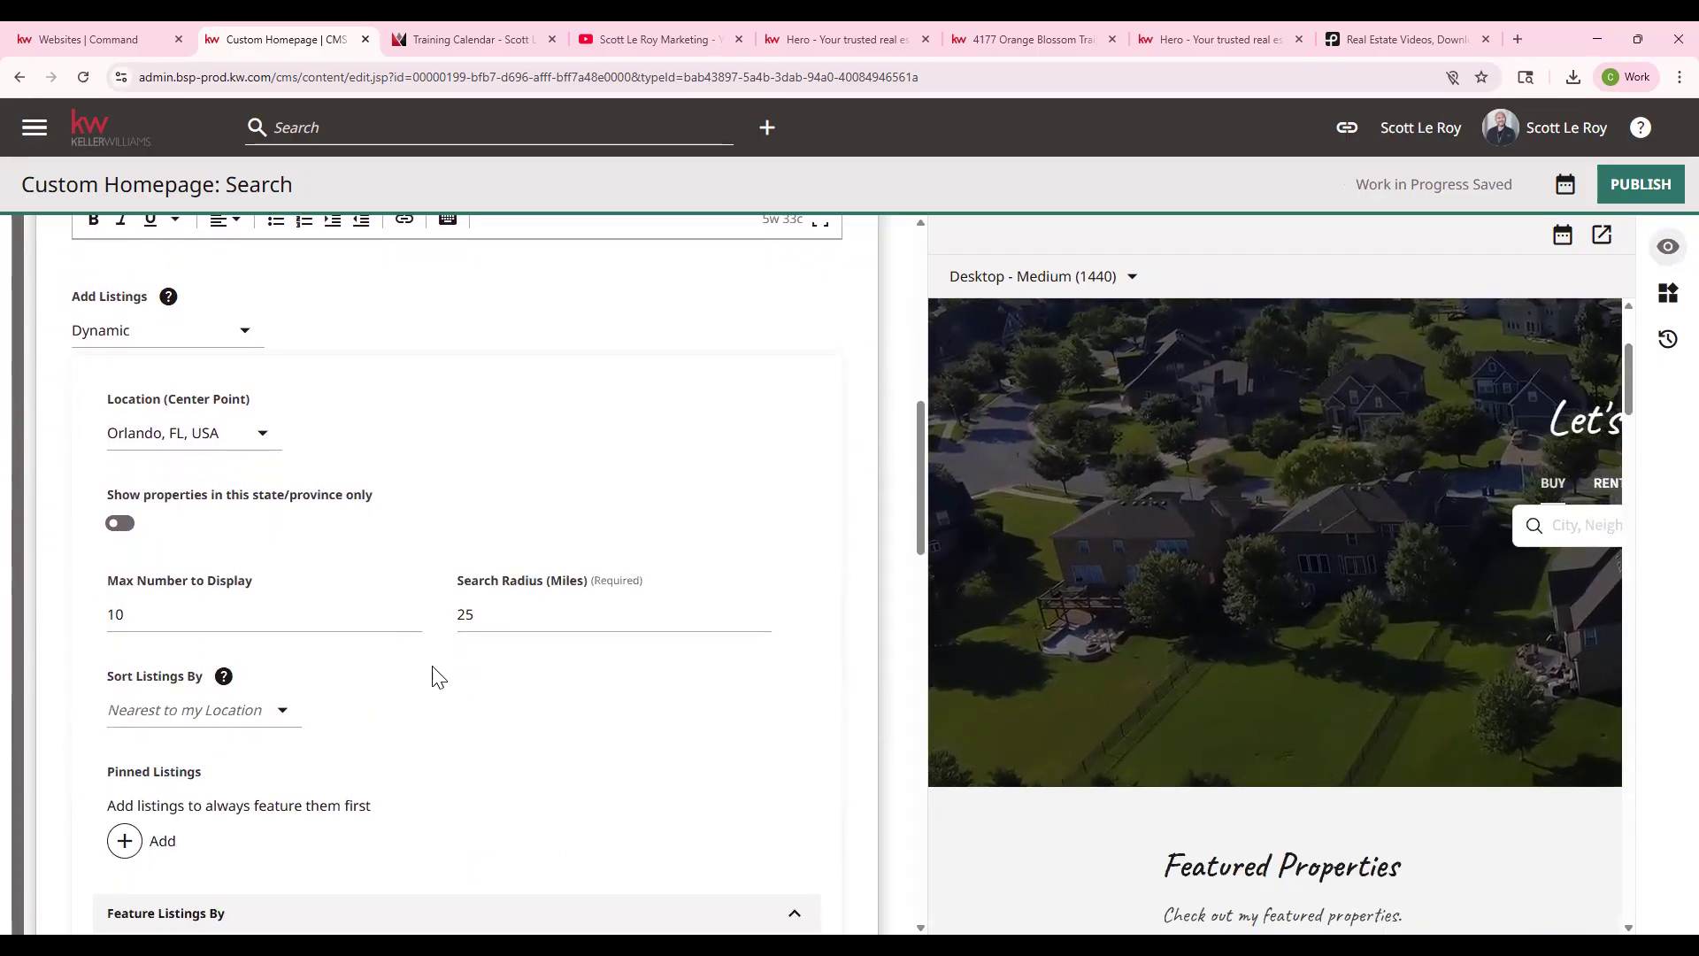
{"action": "scroll", "coordinate": [209, 524], "scroll_direction": "up", "scroll_amount": 1}
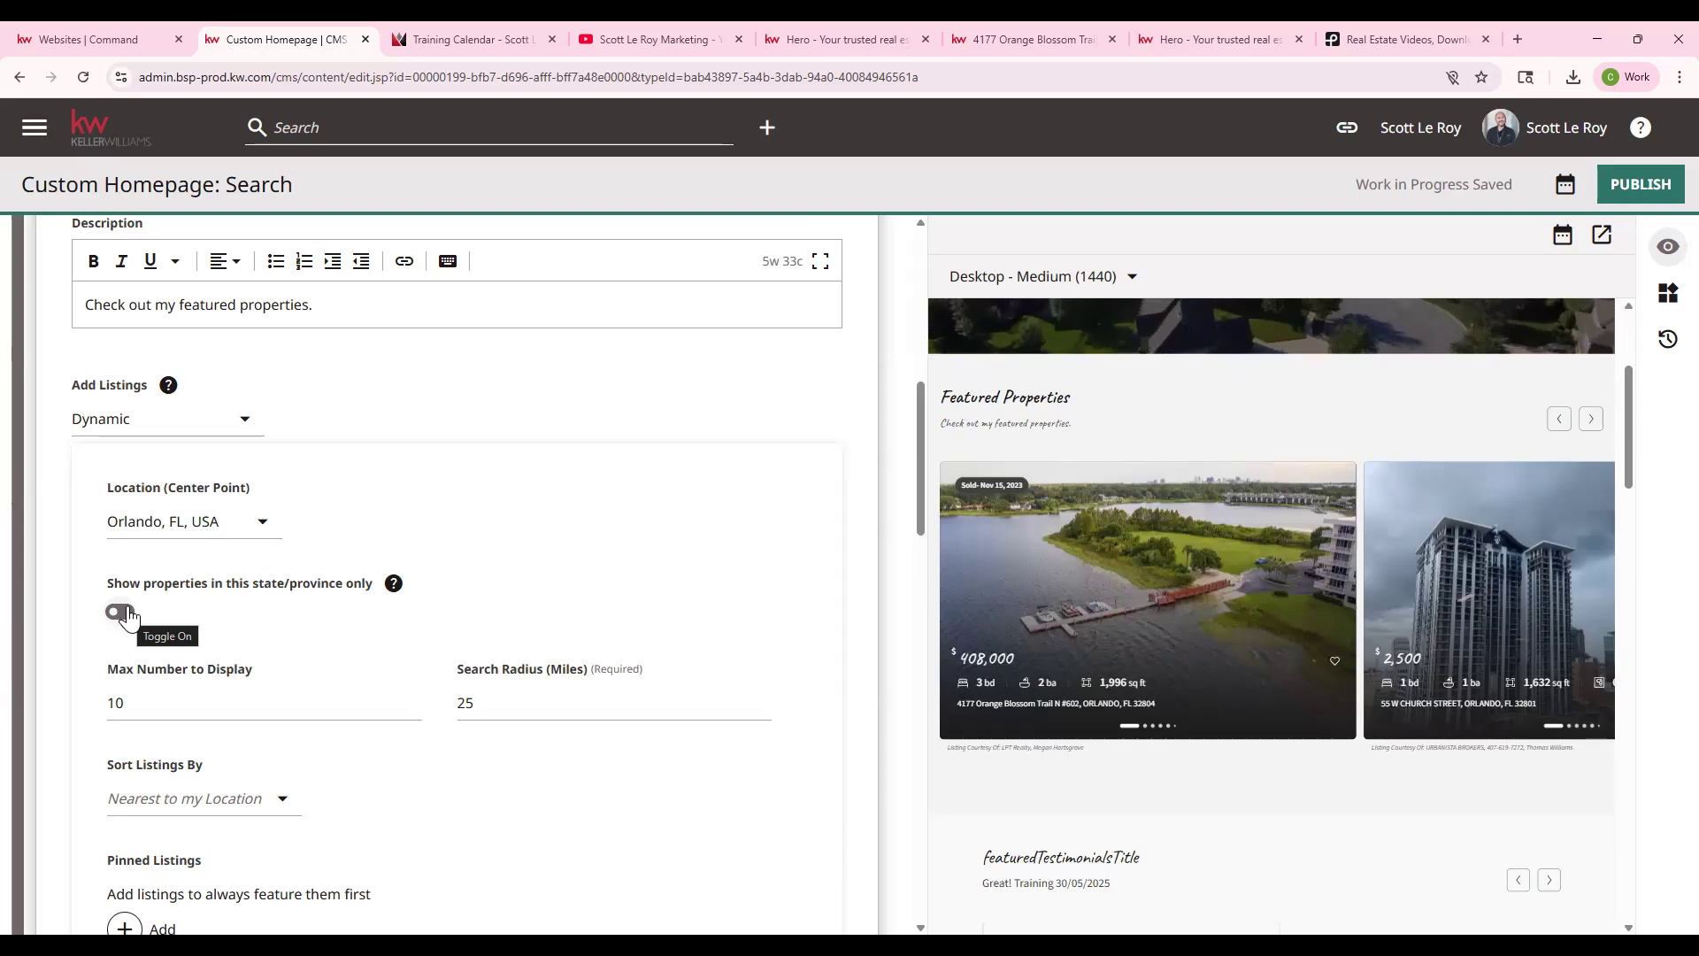
{"action": "scroll", "coordinate": [129, 617], "scroll_direction": "down", "scroll_amount": 1}
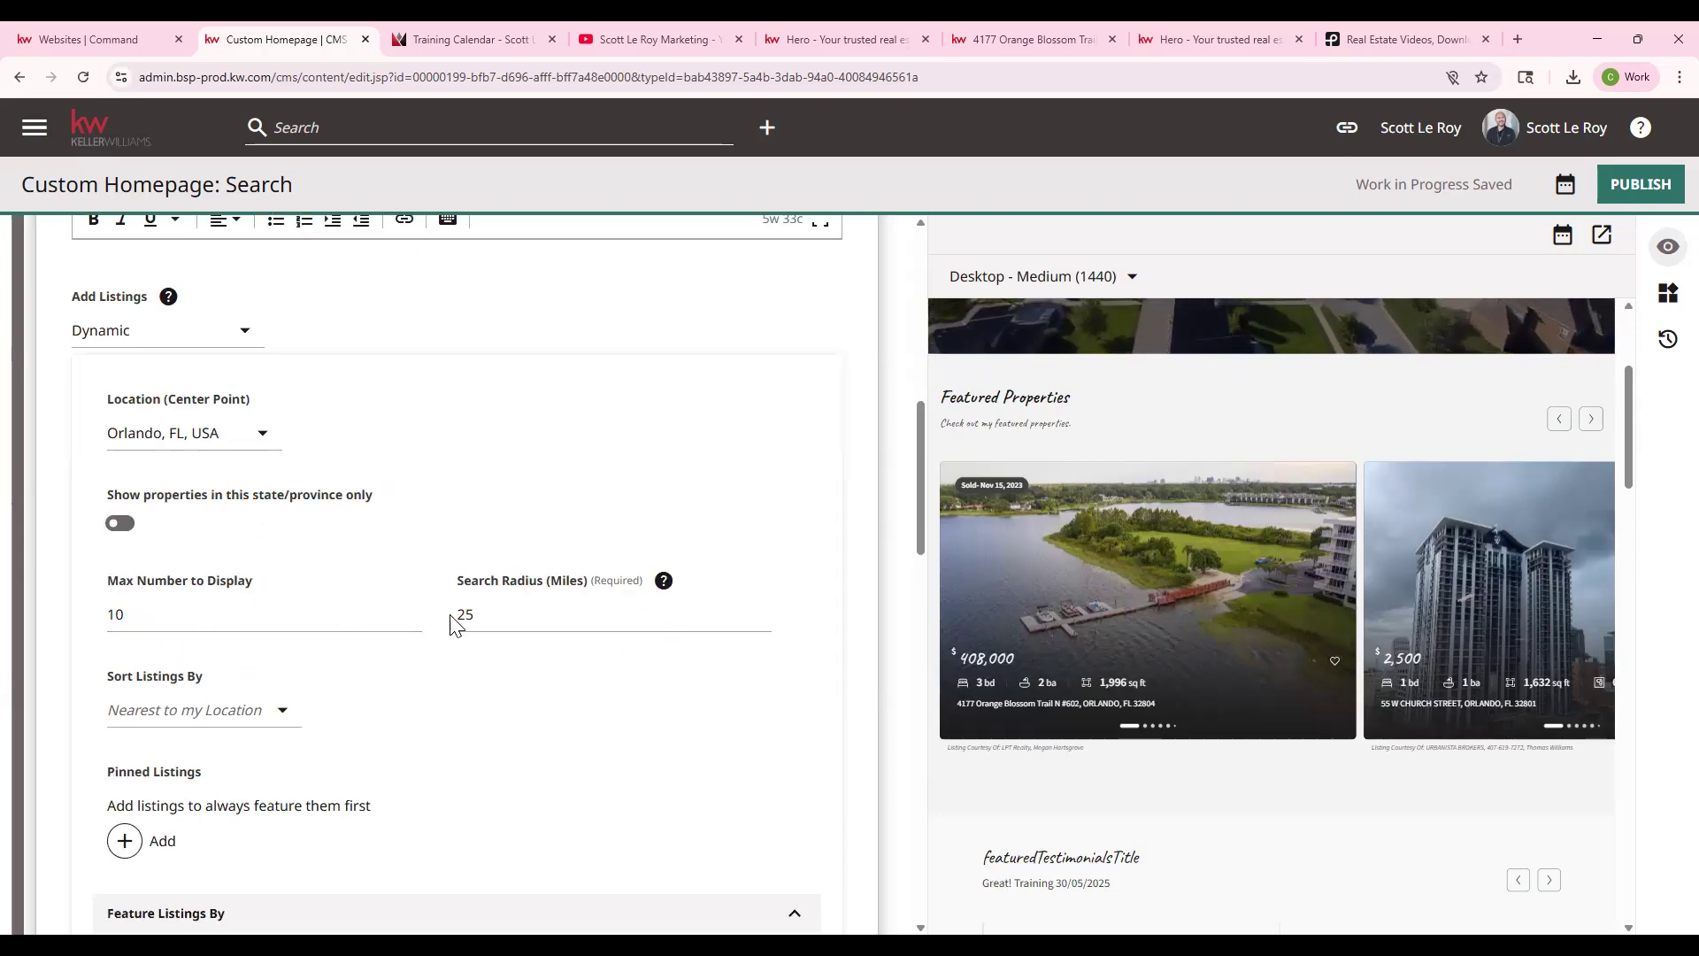
{"action": "scroll", "coordinate": [284, 694], "scroll_direction": "down", "scroll_amount": 1}
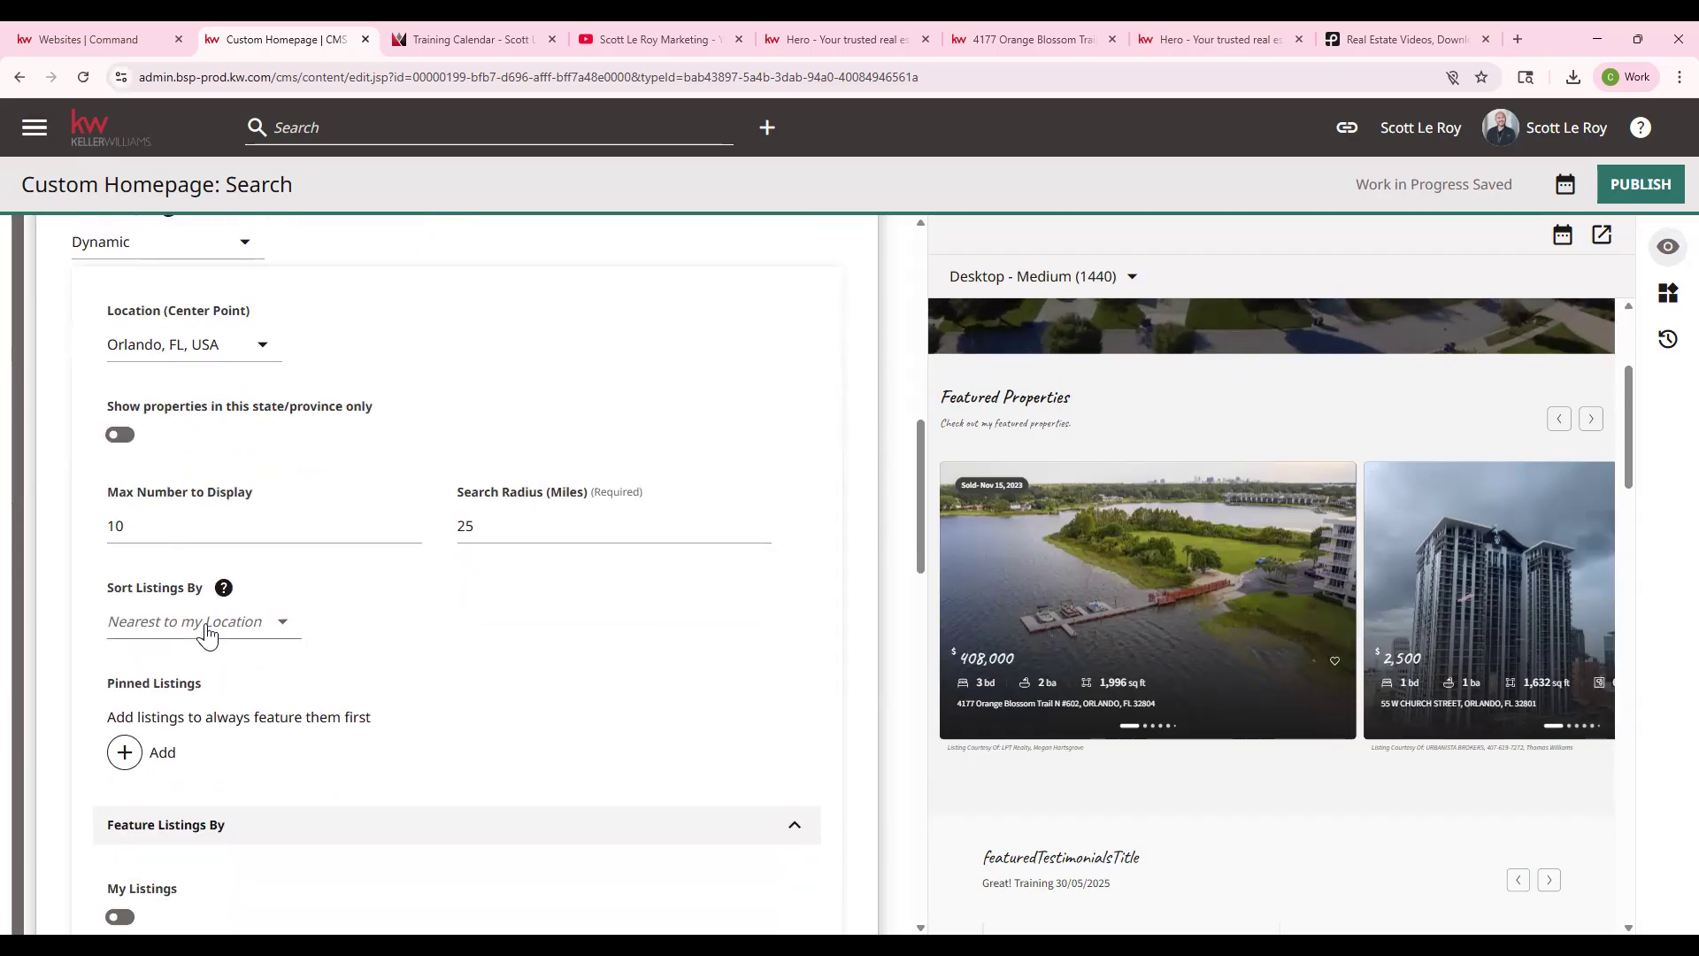
{"action": "scroll", "coordinate": [206, 632], "scroll_direction": "down", "scroll_amount": 1}
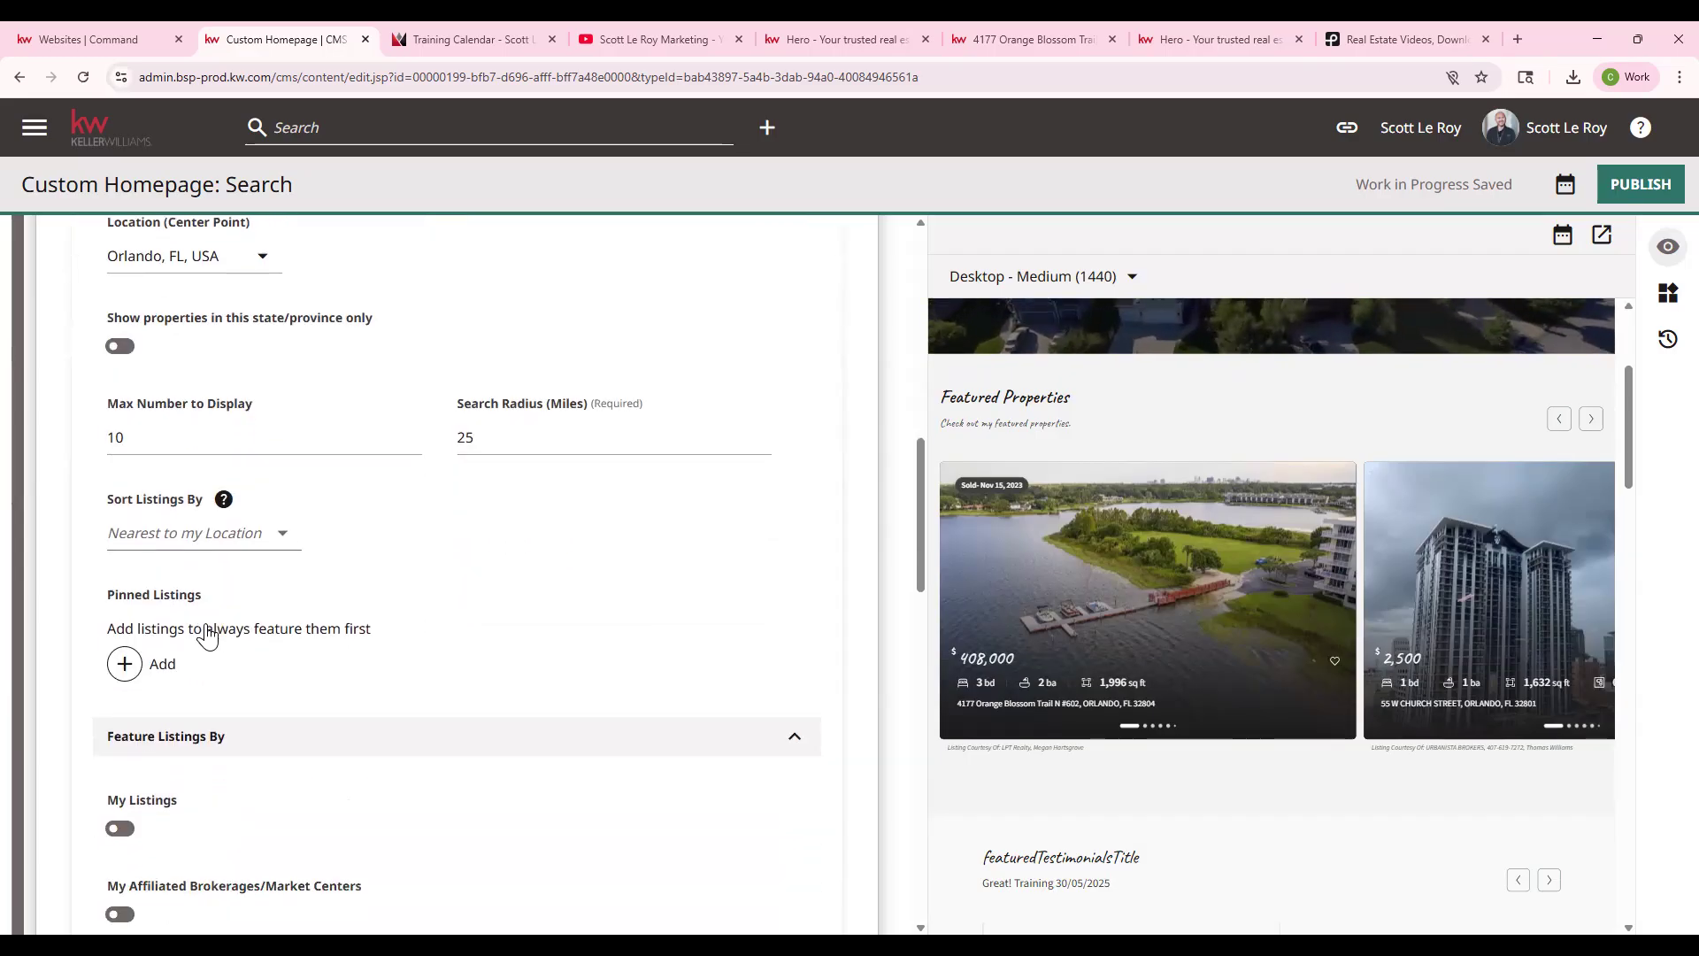
- Add a pinned listing slot and pin the first address matching '12'
{"action": "left_click", "coordinate": [139, 673]}
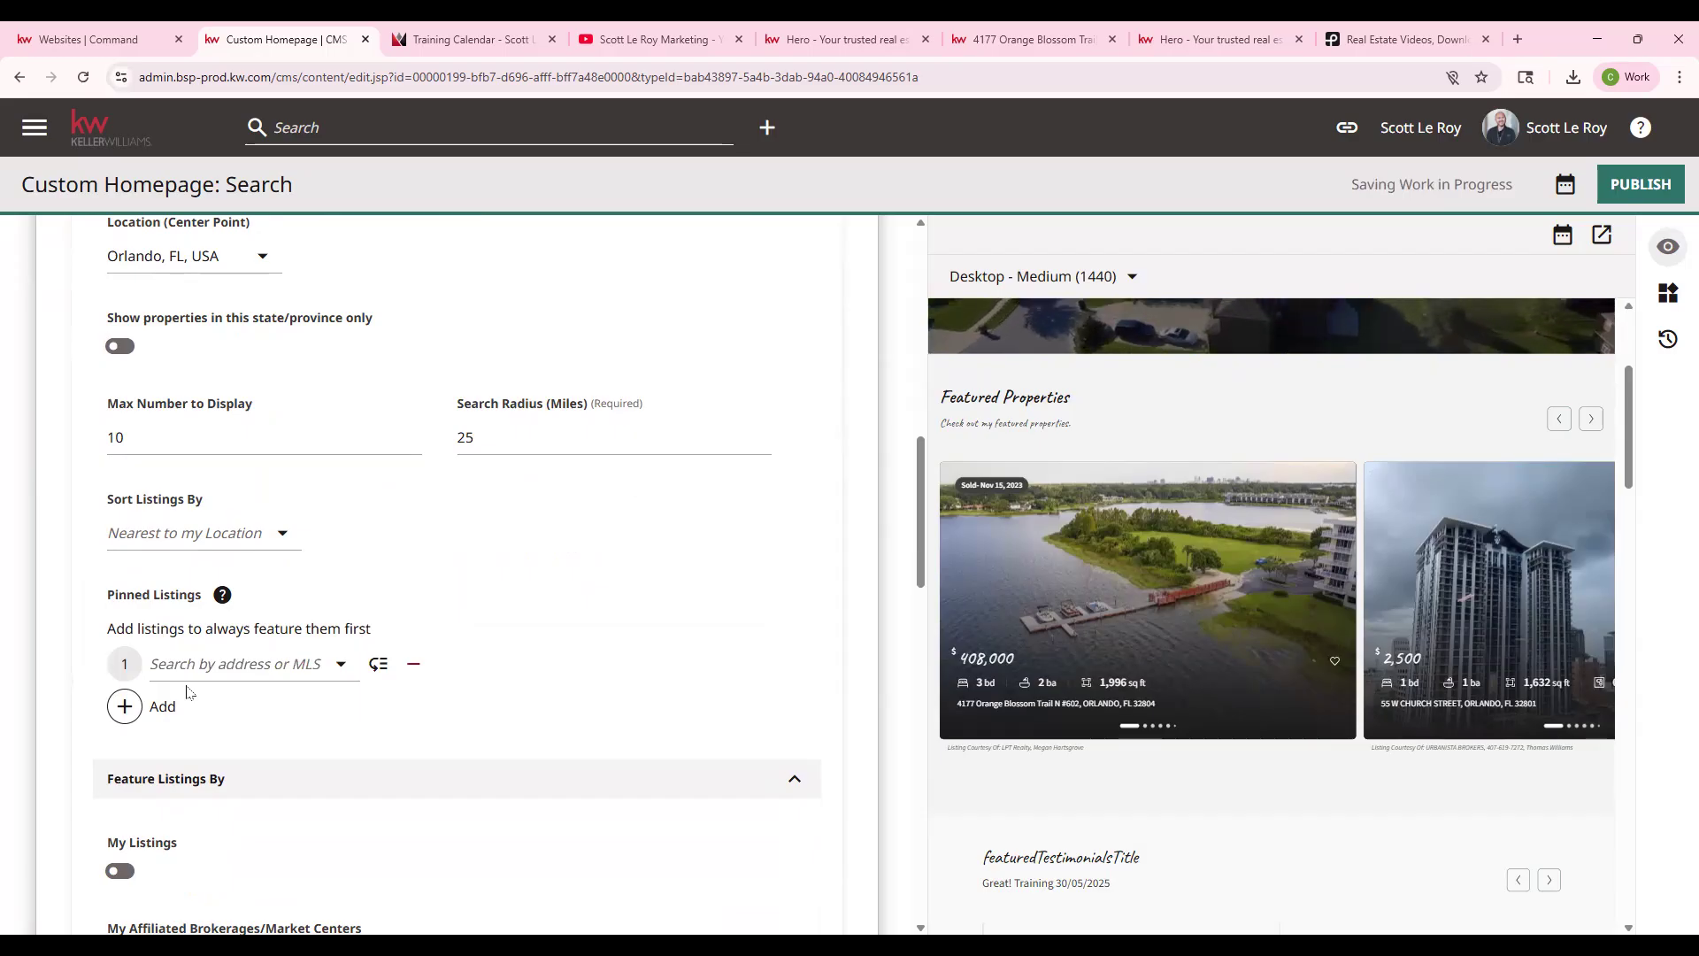
{"action": "left_click", "coordinate": [260, 664]}
{"action": "type", "text": "123 main"}
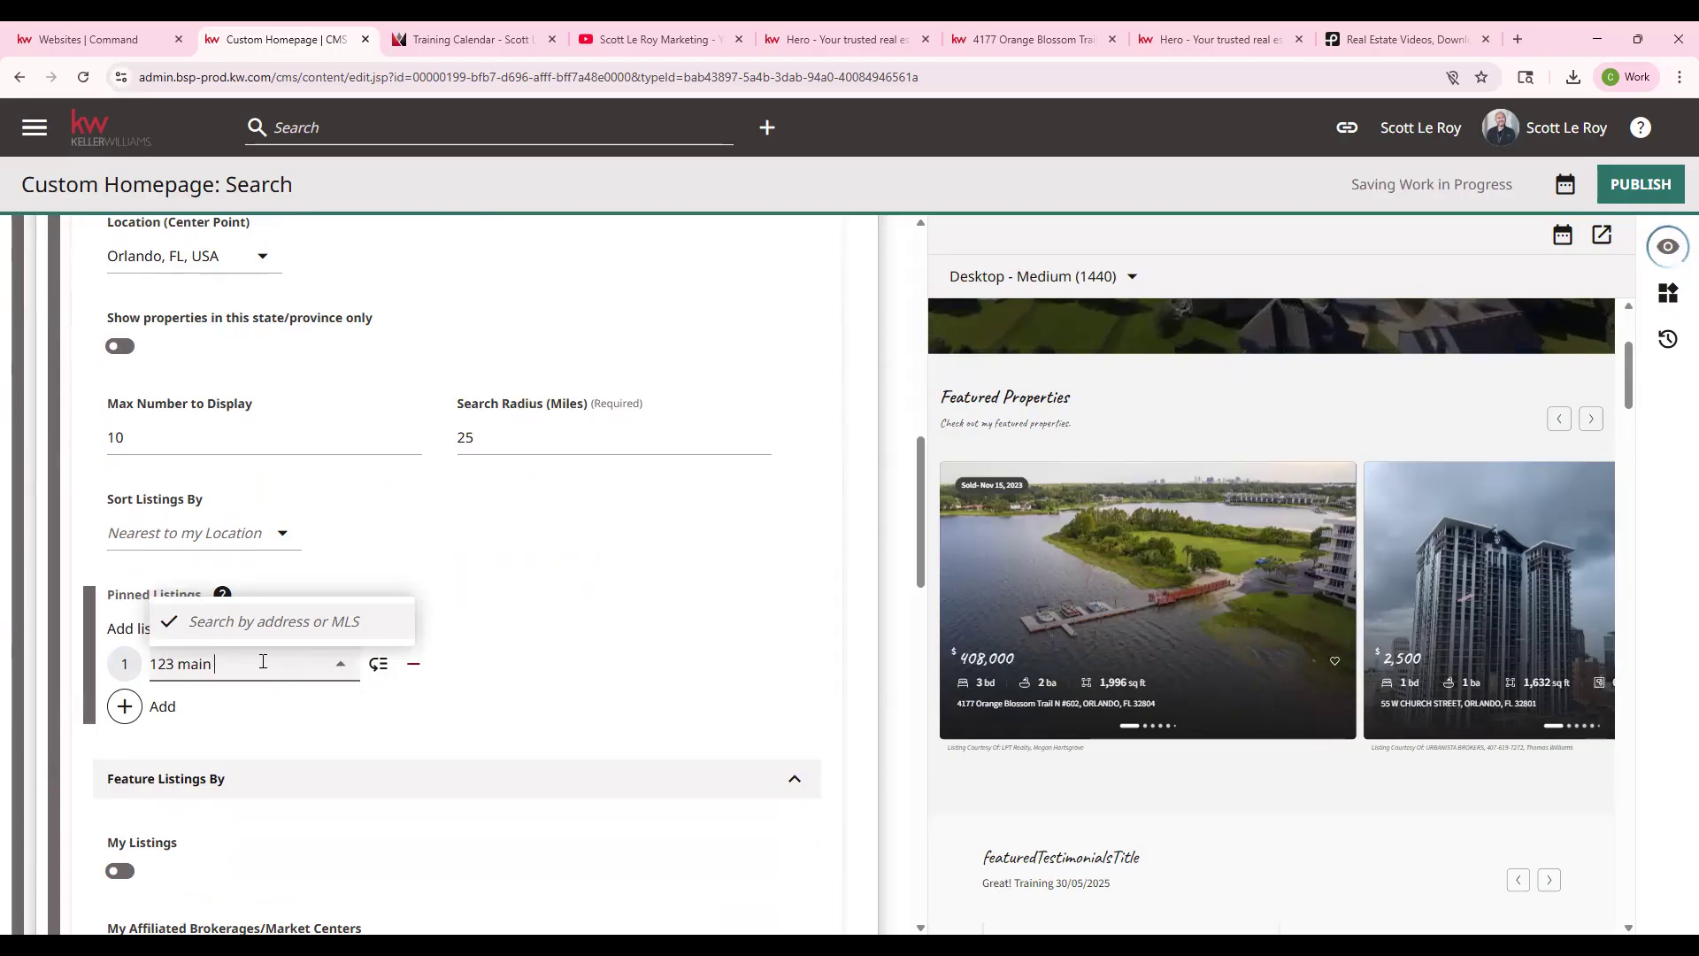
{"action": "key", "text": "BackSpace"}
{"action": "key", "text": "BackSpace"}
{"action": "key", "text": "BackSpace"}
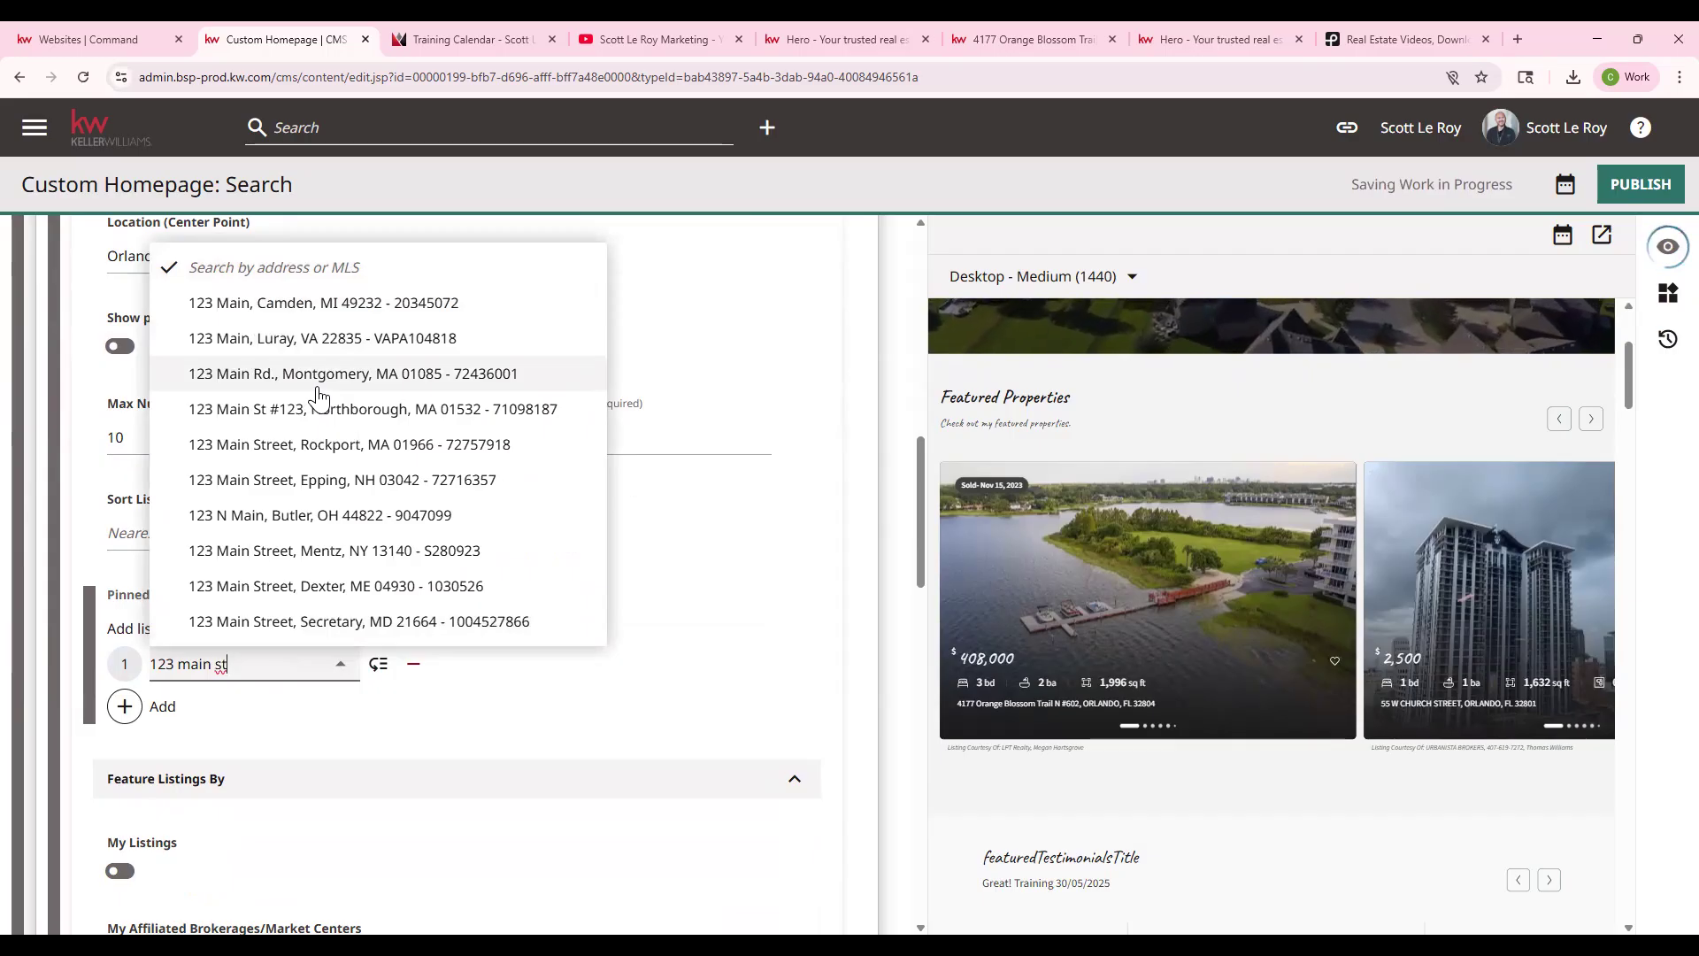
{"action": "left_click", "coordinate": [324, 310]}
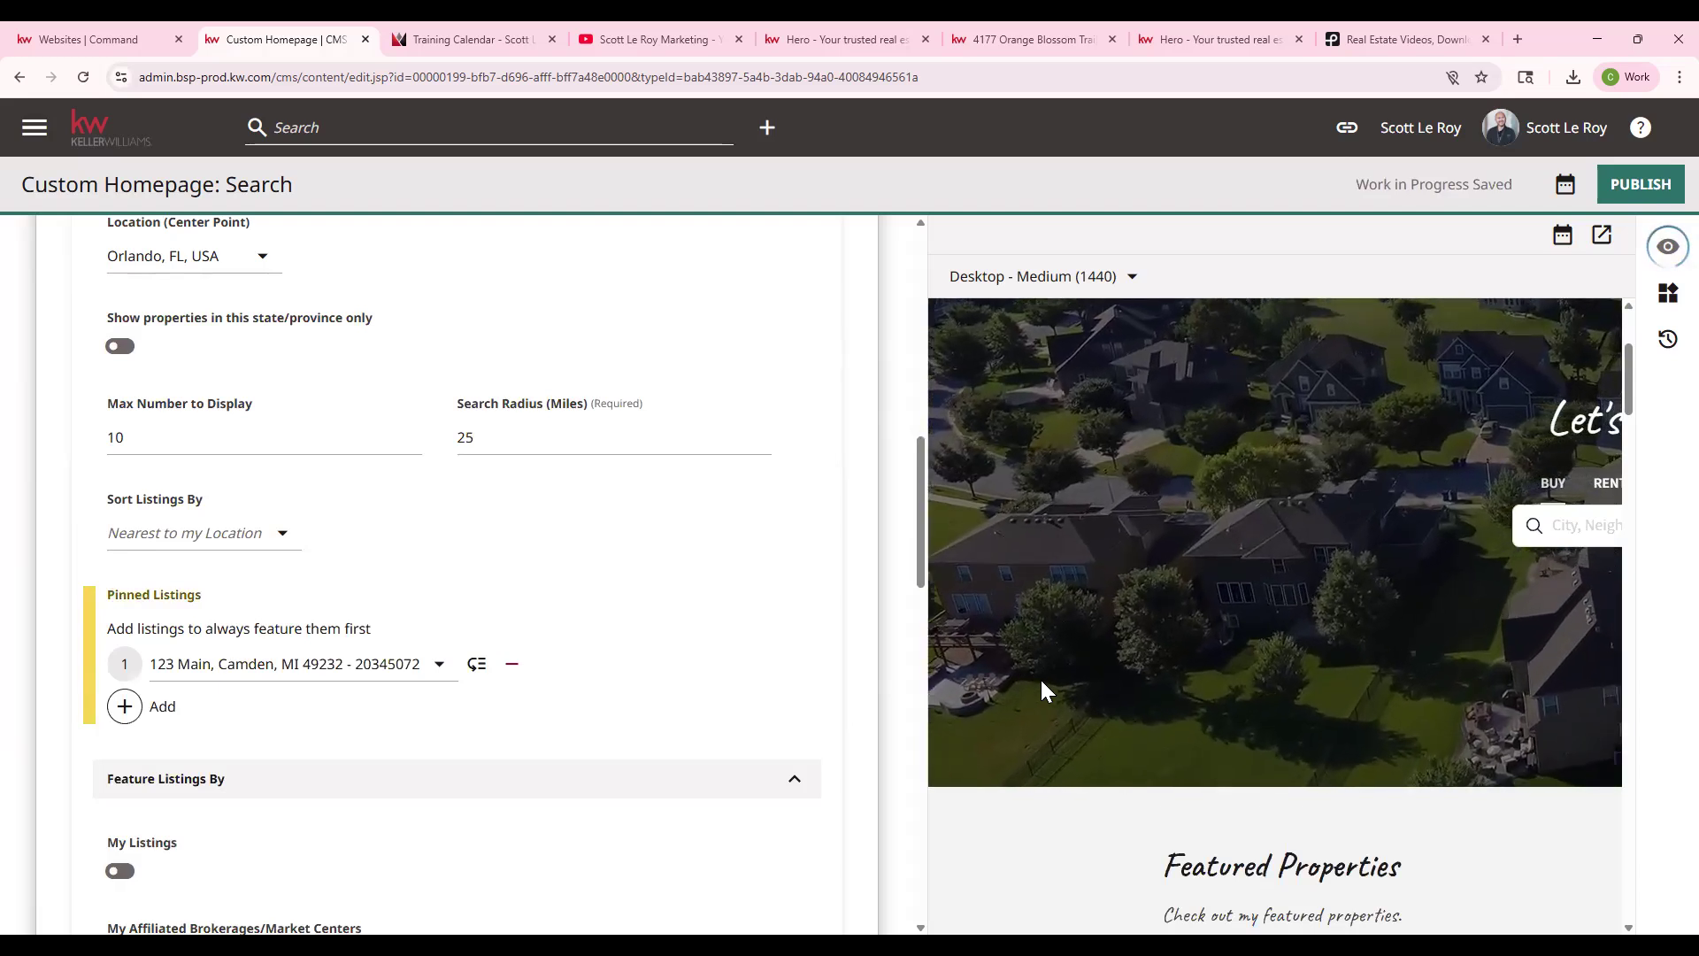
- Remove the pinned listing, leaving the My Listings and Affiliated Brokerages toggles off
{"action": "scroll", "coordinate": [1043, 668], "scroll_direction": "down", "scroll_amount": 5}
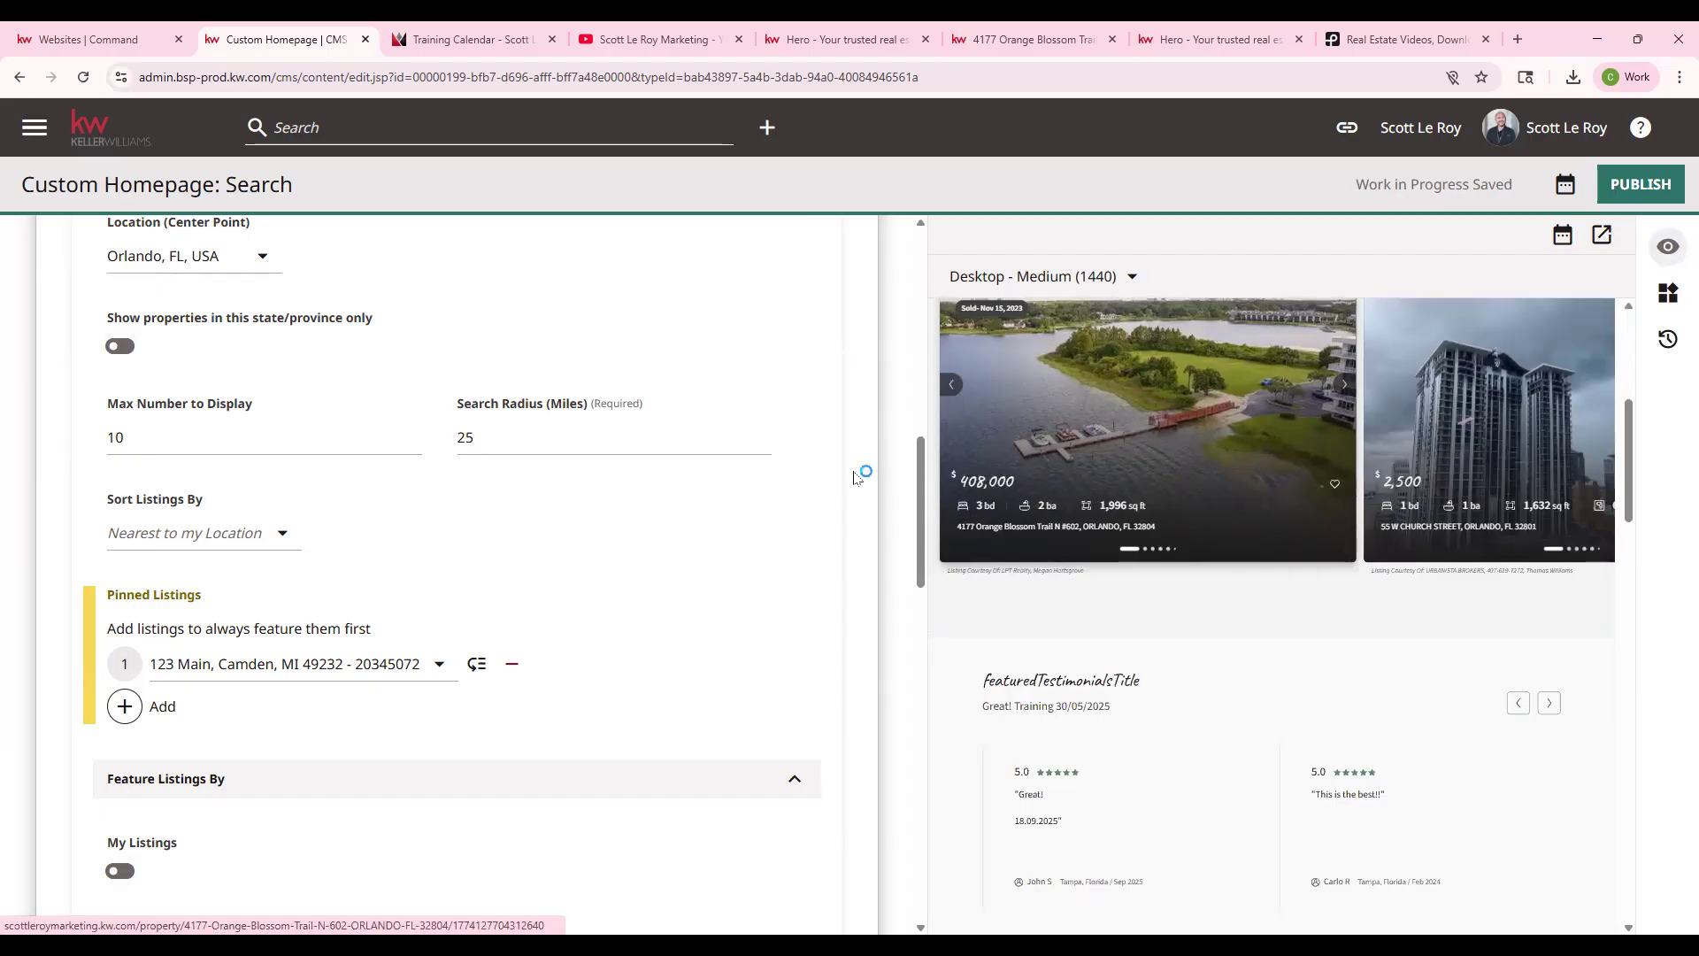
{"action": "scroll", "coordinate": [805, 499], "scroll_direction": "up", "scroll_amount": 1}
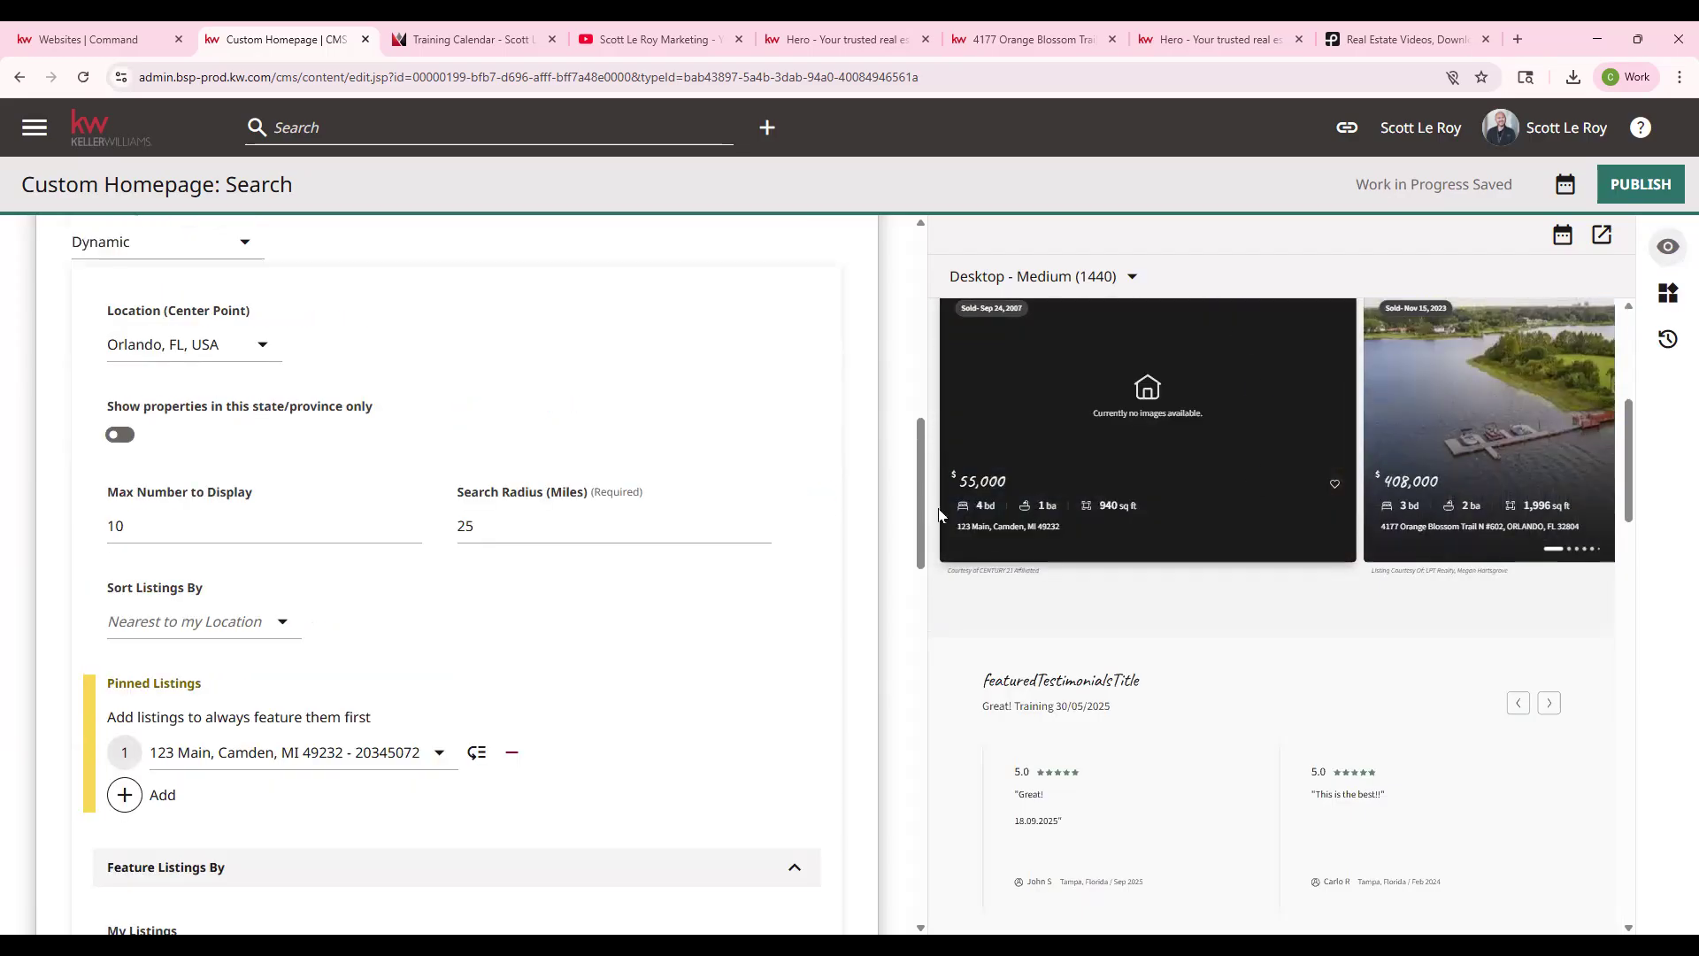
{"action": "left_click", "coordinate": [512, 755]}
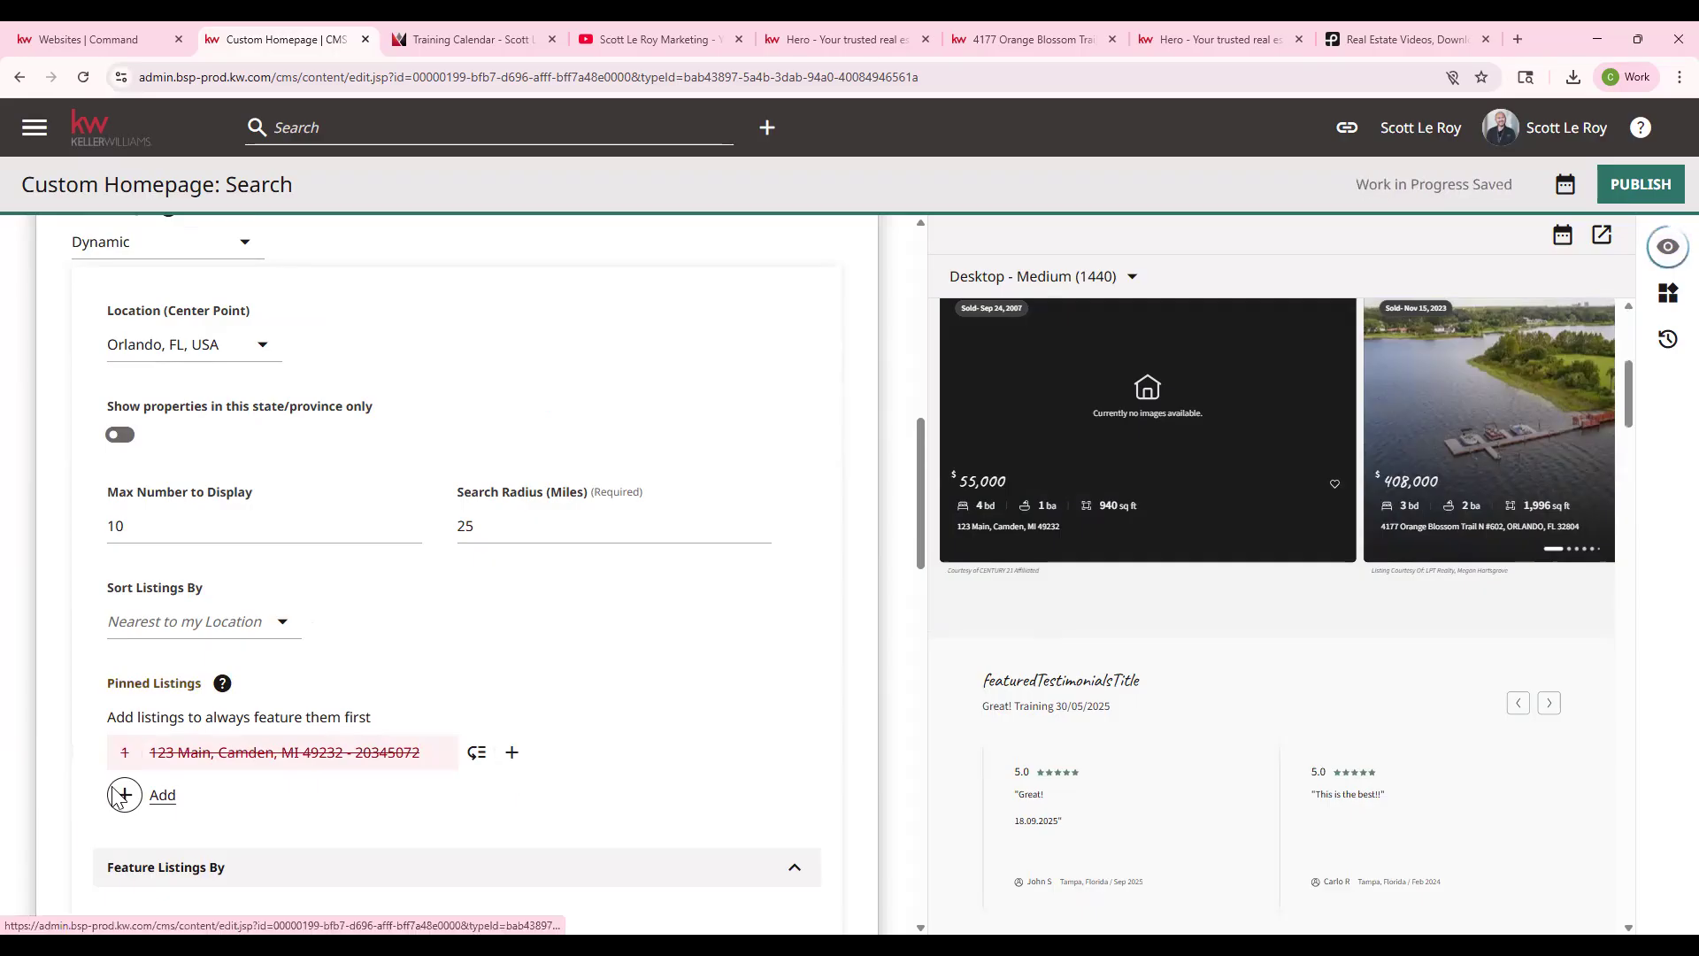
{"action": "scroll", "coordinate": [513, 759], "scroll_direction": "down", "scroll_amount": 1}
{"action": "scroll", "coordinate": [512, 675], "scroll_direction": "down", "scroll_amount": 2}
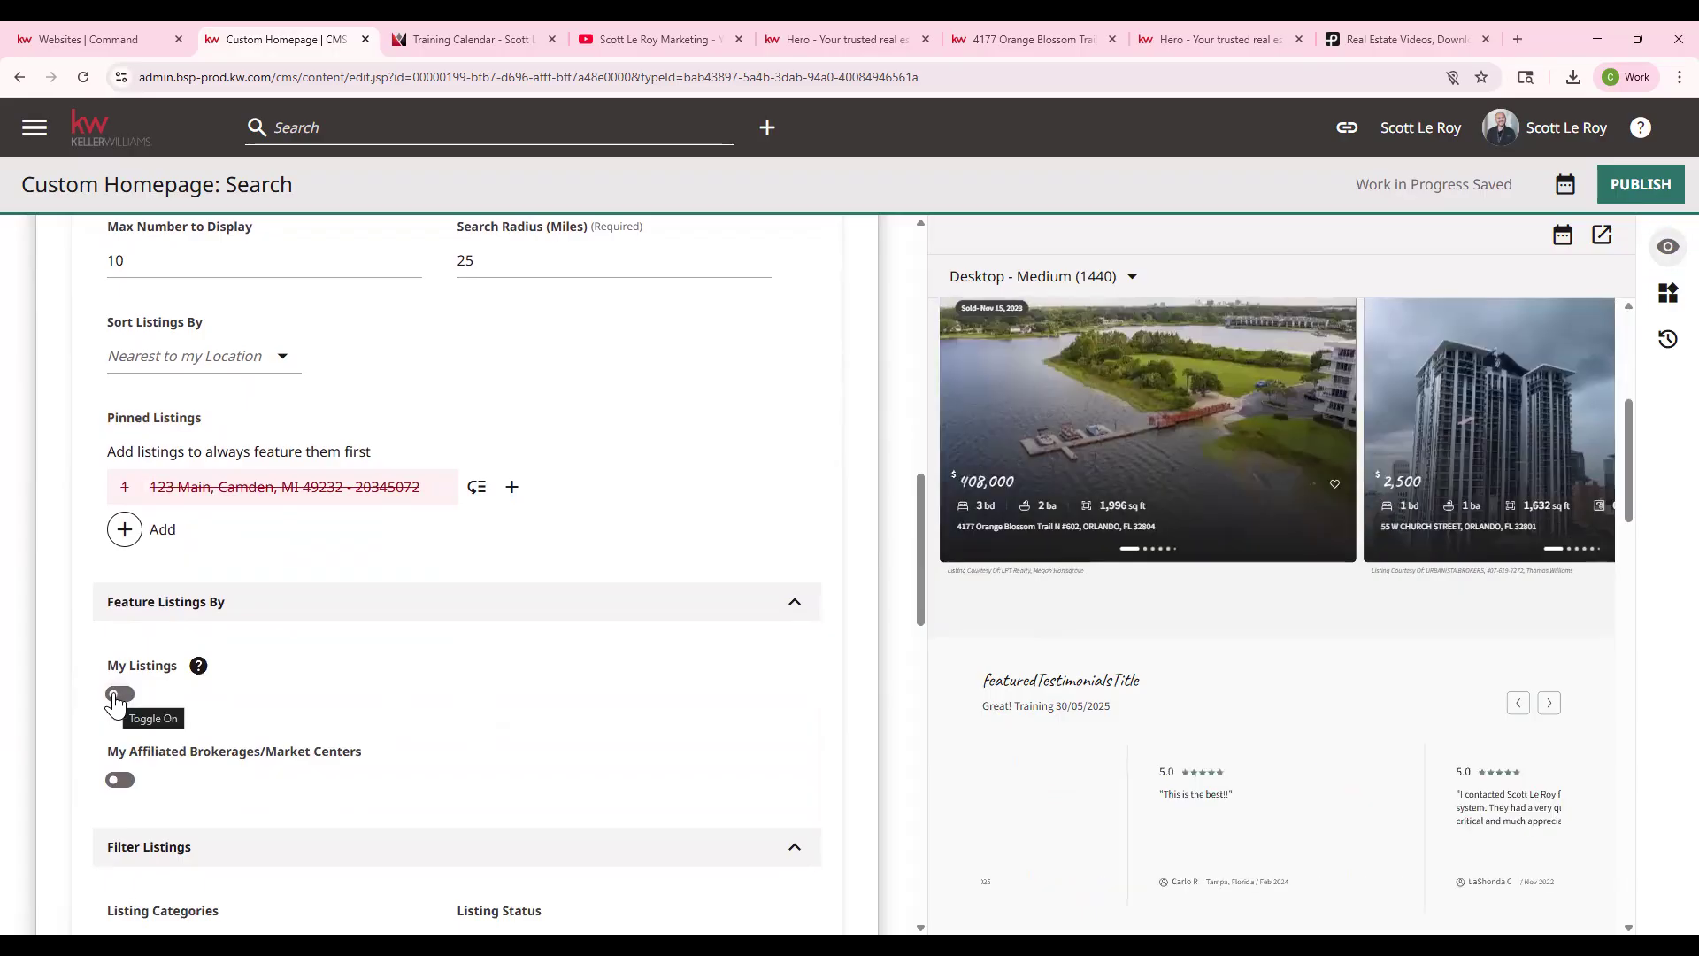
{"action": "scroll", "coordinate": [119, 692], "scroll_direction": "down", "scroll_amount": 1}
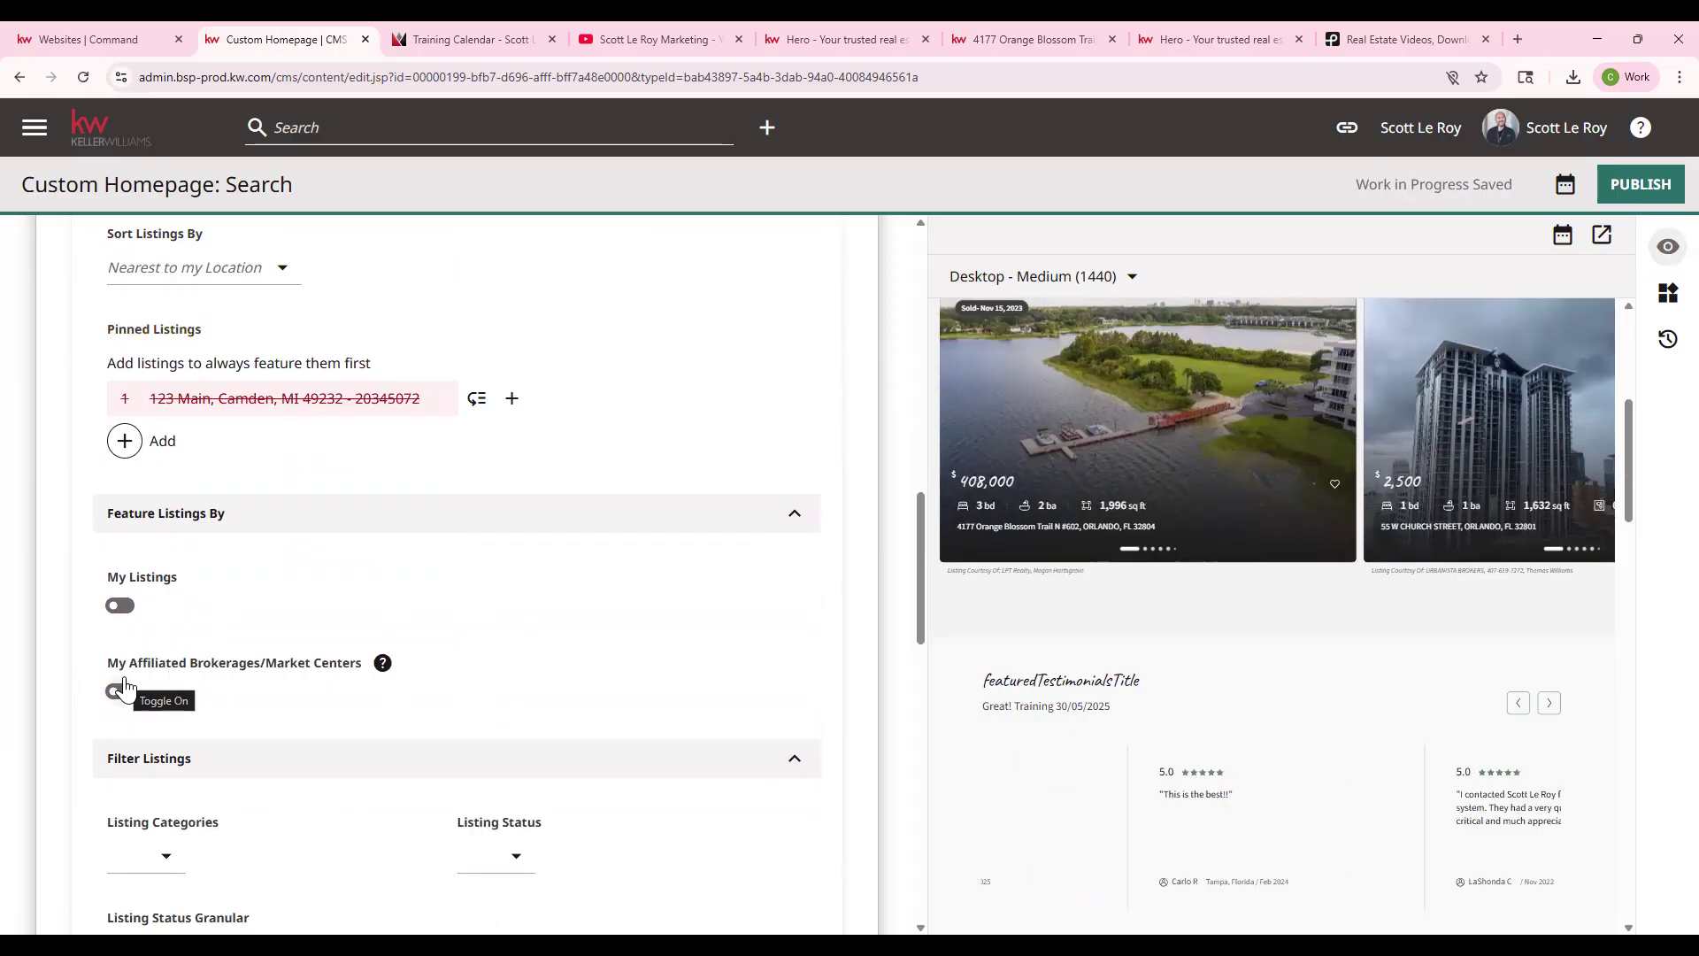
{"action": "scroll", "coordinate": [124, 687], "scroll_direction": "down", "scroll_amount": 1}
{"action": "scroll", "coordinate": [182, 683], "scroll_direction": "down", "scroll_amount": 1}
{"action": "left_click", "coordinate": [162, 674]}
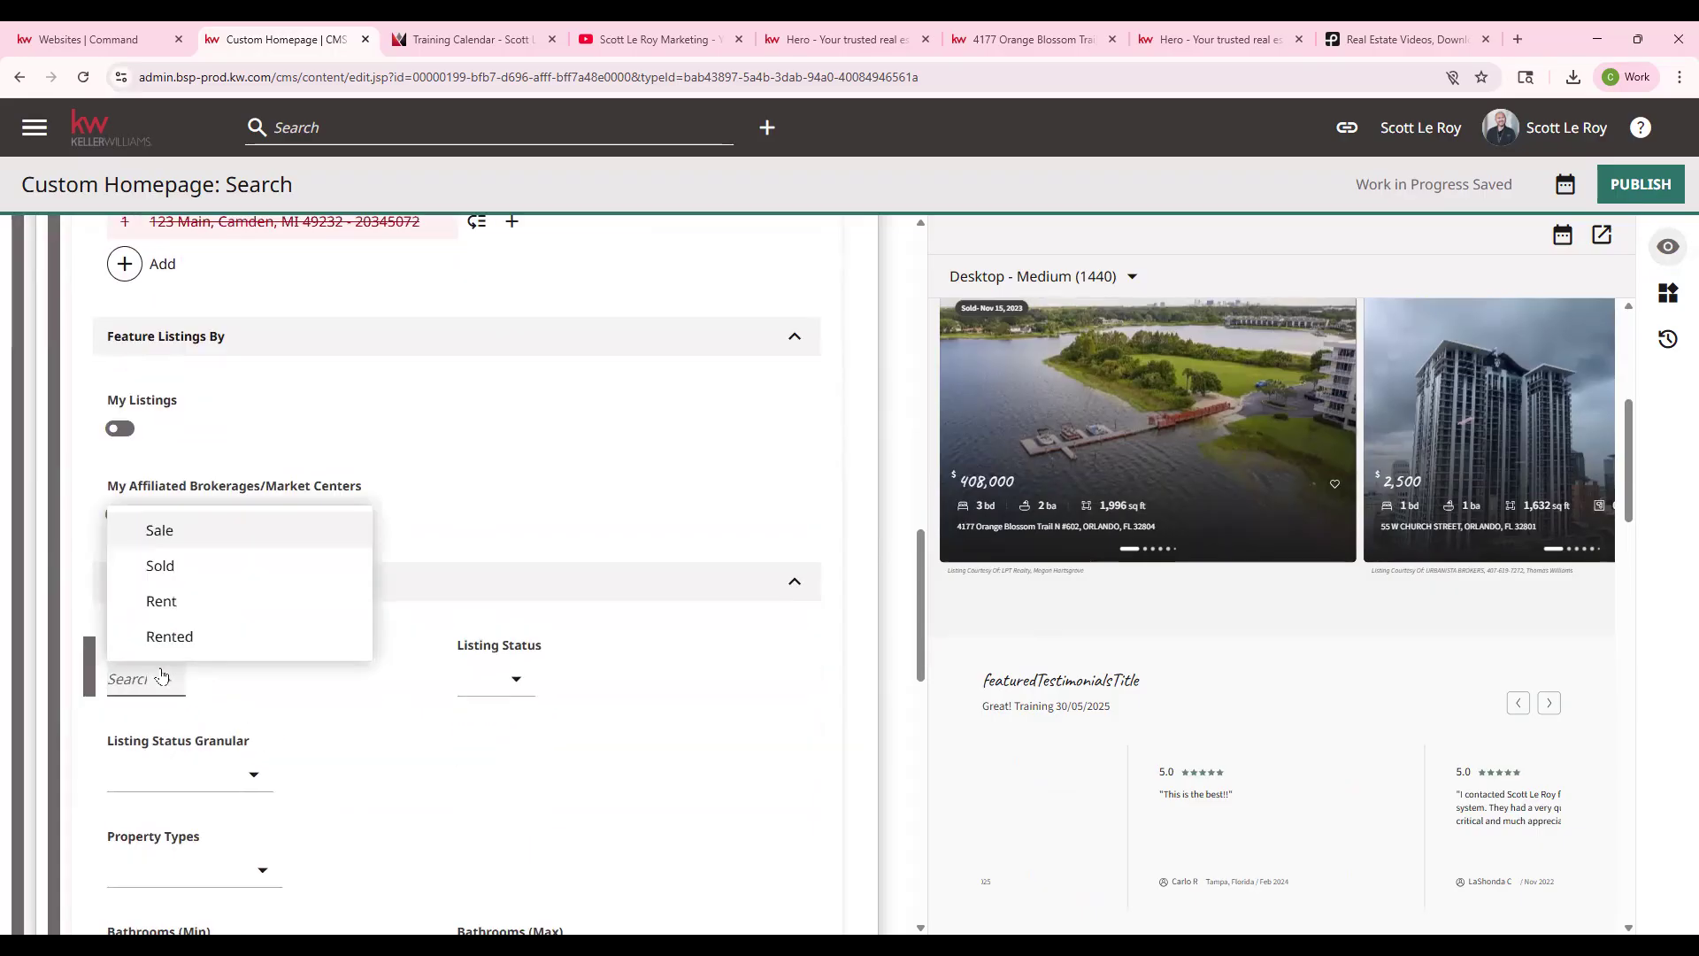
{"action": "left_click", "coordinate": [401, 710]}
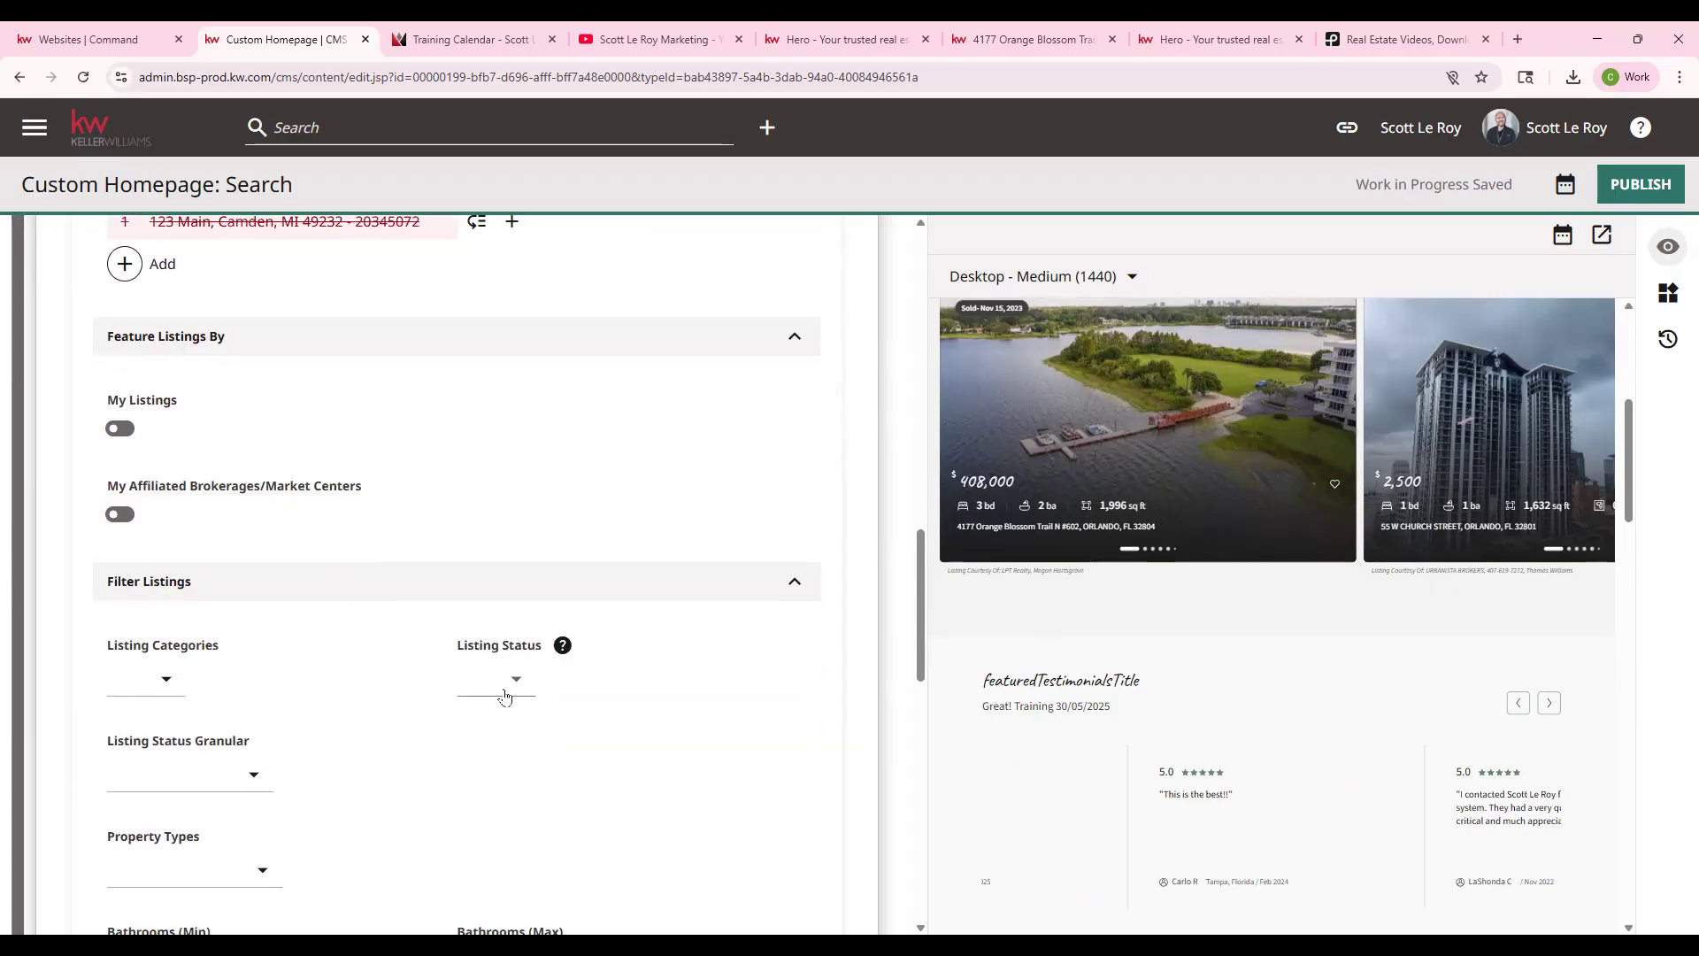
{"action": "scroll", "coordinate": [482, 677], "scroll_direction": "down", "scroll_amount": 1}
{"action": "left_click", "coordinate": [251, 687]}
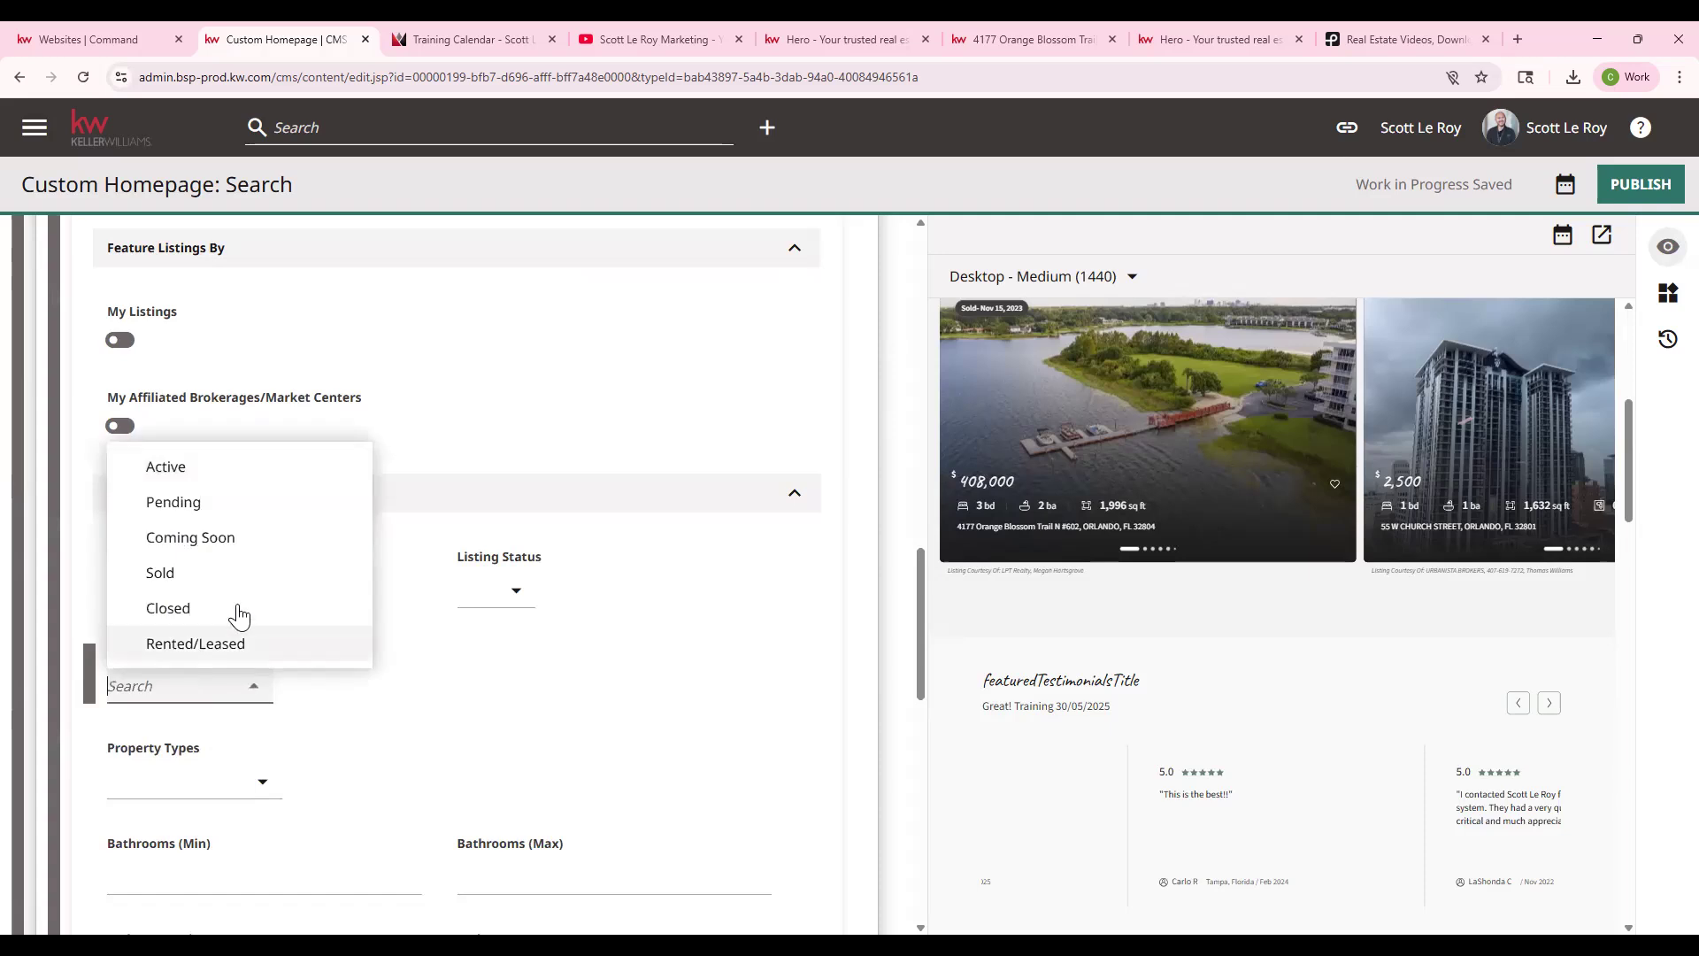
{"action": "left_click", "coordinate": [440, 741]}
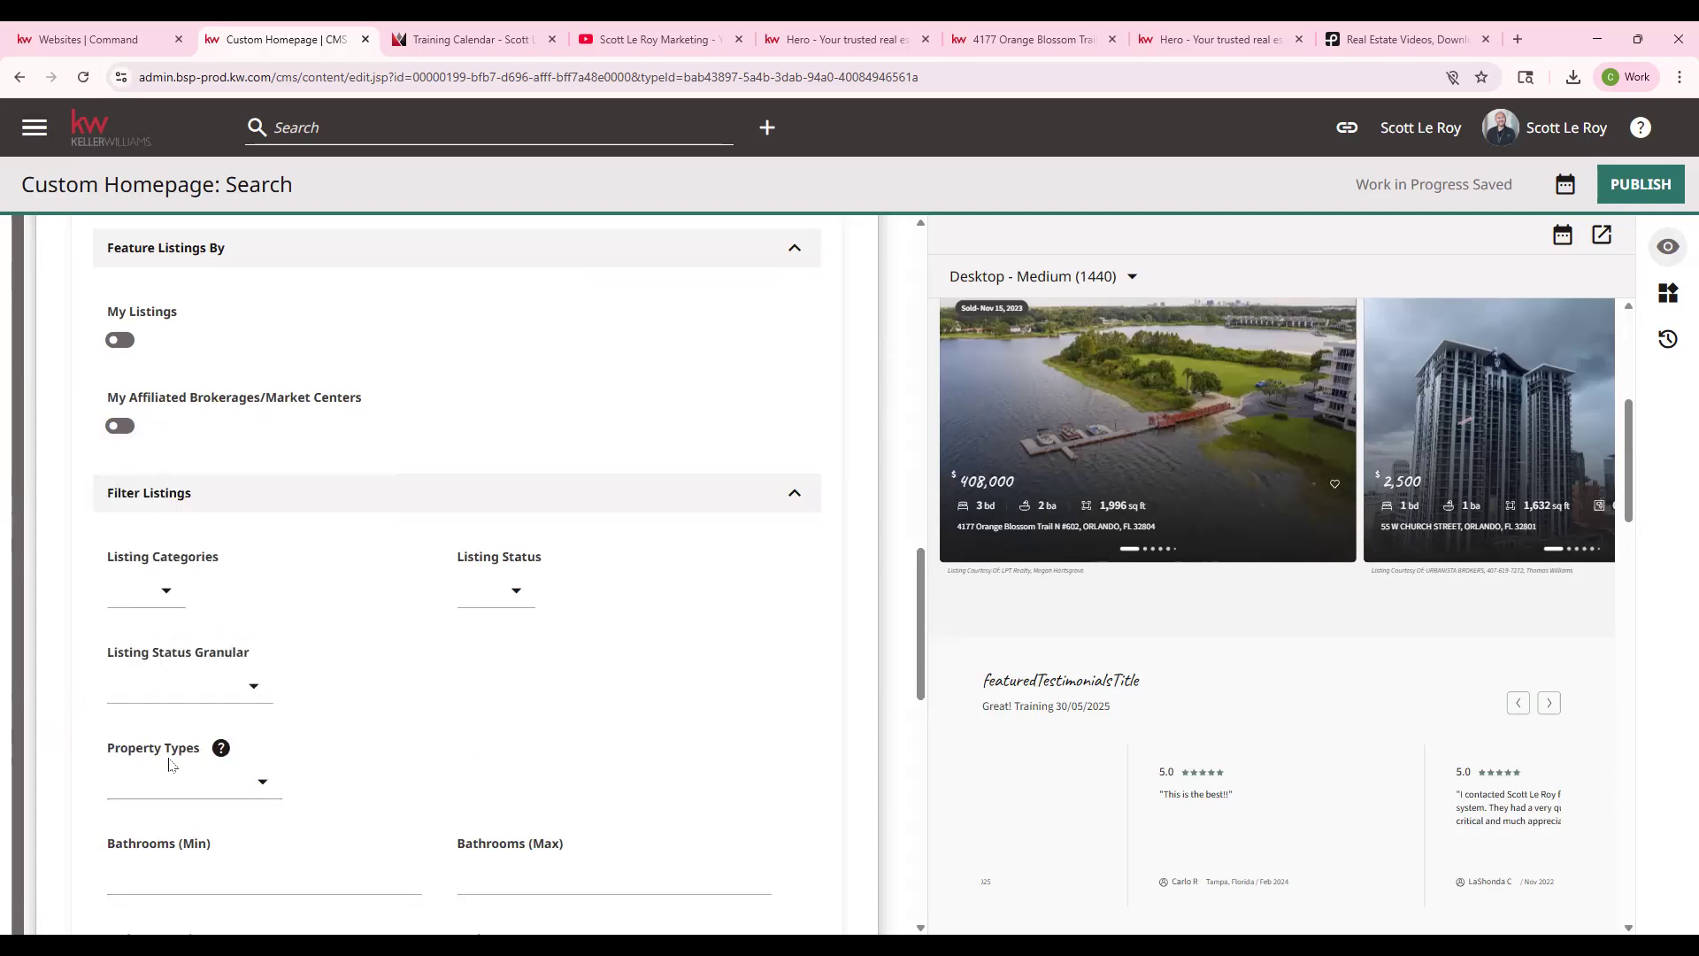
{"action": "scroll", "coordinate": [320, 763], "scroll_direction": "down", "scroll_amount": 3}
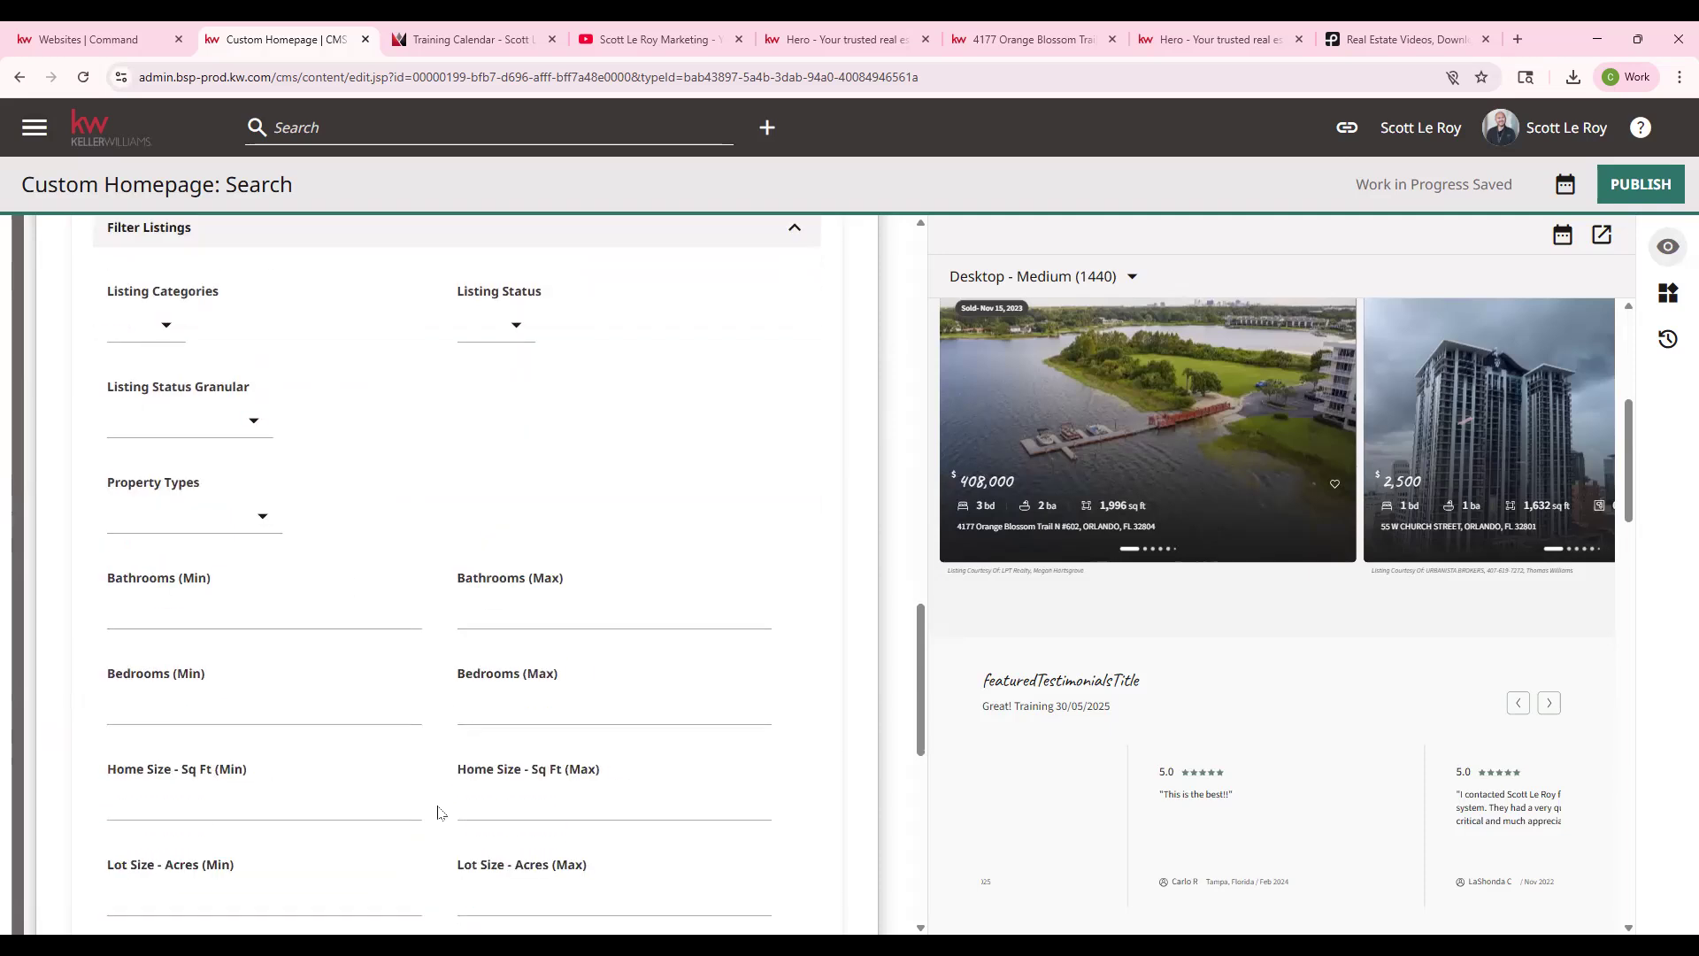
{"action": "scroll", "coordinate": [410, 627], "scroll_direction": "down", "scroll_amount": 3}
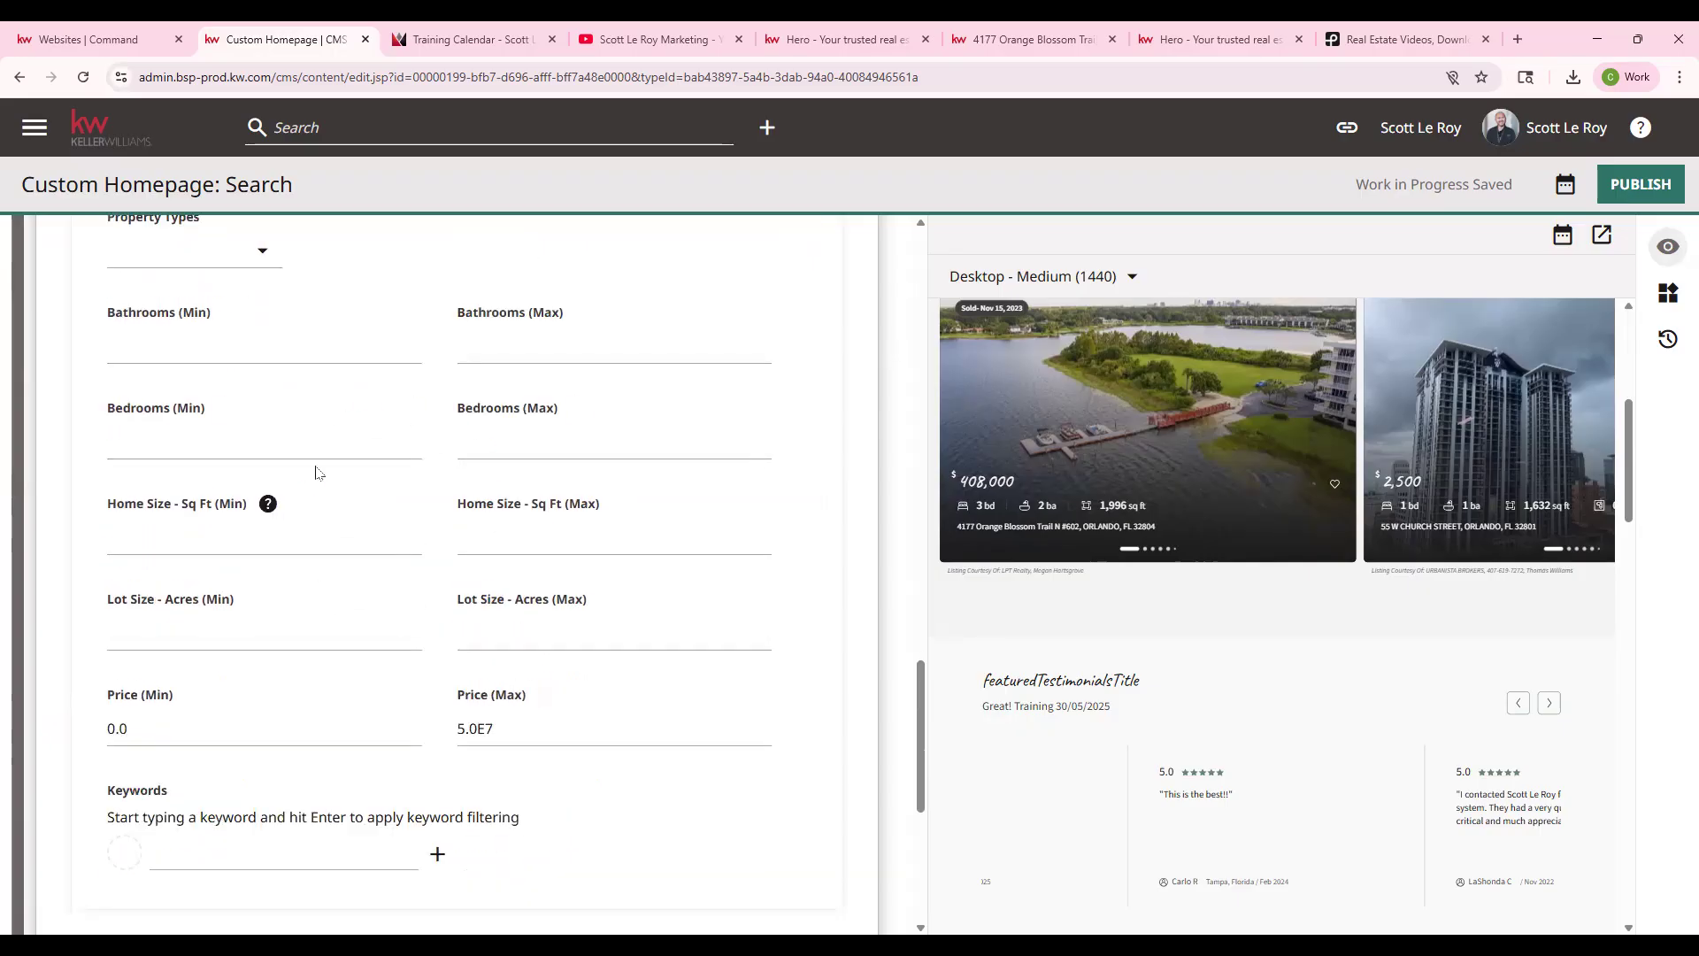
{"action": "scroll", "coordinate": [319, 475], "scroll_direction": "down", "scroll_amount": 2}
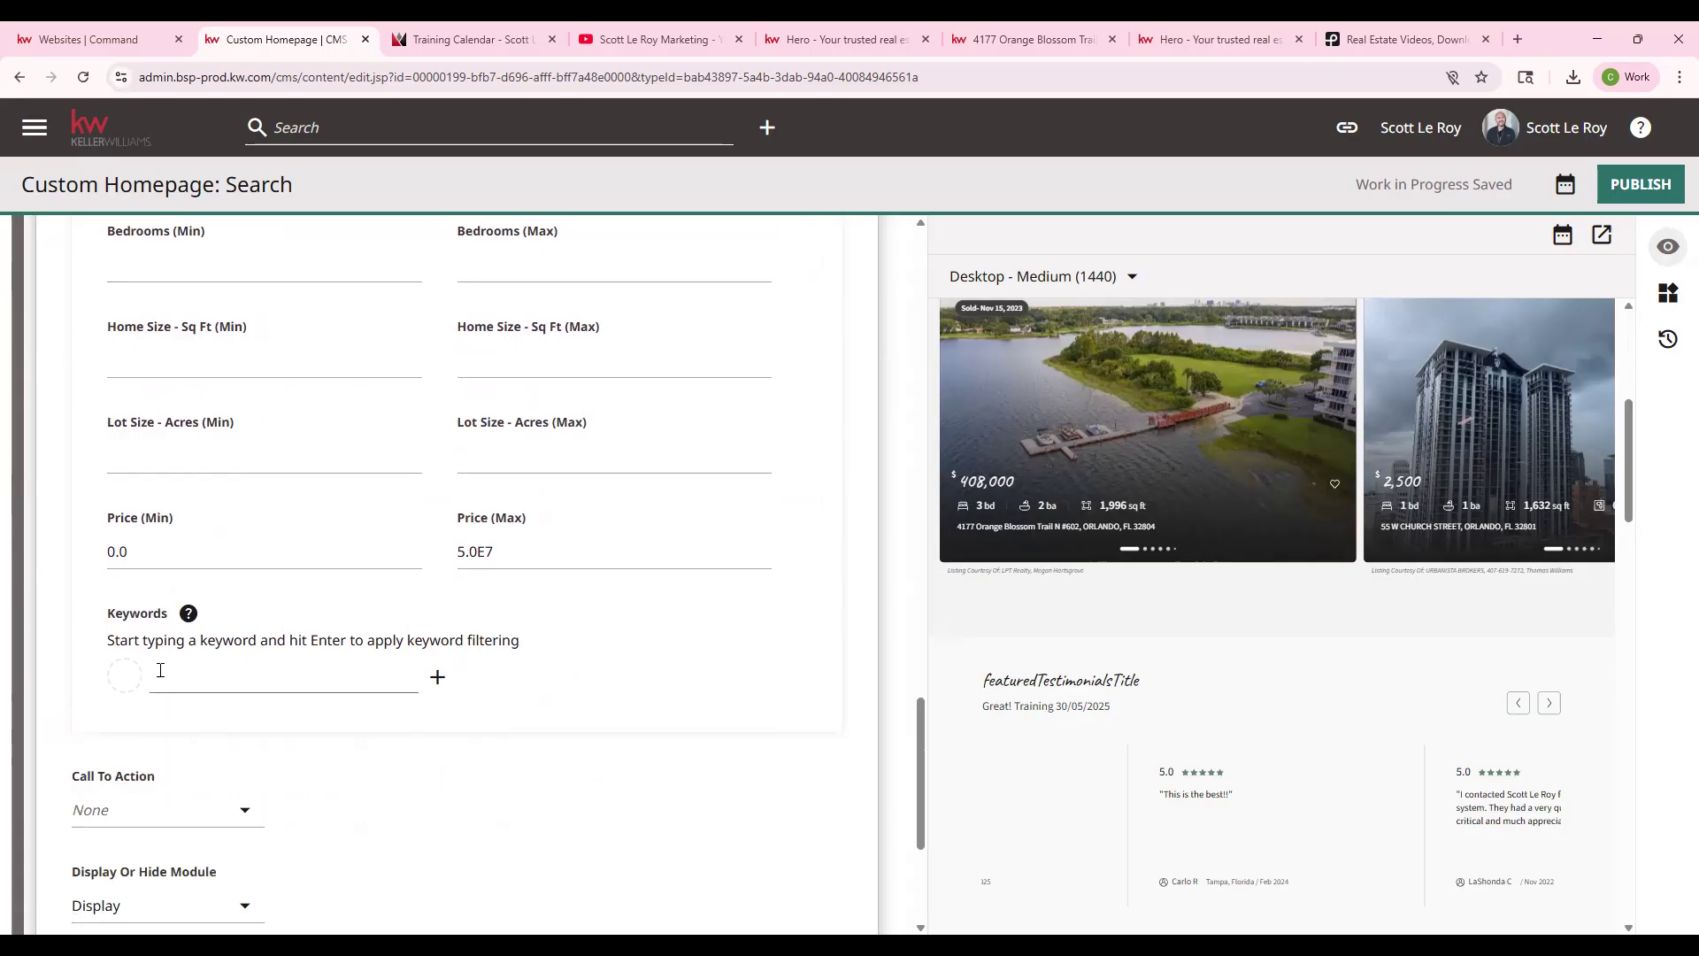
- Add pool and garage as keyword filters for the listings
{"action": "left_click", "coordinate": [160, 670]}
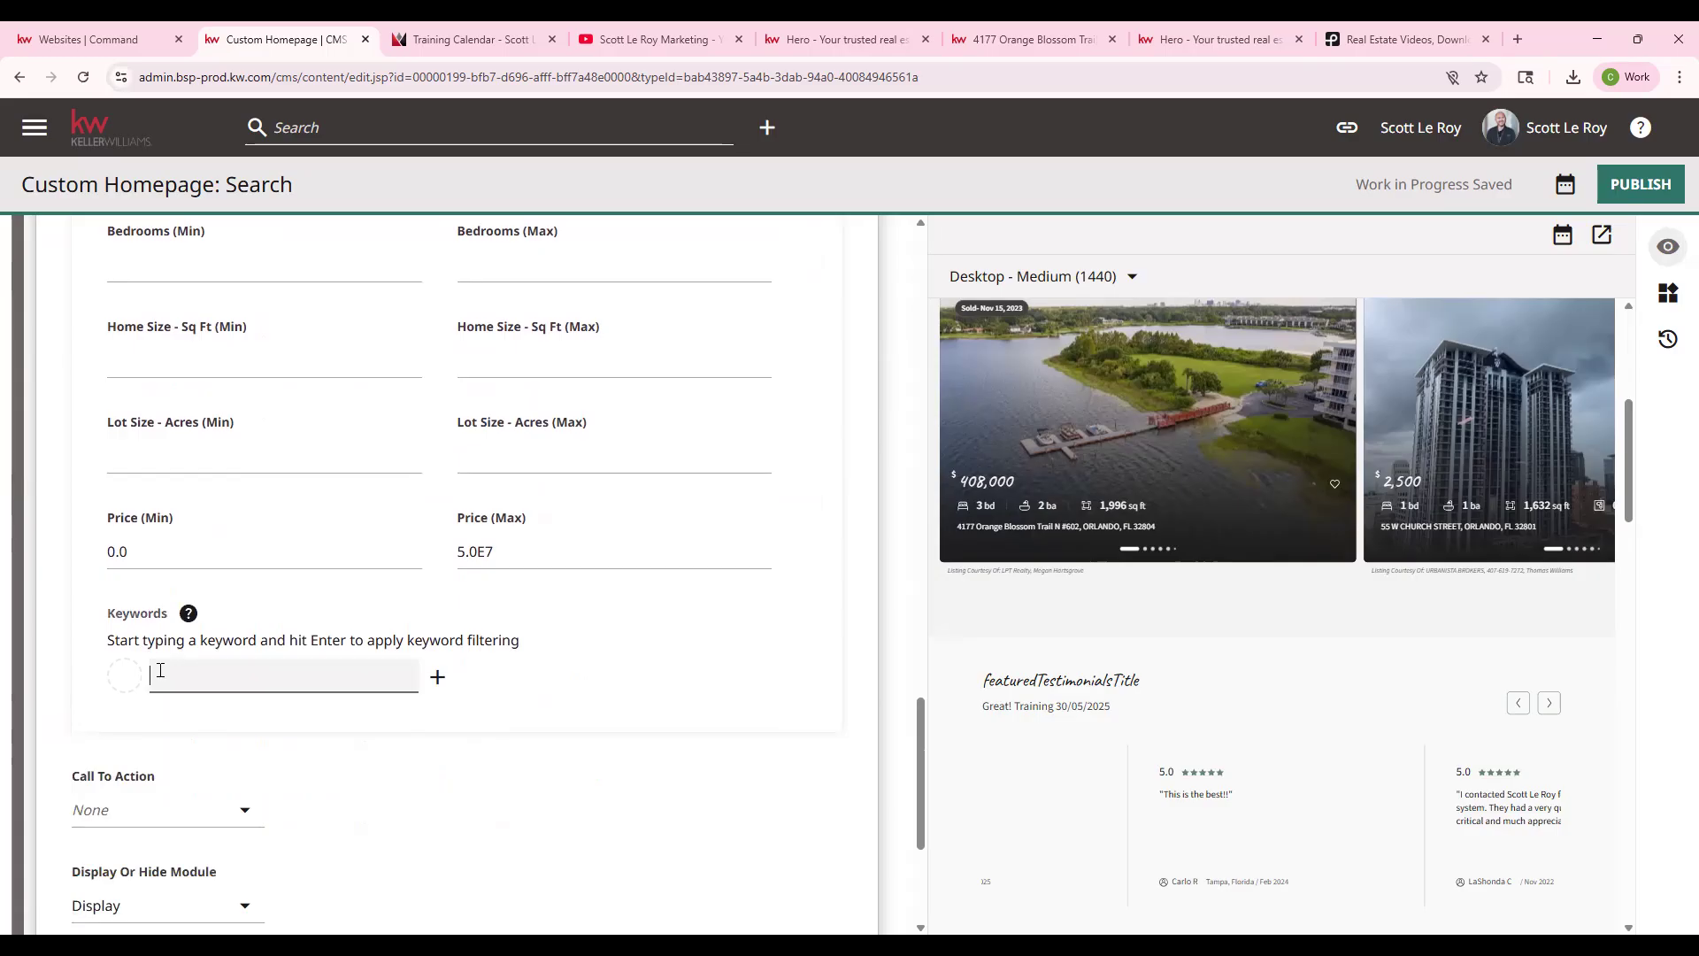
{"action": "type", "text": "pool"}
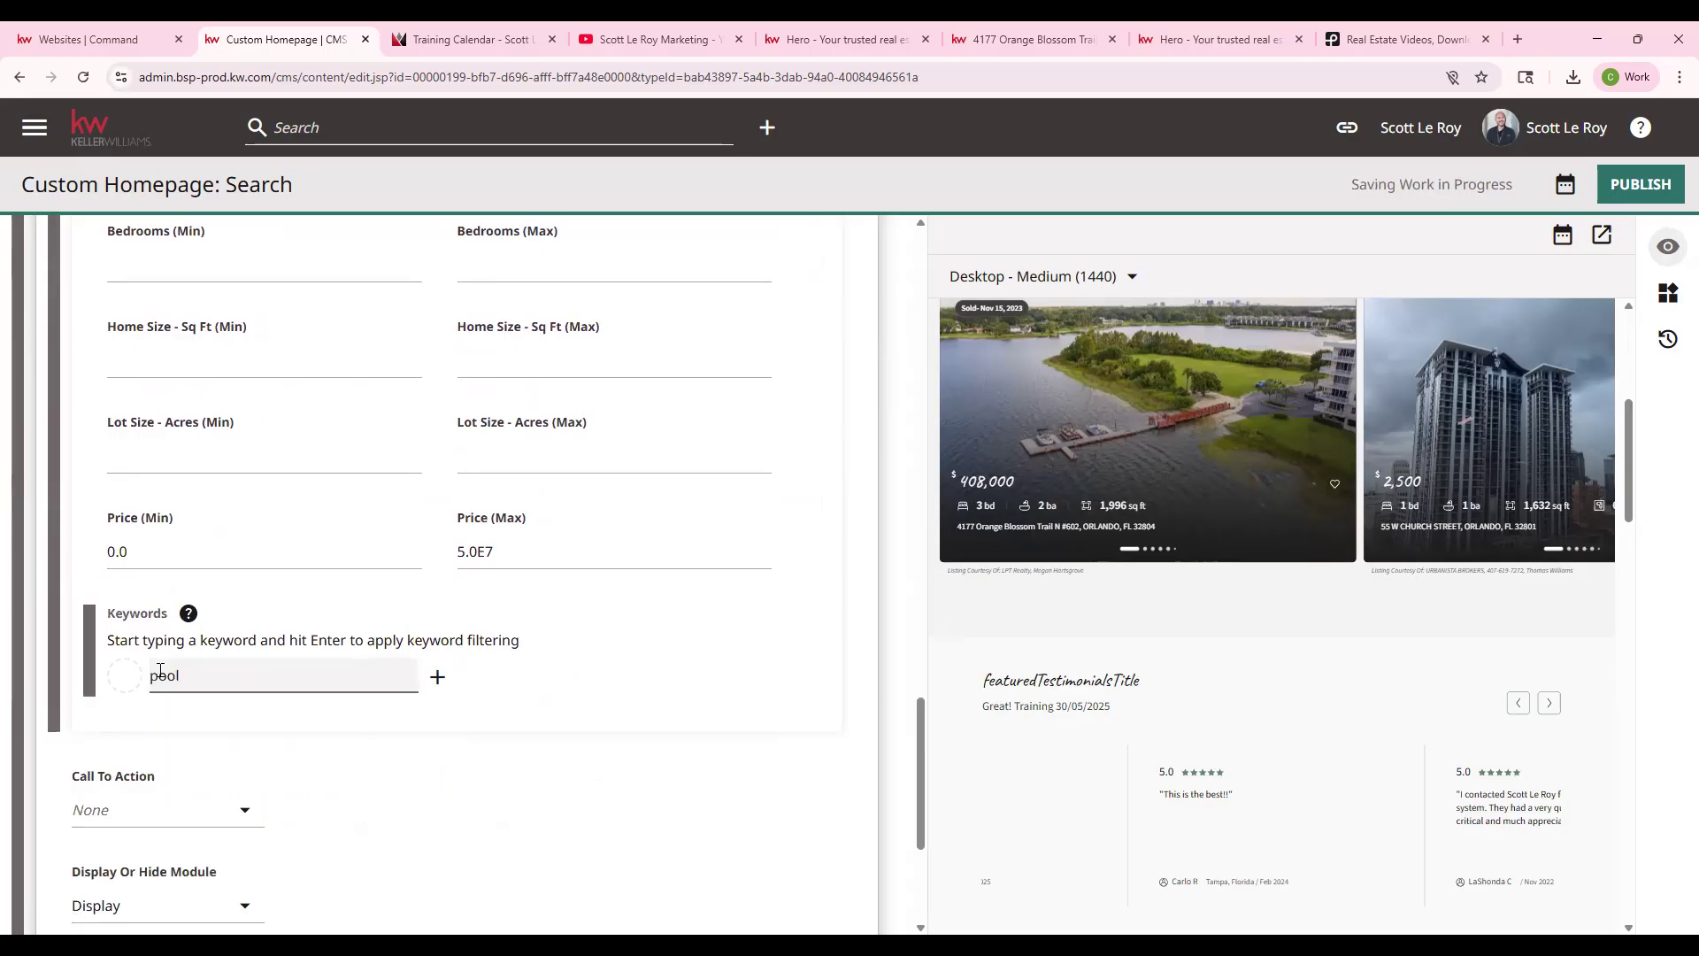
{"action": "left_click", "coordinate": [430, 689]}
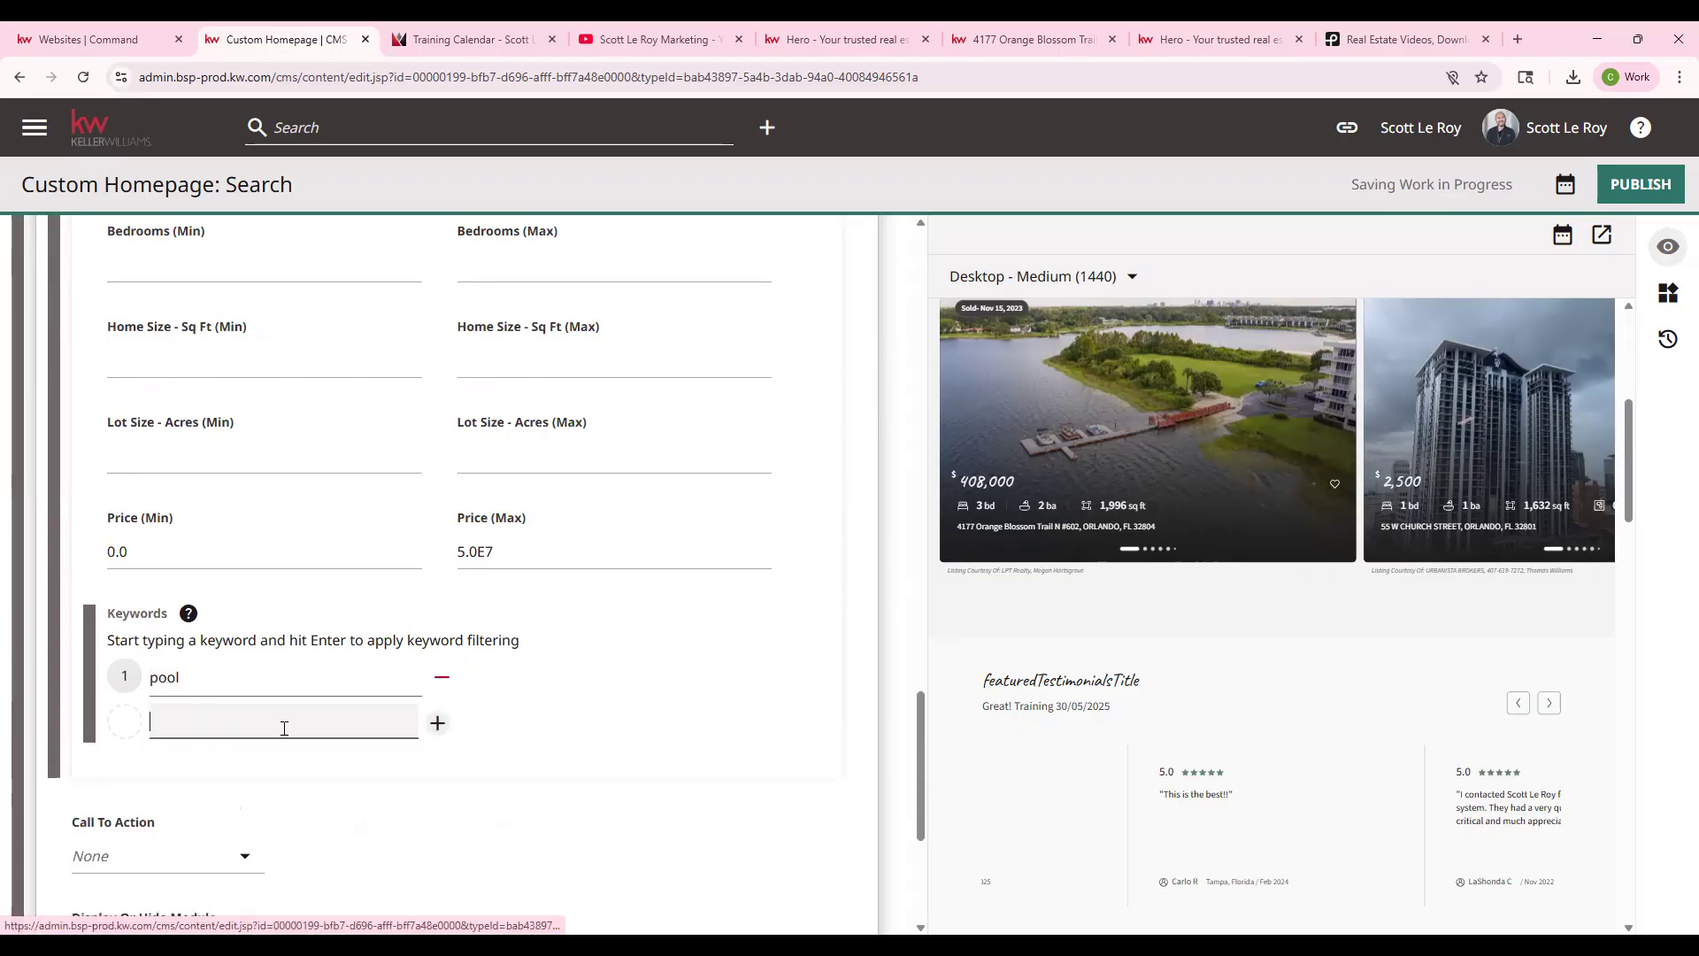
{"action": "type", "text": "garage"}
{"action": "key", "text": "Return"}
- Mark both the pool and garage keywords for removal
{"action": "scroll", "coordinate": [398, 664], "scroll_direction": "down", "scroll_amount": 2}
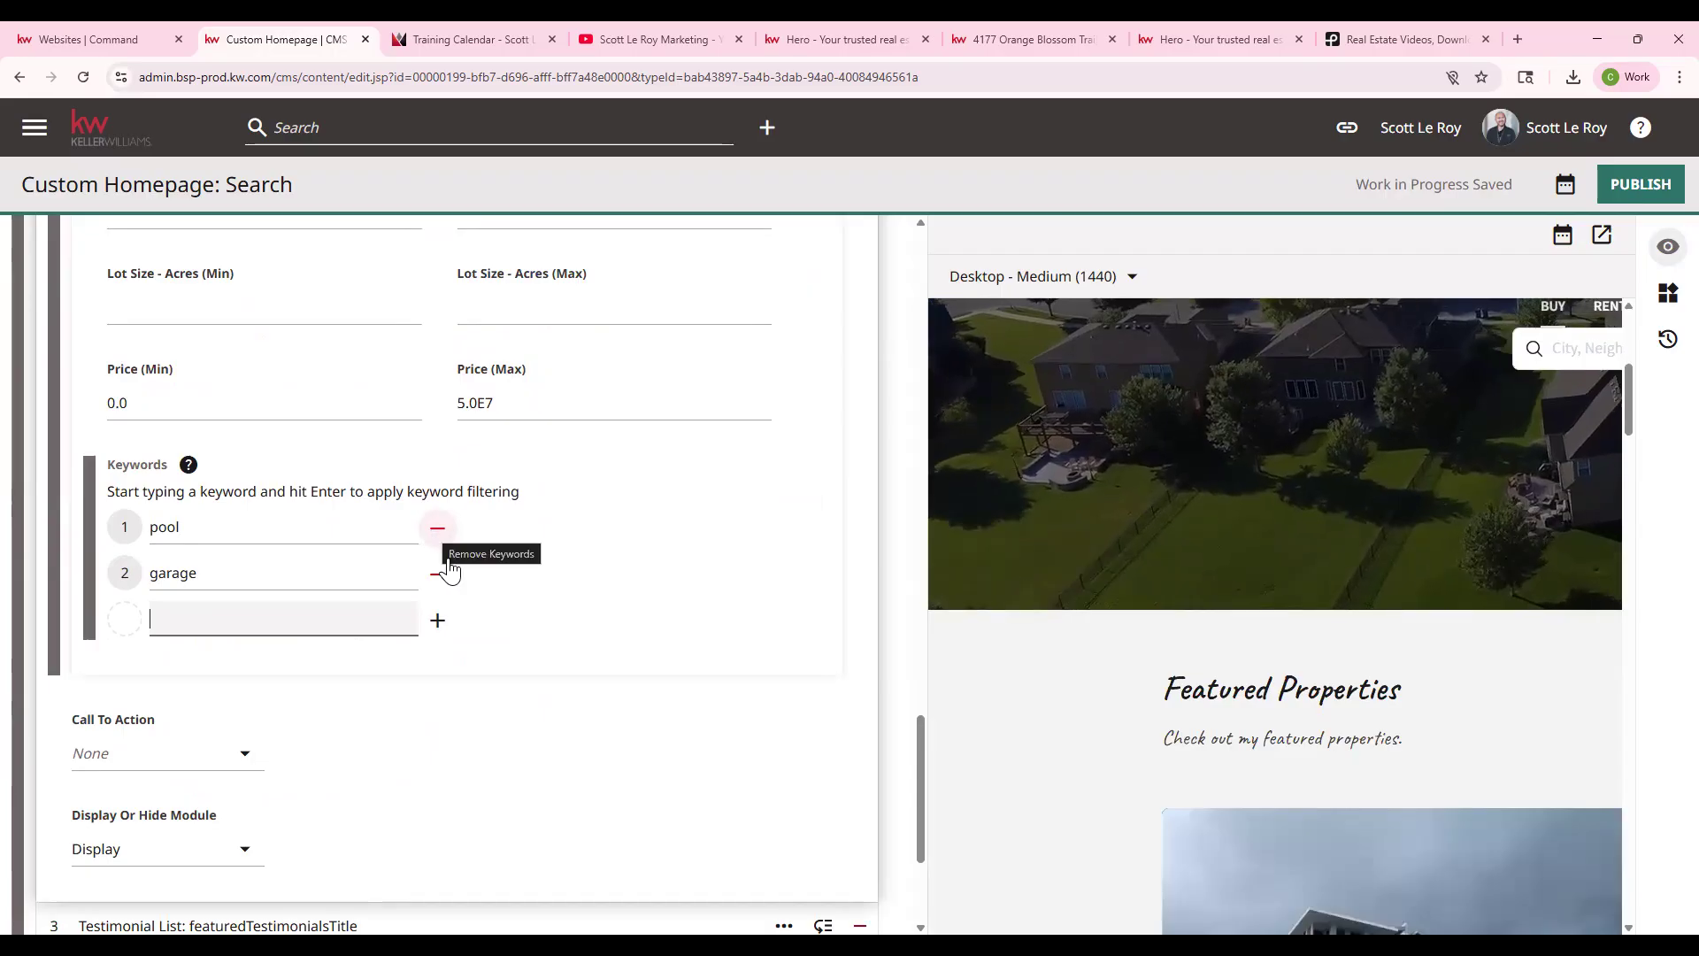
{"action": "left_click", "coordinate": [437, 573]}
{"action": "scroll", "coordinate": [368, 595], "scroll_direction": "down", "scroll_amount": 1}
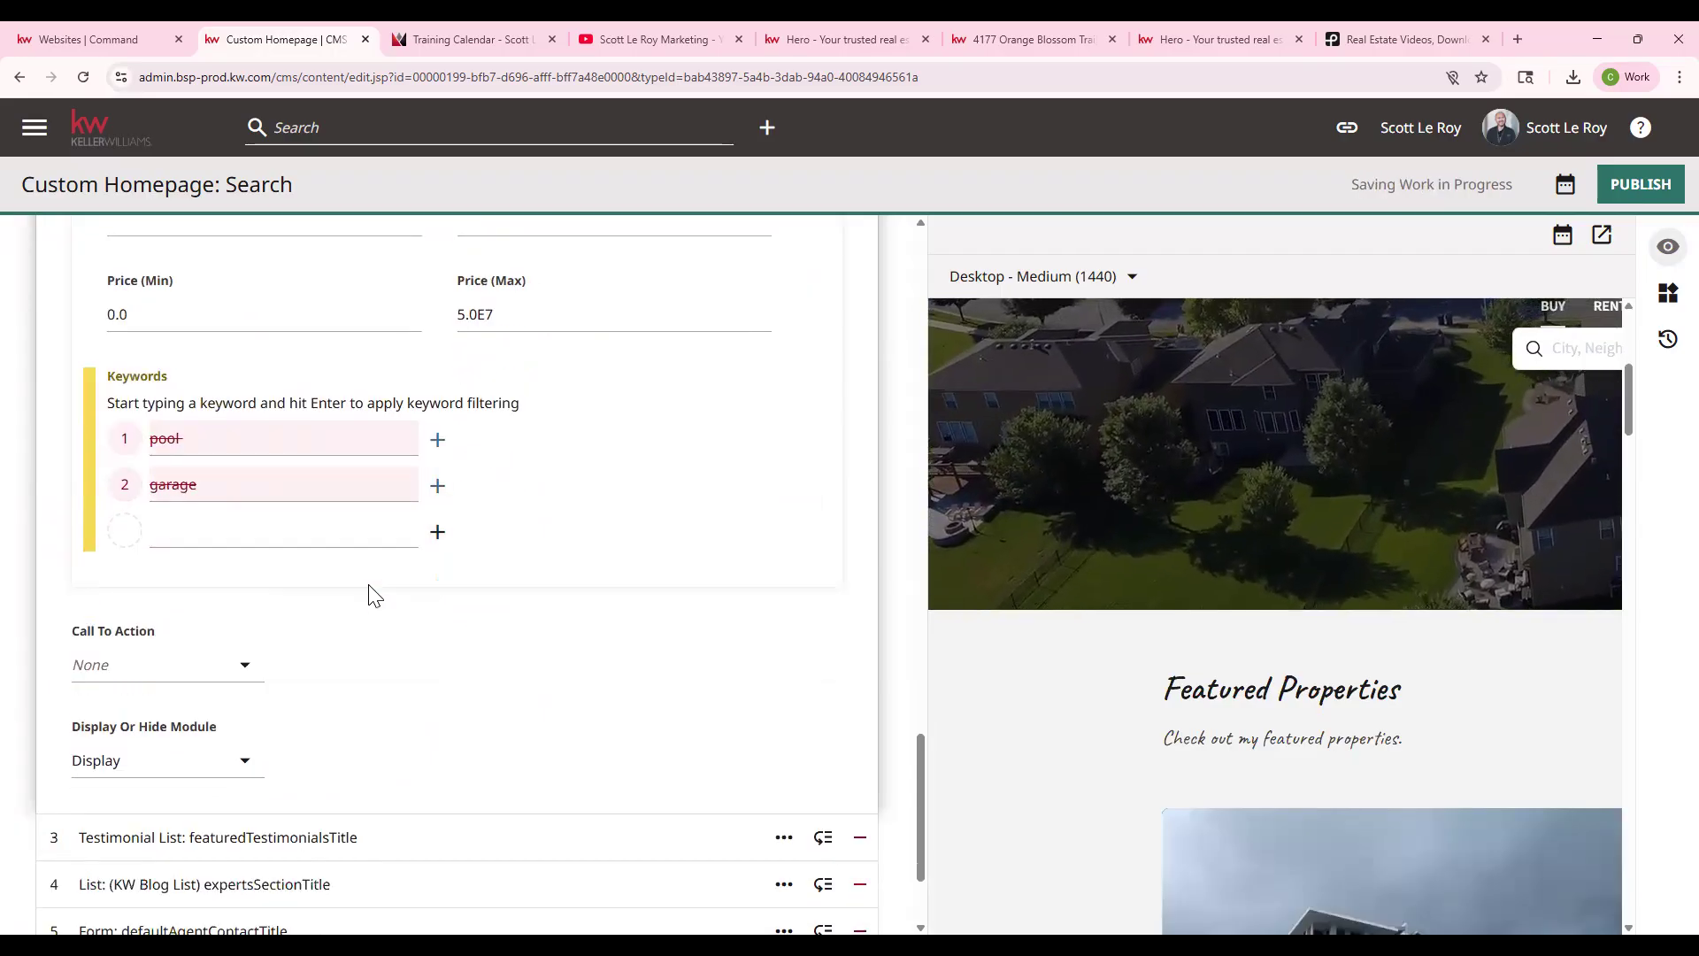
{"action": "scroll", "coordinate": [368, 584], "scroll_direction": "up", "scroll_amount": 9}
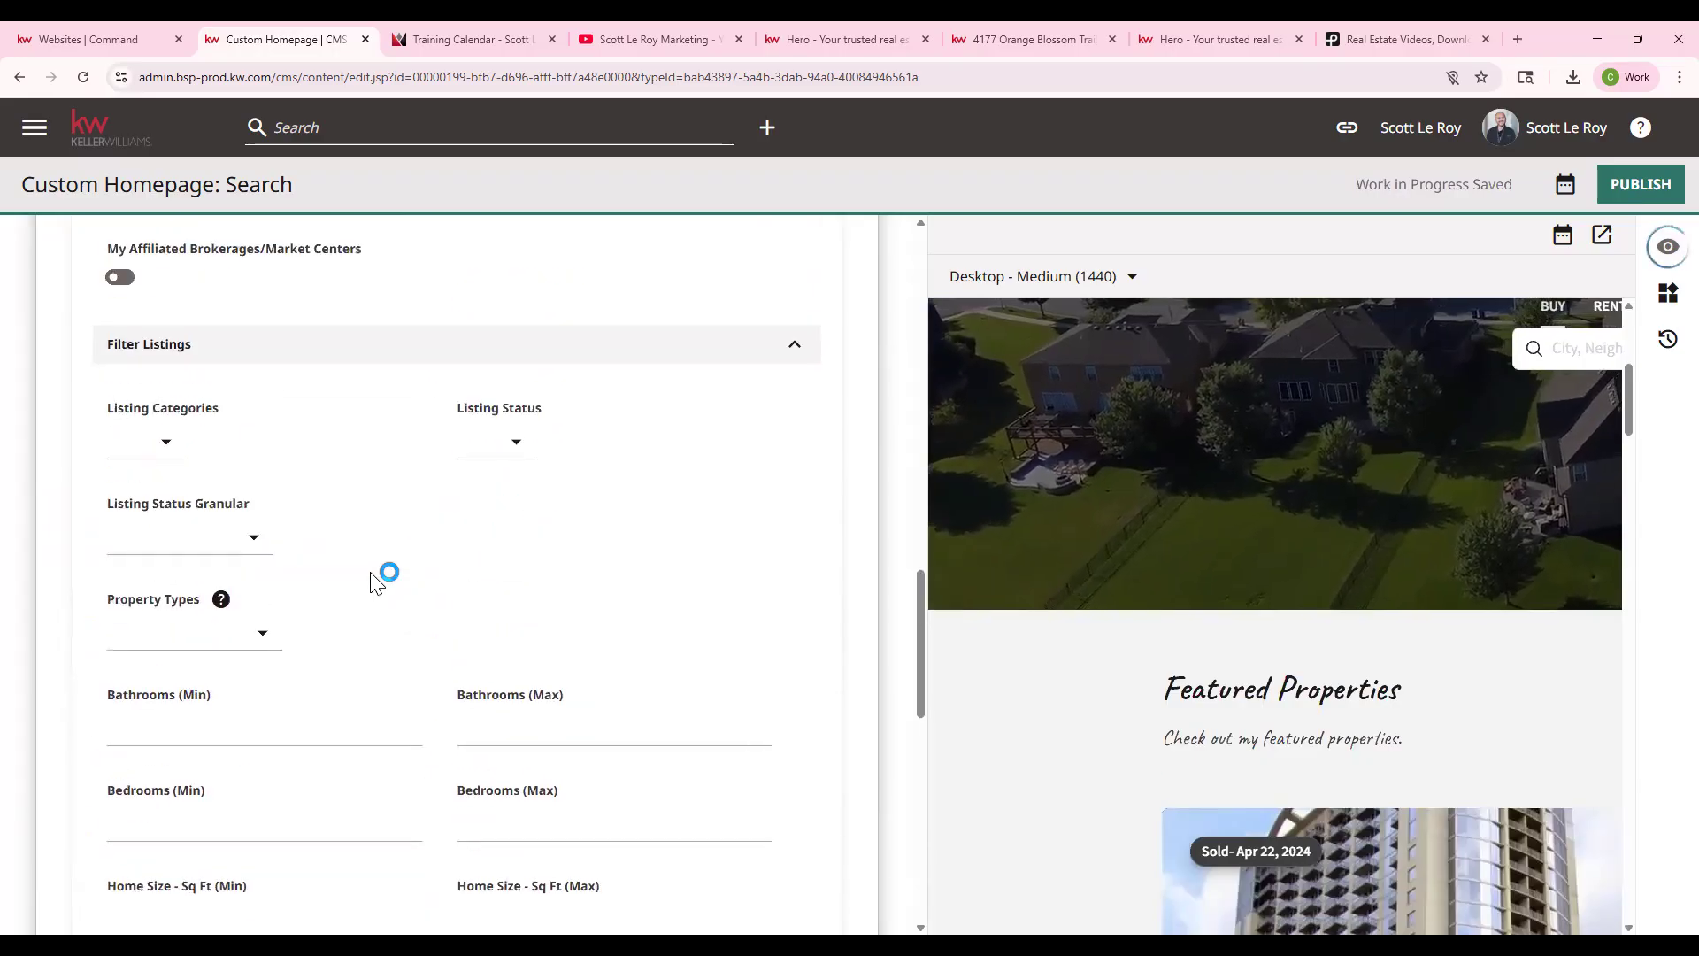
{"action": "scroll", "coordinate": [370, 572], "scroll_direction": "up", "scroll_amount": 15}
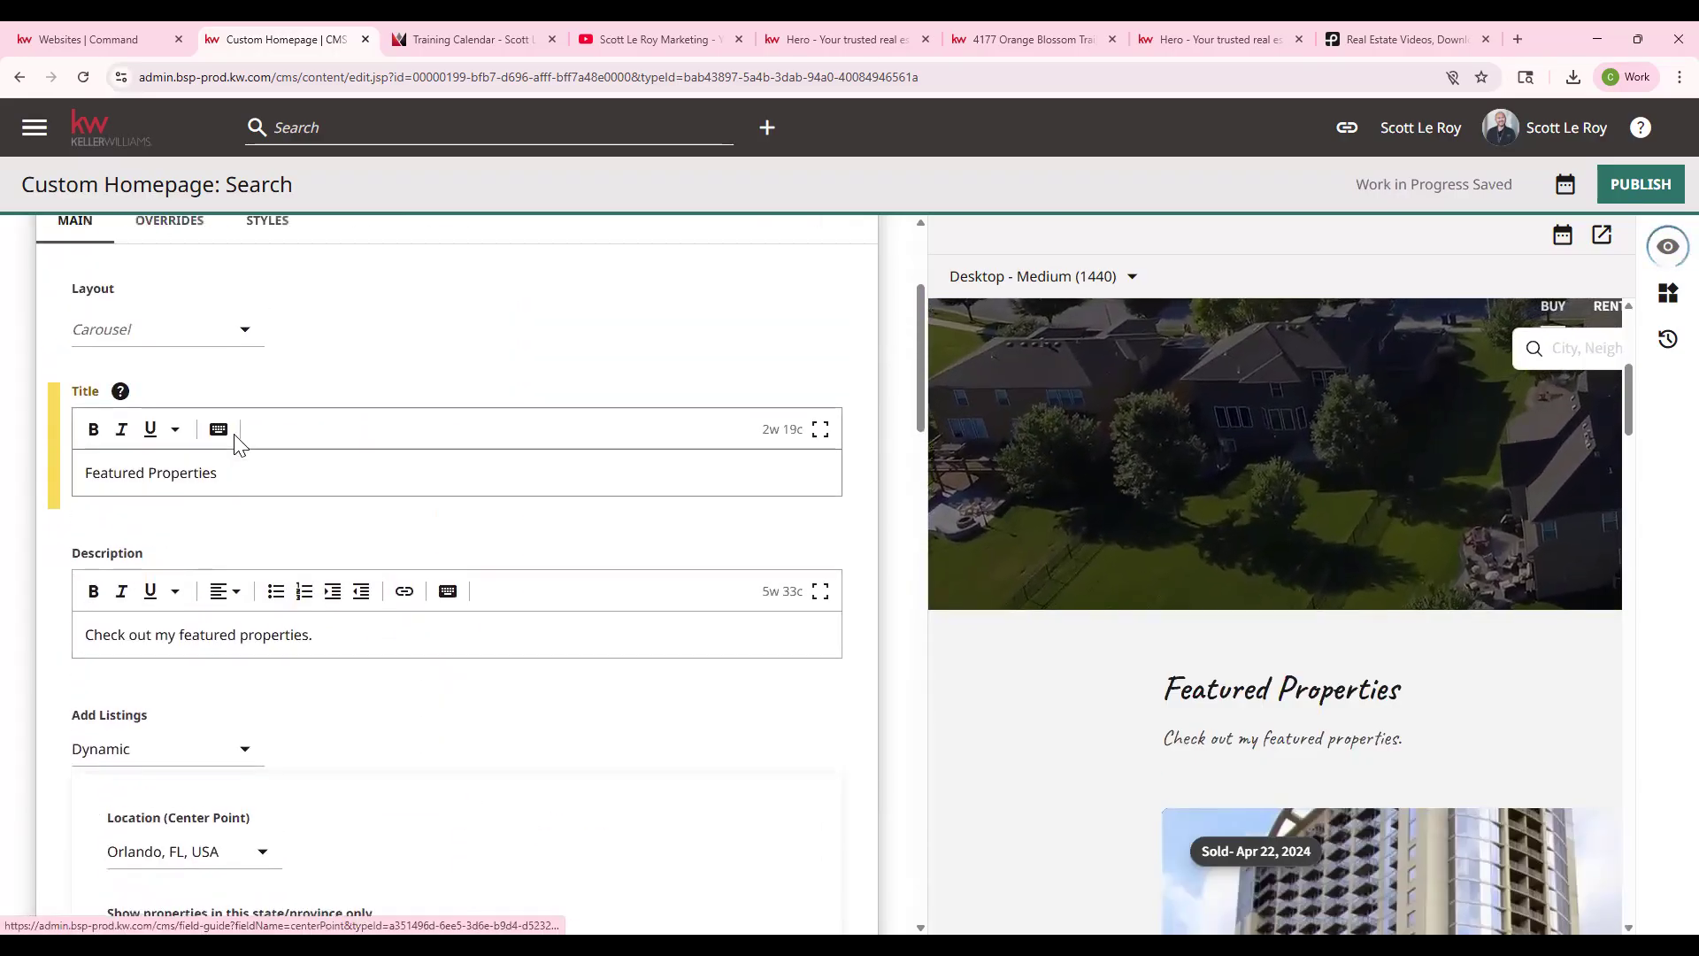
{"action": "scroll", "coordinate": [257, 416], "scroll_direction": "up", "scroll_amount": 3}
- Collapse the Featured Properties module and expand the Testimonial List module
{"action": "left_click", "coordinate": [261, 407]}
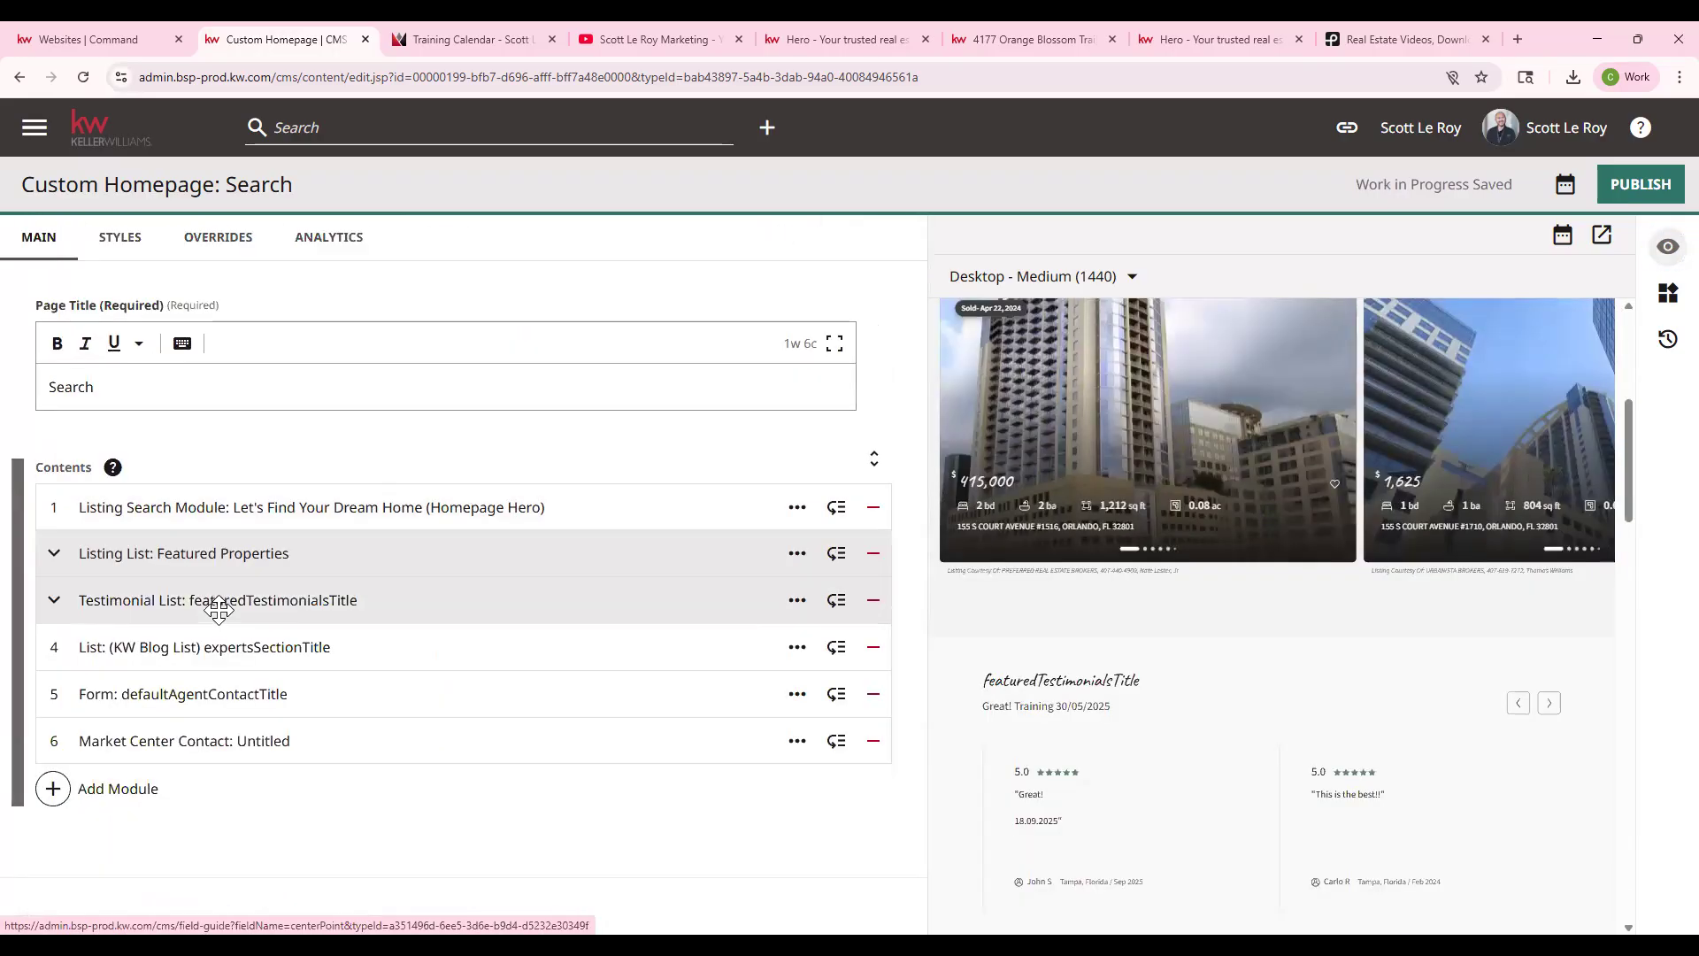
{"action": "left_click", "coordinate": [221, 600]}
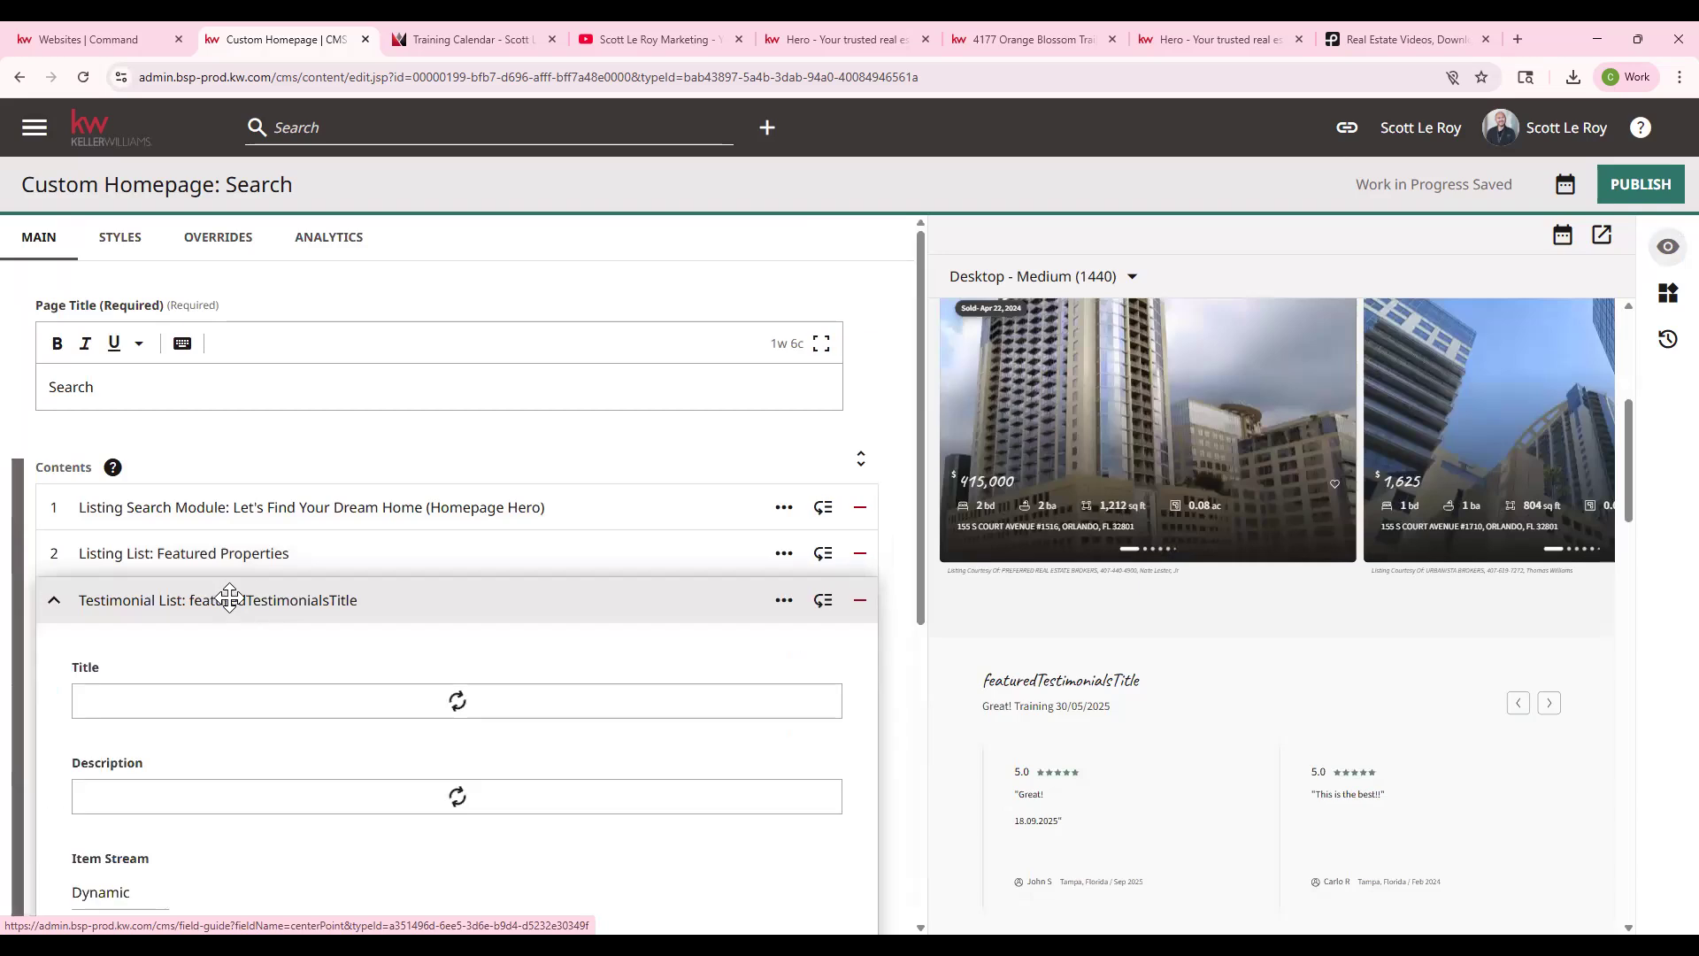
{"action": "scroll", "coordinate": [671, 648], "scroll_direction": "down", "scroll_amount": 3}
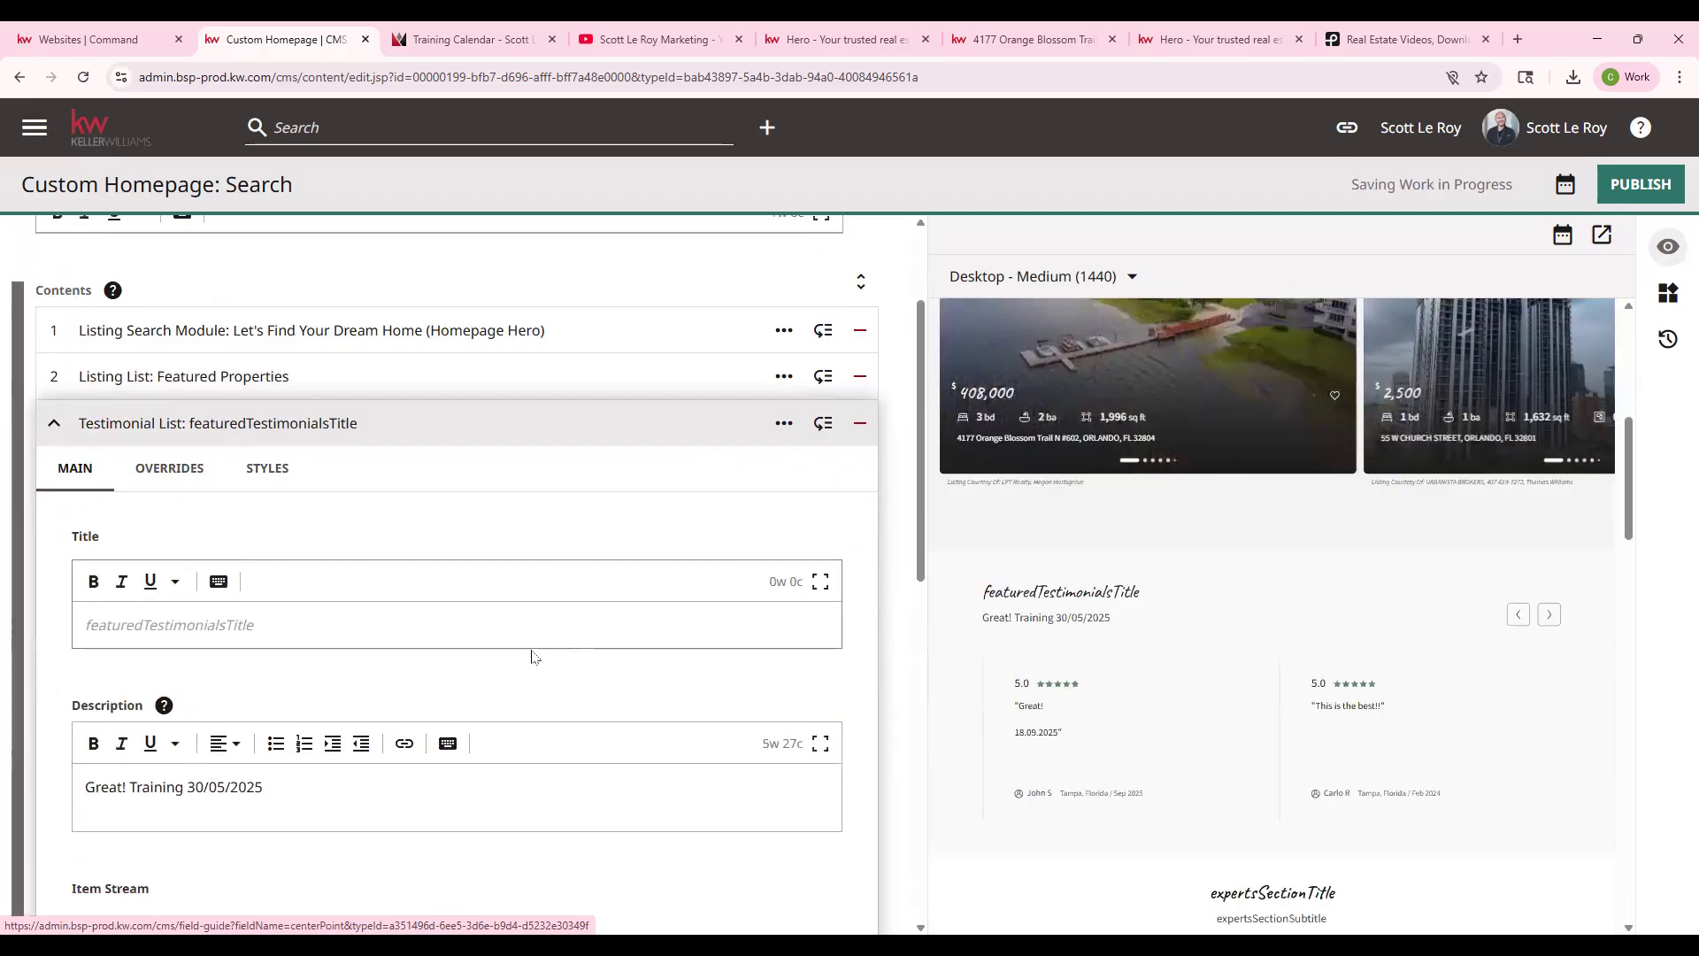
{"action": "scroll", "coordinate": [518, 651], "scroll_direction": "down", "scroll_amount": 1}
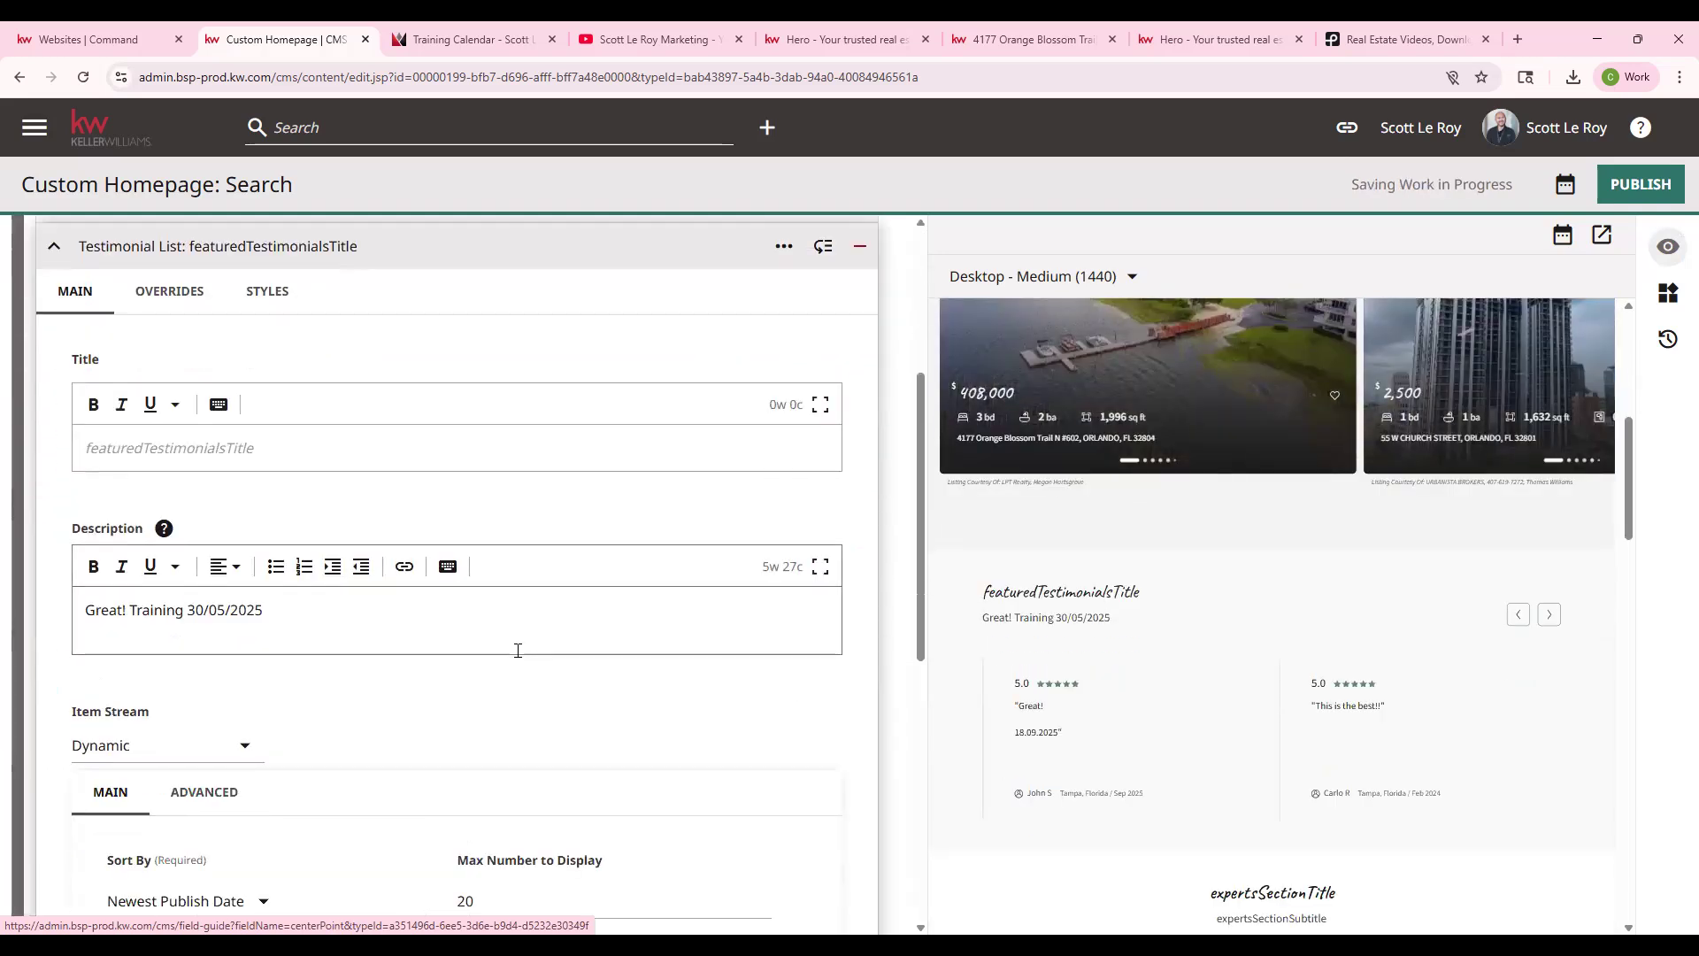
{"action": "scroll", "coordinate": [516, 650], "scroll_direction": "up", "scroll_amount": 2}
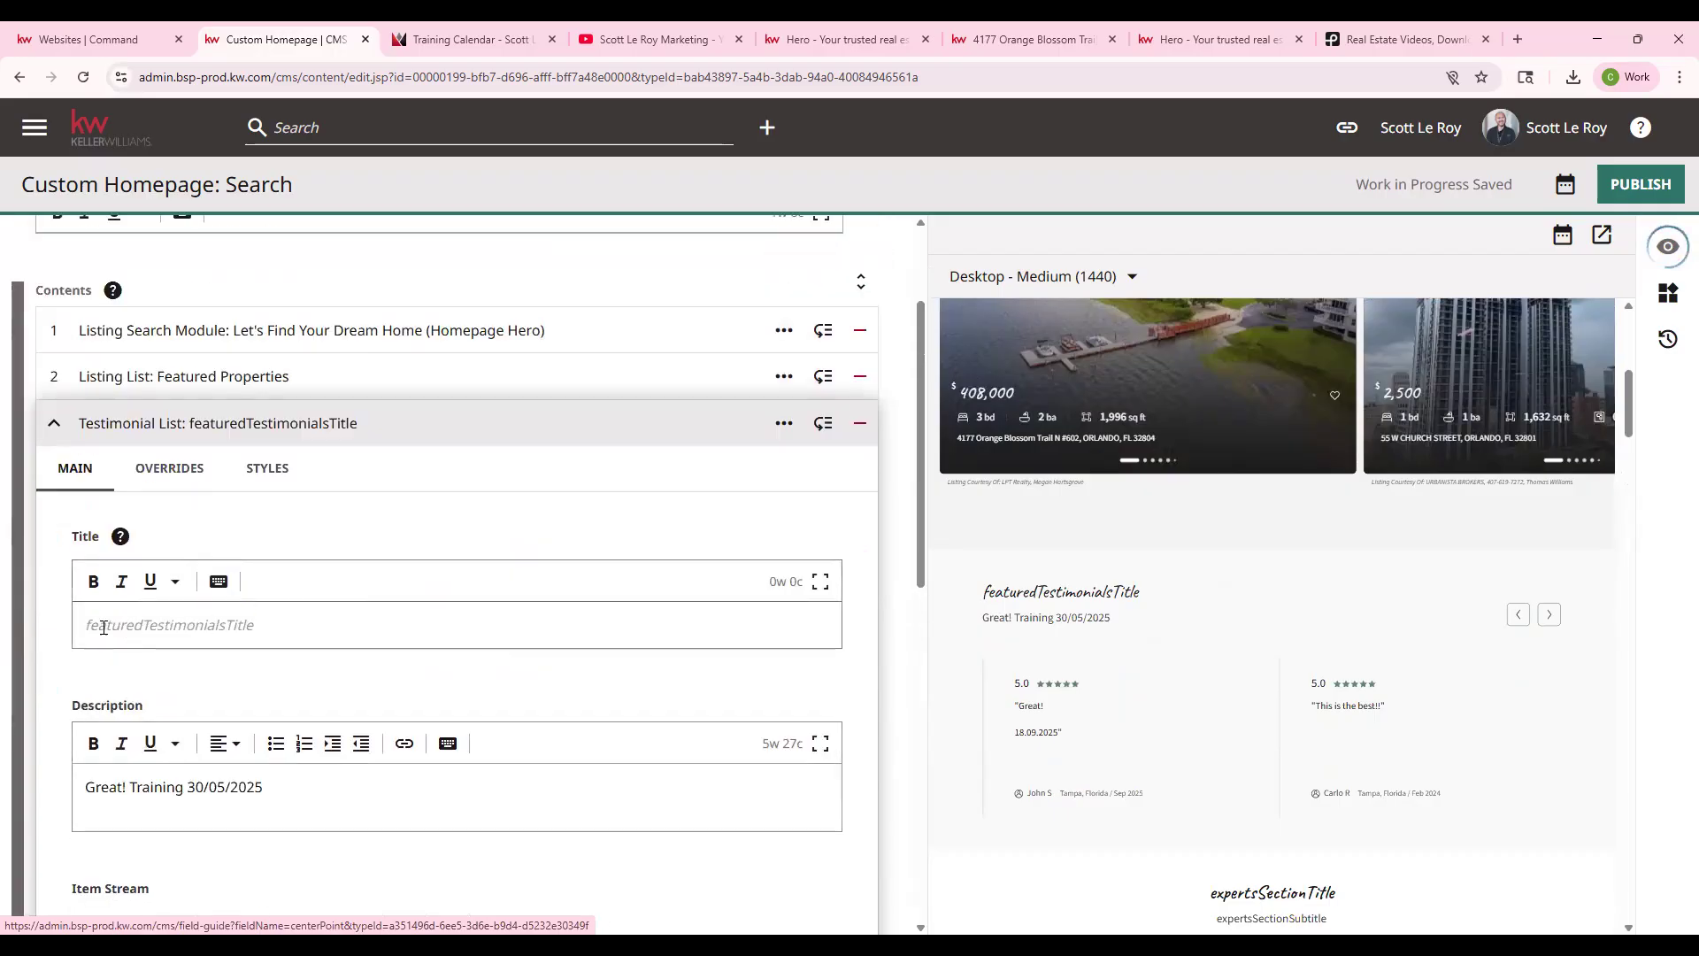
{"action": "scroll", "coordinate": [175, 683], "scroll_direction": "down", "scroll_amount": 1}
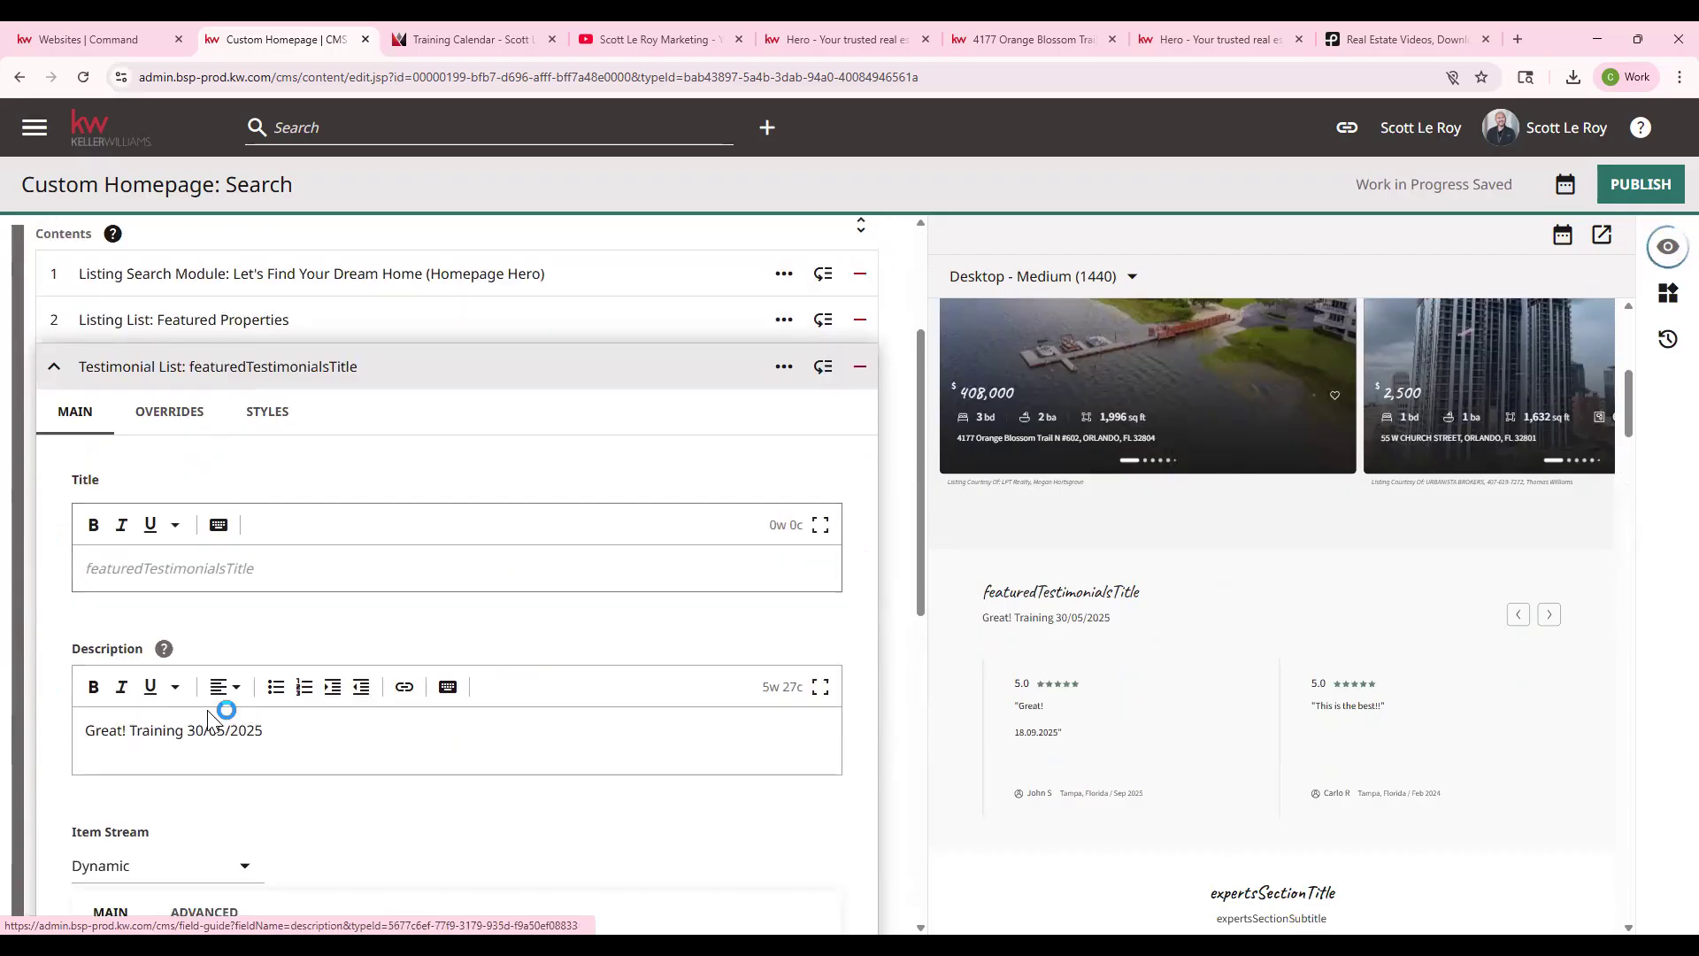
{"action": "scroll", "coordinate": [208, 717], "scroll_direction": "down", "scroll_amount": 3}
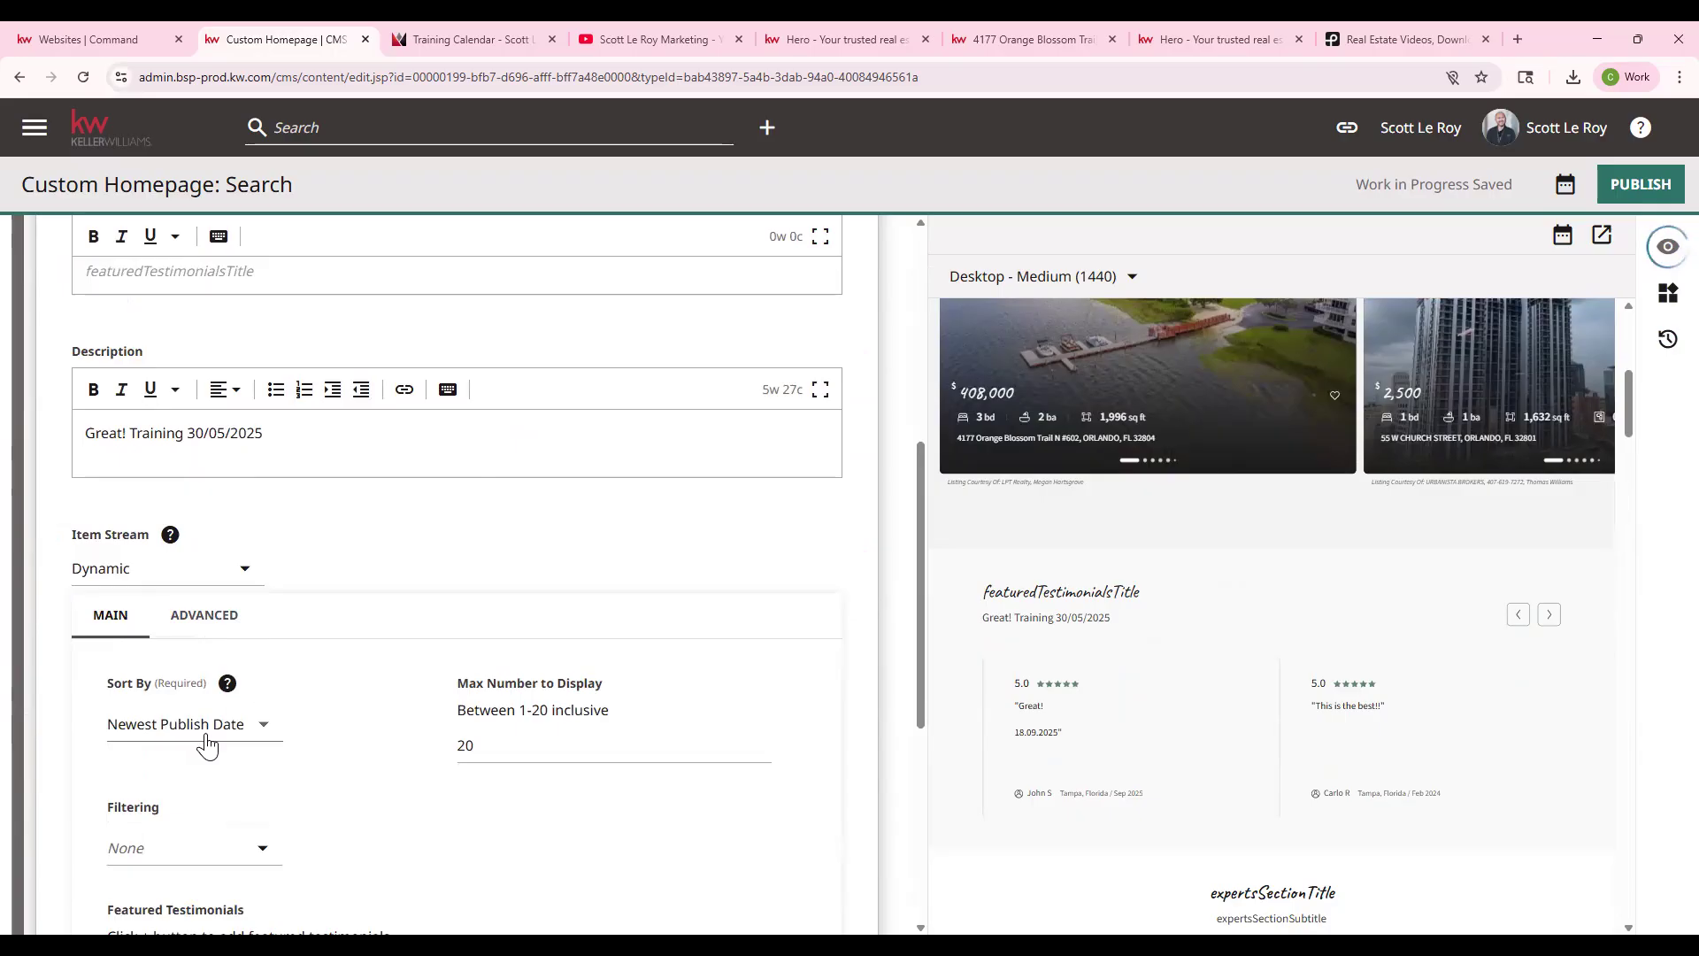
- Keep sorting by Newest Publish Date and filtering None, then add a featured testimonial slot
{"action": "left_click", "coordinate": [188, 724]}
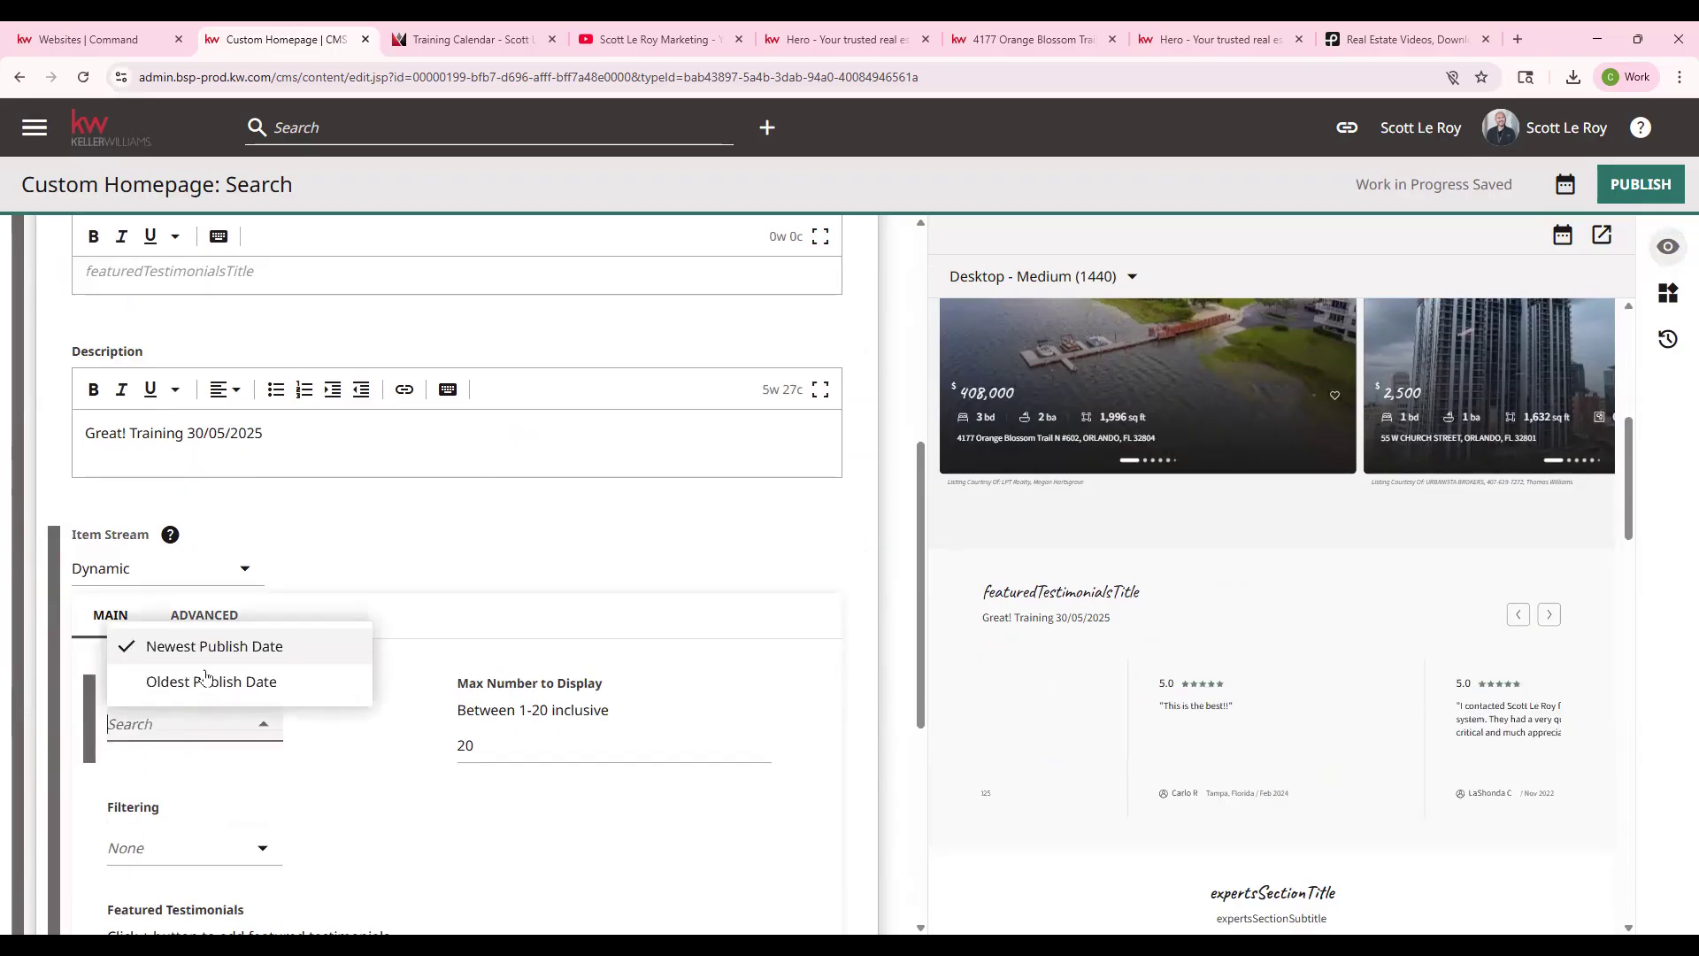
{"action": "left_click", "coordinate": [375, 731]}
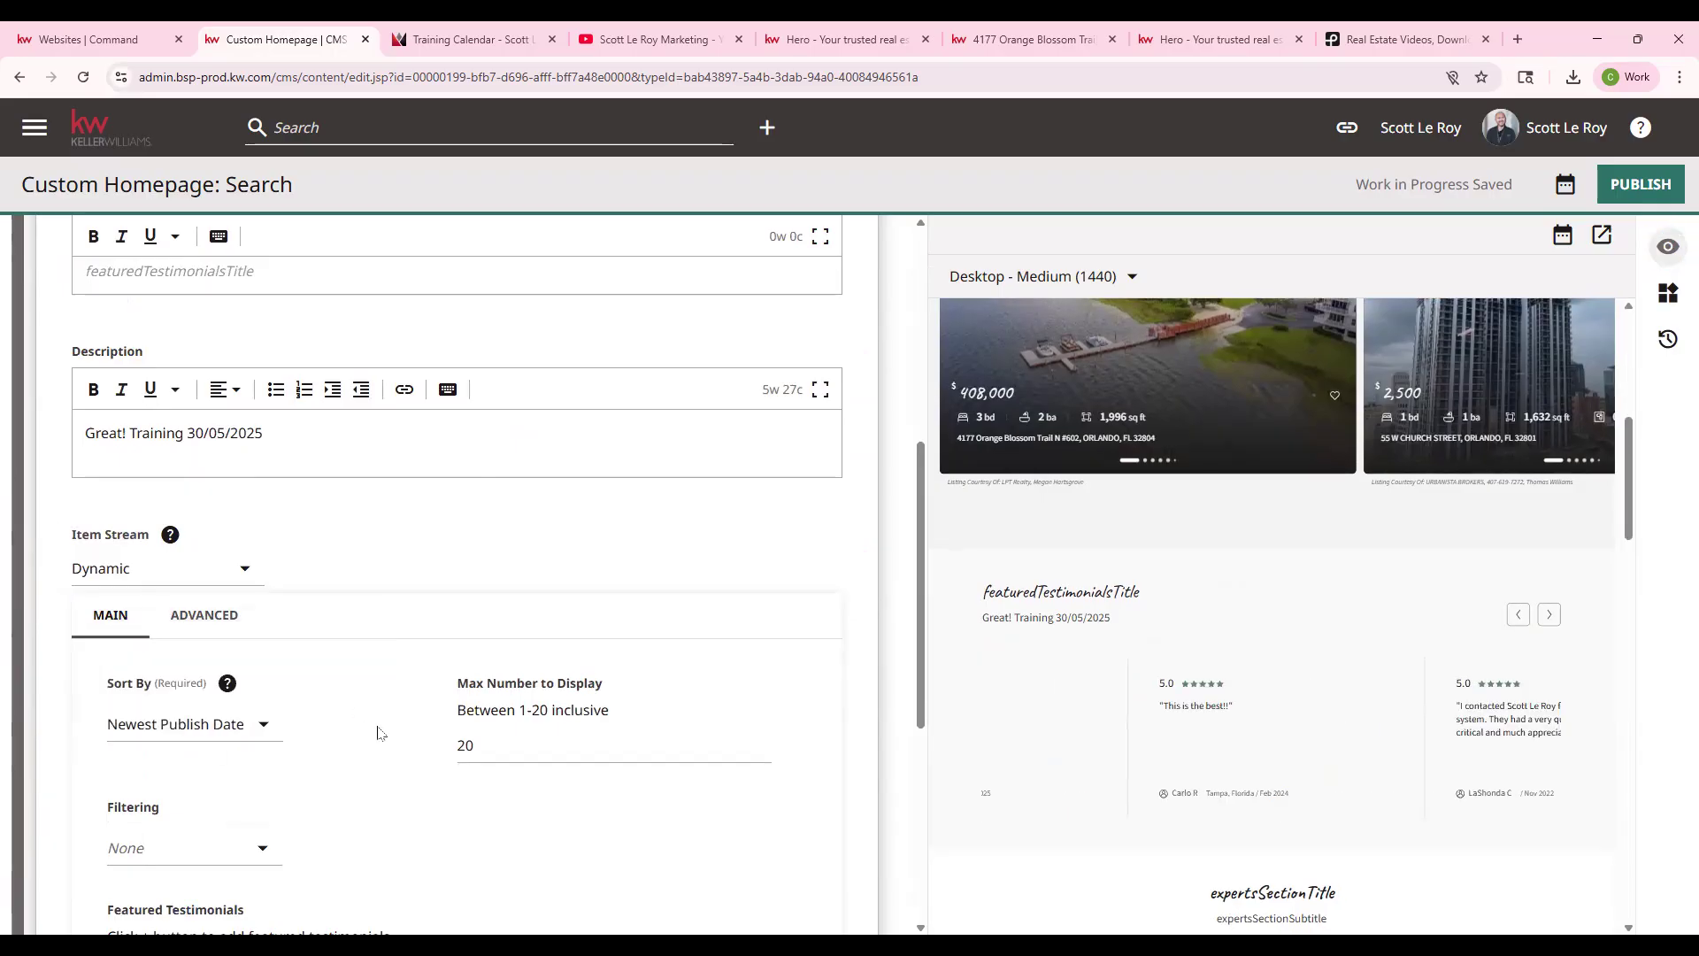
{"action": "scroll", "coordinate": [561, 664], "scroll_direction": "down", "scroll_amount": 3}
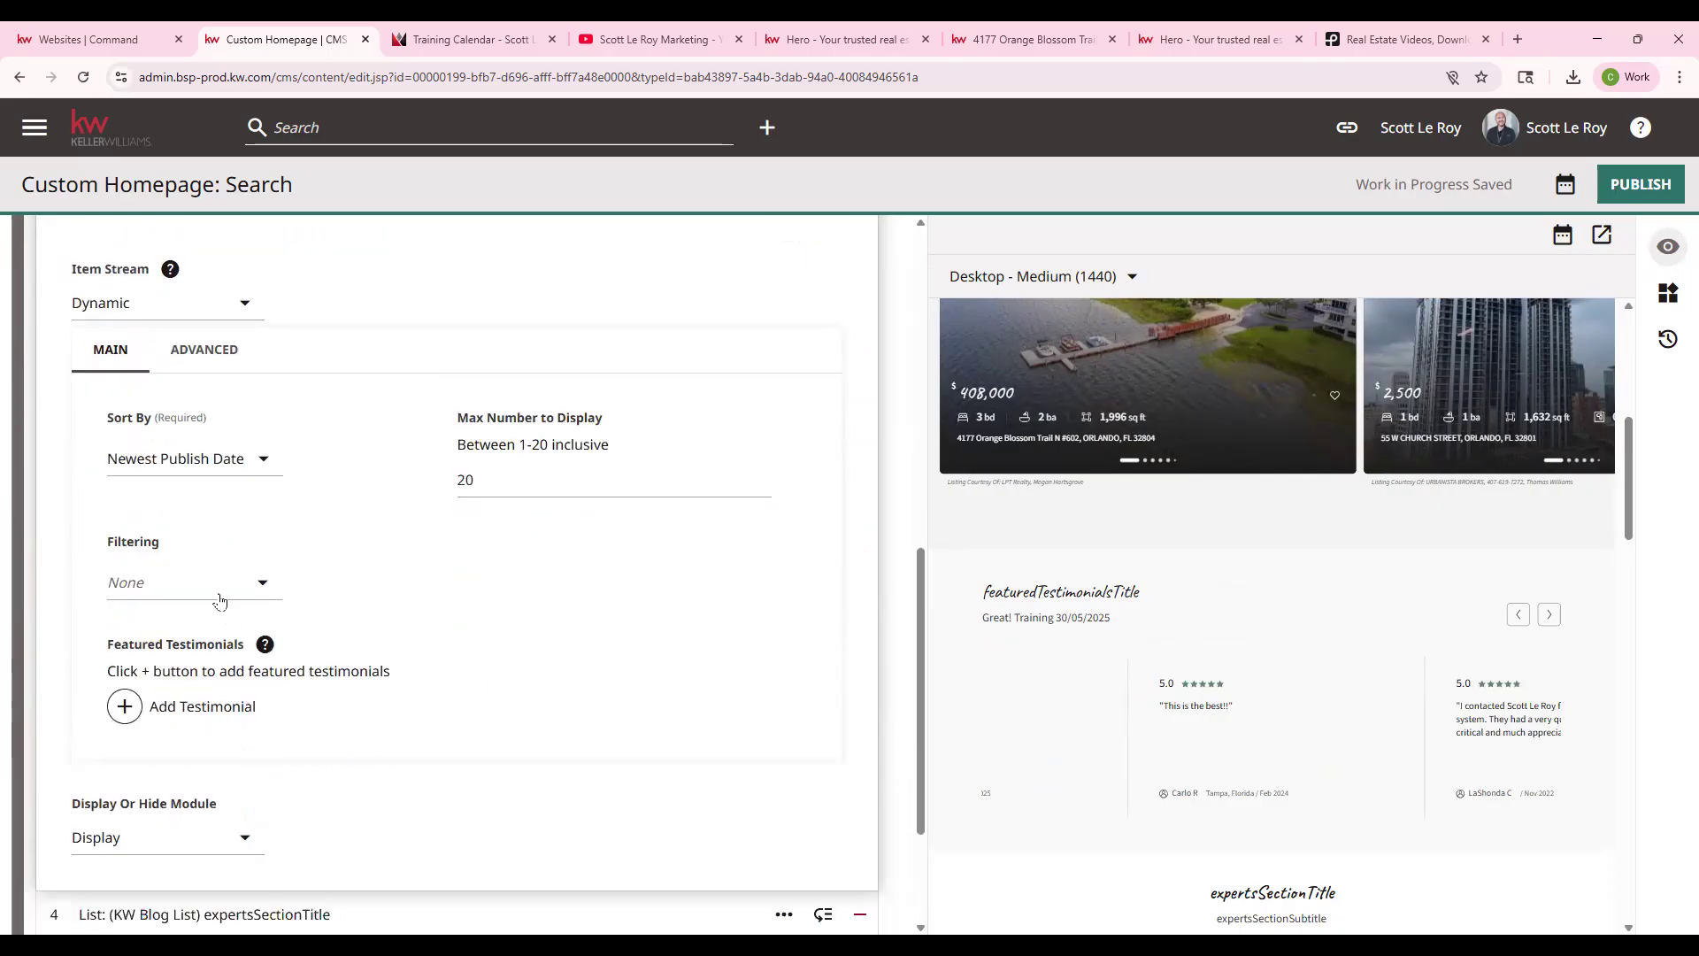
{"action": "left_click", "coordinate": [221, 593]}
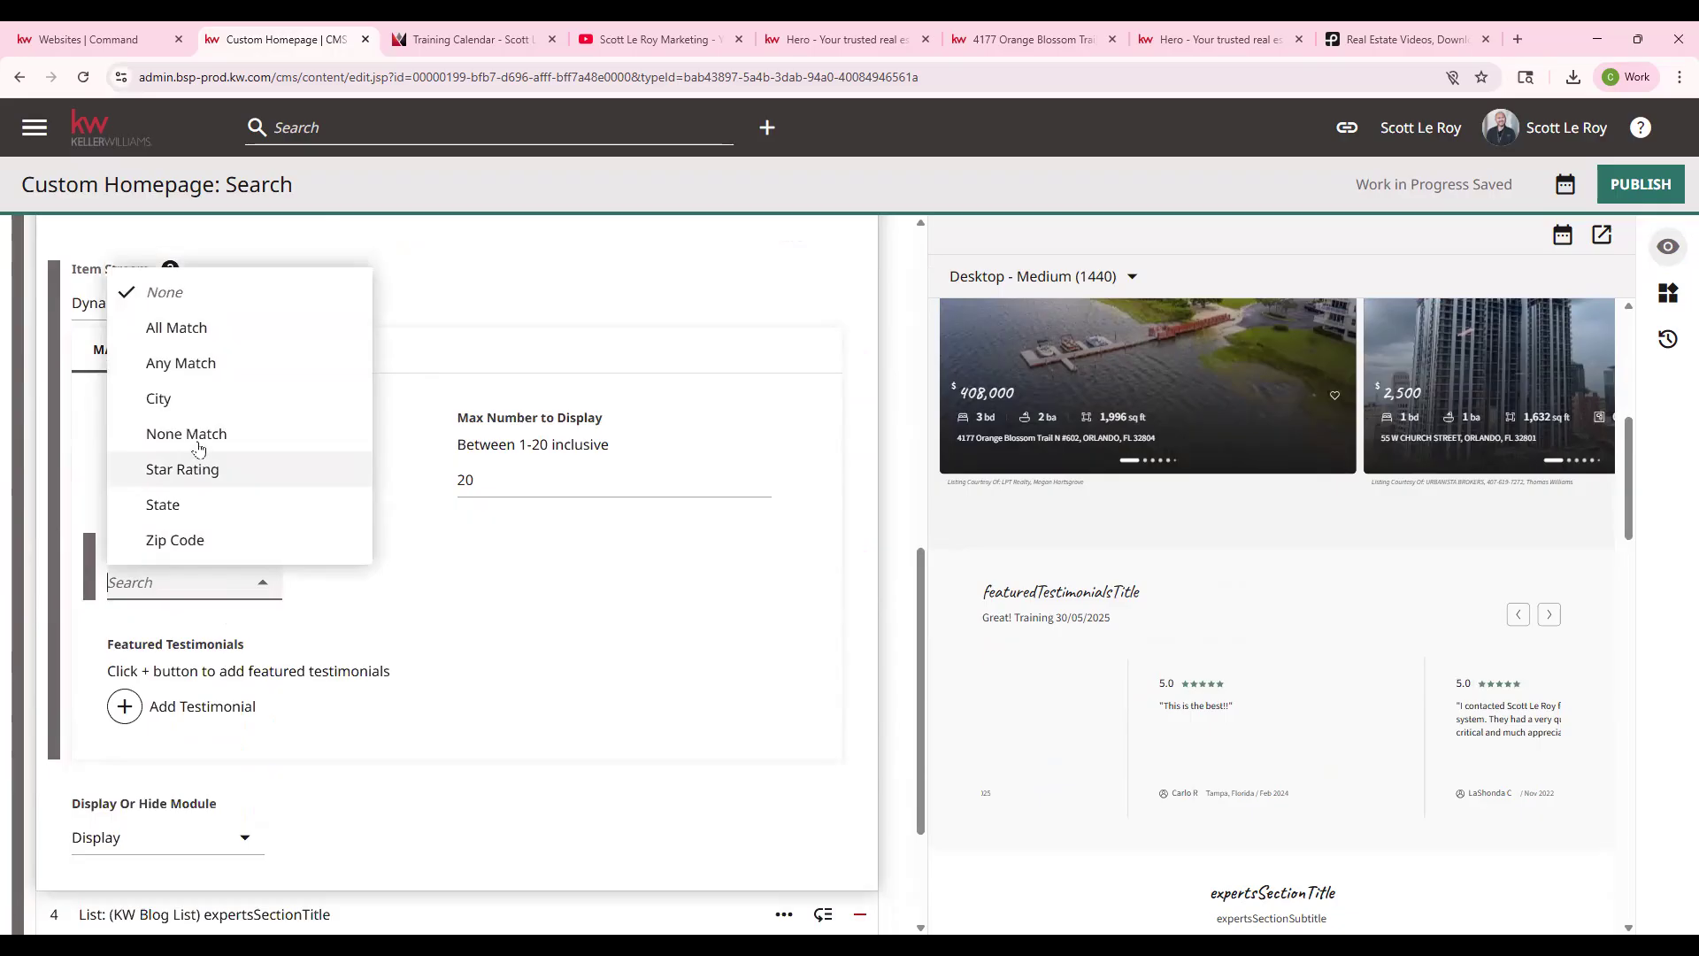
{"action": "left_click", "coordinate": [499, 593]}
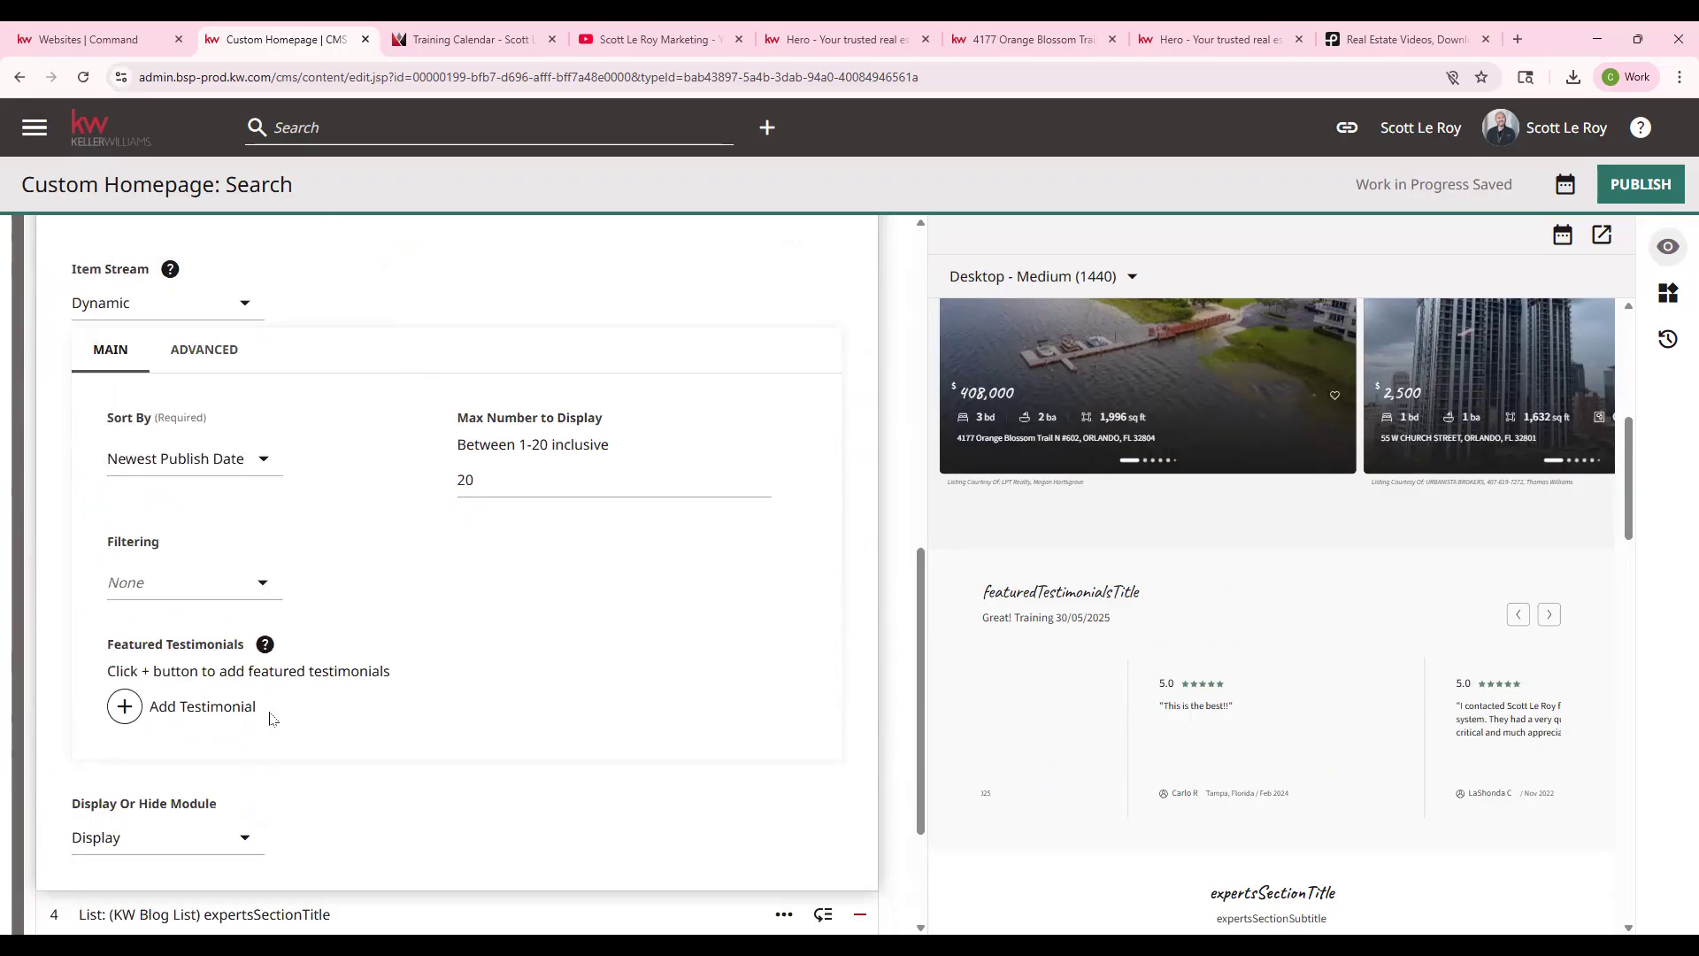
{"action": "left_click", "coordinate": [161, 708]}
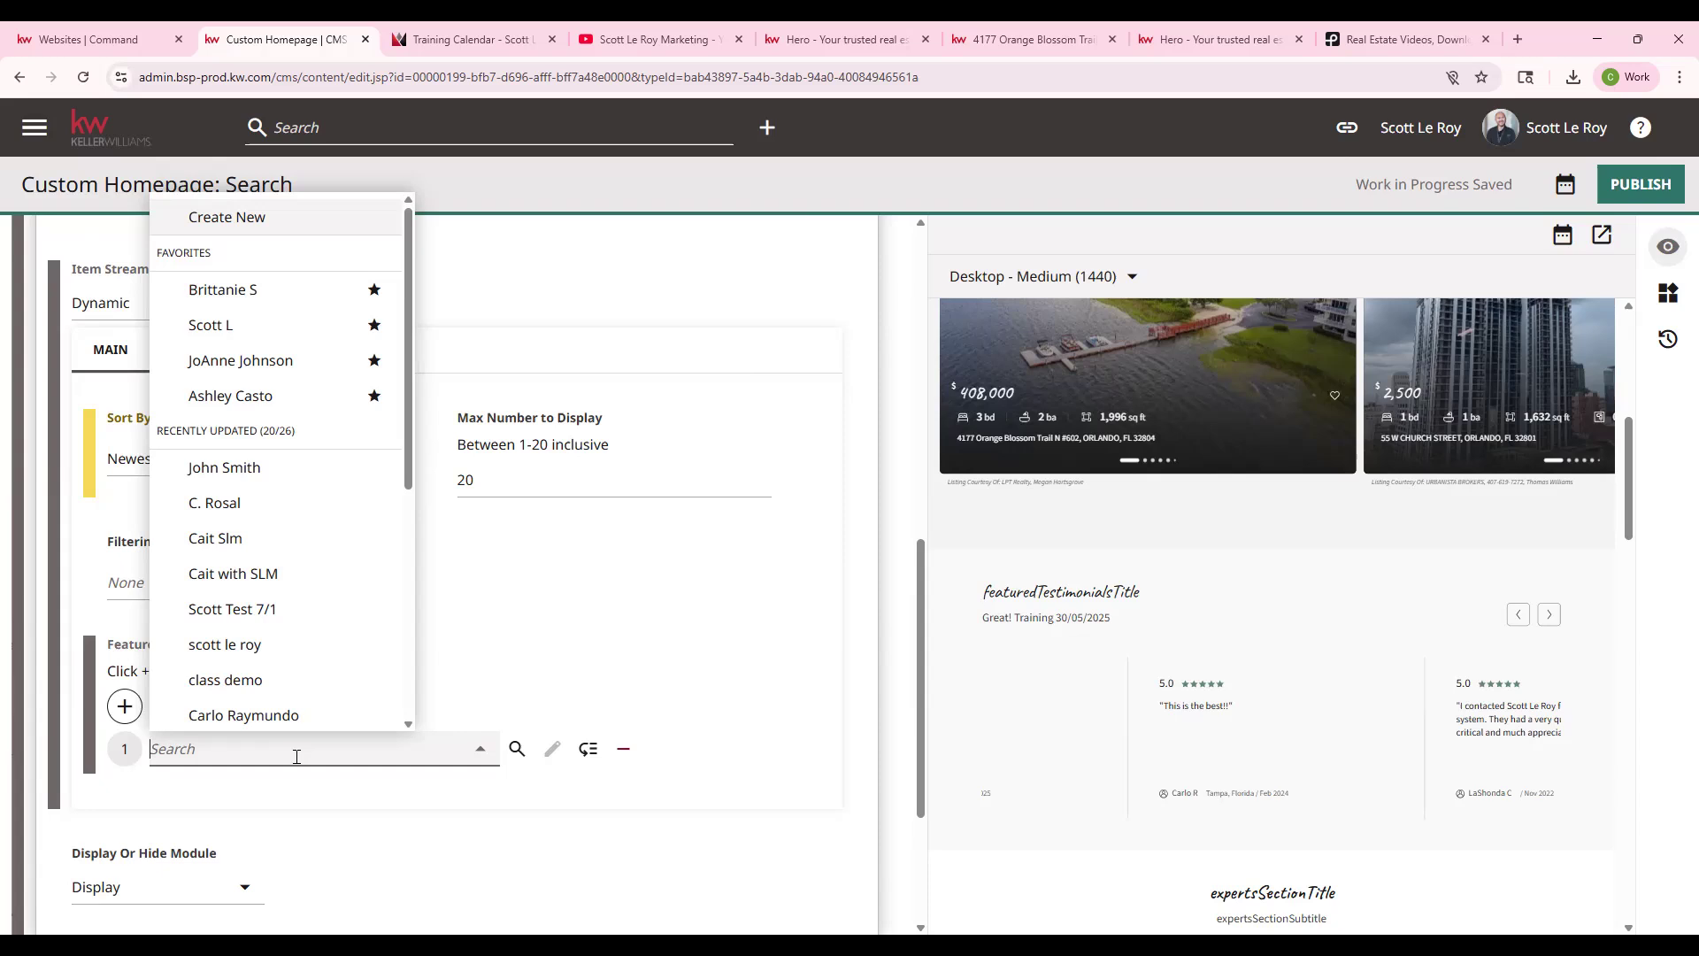
- Check the live Featured Testimonials section, pick a testimonial, and add an empty slot above it
{"action": "left_click", "coordinate": [811, 41]}
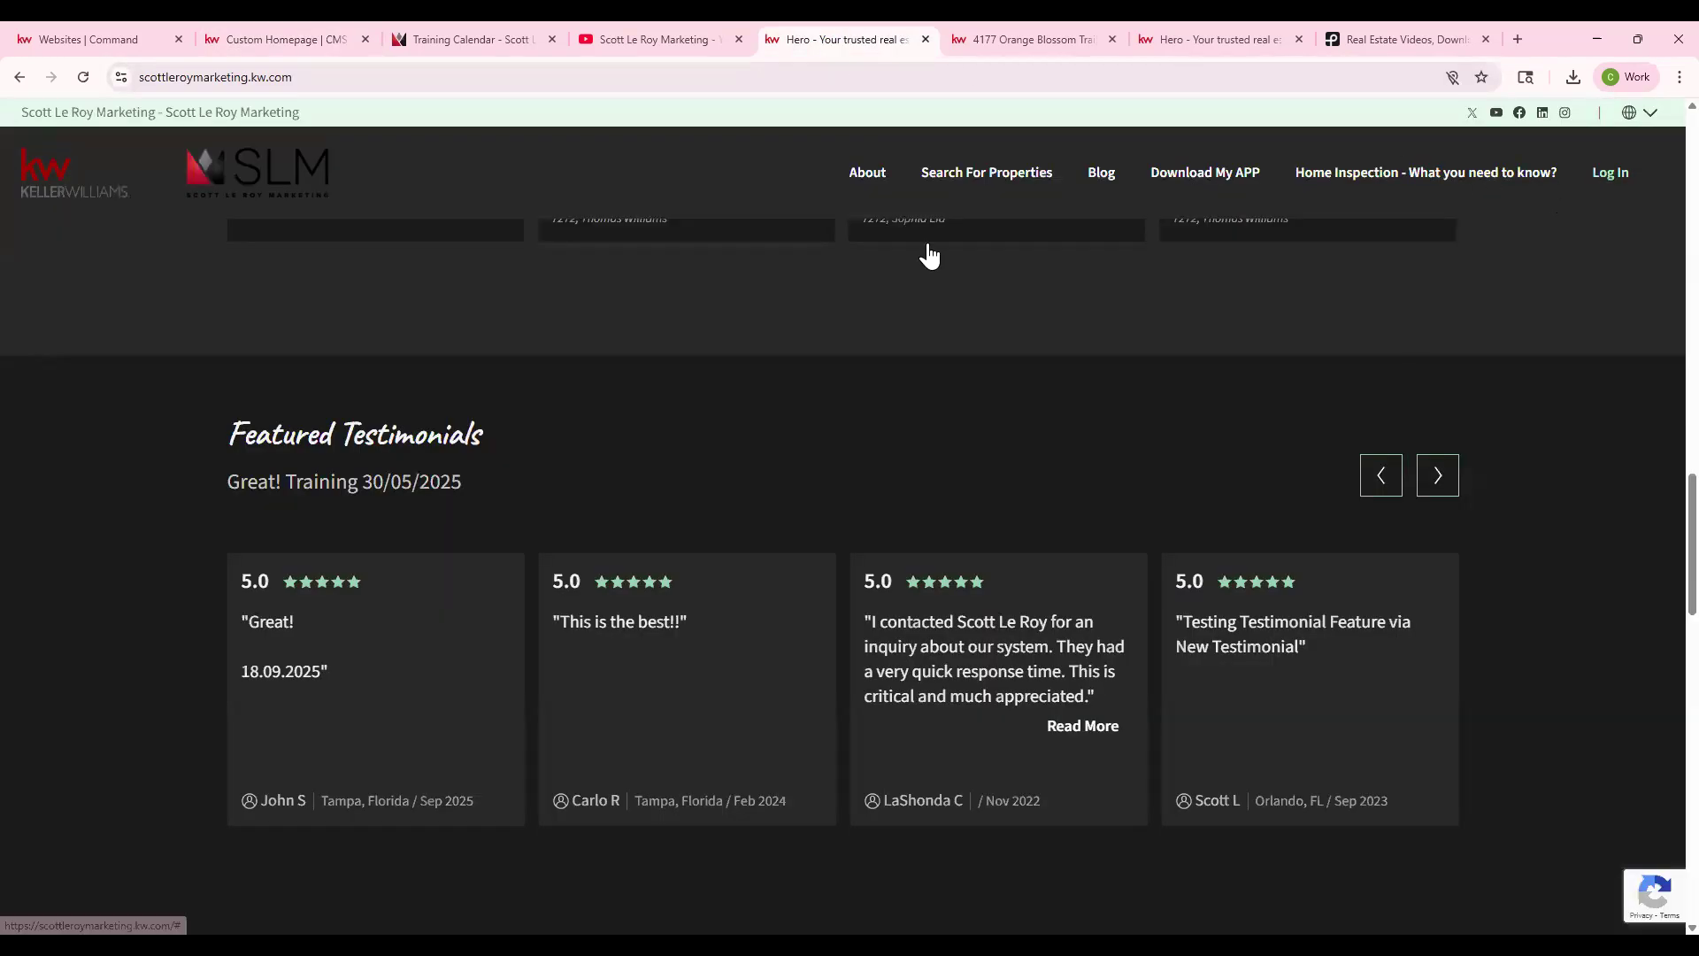
{"action": "left_click", "coordinate": [88, 39]}
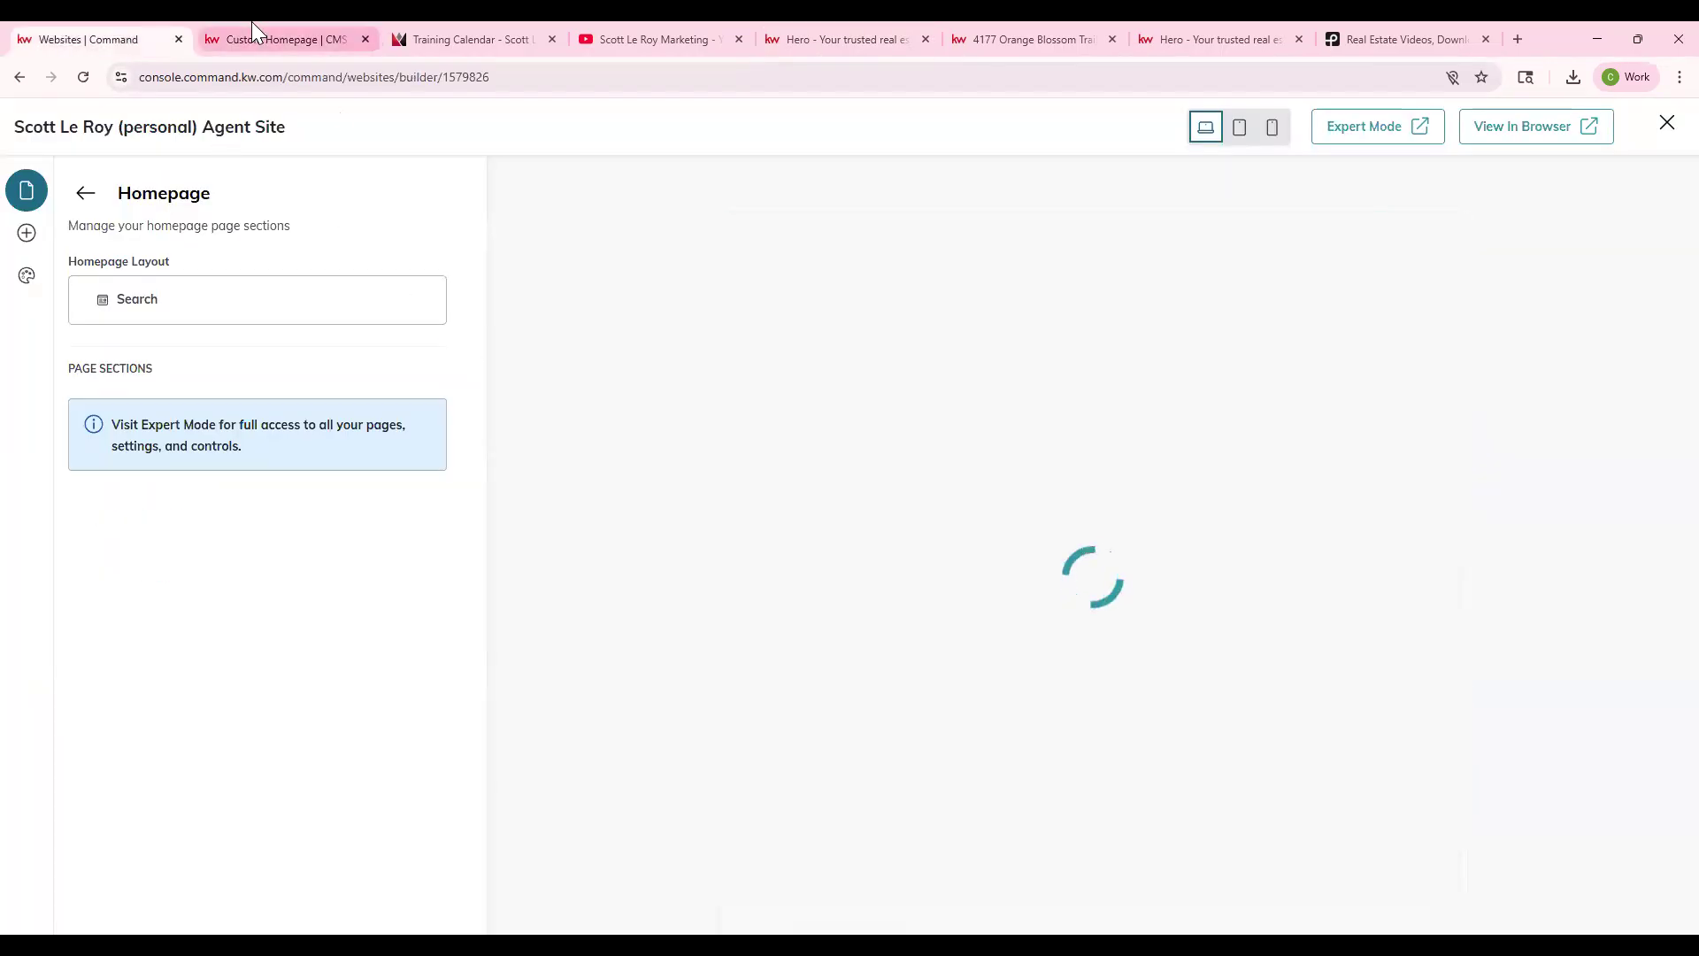
{"action": "left_click", "coordinate": [343, 35]}
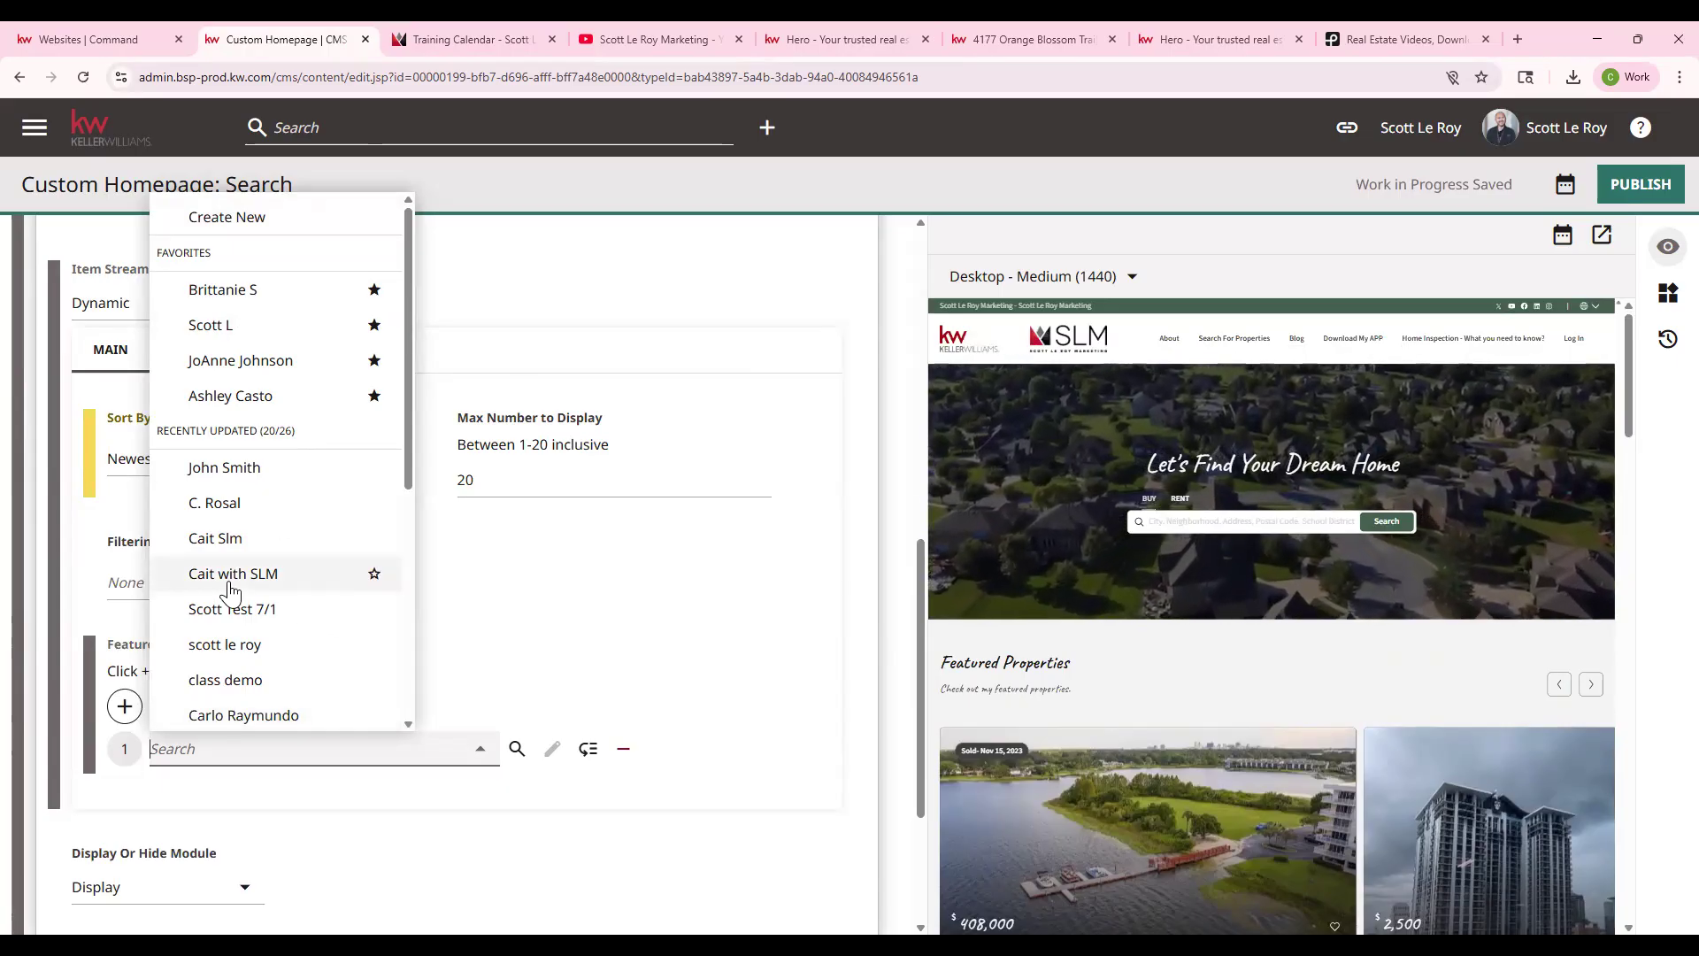
{"action": "left_click", "coordinate": [241, 473]}
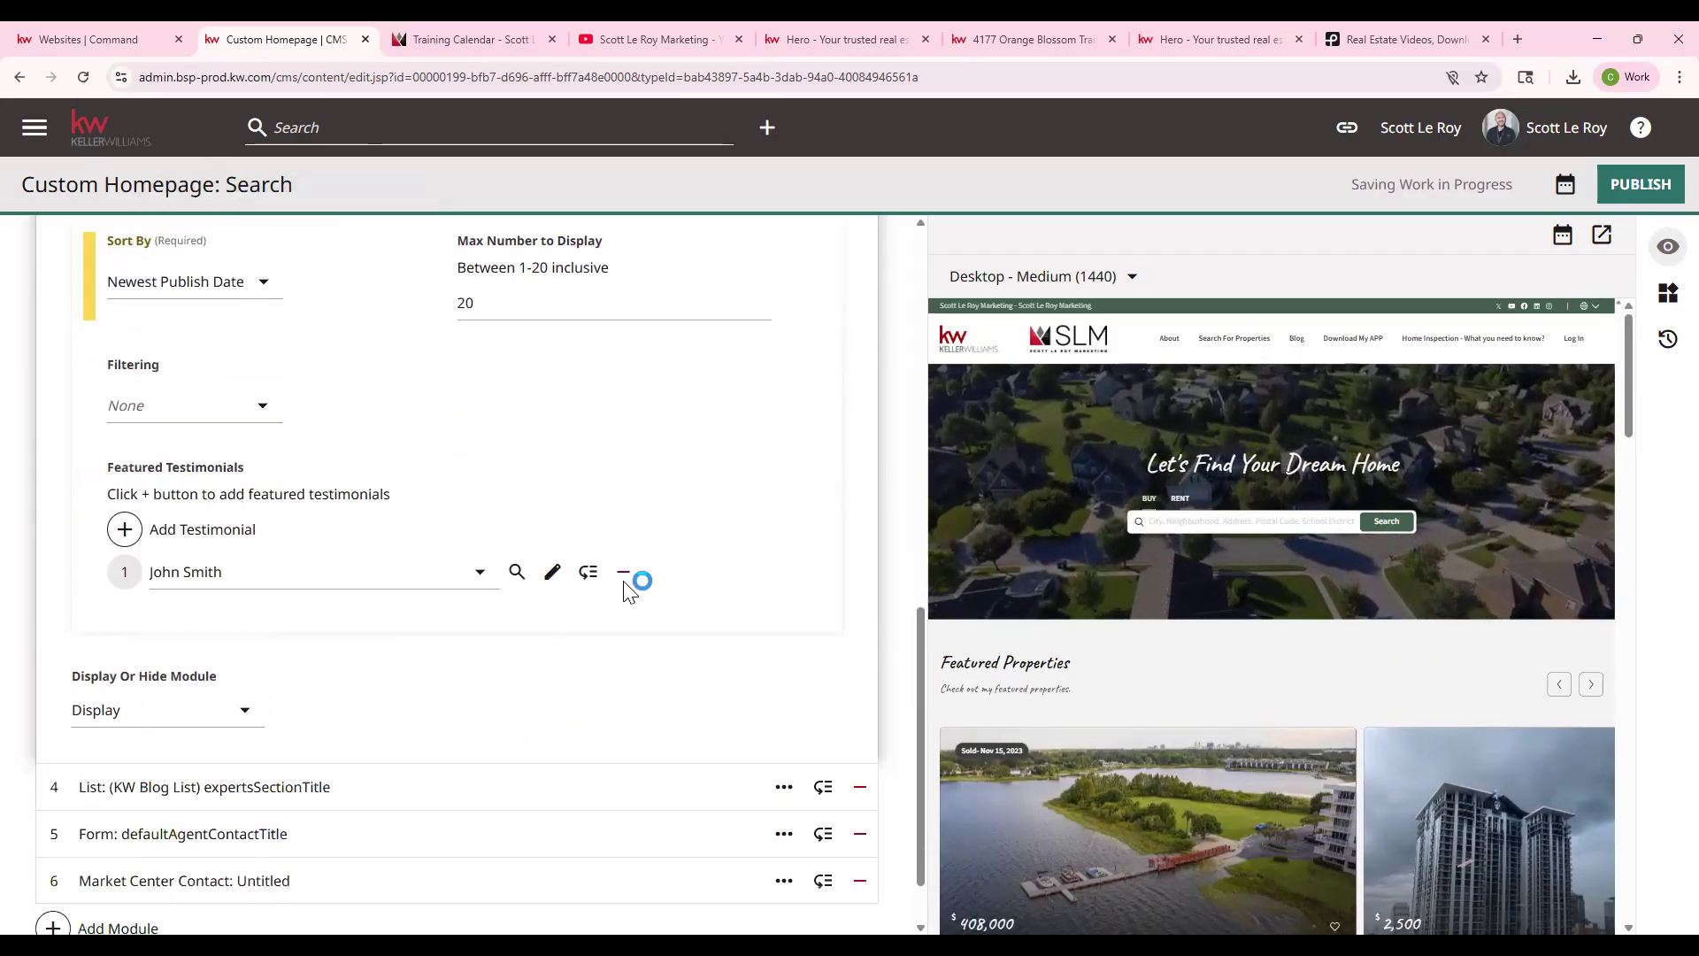
{"action": "left_click", "coordinate": [137, 531]}
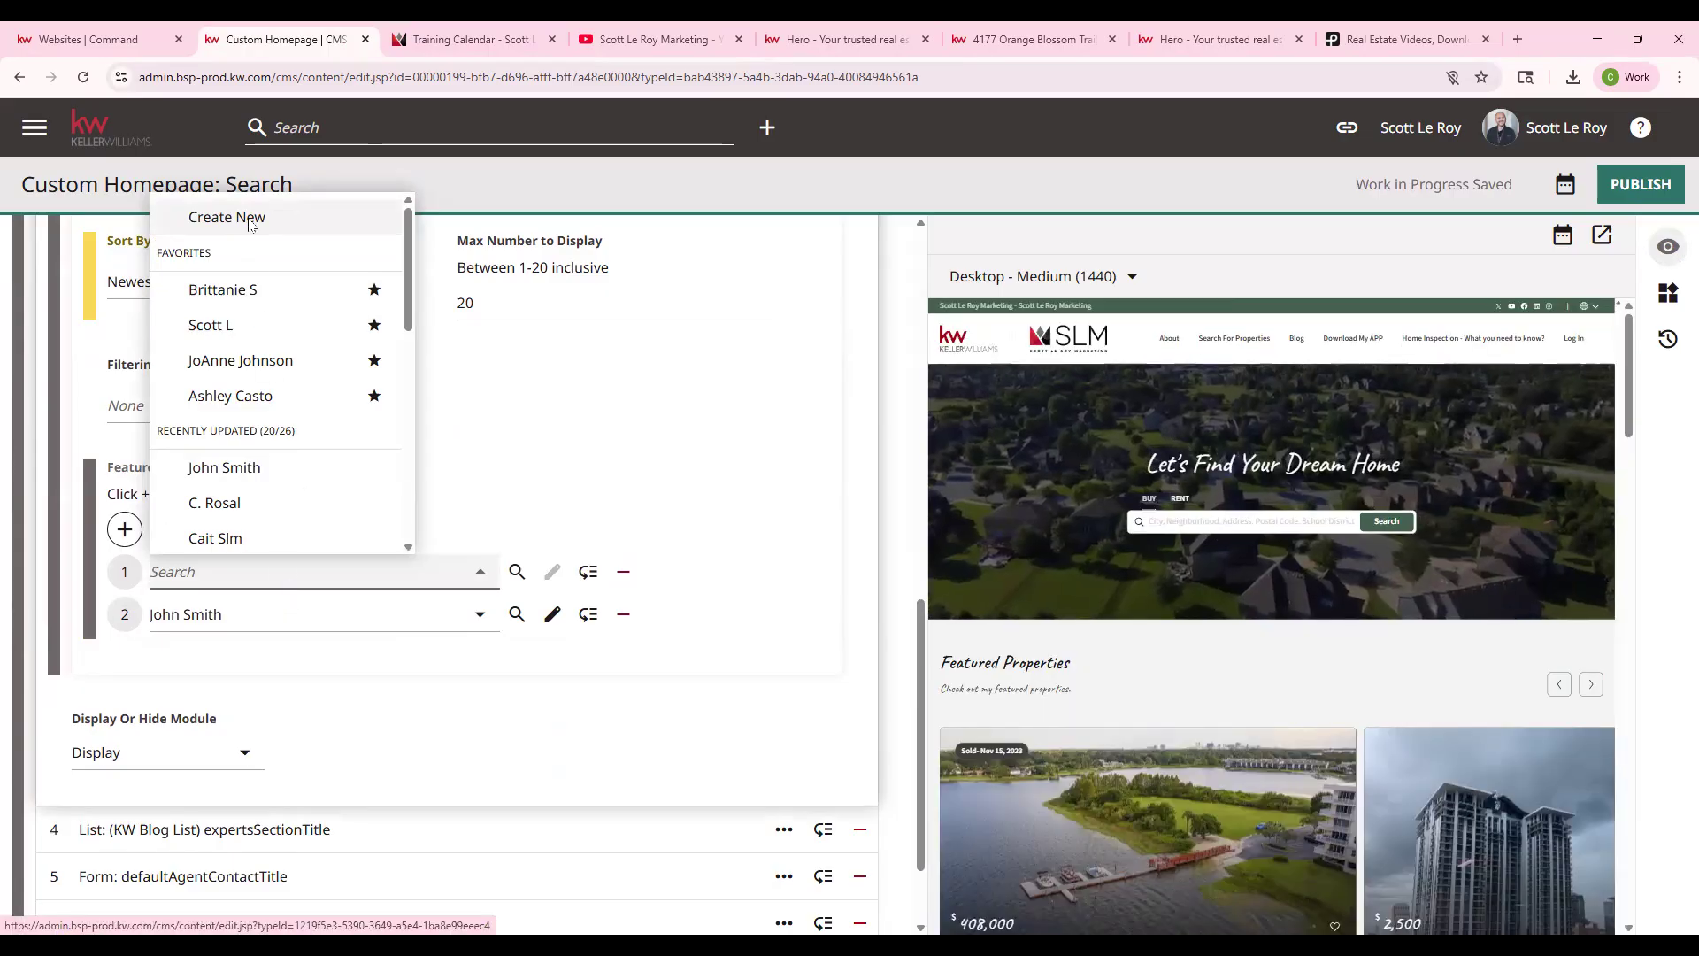
- Create a new testimonial with a 5-star rating and the text 'Great!'
{"action": "left_click", "coordinate": [250, 227]}
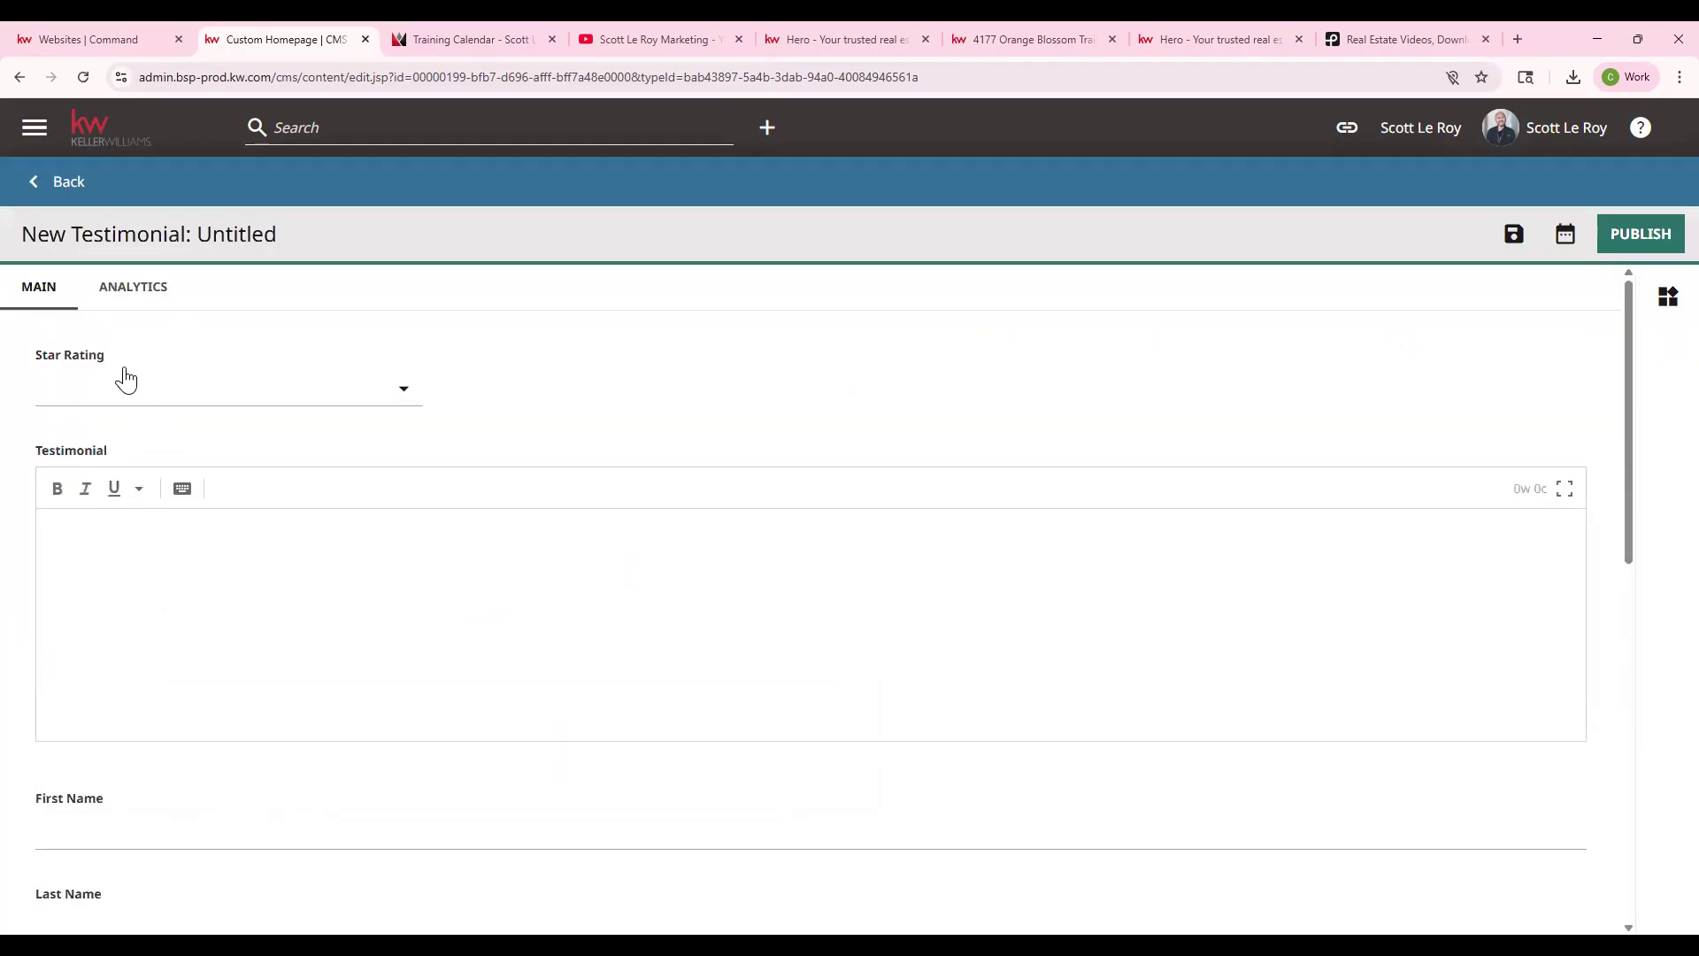
{"action": "left_click", "coordinate": [115, 387]}
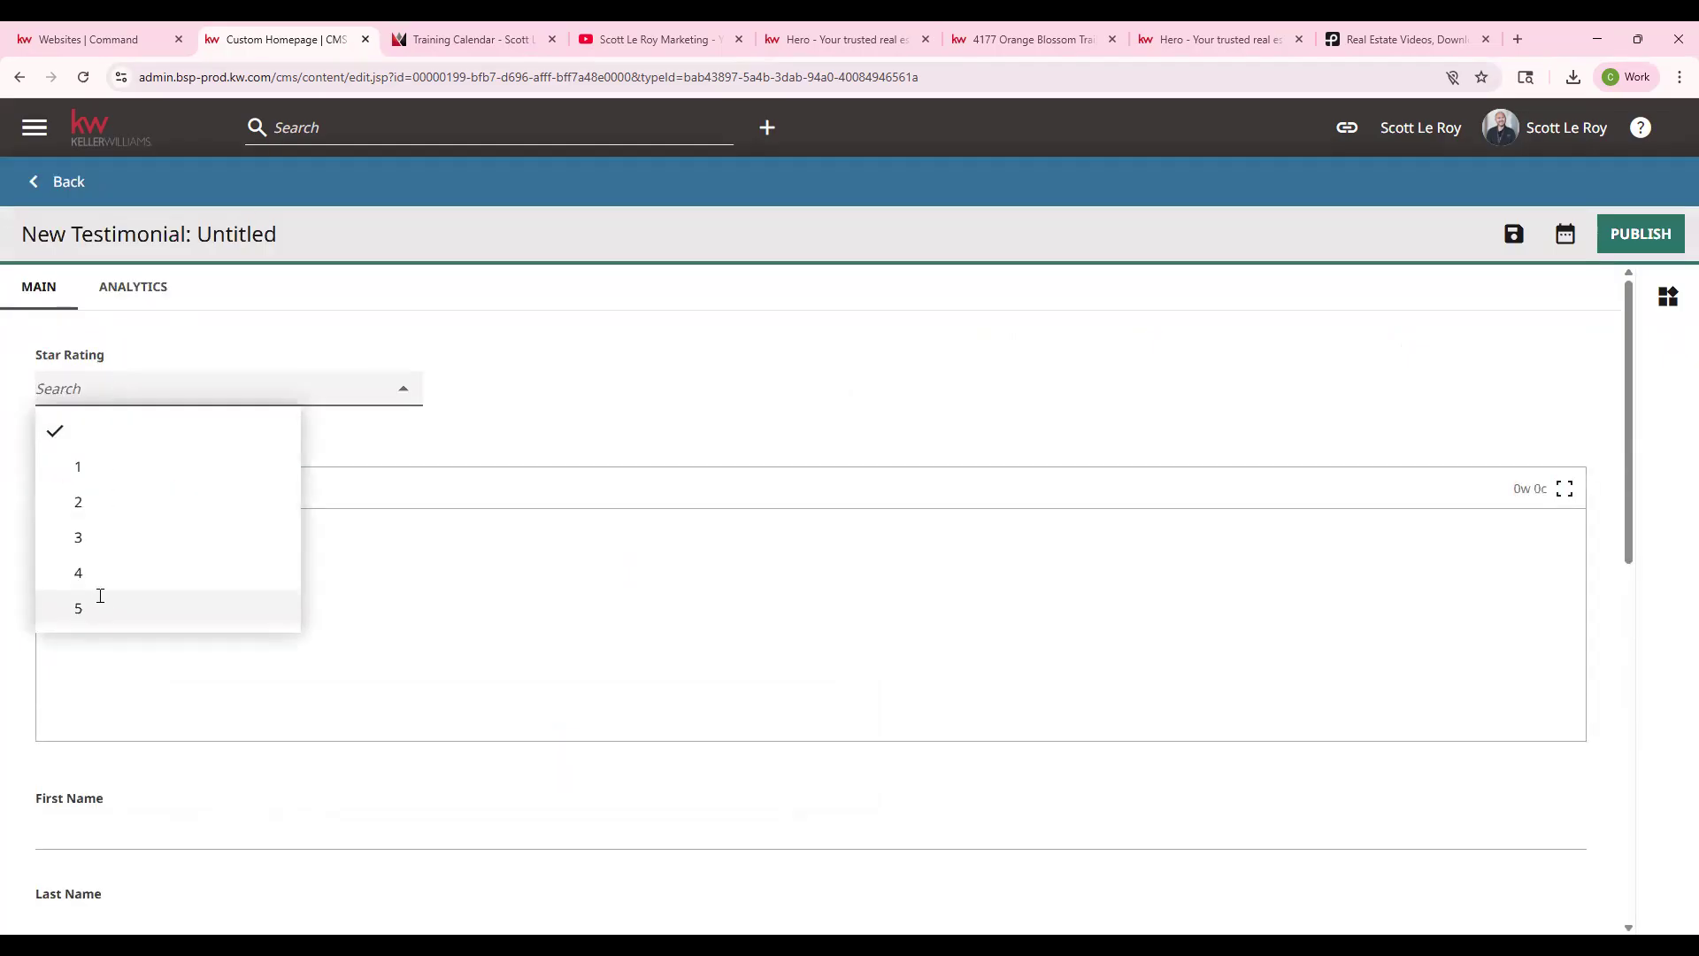
{"action": "left_click", "coordinate": [99, 597]}
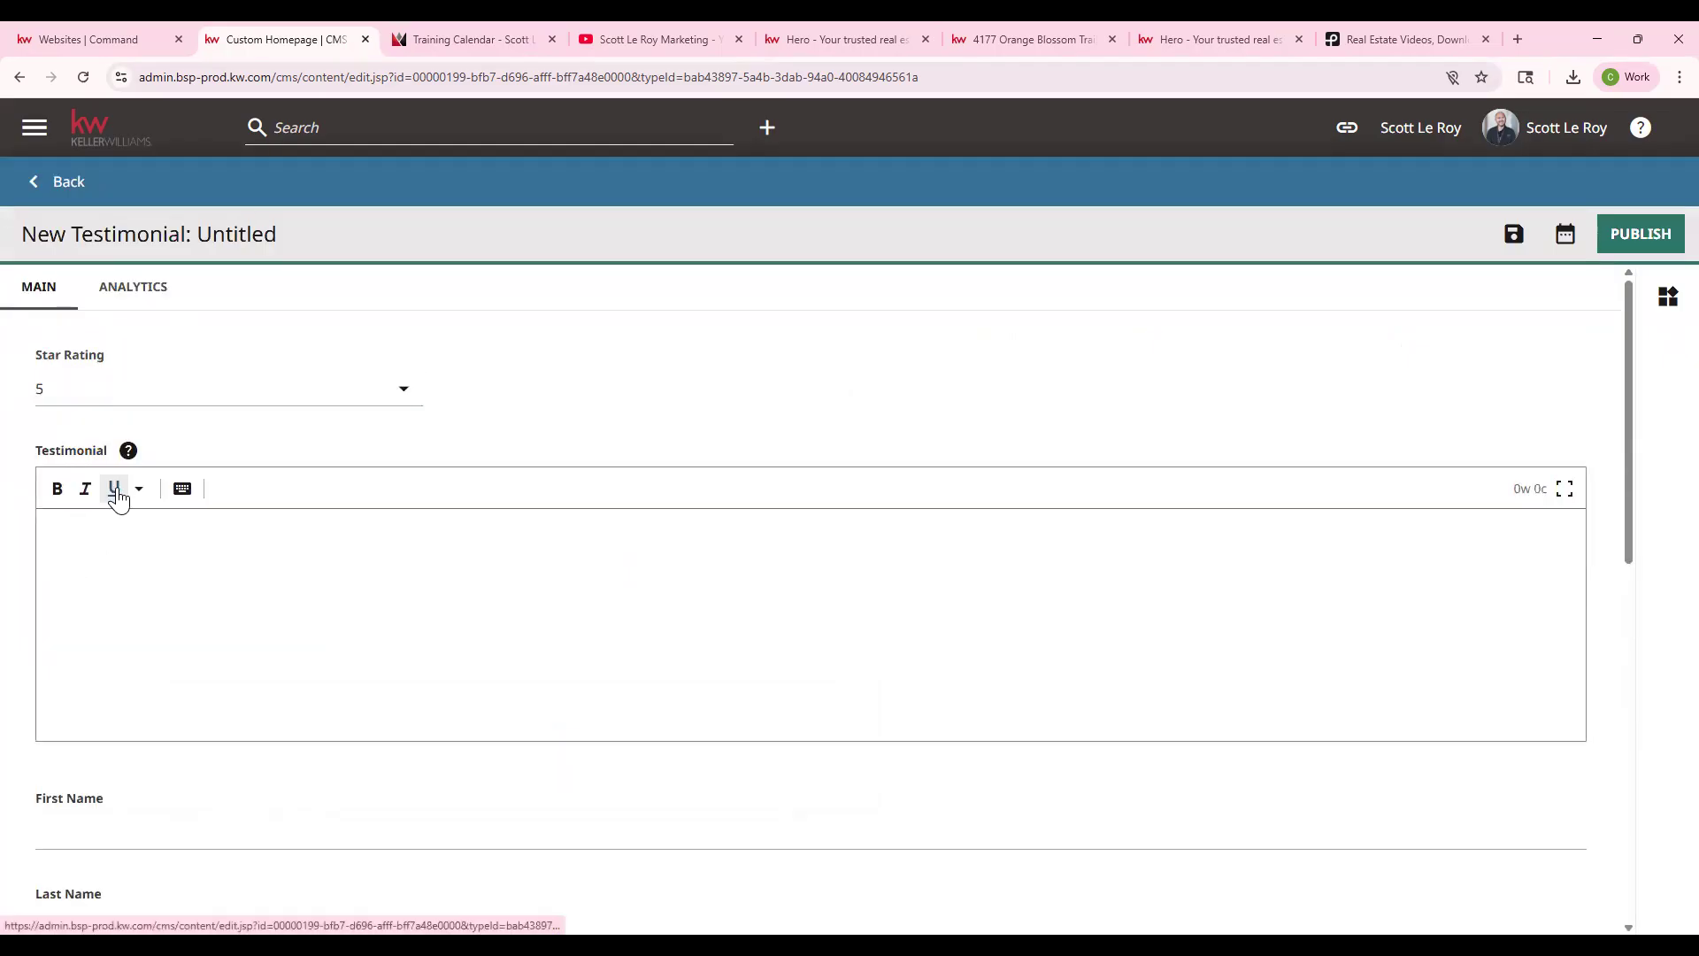
{"action": "left_click", "coordinate": [198, 538]}
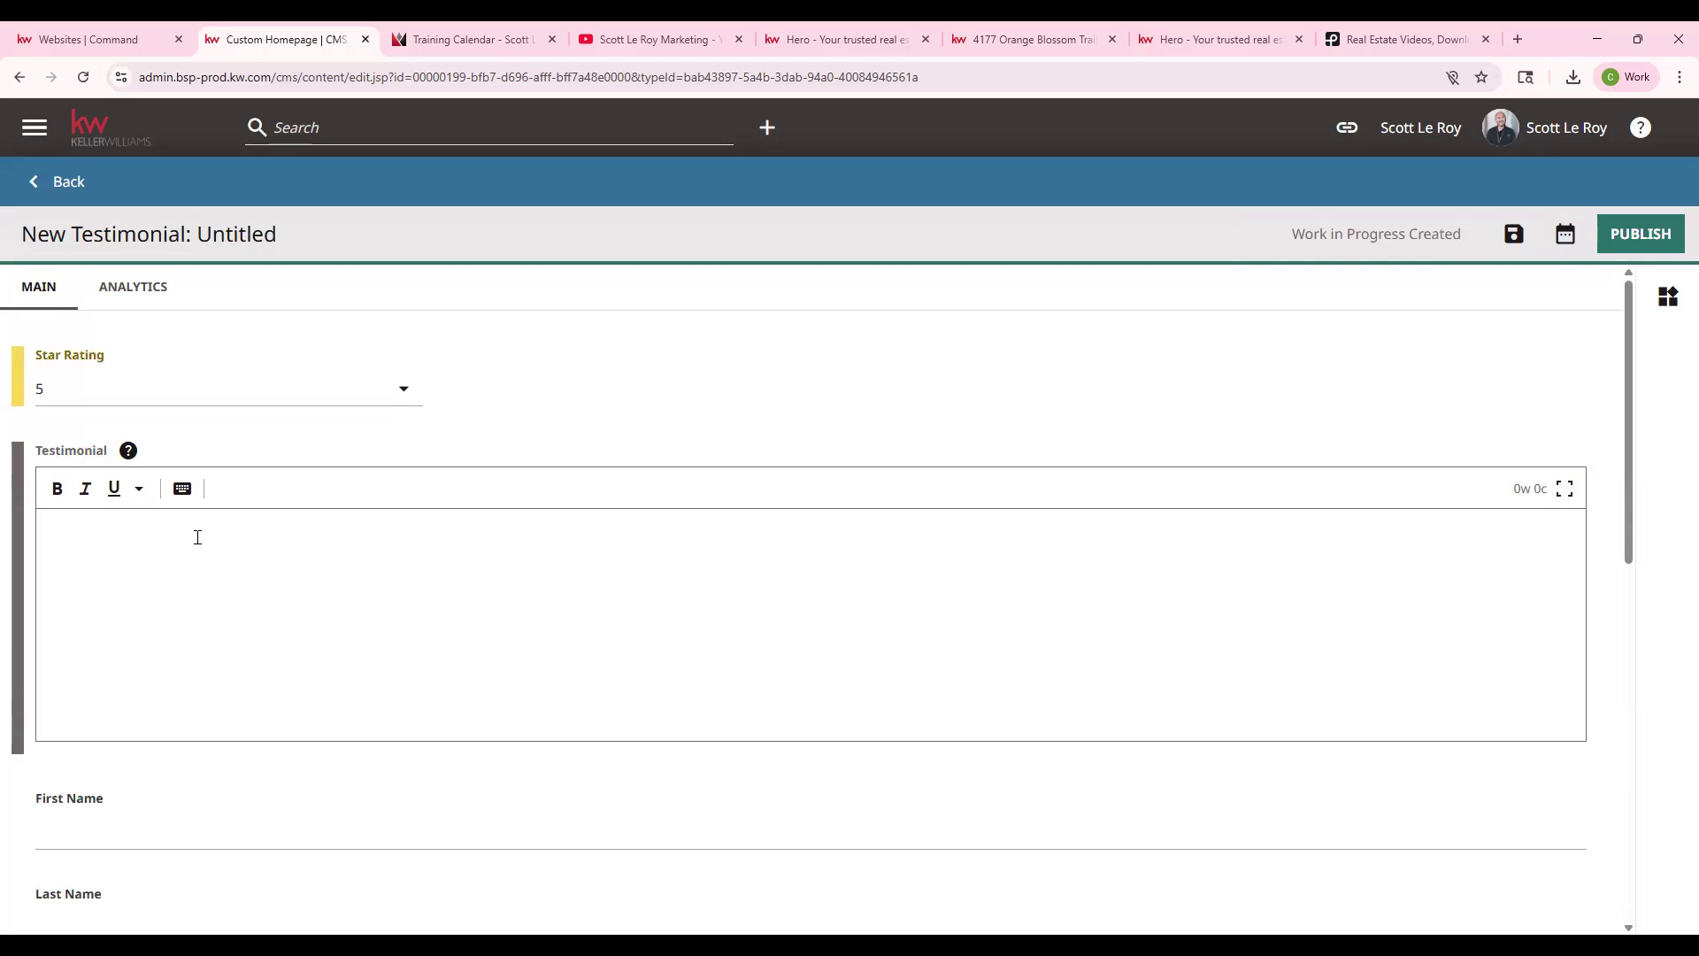
{"action": "type", "text": "Great!"}
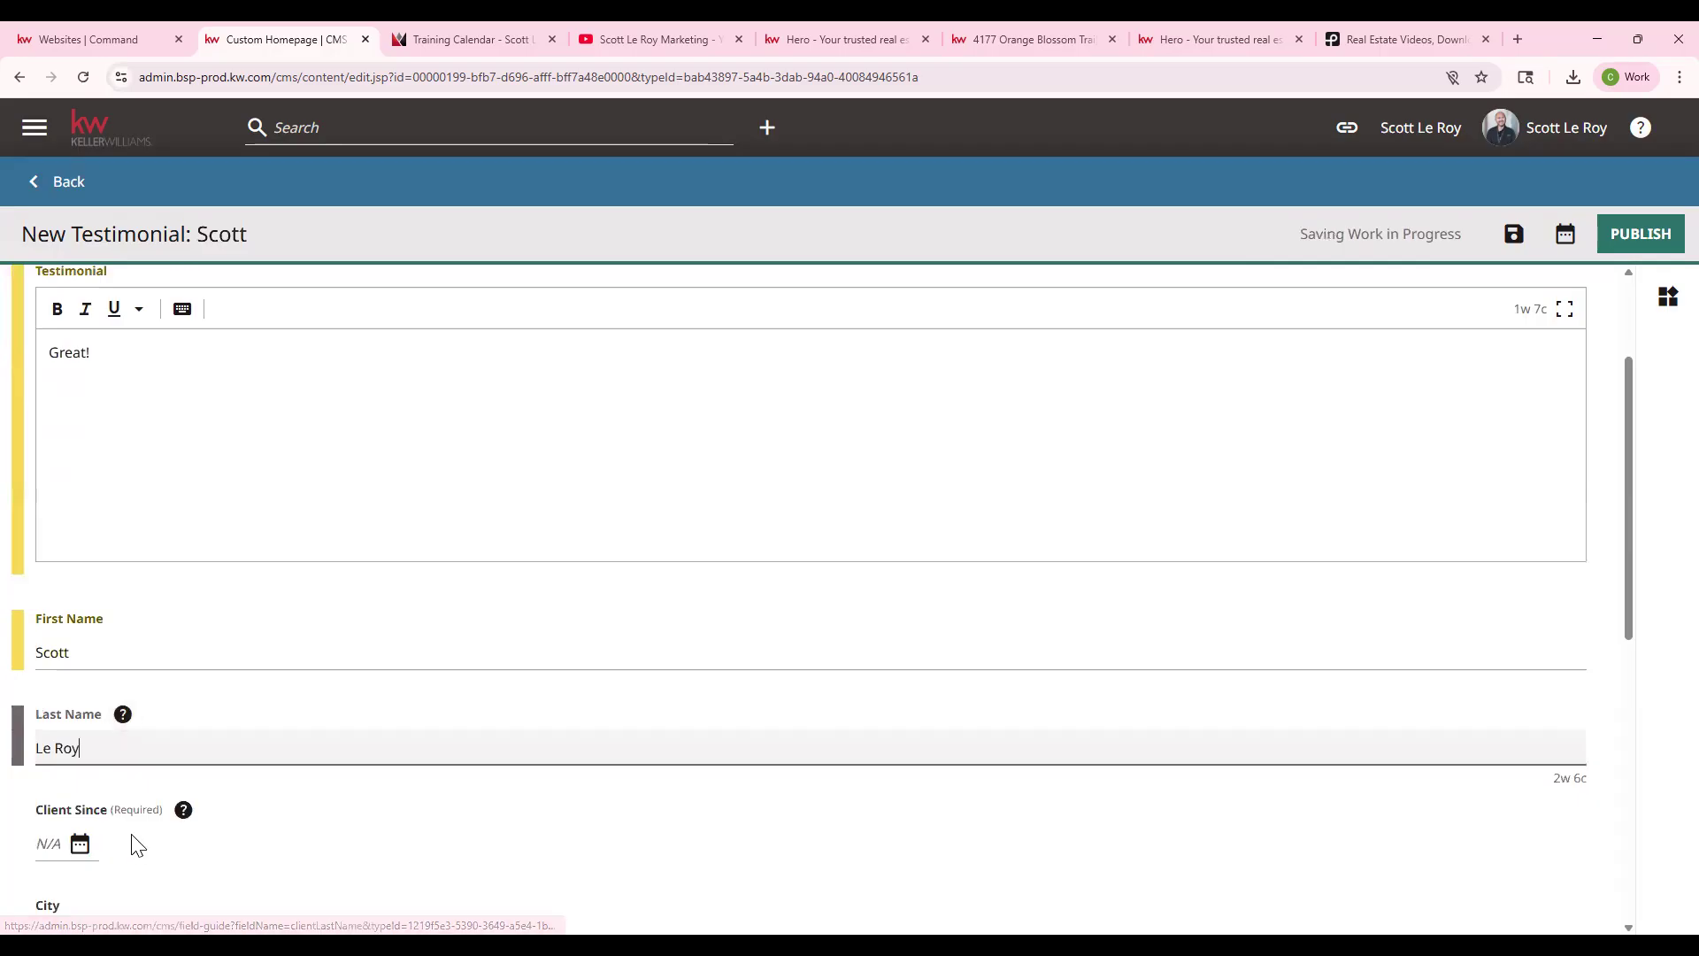
- Set Client Since to Oct 25, 2024 and publish the testimonial
{"action": "scroll", "coordinate": [133, 845], "scroll_direction": "down", "scroll_amount": 1}
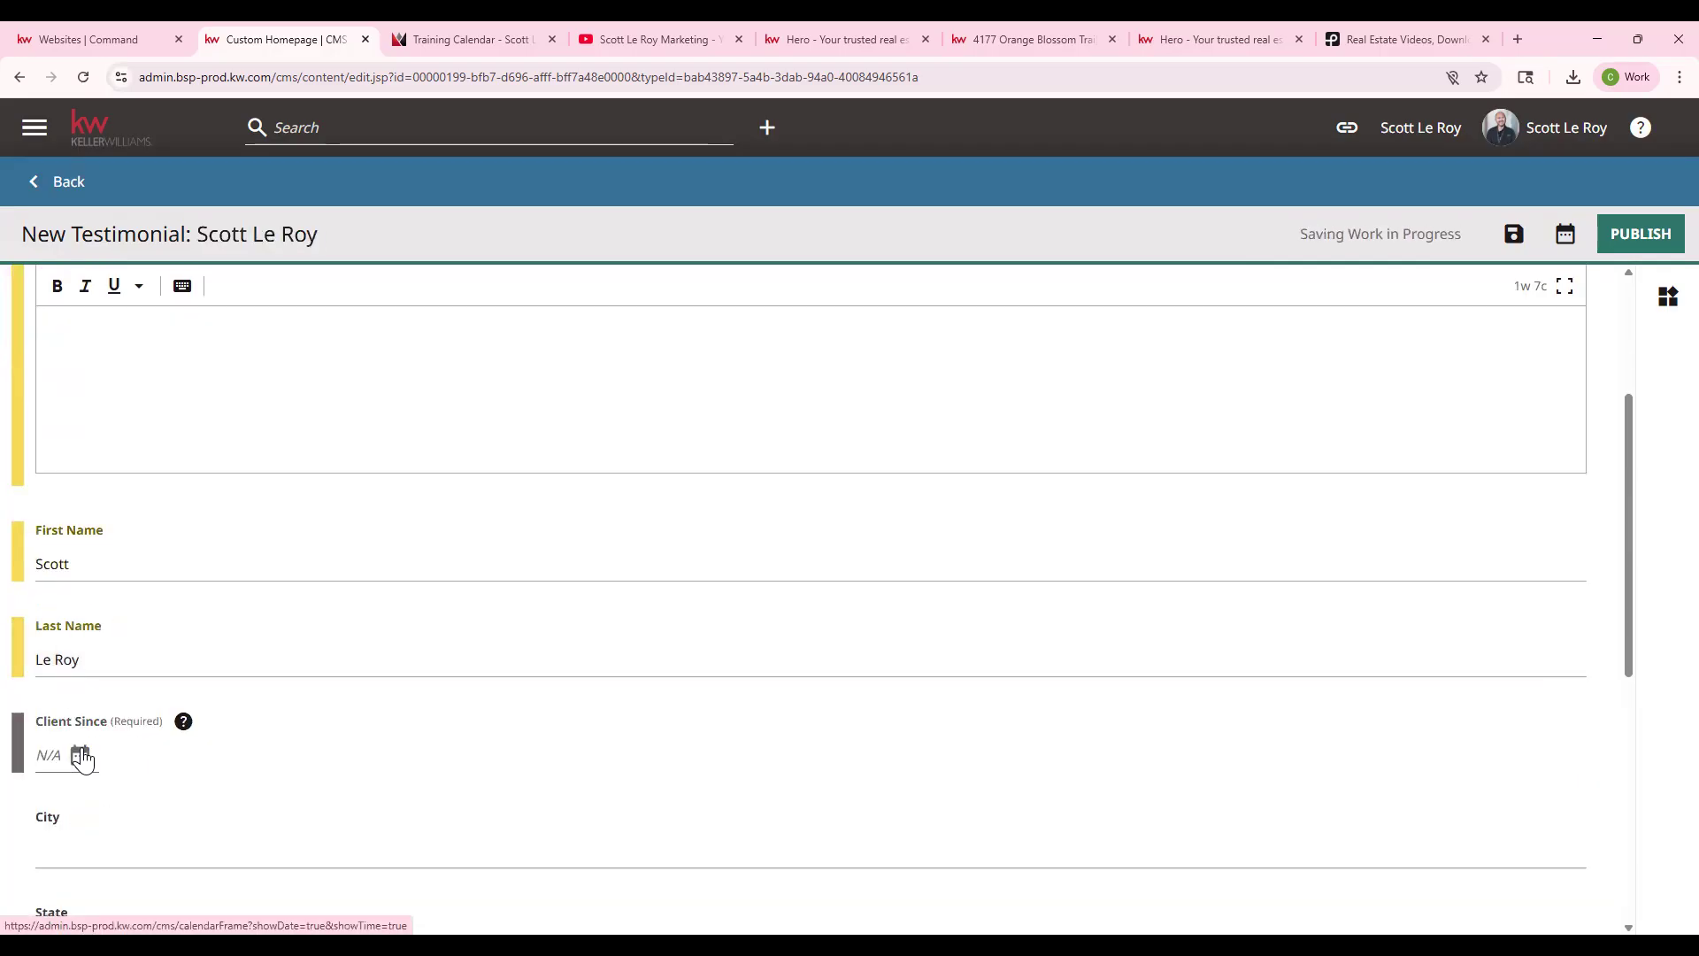
{"action": "left_click", "coordinate": [80, 755]}
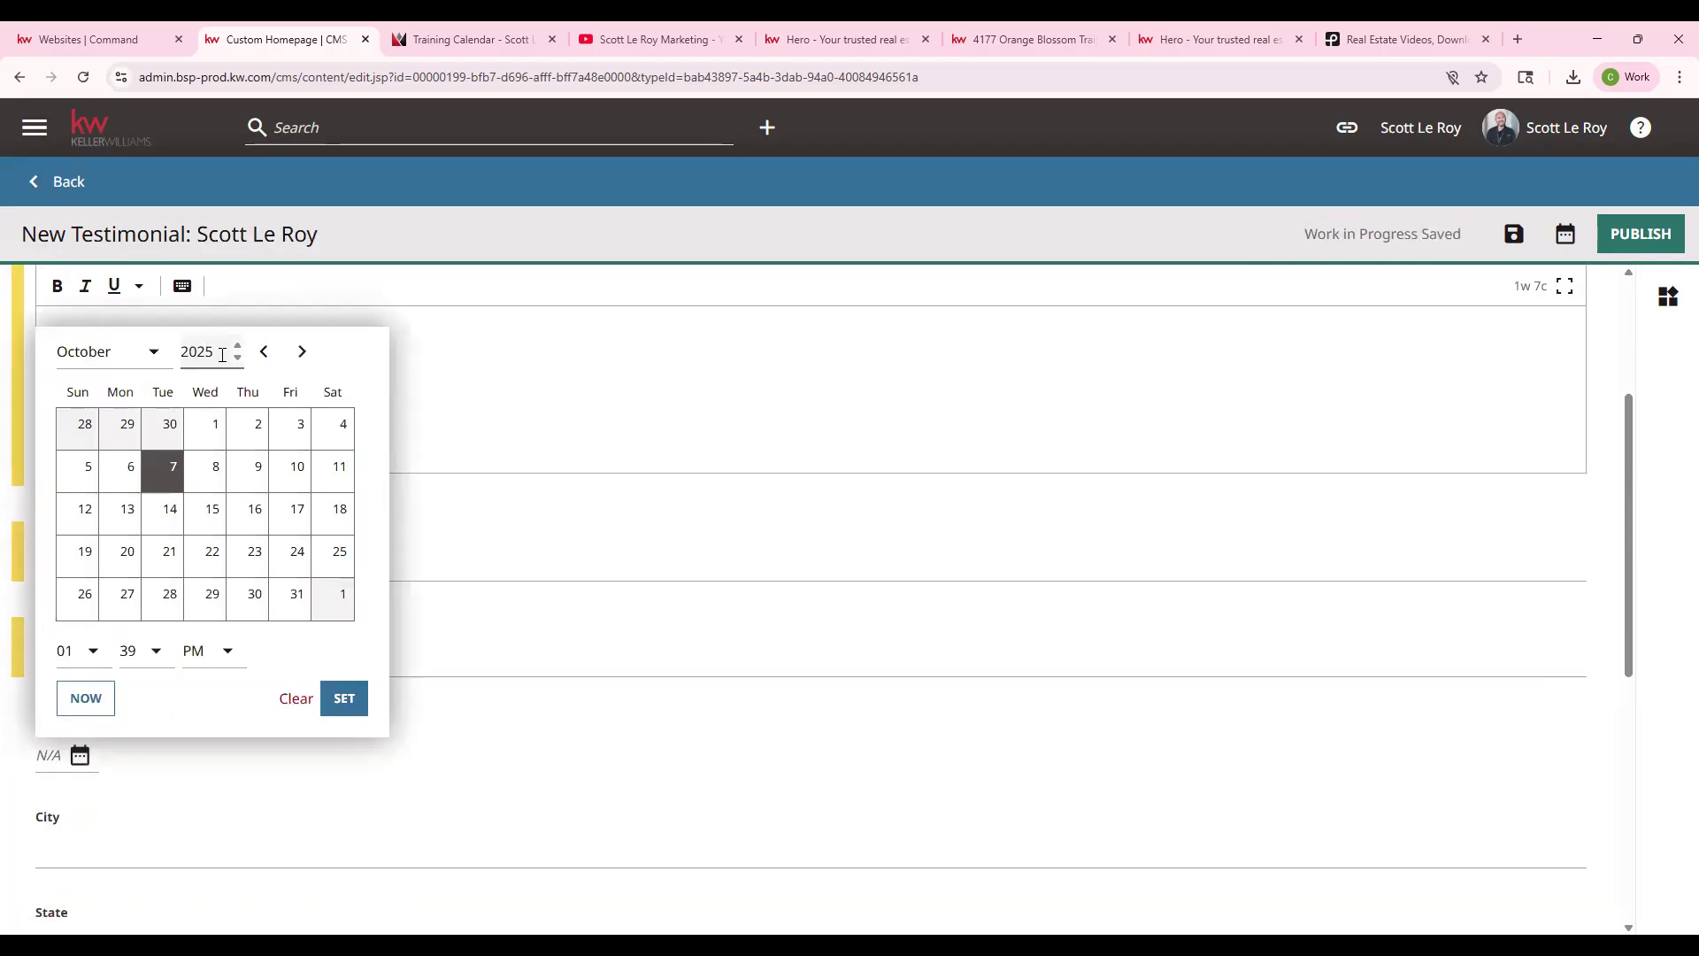
{"action": "key", "text": "Return"}
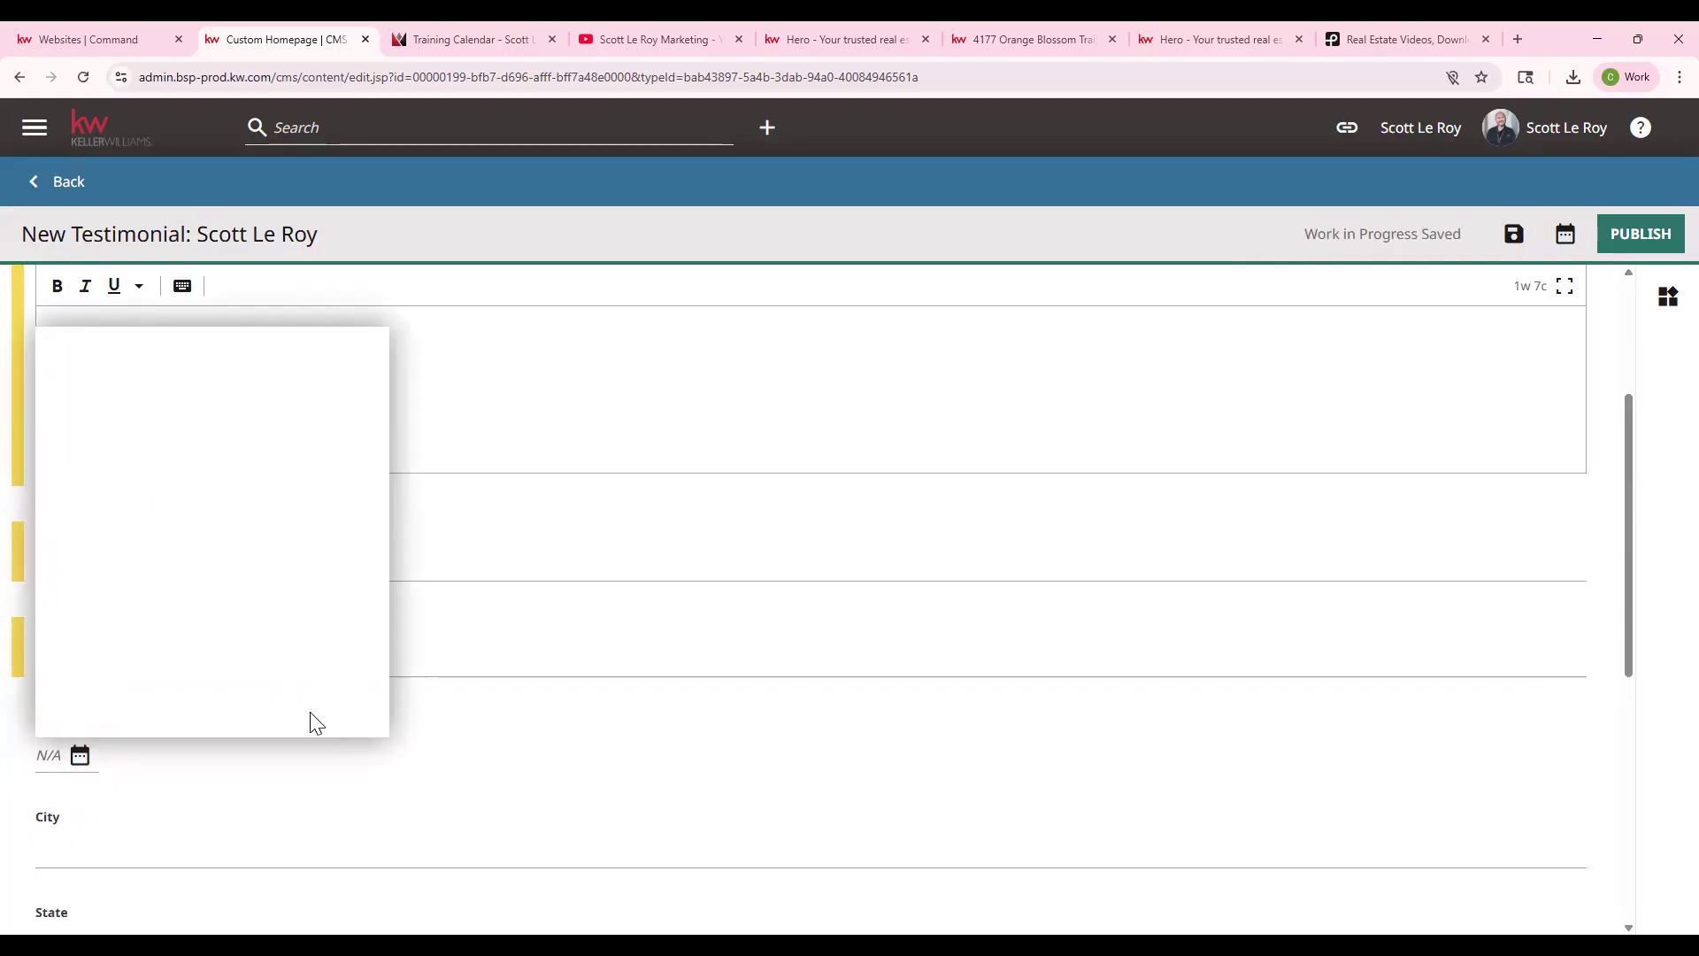
{"action": "left_click", "coordinate": [343, 698]}
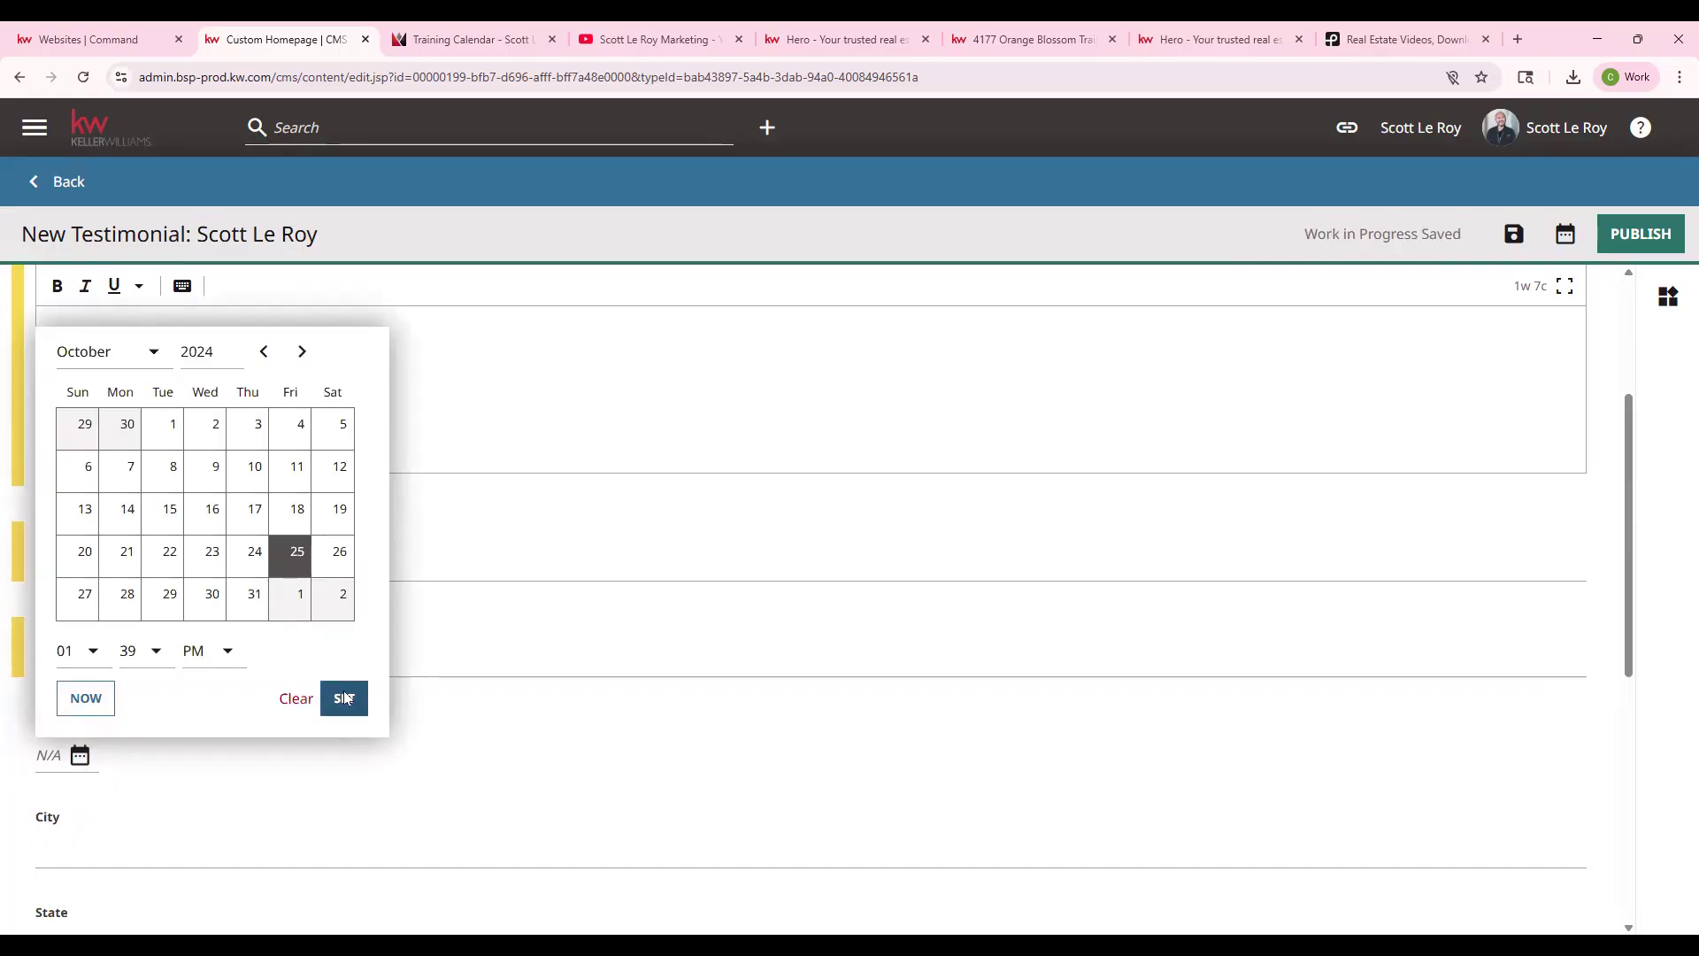
{"action": "scroll", "coordinate": [106, 425], "scroll_direction": "up", "scroll_amount": 2}
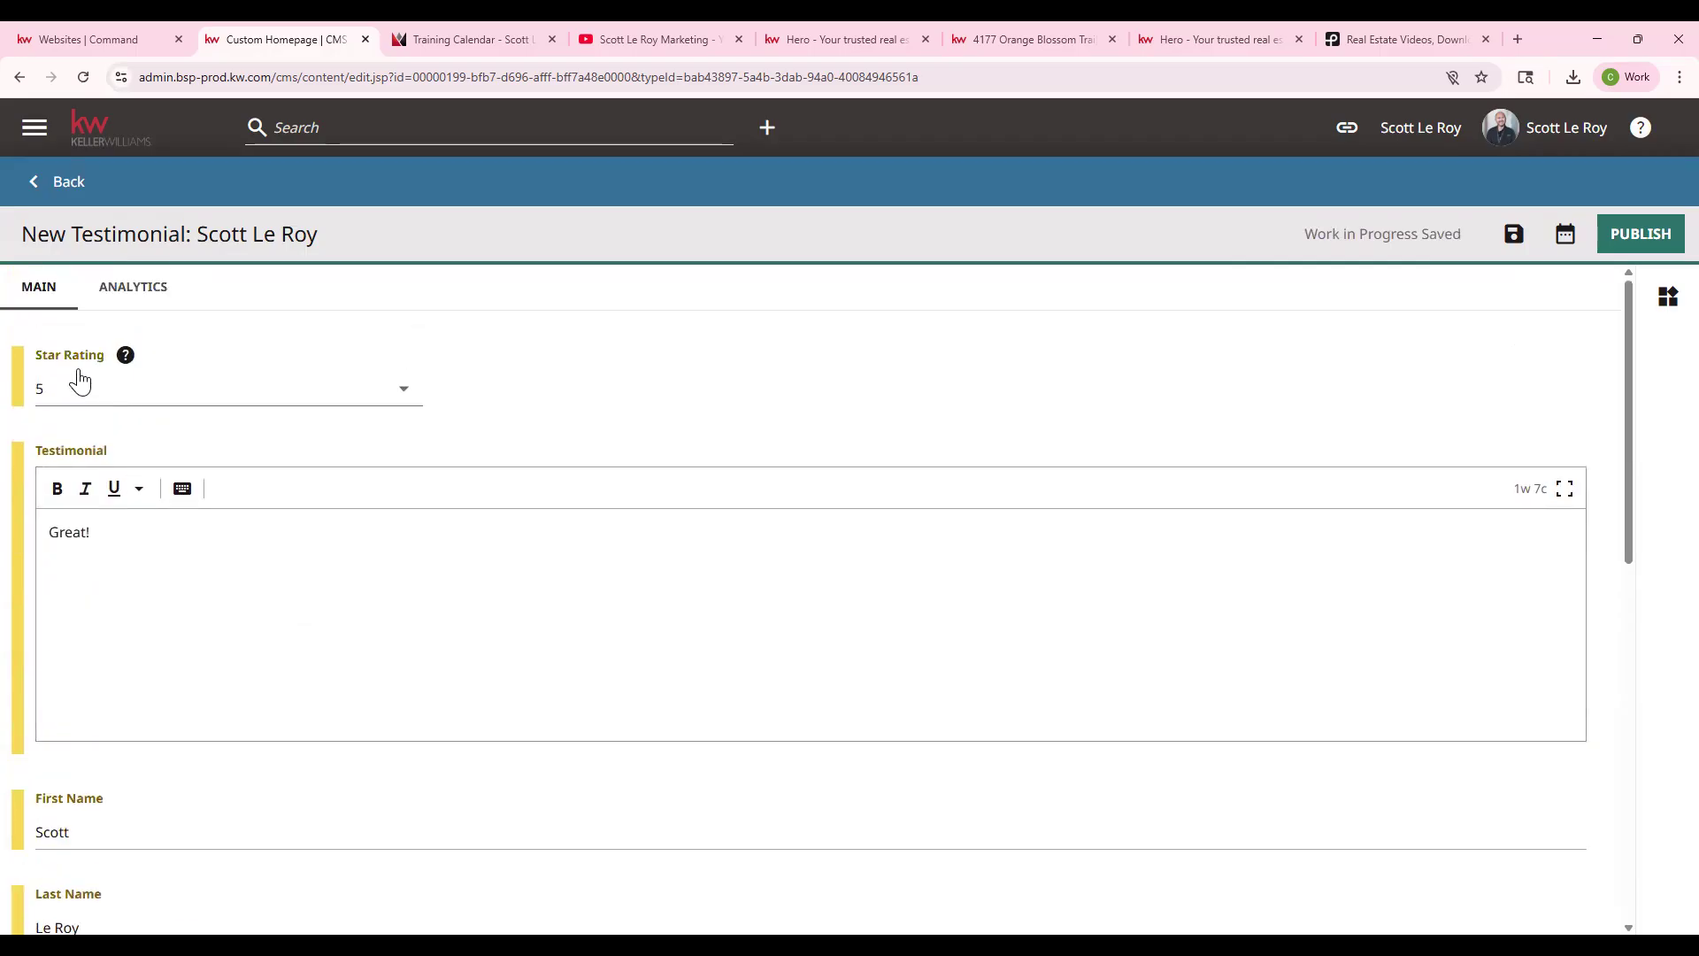
{"action": "scroll", "coordinate": [88, 470], "scroll_direction": "down", "scroll_amount": 3}
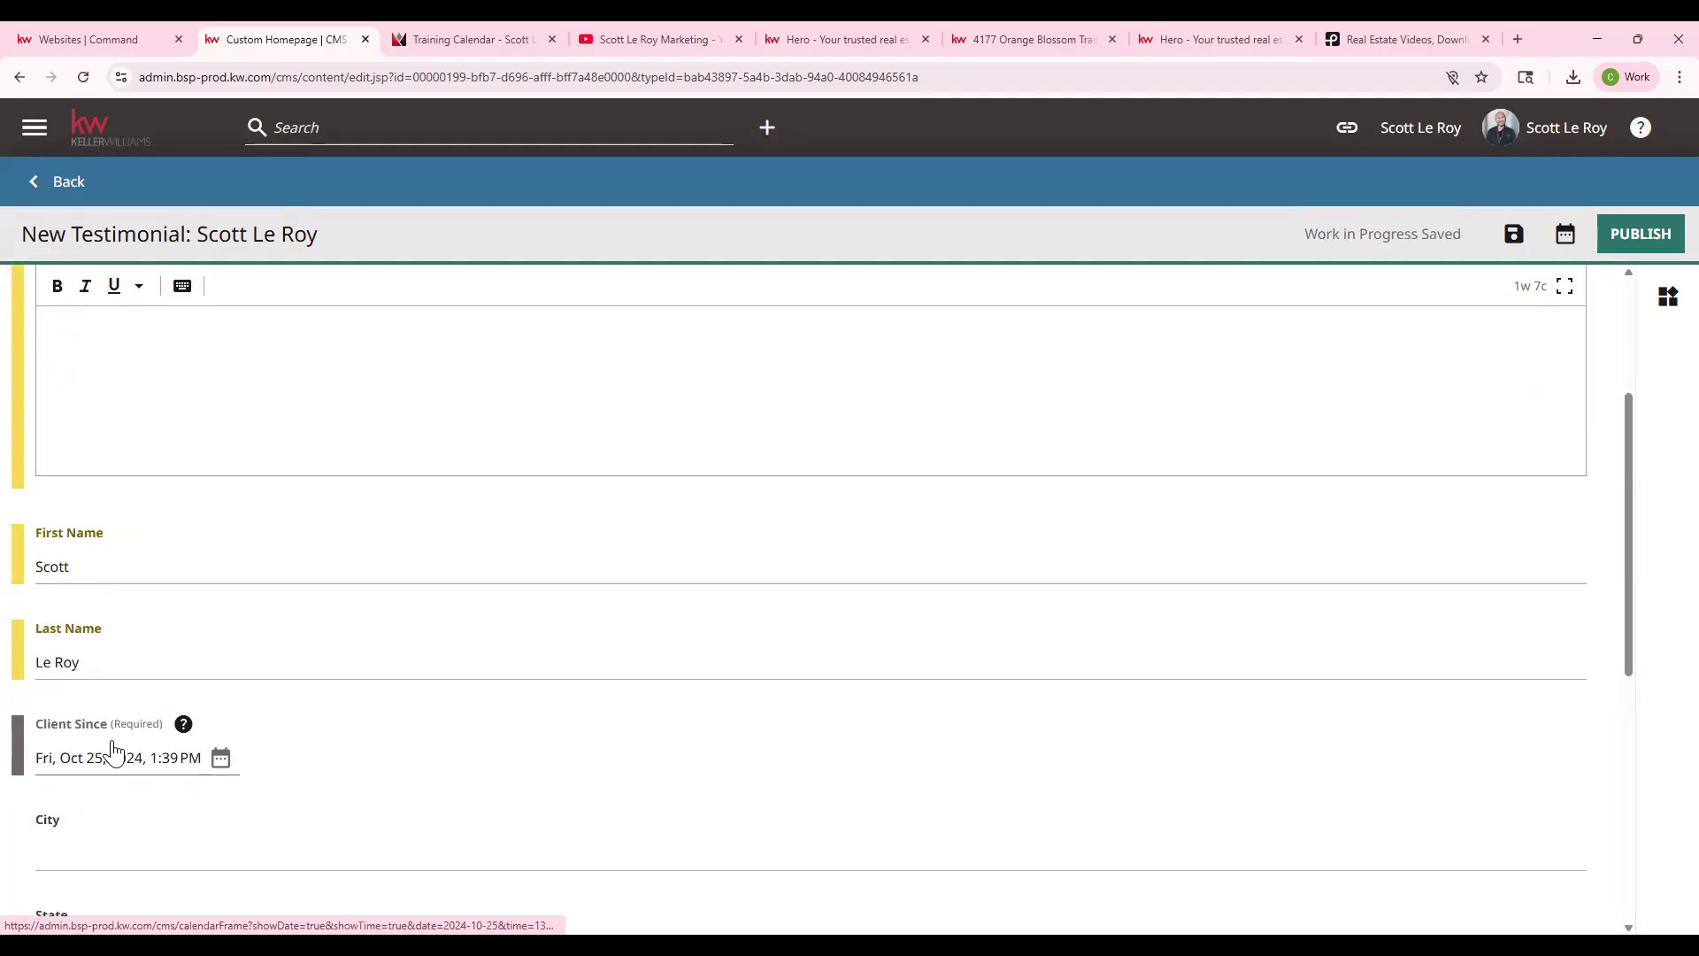
{"action": "scroll", "coordinate": [168, 828], "scroll_direction": "down", "scroll_amount": 6}
{"action": "scroll", "coordinate": [168, 823], "scroll_direction": "up", "scroll_amount": 9}
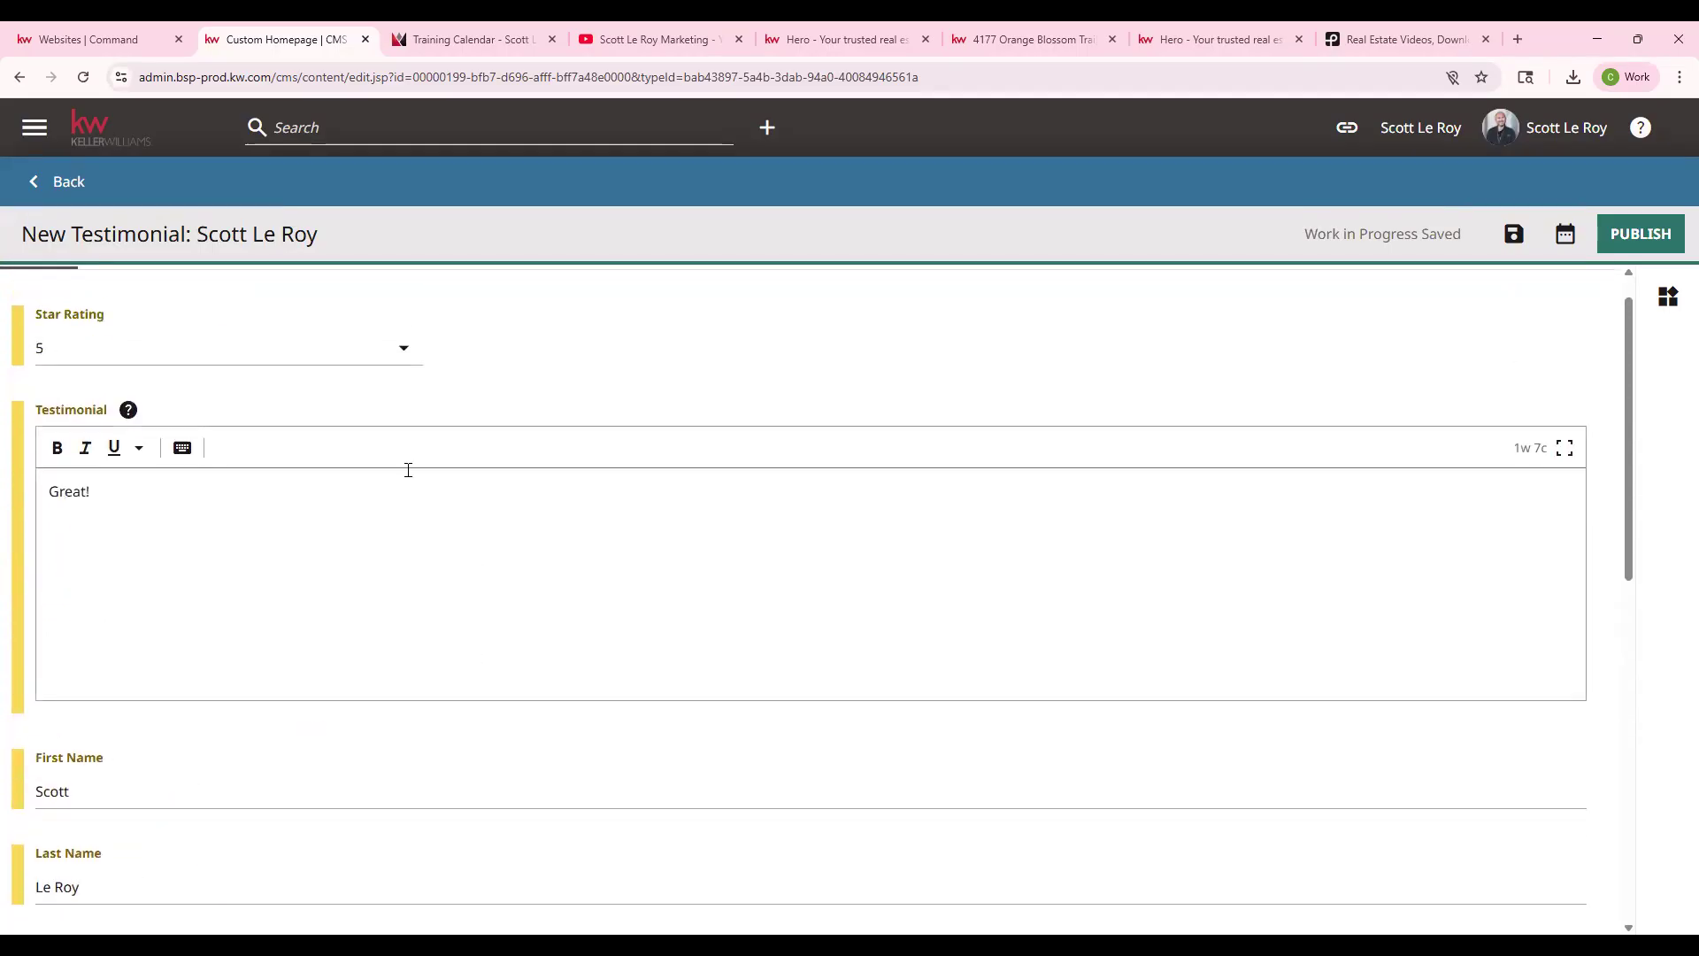
{"action": "left_click", "coordinate": [1637, 247]}
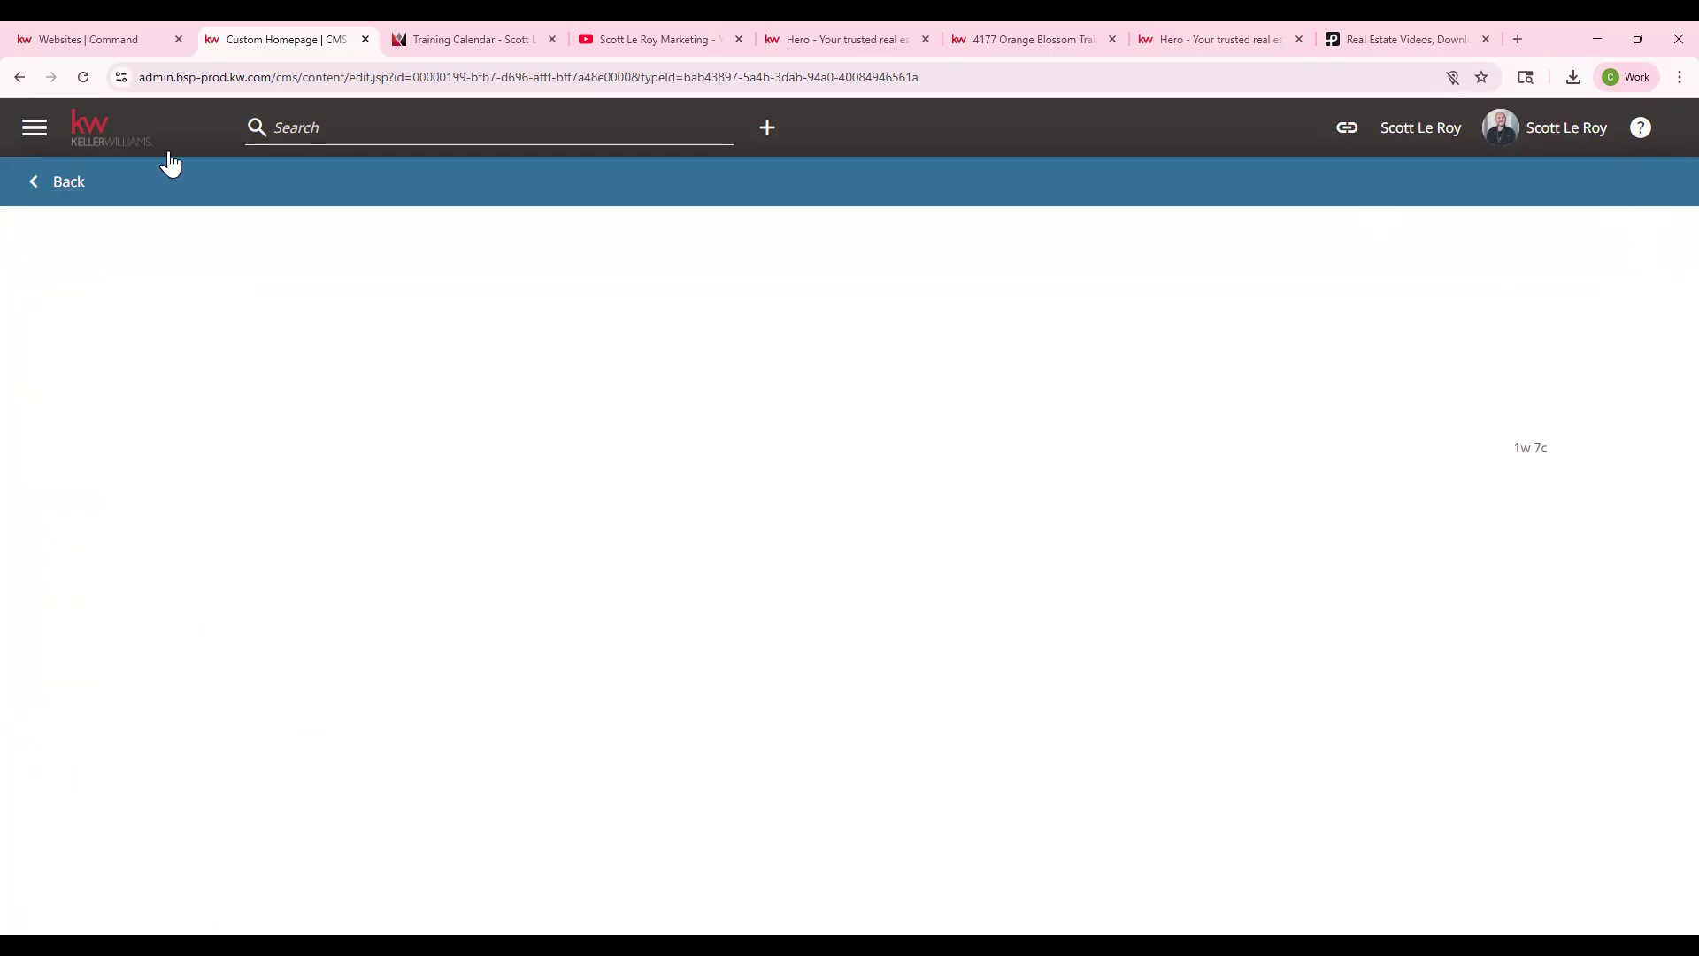
- Leave the testimonial form and return to the Search homepage editor
{"action": "left_click", "coordinate": [78, 193]}
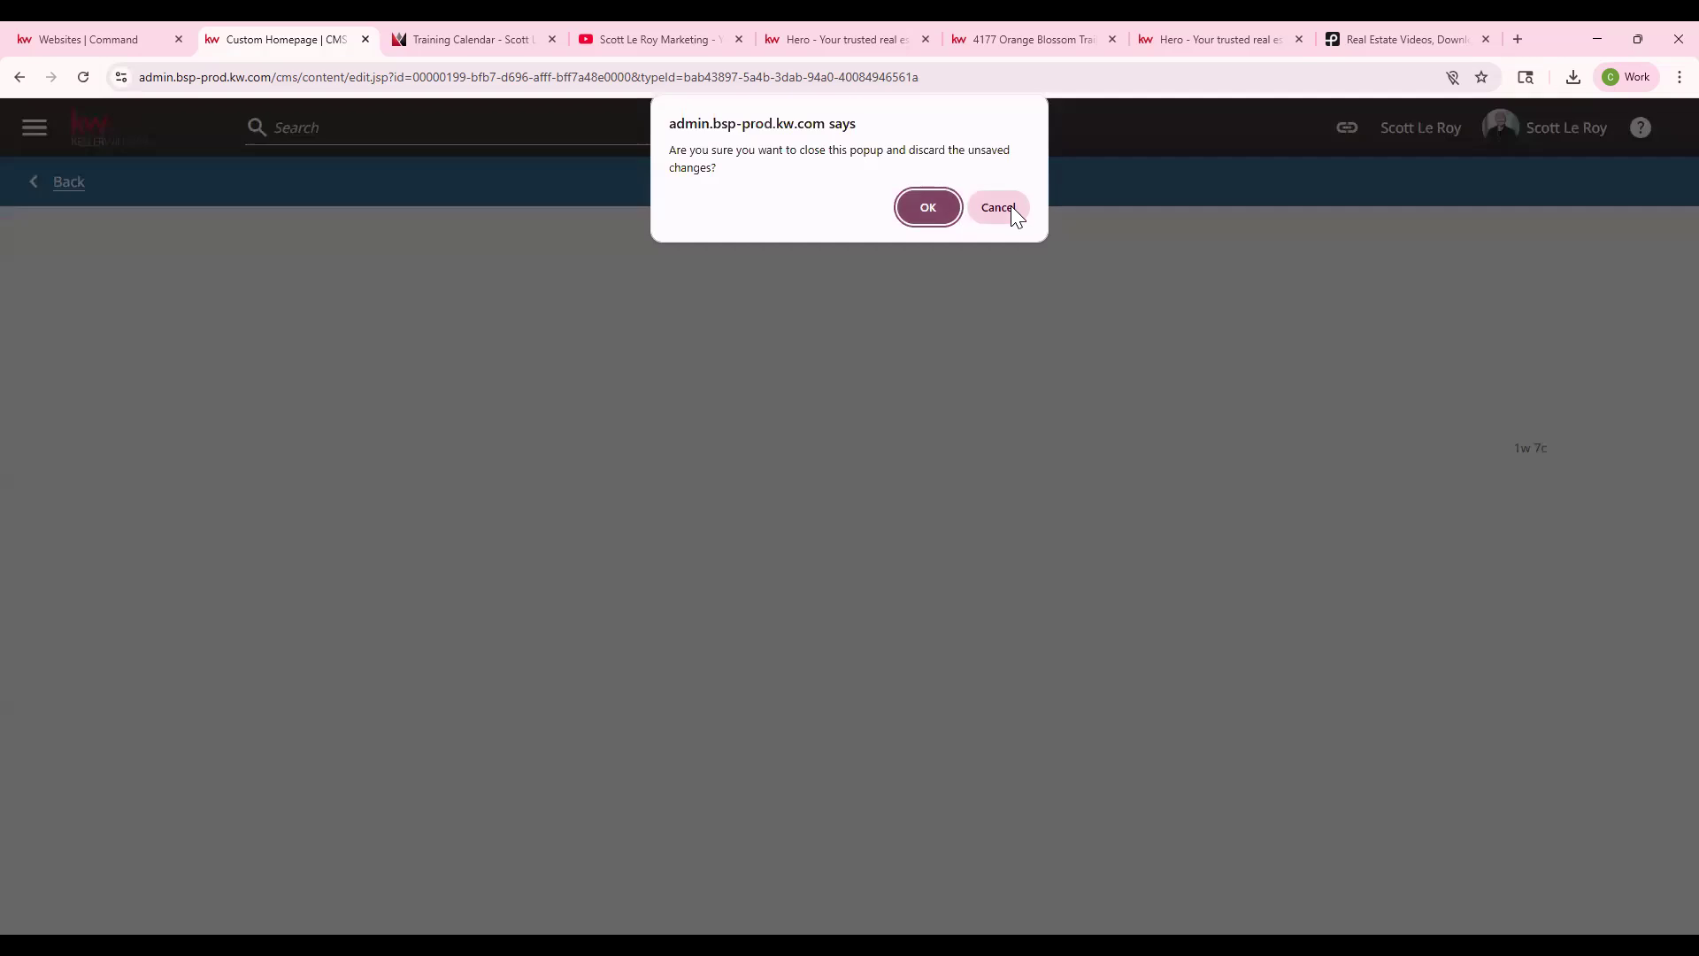
{"action": "left_click", "coordinate": [928, 209]}
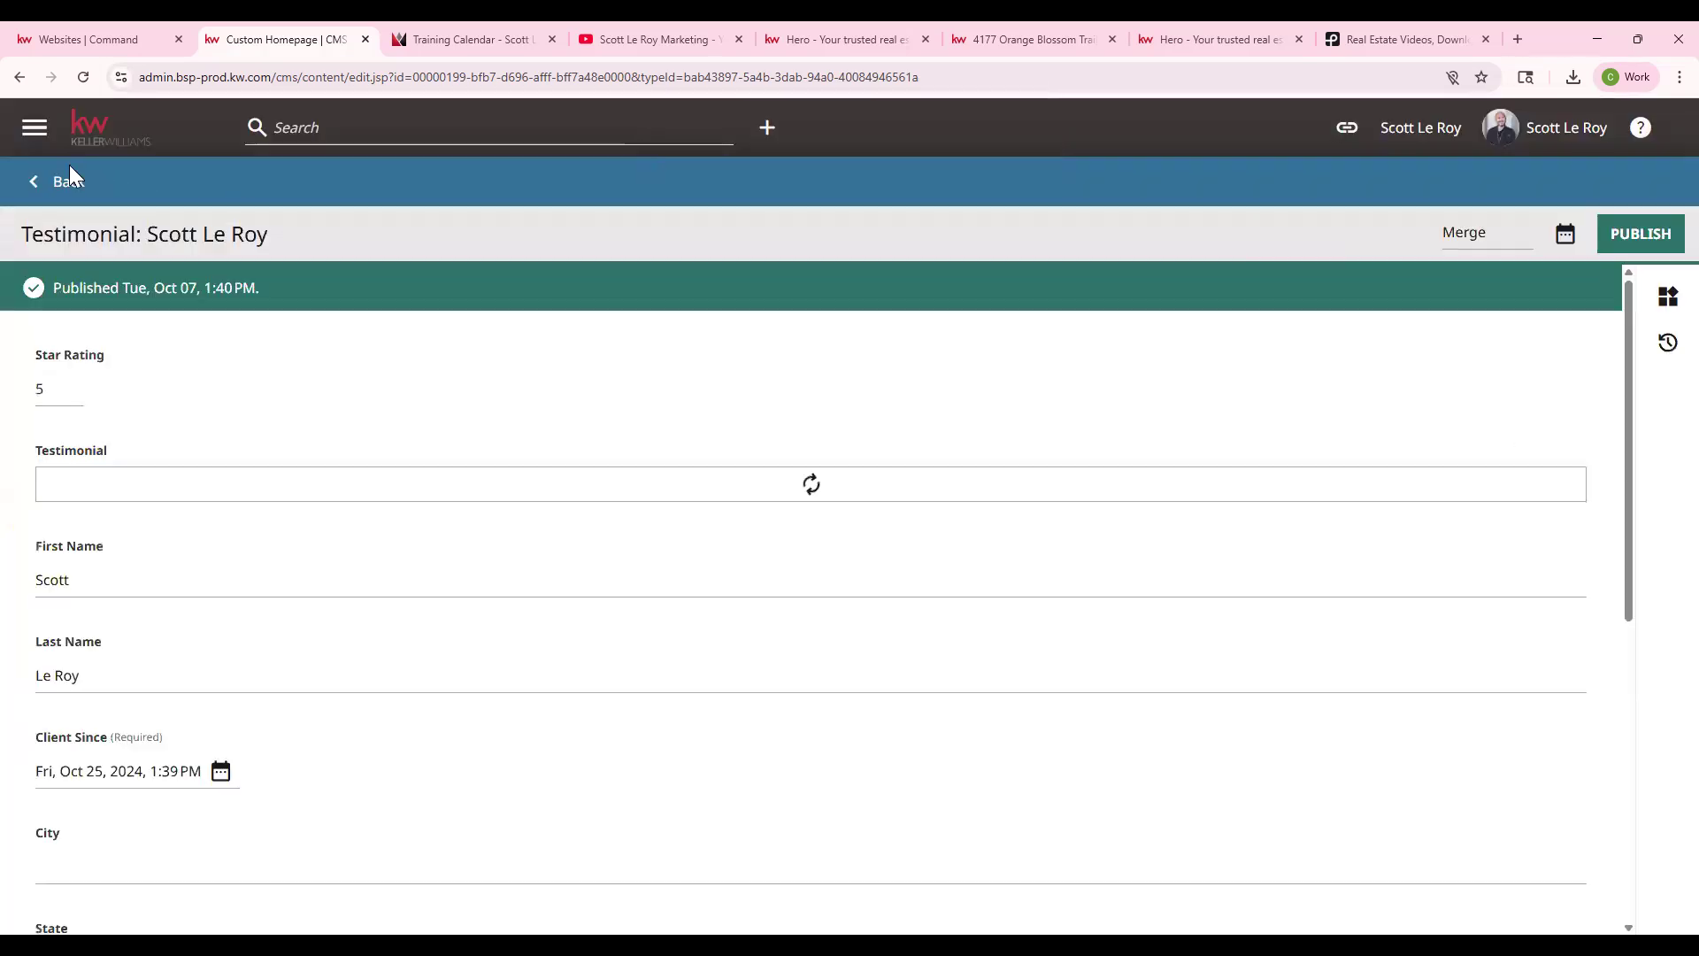
{"action": "left_click", "coordinate": [71, 184]}
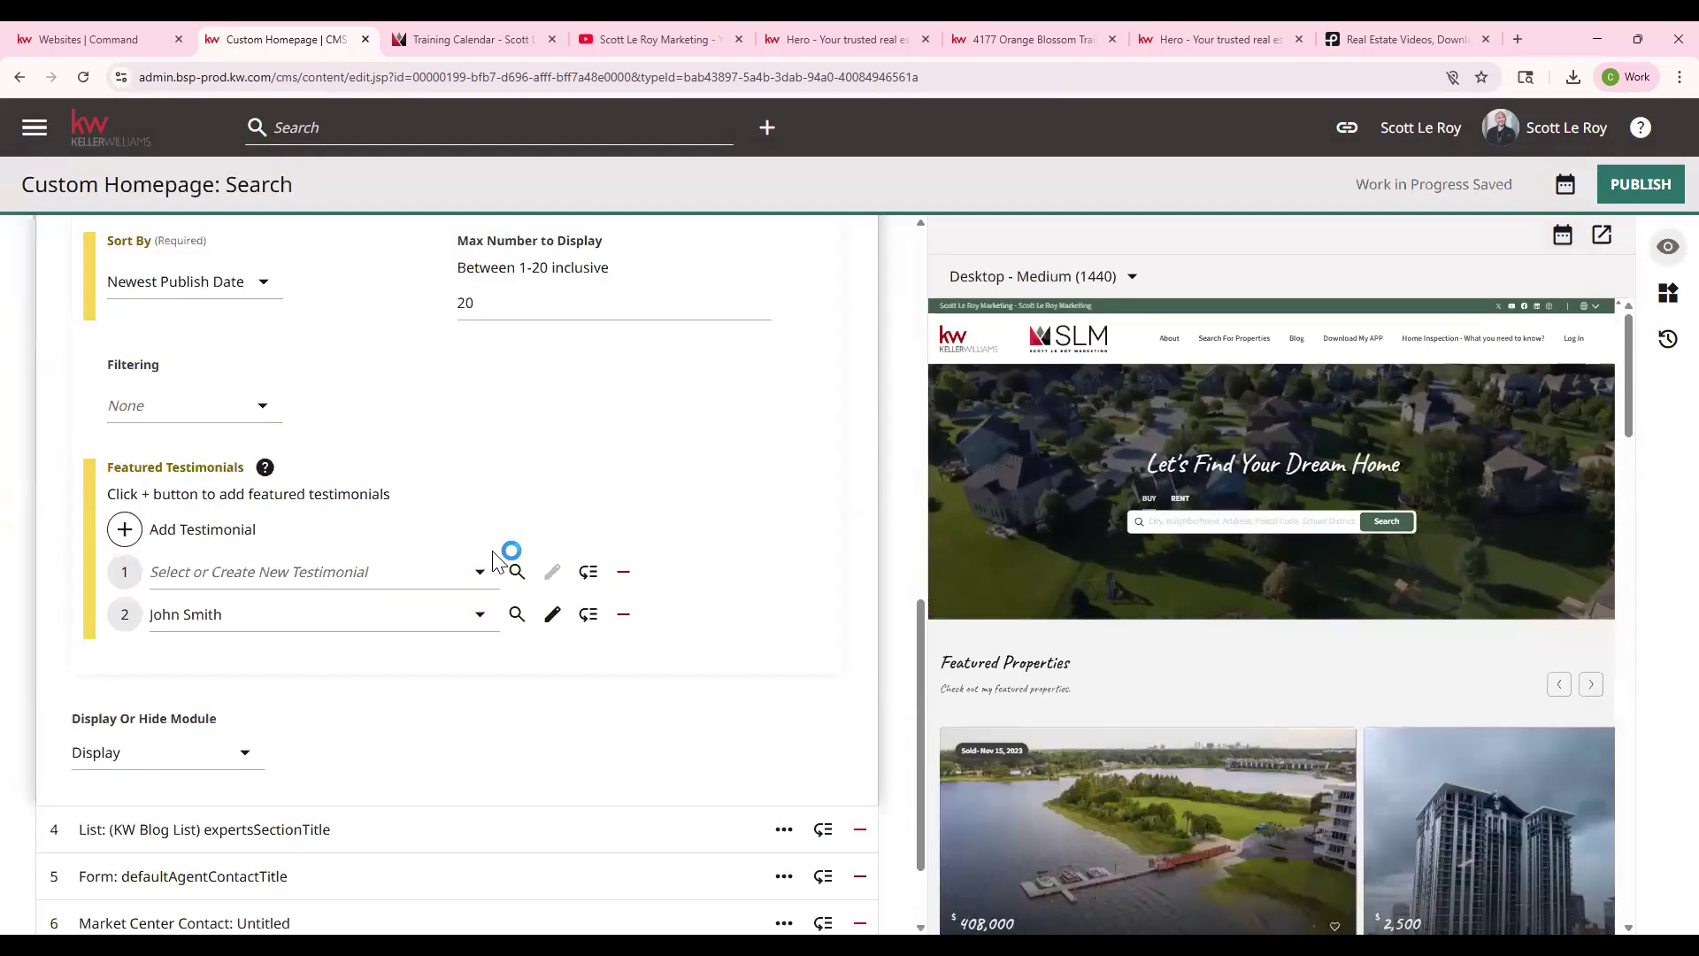
- Feature the new testimonial below the existing one and mark the older testimonial for removal
{"action": "left_click", "coordinate": [241, 571]}
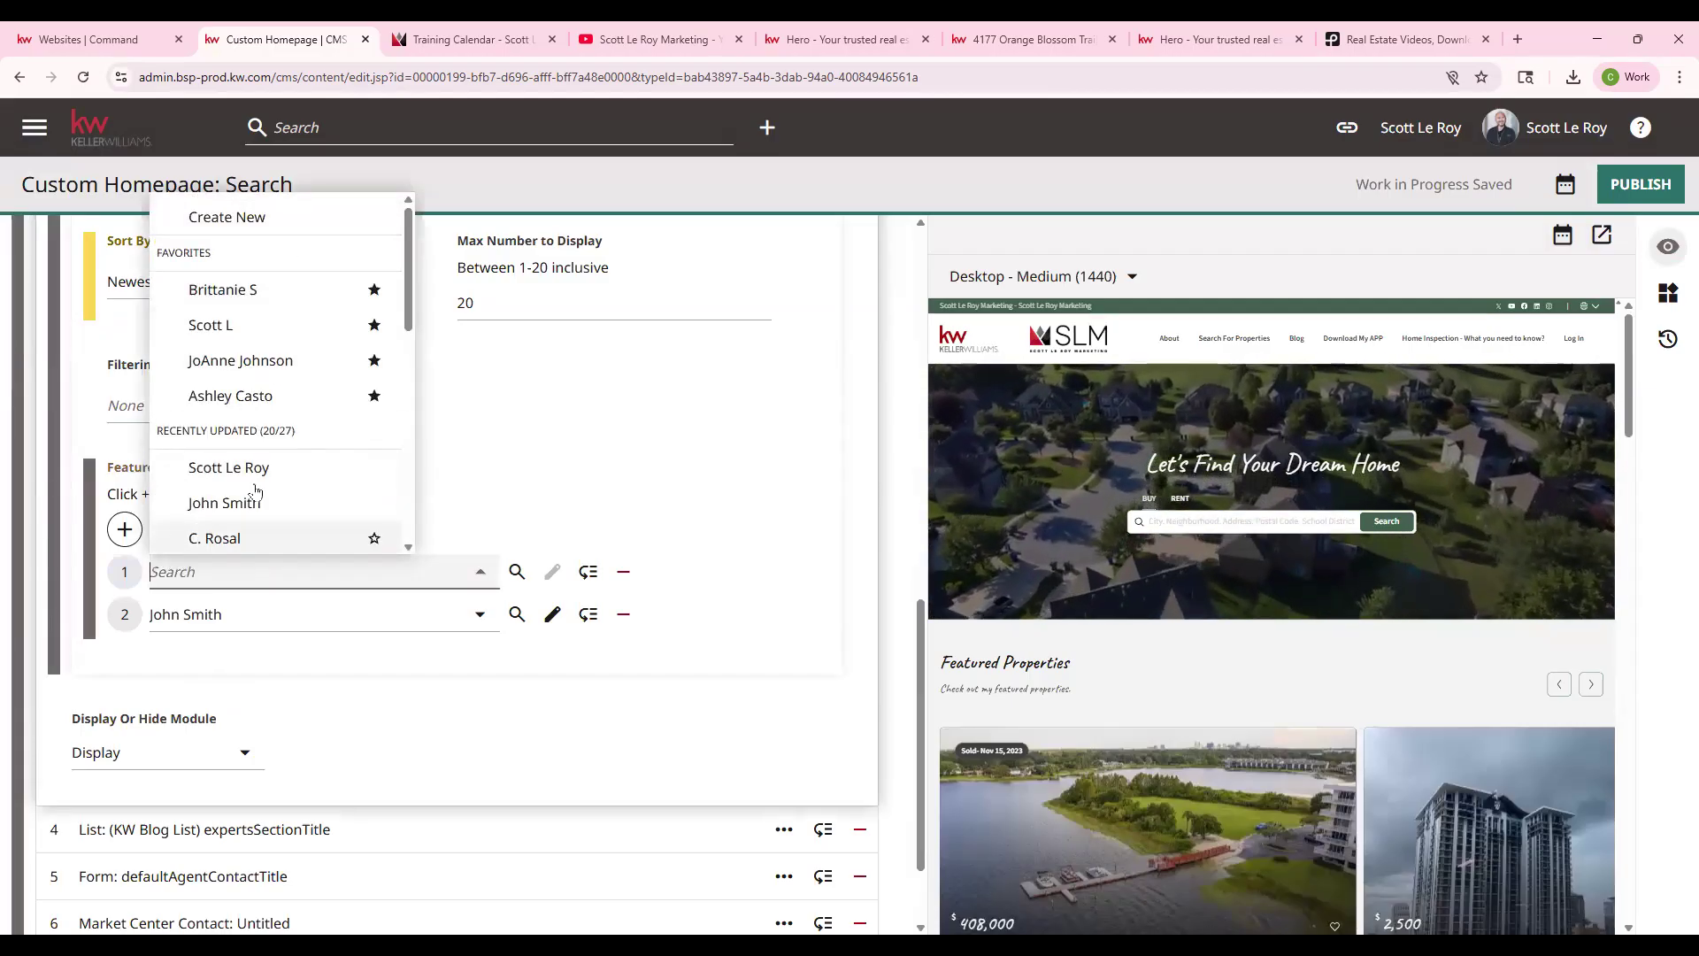
{"action": "left_click", "coordinate": [278, 475]}
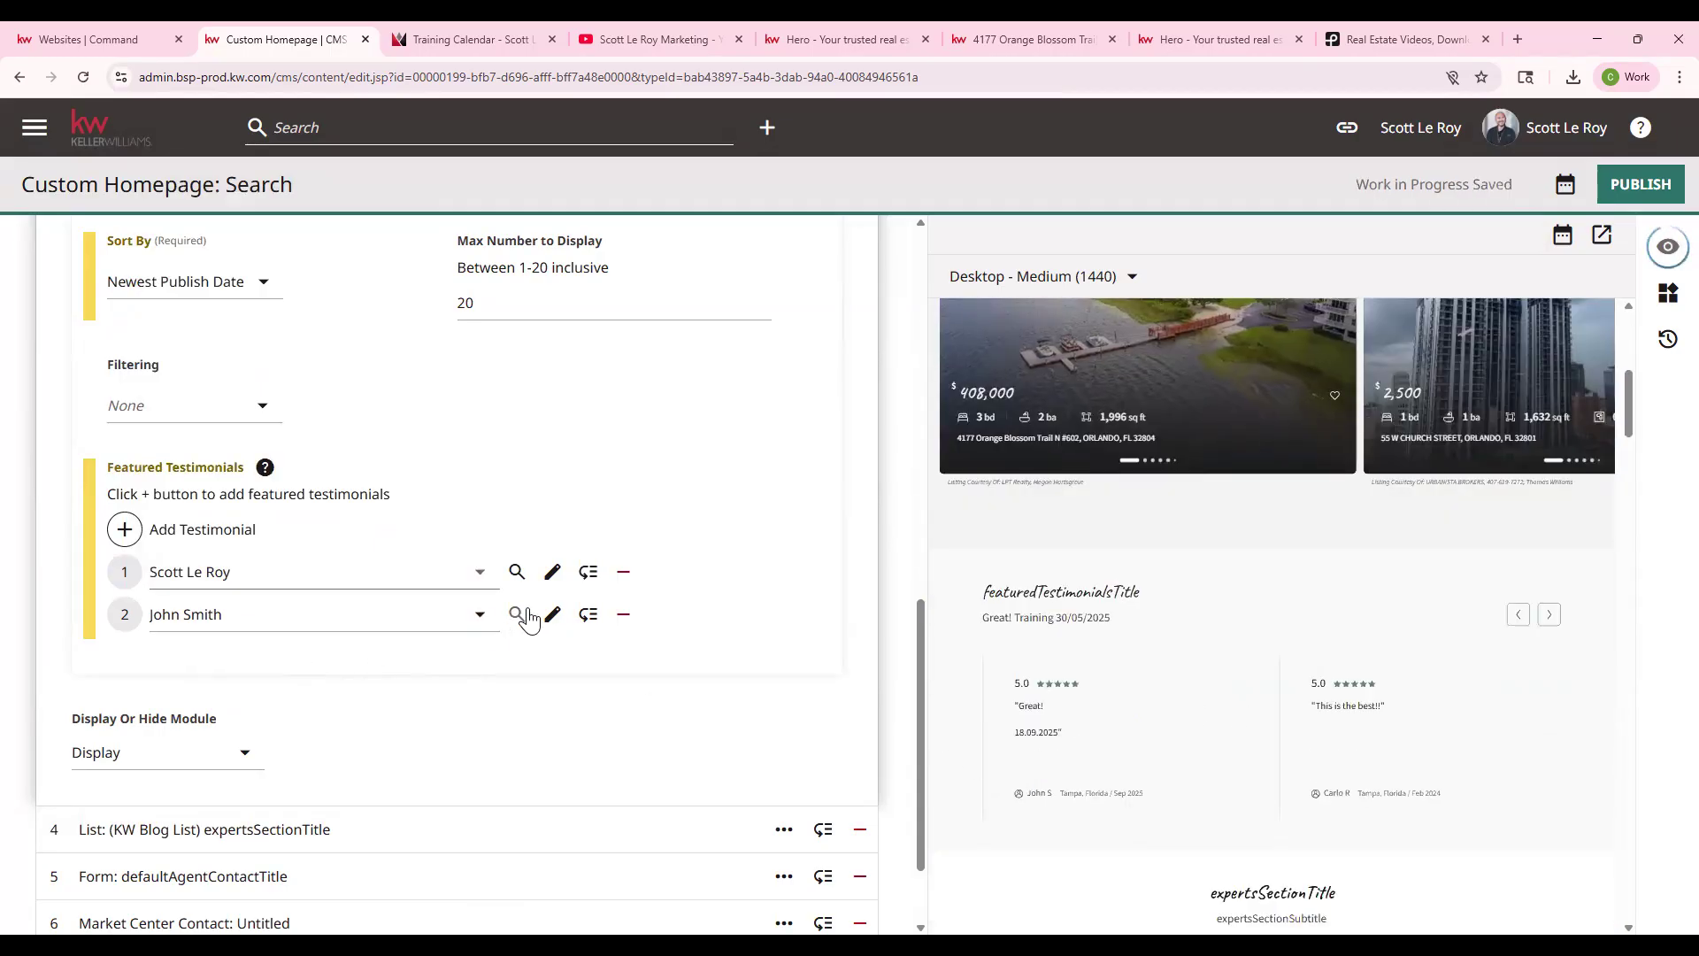
{"action": "left_click_drag", "start_coordinate": [589, 572], "coordinate": [628, 577]}
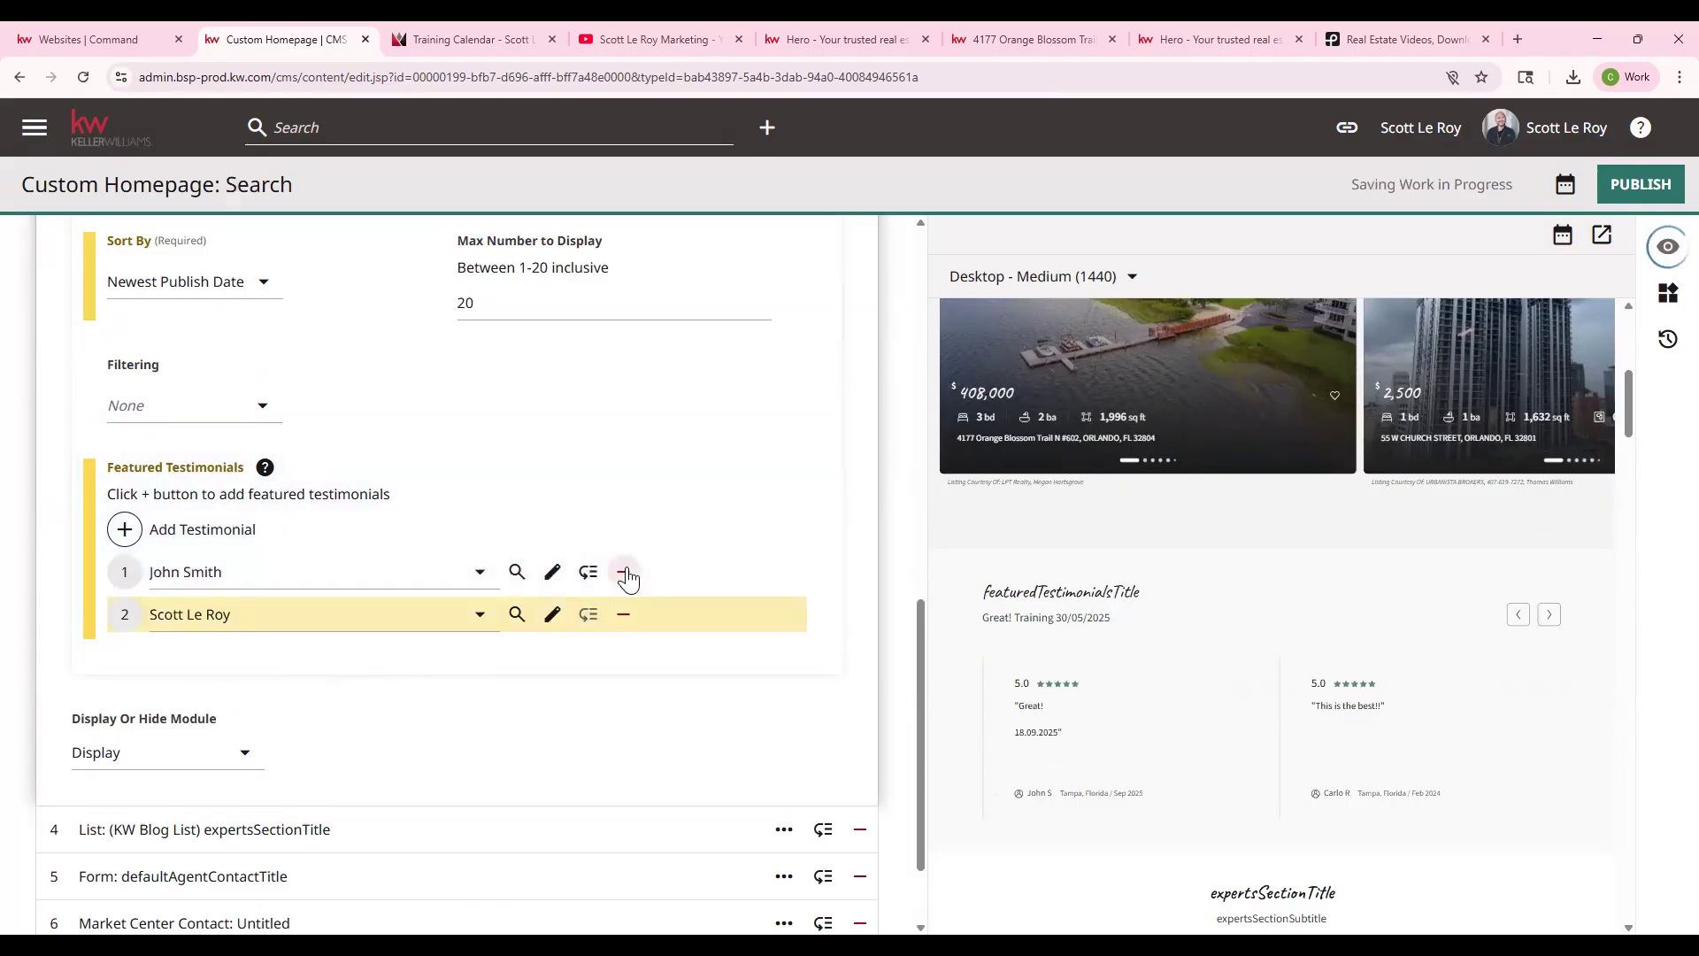
{"action": "left_click", "coordinate": [624, 573]}
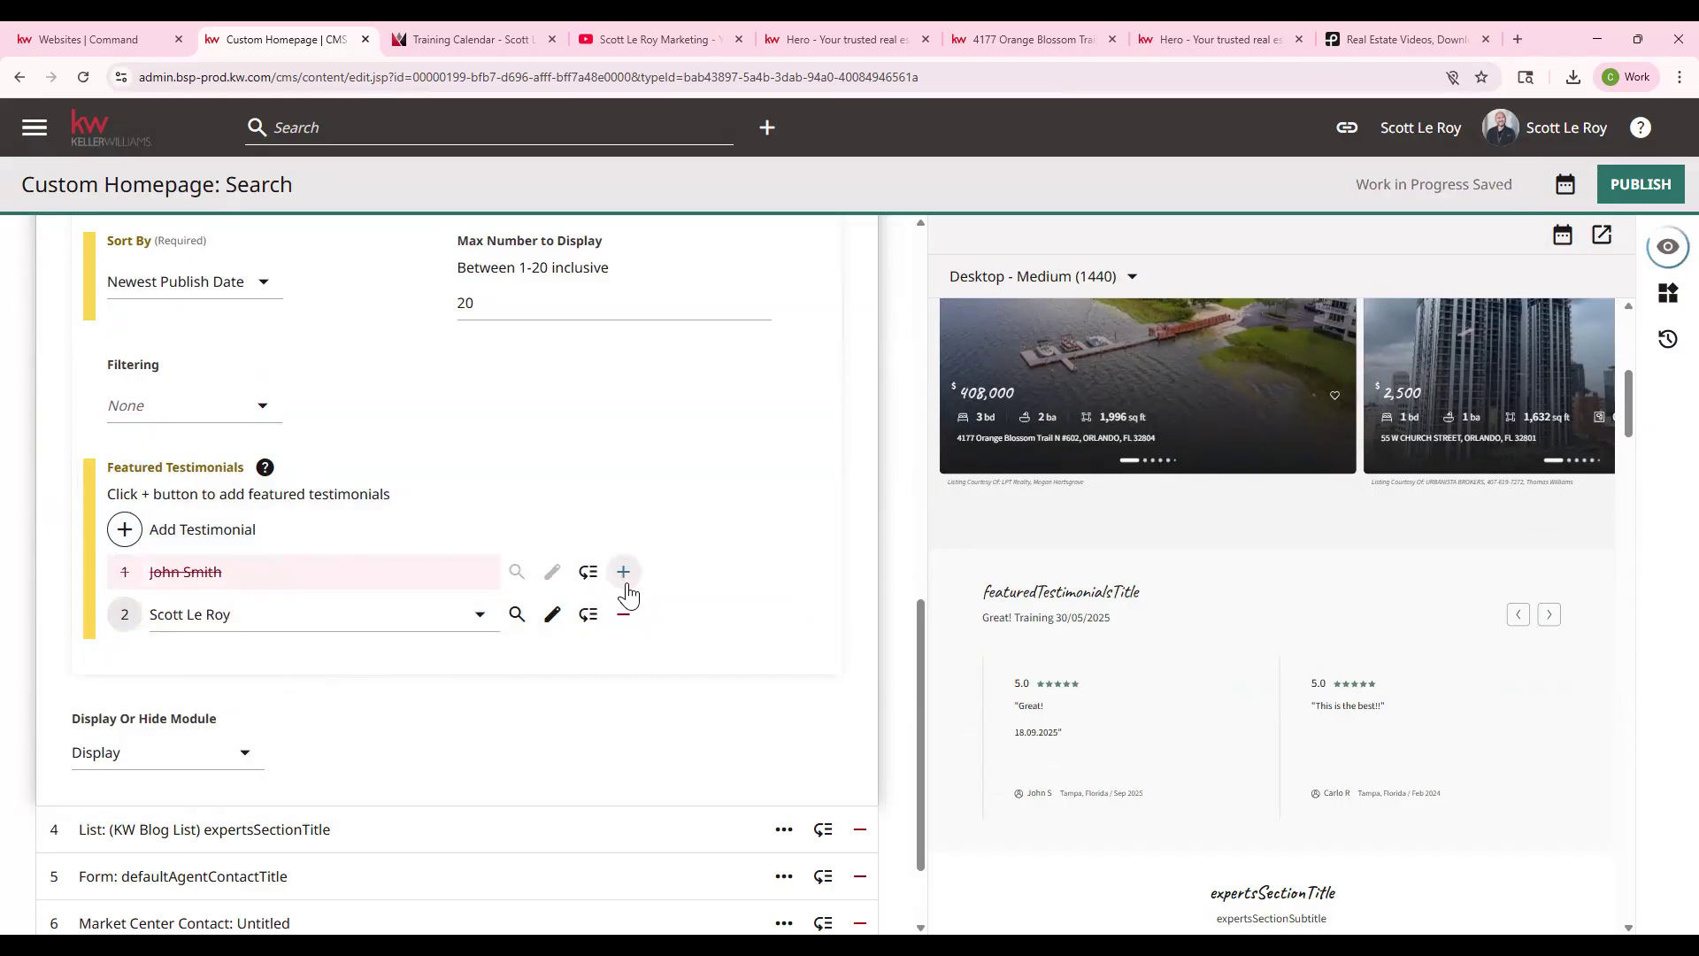
{"action": "left_click", "coordinate": [625, 614]}
{"action": "scroll", "coordinate": [634, 610], "scroll_direction": "up", "scroll_amount": 11}
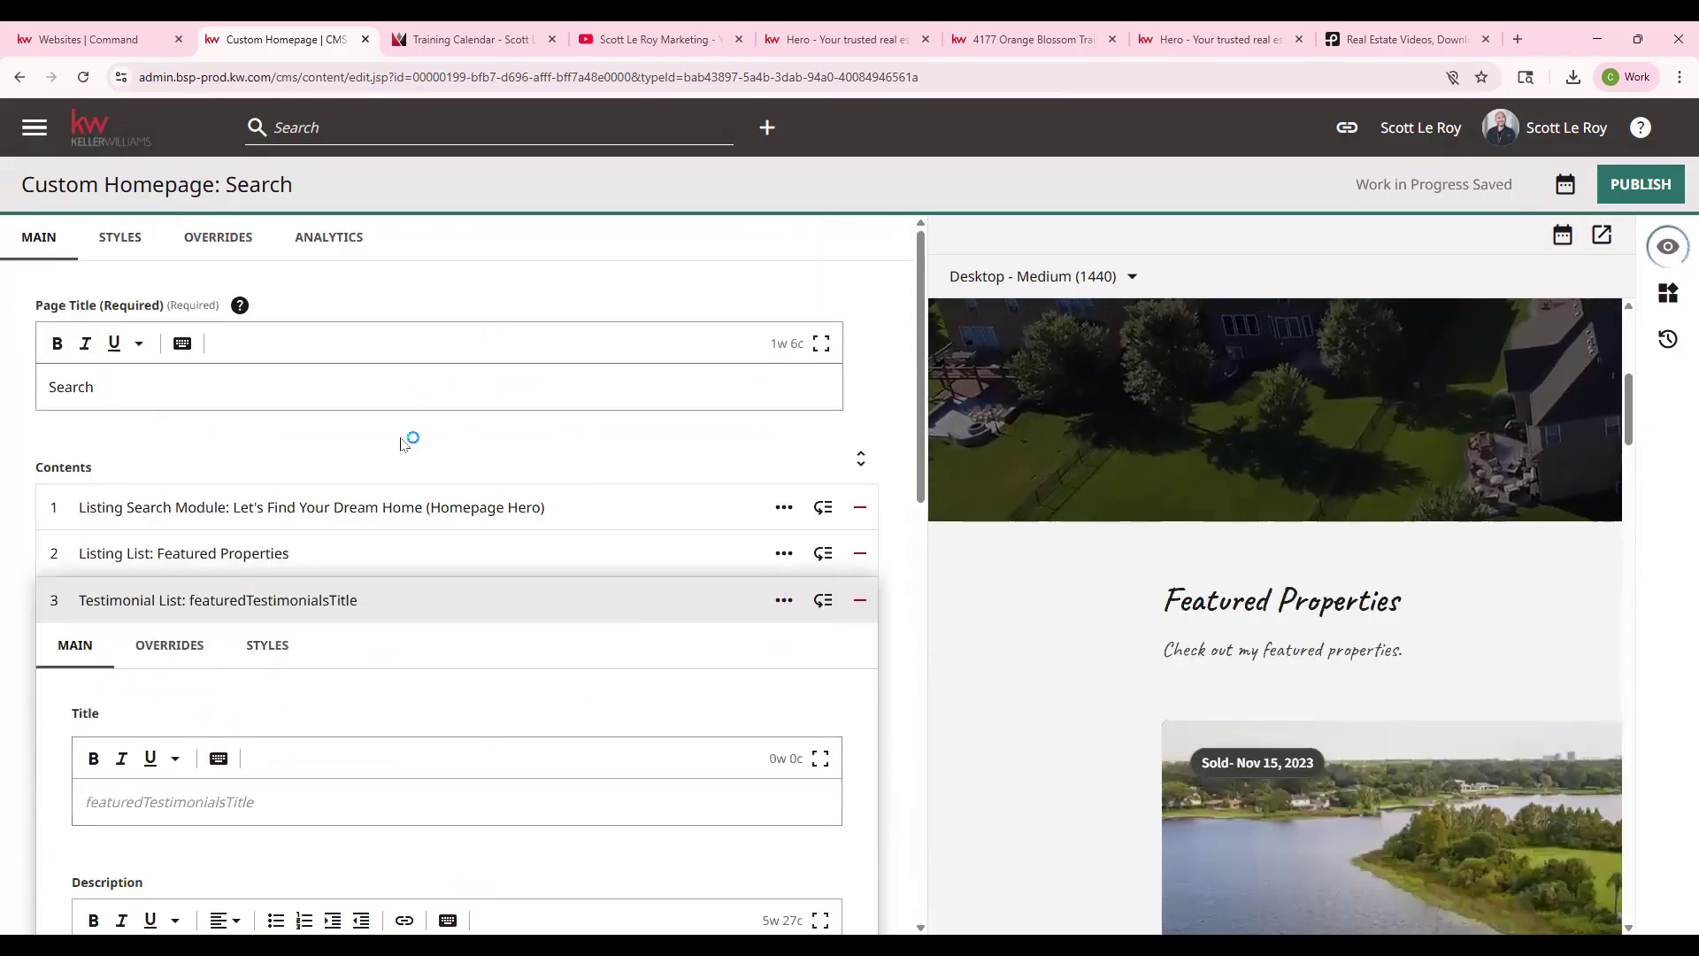
- Collapse the Testimonial List module and check the agent site homepage in Command
{"action": "left_click", "coordinate": [338, 597]}
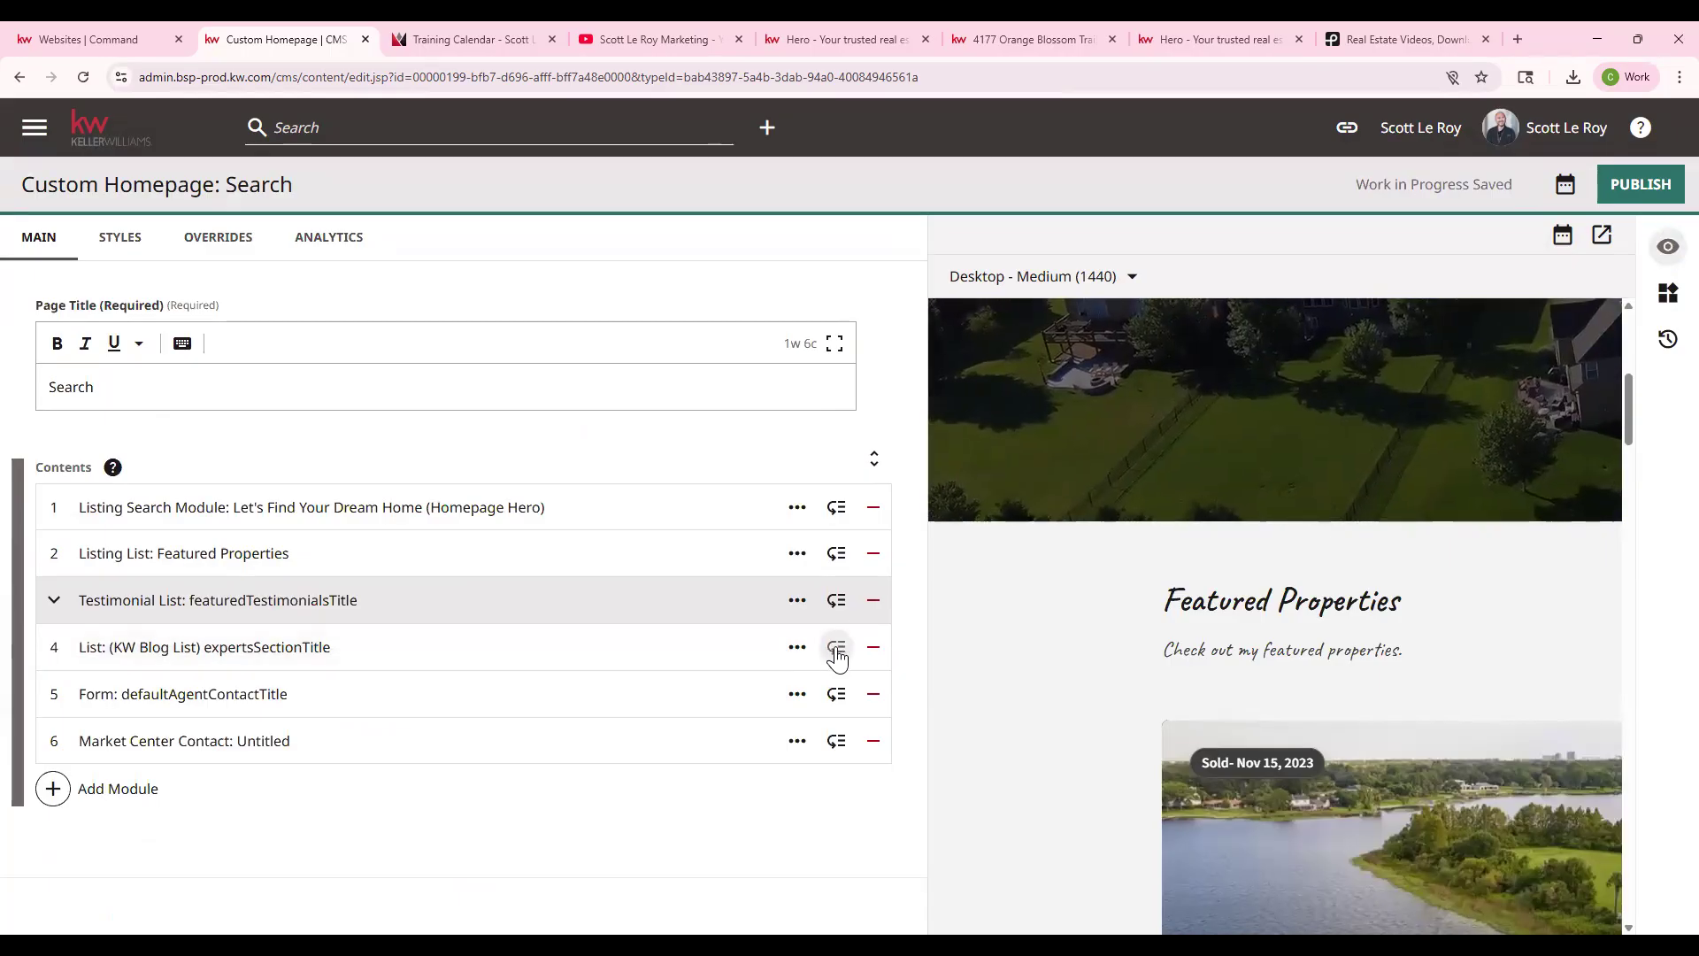
{"action": "mouse_move", "coordinate": [837, 650]}
{"action": "left_mouse_down"}
{"action": "mouse_move", "coordinate": [825, 549]}
{"action": "mouse_move", "coordinate": [835, 659]}
{"action": "left_mouse_up"}
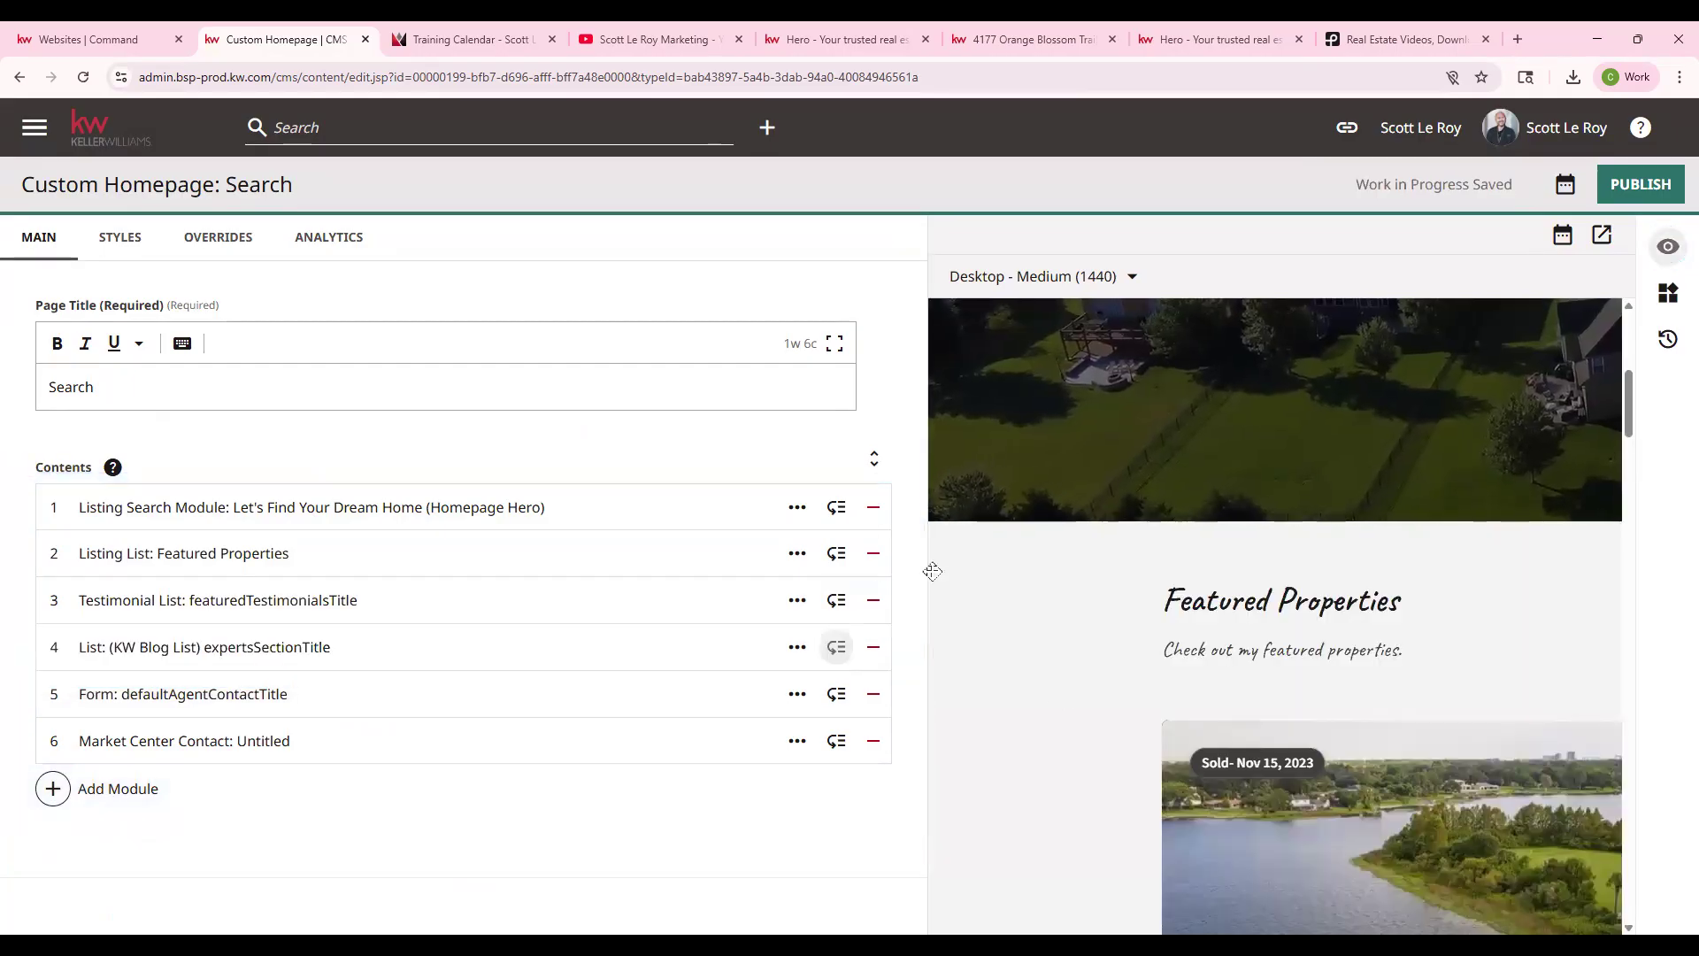
{"action": "left_click", "coordinate": [115, 39]}
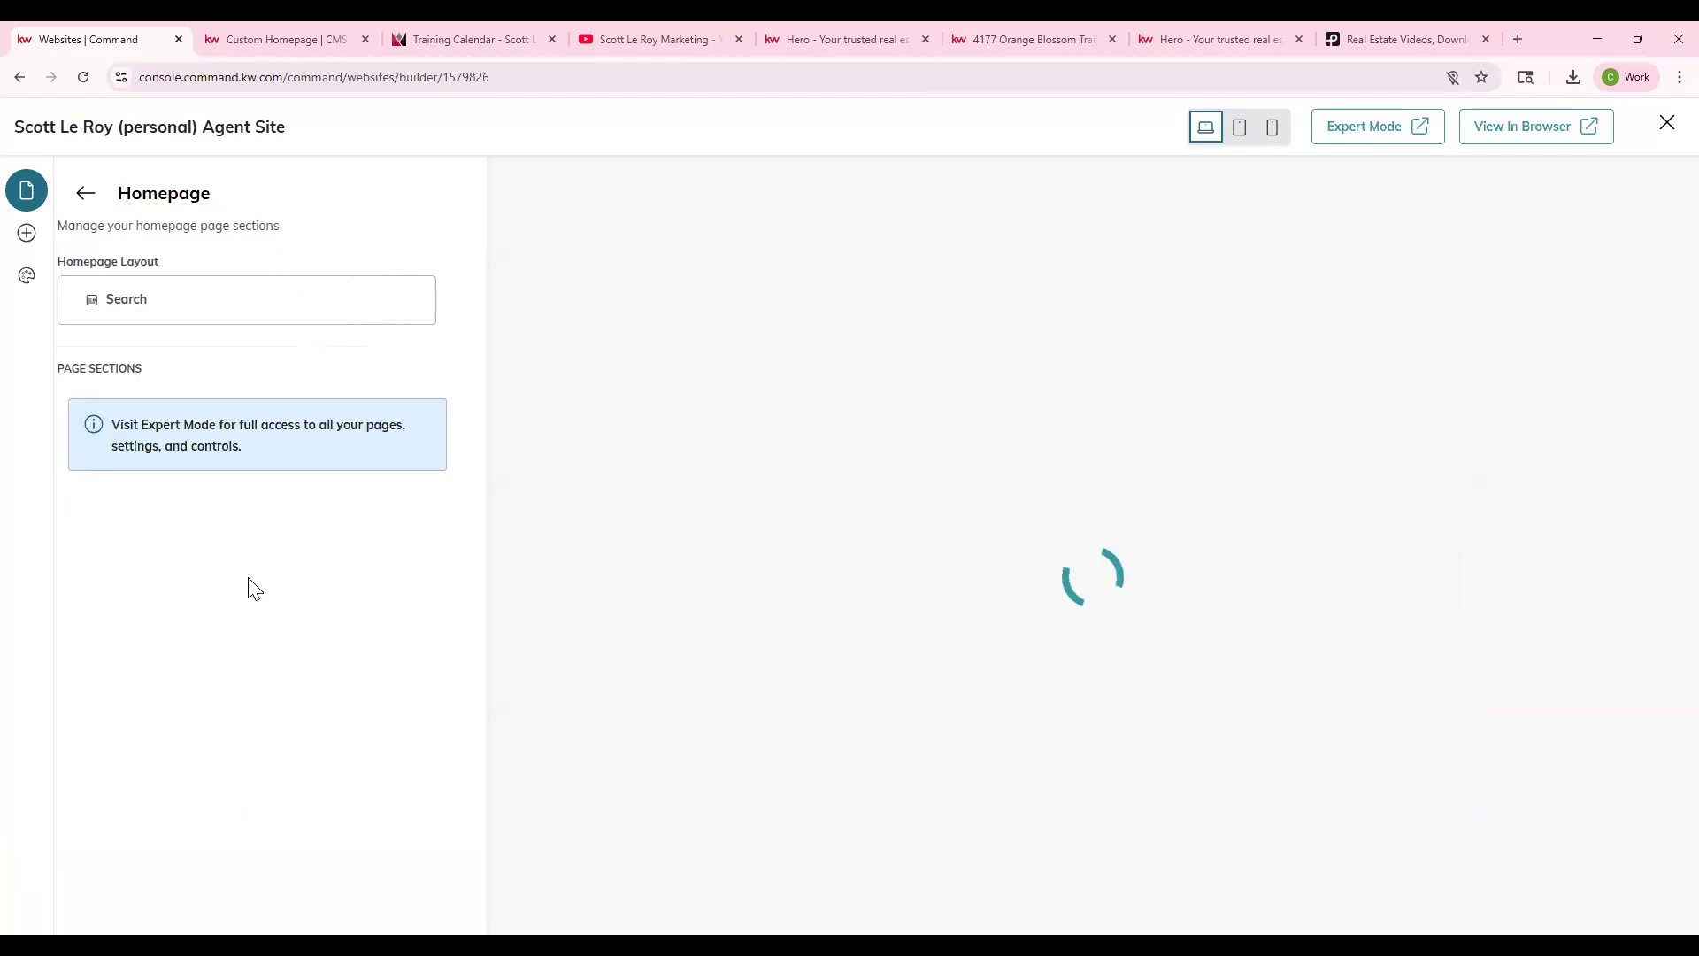
{"action": "left_click", "coordinate": [315, 39]}
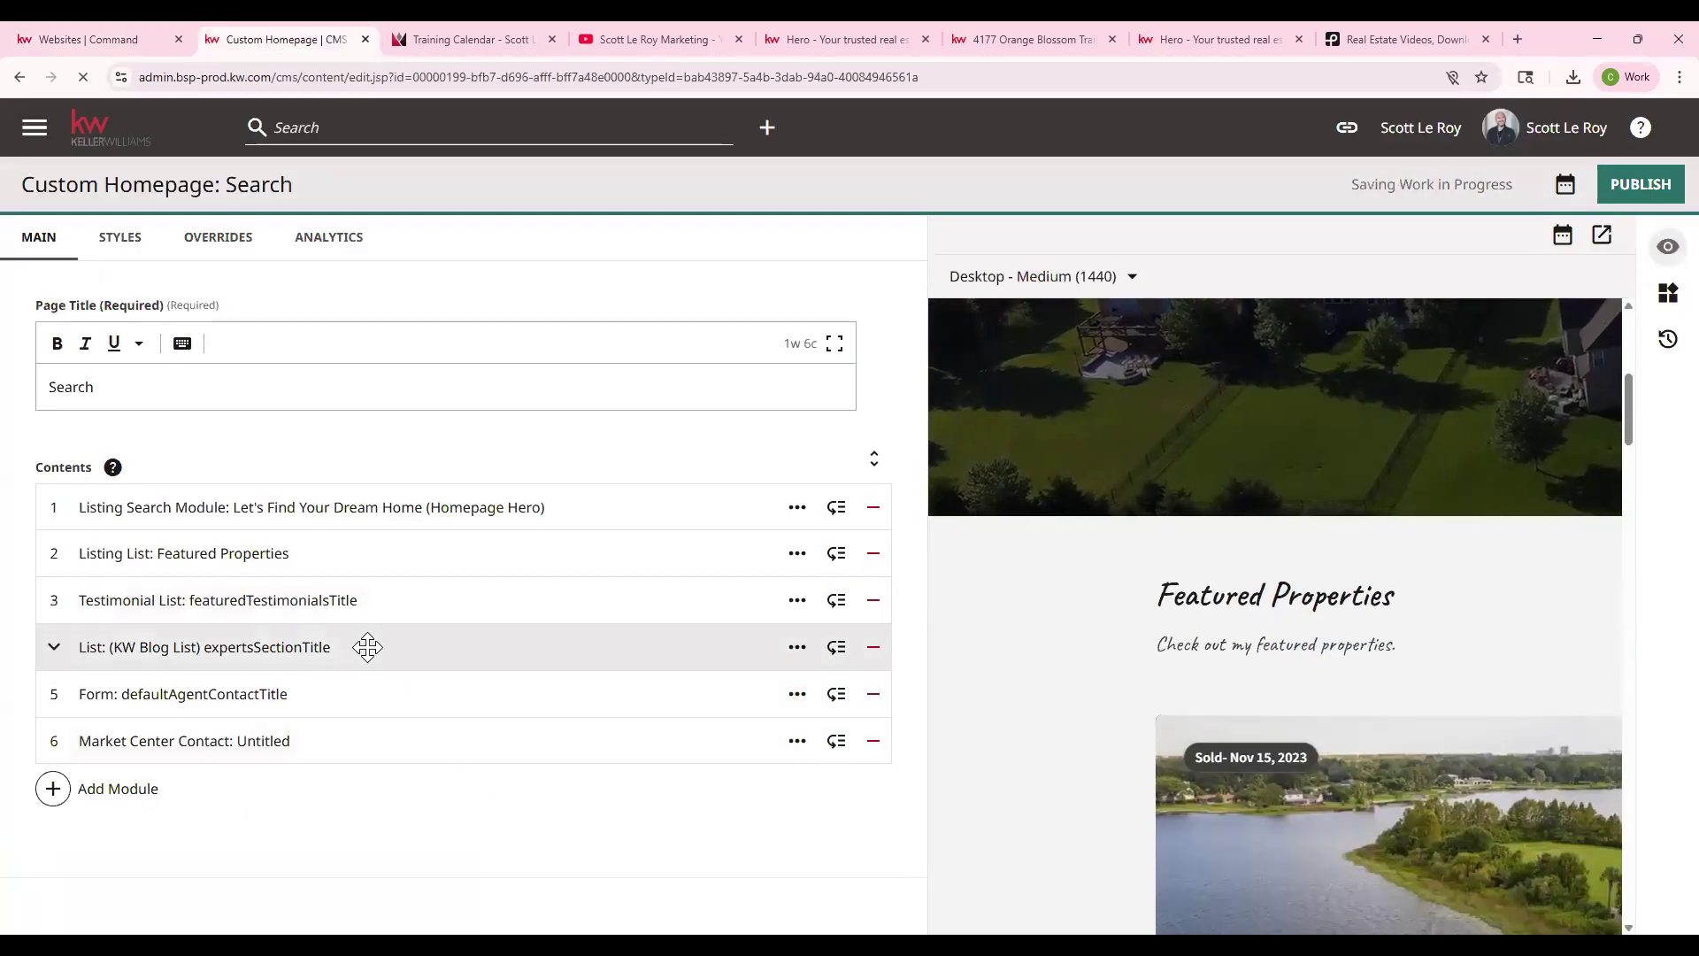
- Open the KW Blog List module settings and add an empty featured item slot
{"action": "left_click", "coordinate": [358, 651]}
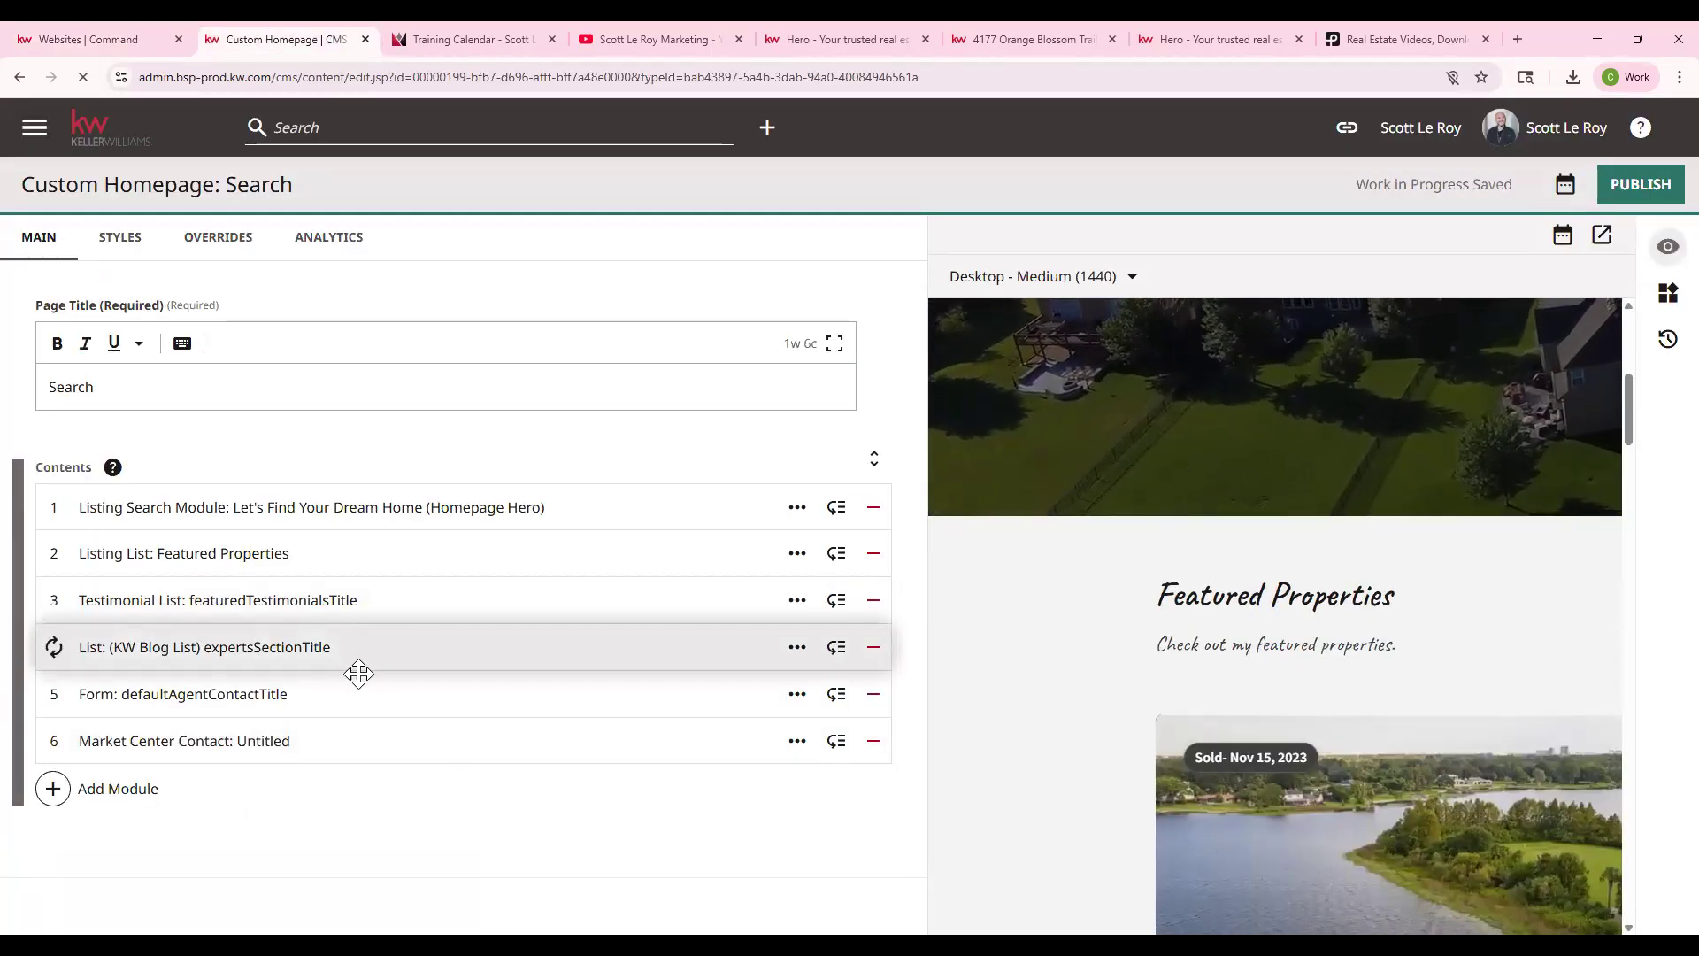
{"action": "scroll", "coordinate": [383, 704], "scroll_direction": "down", "scroll_amount": 3}
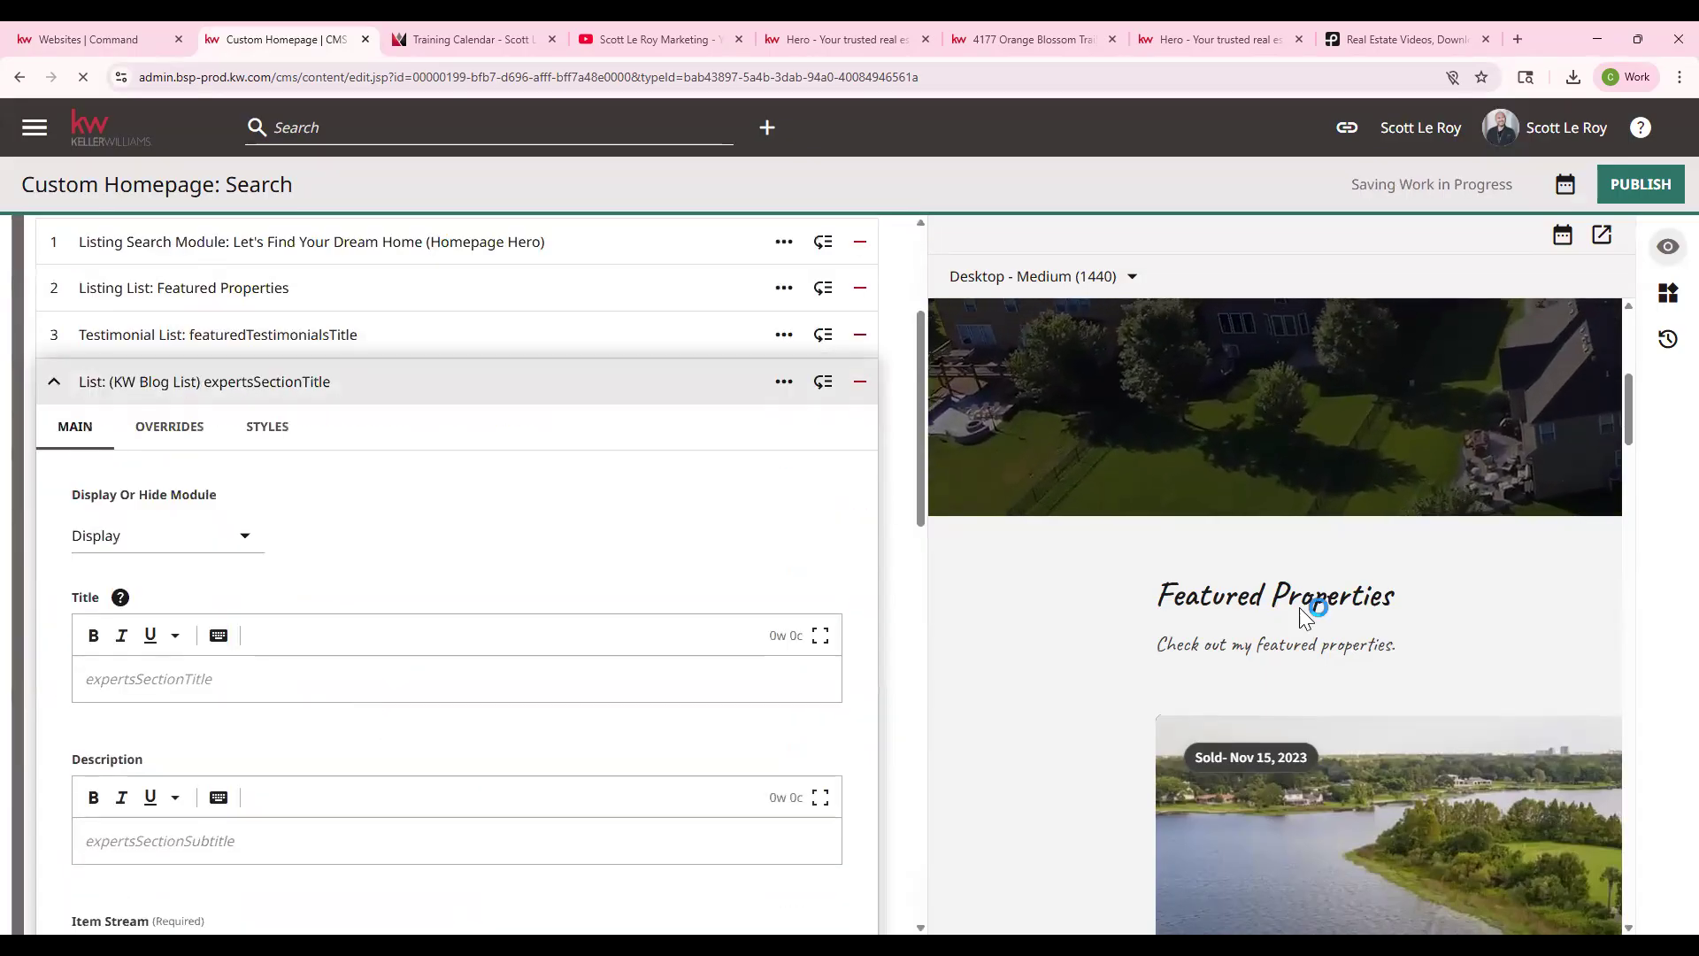
{"action": "scroll", "coordinate": [159, 743], "scroll_direction": "down", "scroll_amount": 3}
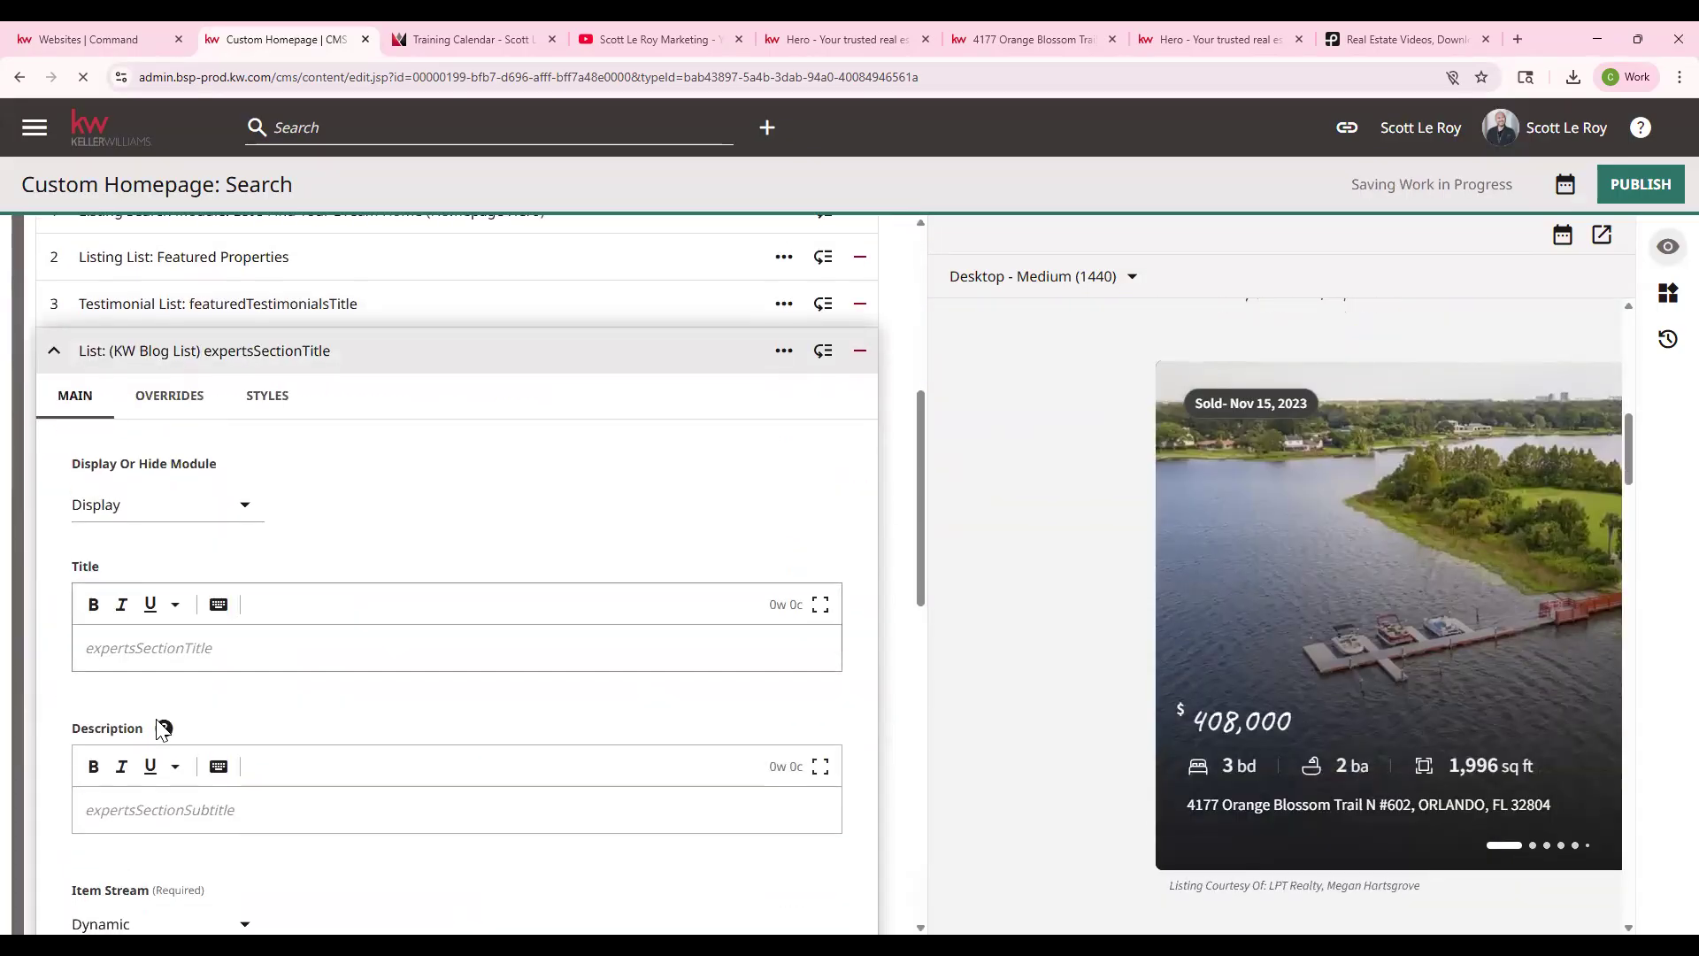
{"action": "scroll", "coordinate": [160, 721], "scroll_direction": "down", "scroll_amount": 3}
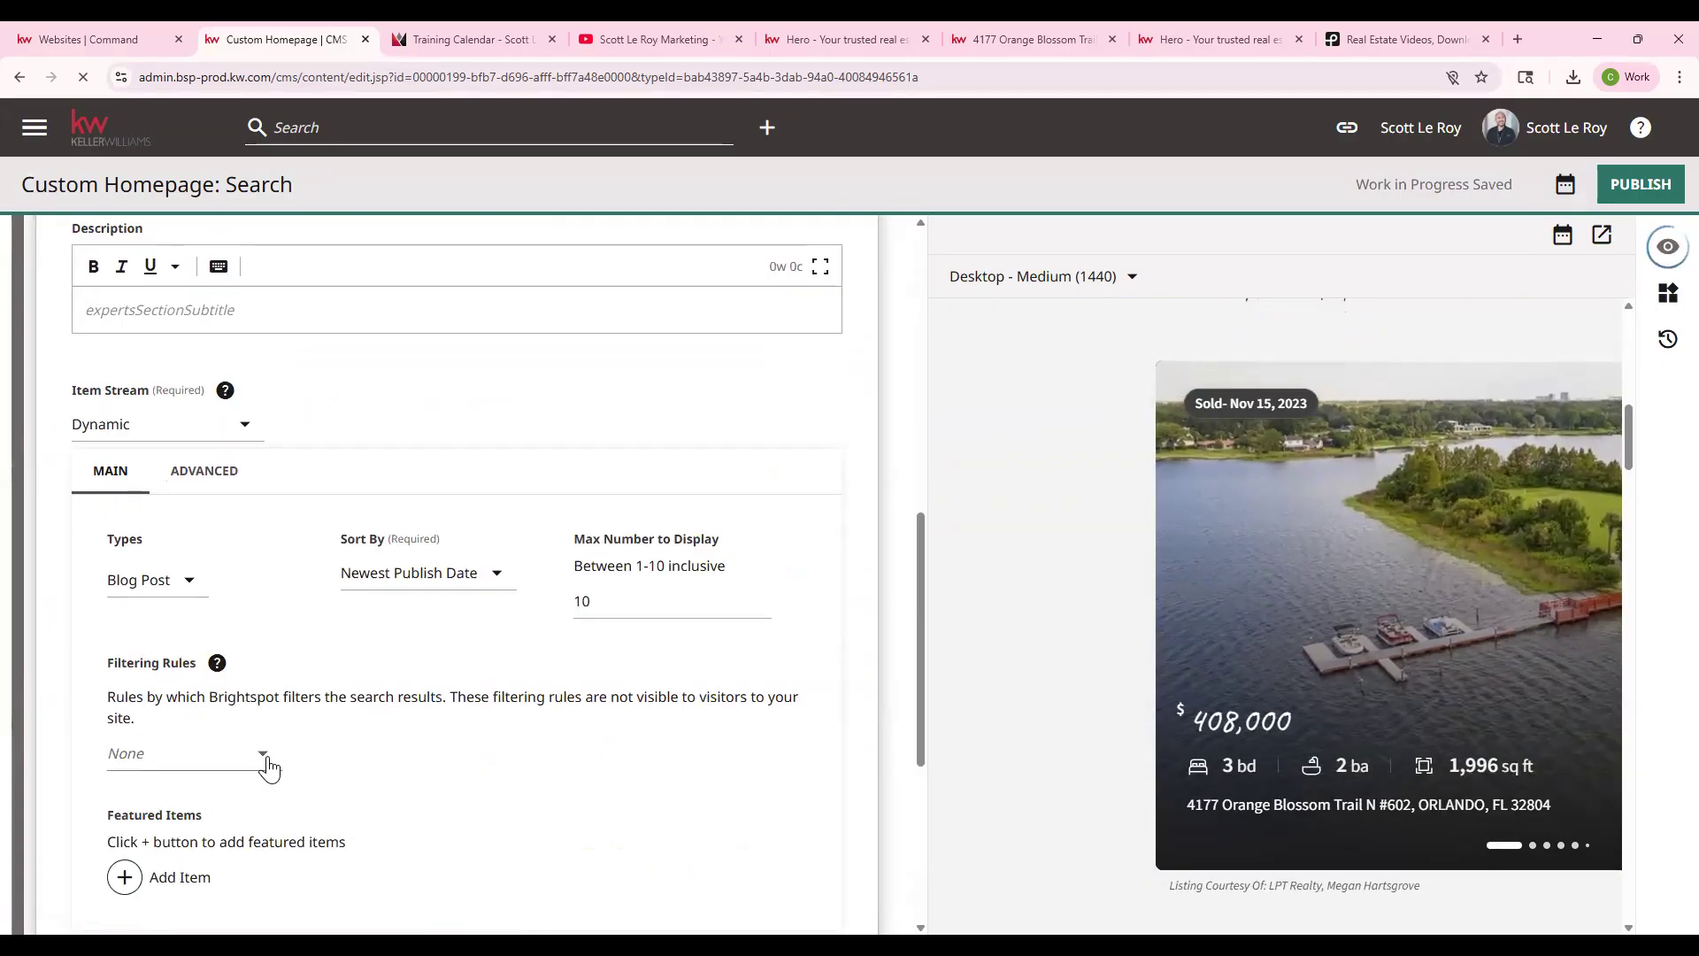
{"action": "scroll", "coordinate": [248, 778], "scroll_direction": "down", "scroll_amount": 1}
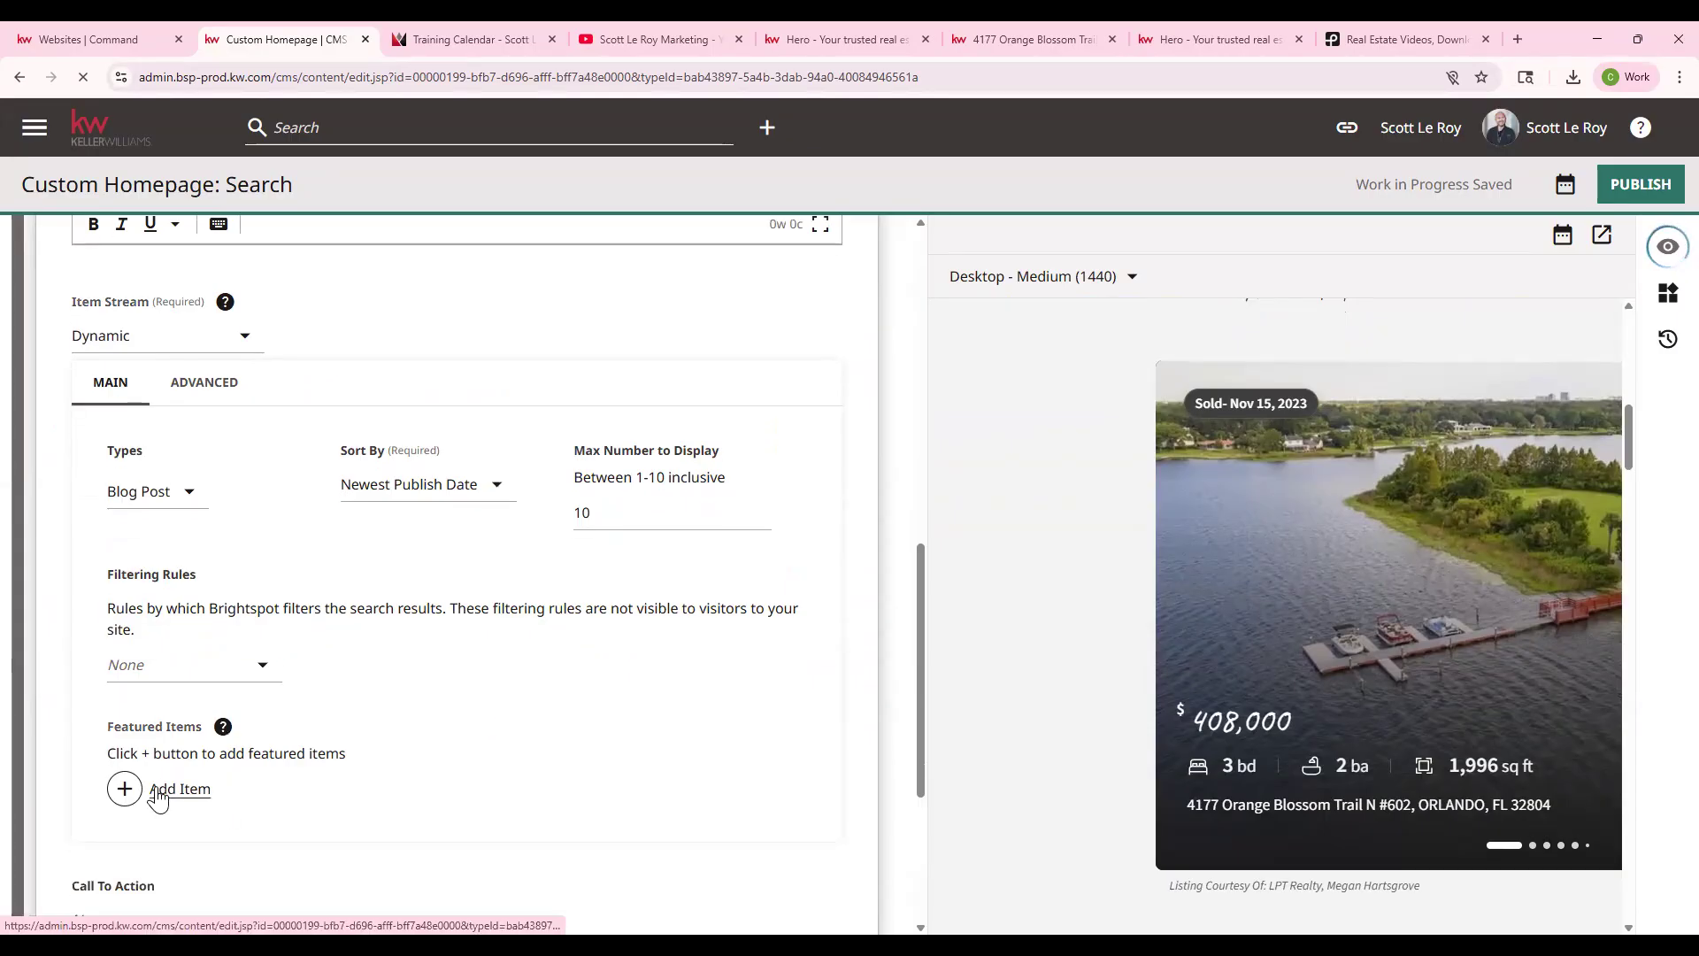
{"action": "left_click", "coordinate": [158, 793]}
- Start a new blog post with headline 'test' and subheadline 'testing'
{"action": "left_click", "coordinate": [412, 798]}
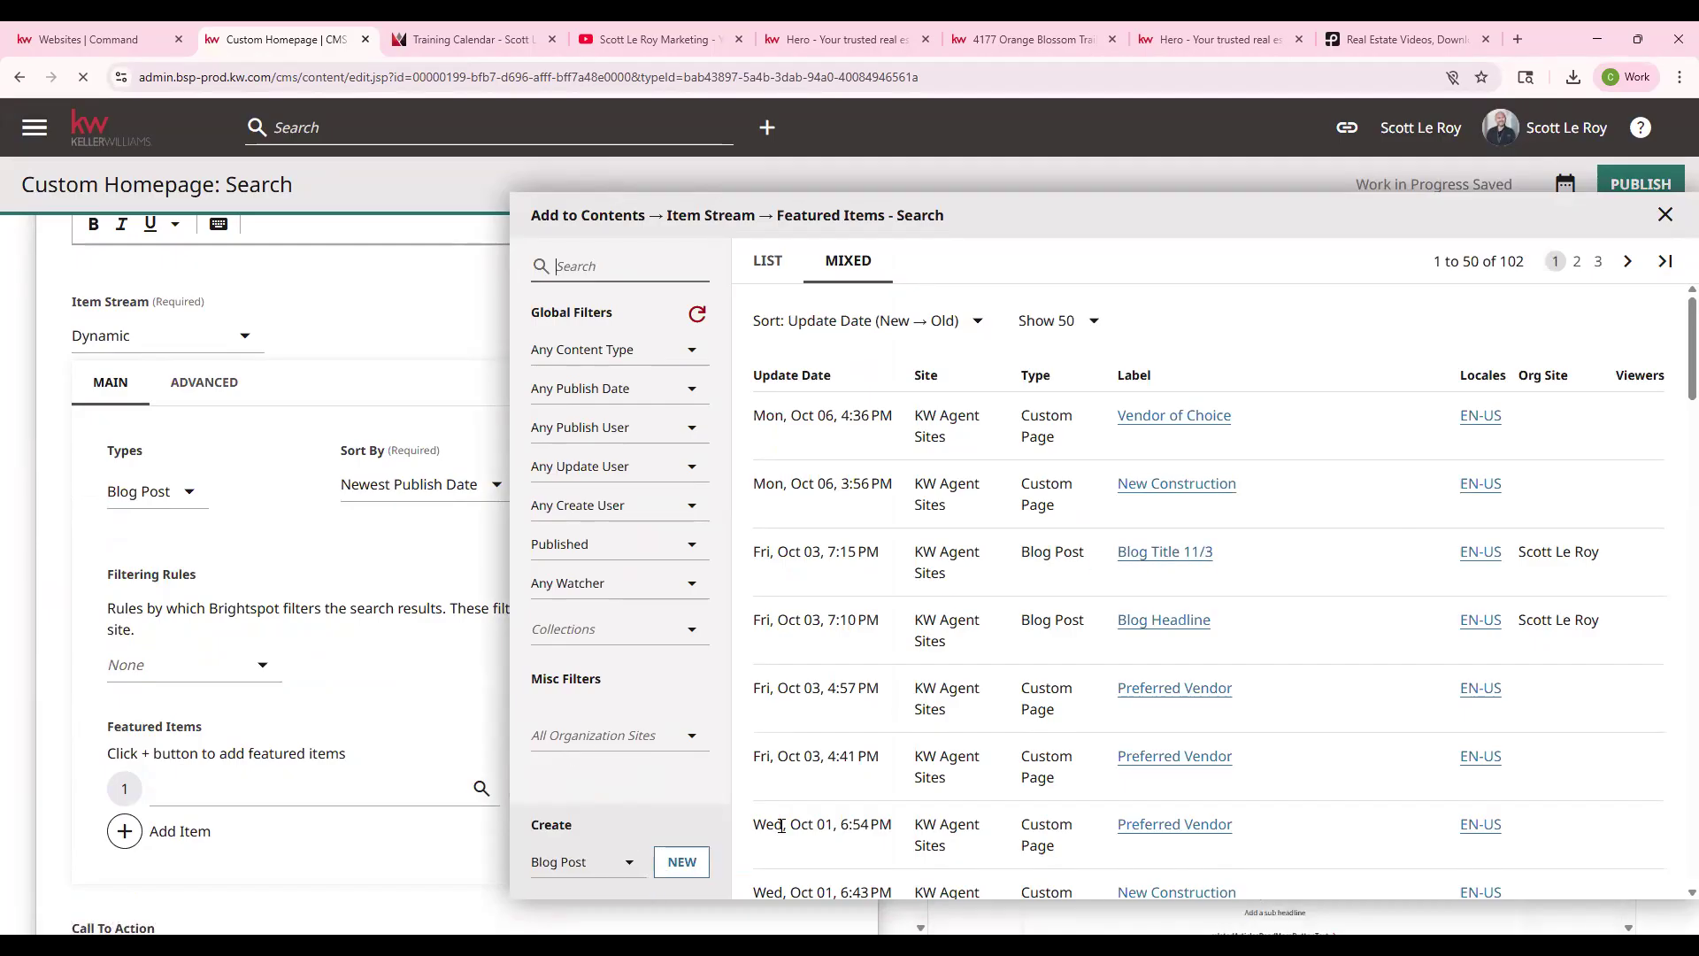
{"action": "left_click", "coordinate": [682, 862]}
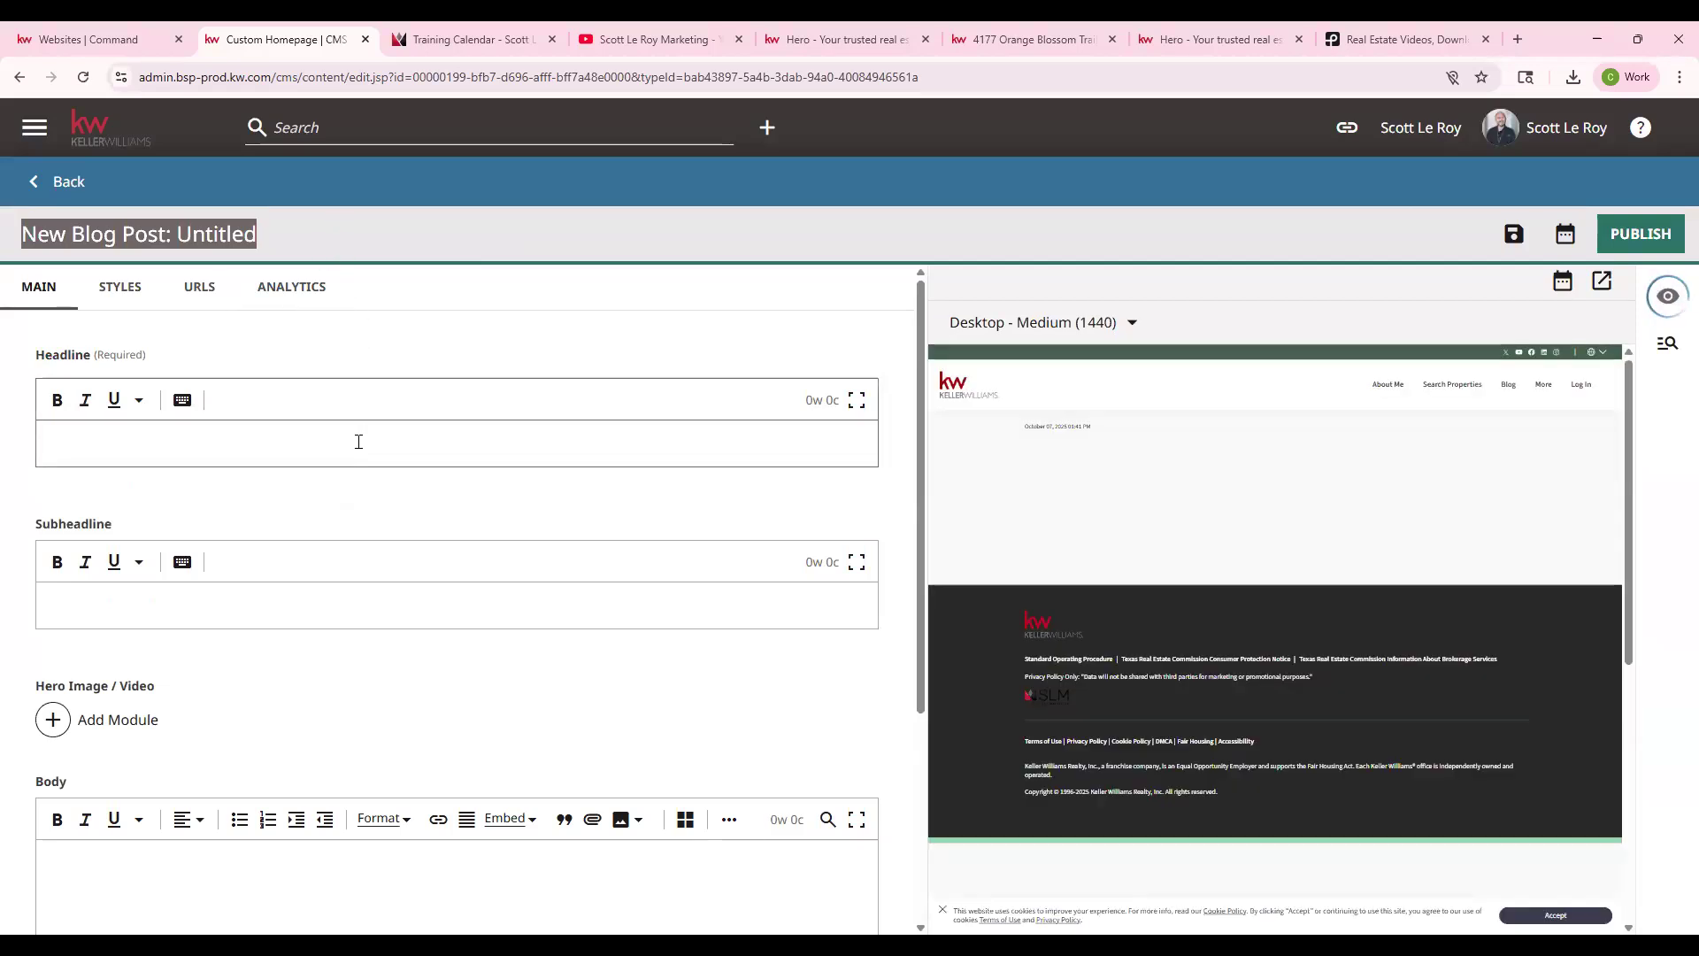
{"action": "left_click", "coordinate": [359, 441]}
{"action": "type", "text": "test"}
{"action": "key", "text": "Tab"}
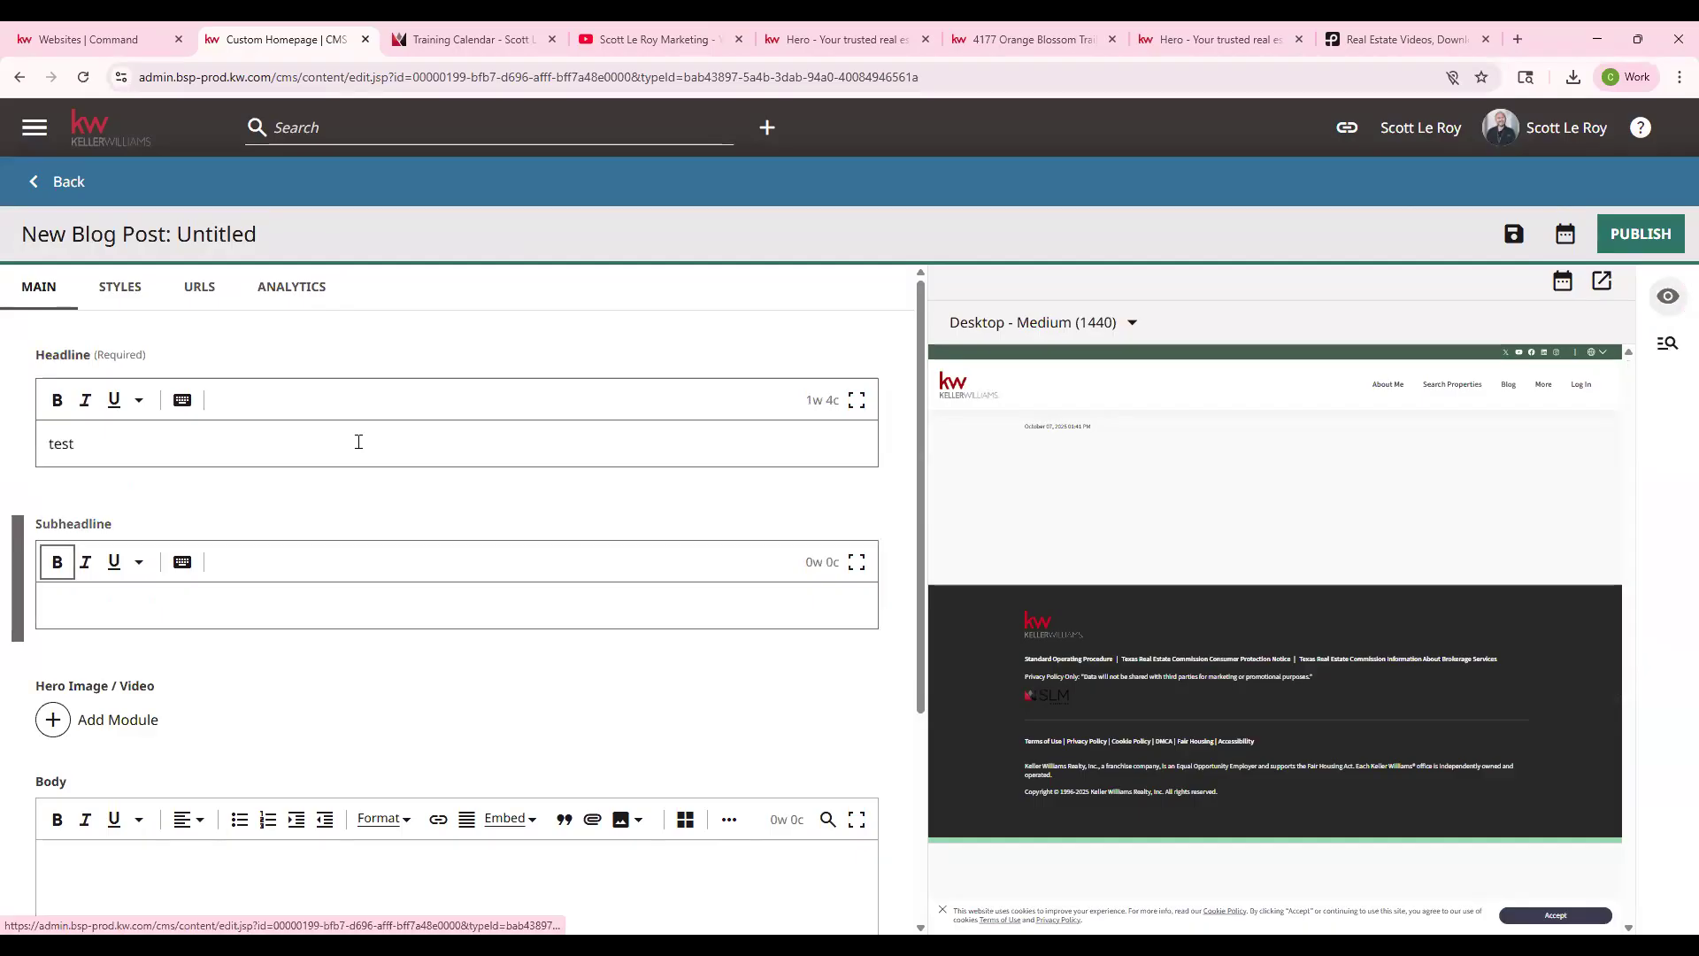
{"action": "key", "text": "Tab"}
{"action": "type", "text": "test"}
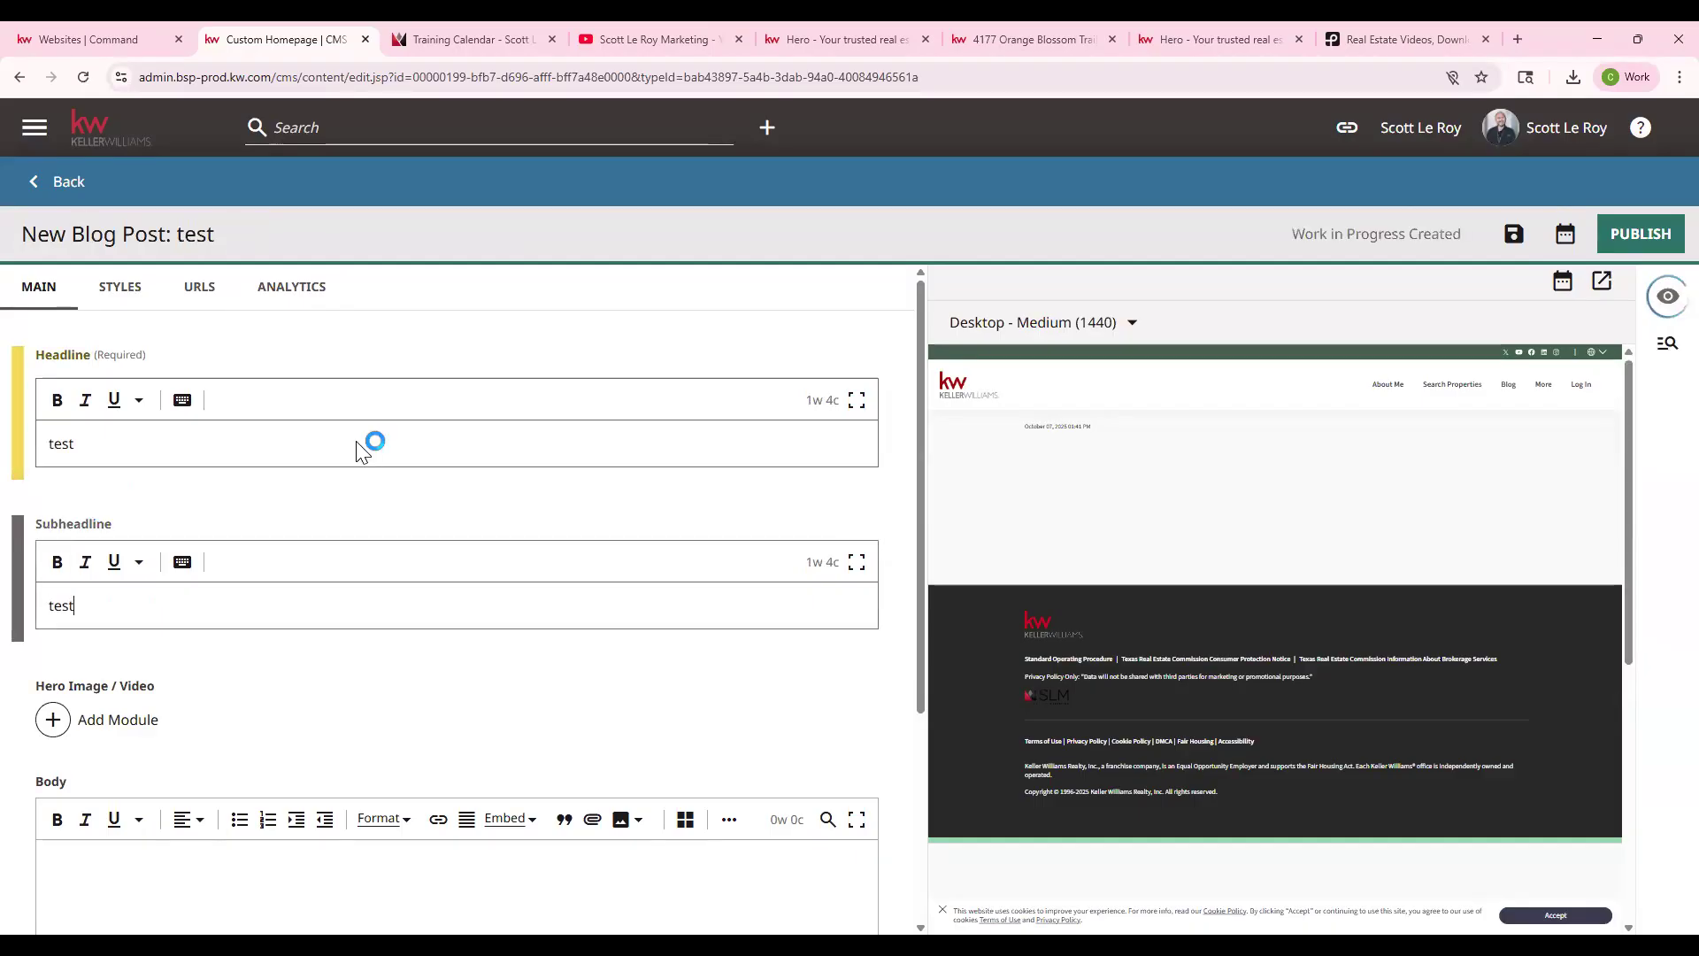
{"action": "type", "text": "ing"}
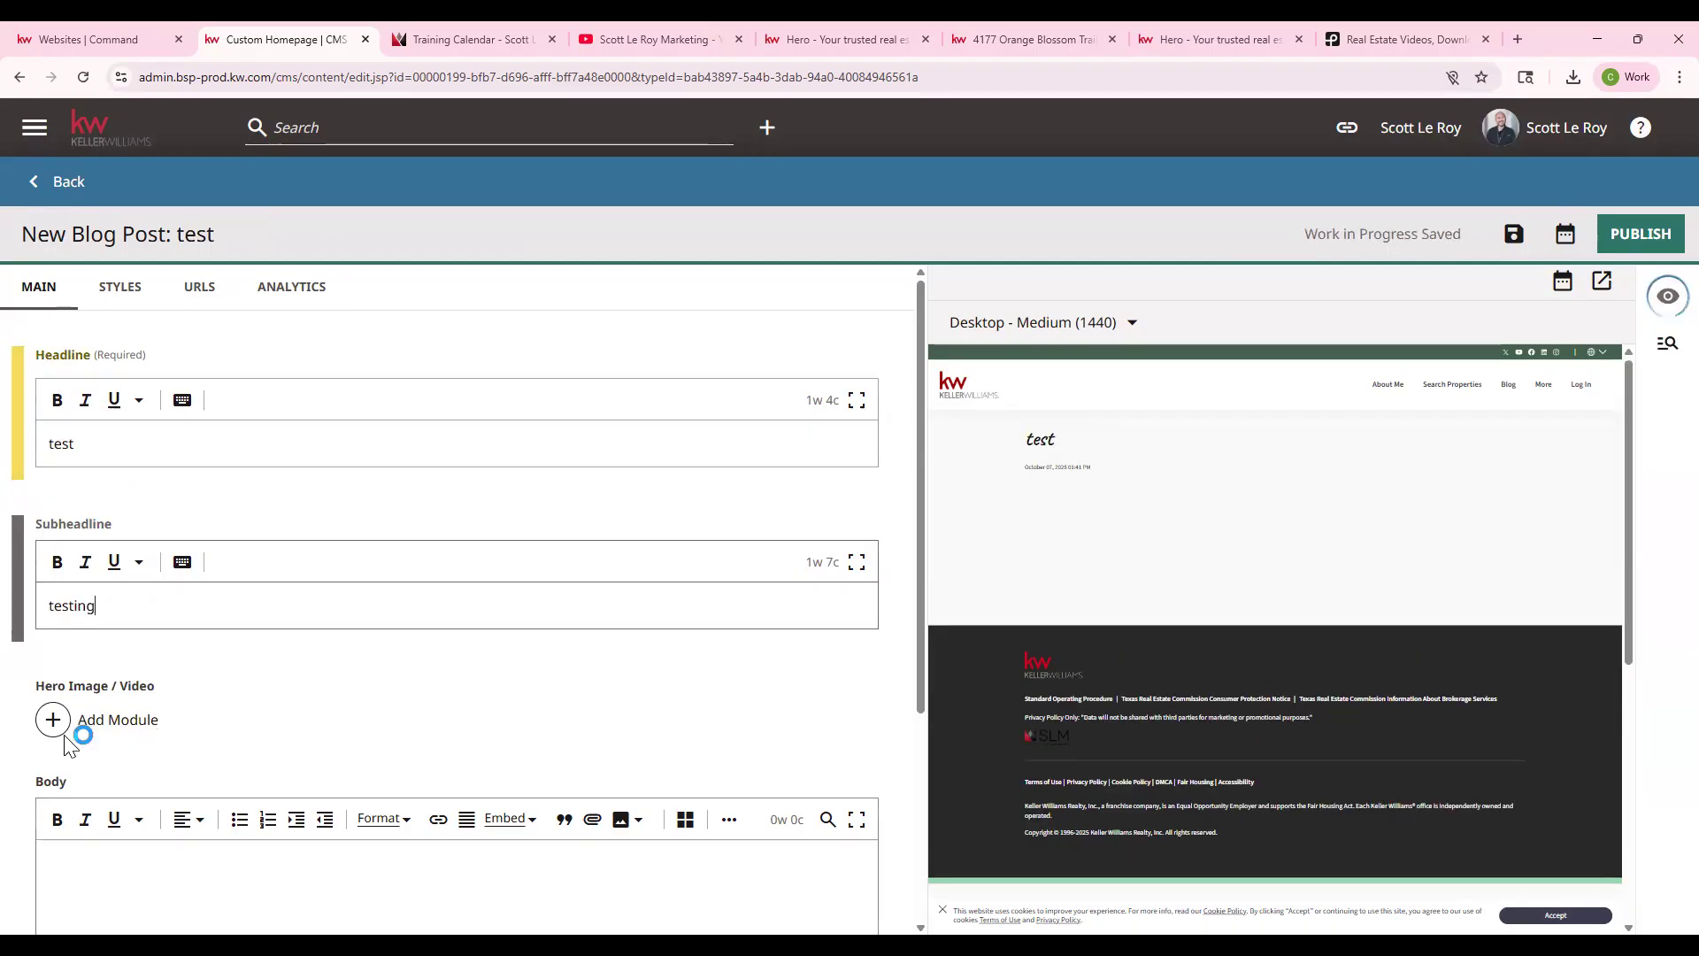
- Add an Image hero module to the blog post using the Gary_KW photo
{"action": "left_click", "coordinate": [113, 731]}
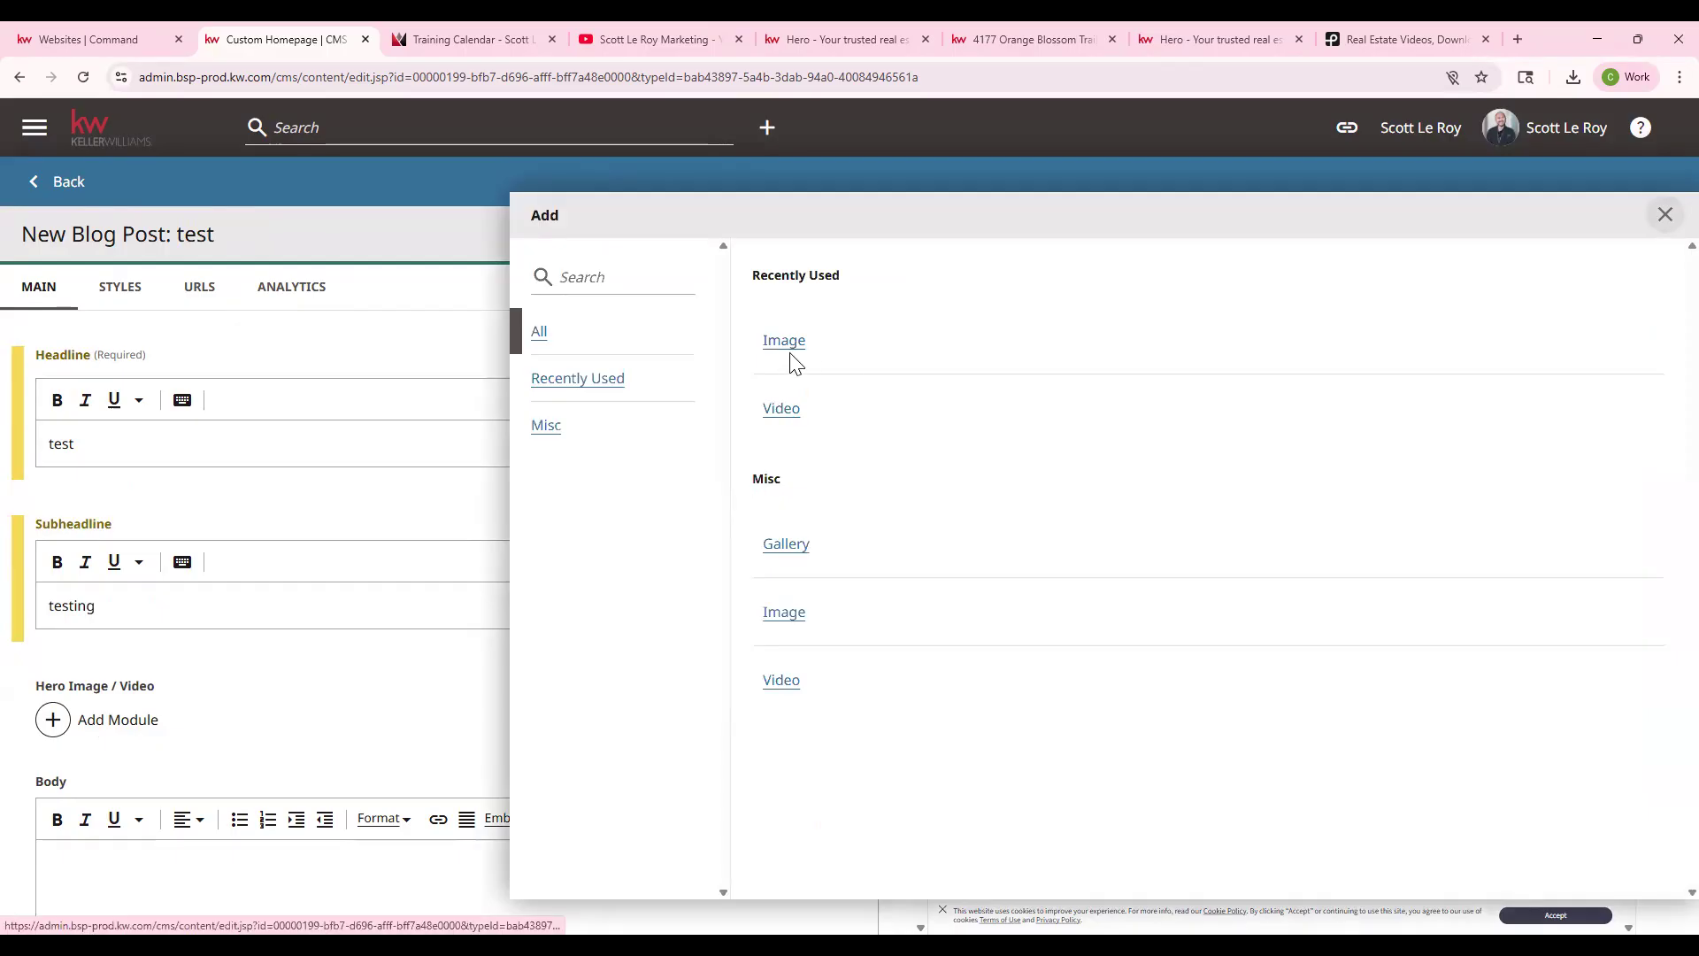
{"action": "left_click", "coordinate": [785, 342]}
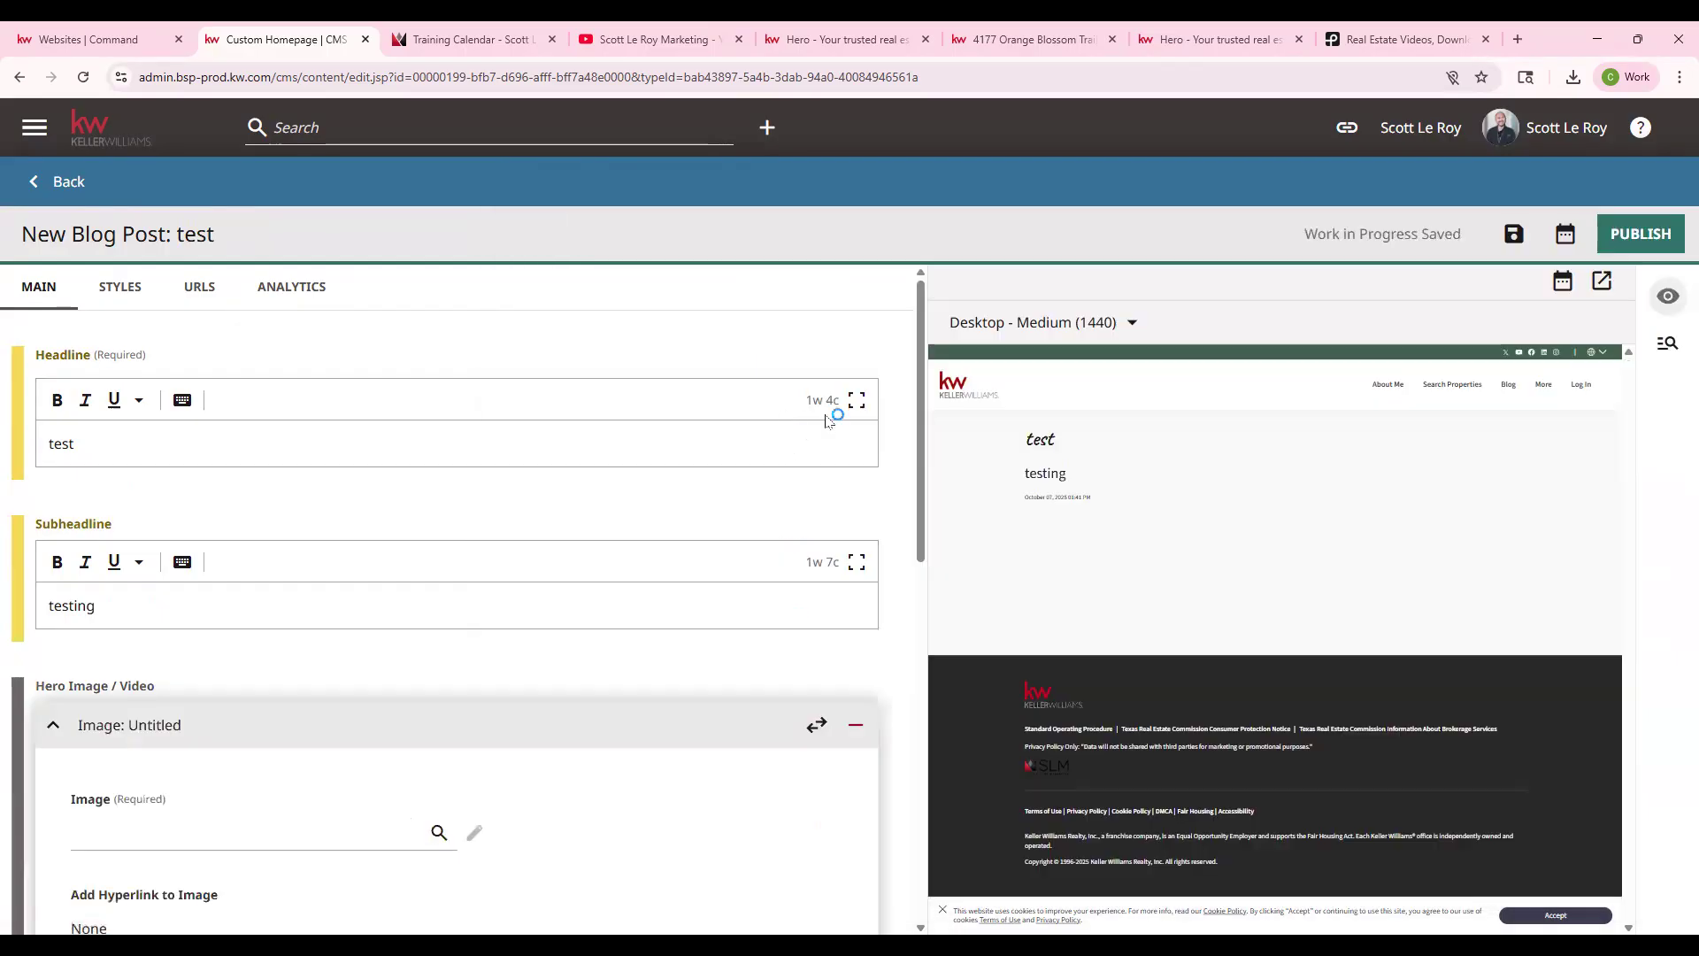
{"action": "scroll", "coordinate": [265, 814], "scroll_direction": "down", "scroll_amount": 2}
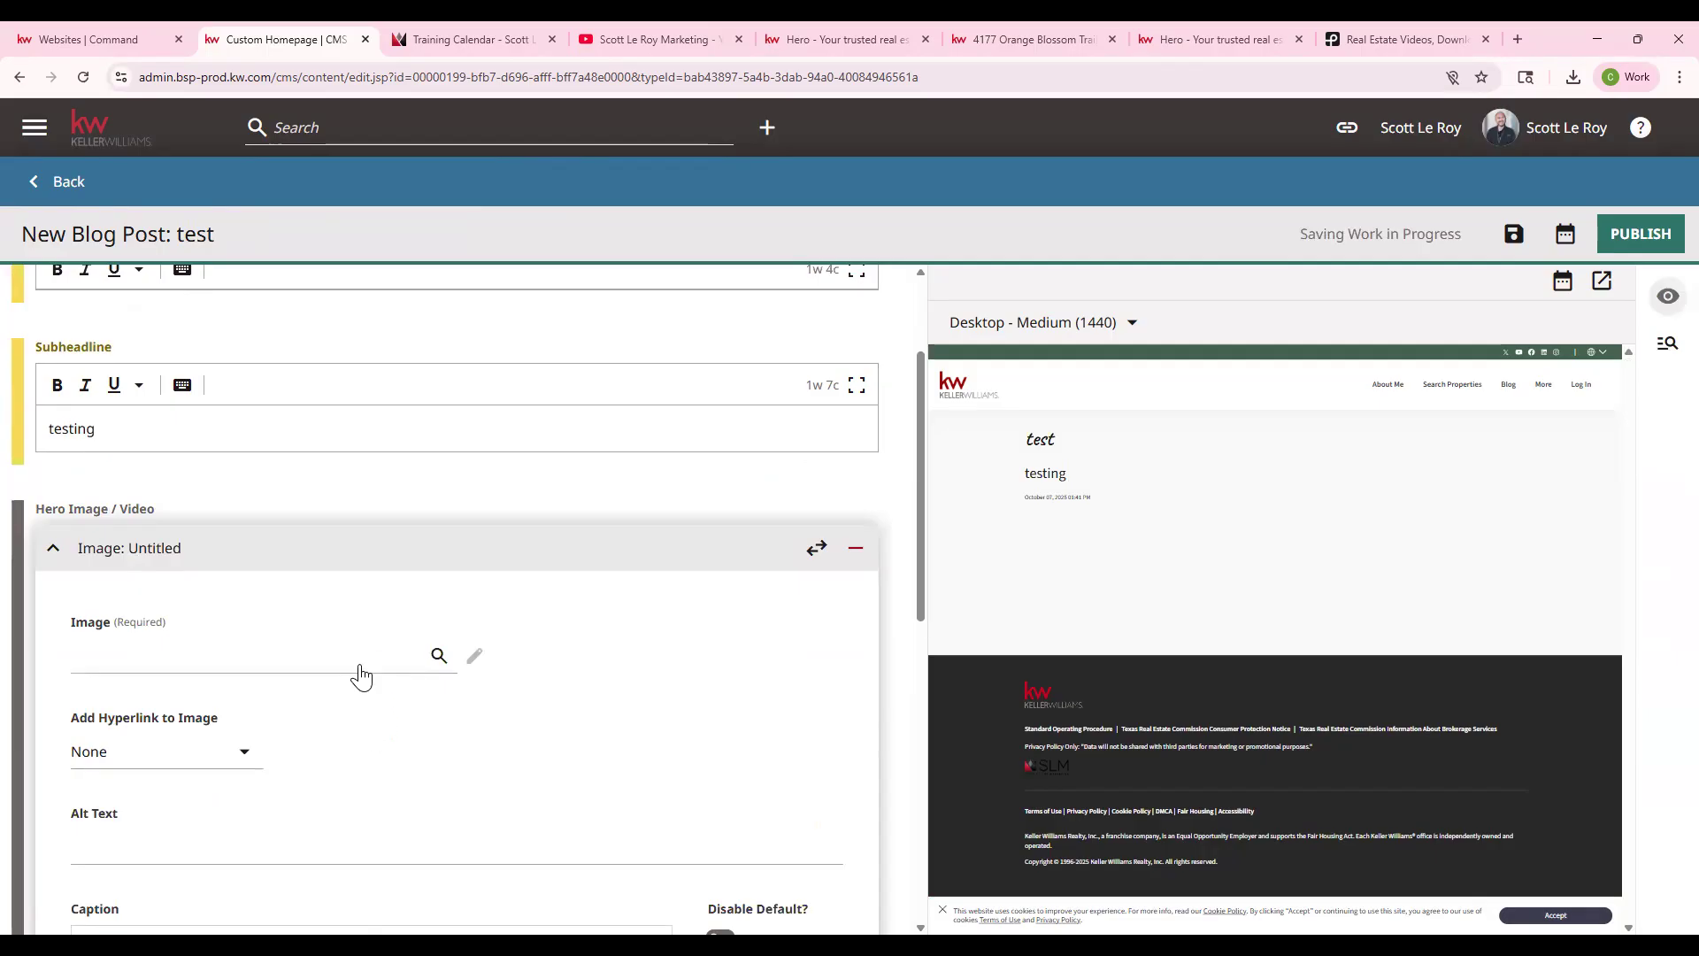
{"action": "left_click", "coordinate": [360, 675]}
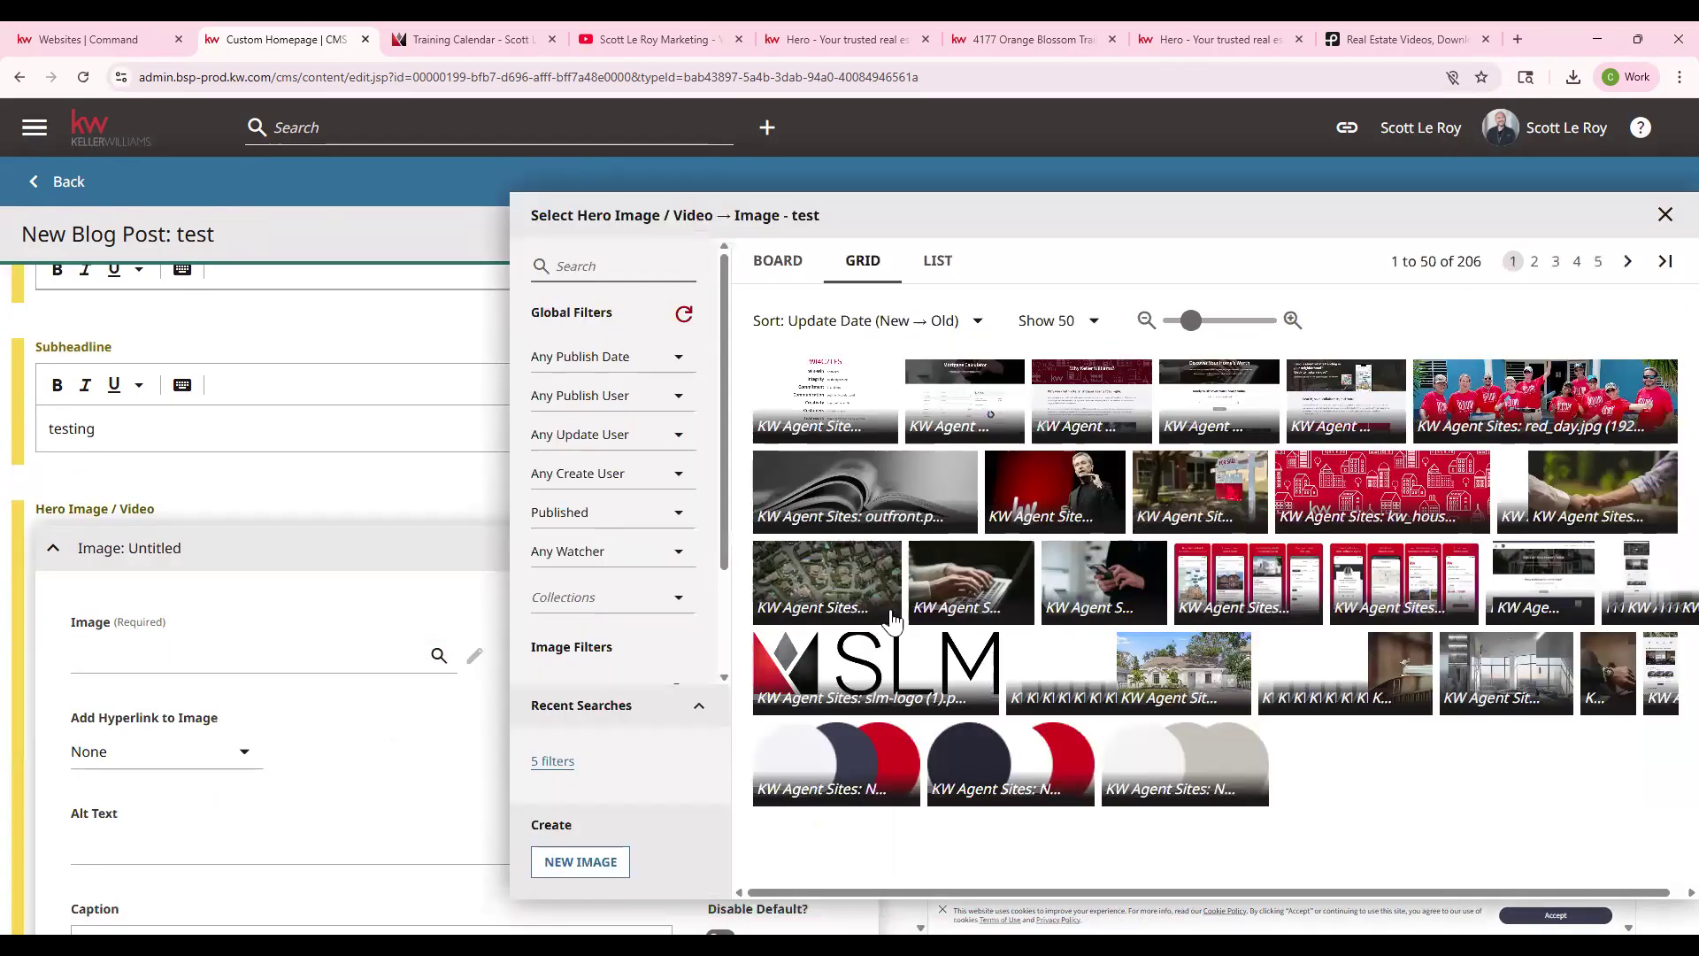
{"action": "left_click", "coordinate": [1027, 498]}
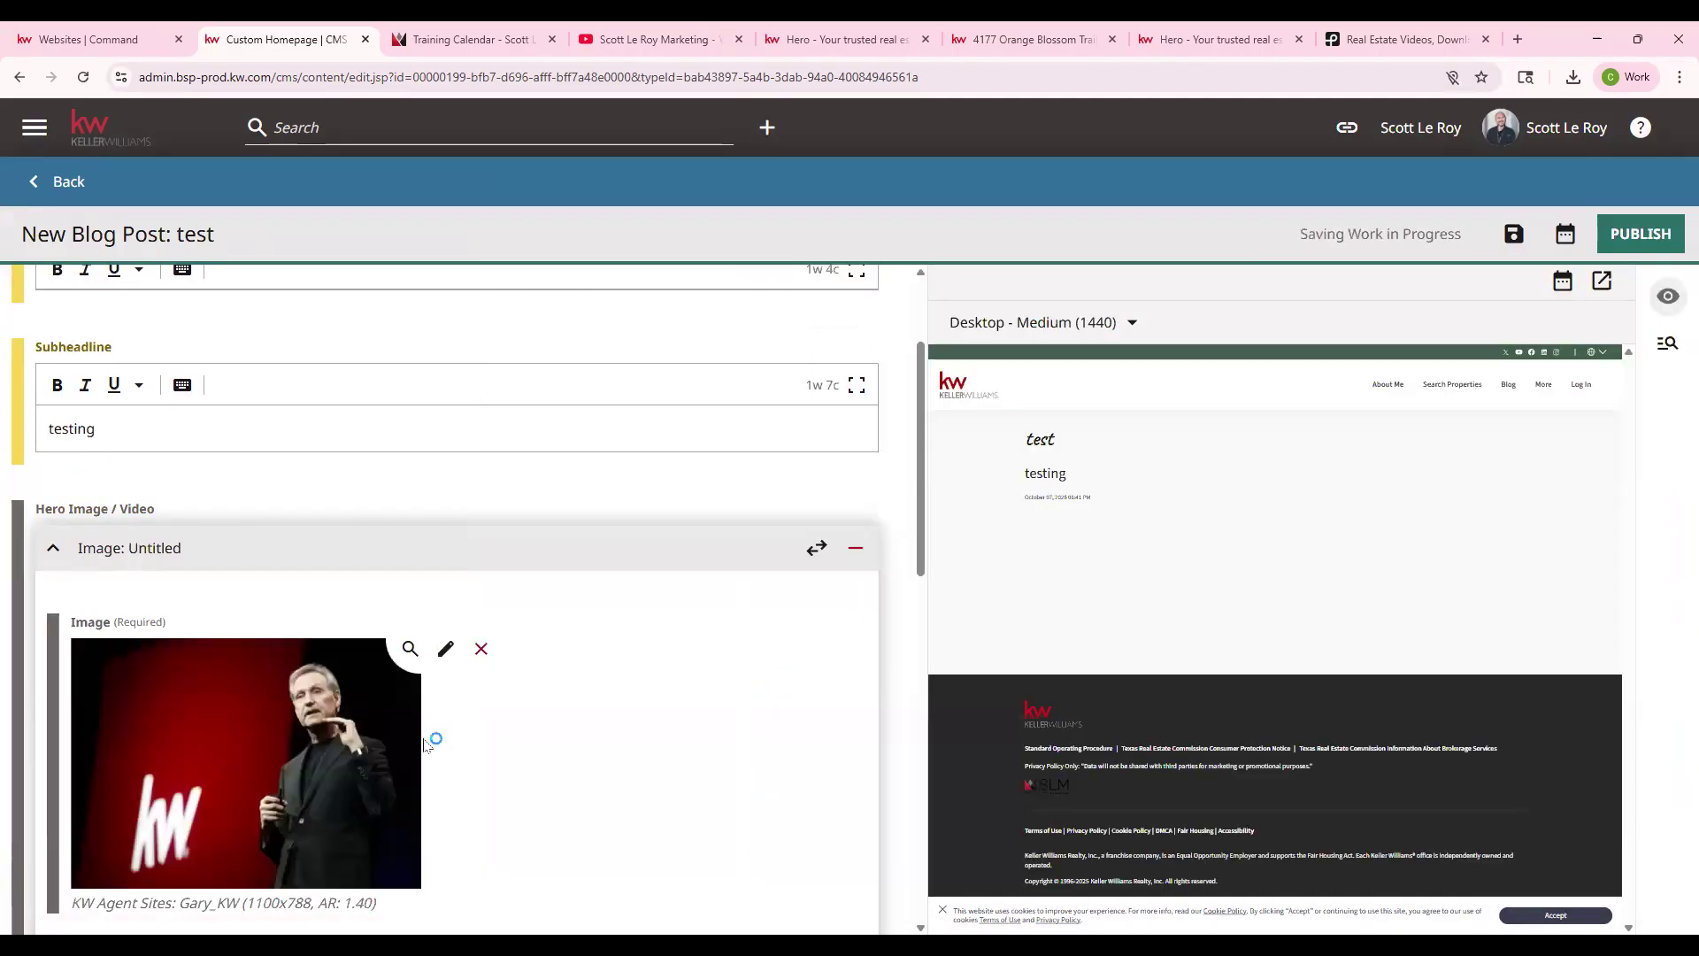
{"action": "scroll", "coordinate": [98, 770], "scroll_direction": "down", "scroll_amount": 5}
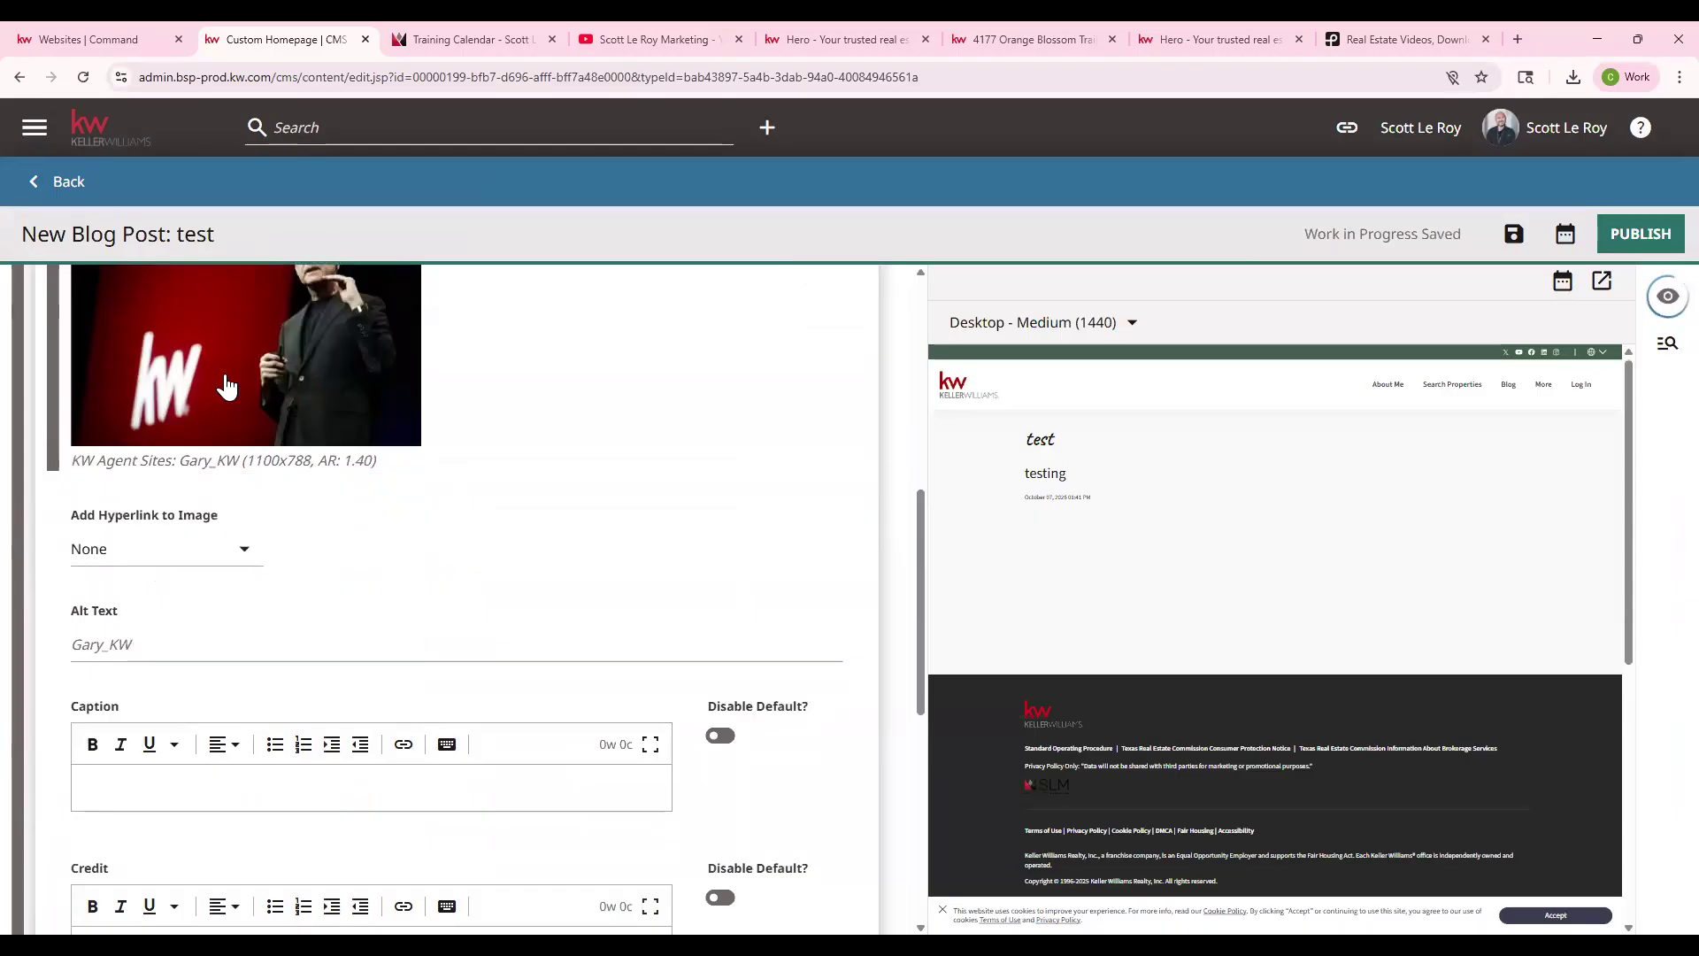
{"action": "scroll", "coordinate": [344, 680], "scroll_direction": "down", "scroll_amount": 2}
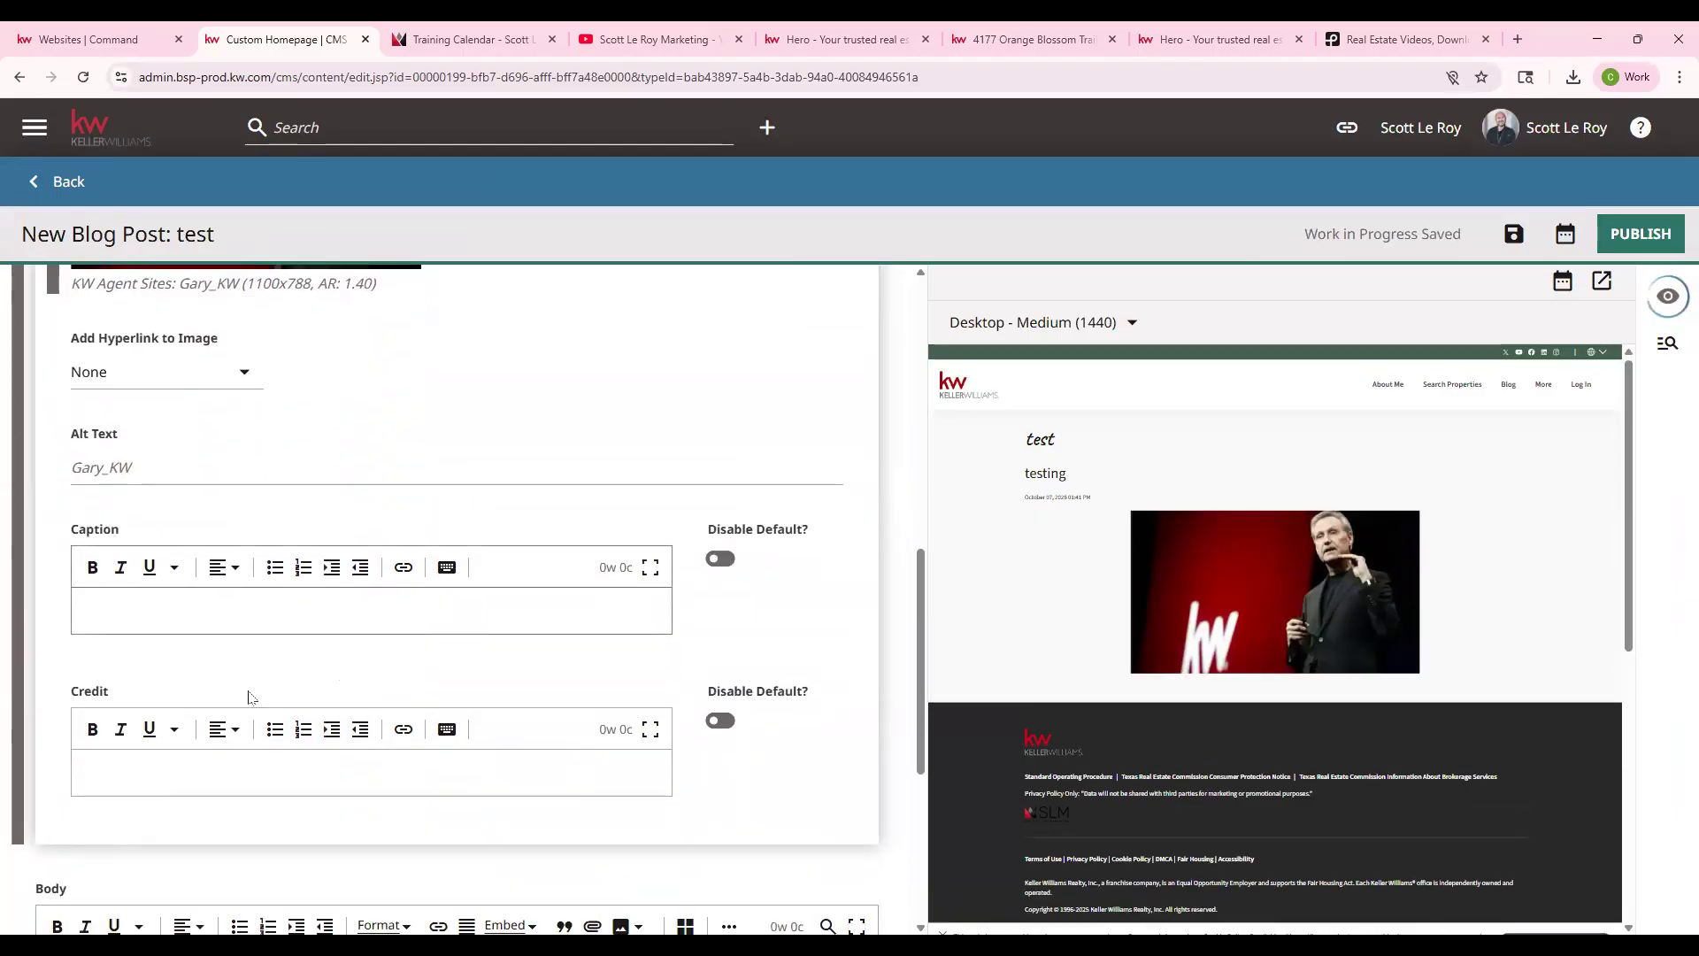
{"action": "scroll", "coordinate": [247, 694], "scroll_direction": "down", "scroll_amount": 3}
{"action": "left_click", "coordinate": [77, 693]}
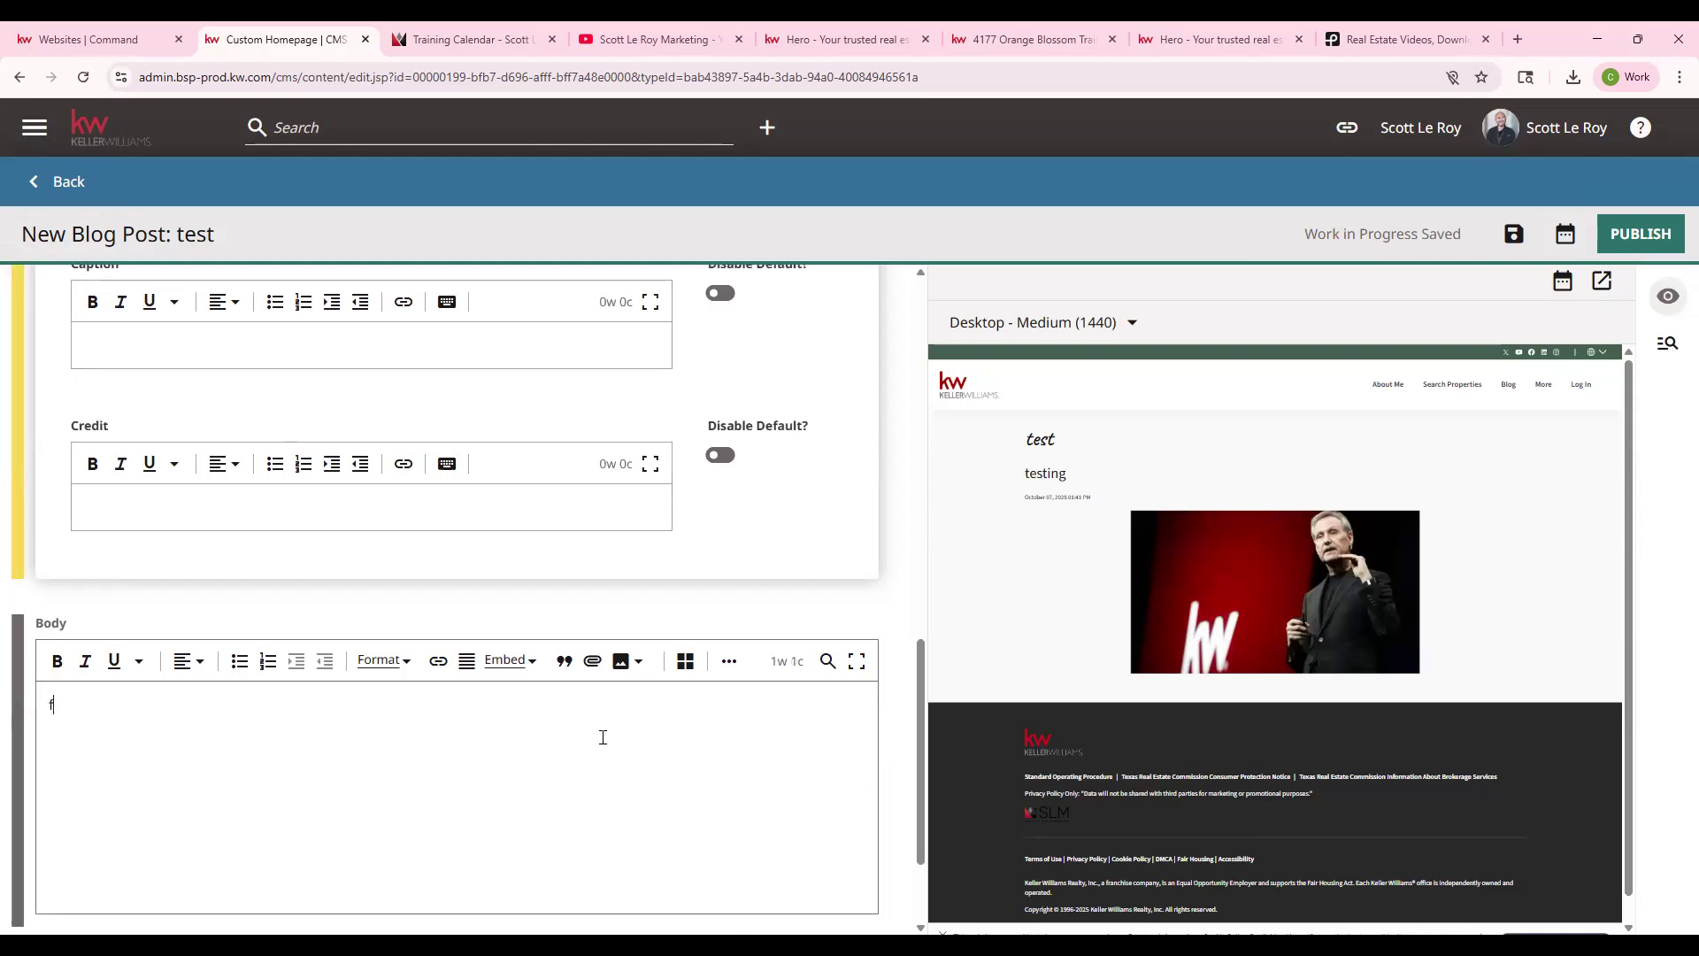
- Type placeholder body text 'fsdlgslghslkghlskhngls' and cancel an image insert into the body
{"action": "type", "text": "fsdlgslghslkghlskhngls"}
{"action": "key", "text": "Return"}
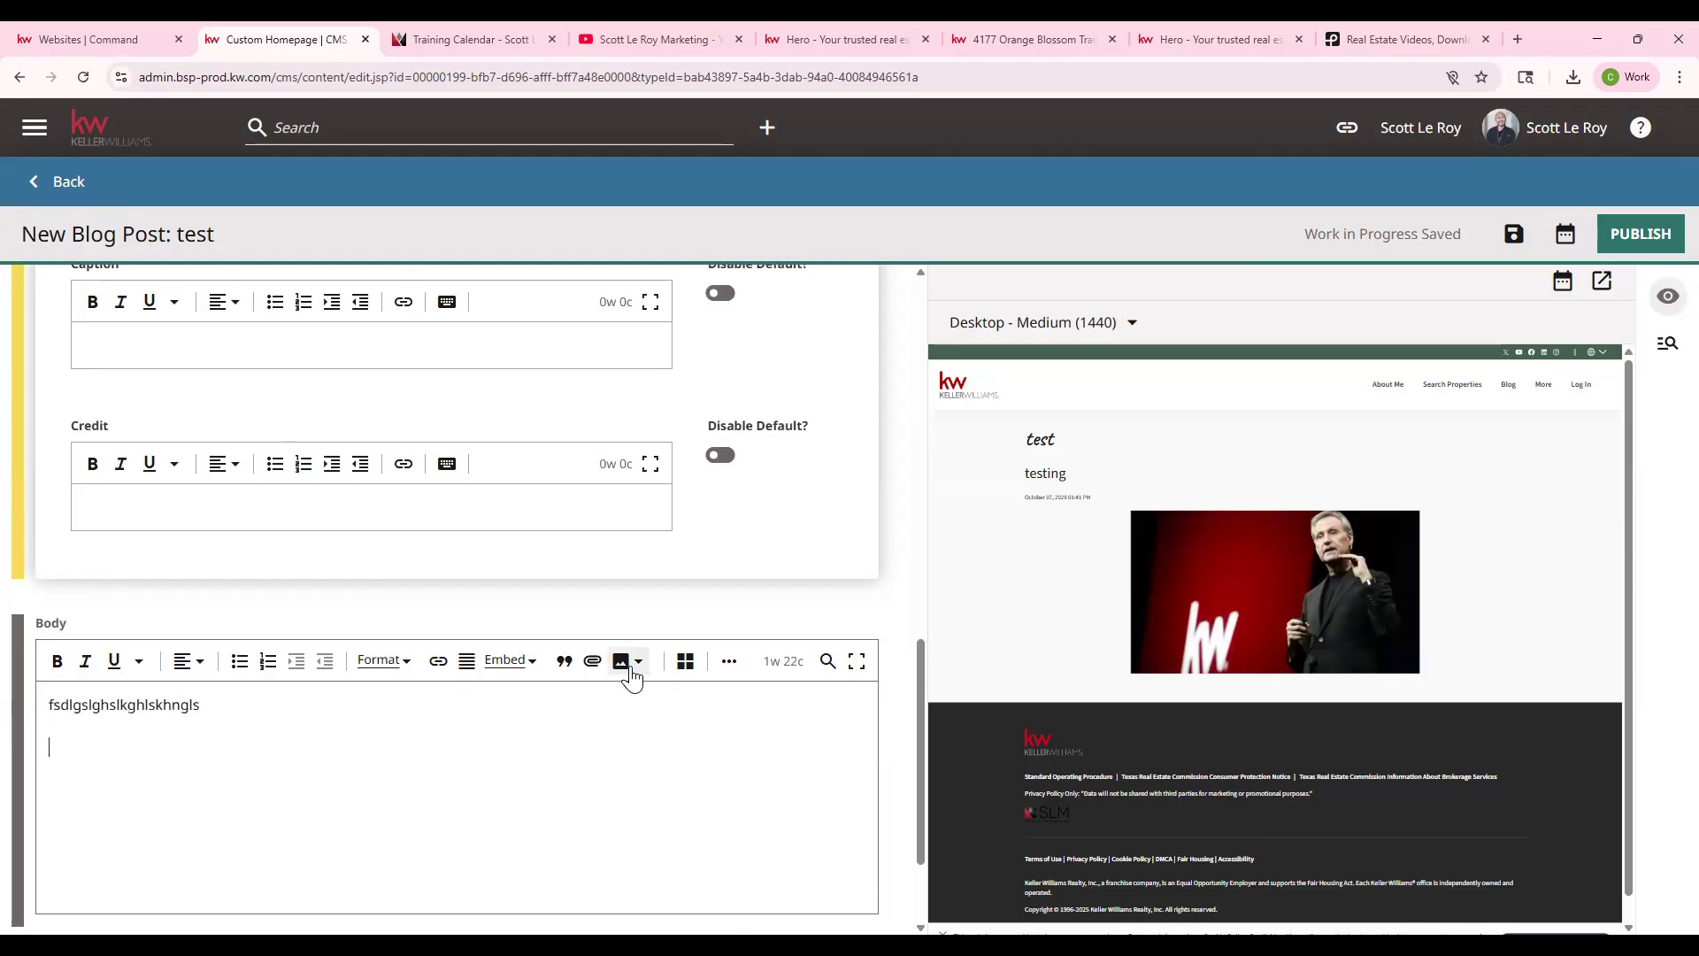
{"action": "left_click", "coordinate": [632, 673]}
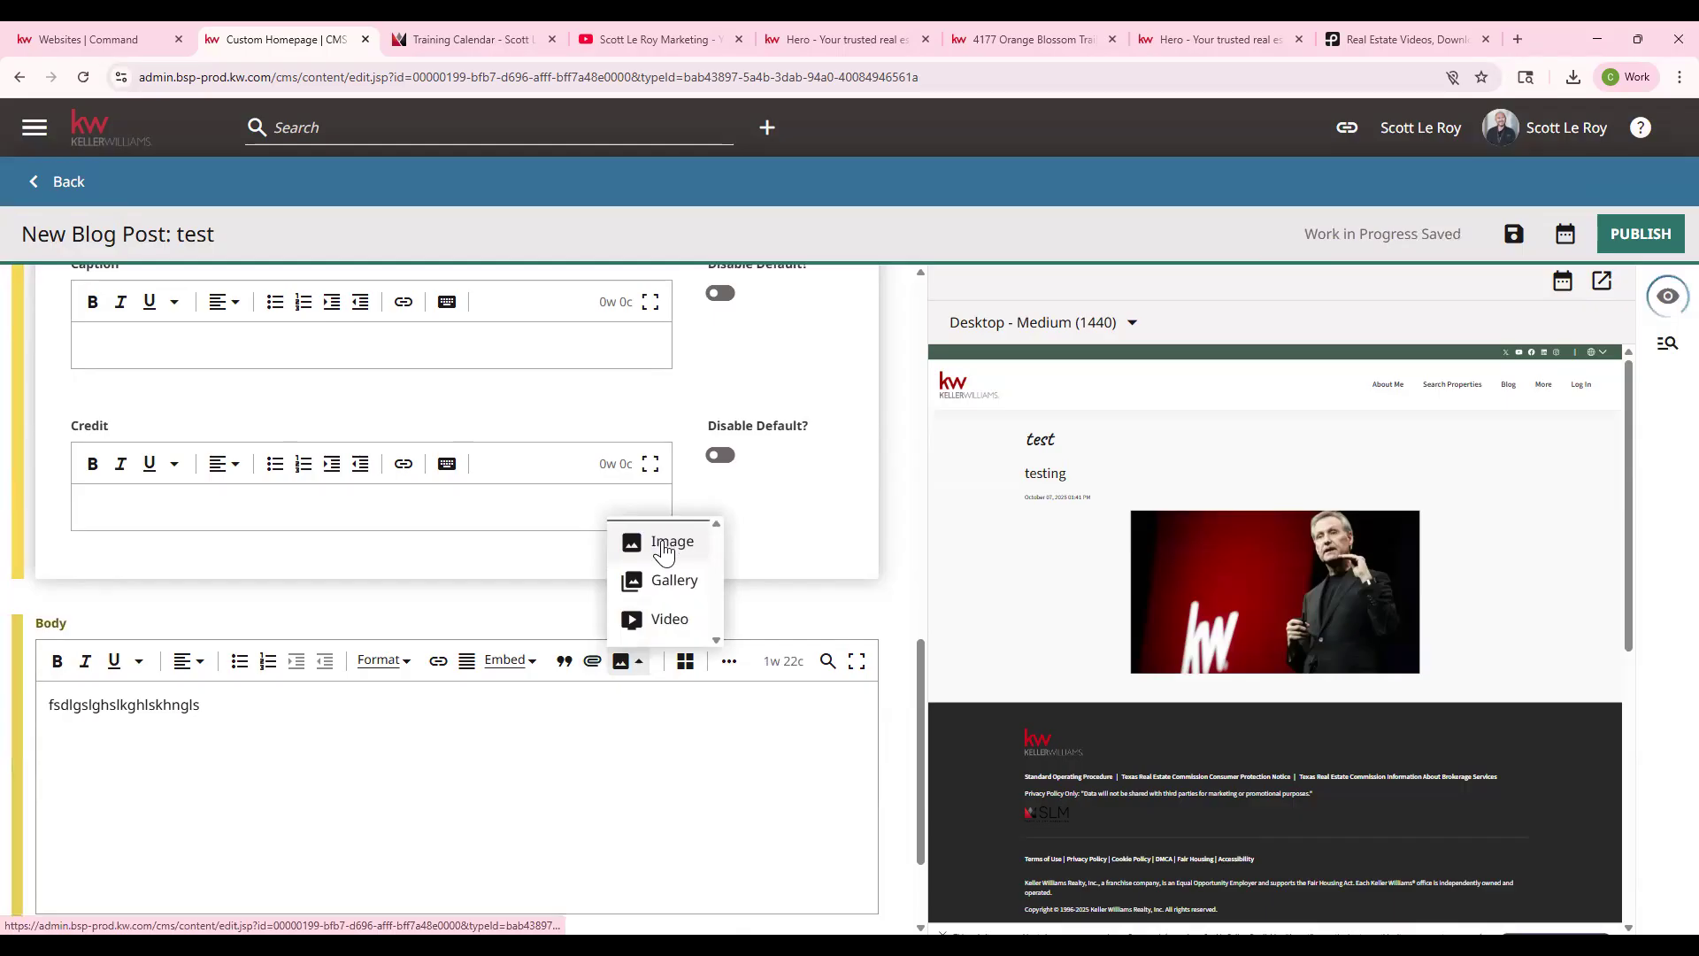
{"action": "left_click", "coordinate": [667, 543]}
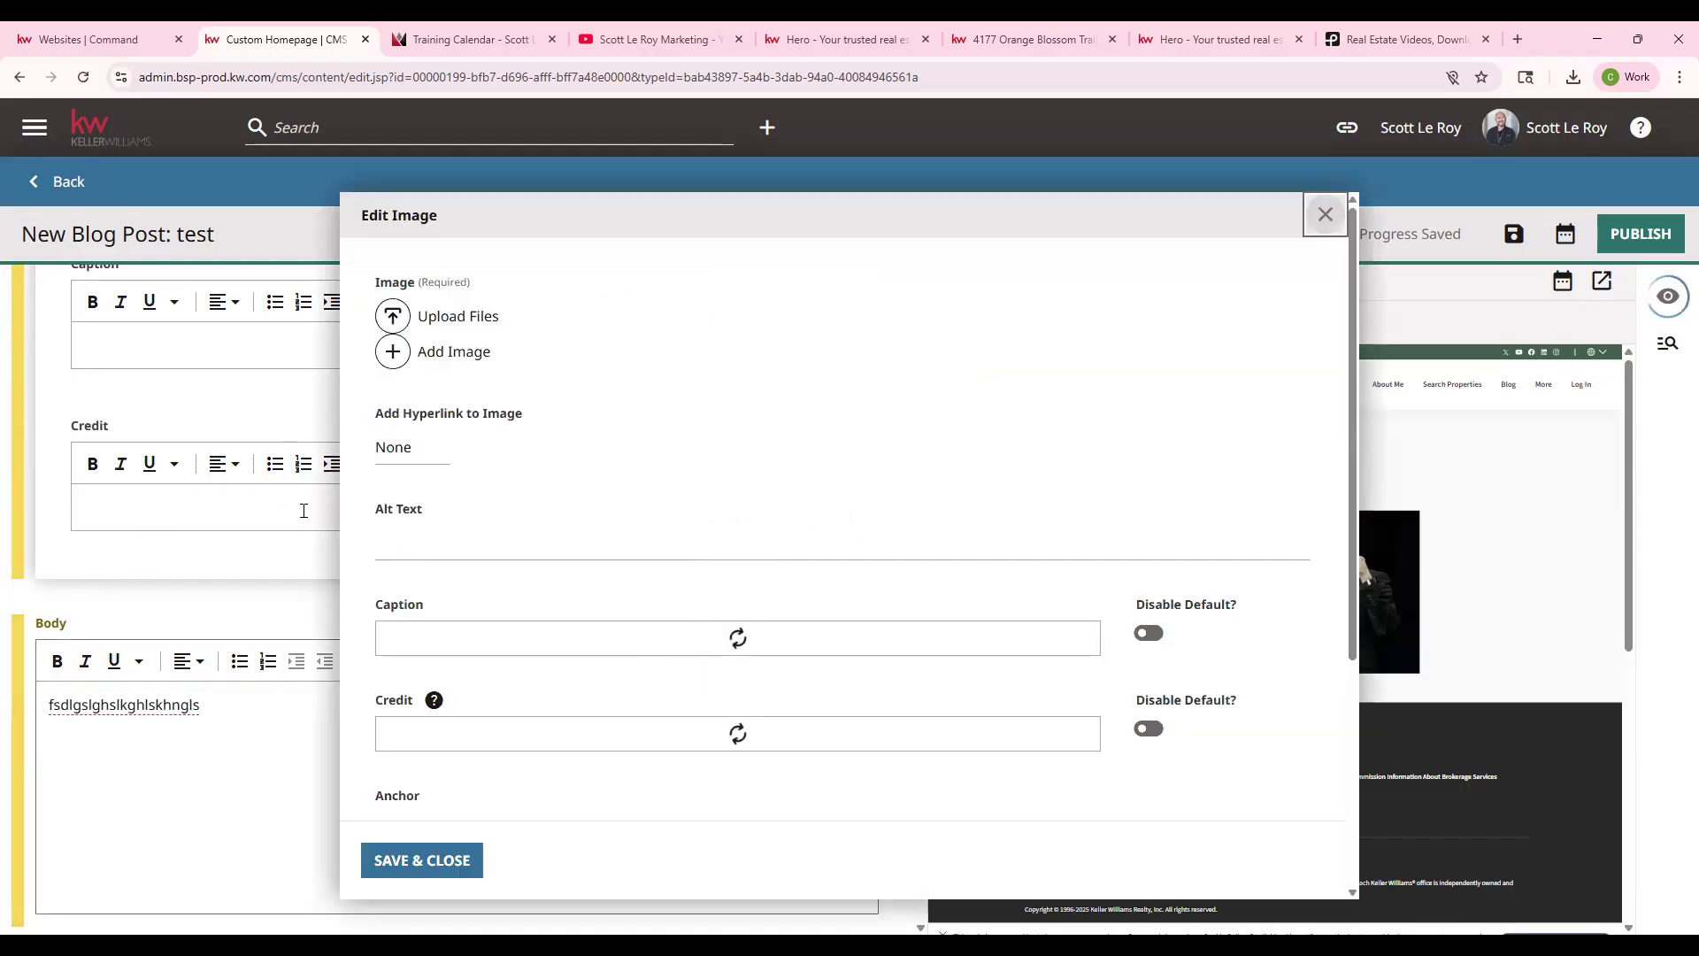
{"action": "left_click", "coordinate": [1325, 214]}
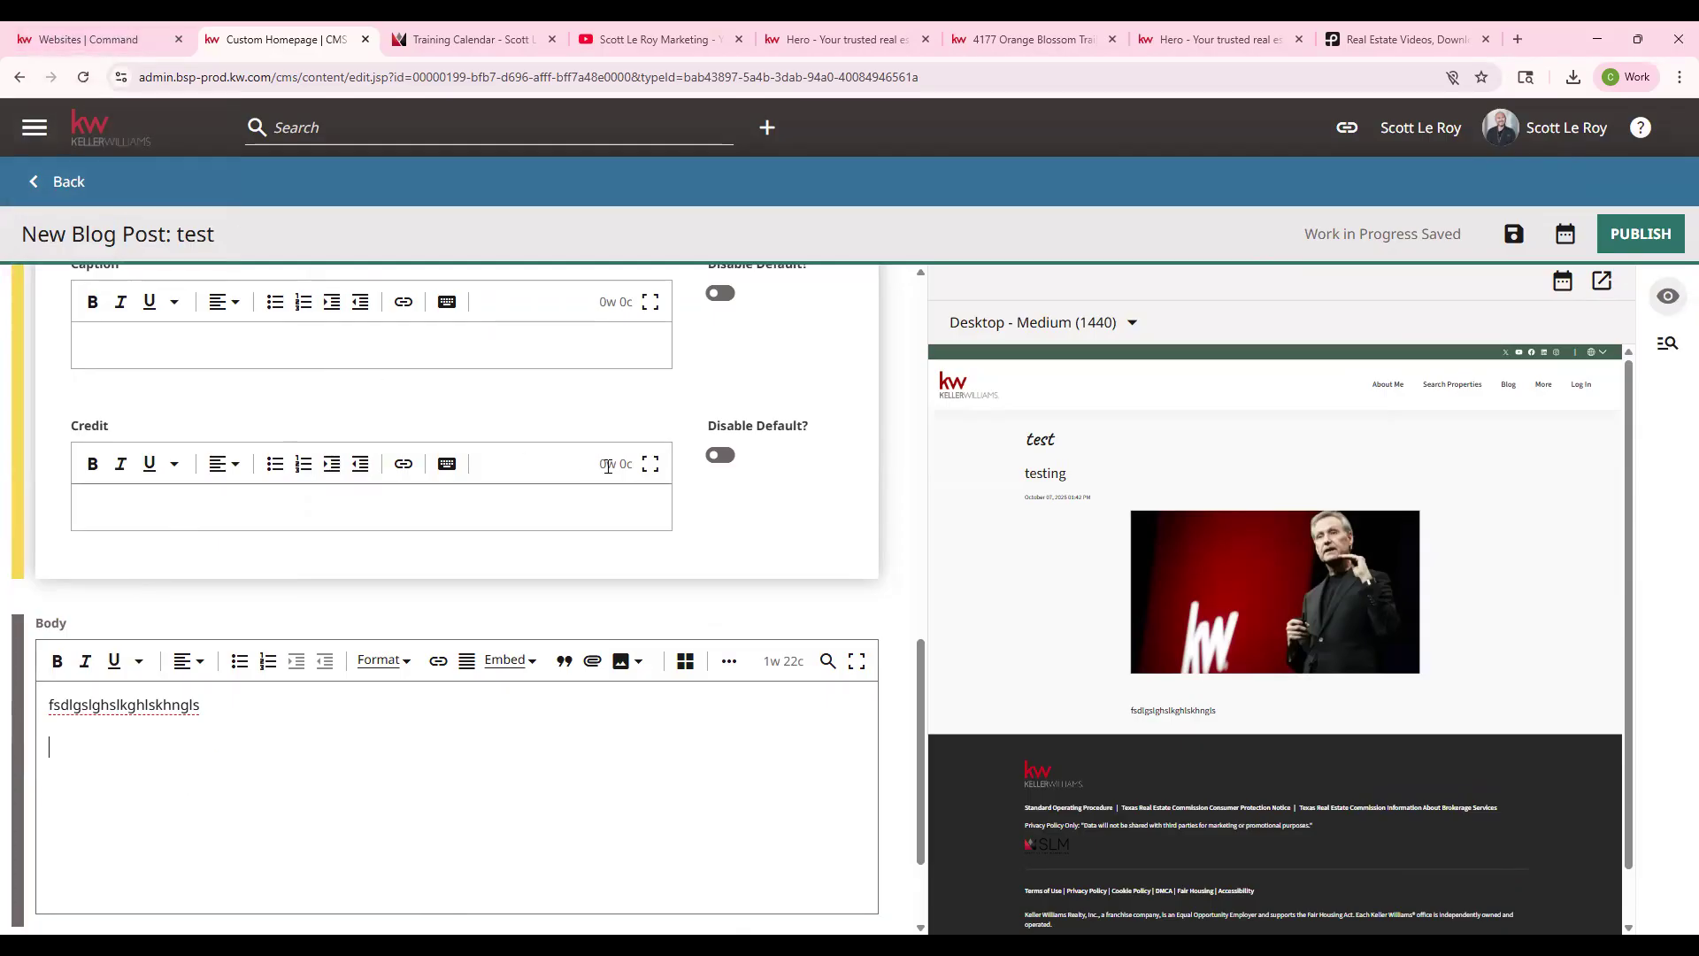
- Publish the 'test' blog post
{"action": "scroll", "coordinate": [647, 517], "scroll_direction": "down", "scroll_amount": 2}
{"action": "scroll", "coordinate": [903, 655], "scroll_direction": "up", "scroll_amount": 8}
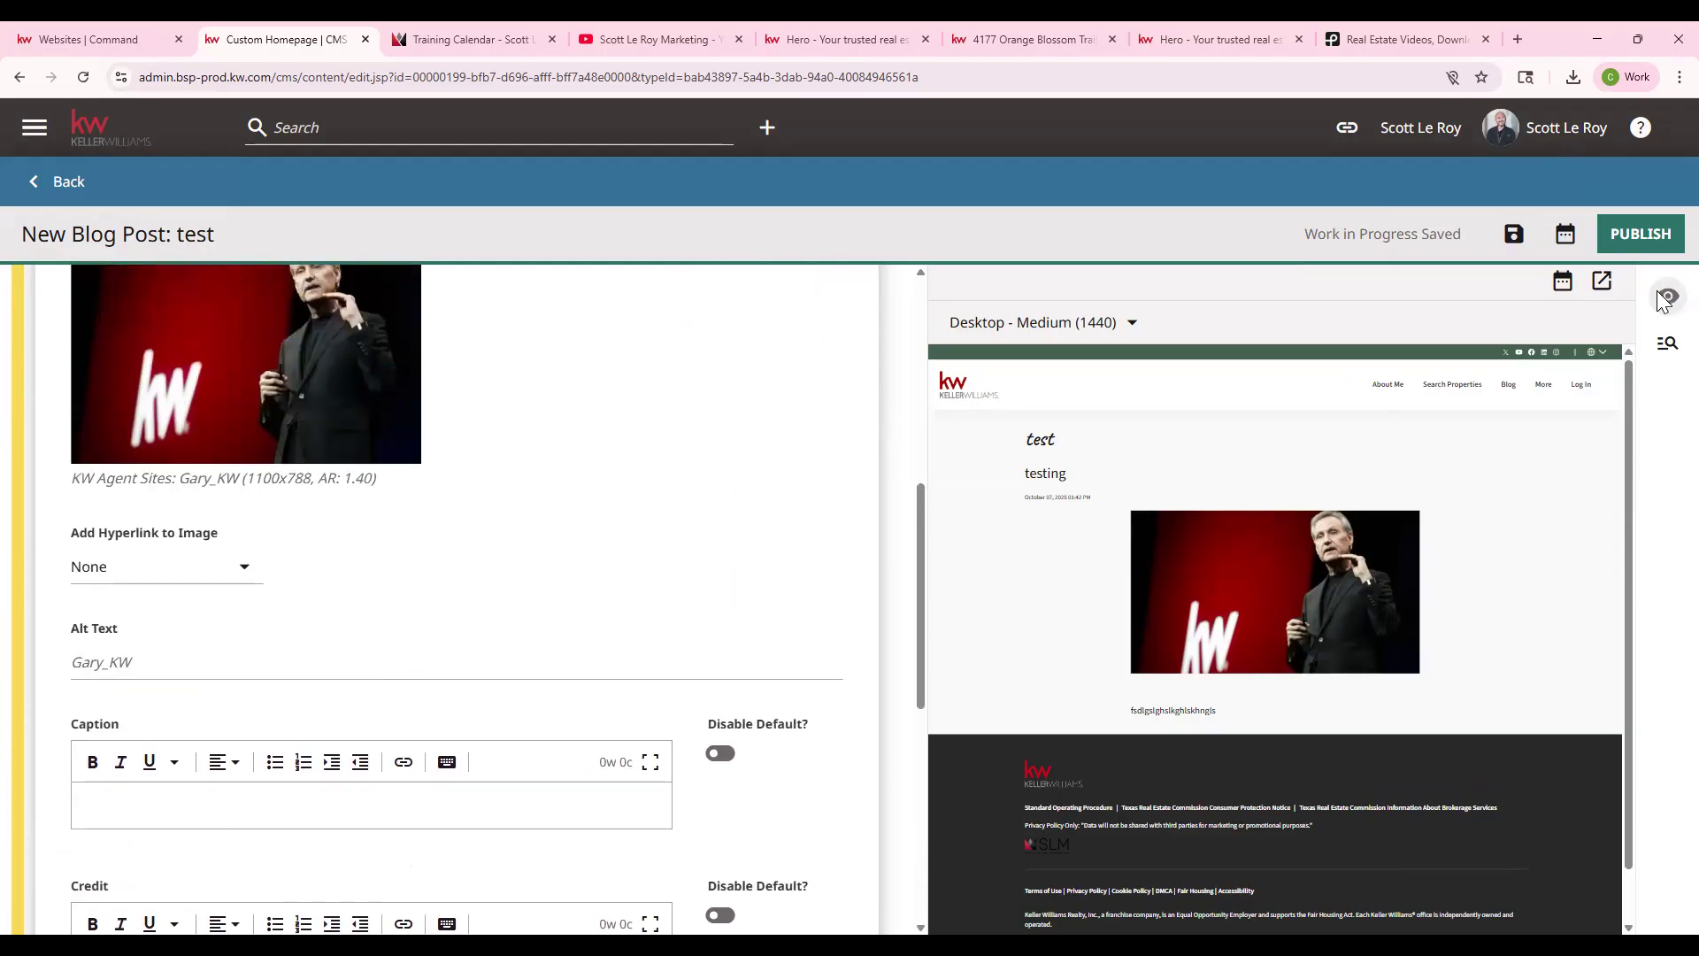
{"action": "left_click", "coordinate": [1629, 235]}
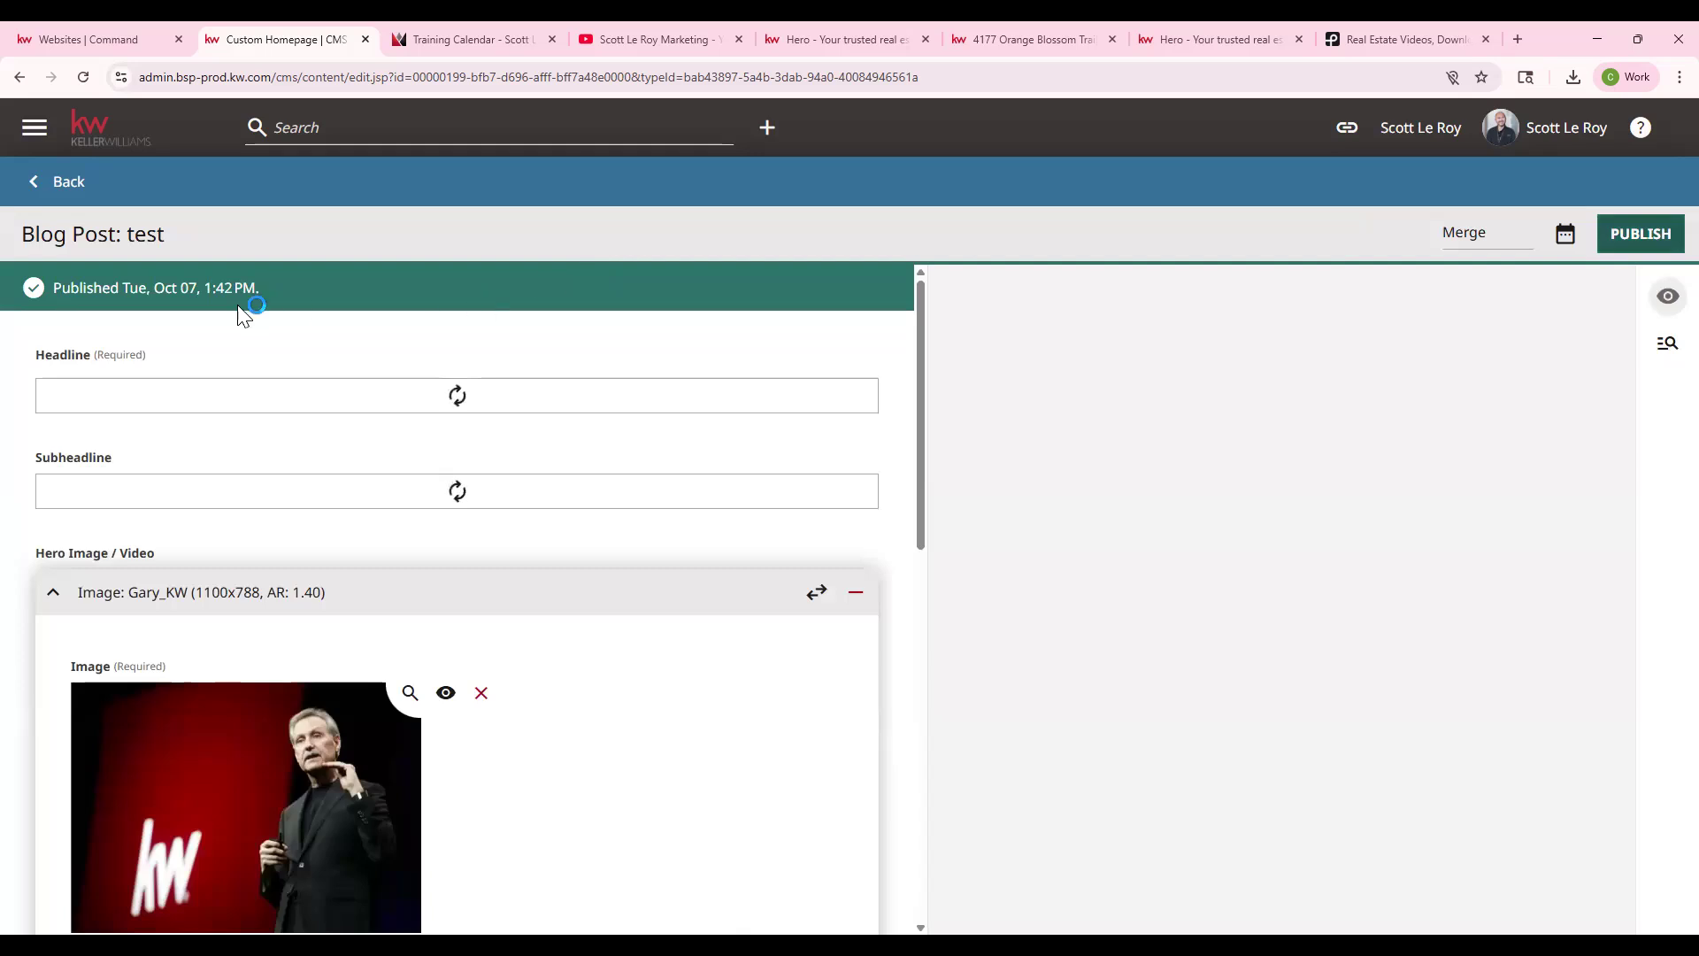
{"action": "left_click_drag", "start_coordinate": [267, 288], "coordinate": [301, 287]}
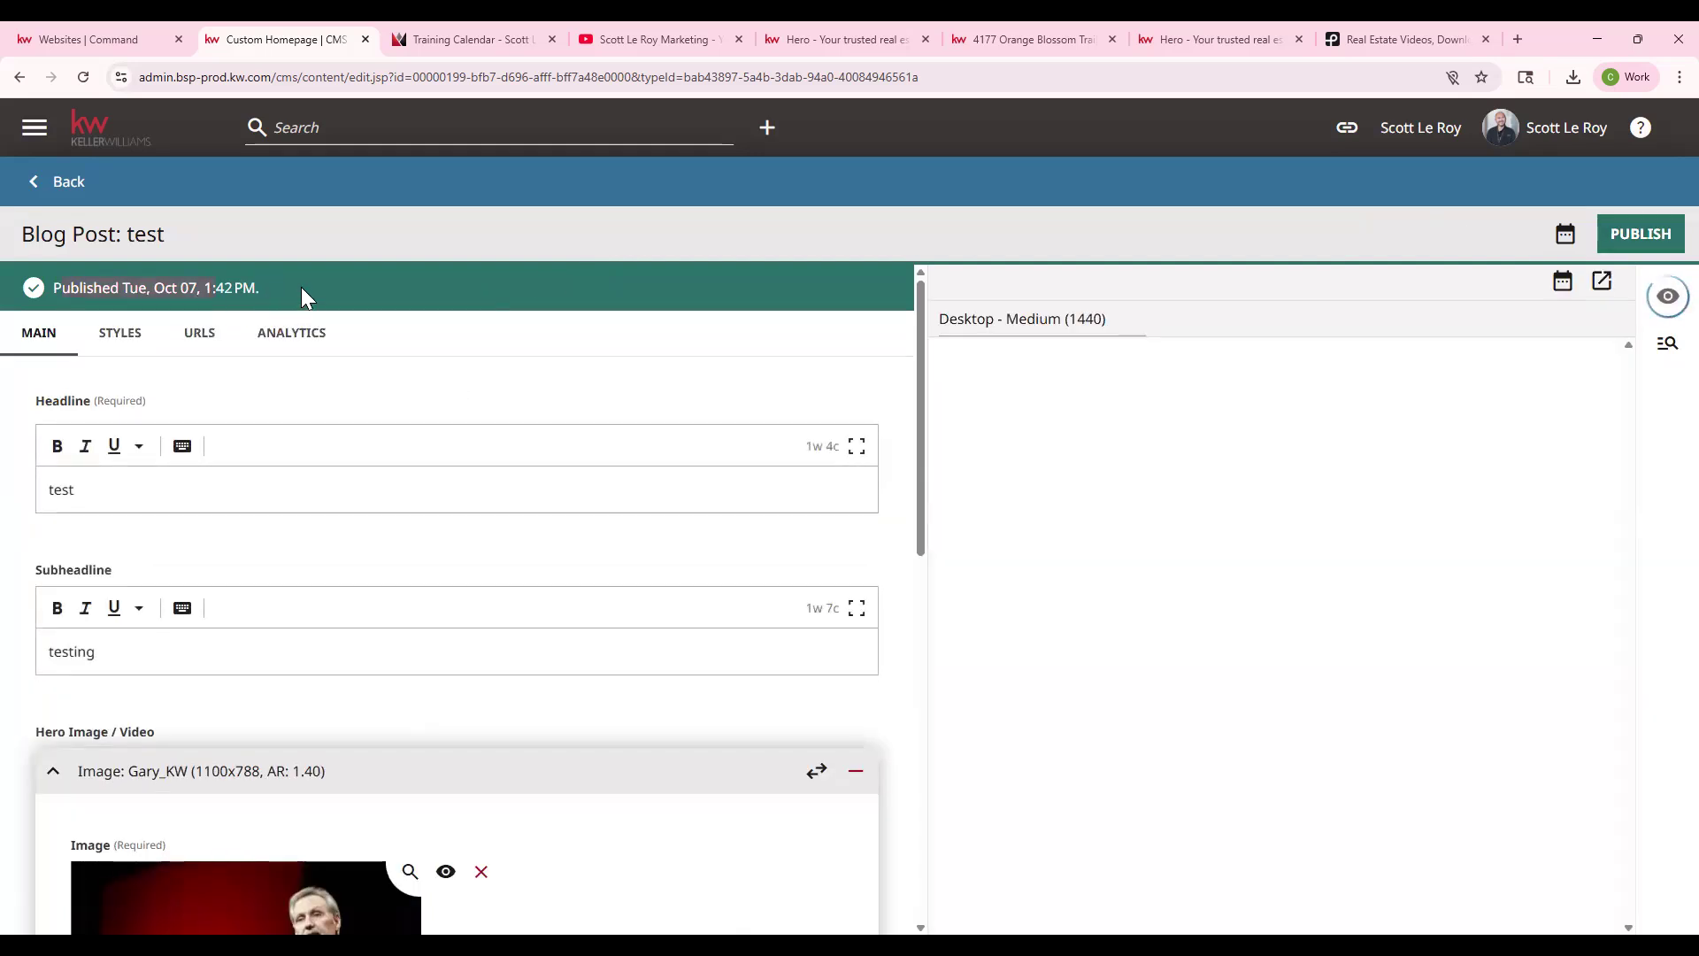
{"action": "left_click", "coordinate": [301, 289]}
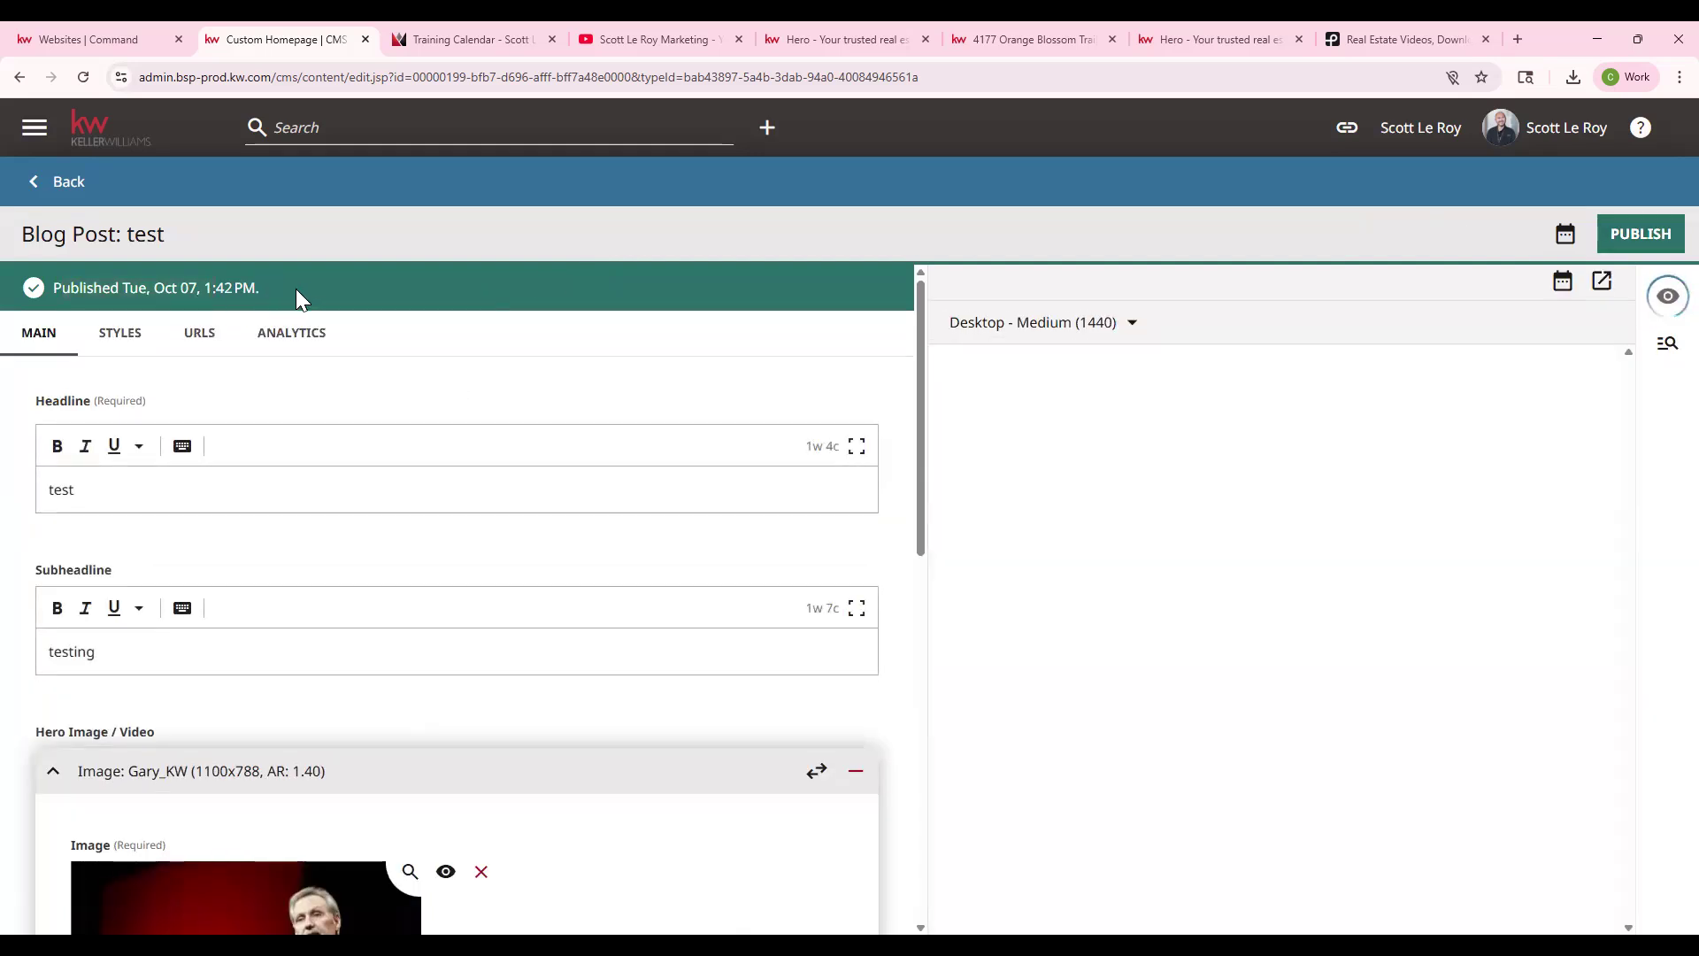
- Add the published 'test' post as the first KW Blog List featured item and collapse the module
{"action": "left_click", "coordinate": [58, 183]}
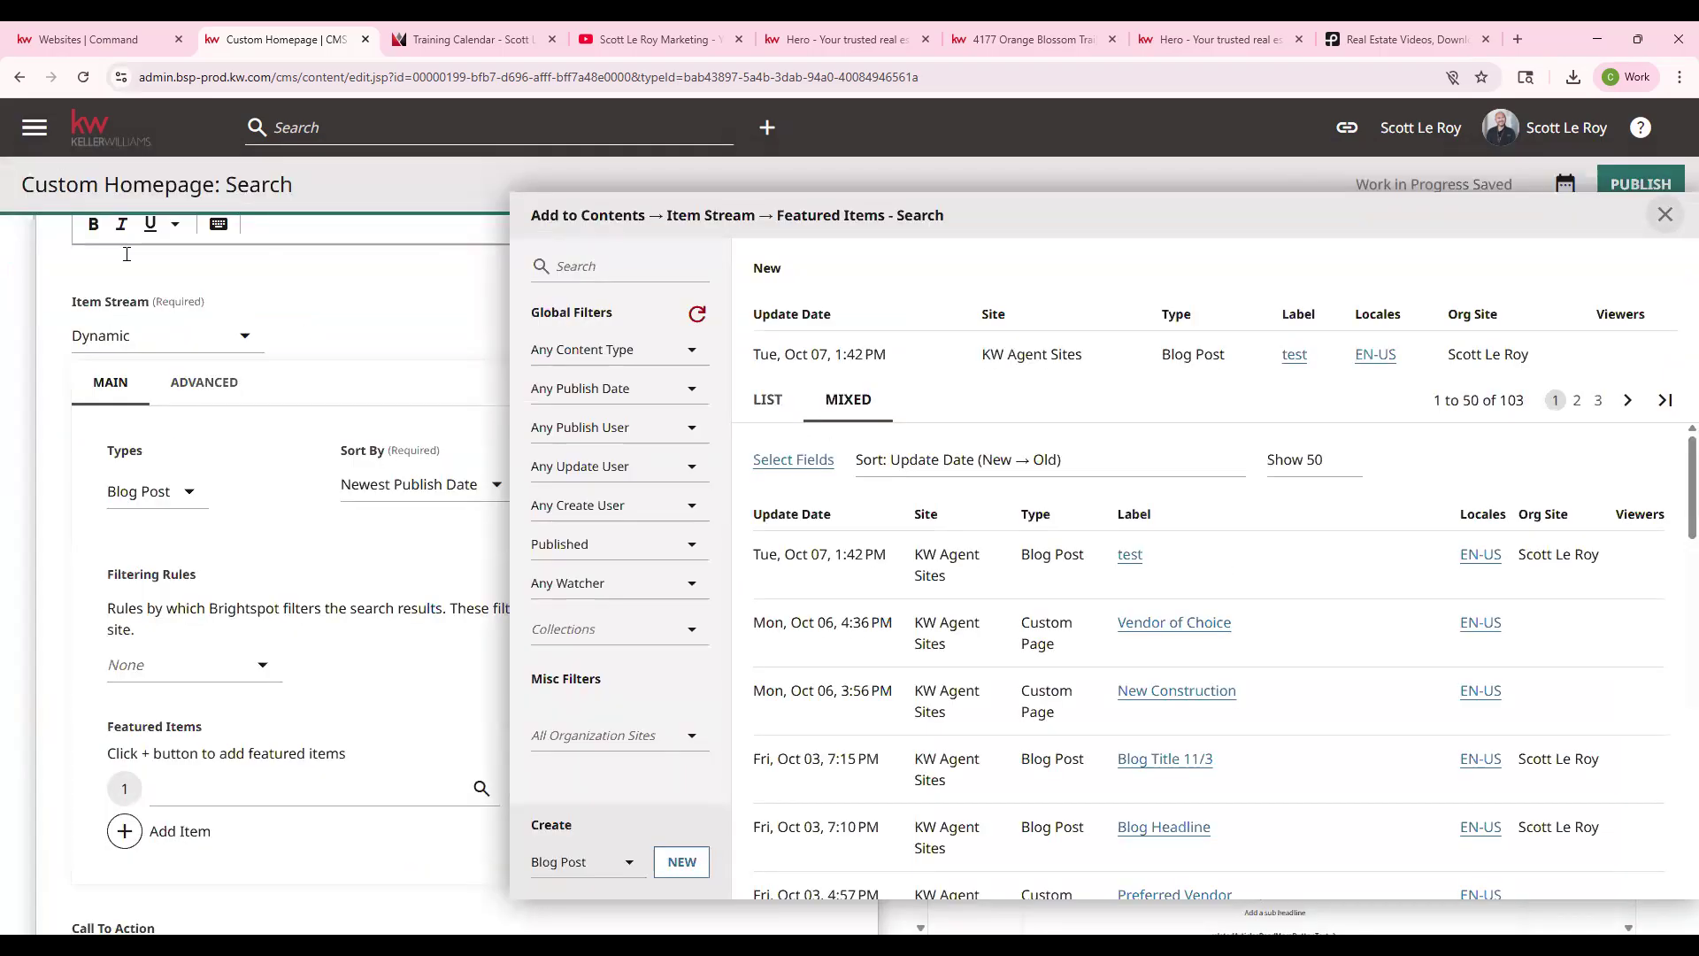
{"action": "left_click_drag", "start_coordinate": [757, 559], "coordinate": [1301, 546]}
{"action": "left_click", "coordinate": [1284, 497]}
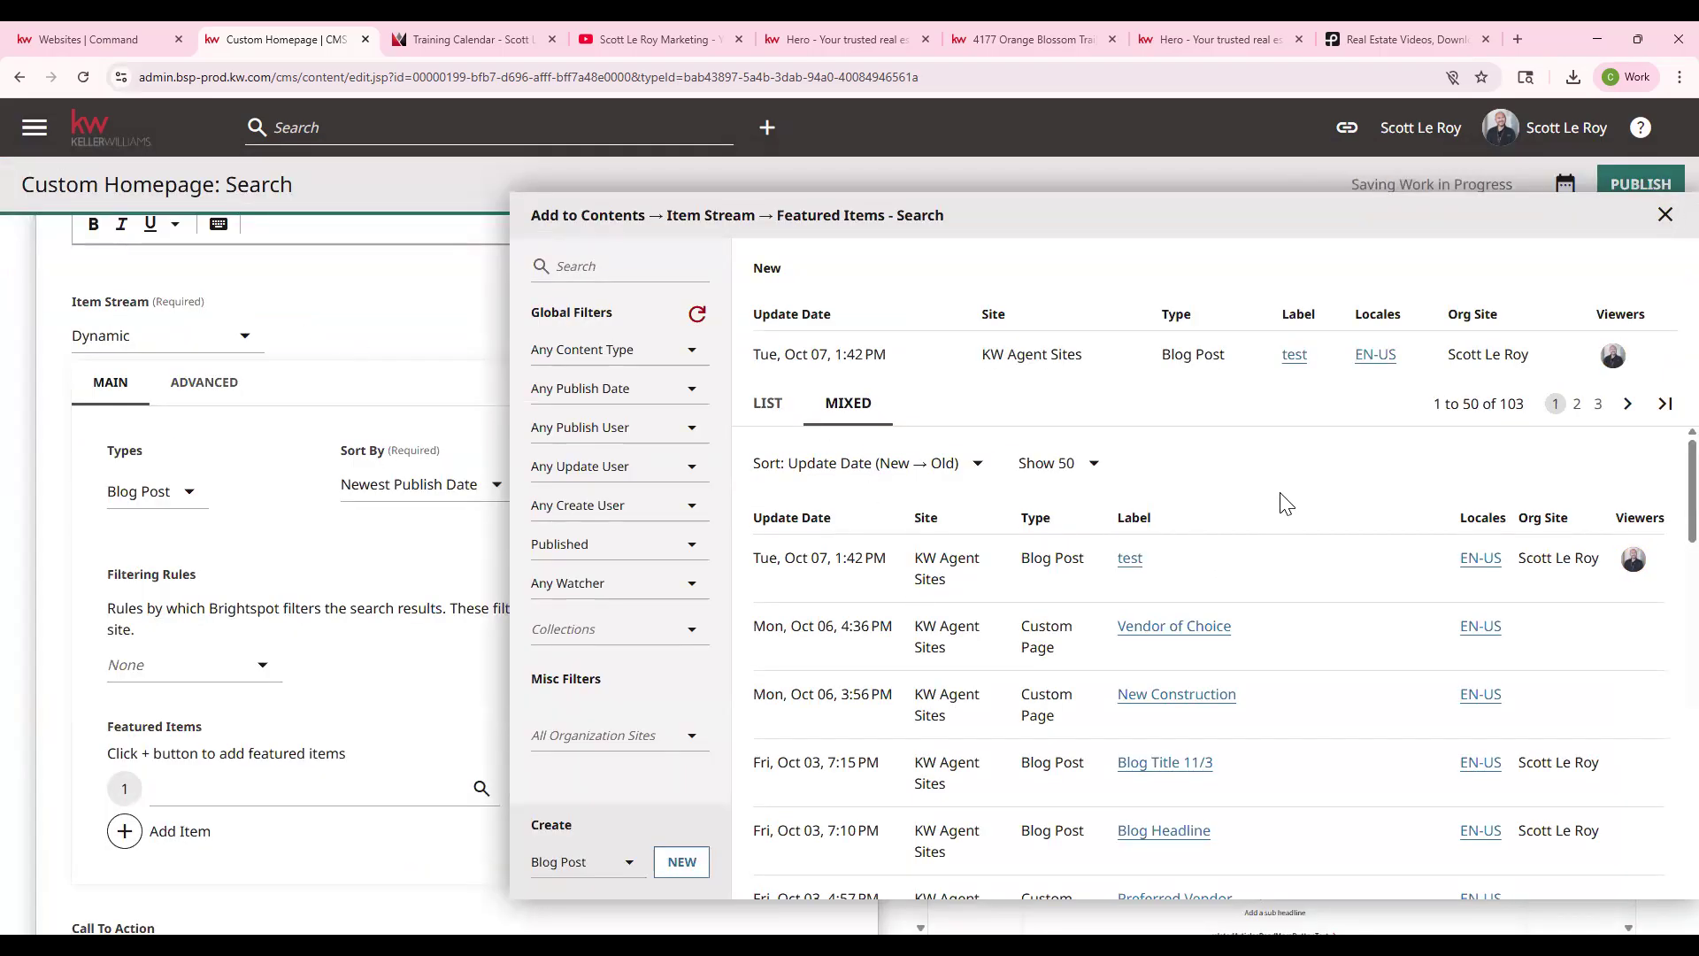
{"action": "left_click", "coordinate": [1130, 560]}
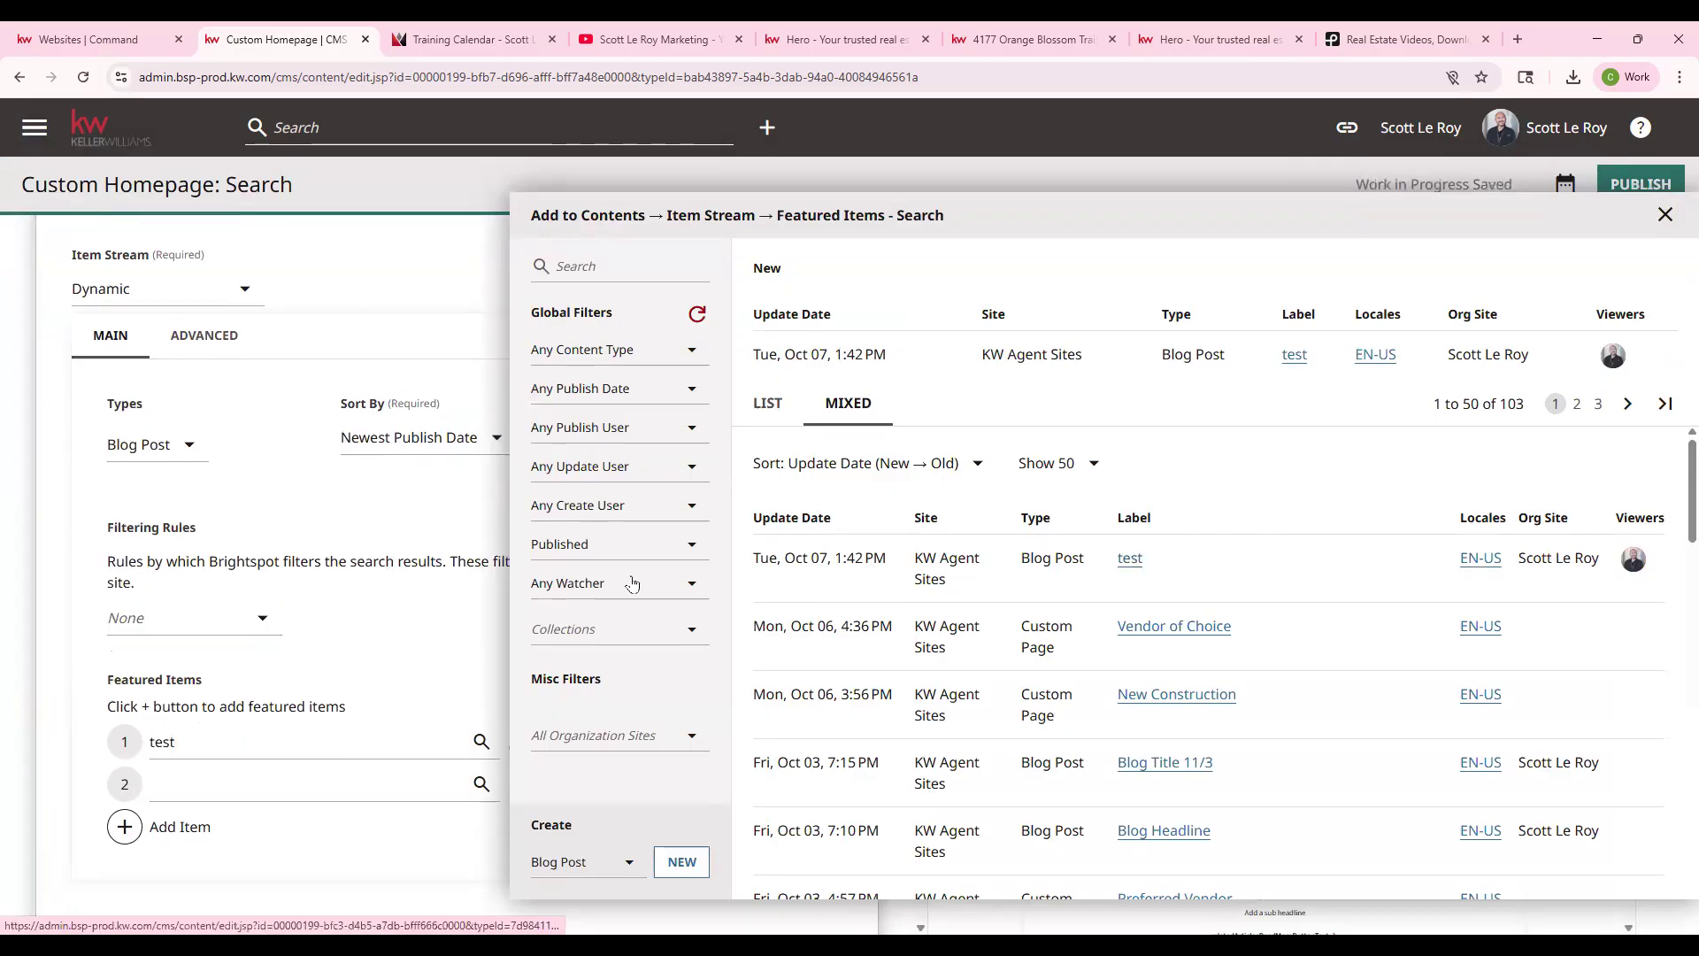
{"action": "scroll", "coordinate": [167, 755], "scroll_direction": "down", "scroll_amount": 2}
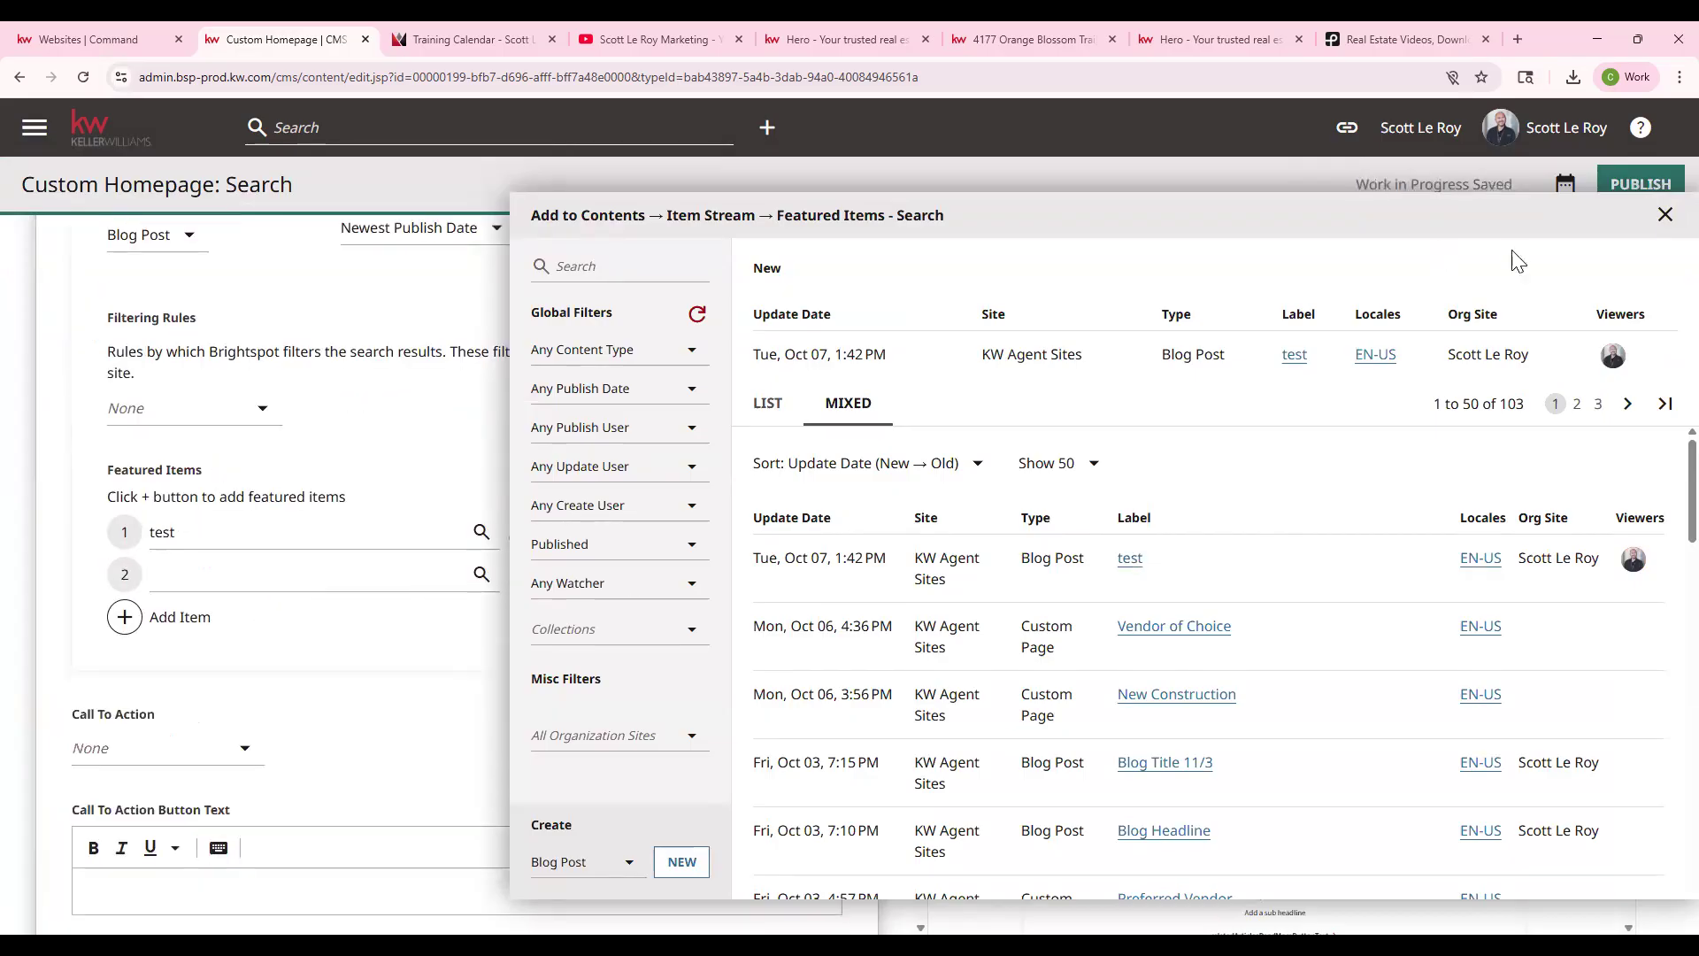
{"action": "left_click", "coordinate": [1669, 222]}
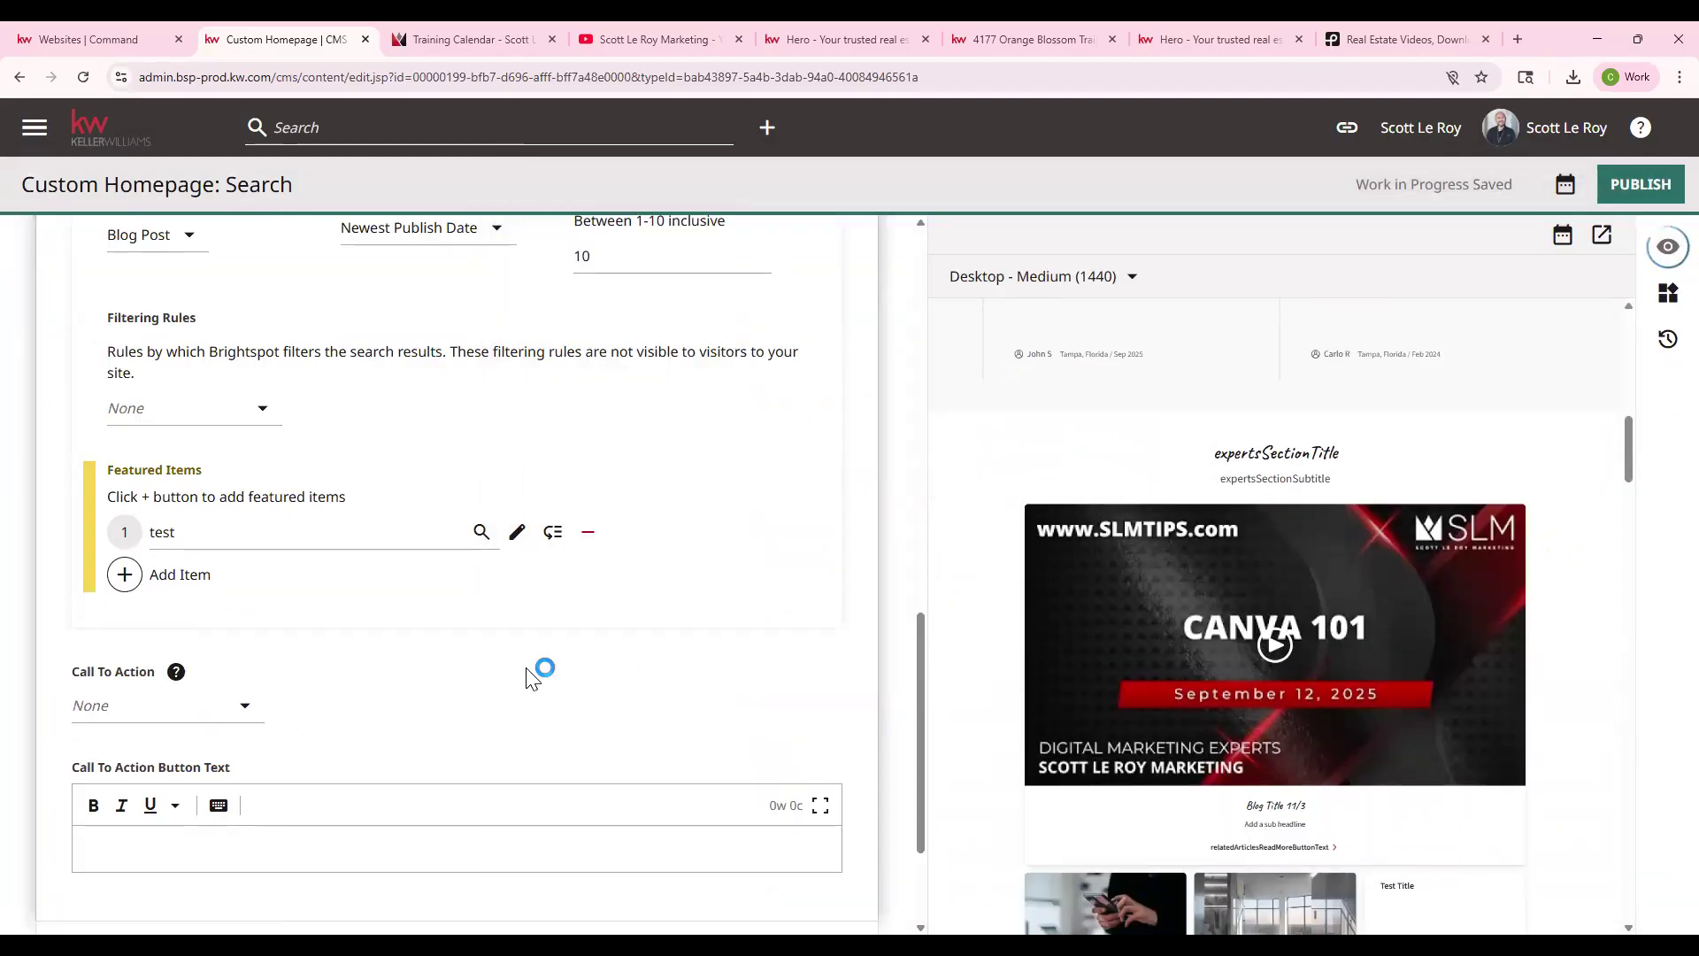
{"action": "scroll", "coordinate": [496, 685], "scroll_direction": "down", "scroll_amount": 1}
{"action": "scroll", "coordinate": [468, 683], "scroll_direction": "up", "scroll_amount": 9}
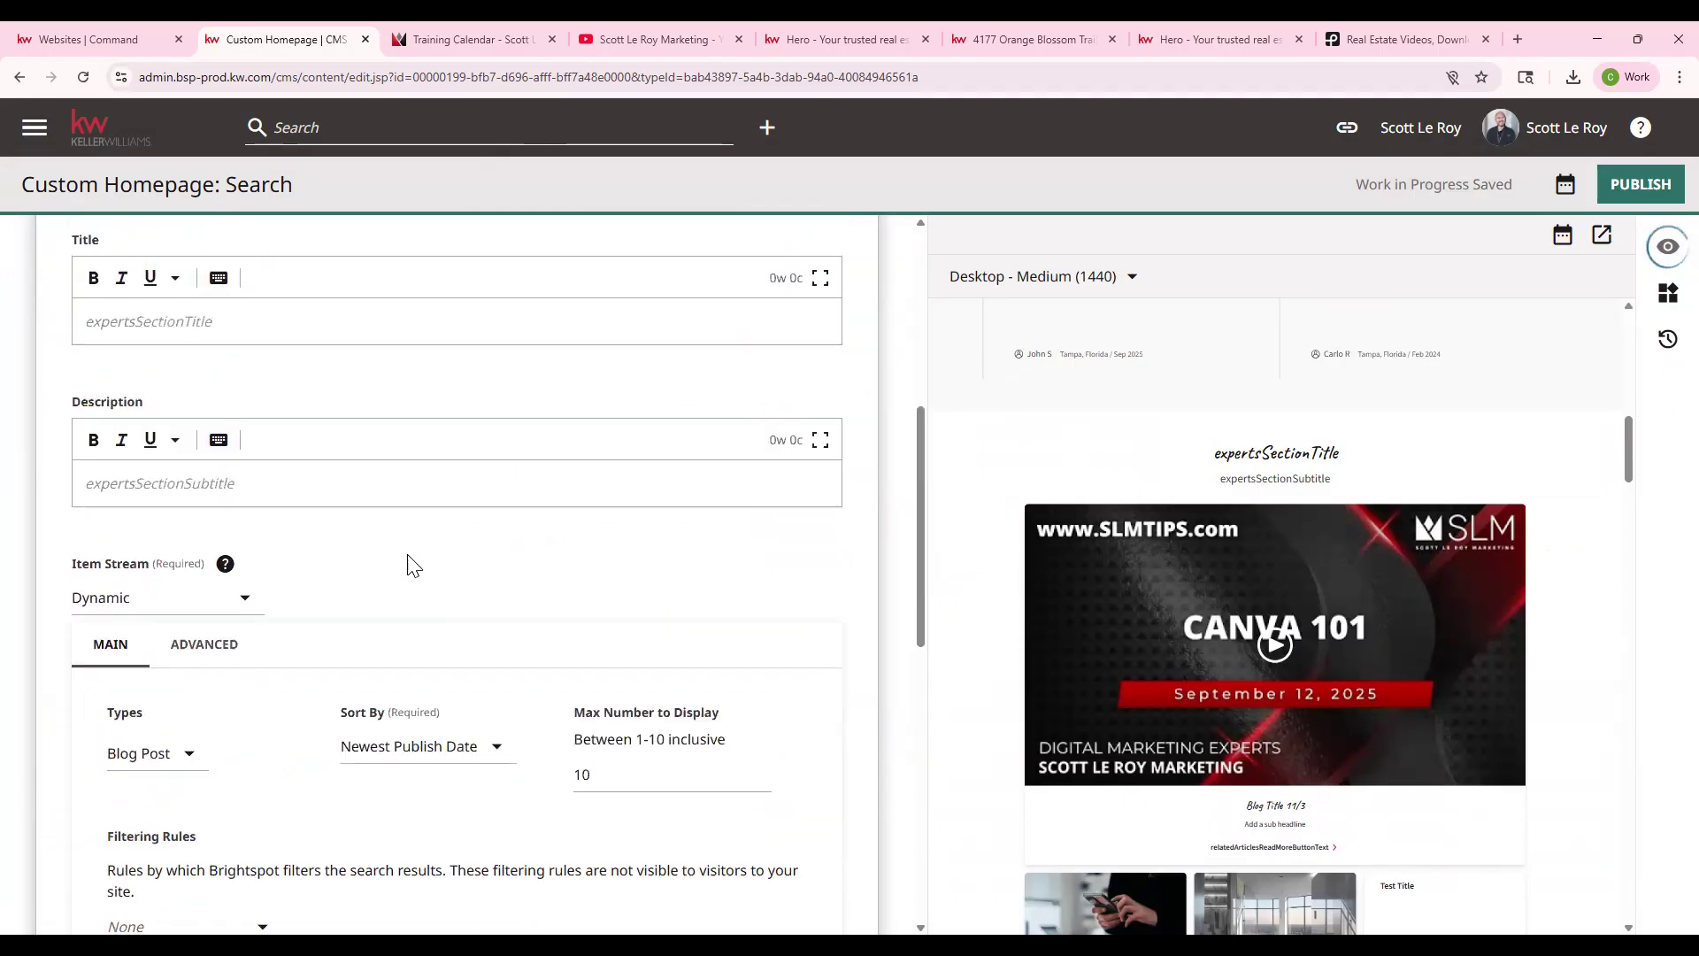
{"action": "left_click", "coordinate": [364, 392]}
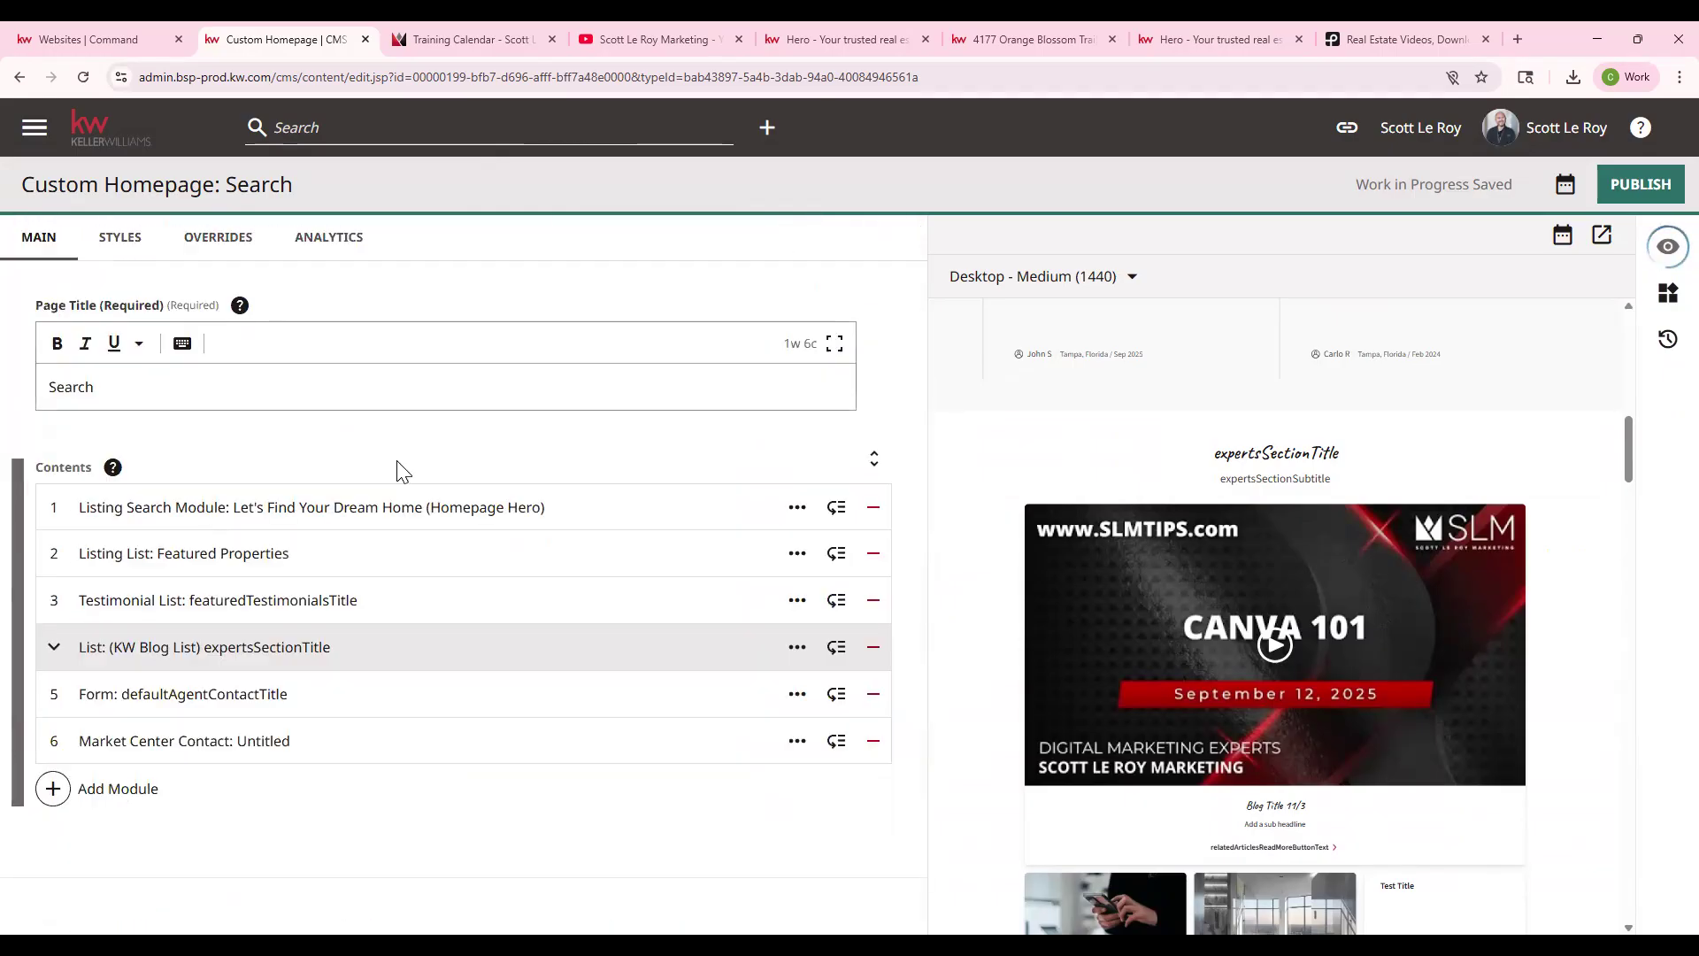
{"action": "left_click", "coordinate": [372, 699]}
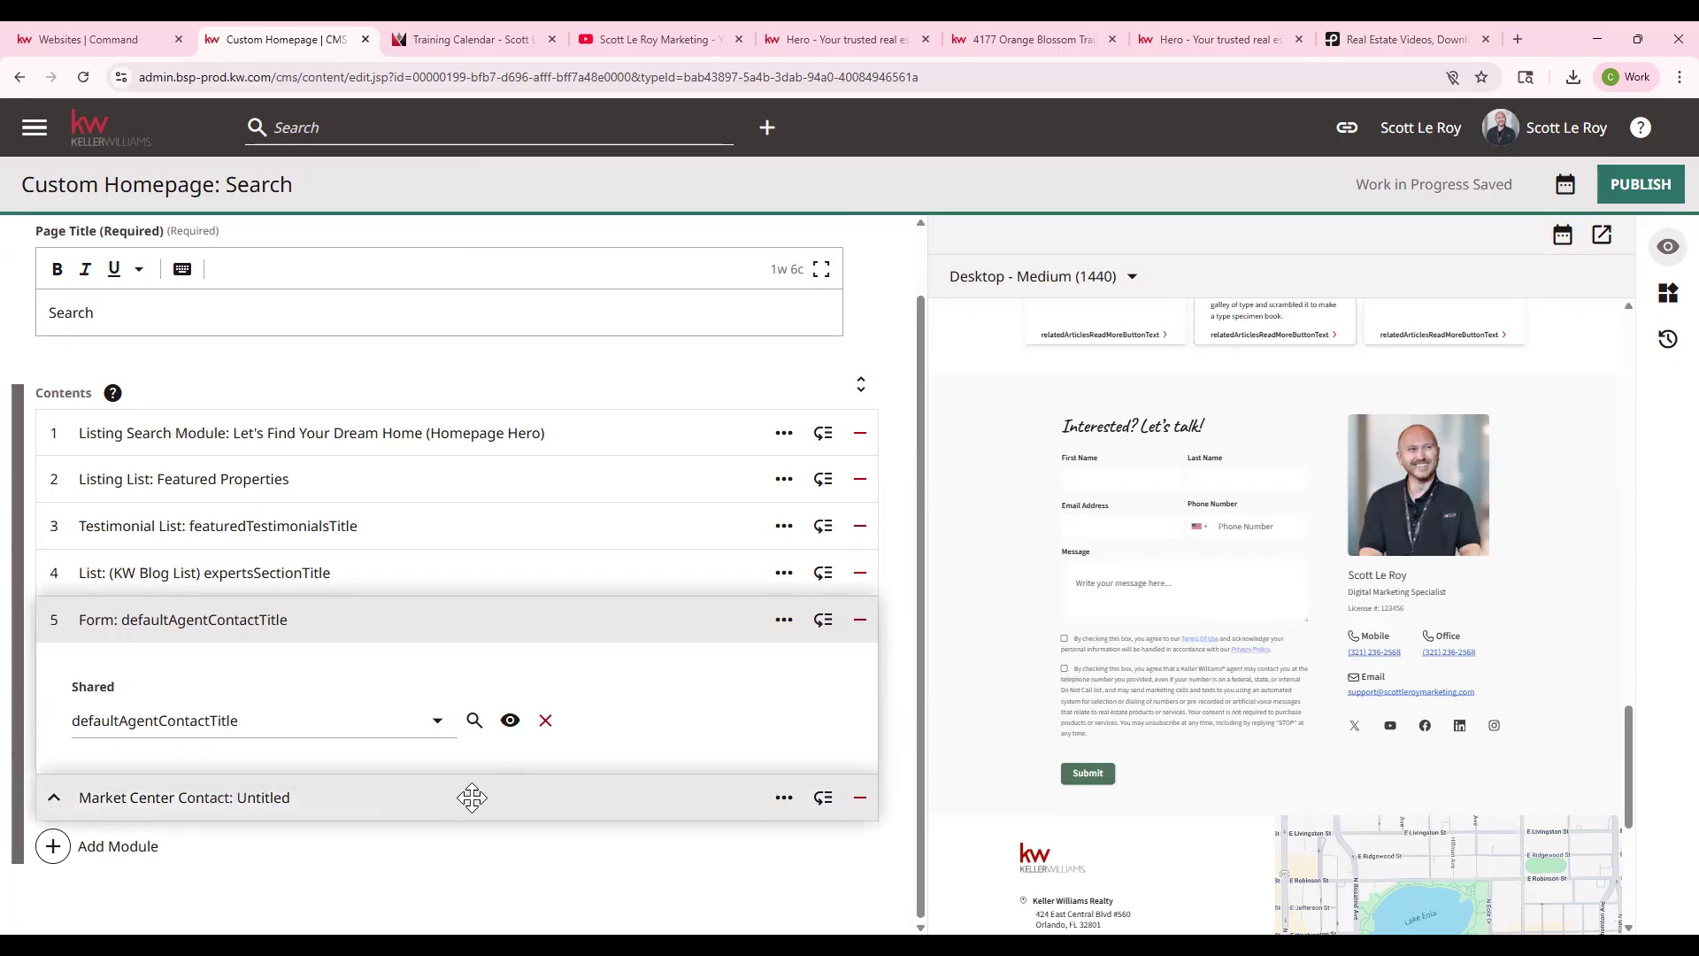
{"action": "scroll", "coordinate": [1313, 777], "scroll_direction": "down", "scroll_amount": 2}
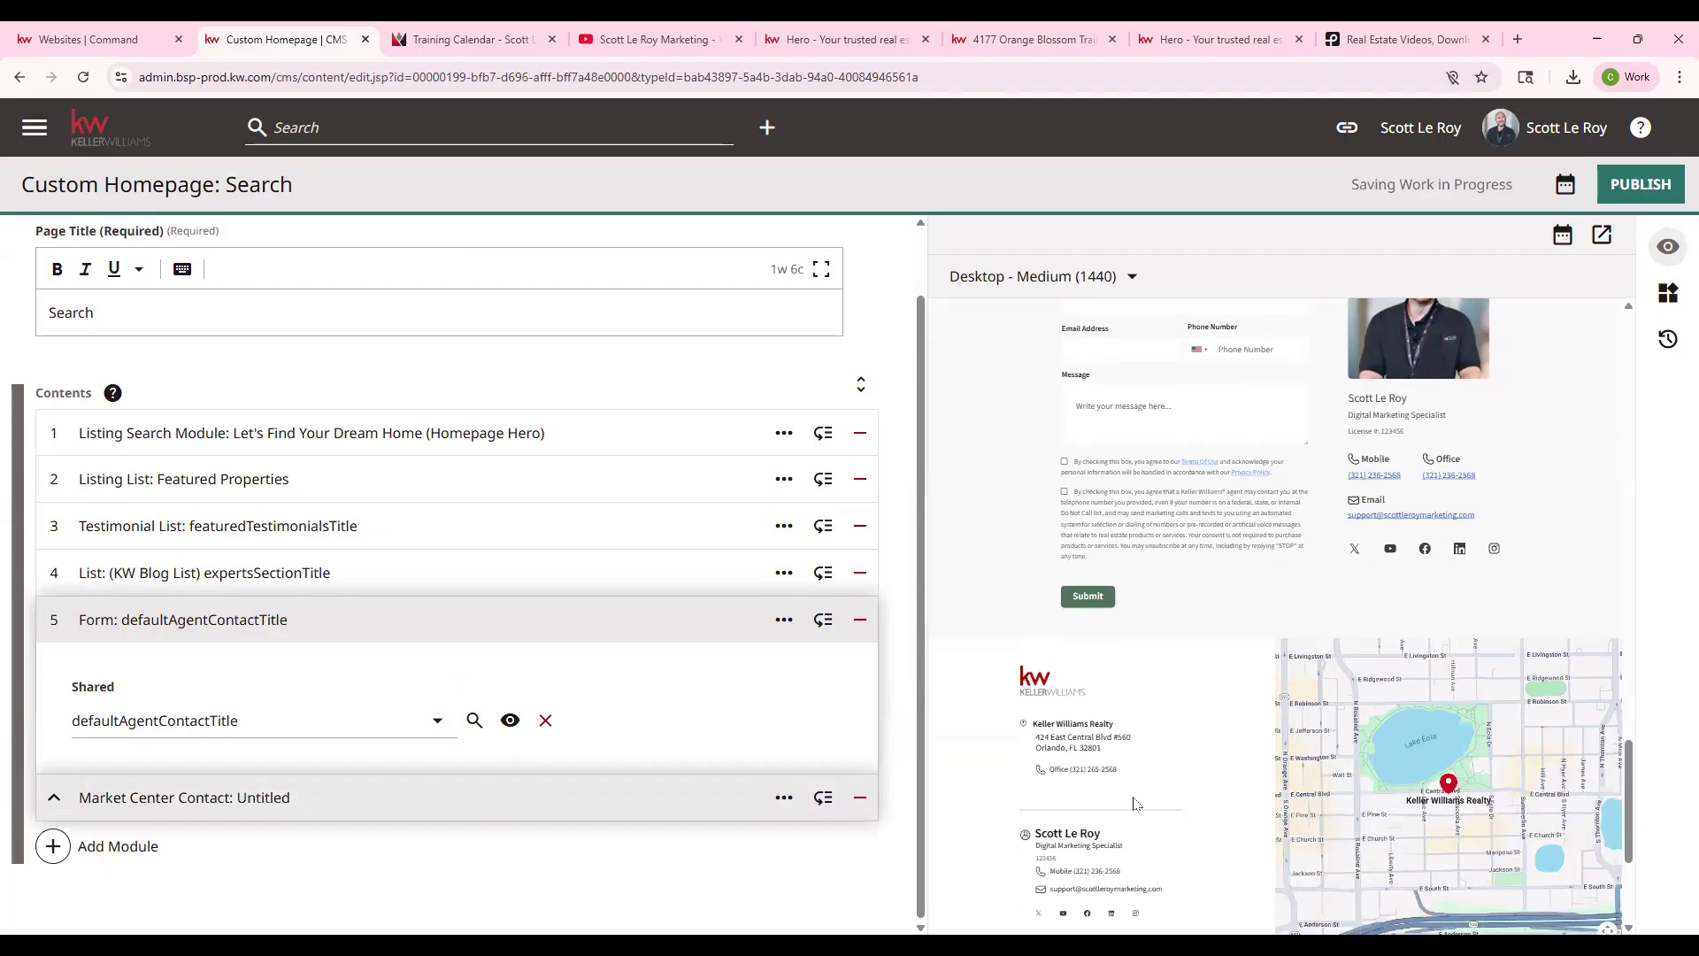
{"action": "scroll", "coordinate": [1135, 803], "scroll_direction": "down", "scroll_amount": 2}
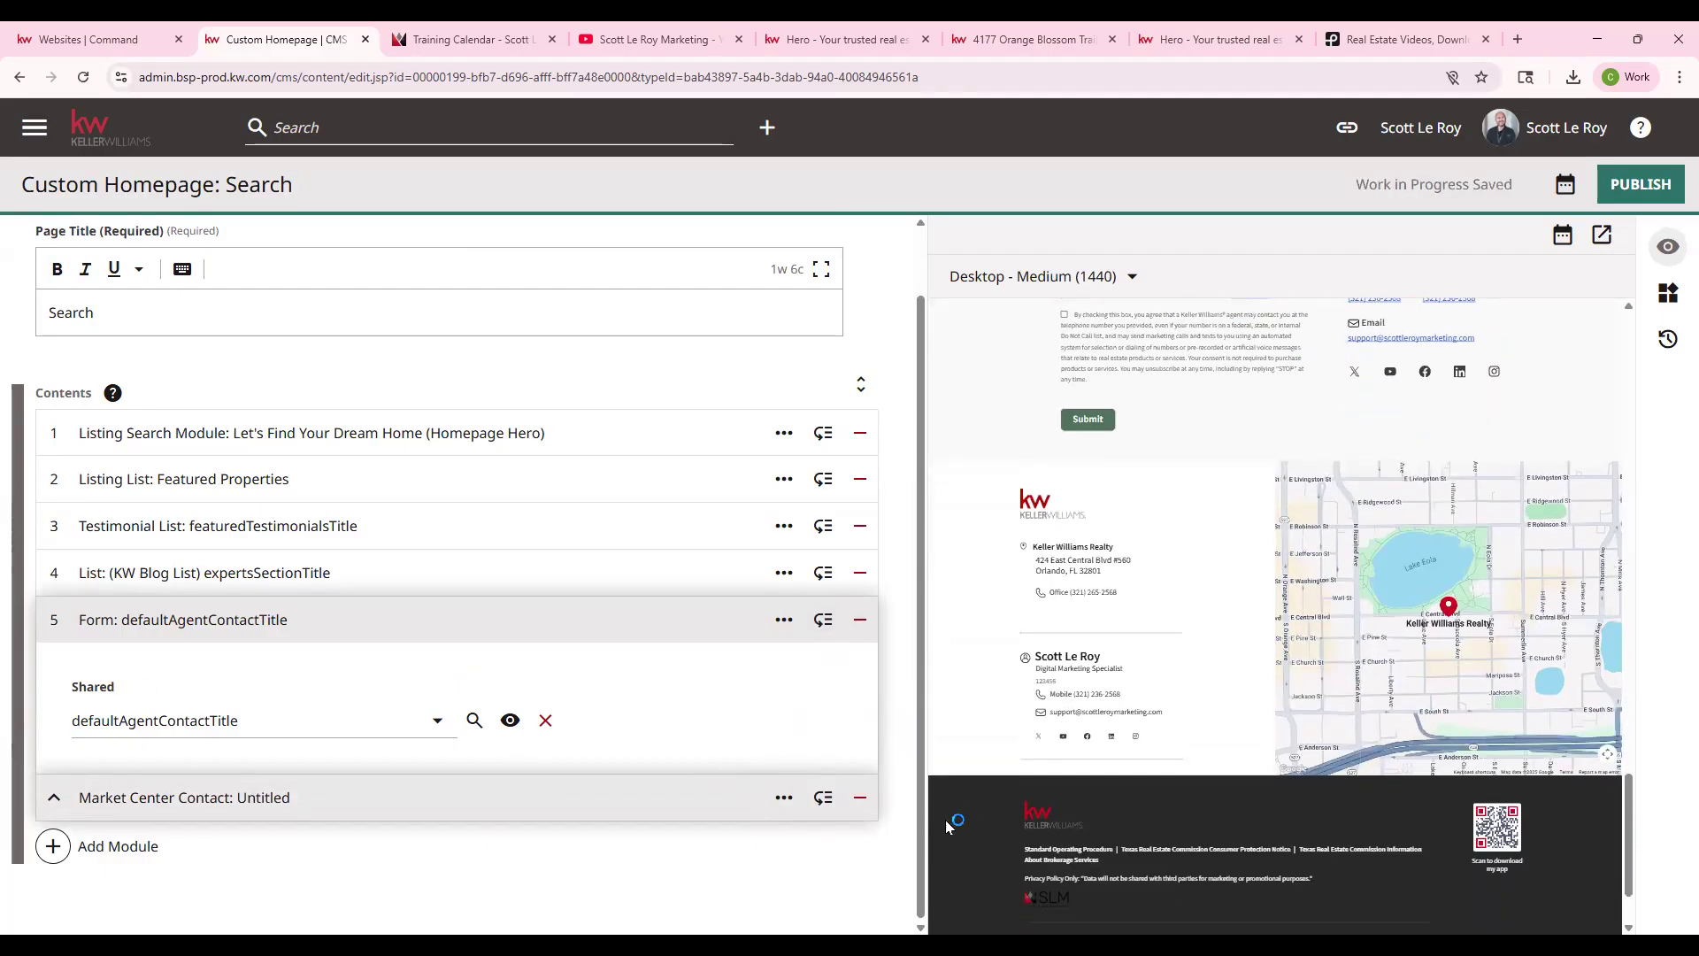
{"action": "left_click", "coordinate": [860, 797]}
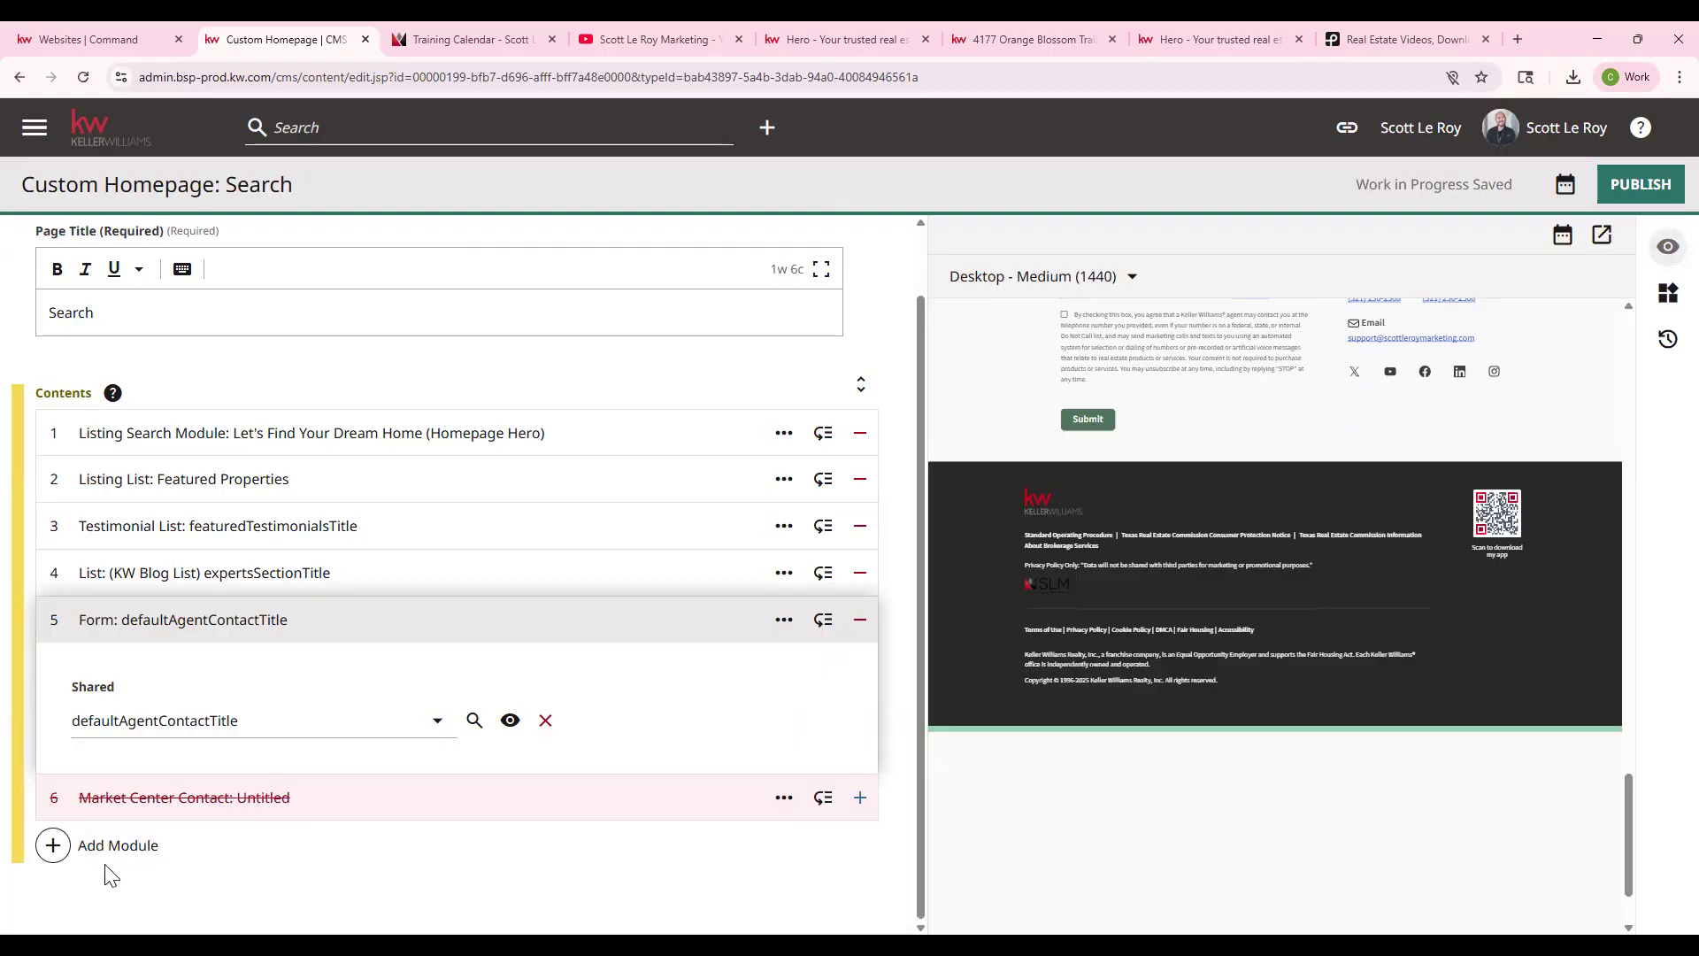
{"action": "scroll", "coordinate": [1183, 629], "scroll_direction": "up", "scroll_amount": 15}
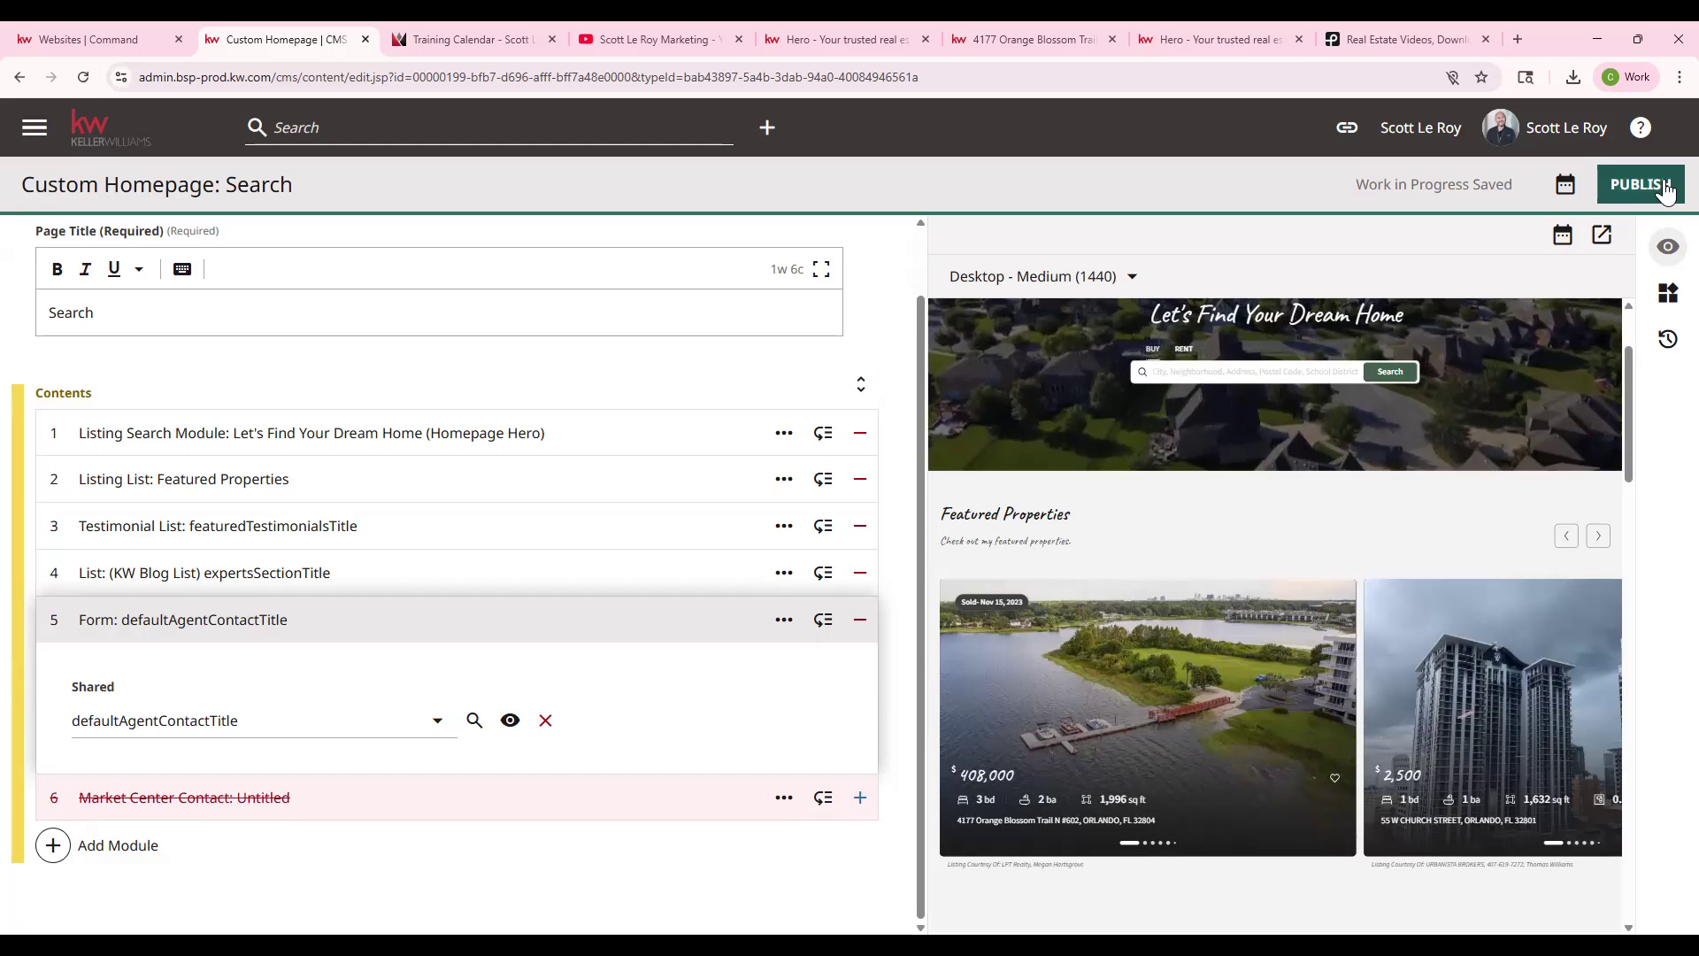
{"action": "scroll", "coordinate": [527, 545], "scroll_direction": "up", "scroll_amount": 2}
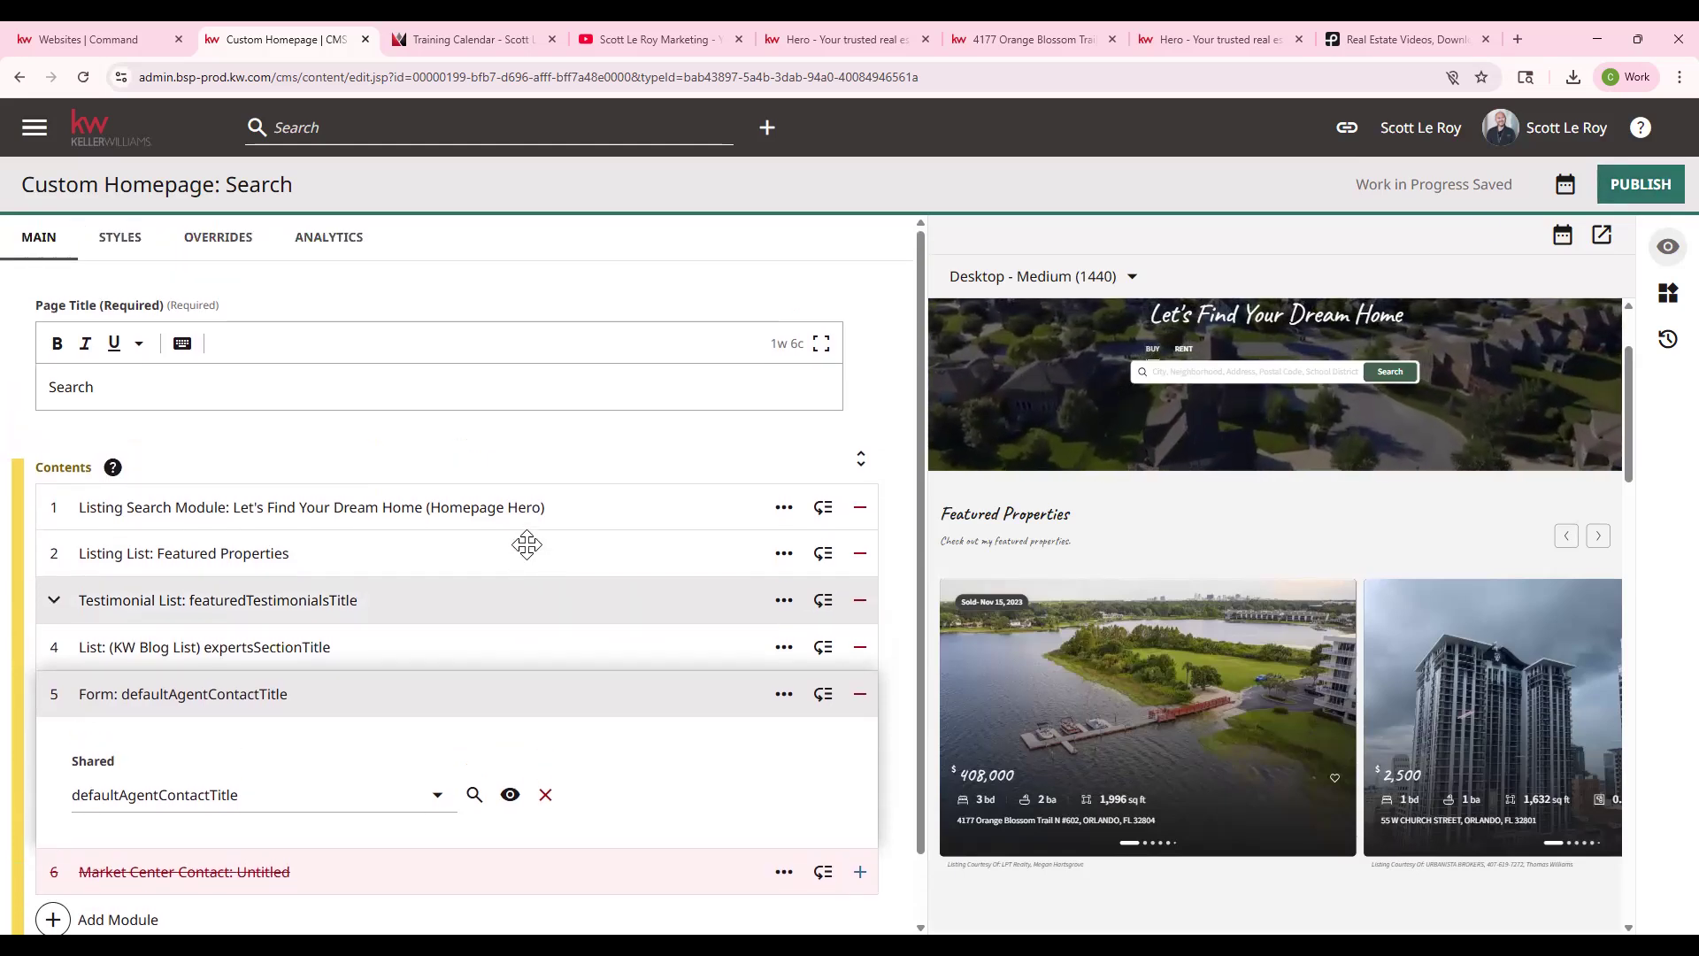
{"action": "scroll", "coordinate": [526, 544], "scroll_direction": "down", "scroll_amount": 2}
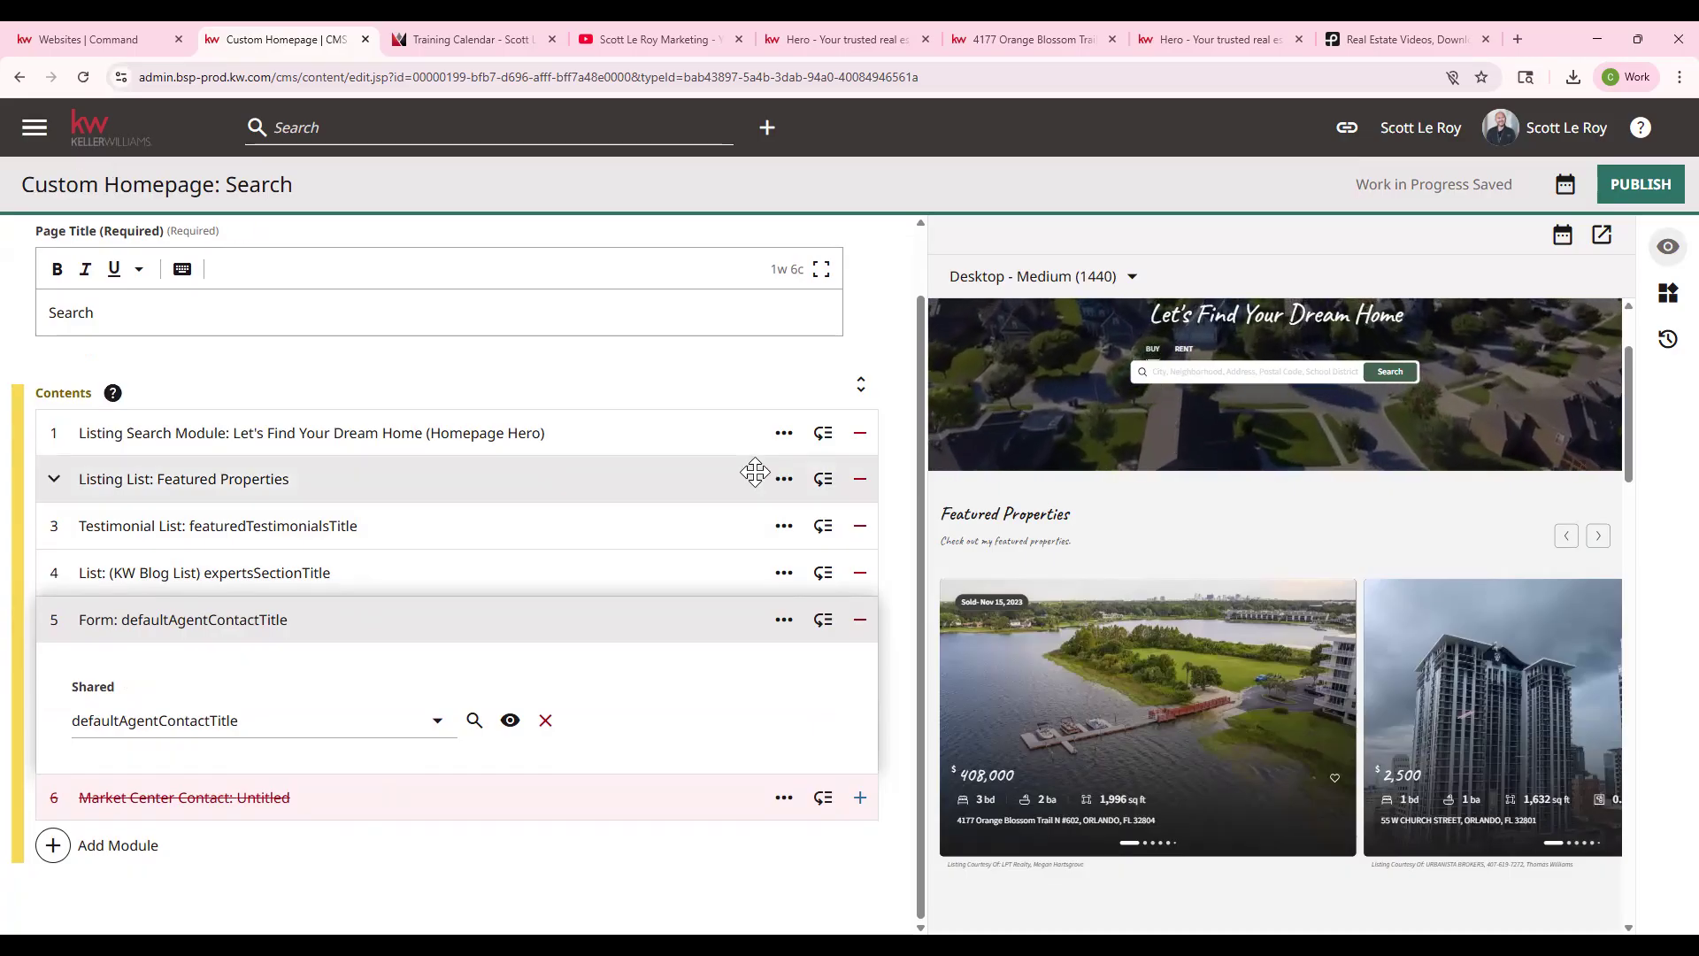
- Leave the Search page editor for the dashboard and open Page: Blog List Page
{"action": "left_click", "coordinate": [106, 126]}
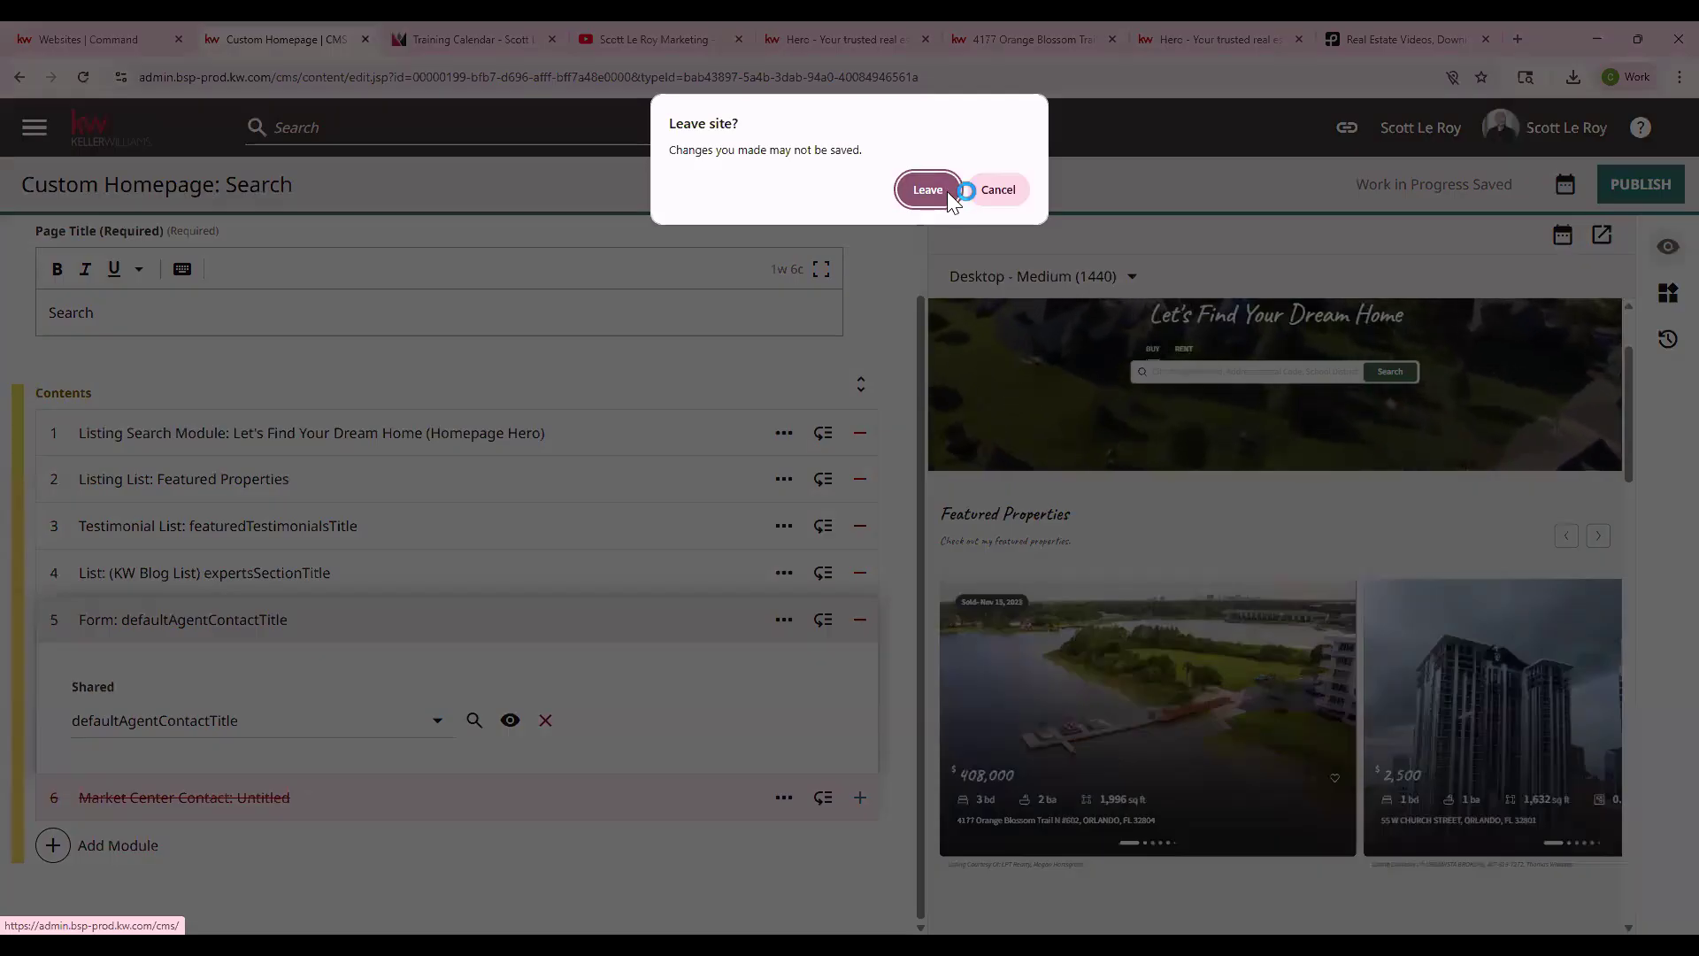
{"action": "left_click", "coordinate": [929, 189]}
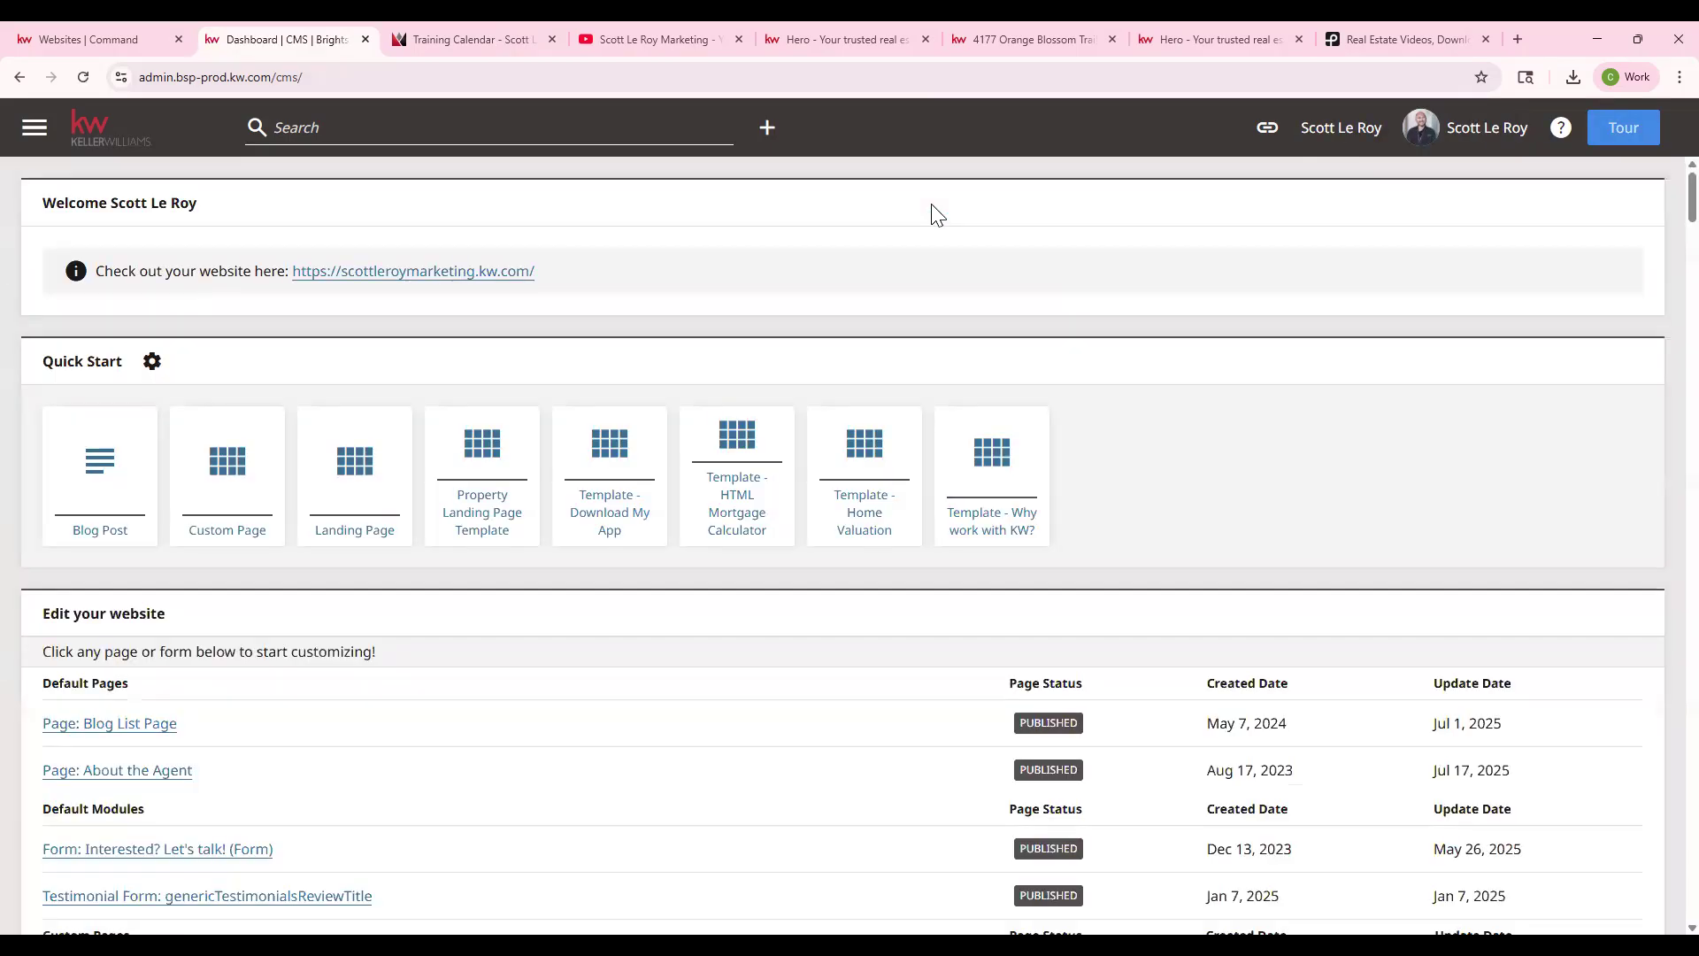
{"action": "scroll", "coordinate": [45, 752], "scroll_direction": "down", "scroll_amount": 3}
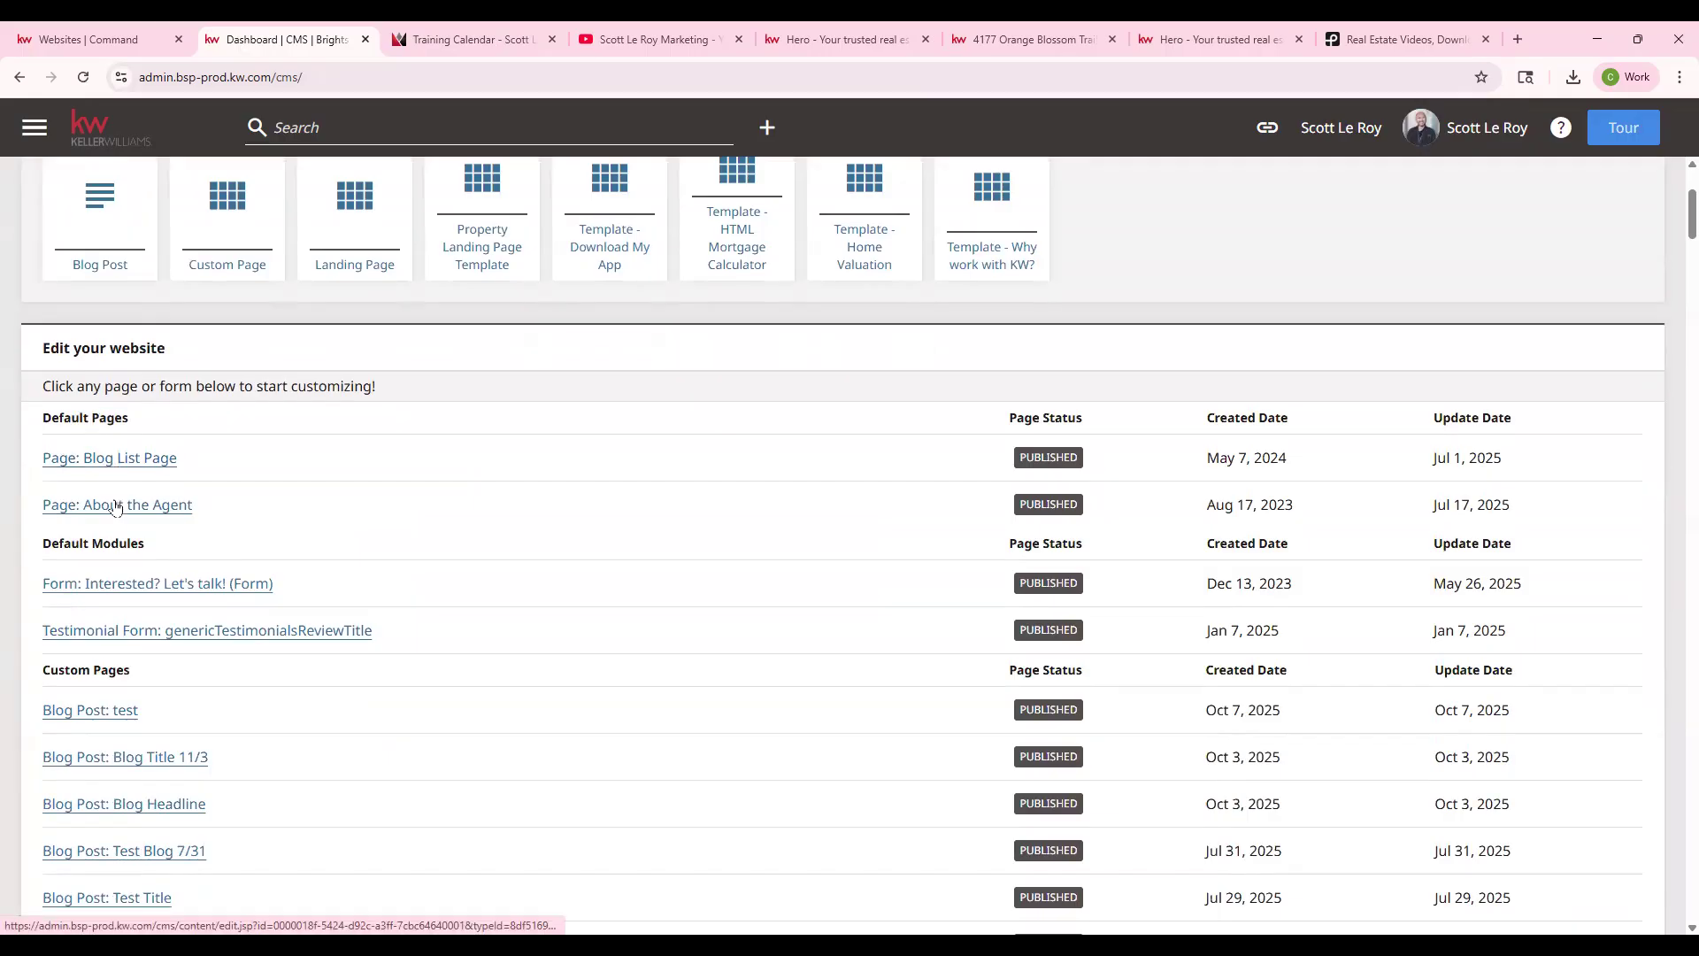
{"action": "left_click", "coordinate": [127, 460]}
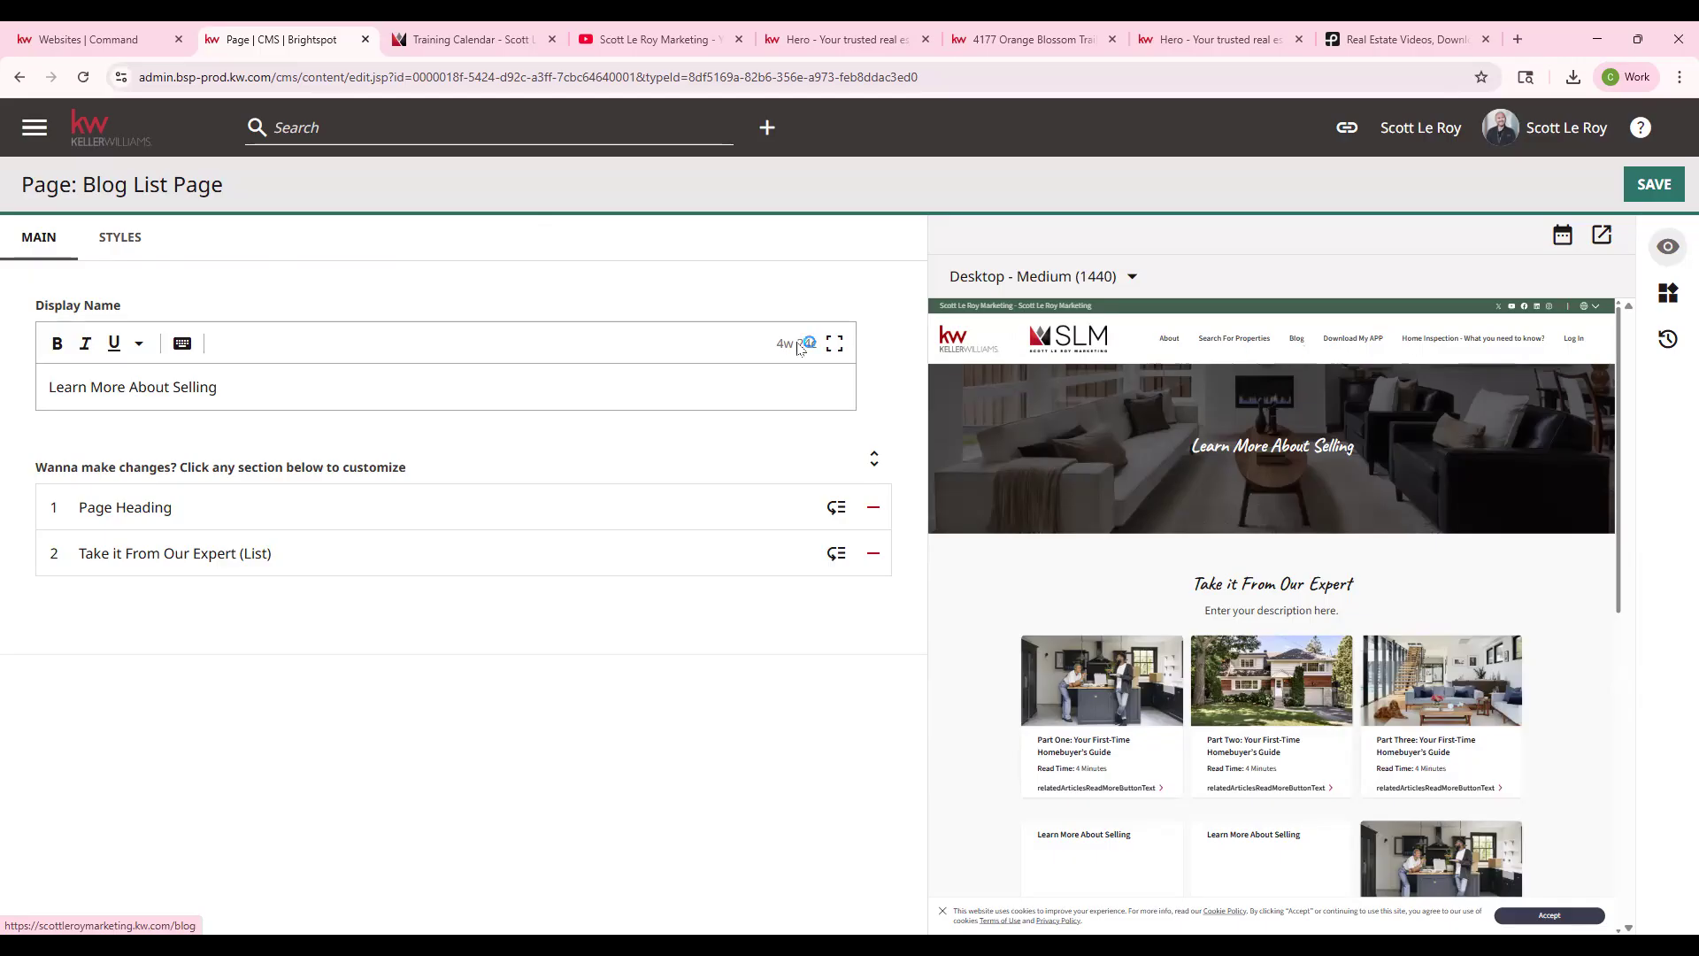
- Expand and then collapse the Blog List Page's Page Heading section
{"action": "left_click_drag", "start_coordinate": [37, 303], "coordinate": [1354, 452]}
{"action": "left_click", "coordinate": [164, 509]}
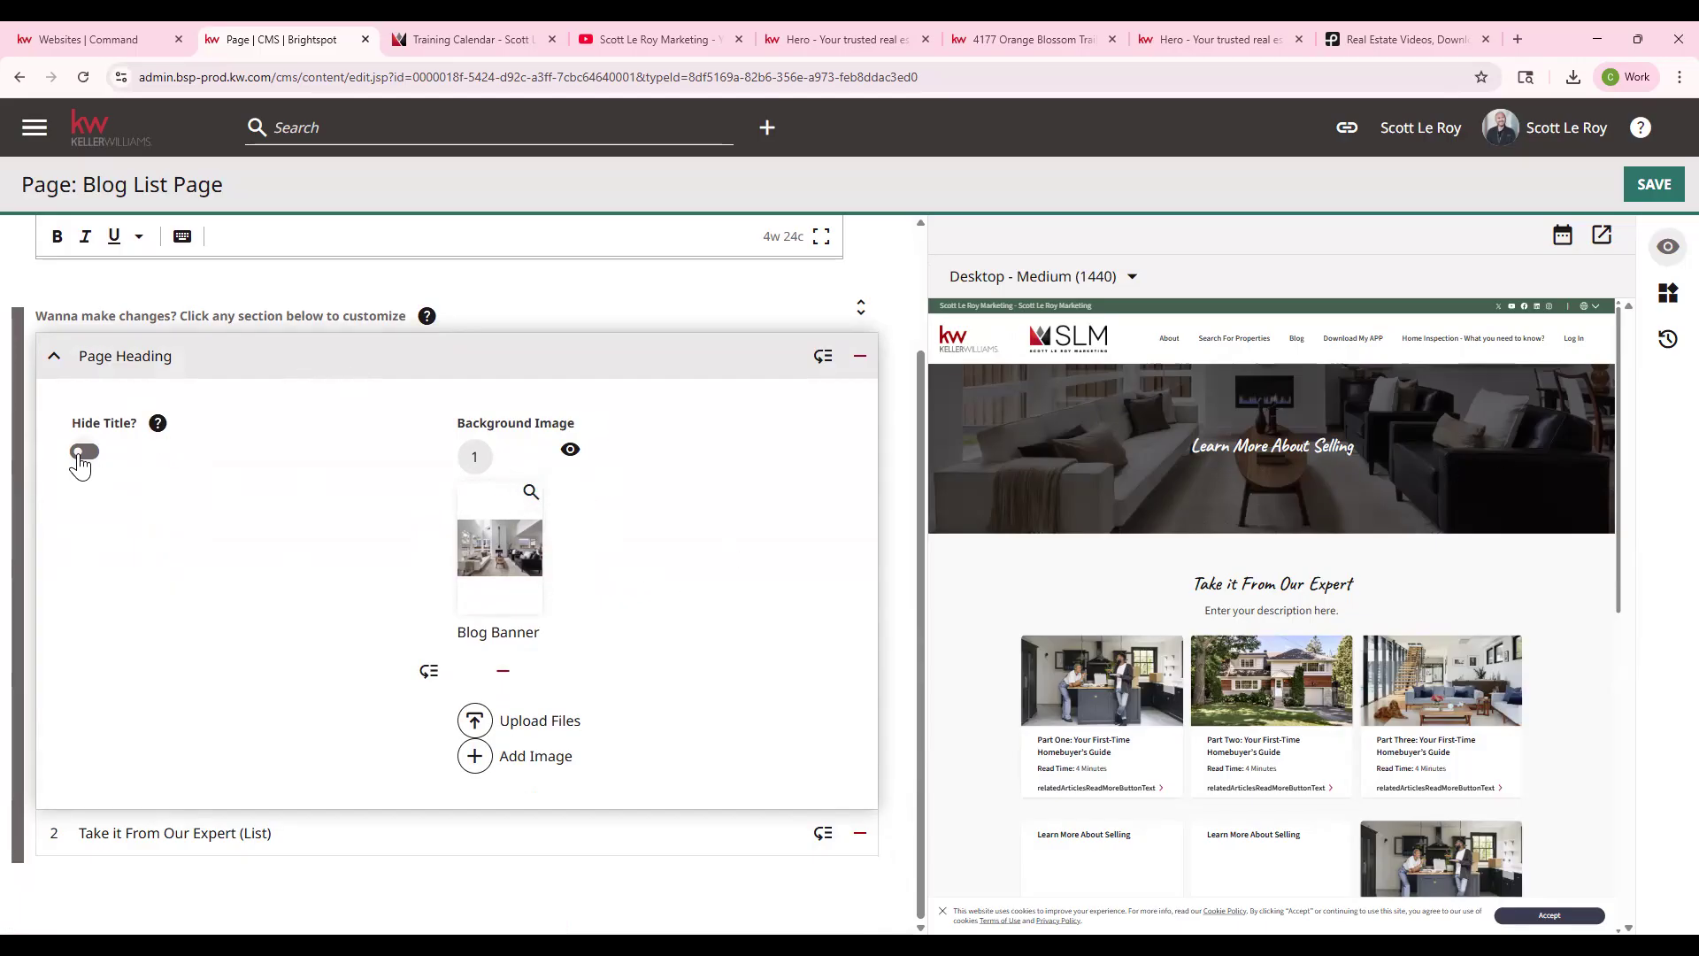
{"action": "left_click", "coordinate": [482, 346]}
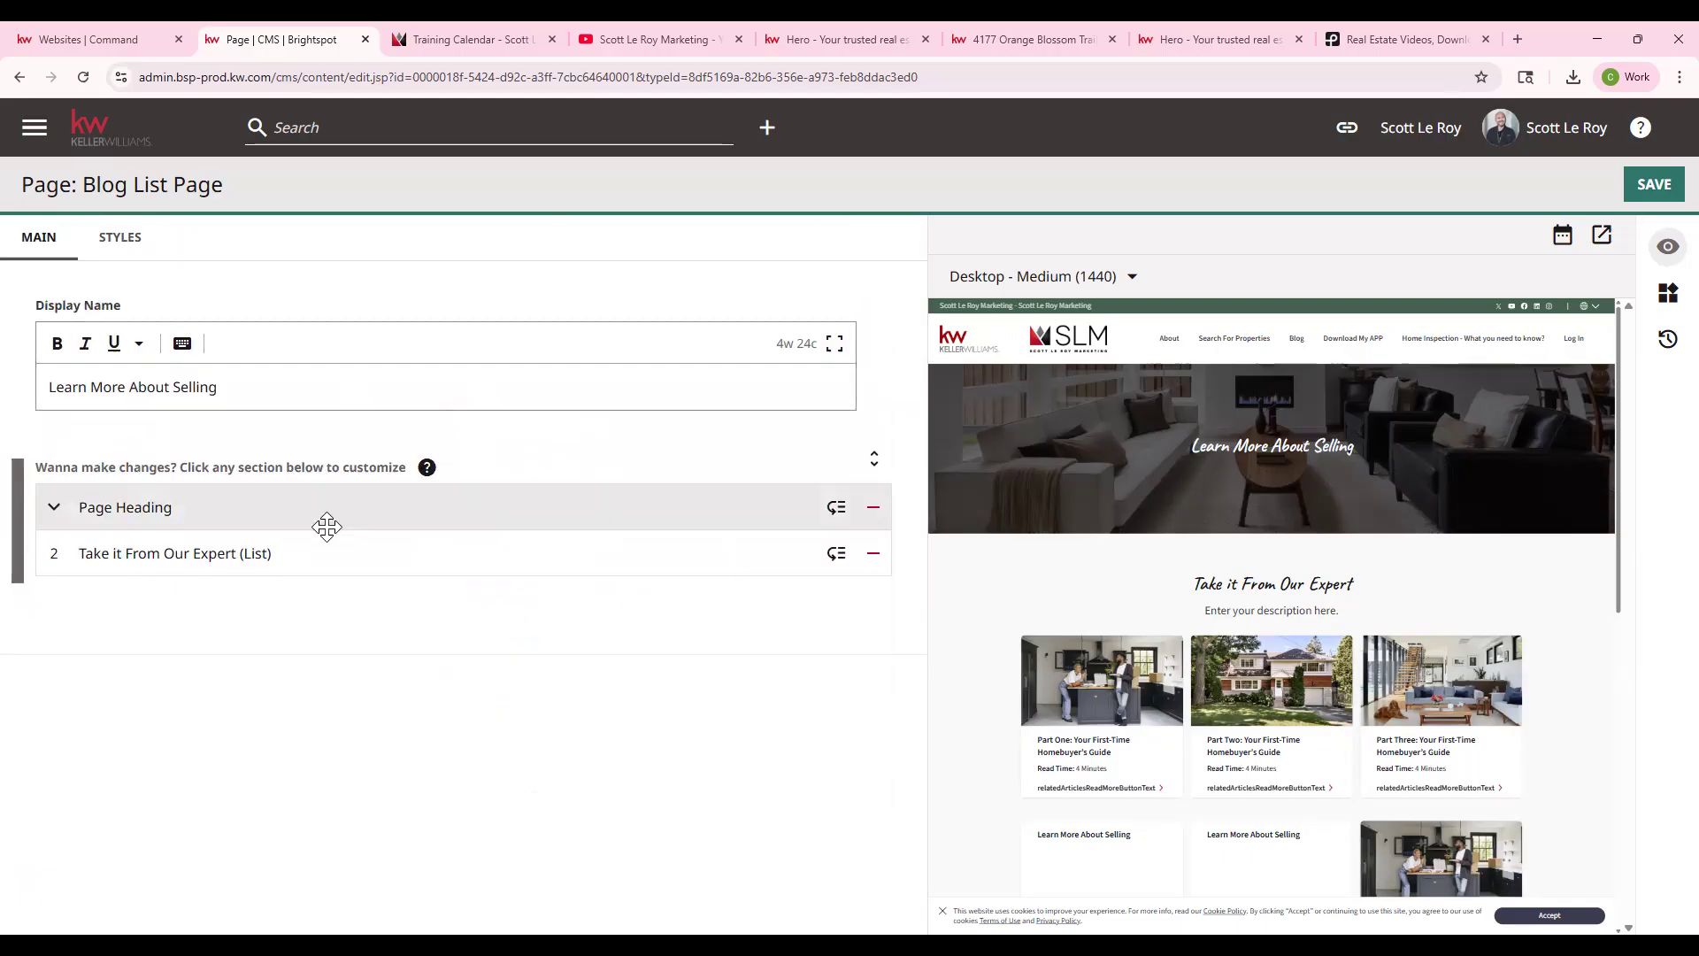
- In Take it From Our Expert, remove Part Two and move Test: Mortgage Calculator above Part Three
{"action": "left_click", "coordinate": [262, 555]}
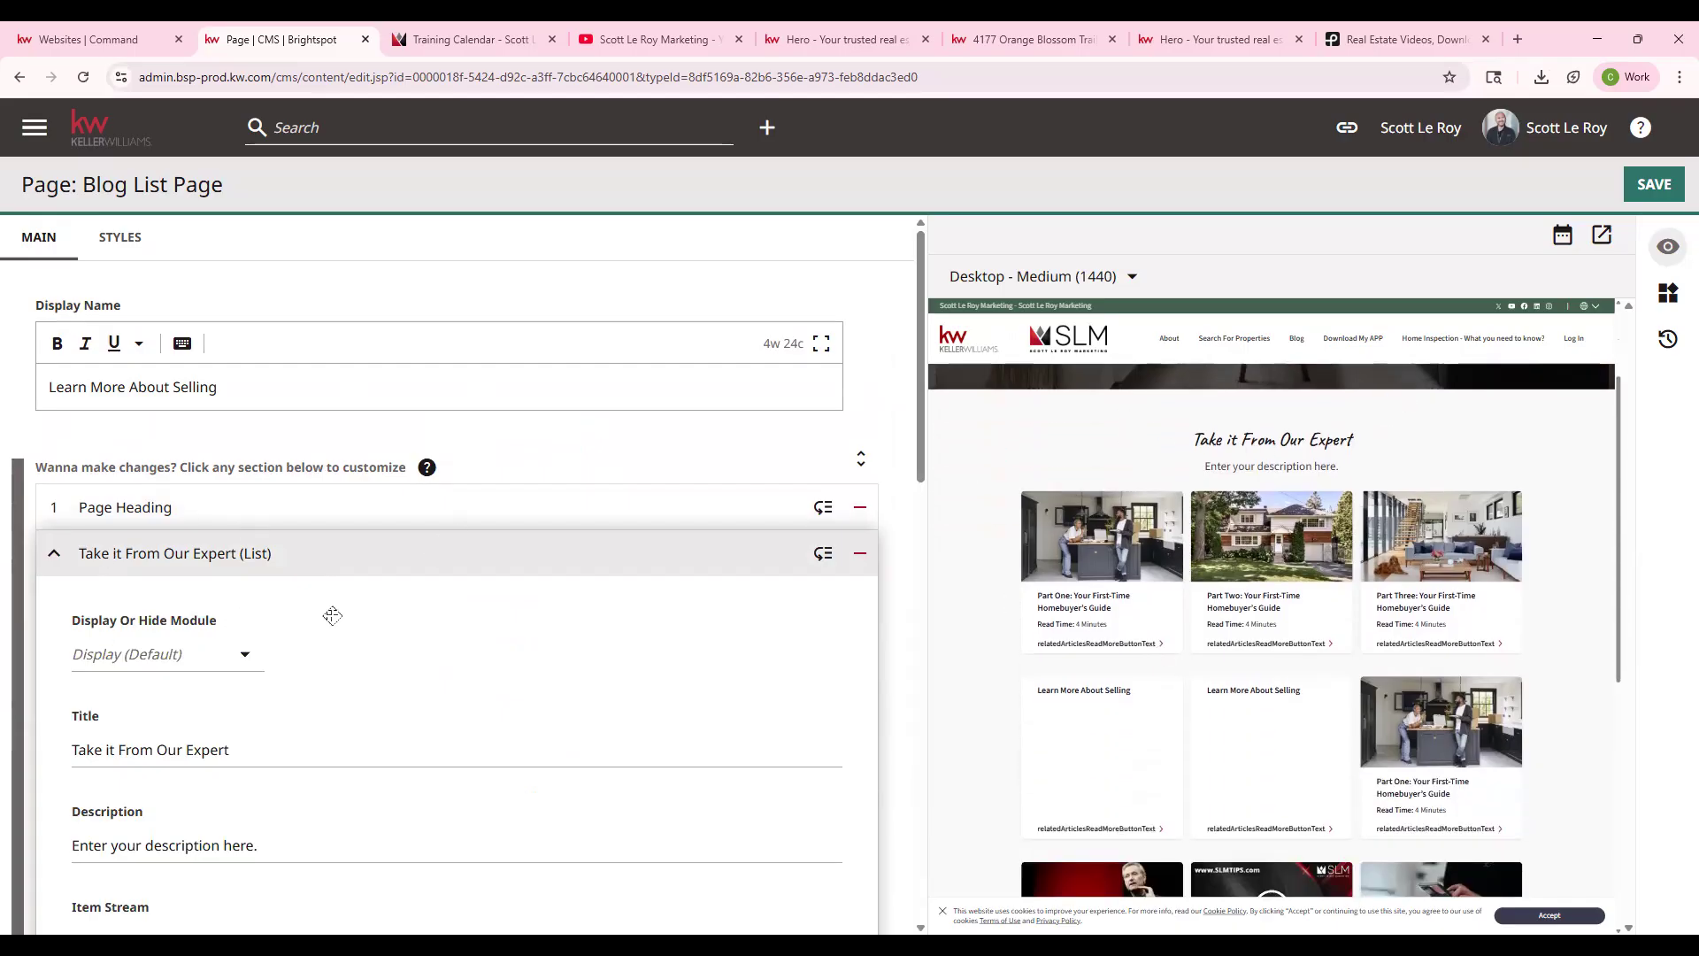
{"action": "scroll", "coordinate": [133, 721], "scroll_direction": "down", "scroll_amount": 1}
{"action": "scroll", "coordinate": [135, 721], "scroll_direction": "down", "scroll_amount": 1}
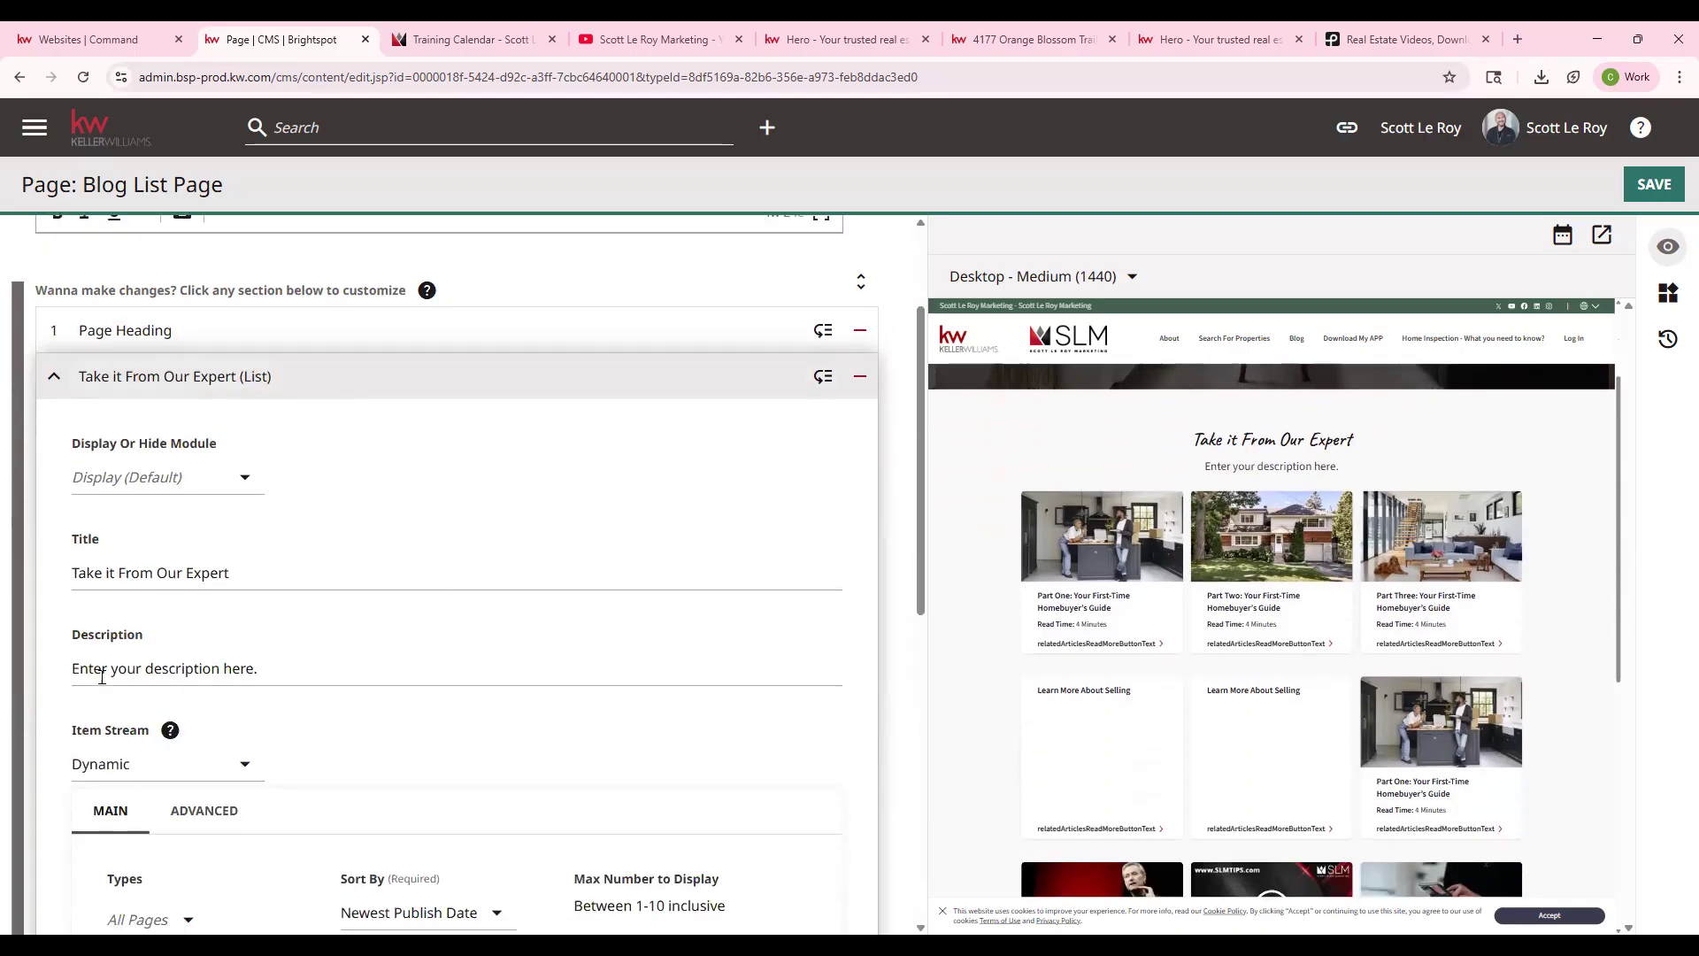
{"action": "scroll", "coordinate": [327, 694], "scroll_direction": "down", "scroll_amount": 7}
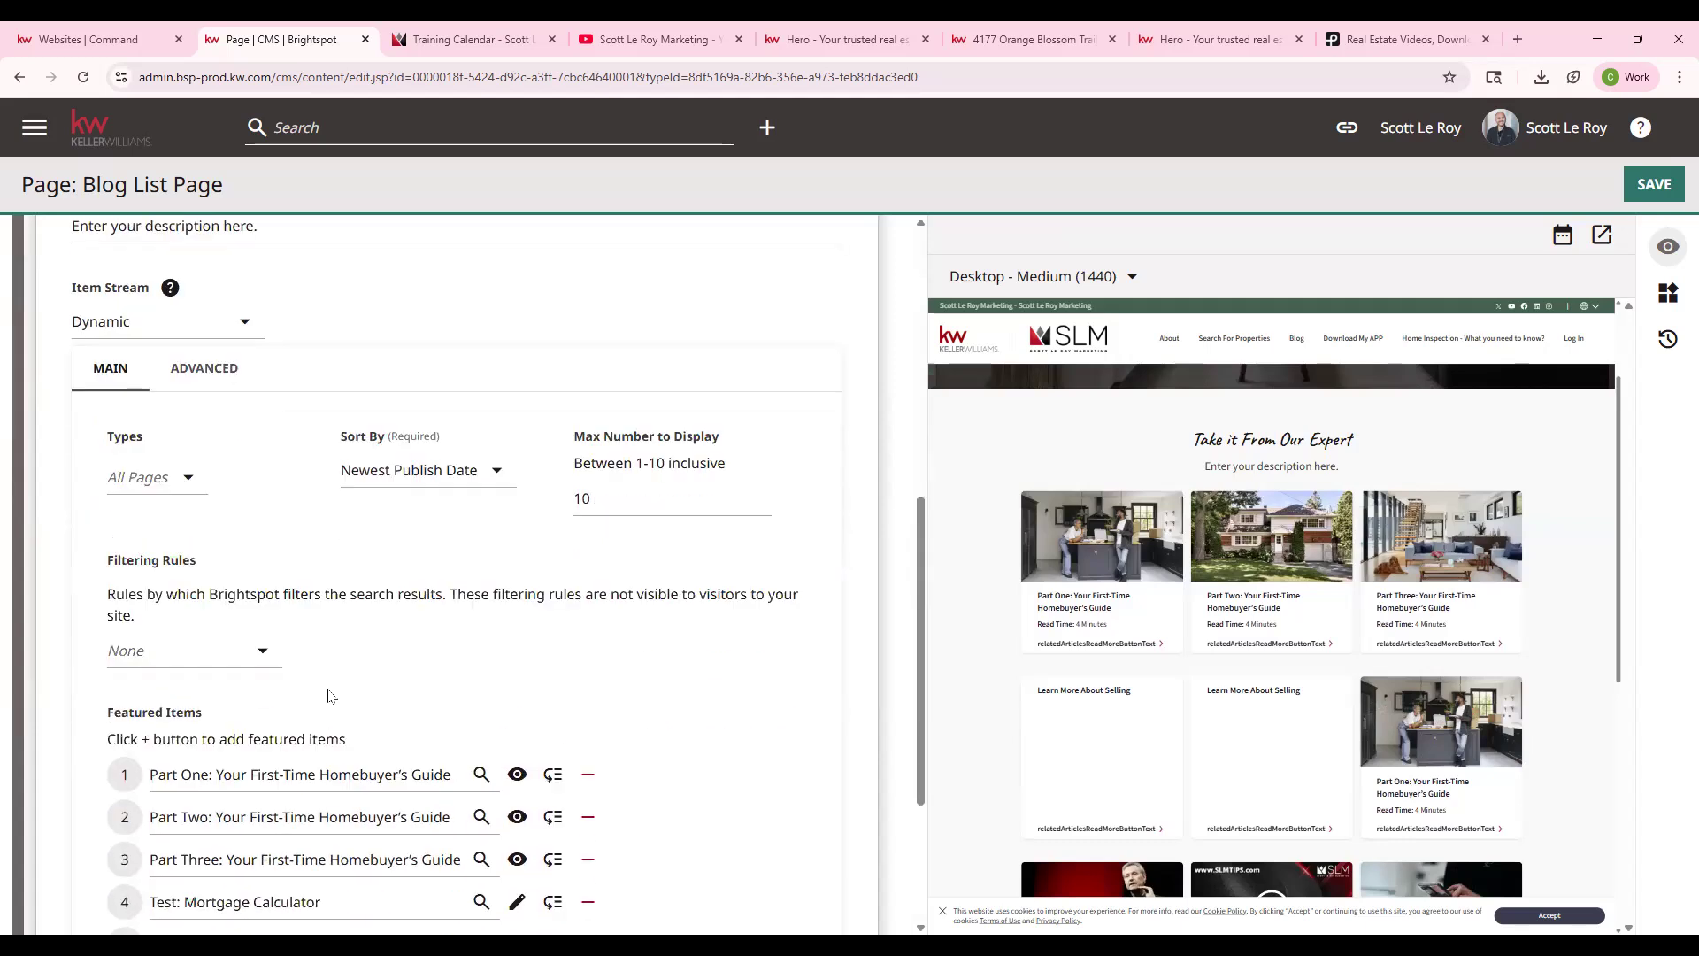
{"action": "scroll", "coordinate": [328, 695], "scroll_direction": "down", "scroll_amount": 1}
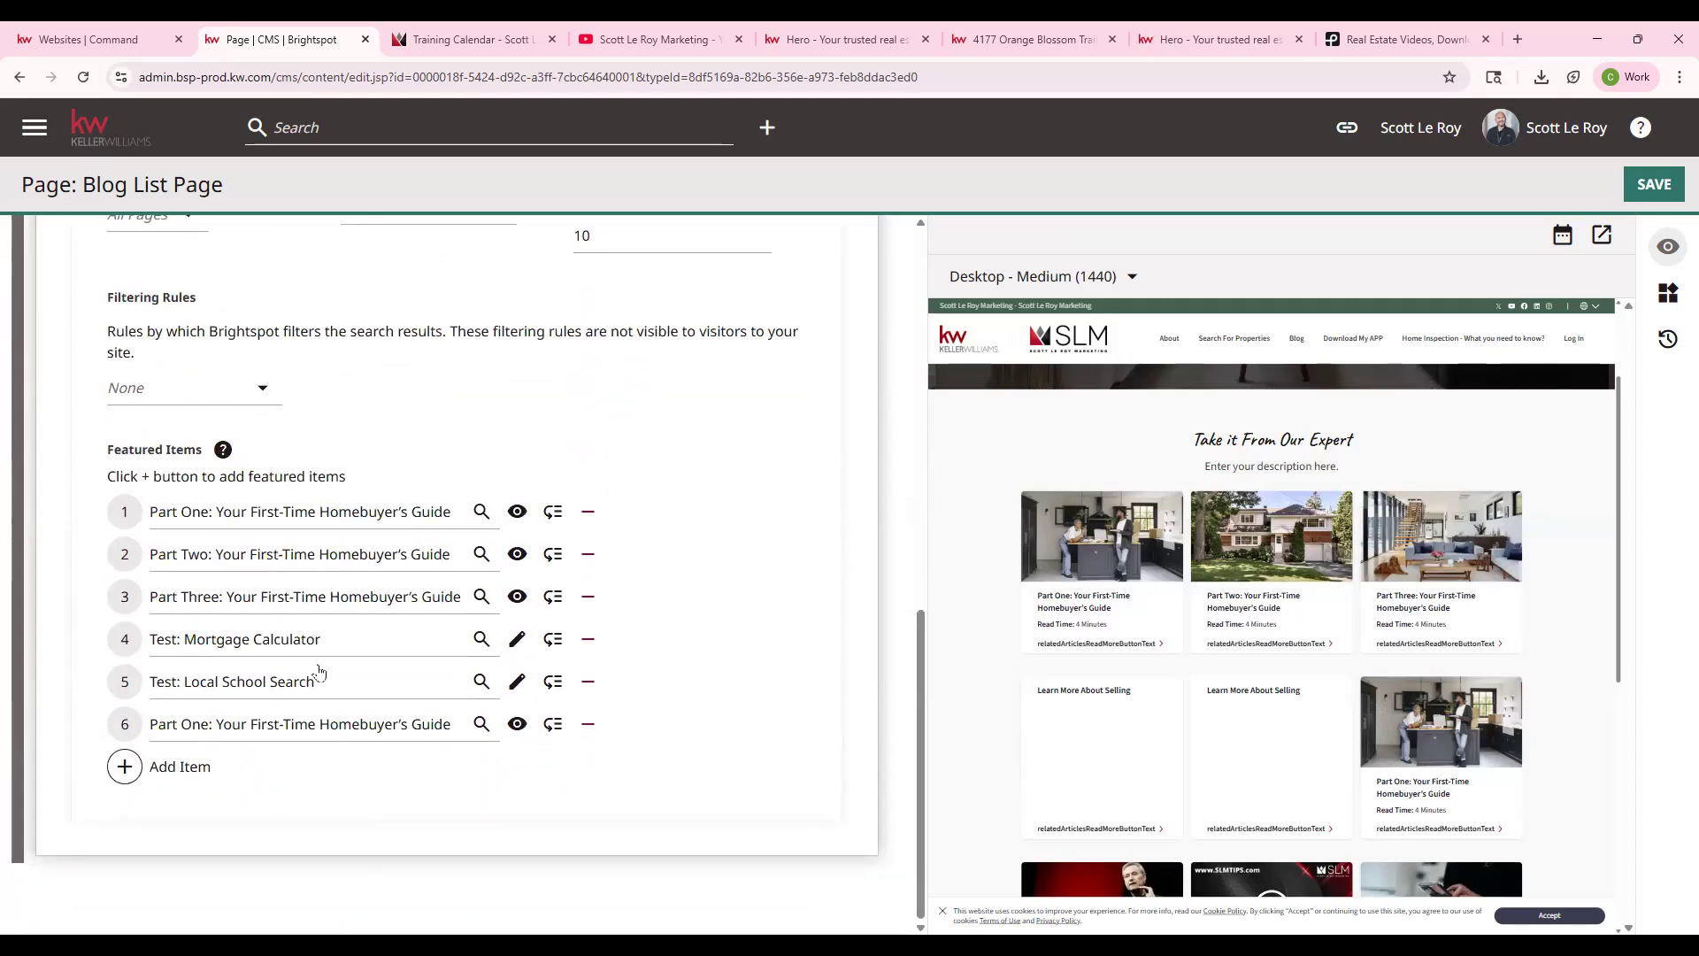
{"action": "scroll", "coordinate": [321, 677], "scroll_direction": "up", "scroll_amount": 4}
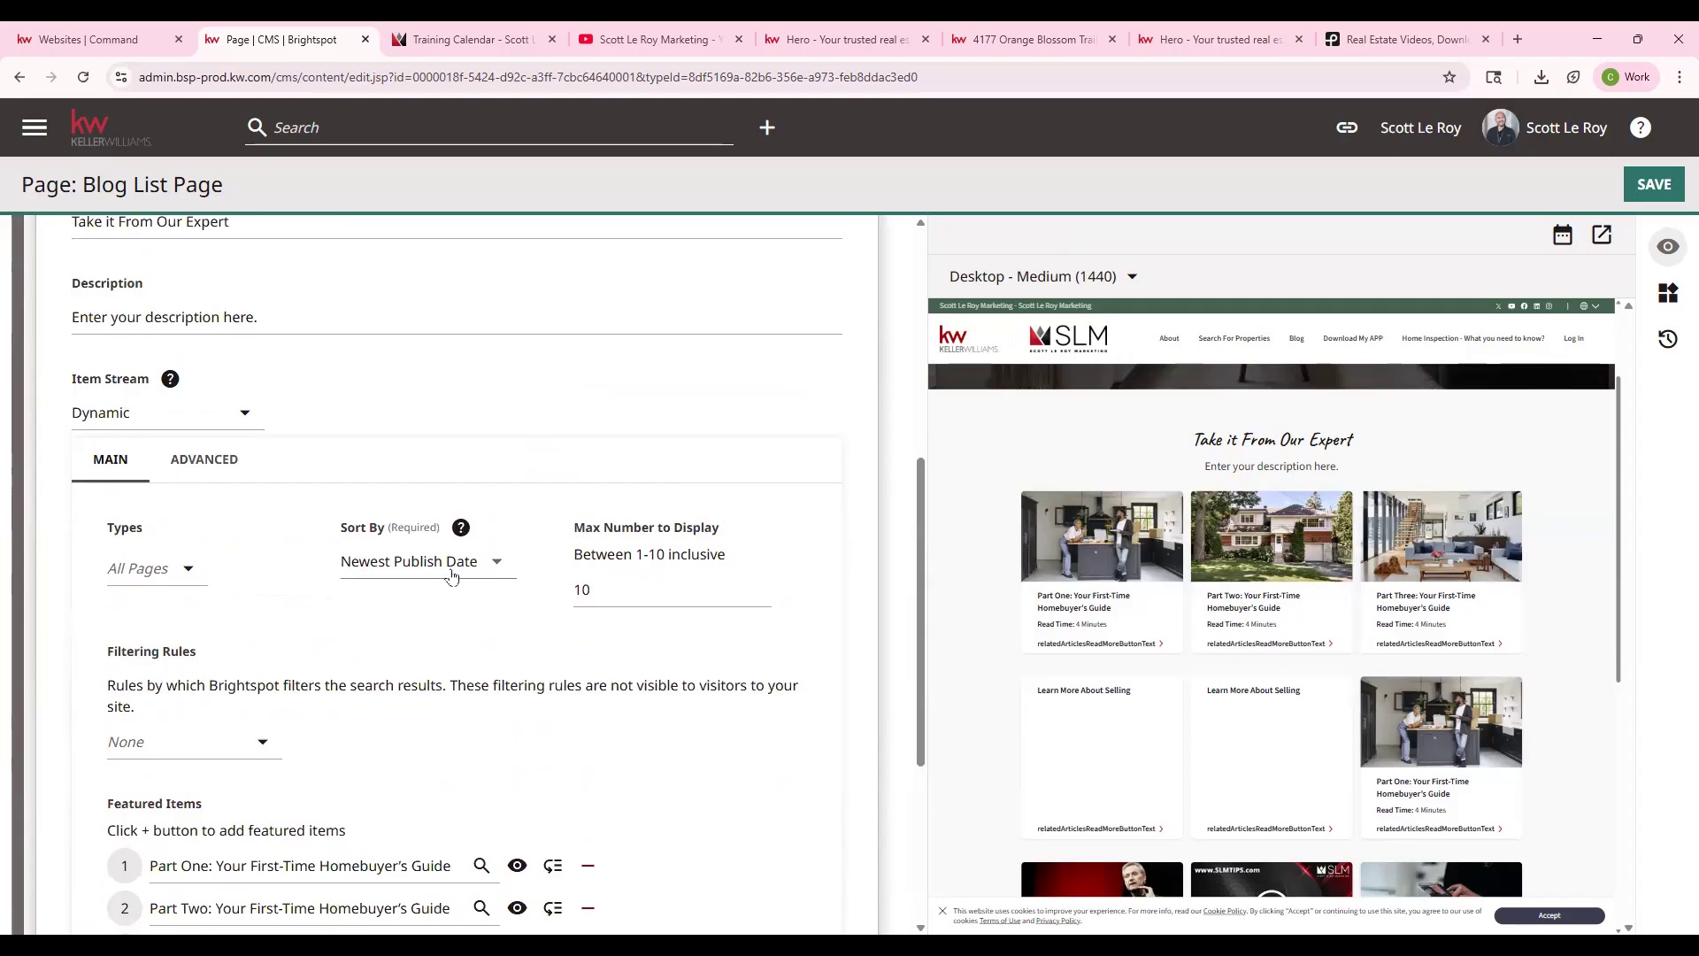
{"action": "scroll", "coordinate": [637, 587], "scroll_direction": "down", "scroll_amount": 3}
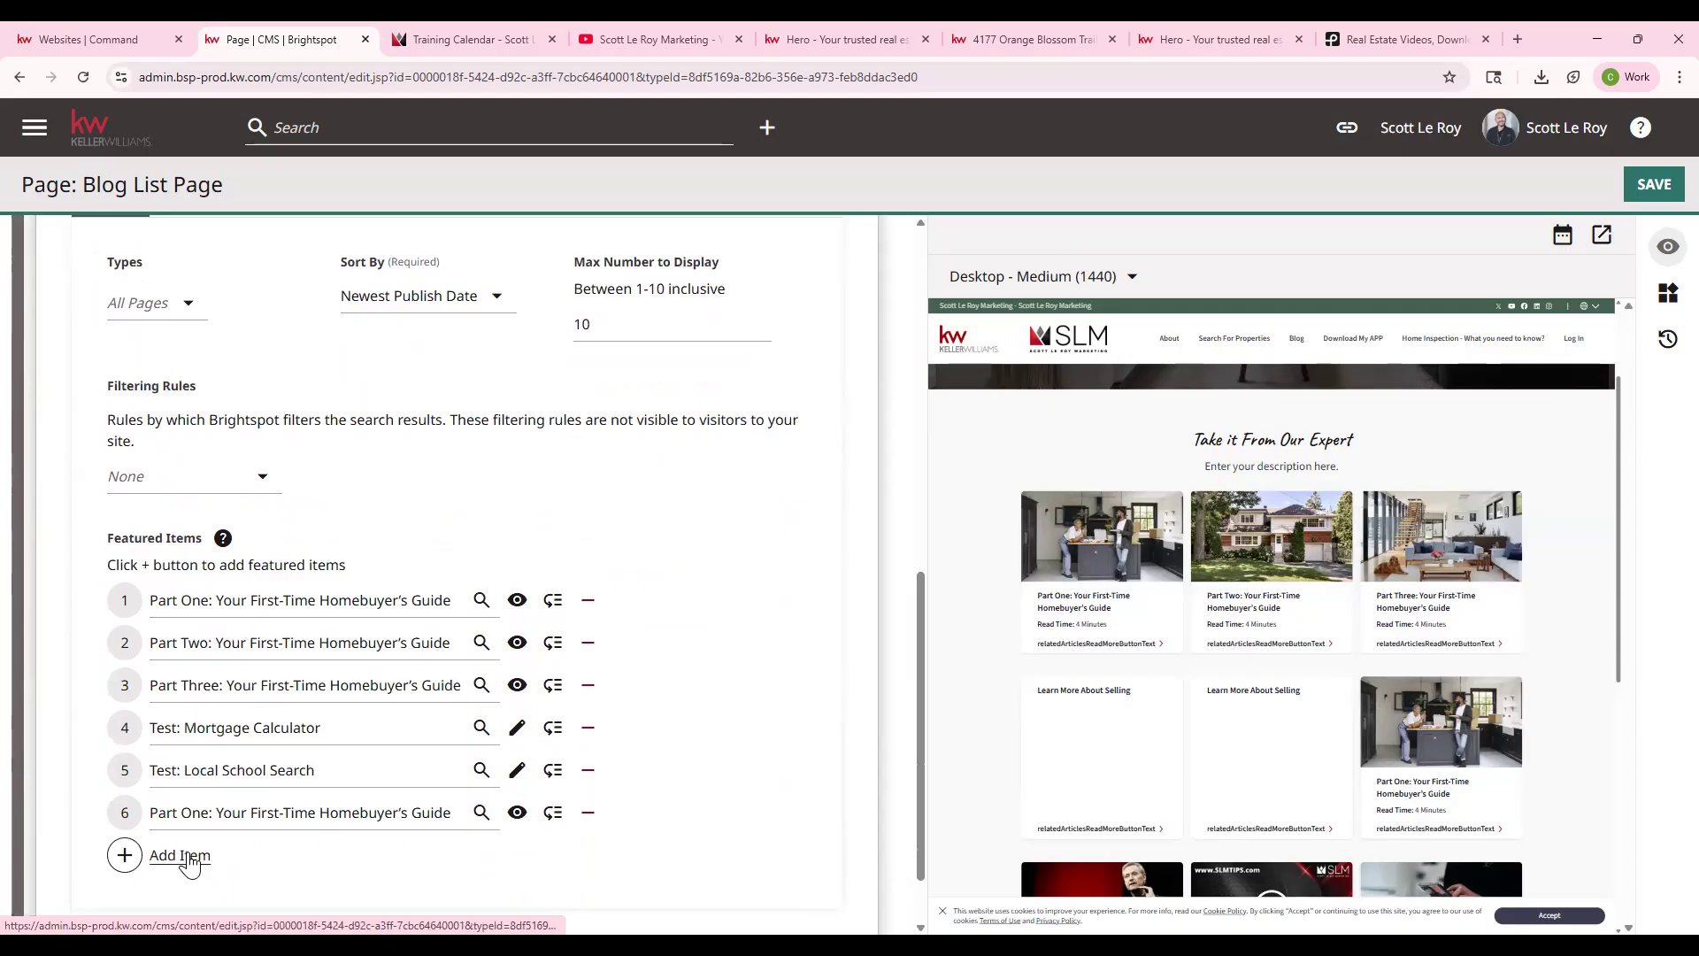
{"action": "left_click", "coordinate": [589, 644]}
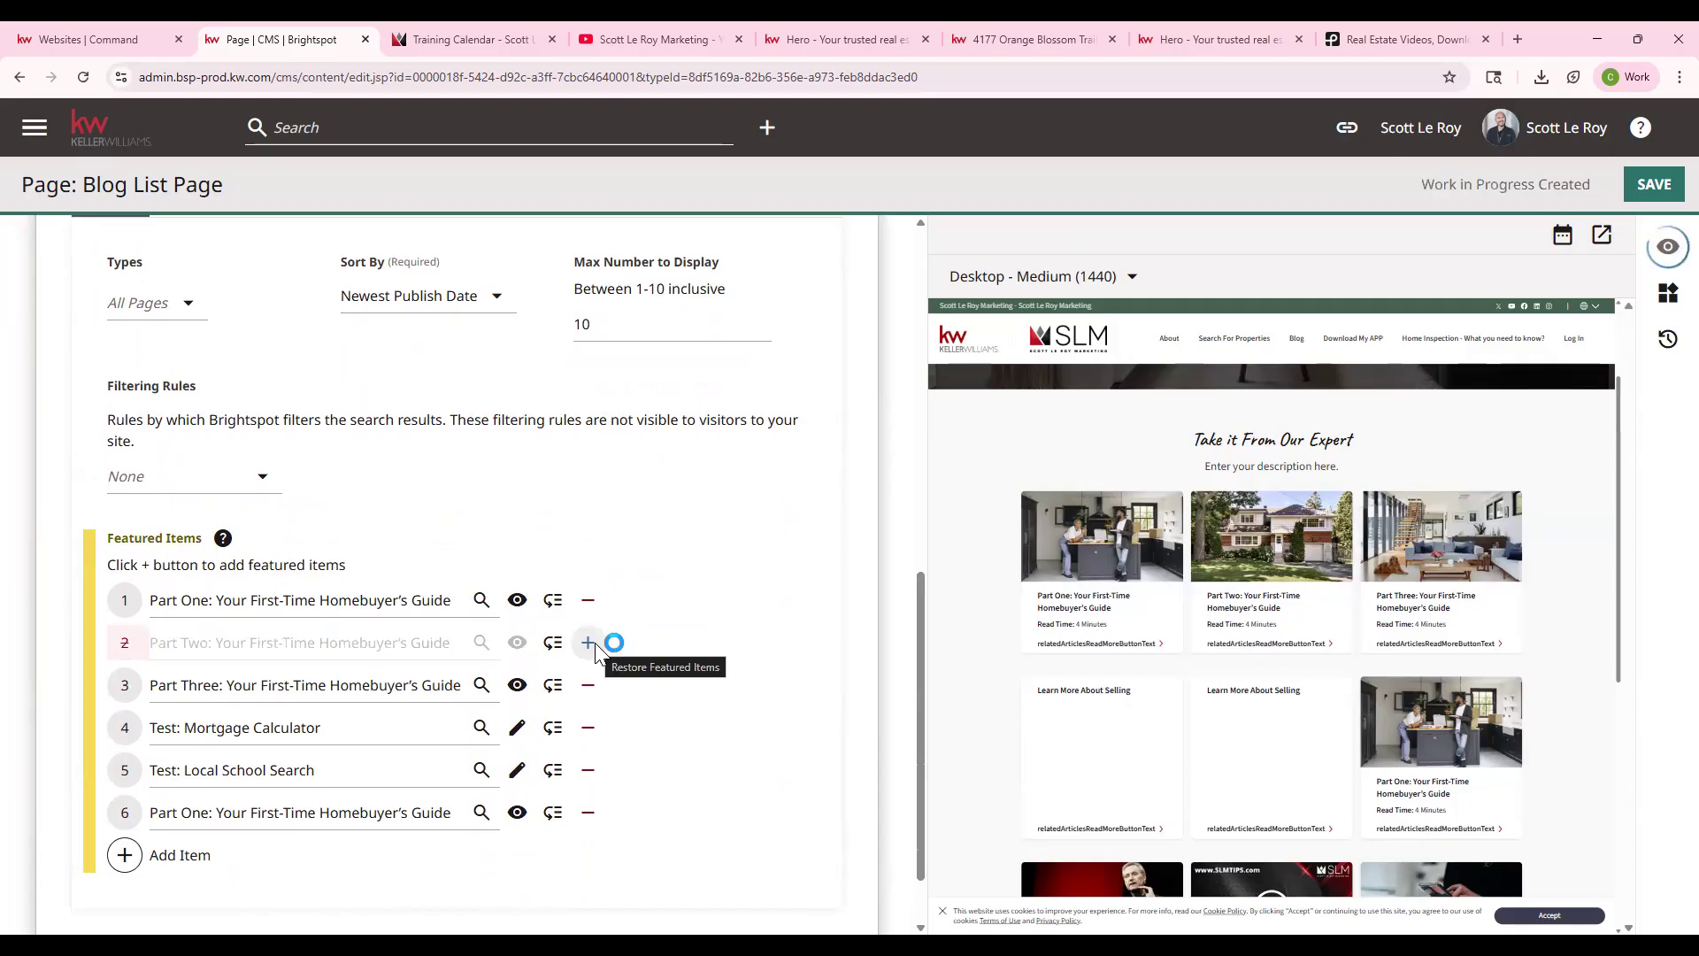
{"action": "left_click_drag", "start_coordinate": [553, 685], "coordinate": [551, 753]}
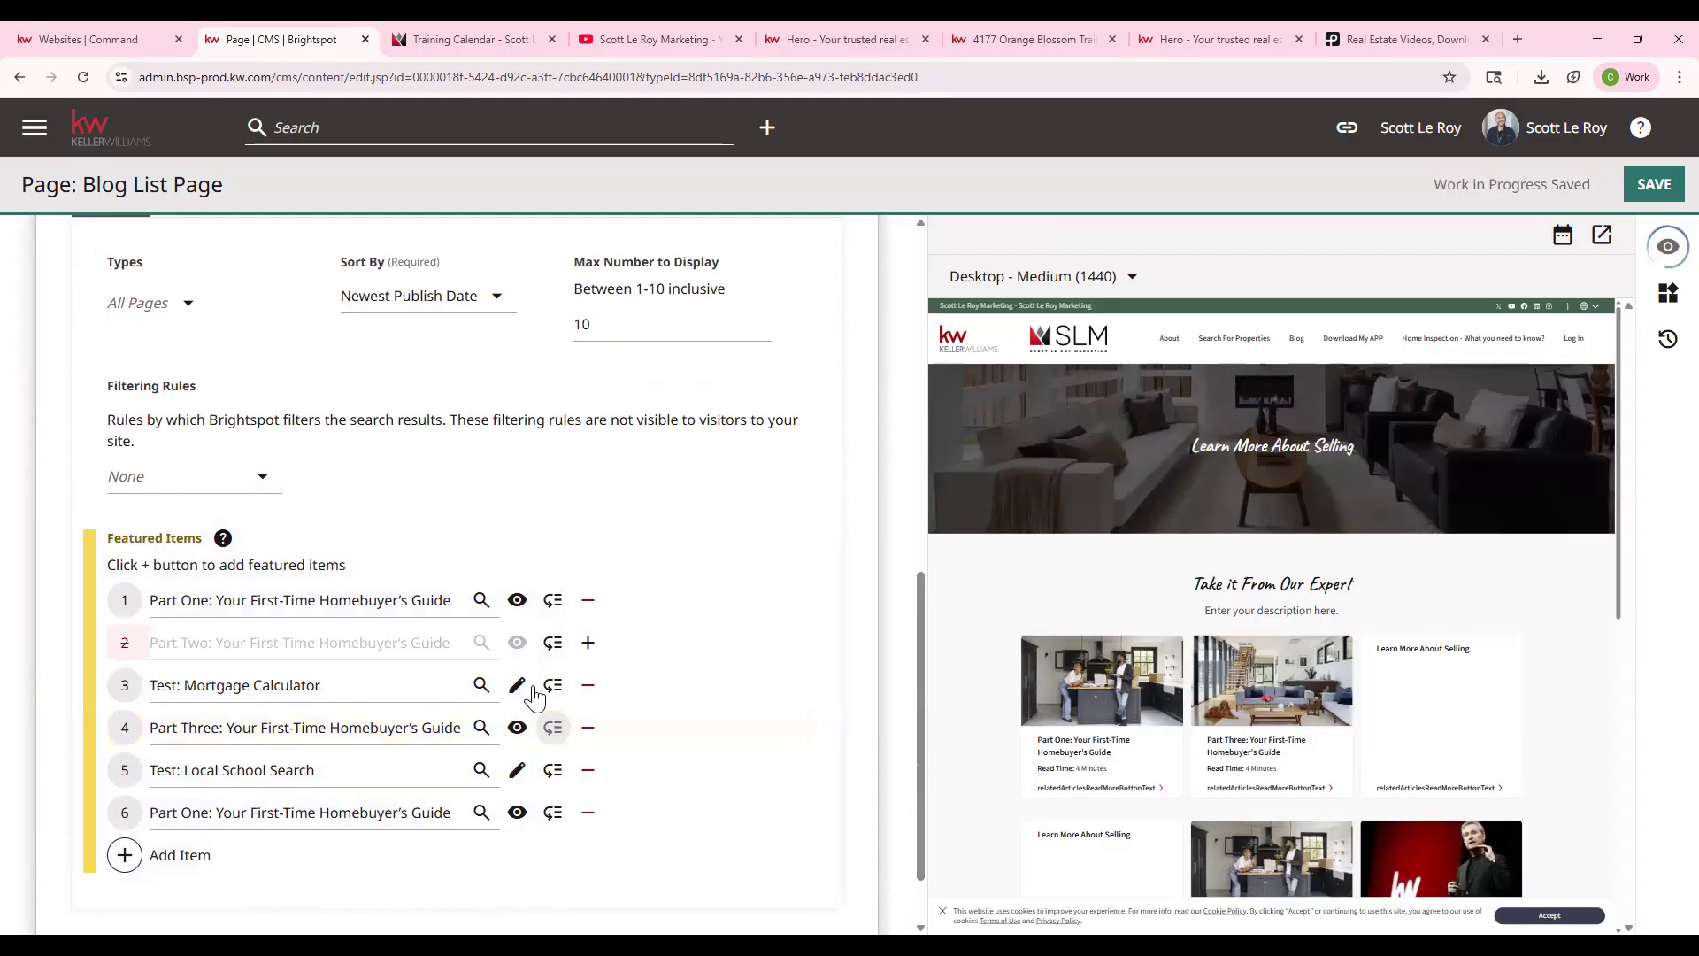
- Add an empty featured item slot, close the picker without choosing, and leave for the dashboard
{"action": "left_click", "coordinate": [135, 848]}
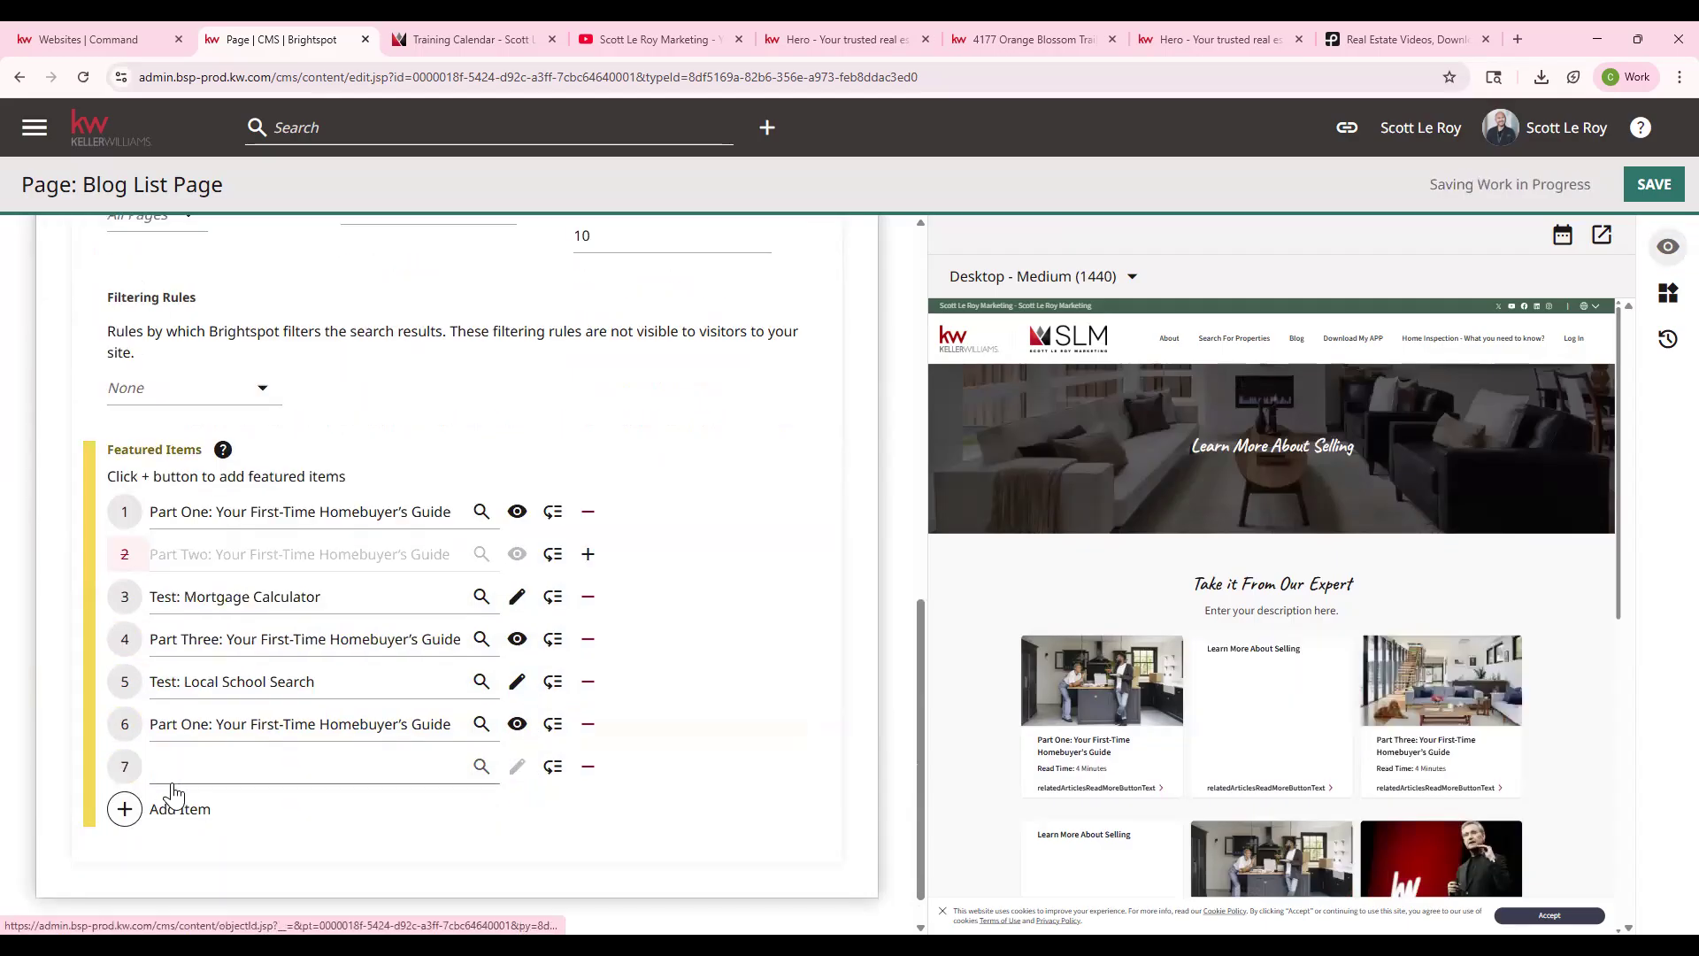
{"action": "left_click", "coordinate": [440, 779]}
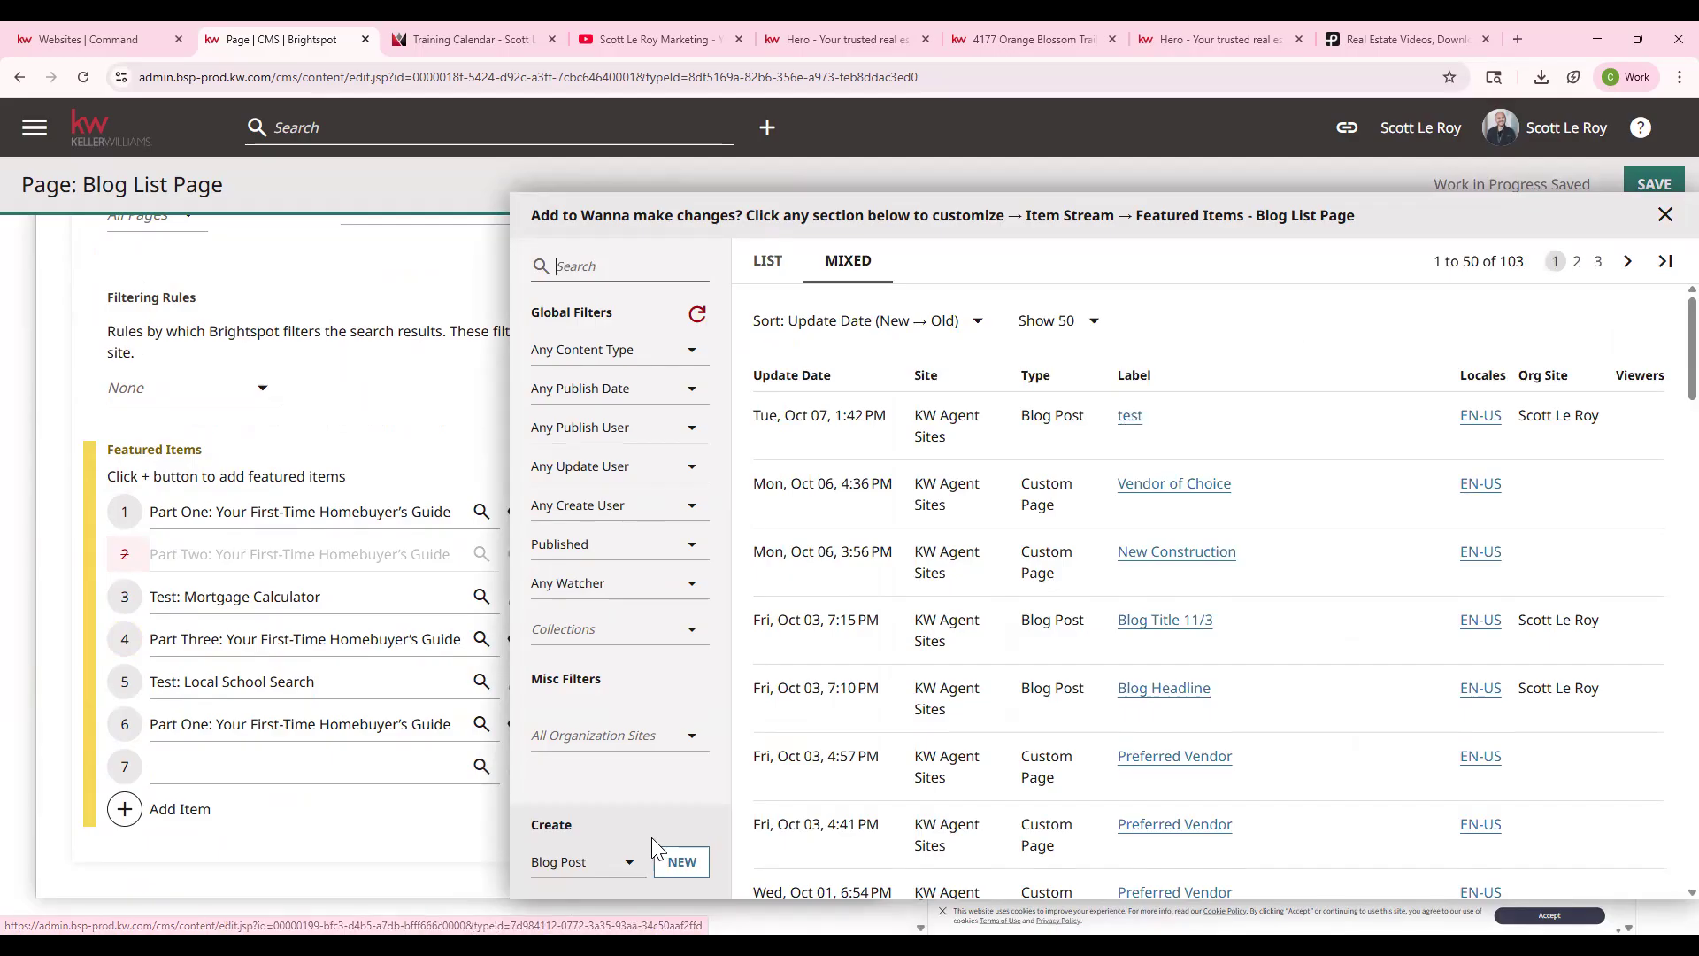
{"action": "left_click", "coordinate": [1664, 215]}
{"action": "scroll", "coordinate": [673, 580], "scroll_direction": "up", "scroll_amount": 10}
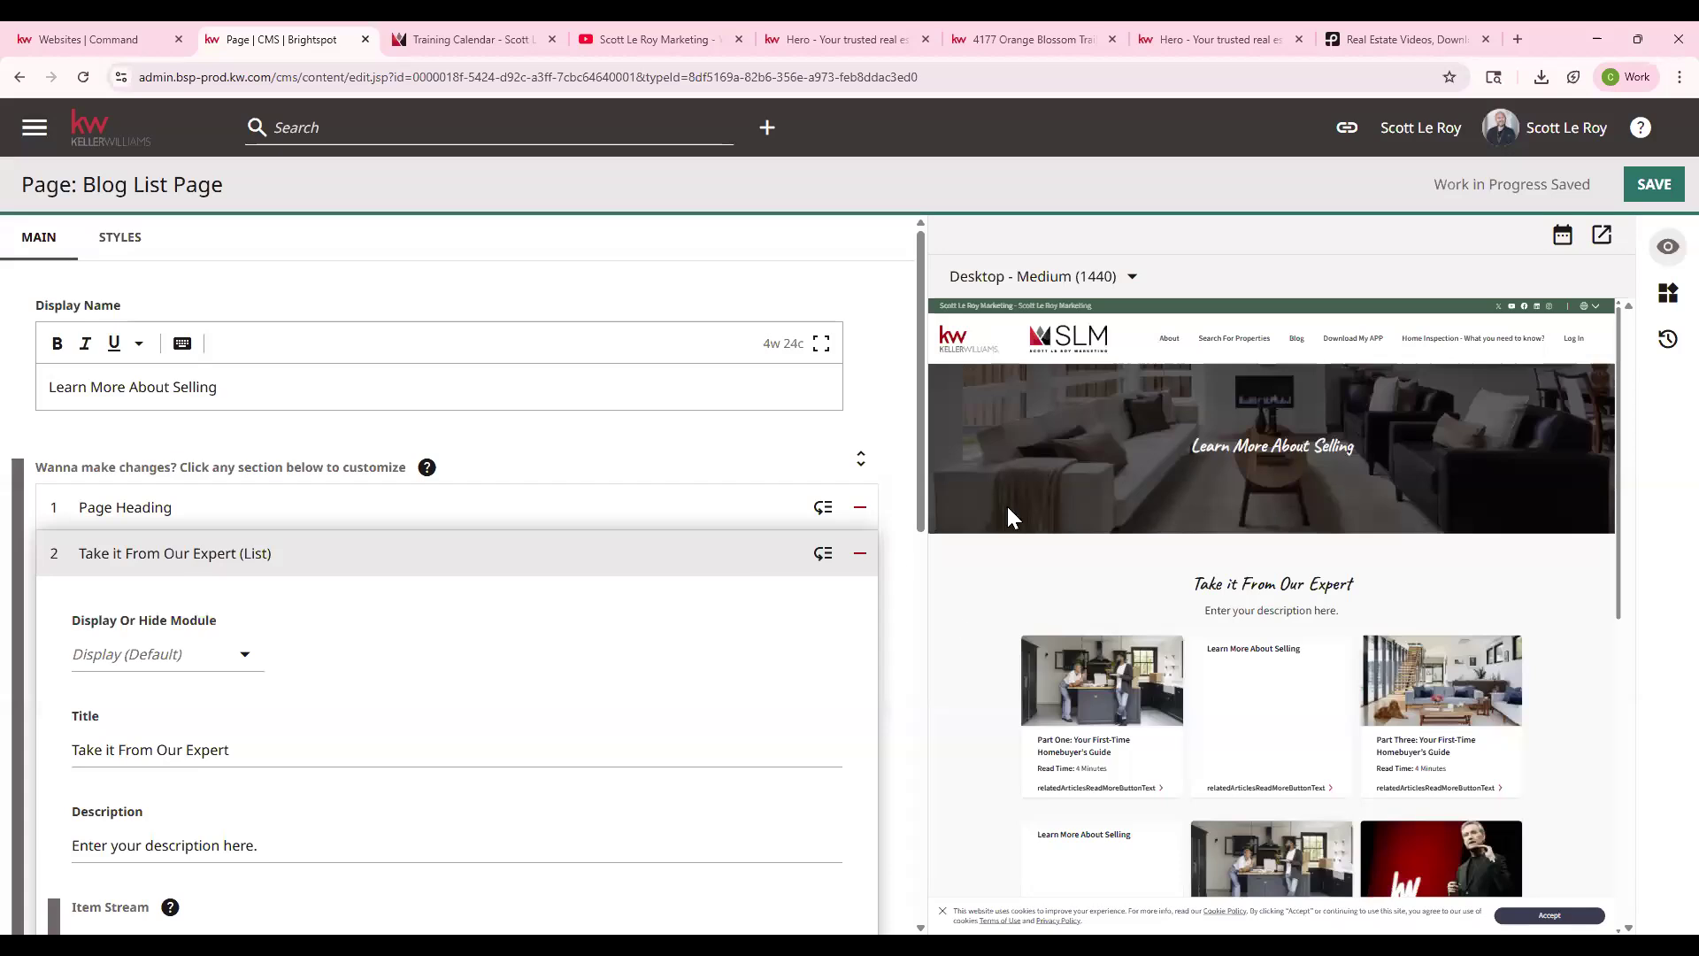
{"action": "scroll", "coordinate": [1290, 618], "scroll_direction": "down", "scroll_amount": 3}
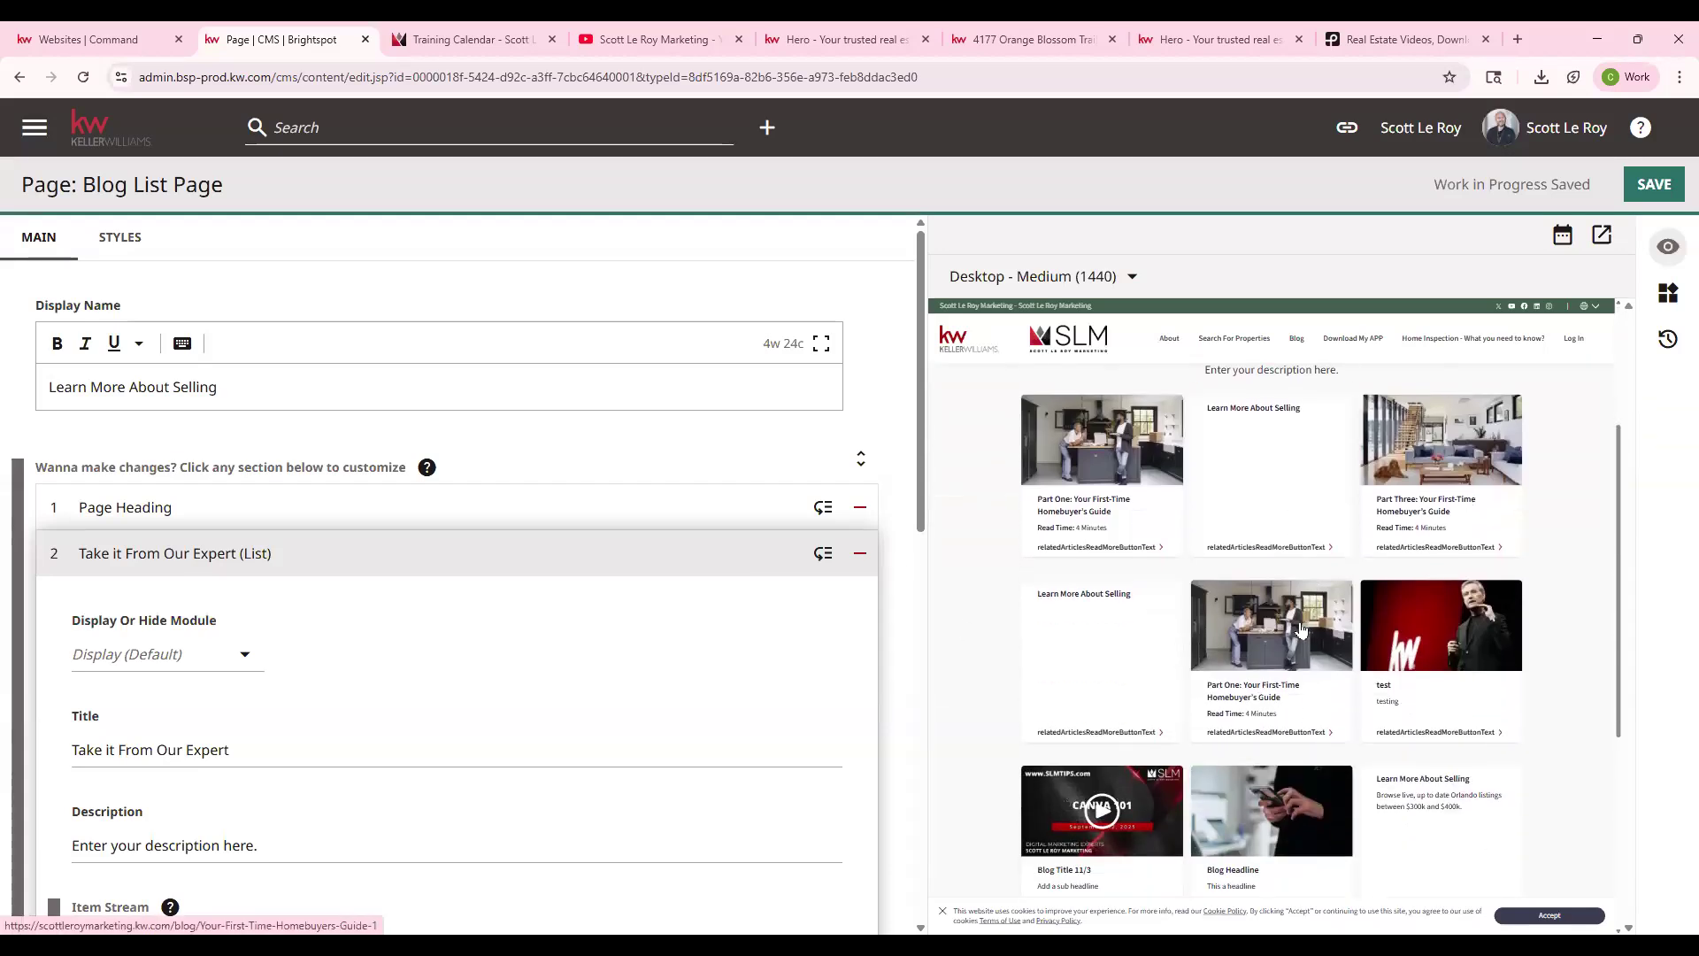
{"action": "left_click", "coordinate": [114, 124]}
{"action": "left_click", "coordinate": [926, 189]}
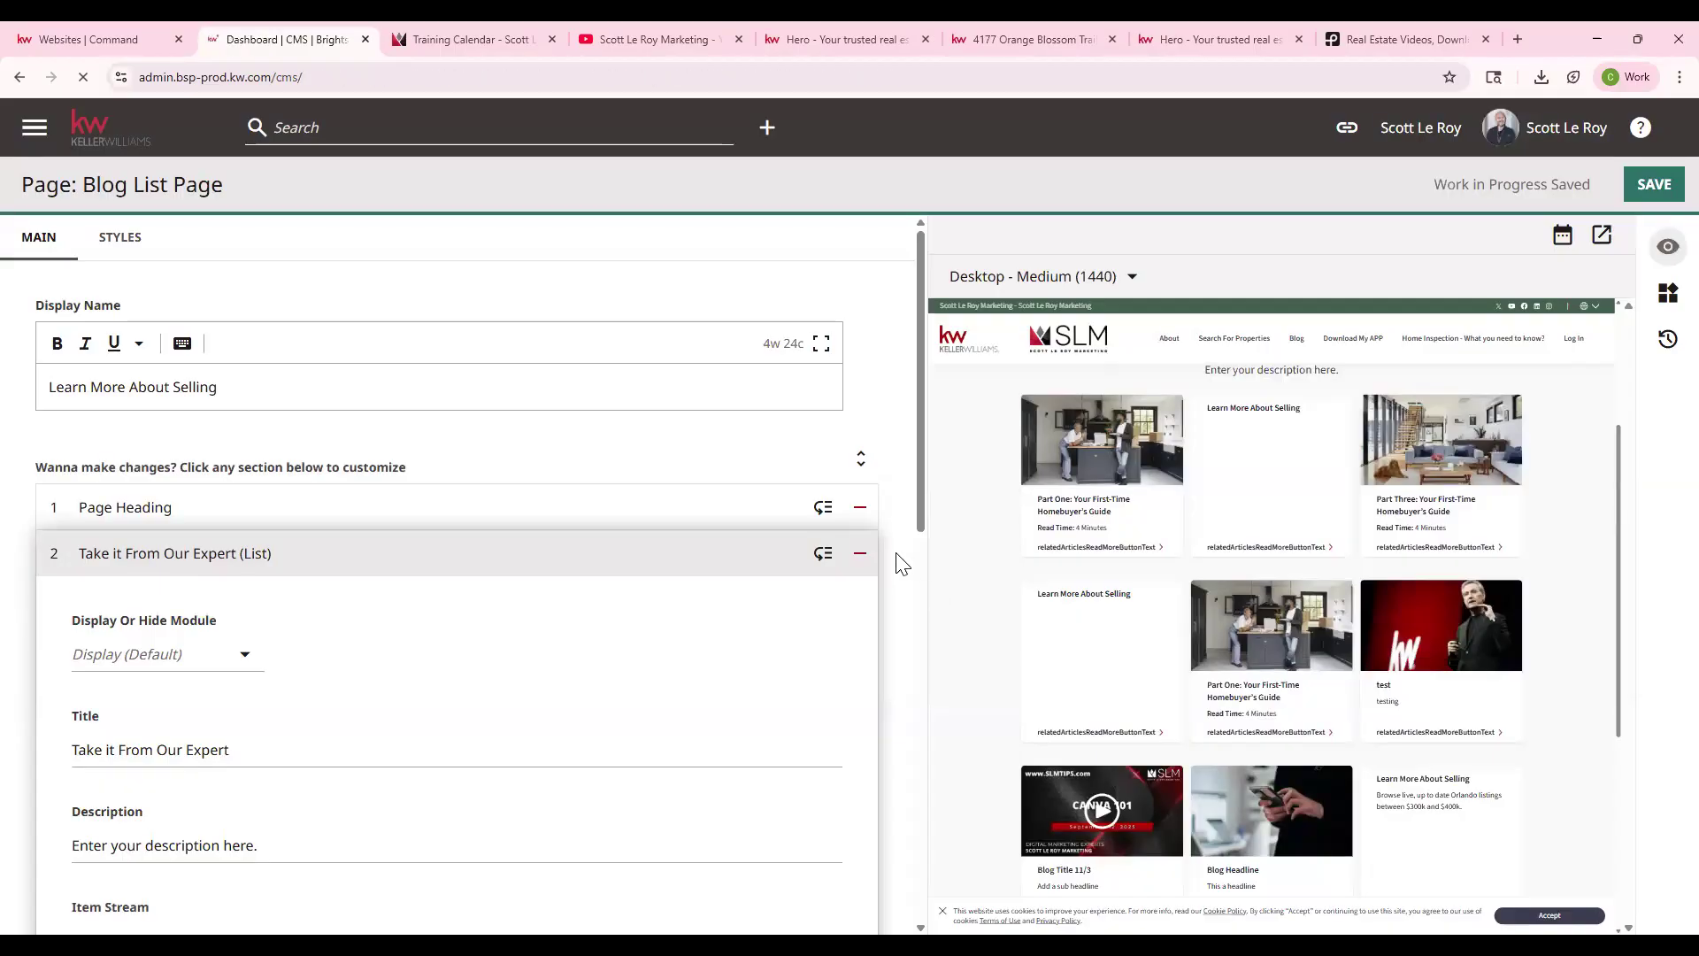
- Open the About the Agent page, keep Agent Profile on Display, and expand the agent bio section
{"action": "scroll", "coordinate": [897, 555], "scroll_direction": "down", "scroll_amount": 1}
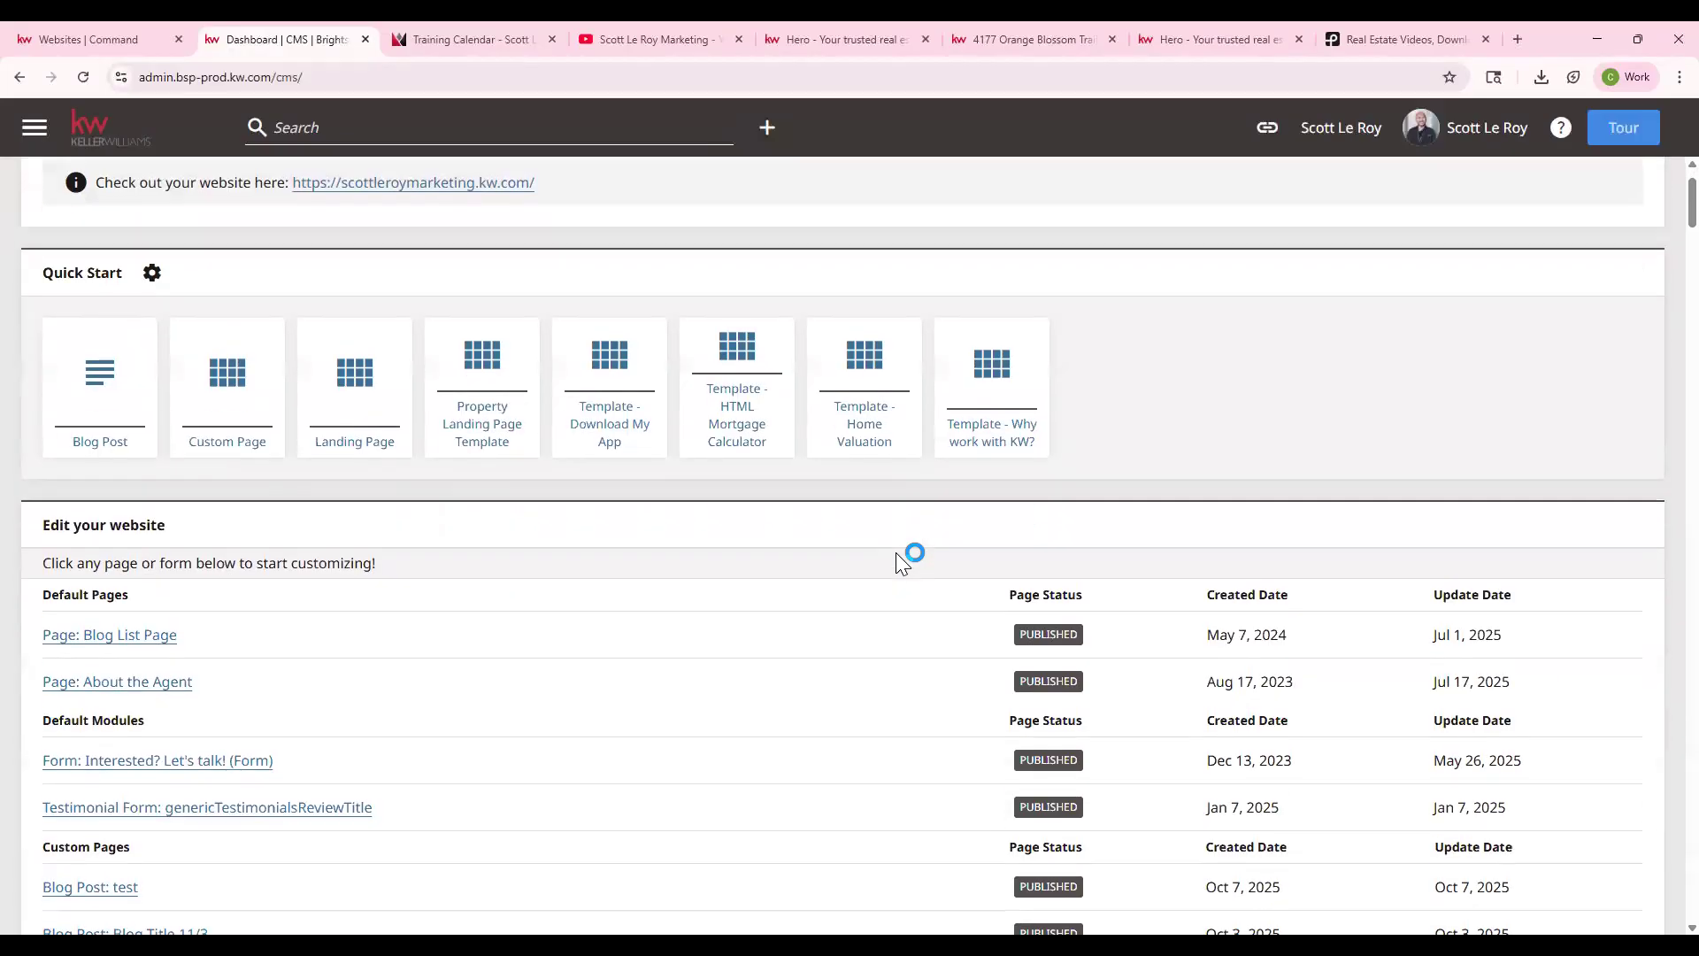
{"action": "left_click", "coordinate": [140, 683]}
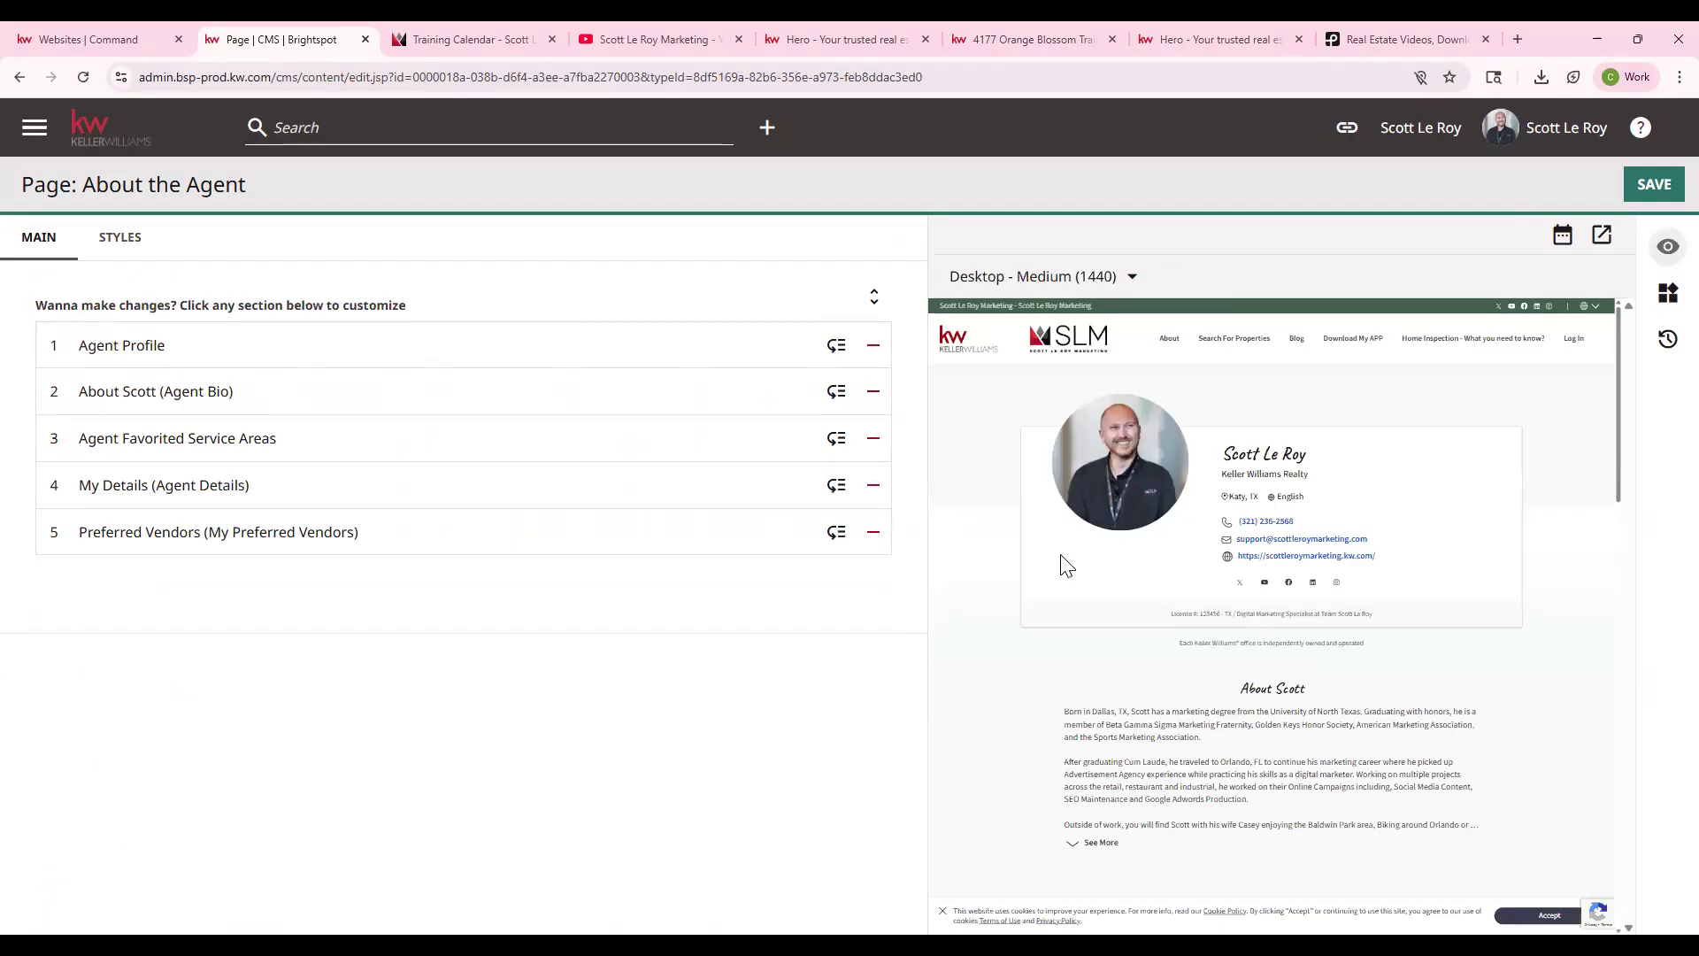
{"action": "left_click", "coordinate": [168, 338]}
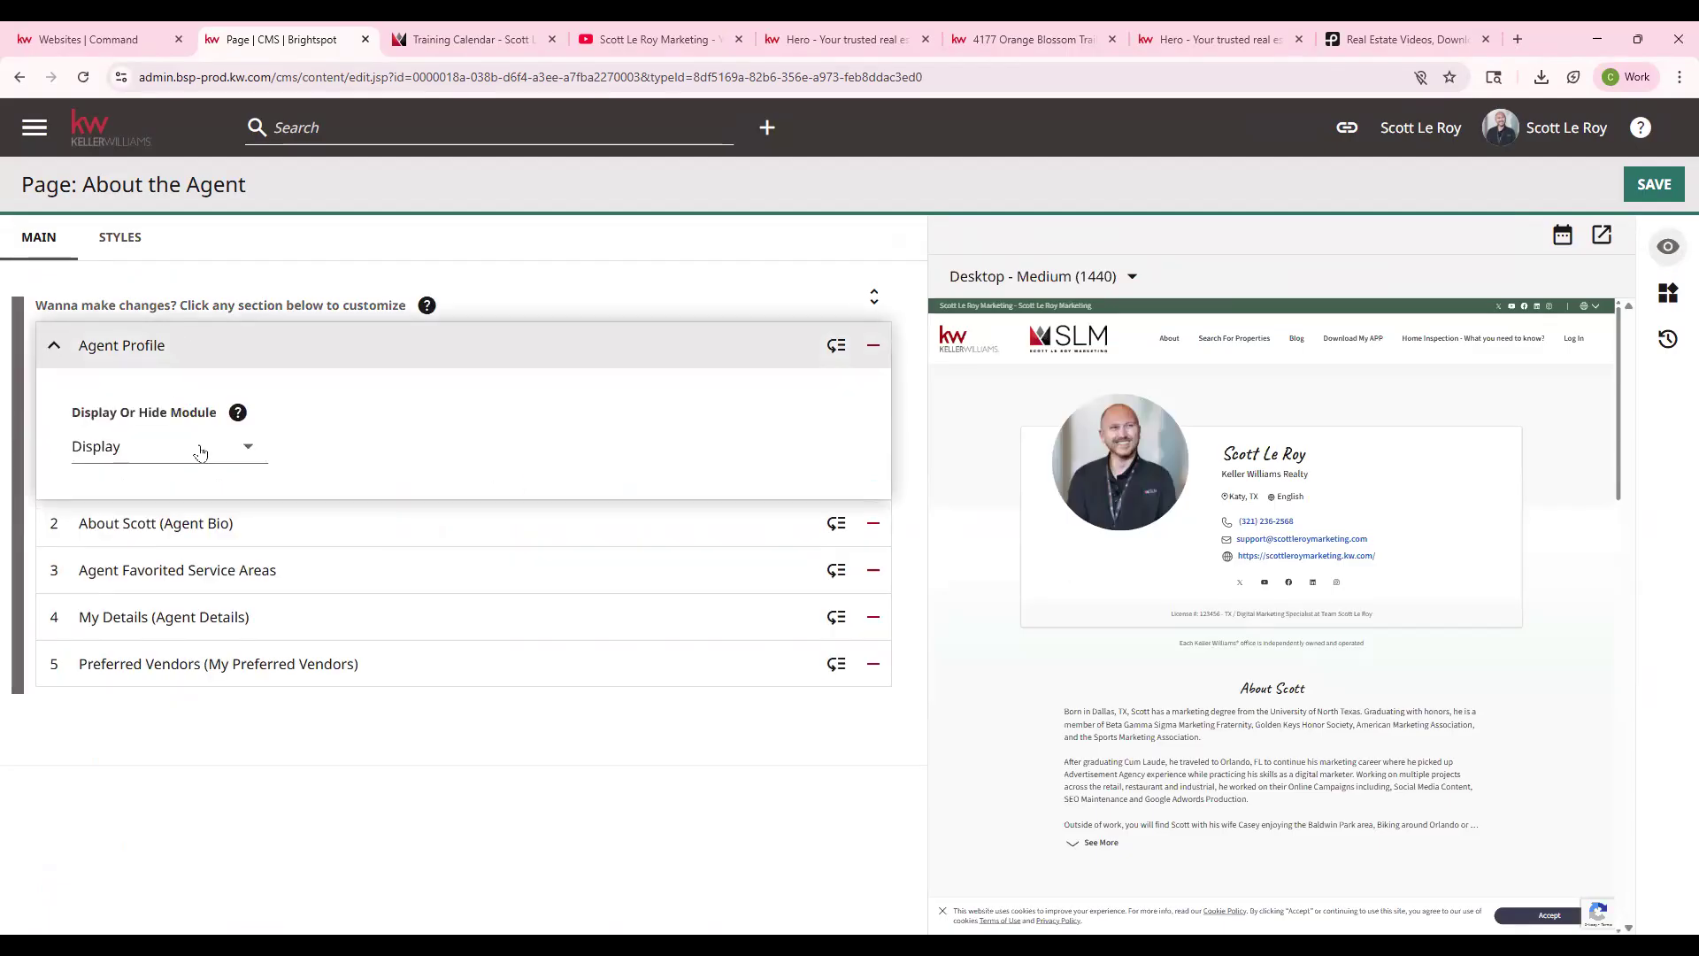
{"action": "left_click", "coordinate": [160, 447]}
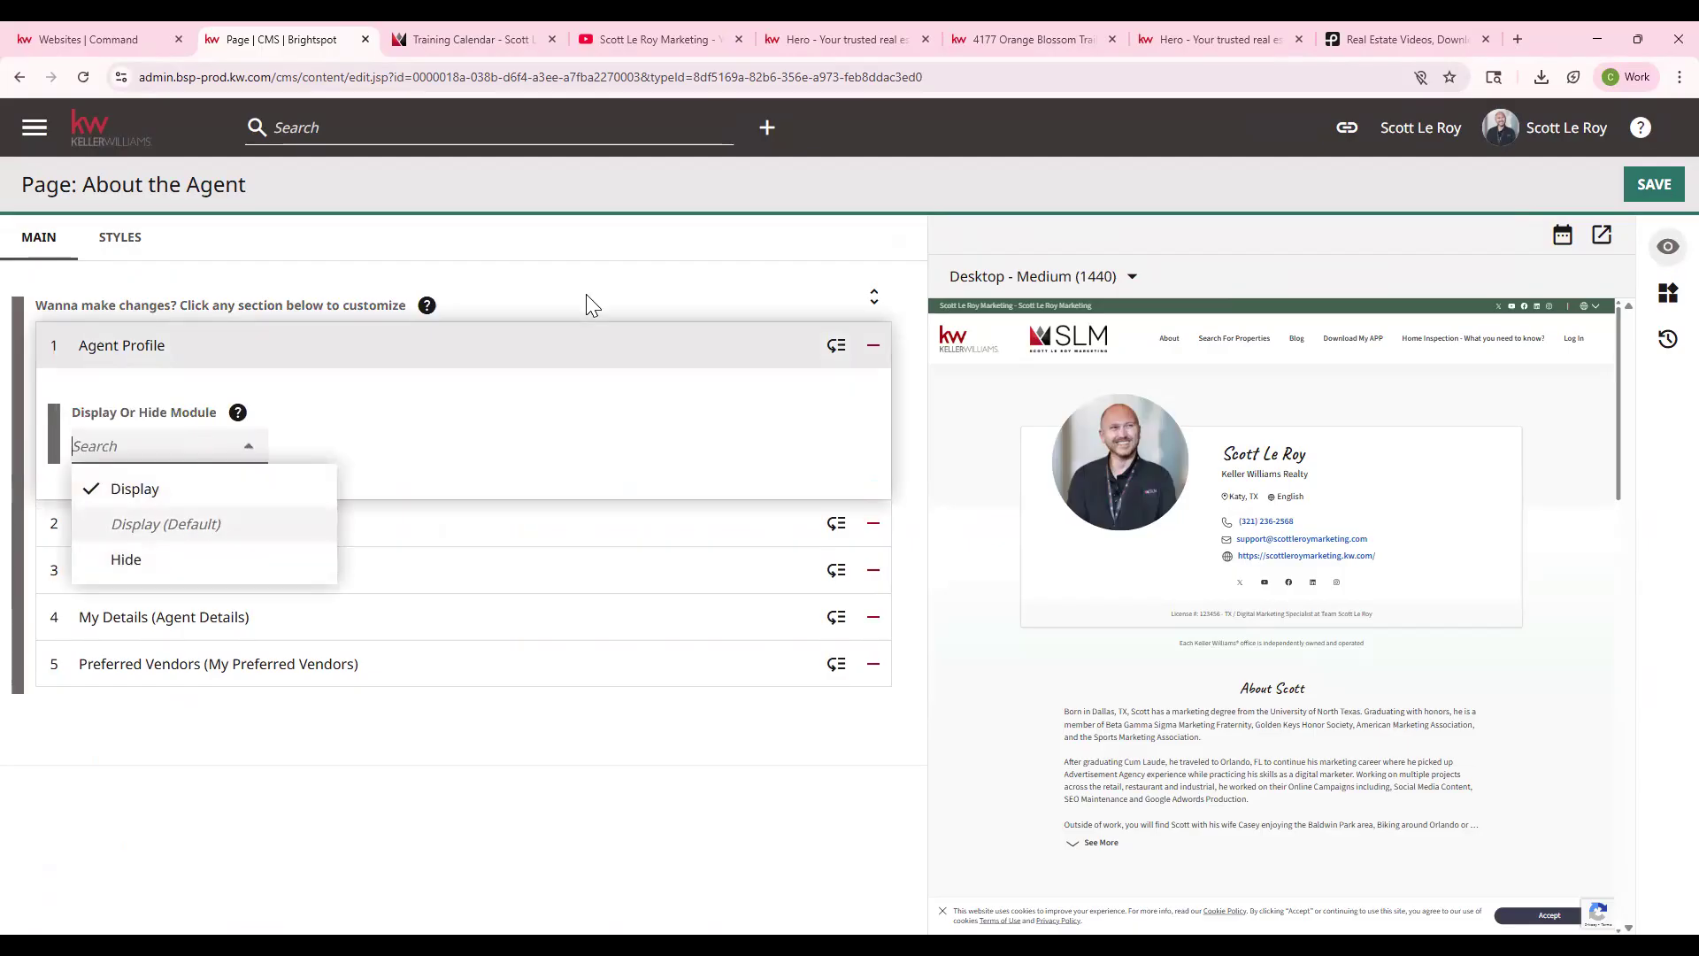
{"action": "left_click", "coordinate": [306, 481]}
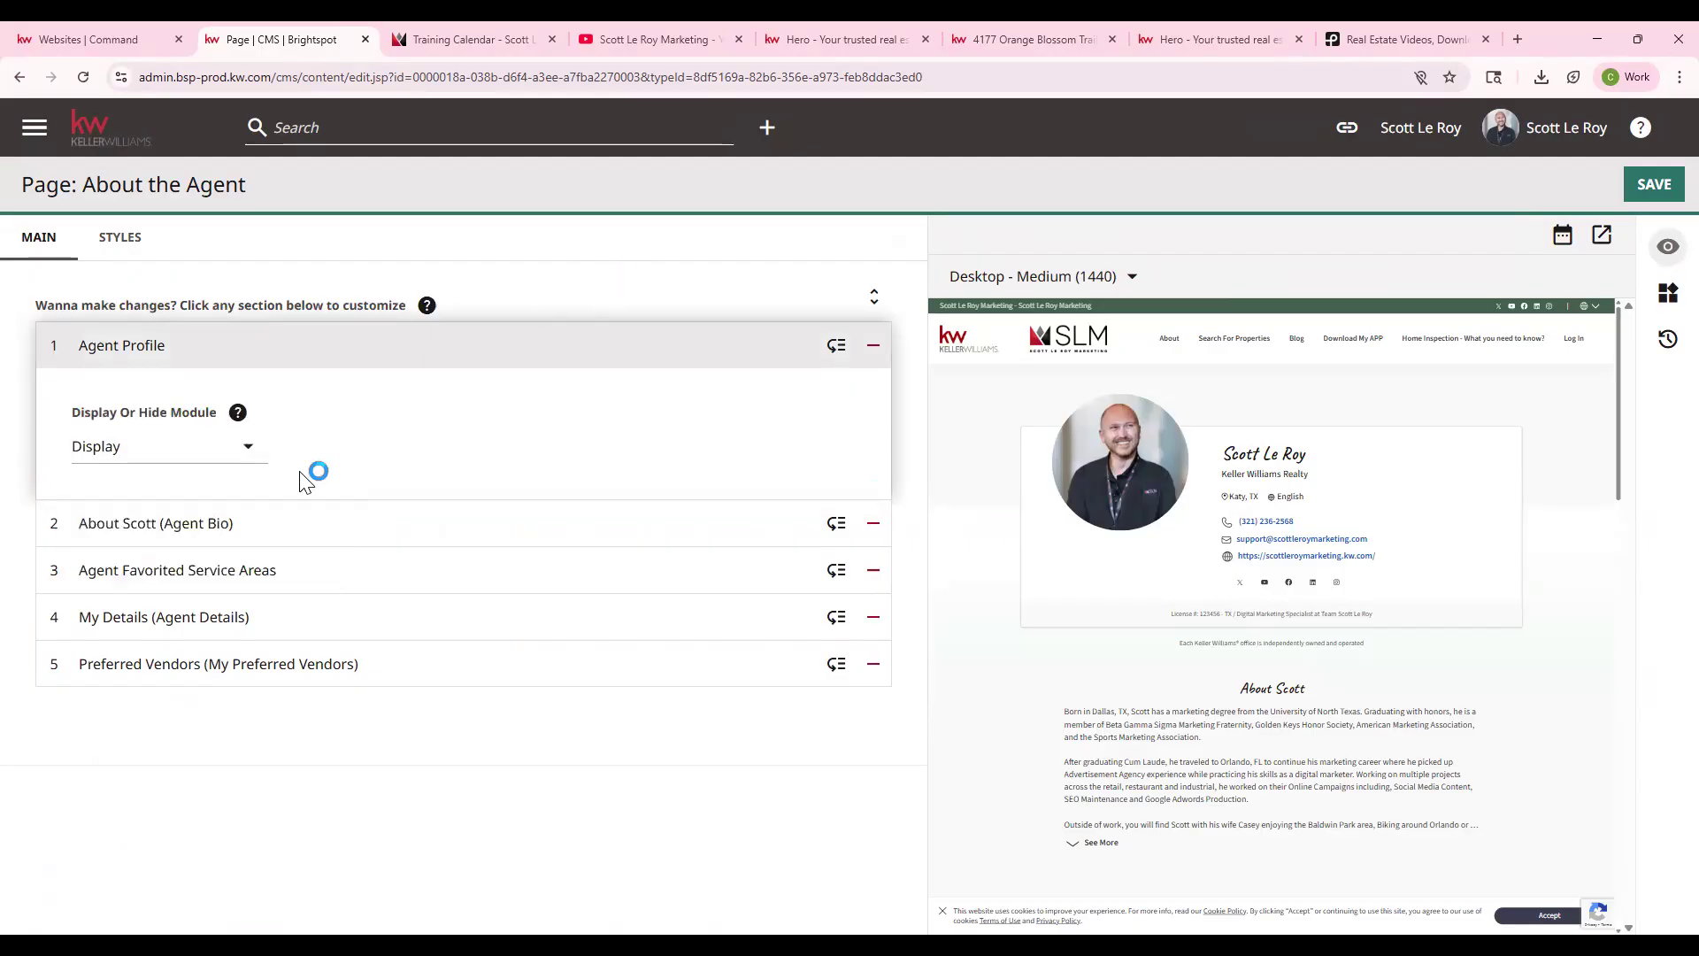
{"action": "left_click", "coordinate": [229, 525]}
{"action": "scroll", "coordinate": [201, 561], "scroll_direction": "down", "scroll_amount": 1}
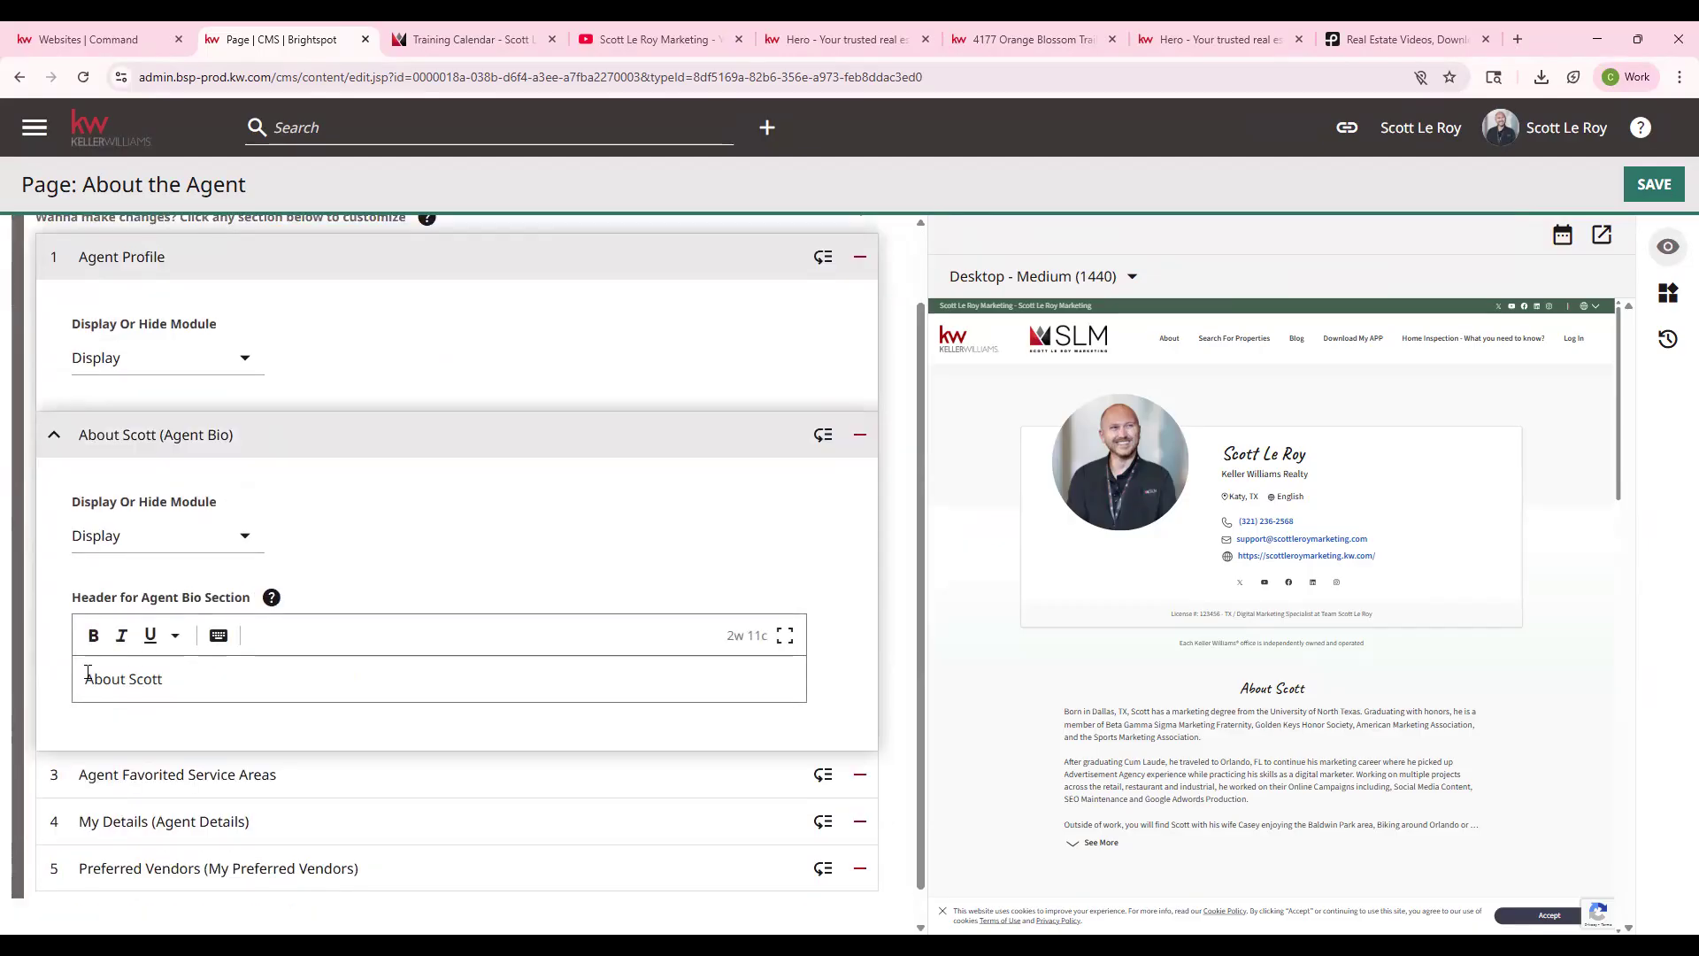
- Expand Agent Favorited Service Areas and keep it on its default display setting
{"action": "left_click_drag", "start_coordinate": [88, 674], "coordinate": [231, 693]}
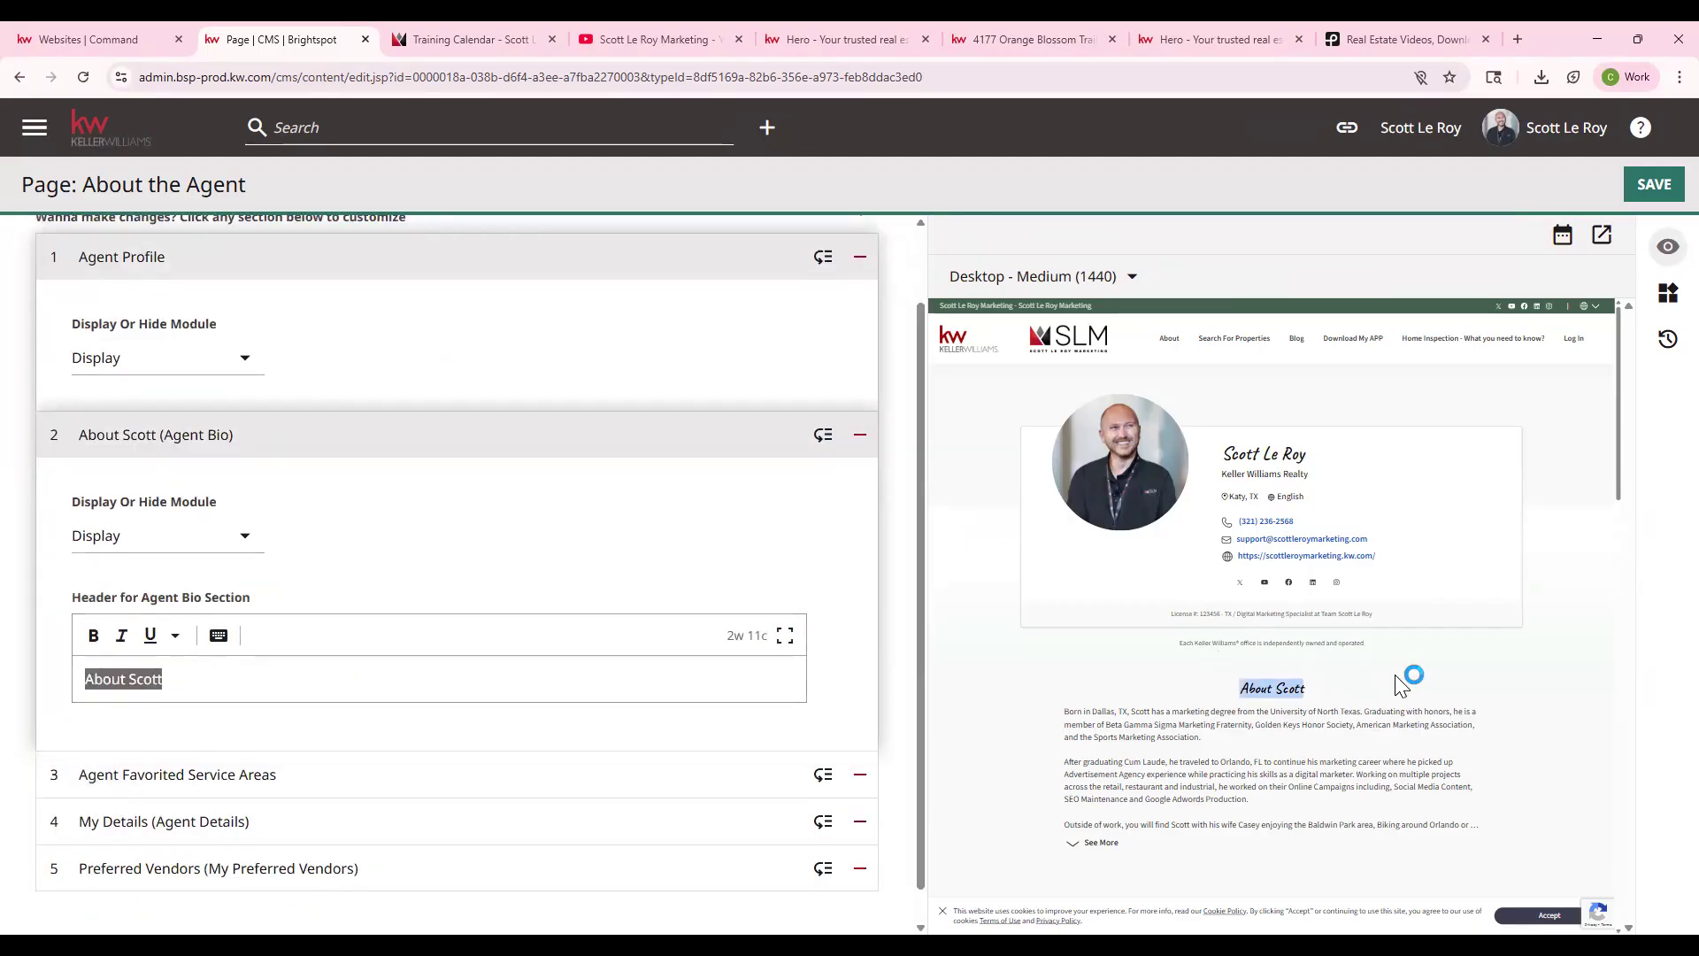
{"action": "left_click", "coordinate": [281, 772]}
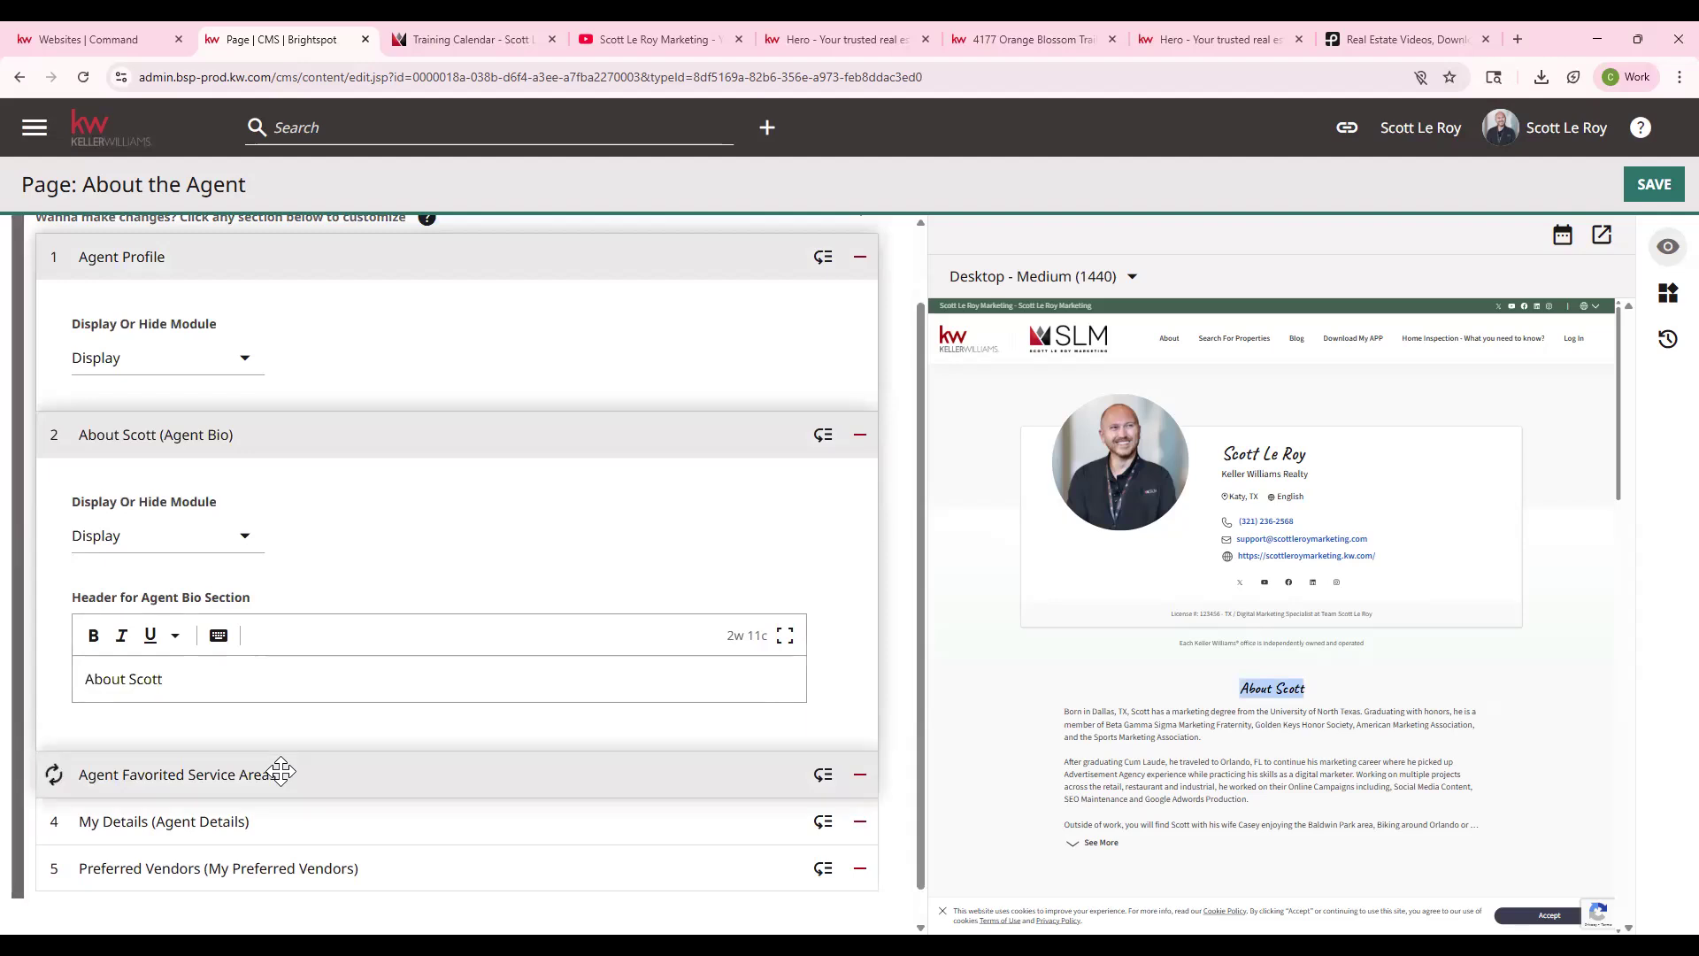
{"action": "scroll", "coordinate": [330, 736], "scroll_direction": "down", "scroll_amount": 2}
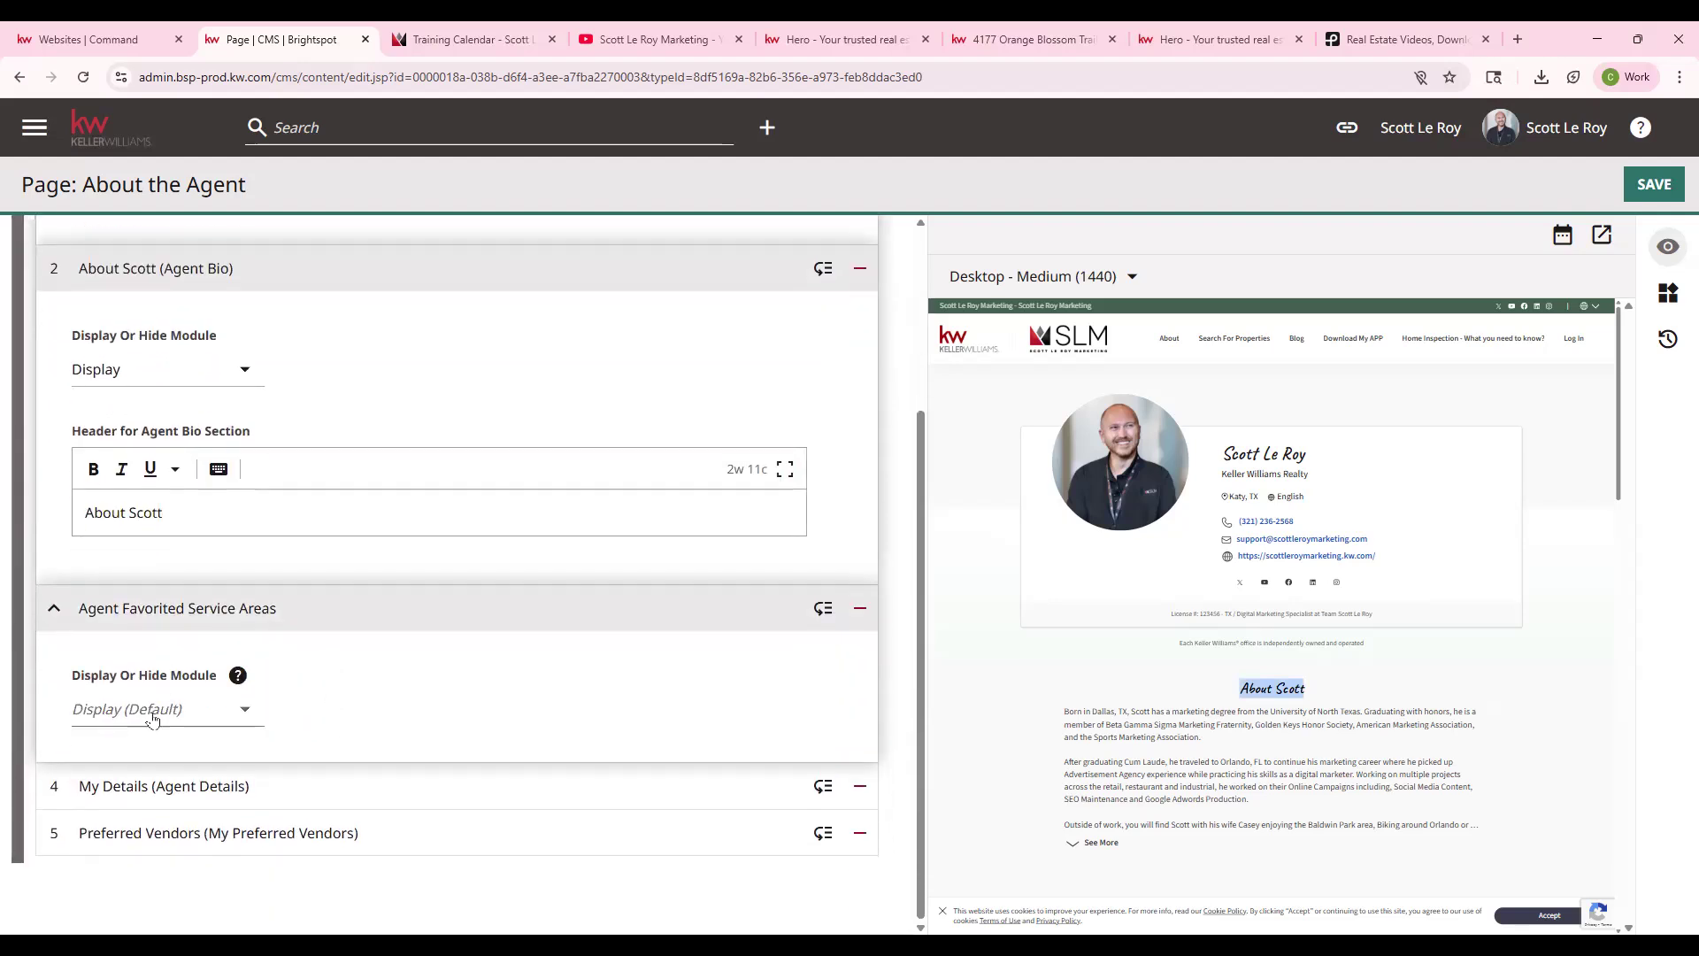
{"action": "left_click", "coordinate": [152, 712]}
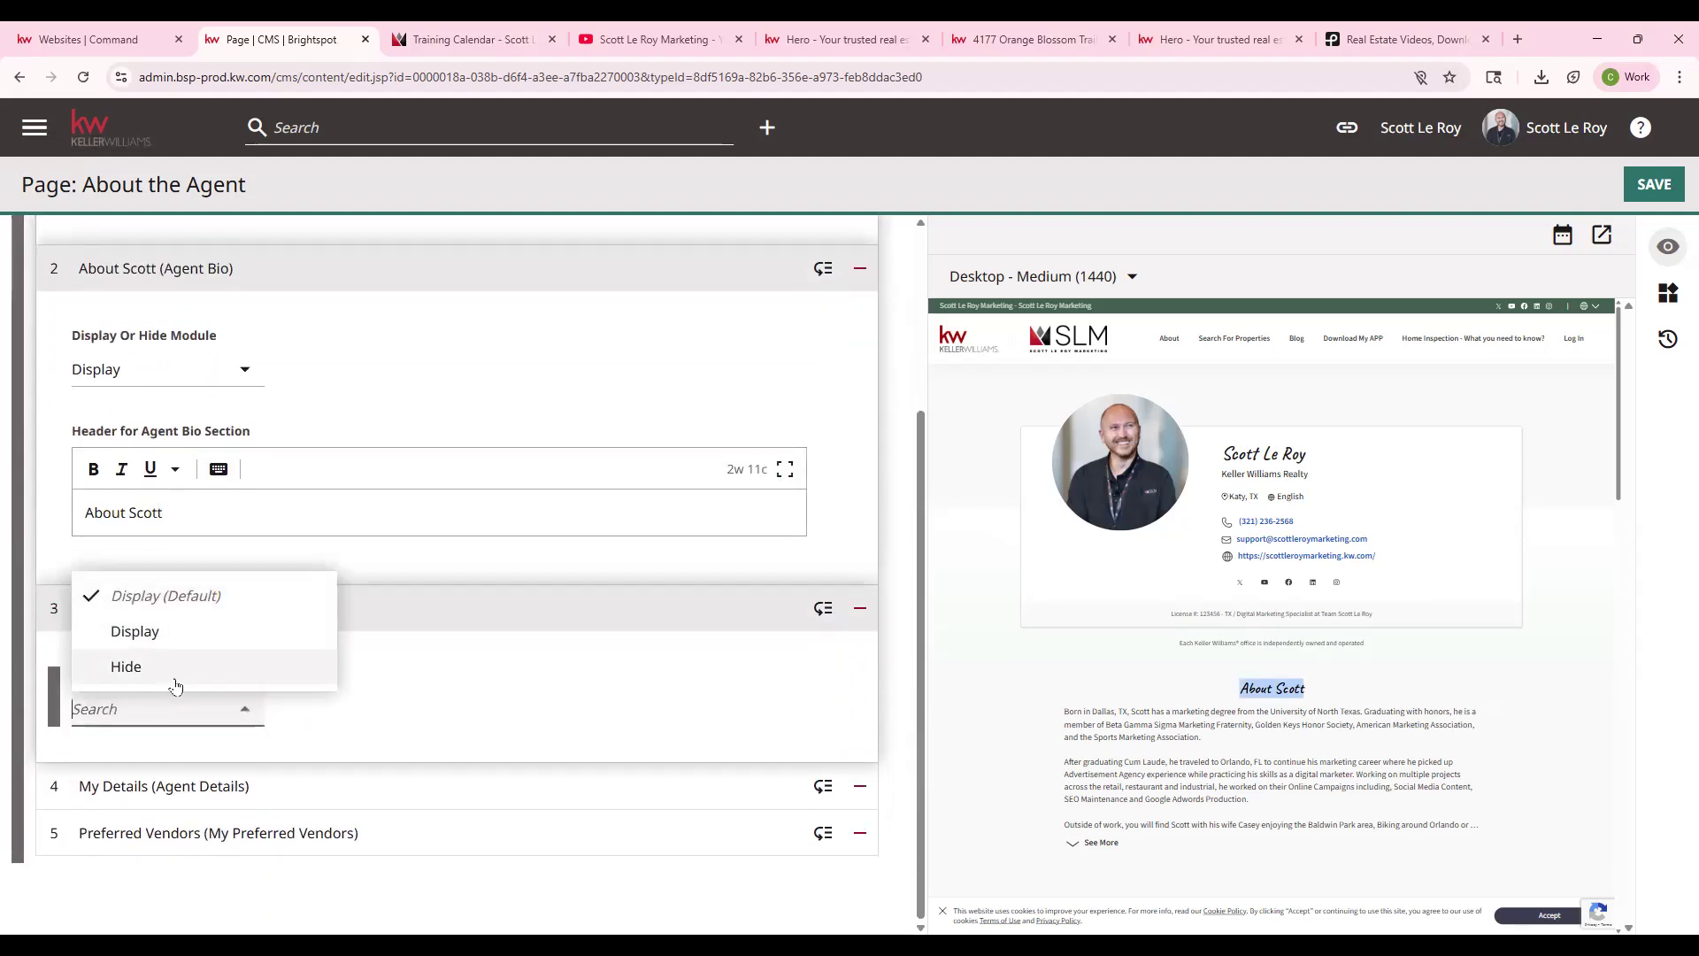
{"action": "left_click", "coordinate": [474, 557]}
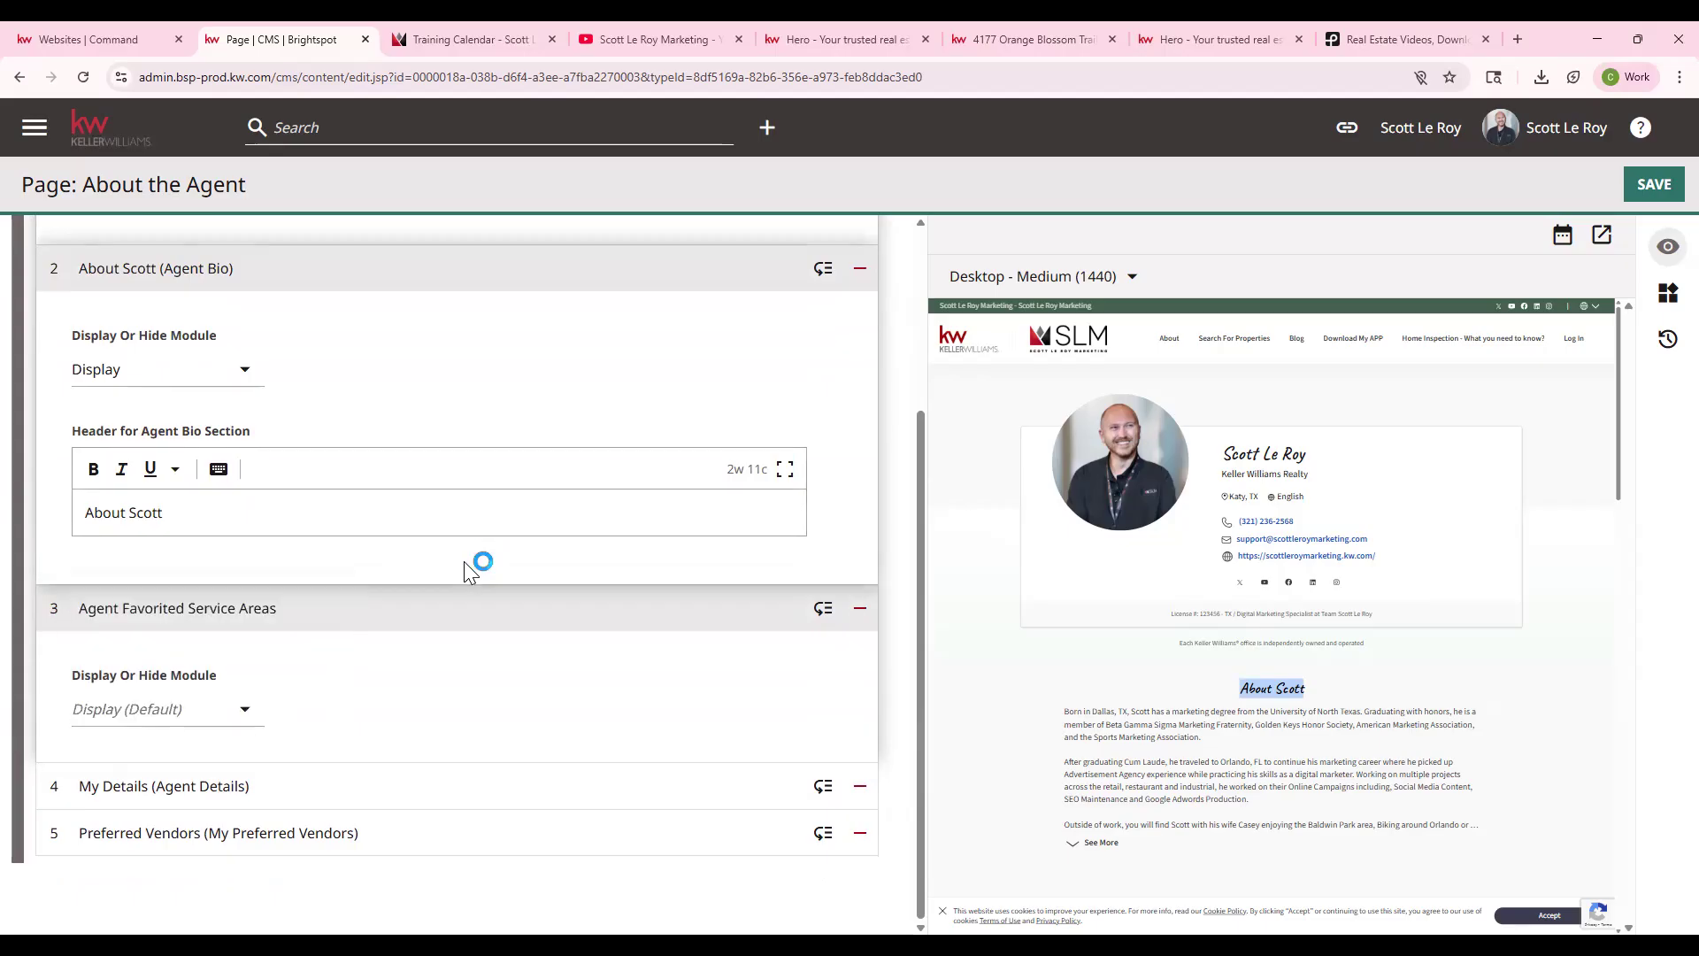
- Expand the My Details and Preferred Vendors modules and scroll through their fields
{"action": "left_click", "coordinate": [251, 784]}
{"action": "scroll", "coordinate": [250, 774], "scroll_direction": "down", "scroll_amount": 3}
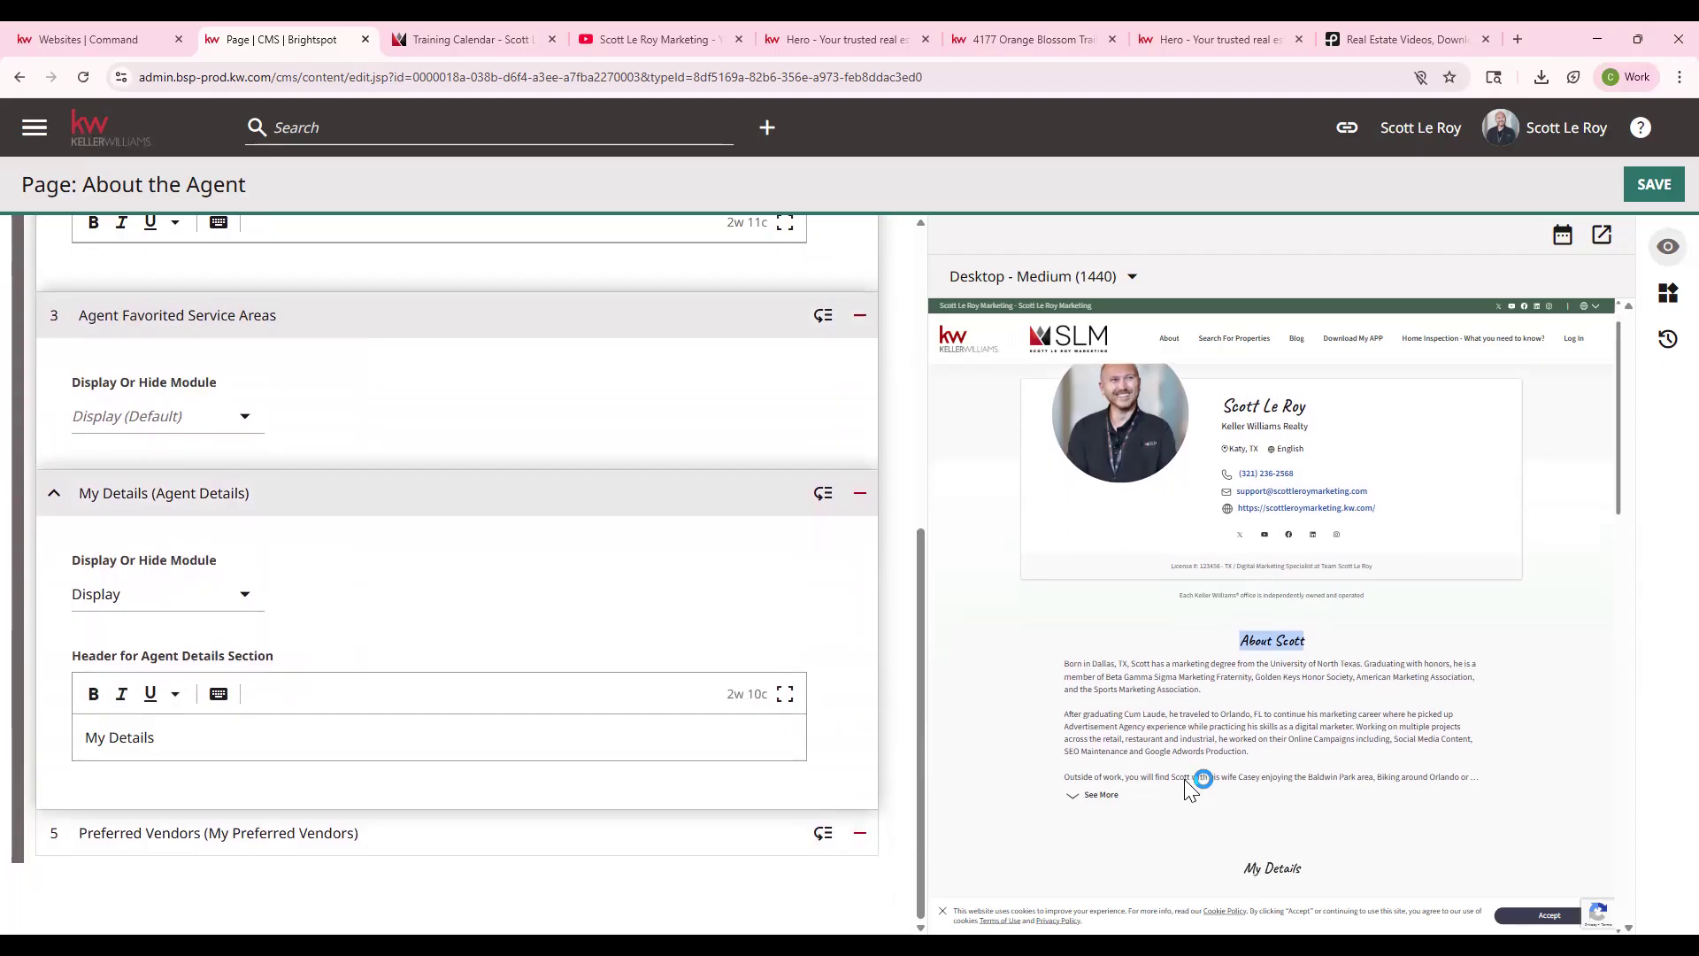
{"action": "scroll", "coordinate": [1191, 787], "scroll_direction": "down", "scroll_amount": 1}
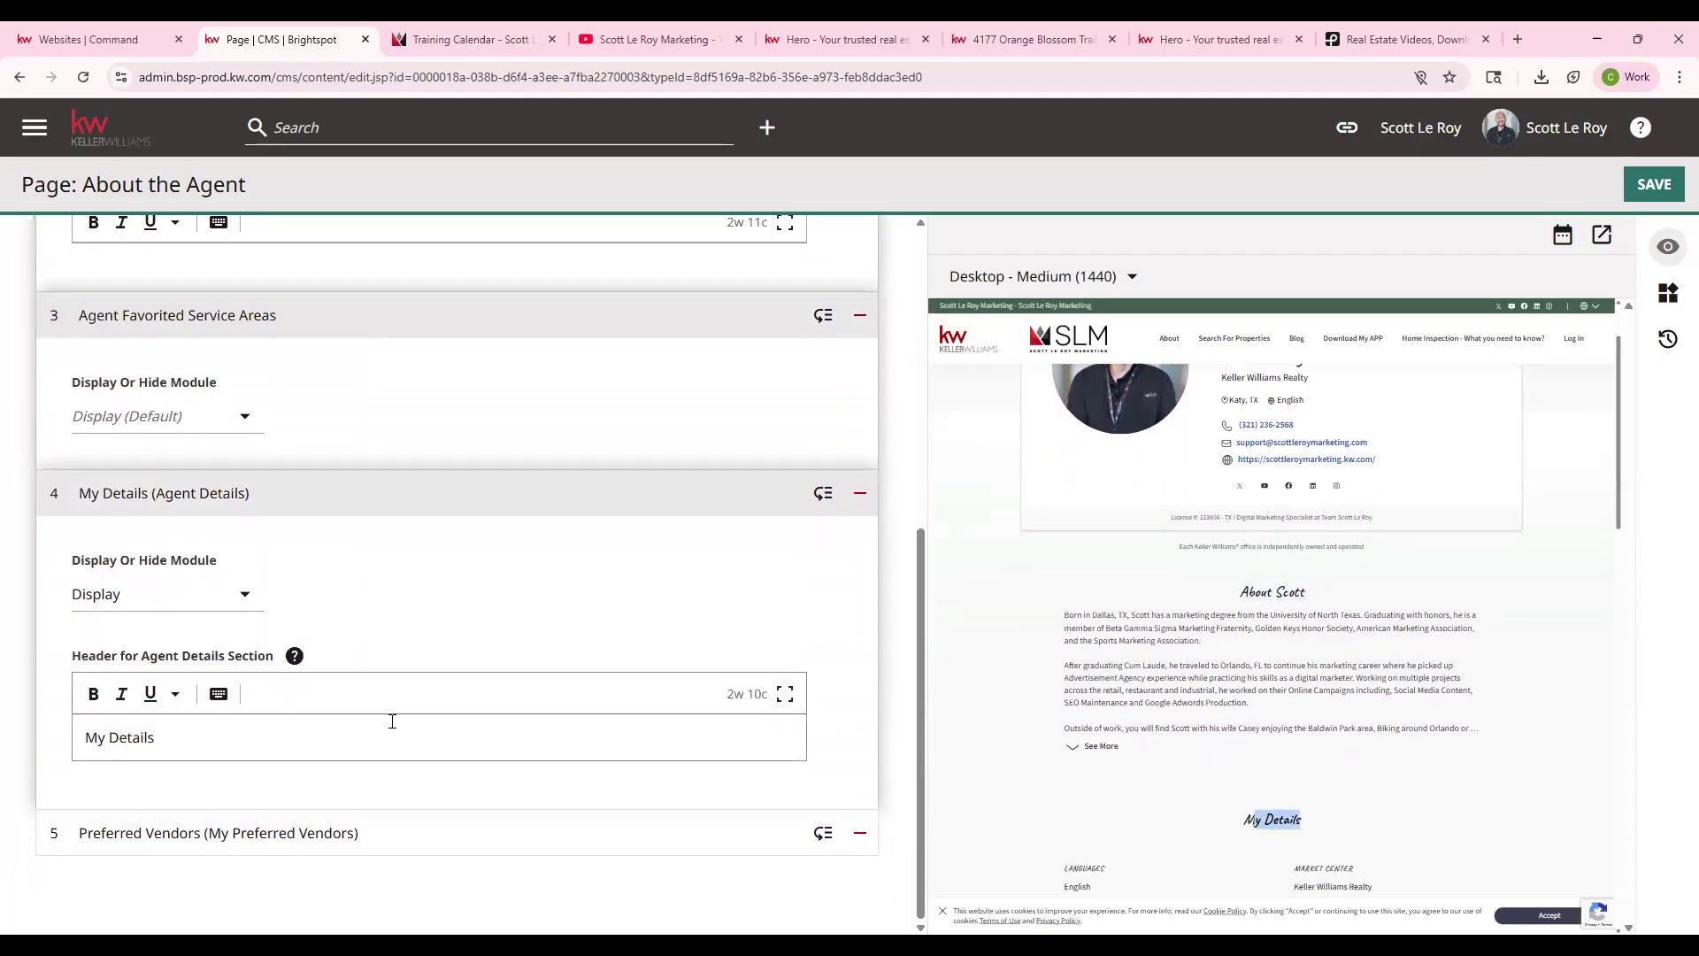
{"action": "scroll", "coordinate": [1336, 807], "scroll_direction": "down", "scroll_amount": 3}
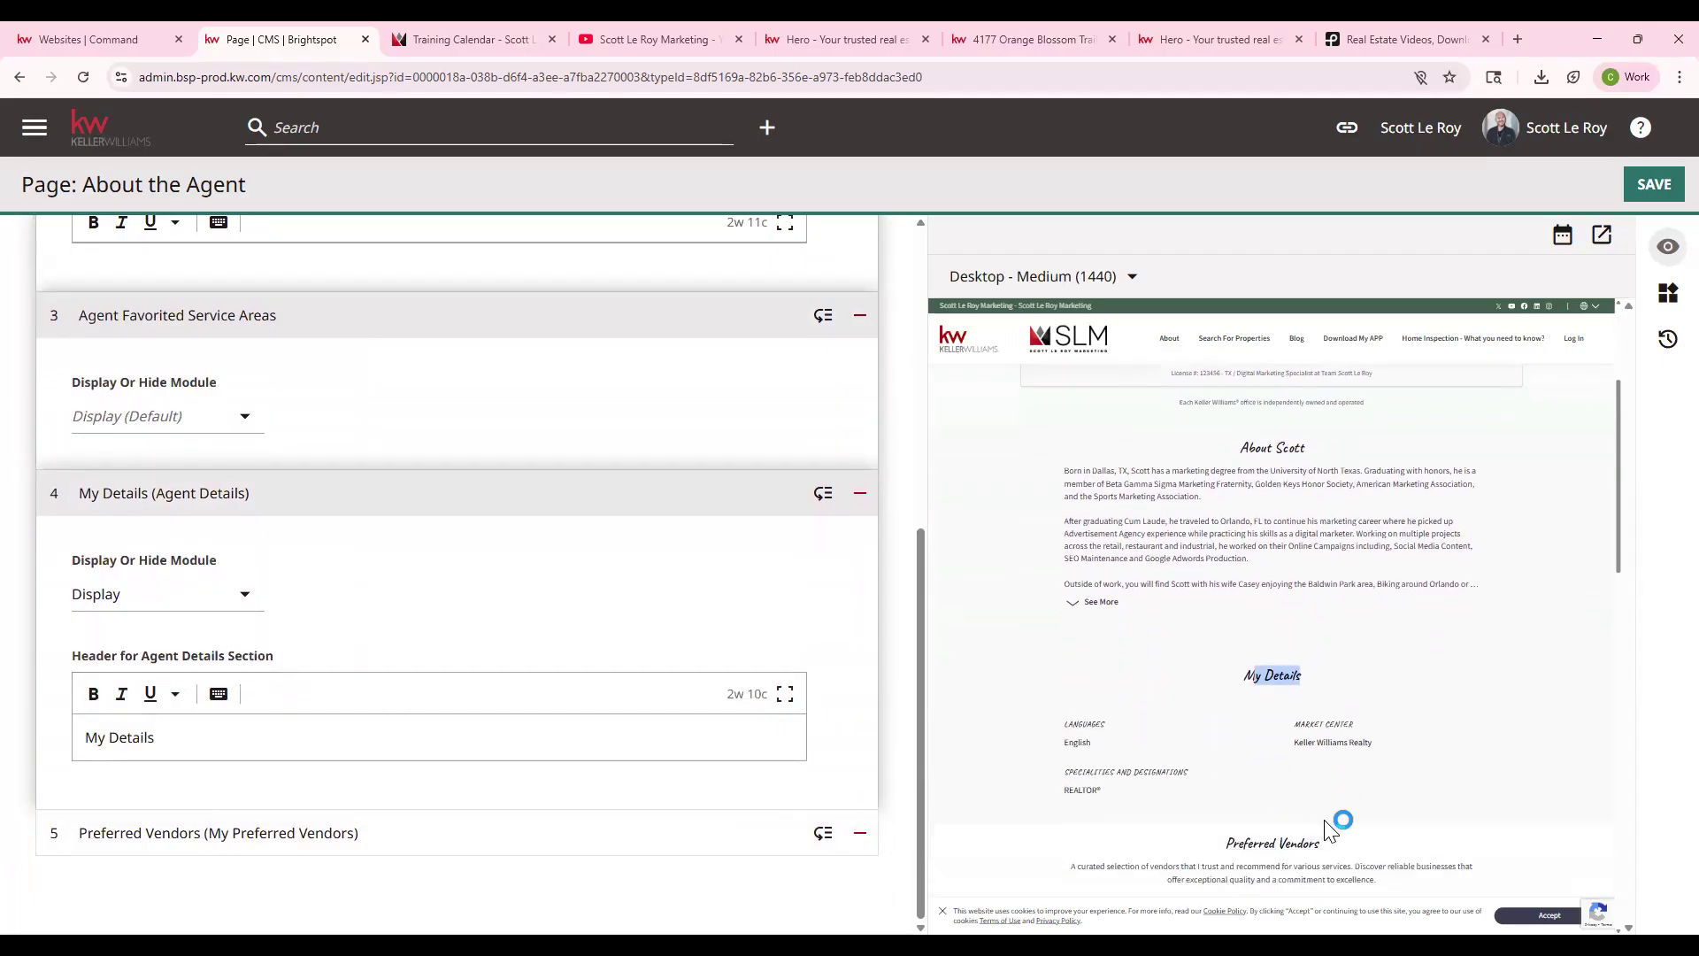
{"action": "left_click", "coordinate": [163, 832]}
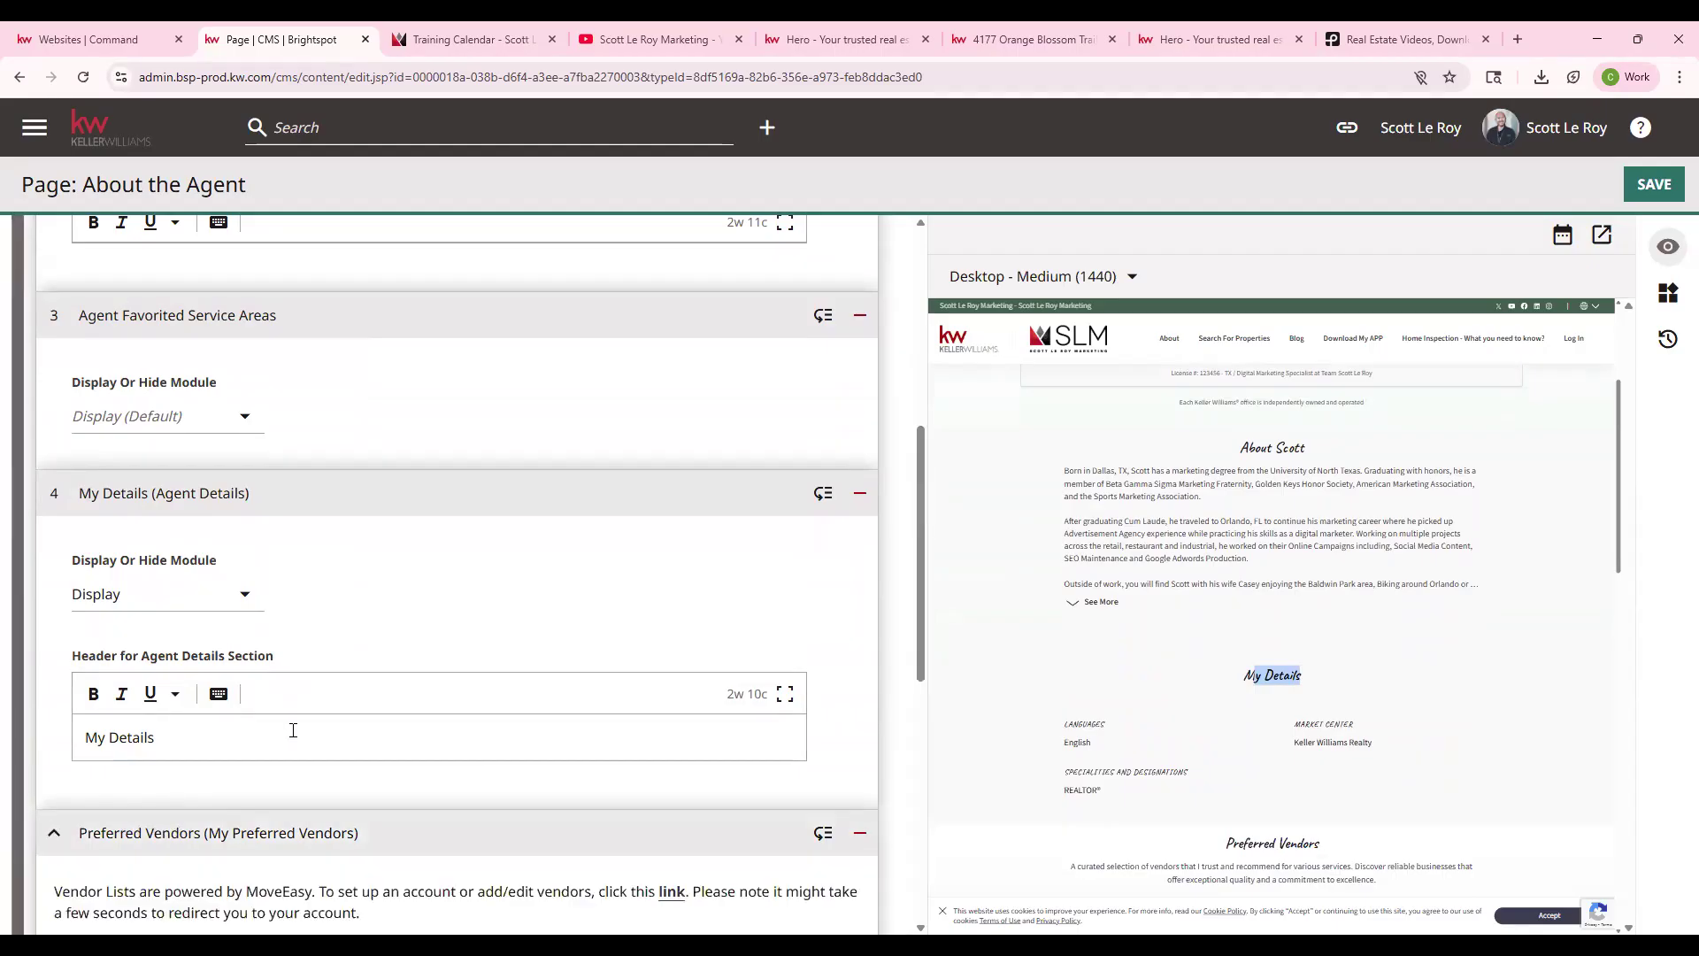
{"action": "scroll", "coordinate": [293, 730], "scroll_direction": "down", "scroll_amount": 6}
{"action": "scroll", "coordinate": [1354, 708], "scroll_direction": "down", "scroll_amount": 3}
{"action": "scroll", "coordinate": [1271, 827], "scroll_direction": "down", "scroll_amount": 3}
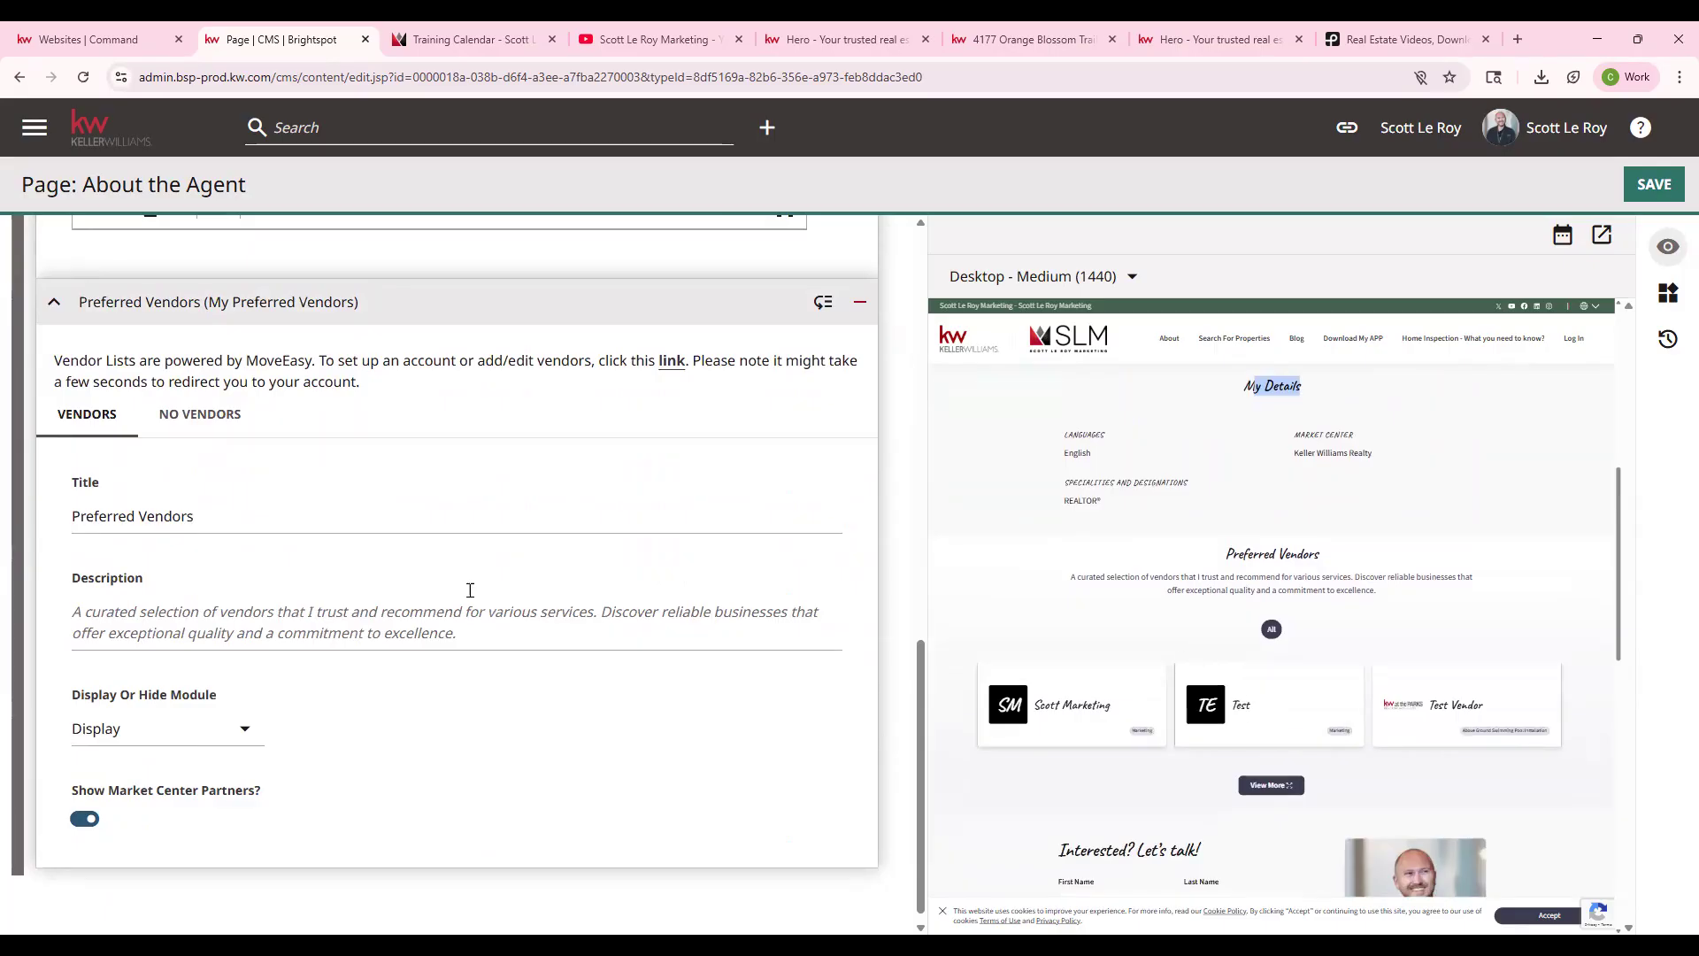
{"action": "scroll", "coordinate": [168, 531], "scroll_direction": "up", "scroll_amount": 2}
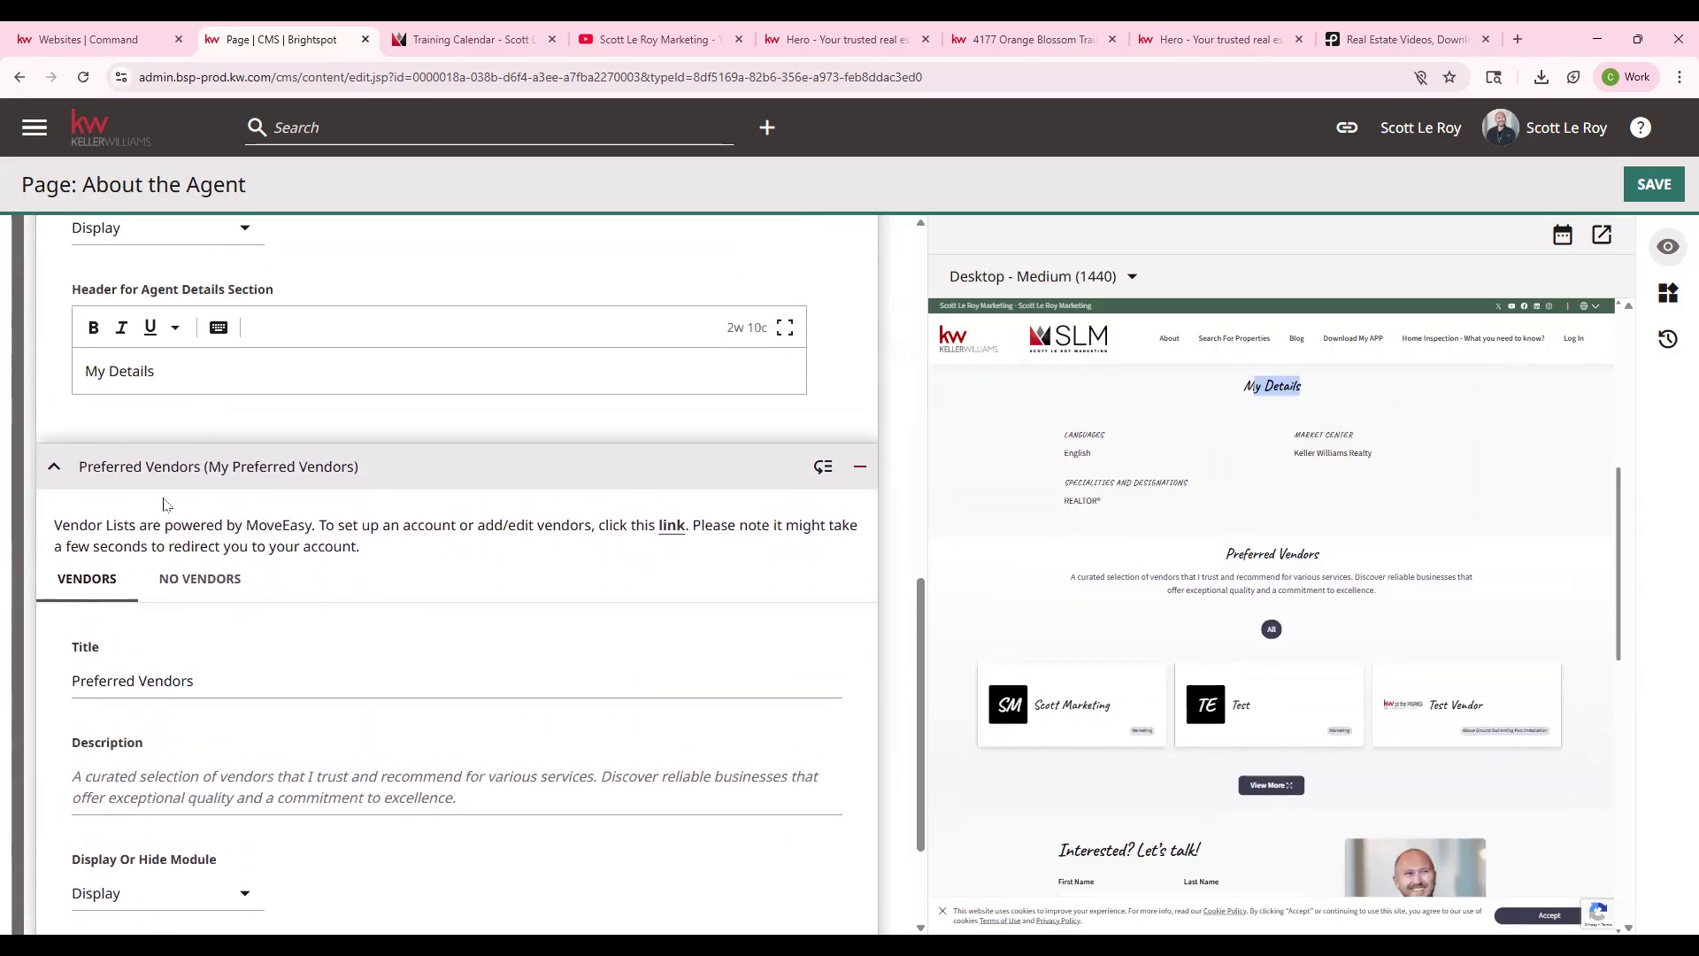
- Open the MoveEasy vendor list from the Preferred Vendors link and check a vendor's actions menu
{"action": "left_click", "coordinate": [669, 531]}
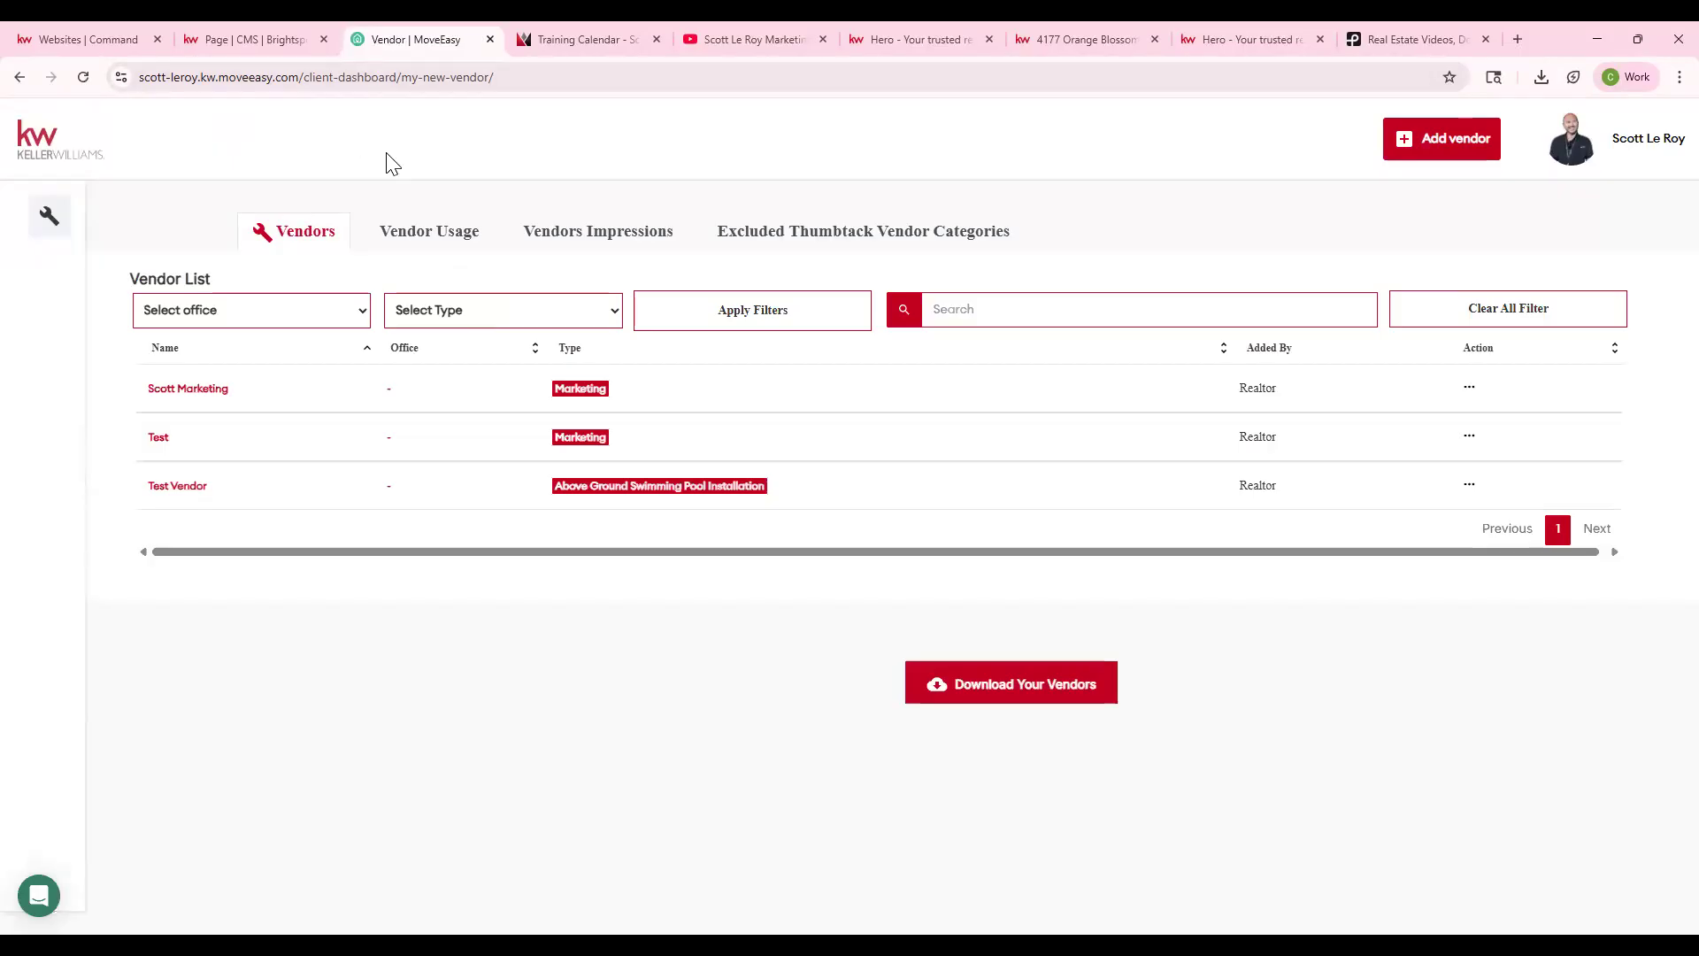
{"action": "left_click", "coordinate": [746, 553]}
{"action": "left_click", "coordinate": [1469, 390]}
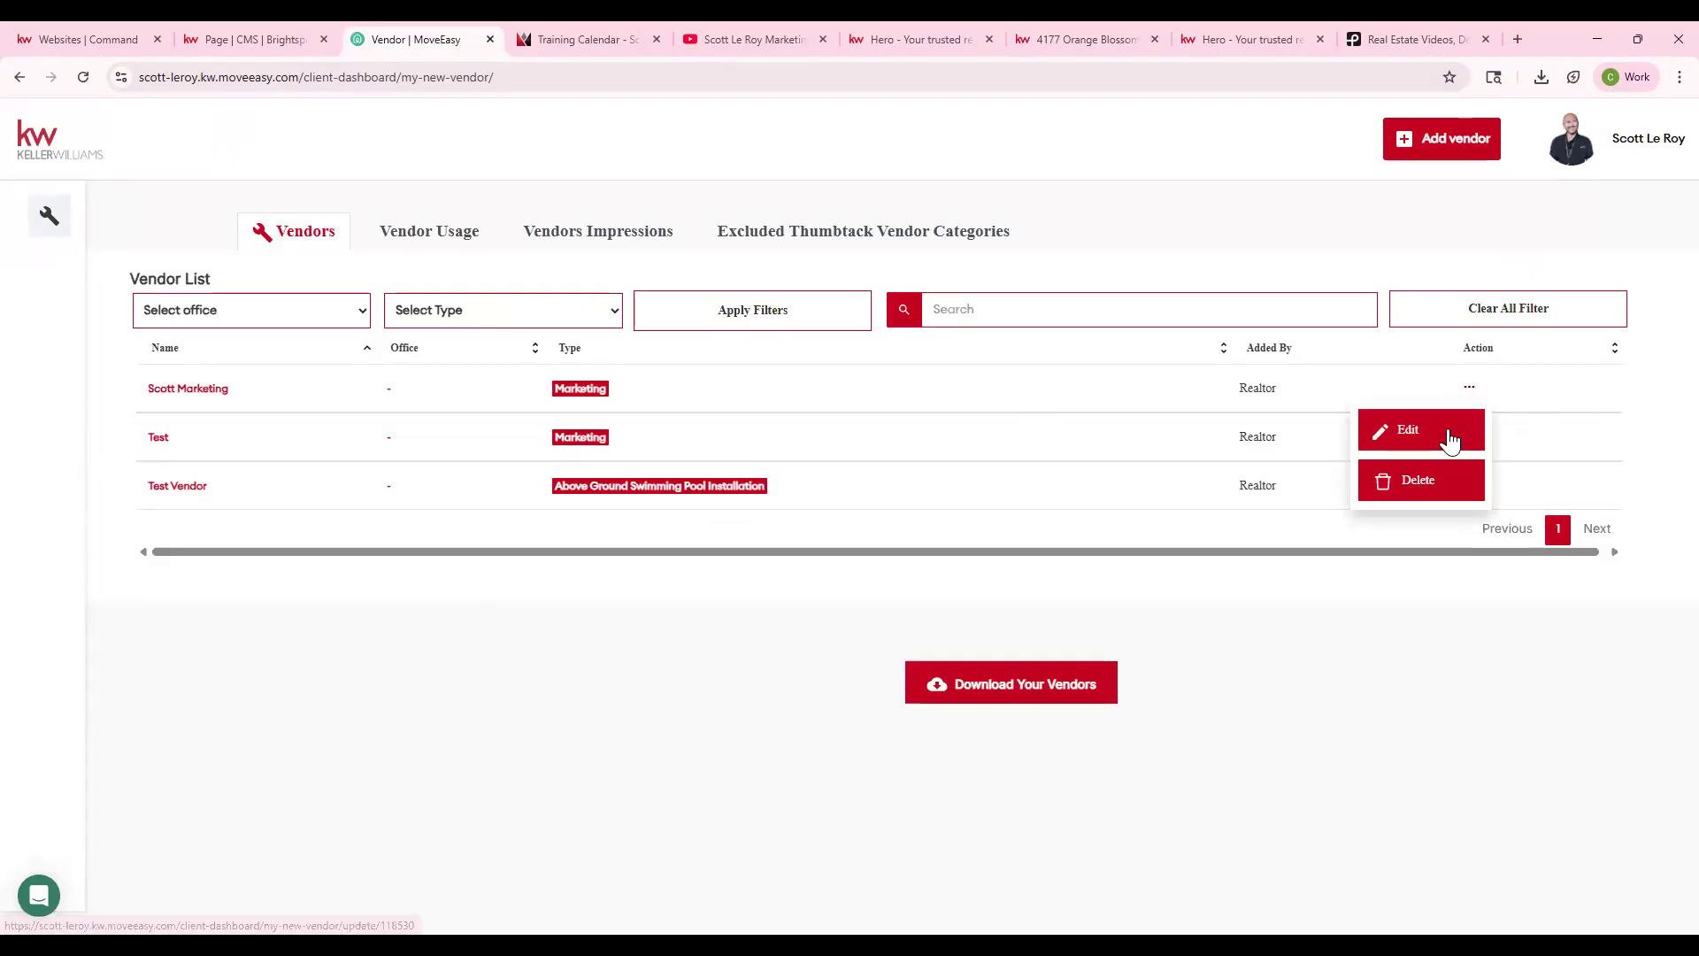
{"action": "left_click", "coordinate": [1472, 387]}
{"action": "left_click", "coordinate": [1449, 155]}
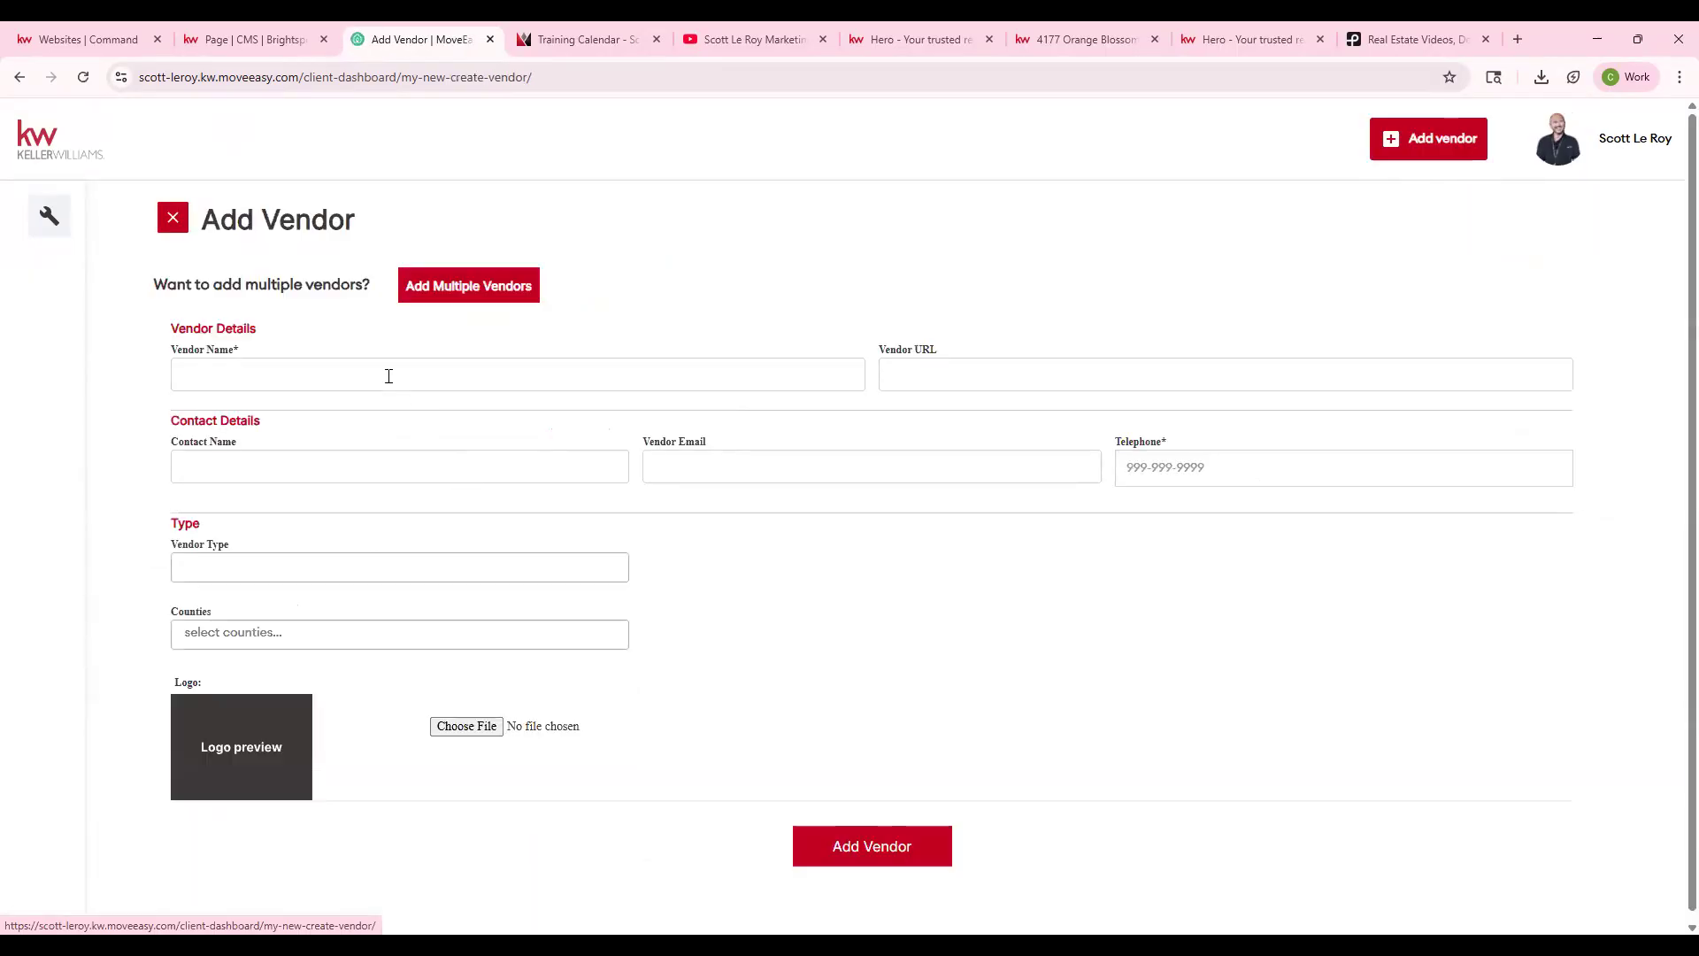
- Add vendor Open House with contact name and e-mail, Above Ground Swimming Pool Installation type, county Acadia-LA
{"action": "left_click", "coordinate": [388, 376]}
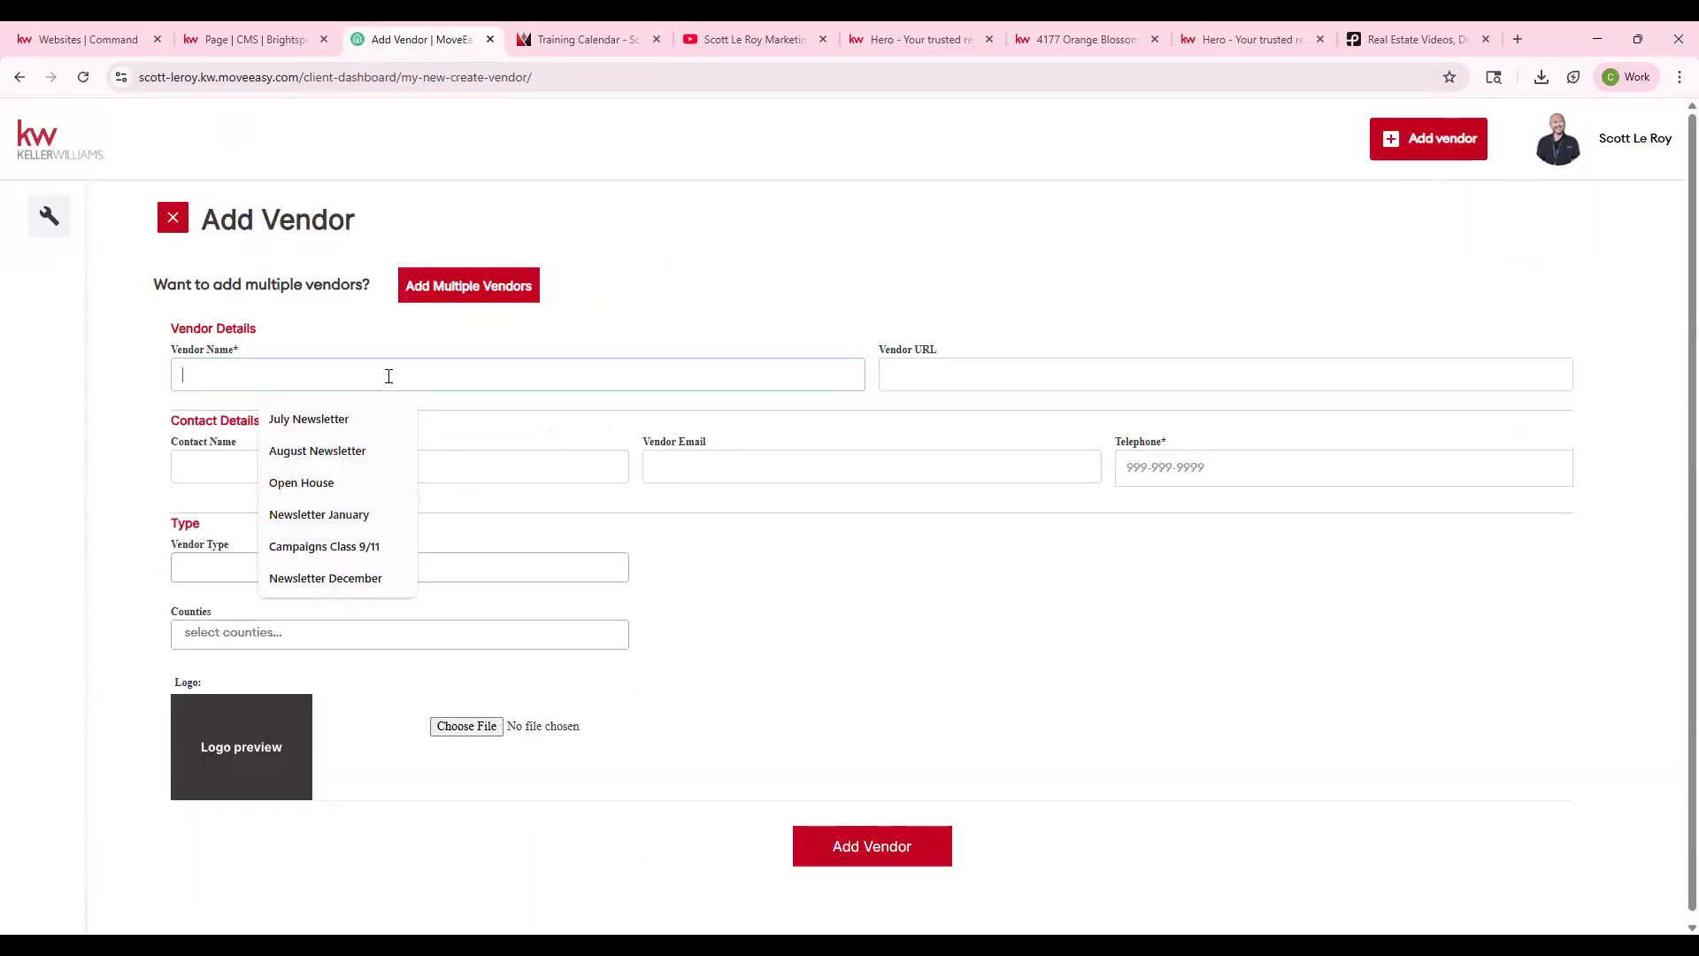
{"action": "left_click", "coordinate": [262, 490]}
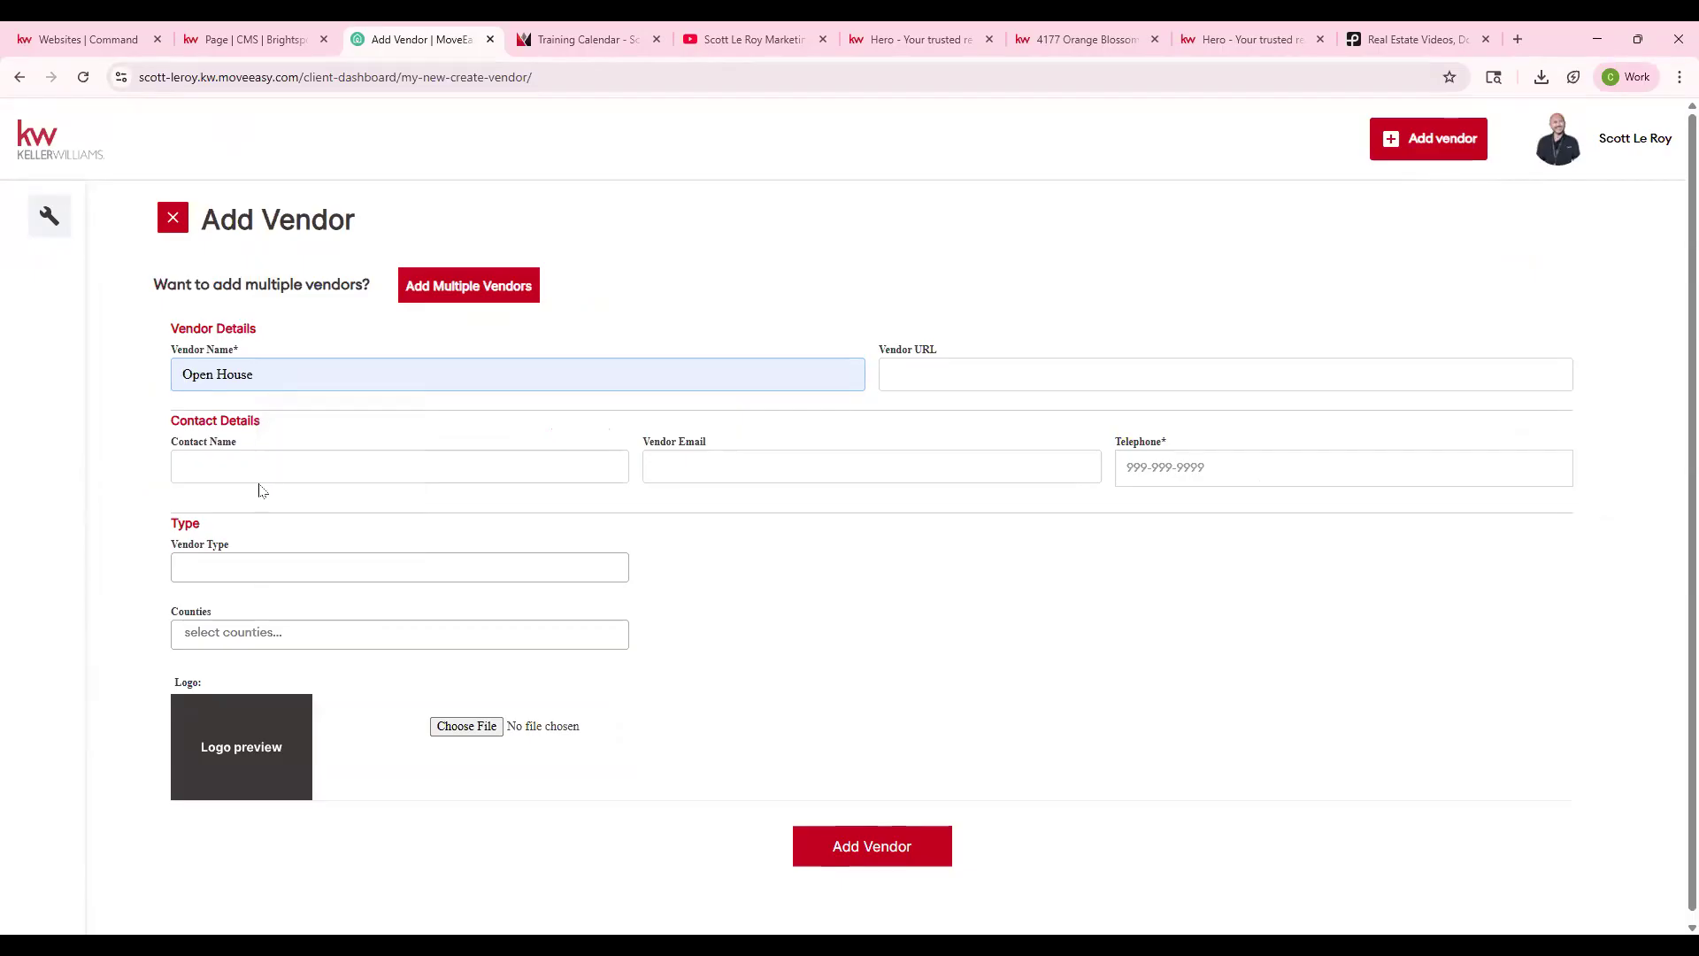
{"action": "left_click", "coordinate": [248, 472]}
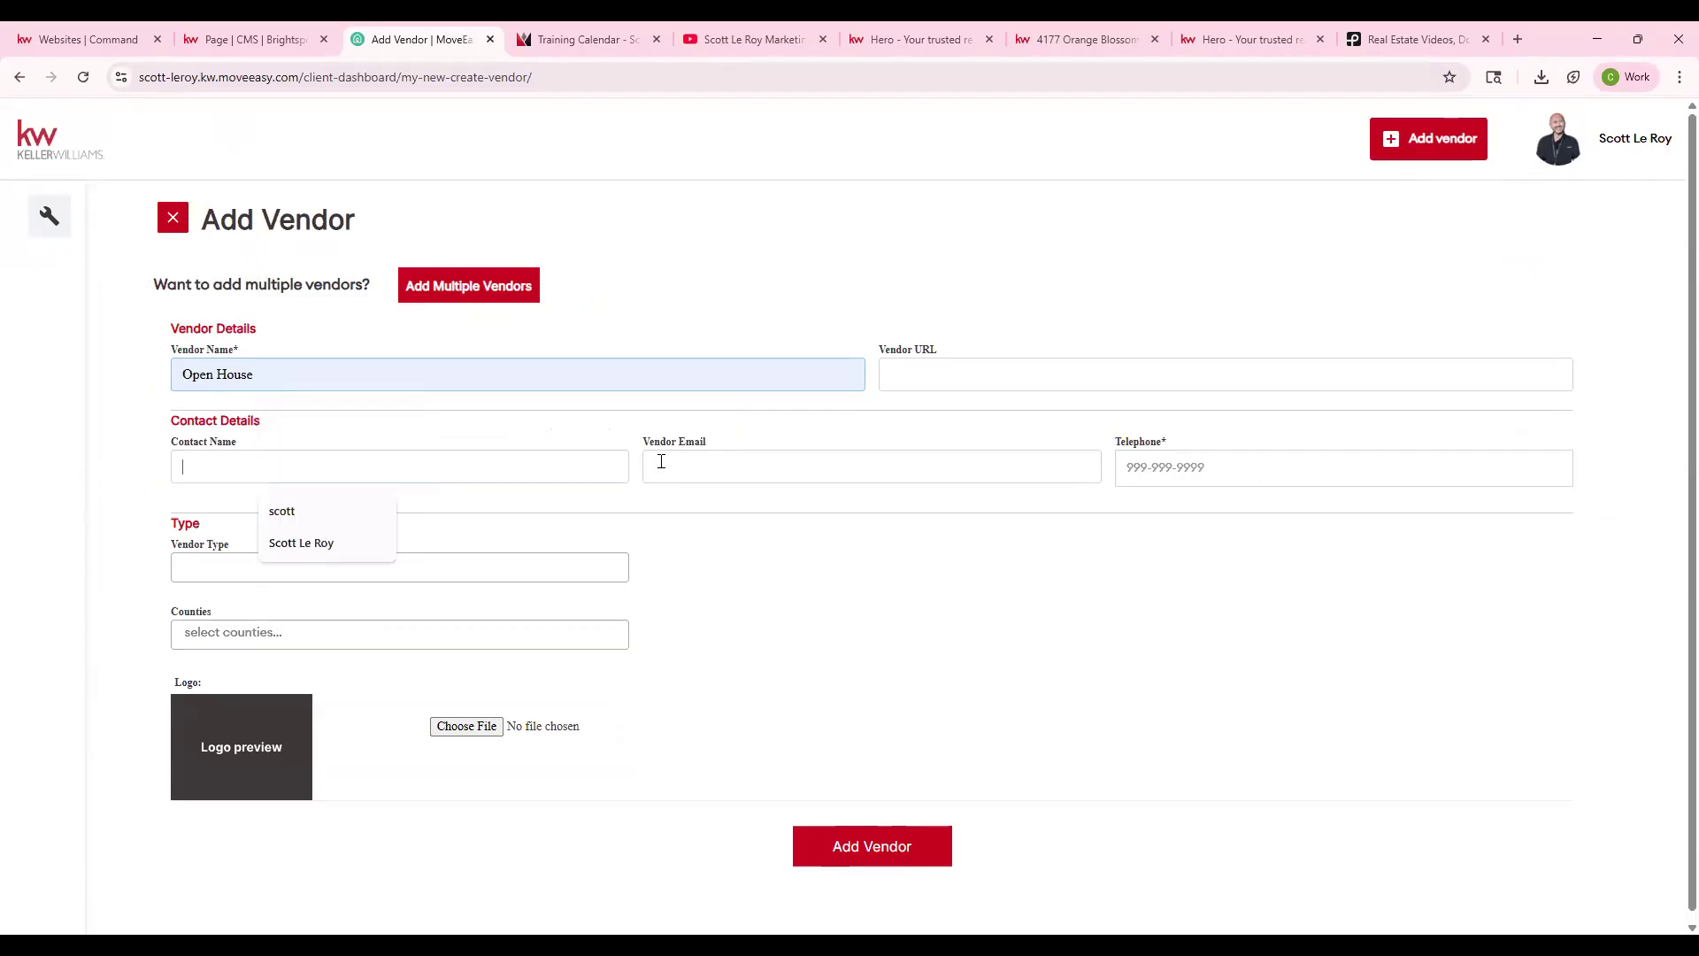
{"action": "left_click", "coordinate": [702, 476]}
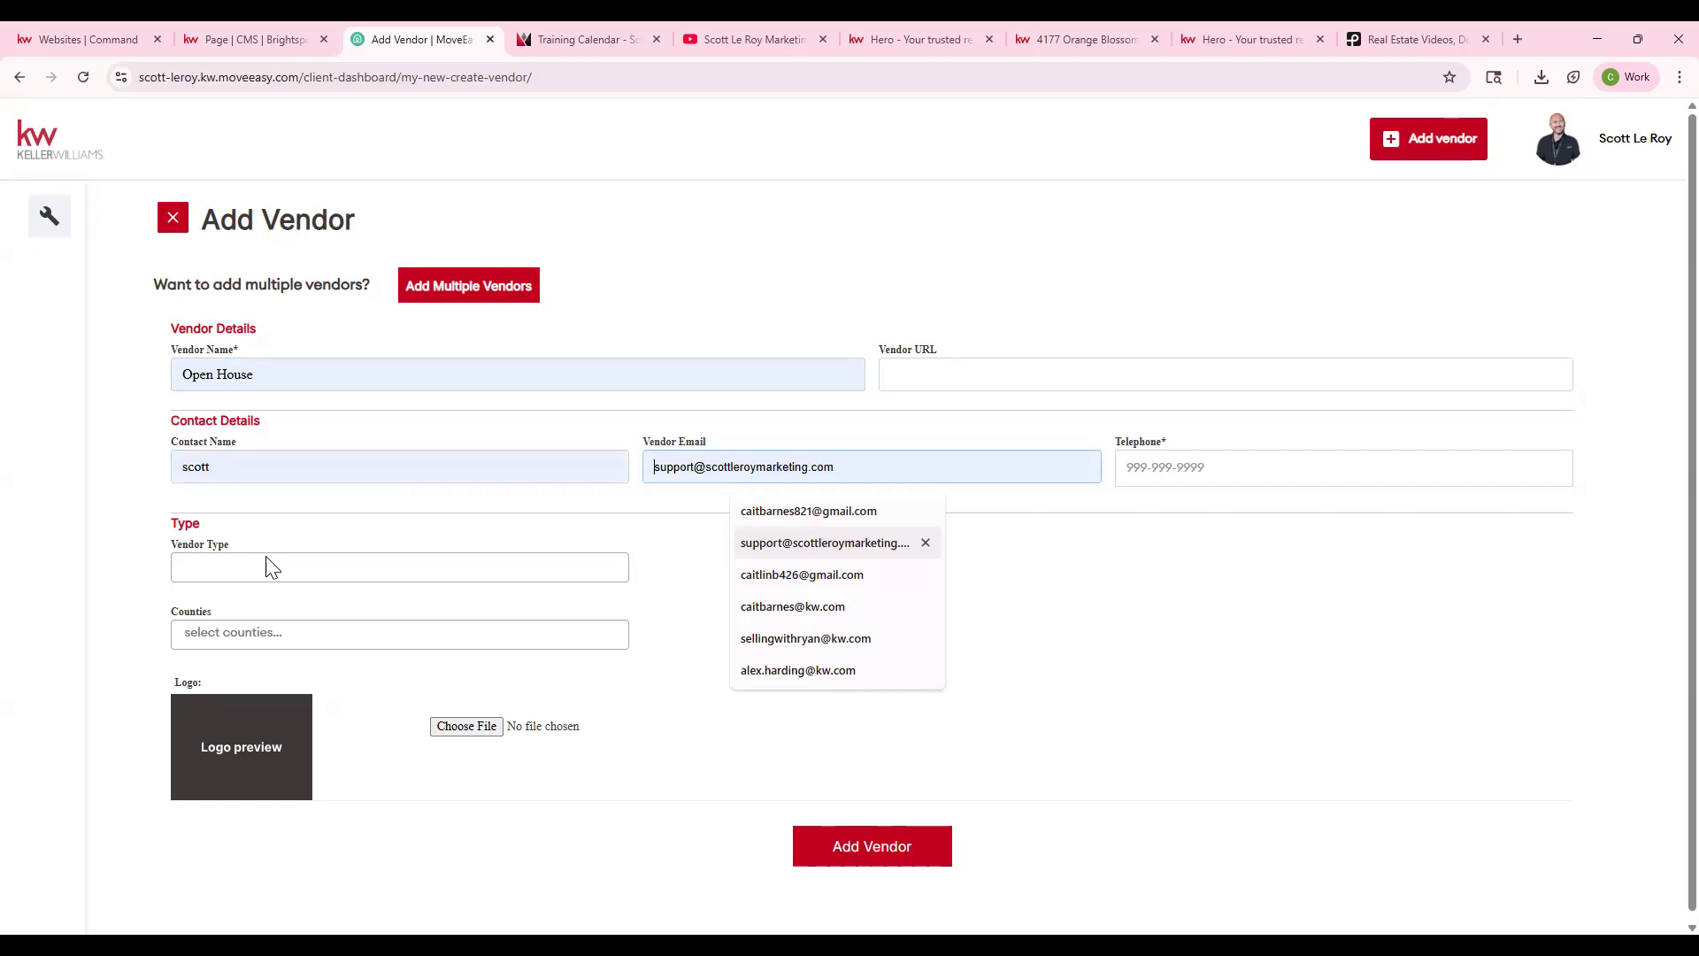
{"action": "left_click", "coordinate": [304, 575]}
{"action": "left_click", "coordinate": [311, 595]}
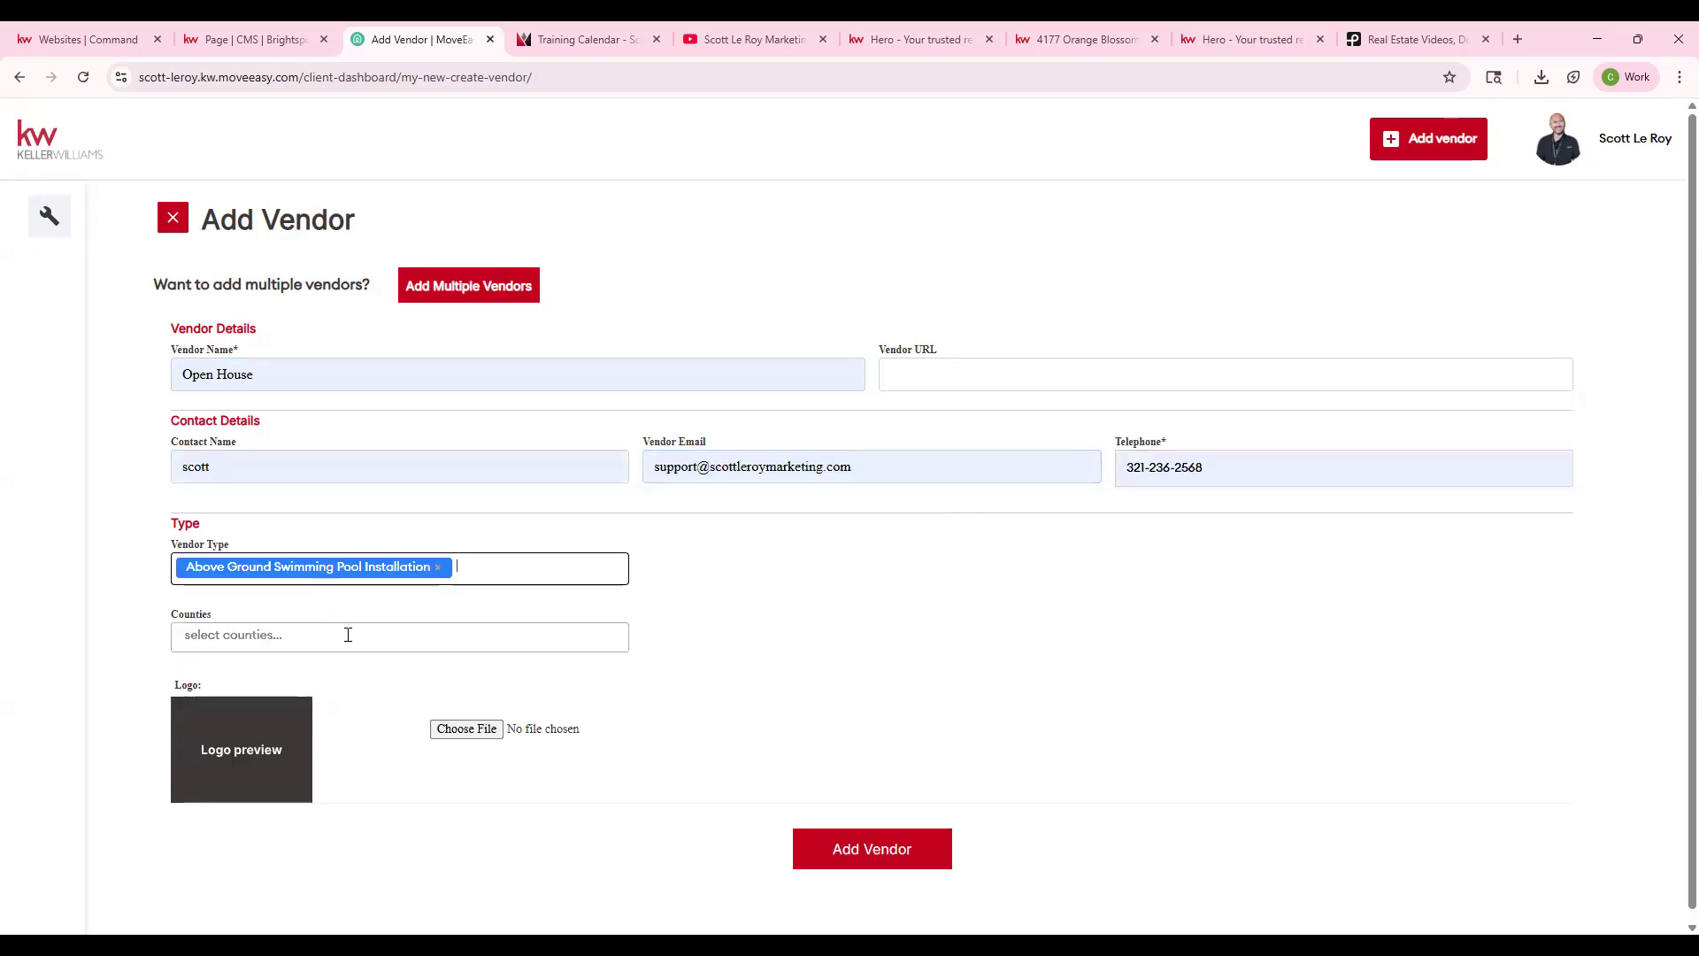
{"action": "left_click", "coordinate": [301, 636]}
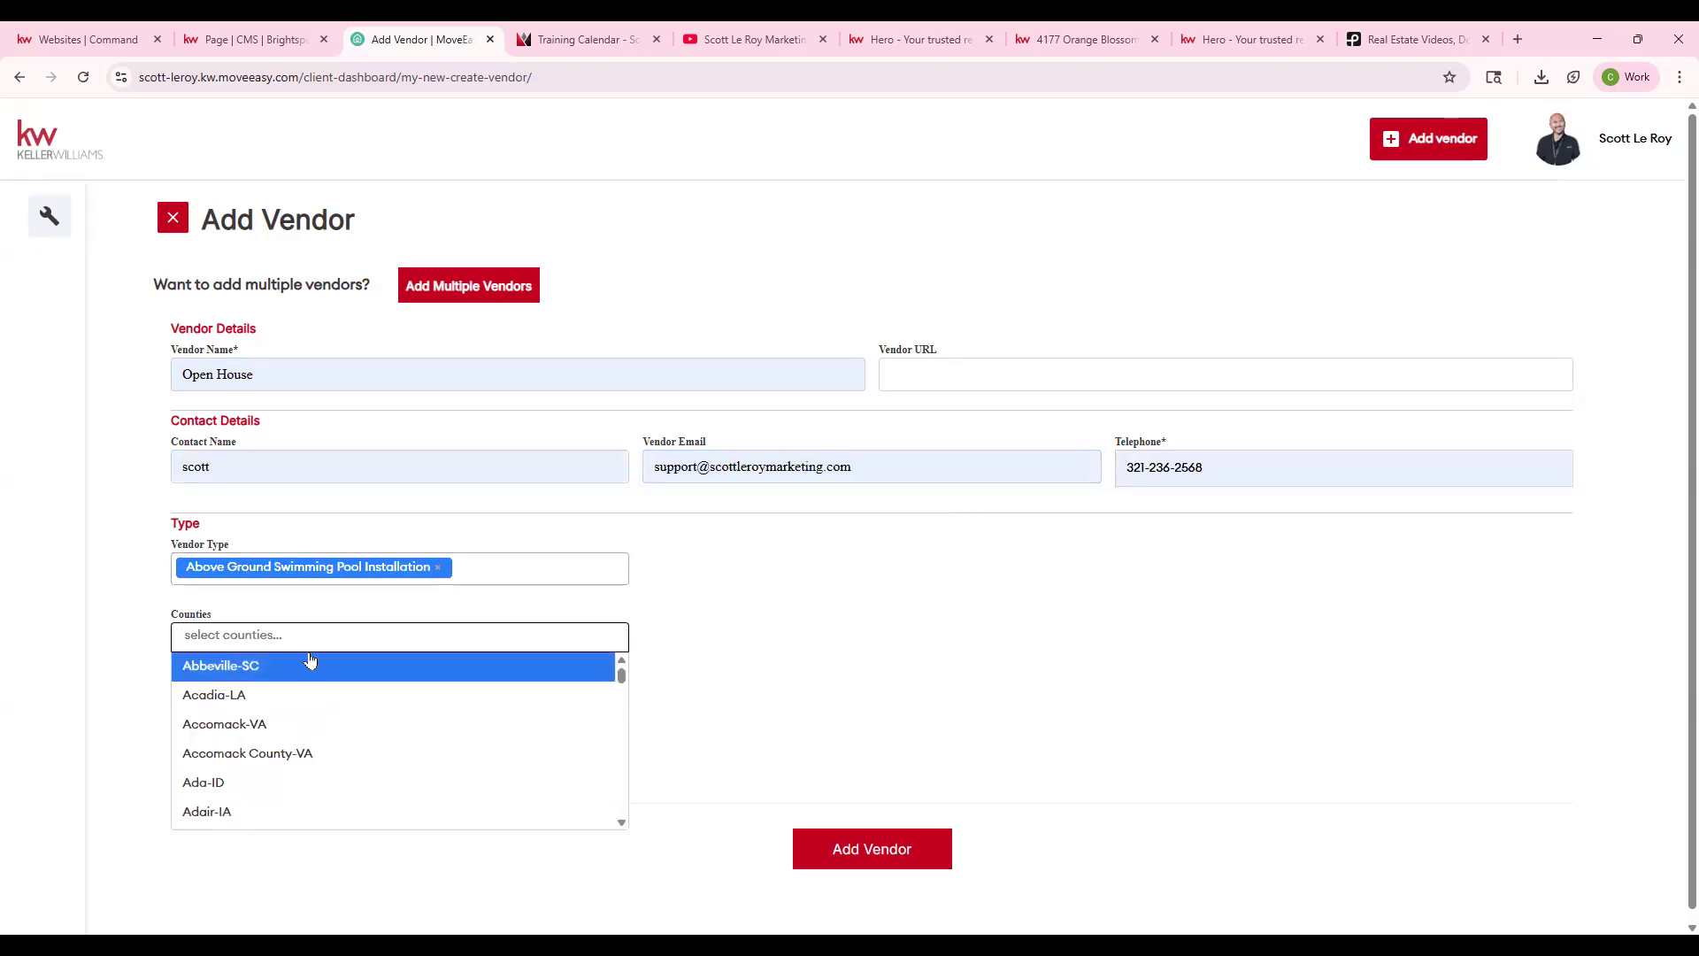
{"action": "left_click", "coordinate": [252, 693]}
{"action": "scroll", "coordinate": [234, 727], "scroll_direction": "down", "scroll_amount": 1}
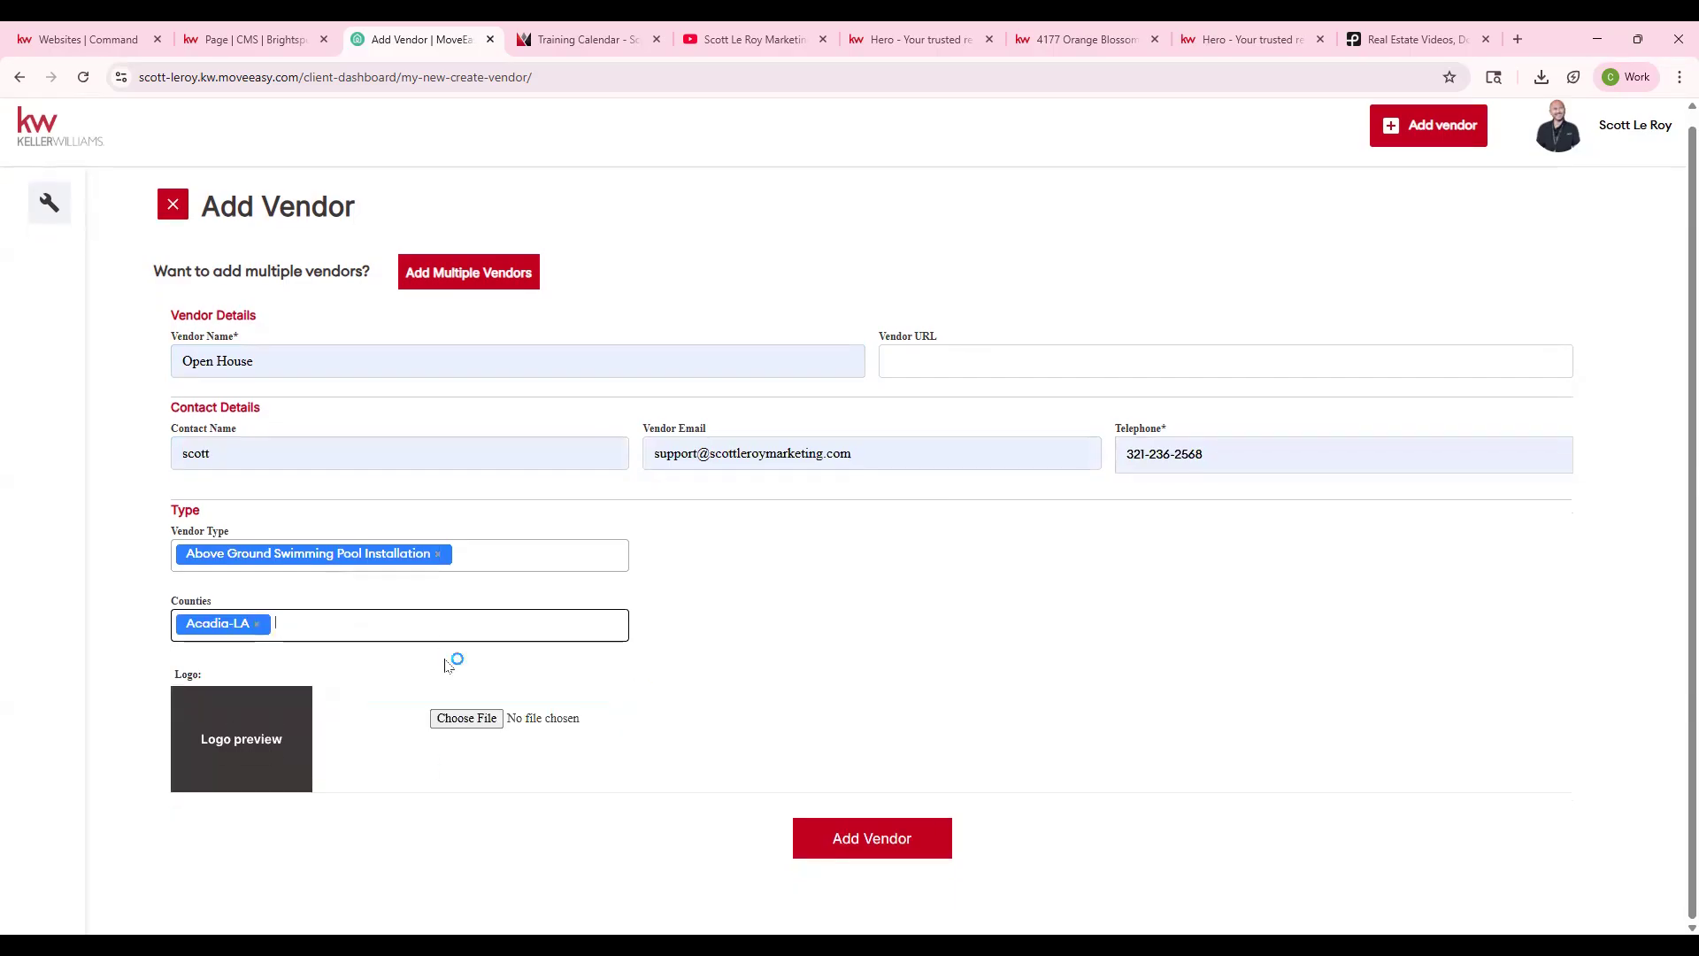
{"action": "left_click", "coordinate": [924, 848]}
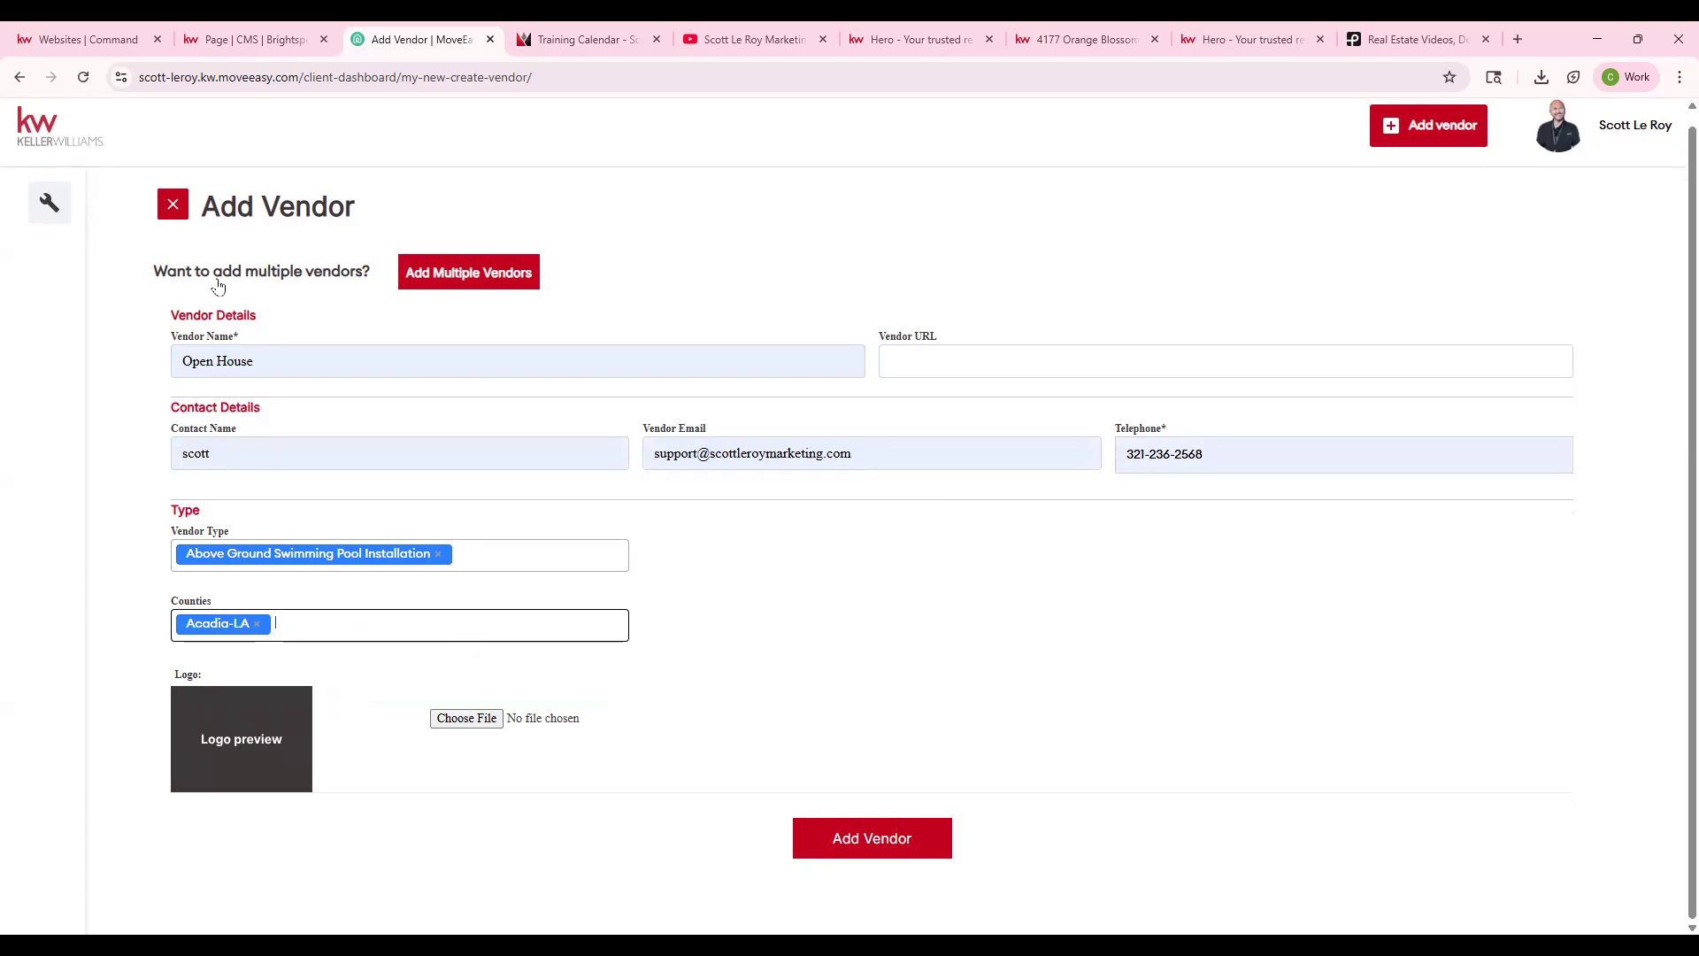
- Show all preferred vendors in the CMS preview and keep the Preferred Vendors module on Display
{"action": "left_click", "coordinate": [227, 36]}
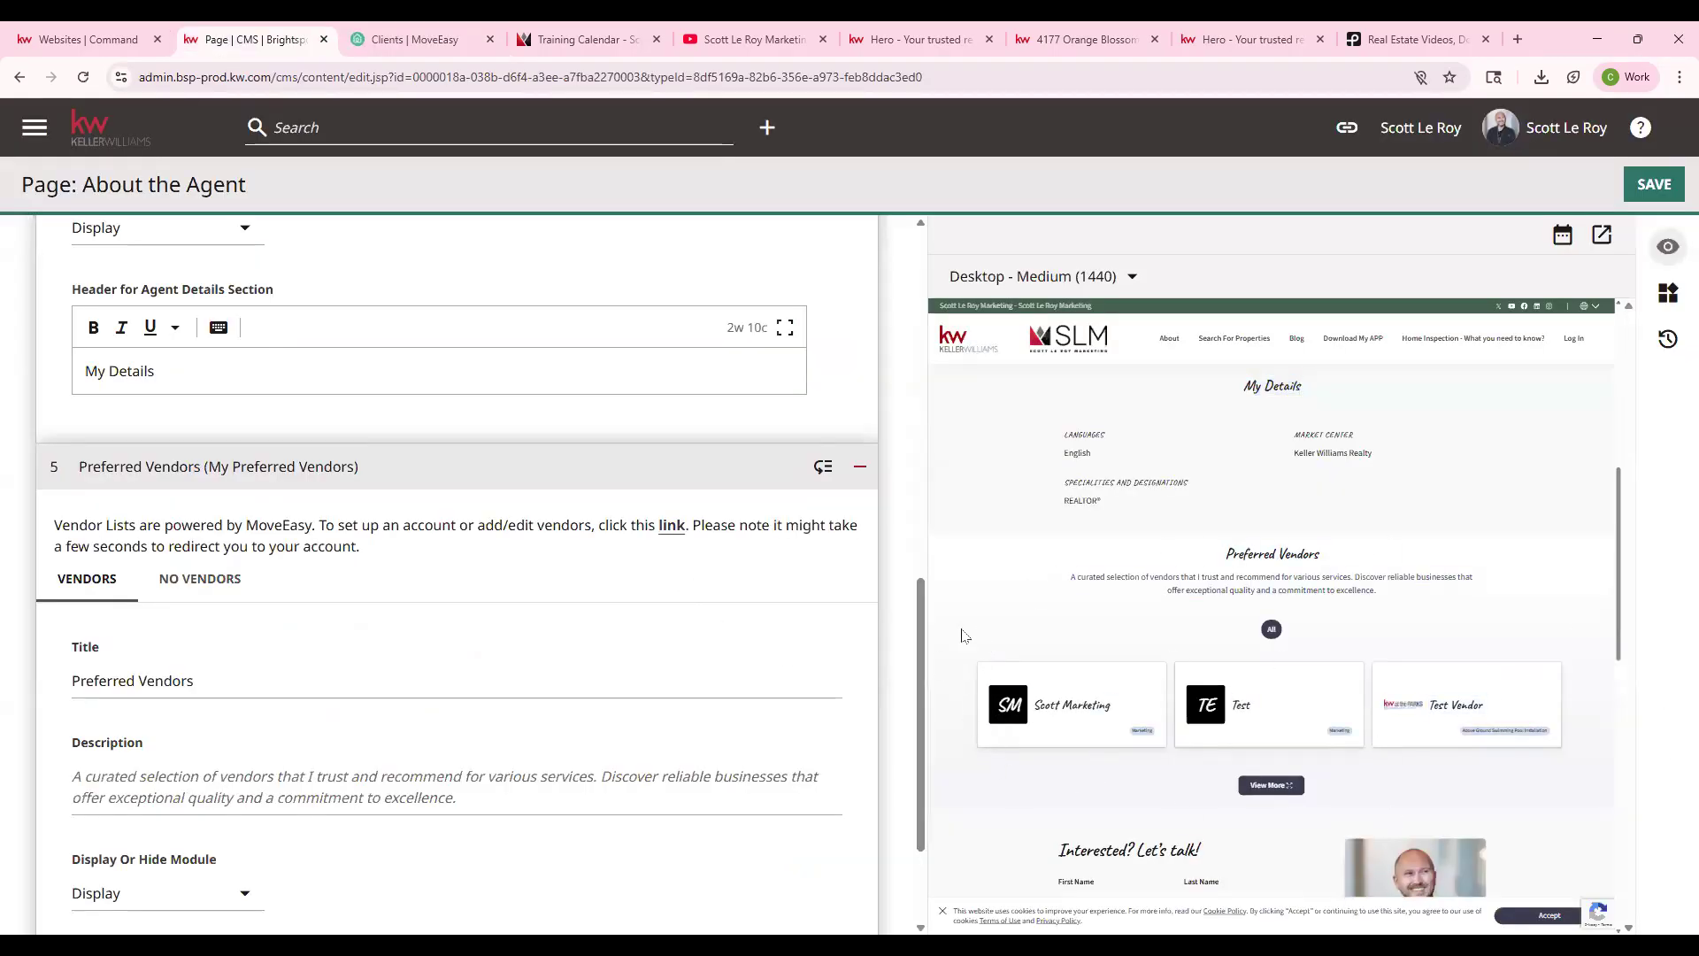
{"action": "left_click", "coordinate": [1271, 785]}
{"action": "scroll", "coordinate": [1215, 682], "scroll_direction": "down", "scroll_amount": 1}
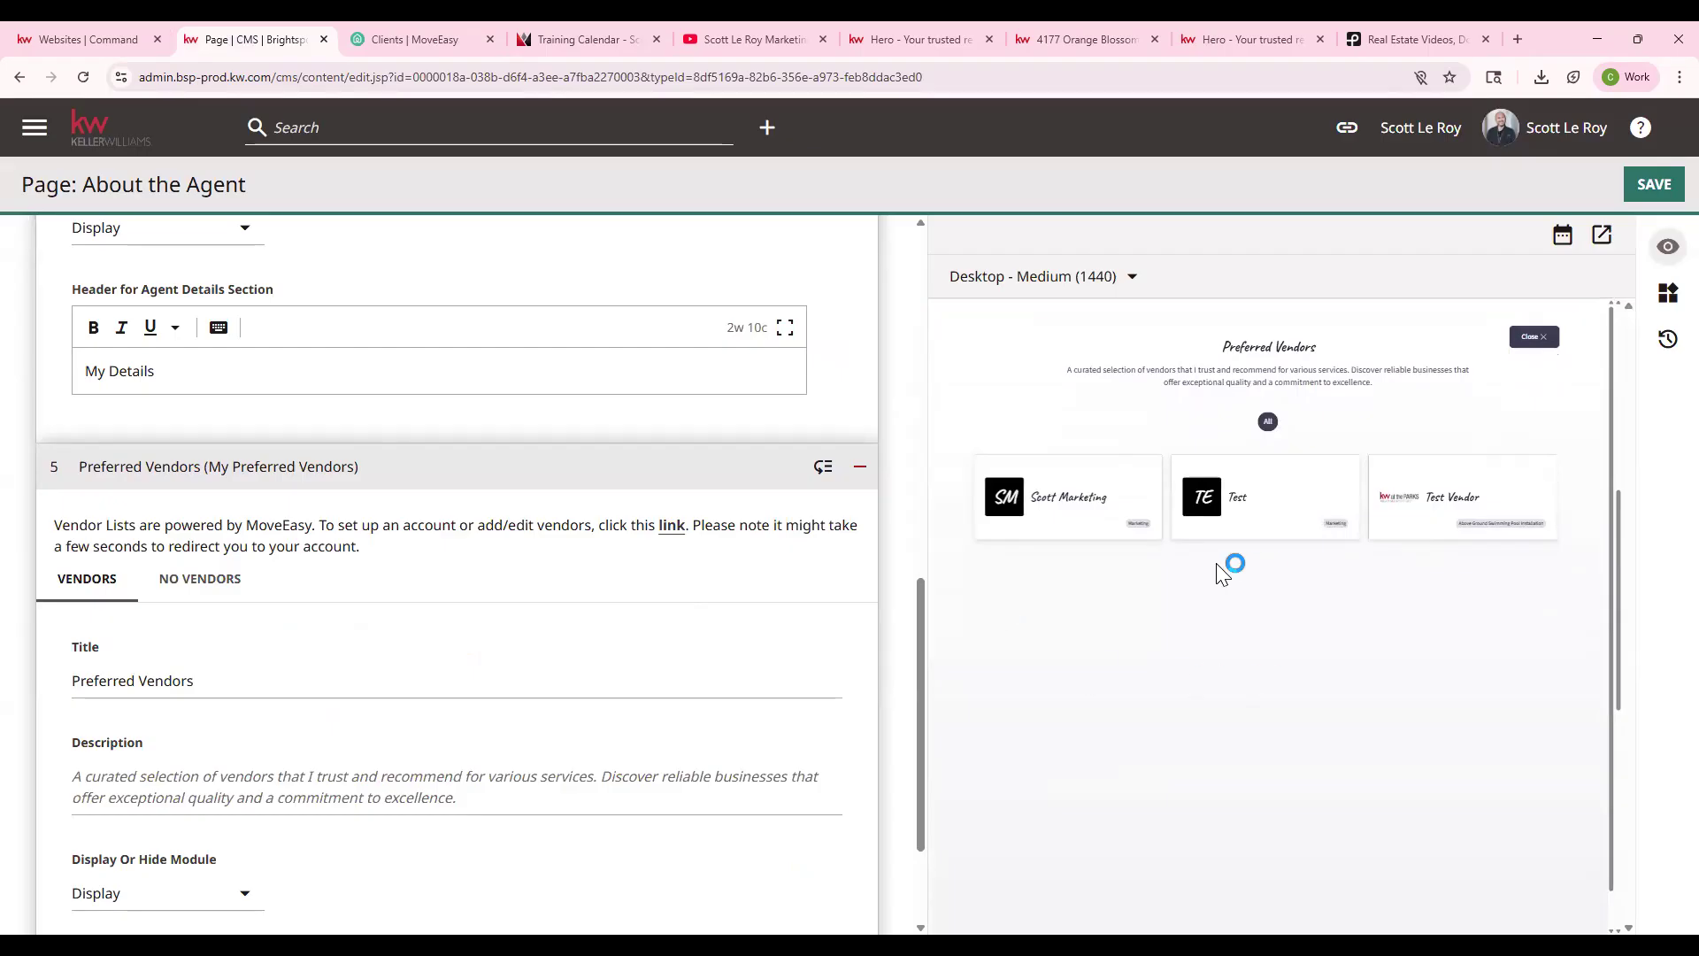
{"action": "scroll", "coordinate": [474, 651], "scroll_direction": "down", "scroll_amount": 2}
{"action": "left_click", "coordinate": [153, 719]}
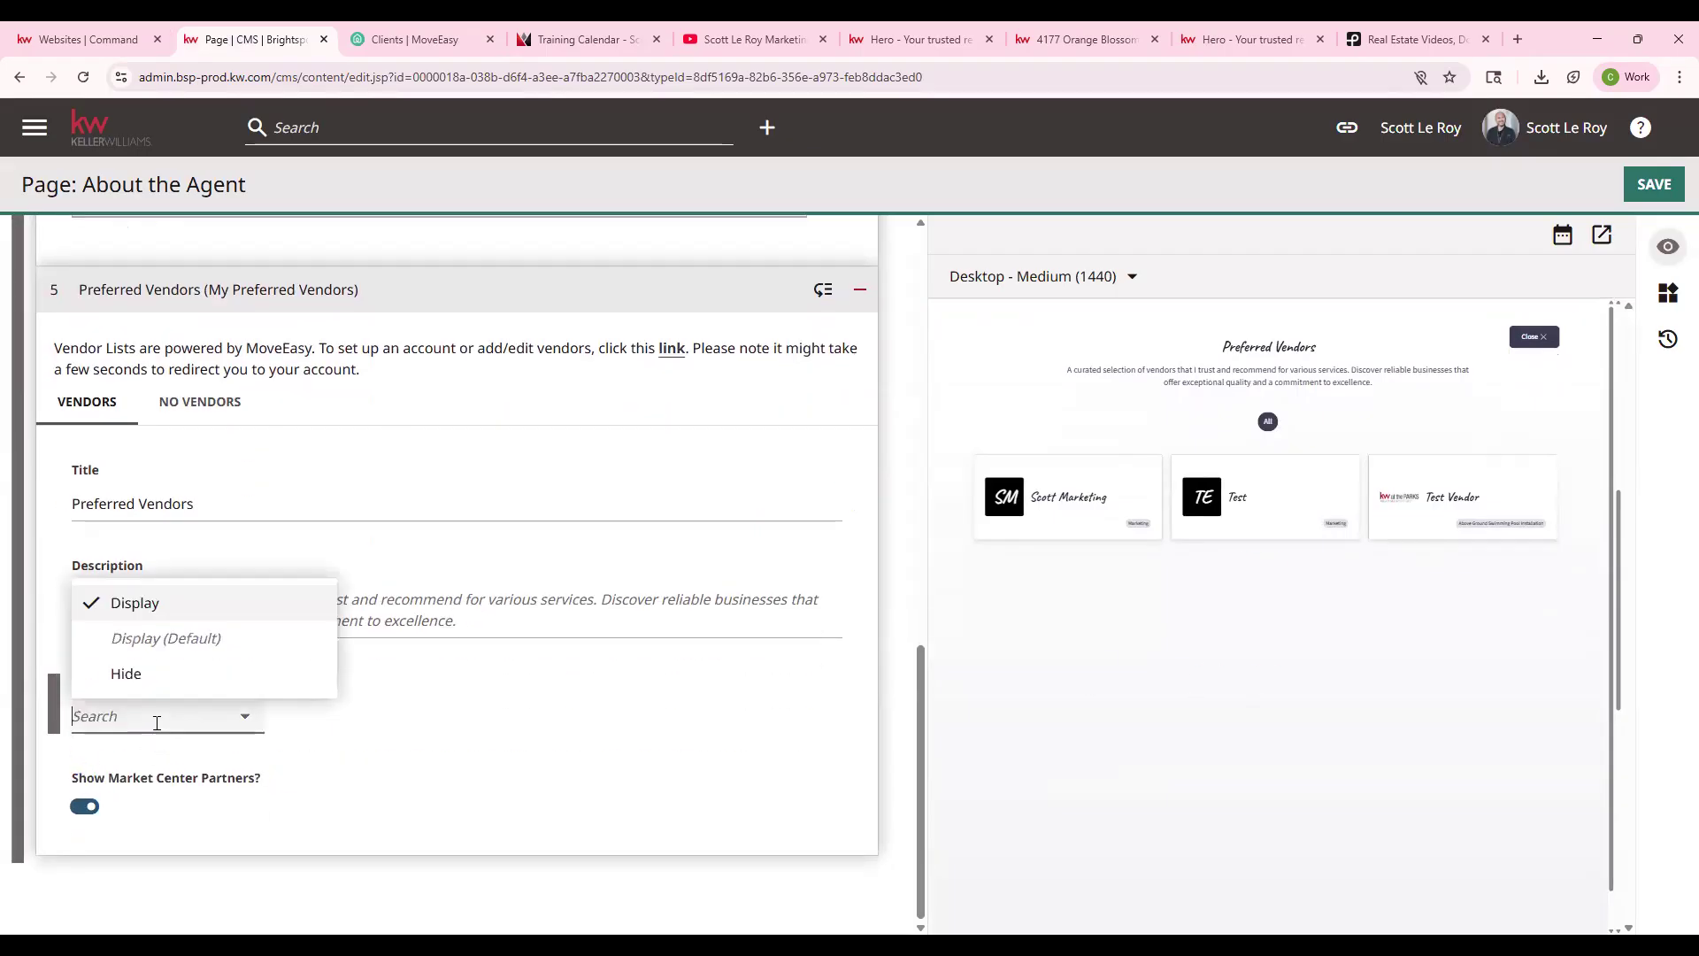
{"action": "left_click", "coordinate": [549, 732]}
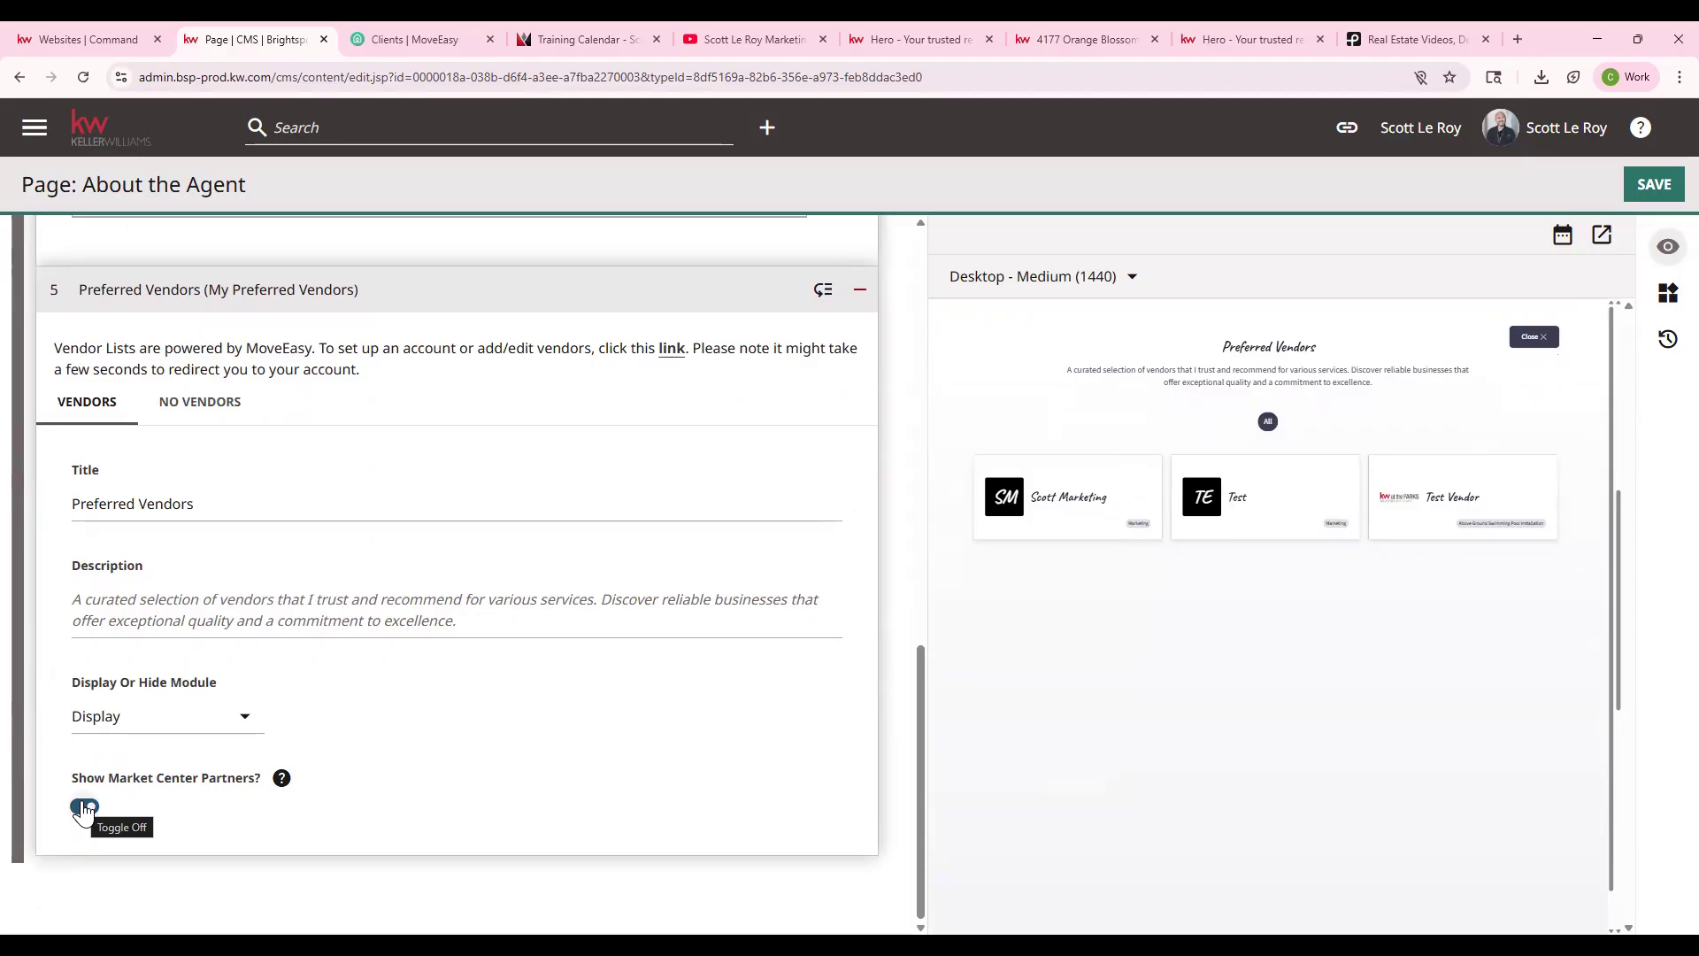
- Collapse all five modules, move My Details back to second place, and return to the dashboard
{"action": "scroll", "coordinate": [352, 580], "scroll_direction": "up", "scroll_amount": 15}
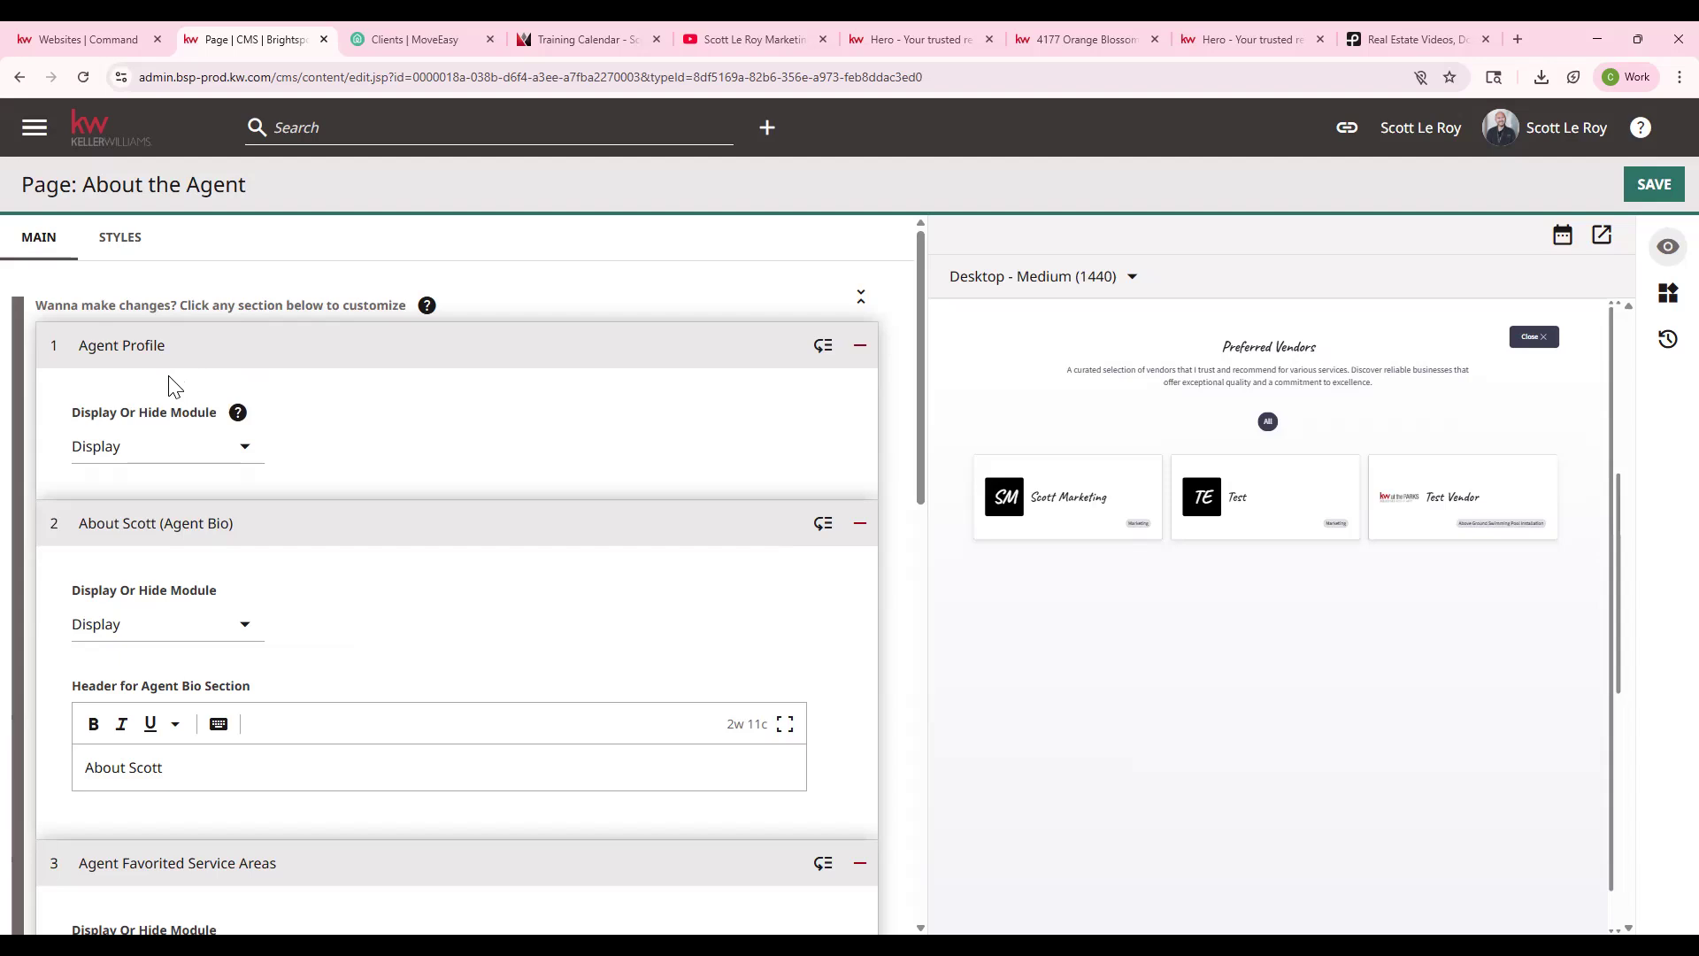
{"action": "left_click", "coordinate": [257, 346]}
{"action": "left_click", "coordinate": [265, 390]}
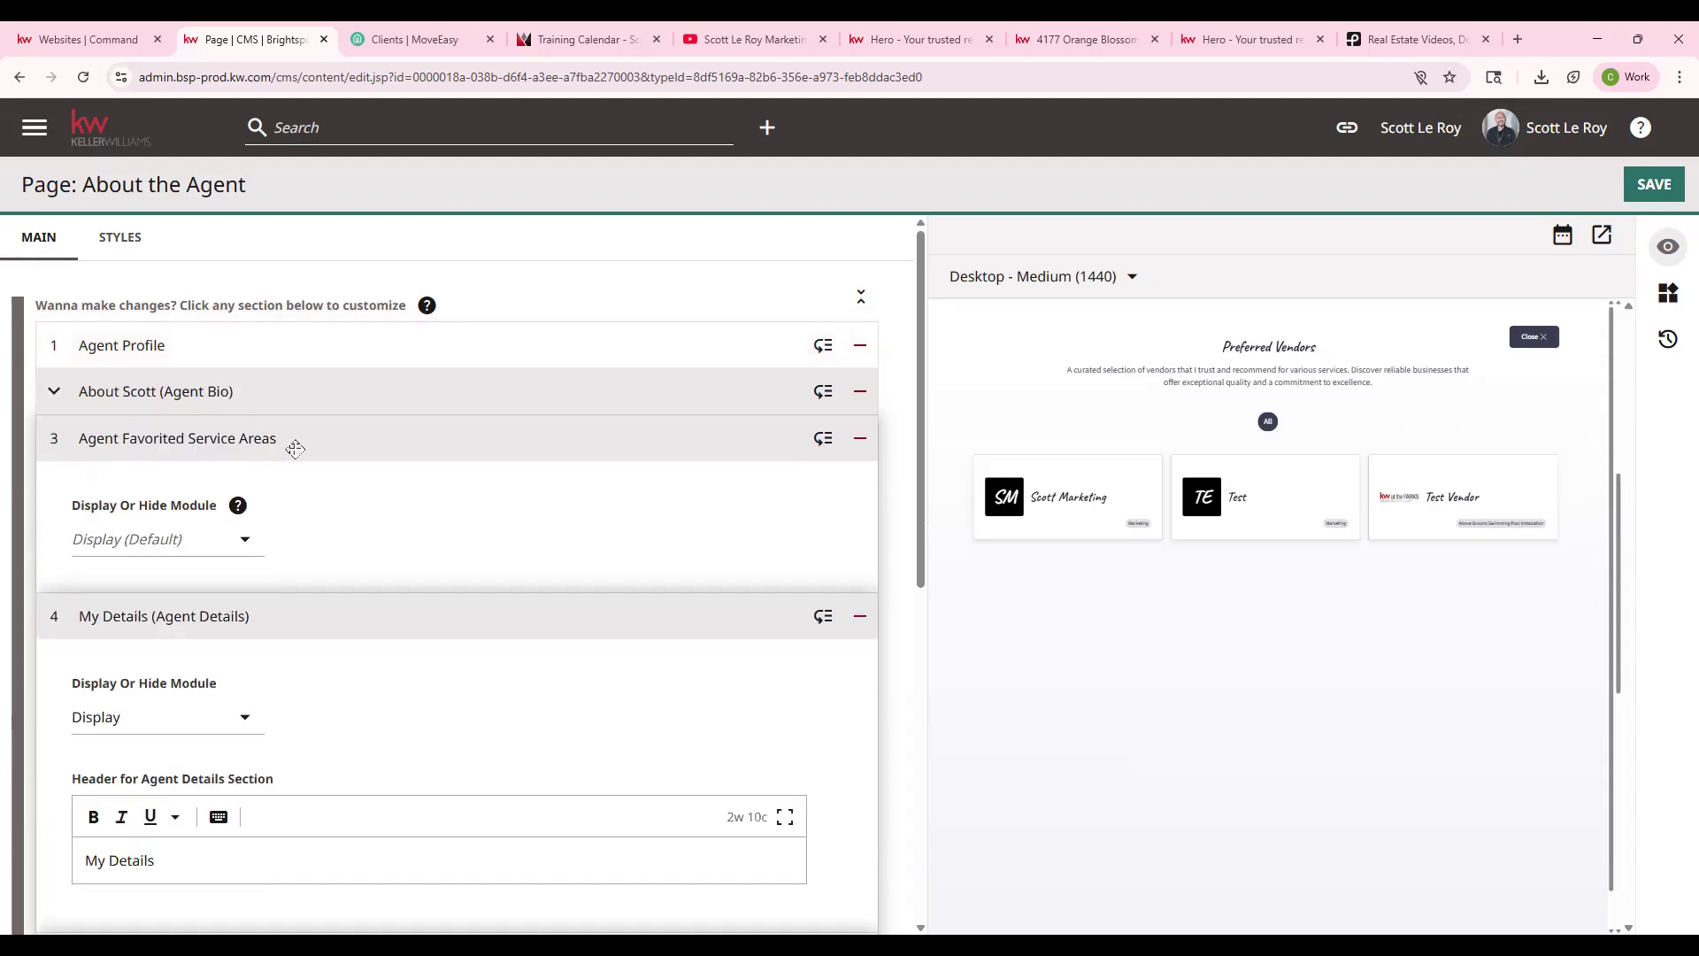
{"action": "left_click", "coordinate": [295, 443]}
{"action": "left_click", "coordinate": [303, 485]}
{"action": "left_click", "coordinate": [324, 534]}
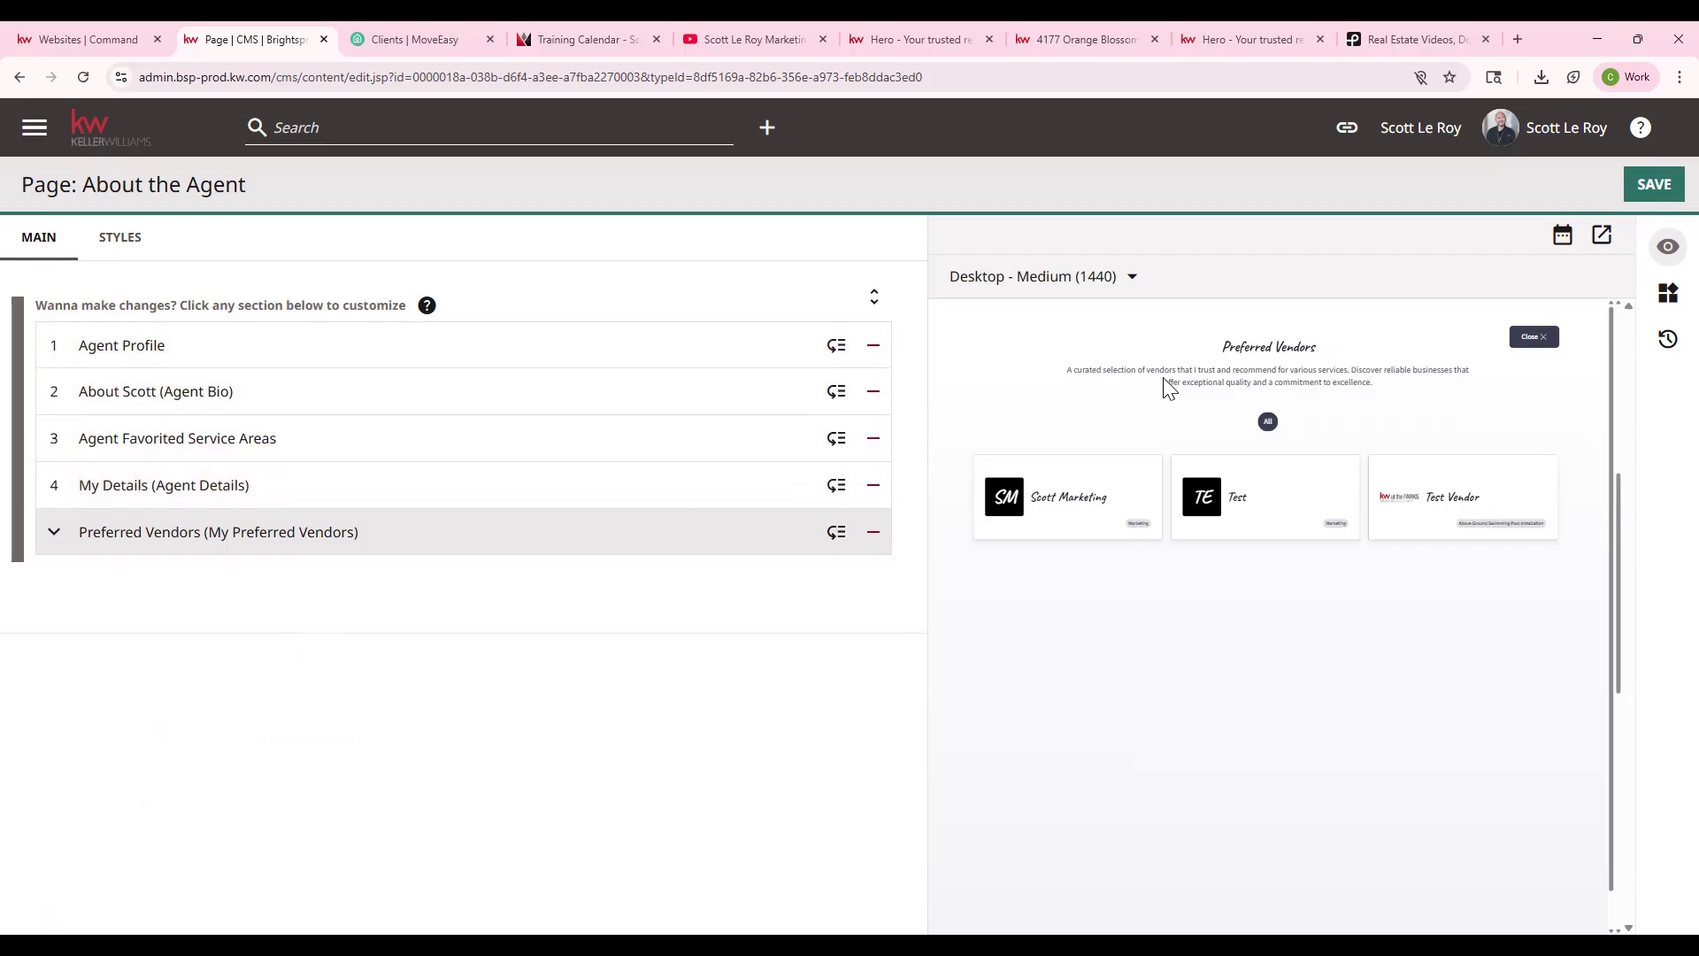
{"action": "mouse_move", "coordinate": [836, 485]}
{"action": "left_mouse_down"}
{"action": "mouse_move", "coordinate": [830, 384]}
{"action": "mouse_move", "coordinate": [843, 482]}
{"action": "left_mouse_up"}
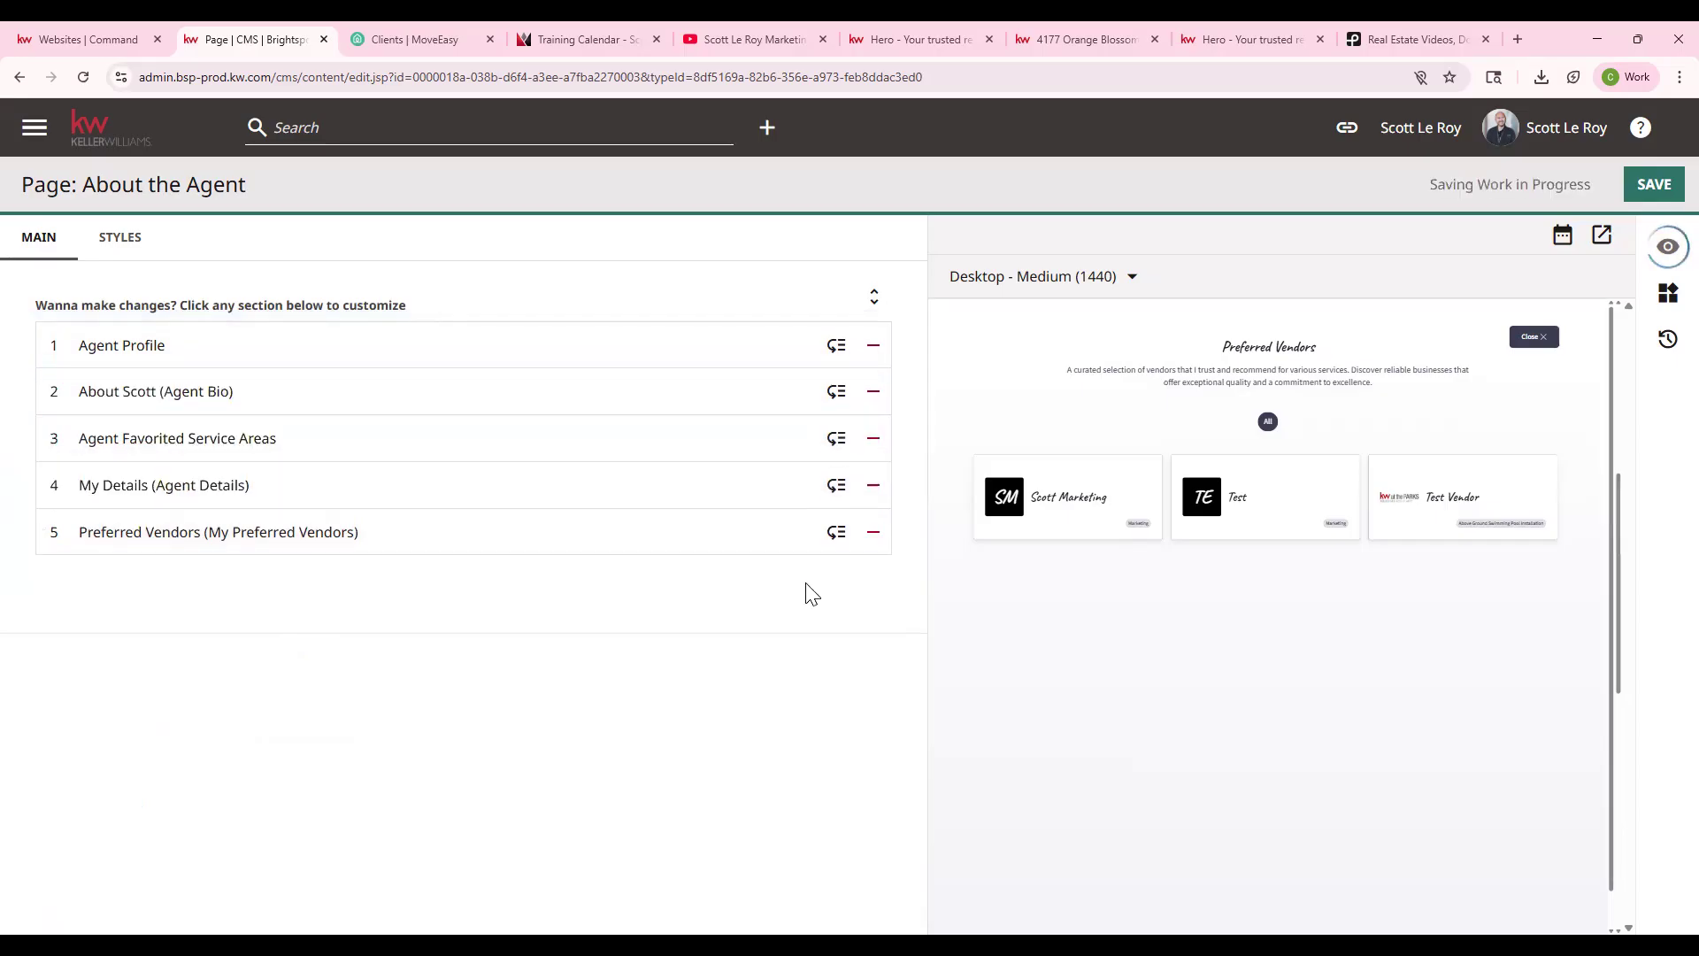
{"action": "left_click", "coordinate": [115, 131]}
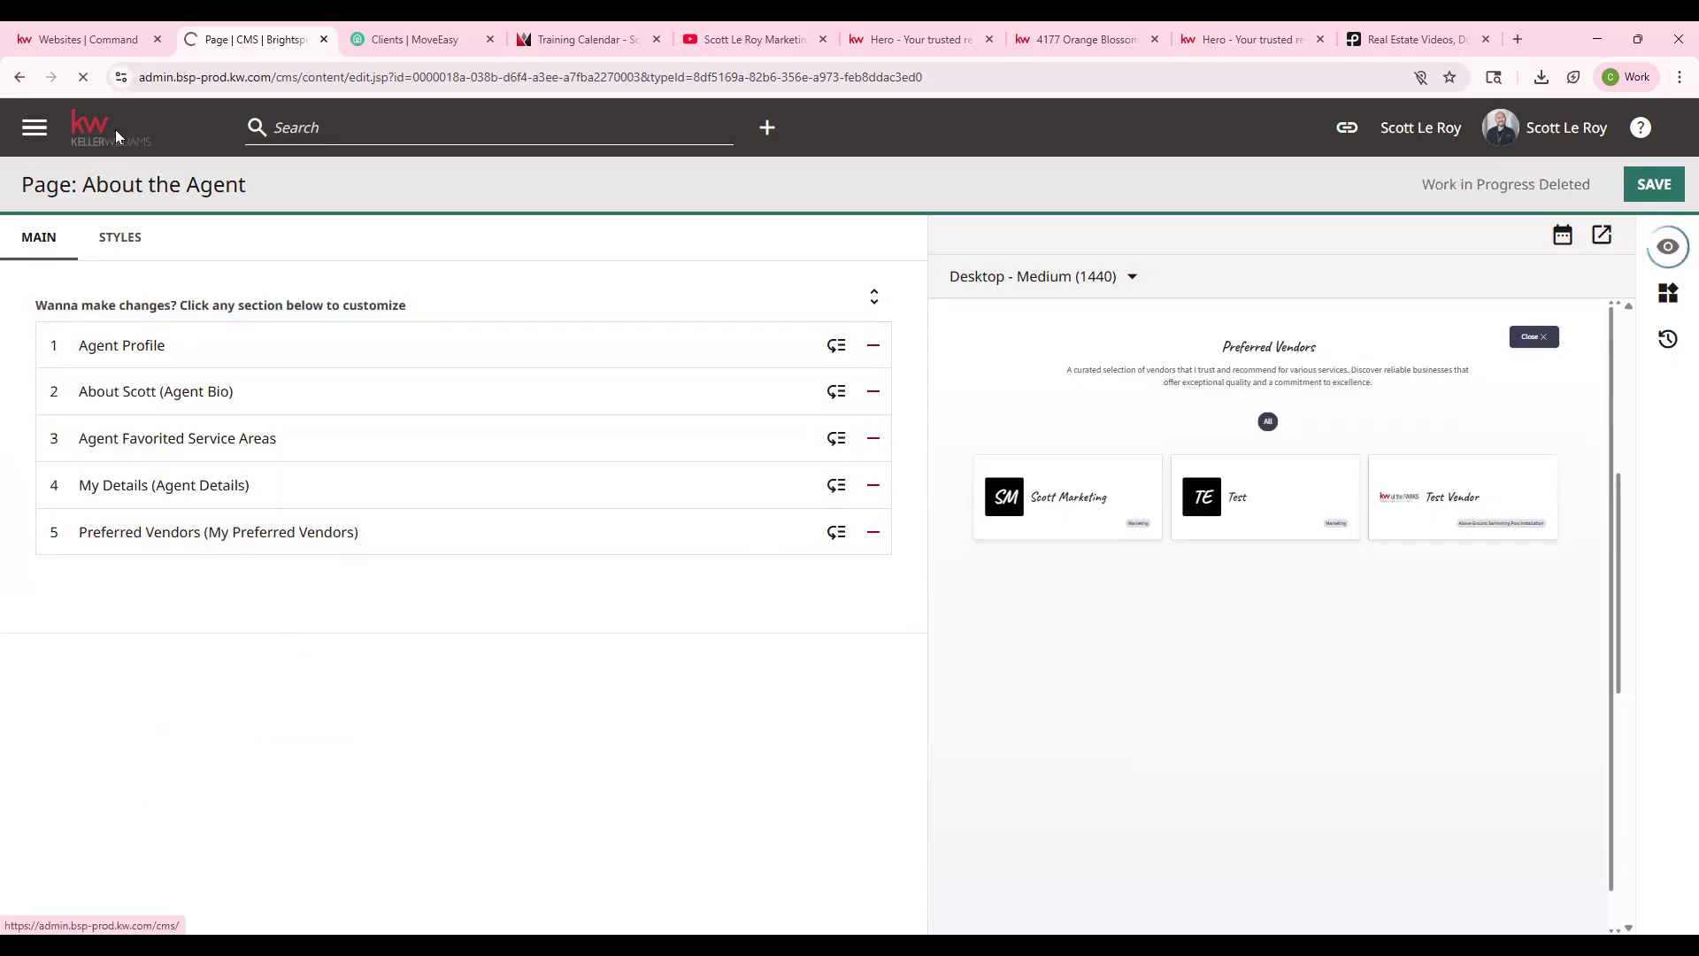